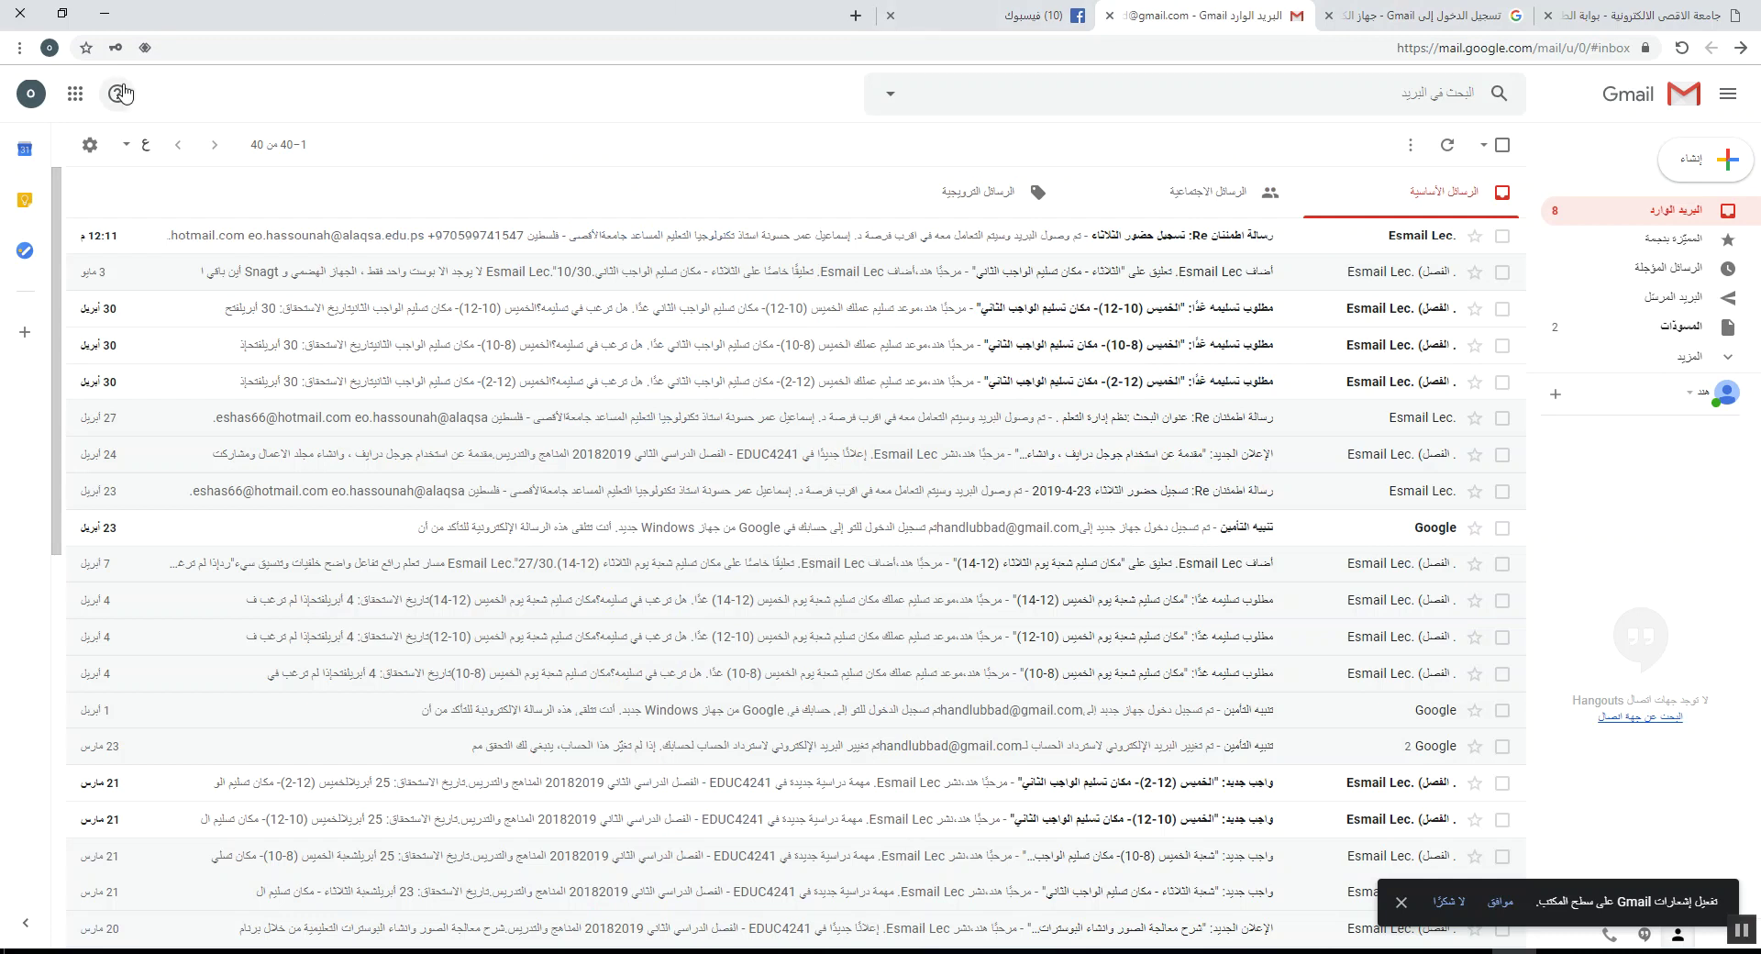
- Switch from Gmail to Google Drive and look inside the shared 12-14 folder before returning to My Drive
{"action": "left_click", "coordinate": [80, 101]}
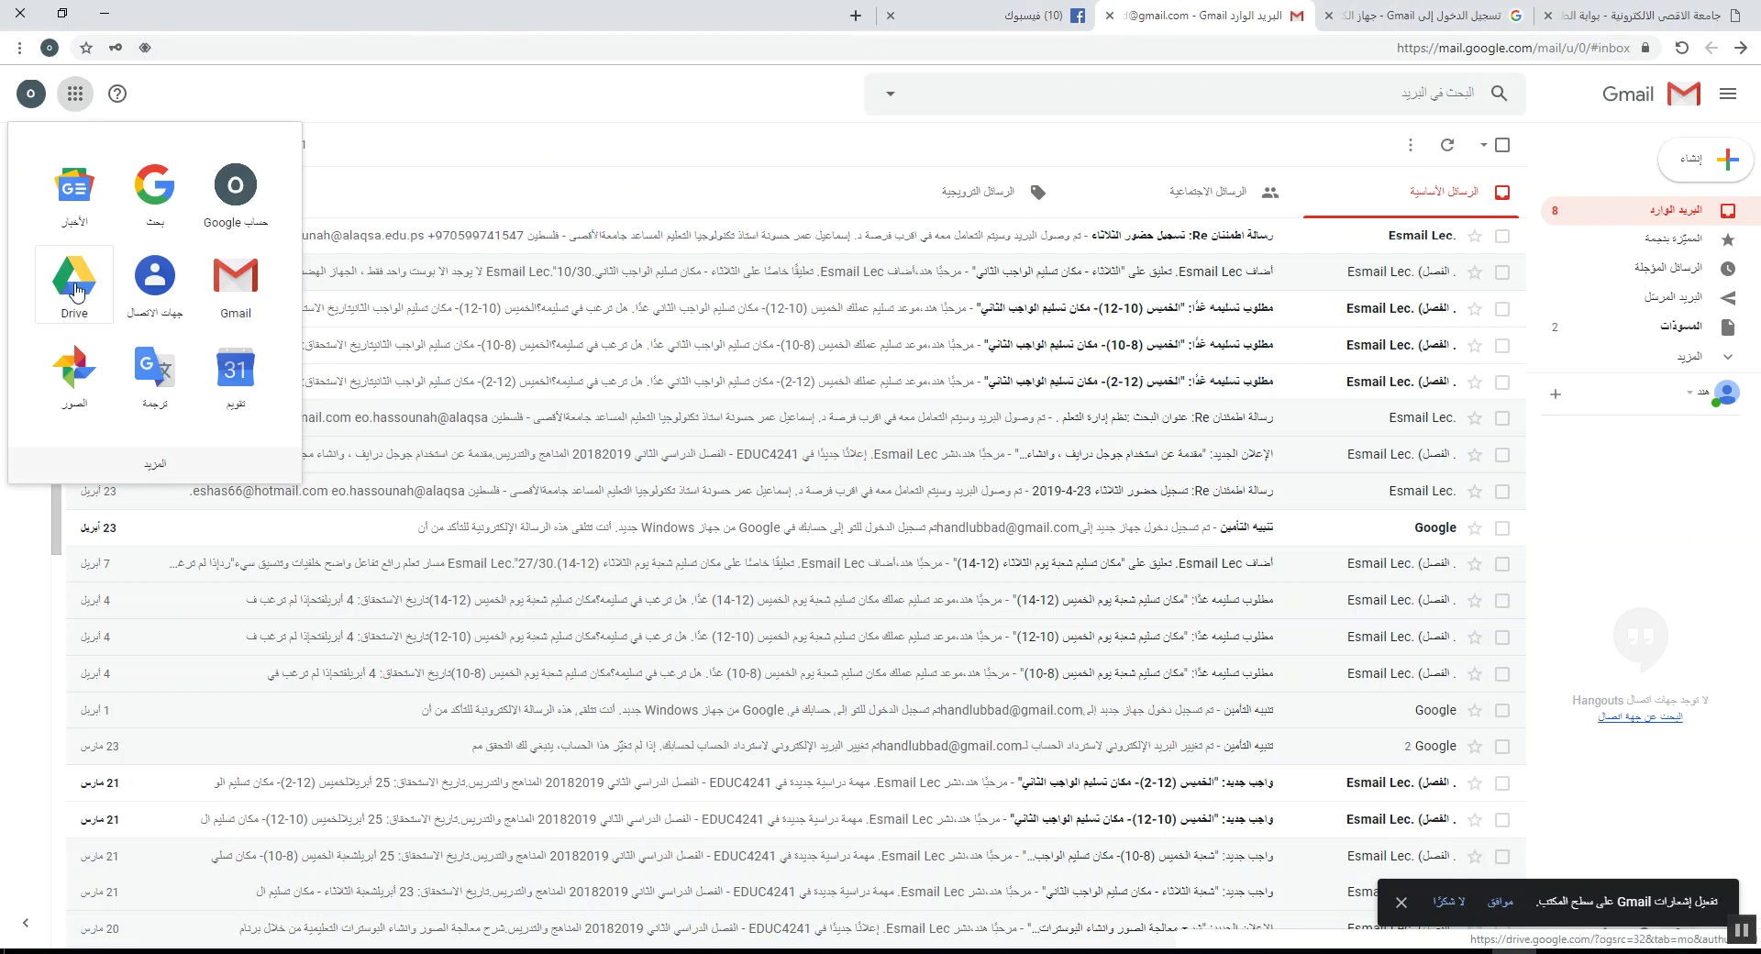
{"action": "left_click", "coordinate": [79, 289]}
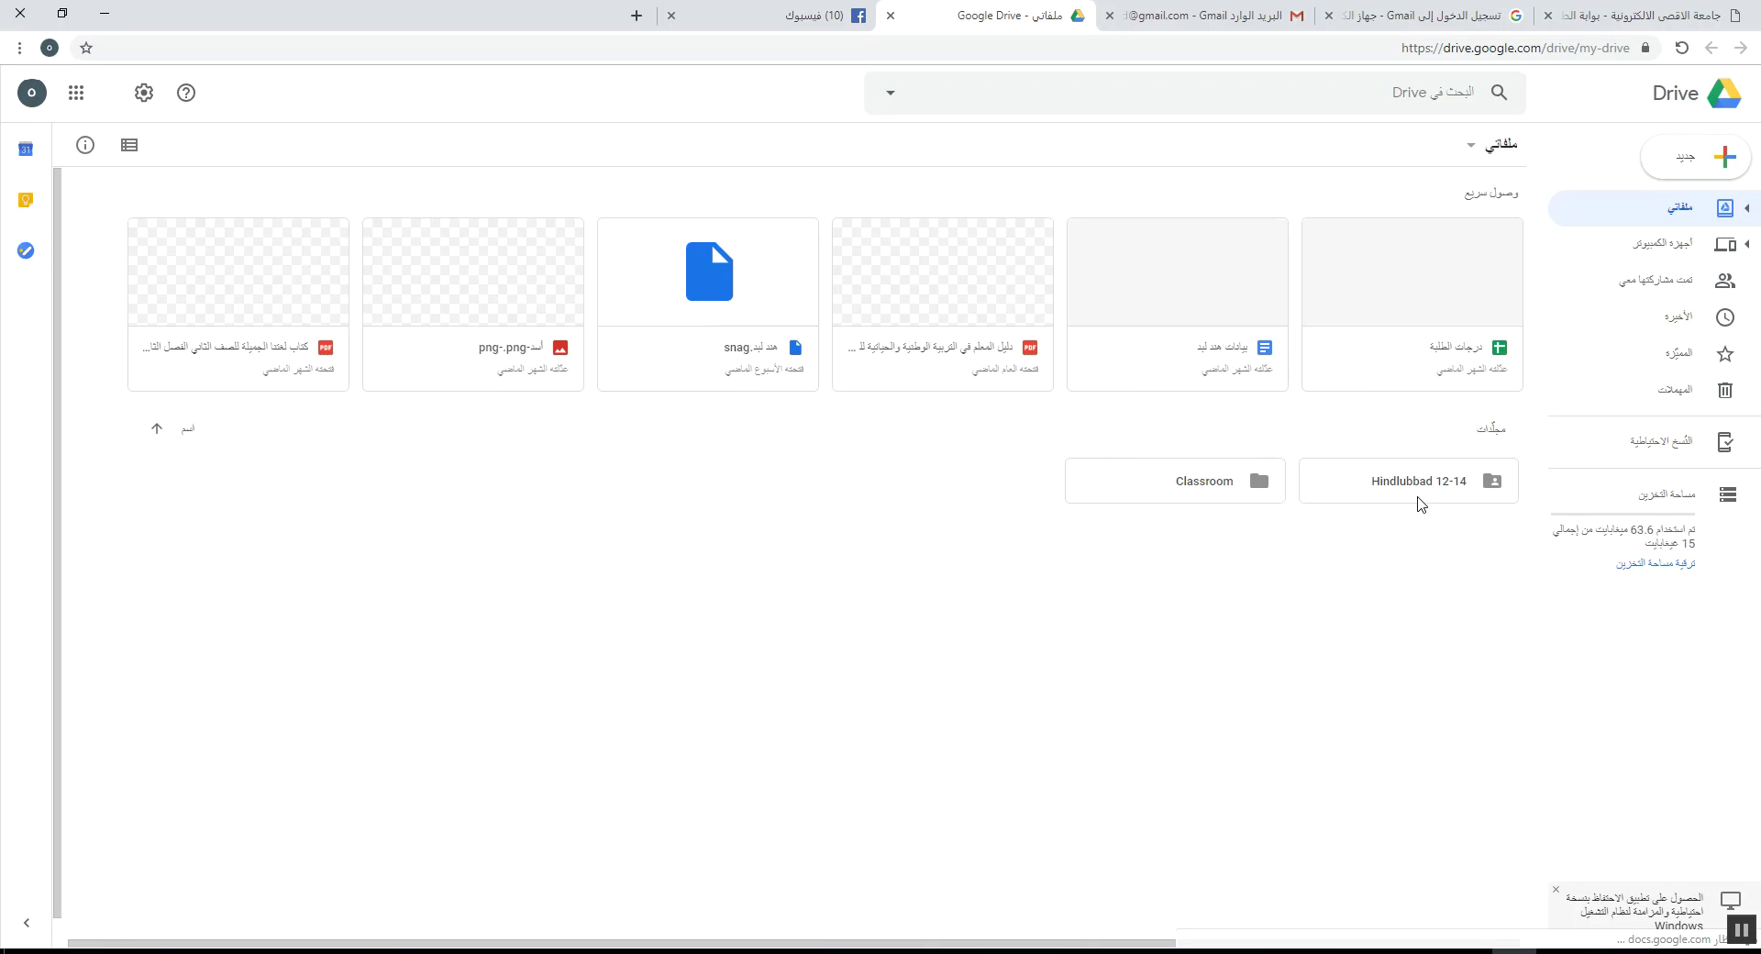
{"action": "double_click", "coordinate": [1436, 500]}
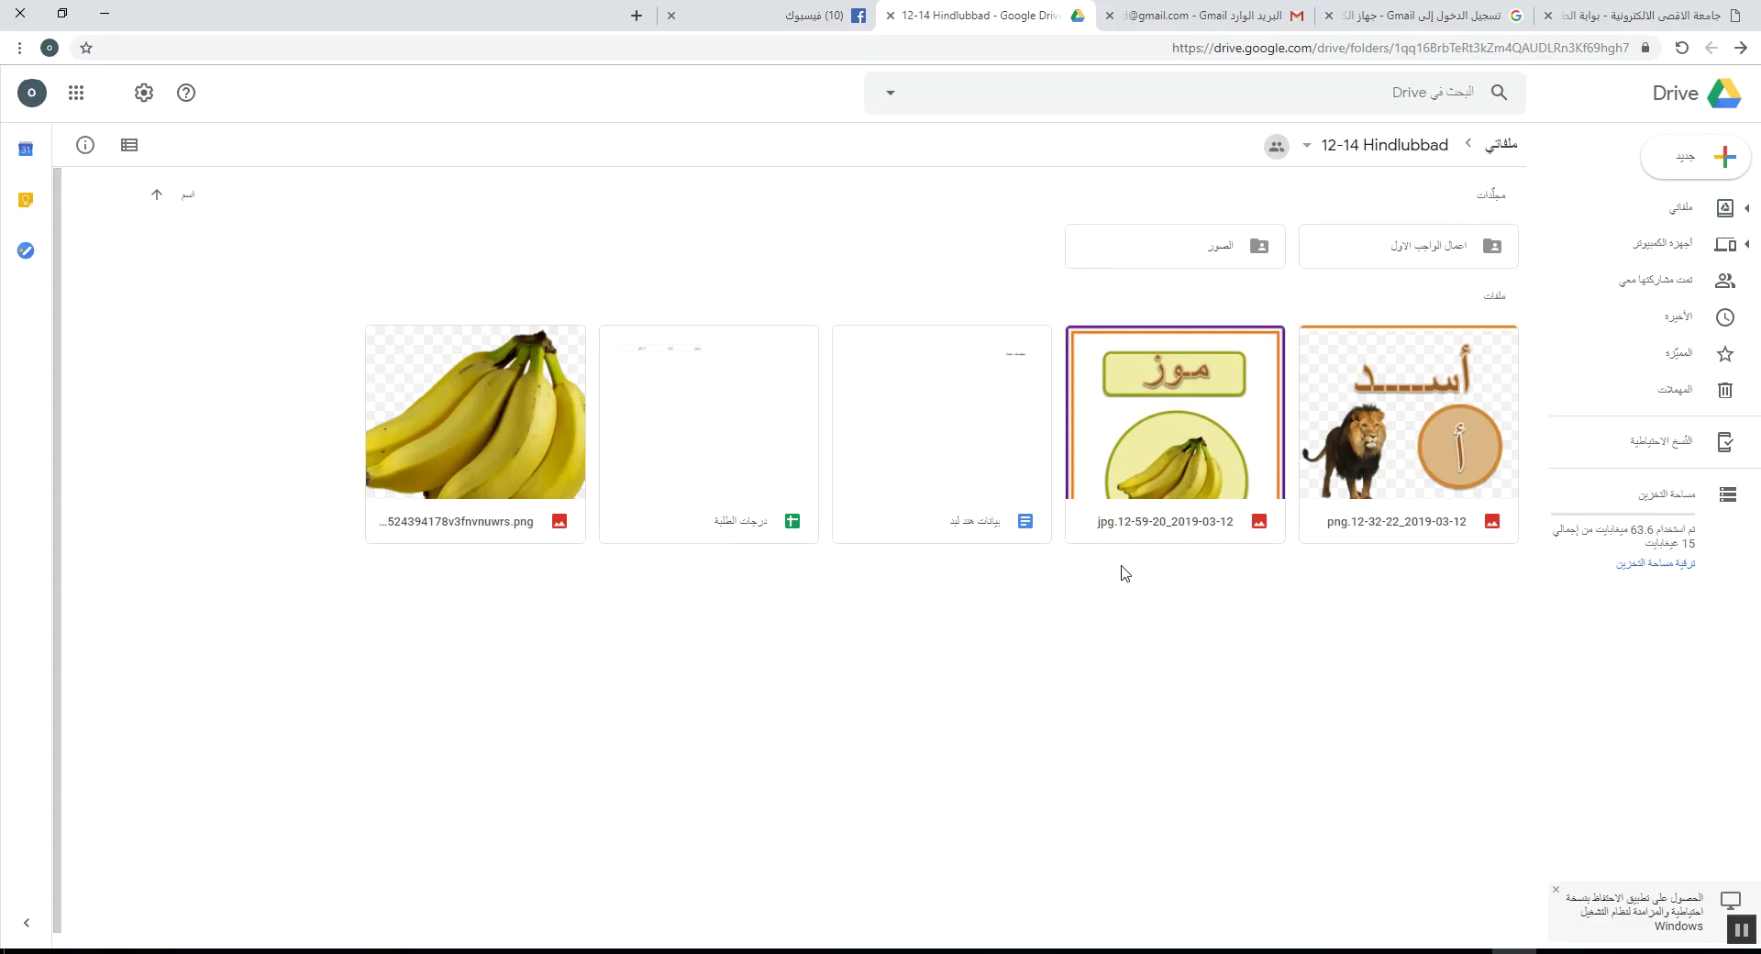
{"action": "left_click", "coordinate": [1734, 53]}
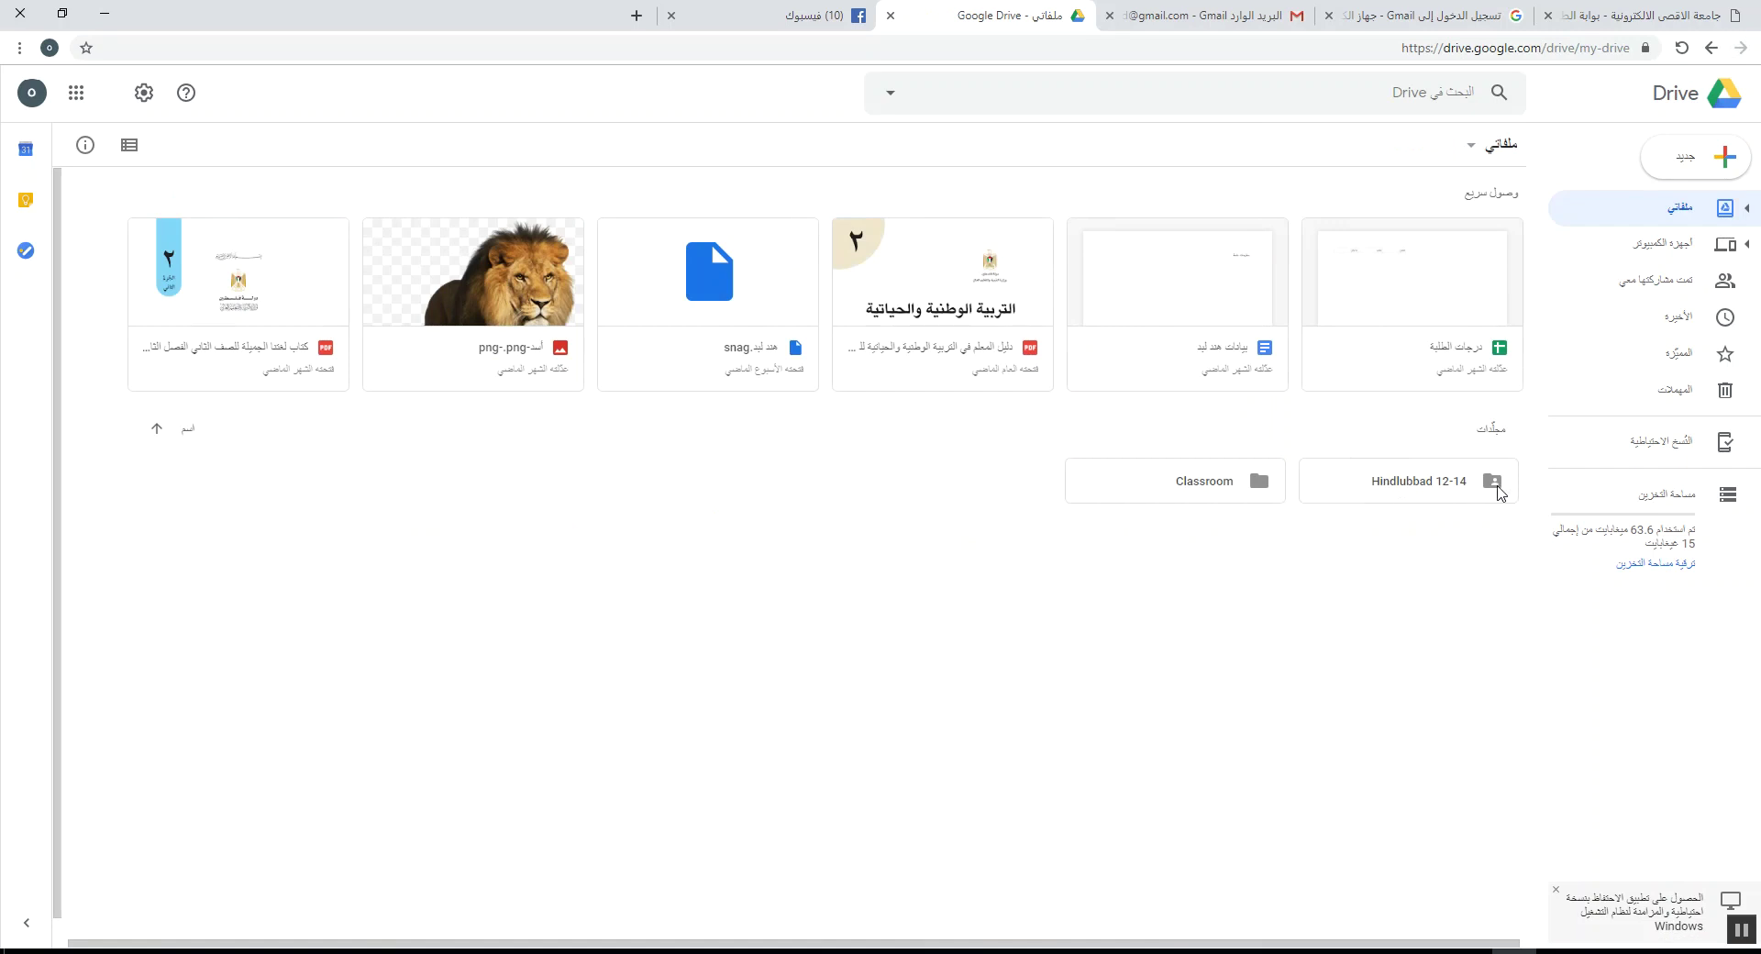
- Review the shareable link and the detailed sharing settings of the 12-14 folder, then close them
{"action": "right_click", "coordinate": [1498, 493]}
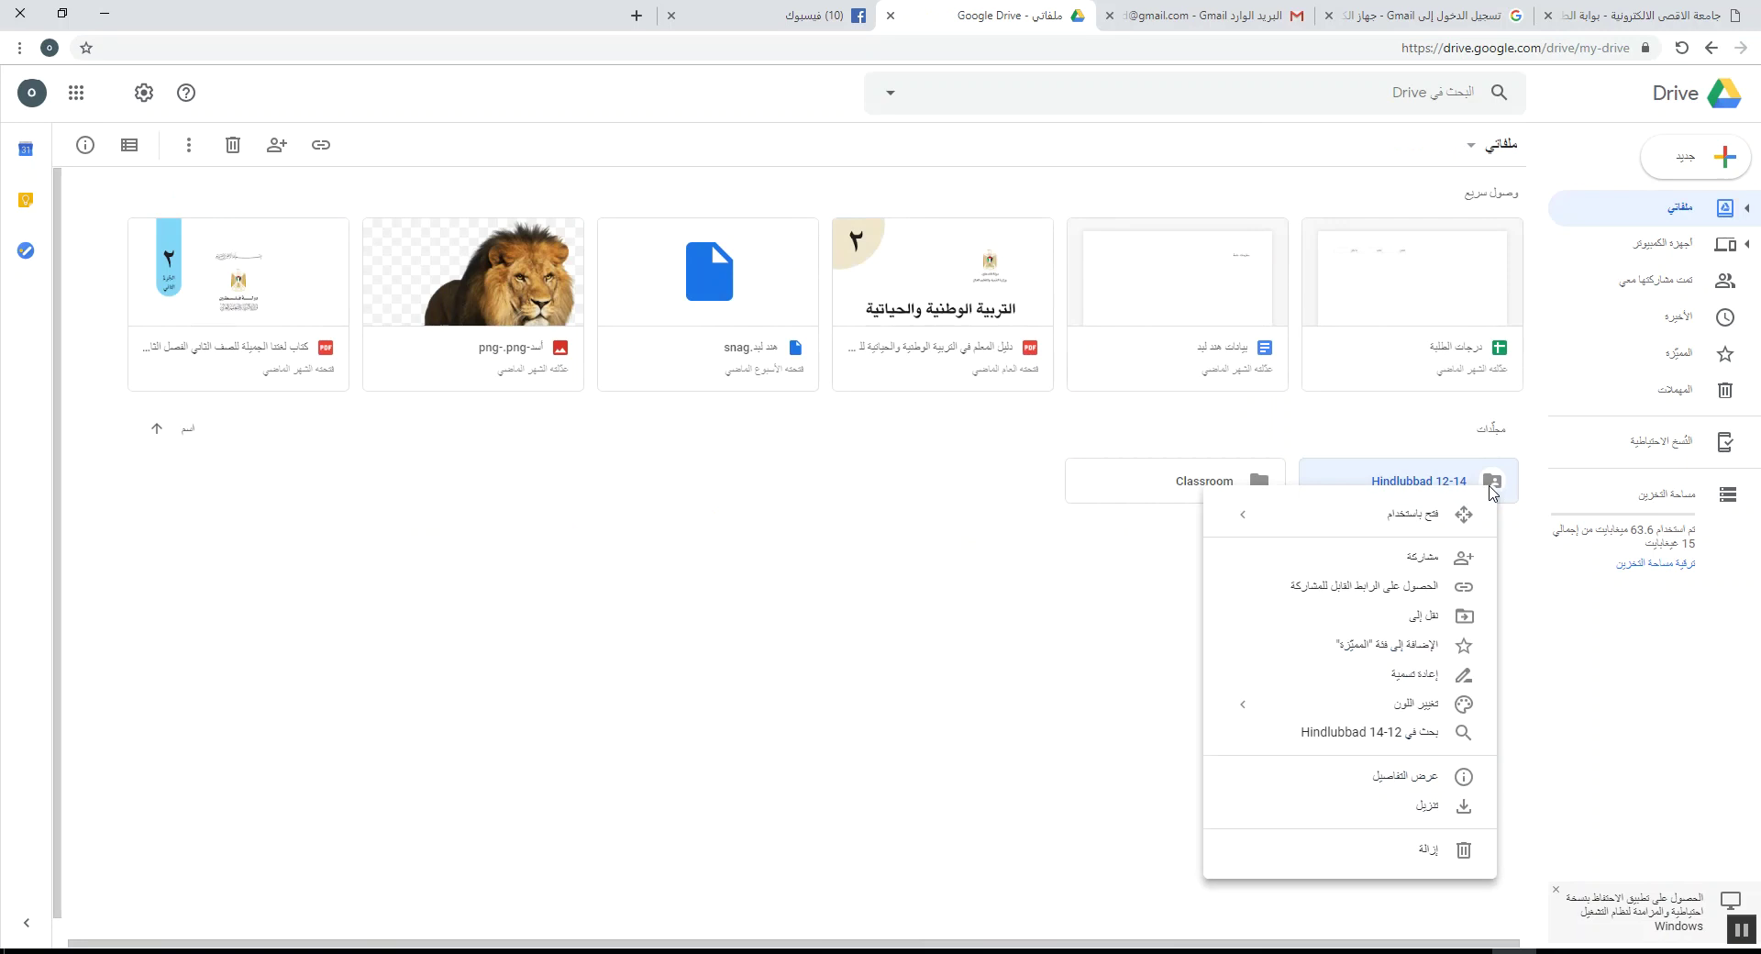
{"action": "left_click", "coordinate": [1443, 591]}
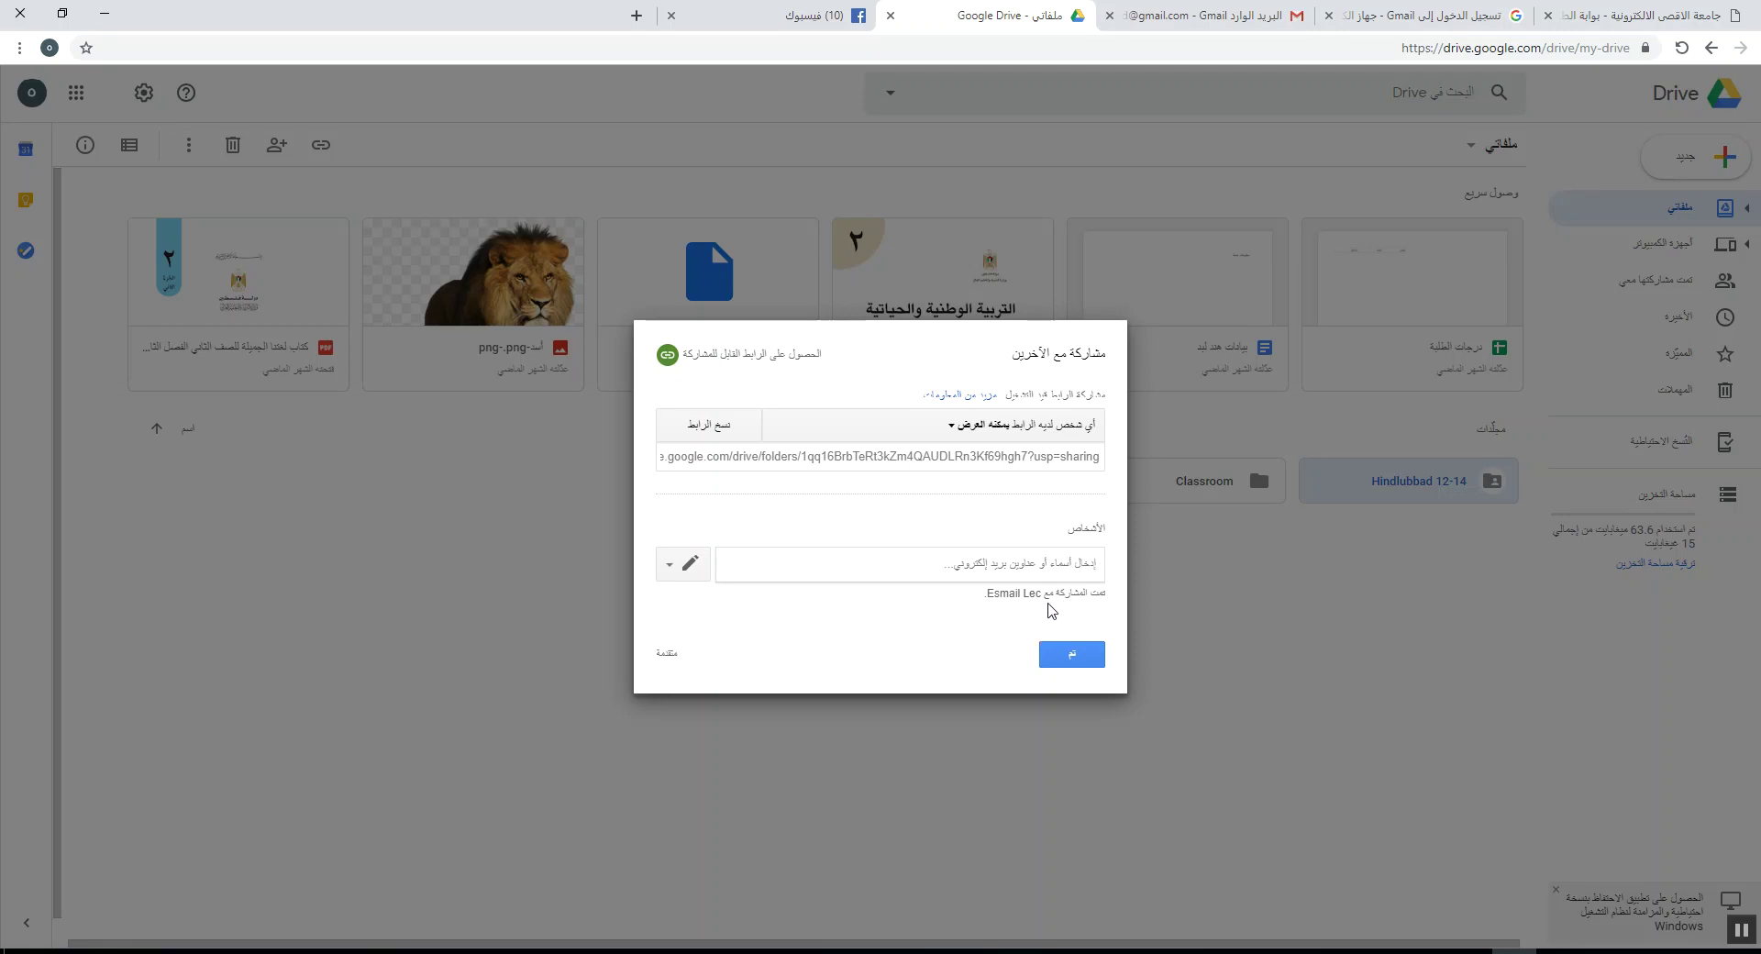
{"action": "left_click", "coordinate": [1026, 594]}
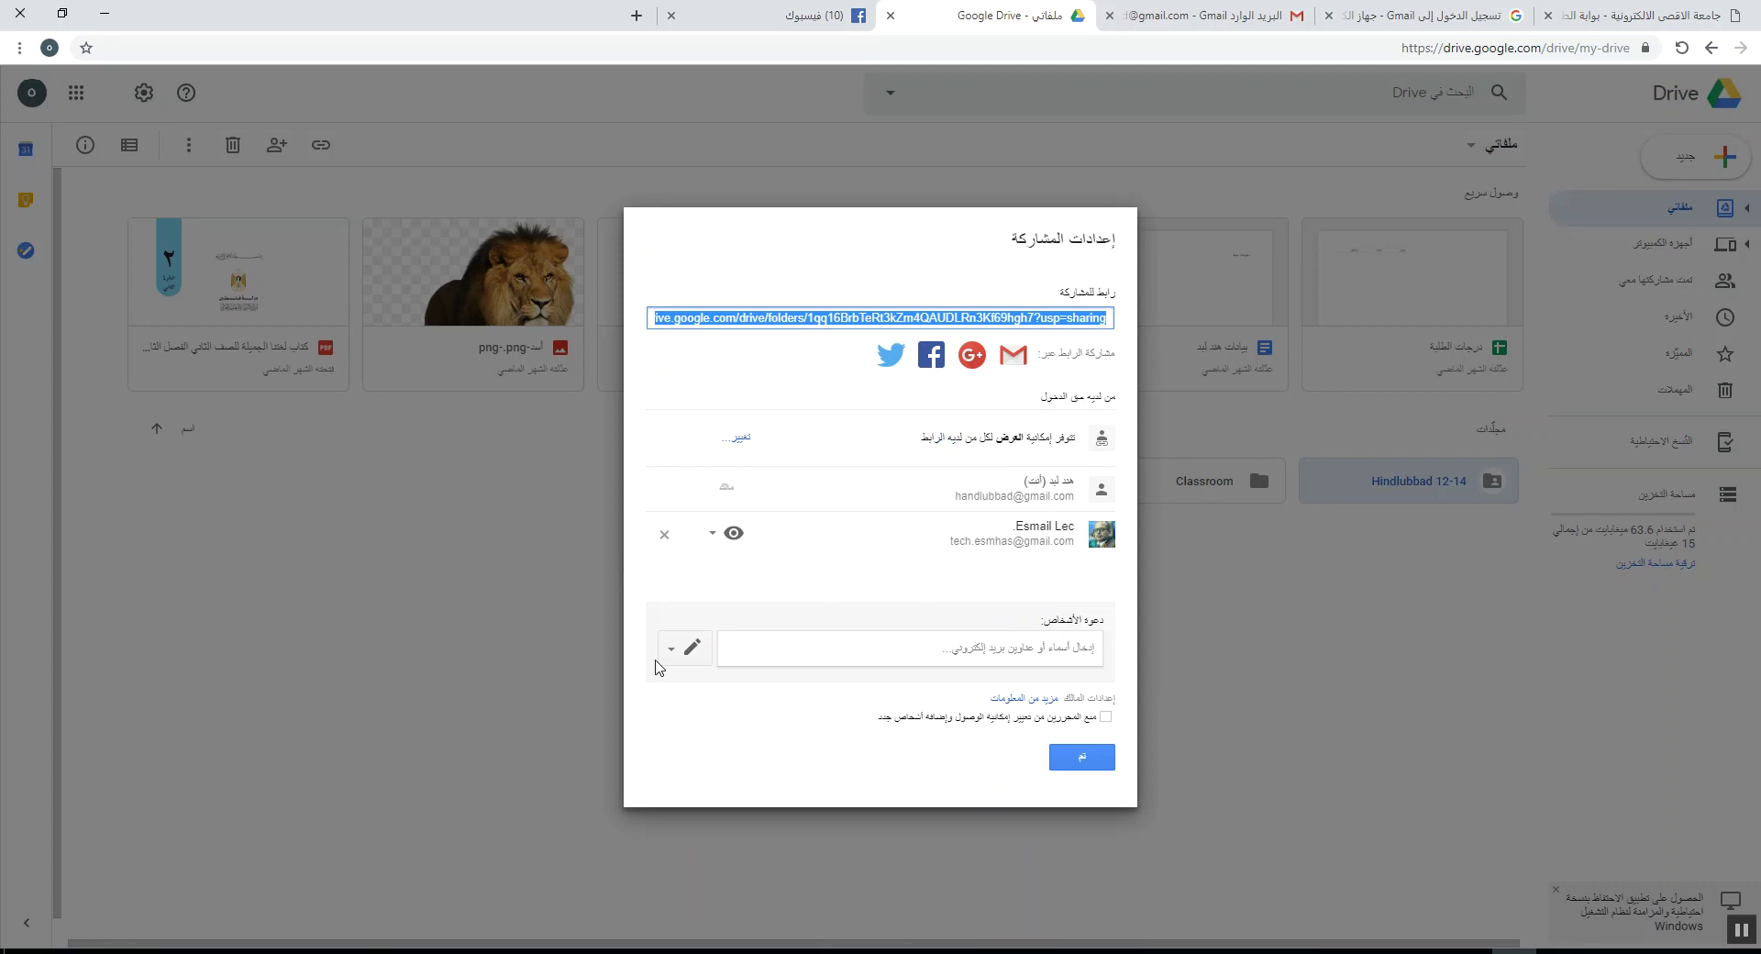
{"action": "left_click", "coordinate": [1082, 756]}
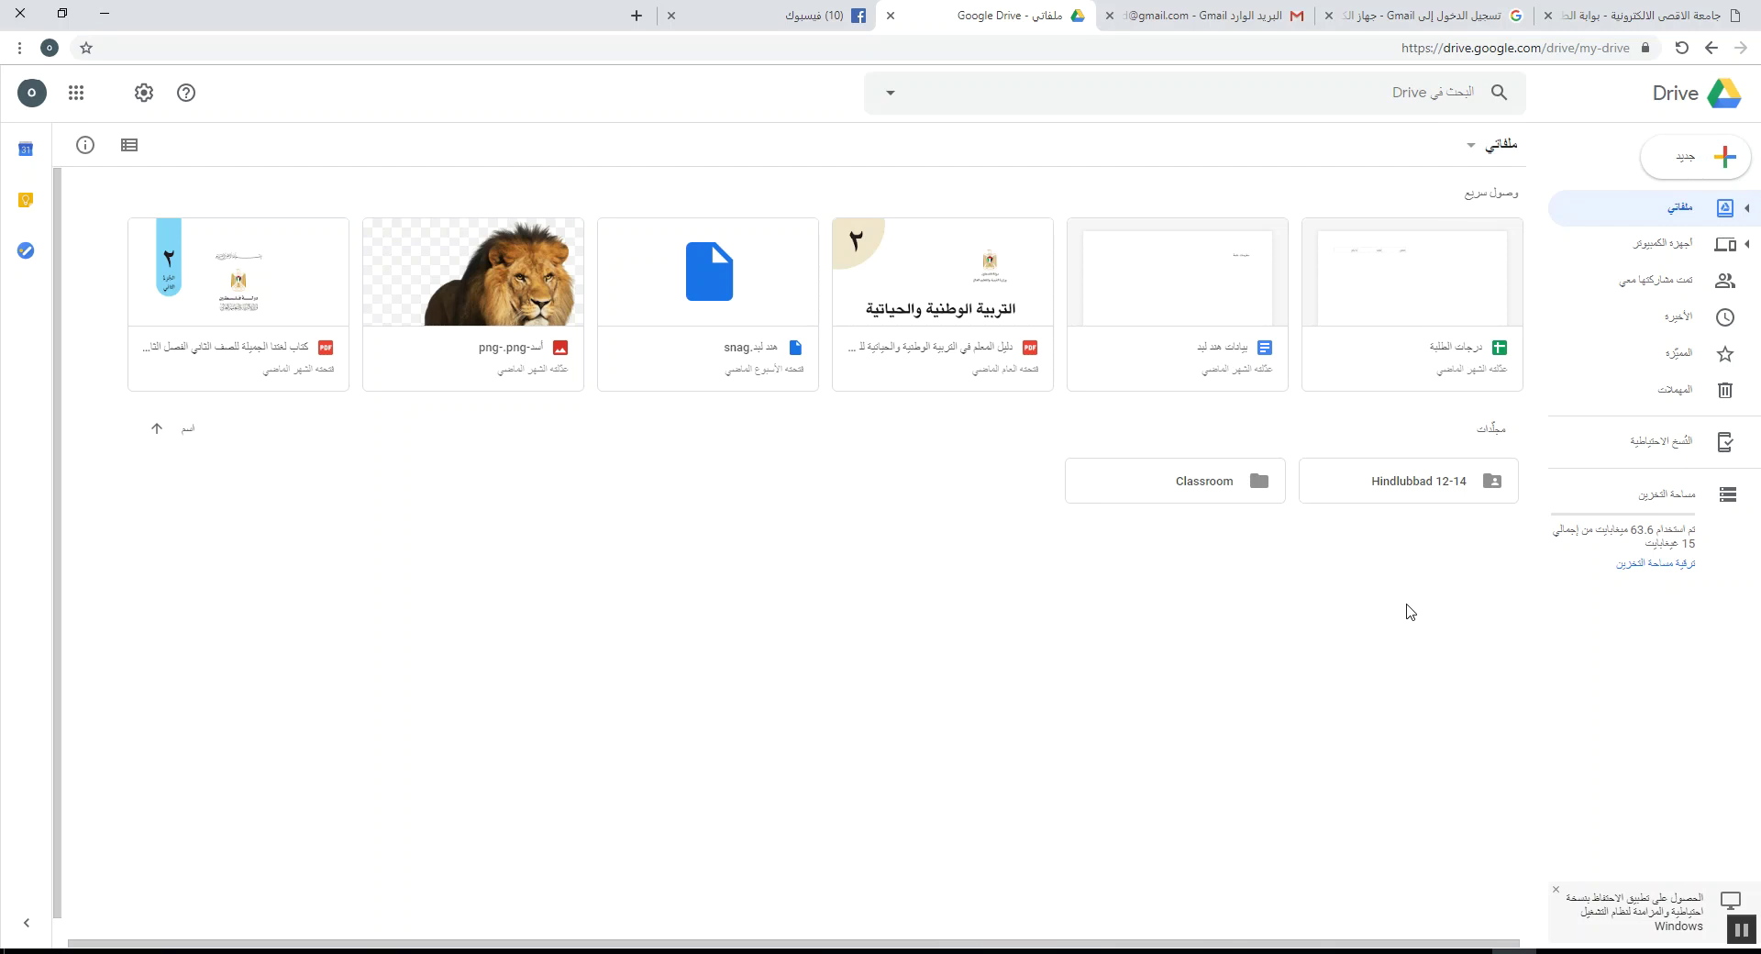
- Create a new blank Google Forms form inside the 12-14 folder with the folder's sharing permissions
{"action": "double_click", "coordinate": [1394, 479]}
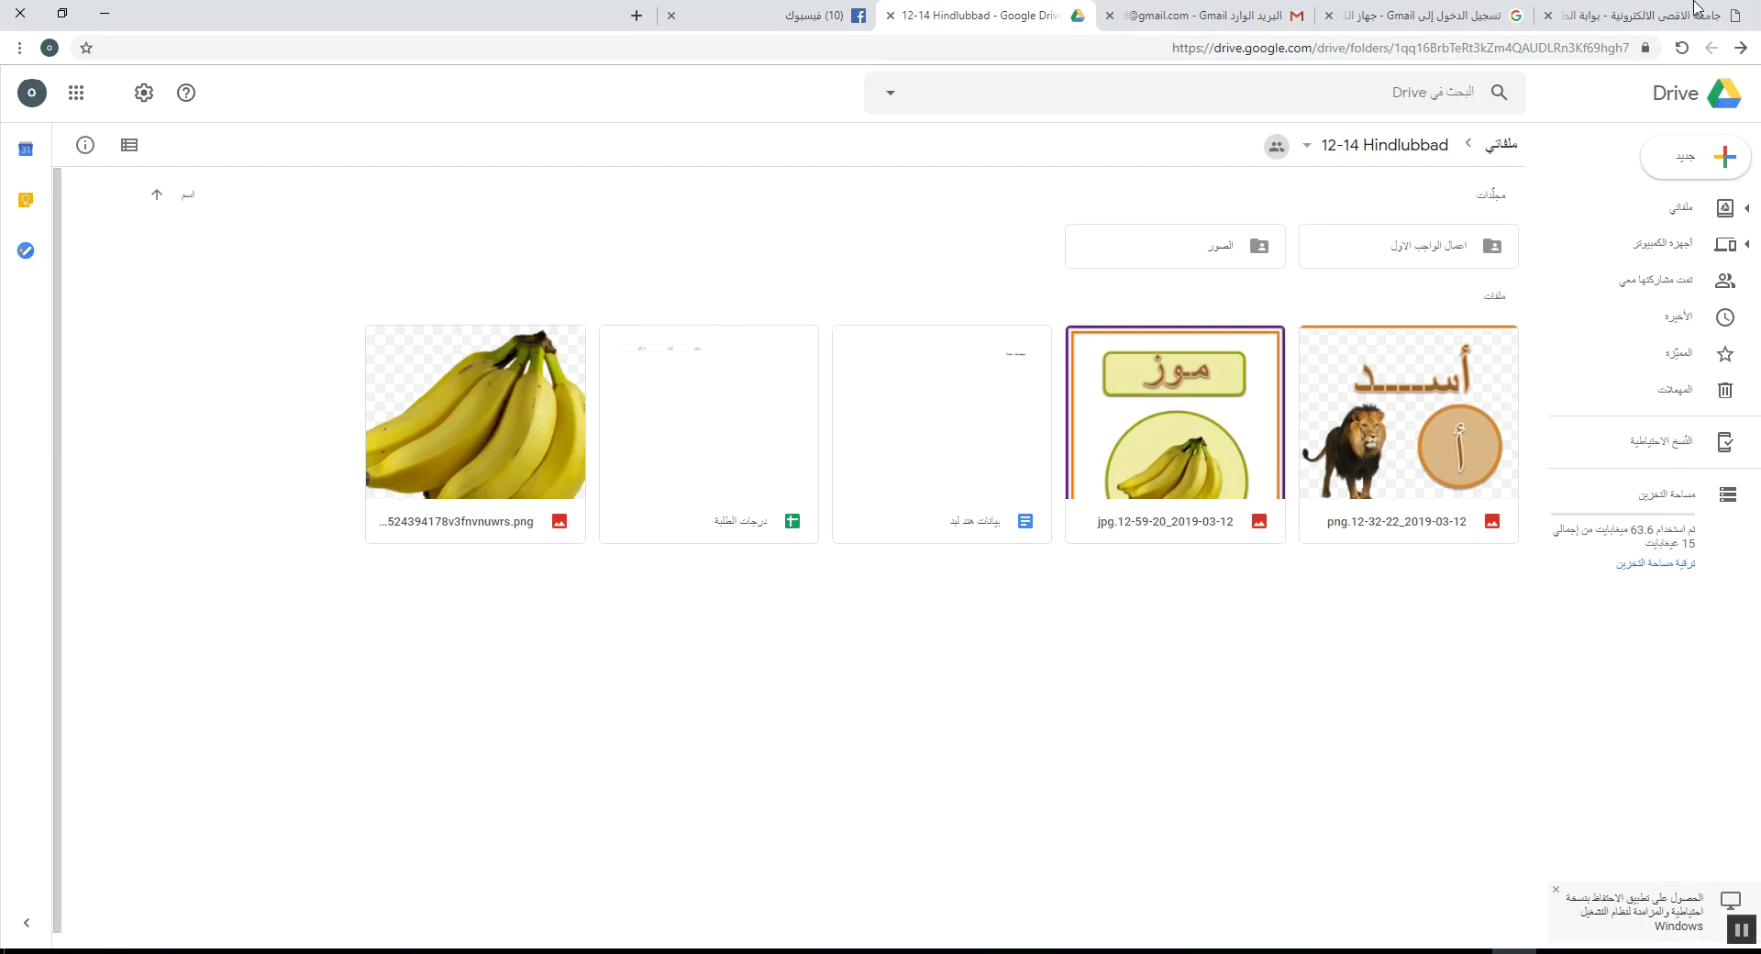
{"action": "left_click", "coordinate": [1675, 173]}
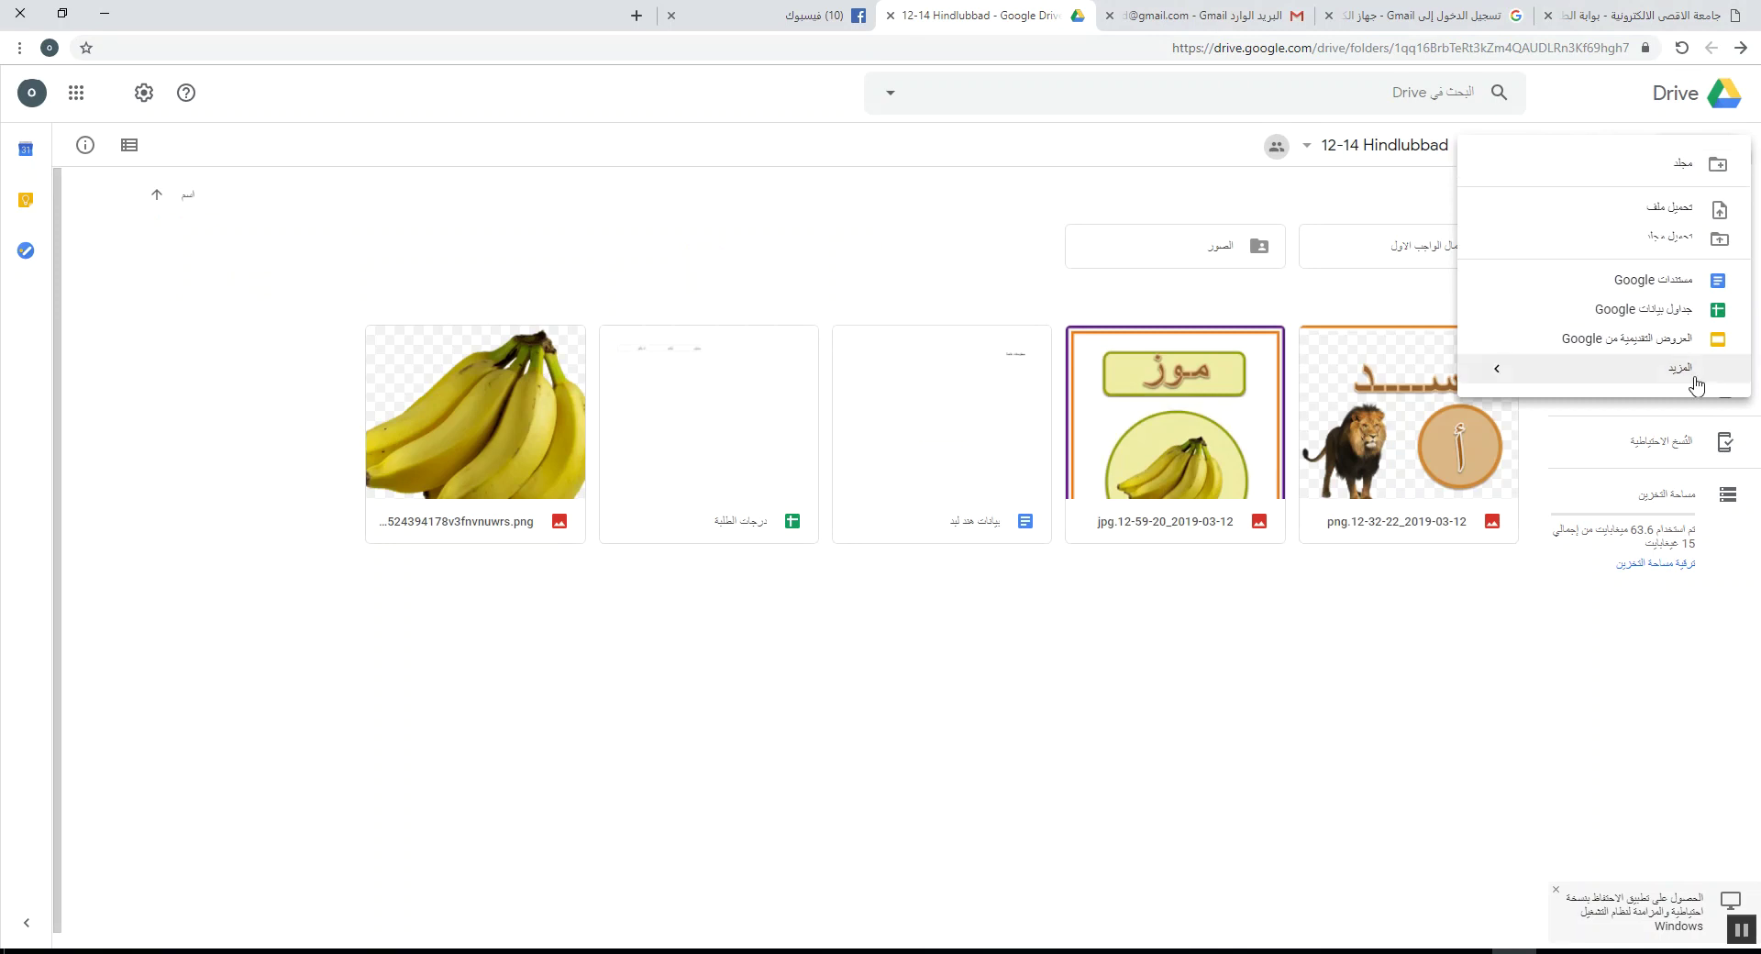
{"action": "mouse_move", "coordinate": [1686, 371]}
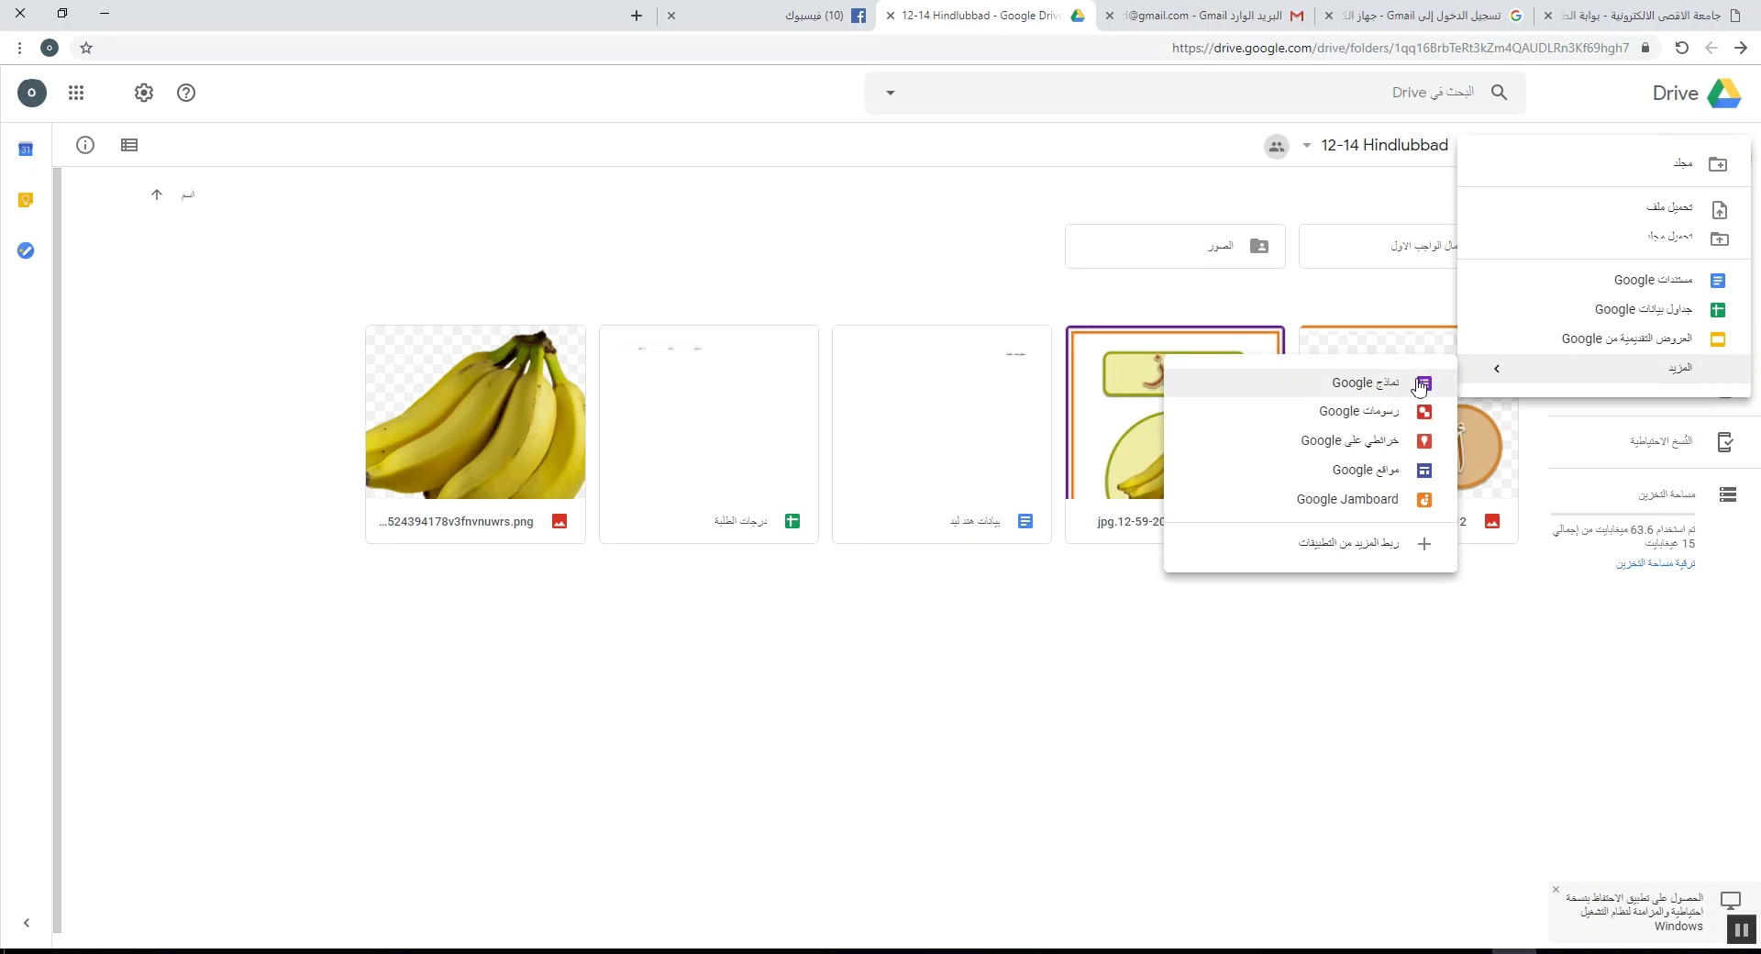
{"action": "left_click", "coordinate": [1420, 383]}
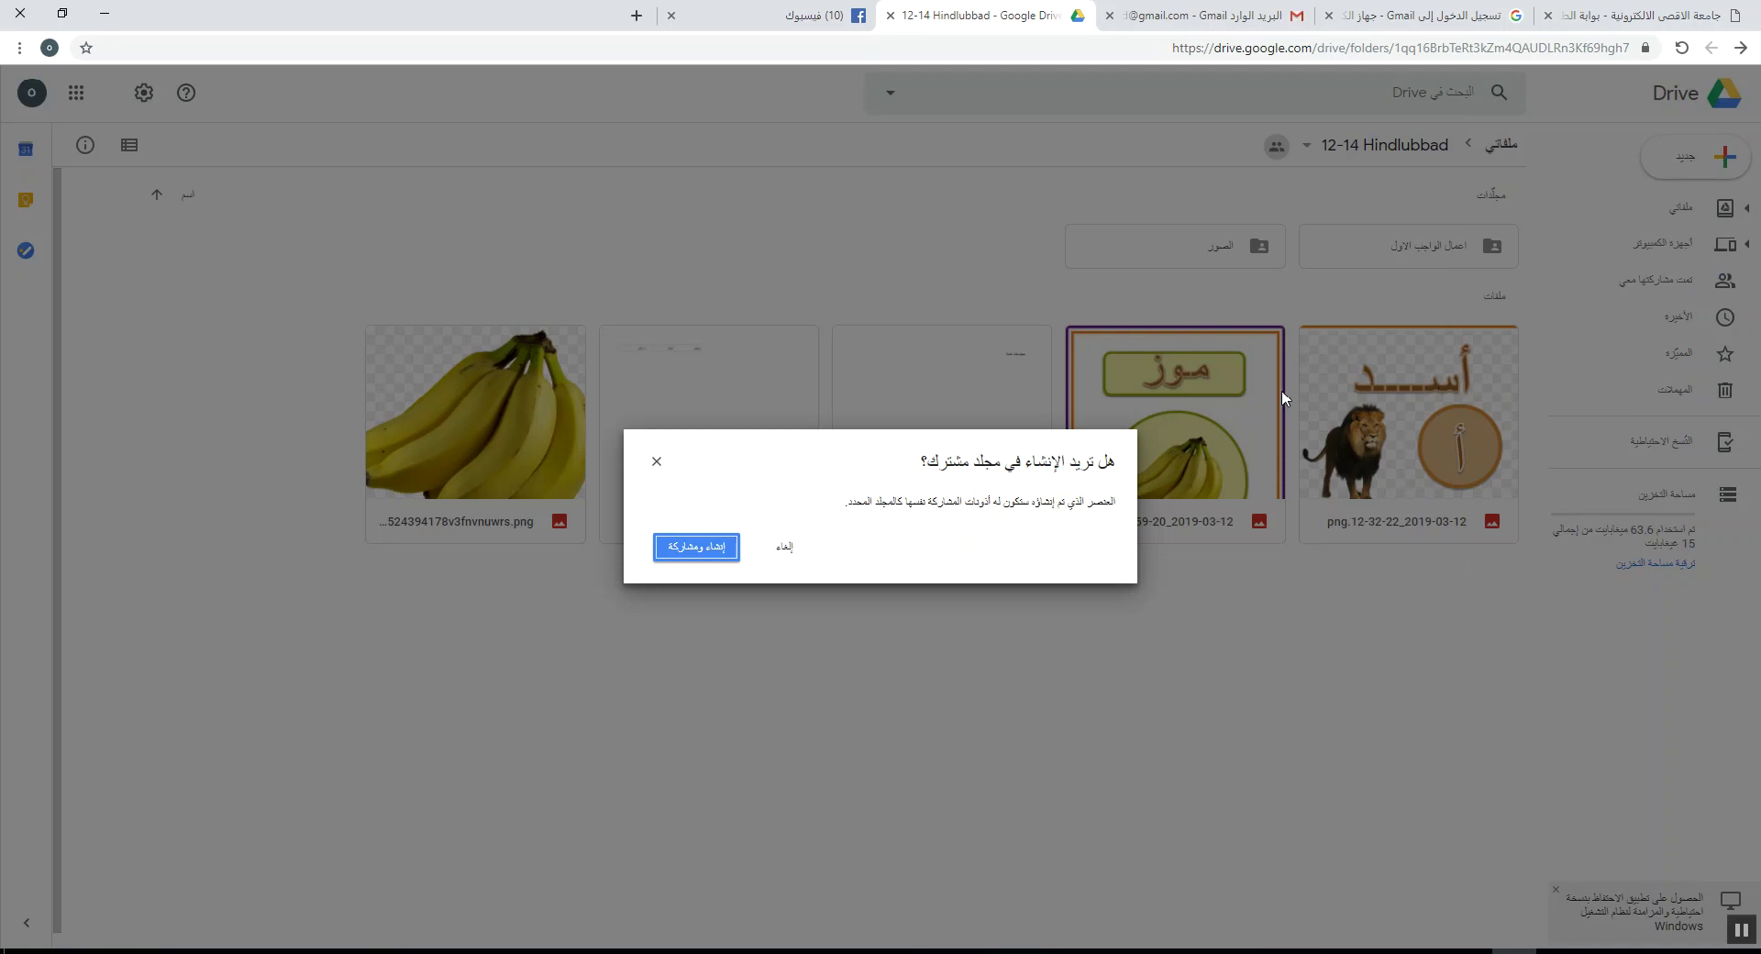
{"action": "left_click", "coordinate": [671, 553]}
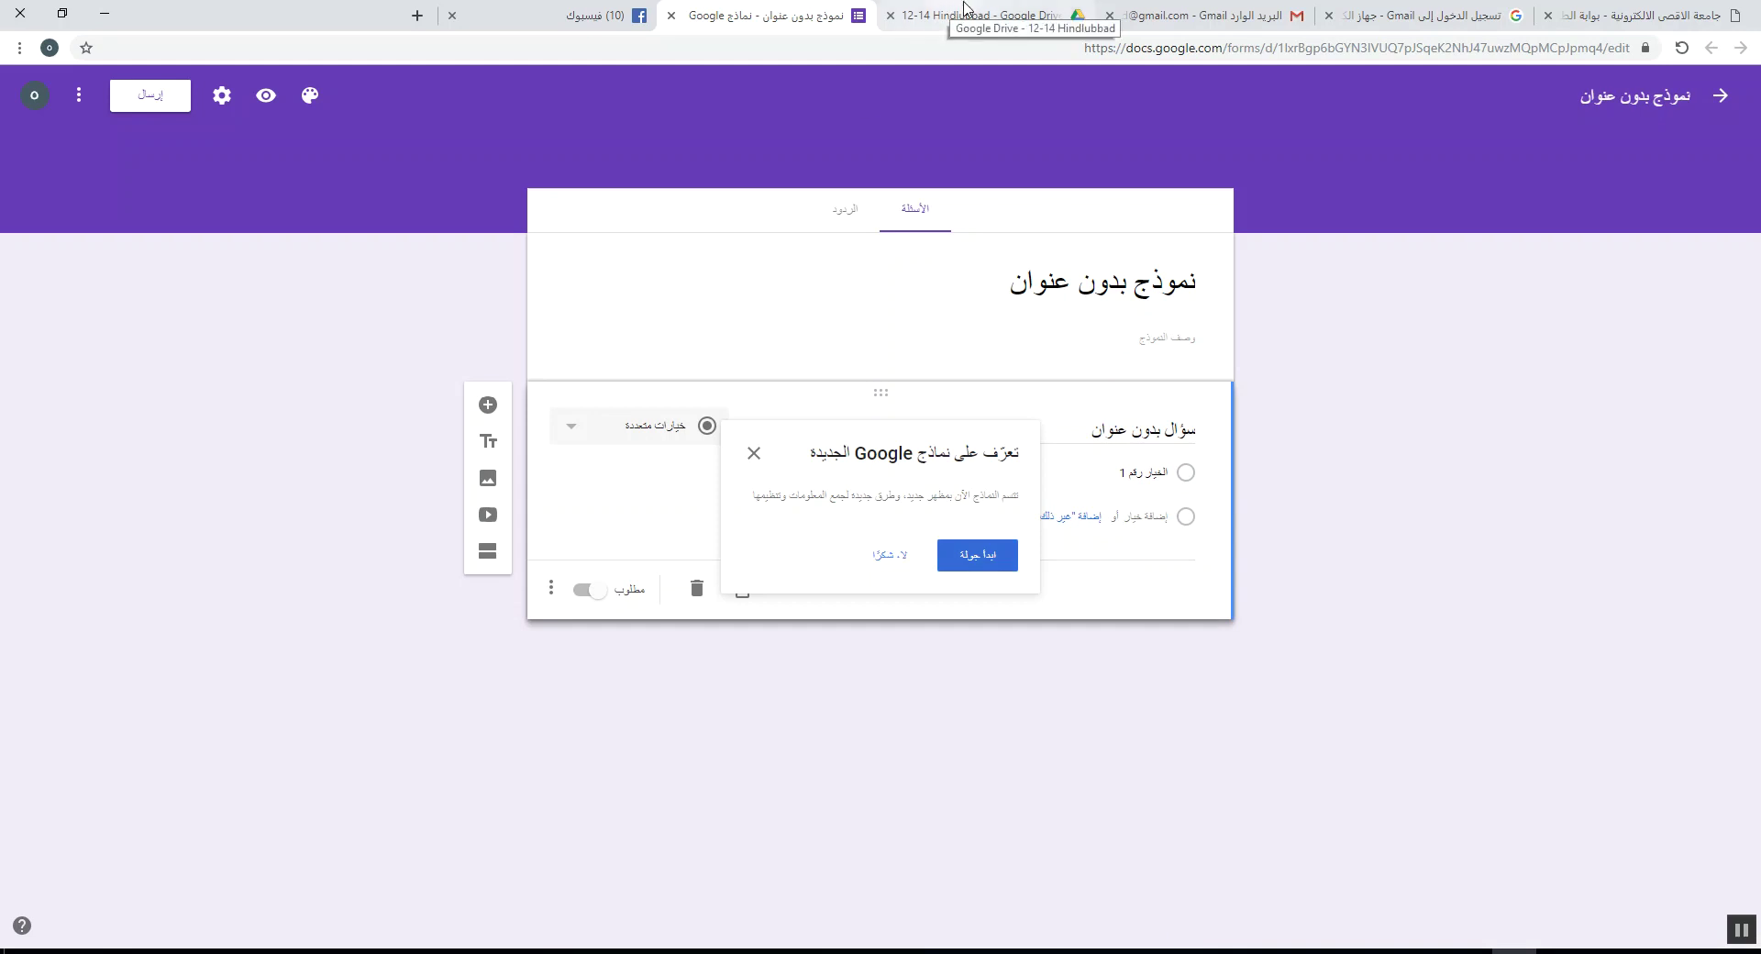
- Check the 12-14 folder in Drive, return to the new form and decline the introductory tour
{"action": "left_click", "coordinate": [964, 11]}
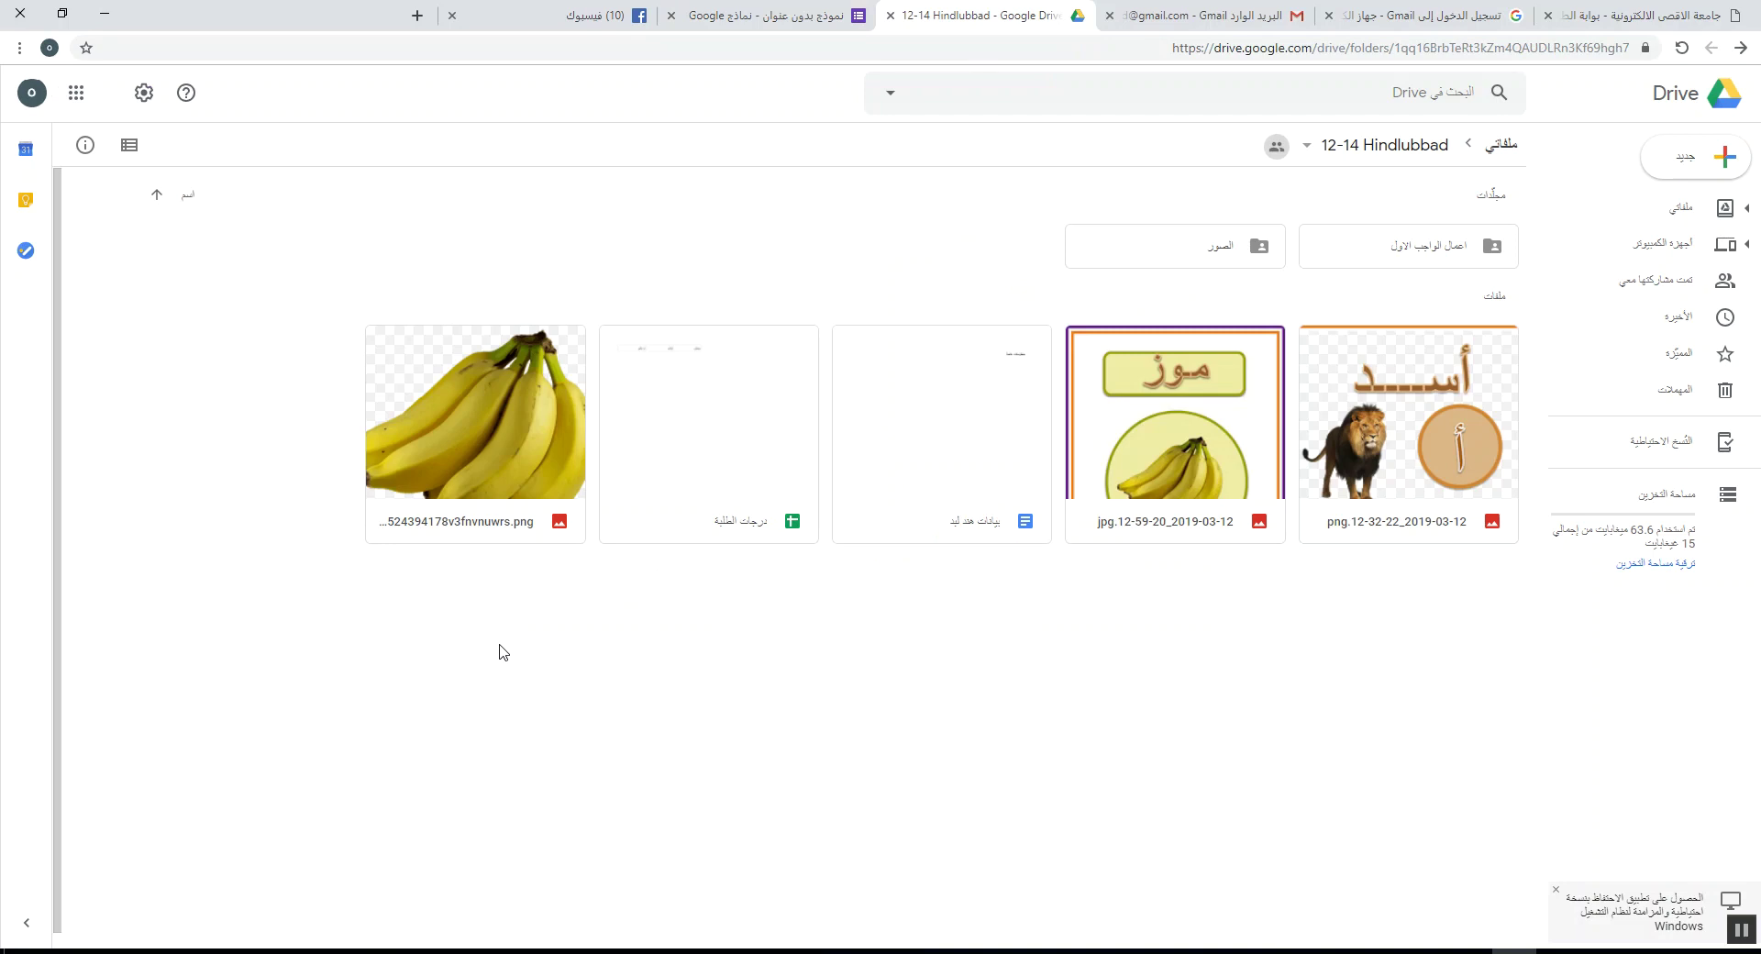
{"action": "left_click", "coordinate": [736, 10]}
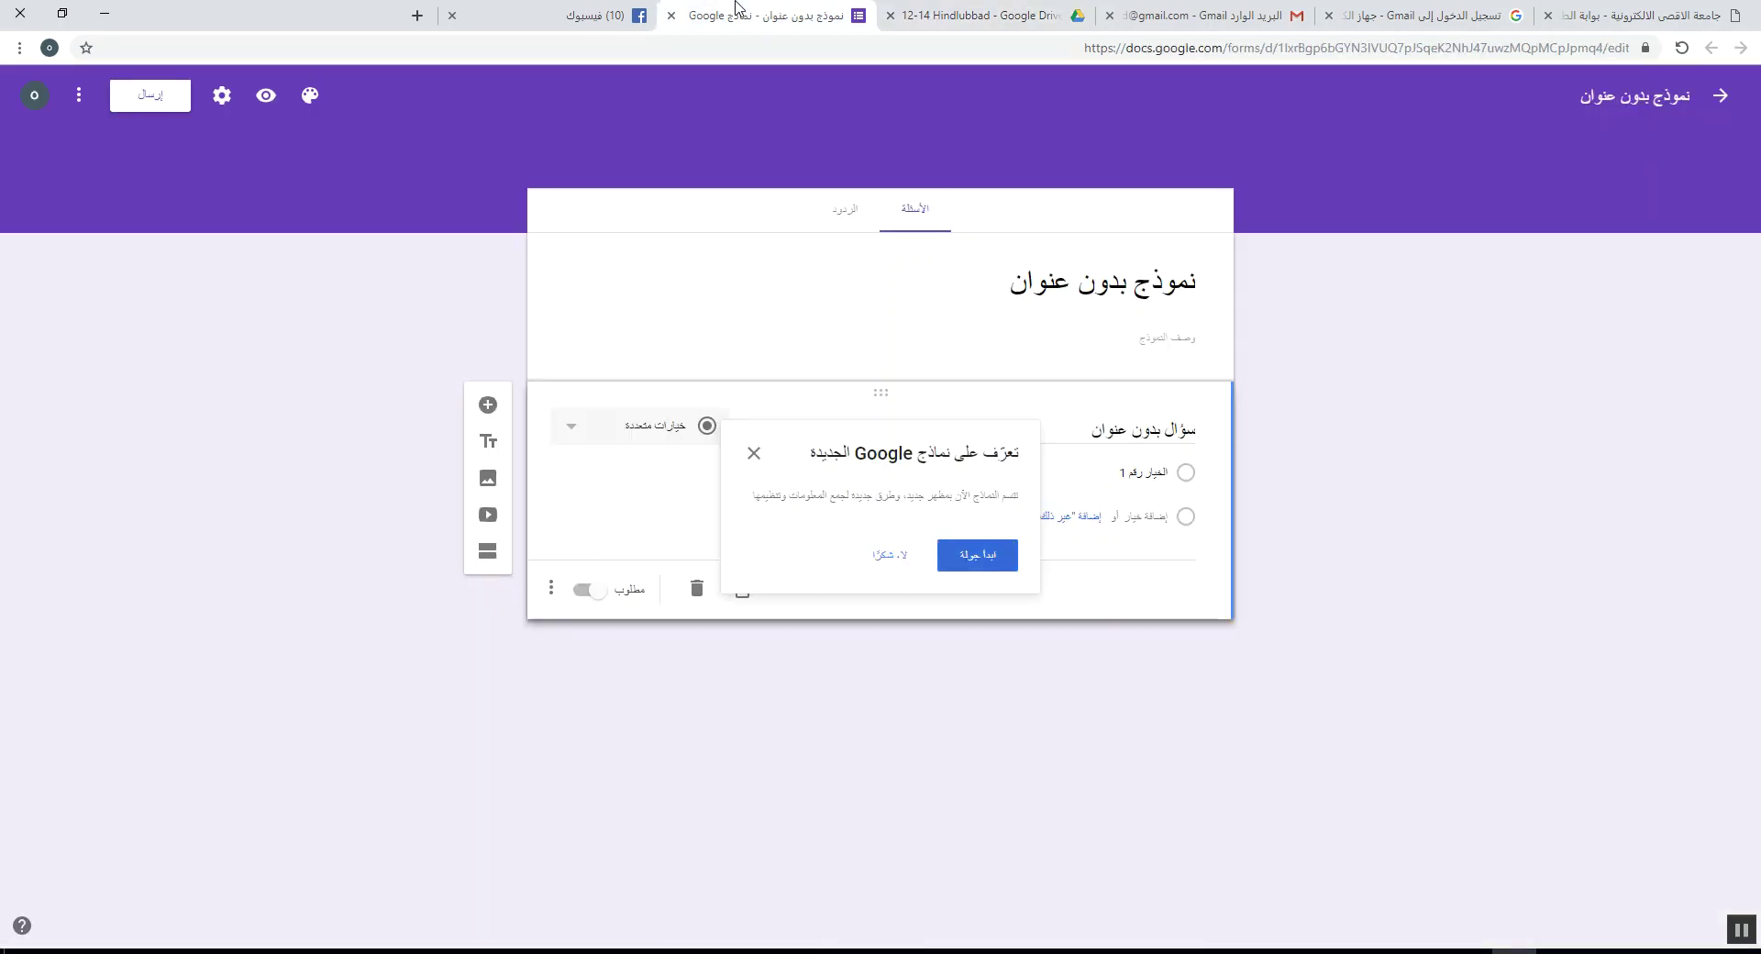
{"action": "left_click", "coordinate": [912, 561]}
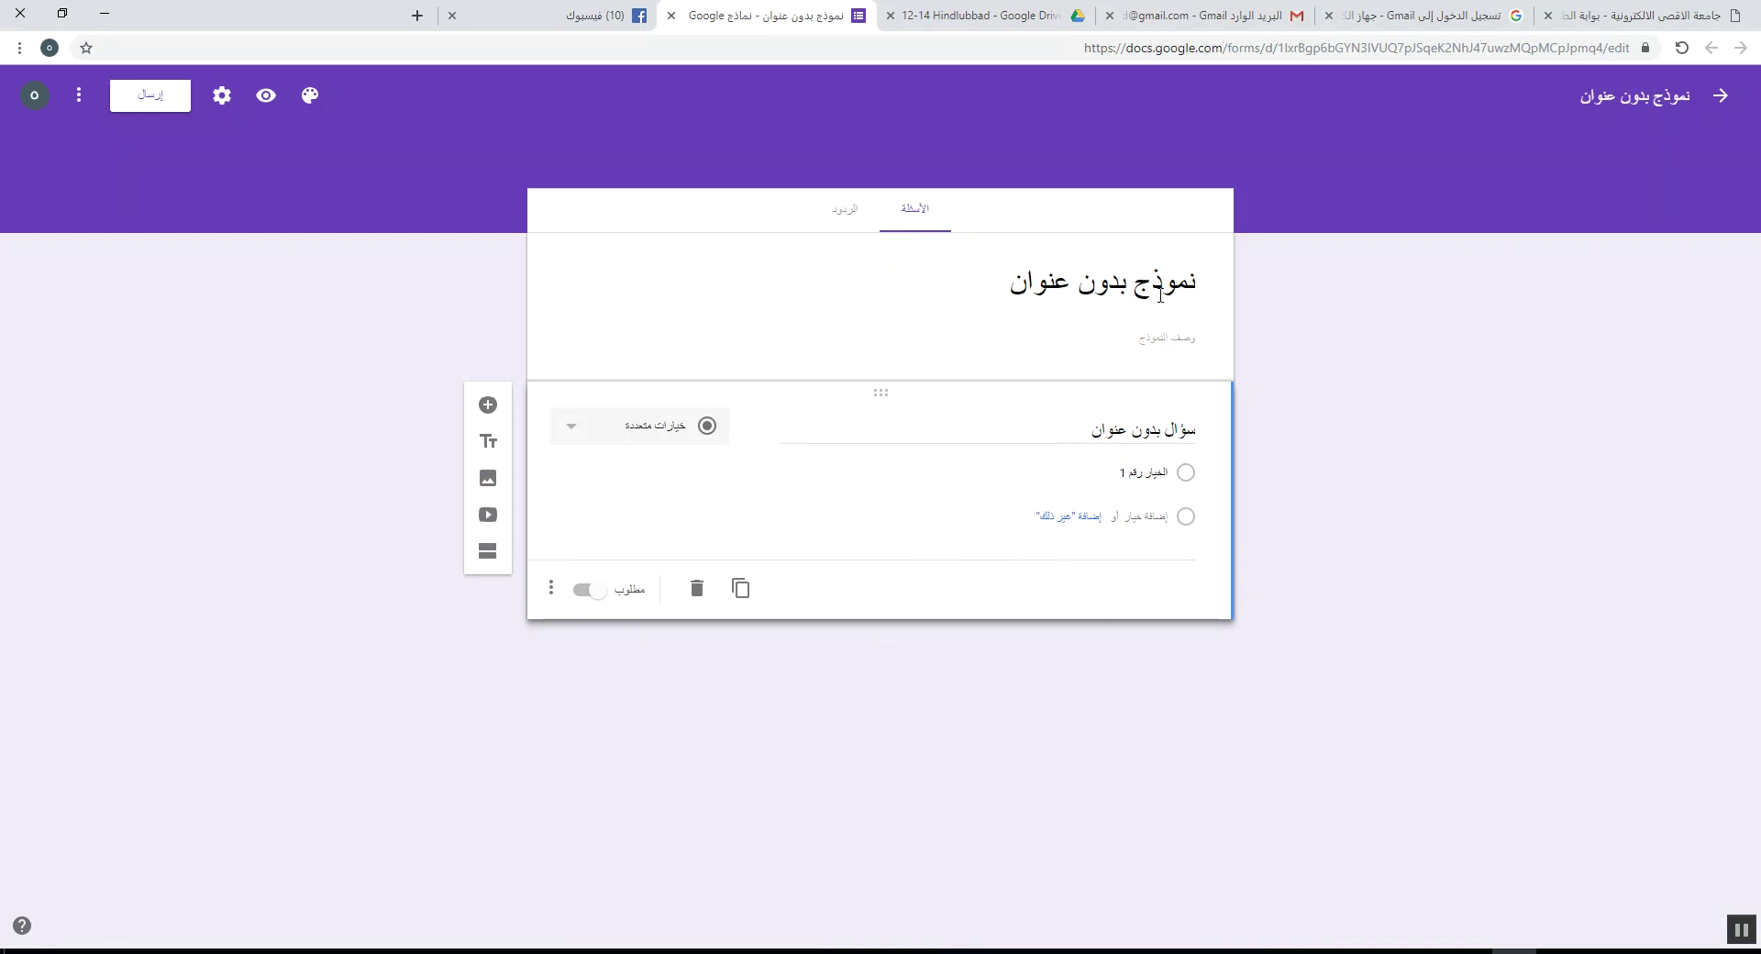
- Replace the form's default title with "اختبار +مقياس"
{"action": "left_click", "coordinate": [1159, 294]}
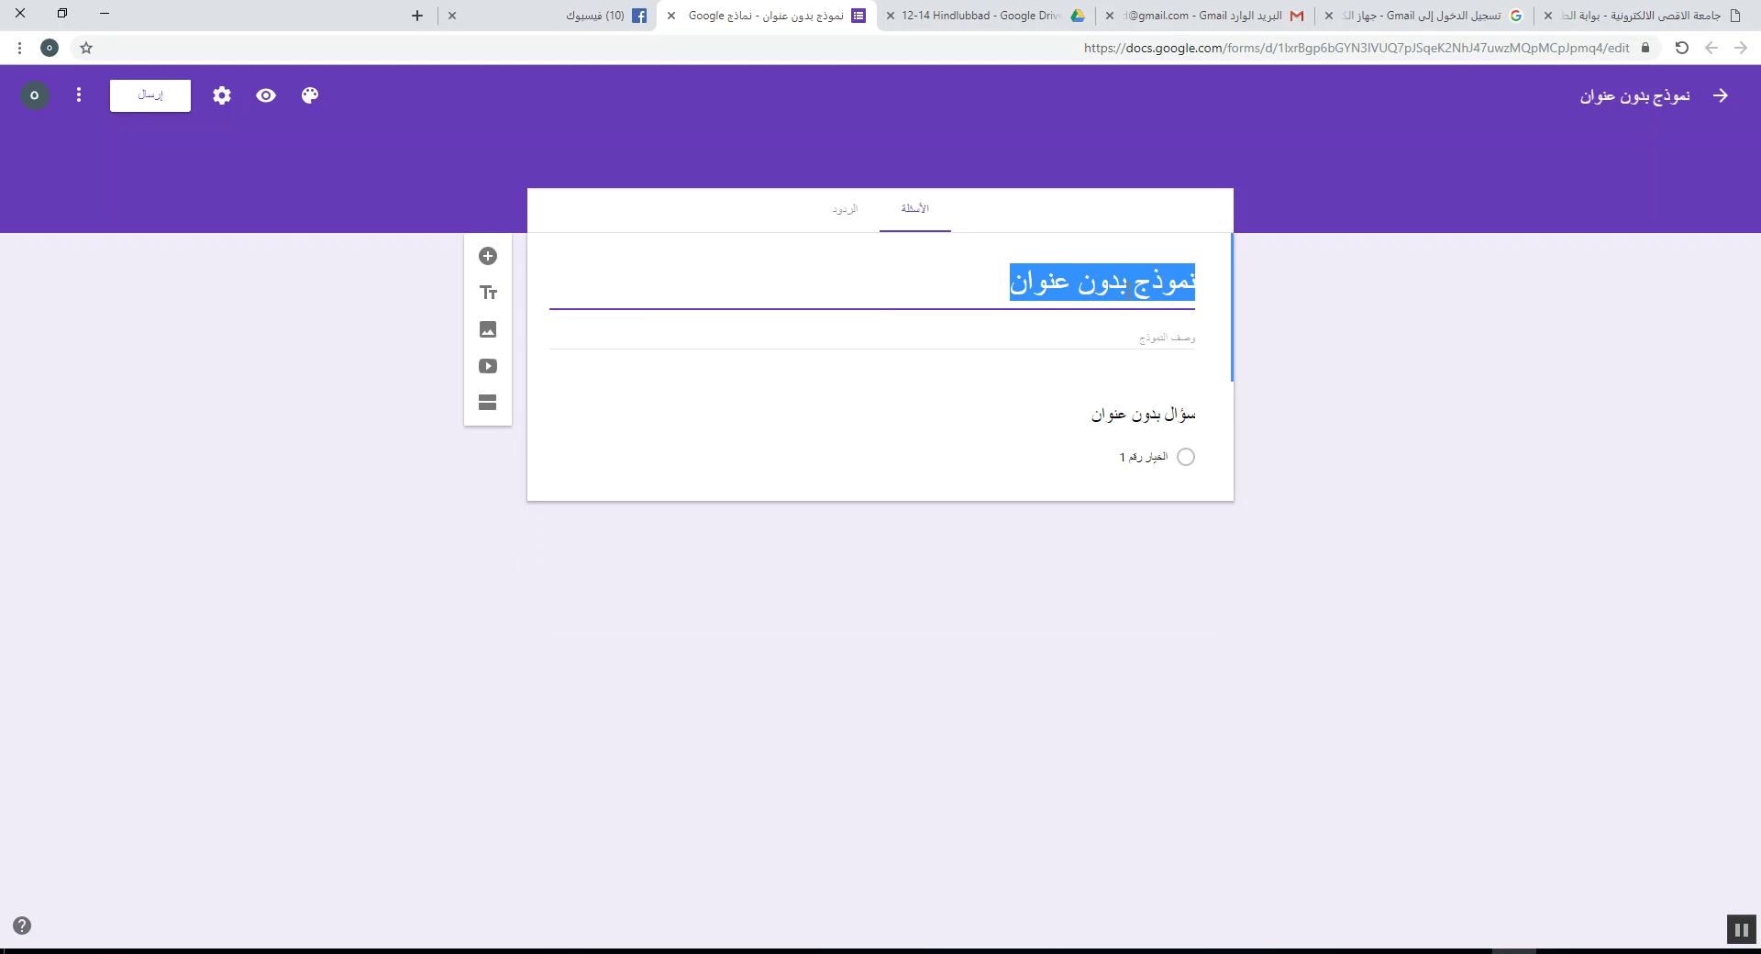
{"action": "type", "text": "hojfhv"}
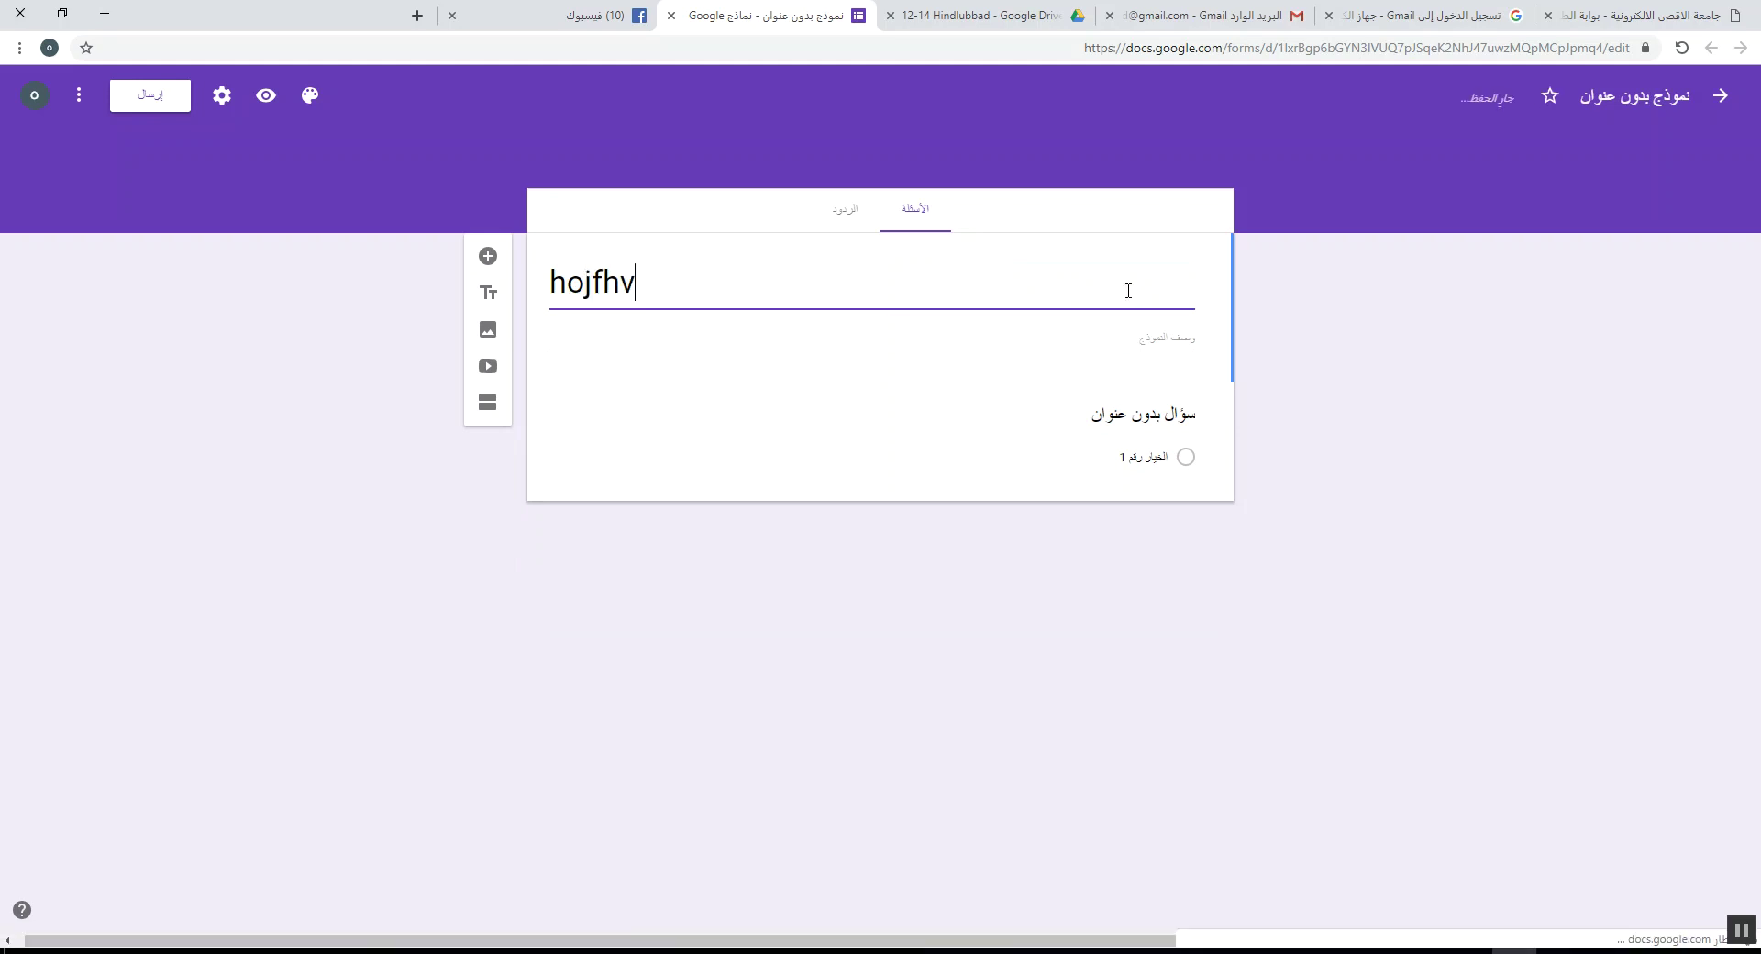
{"action": "key", "text": "BackSpace"}
{"action": "key", "text": "BackSpace"}
{"action": "key", "text": "BackSpace"}
{"action": "key", "text": "BackSpace"}
{"action": "key", "text": "BackSpace"}
{"action": "key", "text": "BackSpace"}
{"action": "type", "text": "اختبار +مقياس"}
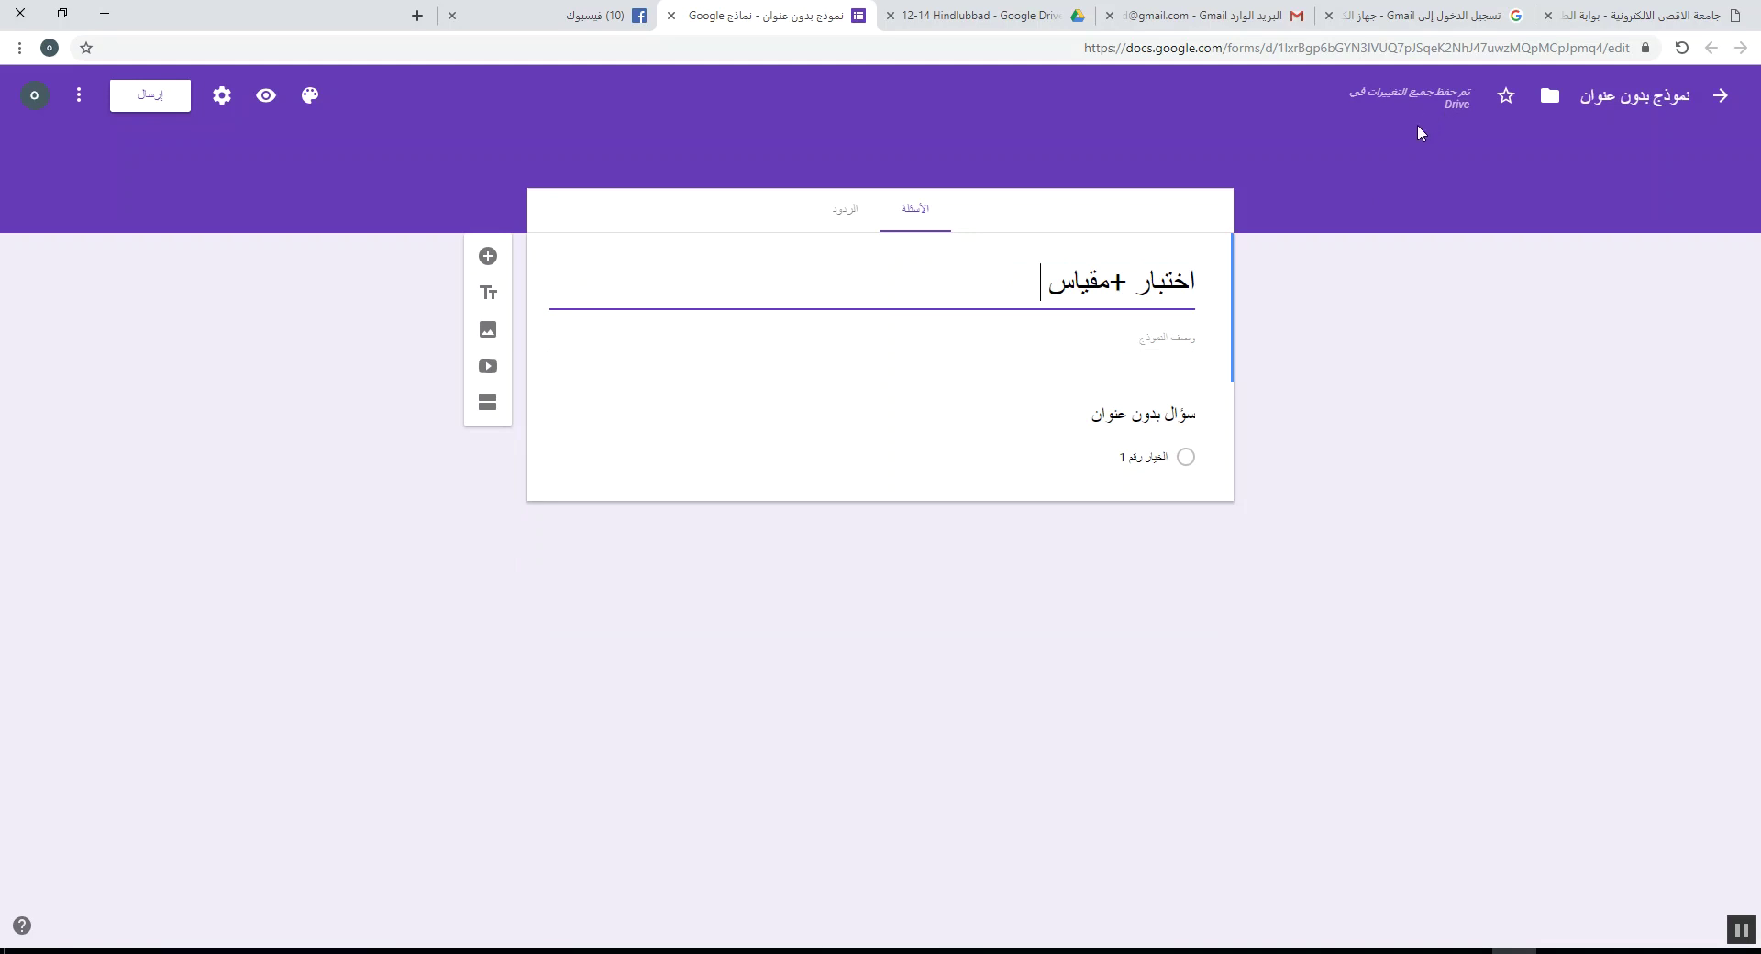
- Compare the form's file name in the Drive folder with the title inside the form
{"action": "left_click", "coordinate": [981, 15]}
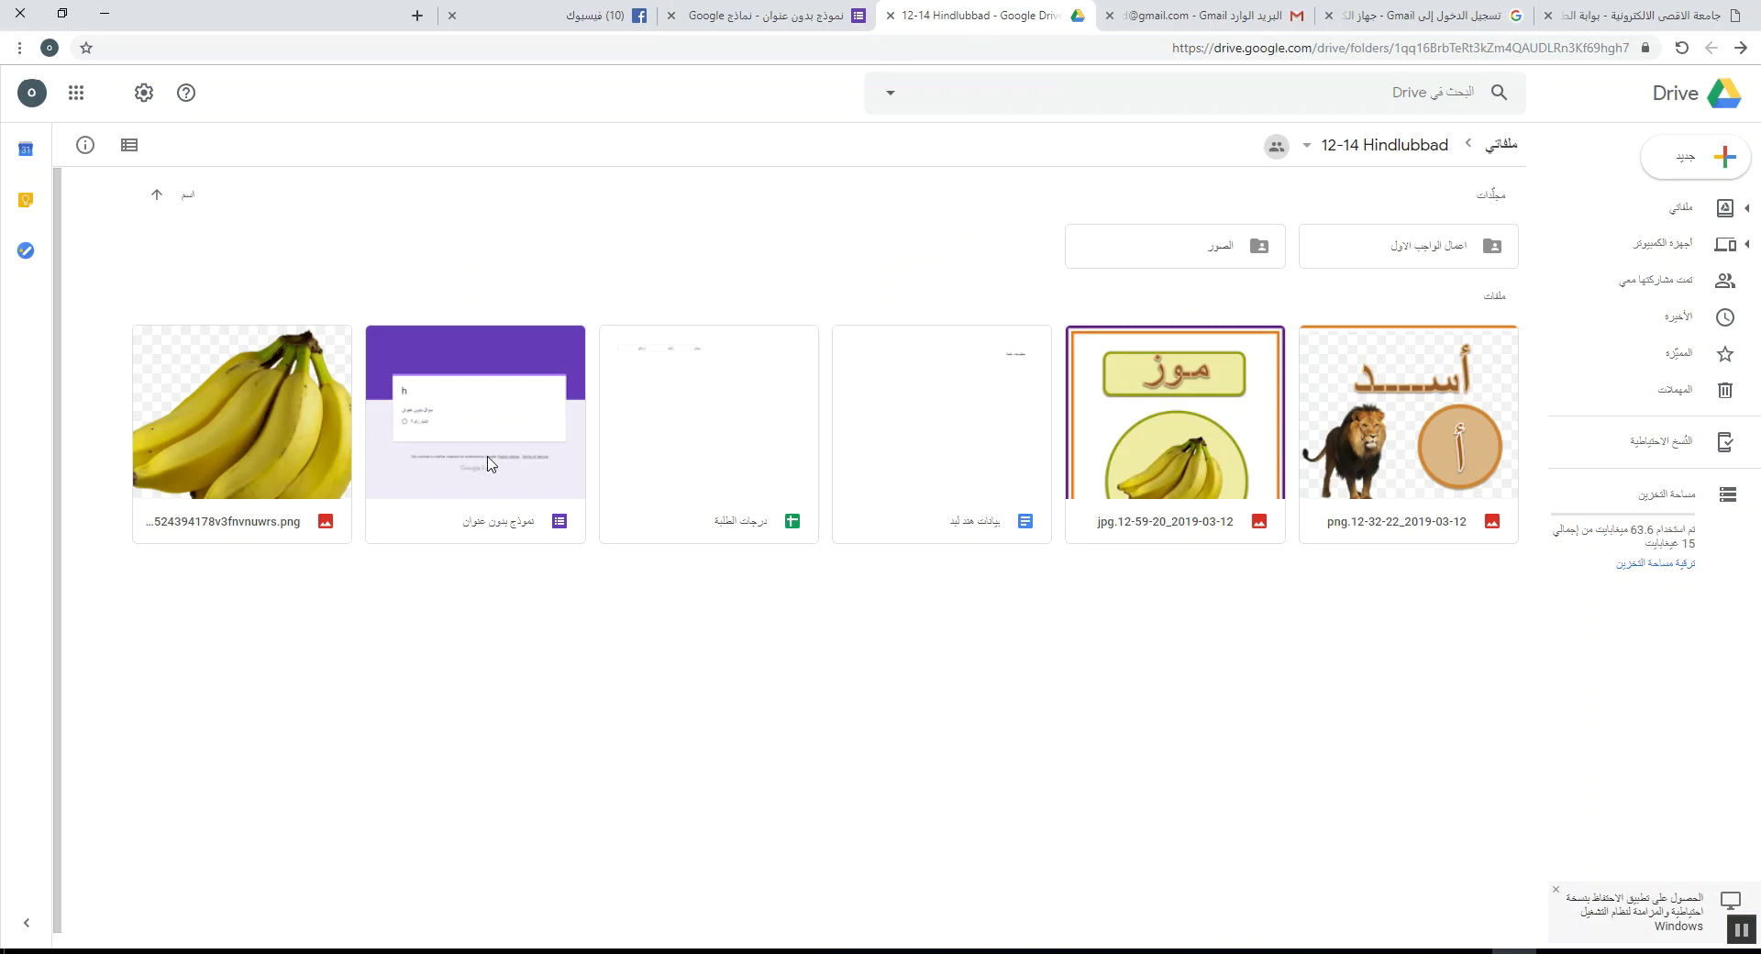
{"action": "left_click", "coordinate": [762, 9]}
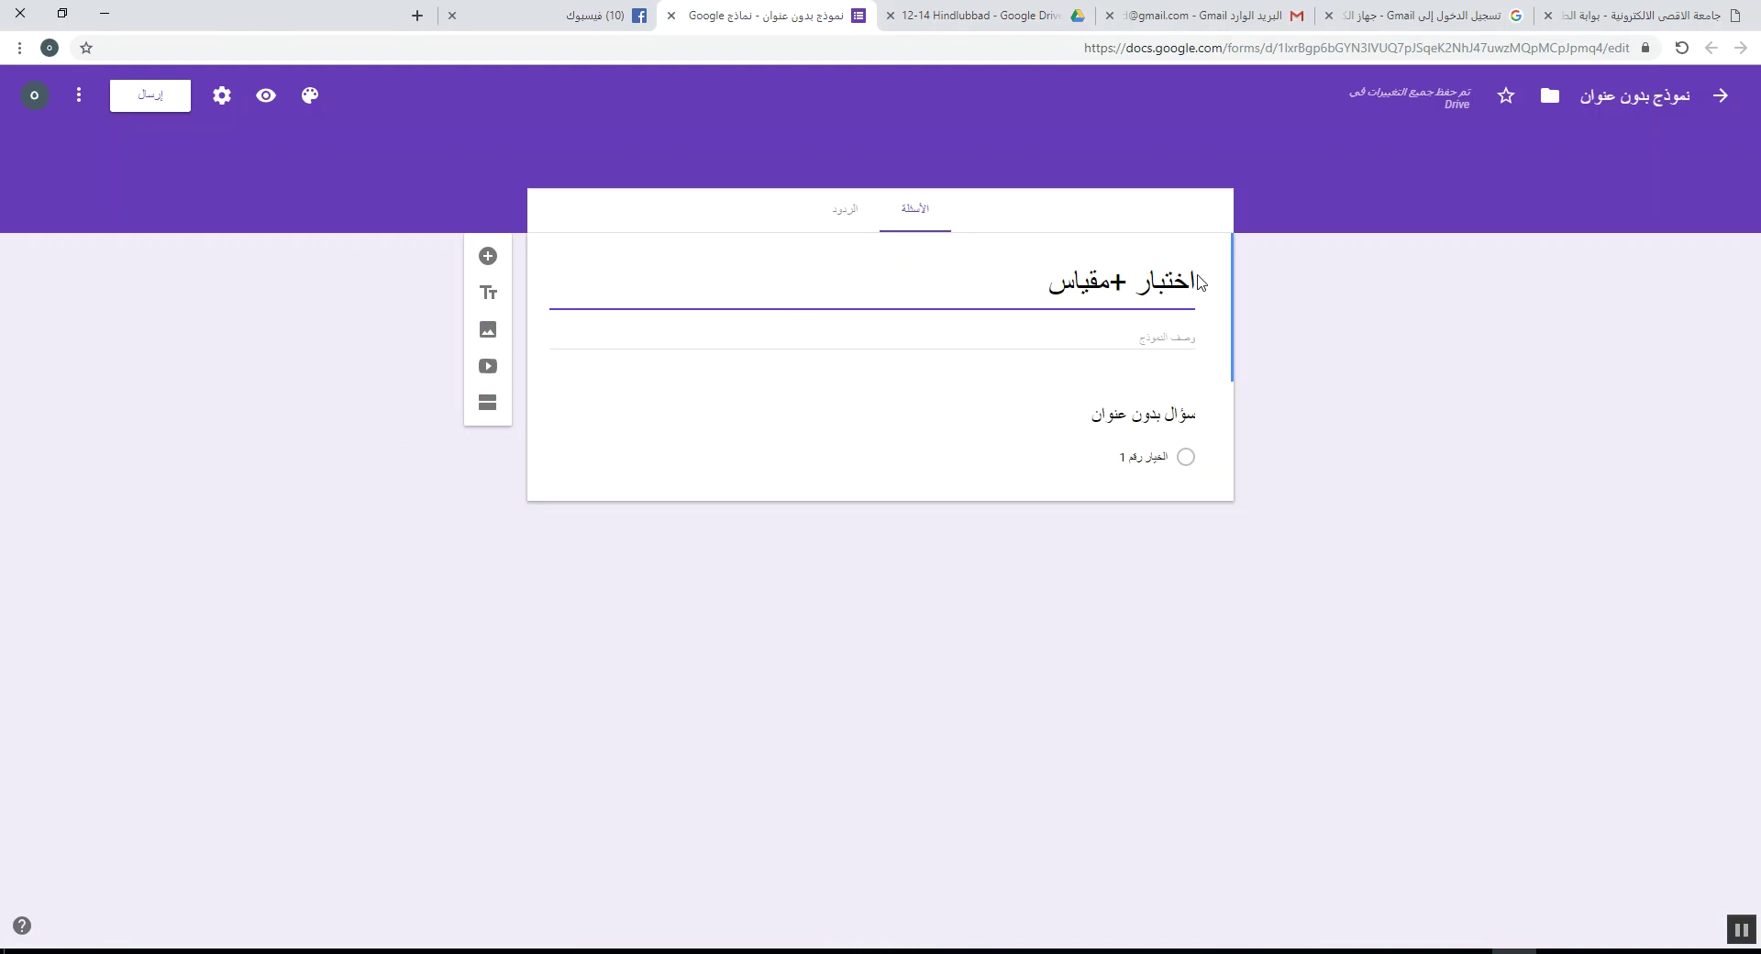
{"action": "left_click", "coordinate": [997, 8]}
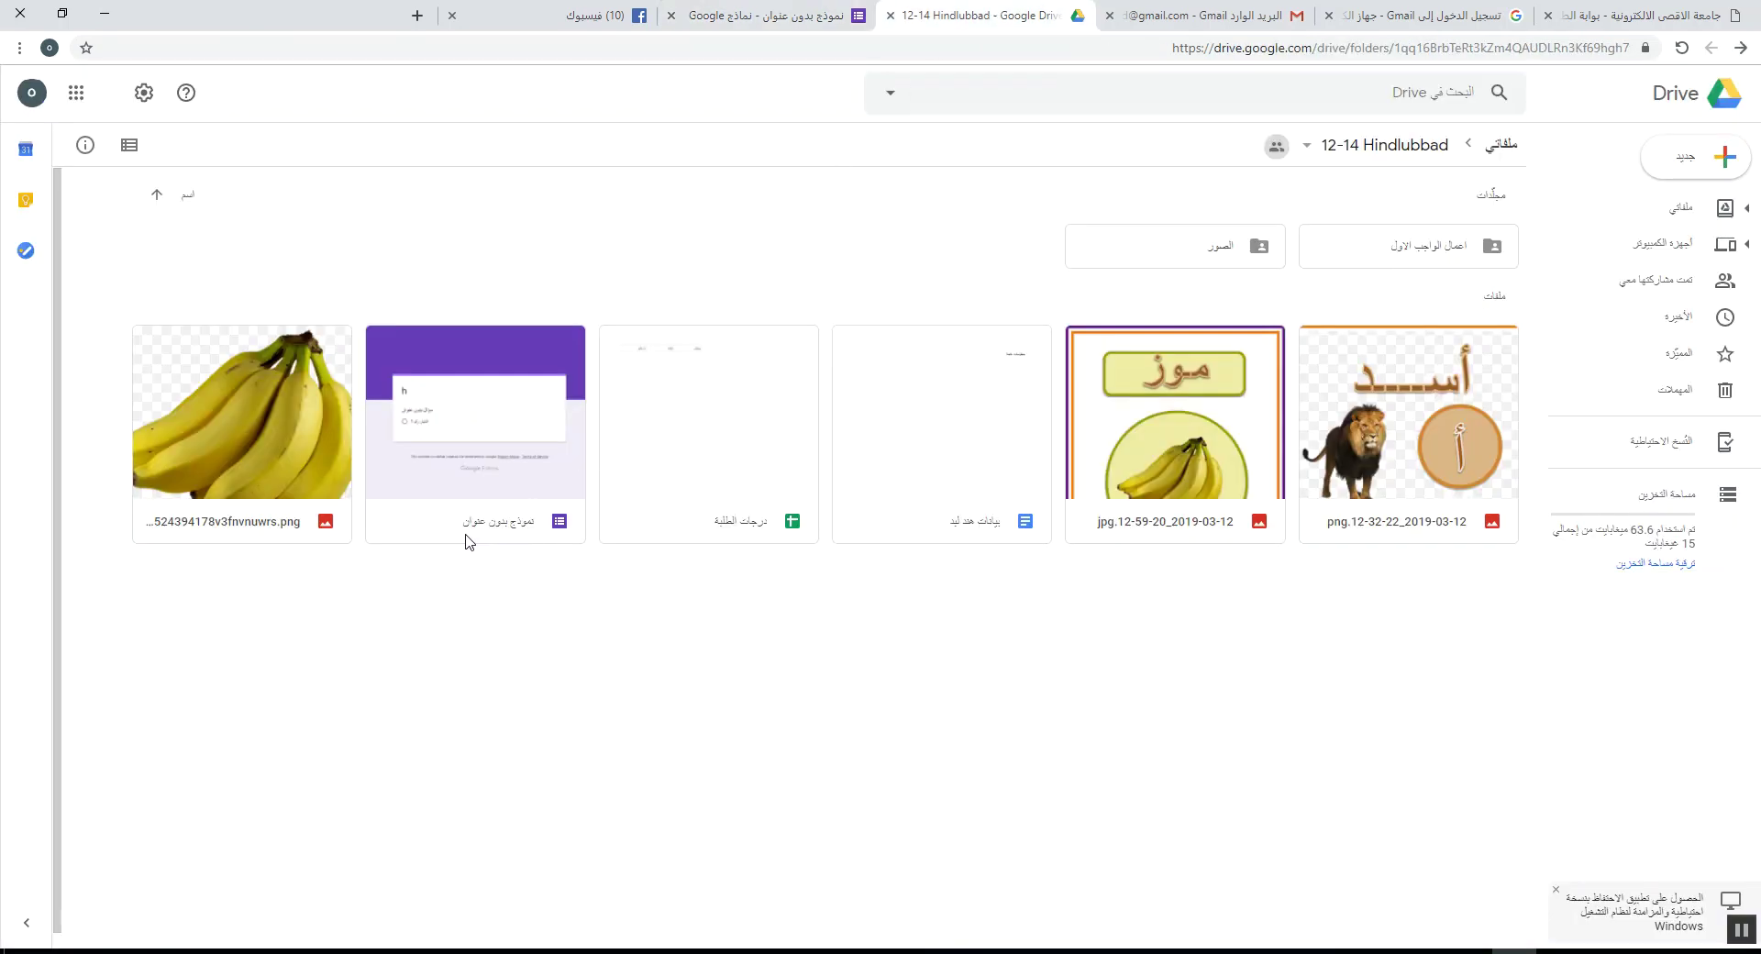
{"action": "left_click", "coordinate": [807, 15]}
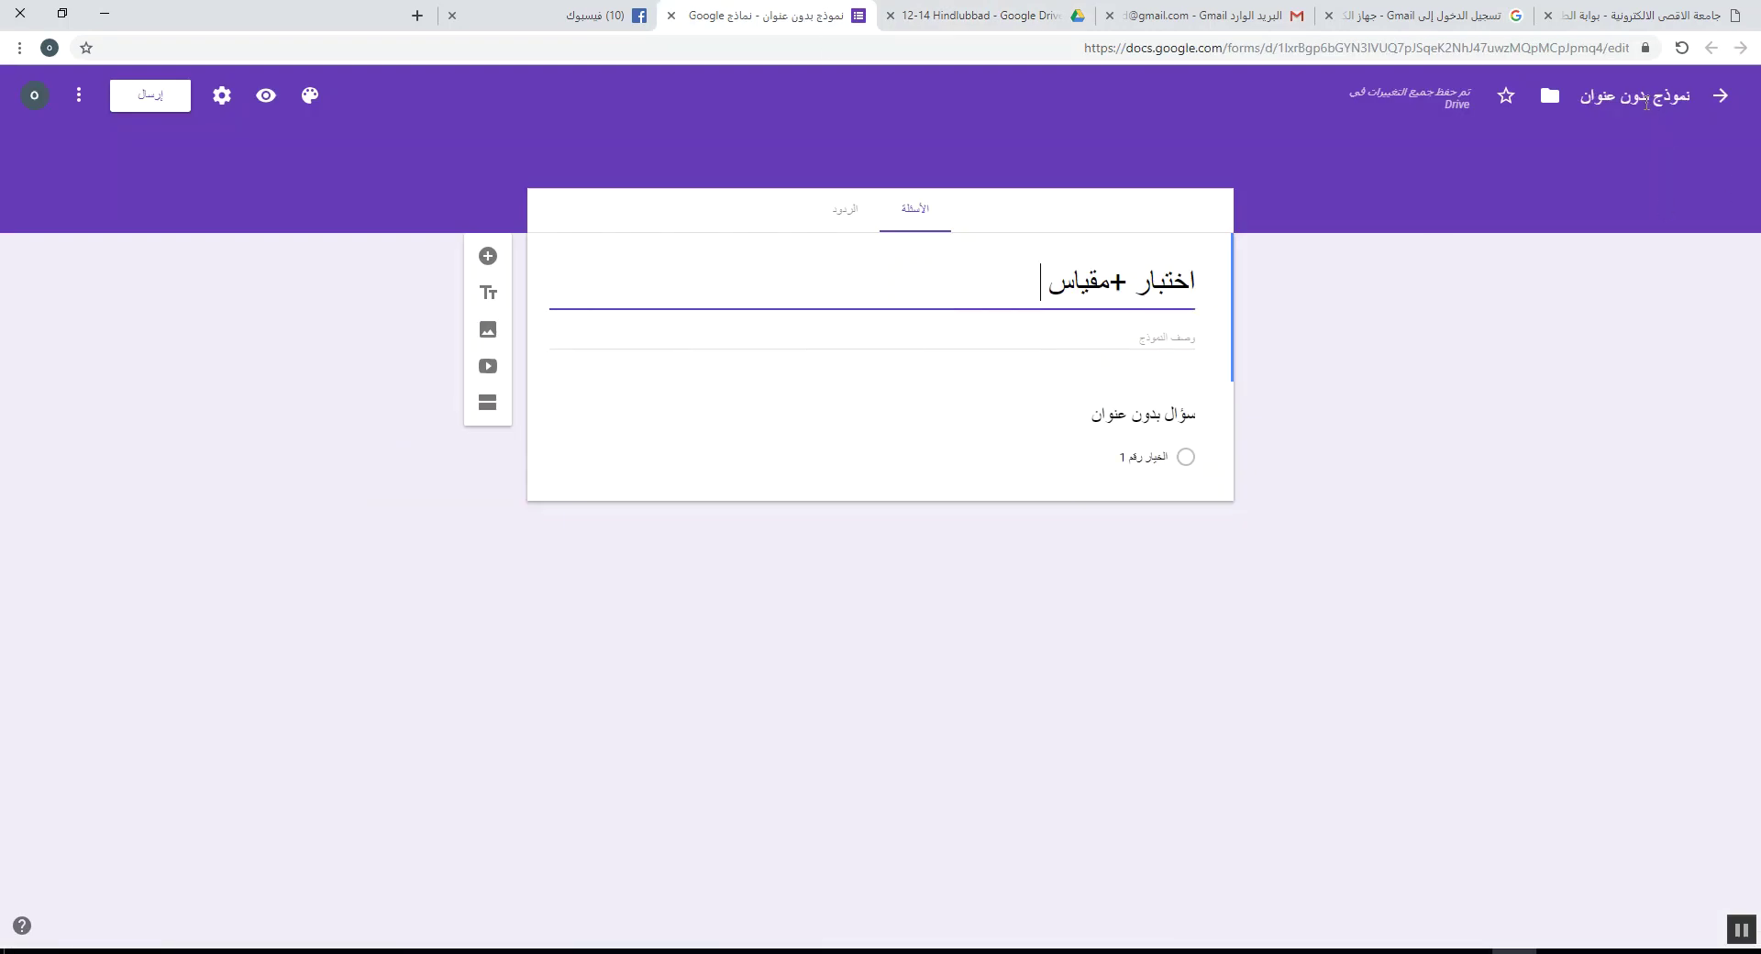
- Rename the form file to "اختبار +مقياس" to match its title, and open it from the Drive folder
{"action": "left_click", "coordinate": [1646, 98]}
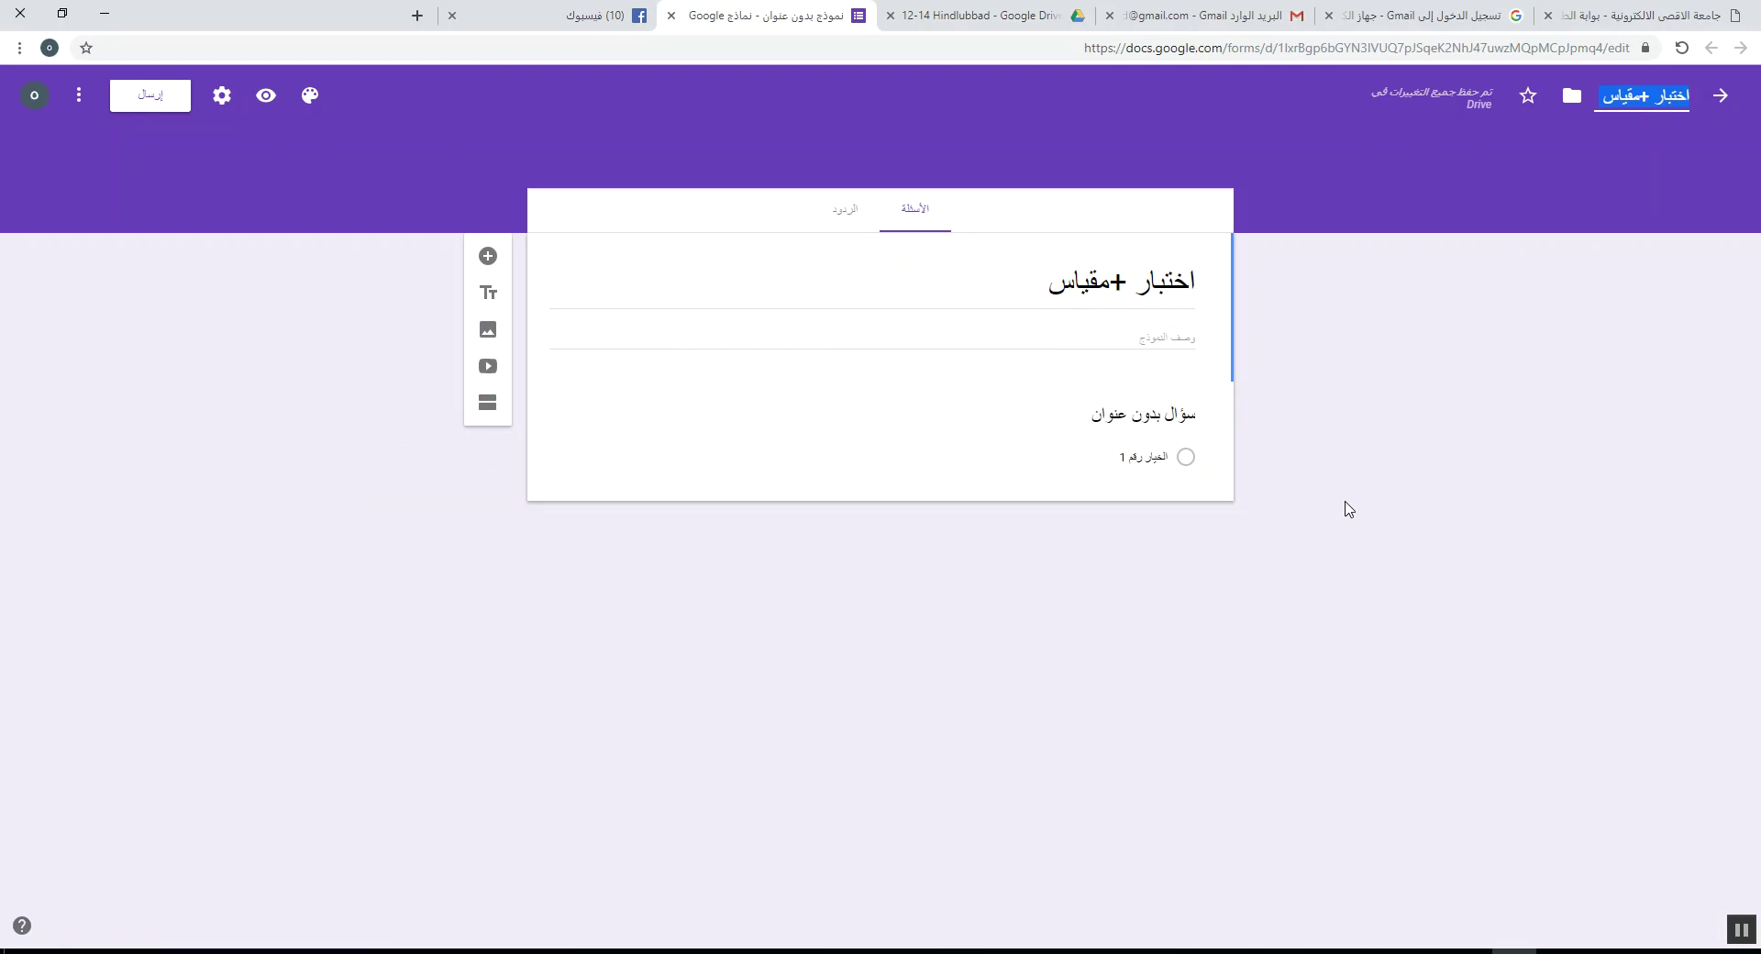
{"action": "left_click", "coordinate": [970, 14]}
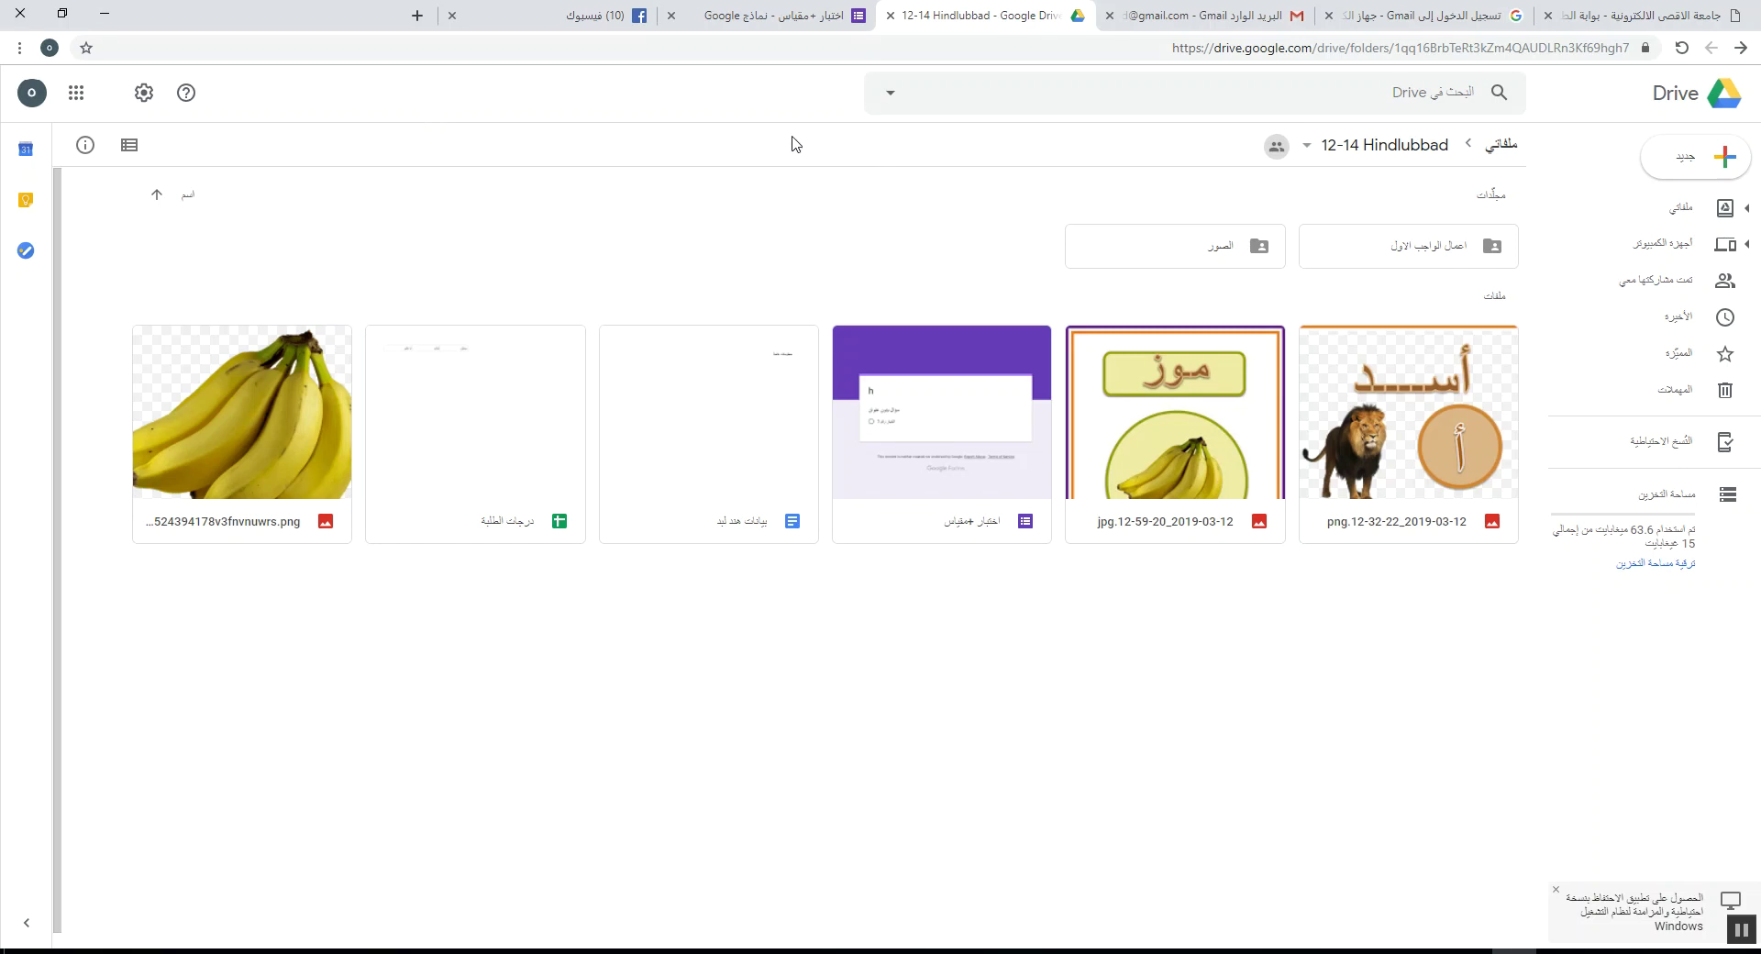
{"action": "double_click", "coordinate": [956, 532]}
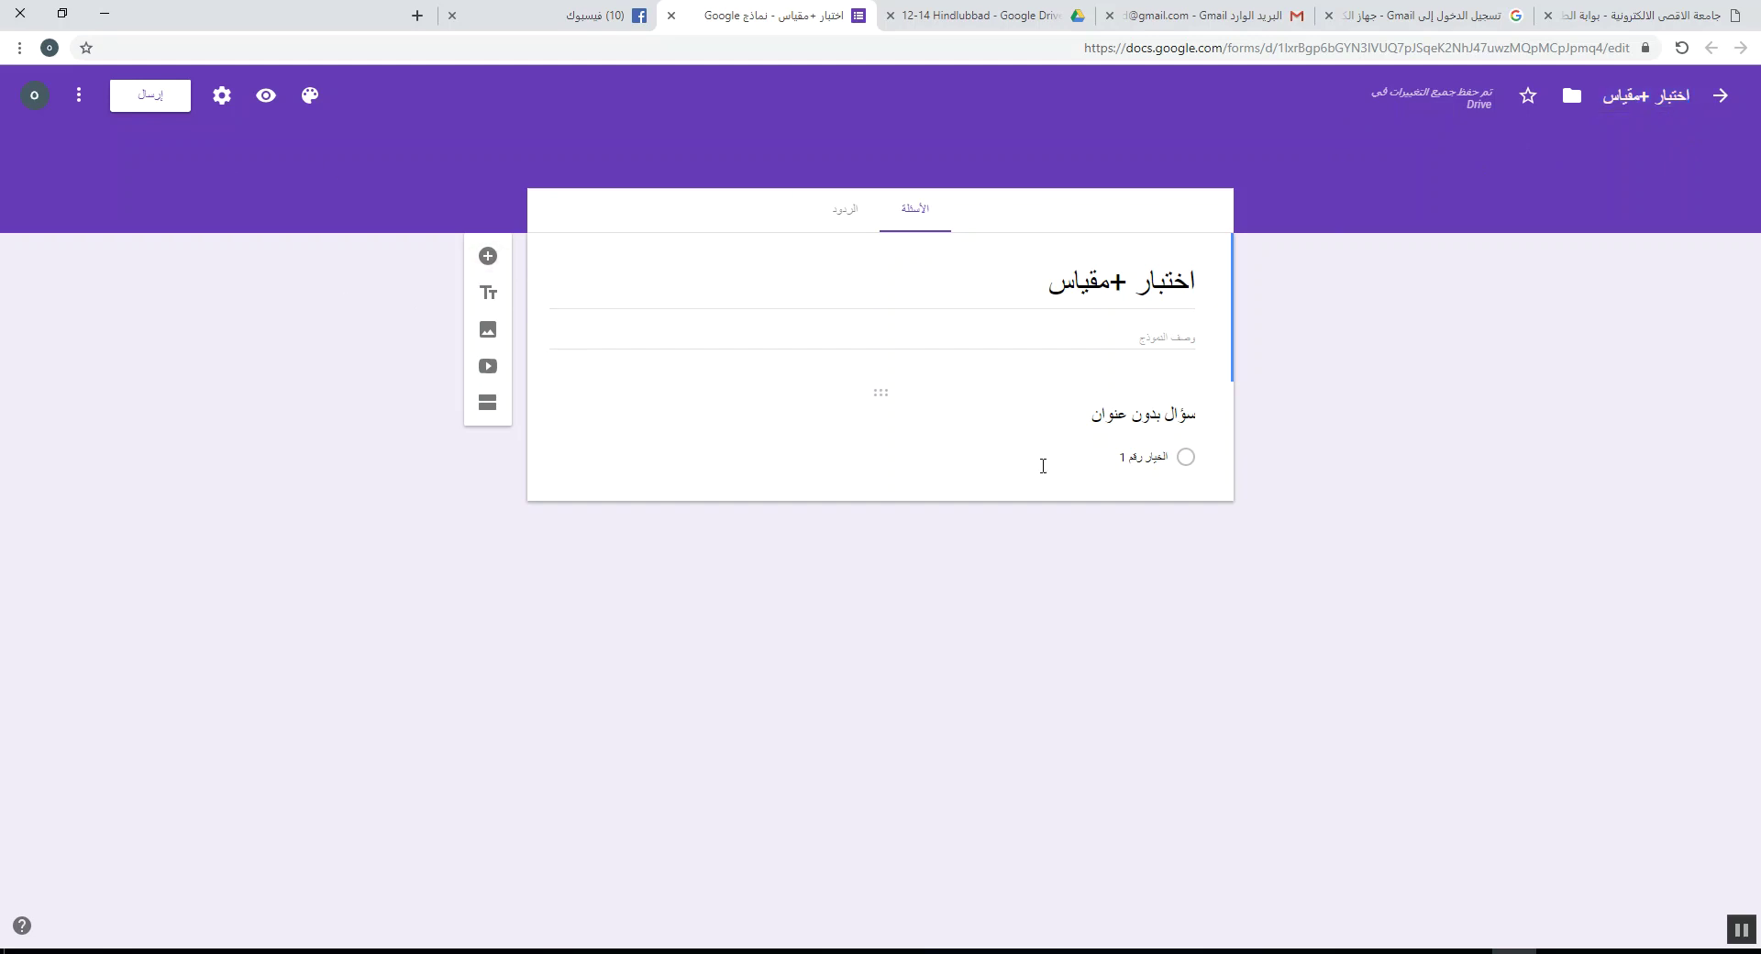
- Make the first question a required short-answer question titled "اسم رباعي:"
{"action": "left_click", "coordinate": [1134, 422]}
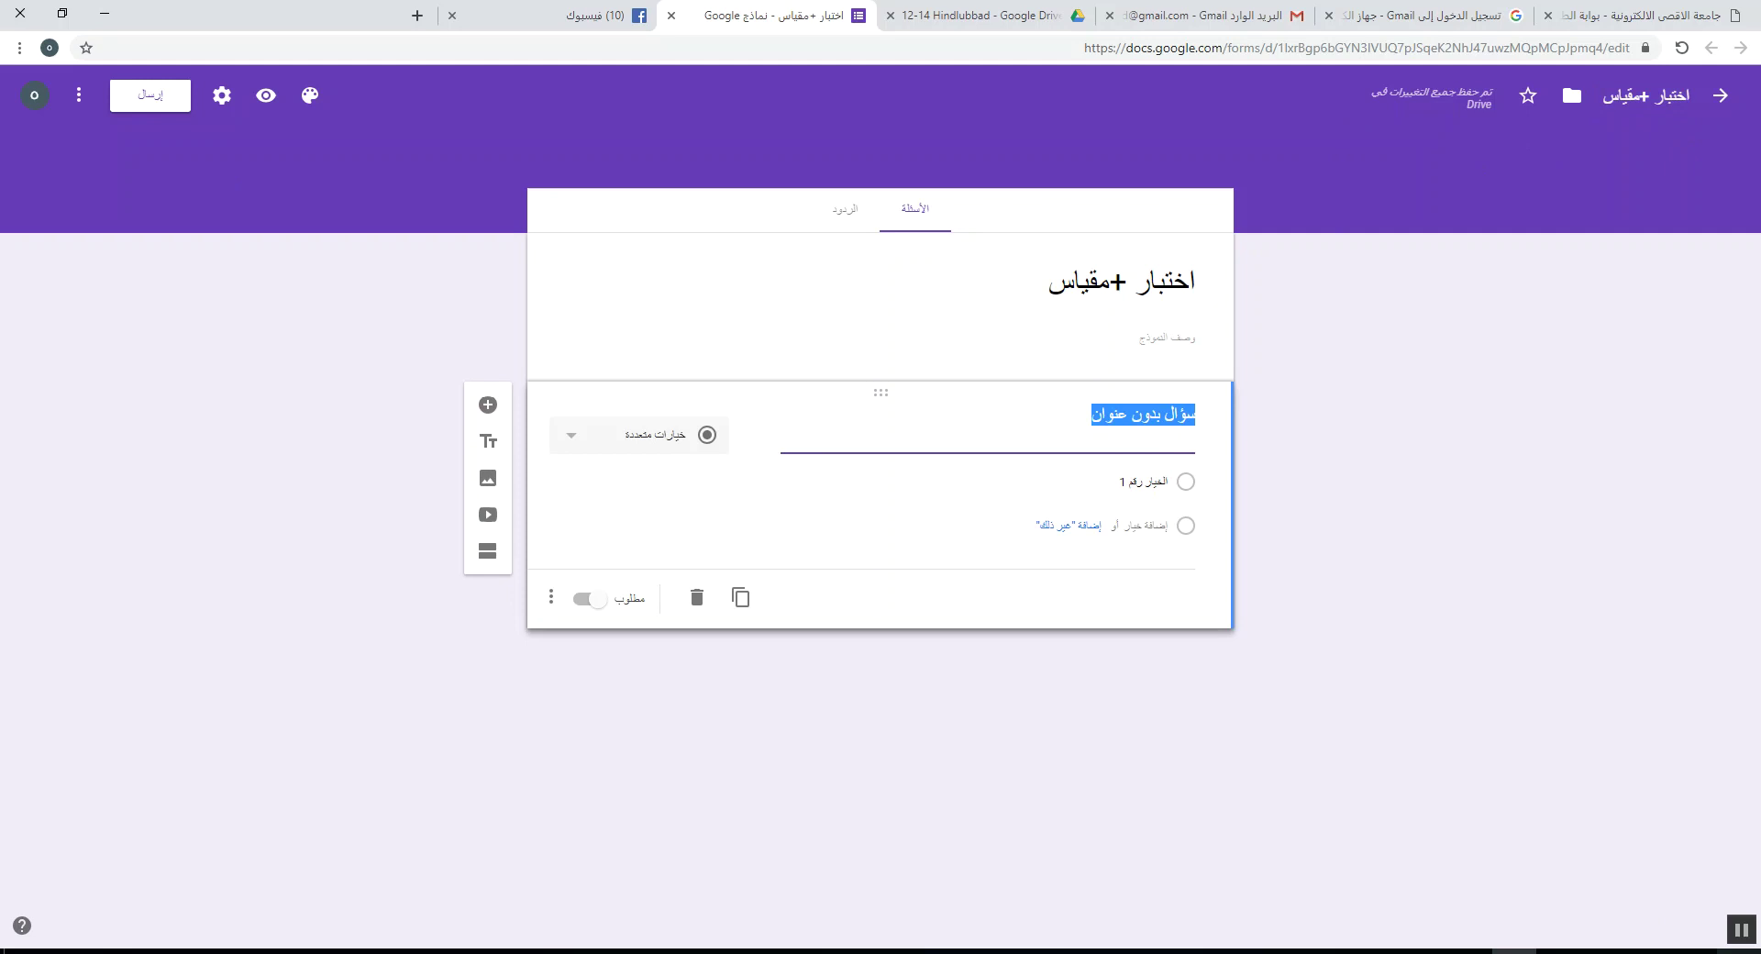
{"action": "type", "text": "اس"}
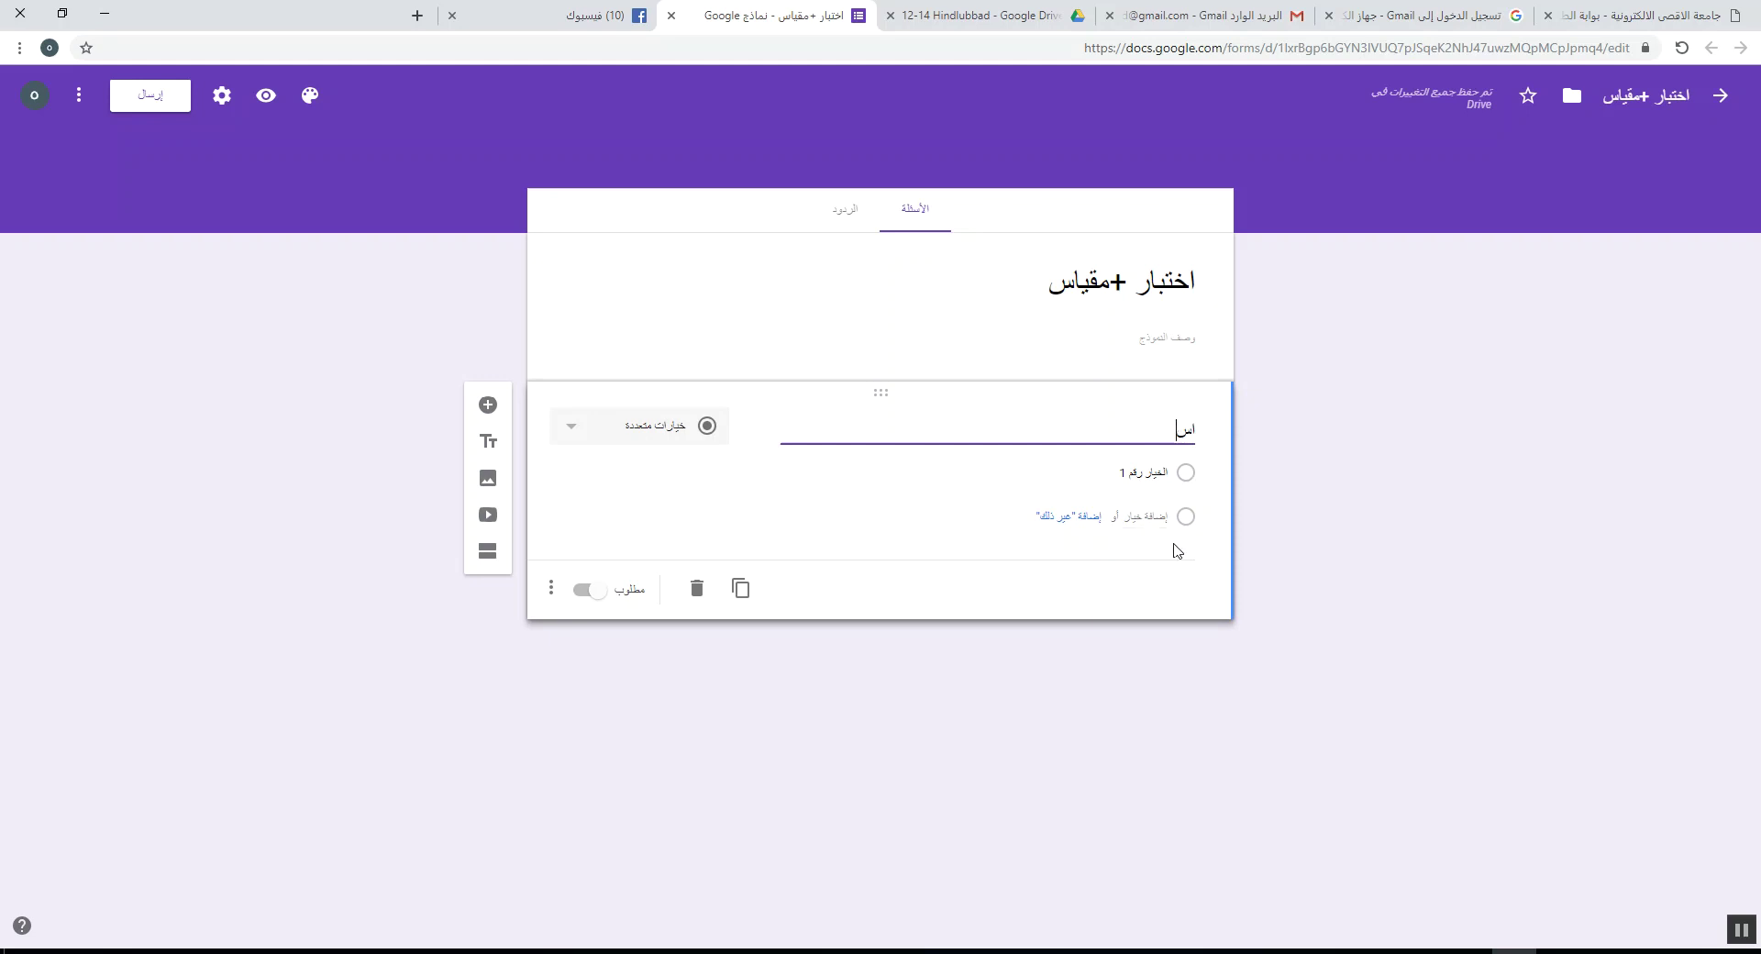
{"action": "type", "text": "م رباعي"}
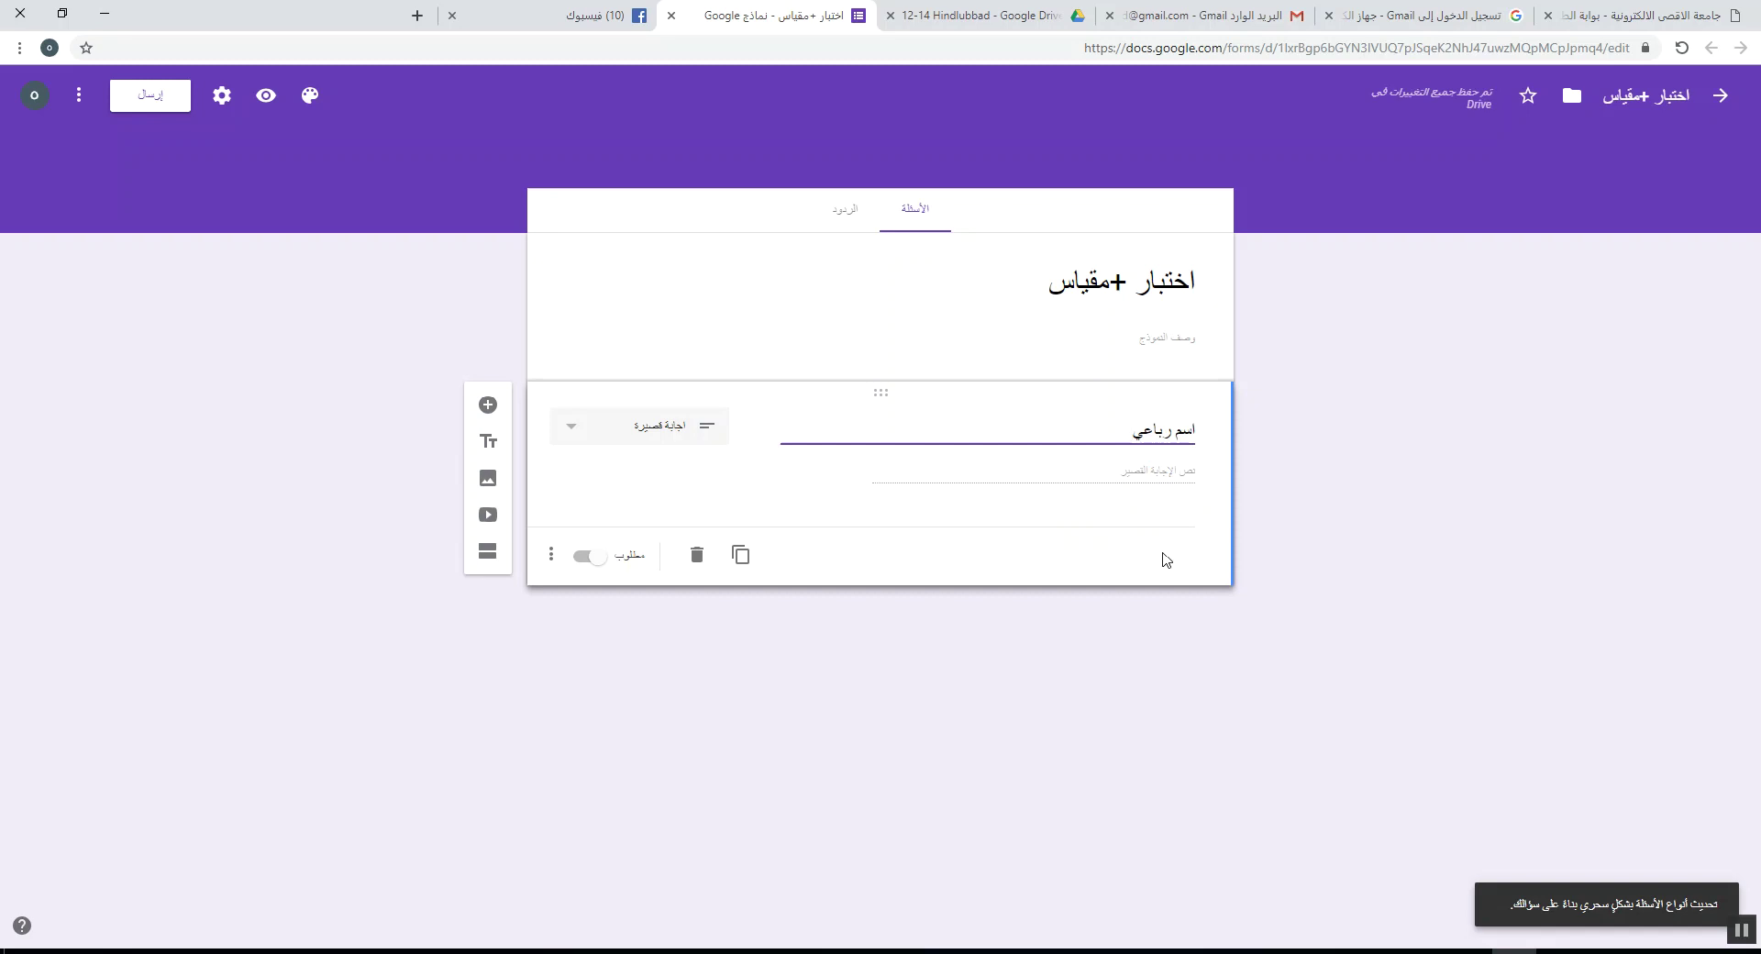
{"action": "type", "text": ":"}
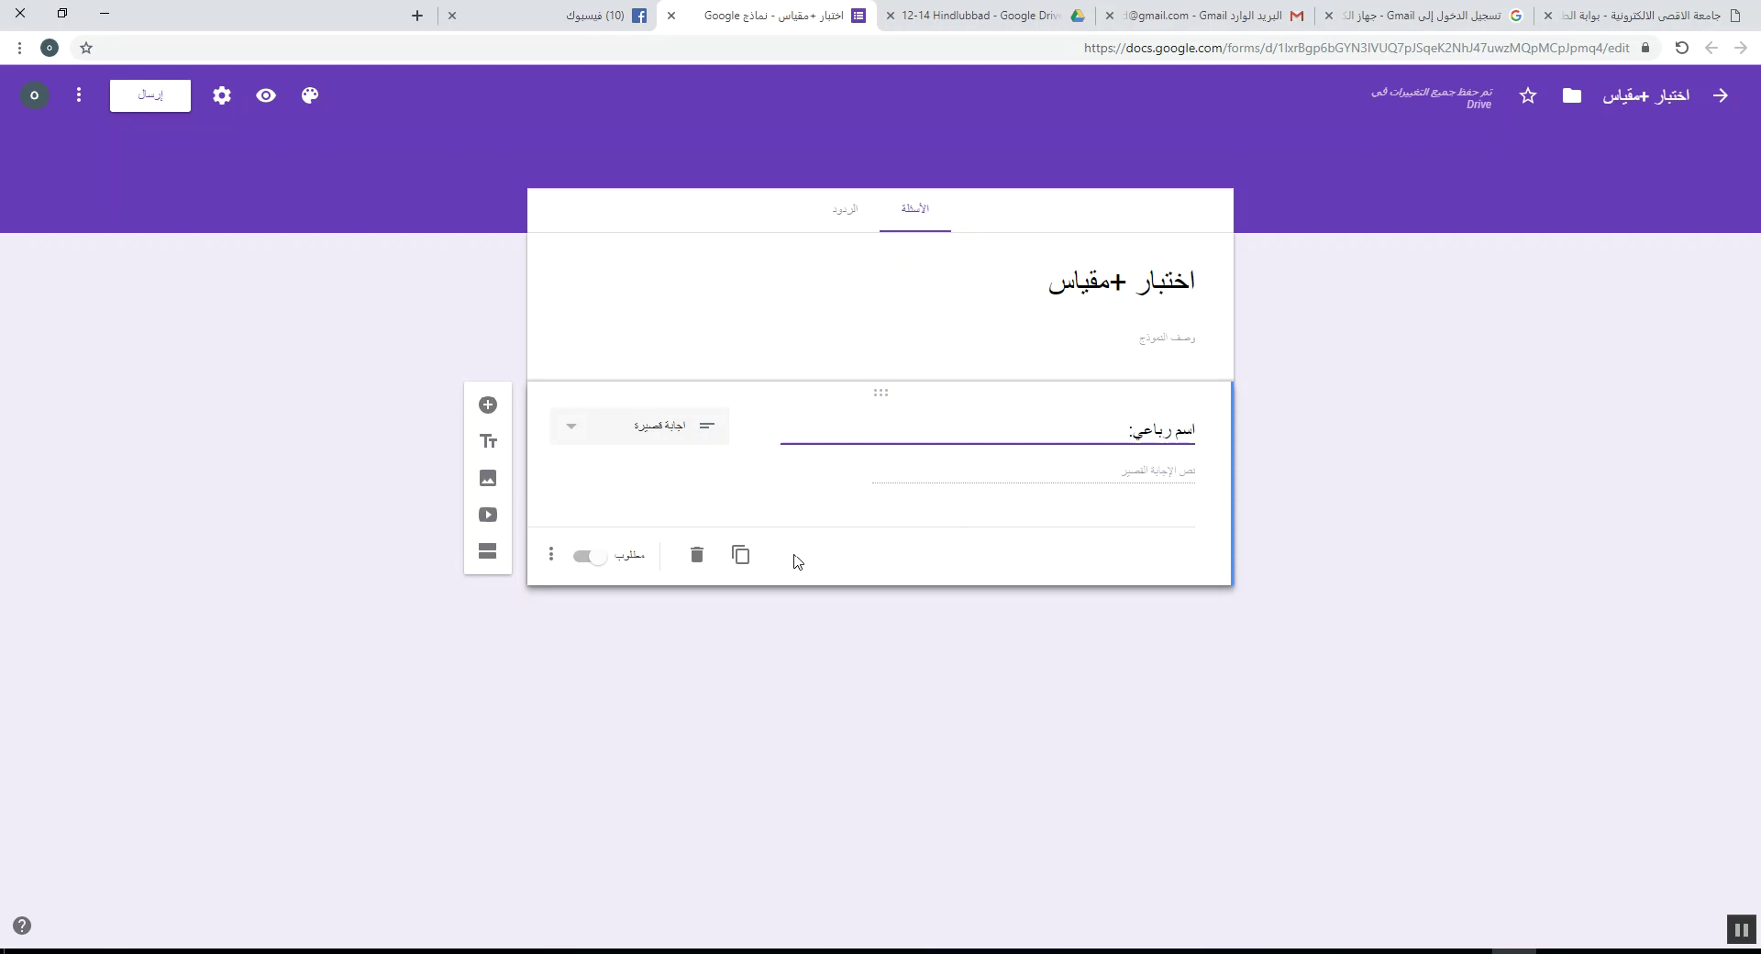
{"action": "left_click", "coordinate": [589, 571]}
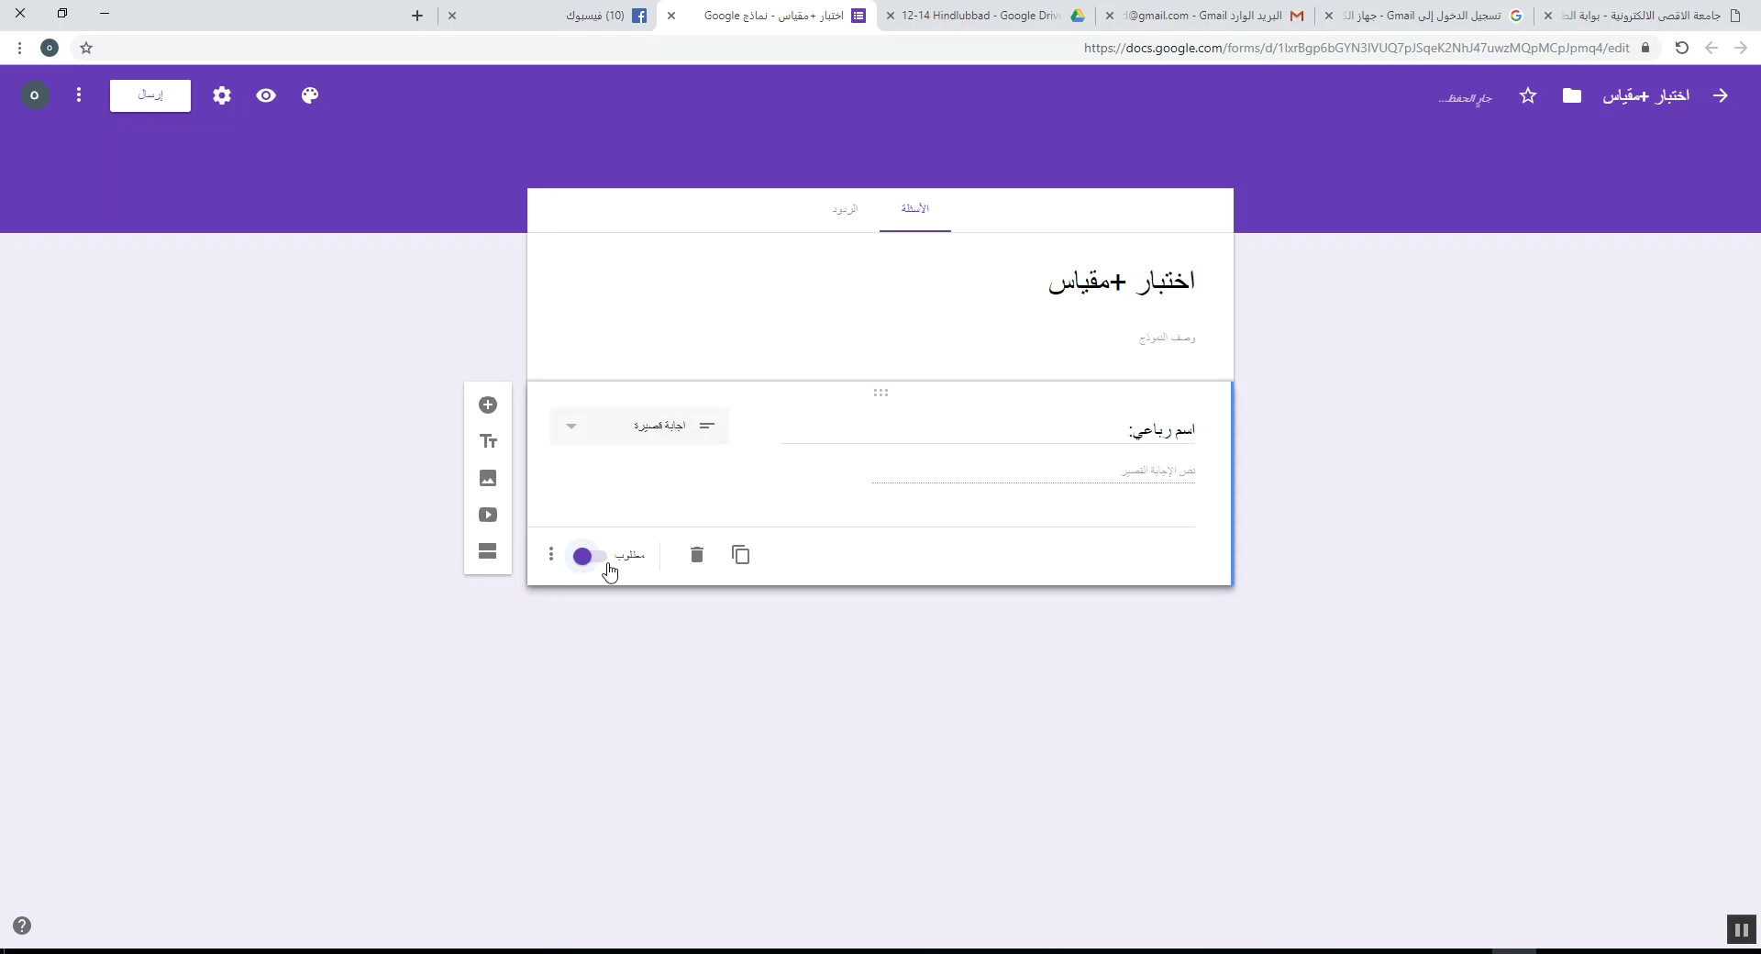
- Duplicate the first question and retitle the copy "الرقم الجامعي"
{"action": "left_click", "coordinate": [745, 565]}
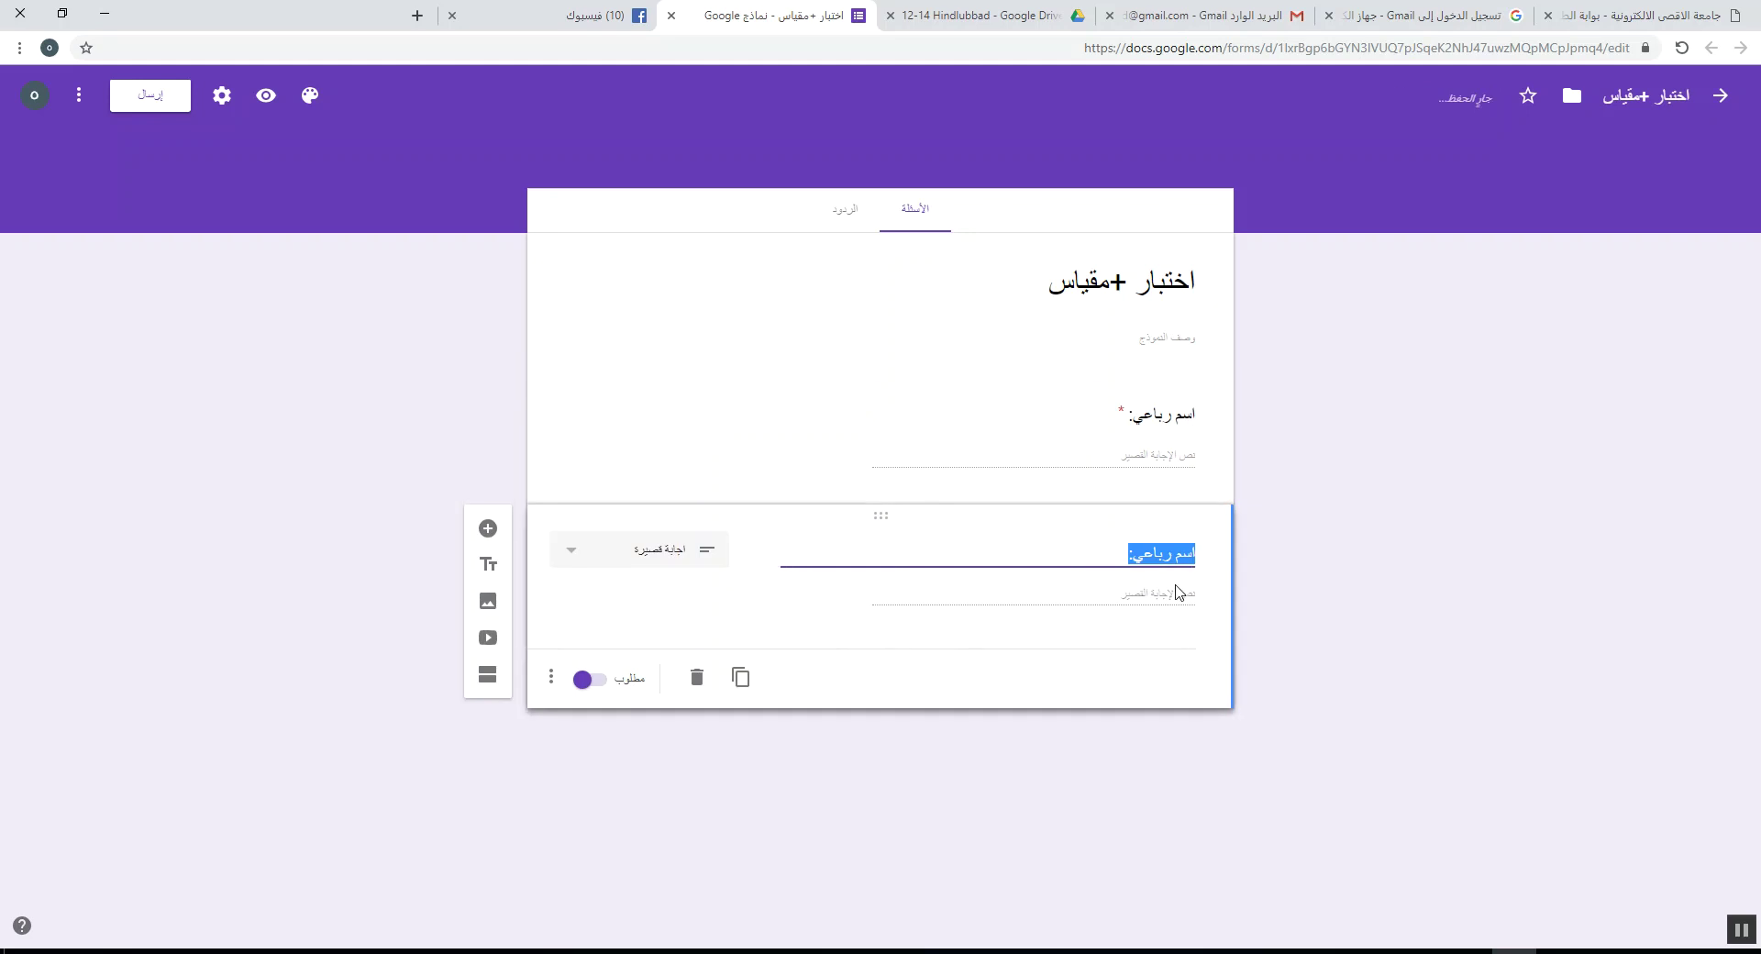
{"action": "type", "text": "الرقمالا"}
{"action": "key", "text": "BackSpace"}
{"action": "key", "text": "BackSpace"}
{"action": "key", "text": "BackSpace"}
{"action": "type", "text": "الجامع"}
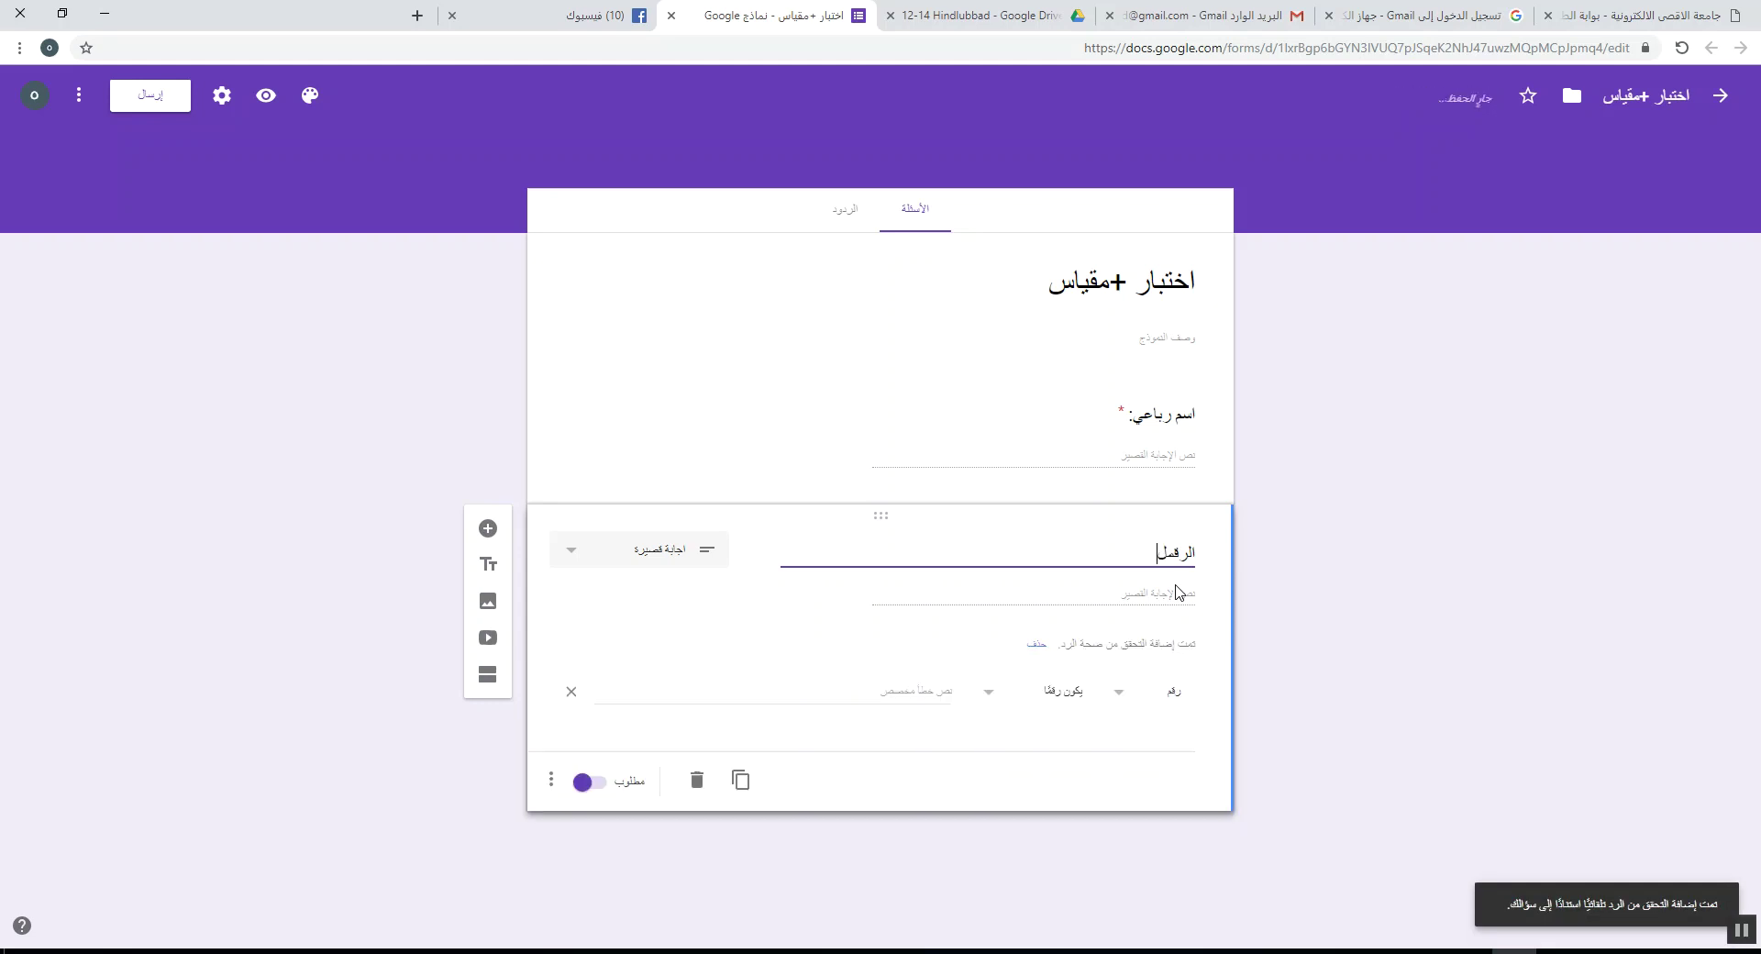
{"action": "type", "text": "ي"}
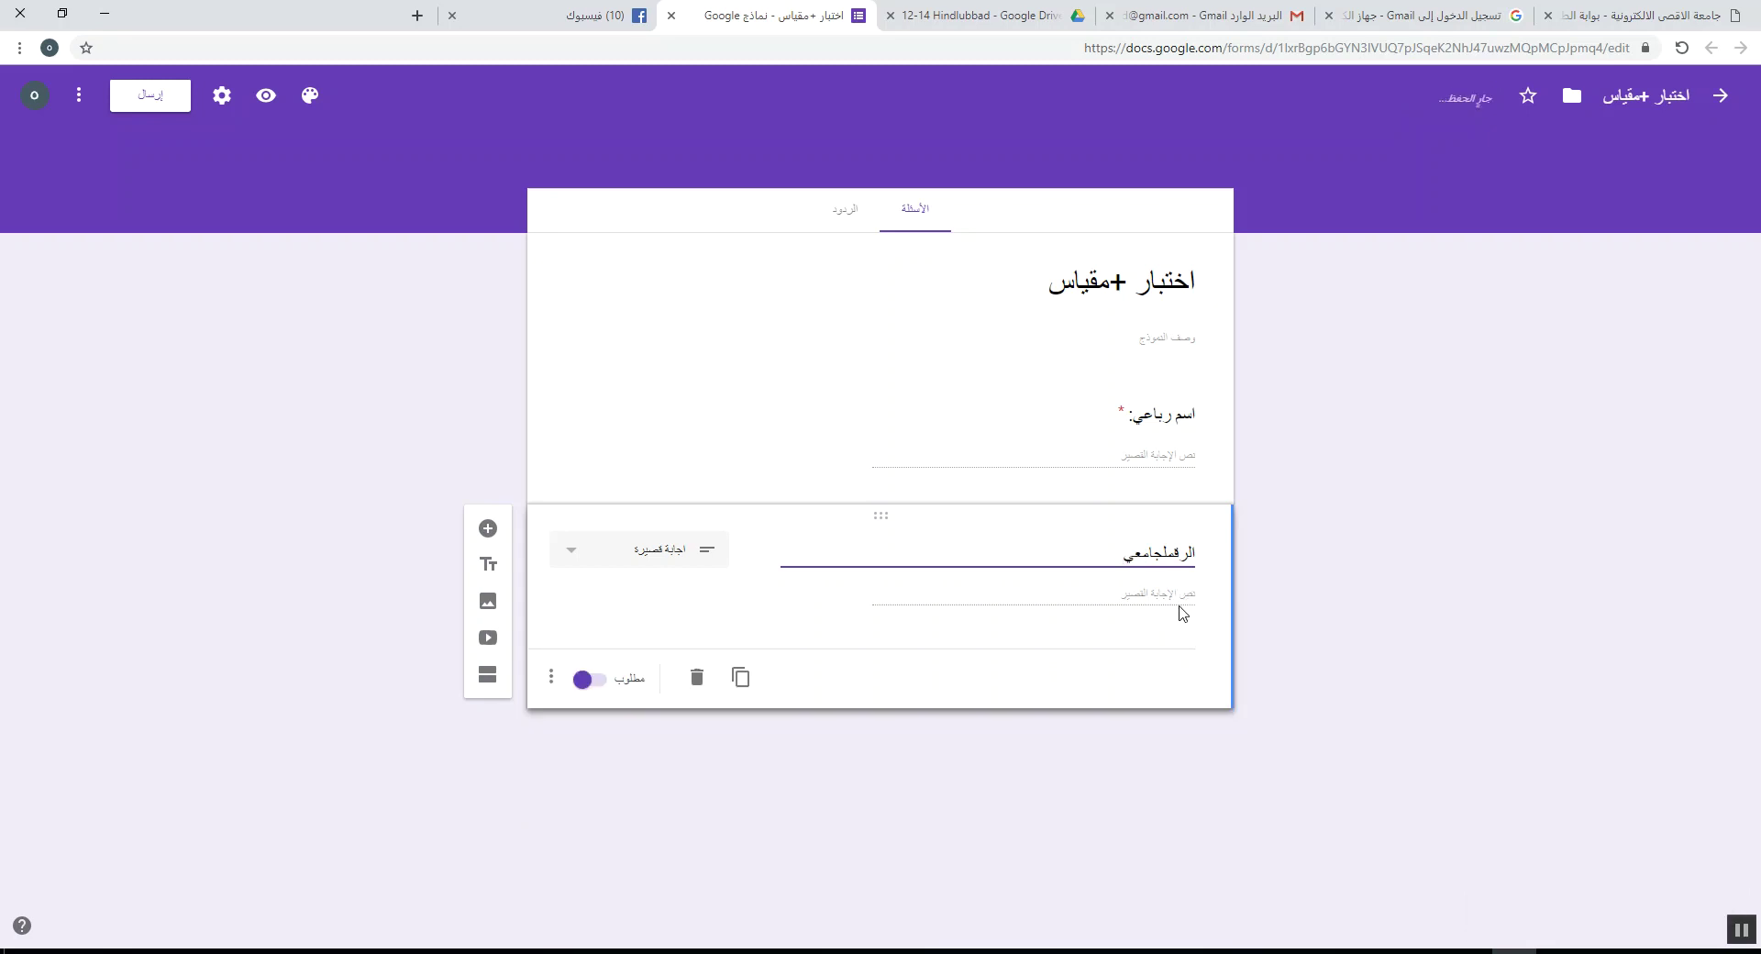
{"action": "left_click_drag", "start_coordinate": [1175, 553], "coordinate": [1166, 553]}
{"action": "type", "text": "ما"}
{"action": "triple_click", "coordinate": [1111, 554]}
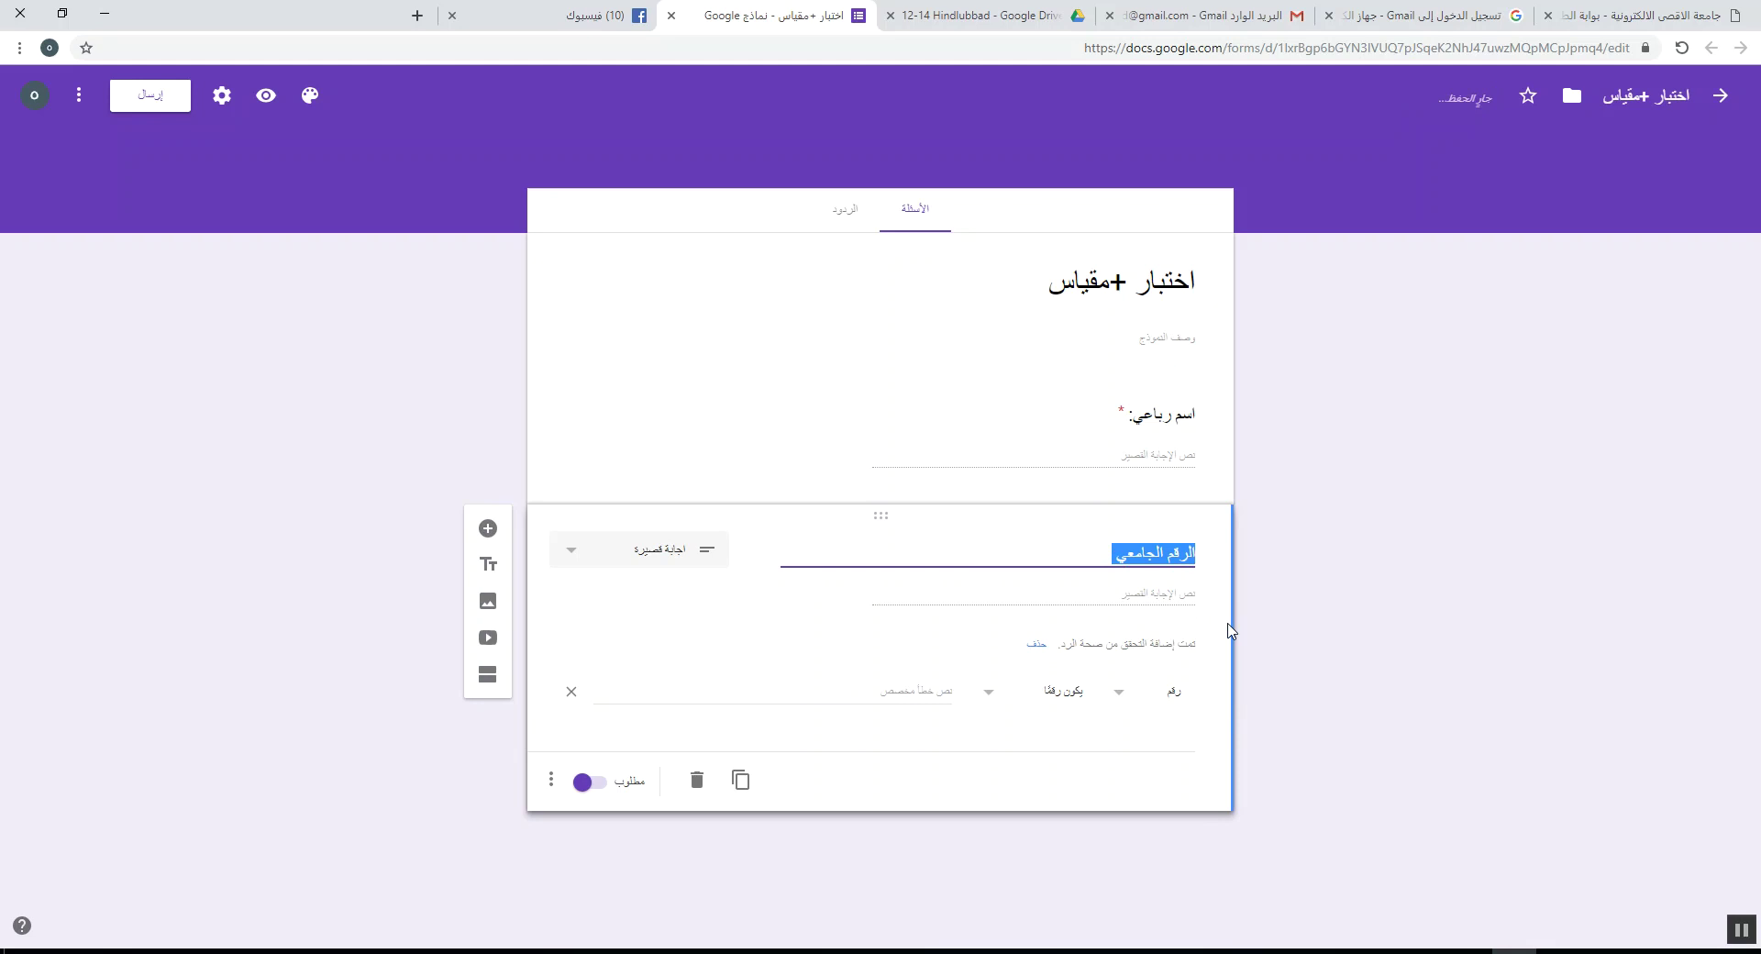
- End the university number question's title with a colon, and duplicate the question as "الشعبة:"
{"action": "left_click", "coordinate": [1111, 554]}
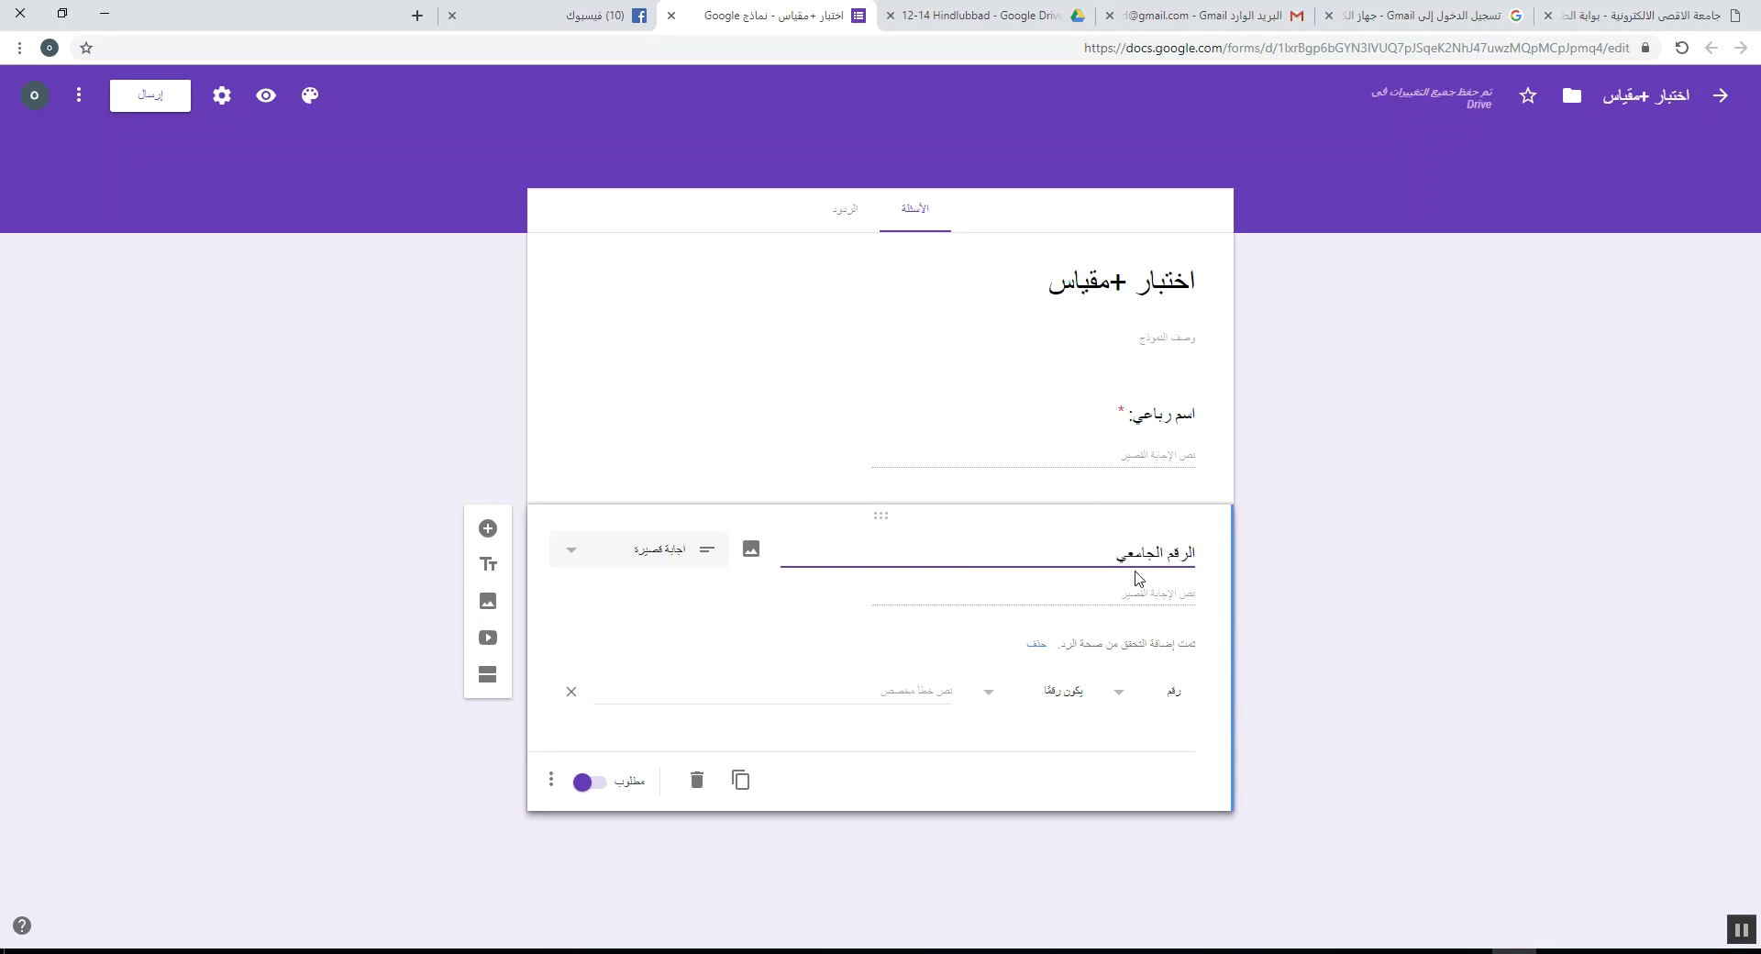
{"action": "type", "text": ":"}
{"action": "left_click", "coordinate": [740, 781]}
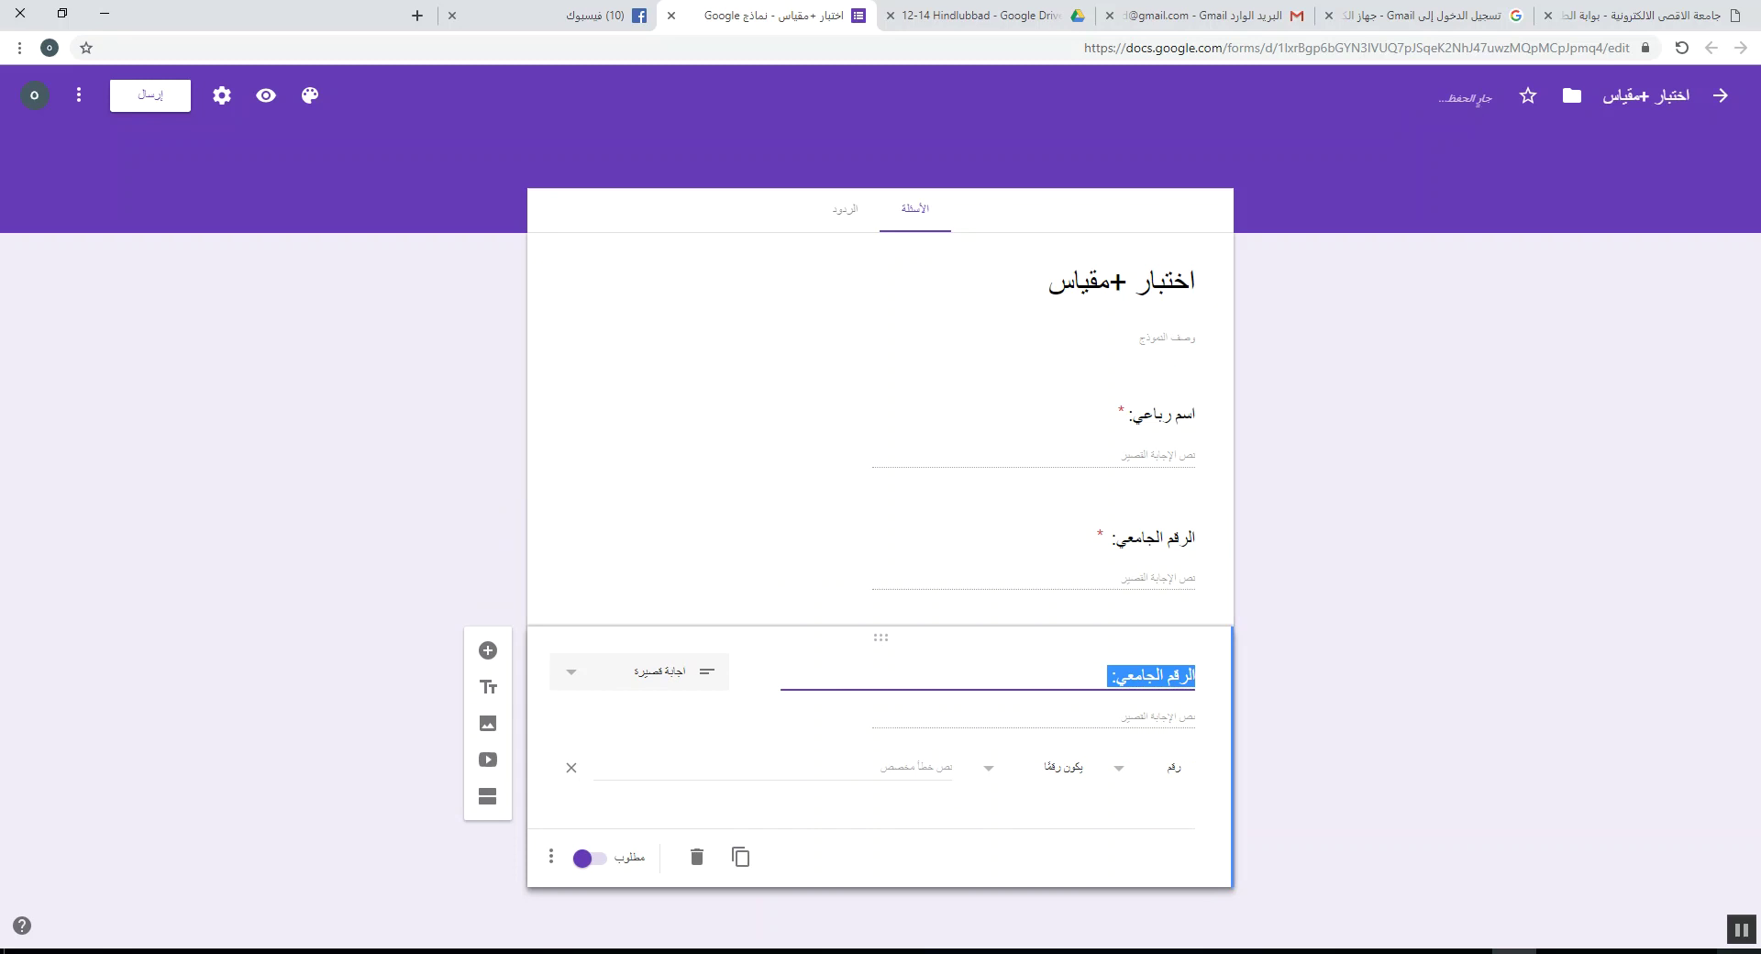
{"action": "type", "text": "الشعبة"}
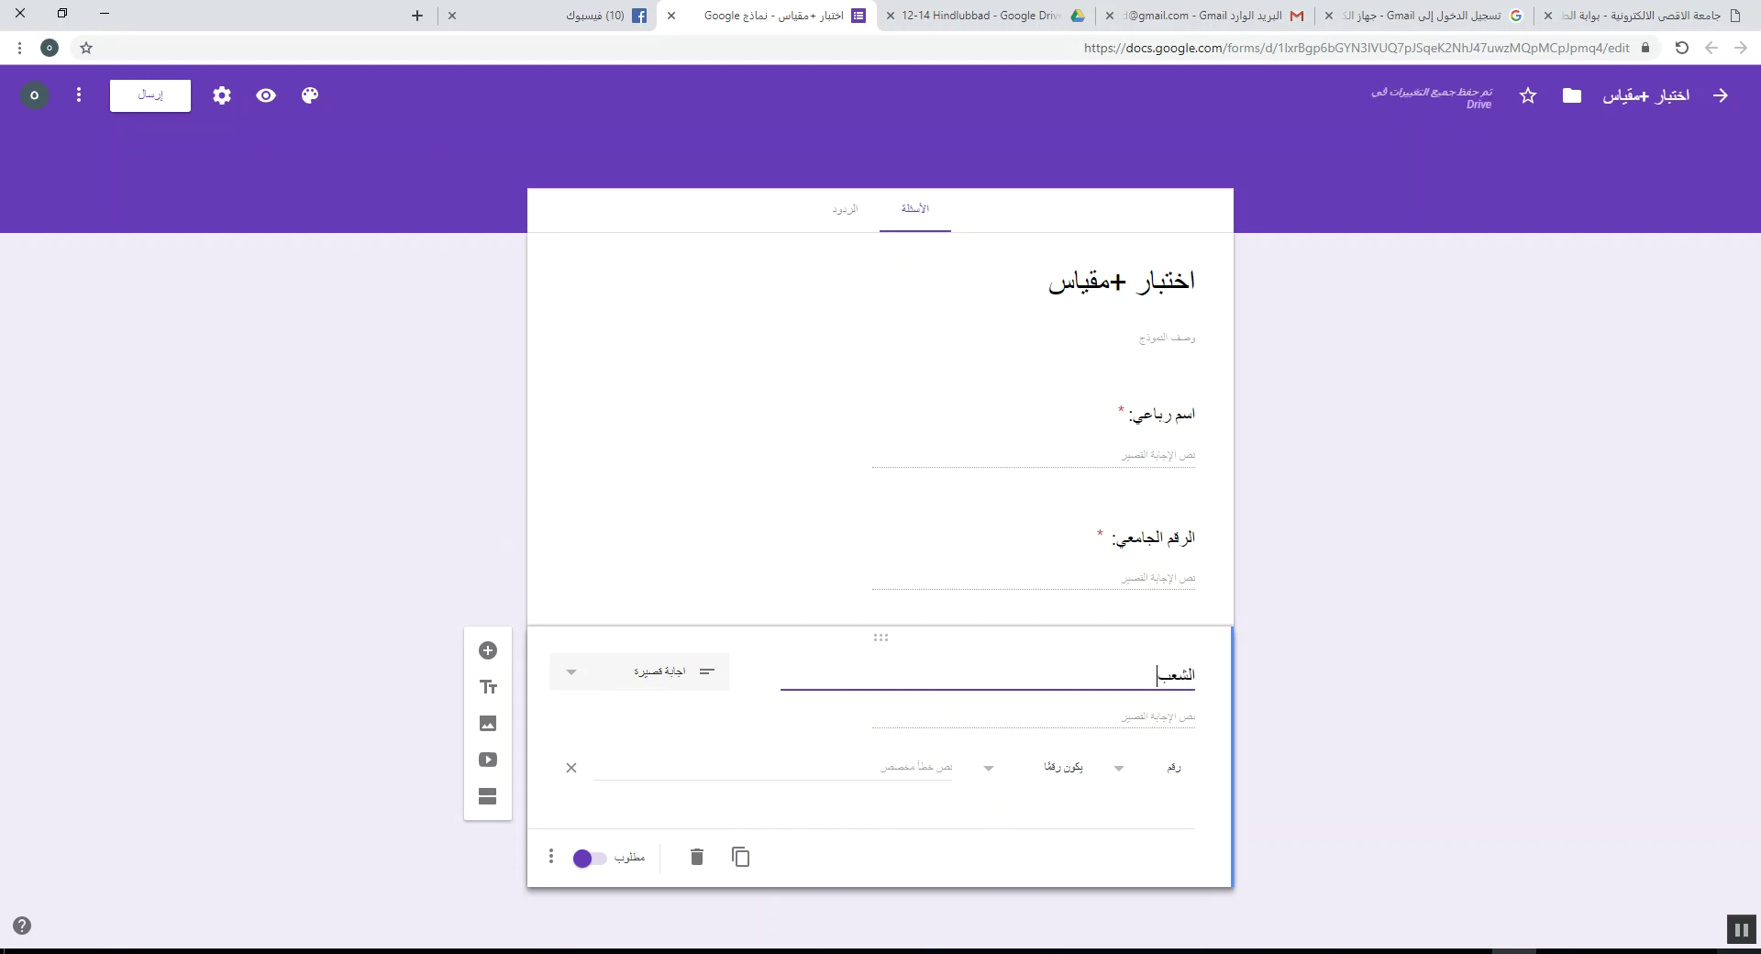
{"action": "type", "text": ":"}
- Change the "الشعبة:" question to a dropdown list and enter "الاول 1" and "الاول 2" as its first two options
{"action": "left_click", "coordinate": [653, 688]}
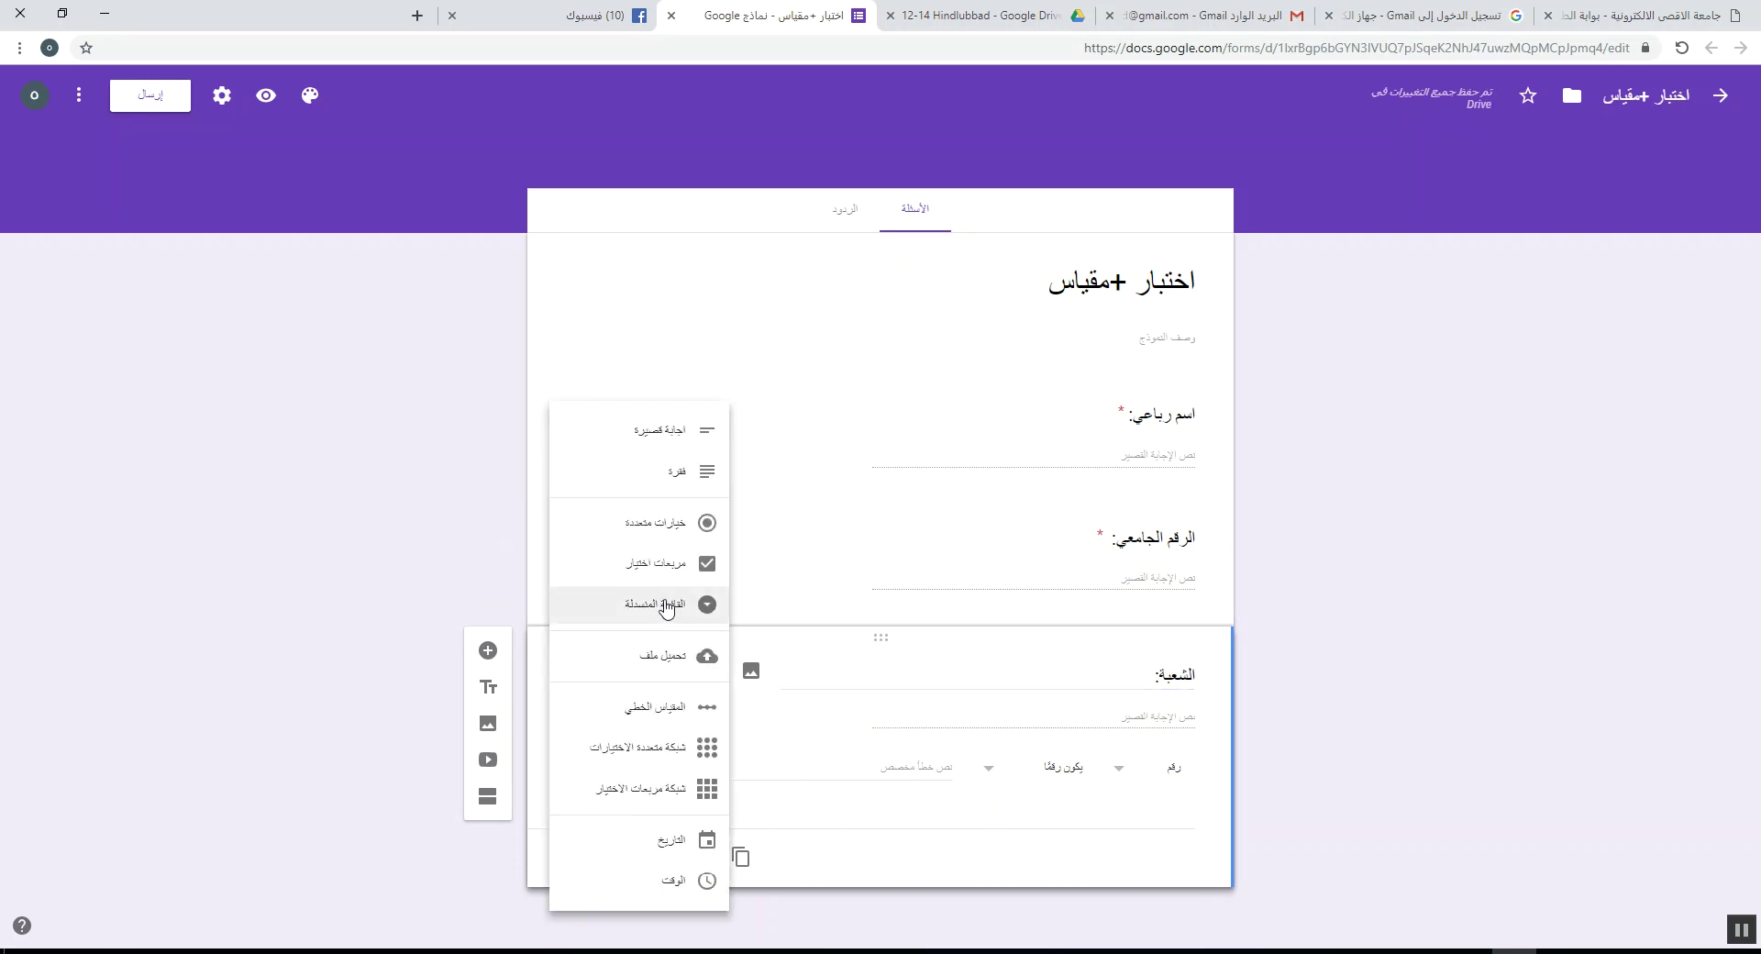
{"action": "left_click", "coordinate": [666, 607]}
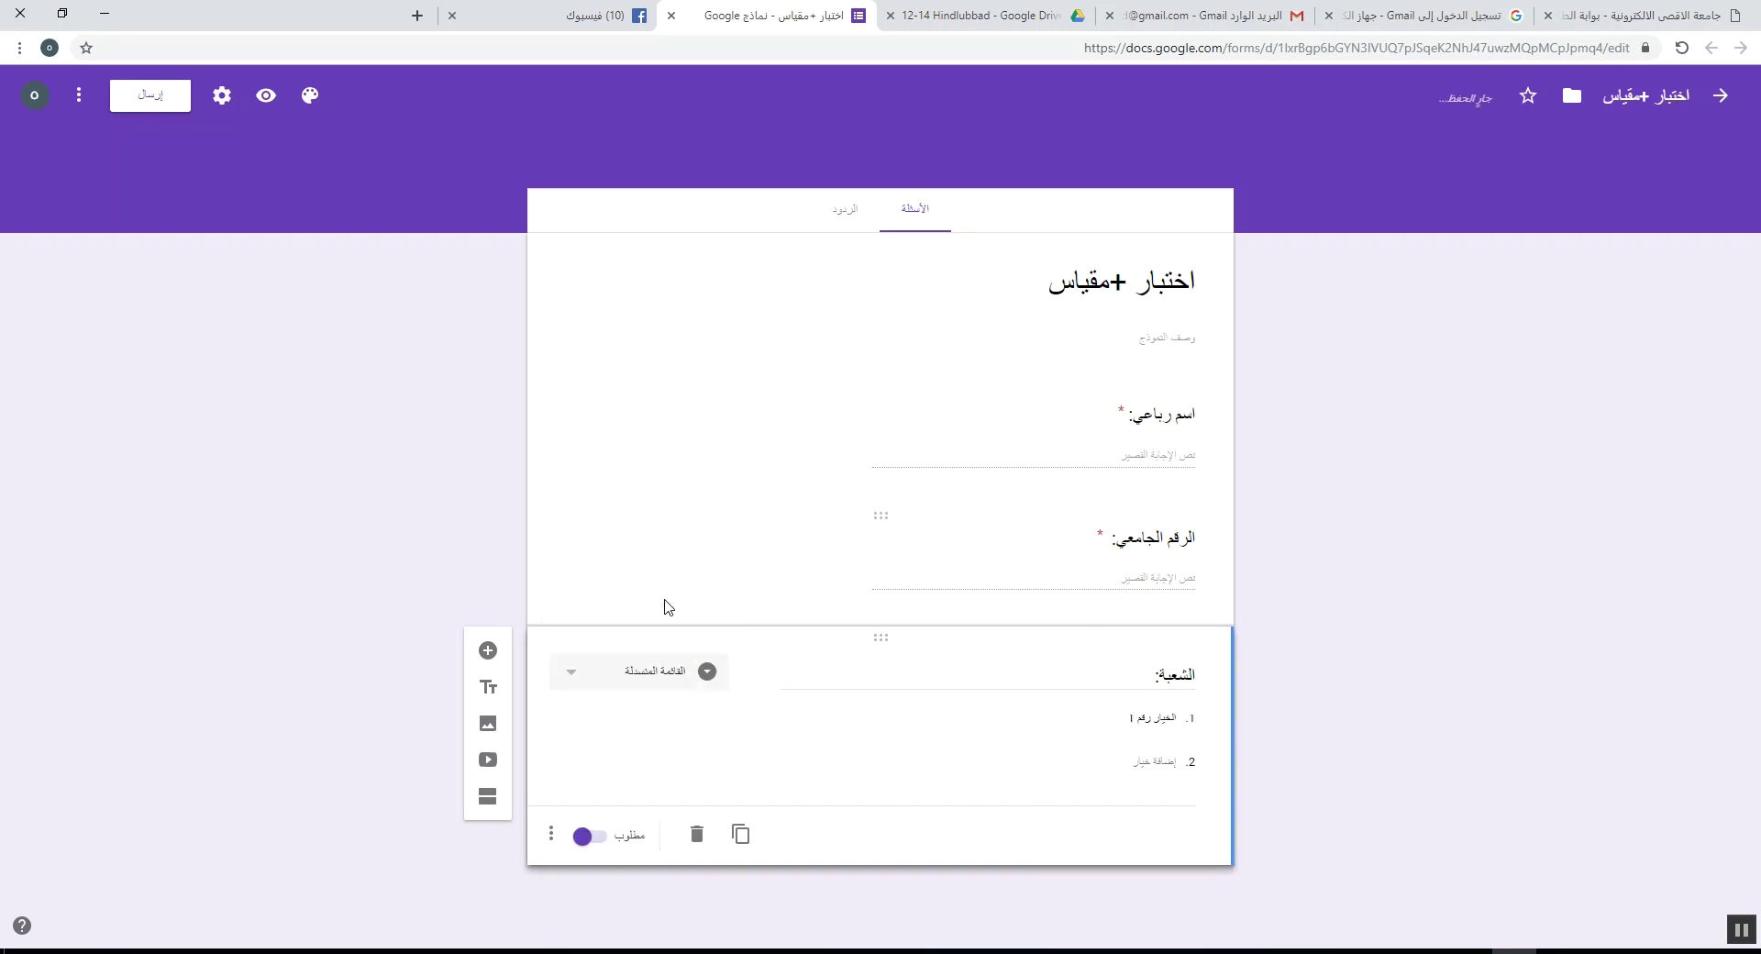
{"action": "left_click", "coordinate": [1149, 718]}
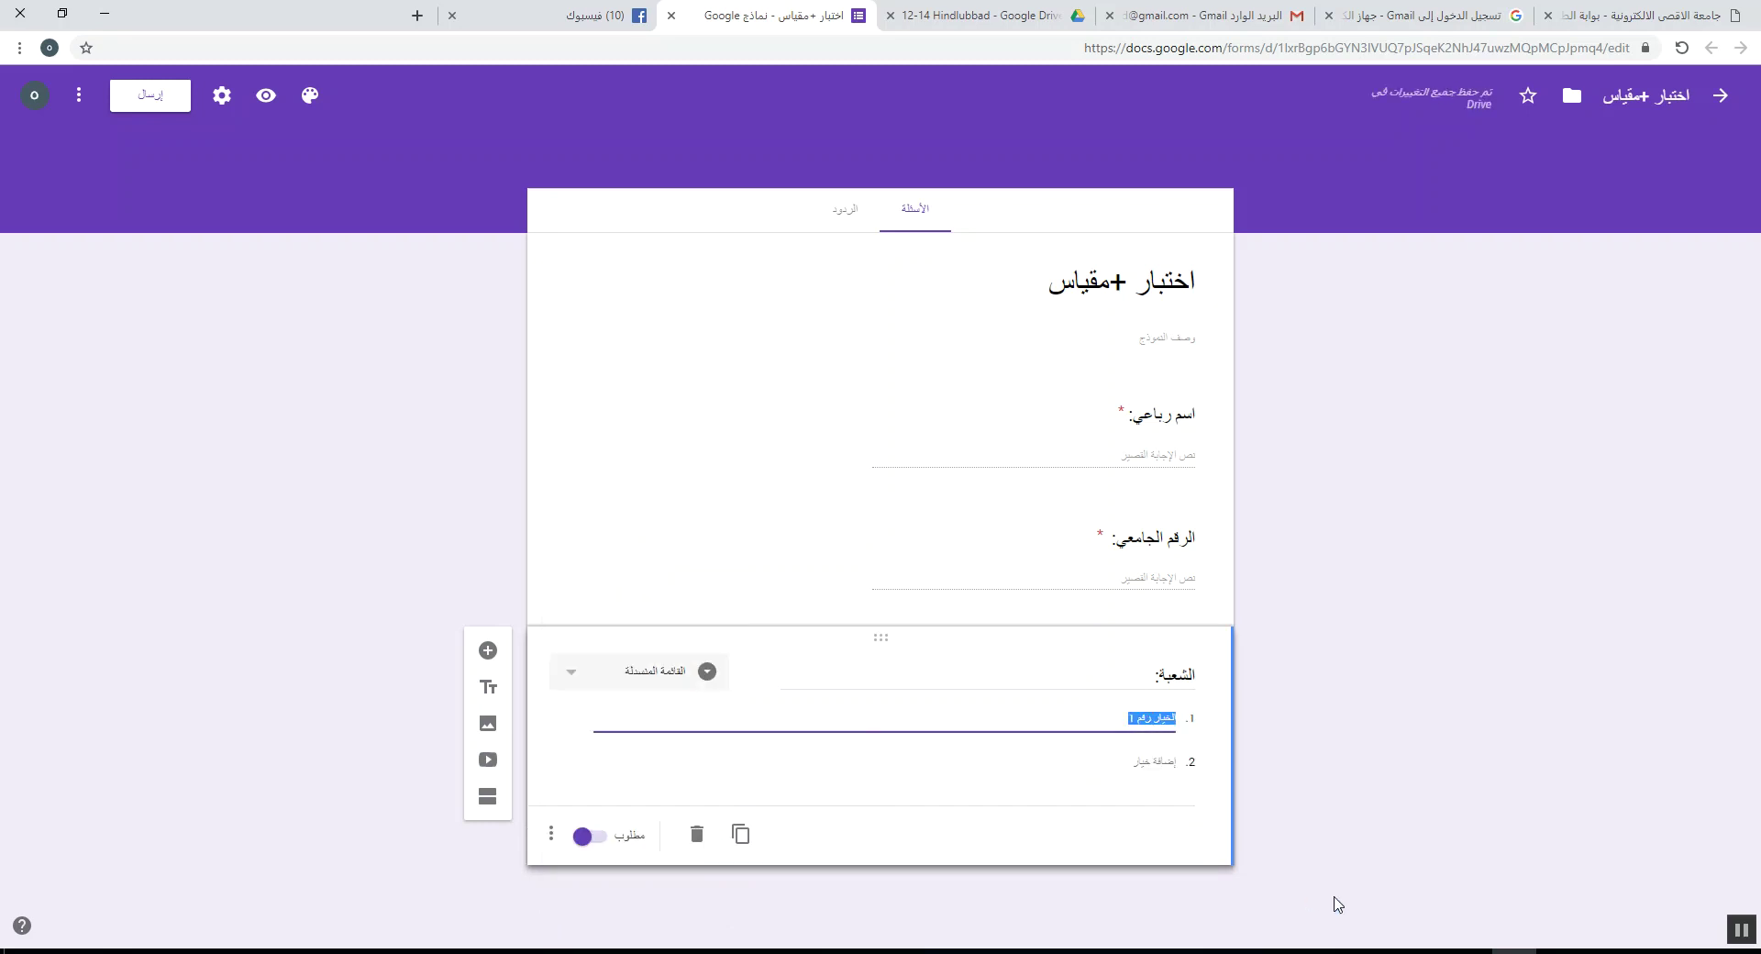
{"action": "type", "text": "الا"}
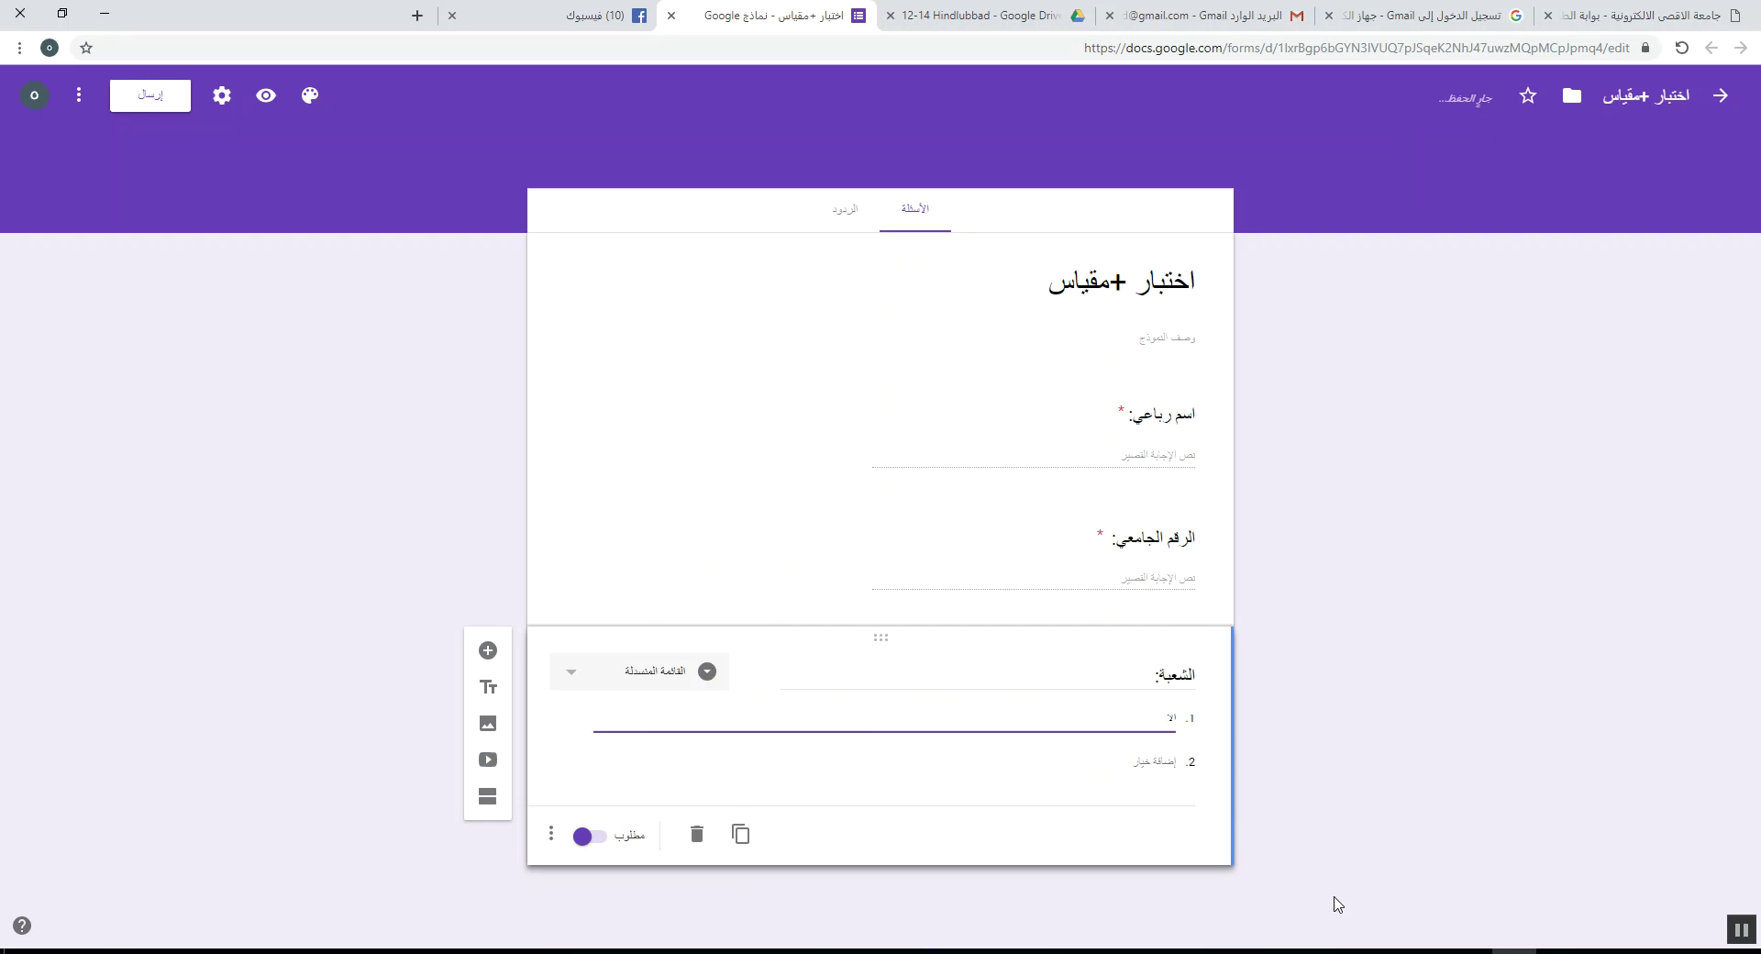
{"action": "type", "text": "ول ا"}
{"action": "left_click", "coordinate": [1157, 761]}
{"action": "key", "text": "BackSpace"}
{"action": "type", "text": "الاول 2"}
- Add the options "الاول 3", "الاول 4" and "الاول 5" to the "الشعبة:" dropdown question
{"action": "left_click", "coordinate": [1157, 806]}
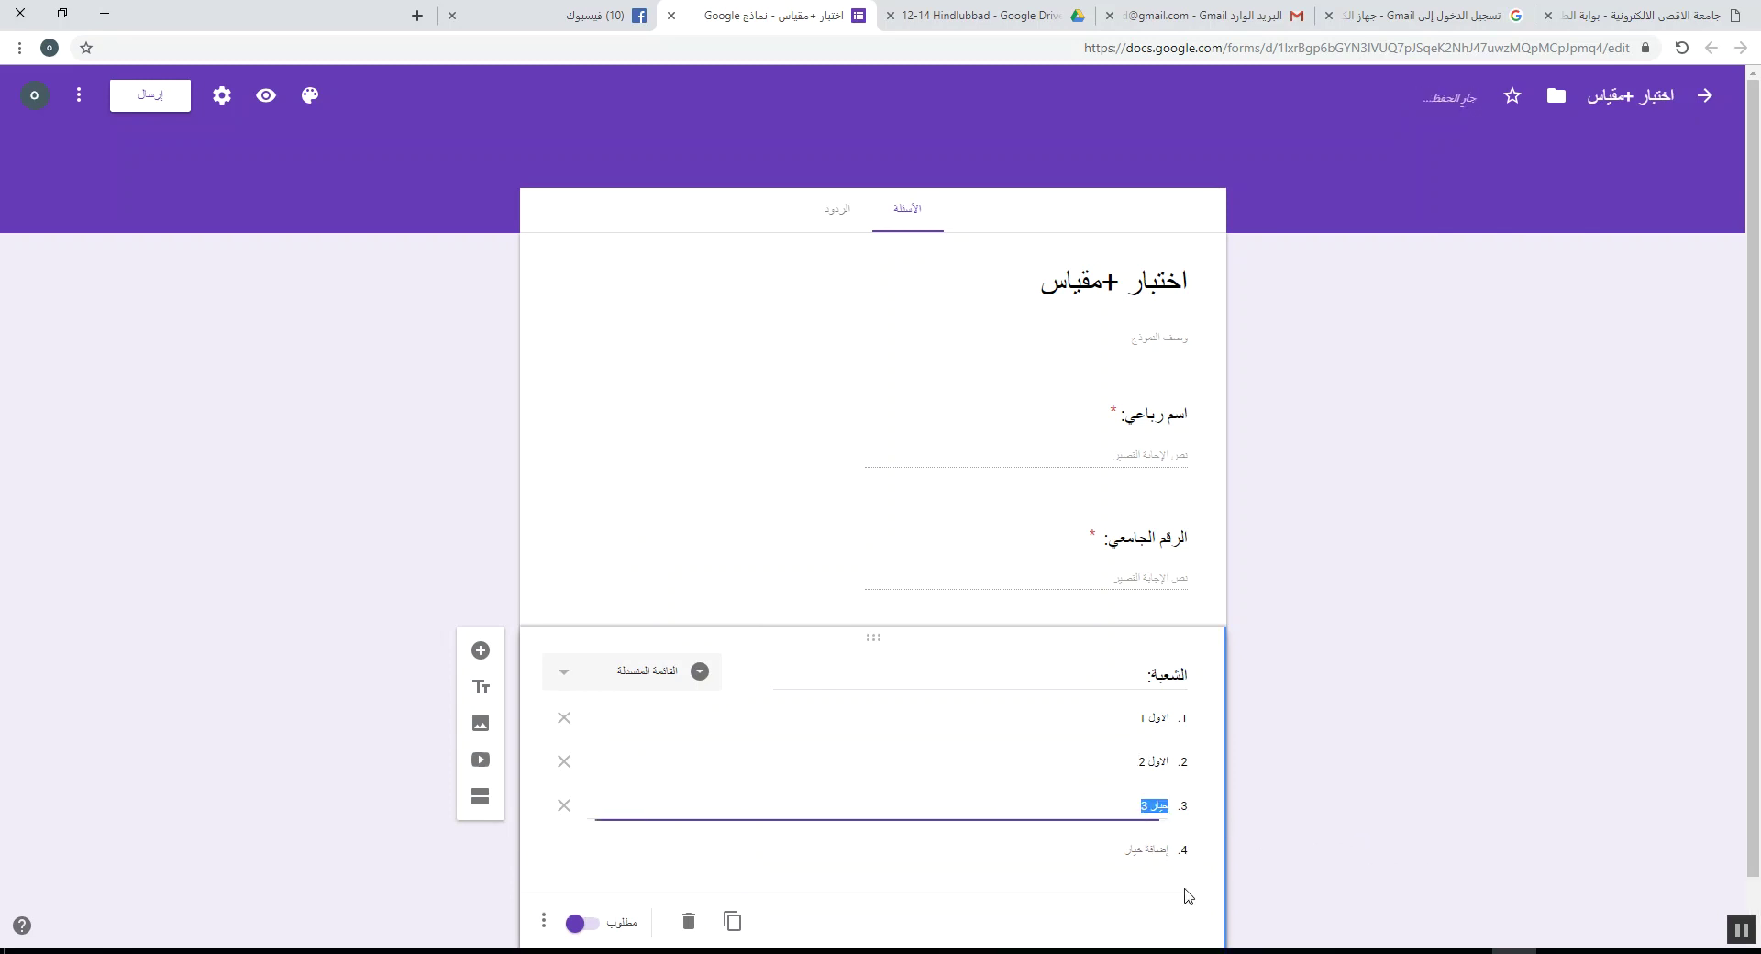
{"action": "key", "text": "BackSpace"}
{"action": "type", "text": "الاول 3"}
{"action": "left_click", "coordinate": [1164, 858]}
{"action": "key", "text": "BackSpace"}
{"action": "type", "text": "الاول 5"}
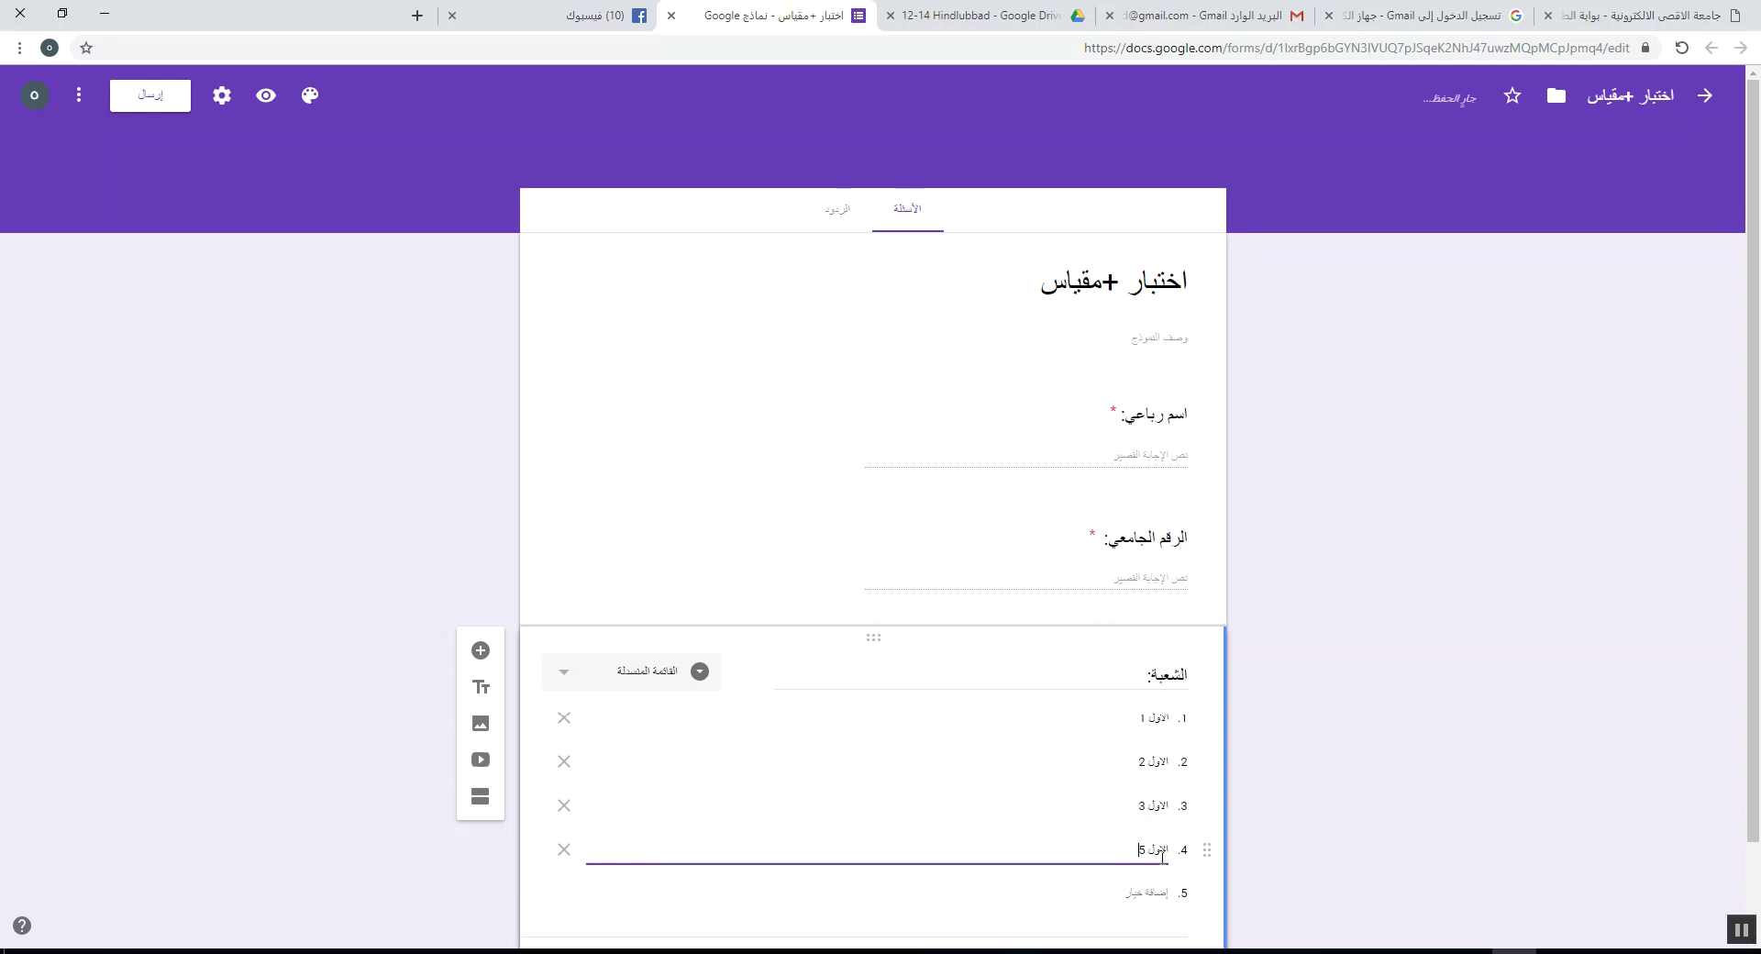
{"action": "key", "text": "BackSpace"}
{"action": "type", "text": "4"}
{"action": "left_click", "coordinate": [1142, 894]}
{"action": "key", "text": "BackSpace"}
{"action": "type", "text": "الاول 1"}
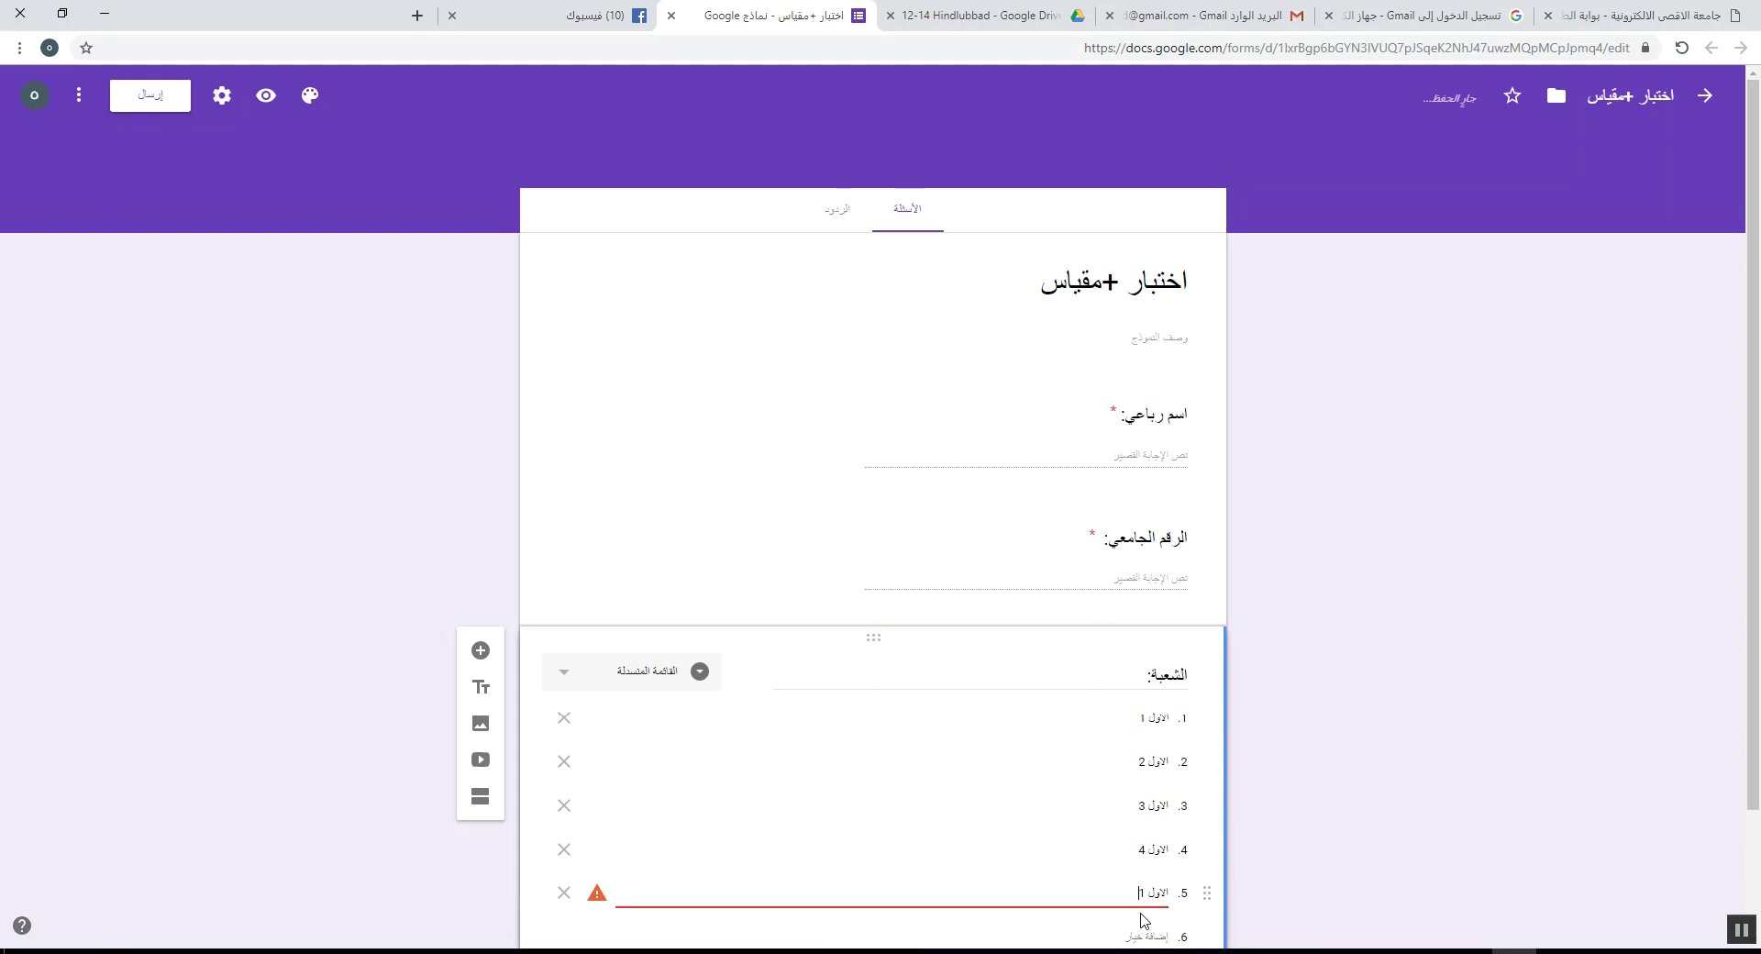
{"action": "key", "text": "BackSpace"}
{"action": "type", "text": "5"}
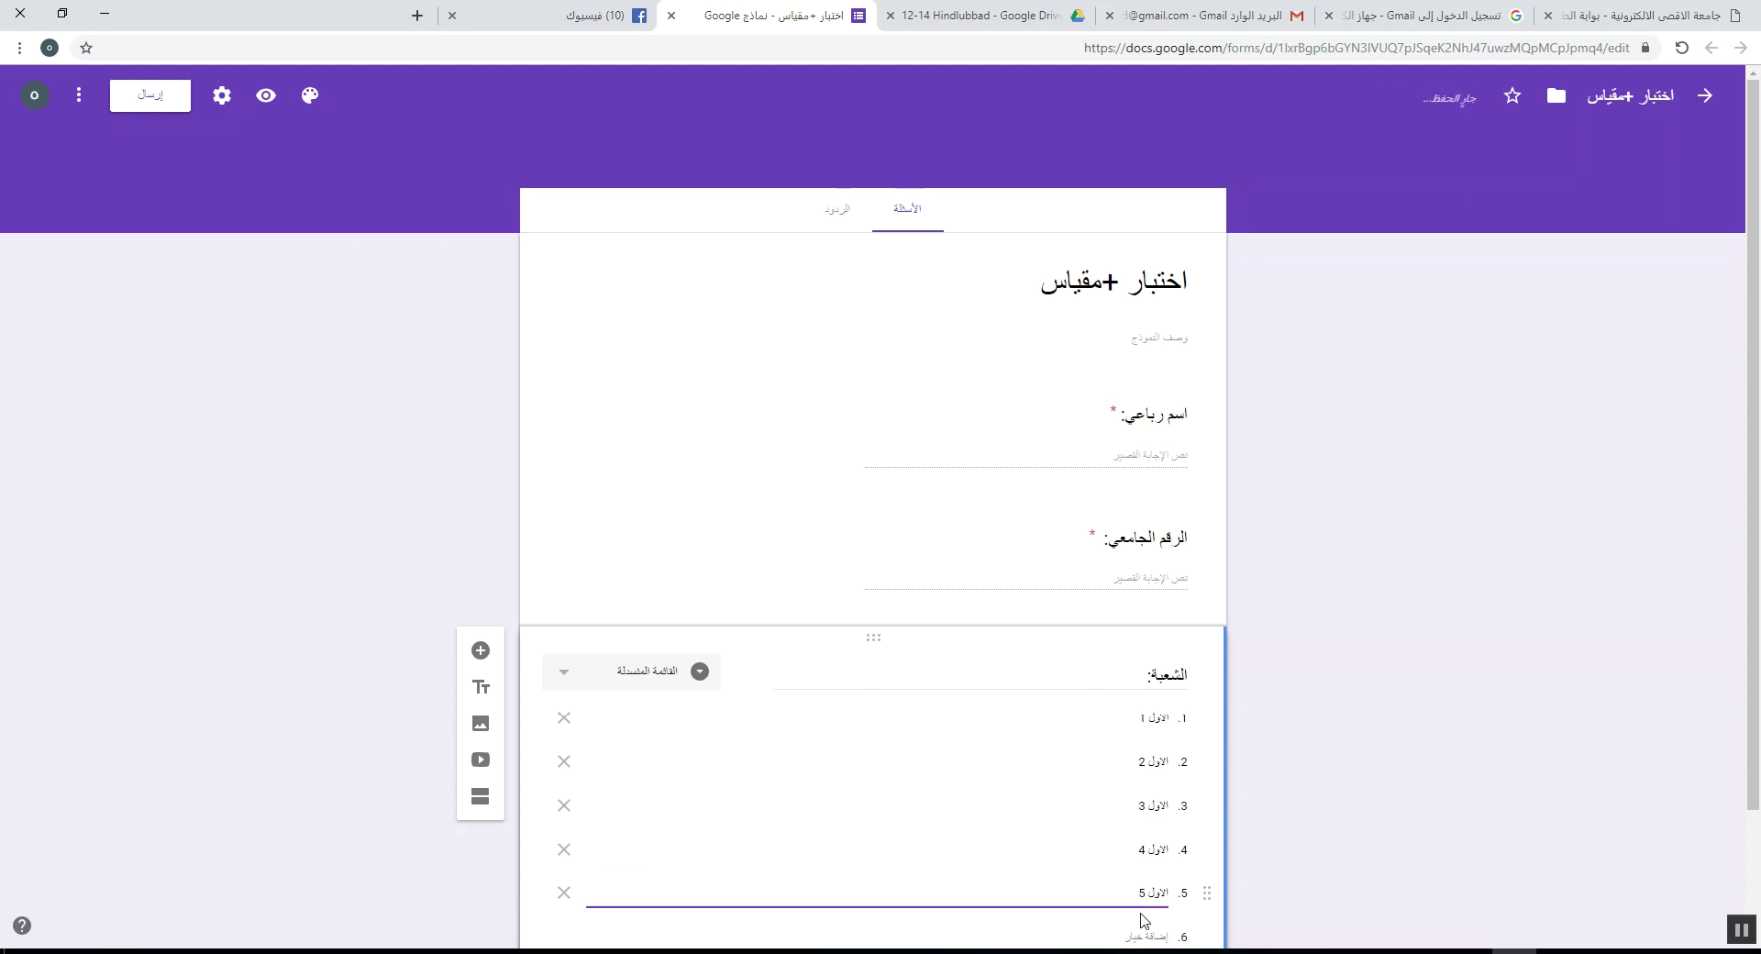
- Preview the form, check the choices offered by the "الشعبة:" dropdown, and return to the form editor
{"action": "scroll", "coordinate": [924, 694], "scroll_direction": "down", "scroll_amount": 1}
{"action": "scroll", "coordinate": [924, 694], "scroll_direction": "down", "scroll_amount": 1}
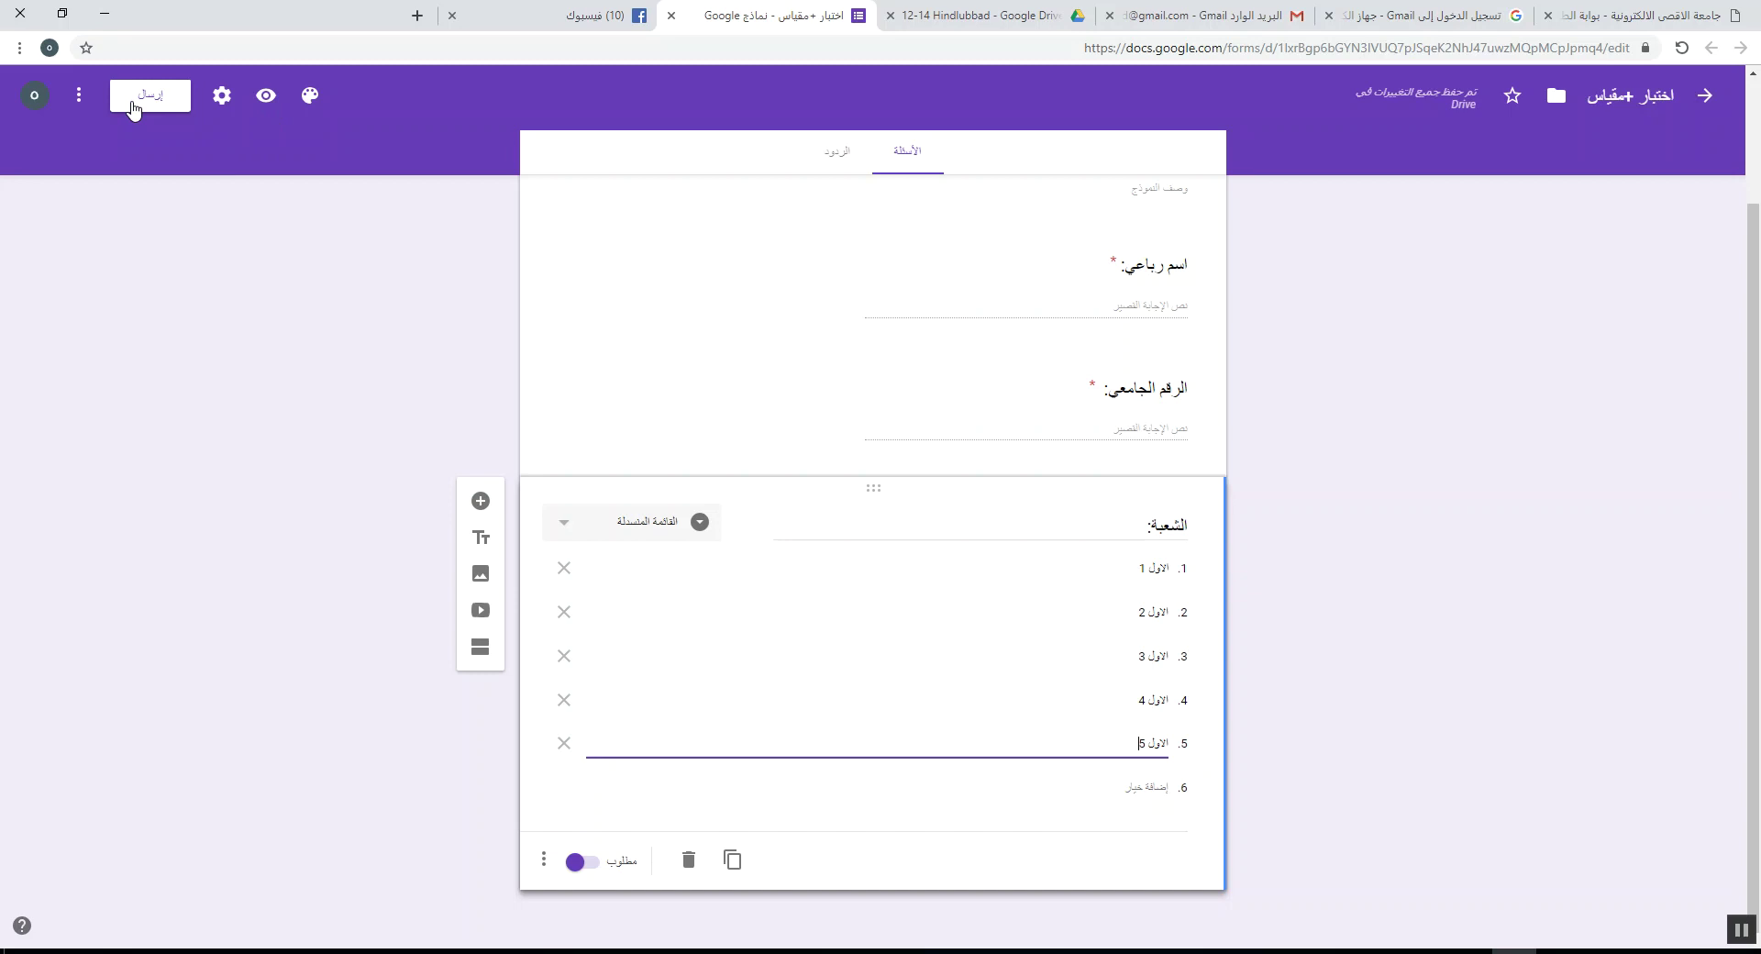
{"action": "left_click", "coordinate": [264, 97]}
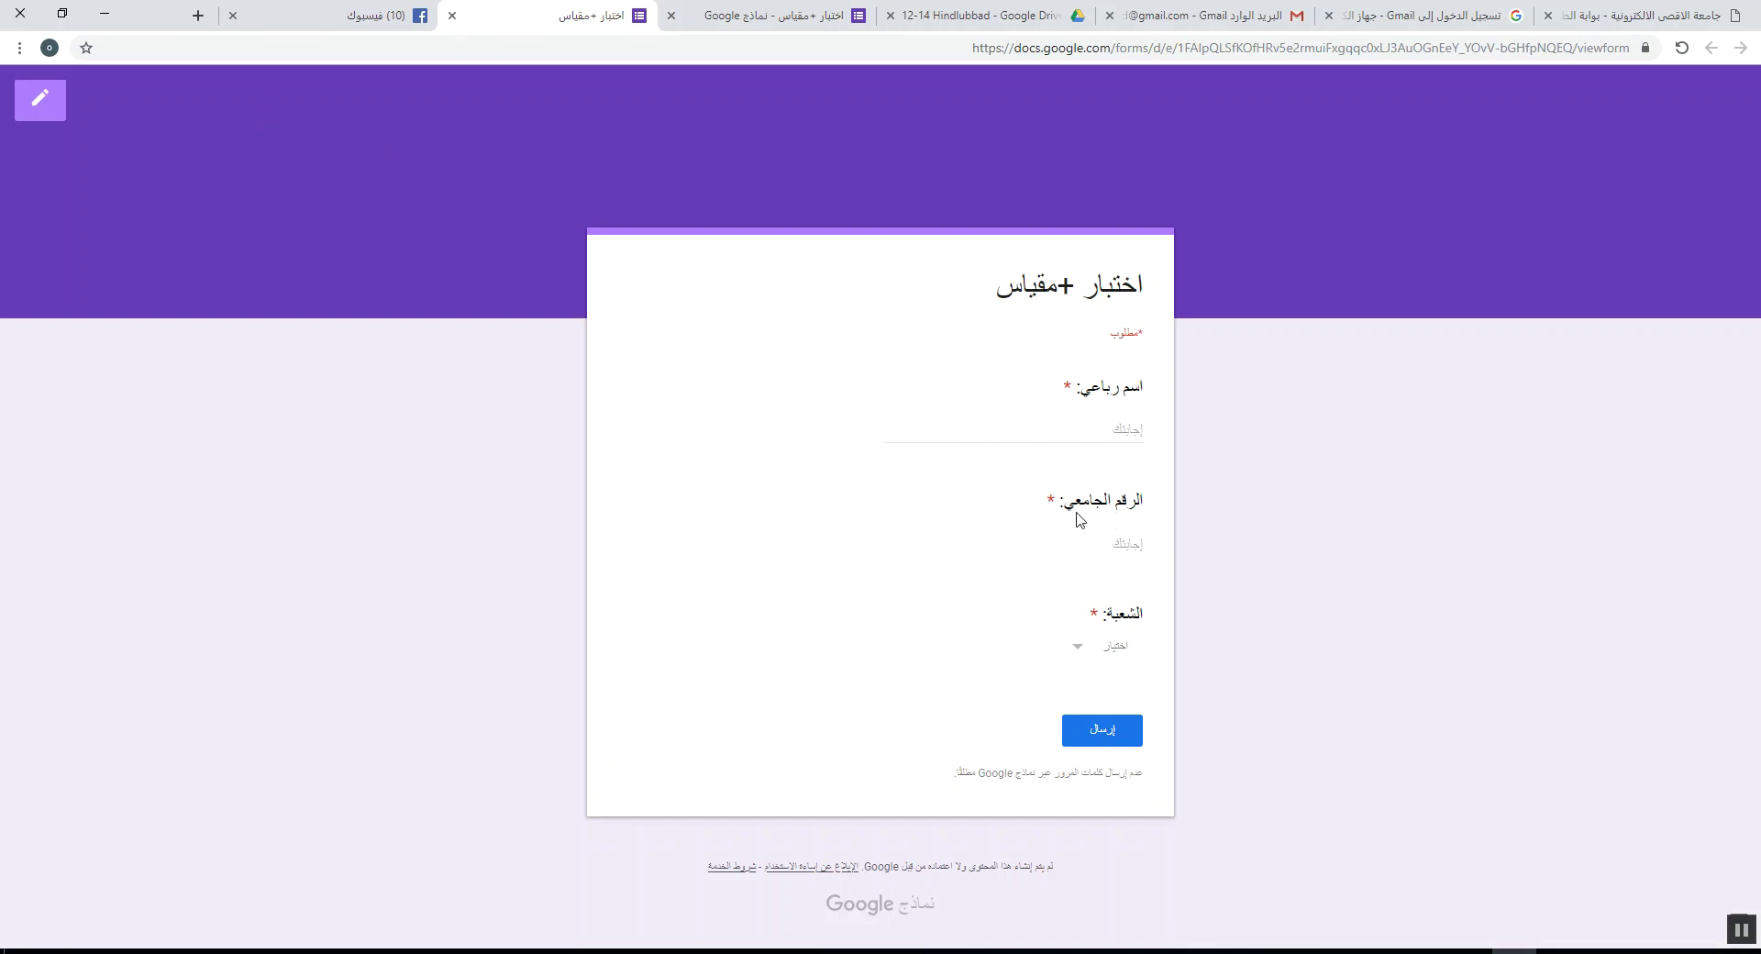
{"action": "left_click", "coordinate": [1091, 651]}
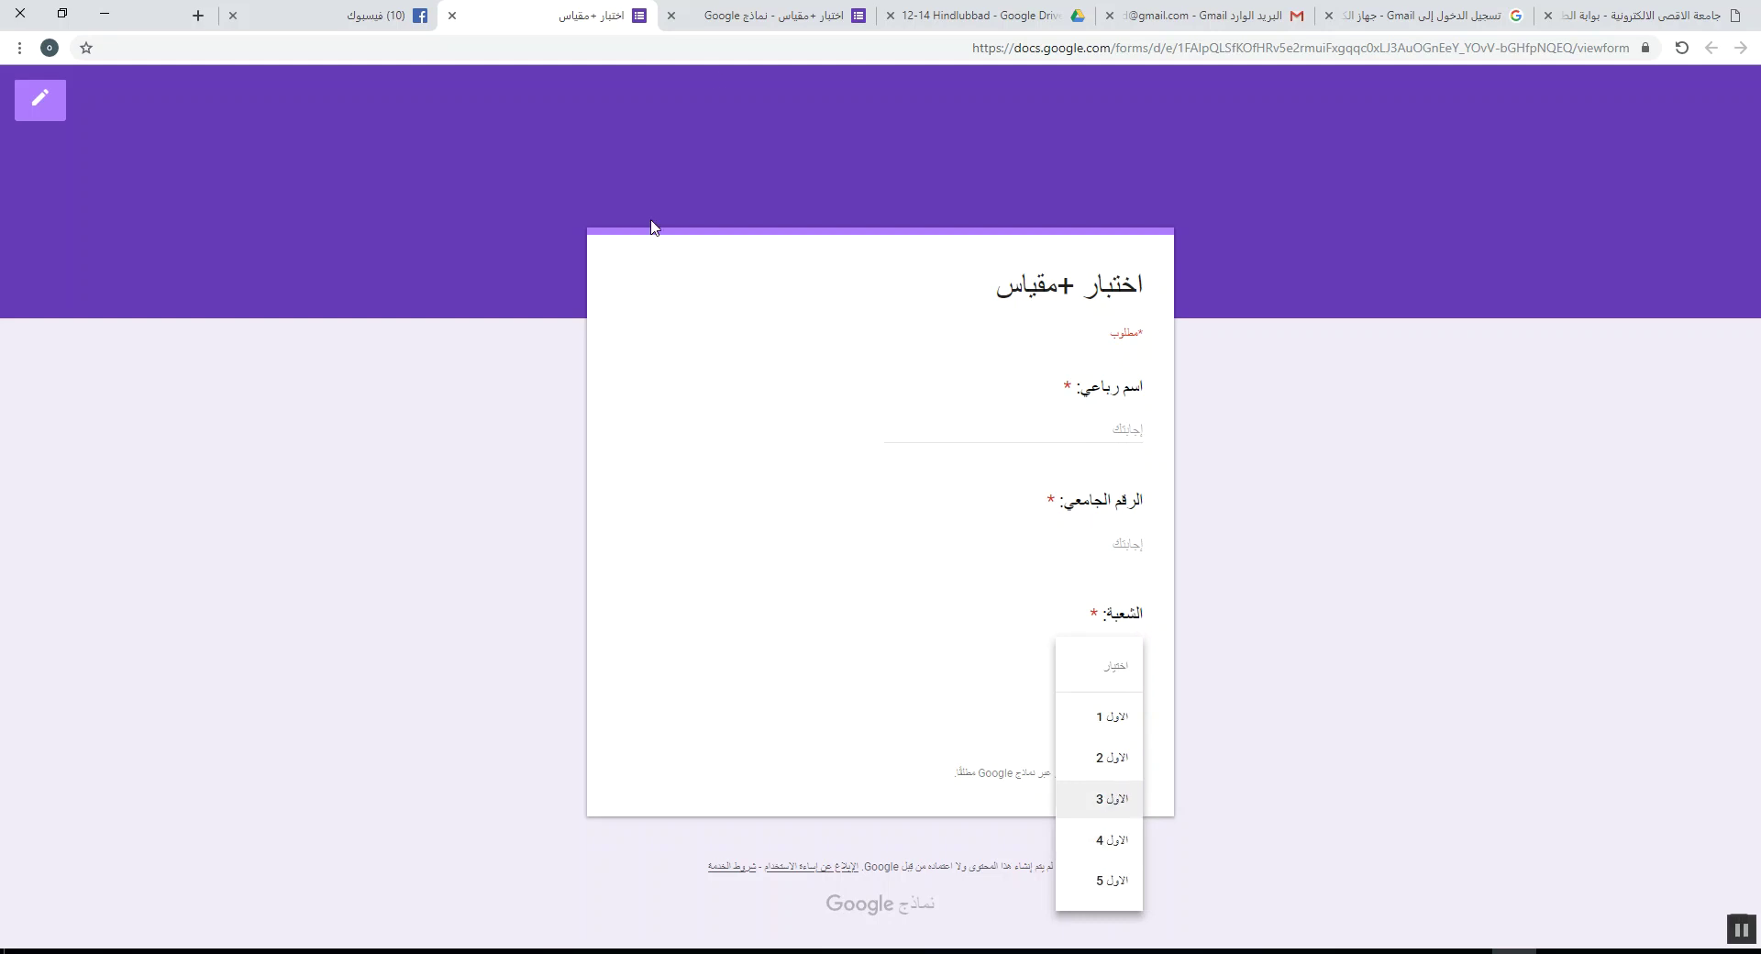
{"action": "left_click", "coordinate": [797, 32]}
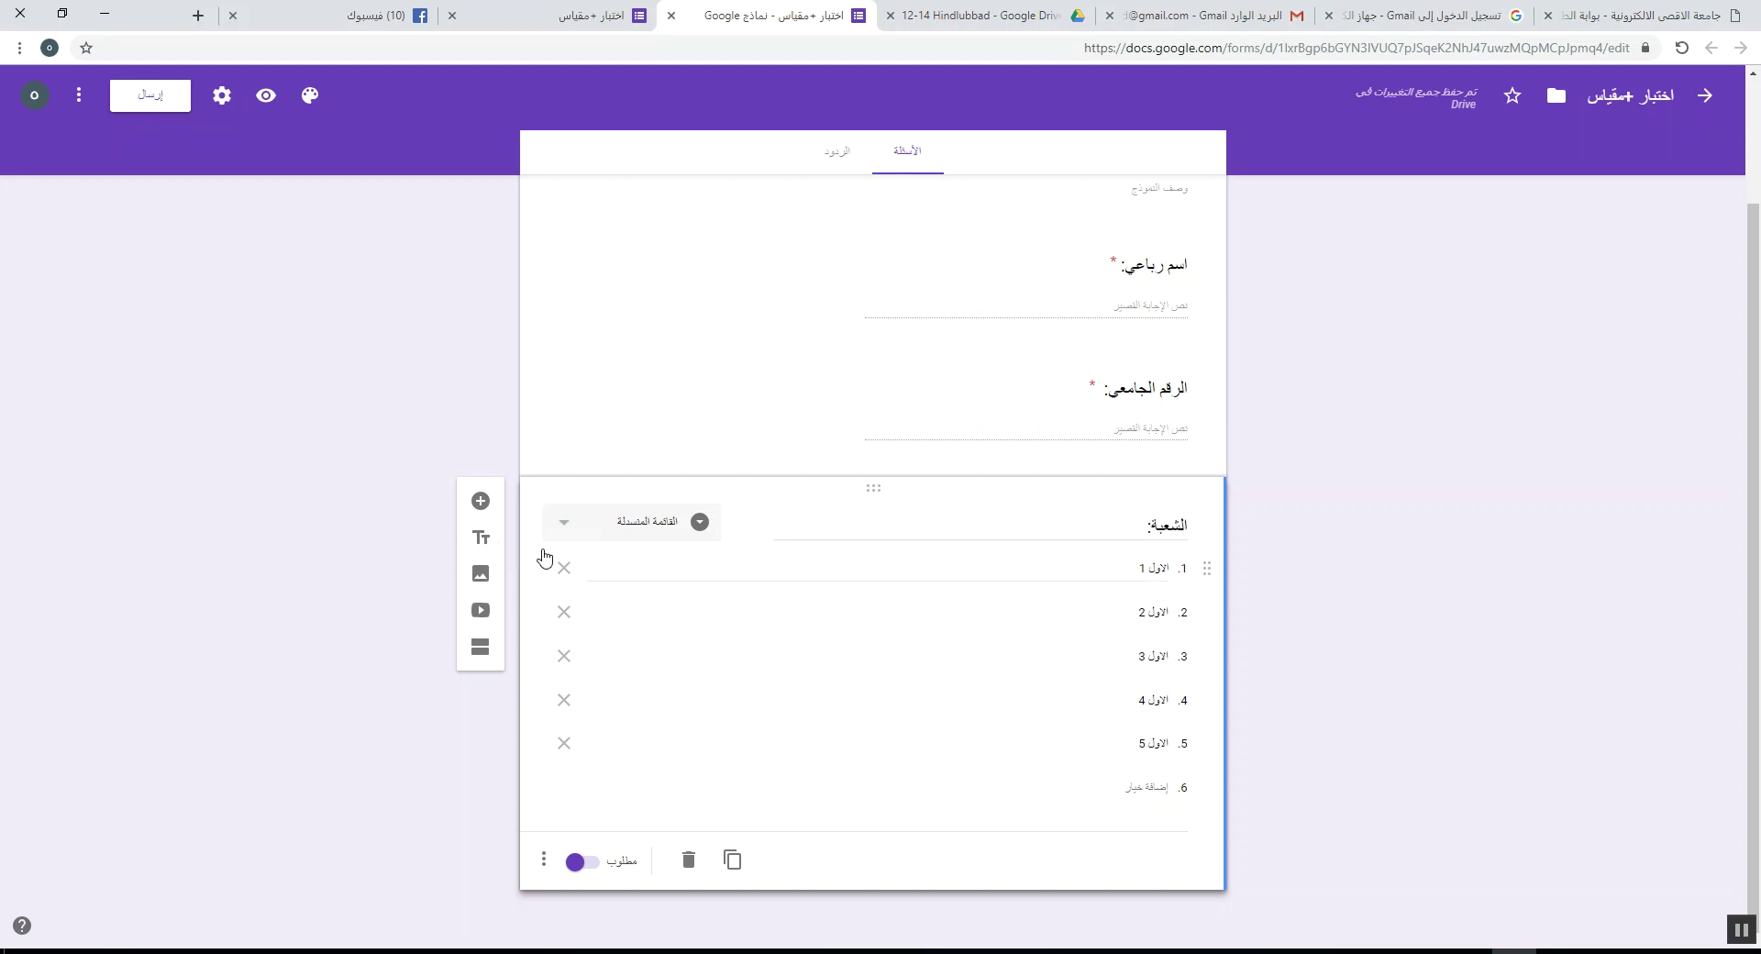
- Add a title block reading "البيانات الاساسية" and move it above the "اسم رباعي:" question
{"action": "left_click", "coordinate": [479, 539]}
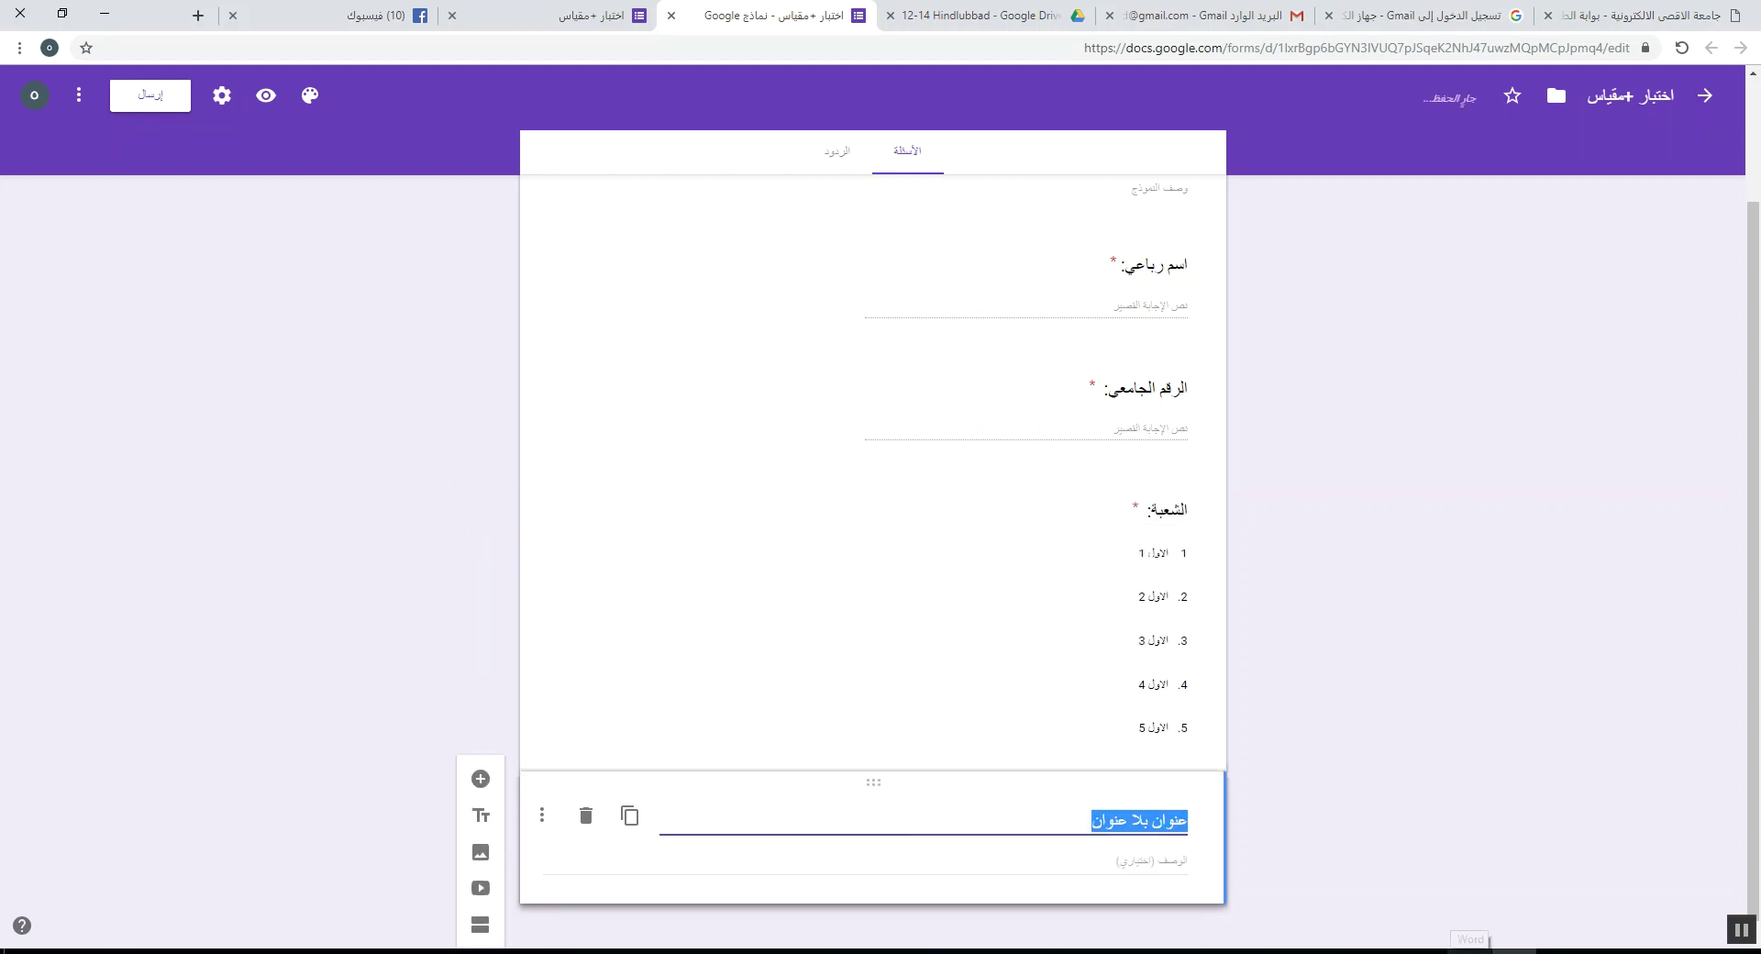
{"action": "key", "text": "BackSpace"}
{"action": "type", "text": "الب"}
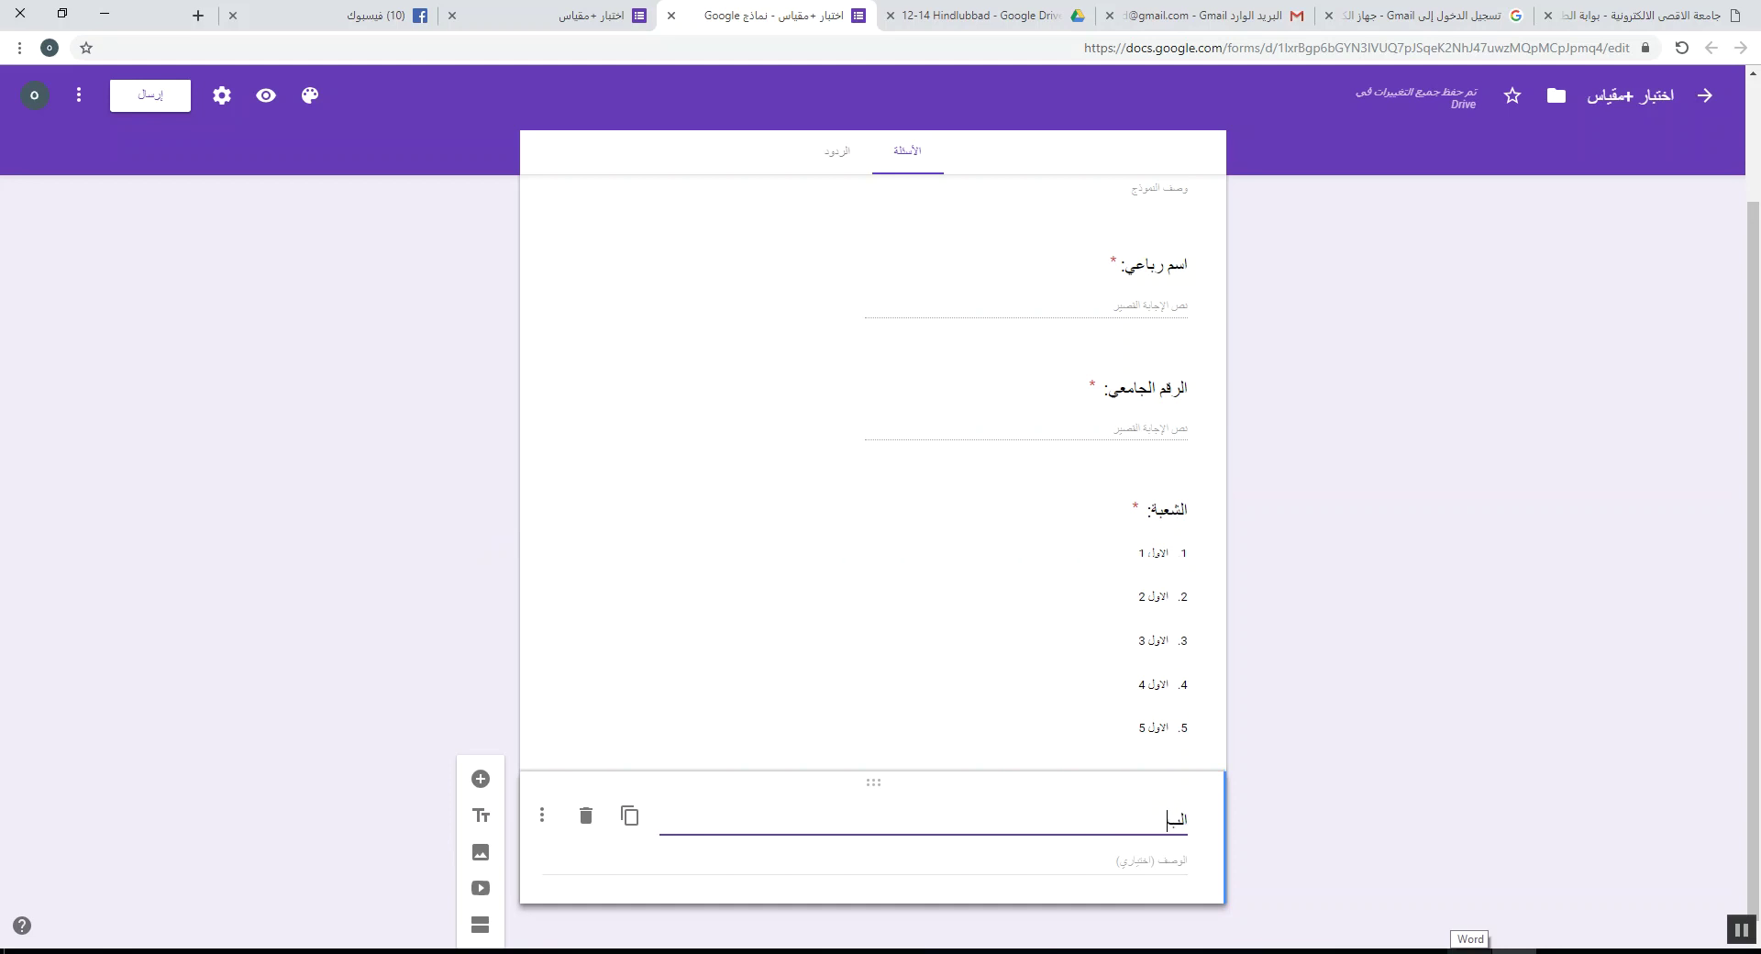
{"action": "type", "text": "يانات الاساسية"}
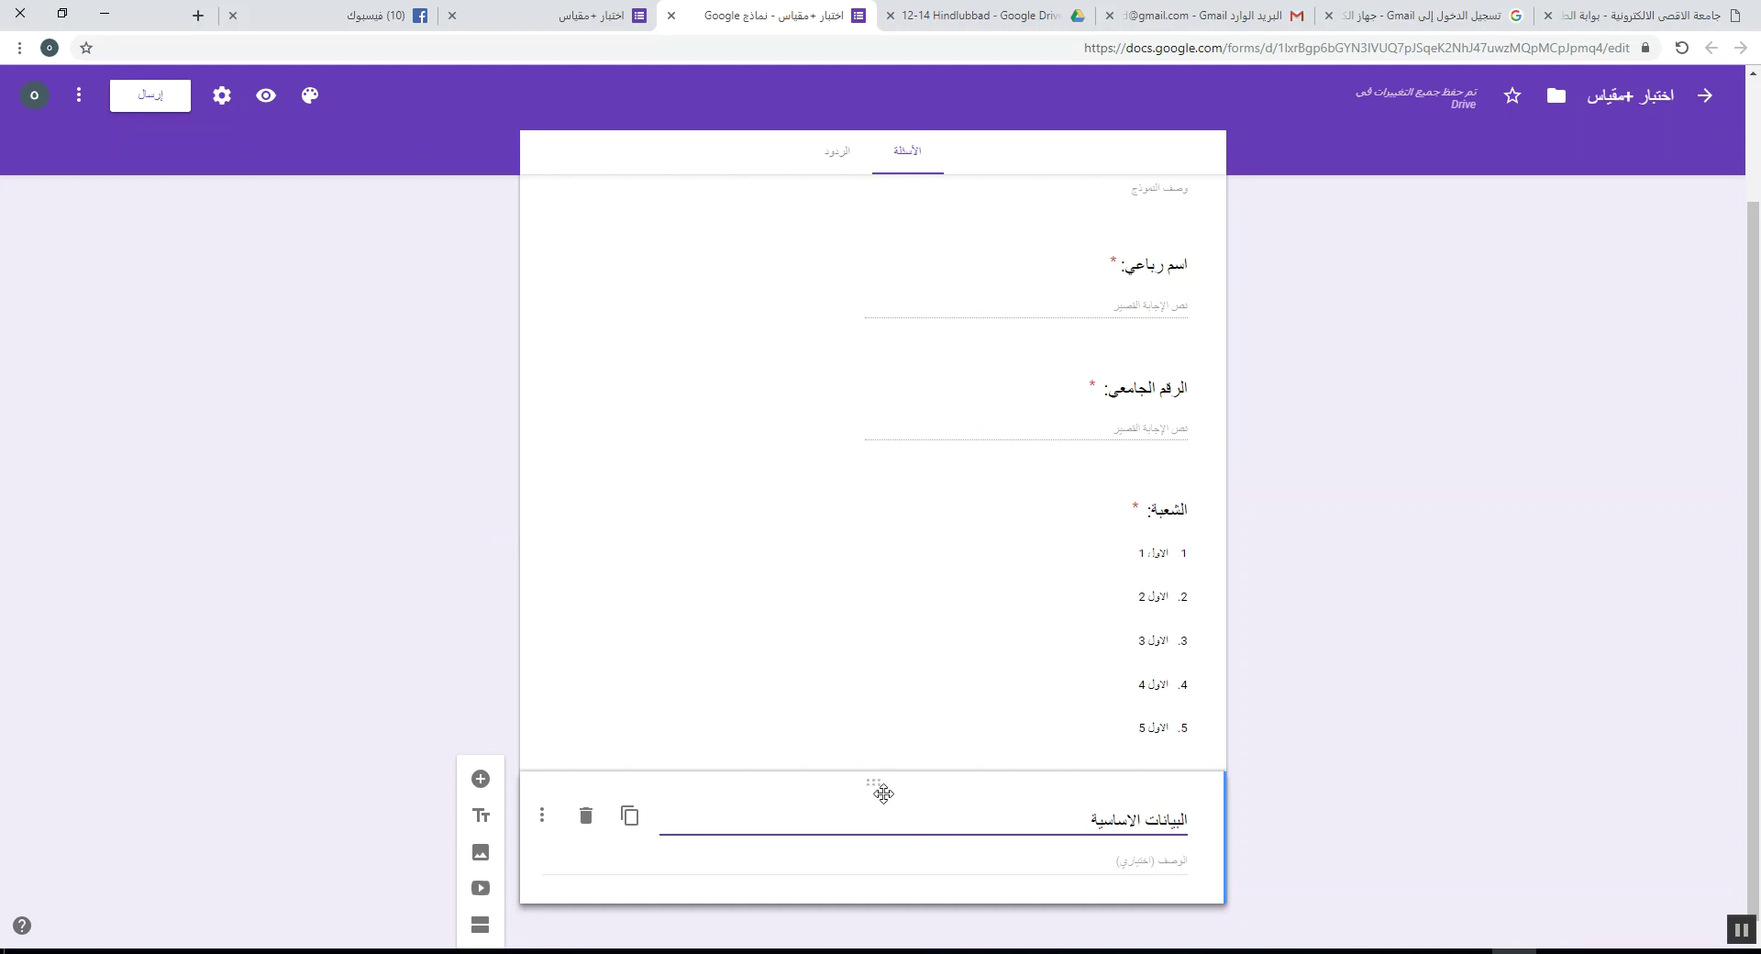
{"action": "left_click_drag", "start_coordinate": [877, 787], "coordinate": [944, 245]}
- Move the "الرقم الجامعي:" question above the "اسم رباعي:" question, directly below the "البيانات الاساسية" title
{"action": "left_click", "coordinate": [1016, 471]}
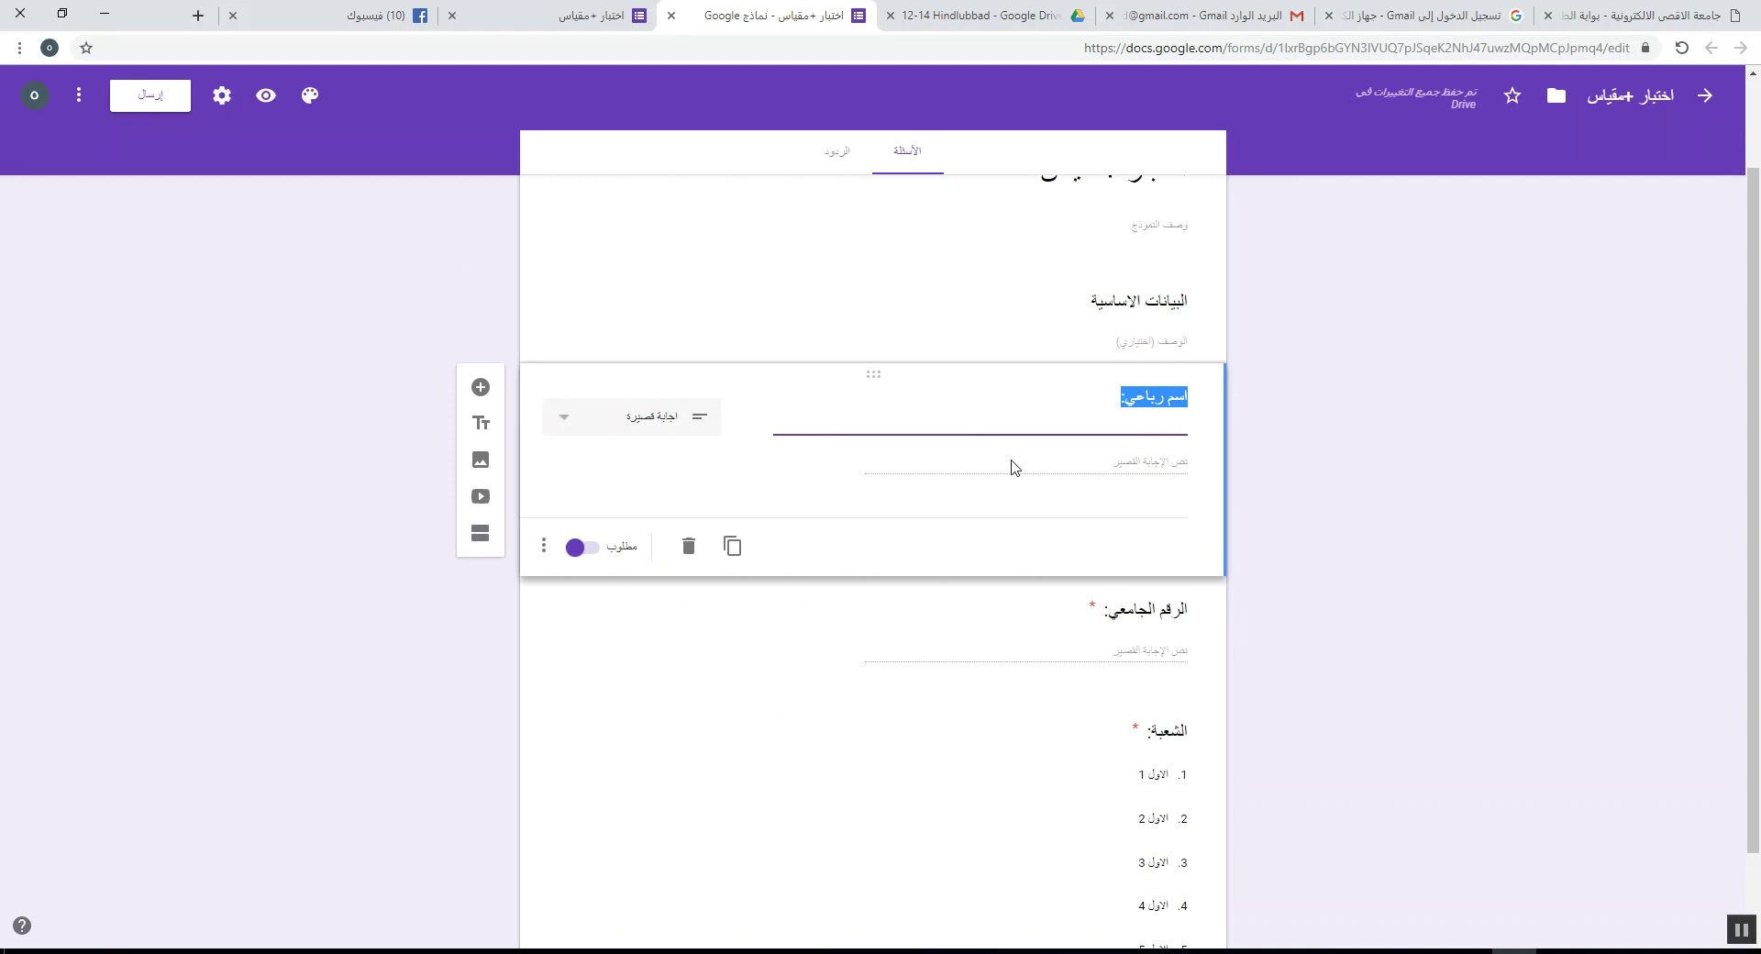
{"action": "left_click_drag", "start_coordinate": [886, 592], "coordinate": [918, 383]}
{"action": "left_click", "coordinate": [1518, 649]}
{"action": "scroll", "coordinate": [1314, 617], "scroll_direction": "down", "scroll_amount": 1}
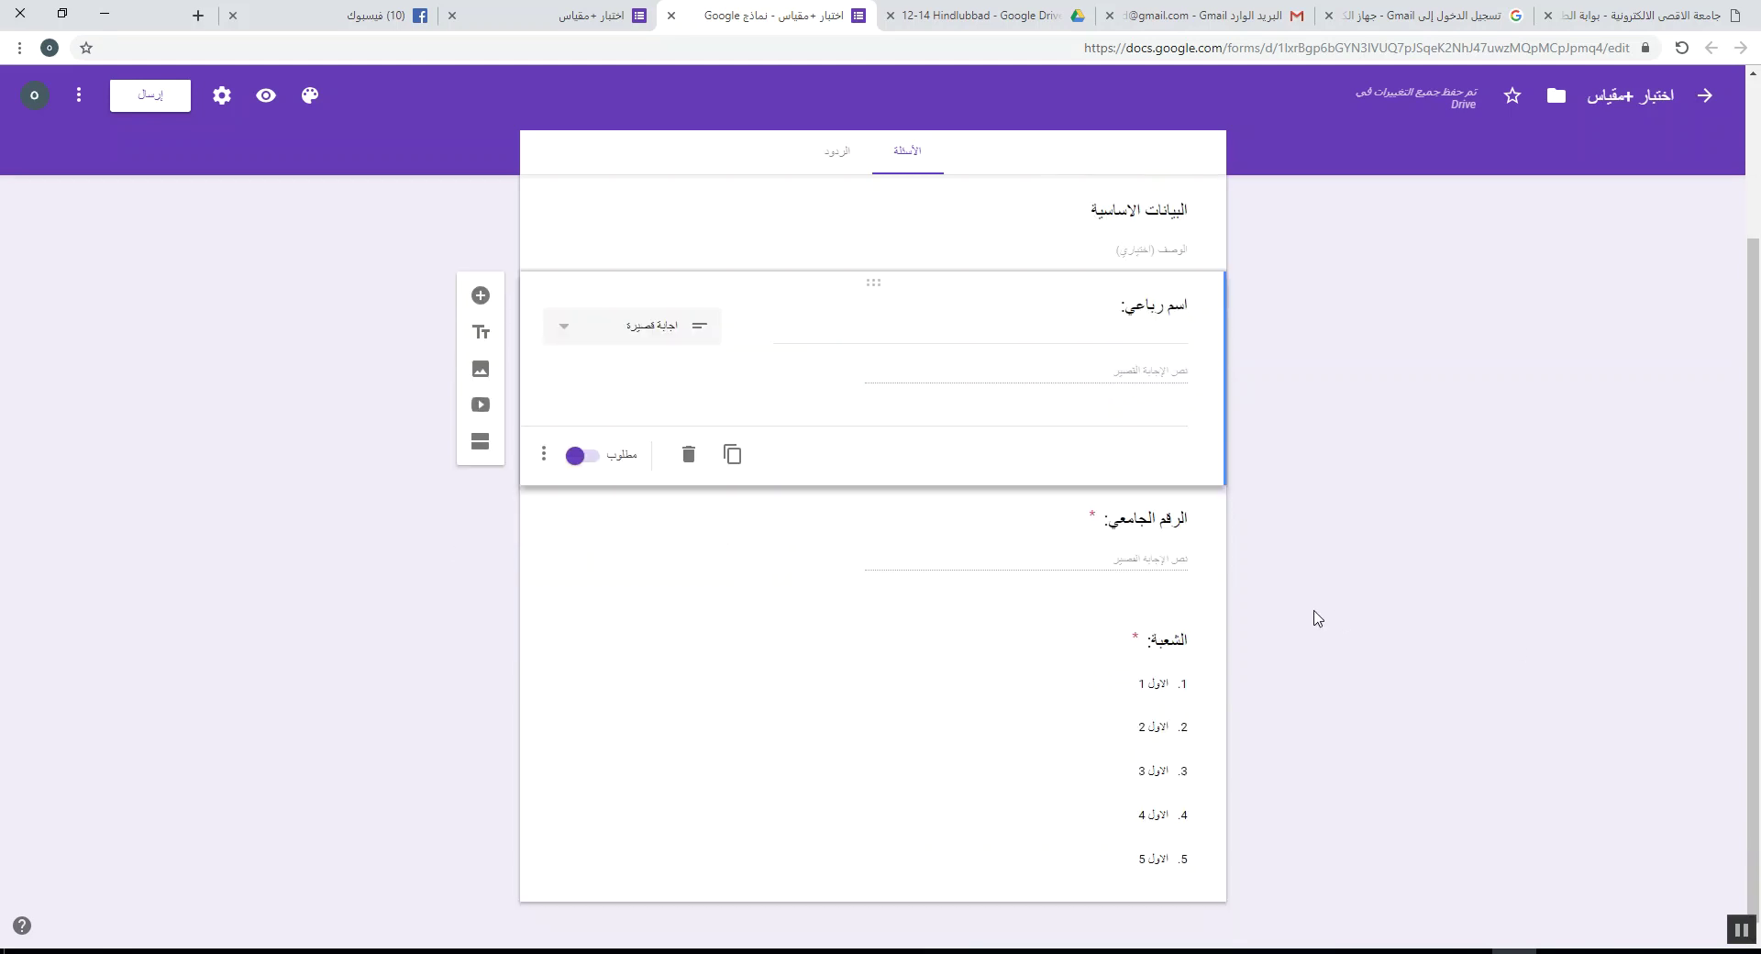
{"action": "left_click_drag", "start_coordinate": [880, 500], "coordinate": [861, 357]}
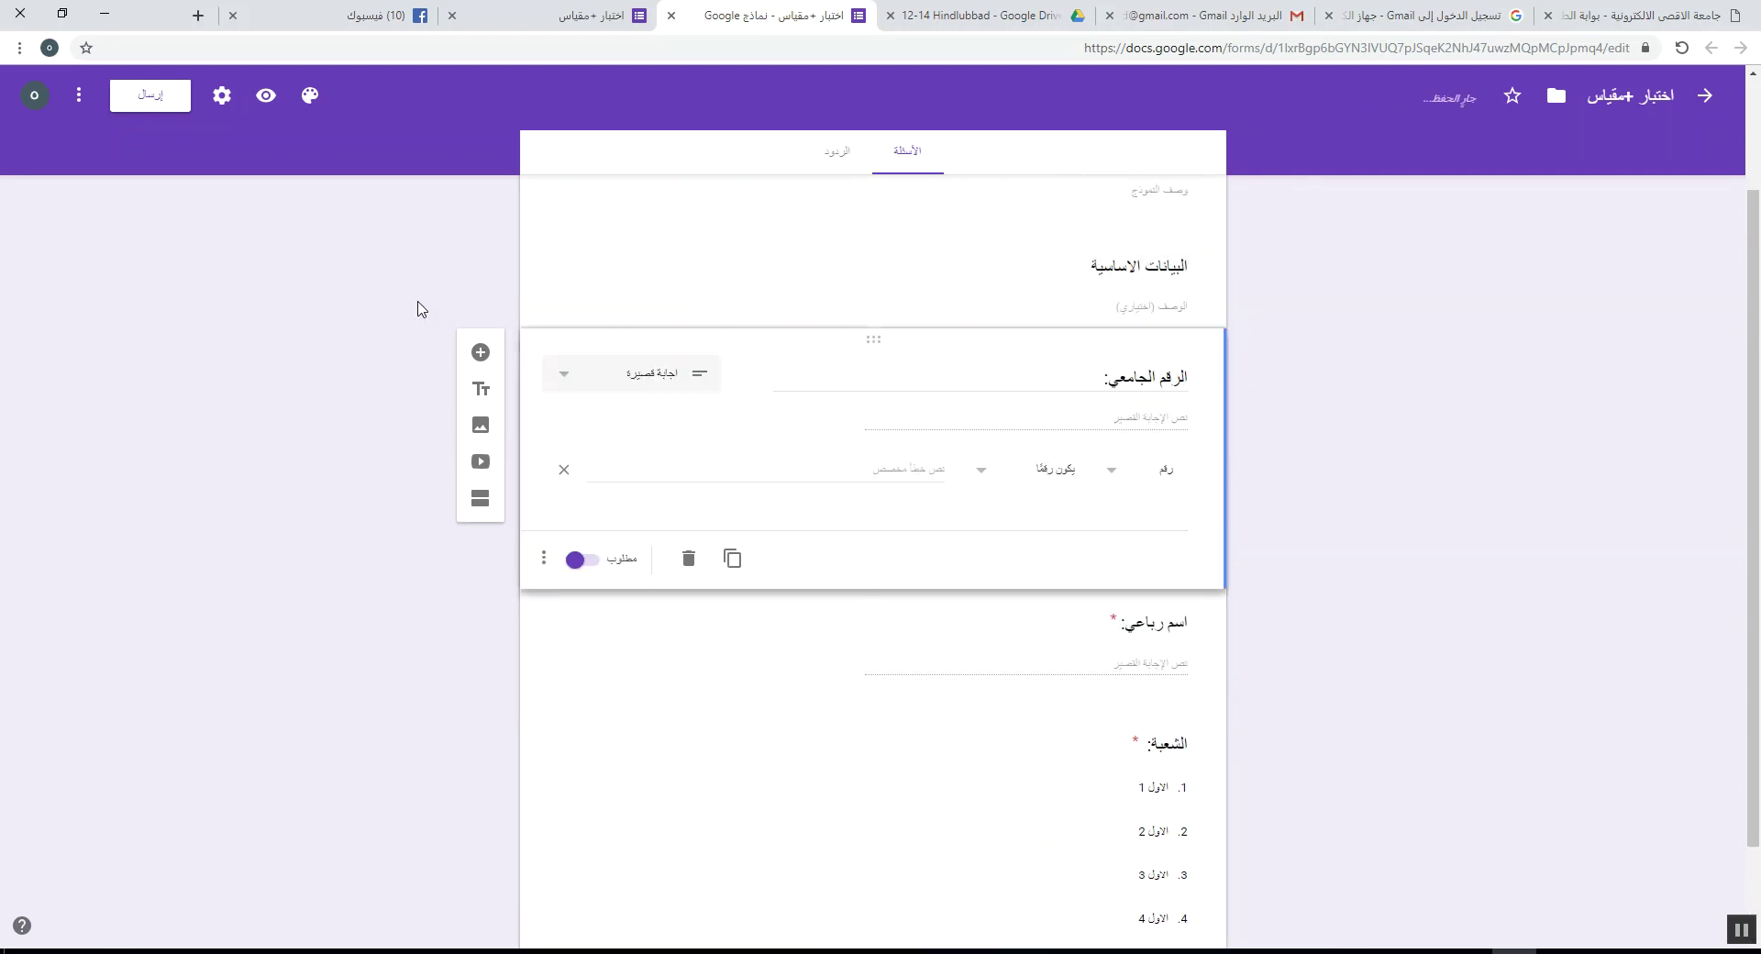
- Reload the form preview to check the "البيانات الاساسية" heading and the question order, and return to the editor
{"action": "left_click", "coordinate": [605, 7]}
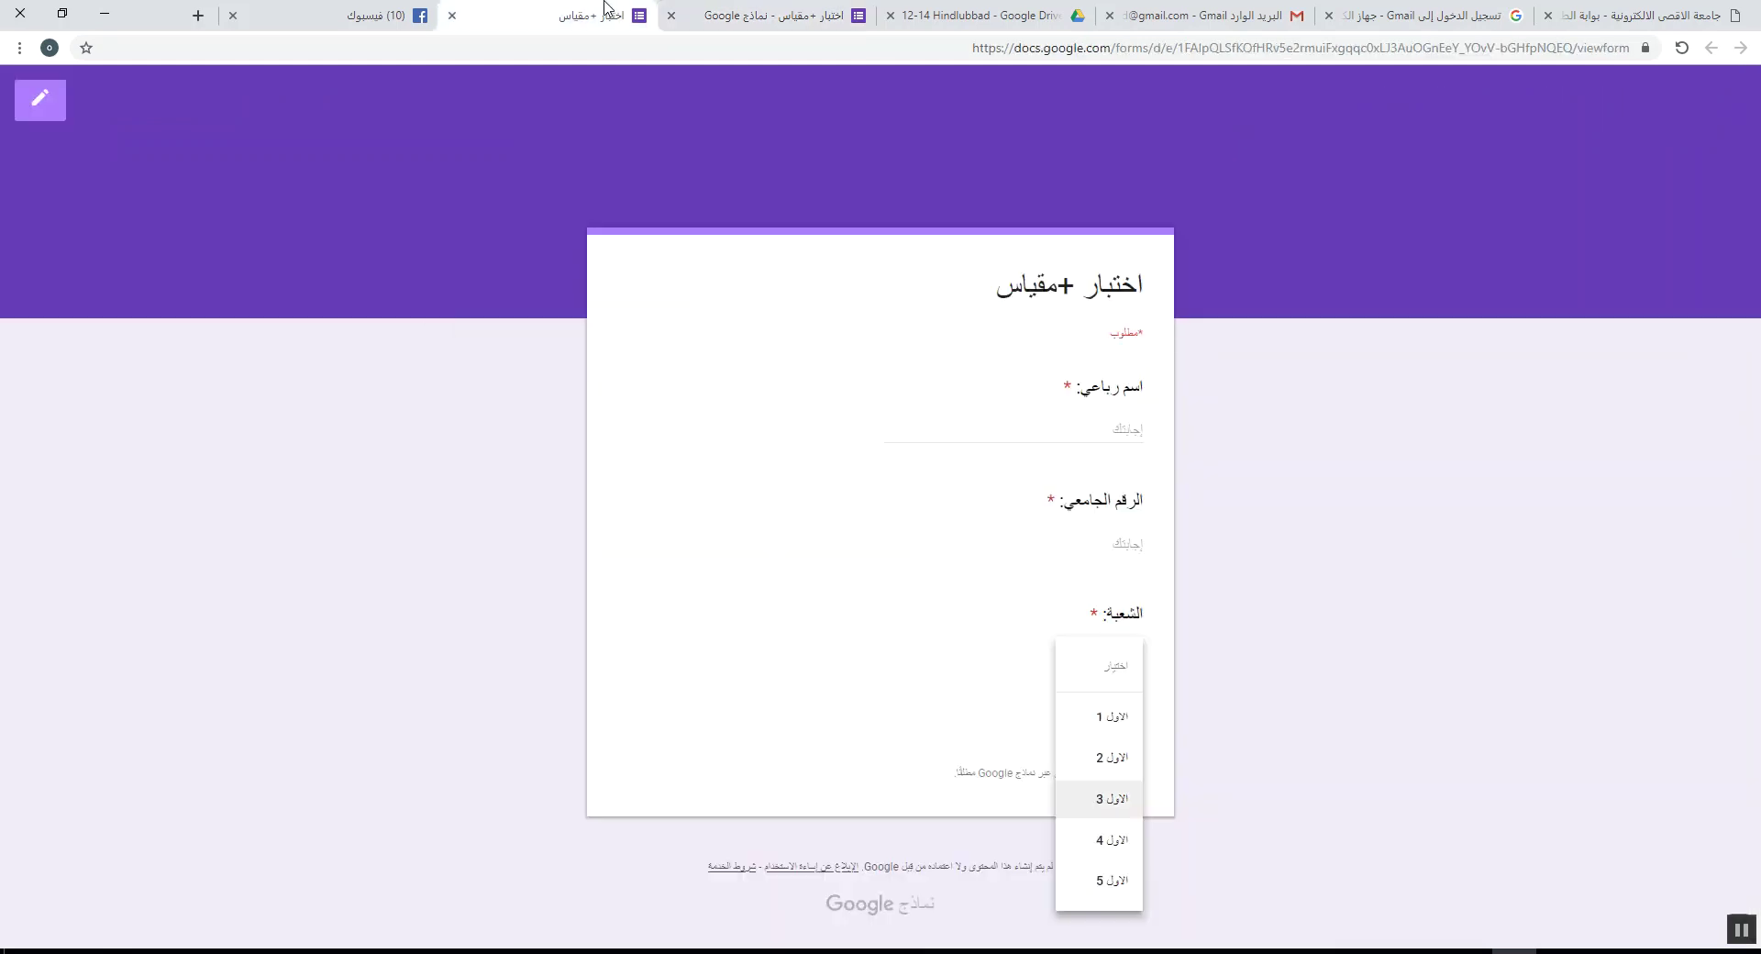
{"action": "left_click", "coordinate": [1684, 55]}
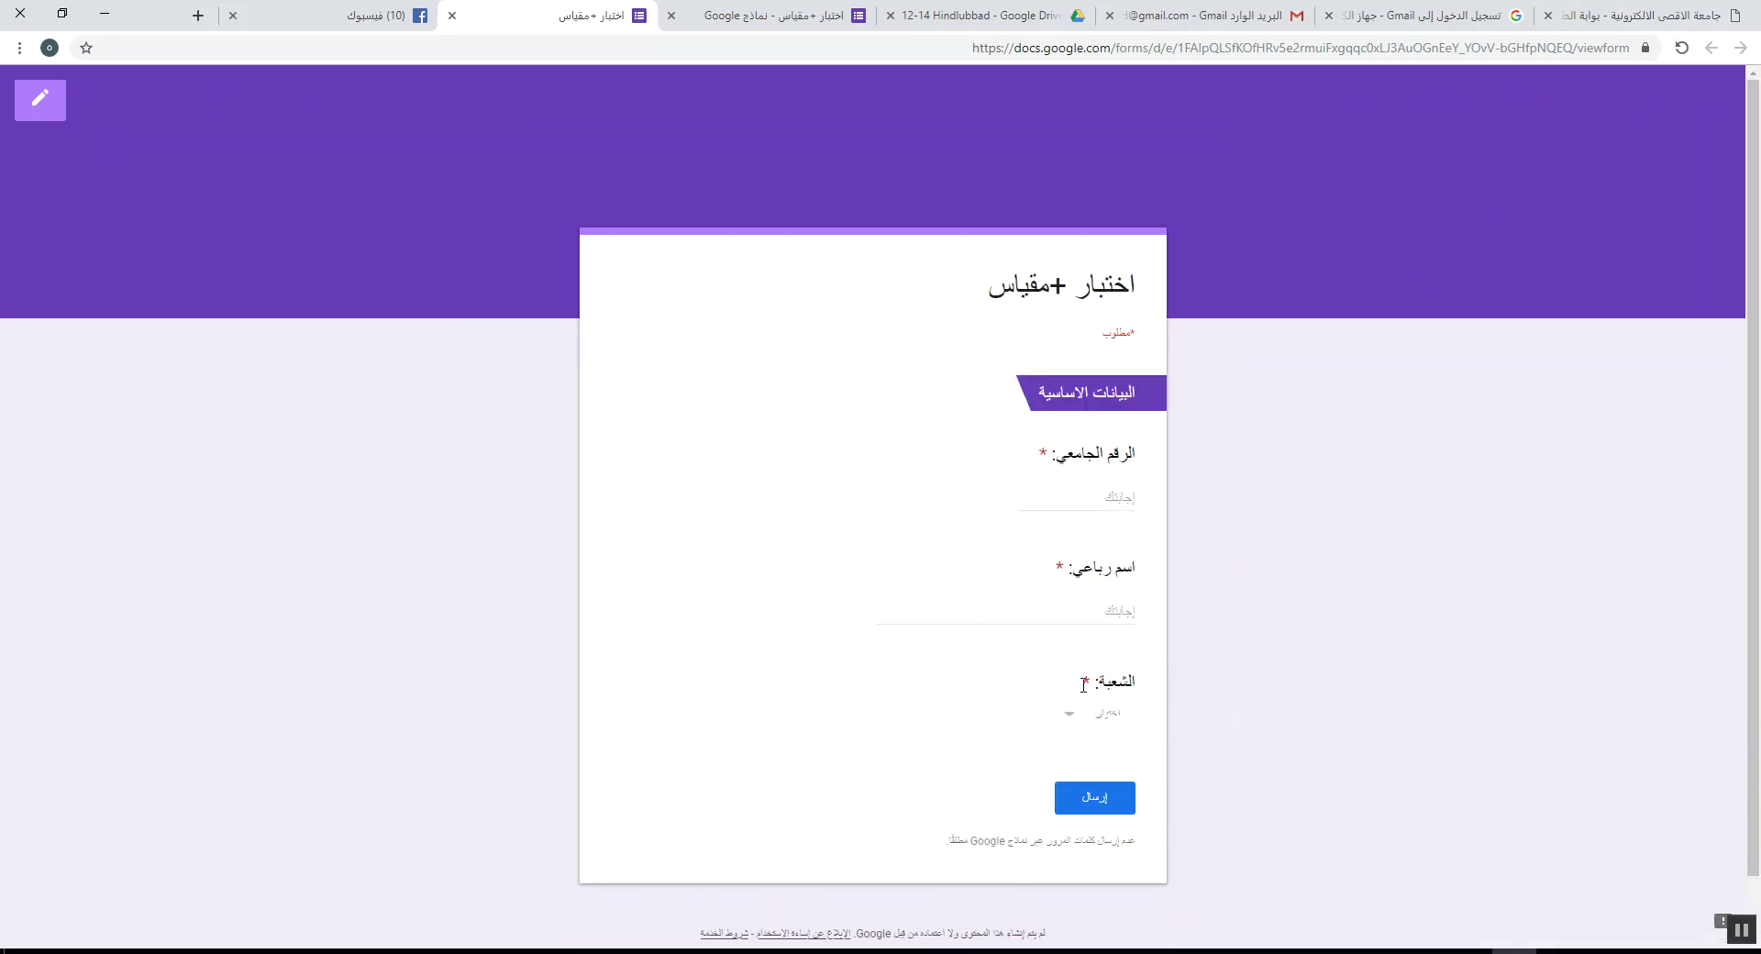
{"action": "left_click", "coordinate": [819, 19]}
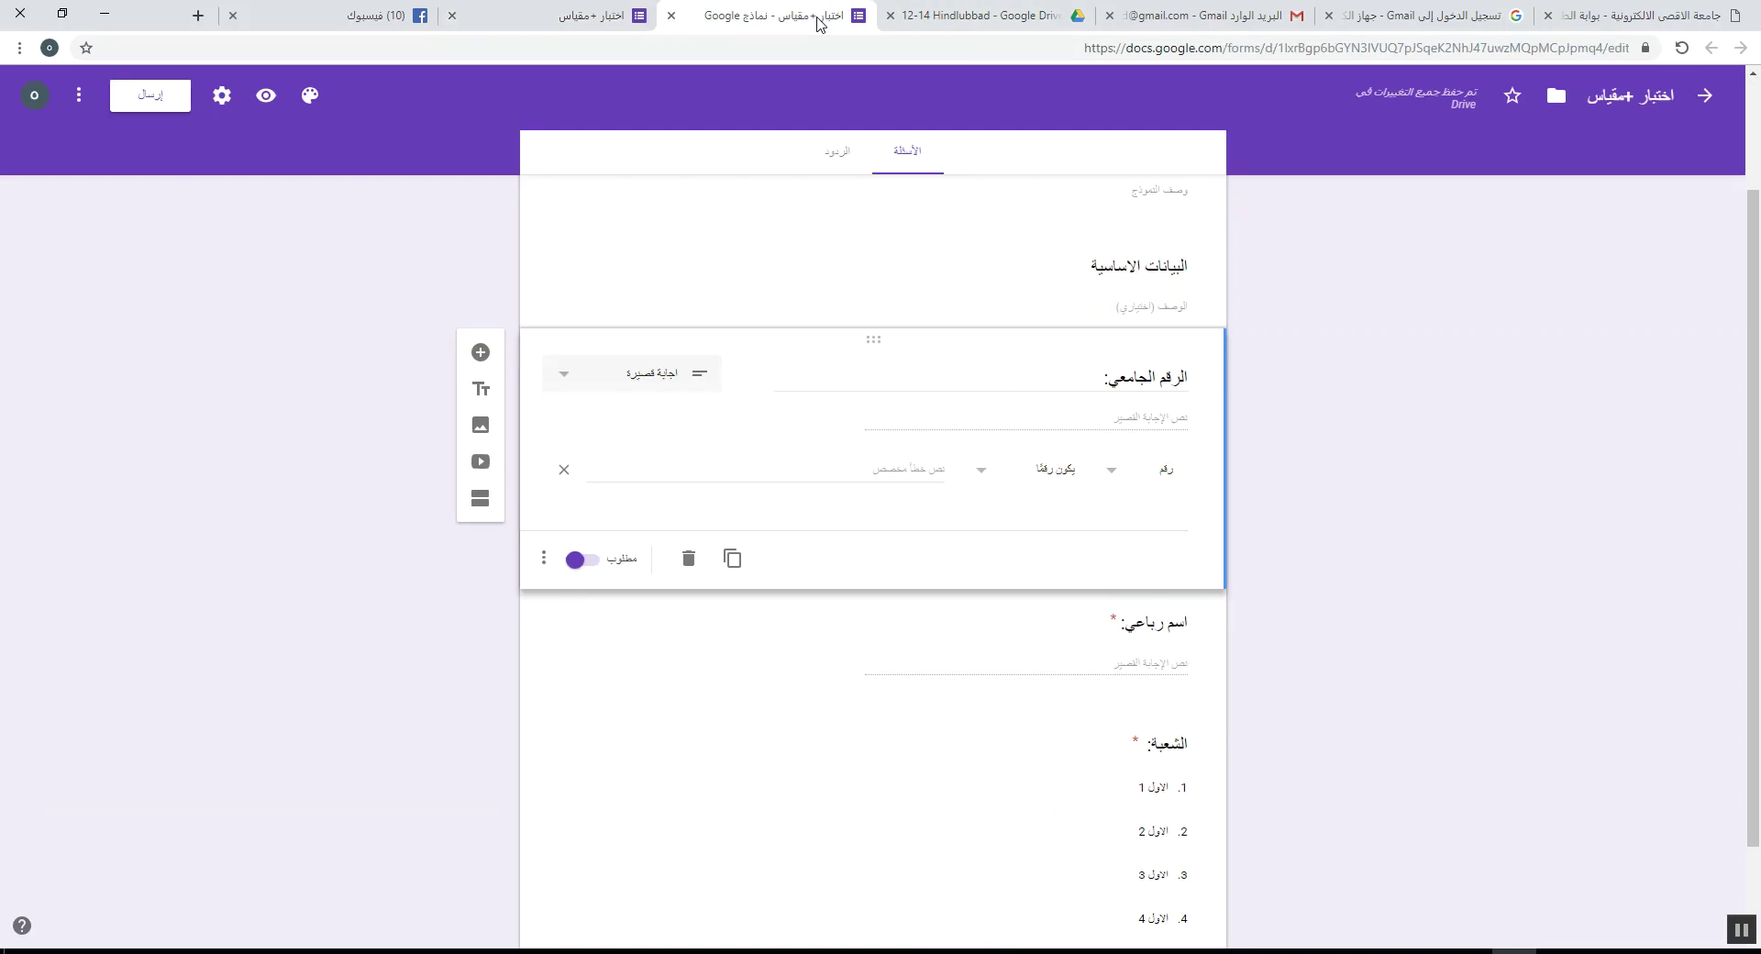
- Add a second title block below the "الشعبة:" question, reading "أجب عن الأسئلة"
{"action": "left_click", "coordinate": [898, 708]}
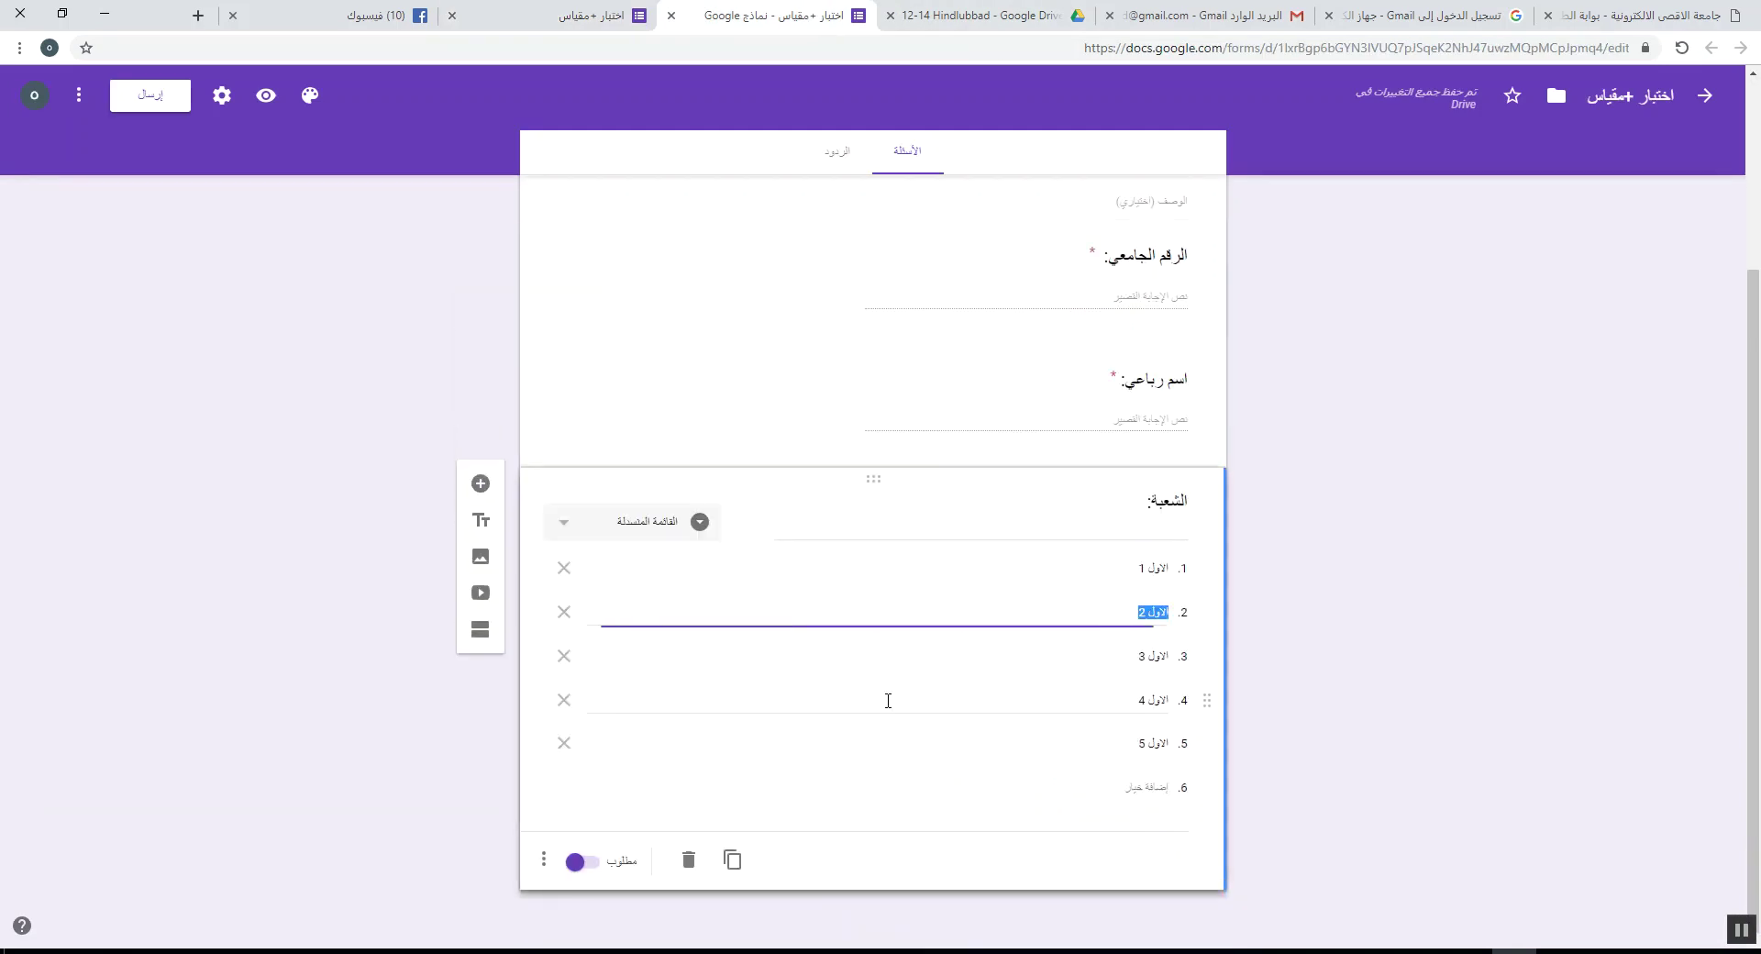
{"action": "left_click", "coordinate": [480, 532]}
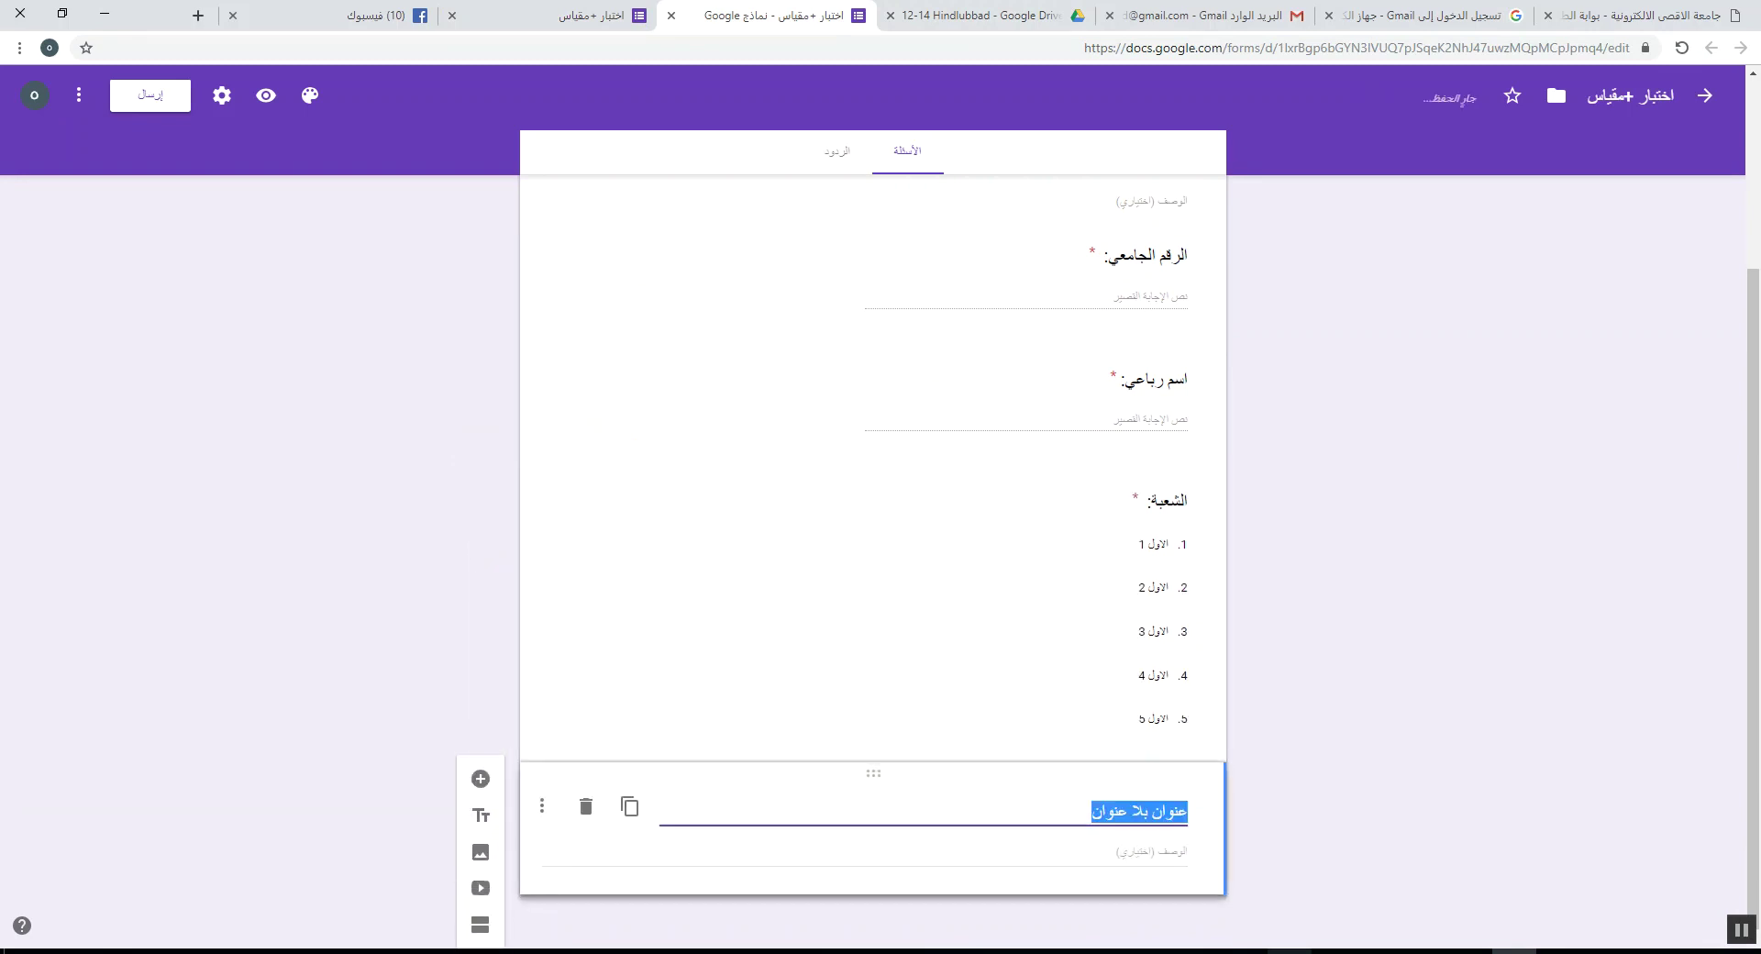
{"action": "key", "text": "BackSpace"}
{"action": "type", "text": "ال"}
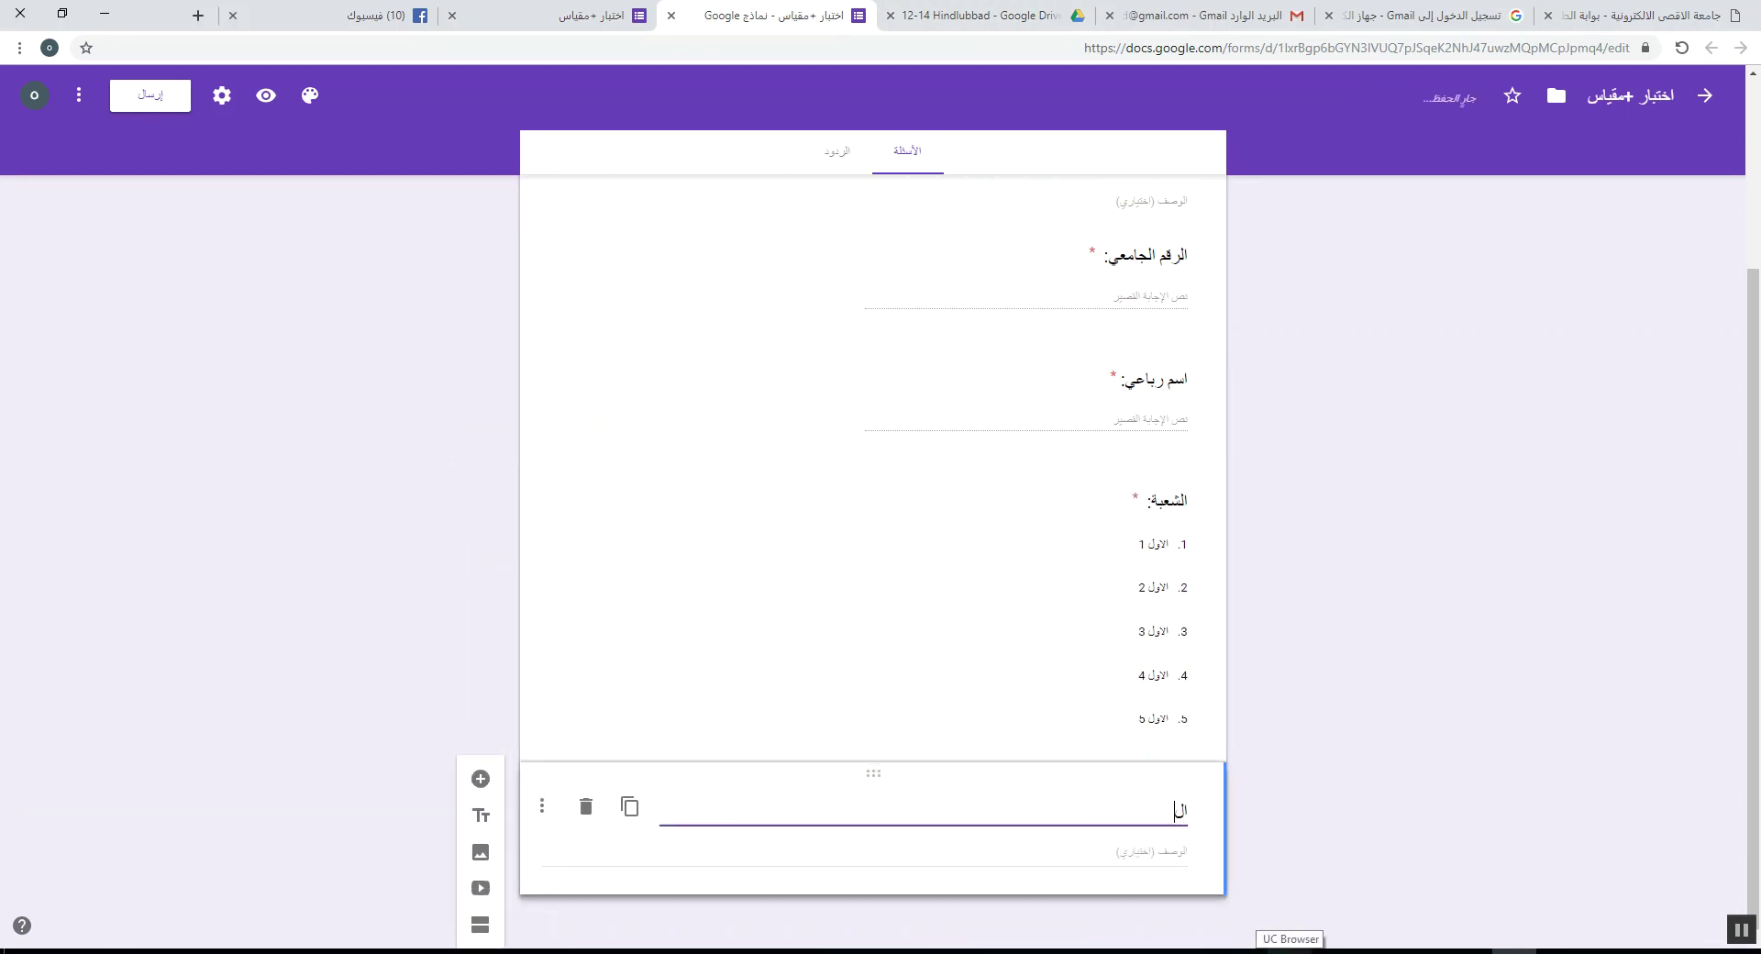
{"action": "key", "text": "BackSpace"}
{"action": "type", "text": "أجب عن ا"}
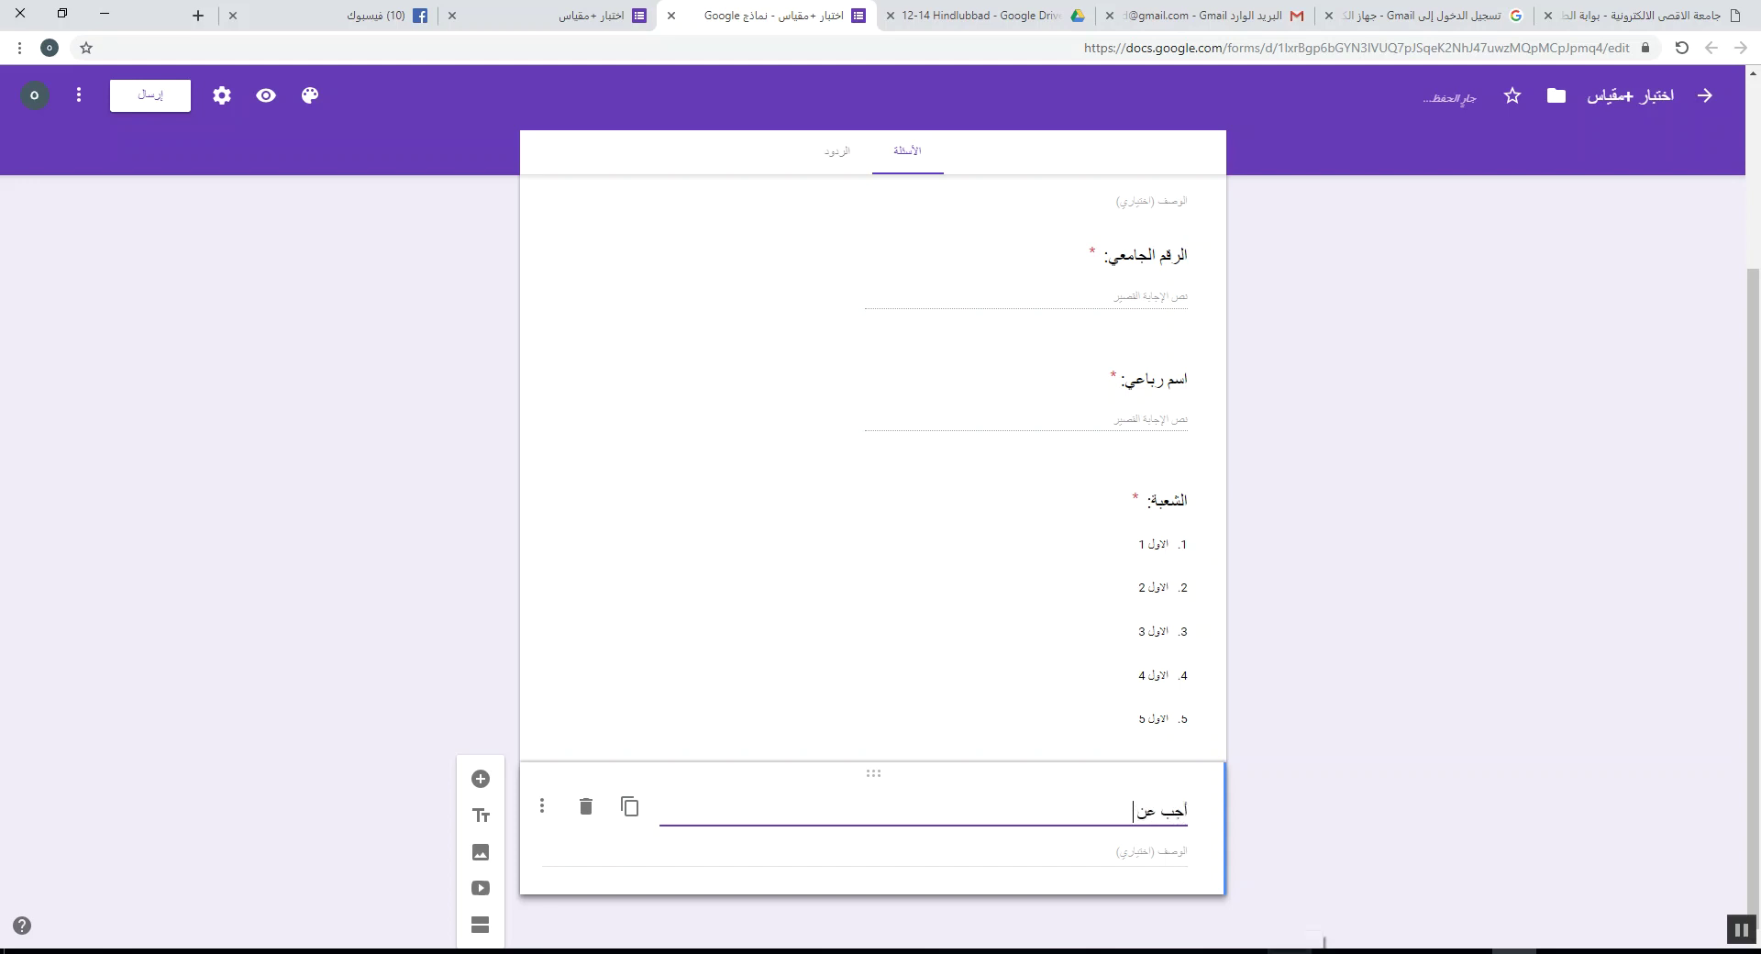
{"action": "type", "text": "لأسئلة"}
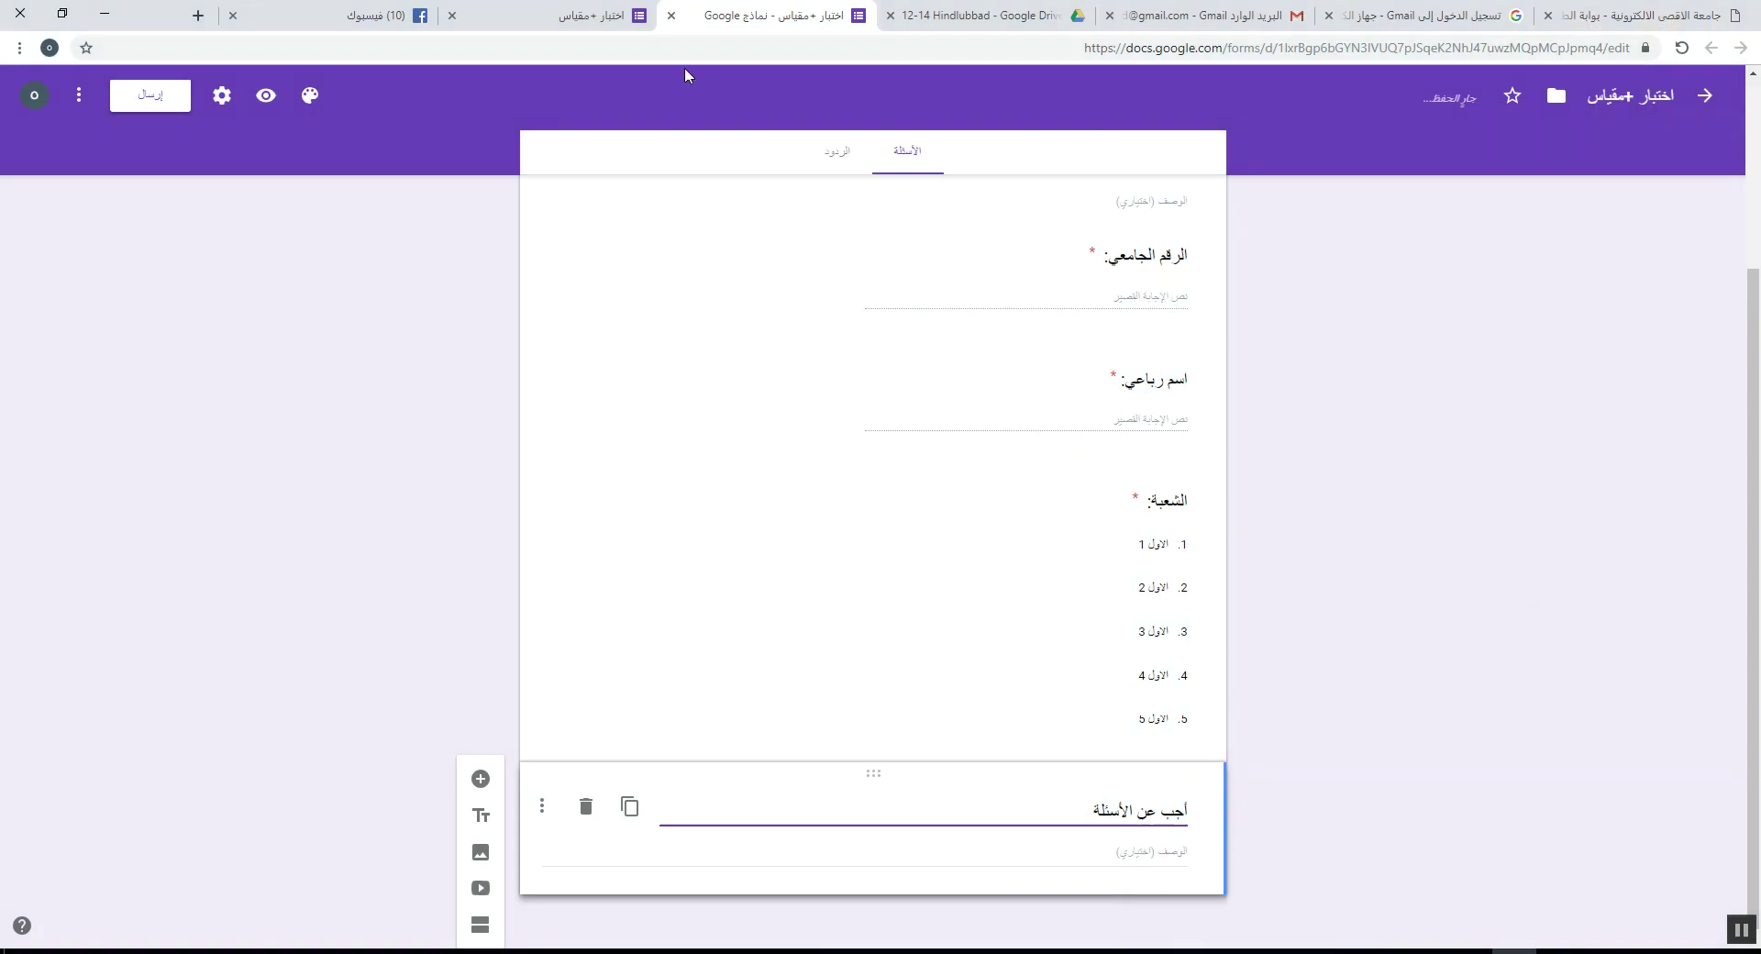
- Refresh the form preview to check the "أجب عن الأسئلة" heading, and go back to the editor
{"action": "left_click", "coordinate": [564, 15]}
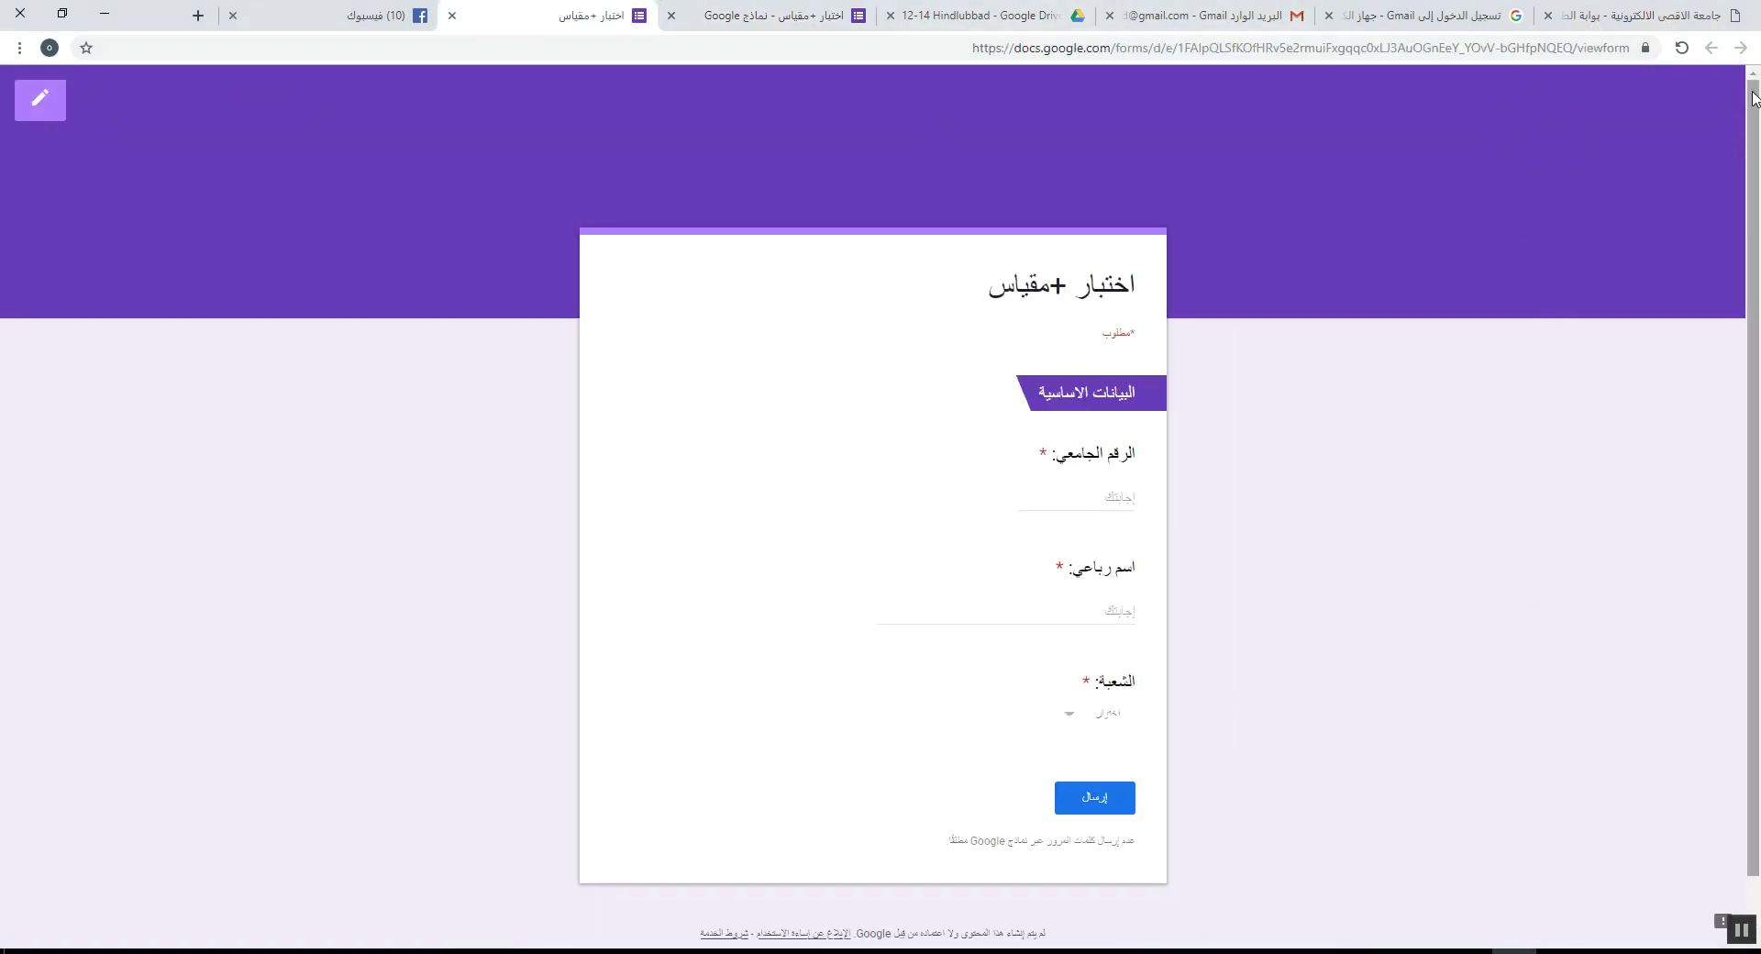
{"action": "left_click", "coordinate": [1681, 48]}
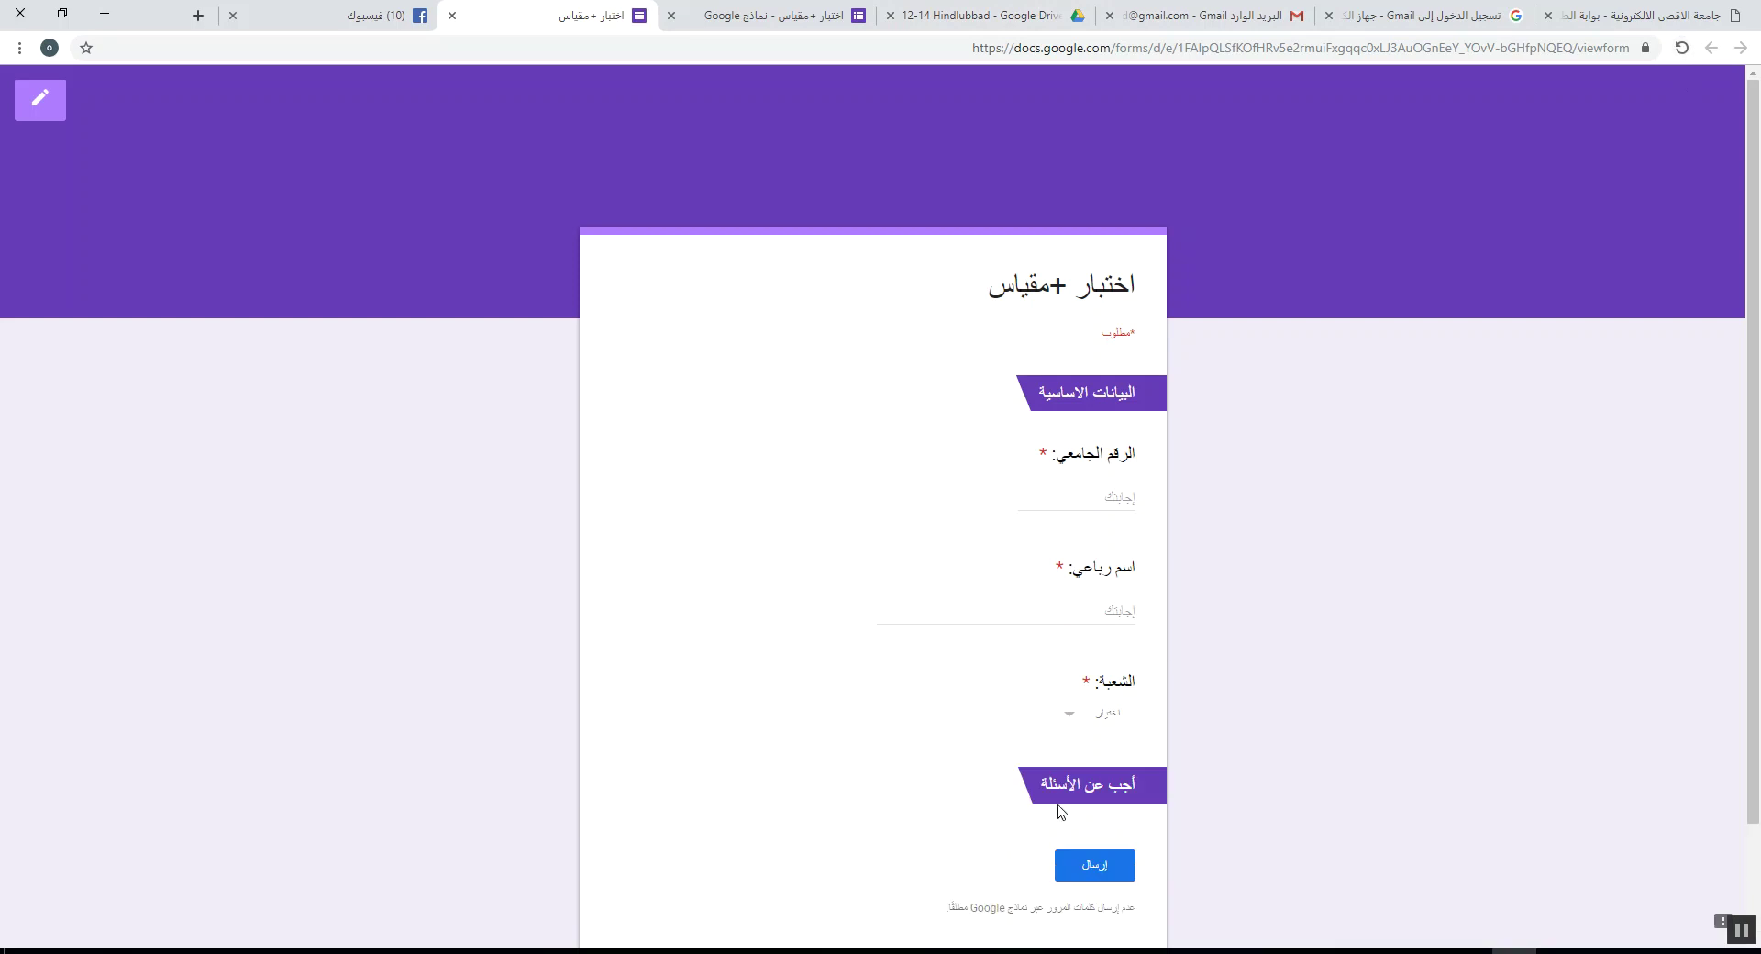
{"action": "left_click", "coordinate": [761, 16]}
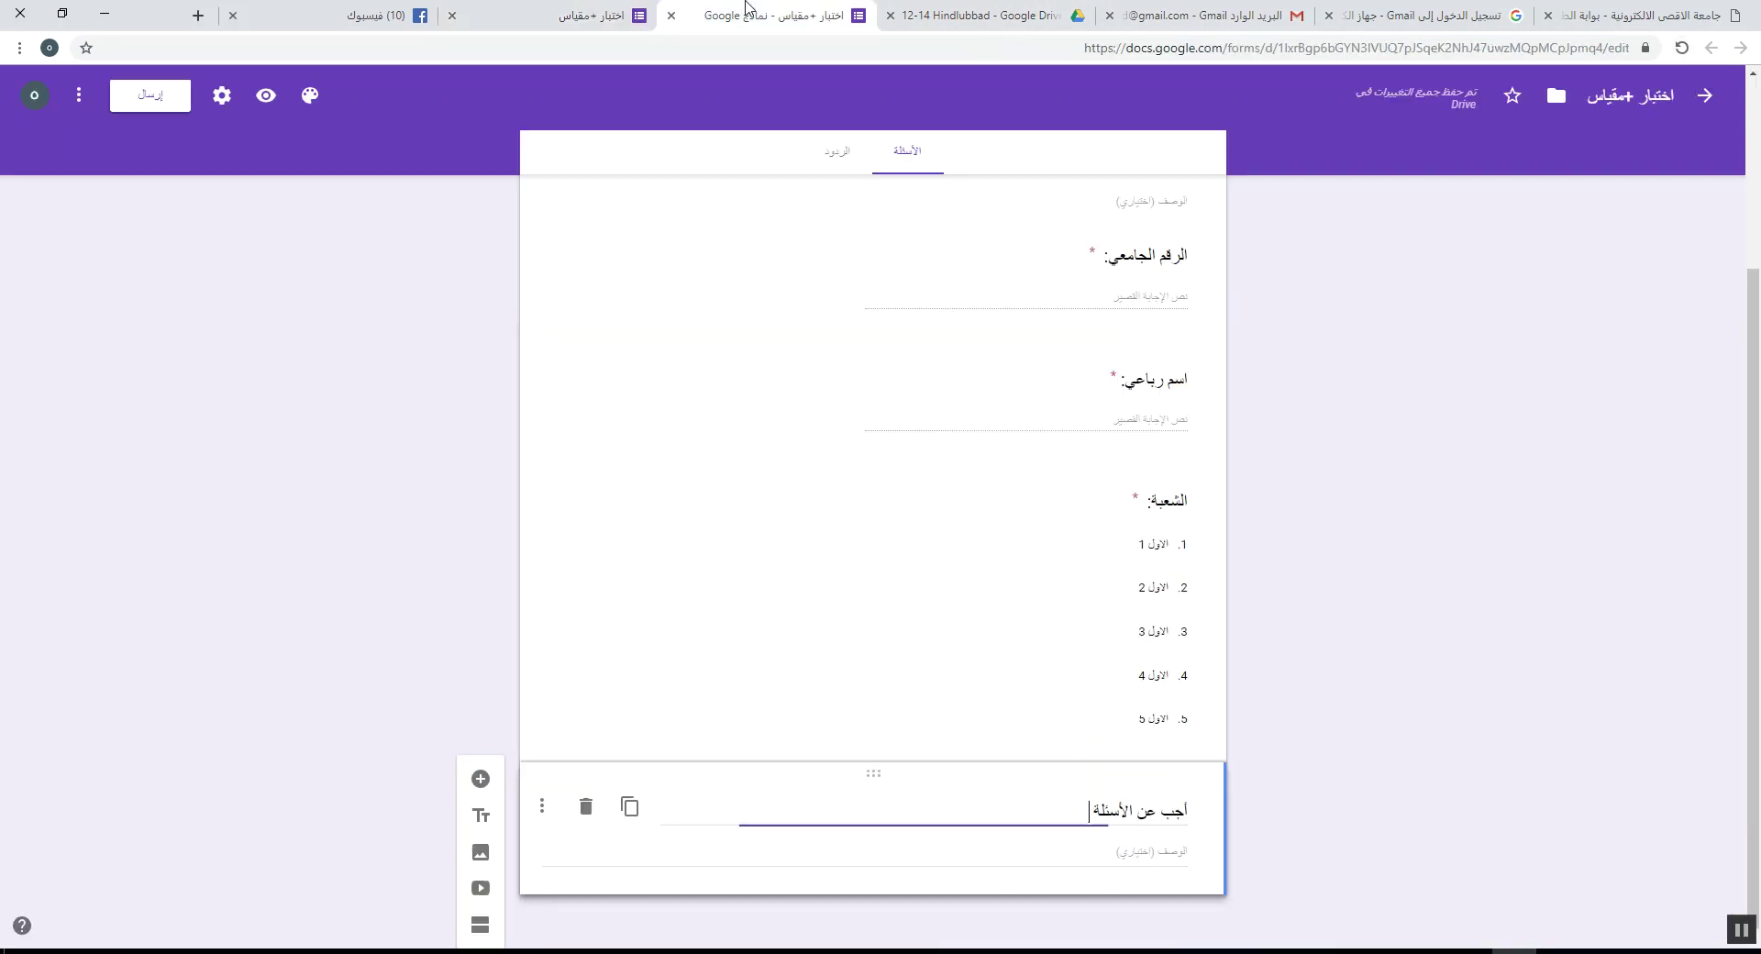
- Add a multiple-choice question below the "أجب عن الأسئلة" title, reading "من الحيوانات أكلة اللحوم ؟"
{"action": "left_click", "coordinate": [480, 784]}
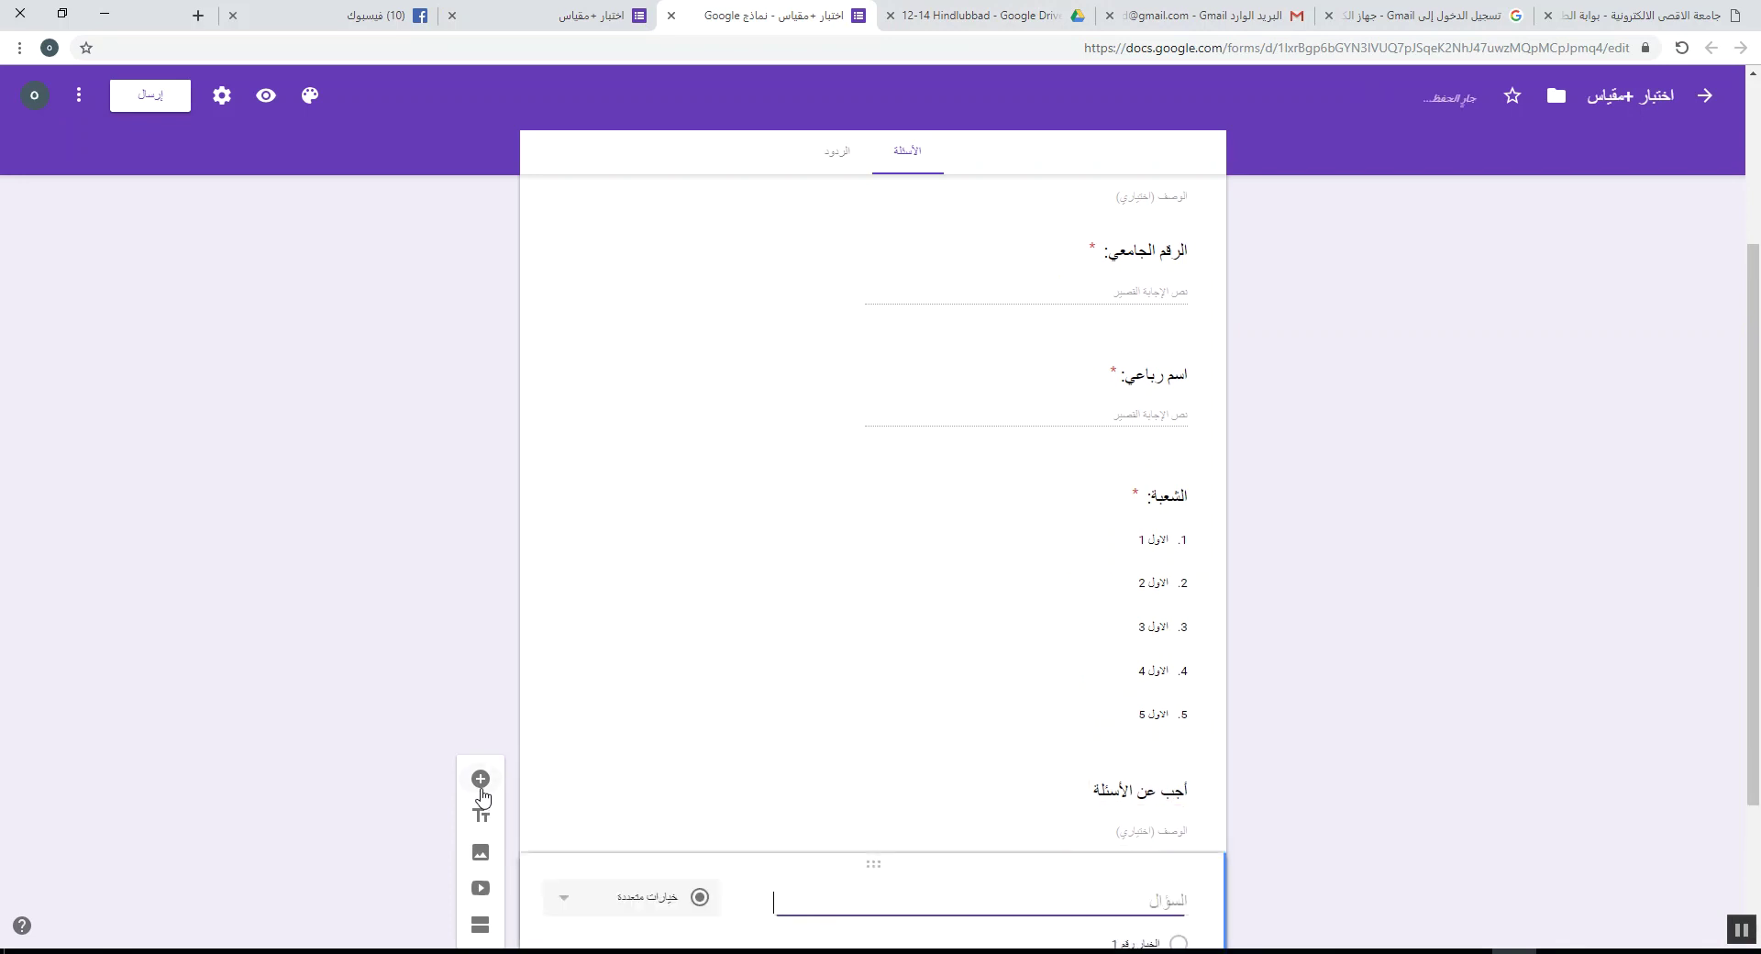
{"action": "type", "text": "من الحيوانات"}
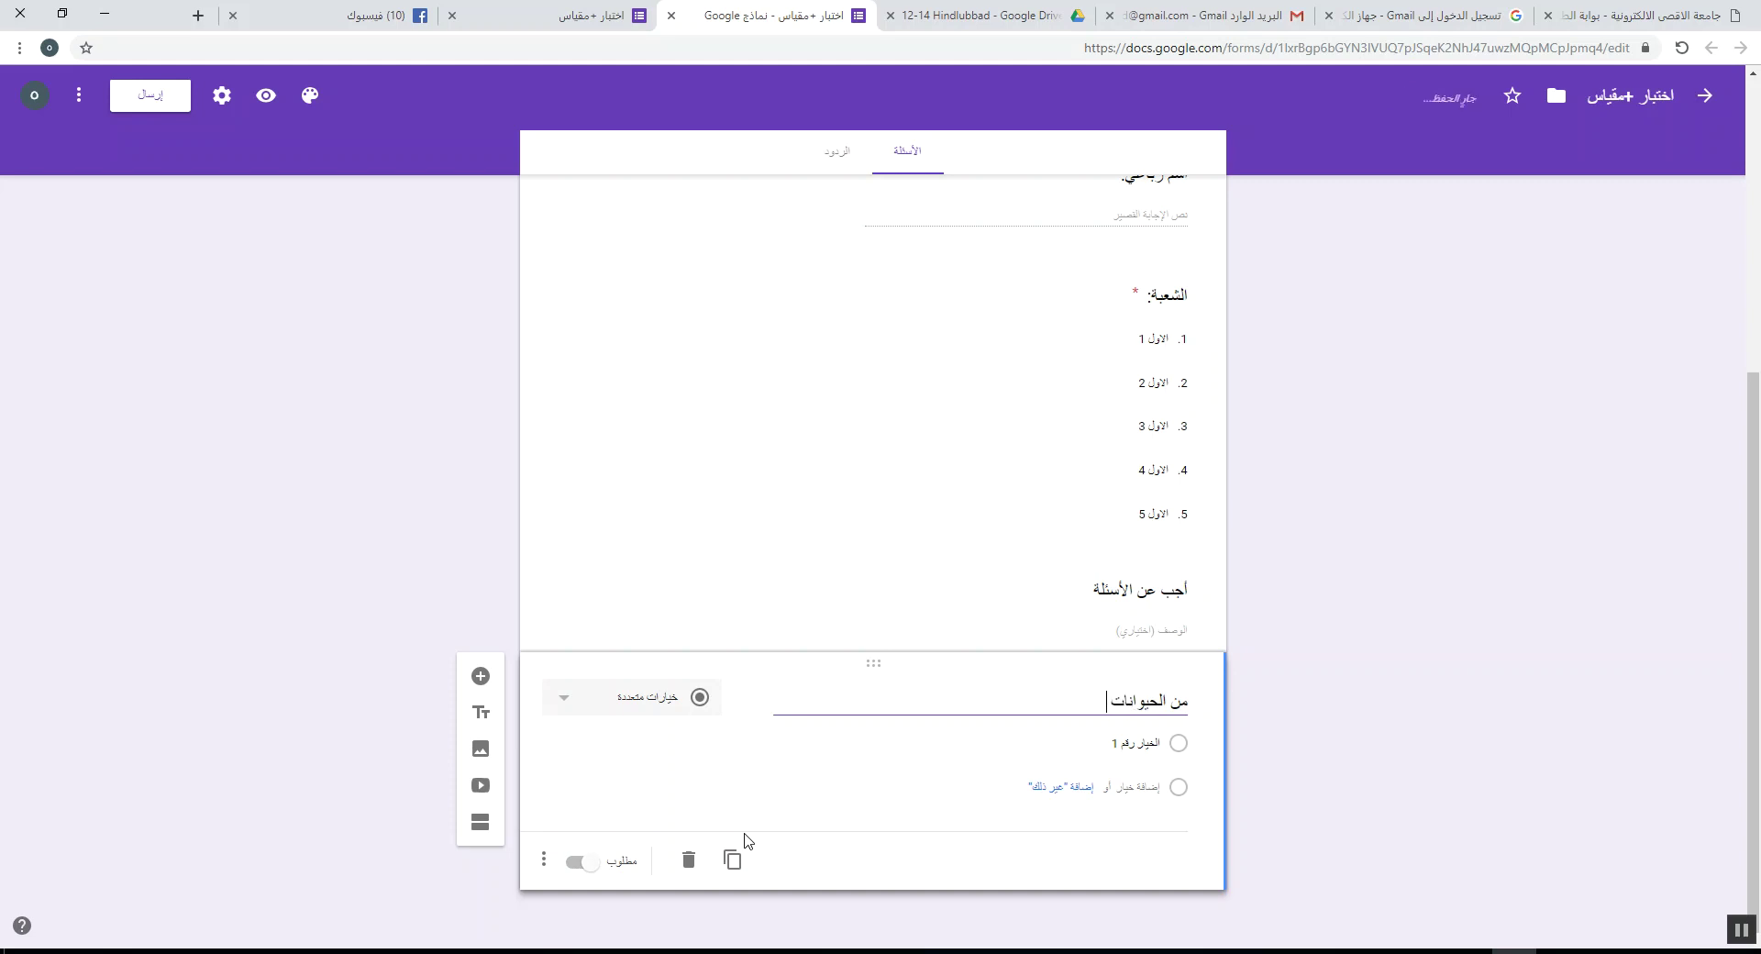
{"action": "type", "text": " أكلة اللحوم ؟"}
- Give the question the options "أسد", "زرافة", "قطة" and "دجاجة", and make it required
{"action": "left_click", "coordinate": [1134, 745]}
{"action": "type", "text": "أسد"}
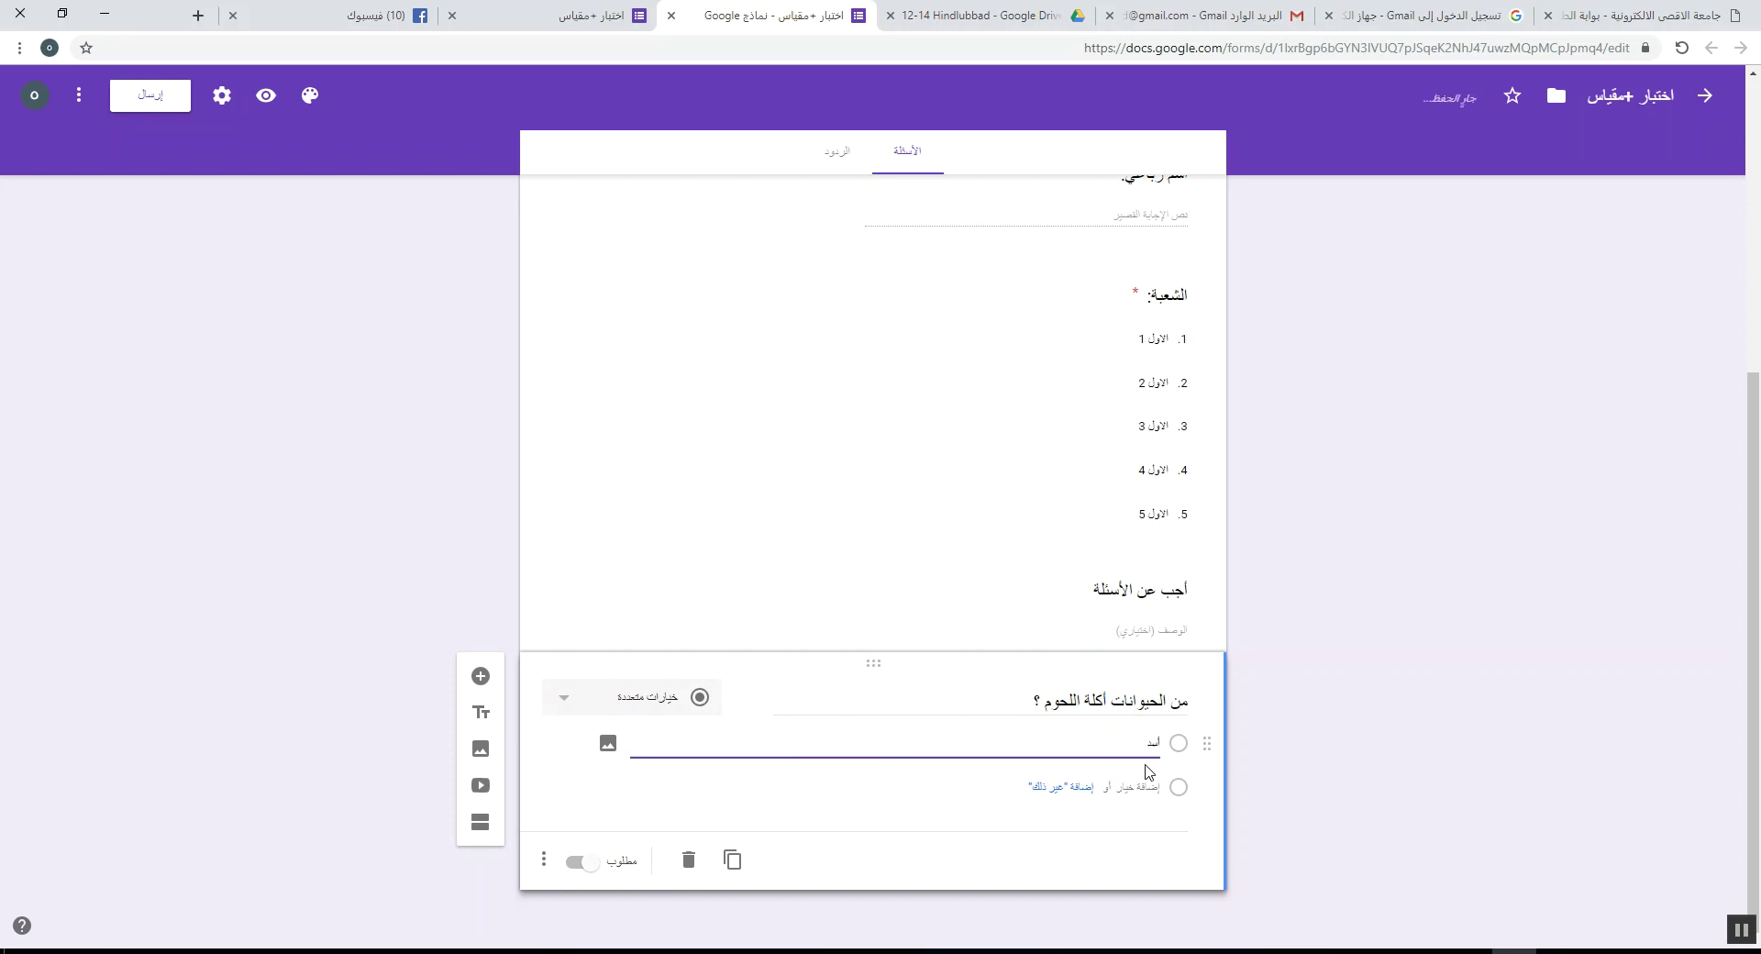
{"action": "left_click", "coordinate": [1152, 786]}
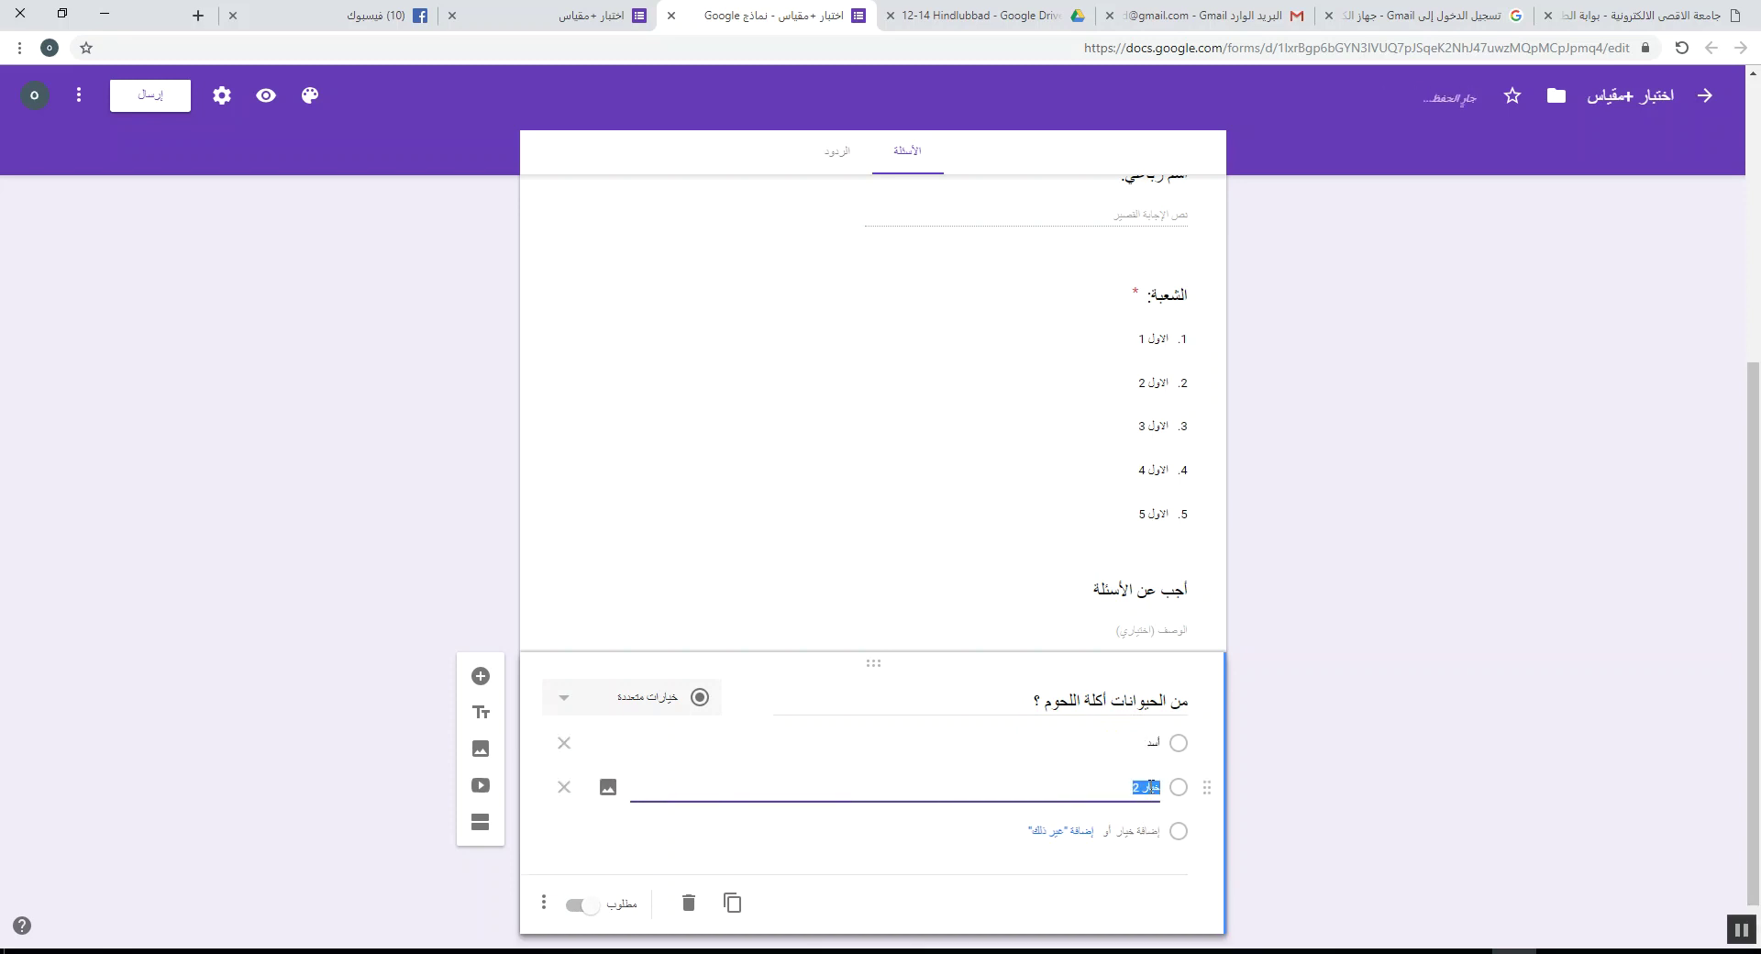
{"action": "type", "text": "ل"}
{"action": "key", "text": "Tab"}
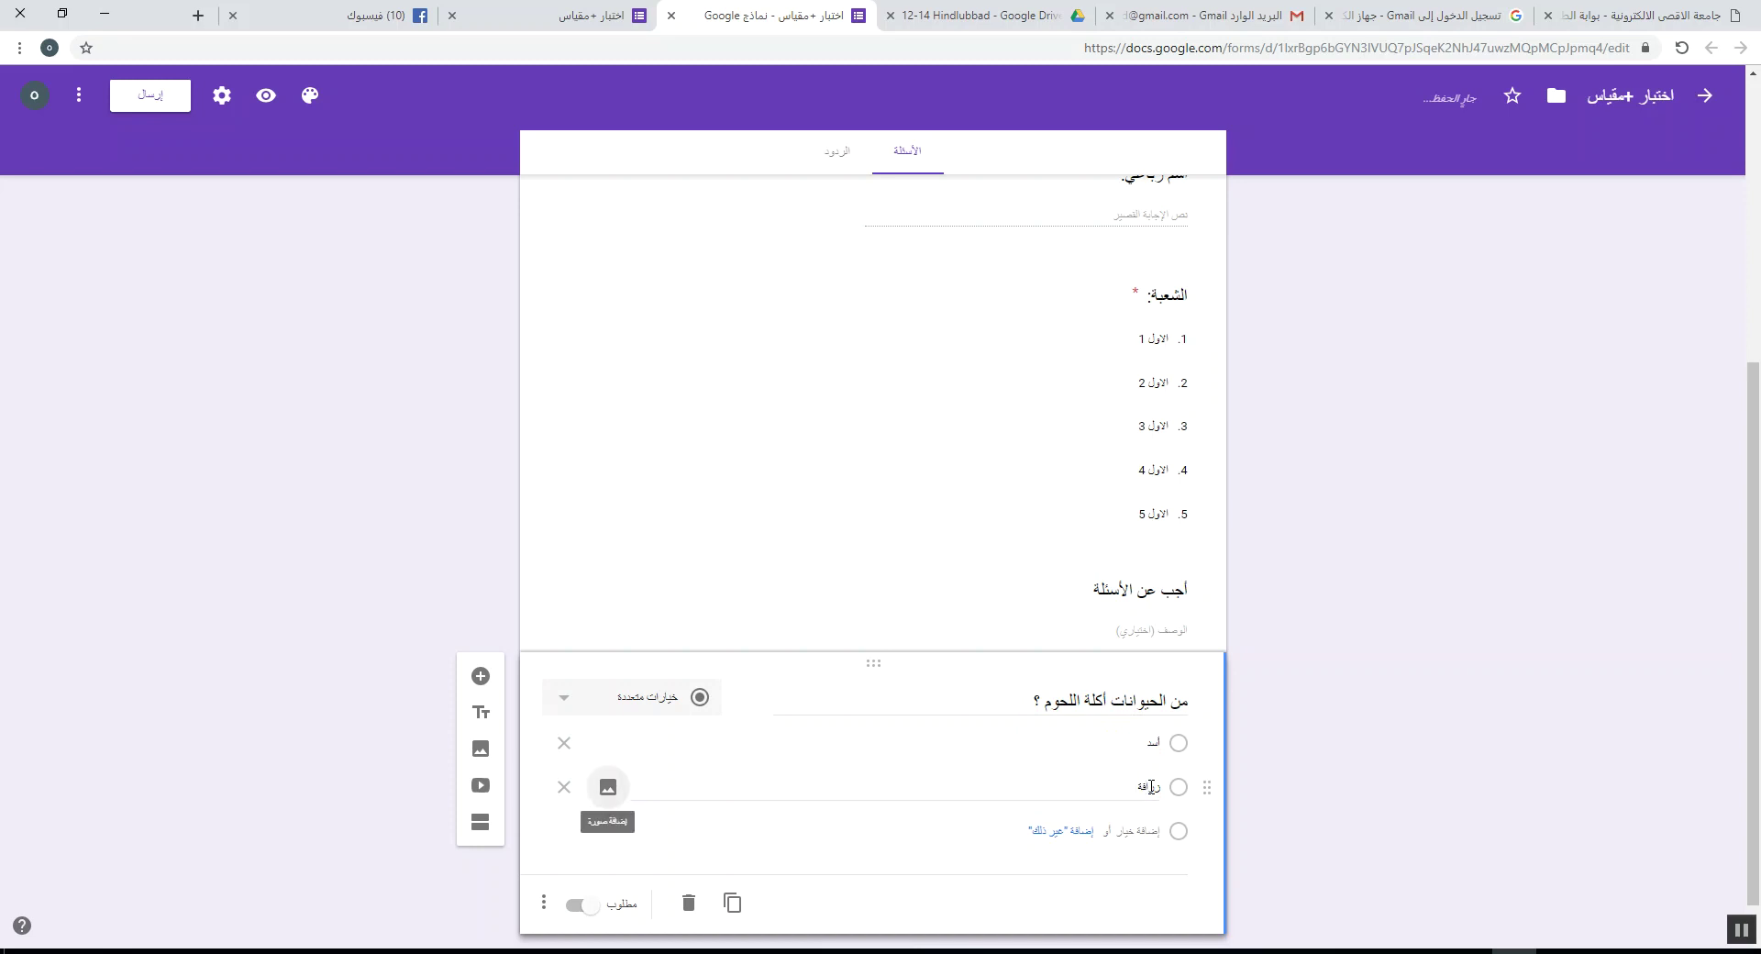
{"action": "left_click", "coordinate": [1146, 833]}
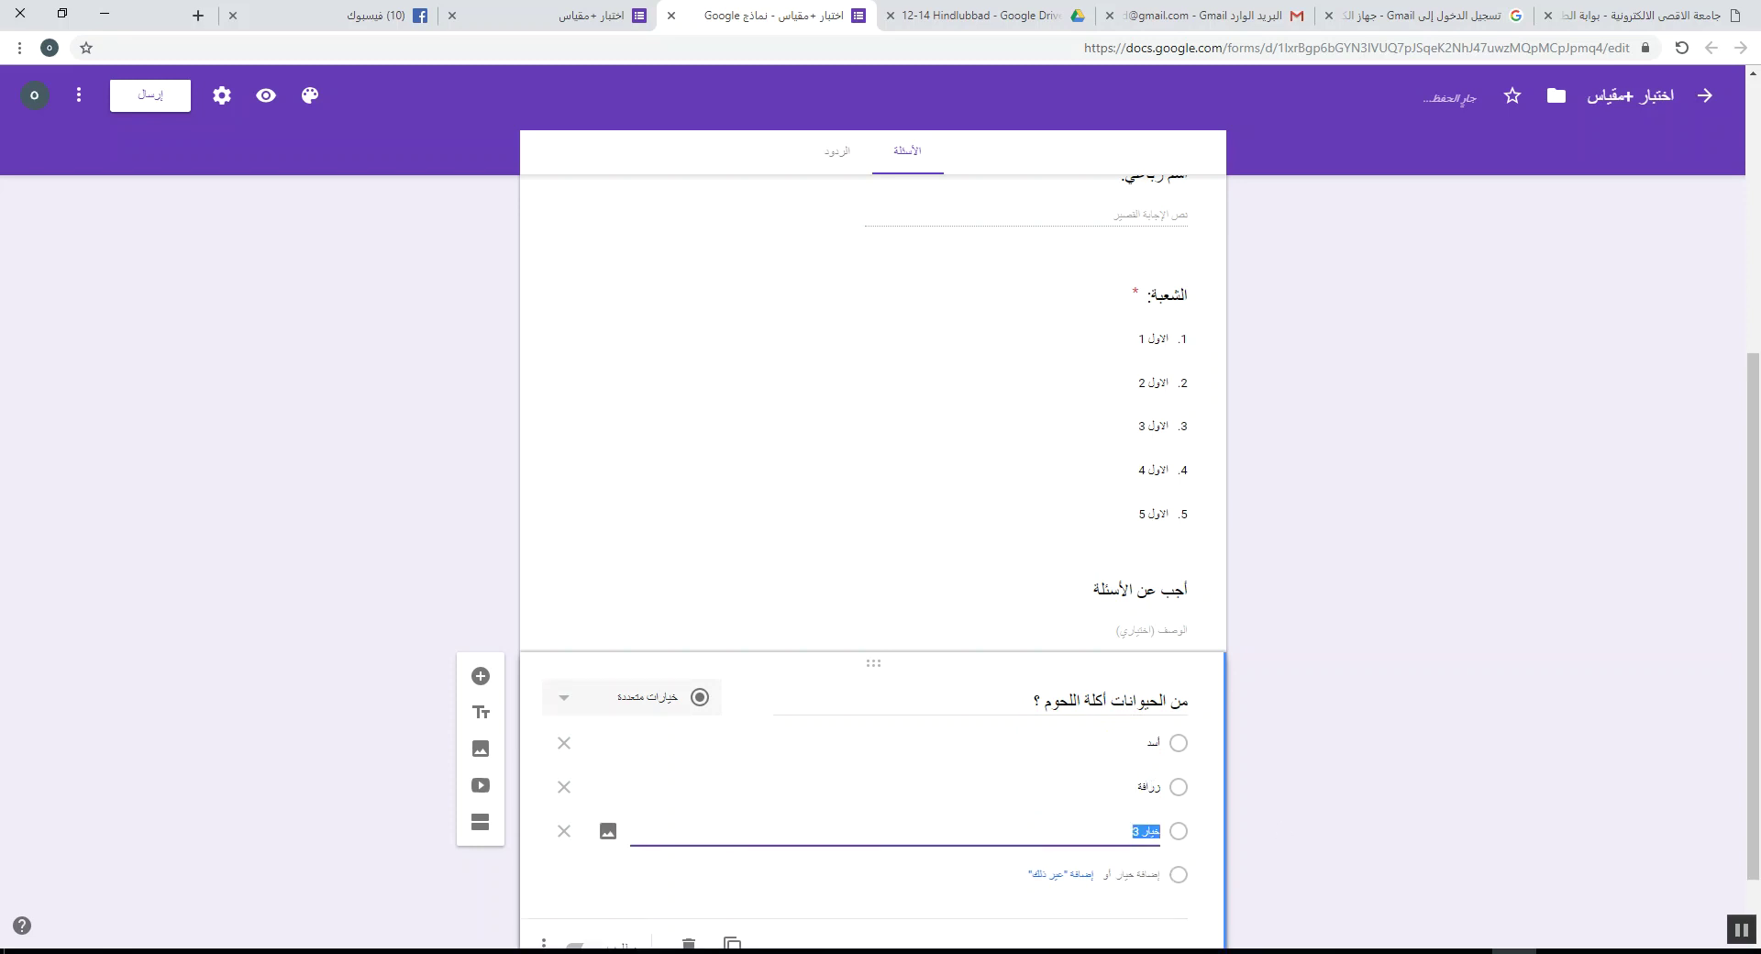
{"action": "left_click", "coordinate": [1151, 877]}
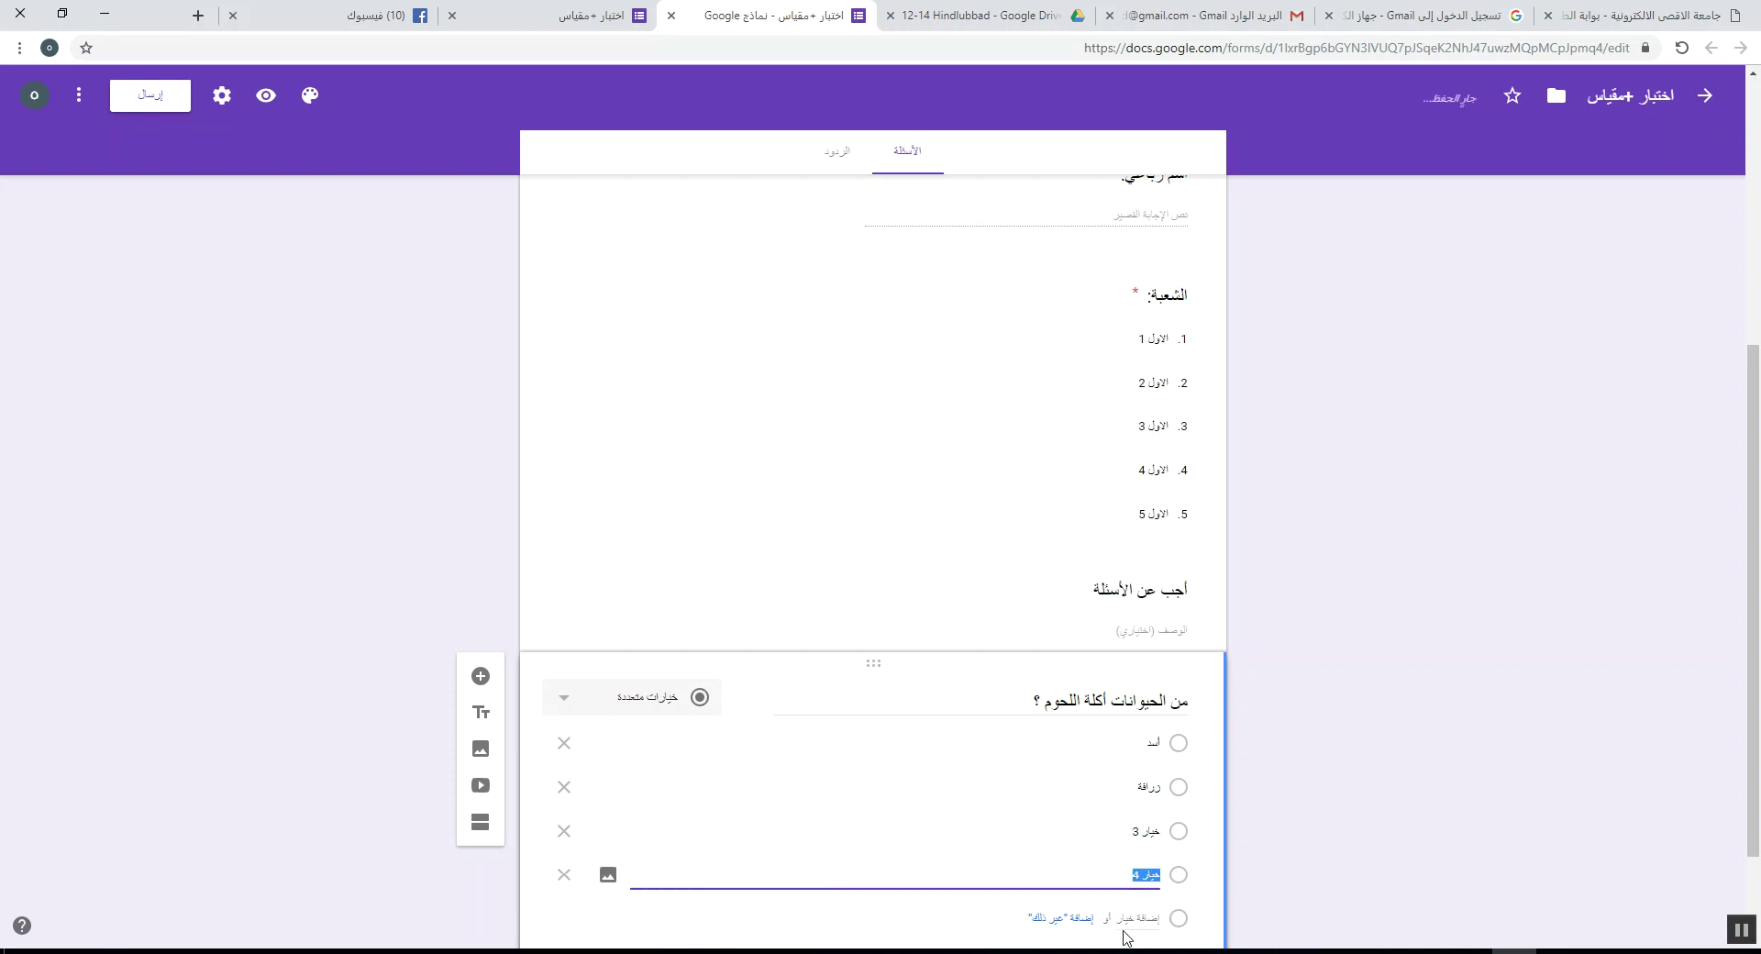
{"action": "left_click", "coordinate": [1126, 842]}
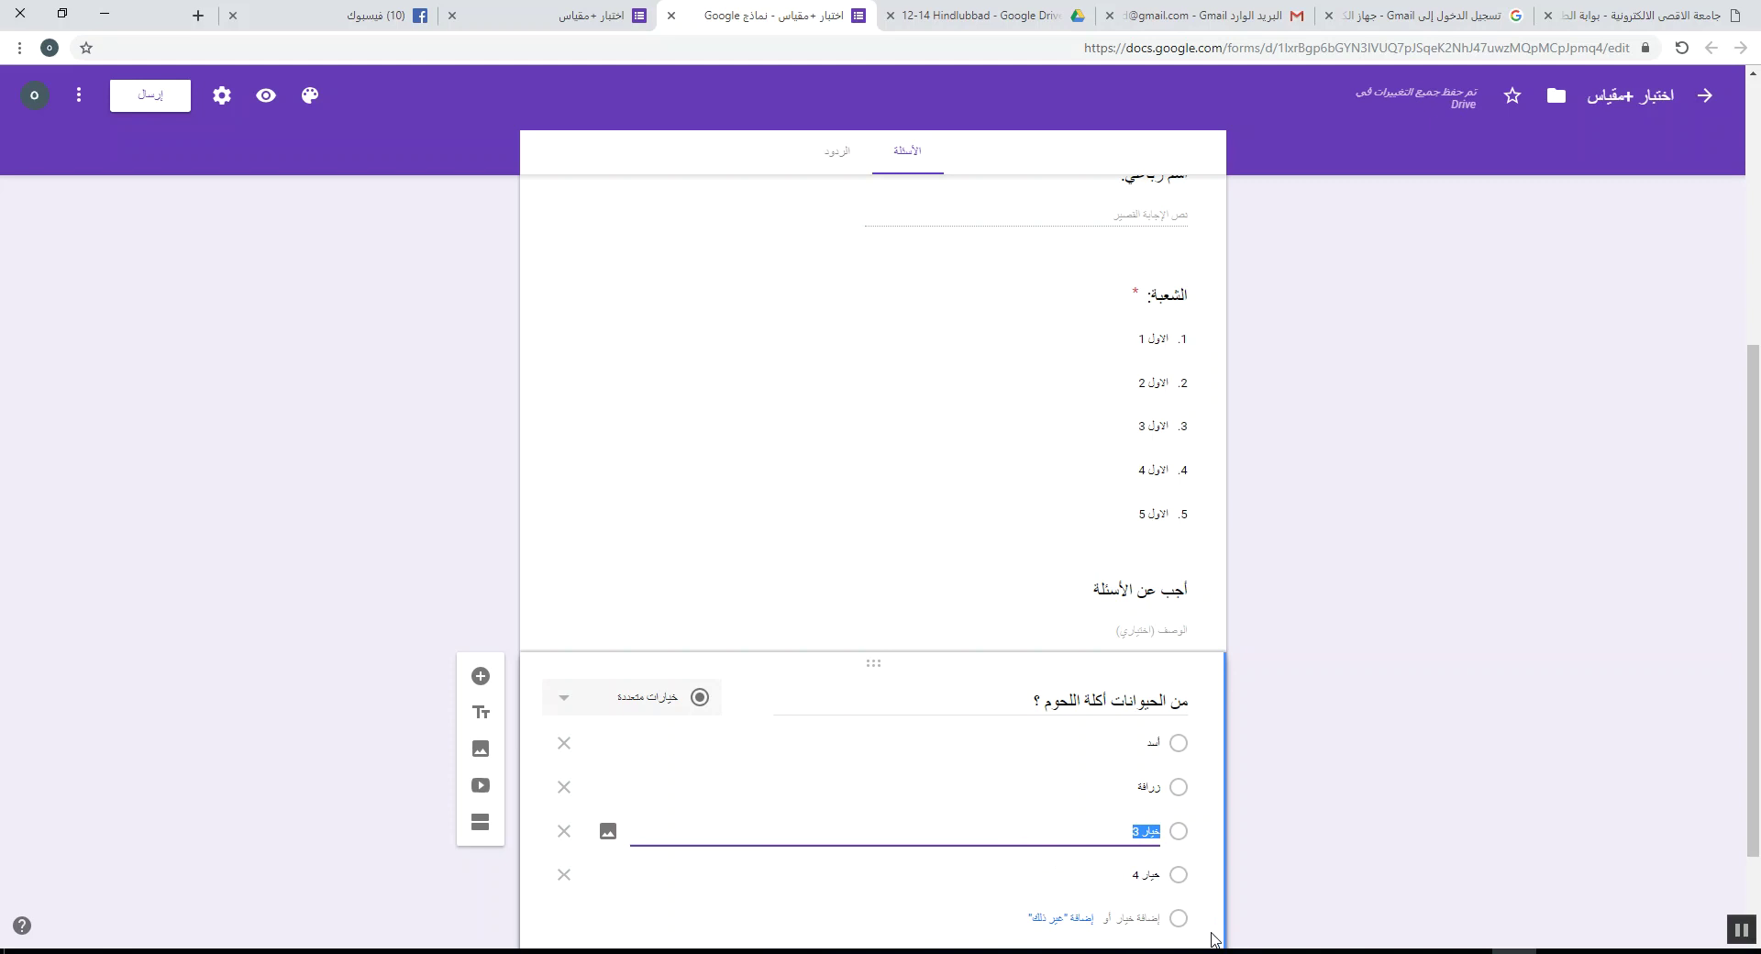
{"action": "type", "text": "فه"}
{"action": "left_click", "coordinate": [1134, 876]}
{"action": "type", "text": "اجاج"}
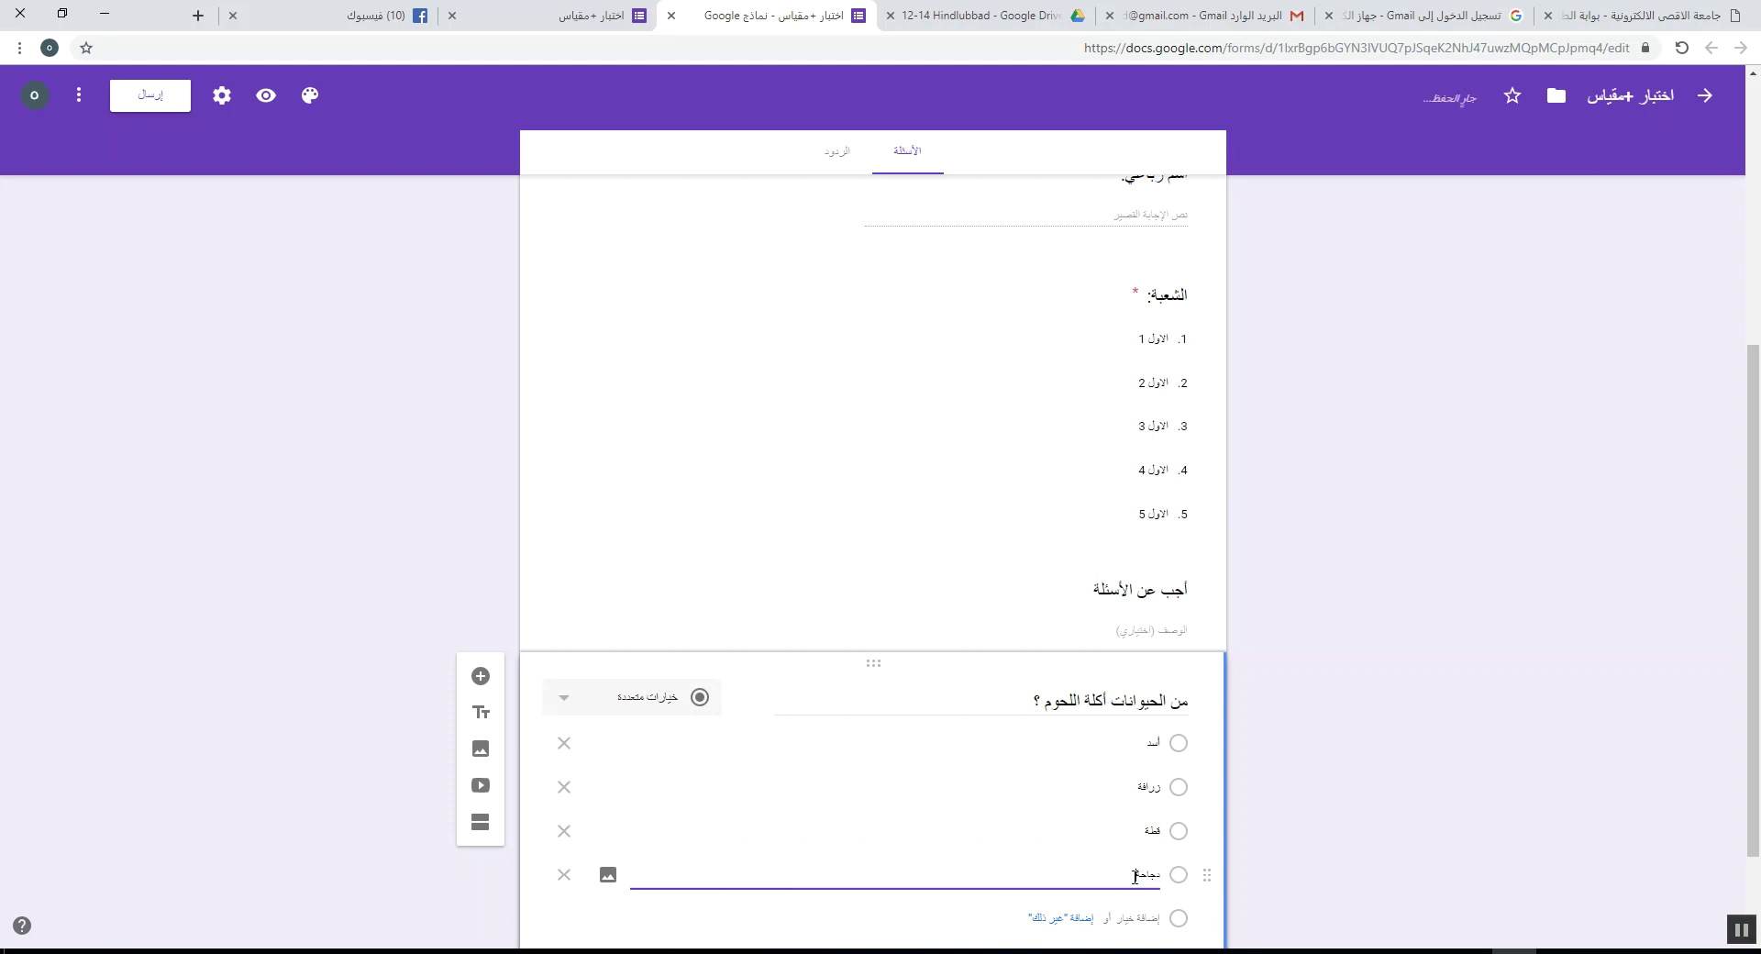
{"action": "type", "text": "ة"}
{"action": "scroll", "coordinate": [877, 659], "scroll_direction": "down", "scroll_amount": 2}
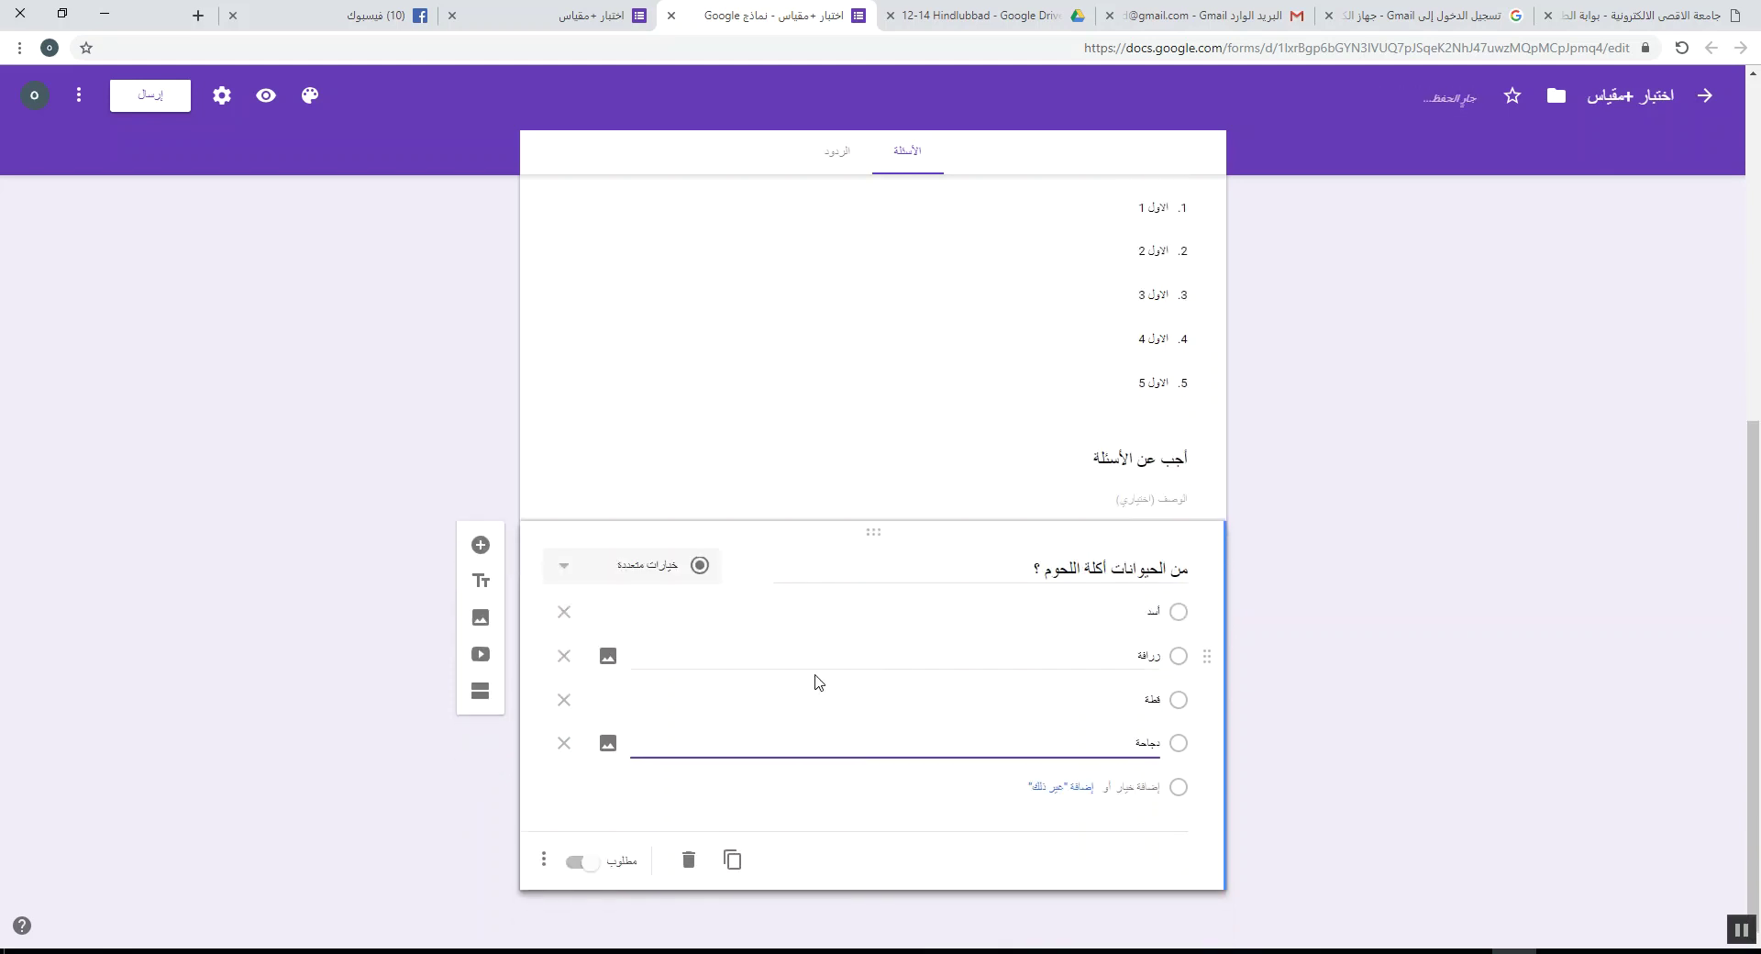
{"action": "left_click", "coordinate": [578, 864]}
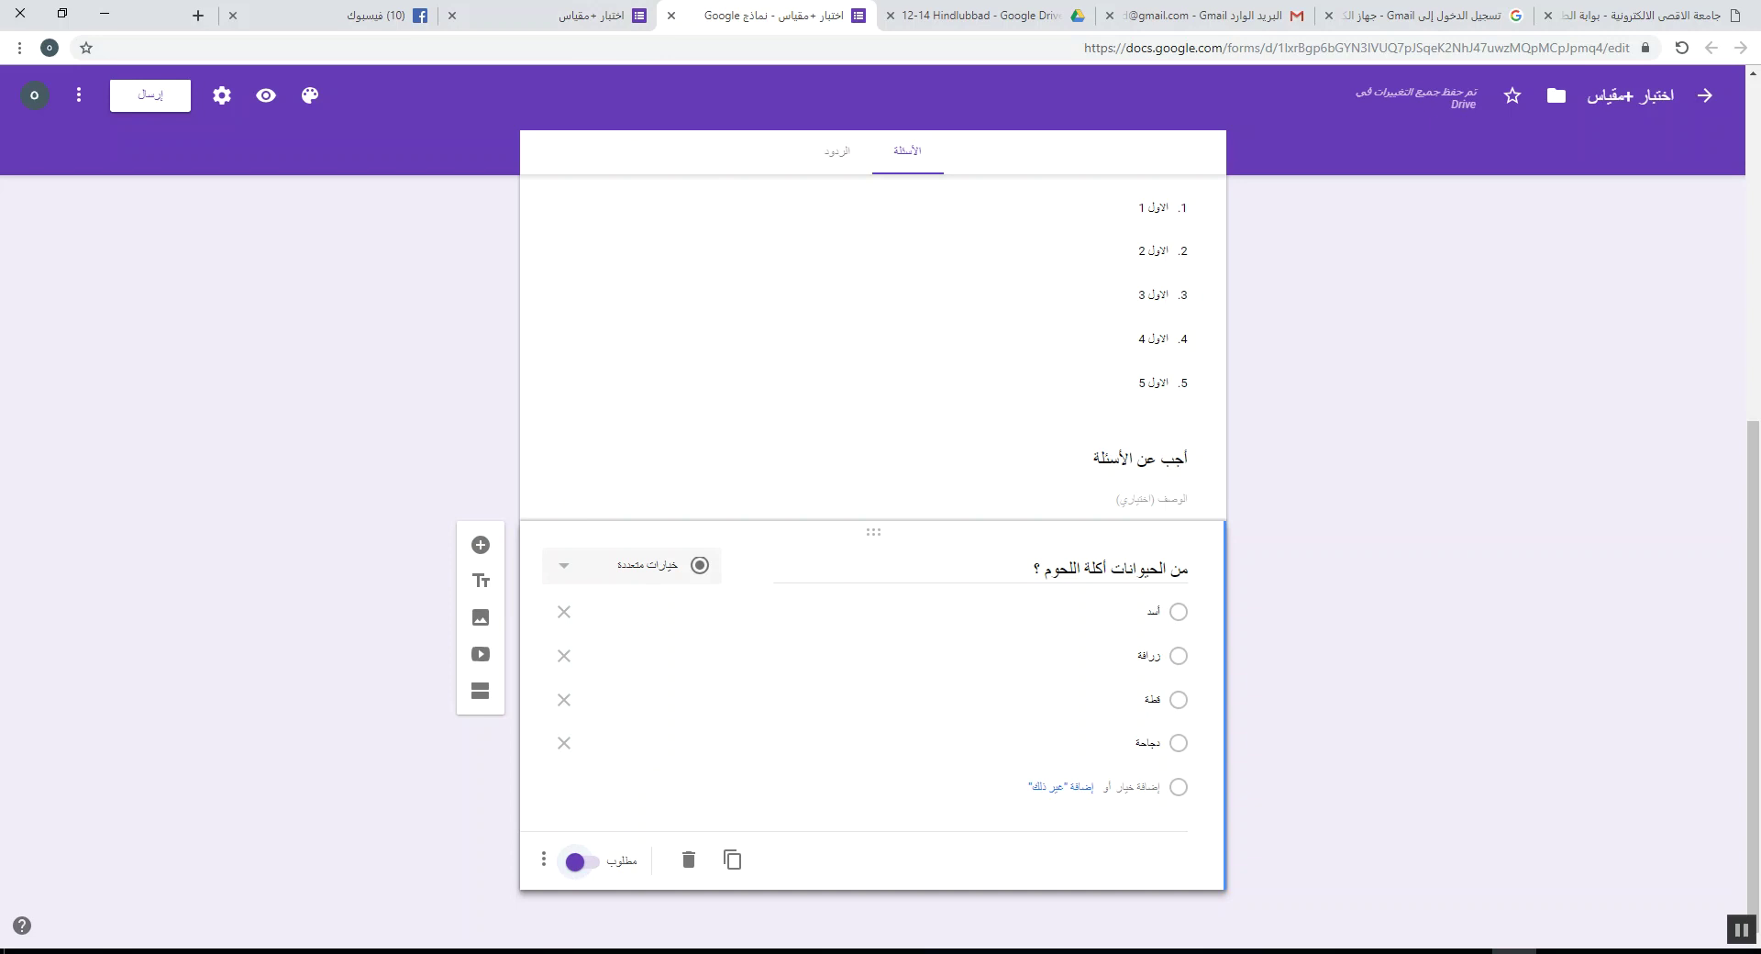
- Duplicate the "من الحيوانات أكلة اللحوم ؟" question and reword the copy as "من الحيوانات المنزلية ؟"
{"action": "left_click", "coordinate": [732, 860]}
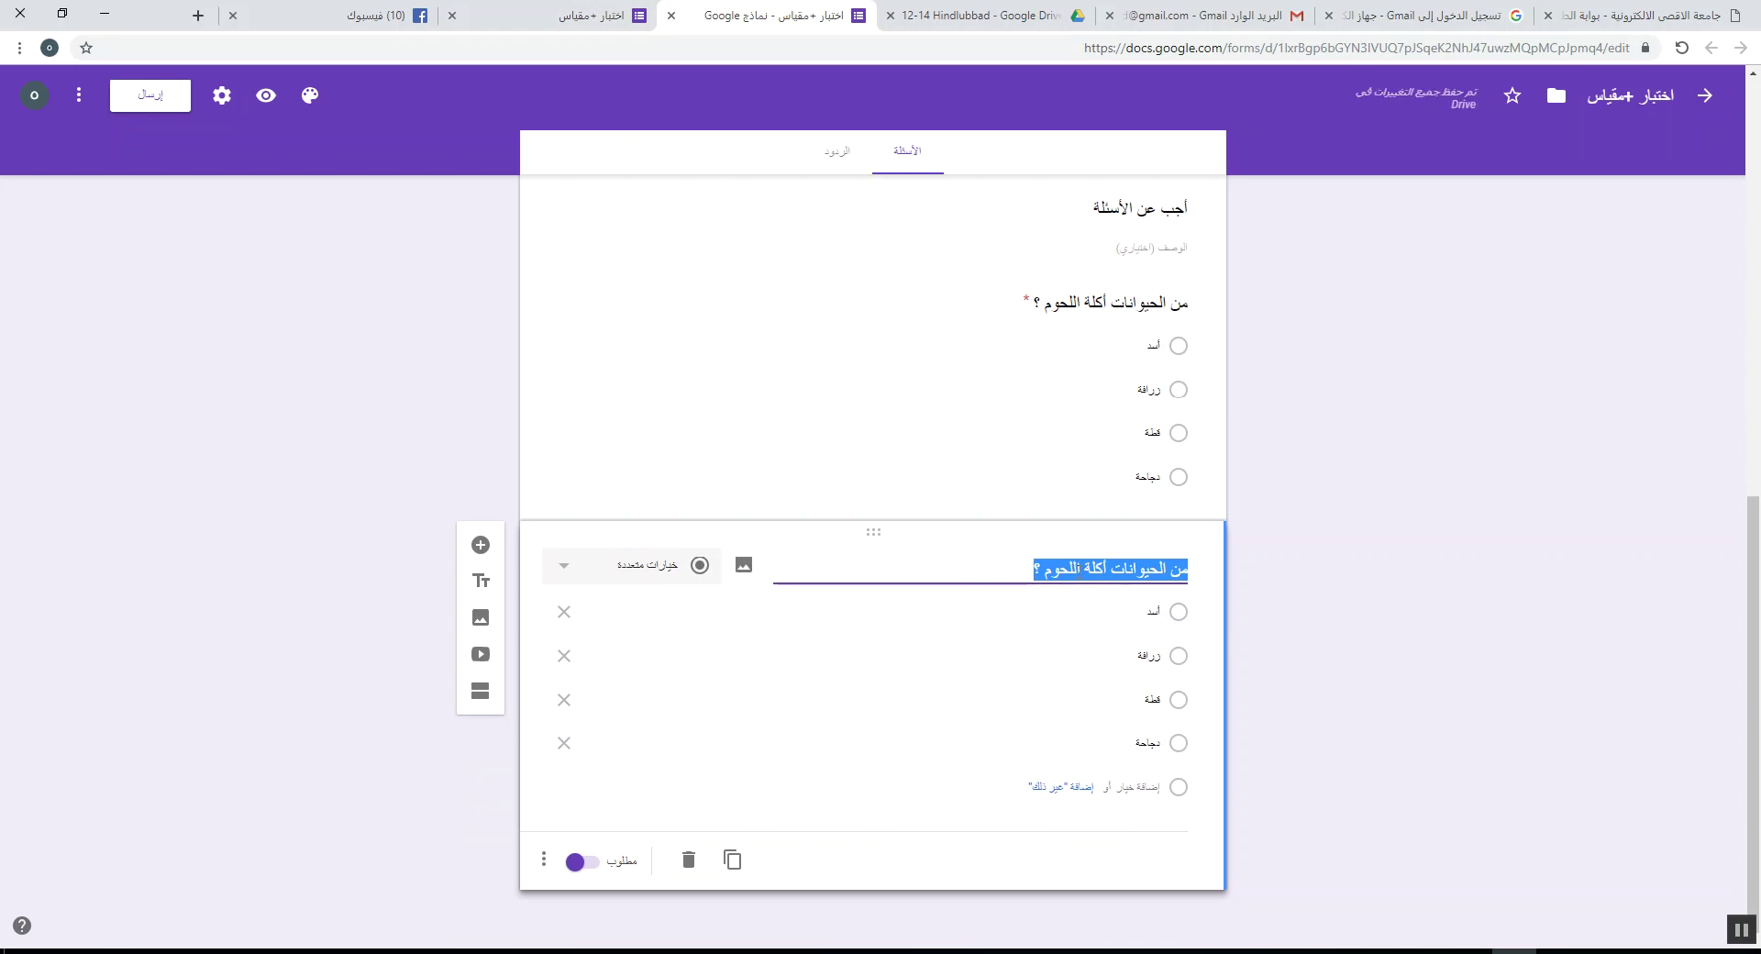
{"action": "double_click", "coordinate": [1093, 566]}
{"action": "key", "text": "Delete"}
{"action": "key", "text": "Delete"}
{"action": "key", "text": "Delete"}
{"action": "key", "text": "Delete"}
{"action": "key", "text": "Delete"}
{"action": "key", "text": "Delete"}
{"action": "key", "text": "Delete"}
{"action": "key", "text": "Delete"}
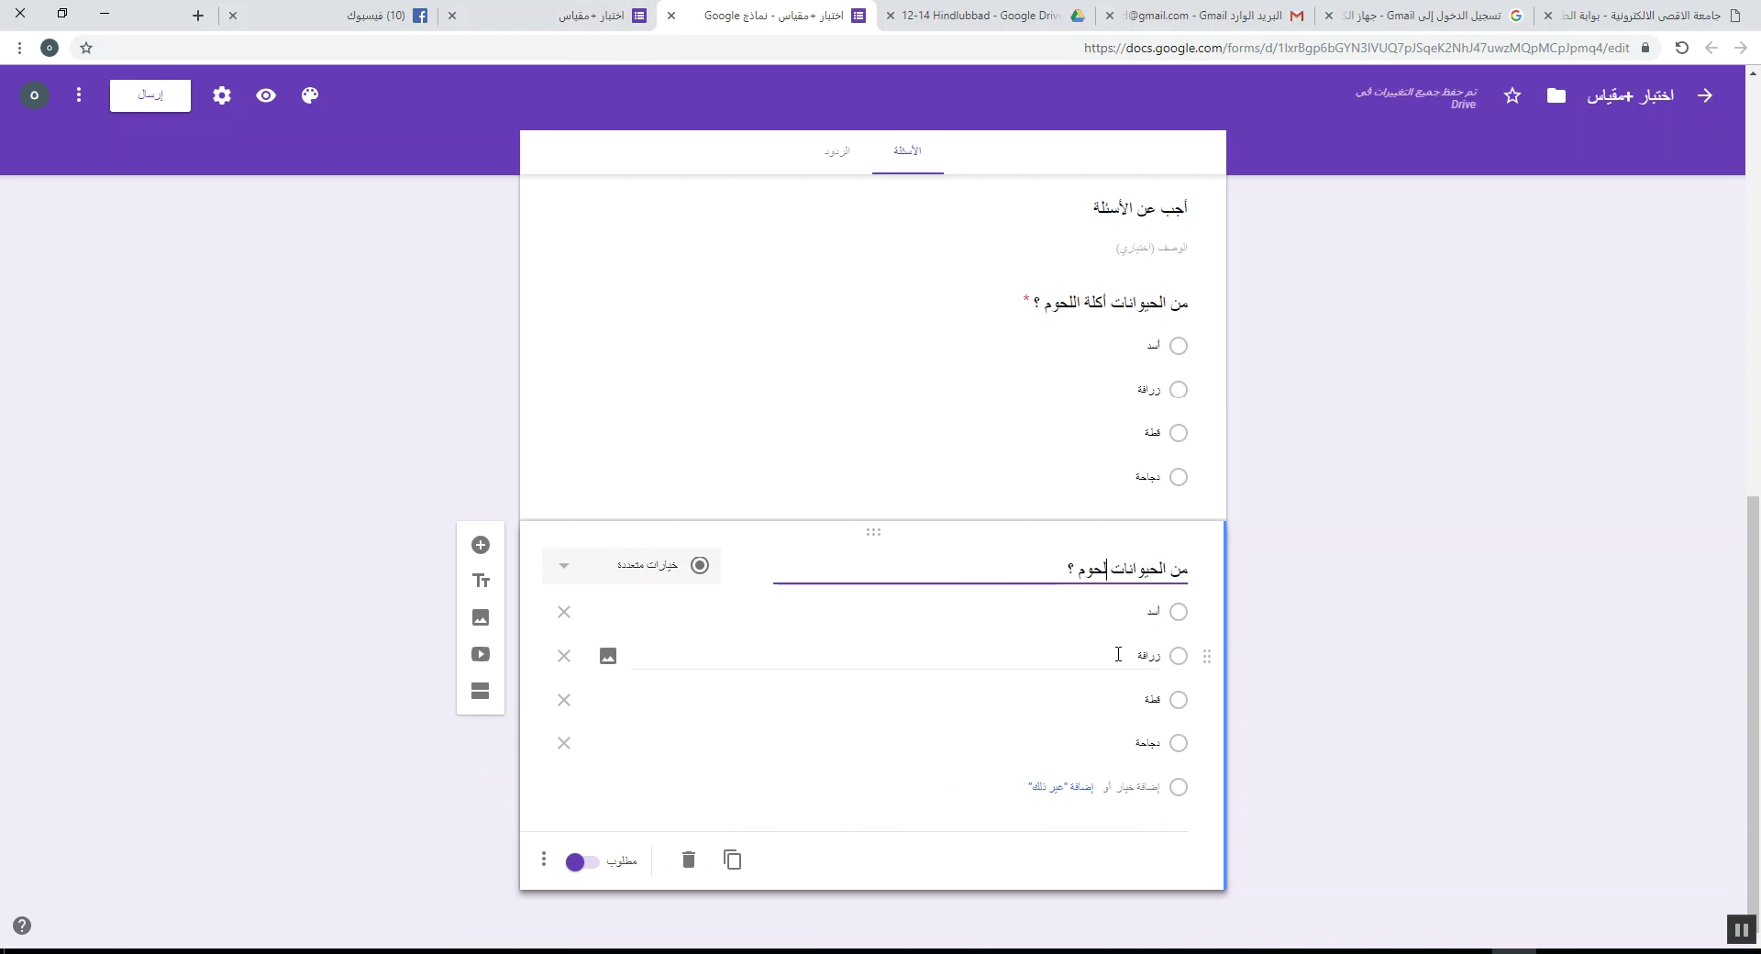
{"action": "type", "text": "ال"}
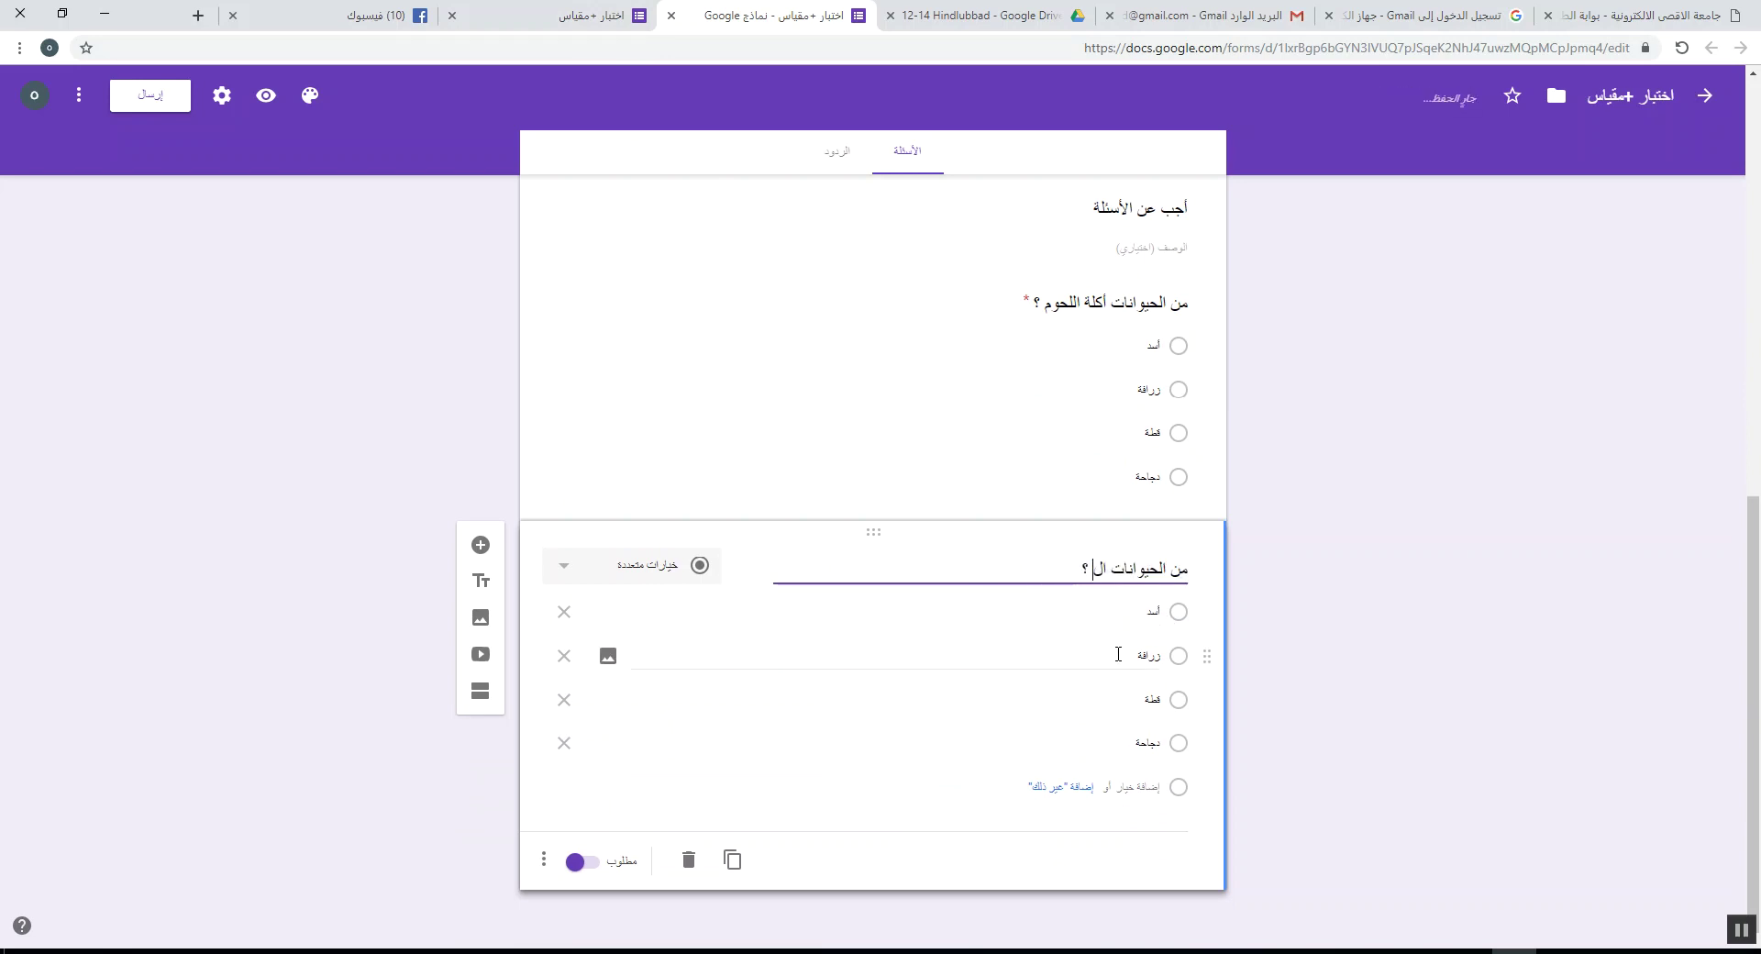
{"action": "type", "text": "منزلي"}
{"action": "key", "text": "BackSpace"}
{"action": "key", "text": "BackSpace"}
{"action": "key", "text": "BackSpace"}
{"action": "key", "text": "BackSpace"}
{"action": "type", "text": "نزلية"}
- Replace the fourth option of the "من الحيوانات المنزلية ؟" question with "بقرة"
{"action": "double_click", "coordinate": [1153, 702]}
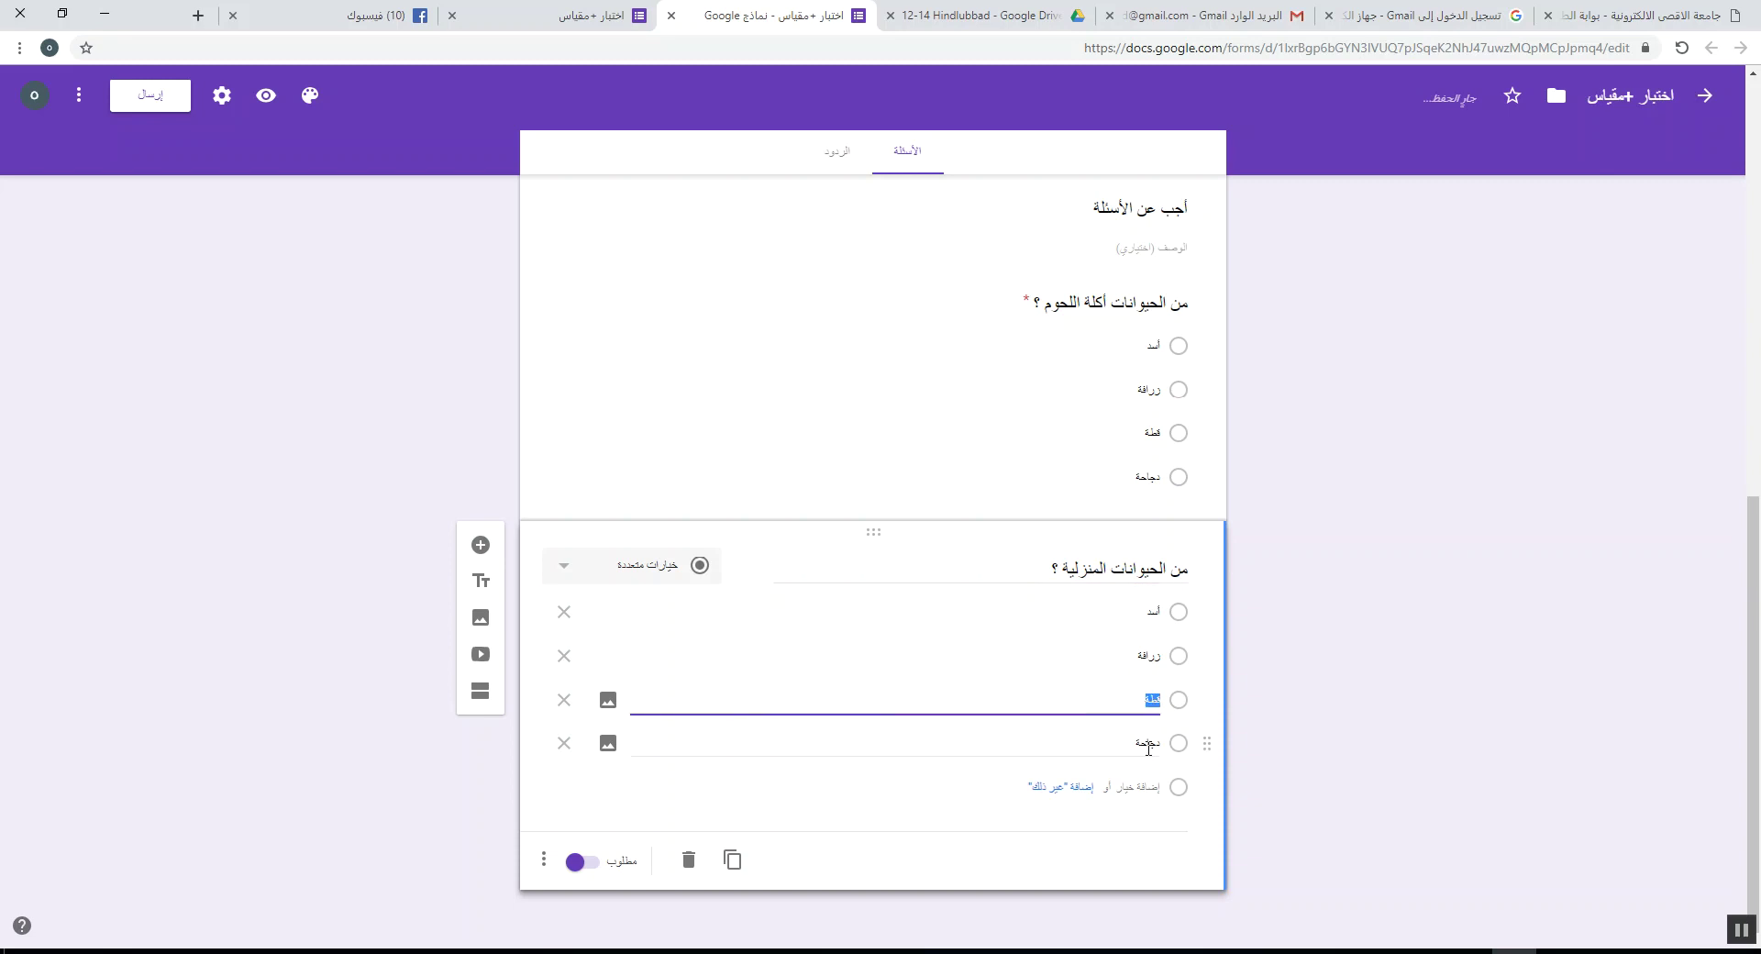
{"action": "double_click", "coordinate": [1141, 748]}
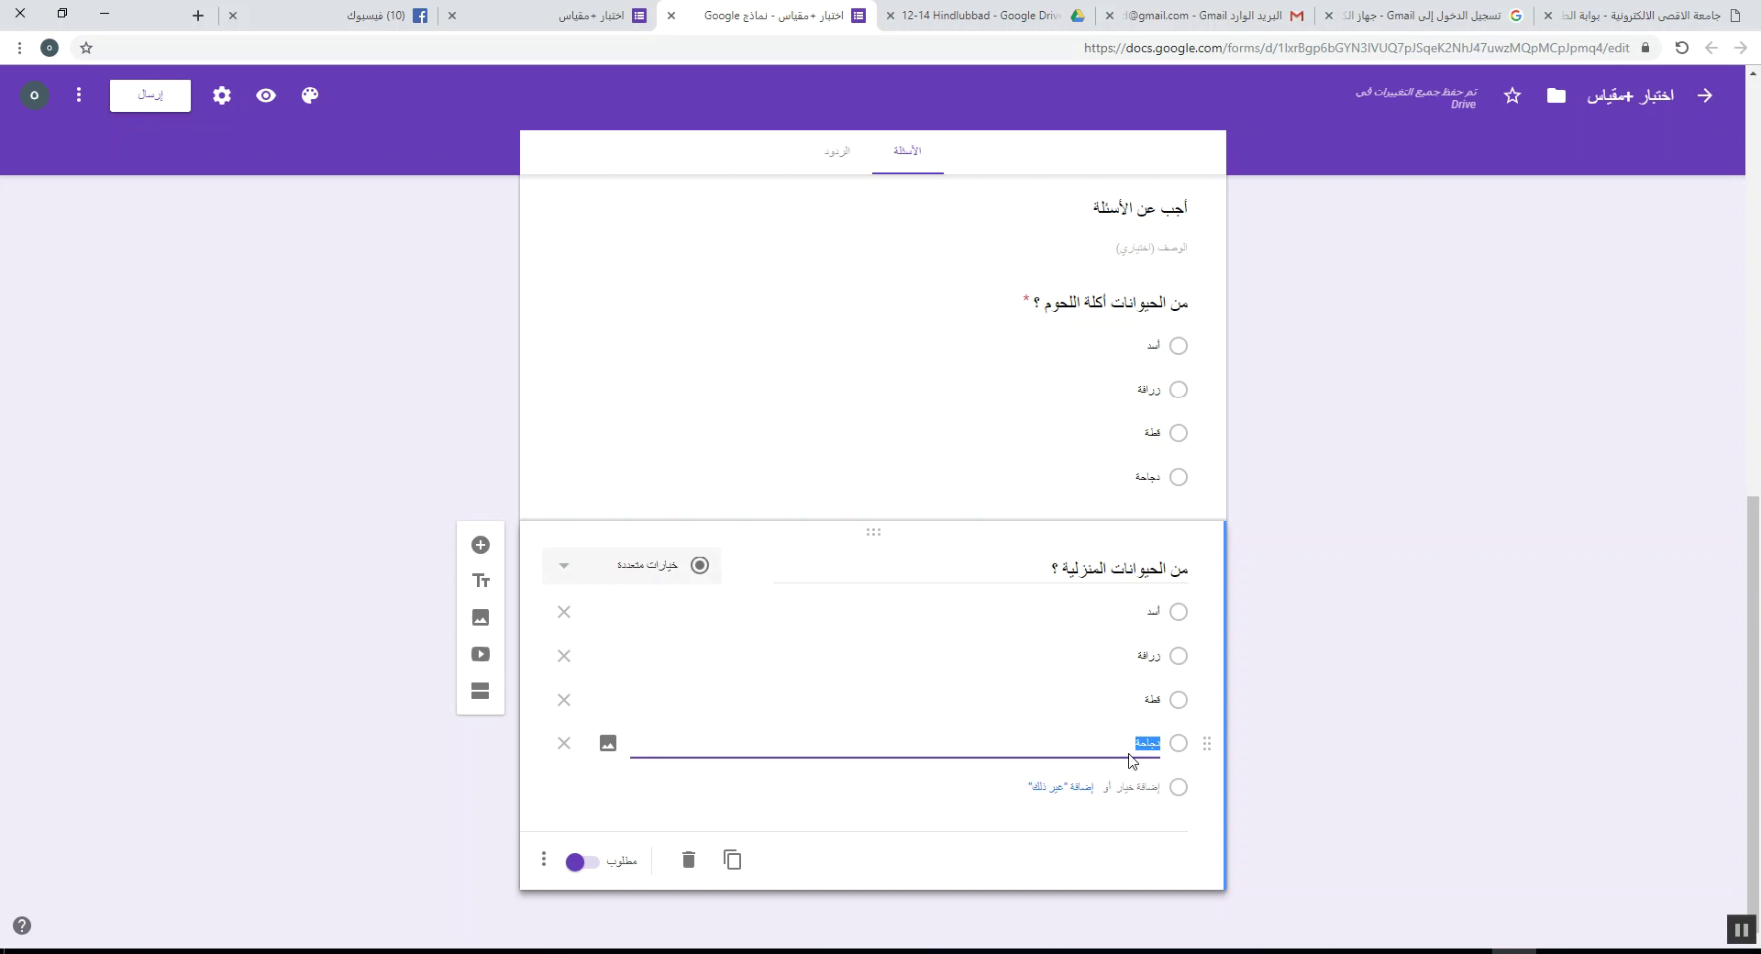
{"action": "type", "text": "بقرة"}
- Duplicate the "من الحيوانات أكلة اللحوم ؟" question again and reword the copy as "من الحيوانات أكلة الأعشاب؟"
{"action": "left_click", "coordinate": [917, 389]}
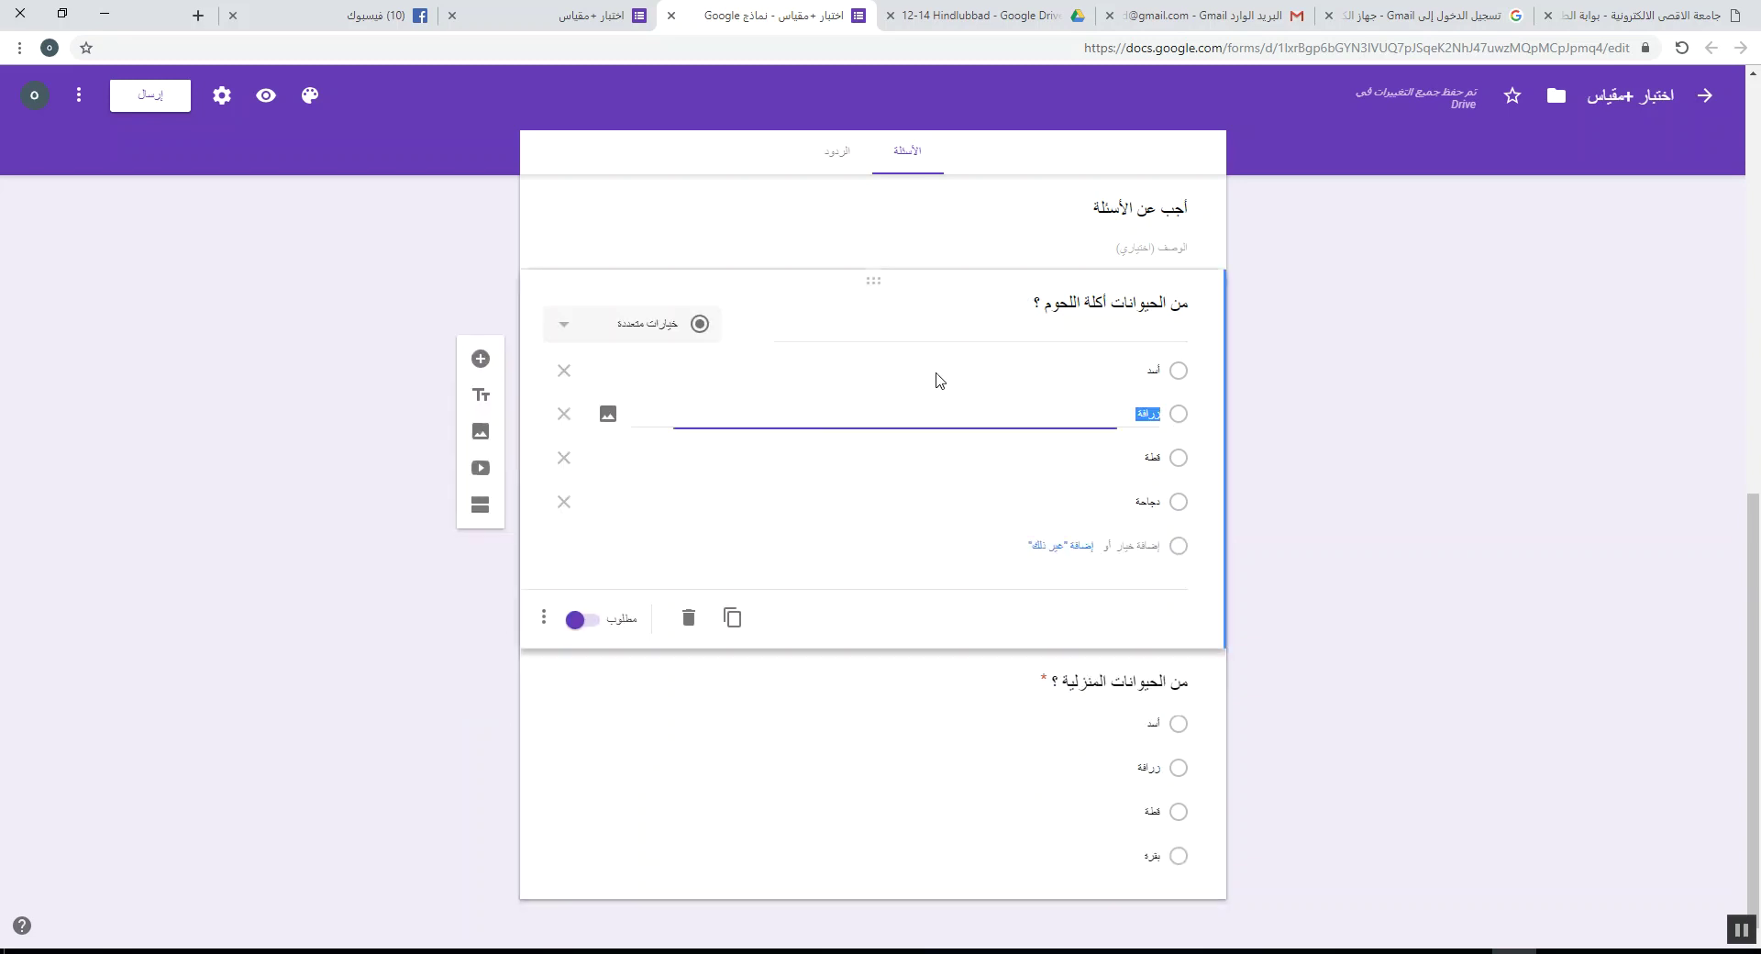
{"action": "left_click", "coordinate": [747, 618]}
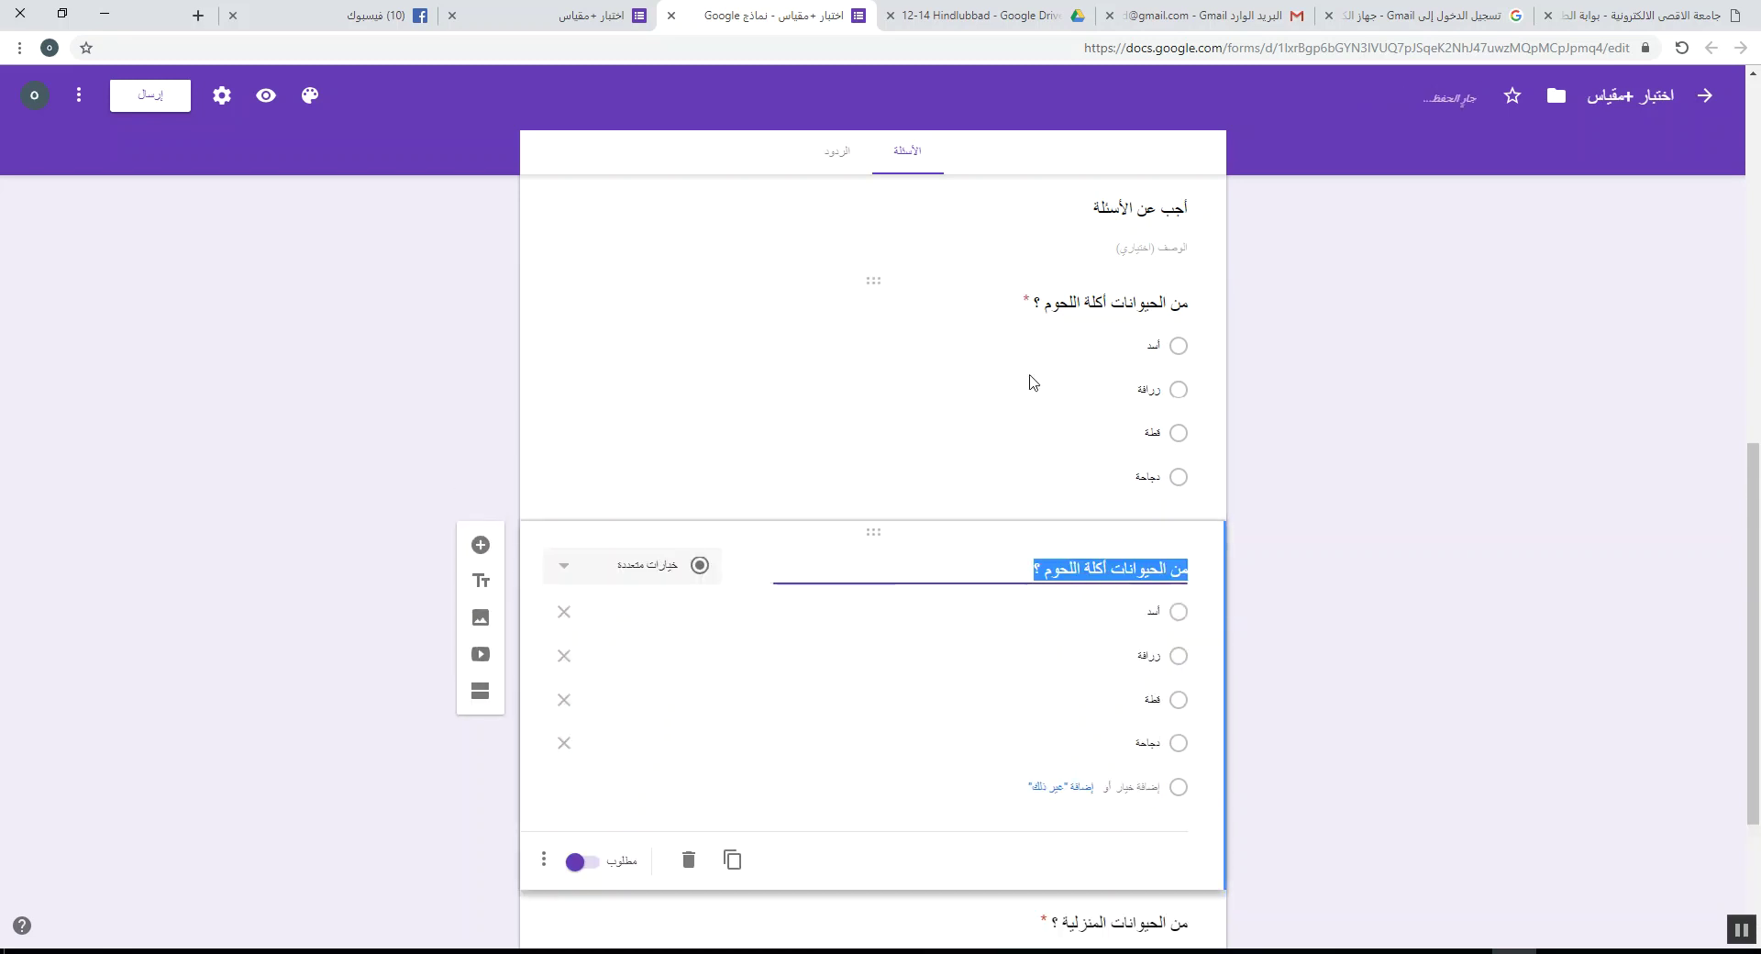
{"action": "double_click", "coordinate": [1063, 572]}
{"action": "key", "text": "BackSpace"}
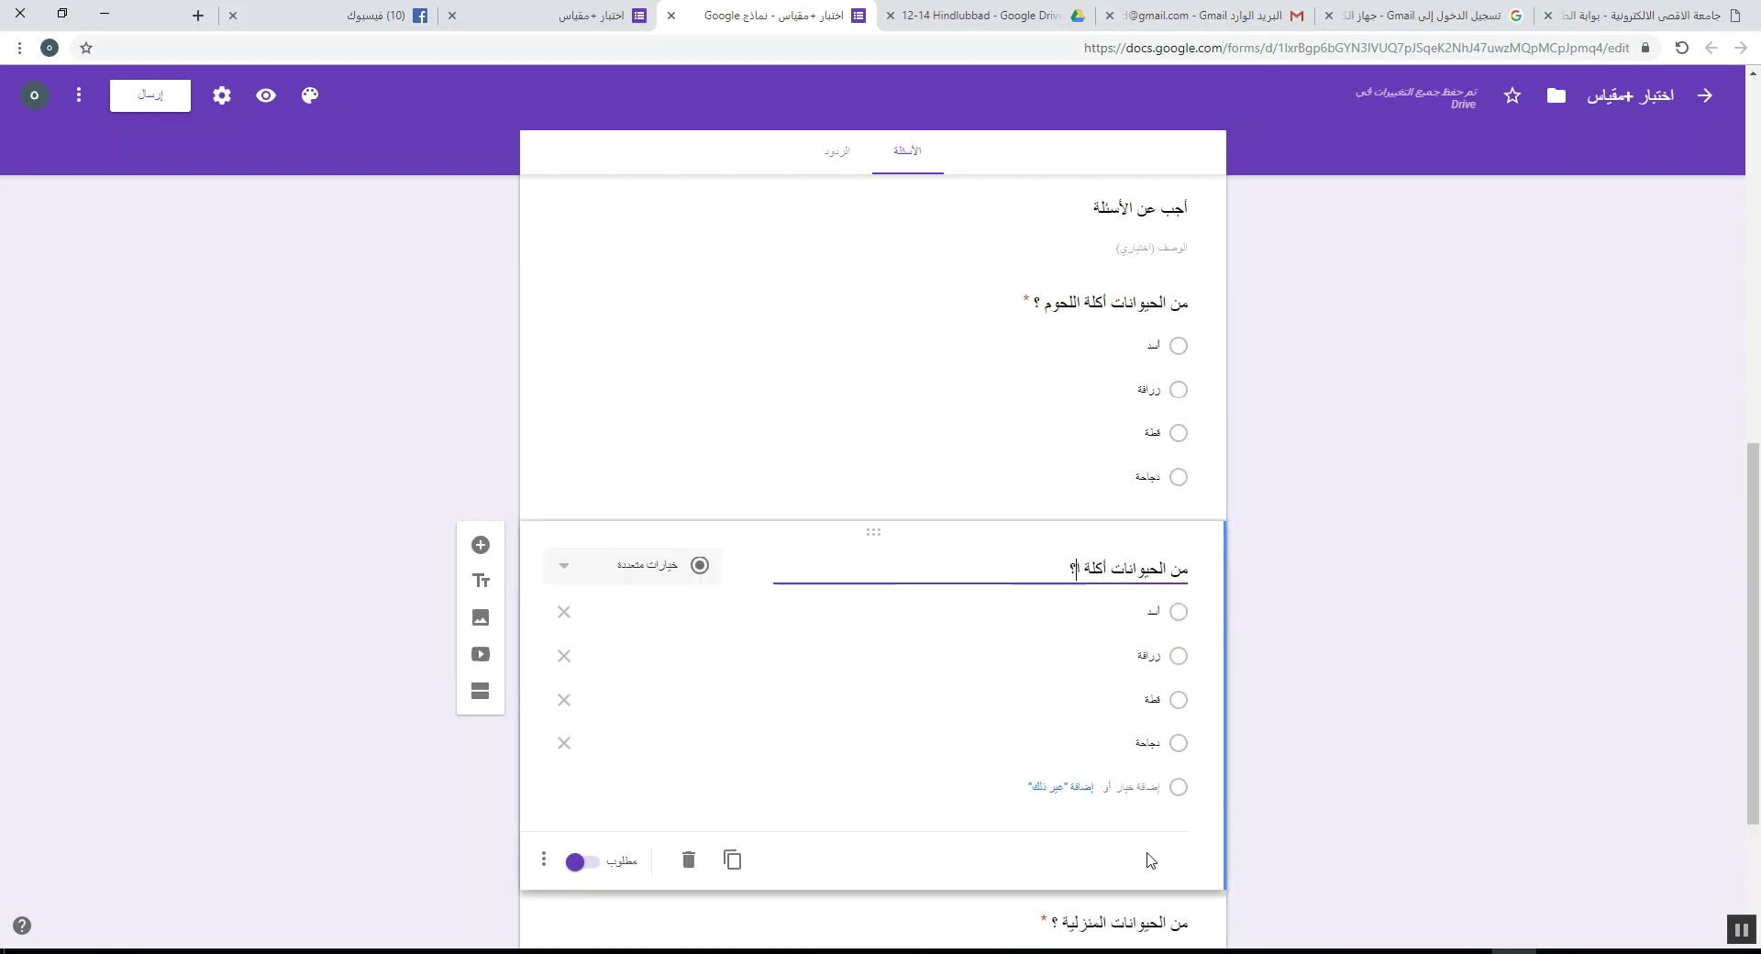
{"action": "type", "text": "أعشاب"}
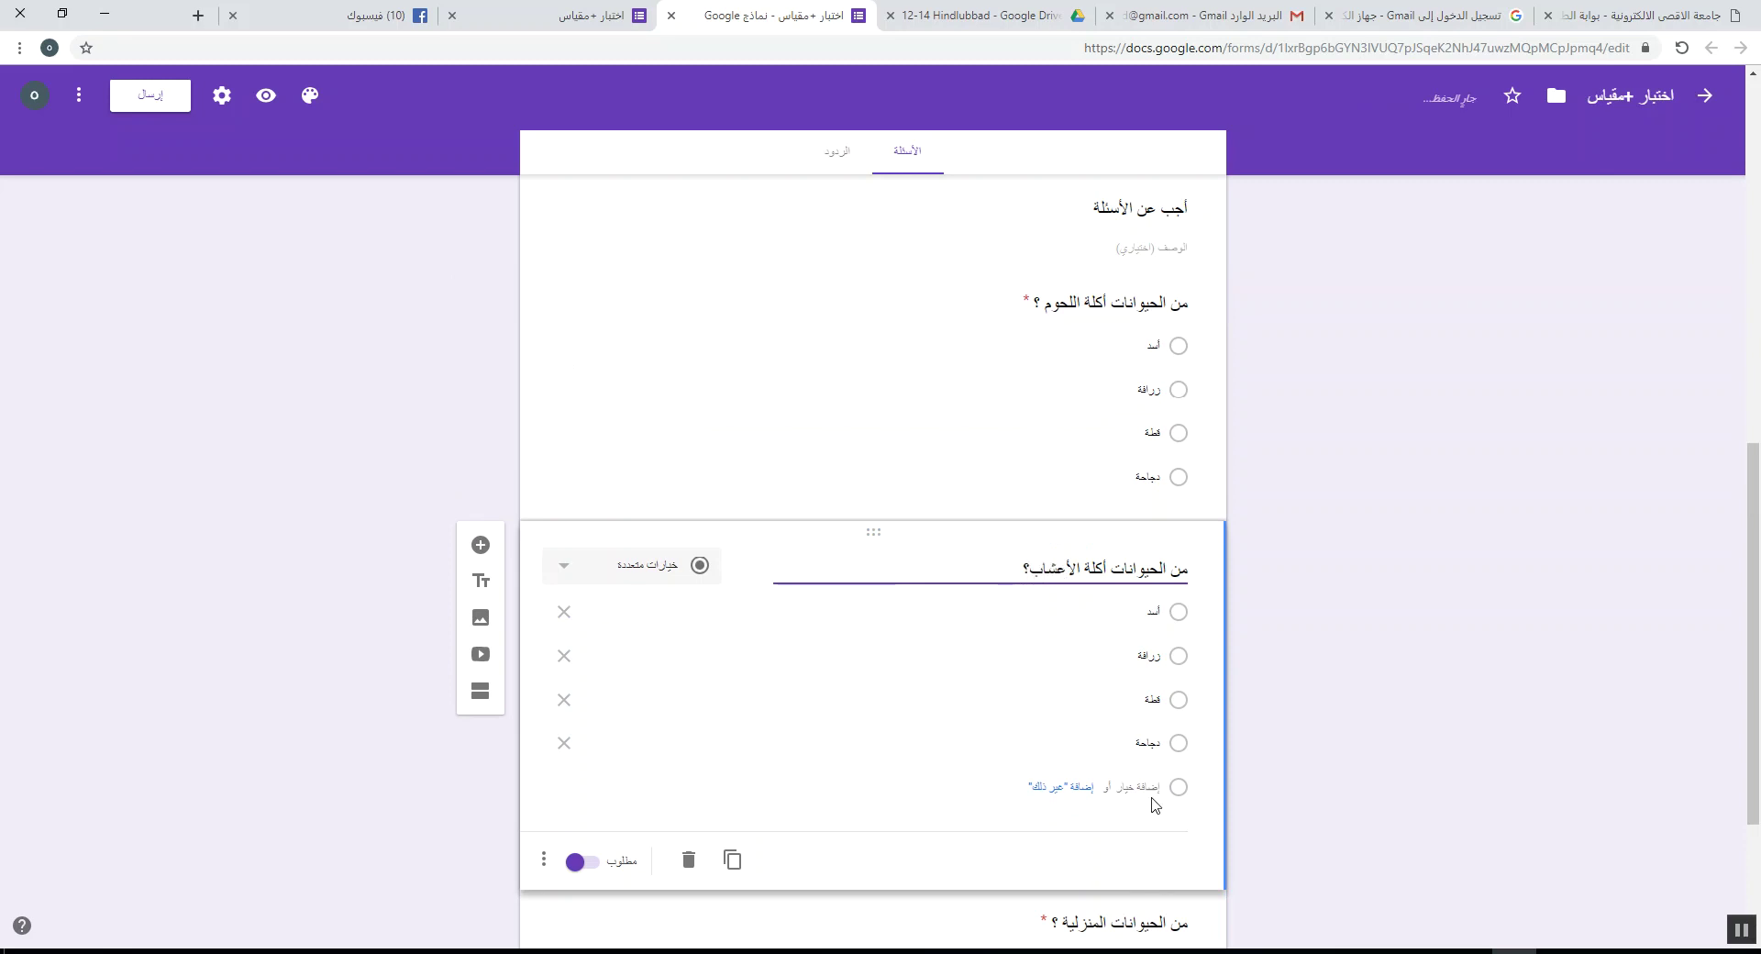
- Change the fourth option of the "من الحيوانات أكلة الأعشاب؟" question to "نمر" and select the "من الحيوانات المنزلية ؟" question below it
{"action": "double_click", "coordinate": [1152, 740]}
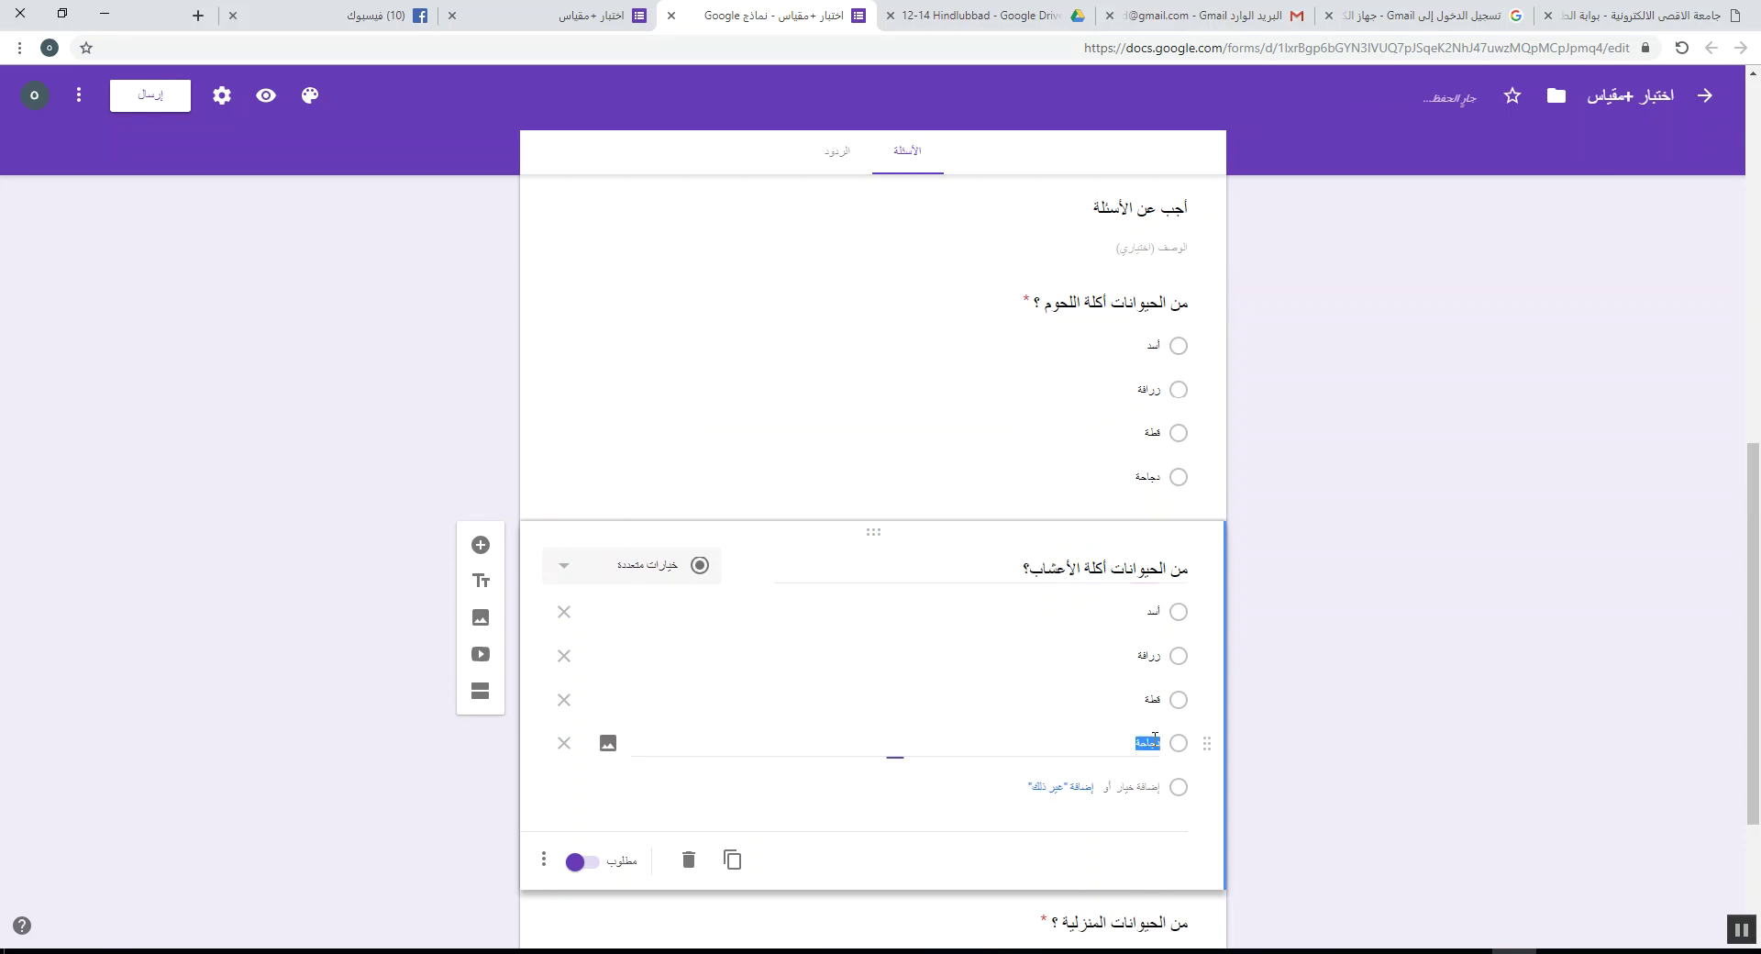
{"action": "type", "text": "نمر"}
{"action": "left_click", "coordinate": [1381, 800]}
{"action": "scroll", "coordinate": [1385, 789], "scroll_direction": "down", "scroll_amount": 3}
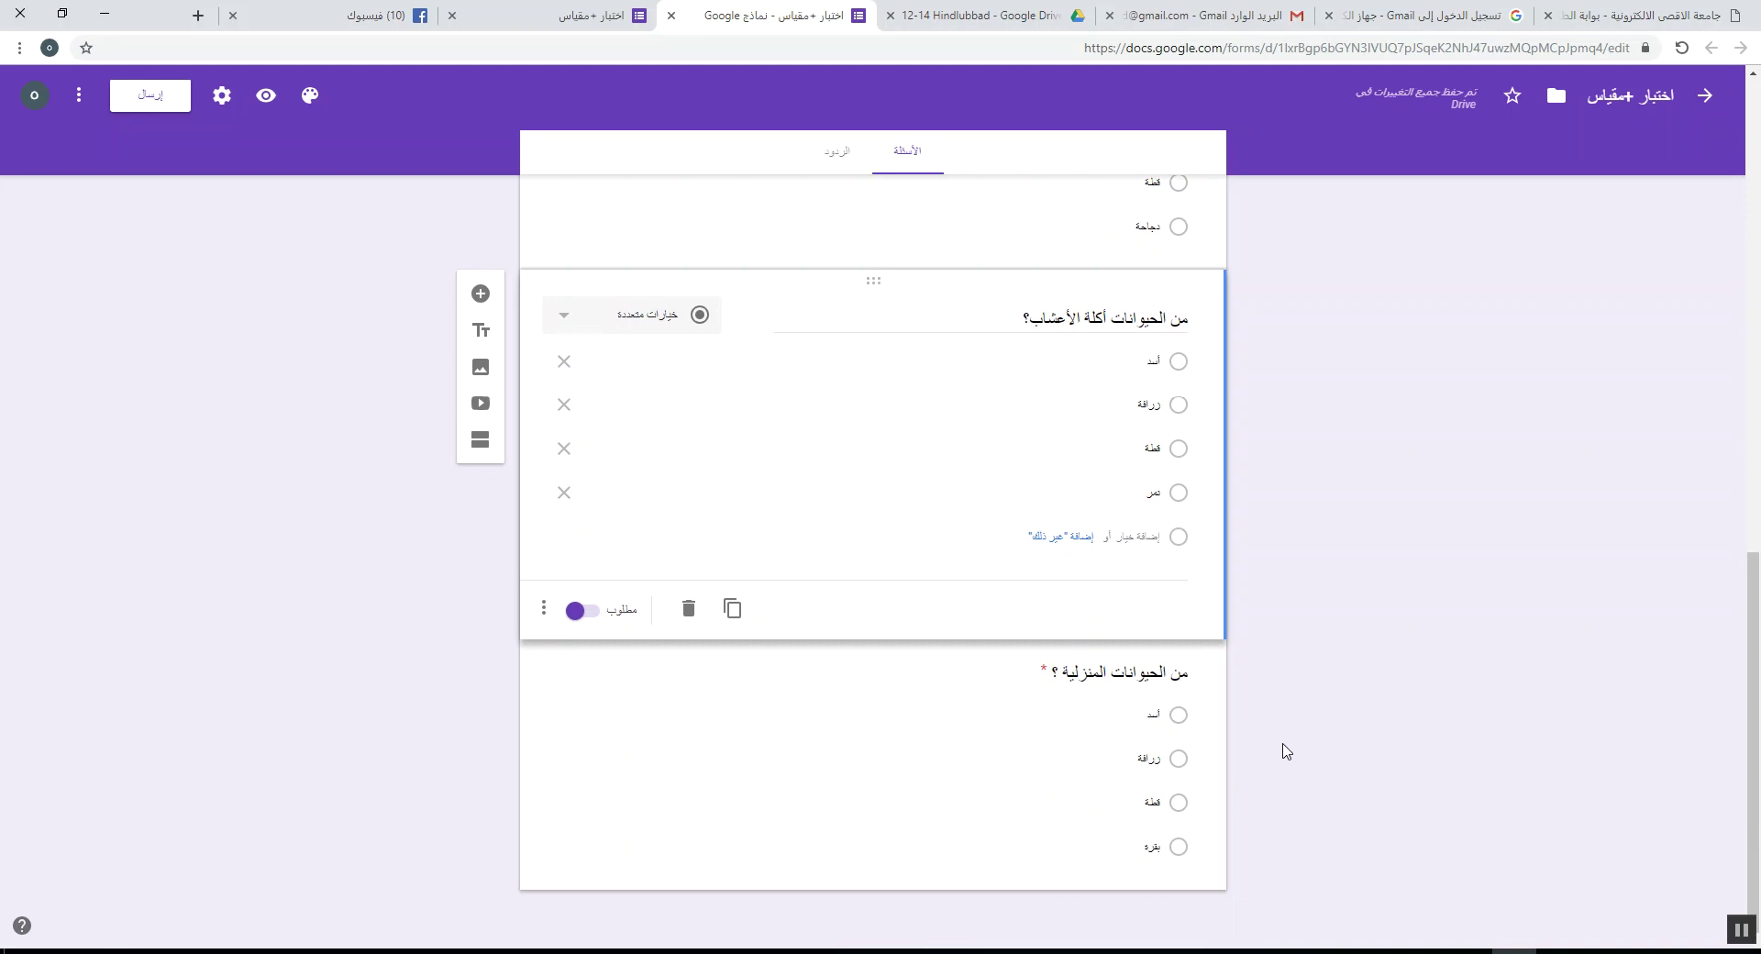
{"action": "left_click", "coordinate": [938, 758]}
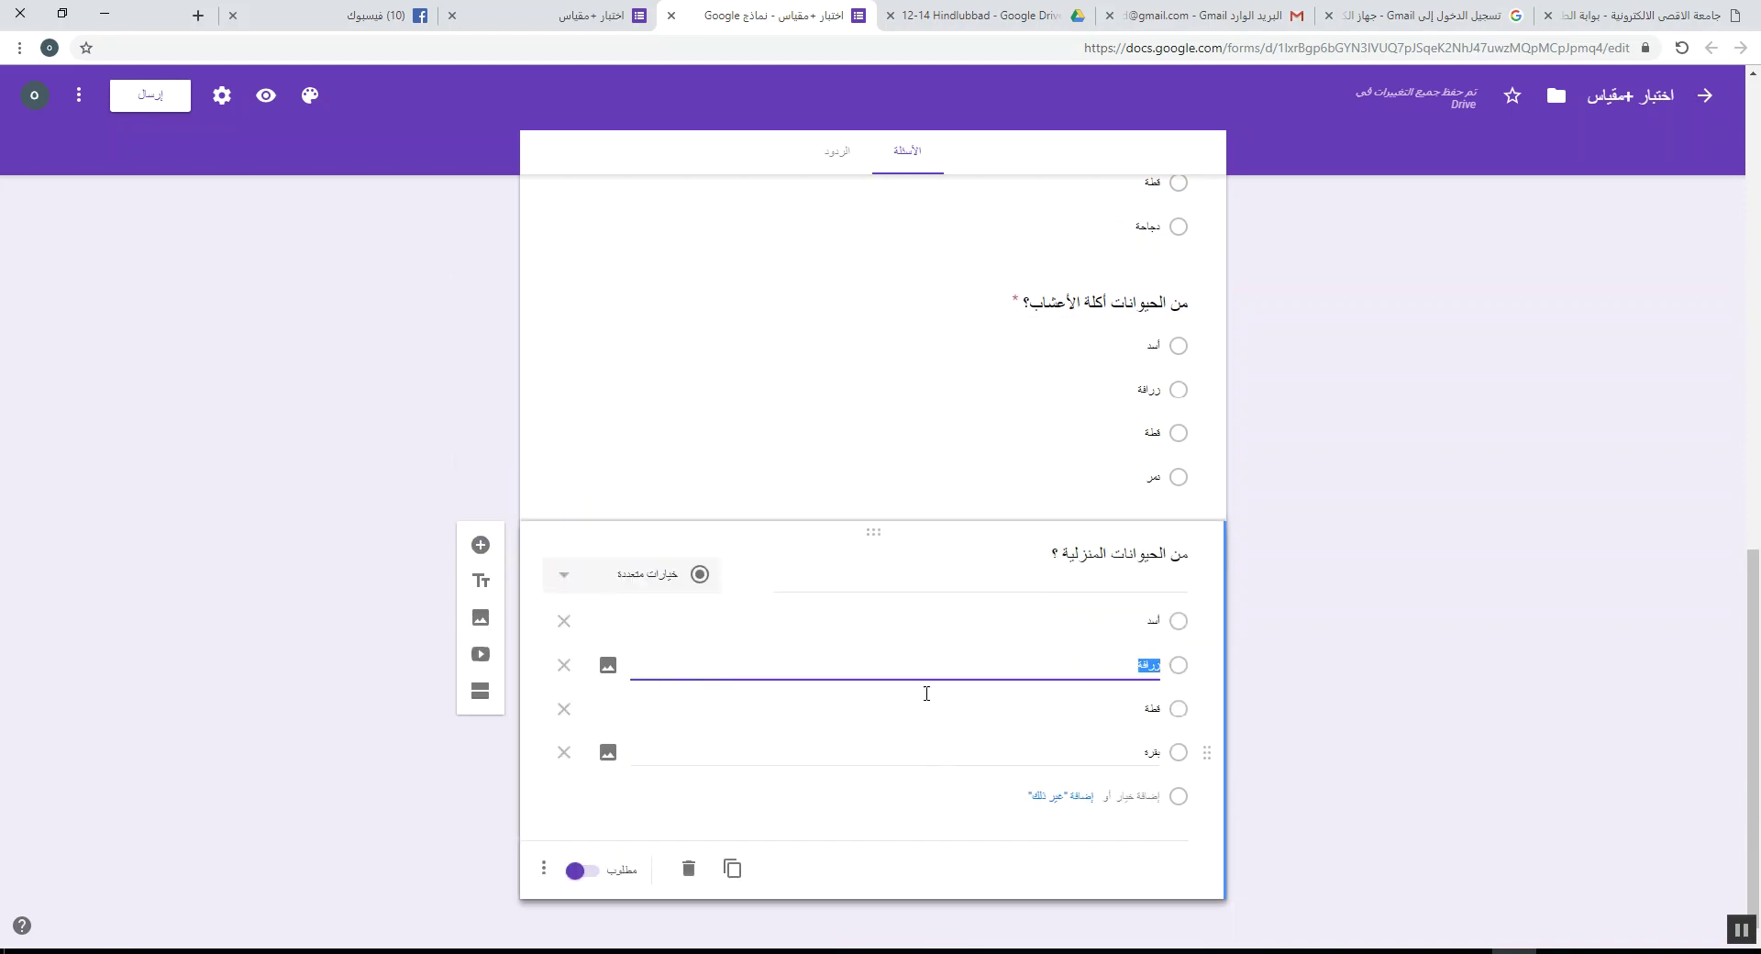
- Reload the form preview and review the three animal questions with their options from start to end of the form
{"action": "key", "text": "ctrl+Tab"}
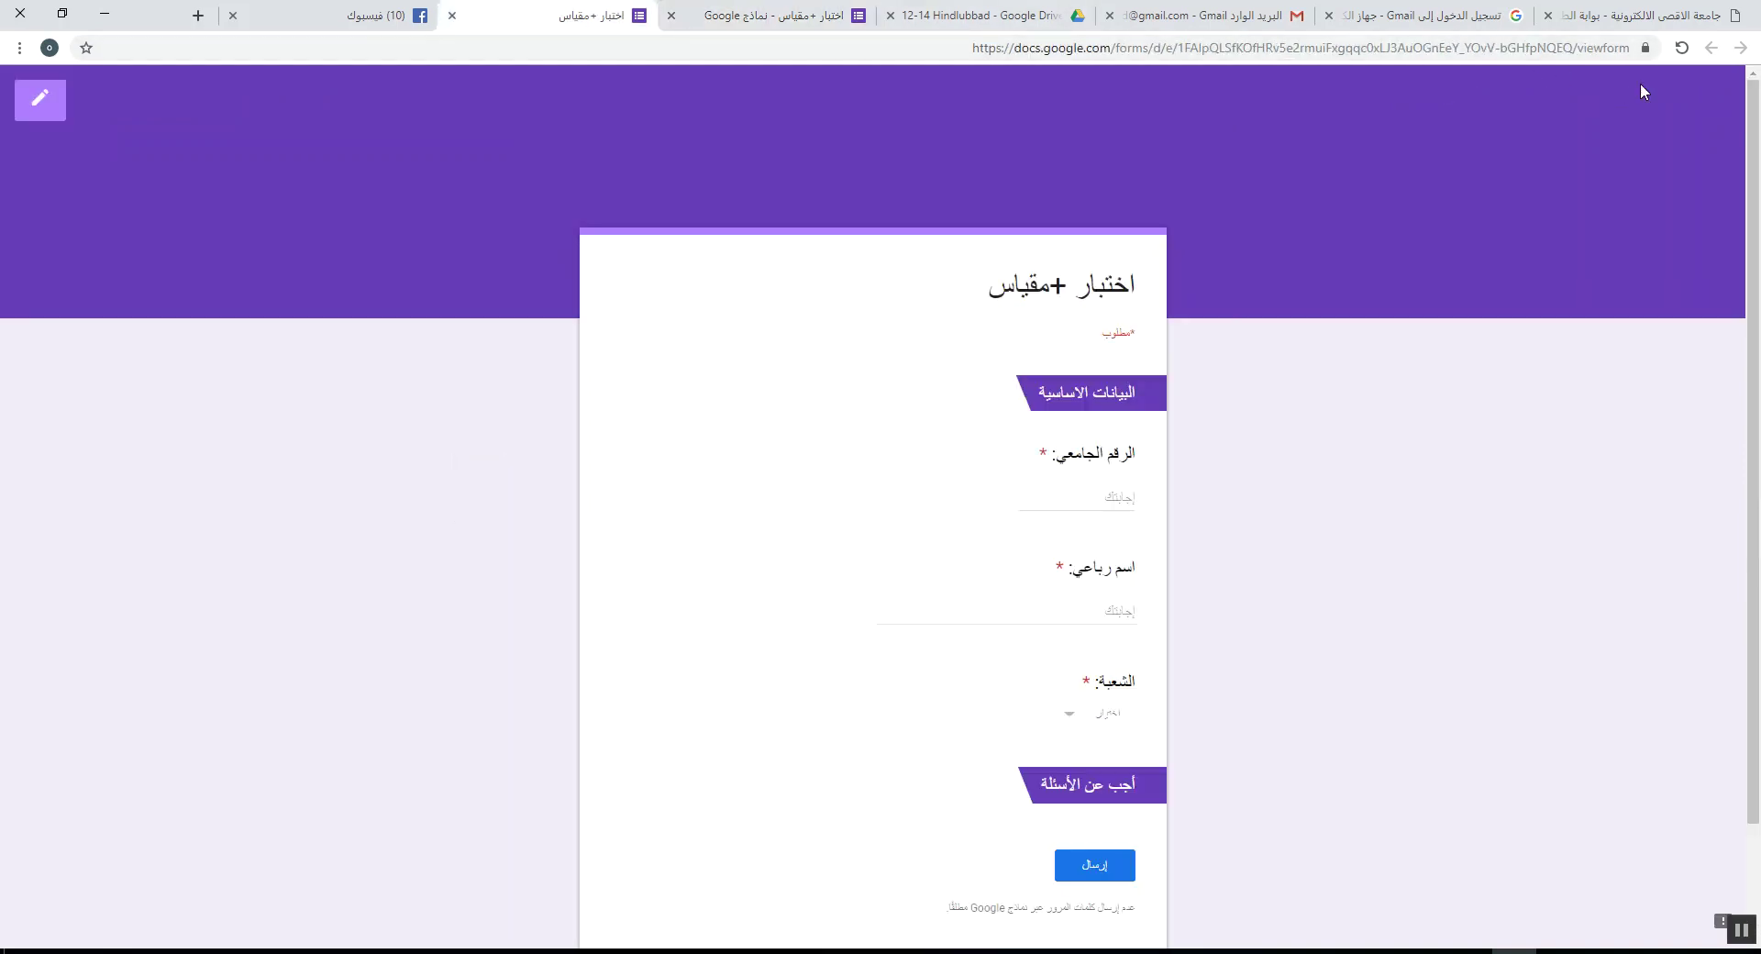
{"action": "left_click", "coordinate": [1681, 48]}
{"action": "scroll", "coordinate": [914, 449], "scroll_direction": "down", "scroll_amount": 6}
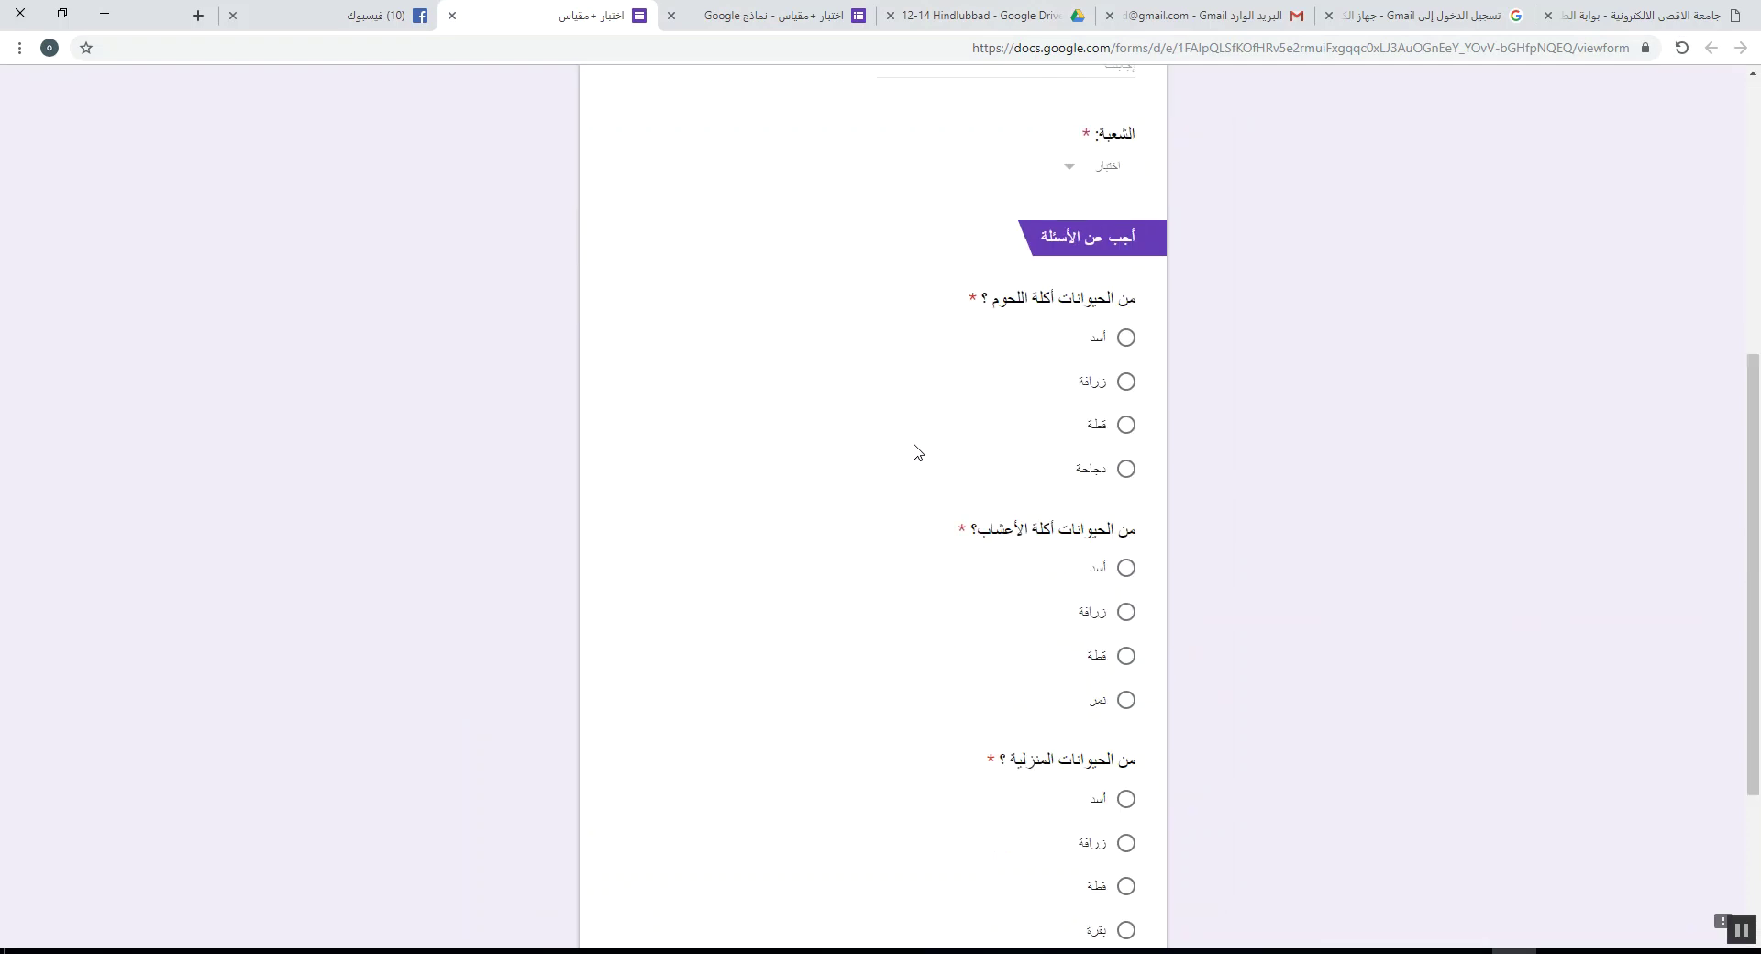
{"action": "scroll", "coordinate": [1036, 686], "scroll_direction": "down", "scroll_amount": 3}
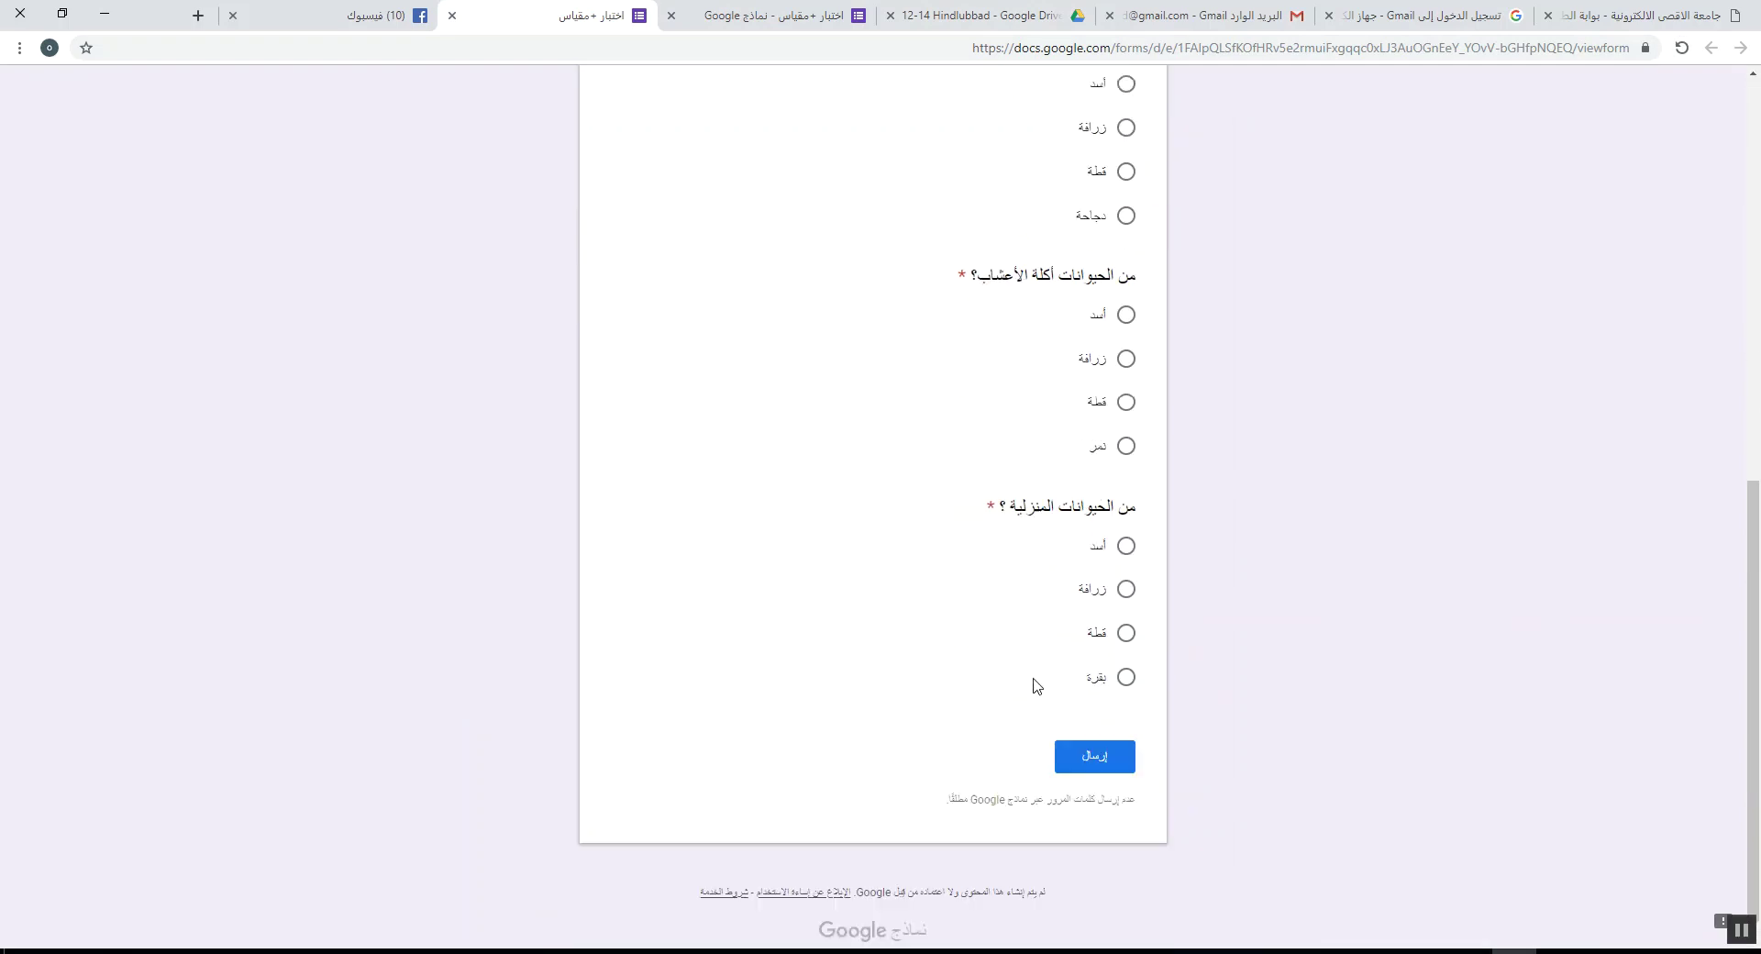
{"action": "scroll", "coordinate": [975, 466], "scroll_direction": "up", "scroll_amount": 10}
{"action": "scroll", "coordinate": [975, 466], "scroll_direction": "down", "scroll_amount": 10}
- Try to submit the empty form to check which questions are enforced as required, and return to the editor
{"action": "left_click", "coordinate": [1086, 738]}
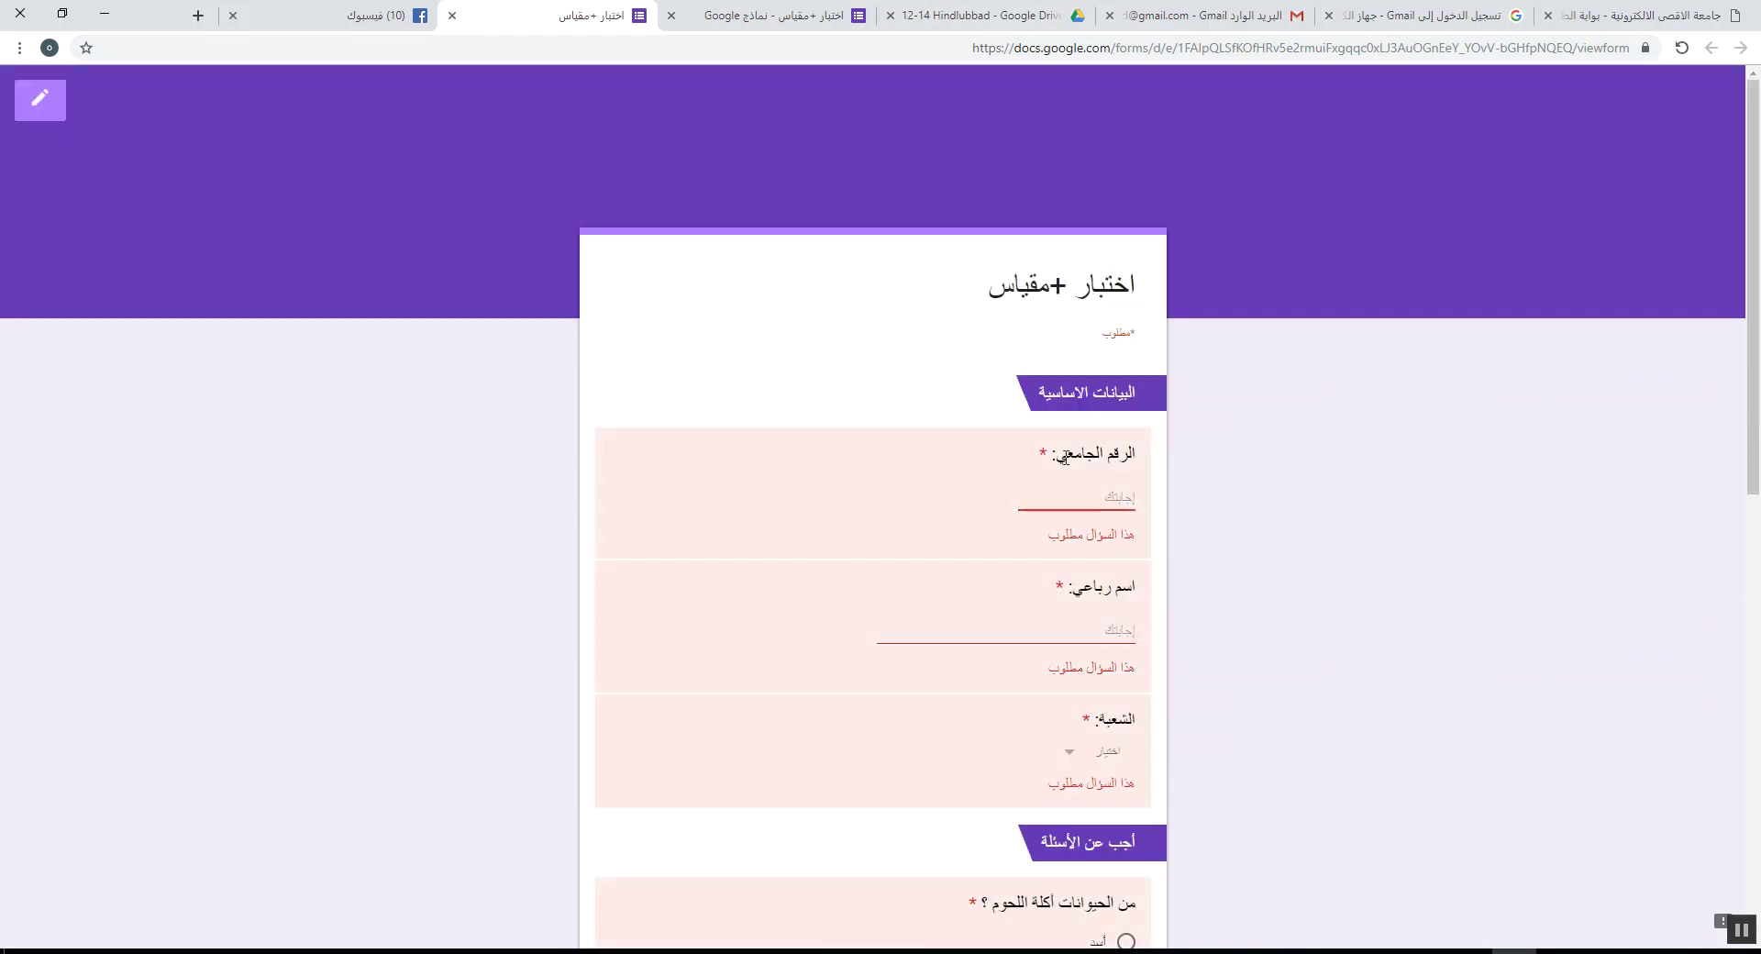
{"action": "scroll", "coordinate": [1054, 500], "scroll_direction": "down", "scroll_amount": 10}
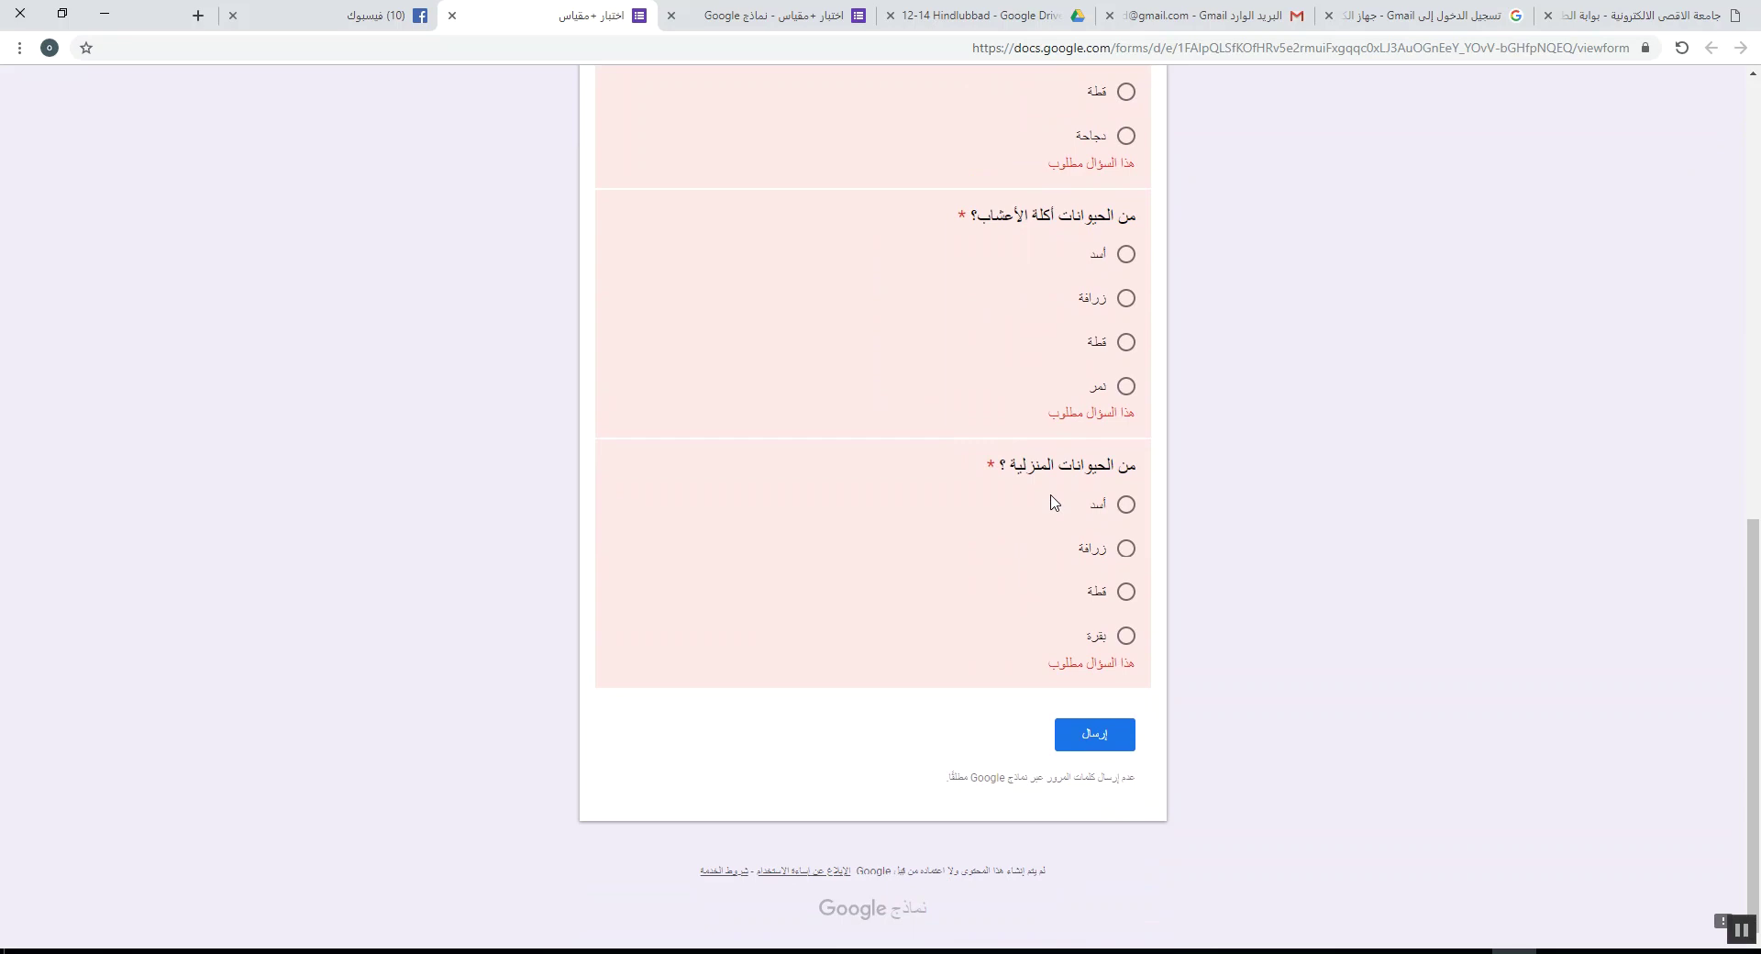
{"action": "left_click", "coordinate": [770, 14]}
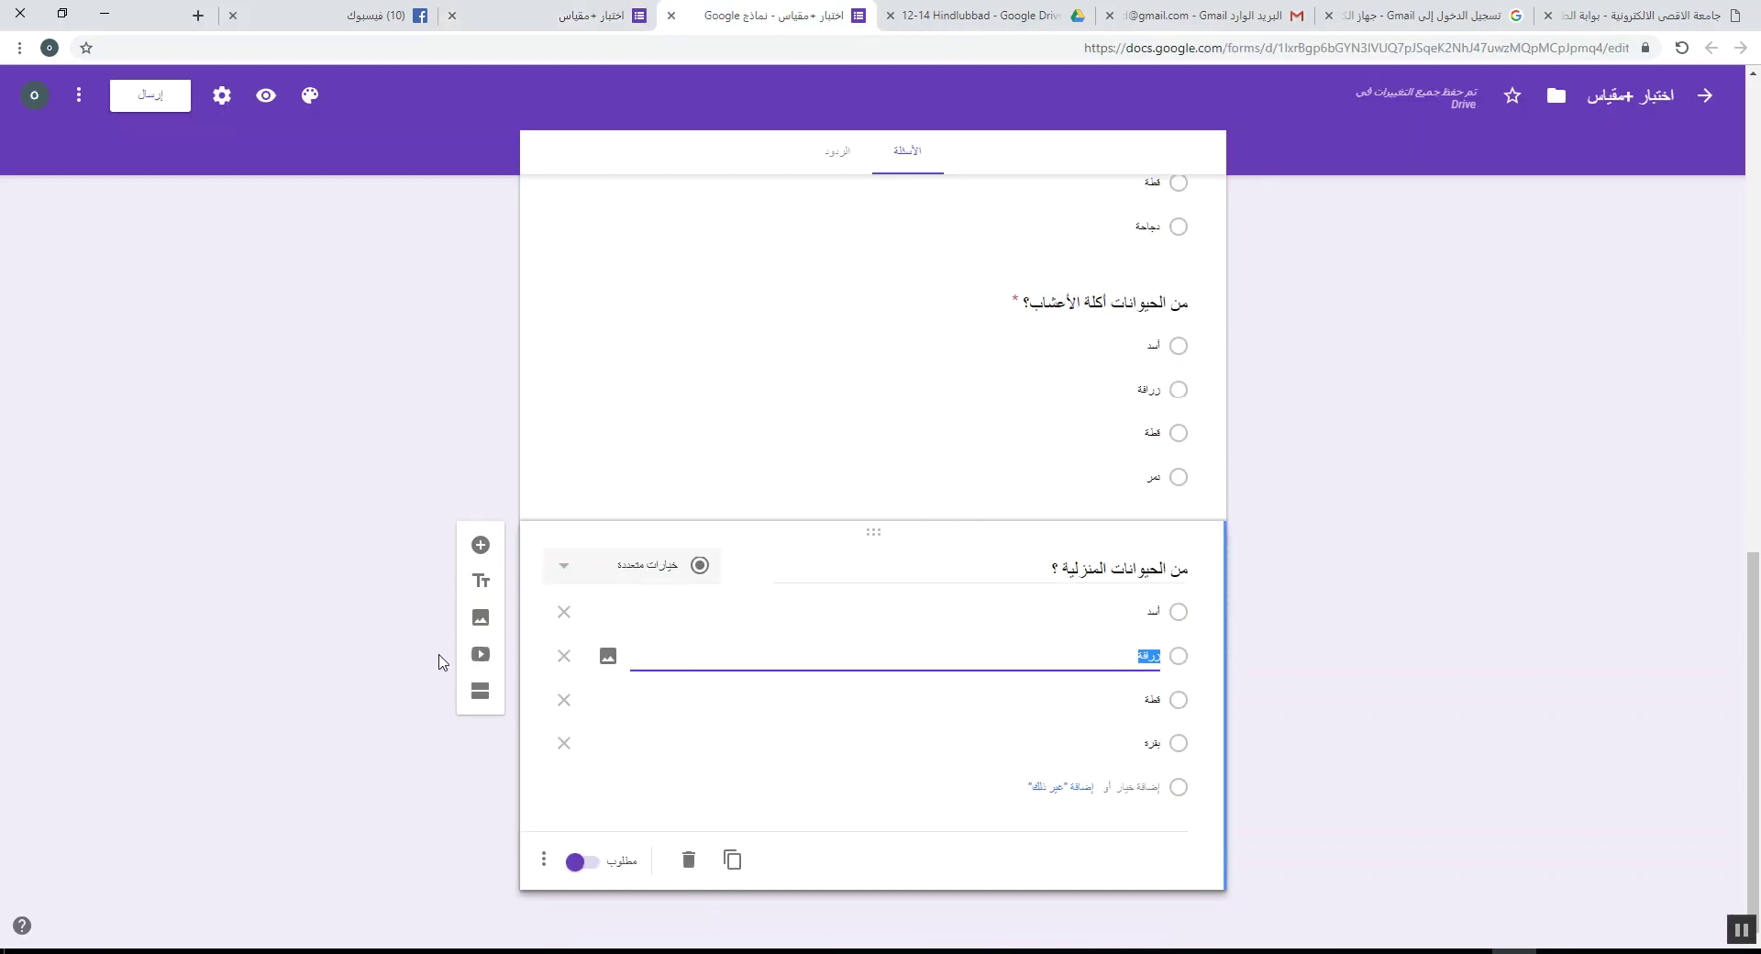
- Add a new multiple-choice question below "من الحيوانات المنزلية ؟" and start choosing an image file to upload for it
{"action": "left_click", "coordinate": [479, 544]}
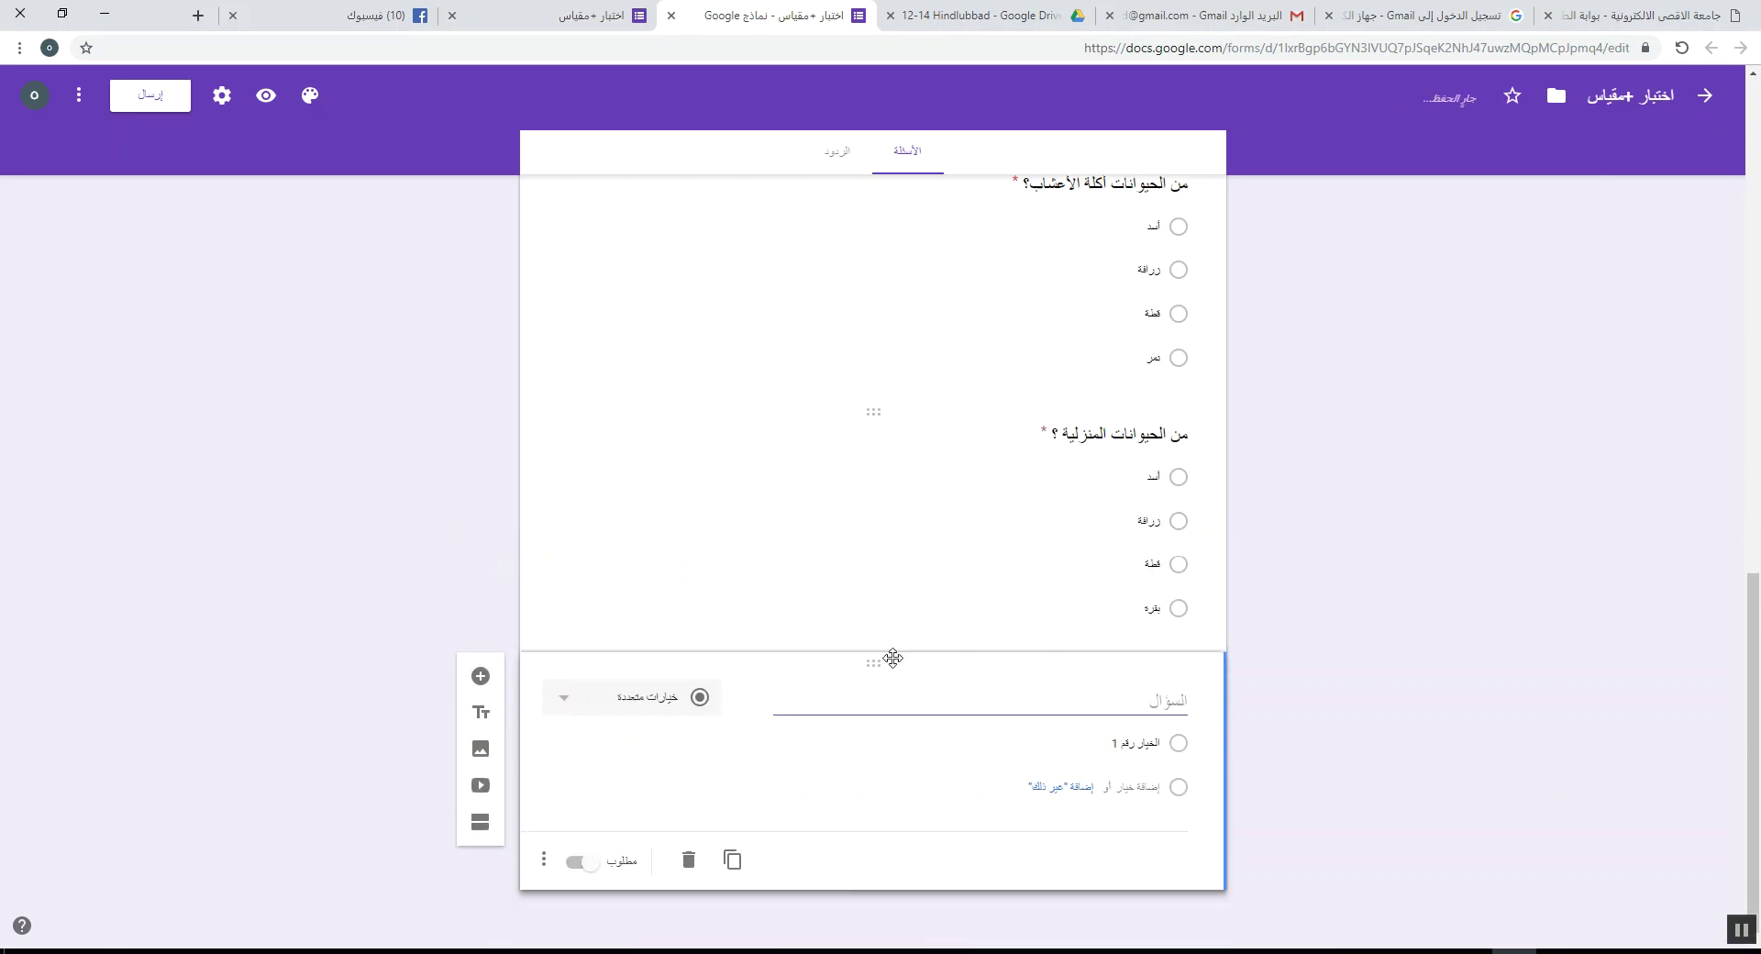
{"action": "left_click", "coordinate": [745, 707]}
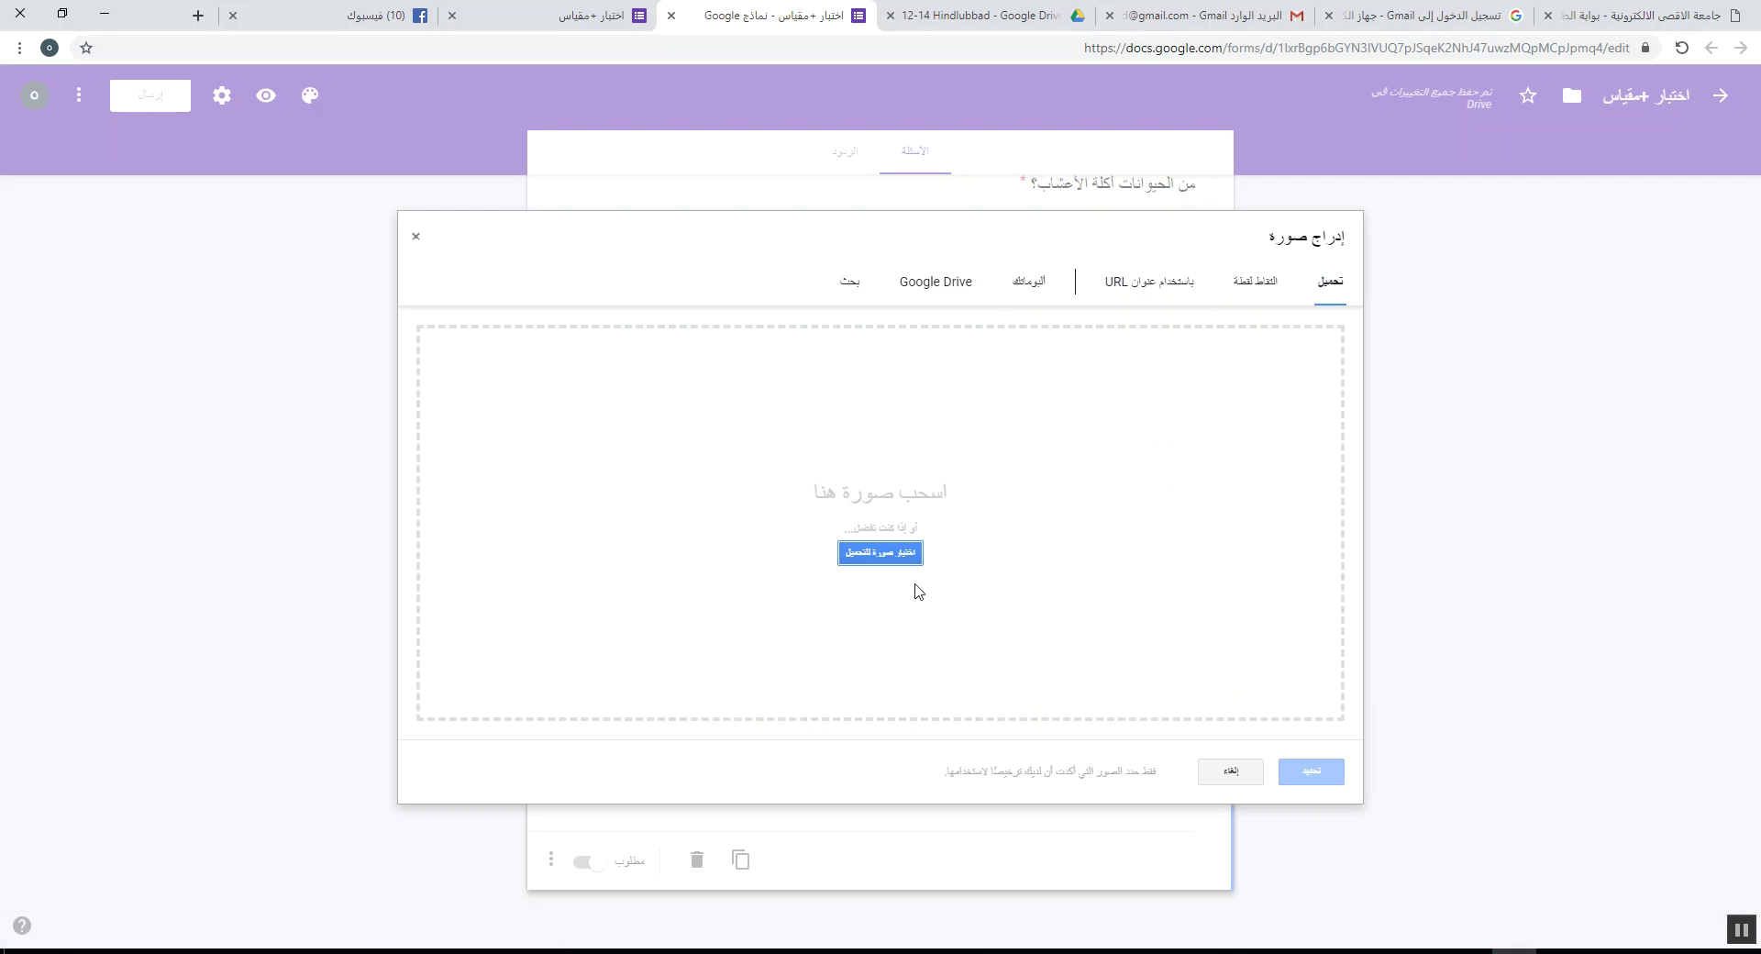
{"action": "left_click", "coordinate": [880, 553]}
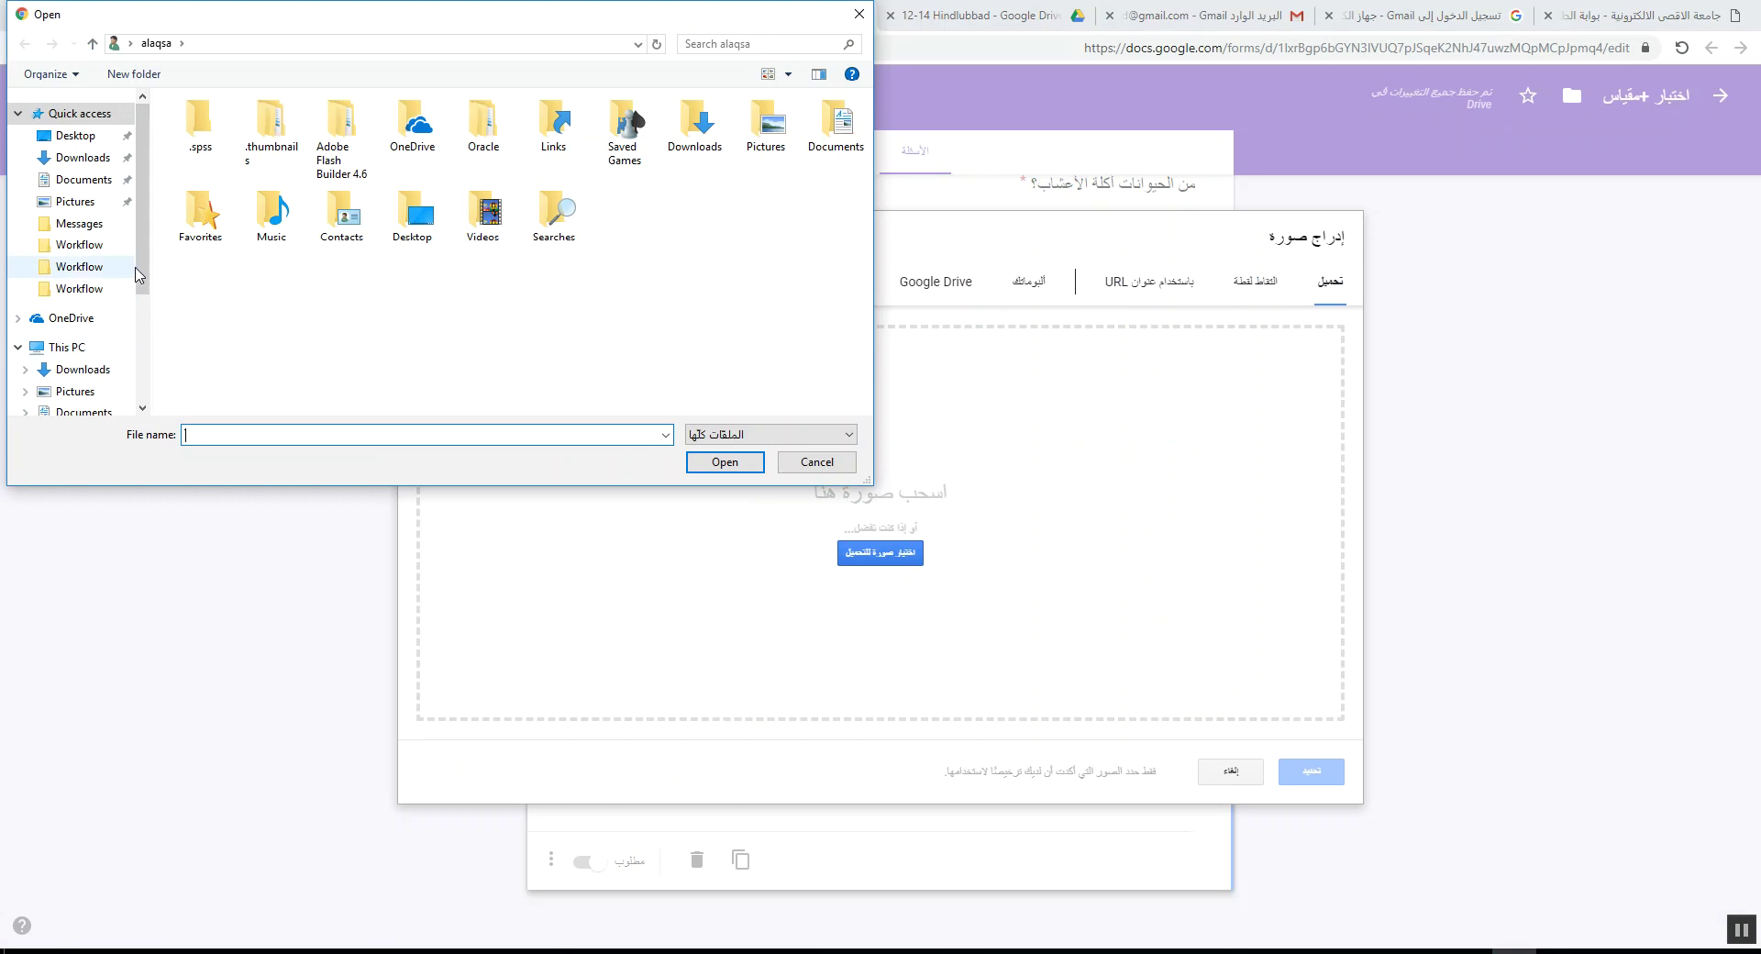
- Try to upload the WEBP file "12" from drive E: as the new question's image
{"action": "scroll", "coordinate": [99, 363], "scroll_direction": "down", "scroll_amount": 3}
{"action": "left_click", "coordinate": [91, 365]}
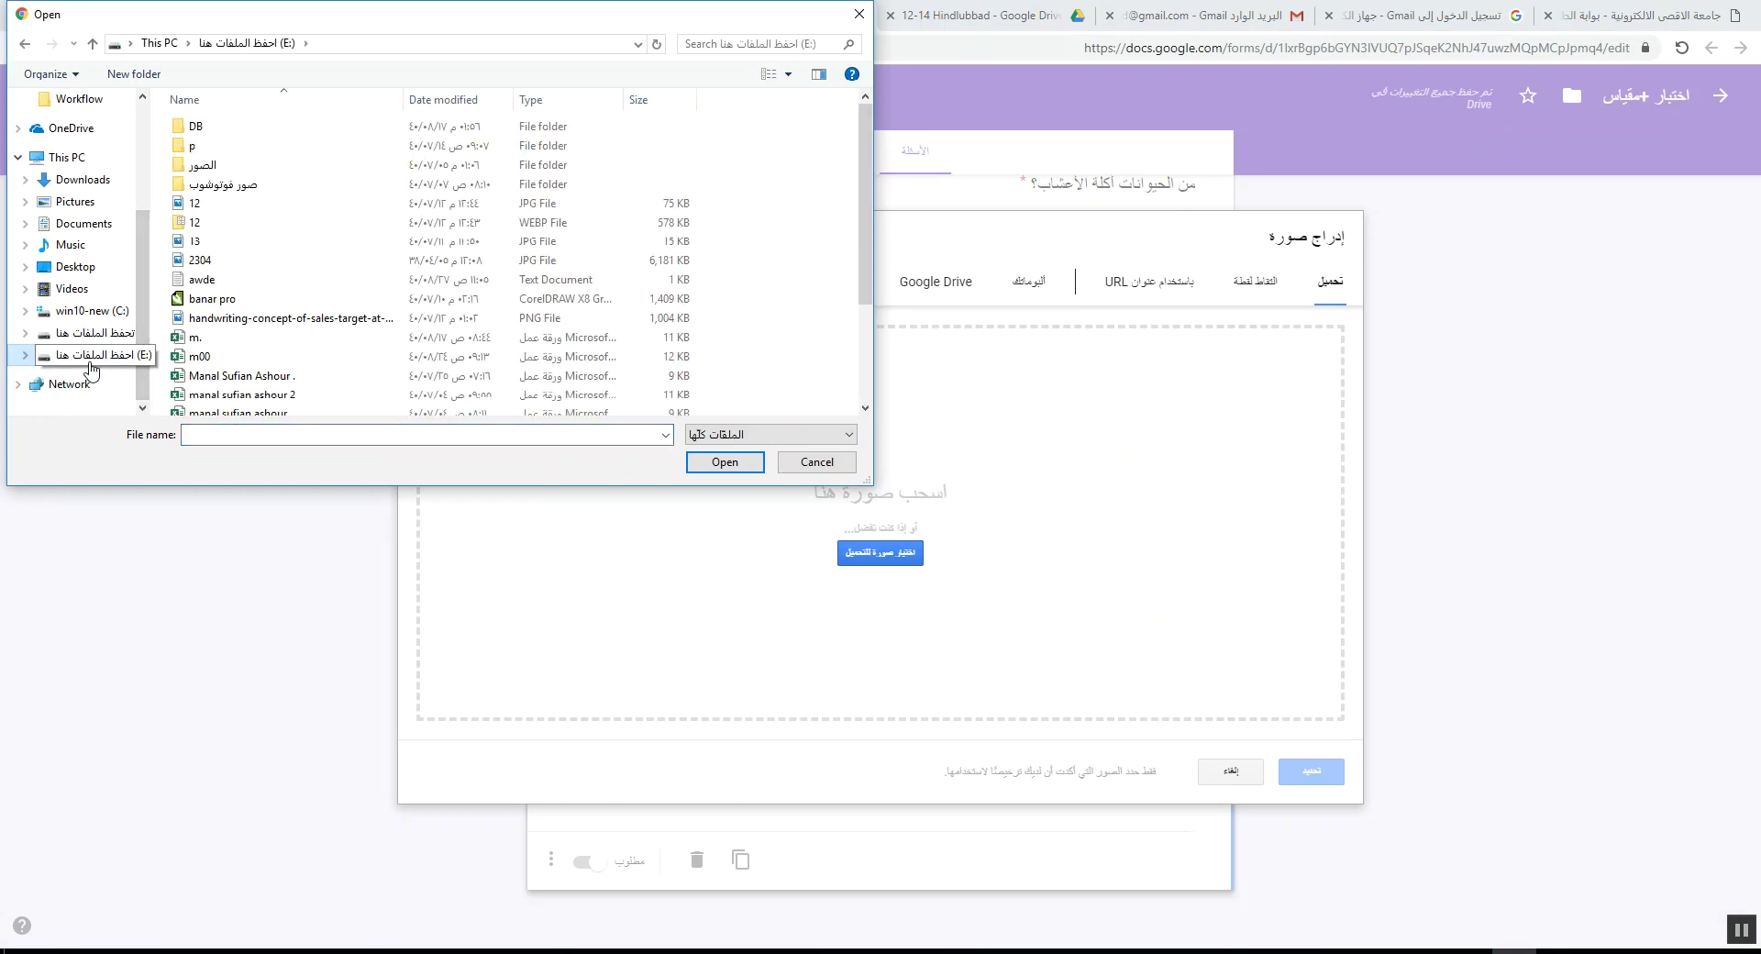
{"action": "left_click", "coordinate": [107, 341]}
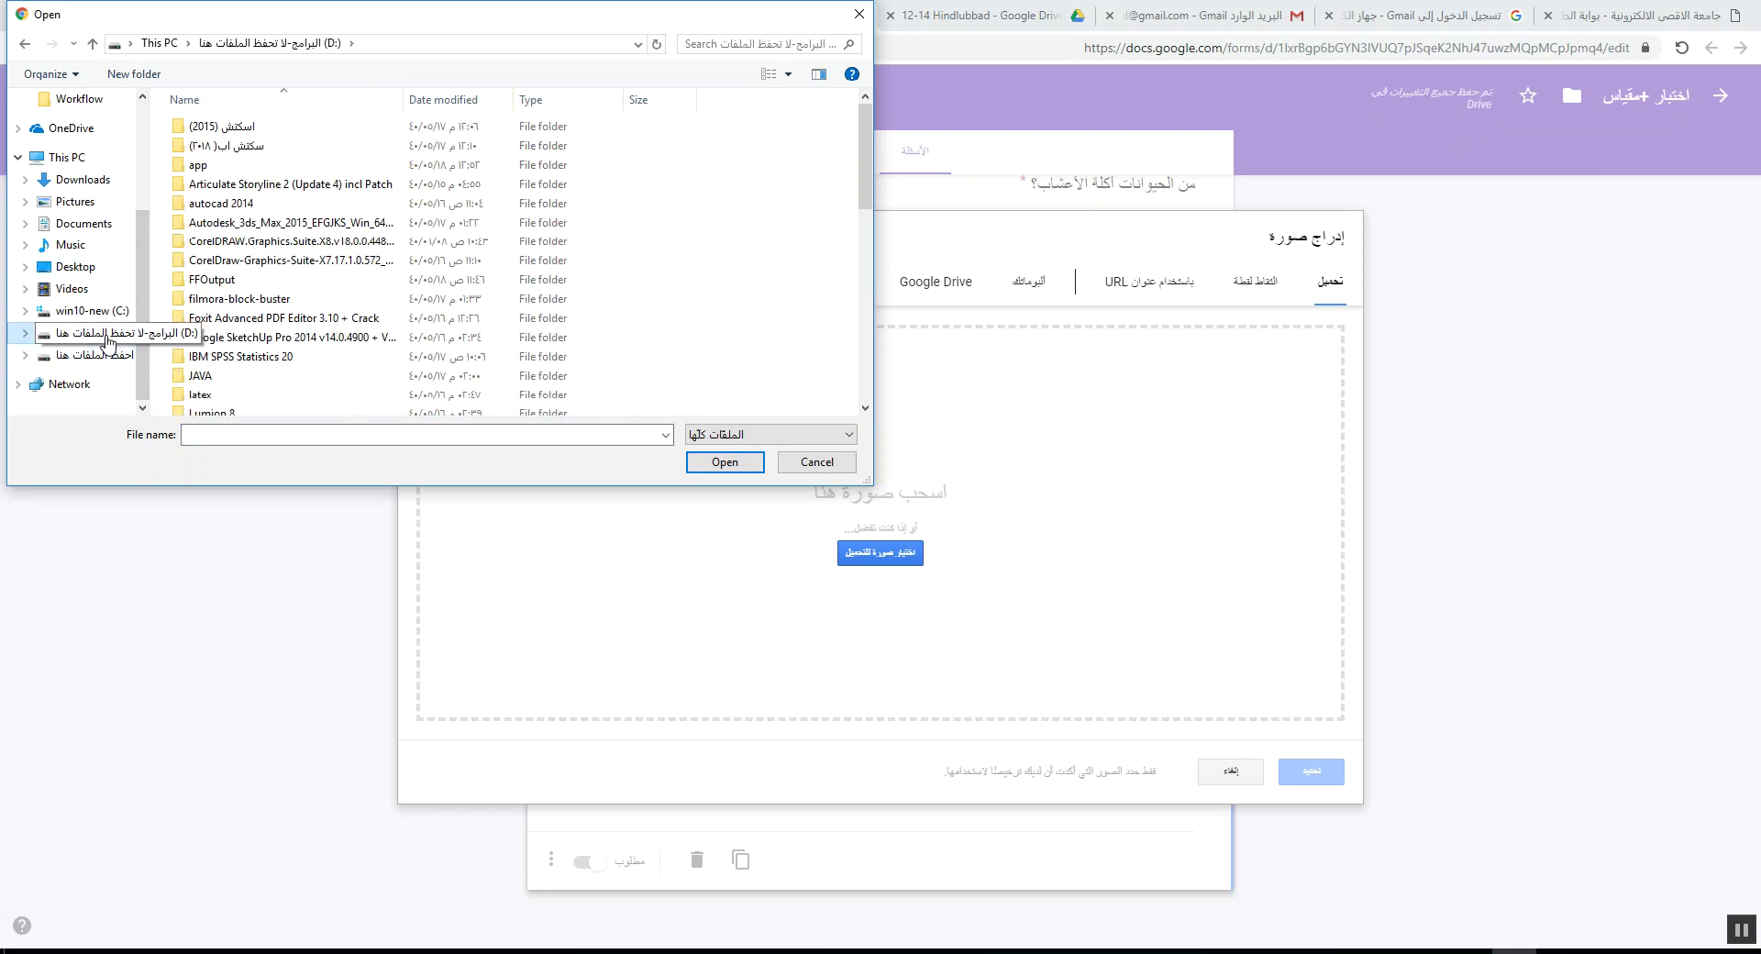
{"action": "left_click", "coordinate": [108, 355]}
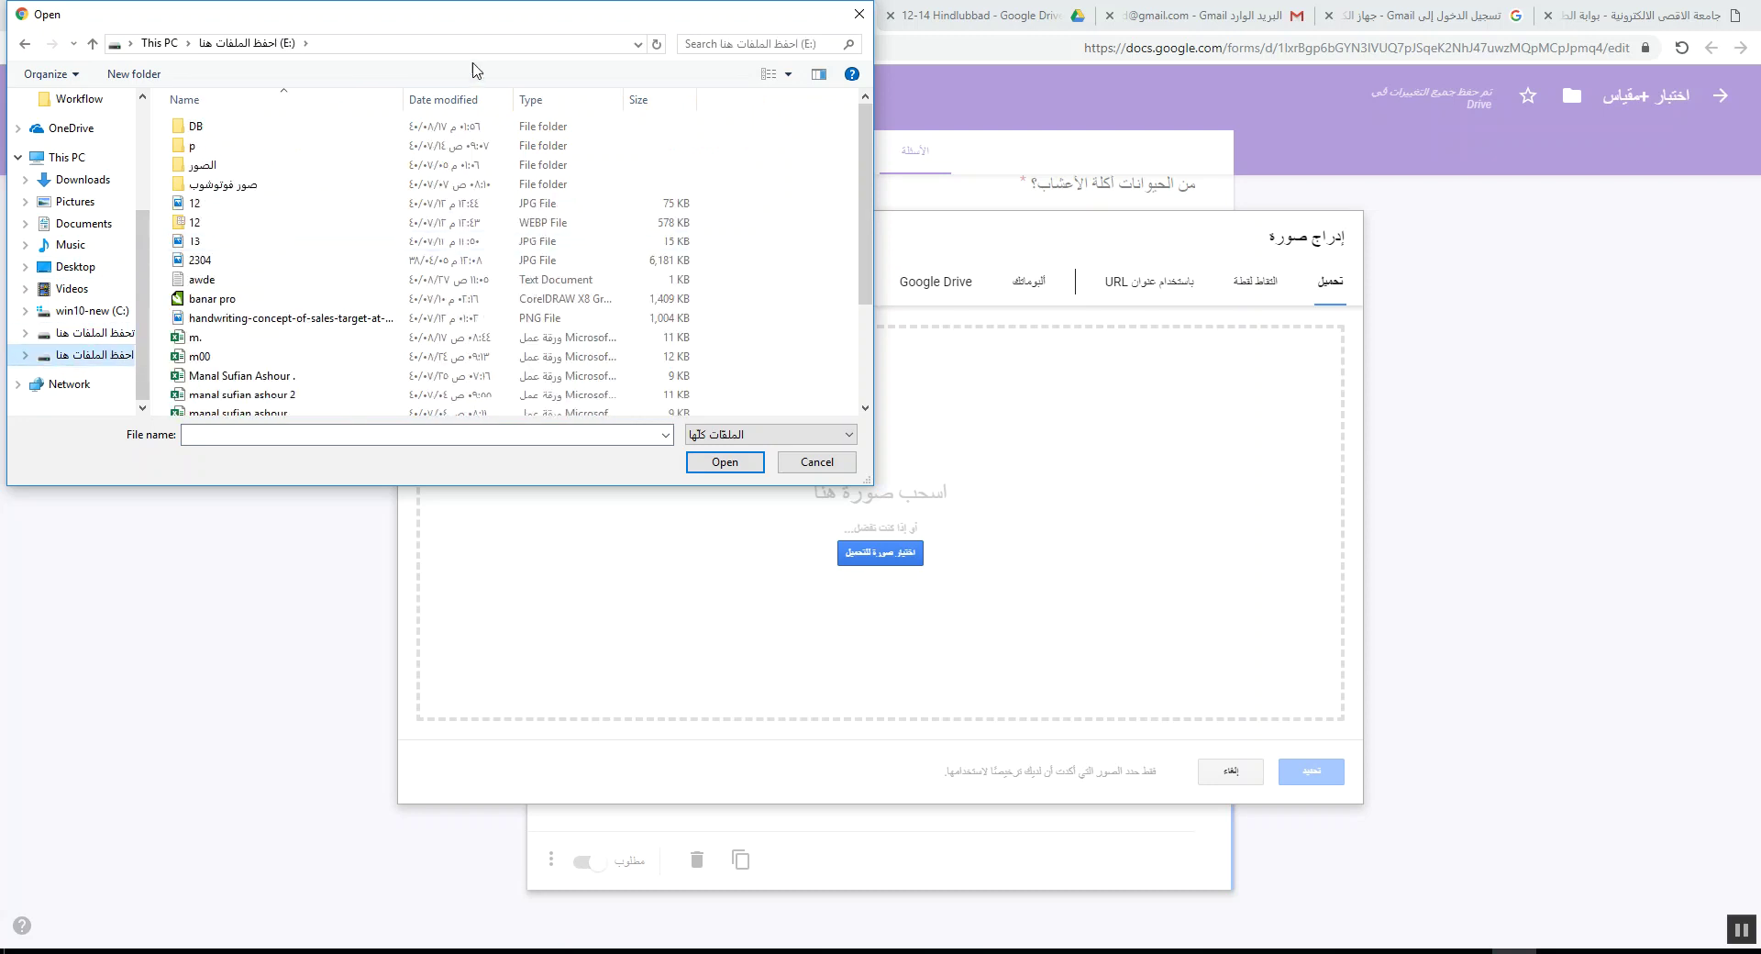
{"action": "double_click", "coordinate": [664, 18]}
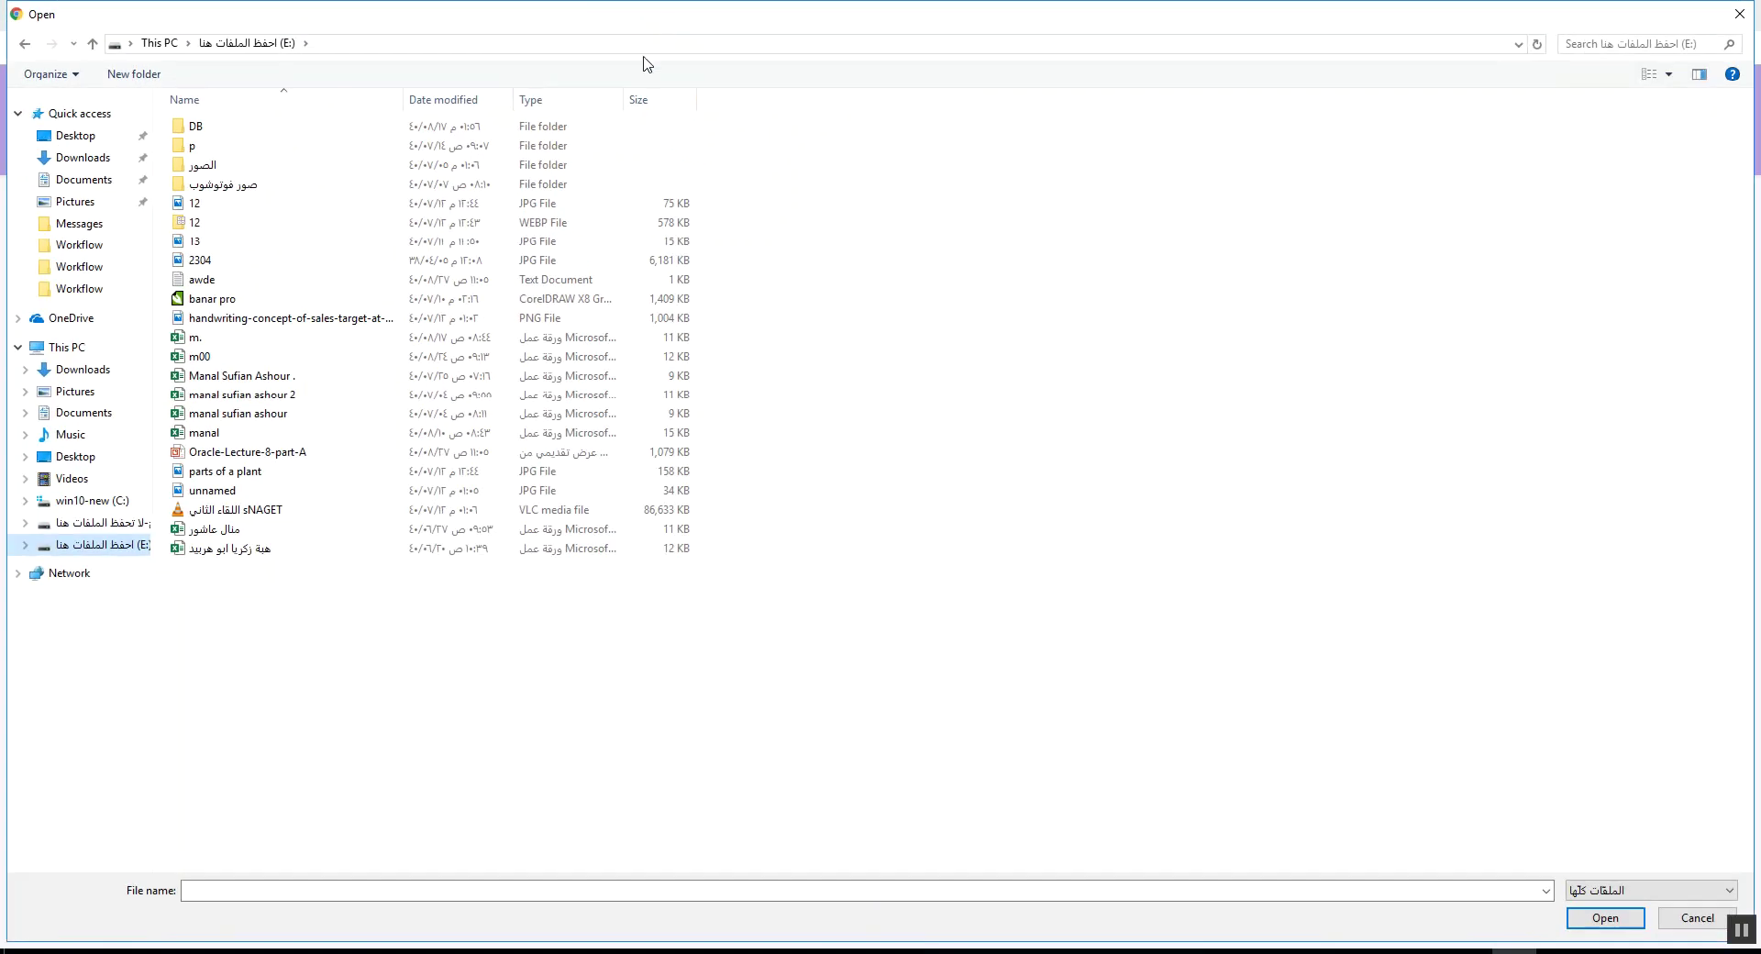
{"action": "double_click", "coordinate": [292, 224]}
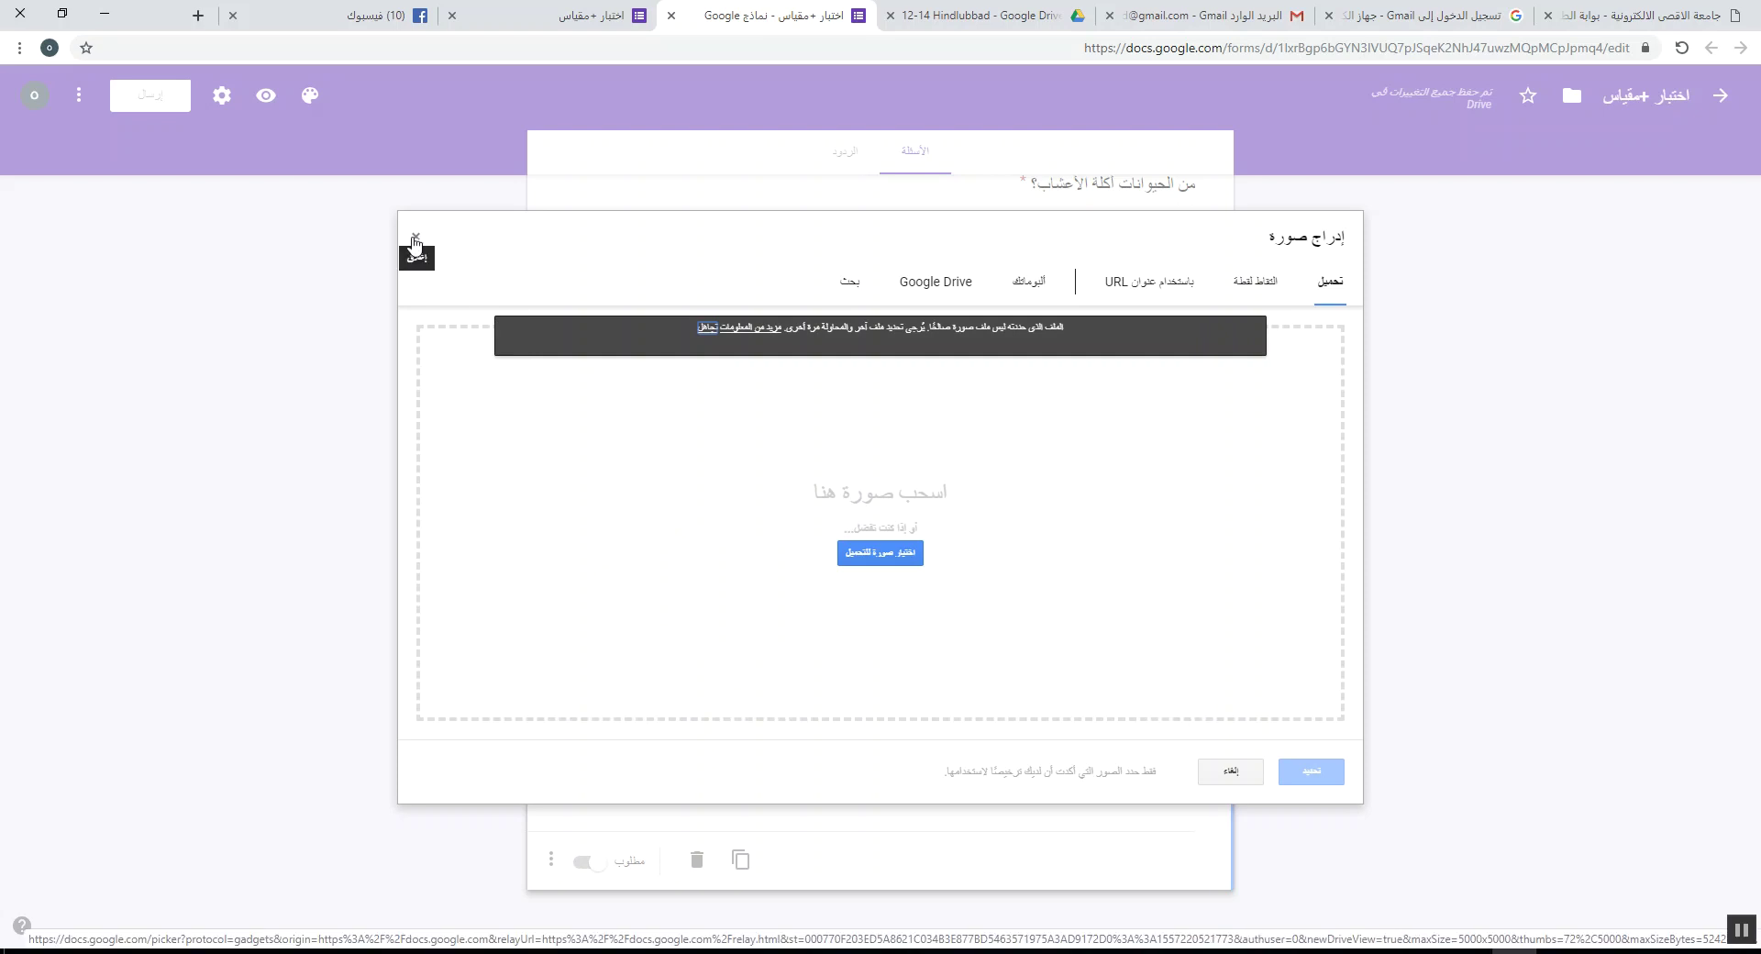
- Insert the lion picture into the new question and select it to check its size
{"action": "key", "text": "super+e"}
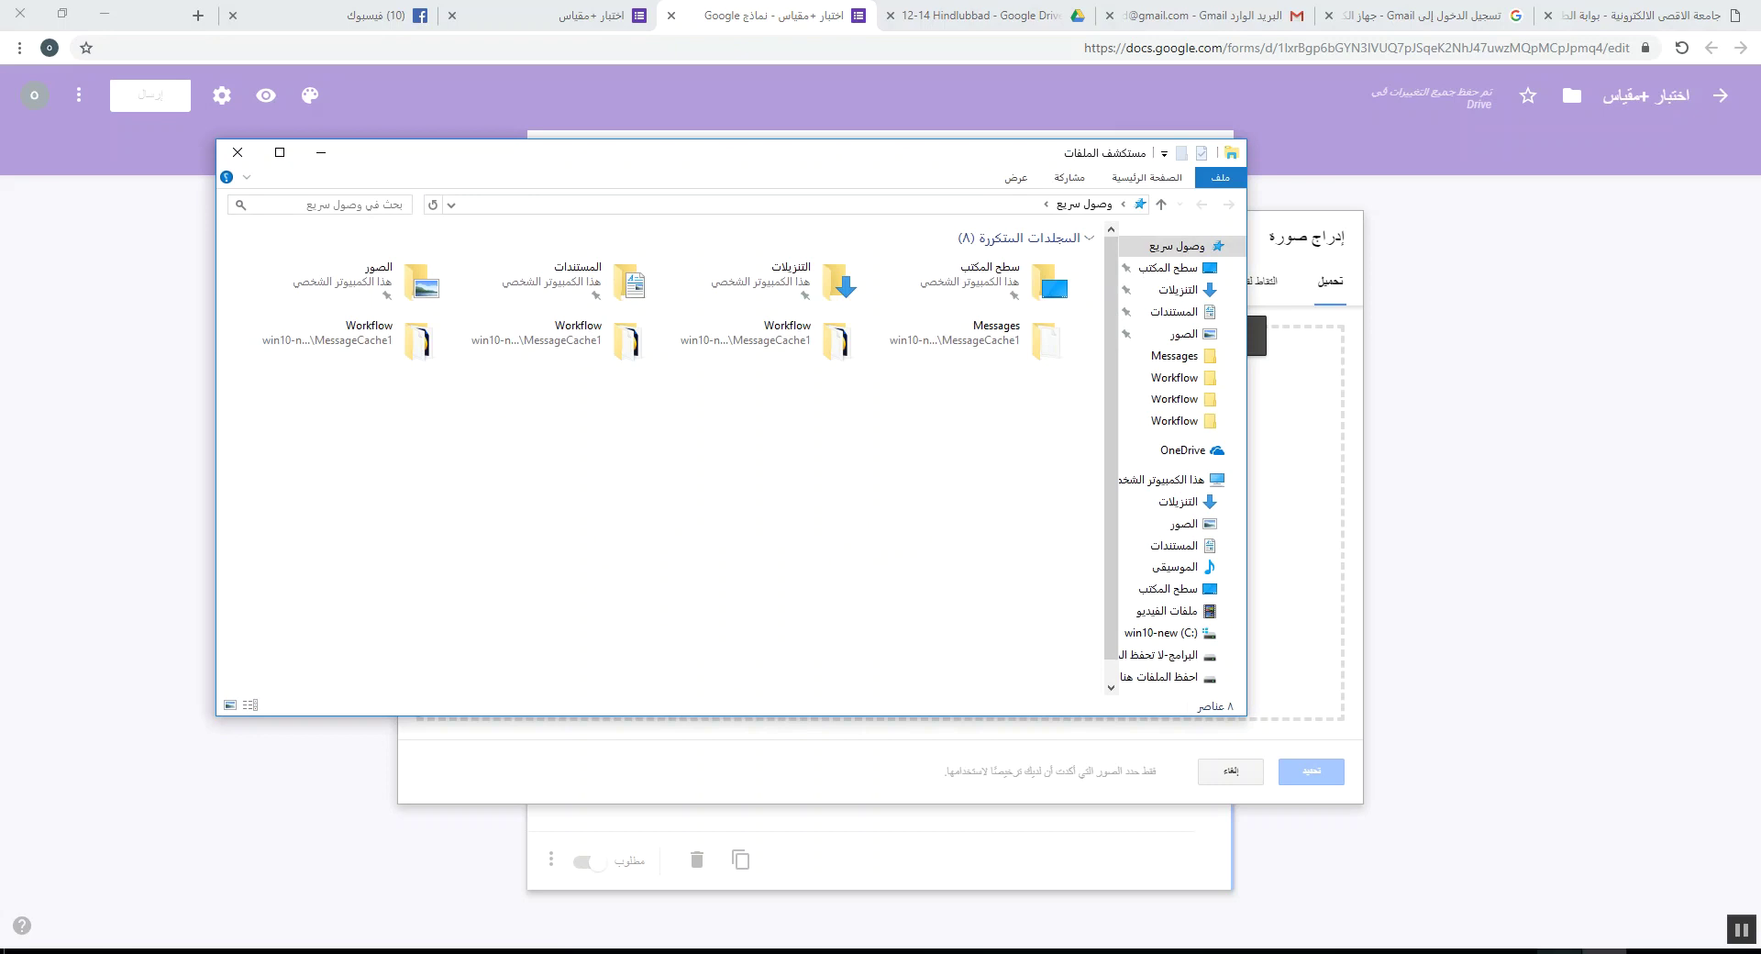
{"action": "left_click", "coordinate": [1740, 929]}
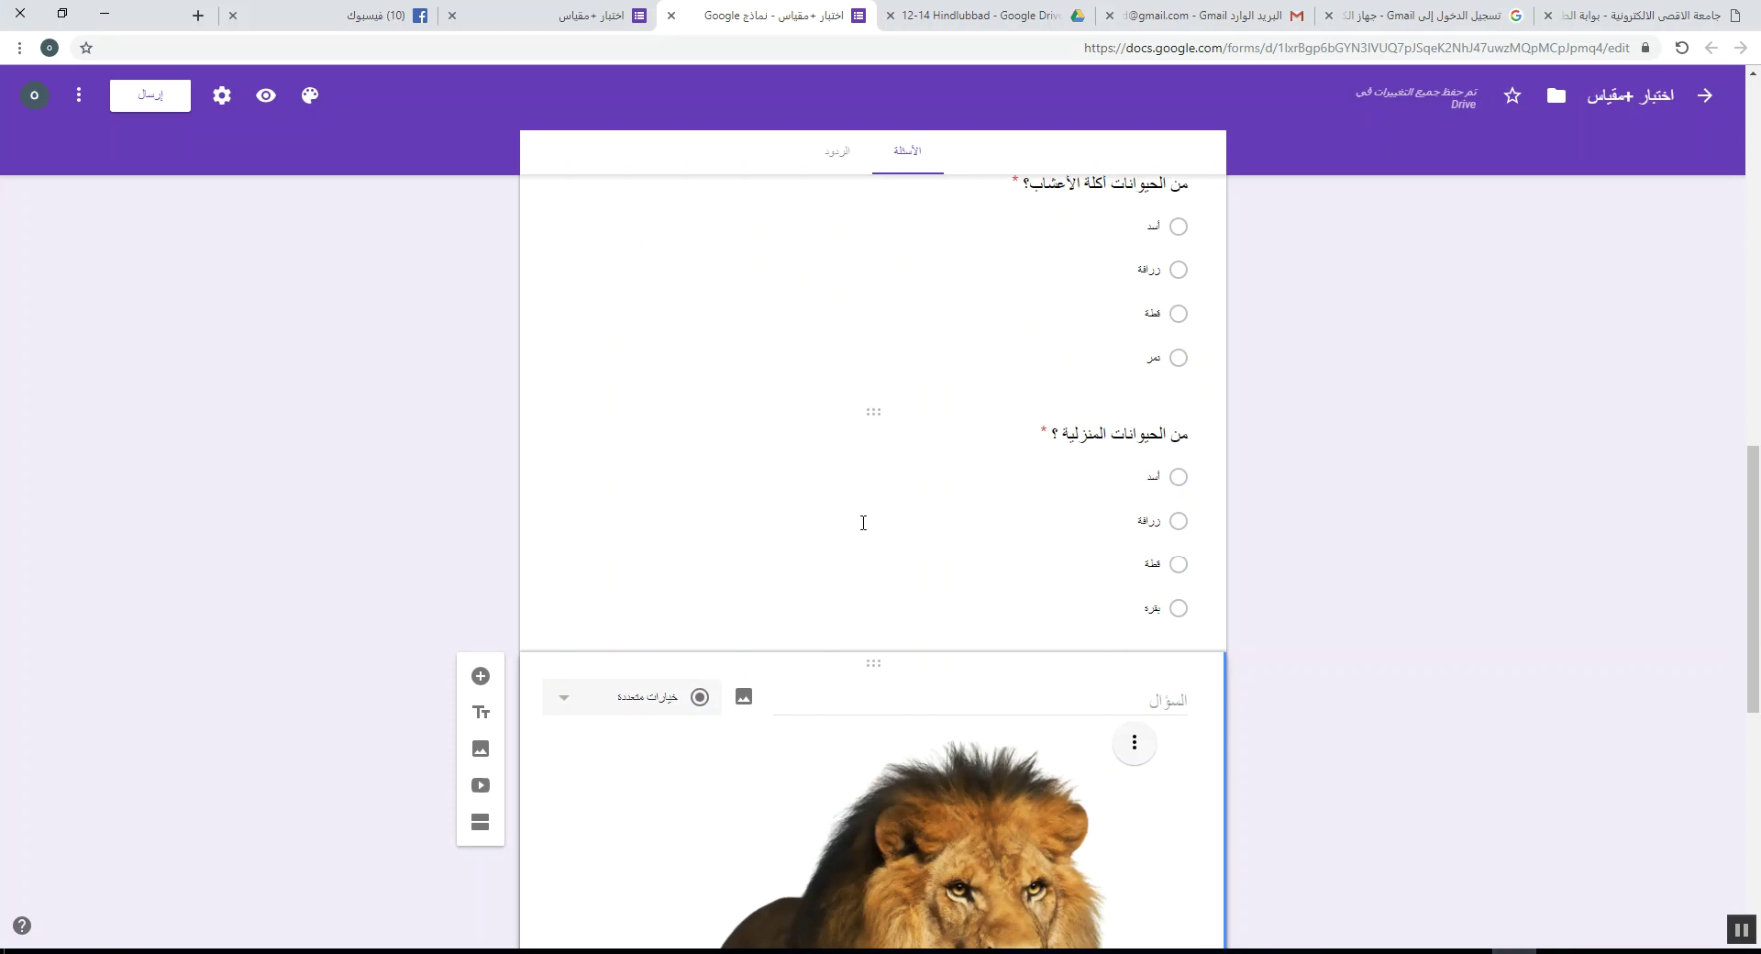
{"action": "scroll", "coordinate": [861, 518], "scroll_direction": "down", "scroll_amount": 6}
{"action": "scroll", "coordinate": [860, 514], "scroll_direction": "up", "scroll_amount": 2}
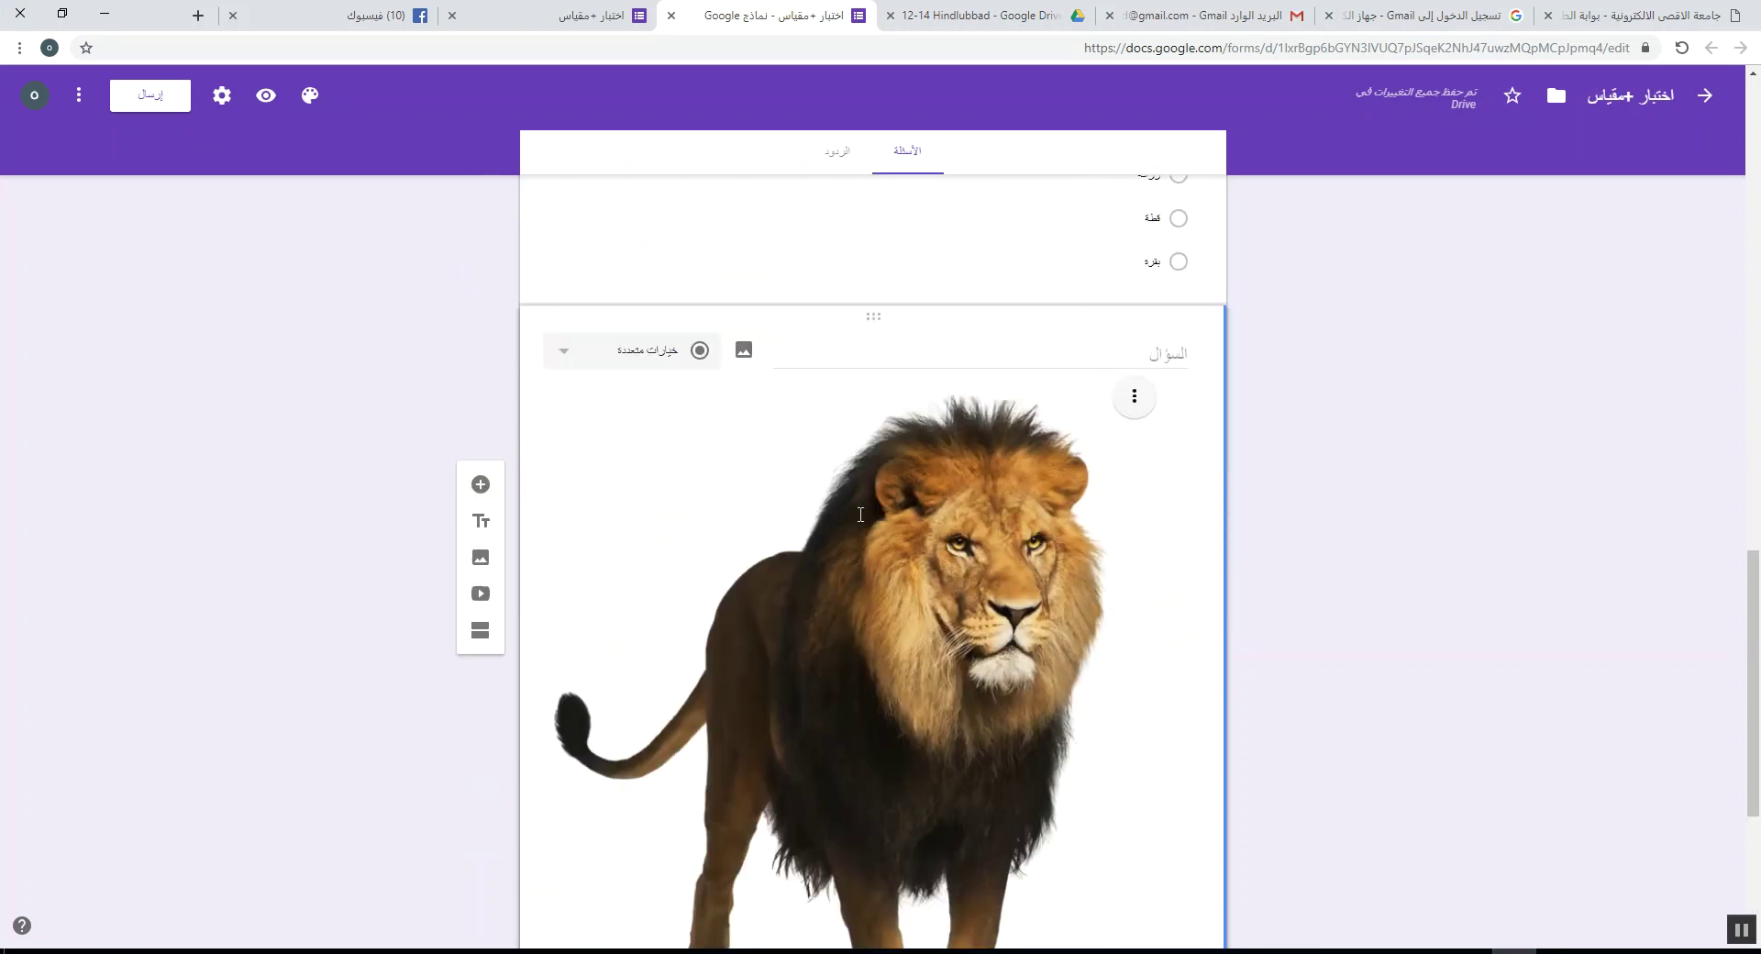
{"action": "scroll", "coordinate": [860, 514], "scroll_direction": "up", "scroll_amount": 1}
{"action": "left_click", "coordinate": [916, 670]}
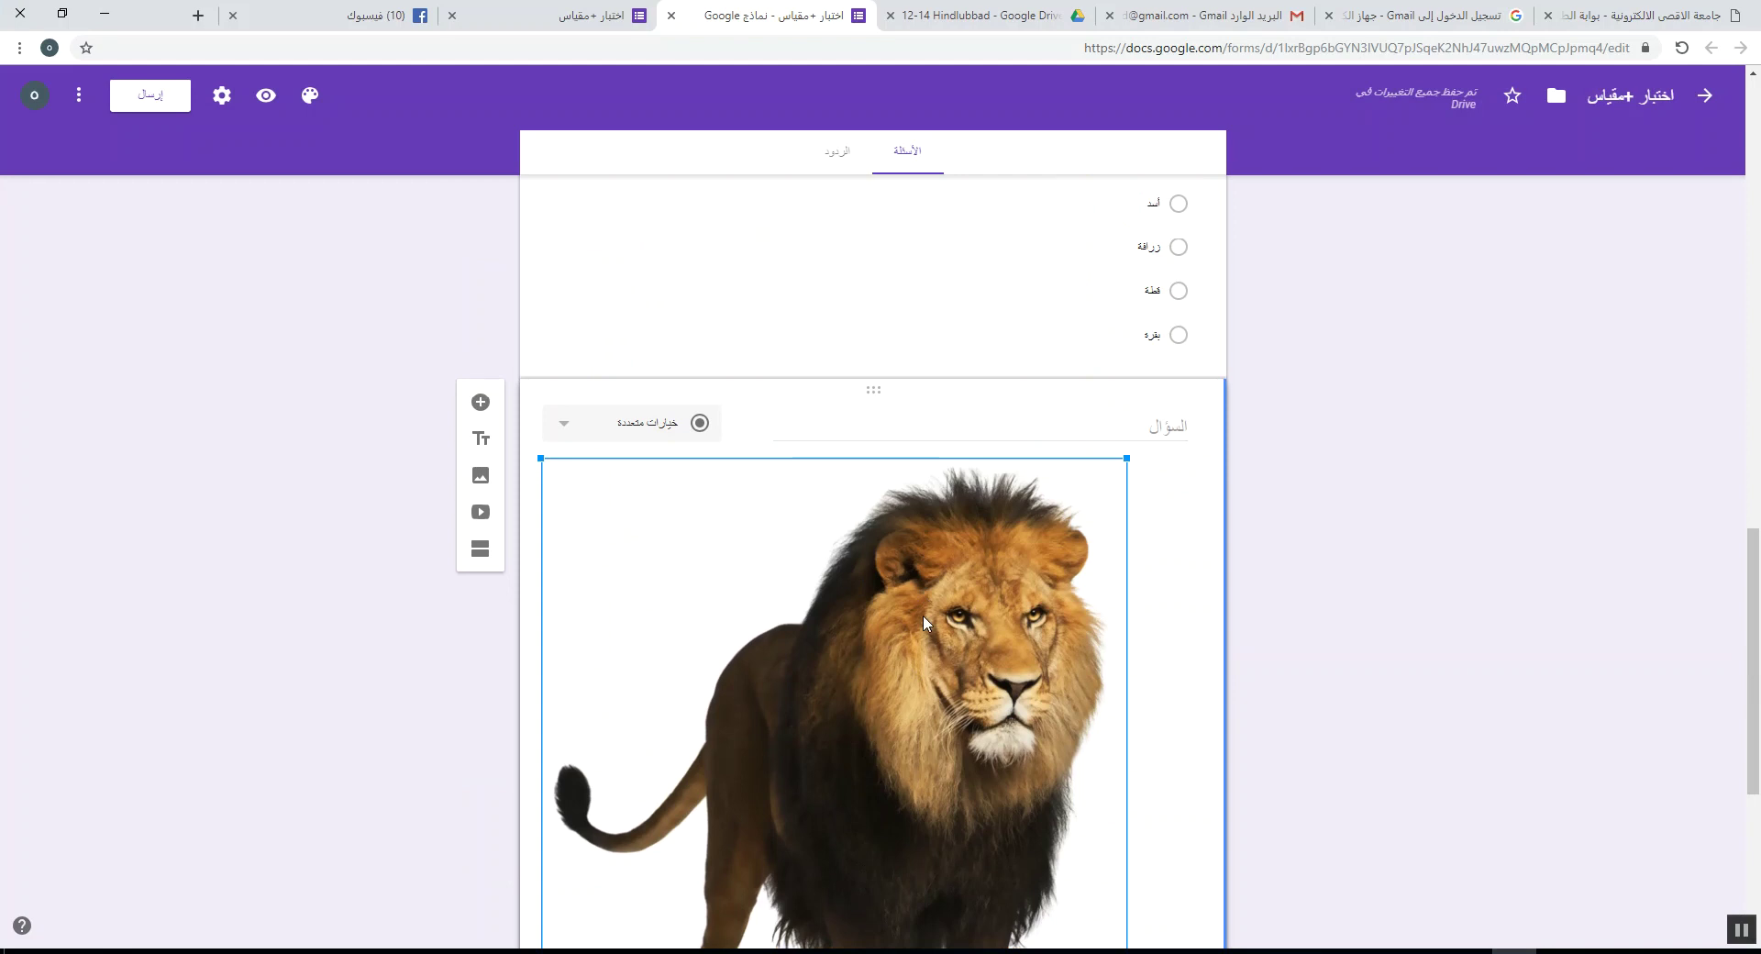
- Remove the lion picture from the untitled question
{"action": "left_click", "coordinate": [1164, 522]}
{"action": "left_click", "coordinate": [1130, 489]}
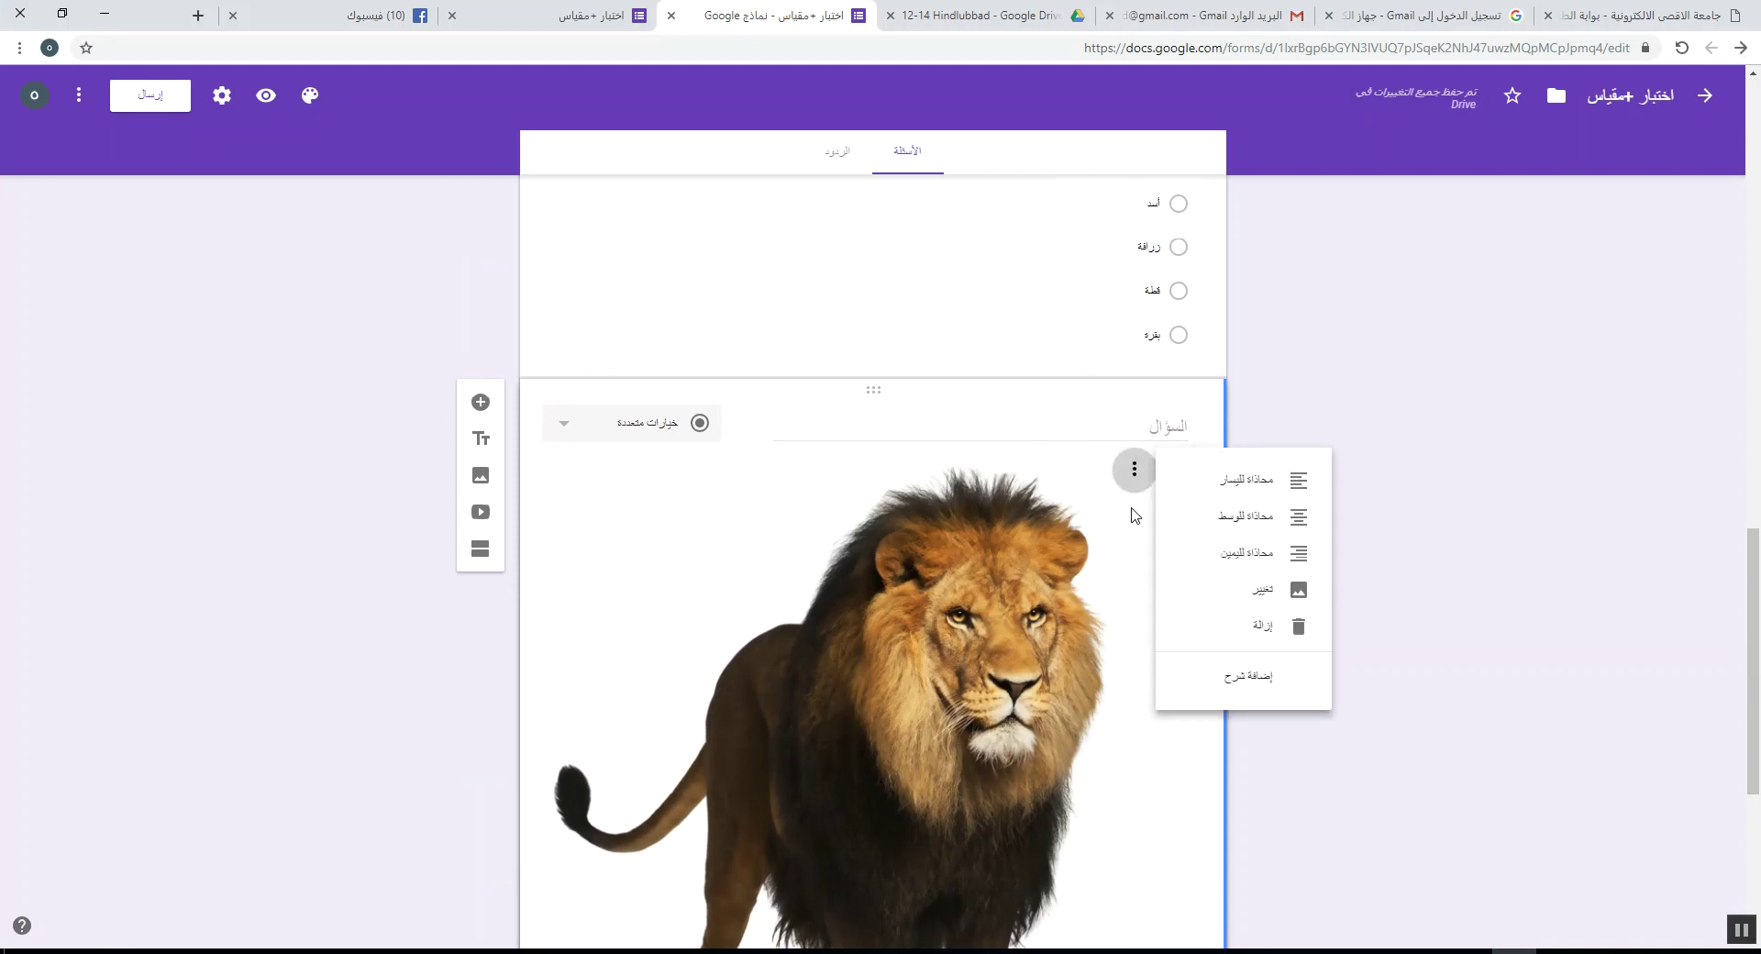
{"action": "left_click", "coordinate": [1163, 631]}
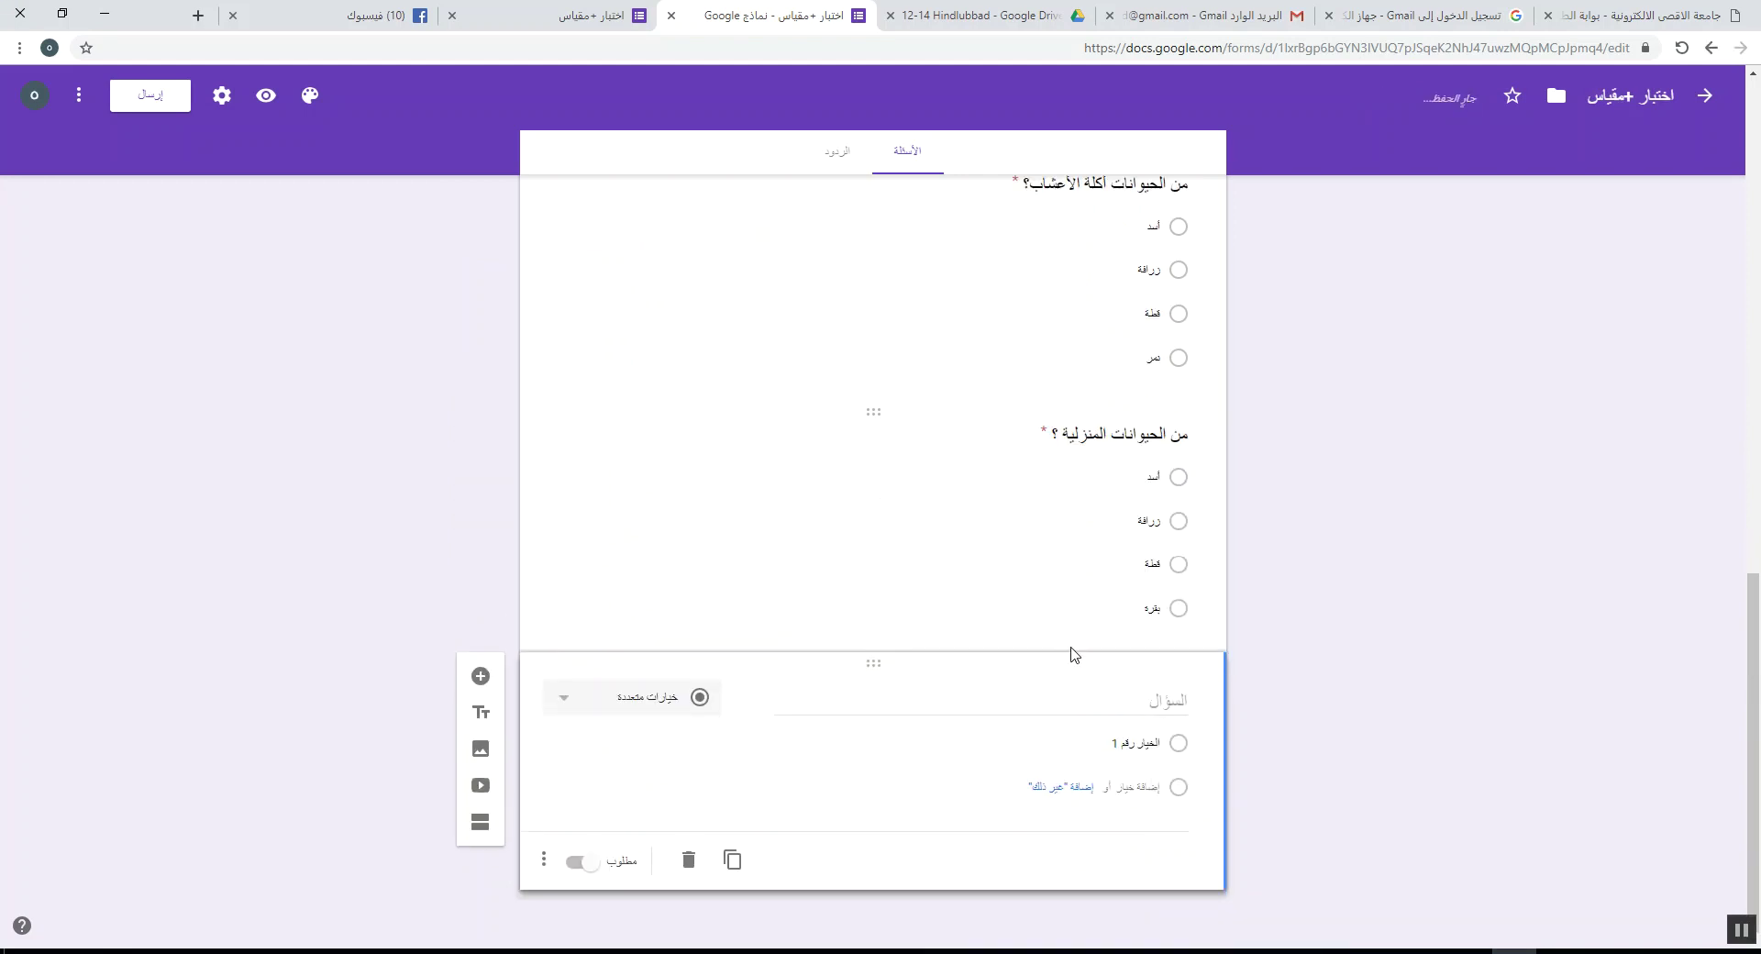
- Upload the lion picture from the computer as the untitled question's image
{"action": "left_click", "coordinate": [1139, 703]}
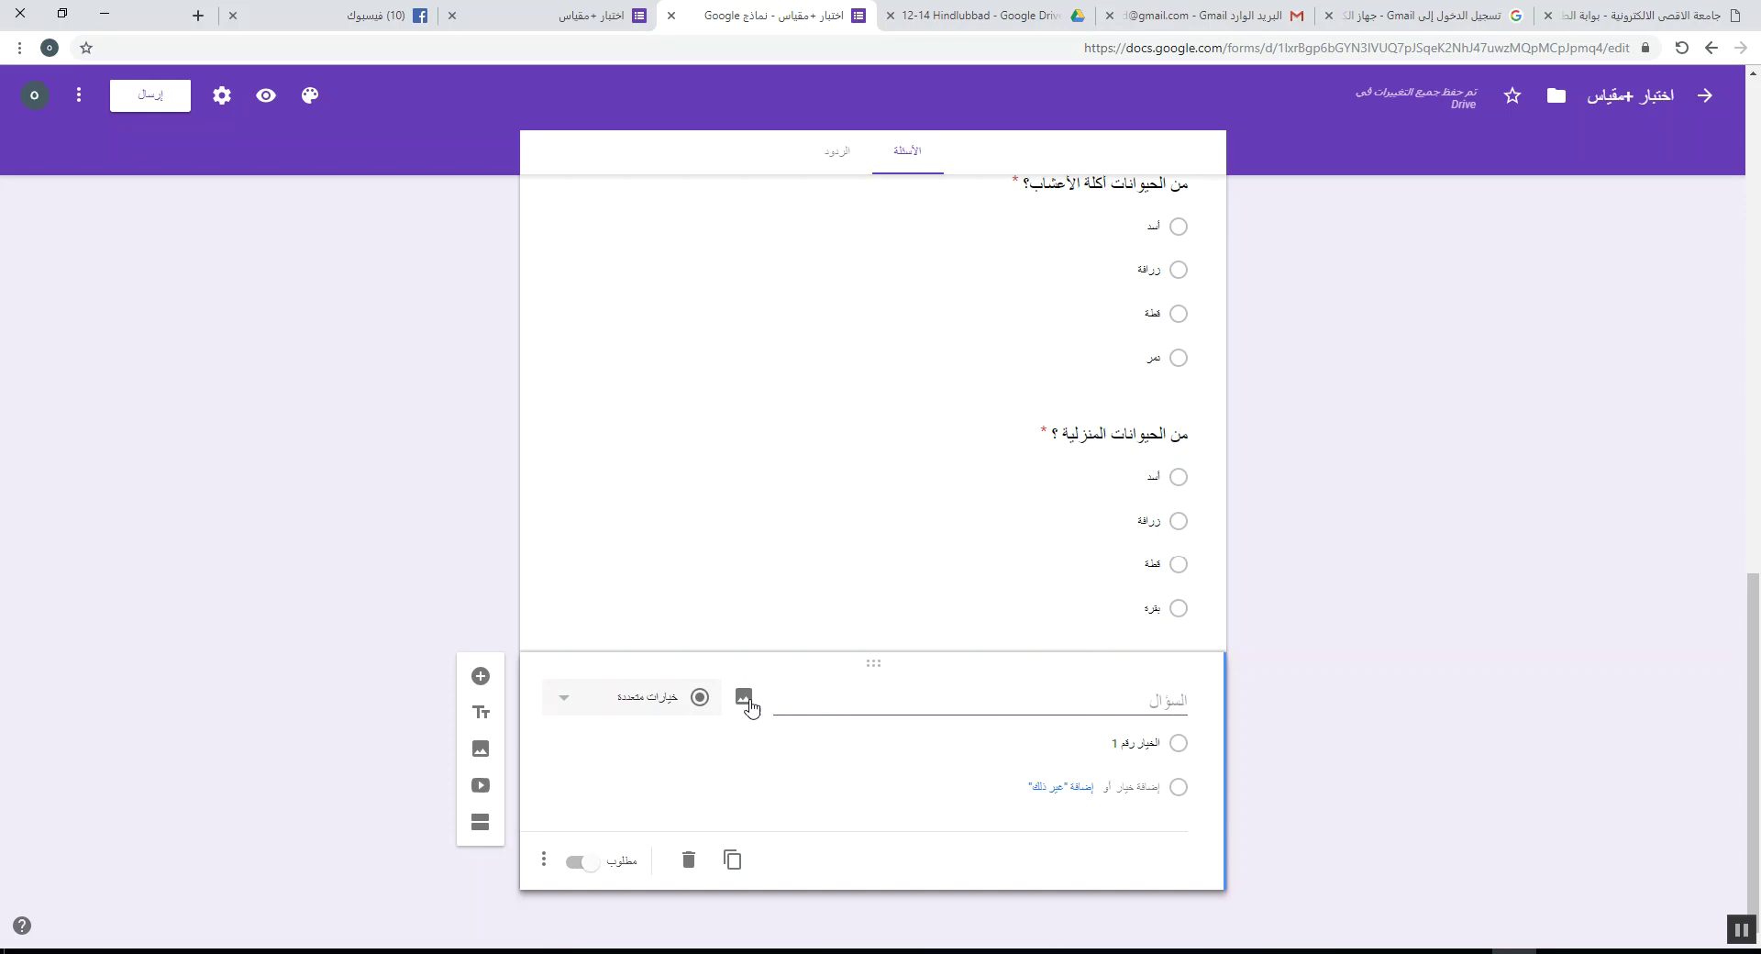
{"action": "left_click", "coordinate": [744, 699]}
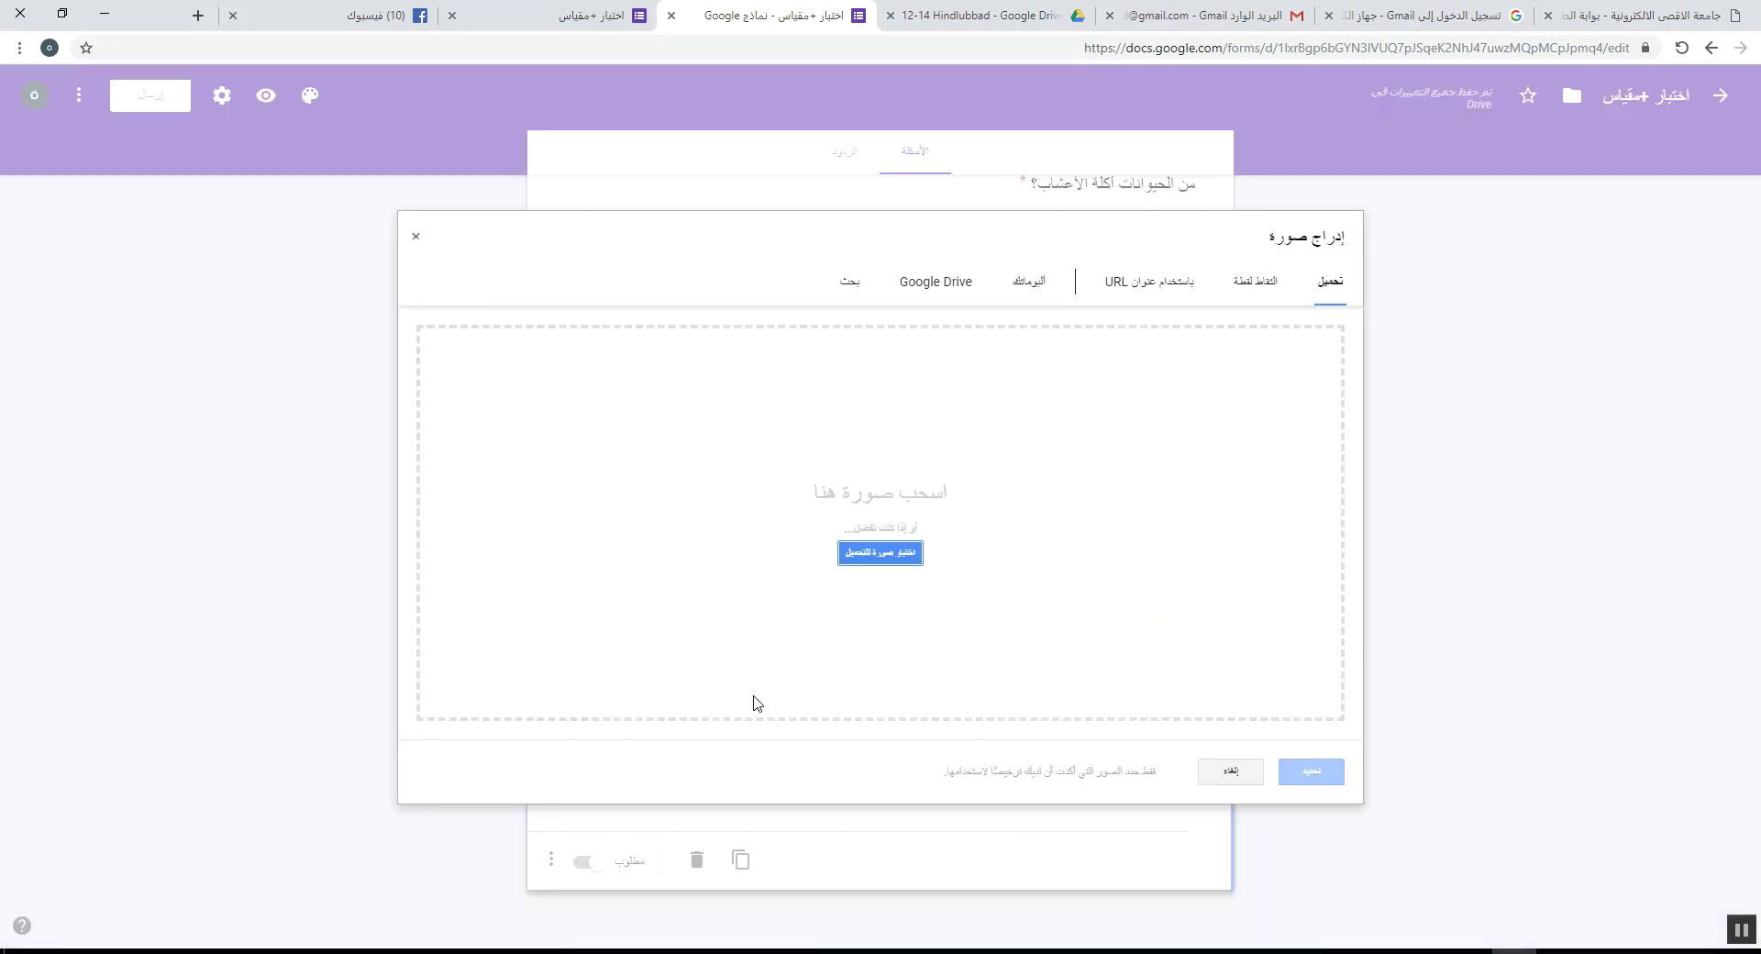
{"action": "left_click", "coordinate": [876, 554]}
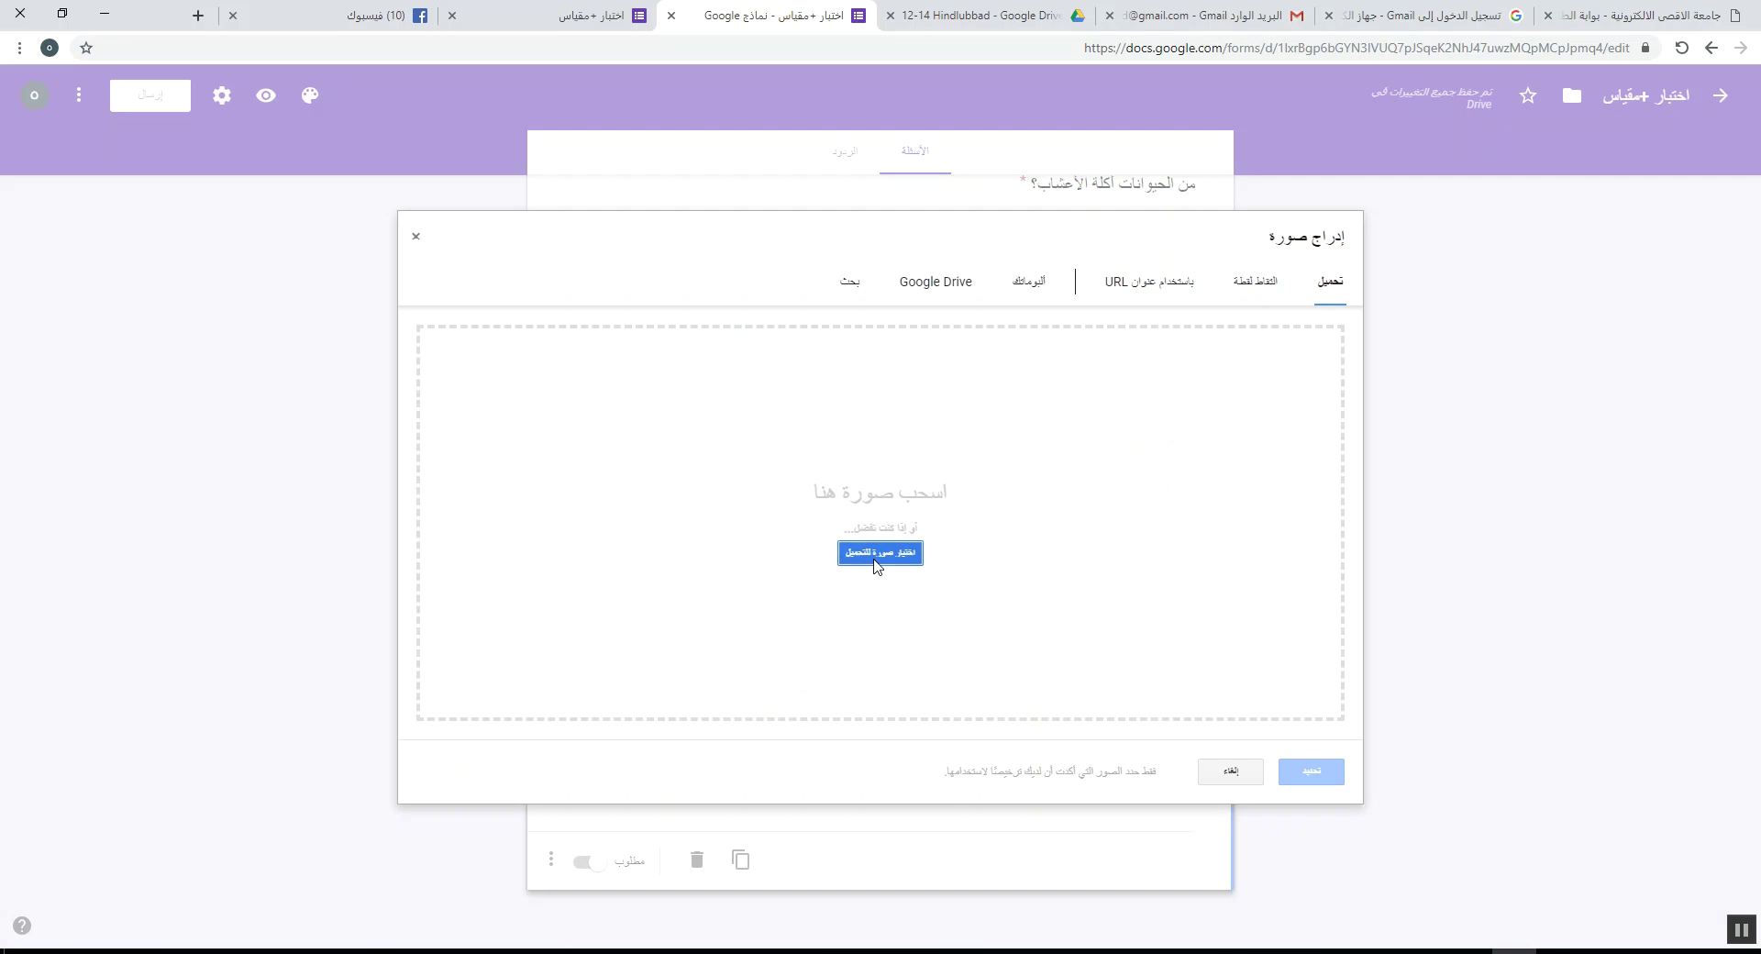
{"action": "left_click", "coordinate": [807, 162]}
{"action": "double_click", "coordinate": [807, 161]}
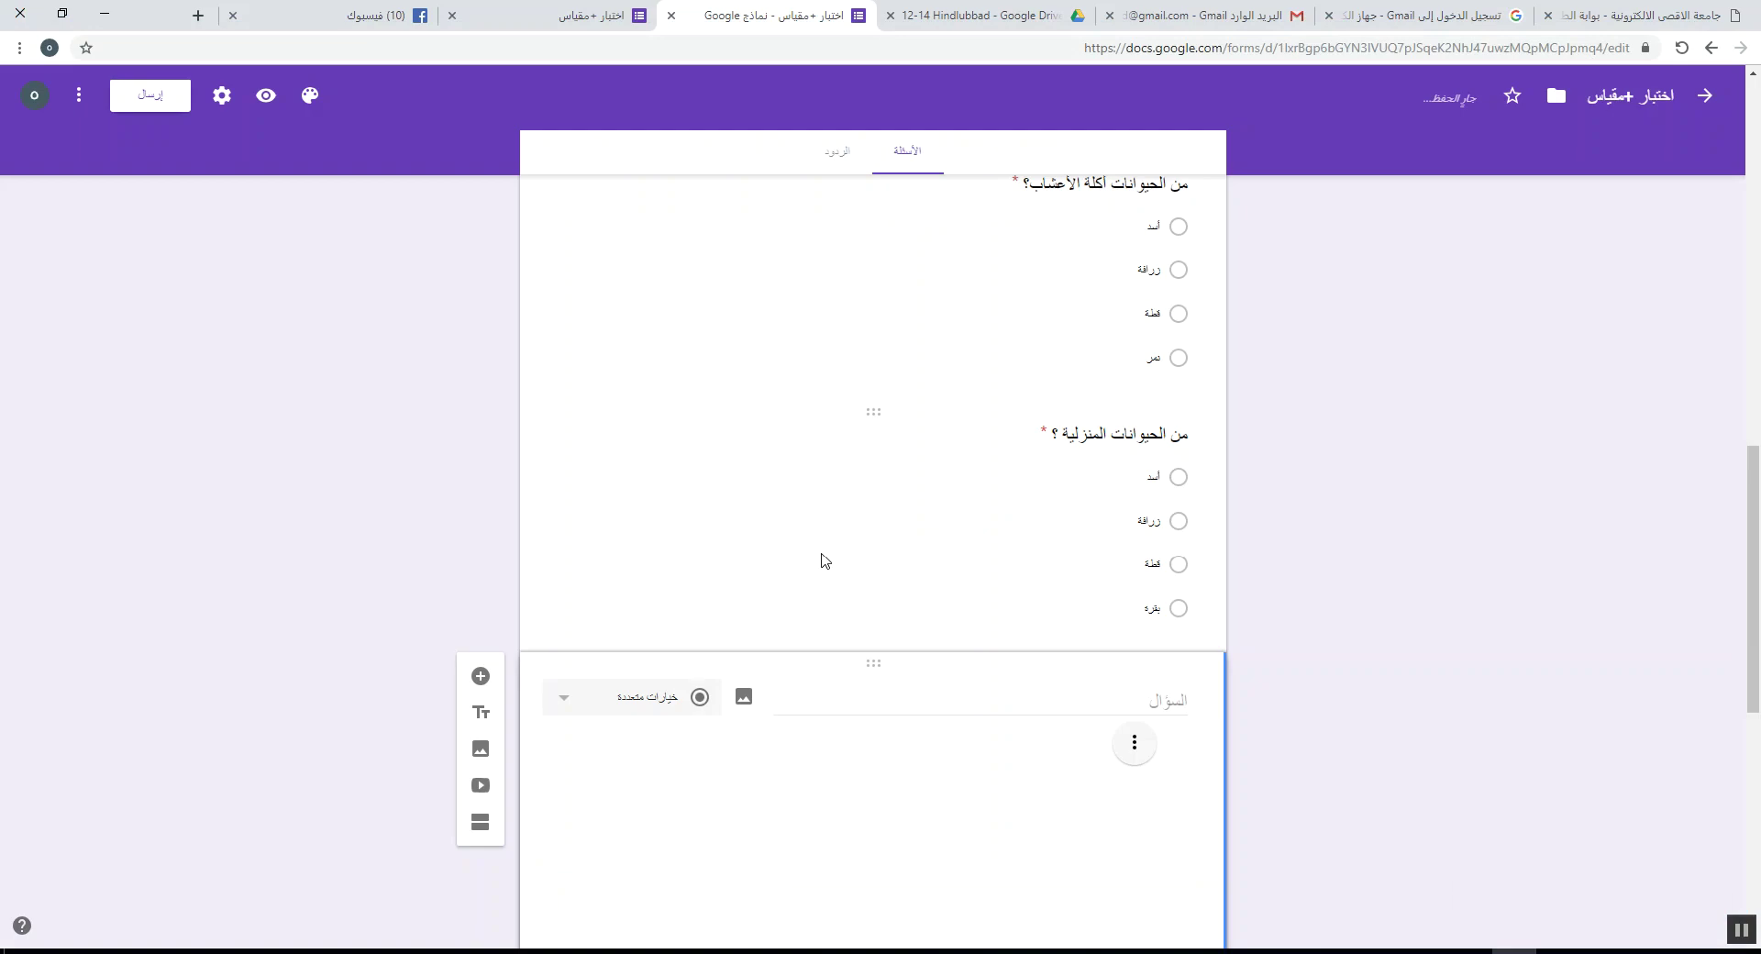
- Shrink the lion picture proportionally to about 40 percent of its width and align it to the centre of the question
{"action": "left_click", "coordinate": [912, 548]}
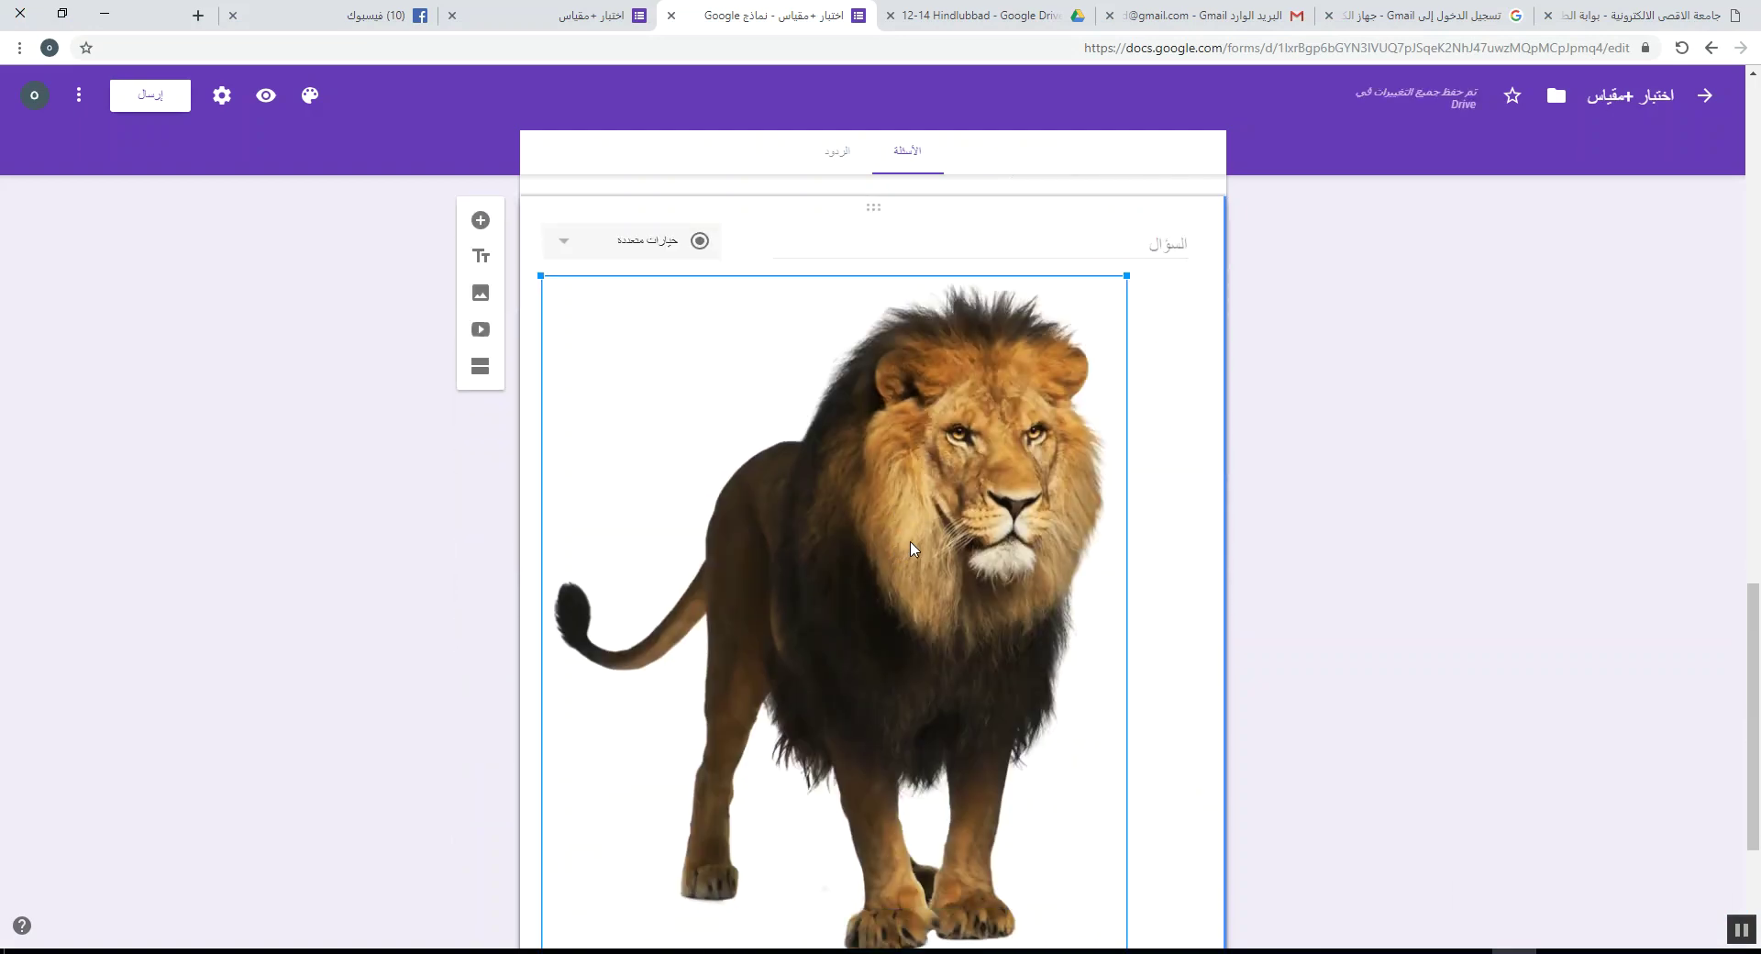
{"action": "scroll", "coordinate": [896, 532], "scroll_direction": "down", "scroll_amount": 3}
{"action": "scroll", "coordinate": [862, 530], "scroll_direction": "up", "scroll_amount": 4}
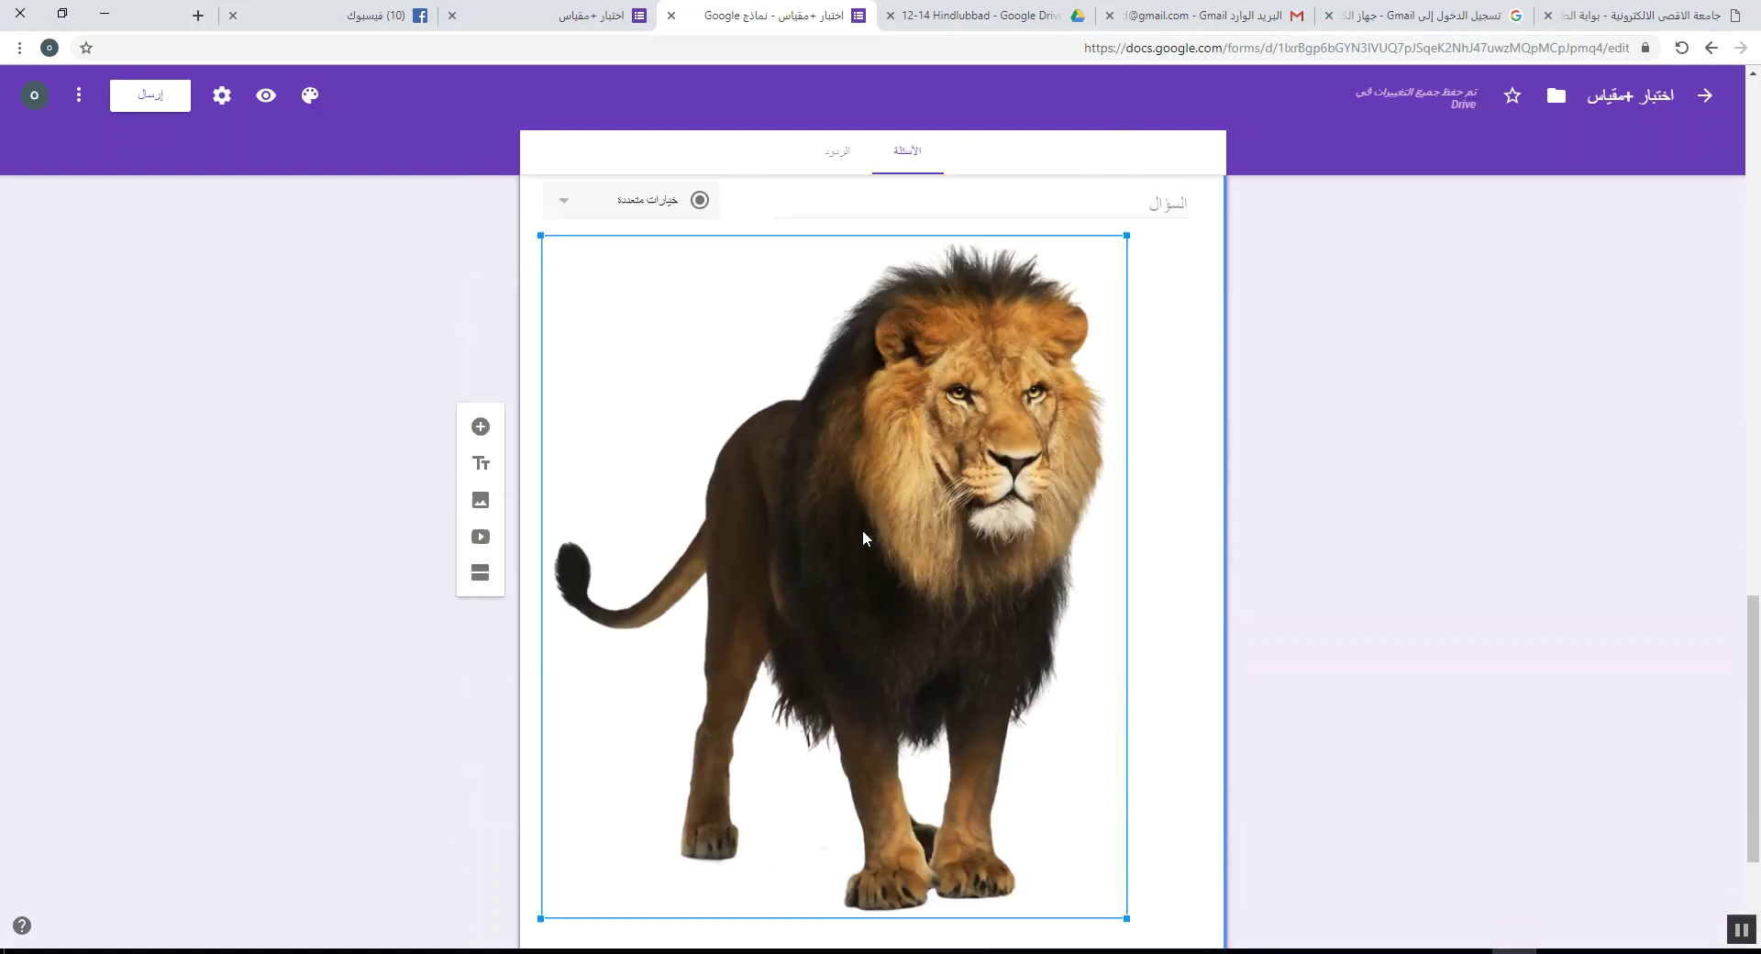
{"action": "left_click_drag", "start_coordinate": [1127, 365], "coordinate": [775, 775]}
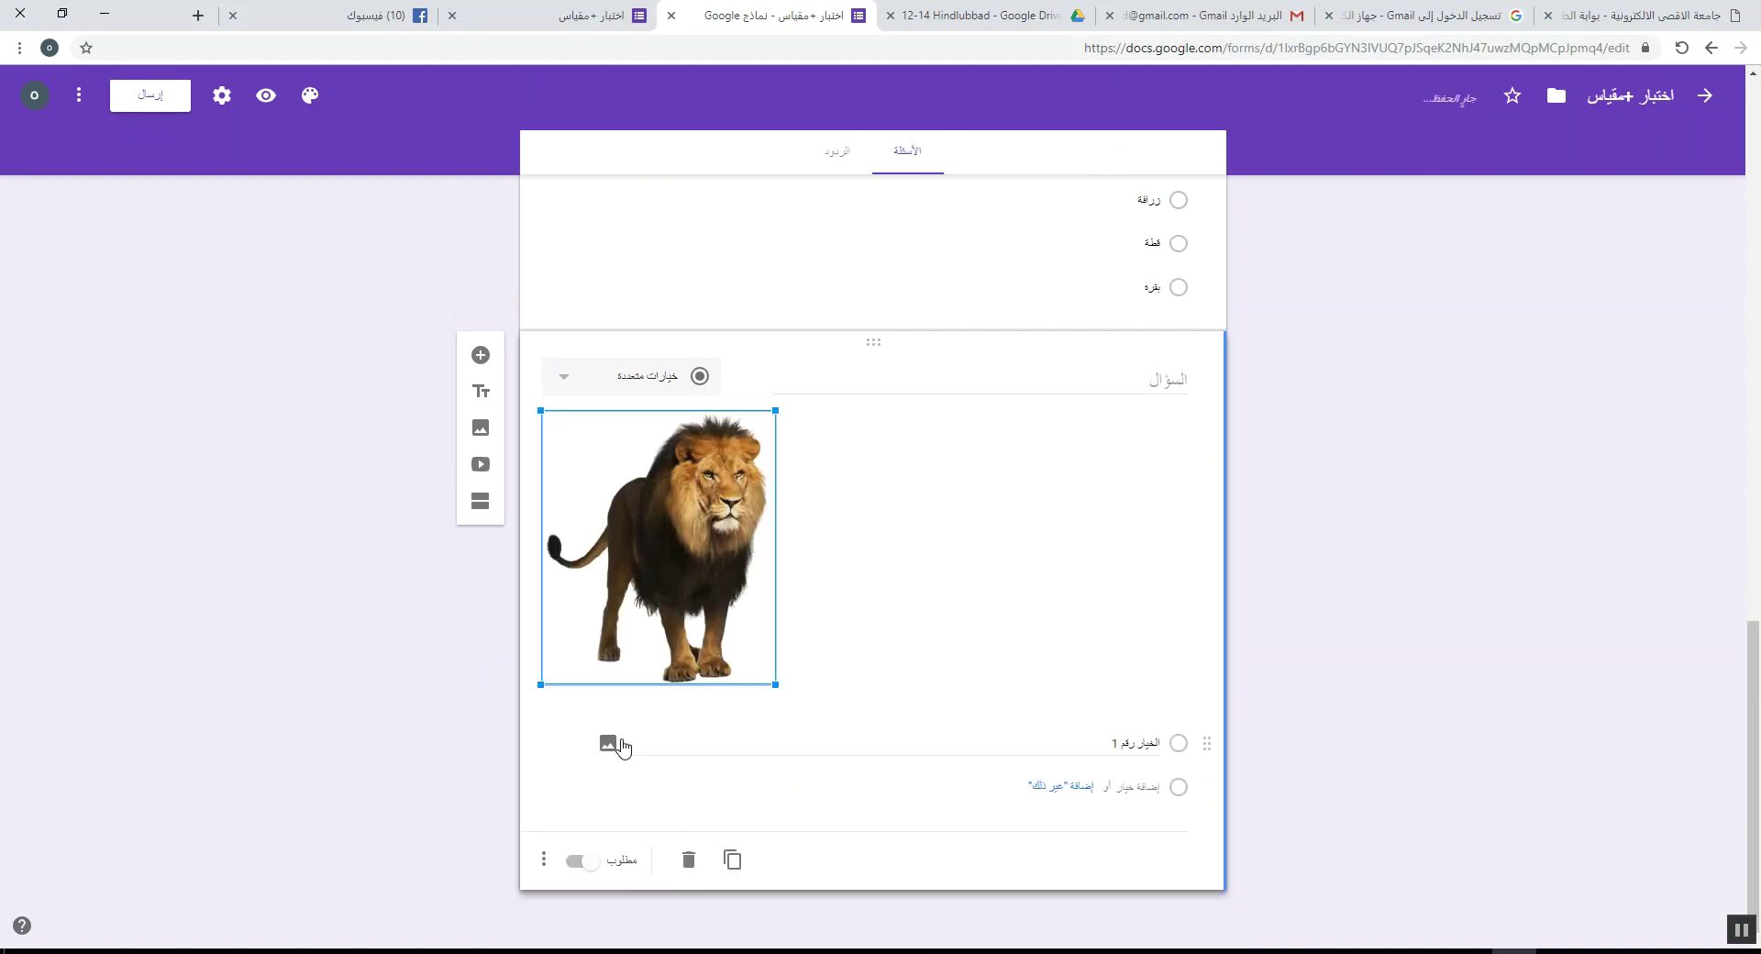
{"action": "left_click", "coordinate": [1050, 573]}
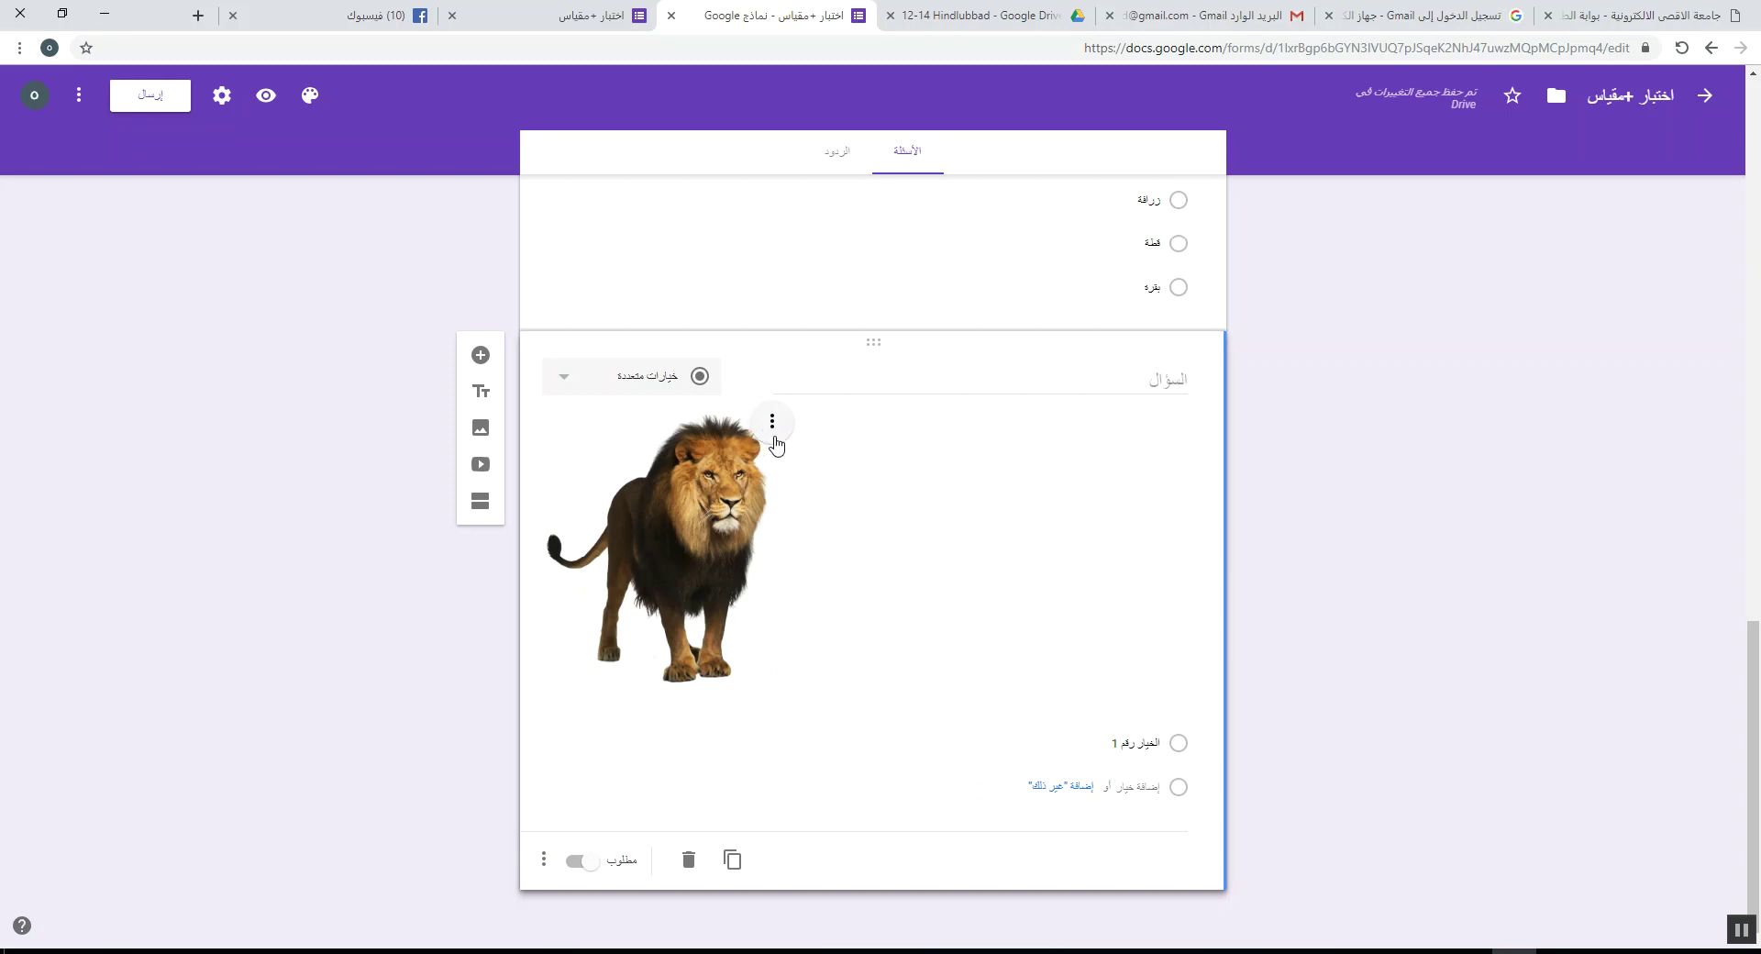
{"action": "left_click", "coordinate": [773, 435]}
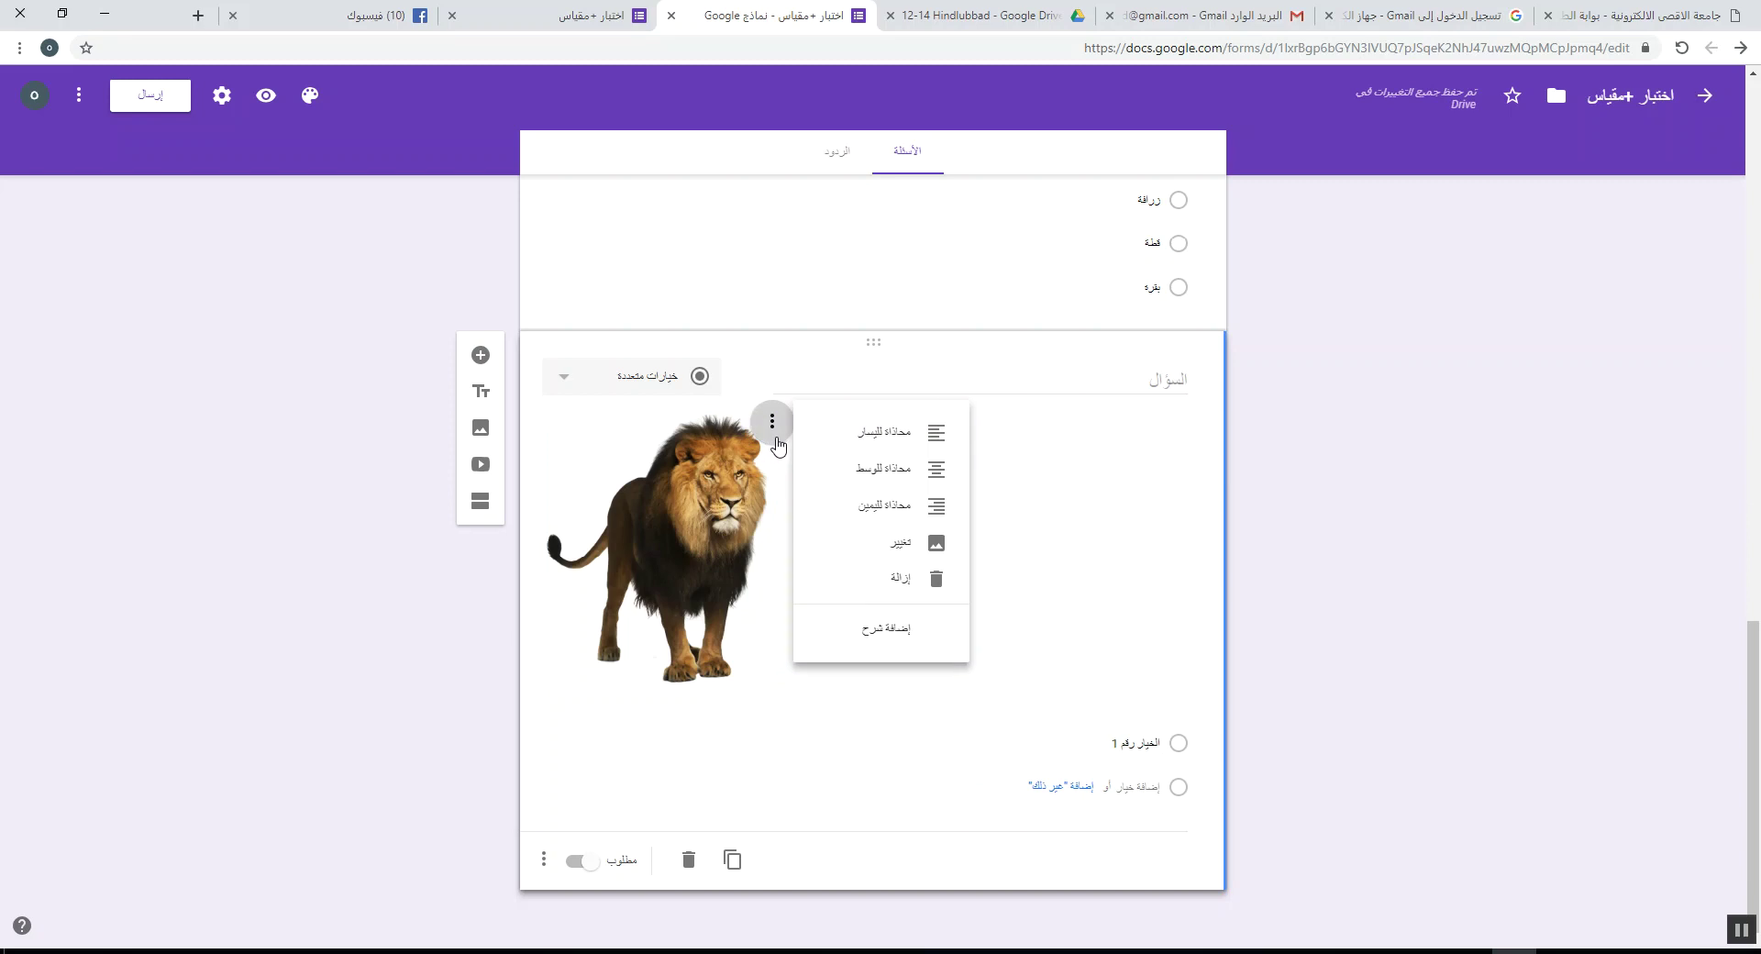
{"action": "left_click", "coordinate": [871, 469]}
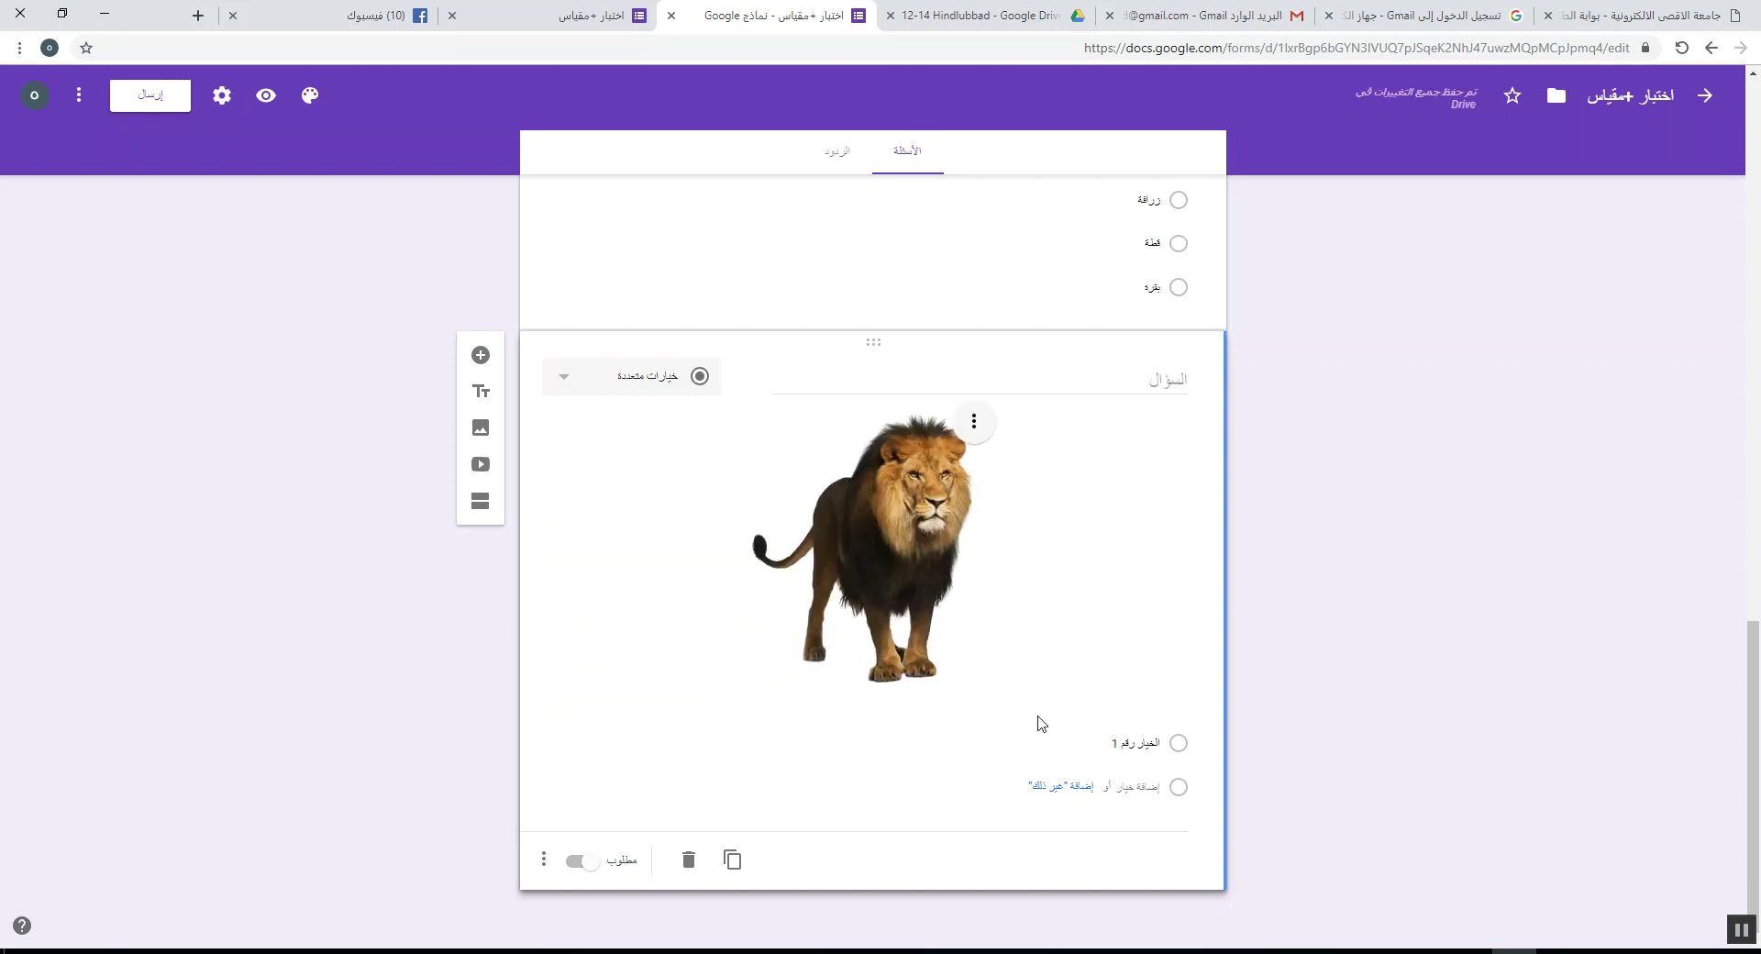
- Title the lion picture question "من أنا ؟"
{"action": "left_click", "coordinate": [1079, 741]}
{"action": "left_click", "coordinate": [1169, 387]}
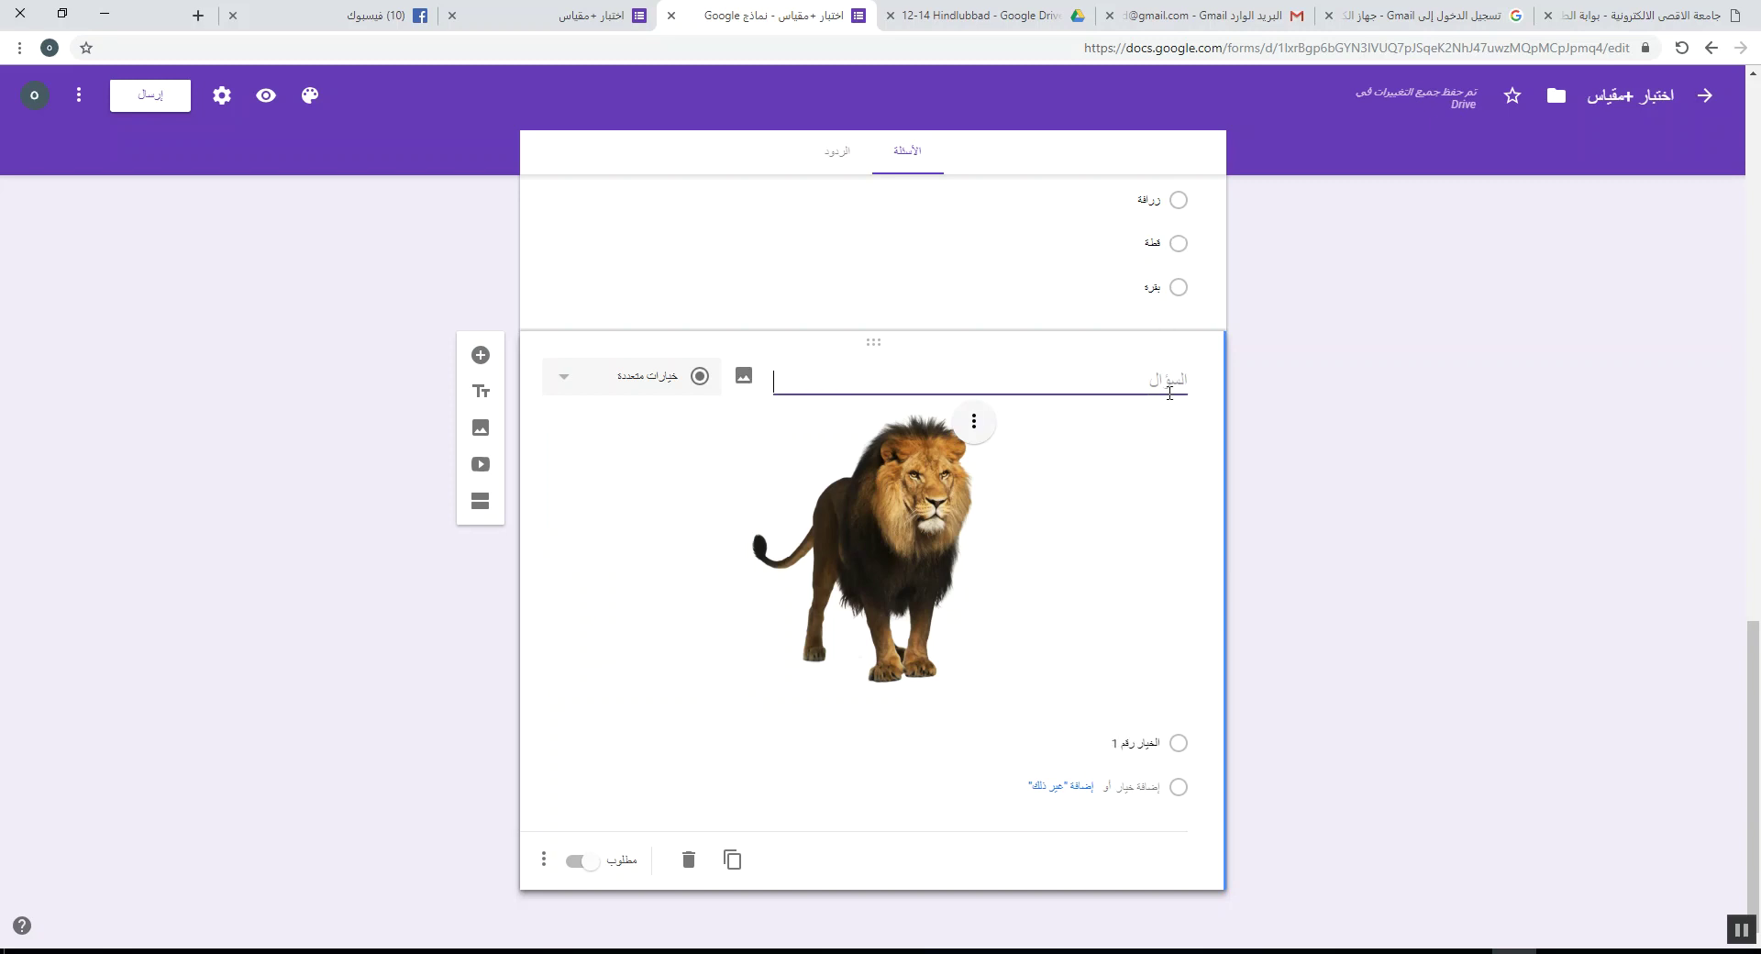
{"action": "type", "text": "من أنا ؟"}
- Enter the options "نمر", "قطة", "أسد" and "لبوه" for the "من أنا ؟" question
{"action": "left_click", "coordinate": [1157, 742]}
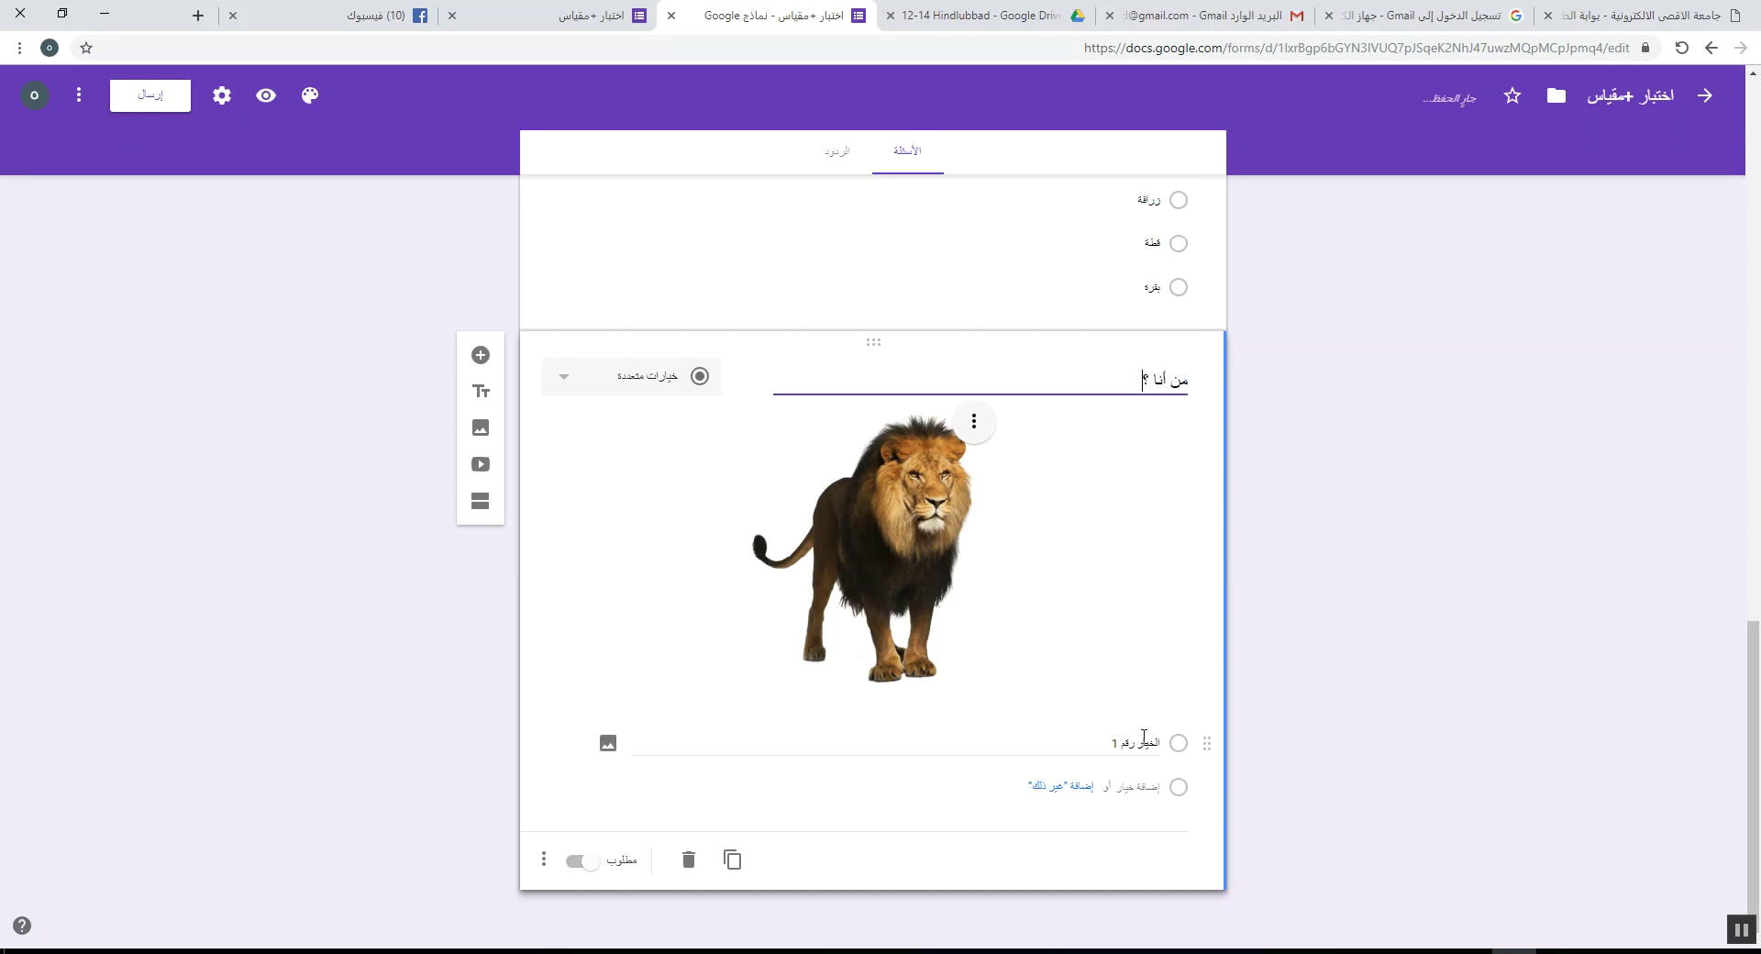
{"action": "type", "text": "د"}
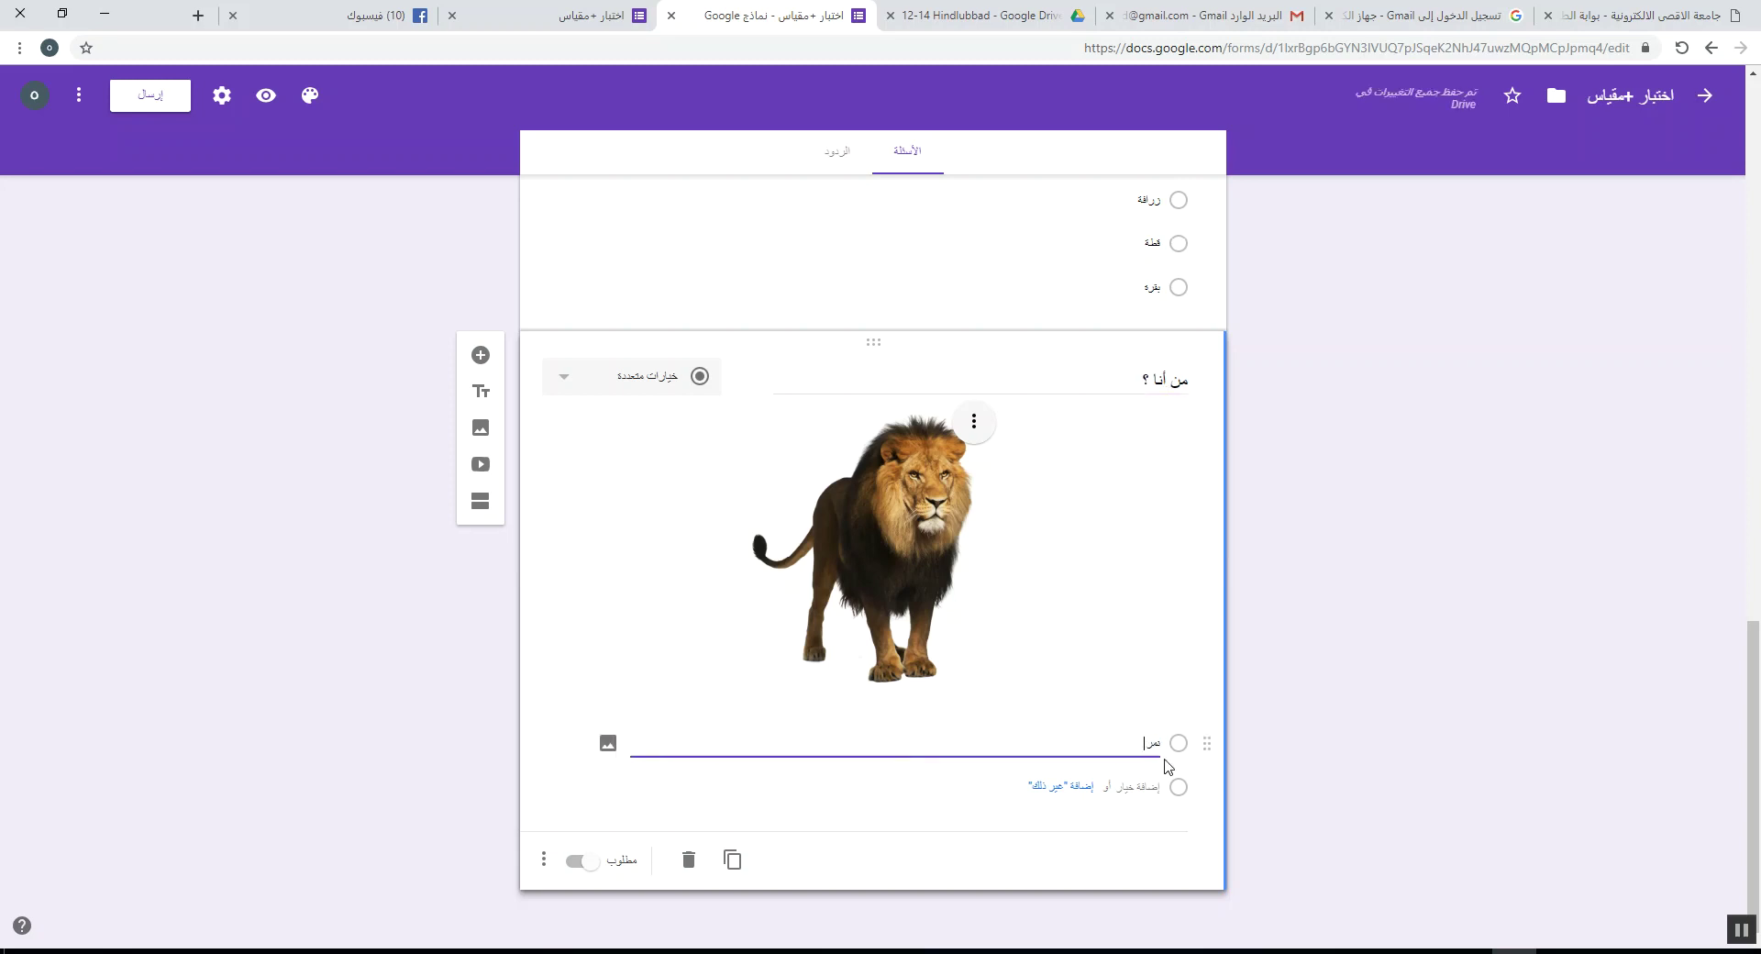
{"action": "left_click", "coordinate": [1133, 787]}
{"action": "type", "text": "قطة"}
{"action": "left_click", "coordinate": [1131, 786]}
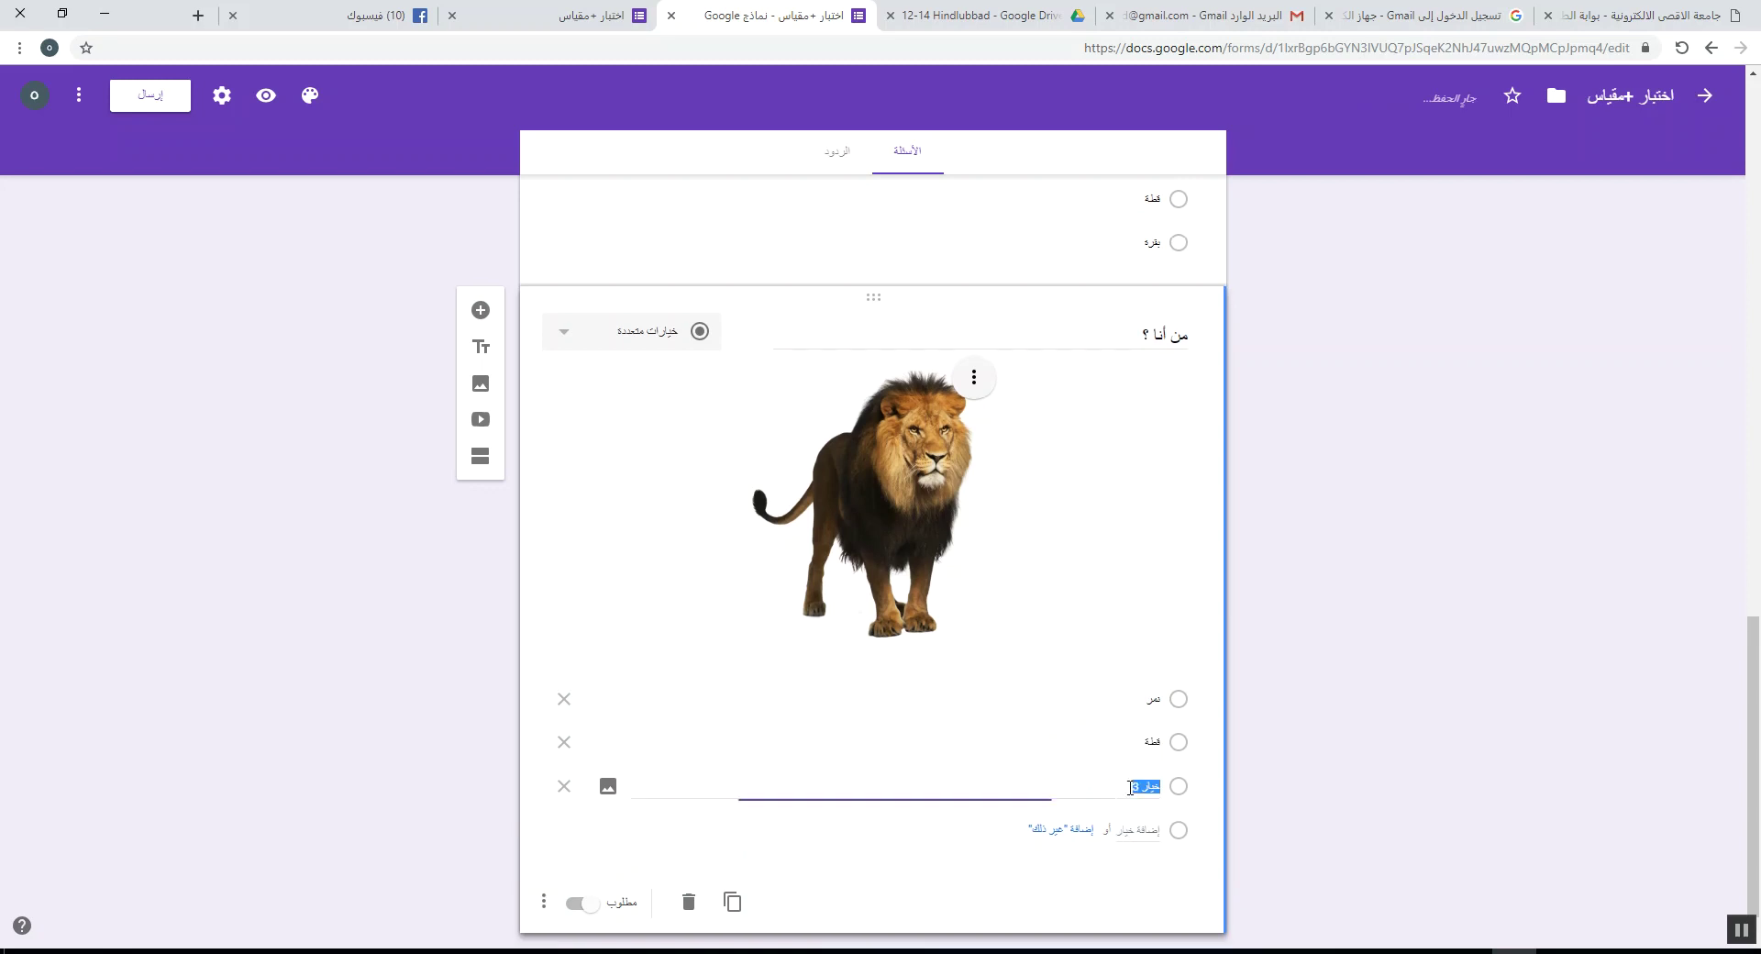
{"action": "type", "text": "اس"}
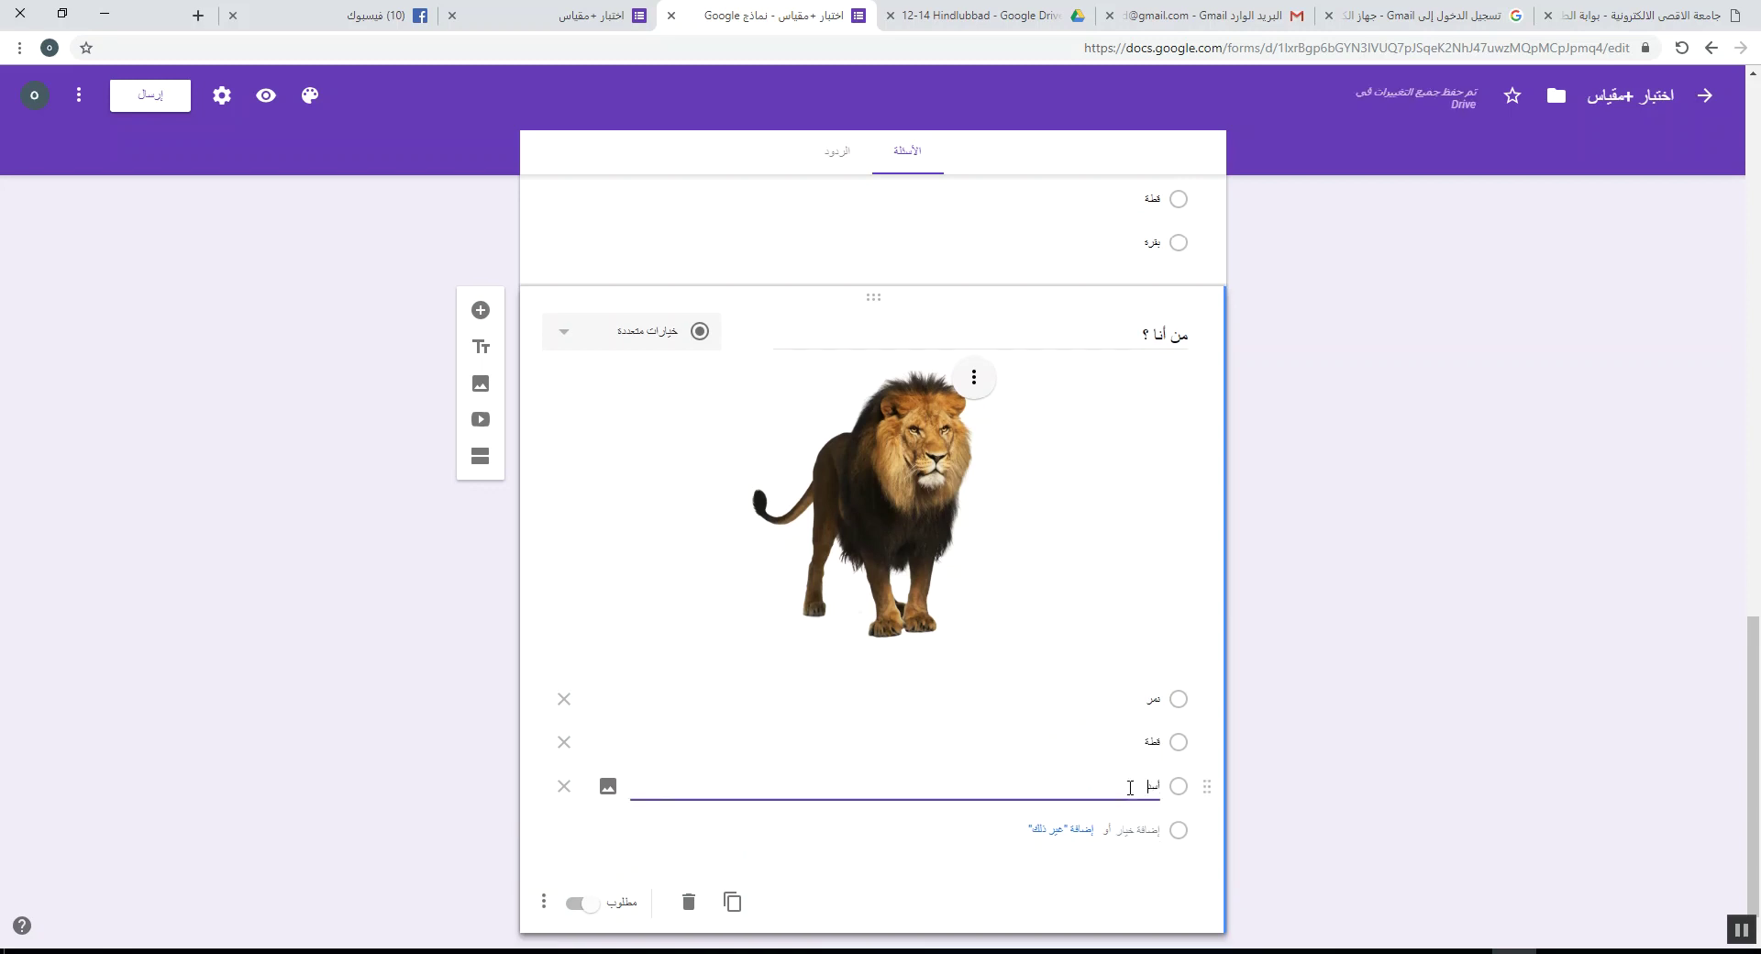
{"action": "left_click", "coordinate": [1144, 829]}
{"action": "type", "text": "ابل"}
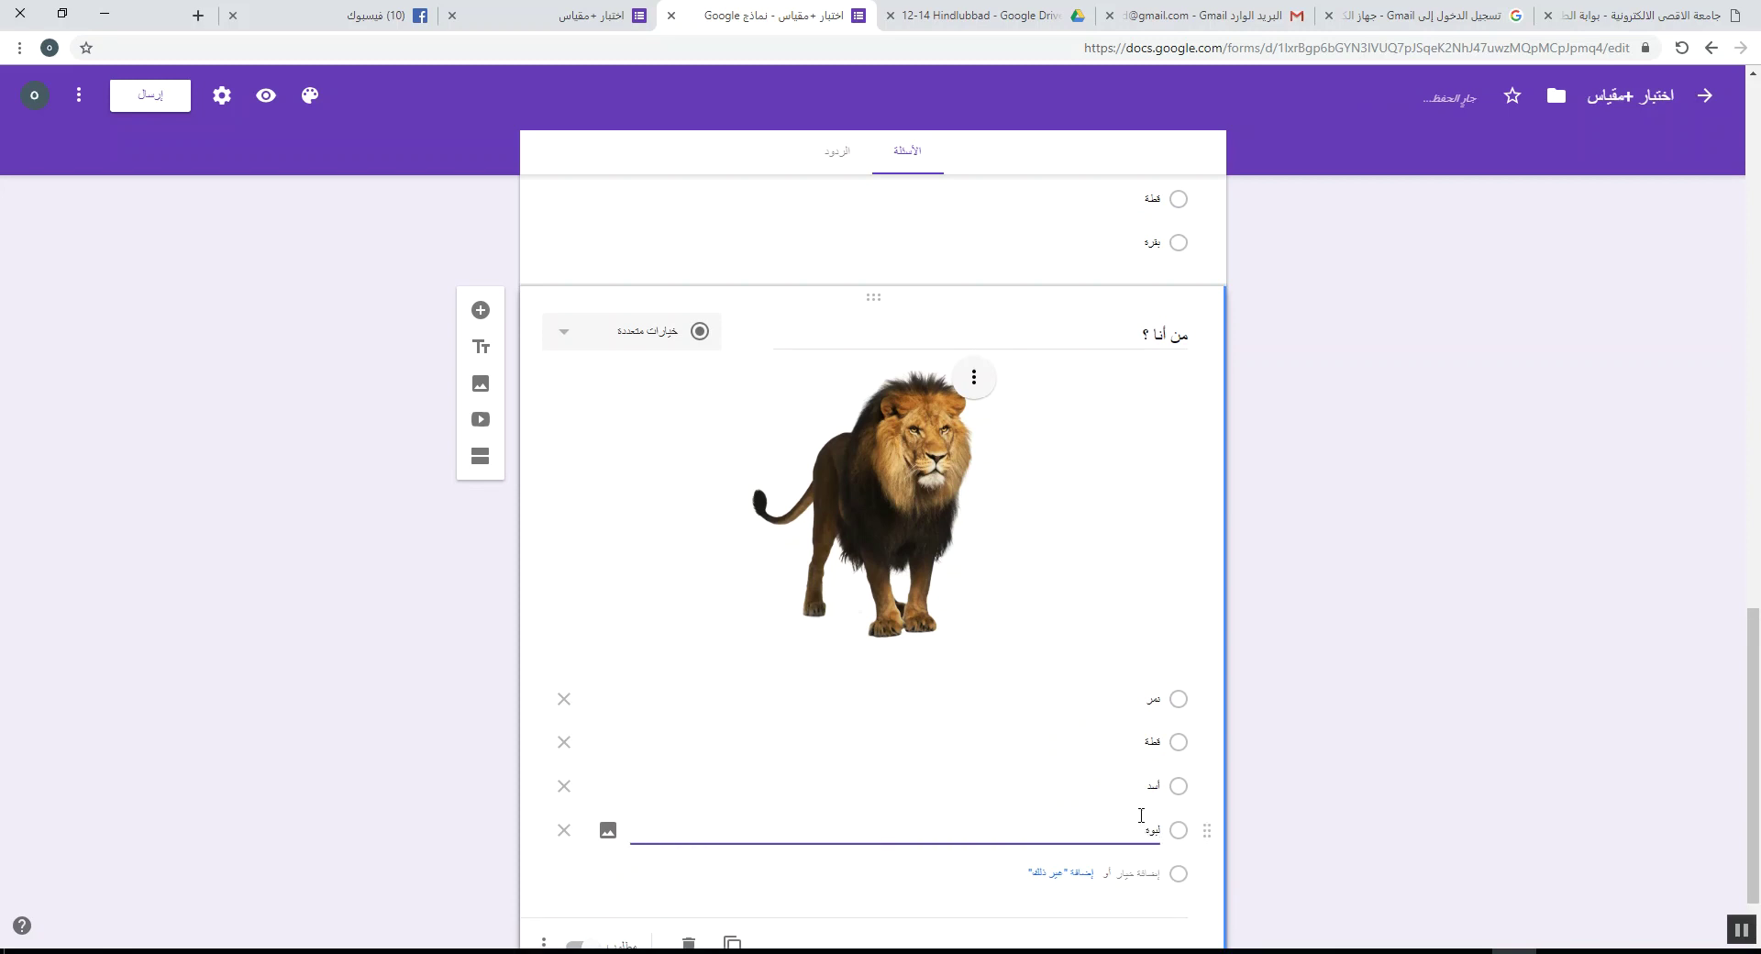
- Make the "من أنا ؟" question required
{"action": "scroll", "coordinate": [954, 597], "scroll_direction": "down", "scroll_amount": 1}
{"action": "left_click", "coordinate": [547, 860]}
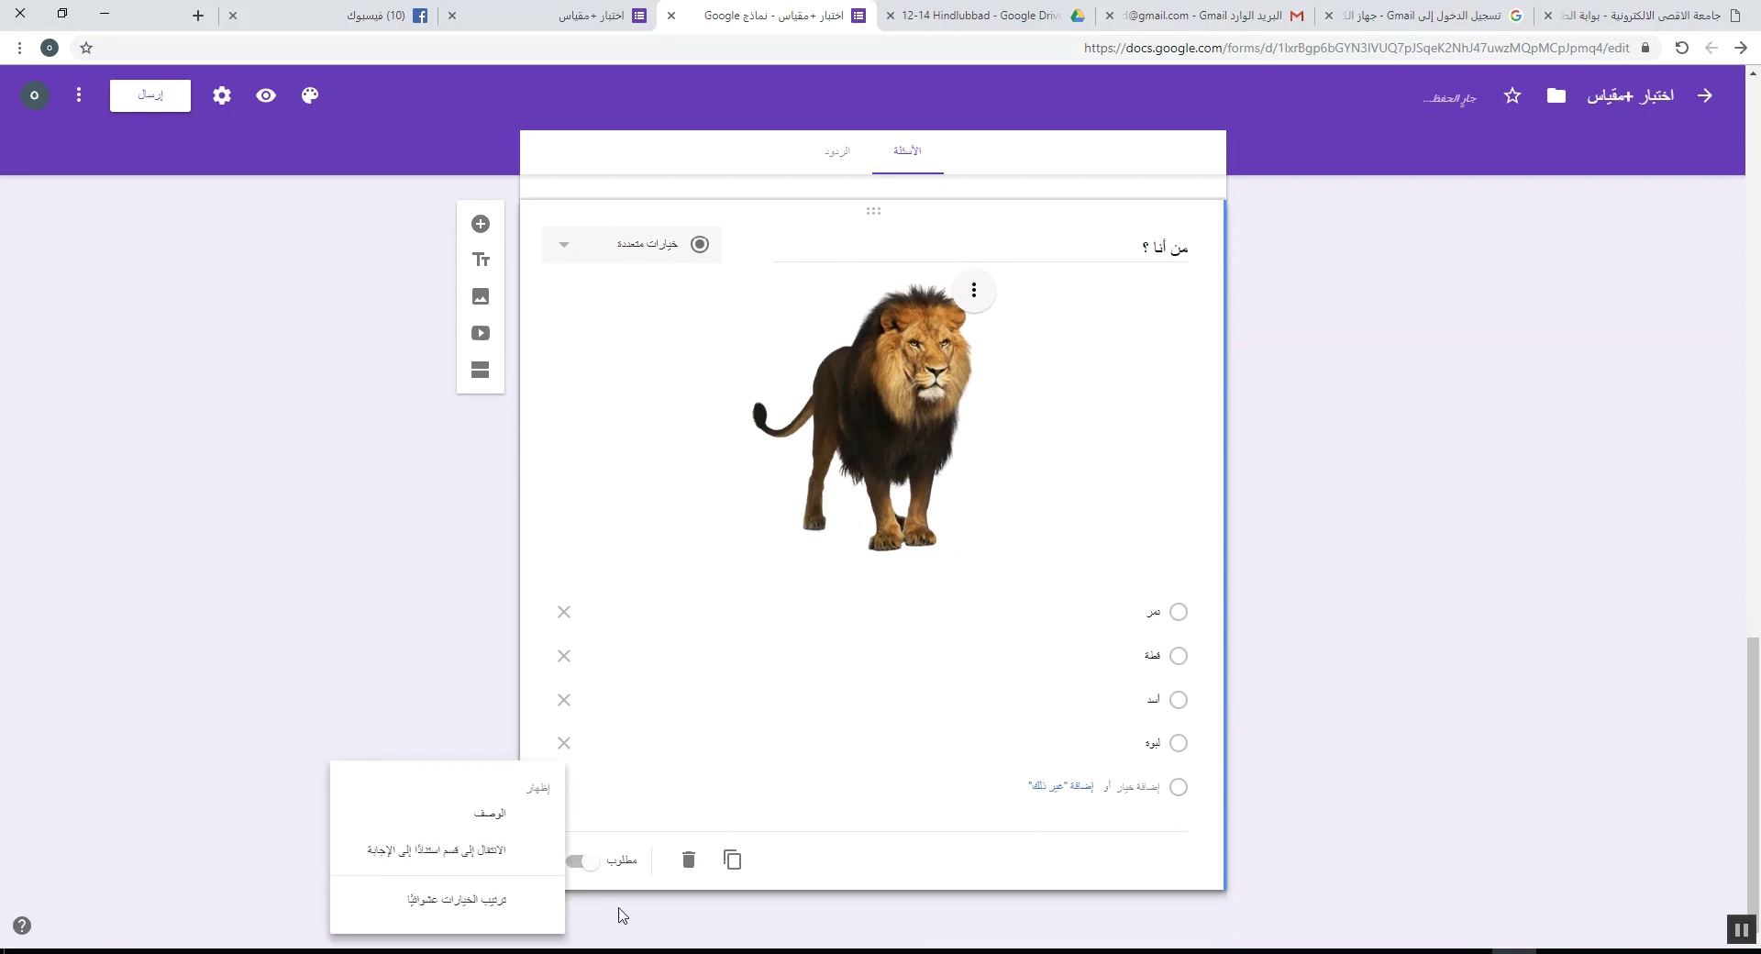
{"action": "left_click", "coordinate": [579, 859]}
{"action": "left_click", "coordinate": [581, 860]}
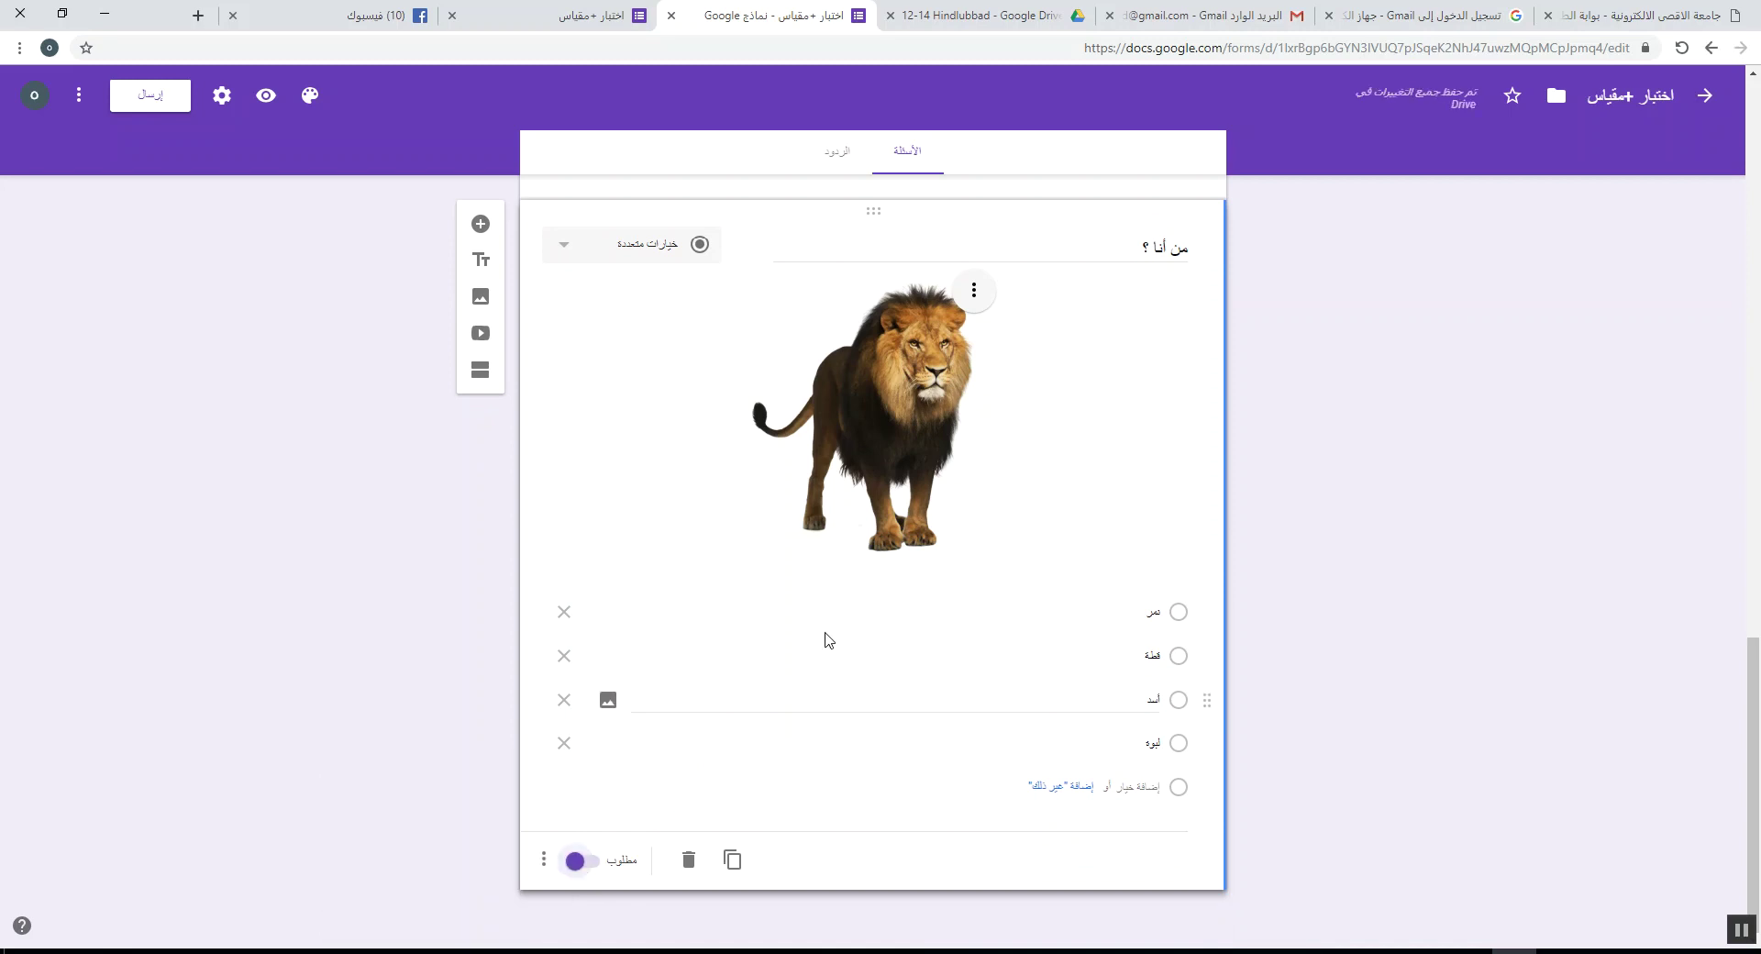
- Add a multiple-choice question titled "الموز ؟" below the lion question and upload the banana picture to its first option
{"action": "left_click", "coordinate": [480, 226]}
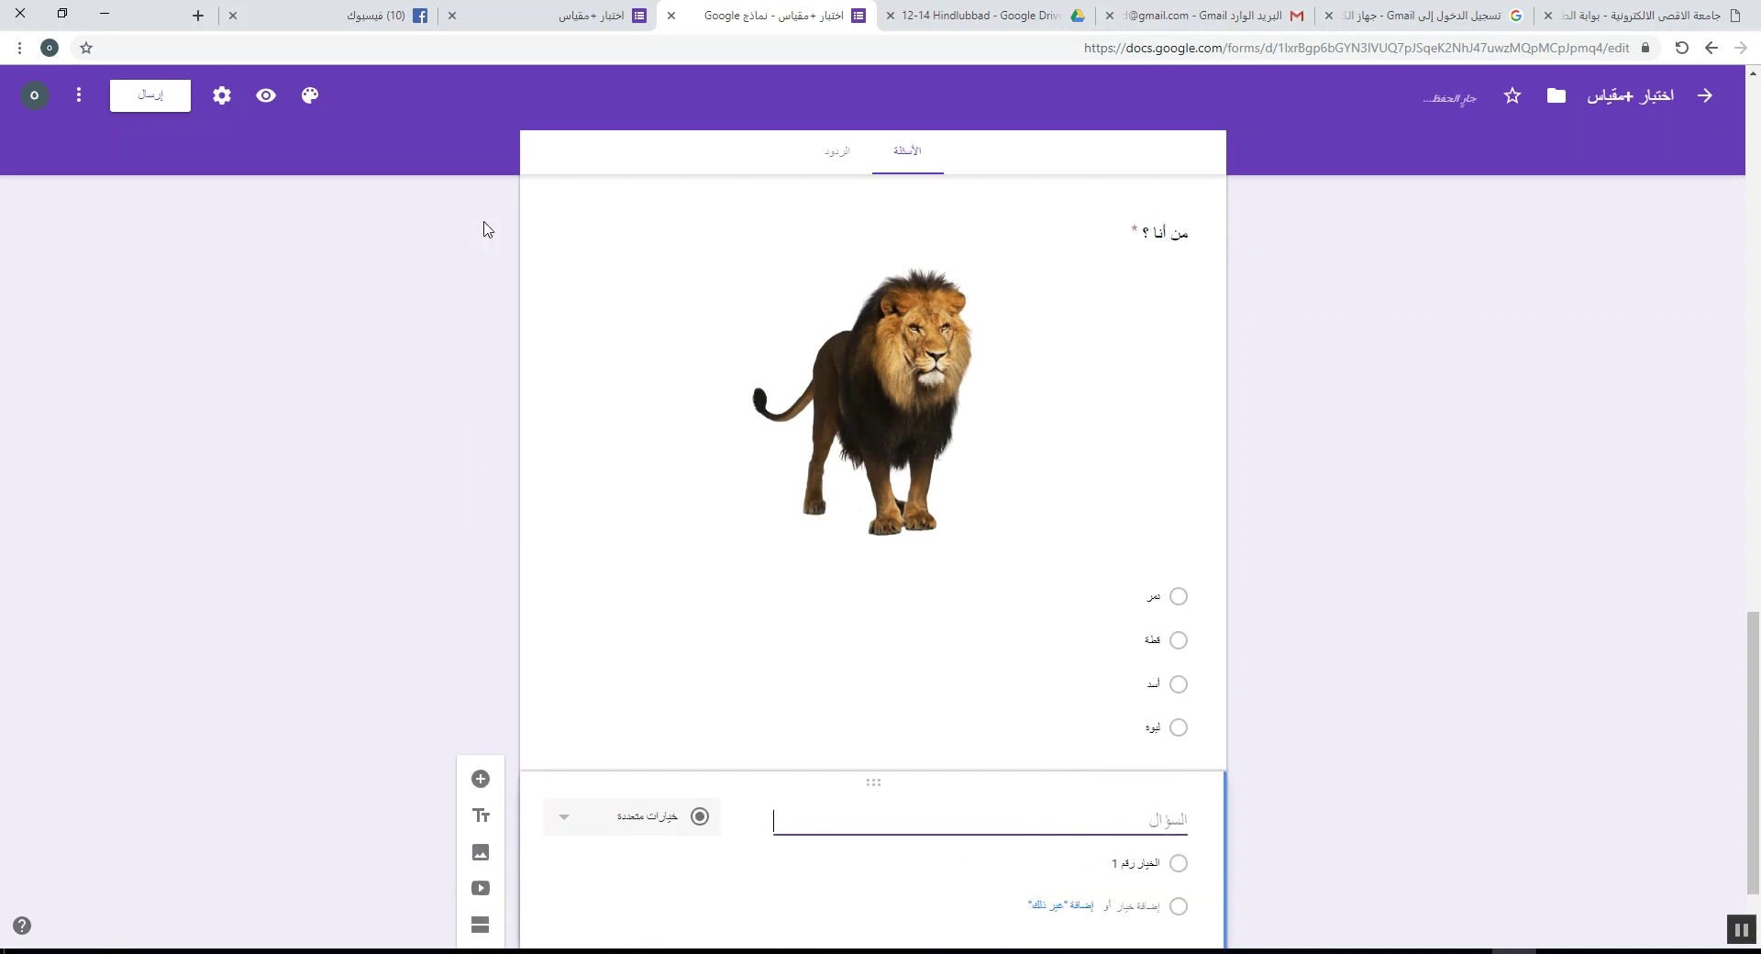
{"action": "type", "text": "الموز ؟"}
{"action": "left_click", "coordinate": [1164, 741]}
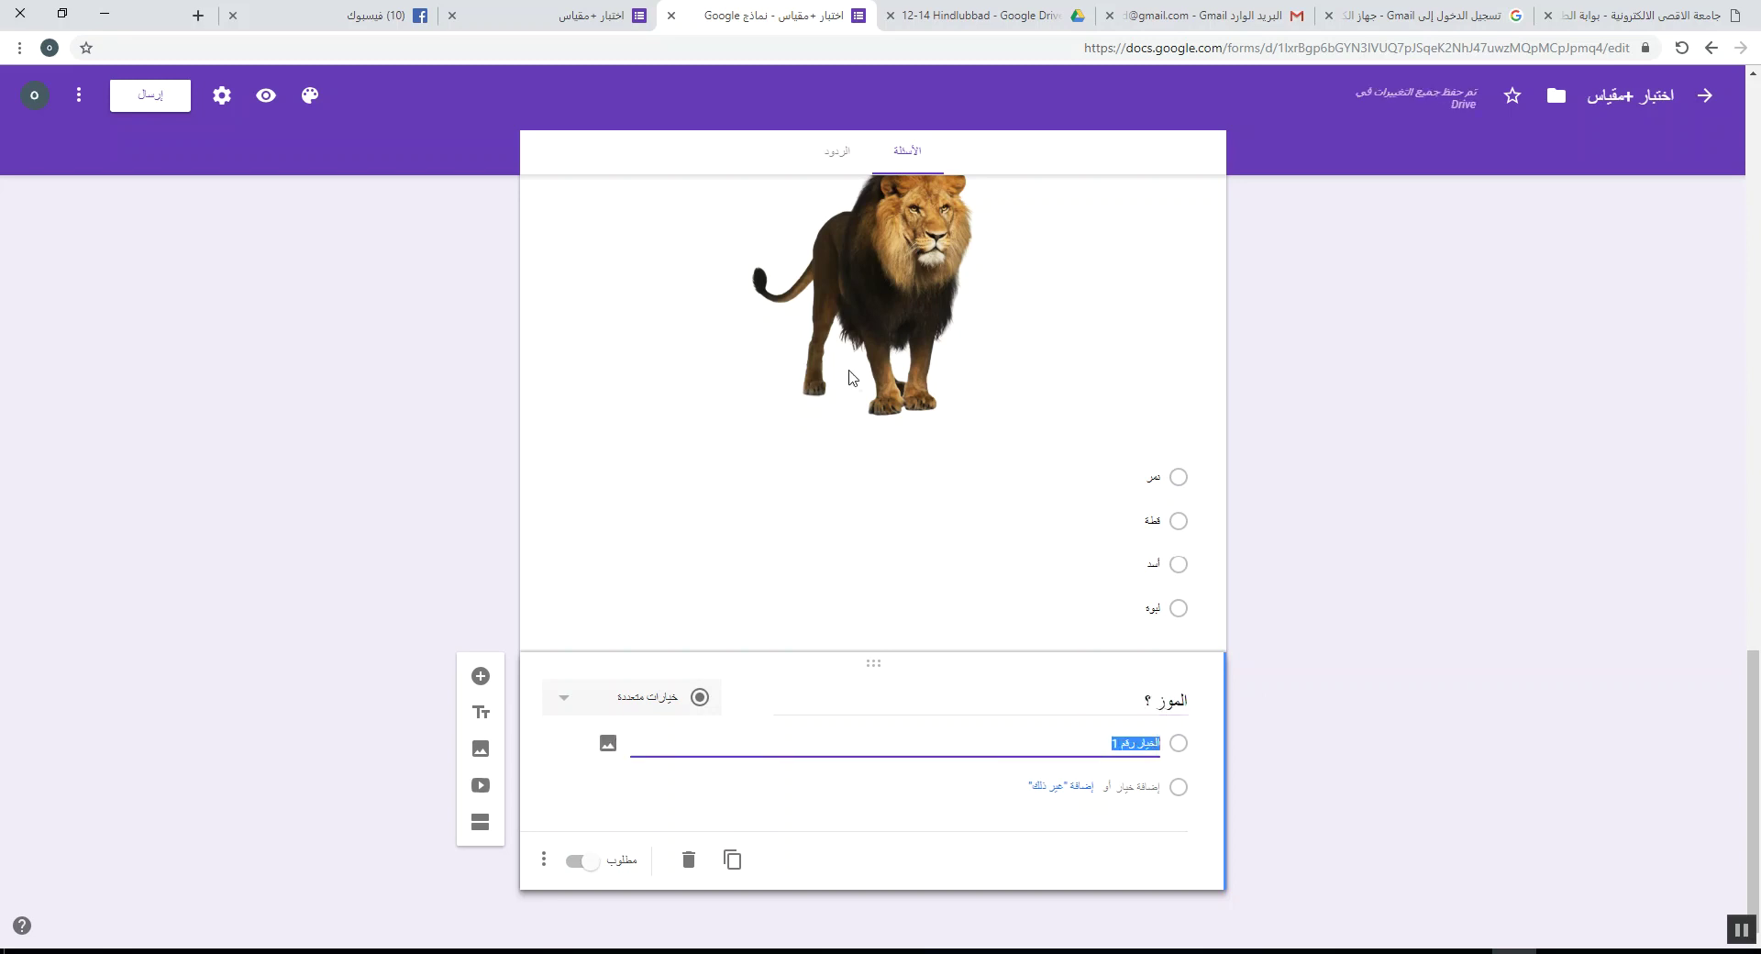
{"action": "left_click", "coordinate": [610, 744]}
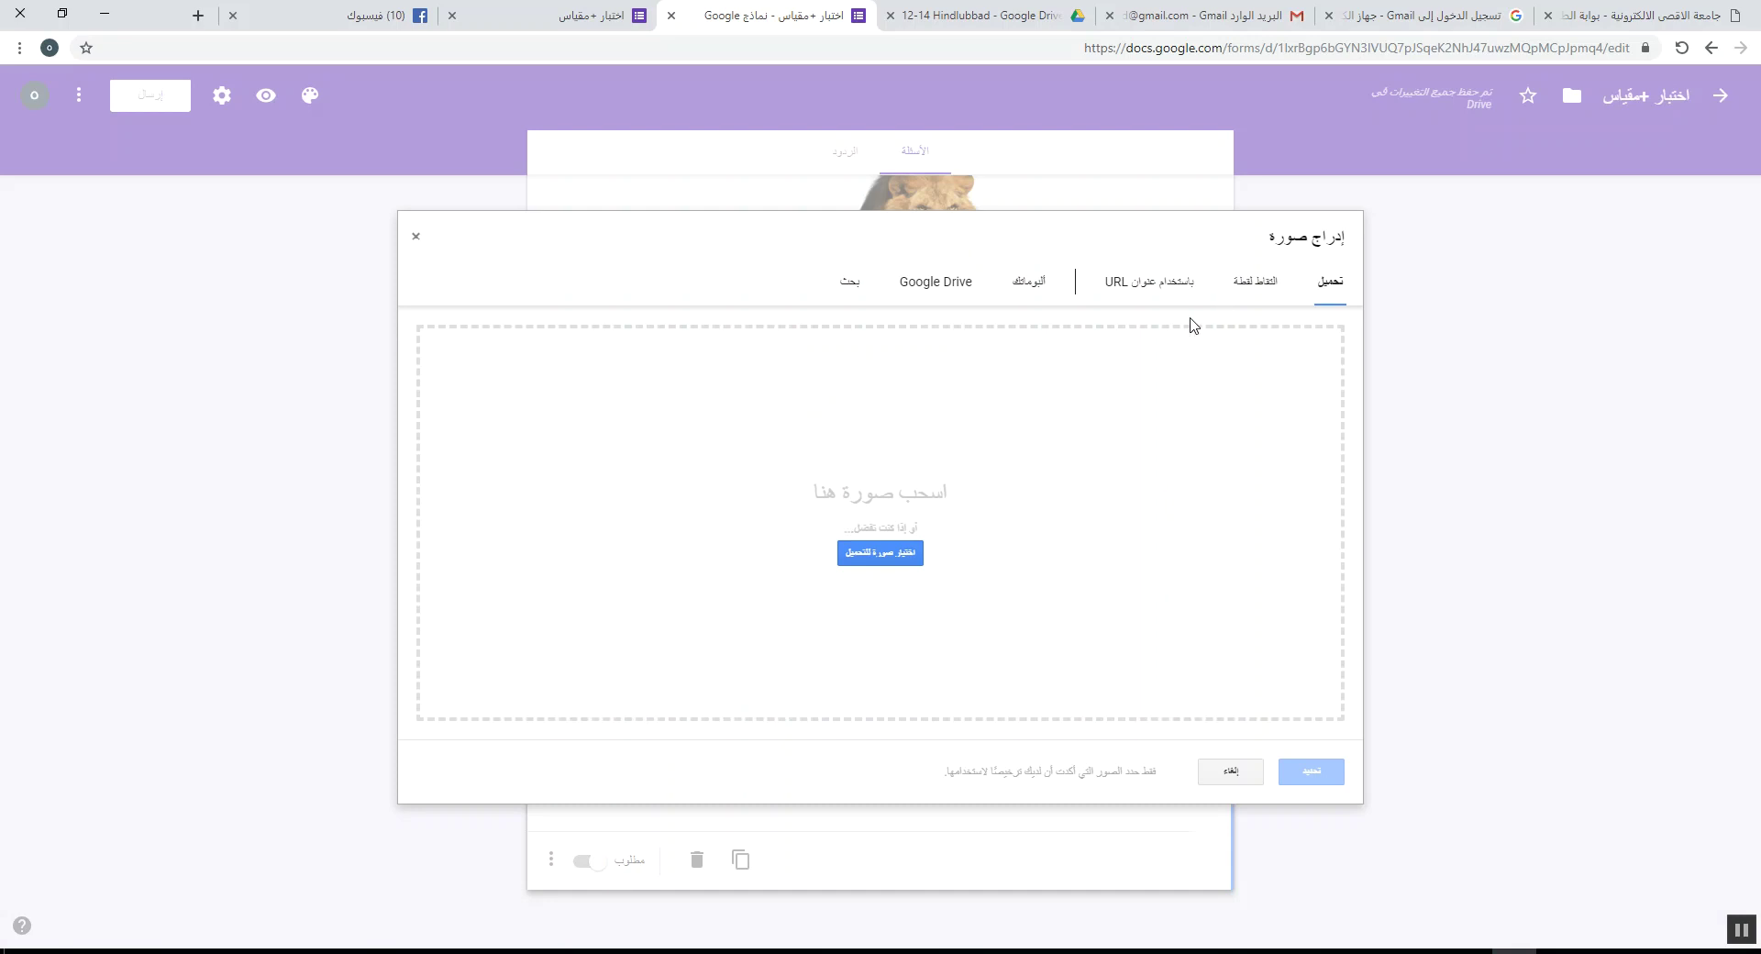
{"action": "left_click", "coordinate": [911, 551]}
{"action": "double_click", "coordinate": [709, 147]}
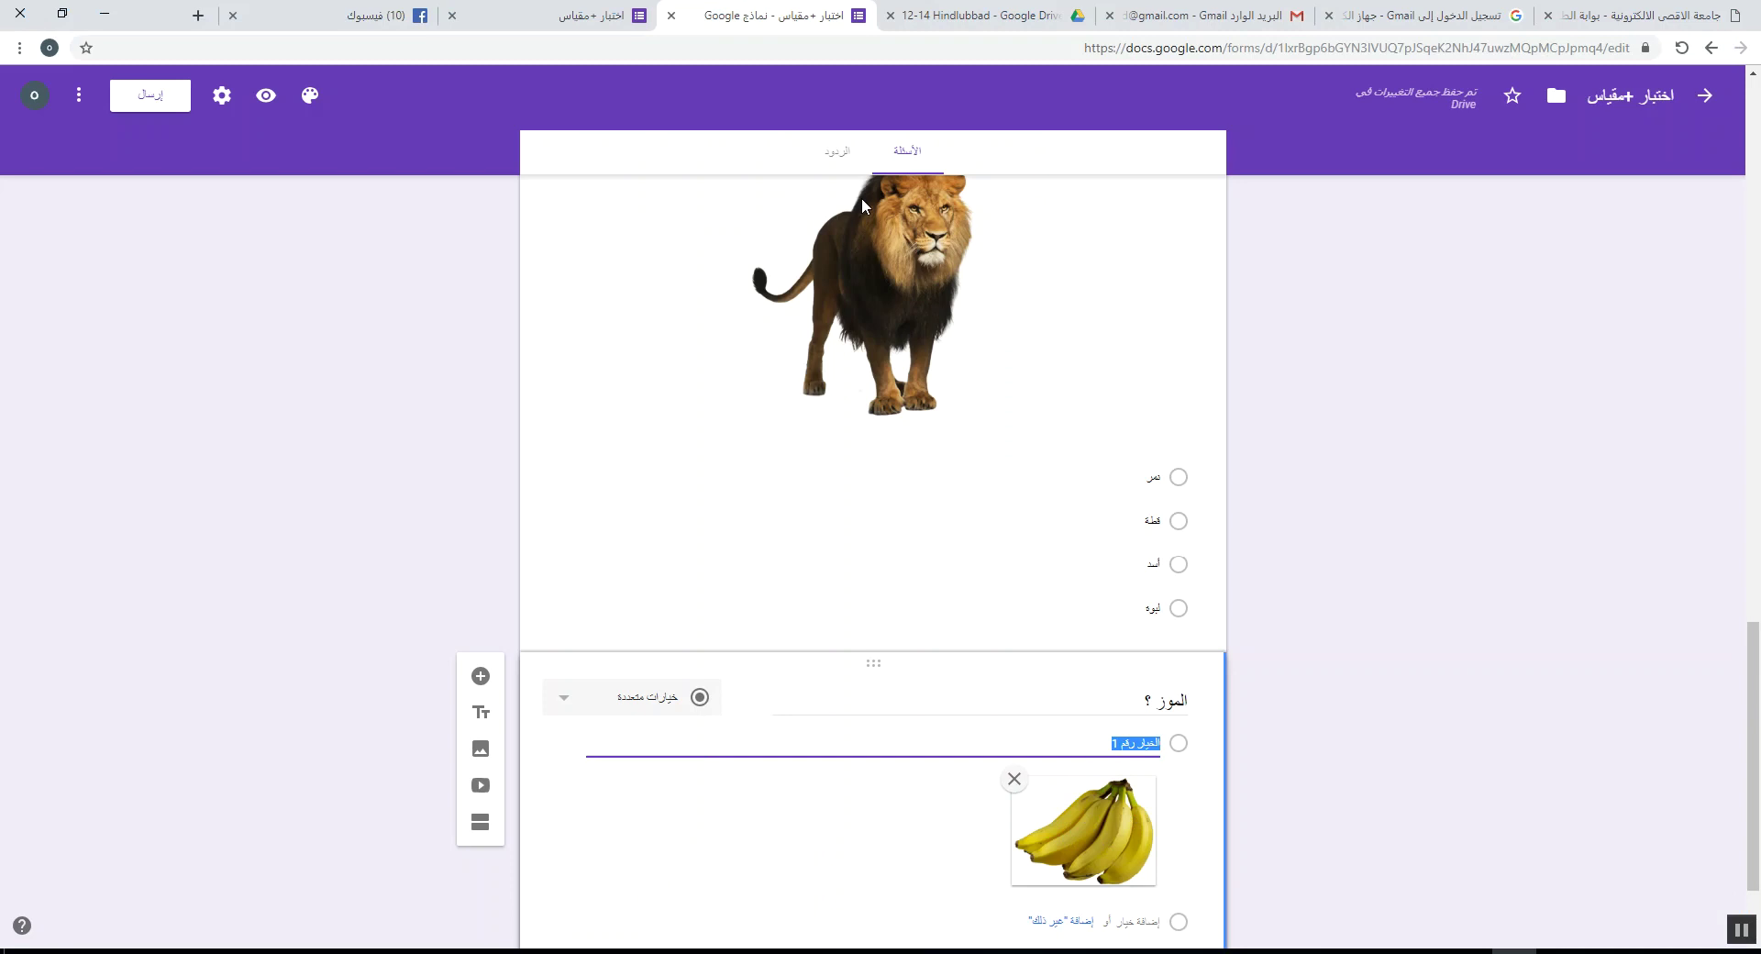
- Add a second option to the "الموز ؟" question and upload the lion picture to it
{"action": "scroll", "coordinate": [904, 327], "scroll_direction": "down", "scroll_amount": 2}
{"action": "left_click", "coordinate": [1112, 805]}
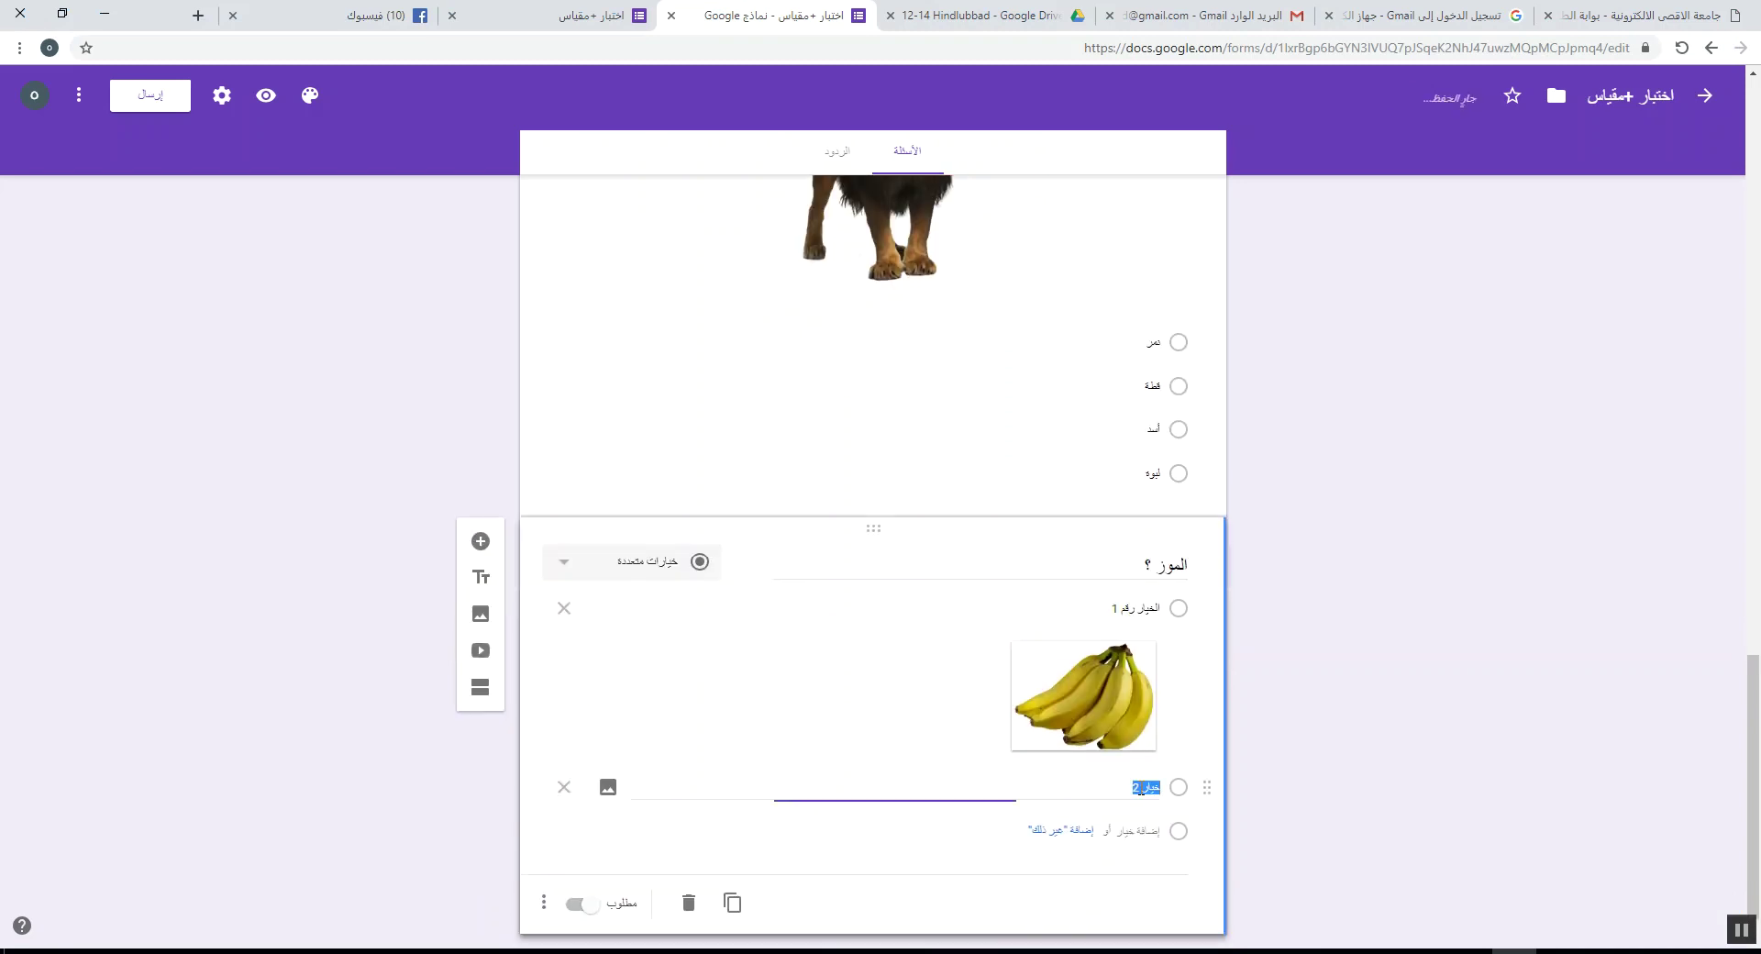
{"action": "left_click", "coordinate": [610, 792]}
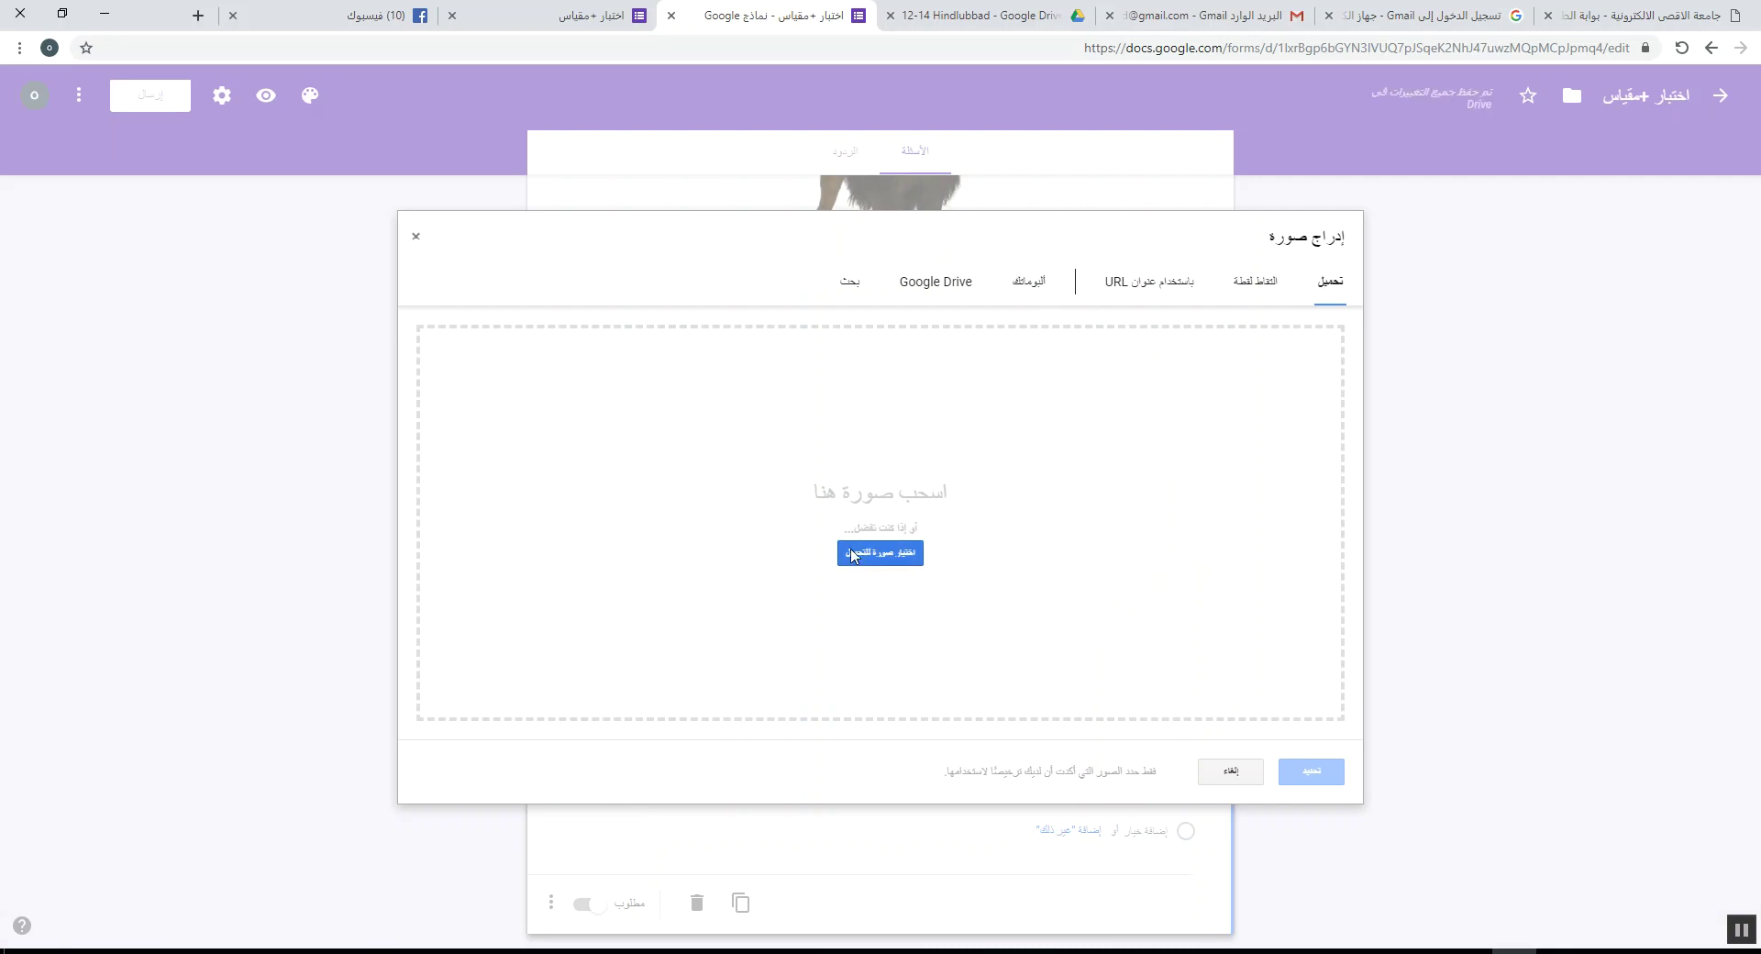
{"action": "left_click", "coordinate": [856, 554]}
{"action": "double_click", "coordinate": [801, 161]}
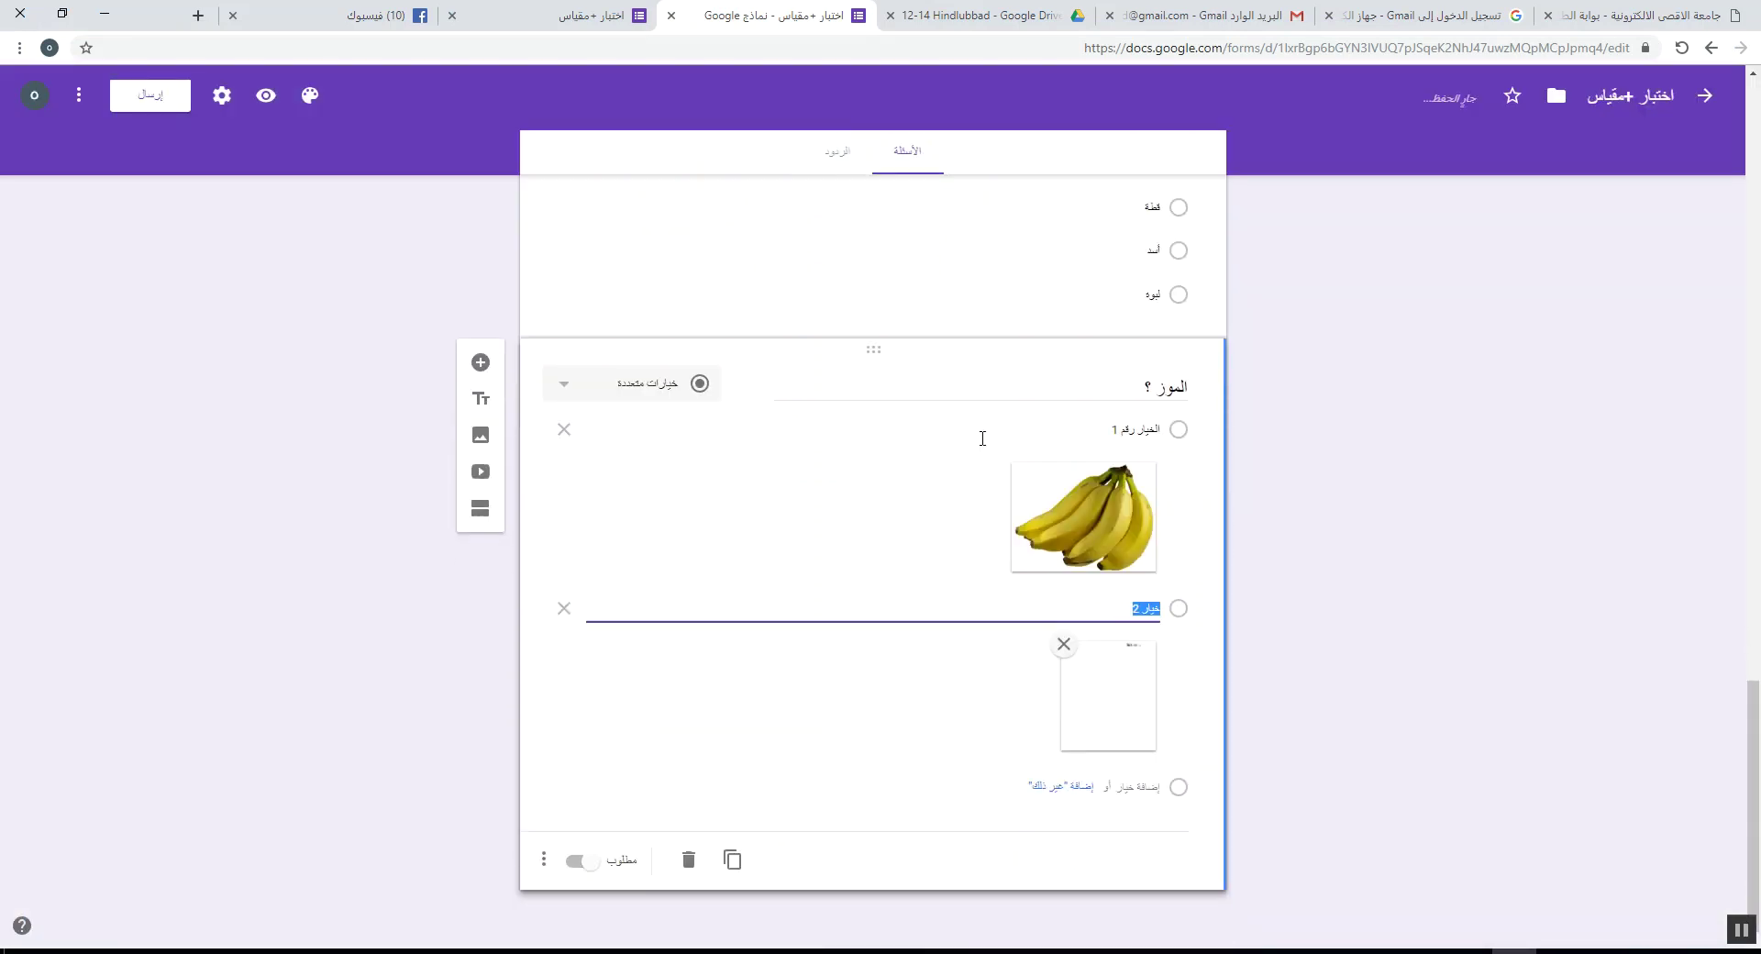
- Add a third option to the "الموز ؟" question and upload the "موز" banana card picture to it
{"action": "left_click", "coordinate": [1135, 789]}
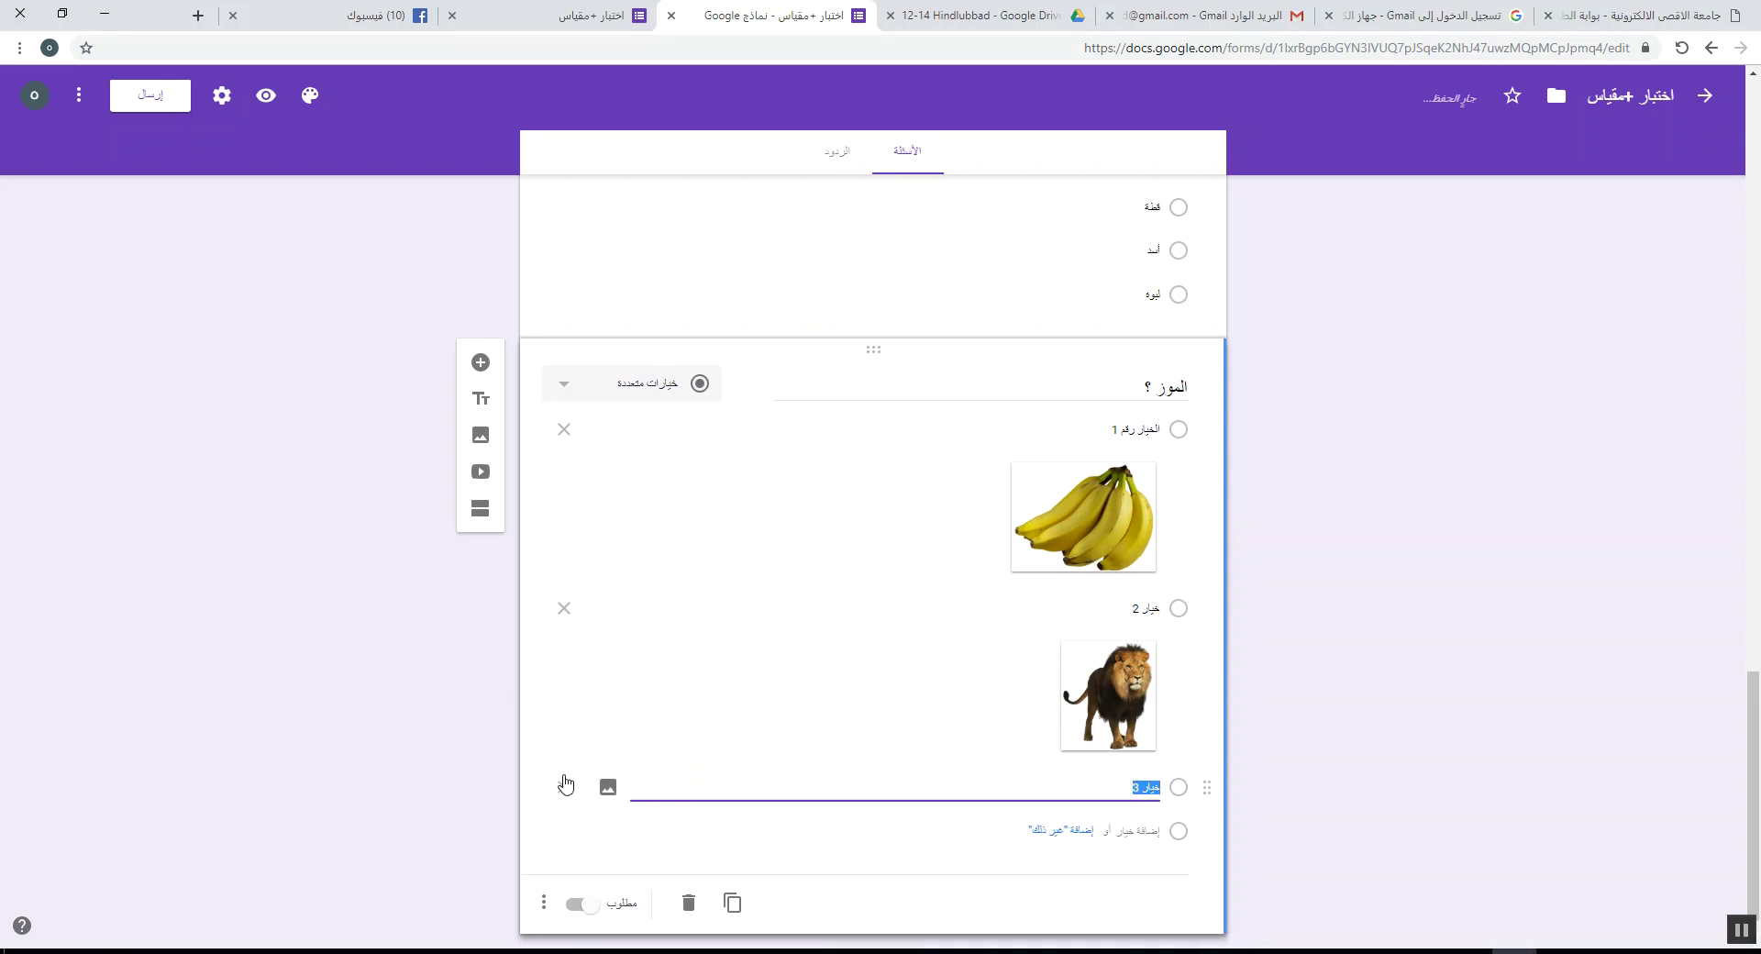
{"action": "left_click", "coordinate": [610, 789]}
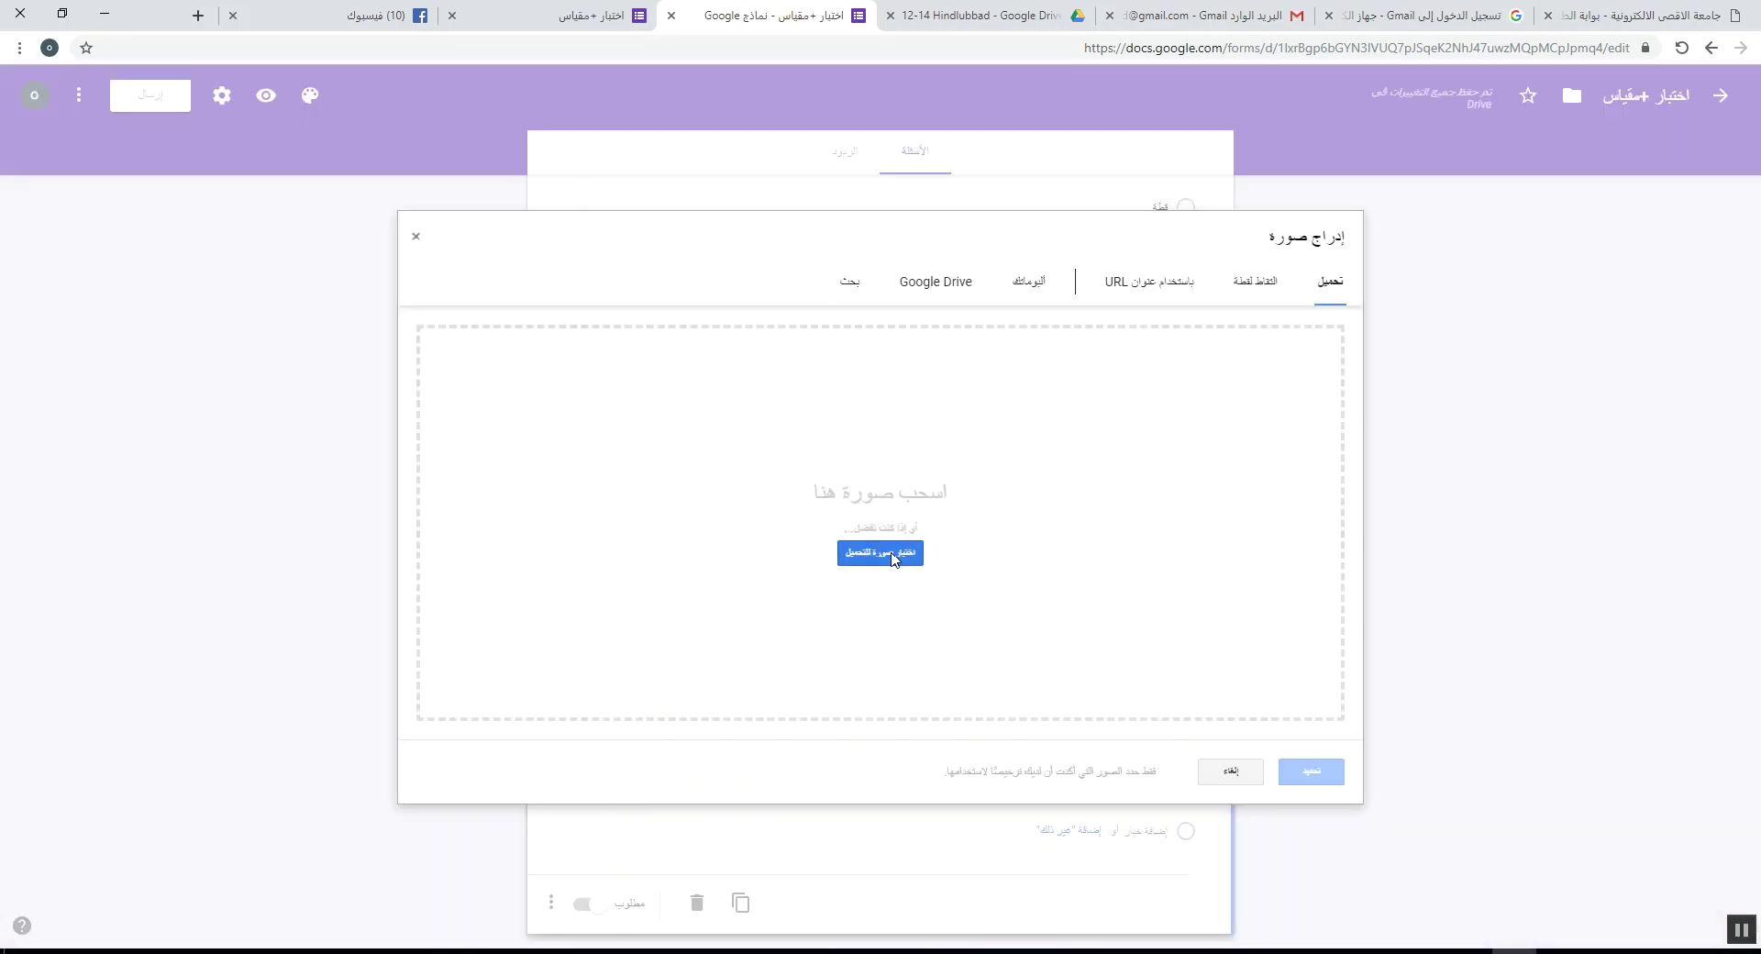
{"action": "left_click", "coordinate": [889, 549]}
{"action": "double_click", "coordinate": [511, 145]}
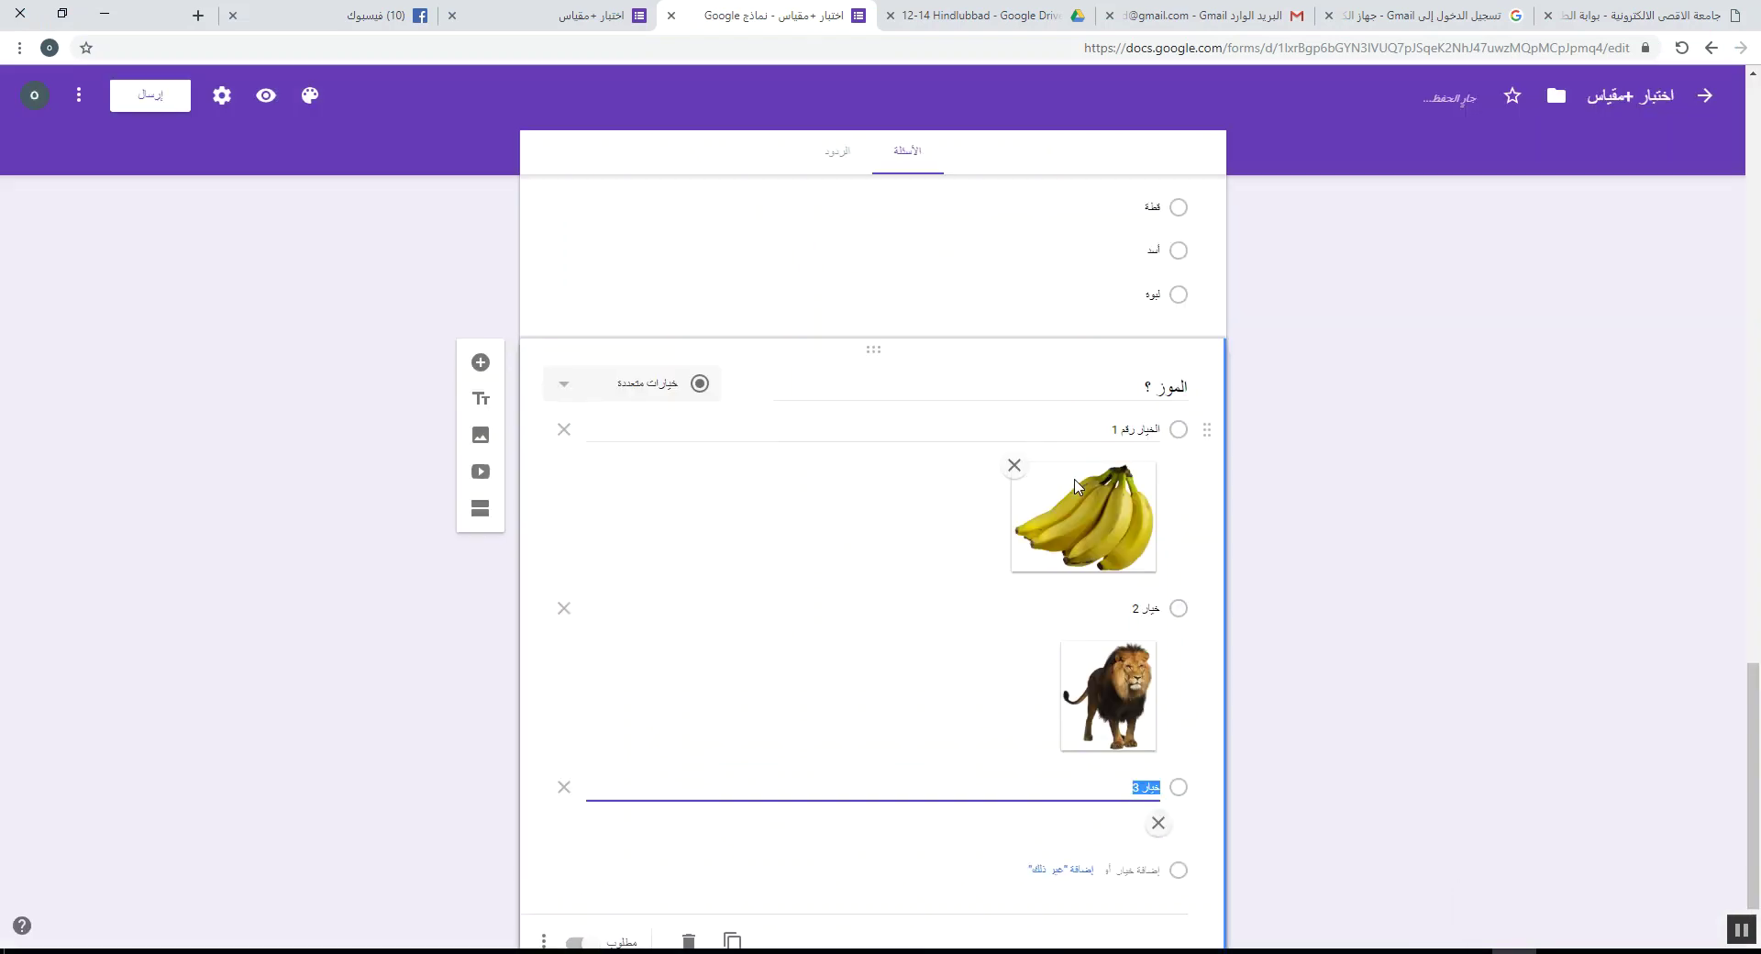
- Add a fourth option to the "الموز ؟" question and upload the "أسد" lion card picture to it
{"action": "scroll", "coordinate": [1078, 486], "scroll_direction": "down", "scroll_amount": 2}
{"action": "left_click", "coordinate": [1124, 787]}
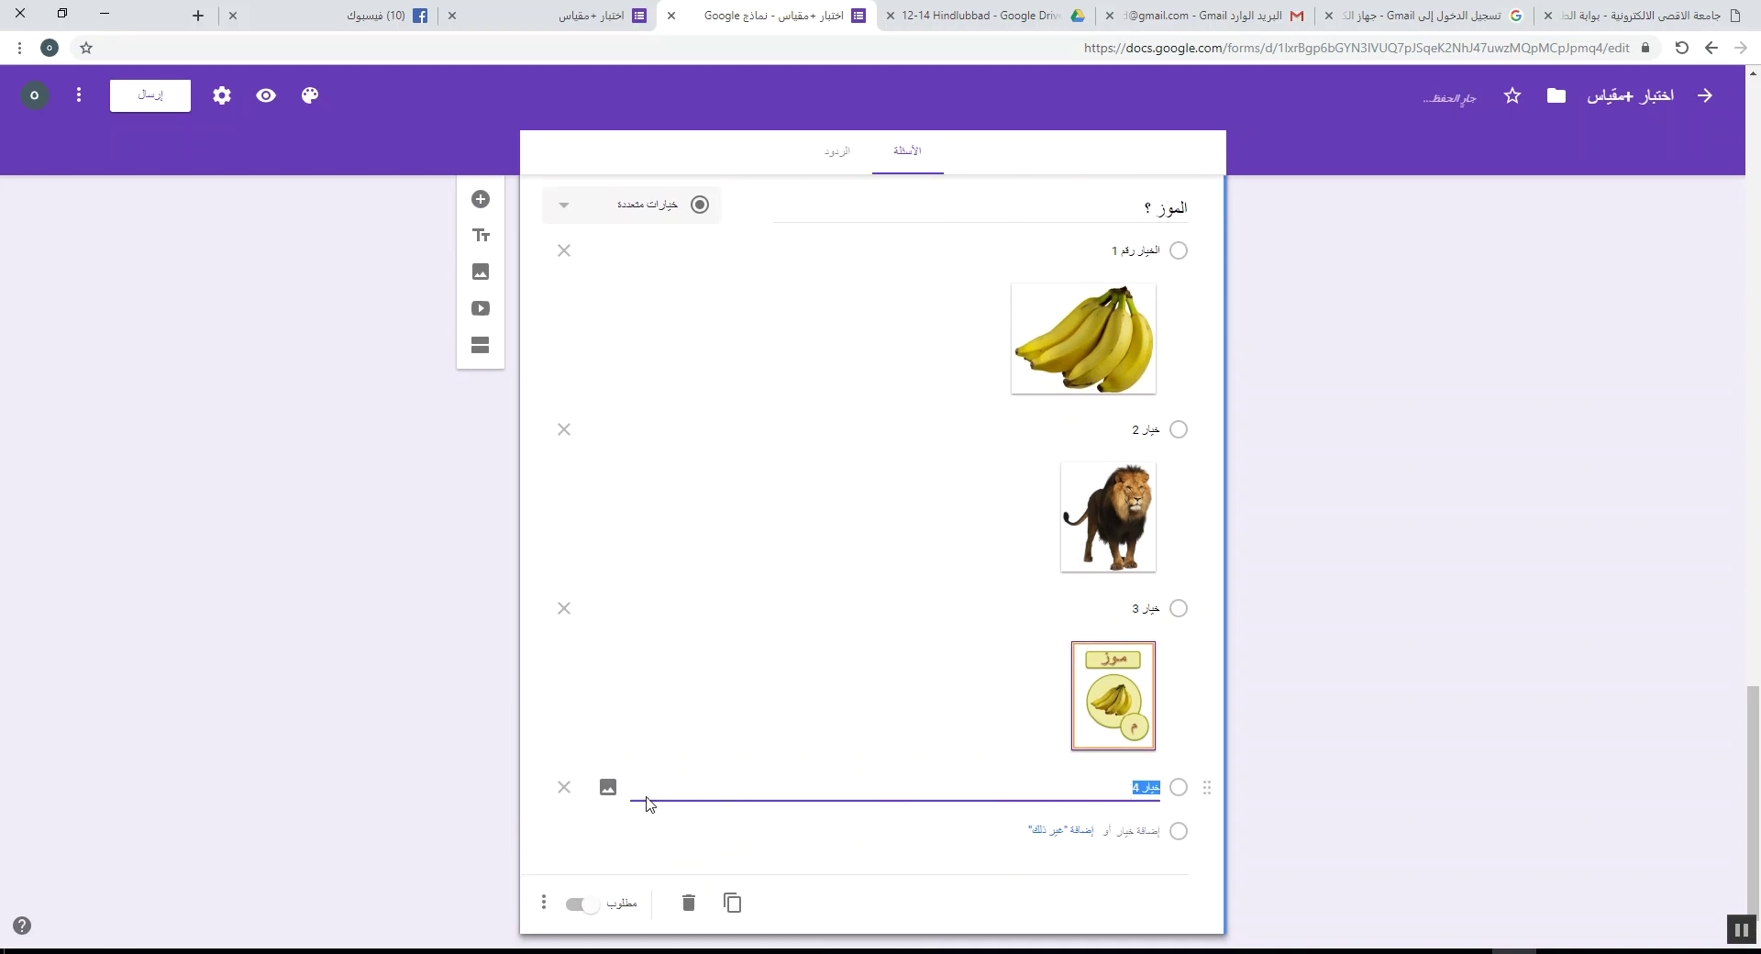
{"action": "left_click", "coordinate": [608, 787]}
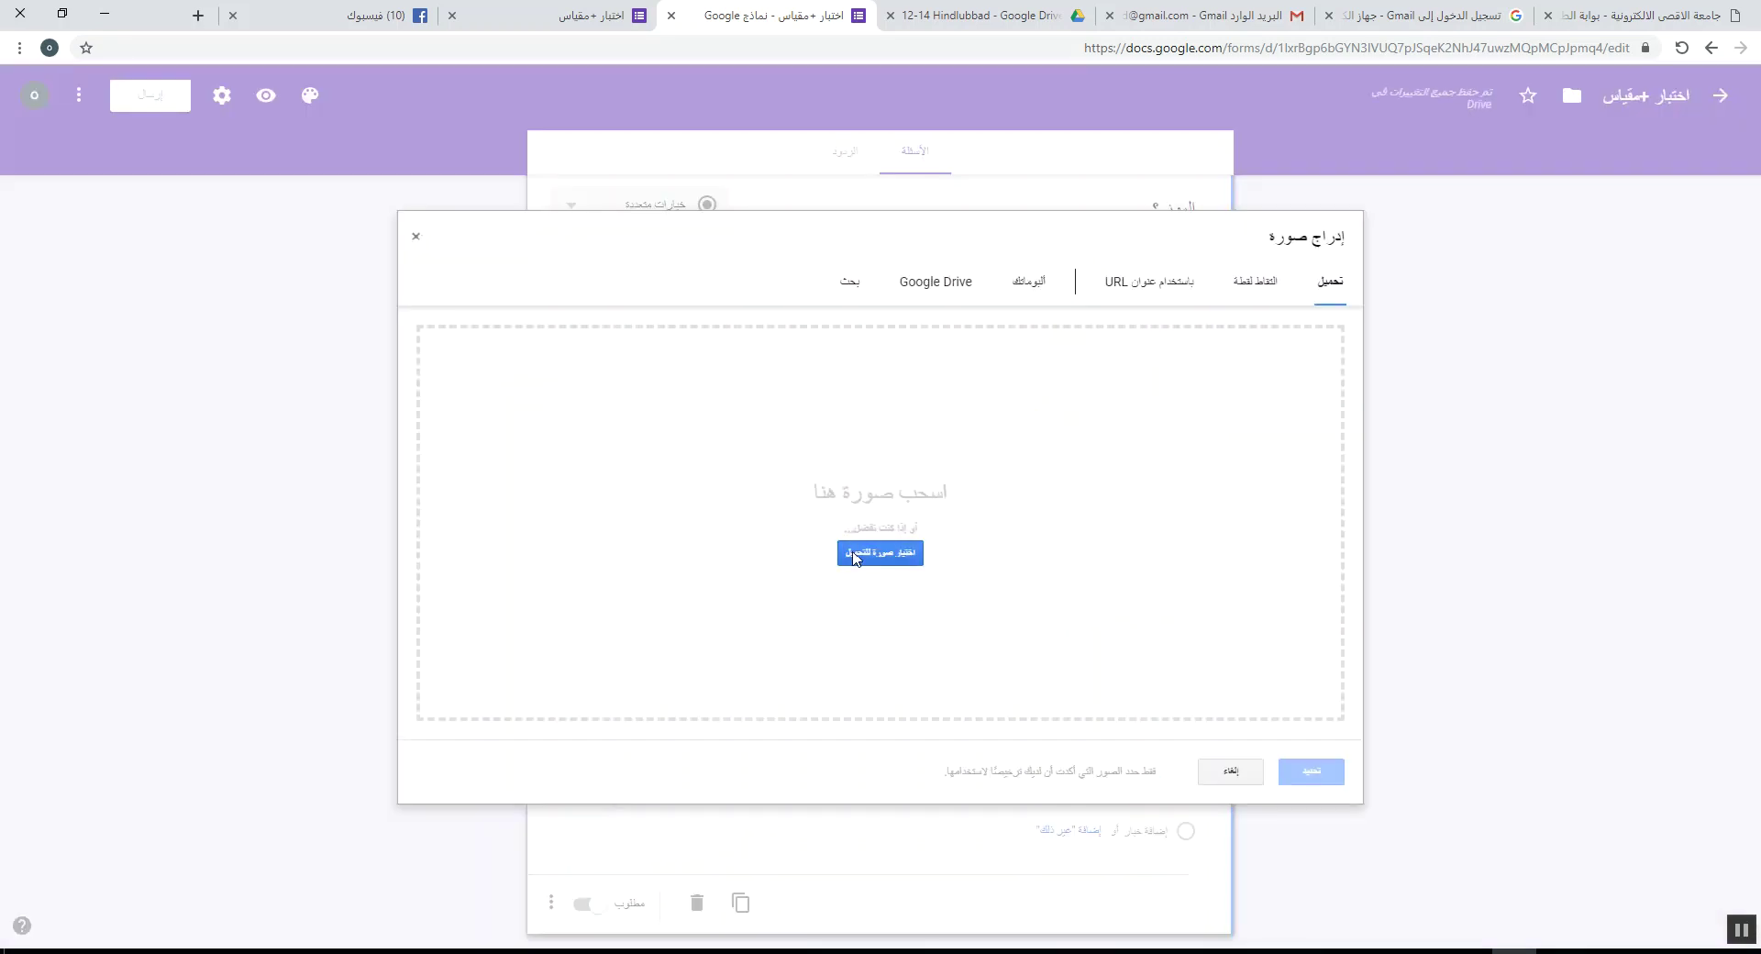
{"action": "left_click", "coordinate": [839, 550]}
{"action": "left_click", "coordinate": [330, 144]}
{"action": "double_click", "coordinate": [330, 144]}
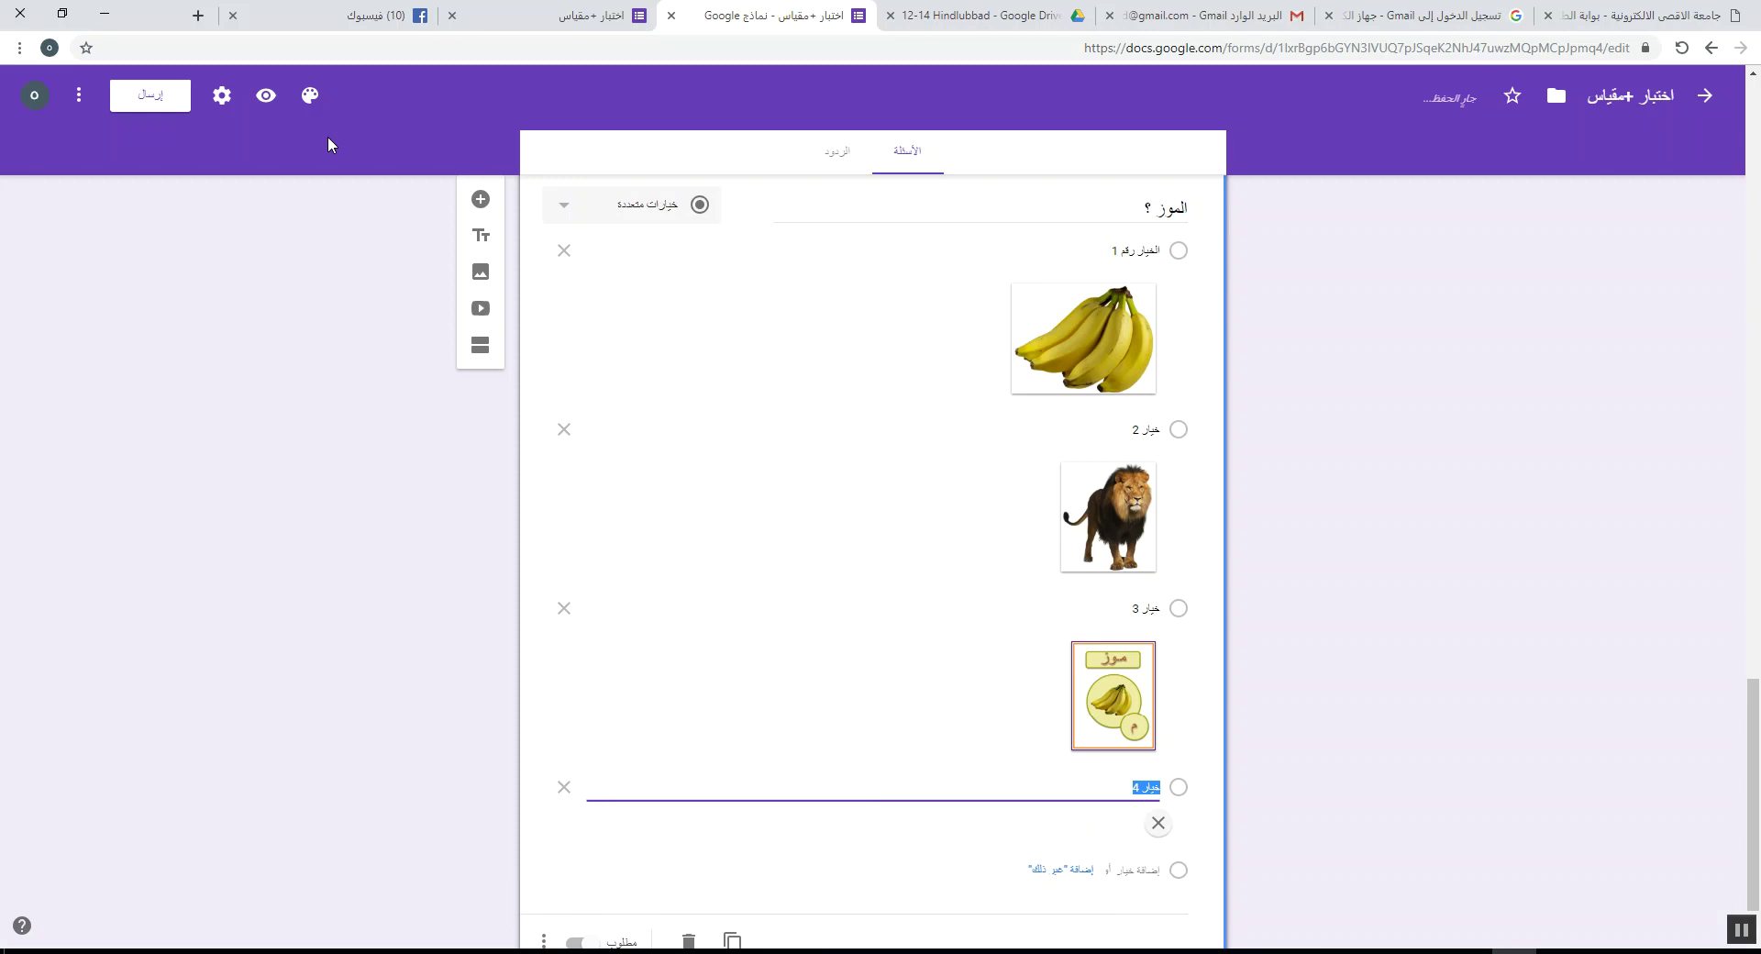
{"action": "scroll", "coordinate": [928, 429], "scroll_direction": "down", "scroll_amount": 2}
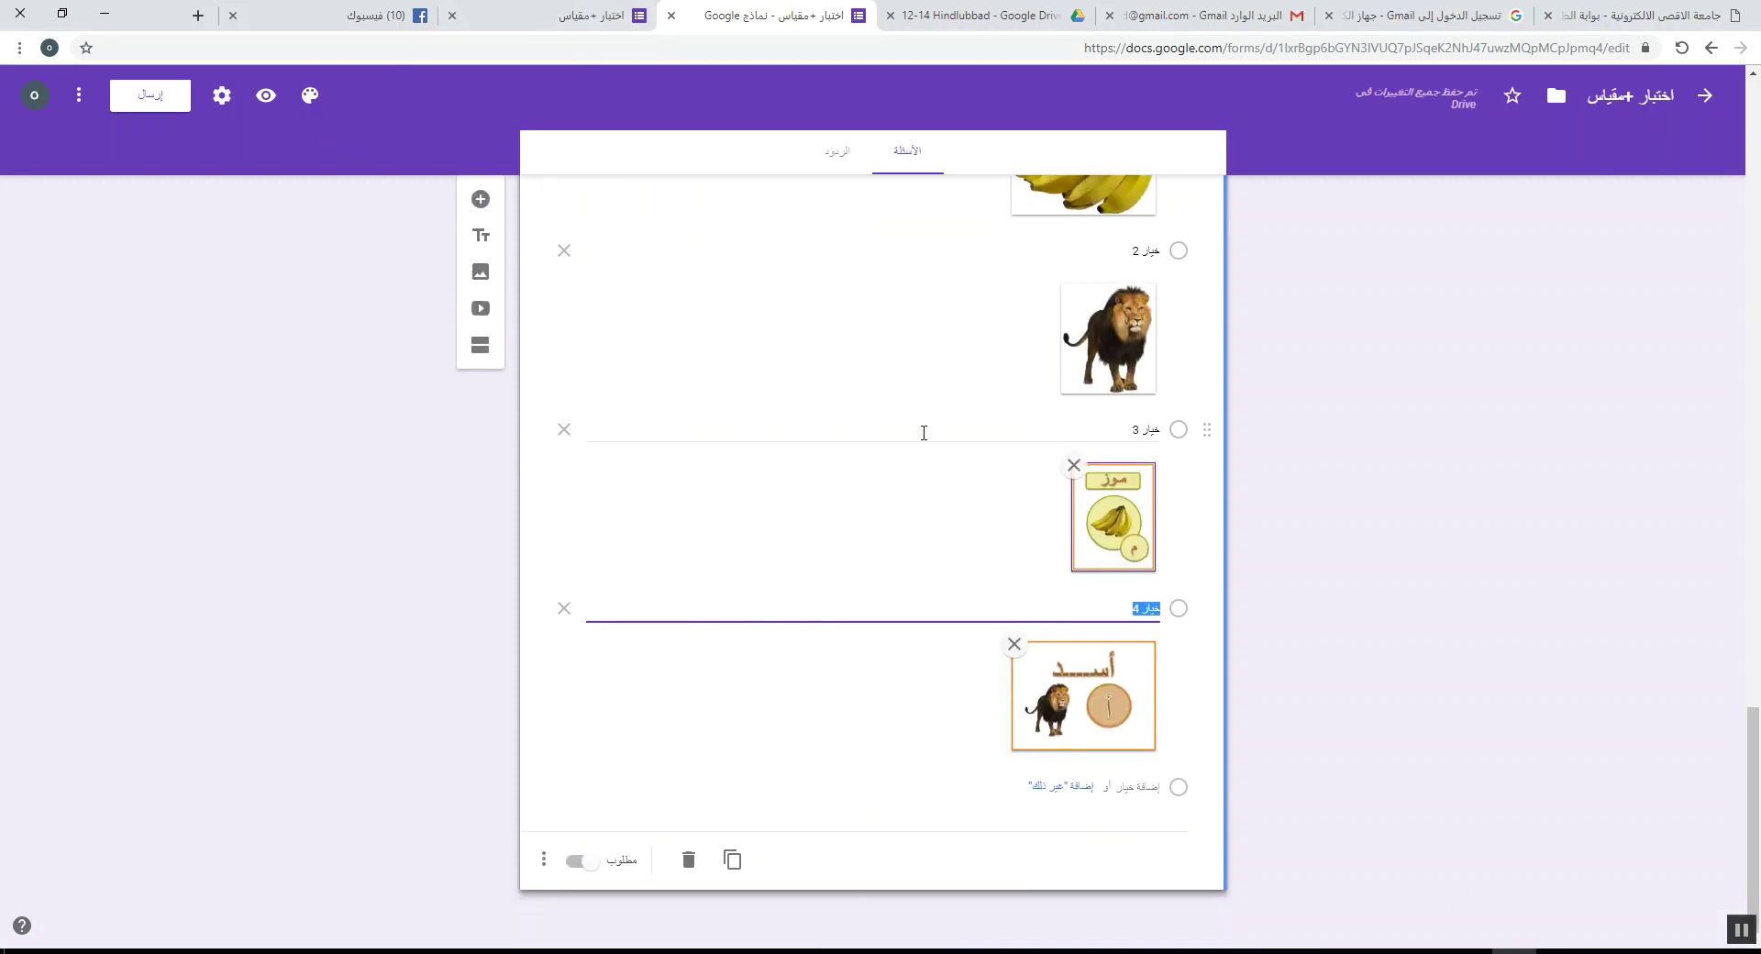
- Reload the live "اختبار +مقياس" form, discarding its unsaved answers, and review the lion question and the picture options of "الموز ؟"
{"action": "scroll", "coordinate": [1052, 483], "scroll_direction": "up", "scroll_amount": 4}
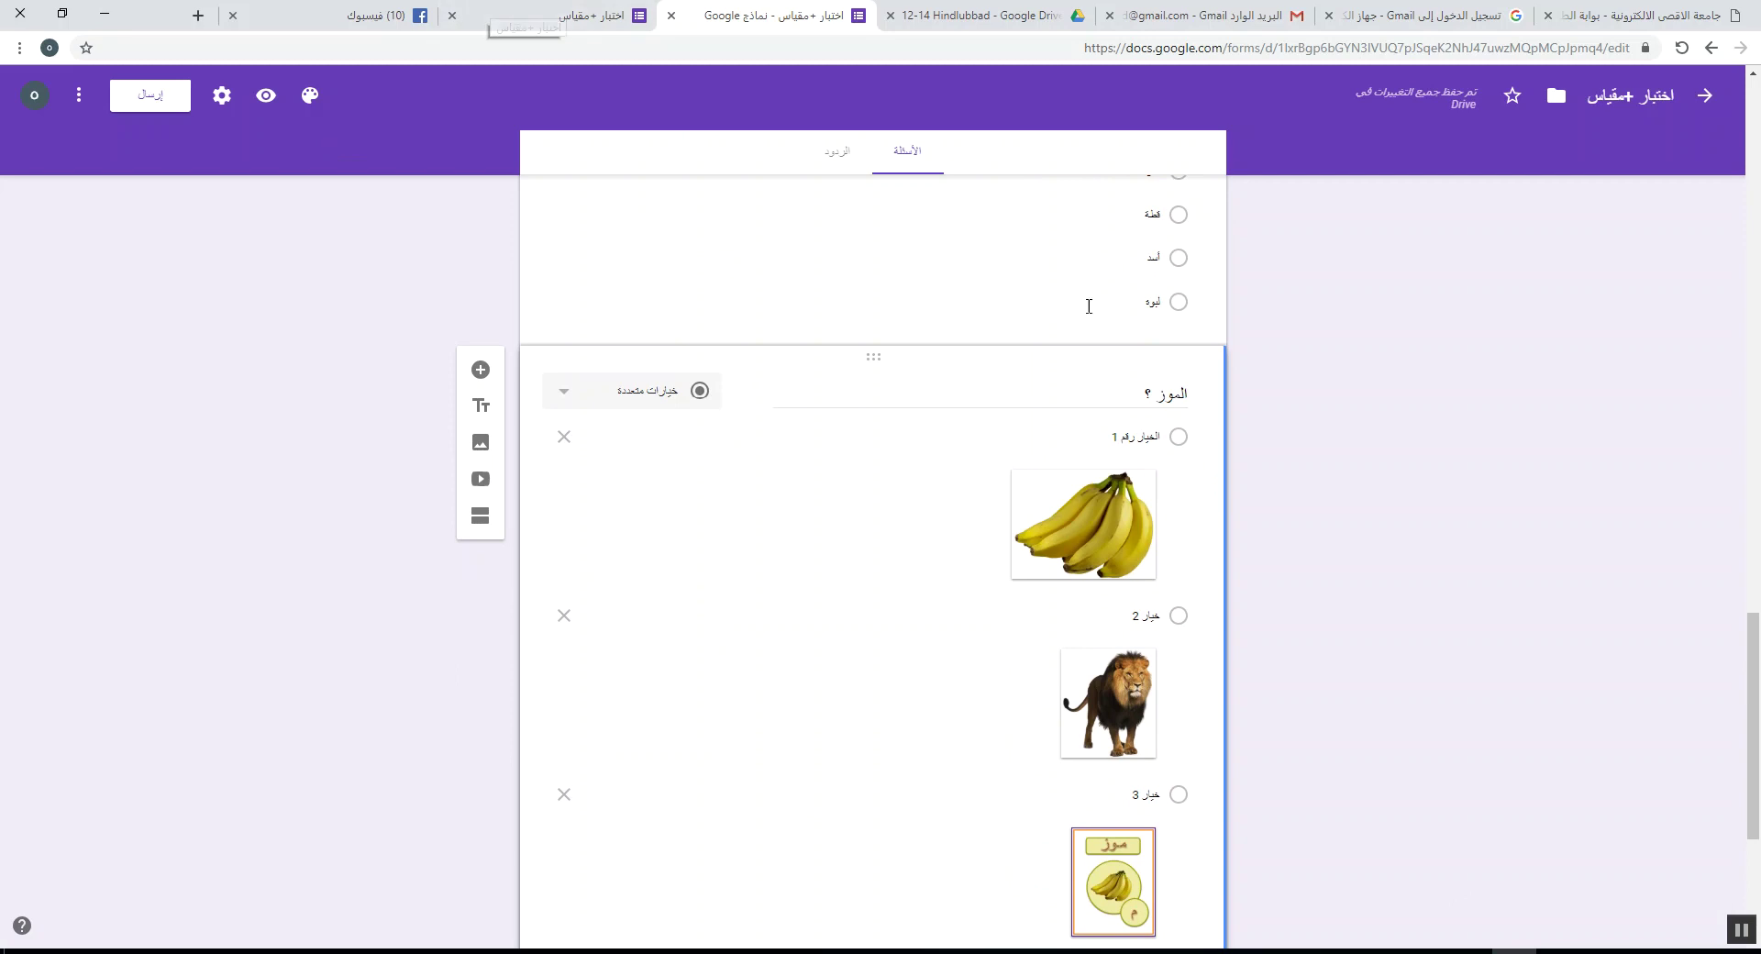
{"action": "left_click", "coordinate": [576, 13]}
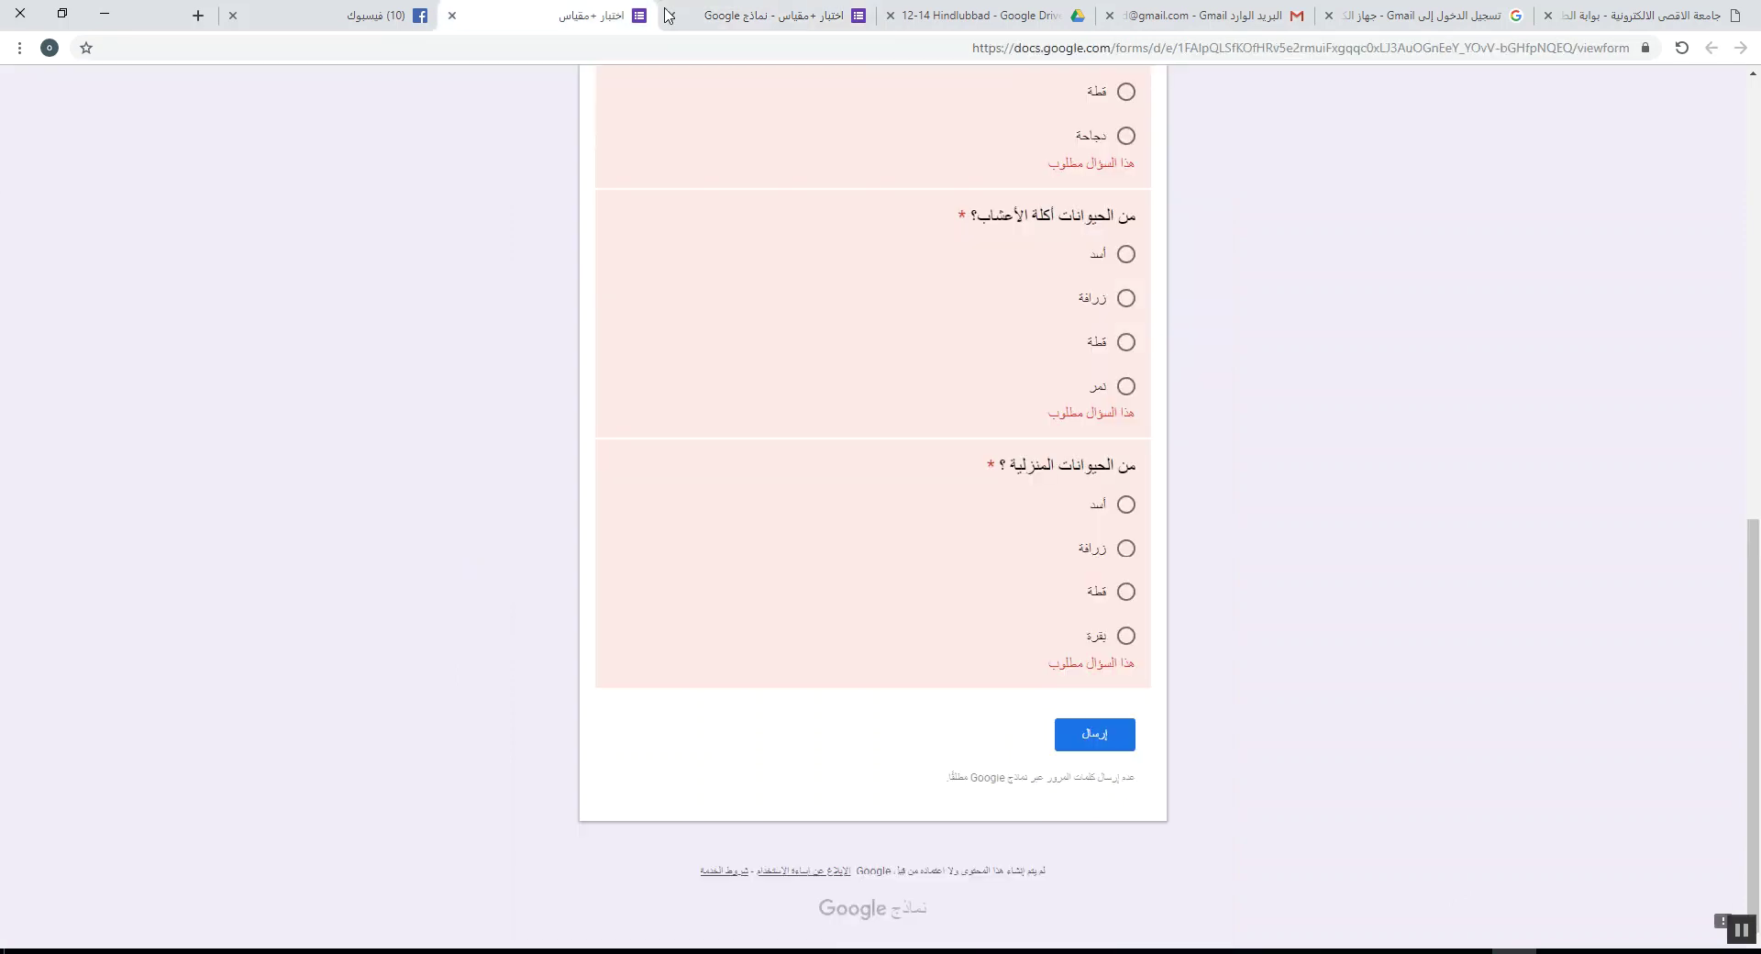
{"action": "left_click", "coordinate": [1681, 48]}
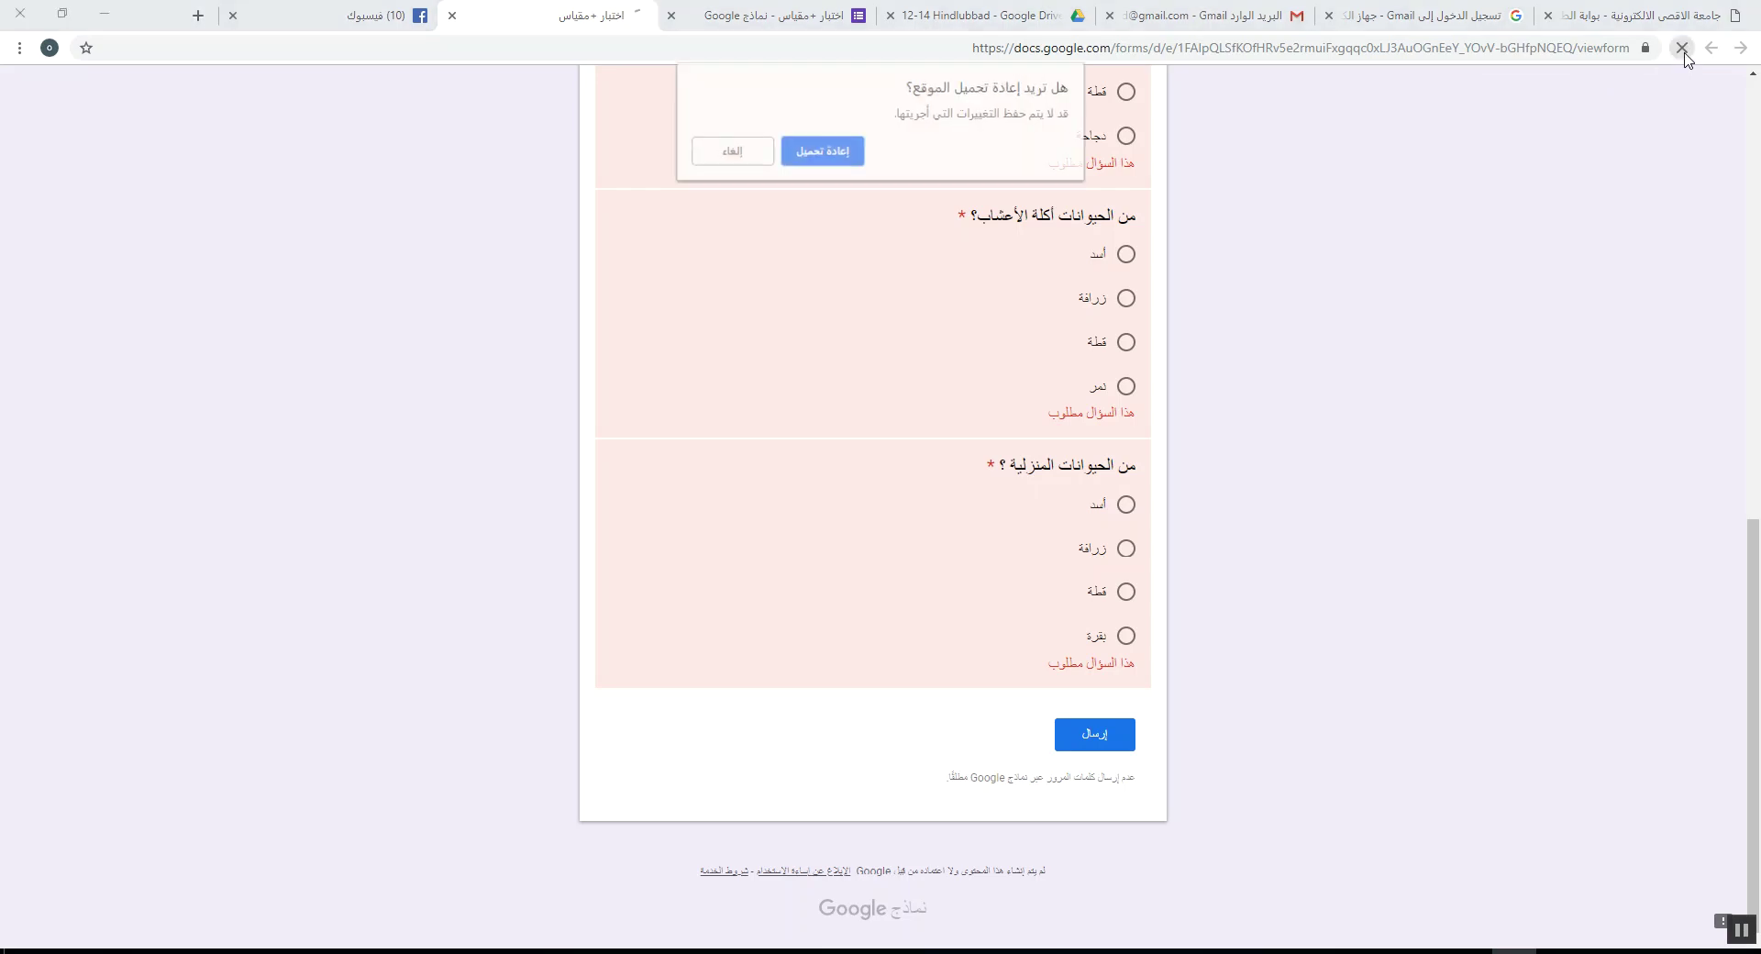
{"action": "left_click", "coordinate": [842, 160]}
{"action": "scroll", "coordinate": [842, 166], "scroll_direction": "down", "scroll_amount": 10}
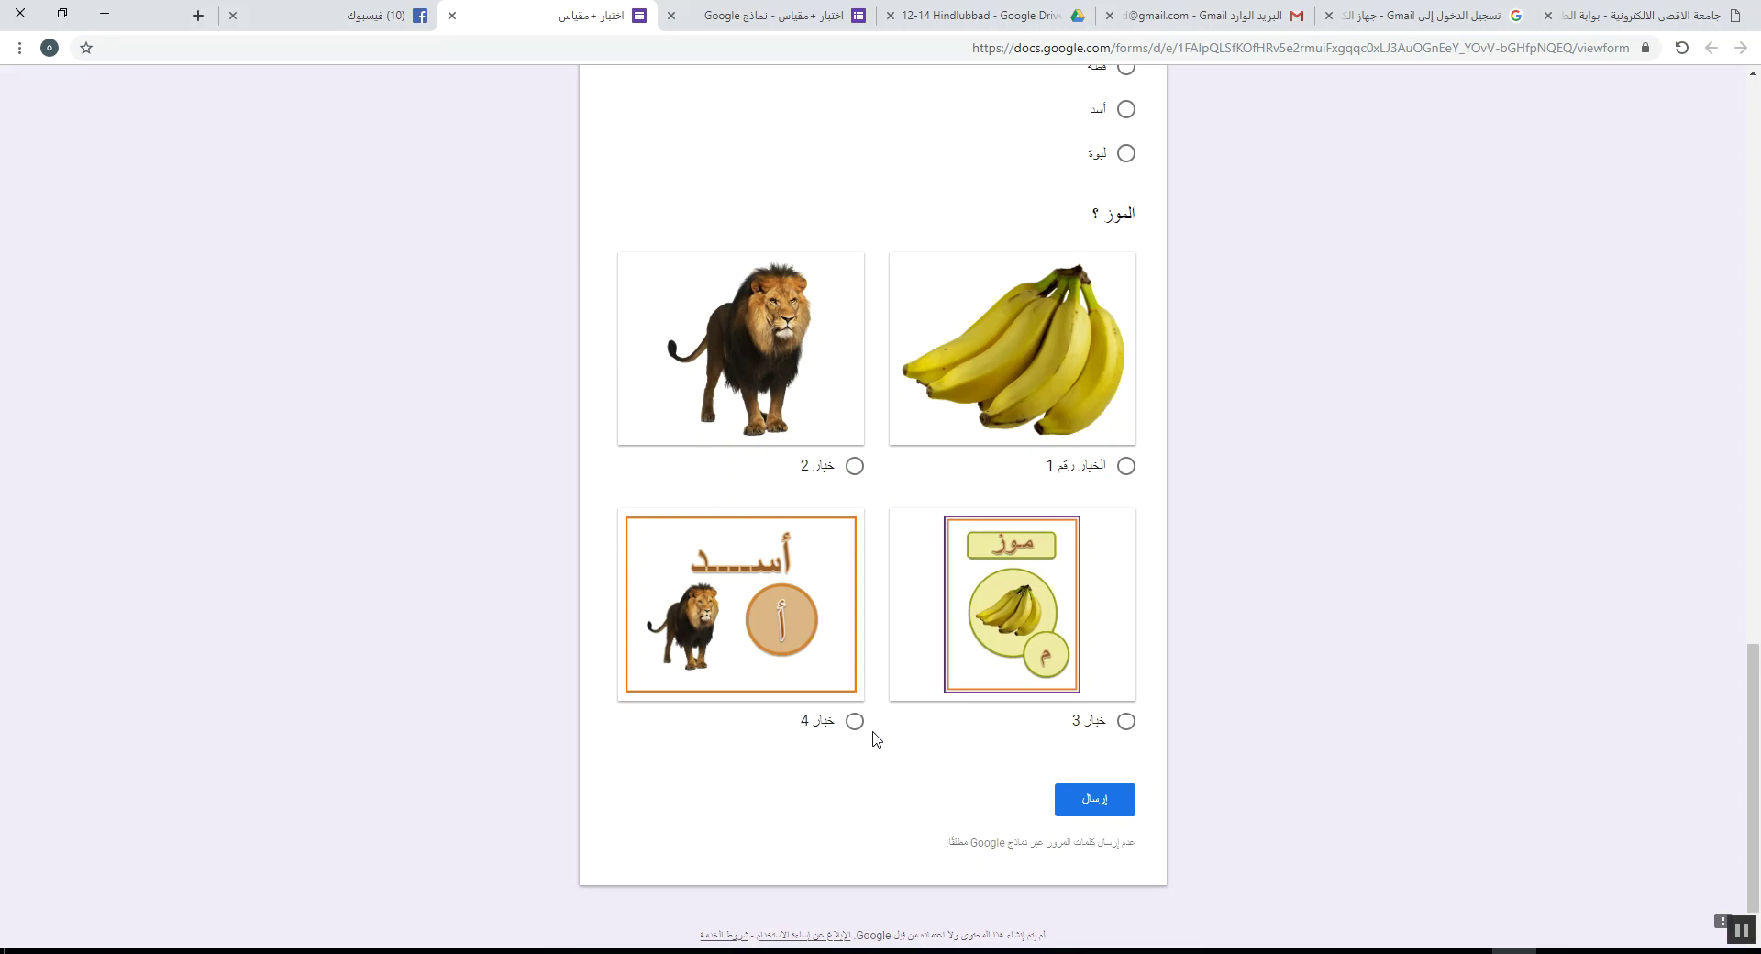
{"action": "scroll", "coordinate": [1220, 561], "scroll_direction": "up", "scroll_amount": 6}
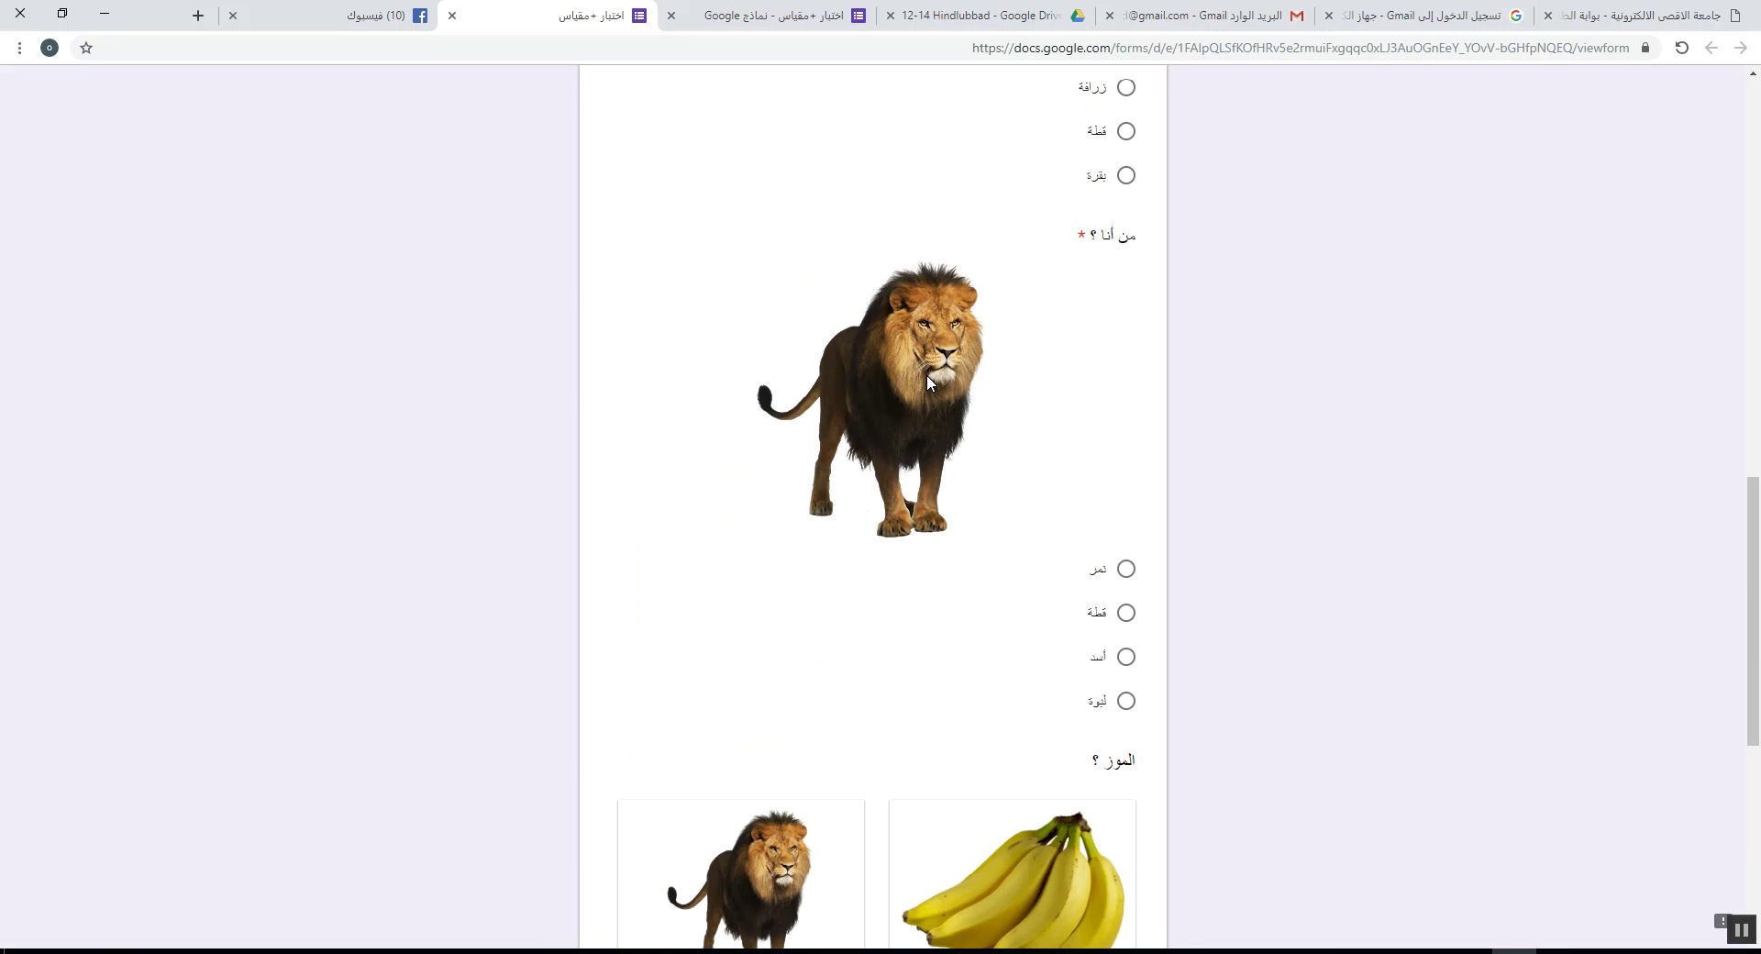
{"action": "scroll", "coordinate": [1002, 468], "scroll_direction": "down", "scroll_amount": 2}
{"action": "scroll", "coordinate": [1021, 462], "scroll_direction": "down", "scroll_amount": 2}
{"action": "scroll", "coordinate": [1021, 462], "scroll_direction": "down", "scroll_amount": 1}
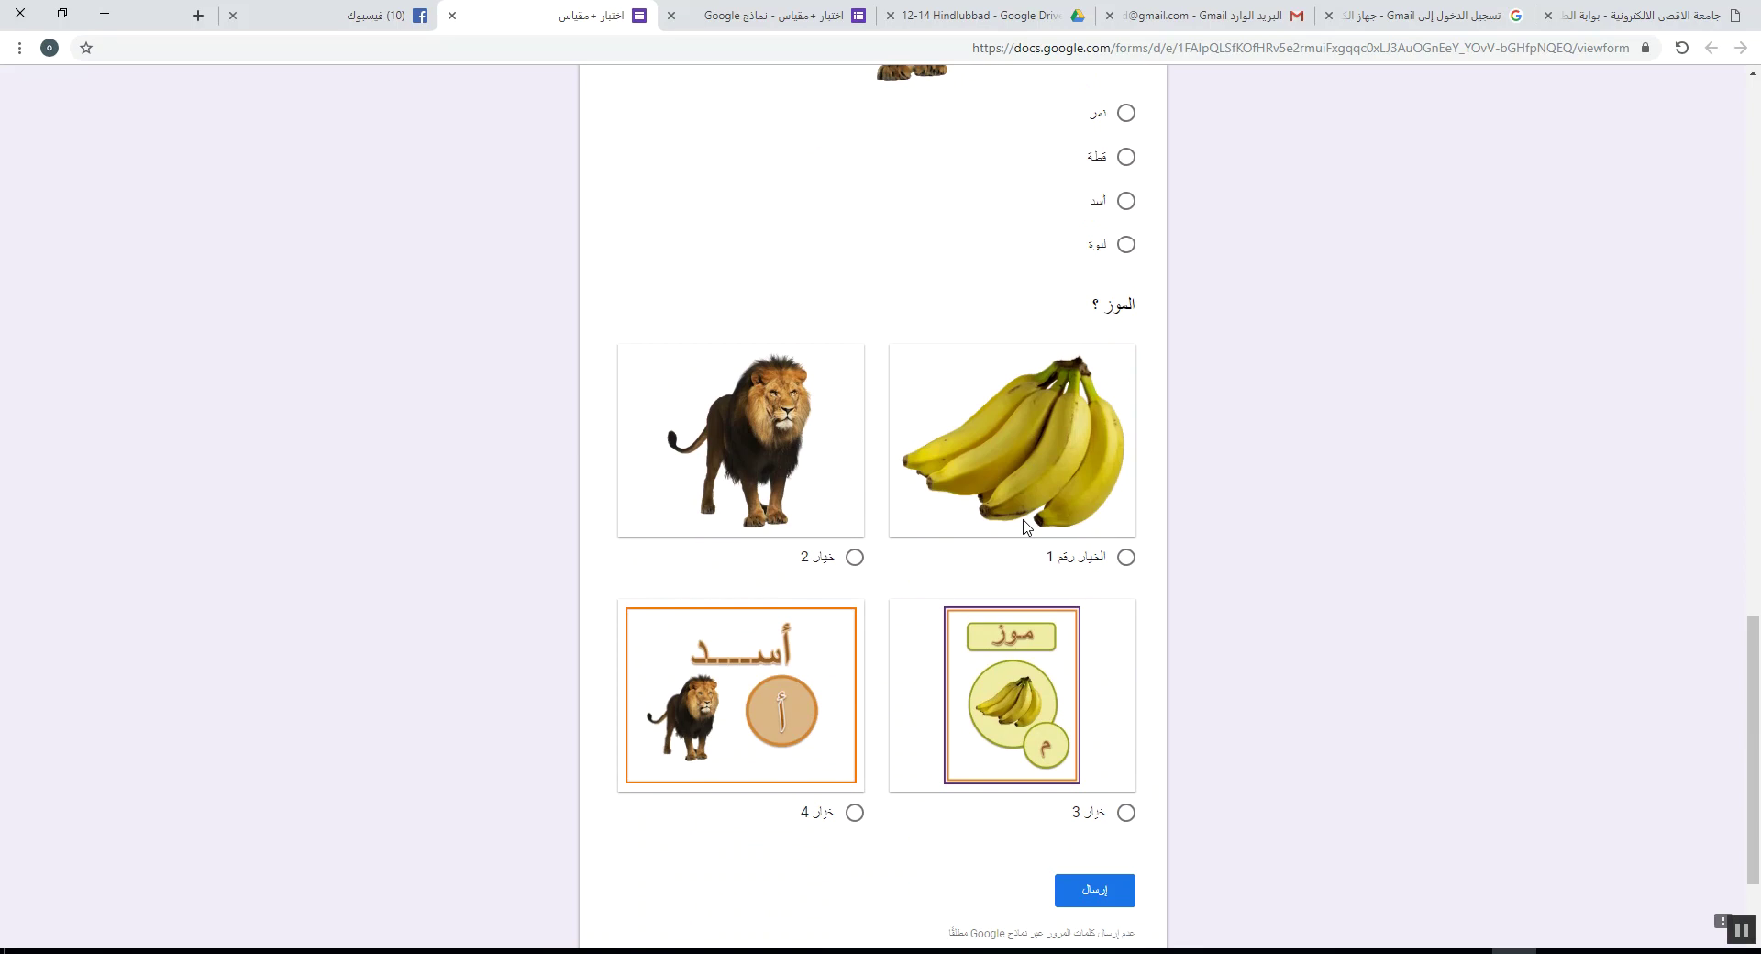
{"action": "scroll", "coordinate": [636, 385], "scroll_direction": "up", "scroll_amount": 7}
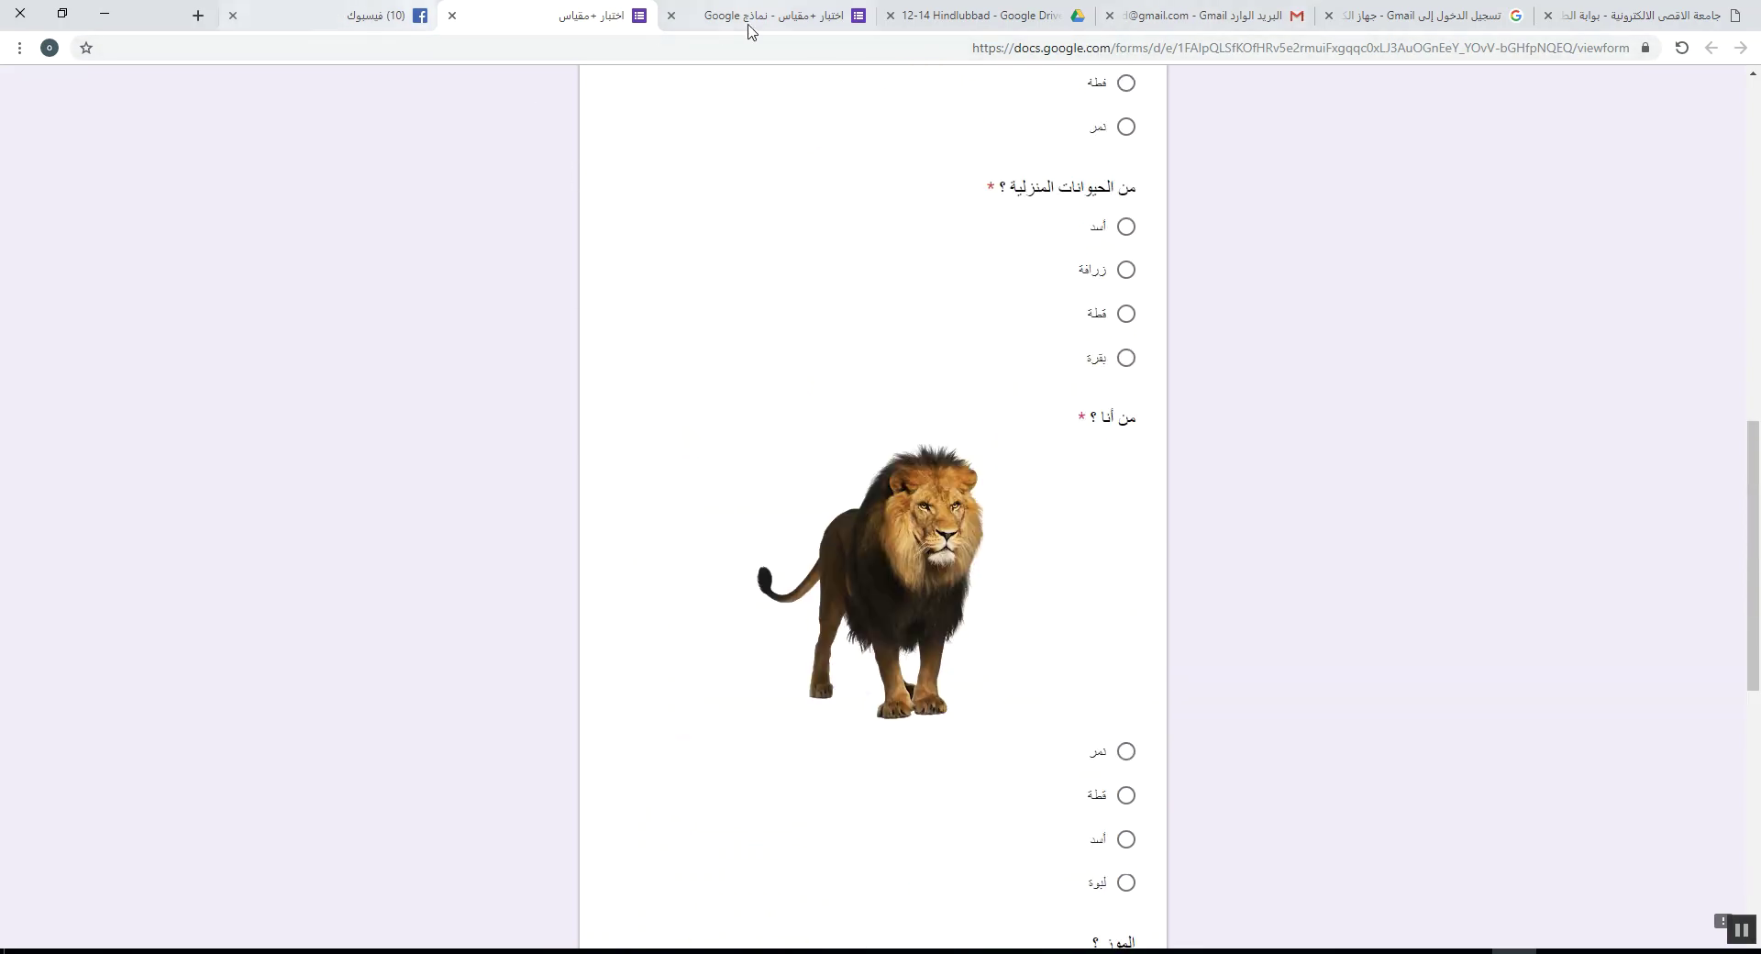
- Return to the form editor and select the "من الحيوانات المنزلية ؟" question above the lion question
{"action": "left_click", "coordinate": [717, 27]}
{"action": "scroll", "coordinate": [888, 490], "scroll_direction": "down", "scroll_amount": 4}
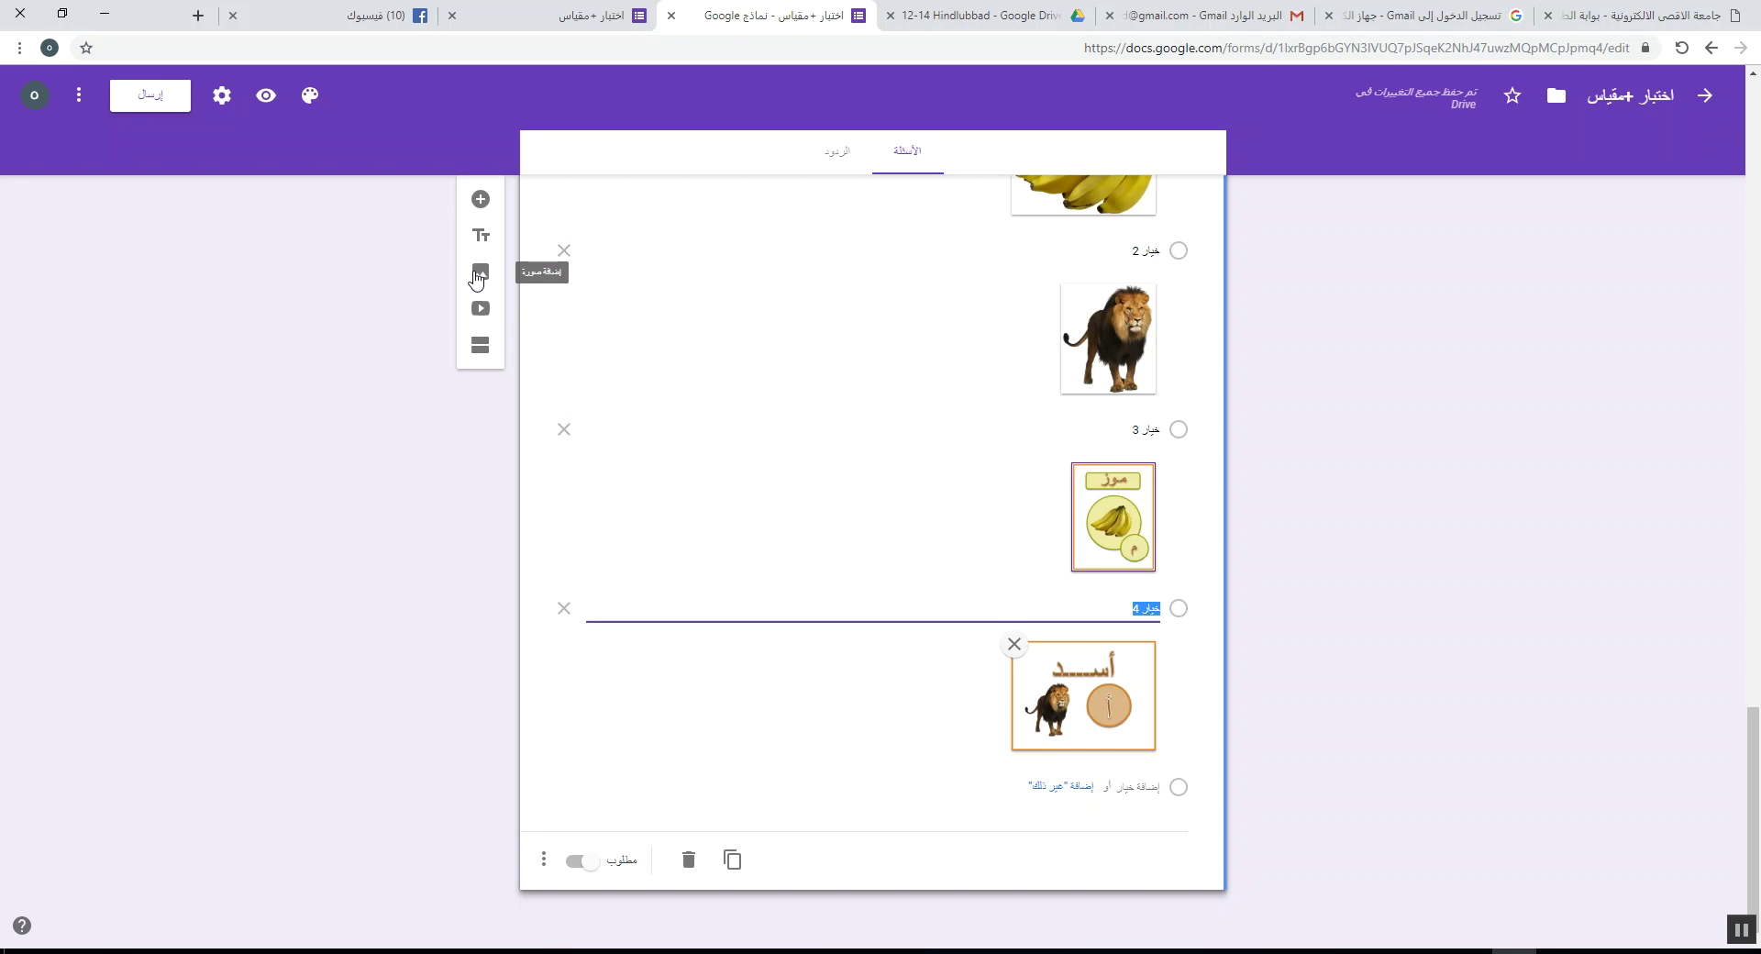
{"action": "scroll", "coordinate": [724, 409], "scroll_direction": "up", "scroll_amount": 15}
{"action": "left_click", "coordinate": [775, 418]}
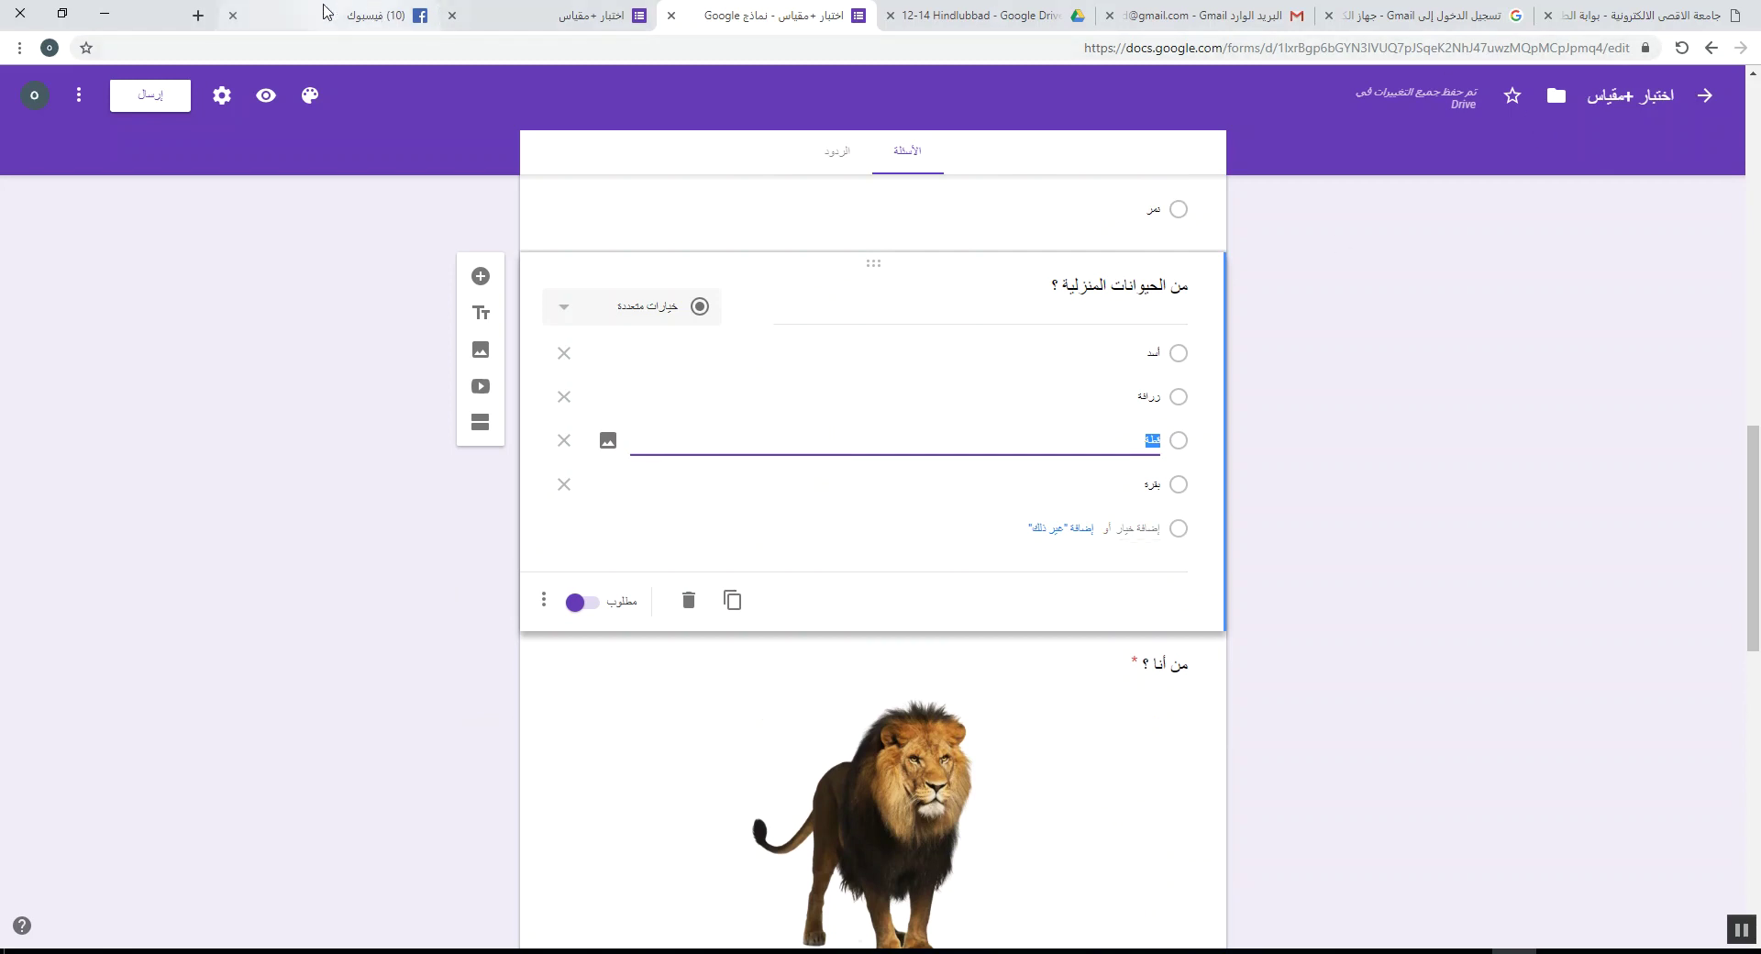
- Search Google in a new browser tab for "فاصل صفحة png" and show the image results
{"action": "left_click", "coordinate": [275, 13]}
{"action": "left_click", "coordinate": [198, 15]}
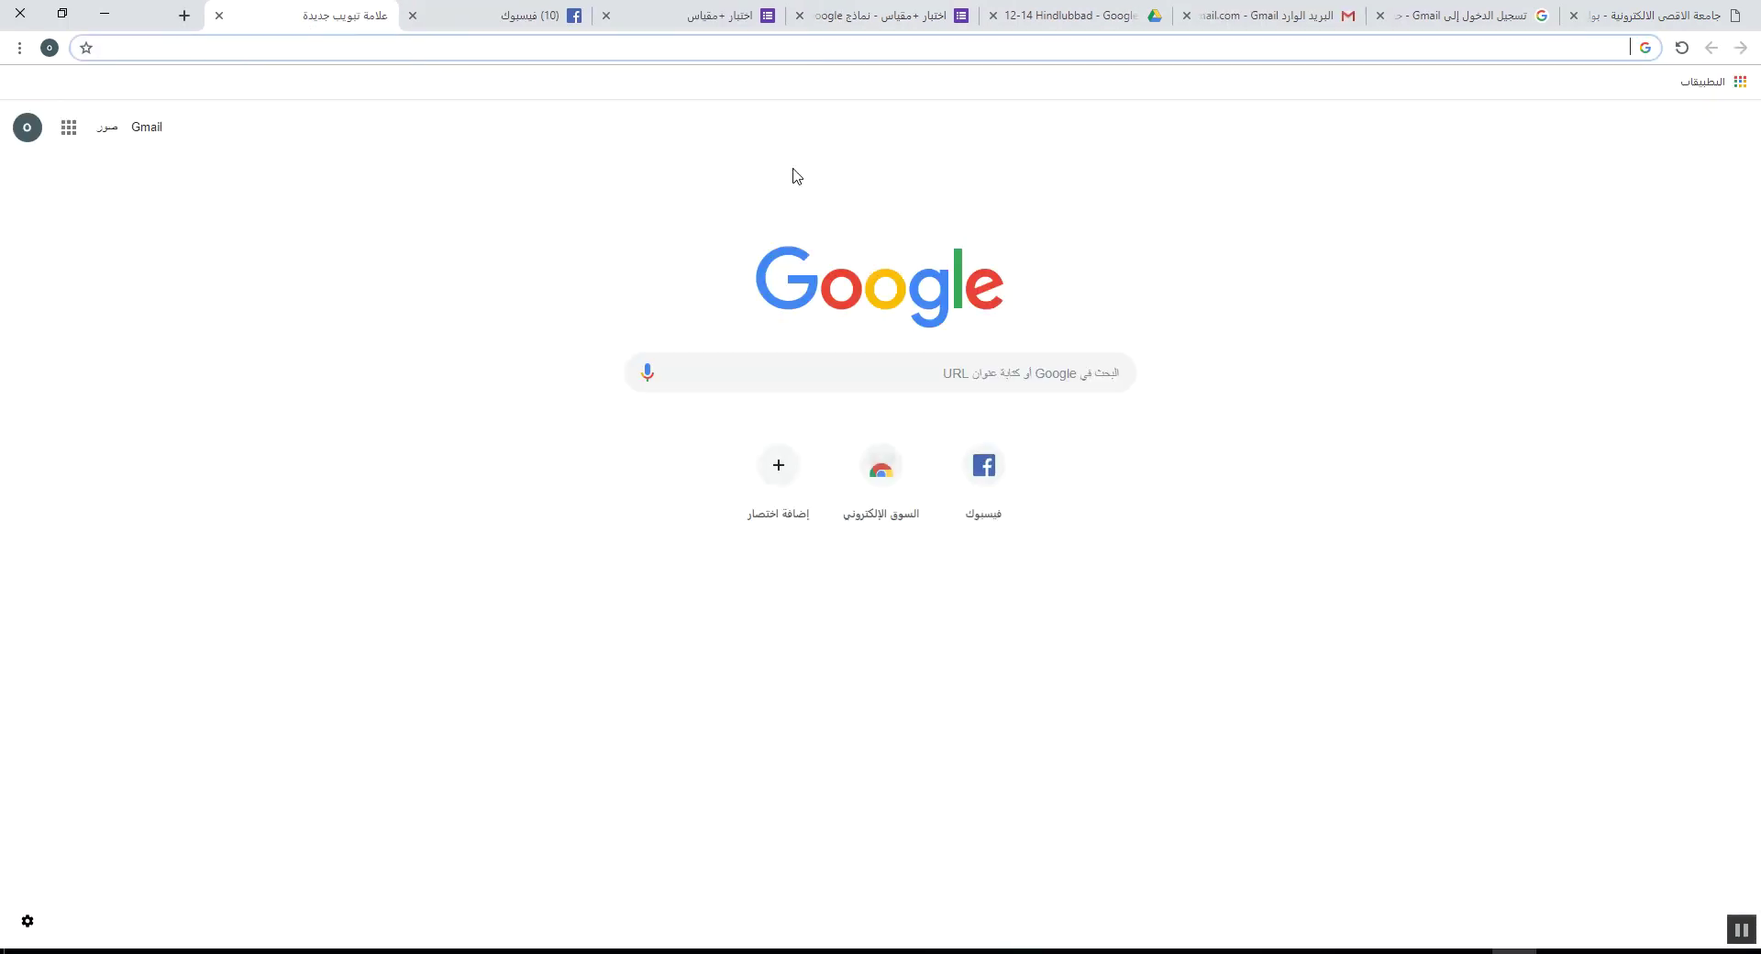
{"action": "left_click", "coordinate": [995, 364]}
{"action": "type", "text": "فاصل"}
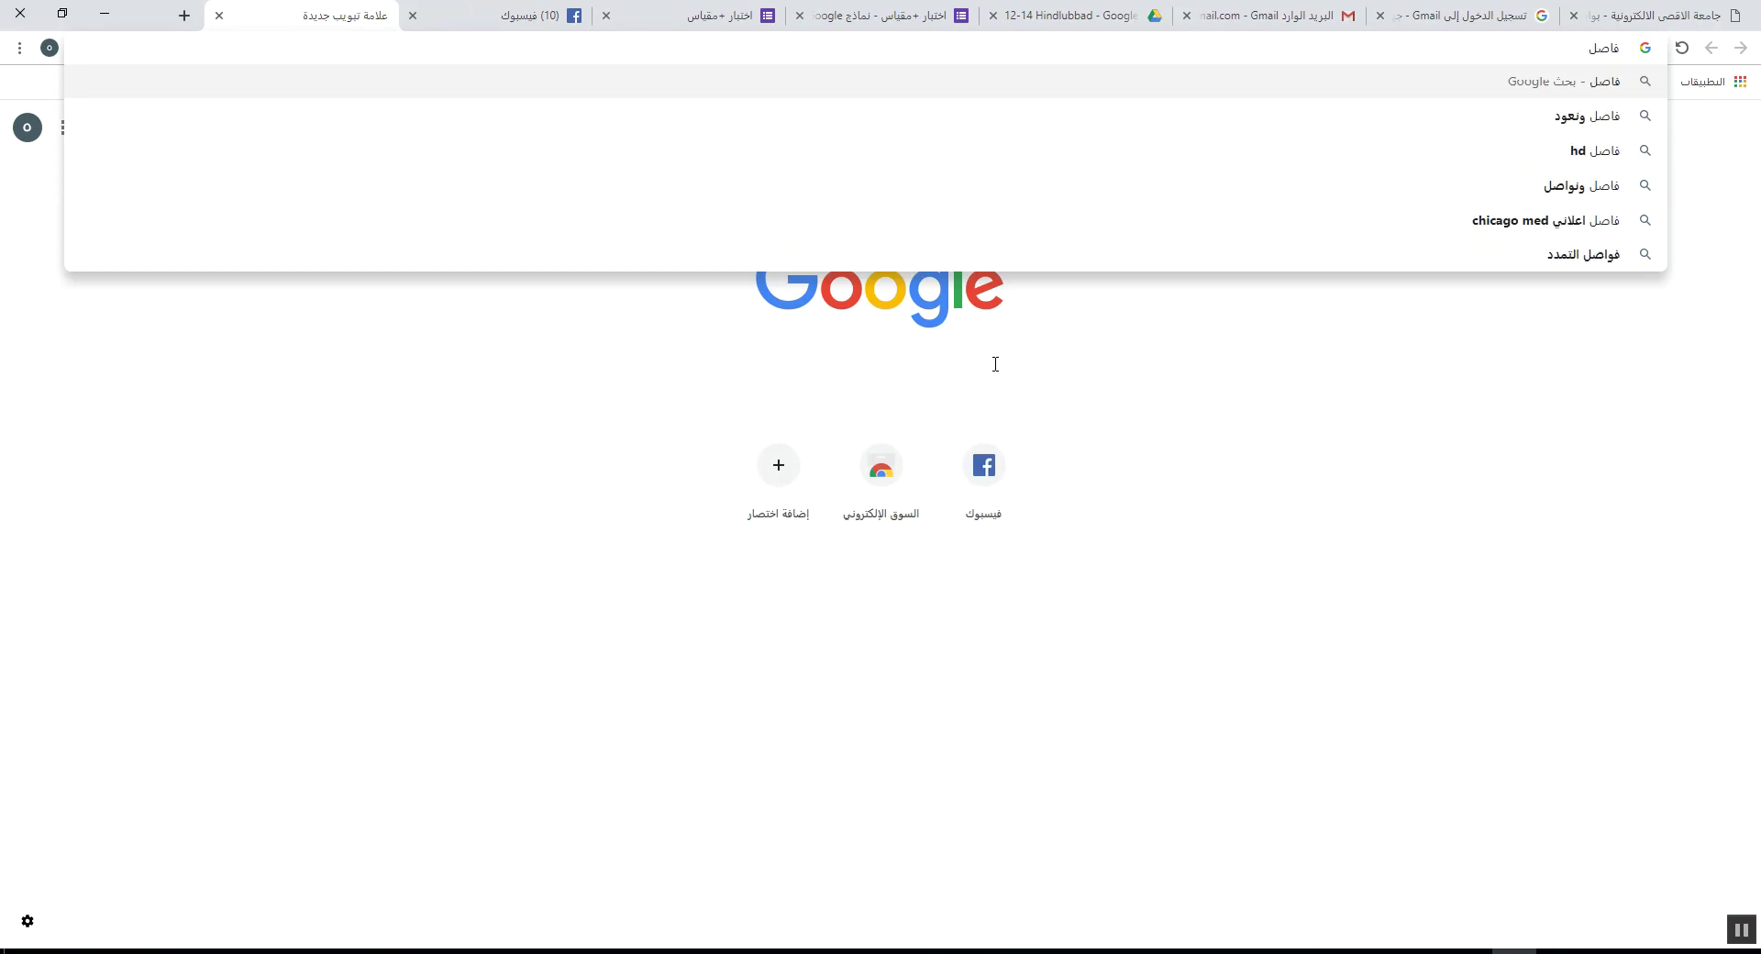
{"action": "type", "text": " صفحة"}
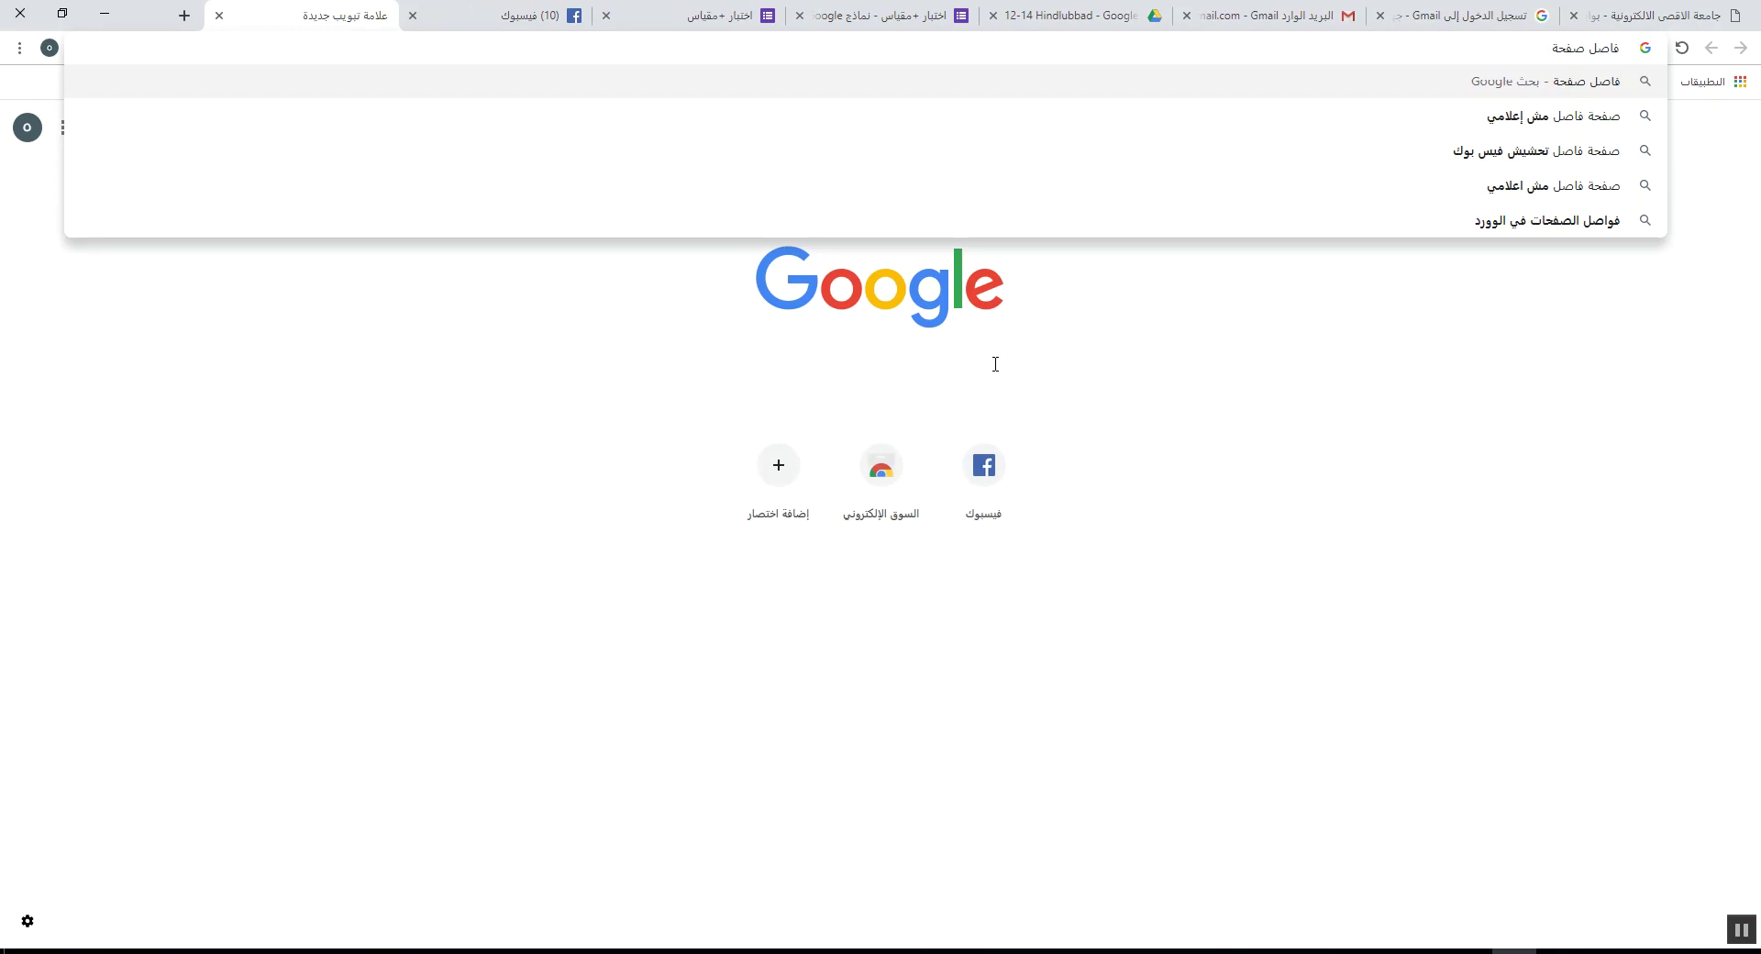
{"action": "type", "text": " حل"}
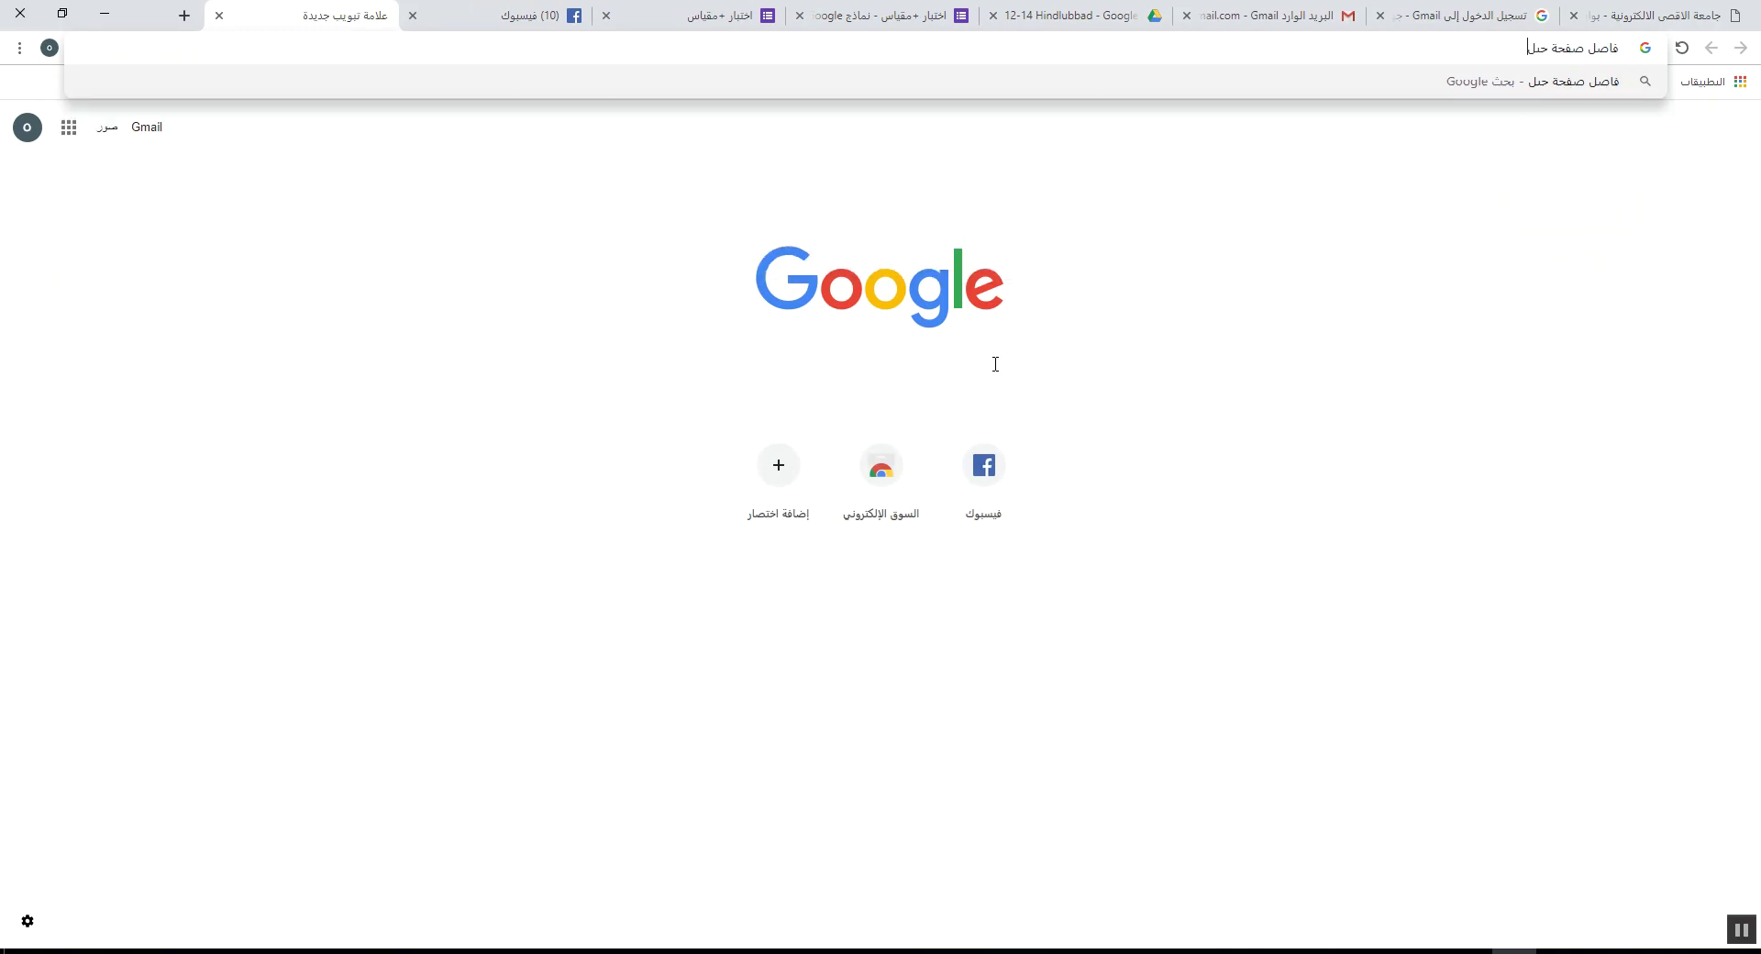
{"action": "key", "text": "BackSpace"}
{"action": "key", "text": "BackSpace"}
{"action": "key", "text": "BackSpace"}
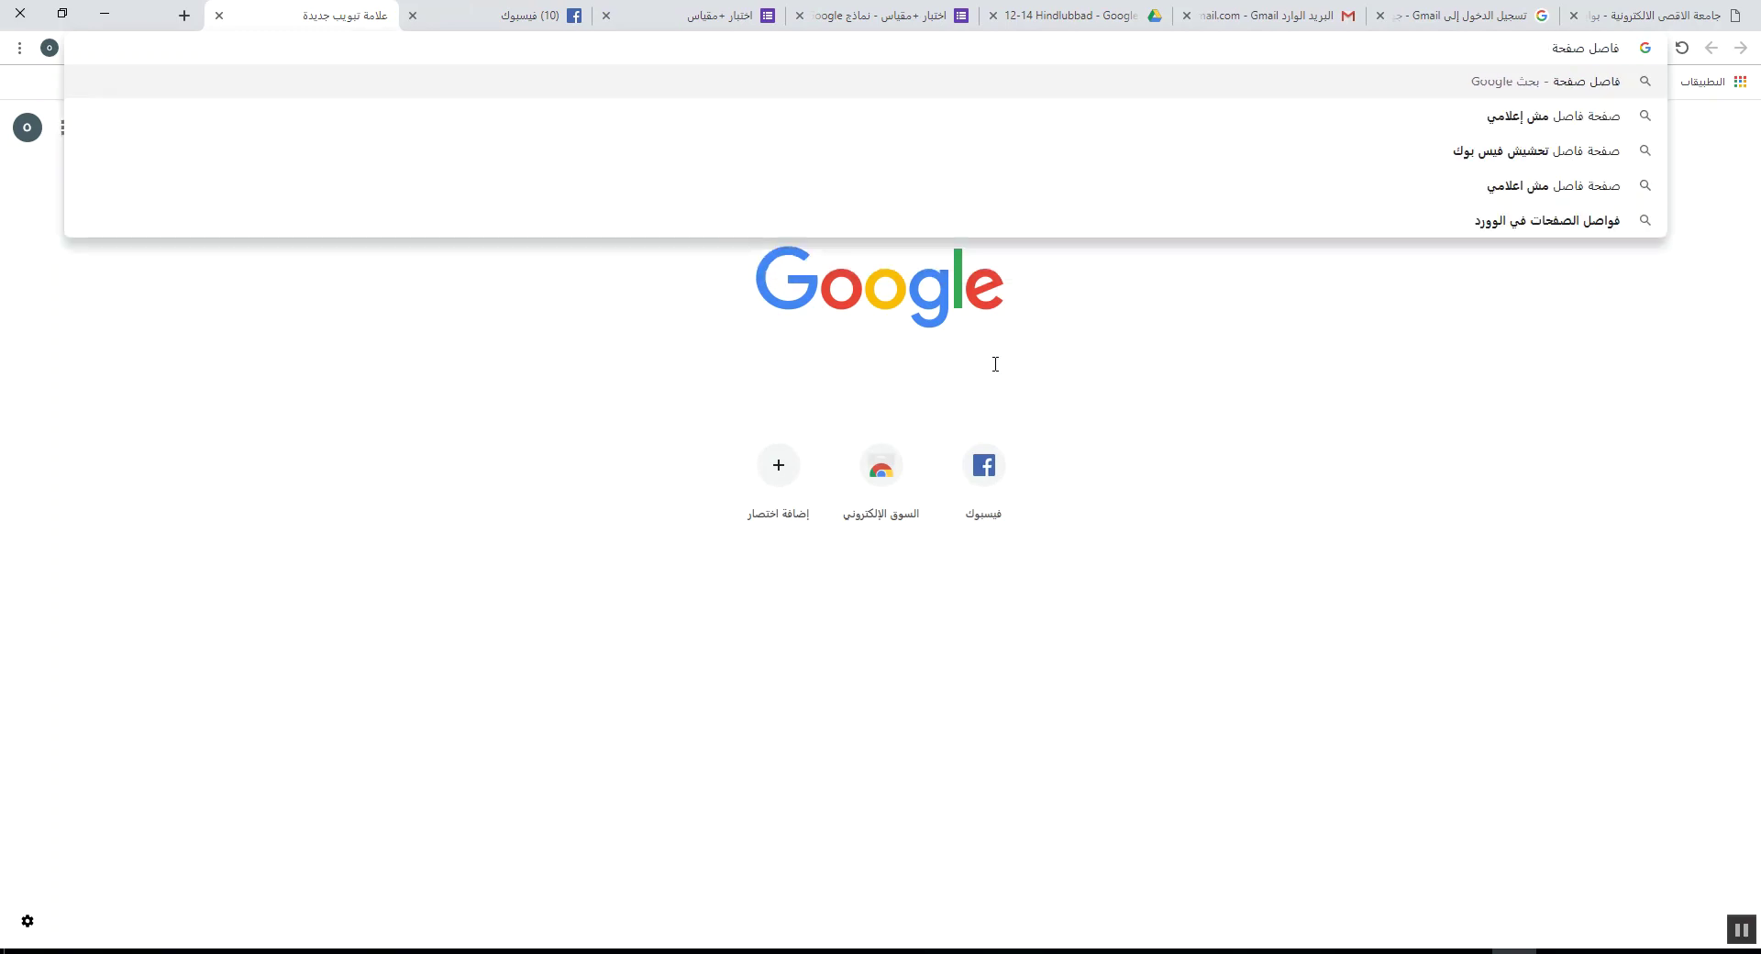
{"action": "type", "text": "png"}
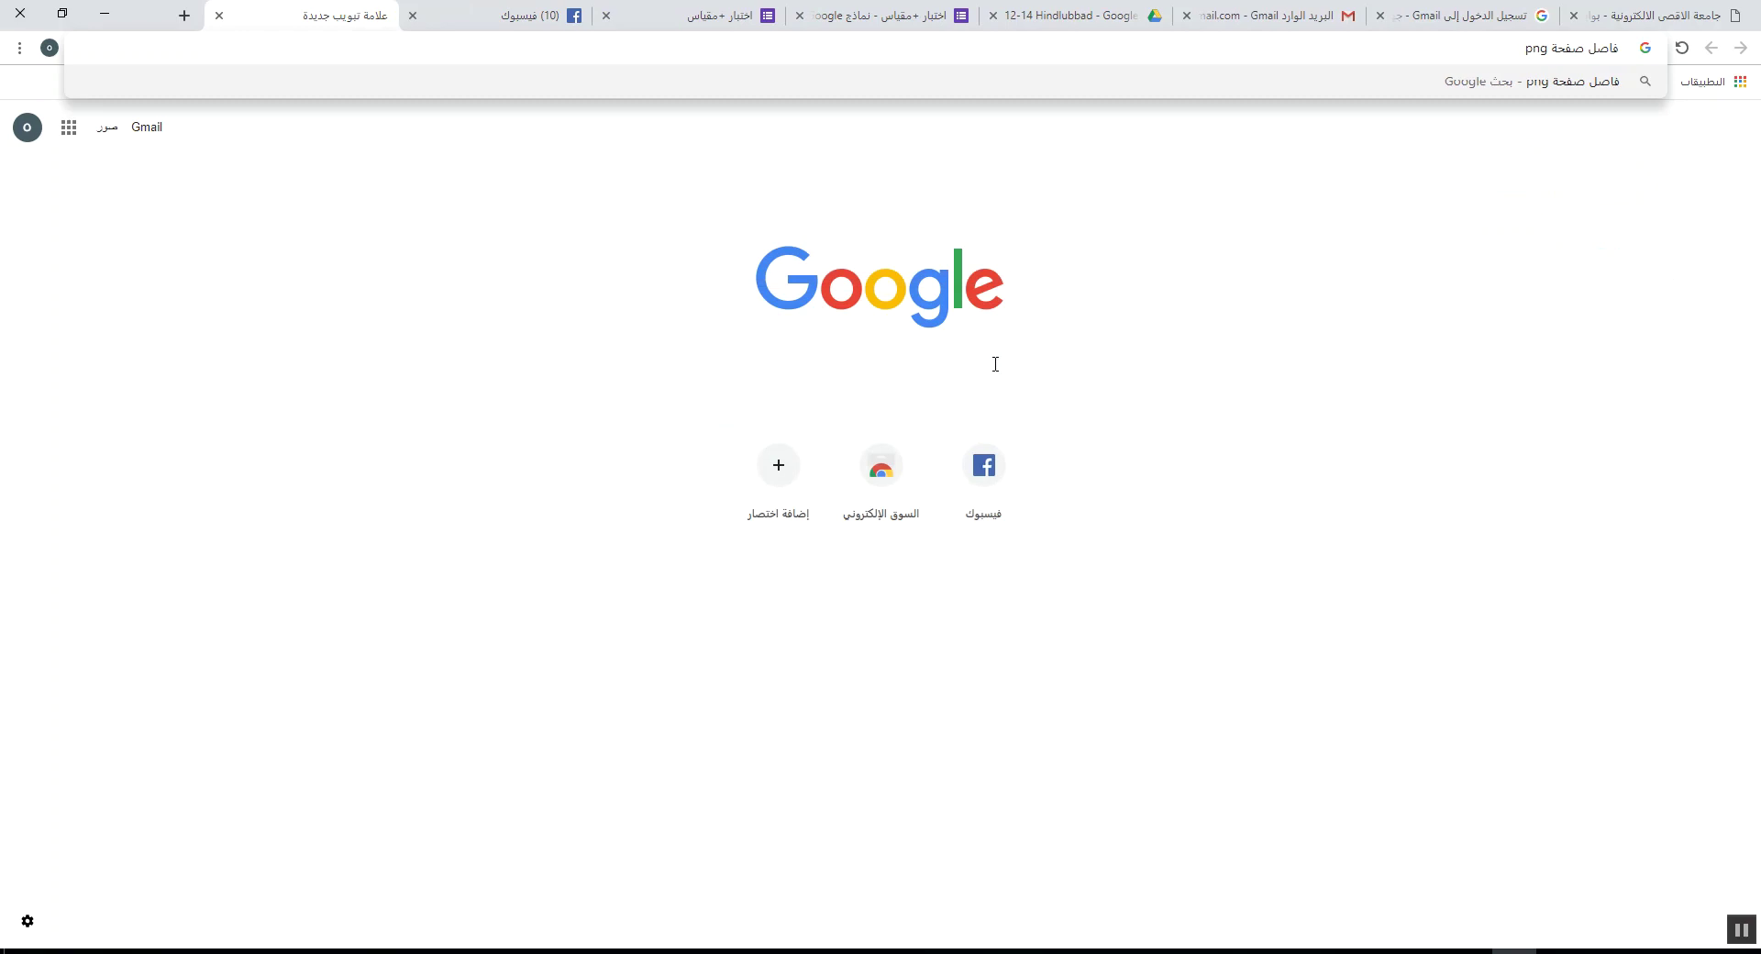
{"action": "key", "text": "Return"}
{"action": "left_click", "coordinate": [1509, 233]}
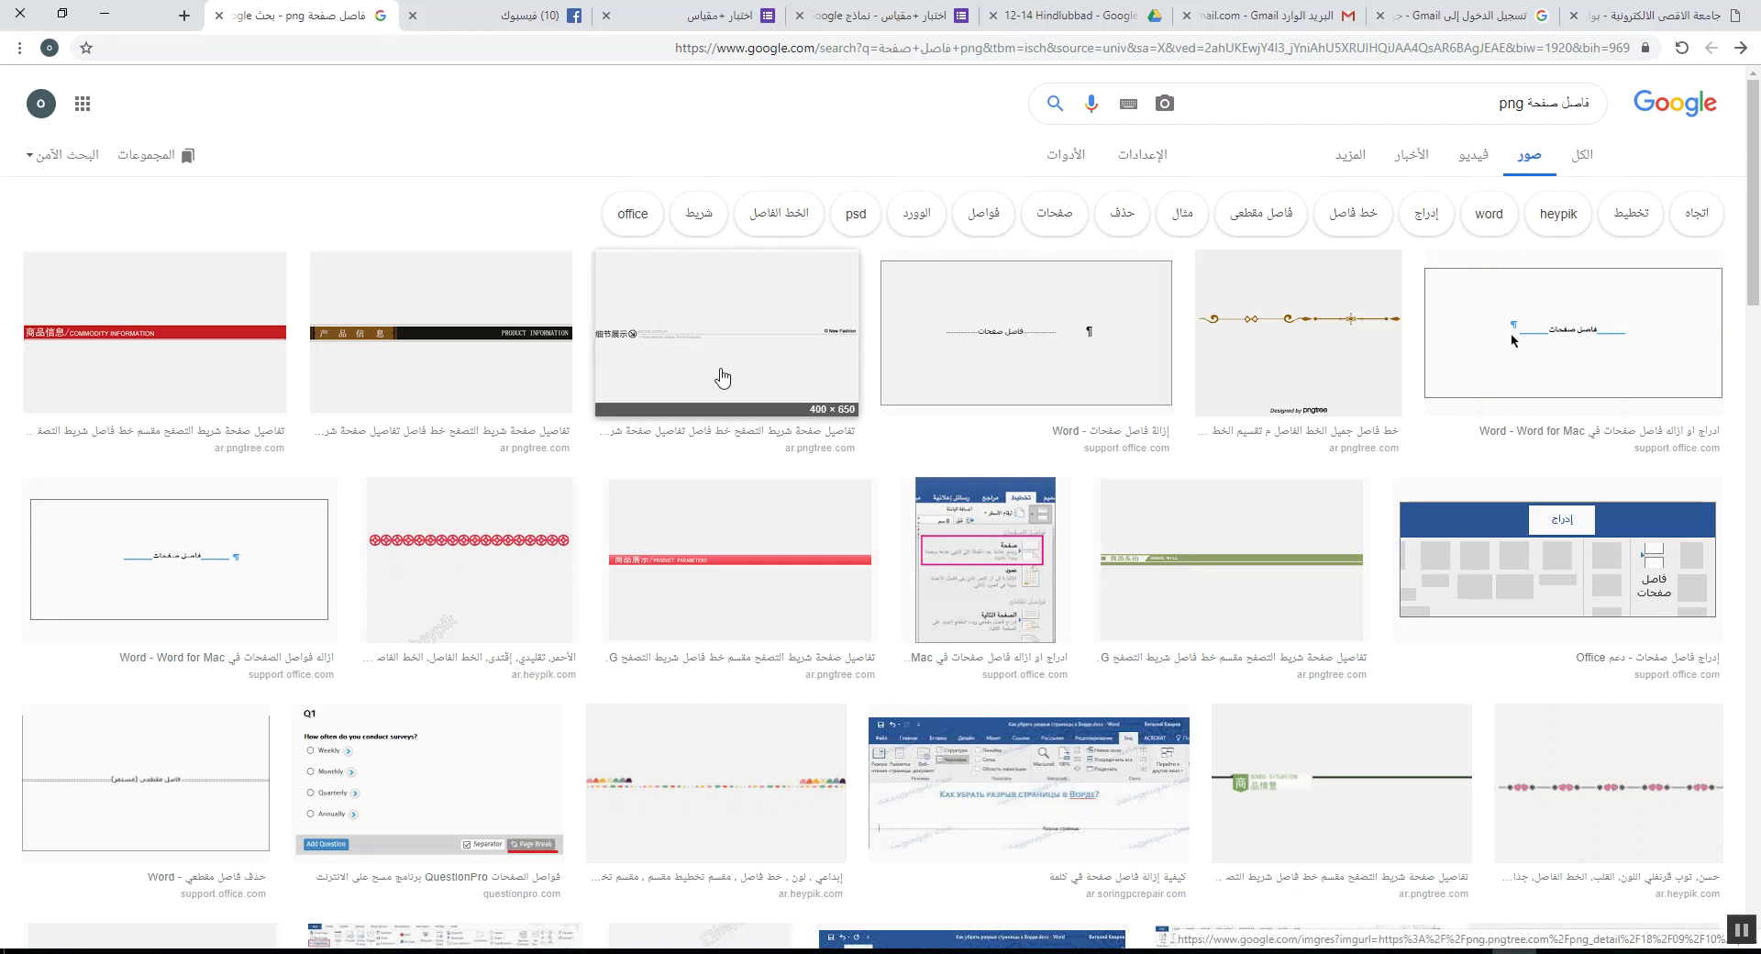
- Save the black dashed curly rope divider image from the results into the "الصور" folder on drive E:
{"action": "scroll", "coordinate": [724, 376], "scroll_direction": "down", "scroll_amount": 3}
{"action": "scroll", "coordinate": [1354, 486], "scroll_direction": "down", "scroll_amount": 6}
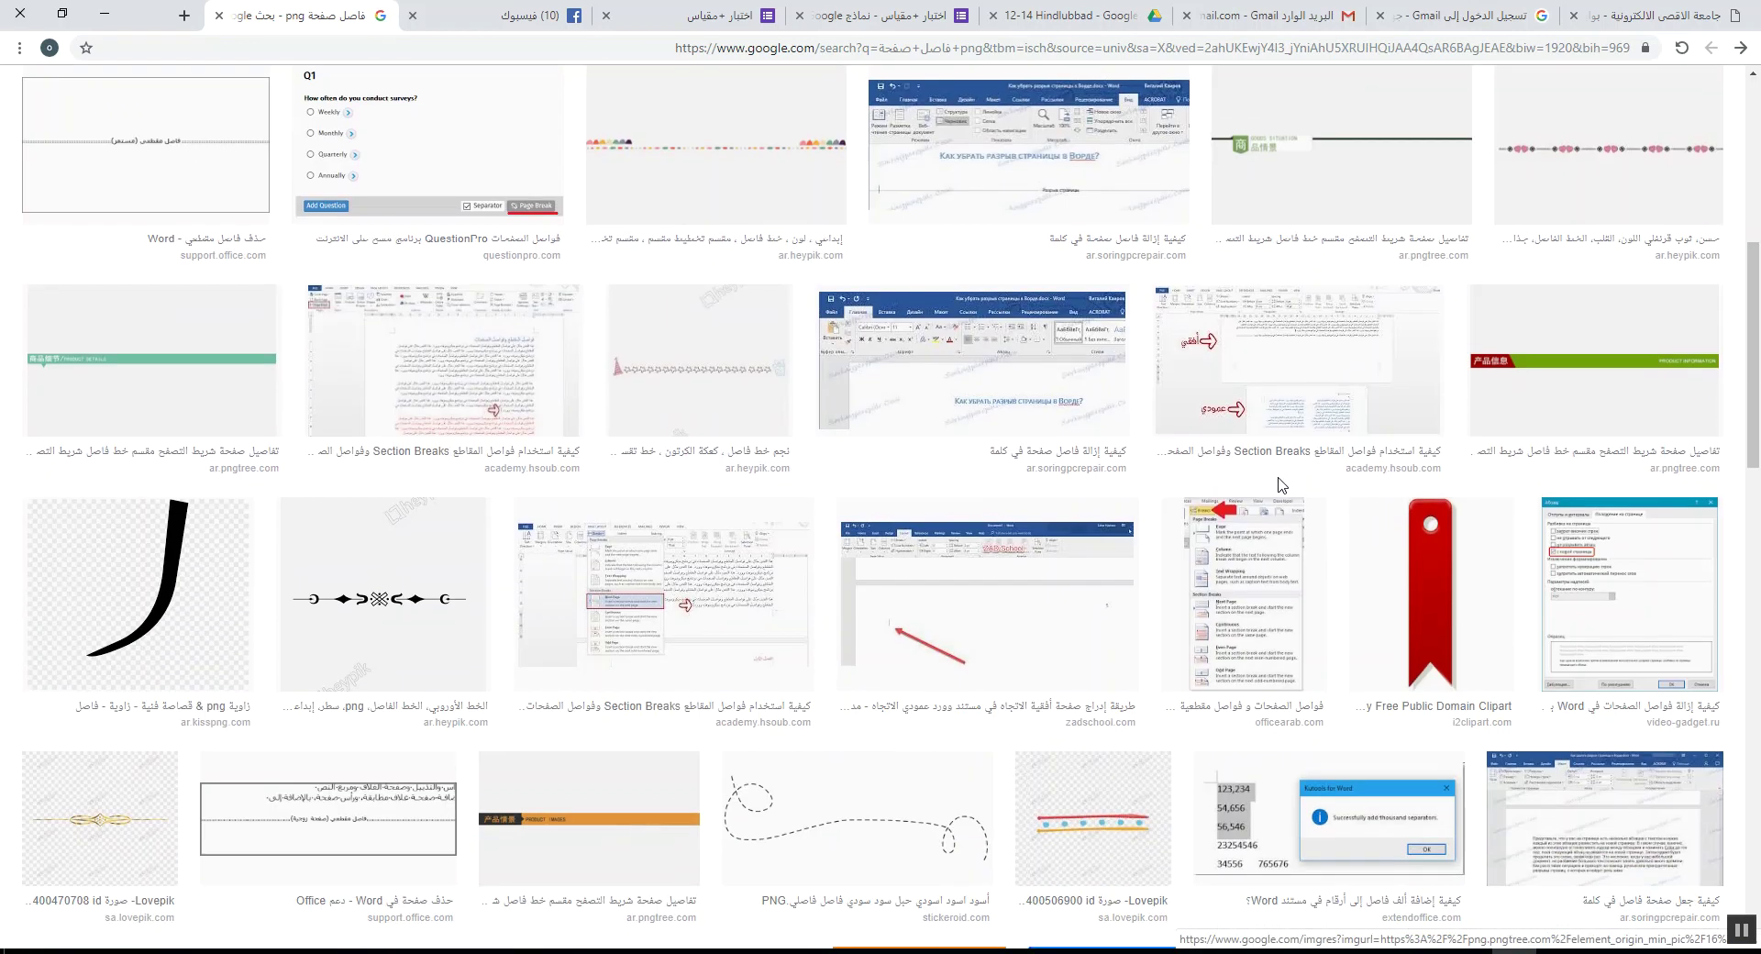
{"action": "left_click", "coordinate": [883, 573]}
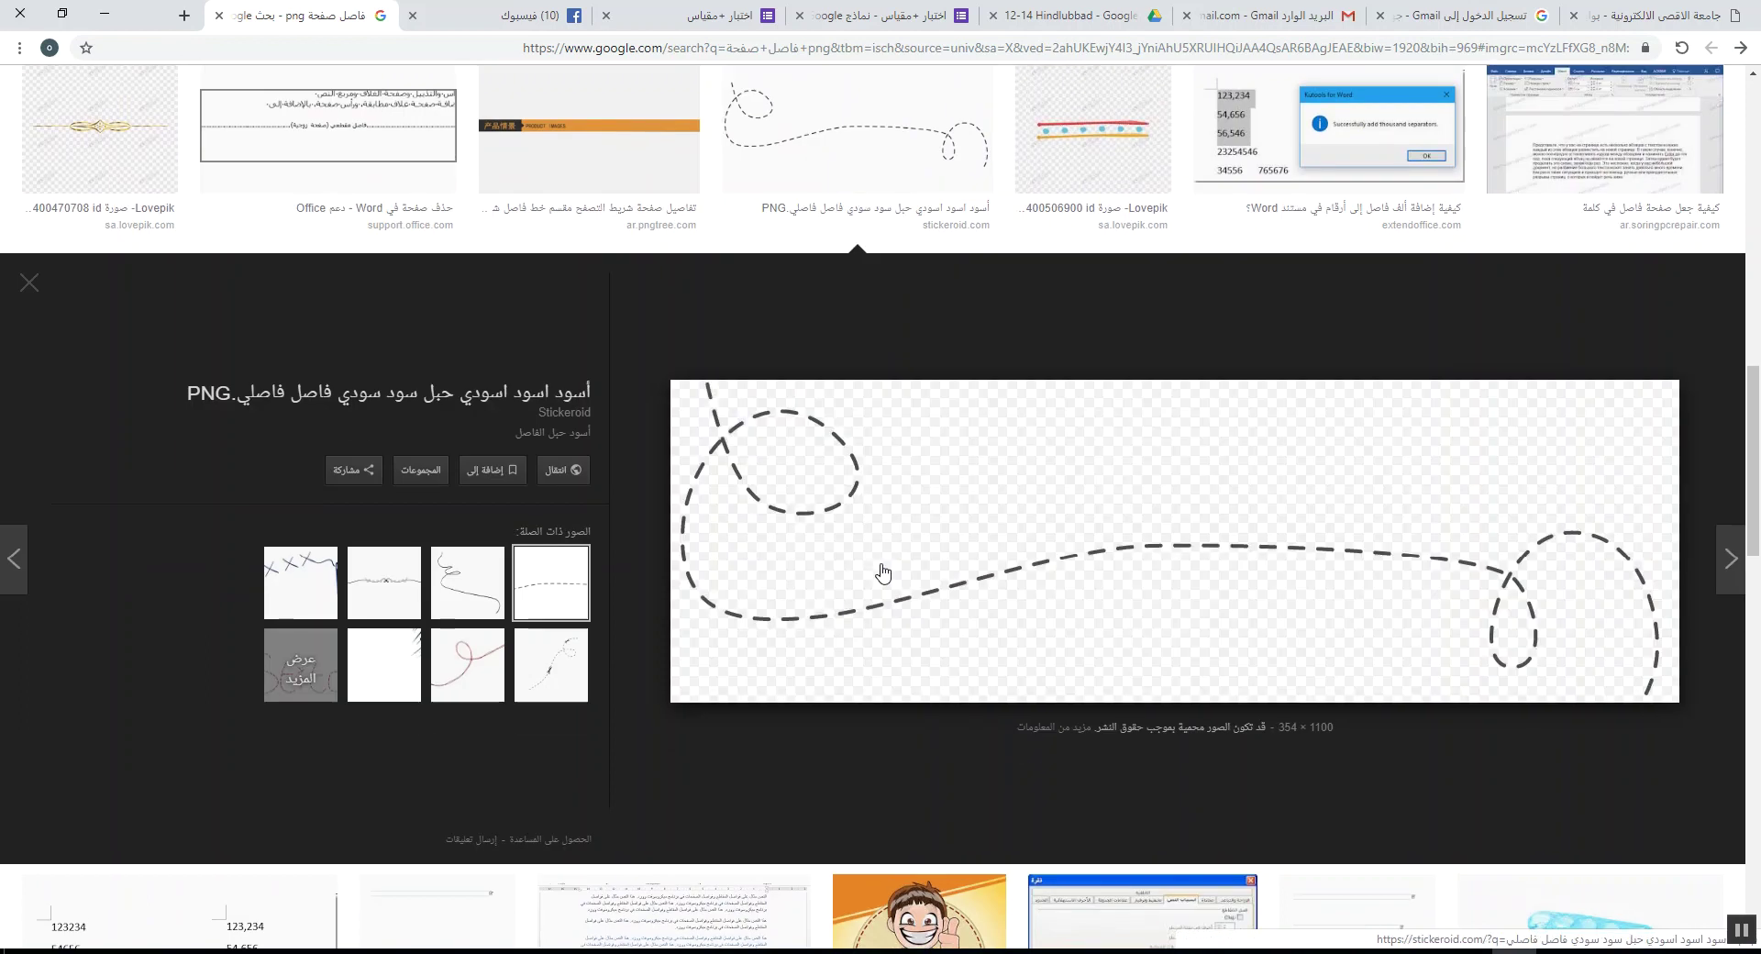
{"action": "right_click", "coordinate": [1291, 548]}
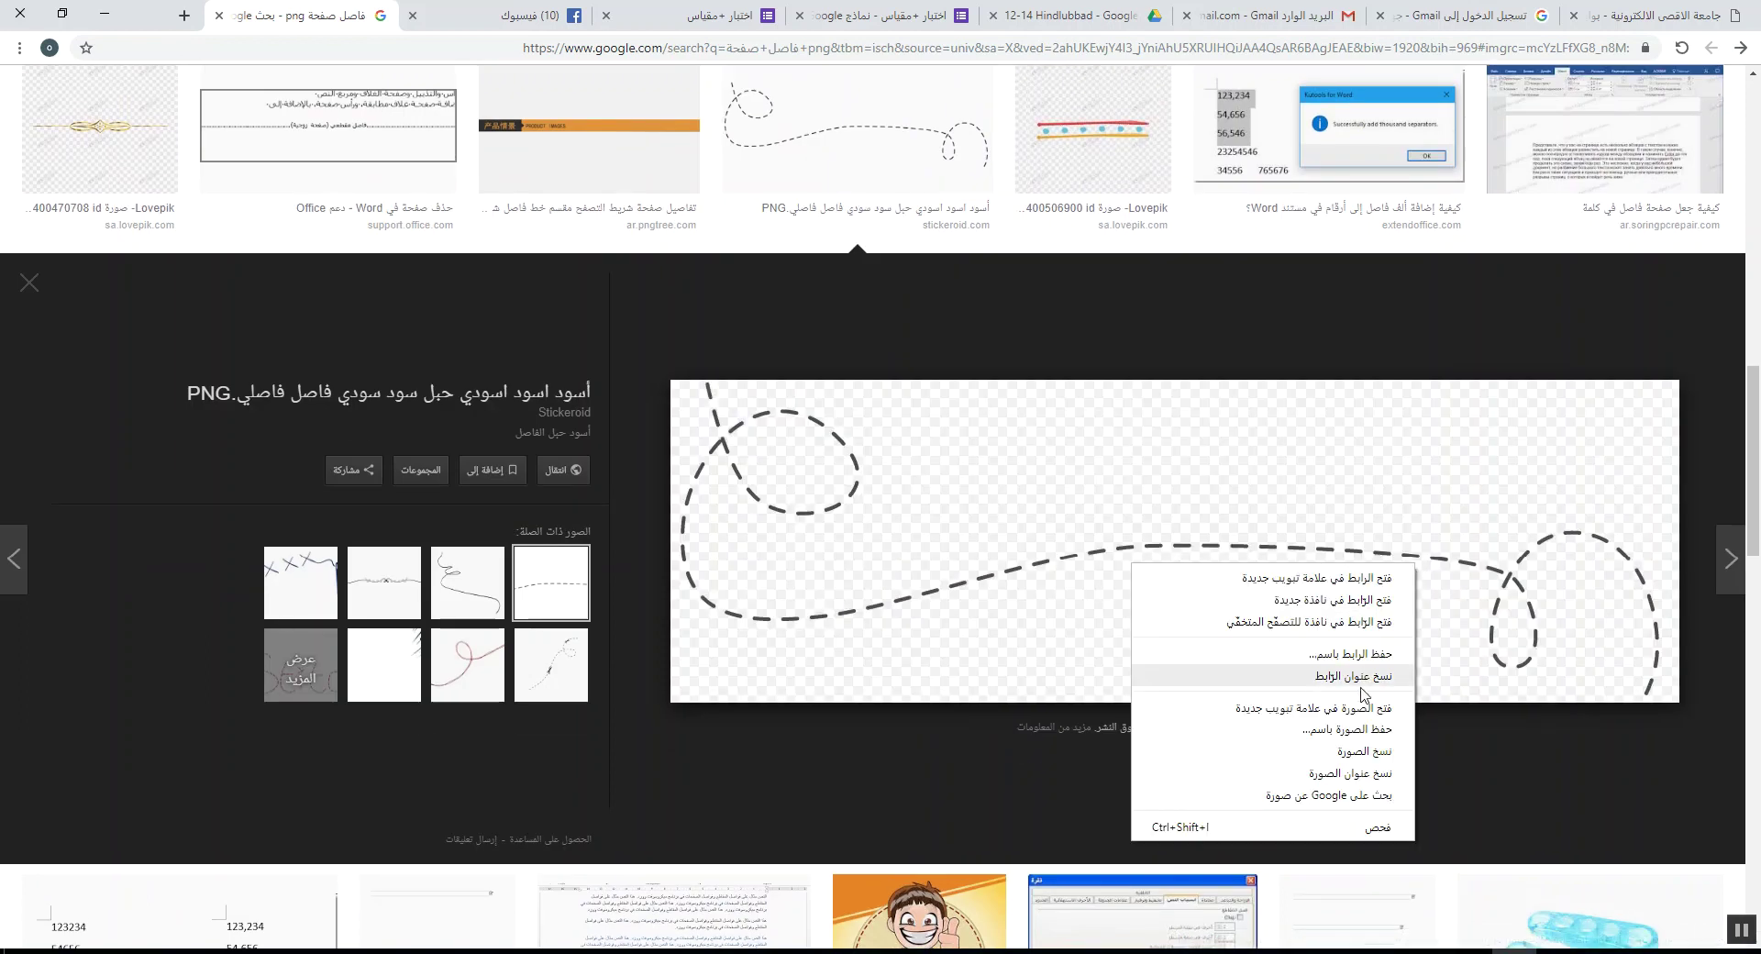
{"action": "left_click", "coordinate": [1370, 730]}
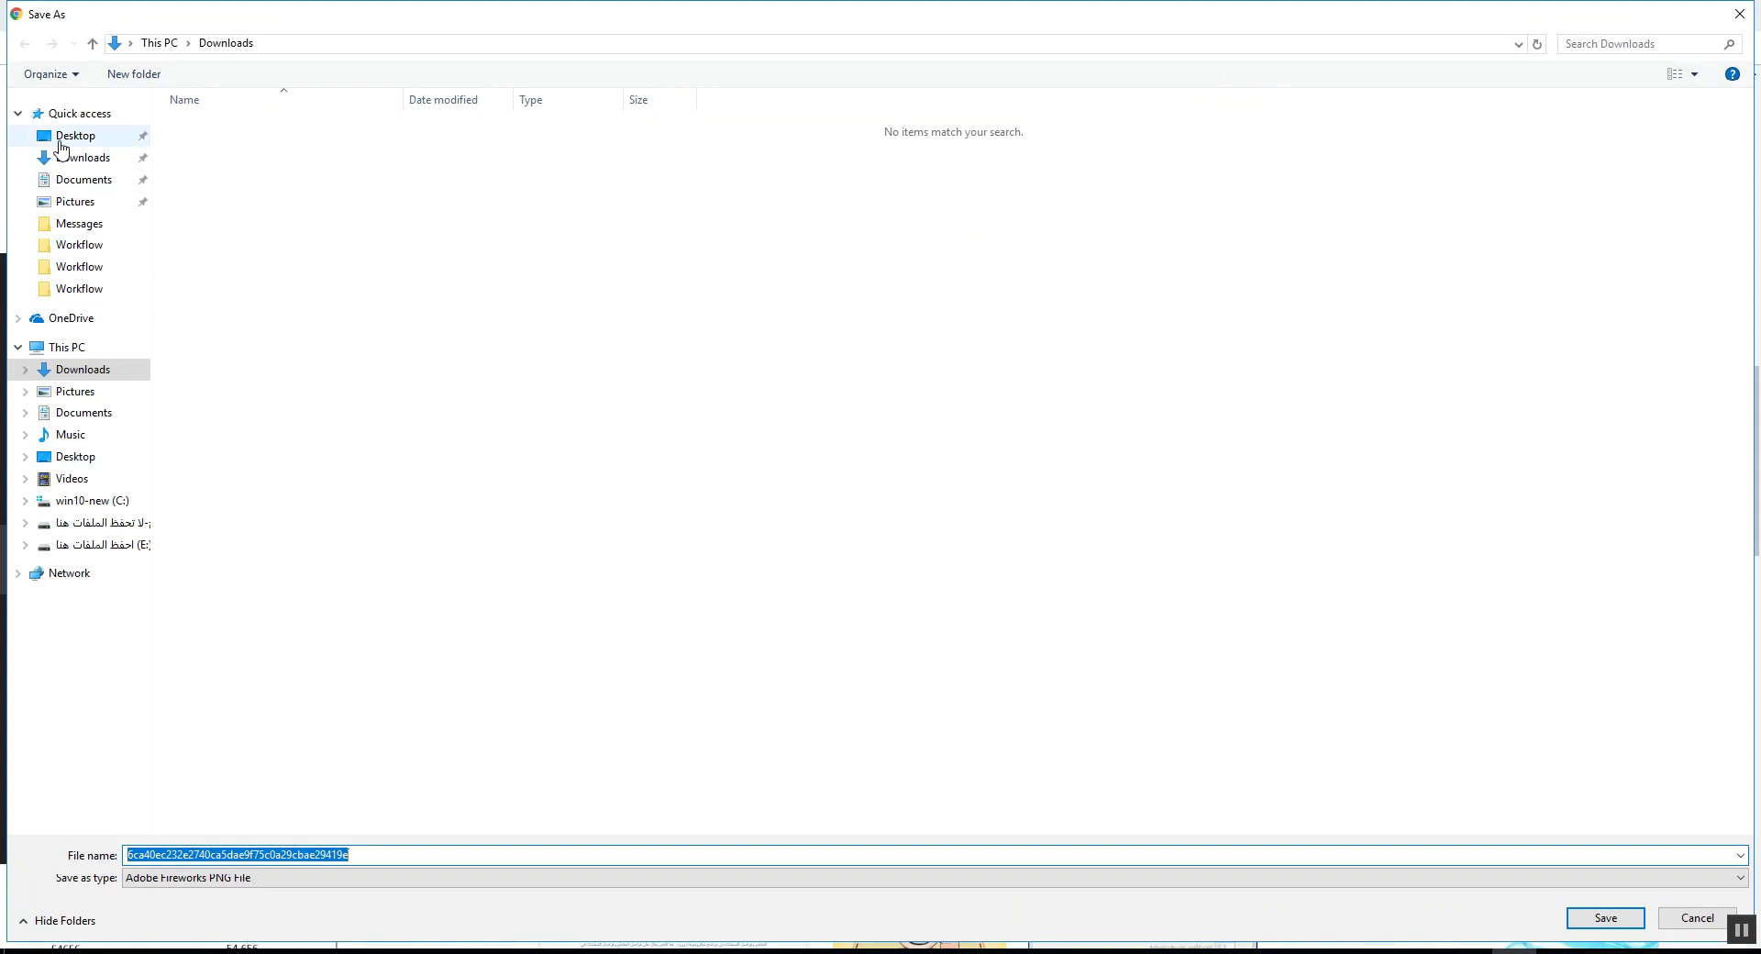
{"action": "left_click", "coordinate": [135, 547]}
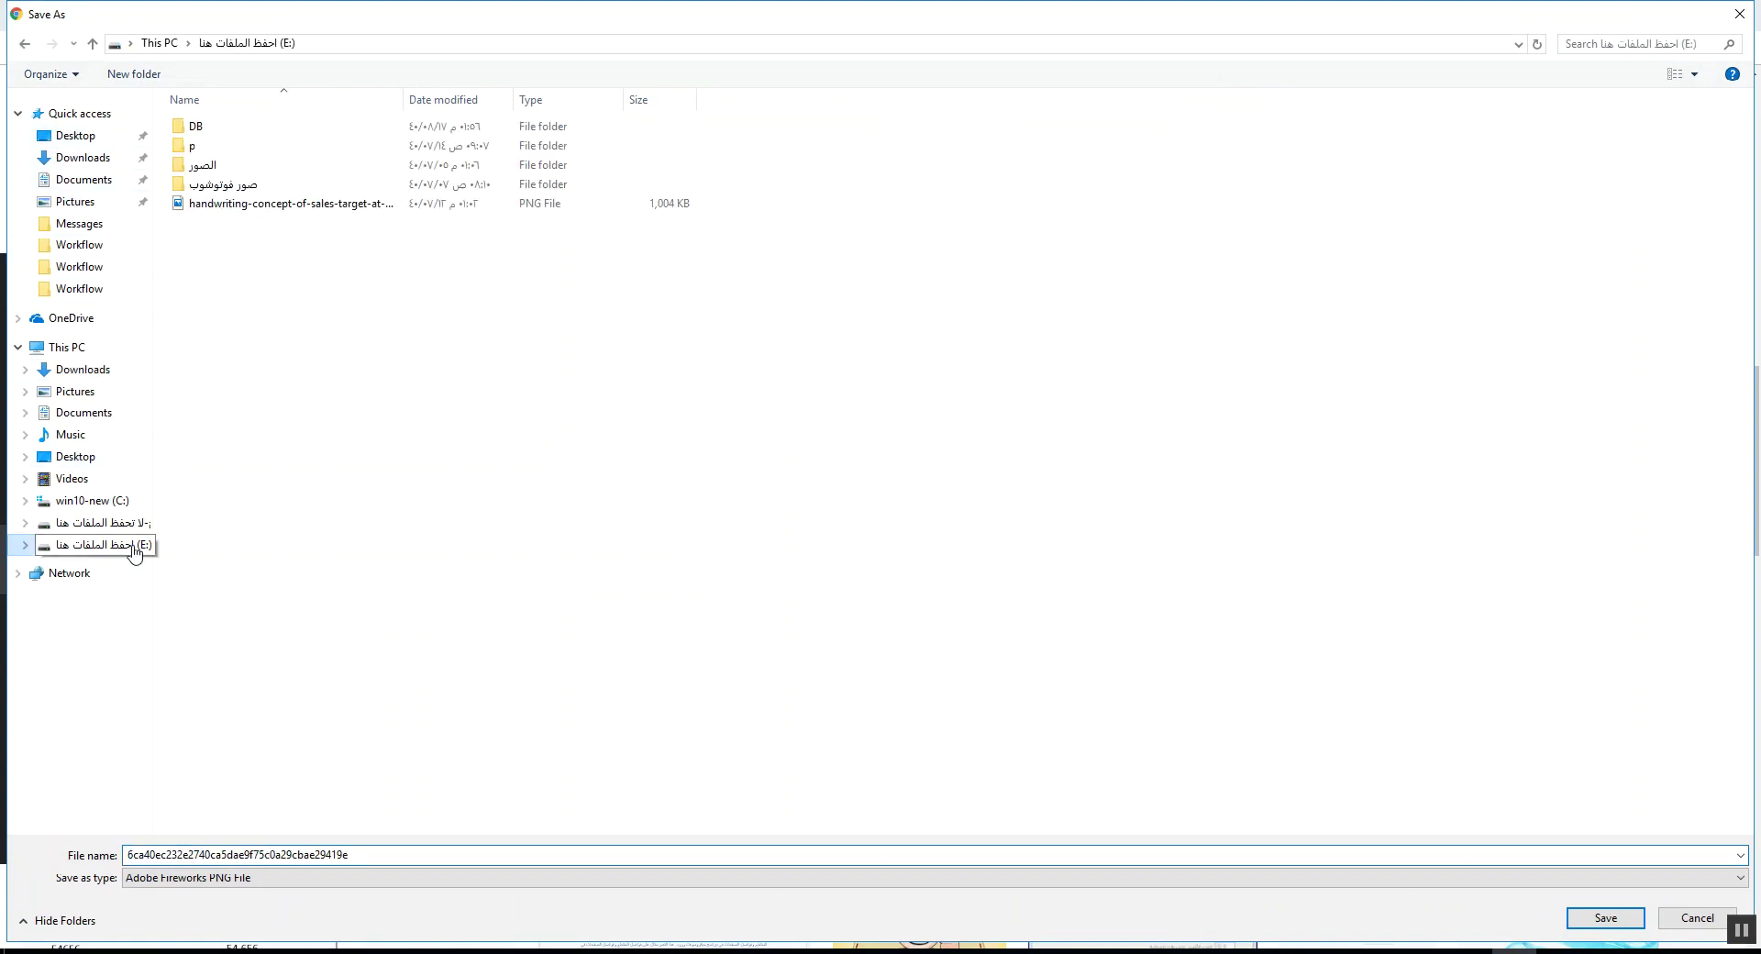
{"action": "double_click", "coordinate": [190, 172]}
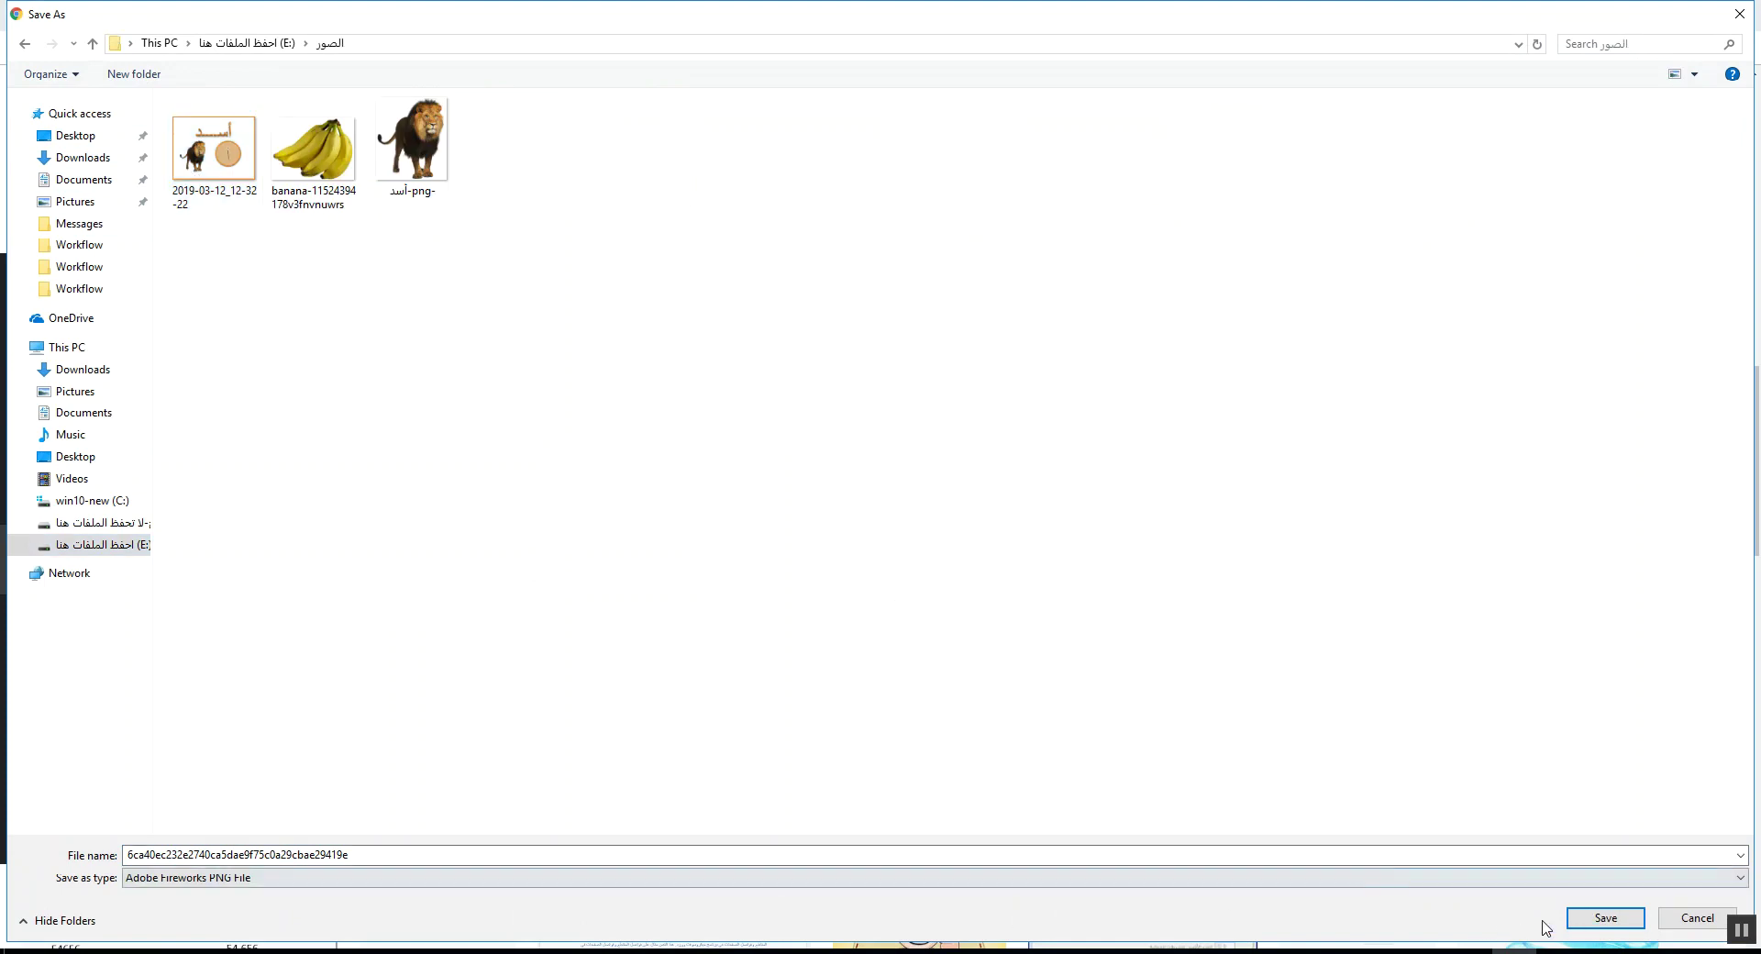
{"action": "left_click", "coordinate": [1601, 918]}
{"action": "key", "text": "Escape"}
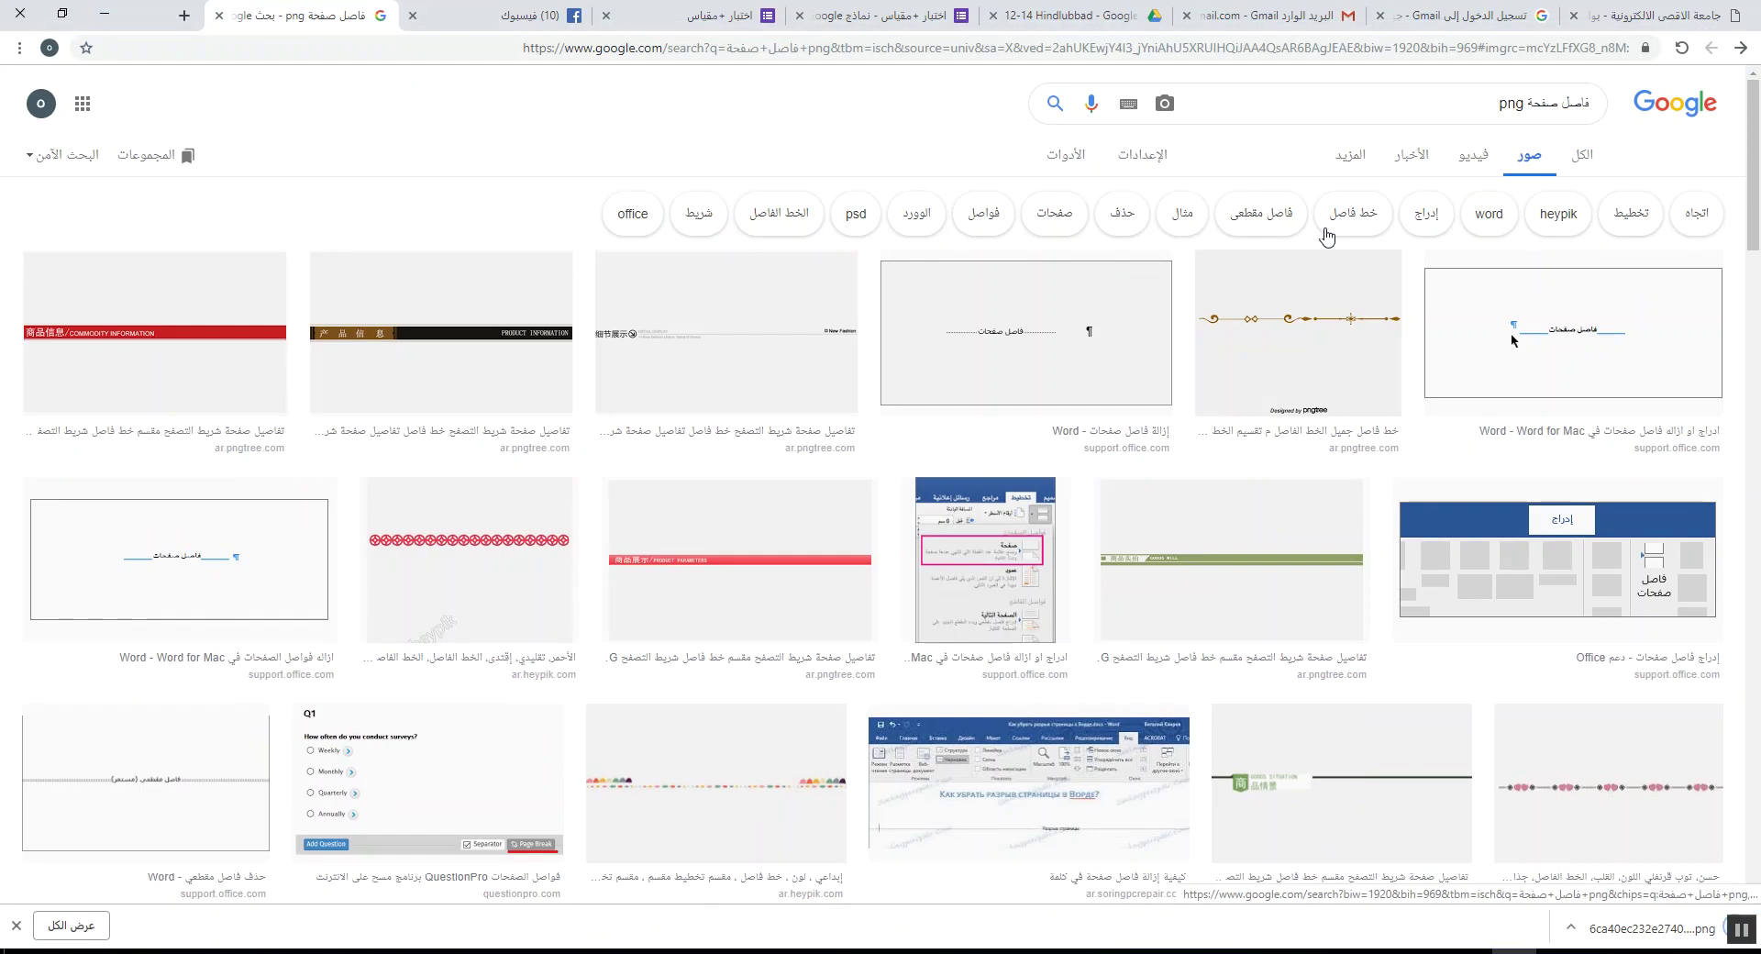
- Replace the Google Images search phrase with "بسم الله الرحمن الرحيم png" and run the search
{"action": "left_click_drag", "start_coordinate": [1529, 99], "coordinate": [1635, 106]}
{"action": "key", "text": "BackSpace"}
{"action": "type", "text": "fsl hpng"}
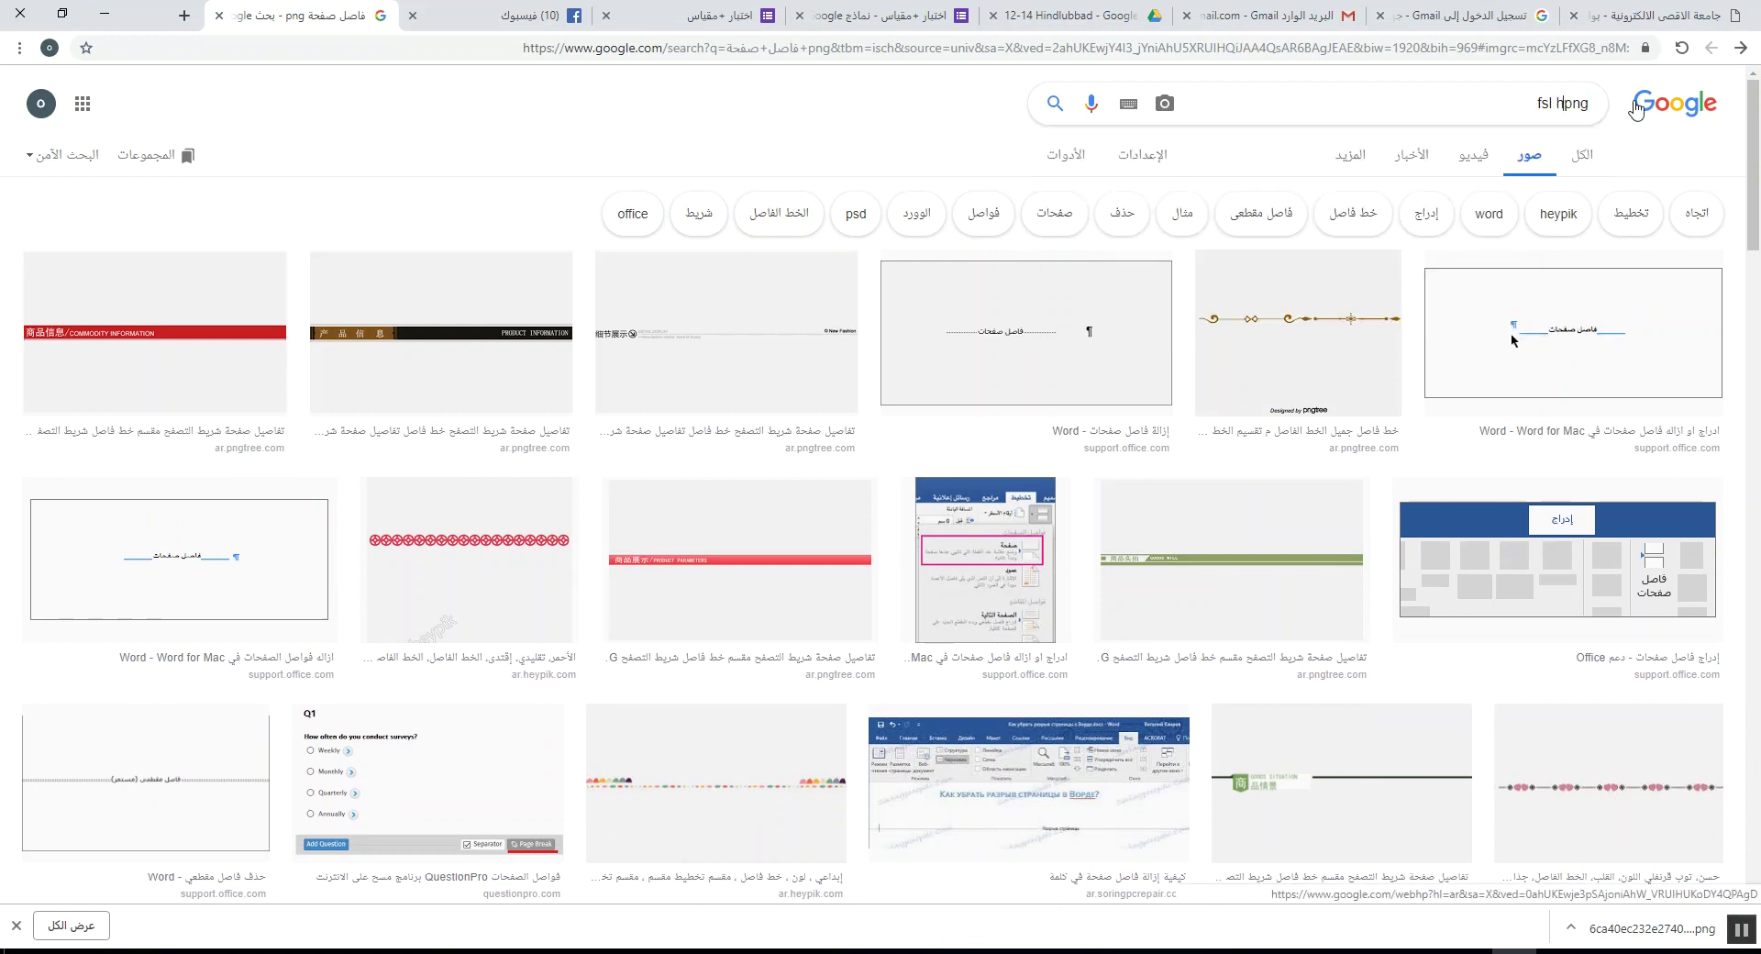
{"action": "key", "text": "BackSpace"}
{"action": "key", "text": "BackSpace"}
{"action": "key", "text": "BackSpace"}
{"action": "key", "text": "BackSpace"}
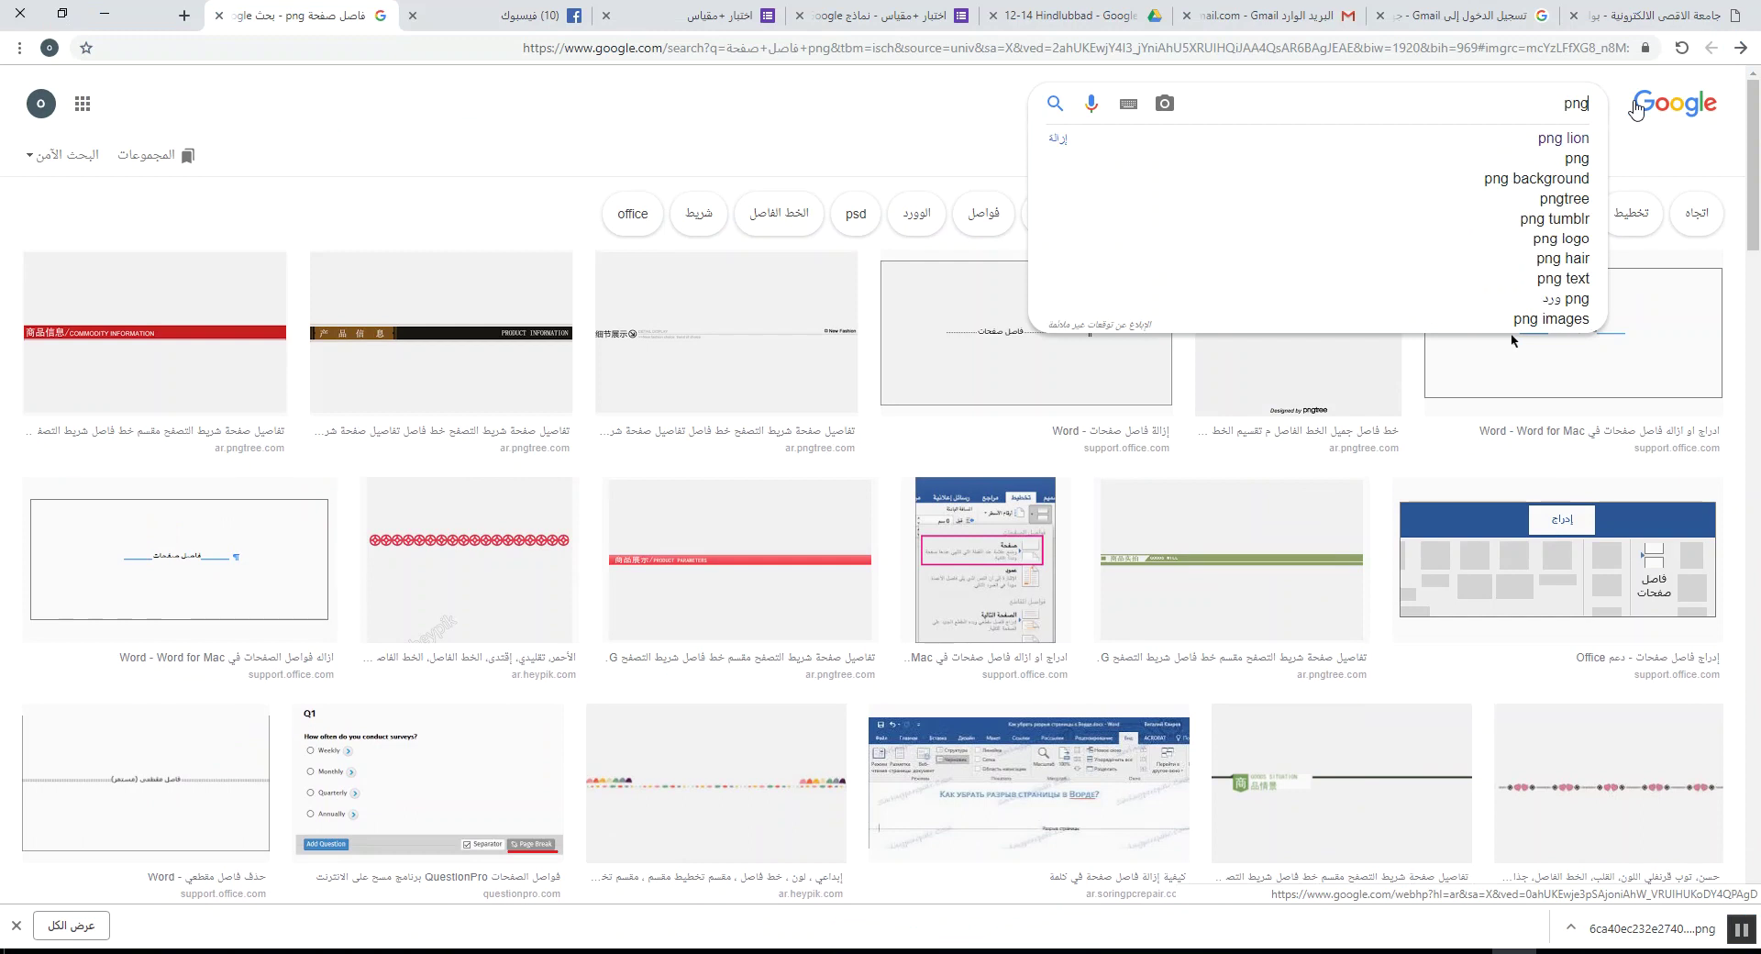
{"action": "type", "text": "بسم الله الرحمن "}
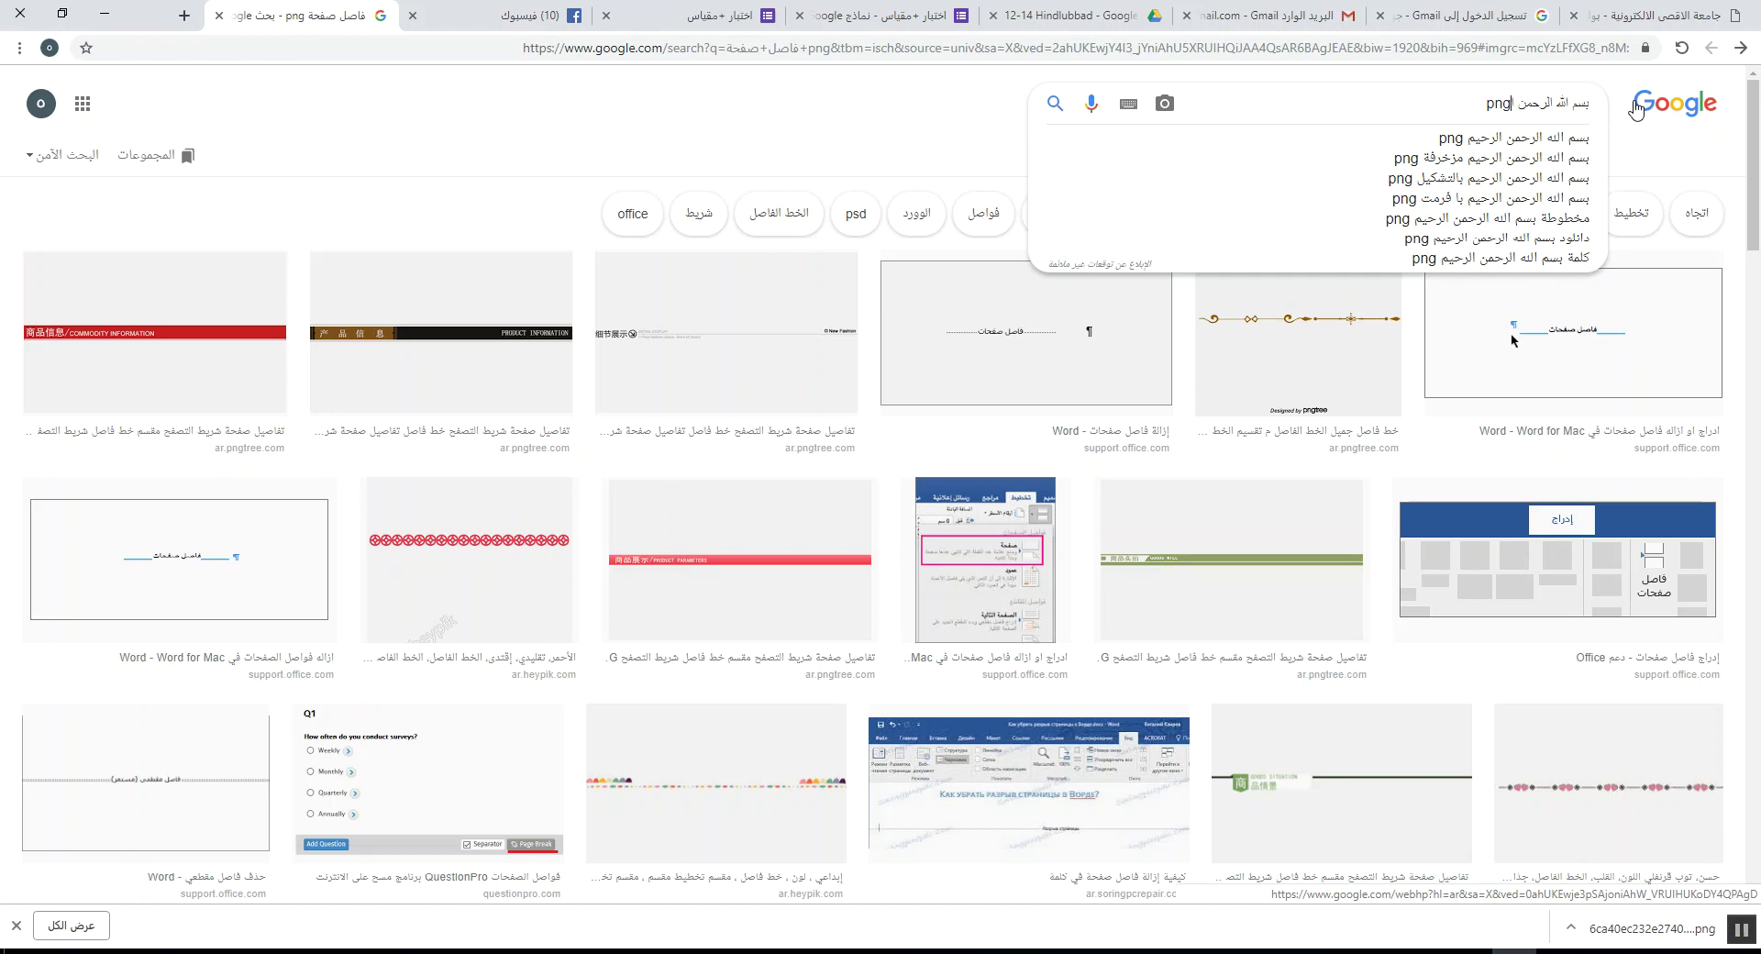
{"action": "type", "text": "الرحيم"}
{"action": "key", "text": "Return"}
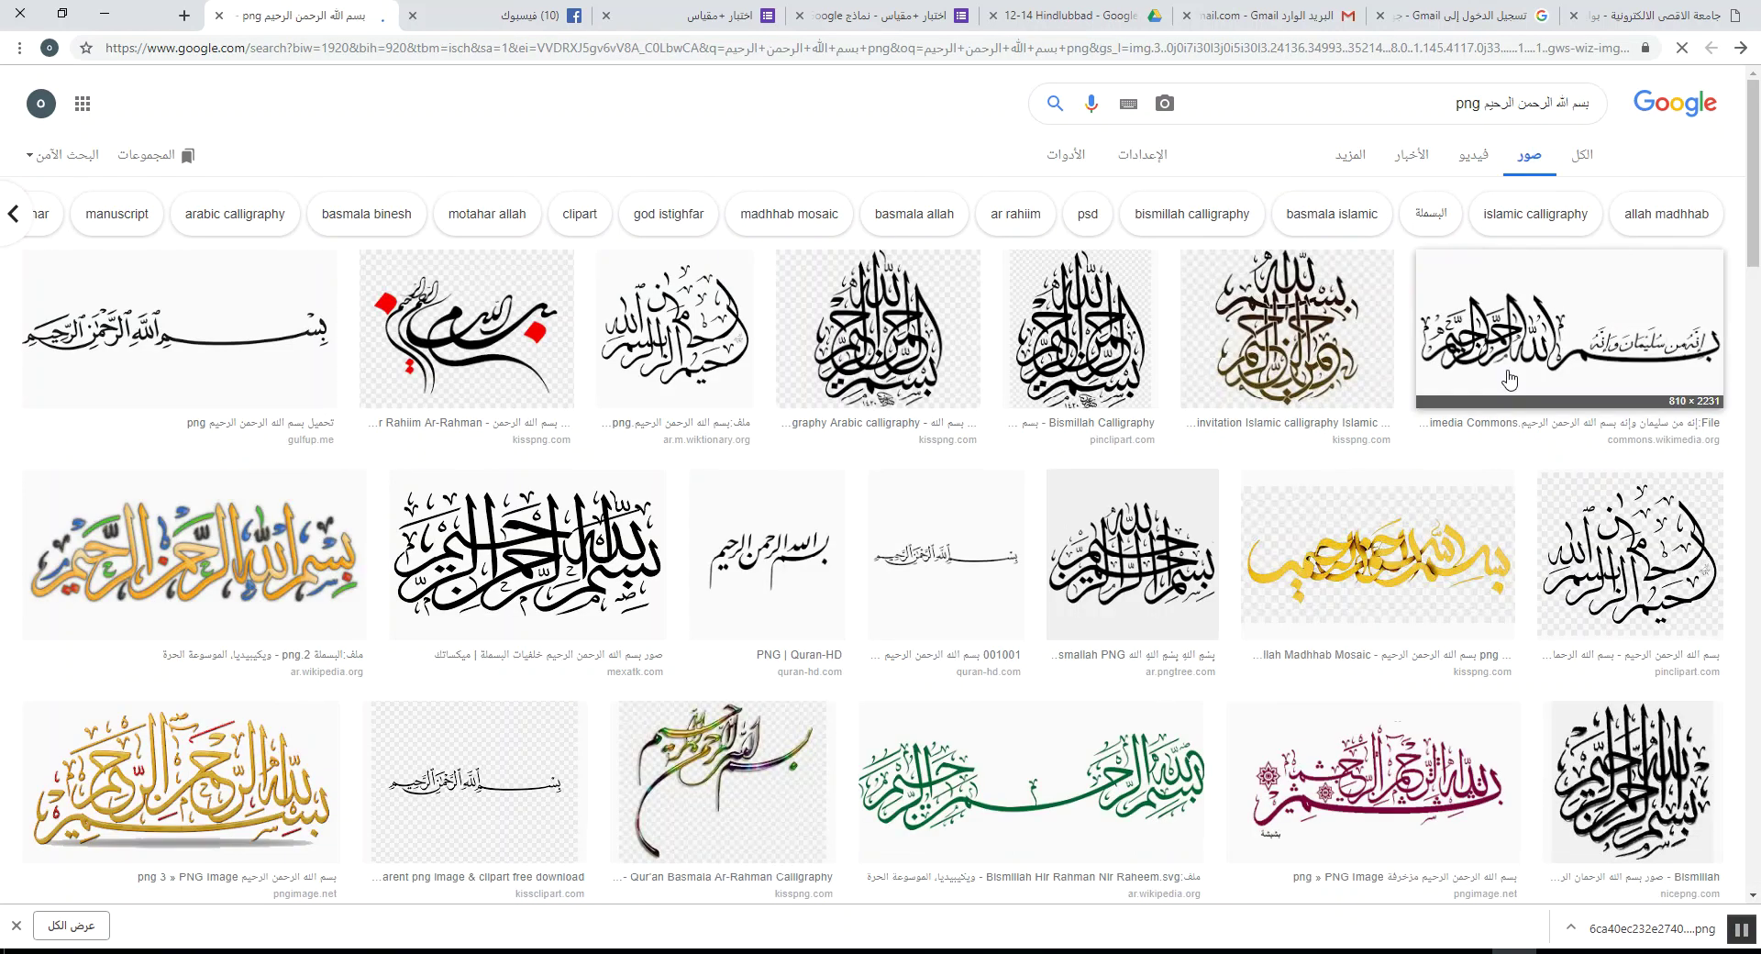
- Preview several basmala results and save the green wide calligraphy "Bismillah_Hir_Rahman_Nir_Raheem.svg" as a PNG in the "الصور" folder on drive E:
{"action": "left_click", "coordinate": [1316, 345]}
{"action": "scroll", "coordinate": [1009, 367], "scroll_direction": "up", "scroll_amount": 3}
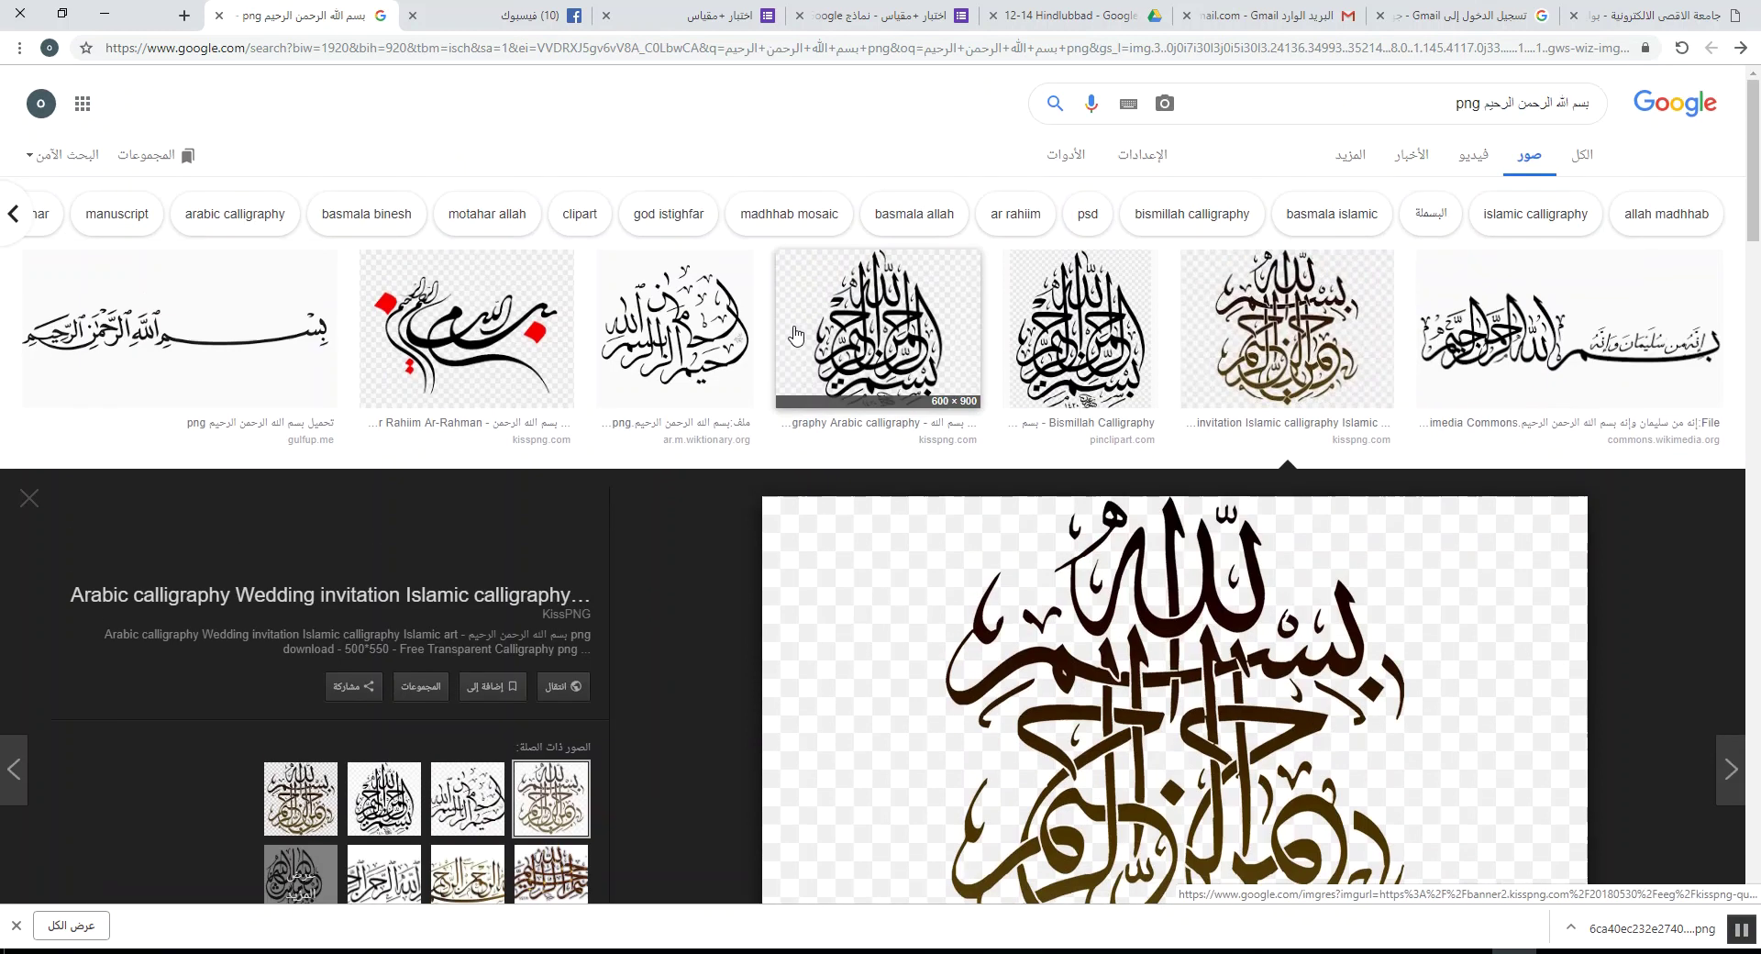
{"action": "left_click", "coordinate": [309, 316]}
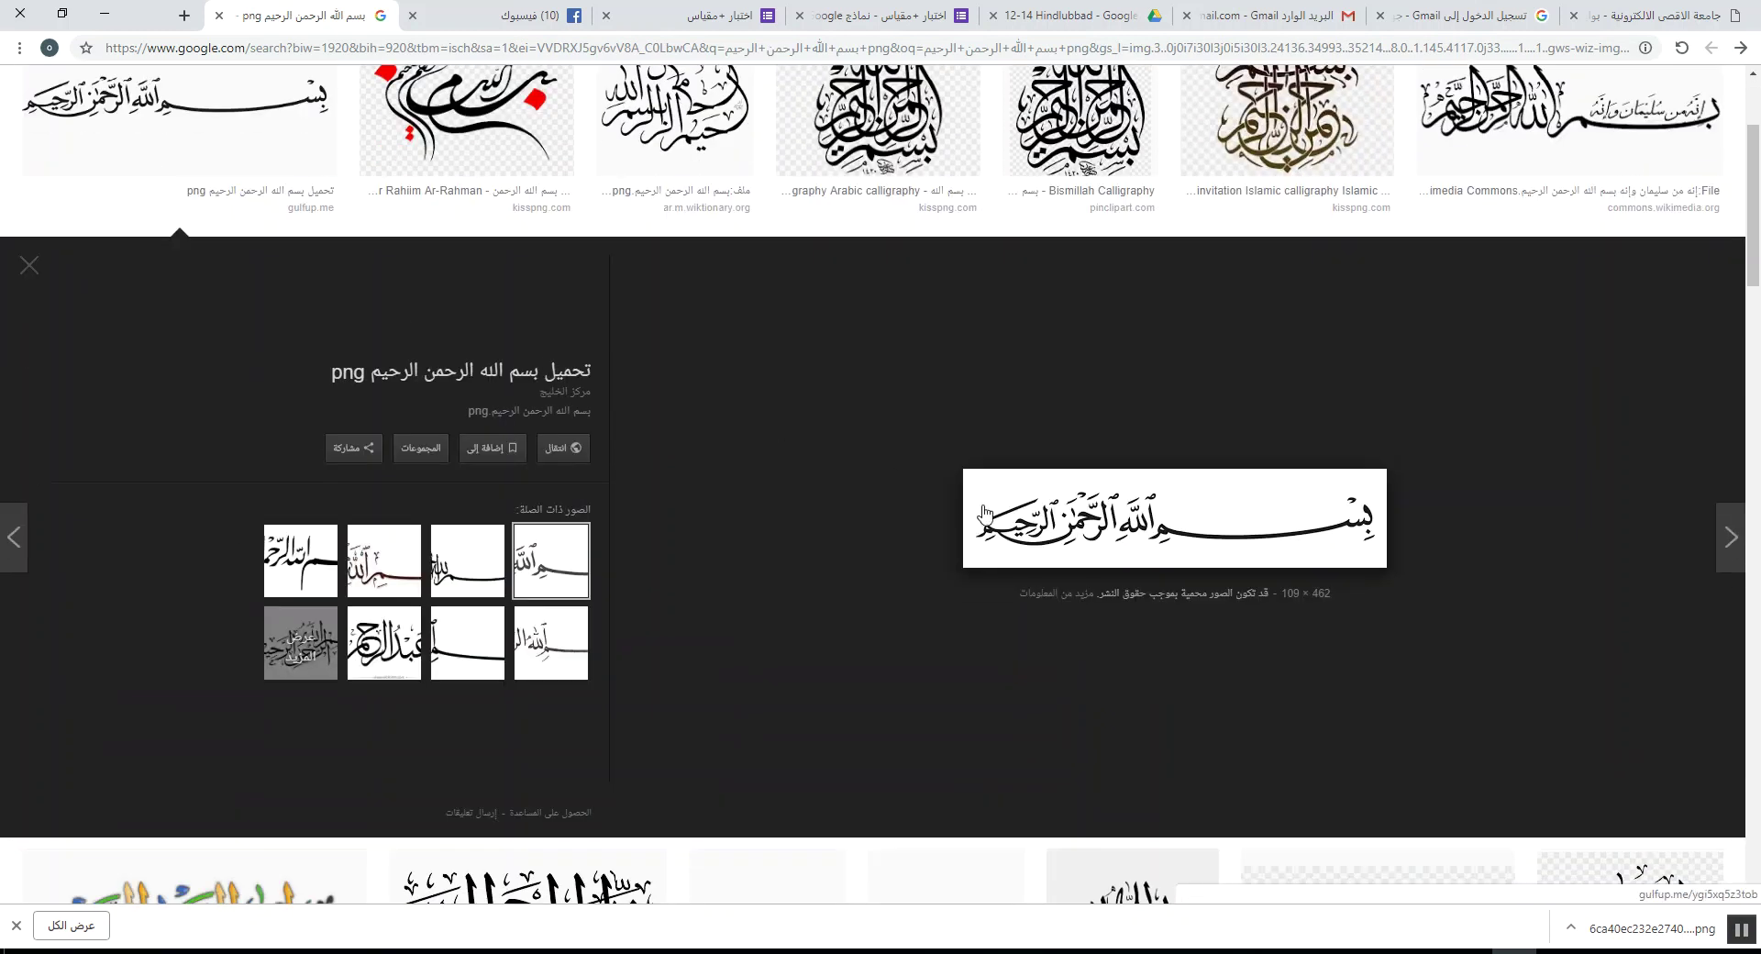
{"action": "scroll", "coordinate": [1366, 479], "scroll_direction": "down", "scroll_amount": 7}
{"action": "left_click", "coordinate": [922, 525]}
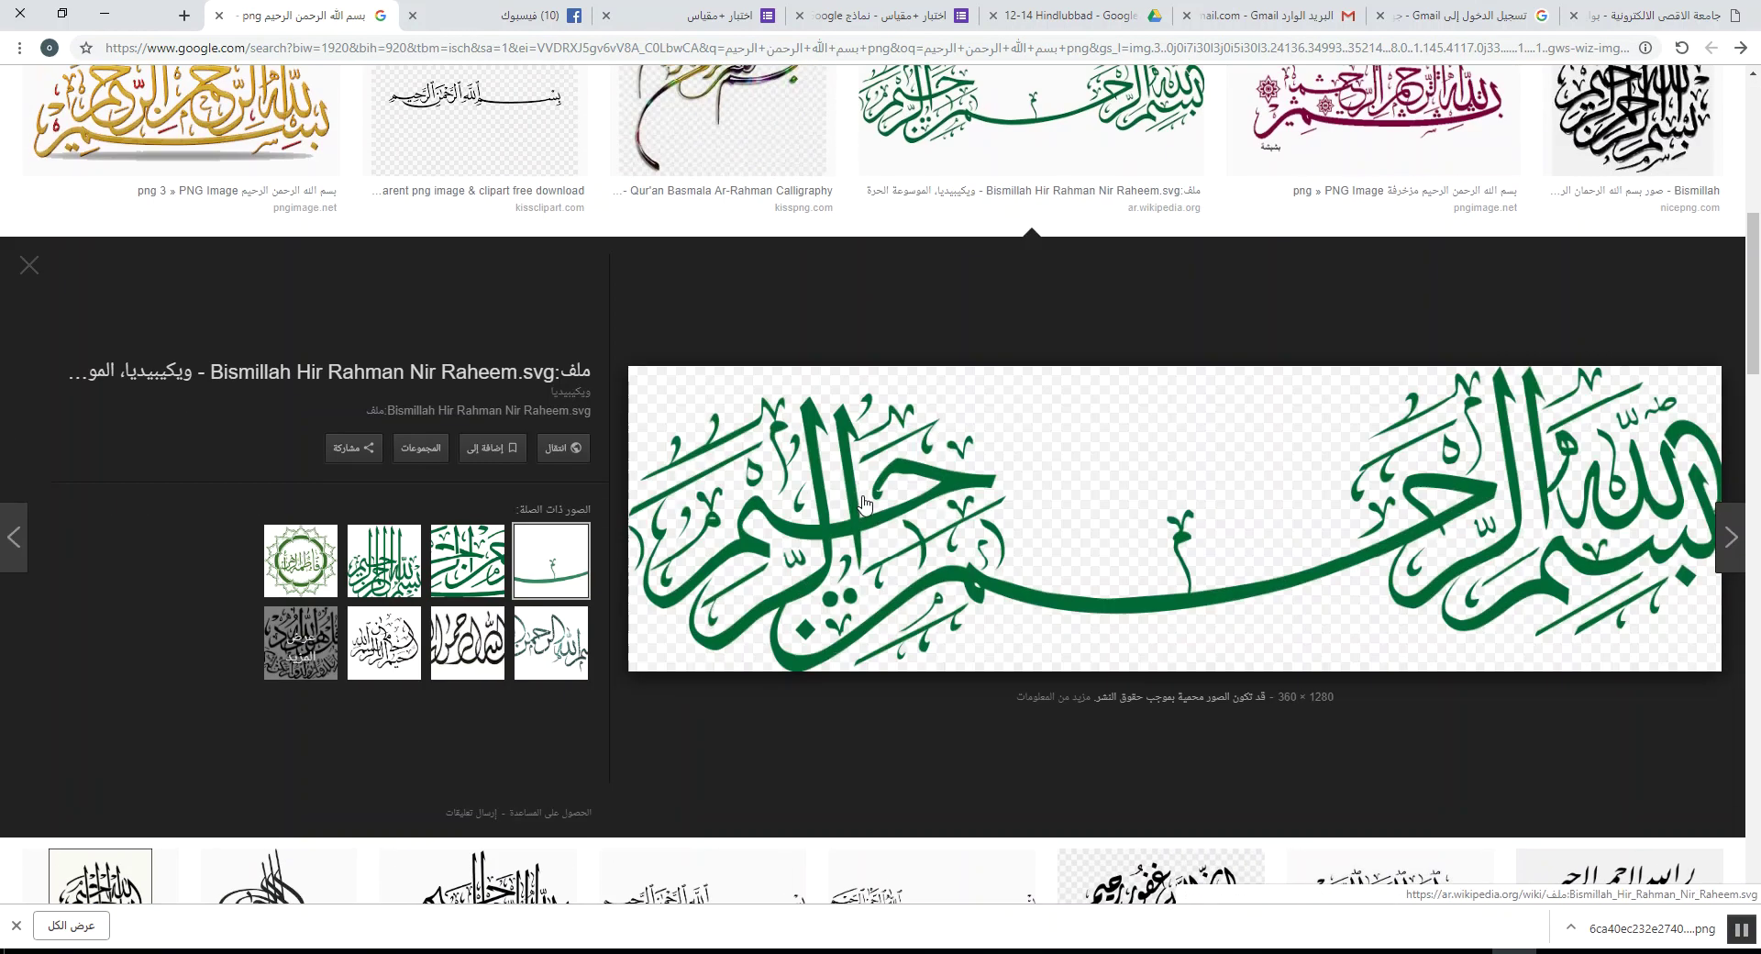
{"action": "right_click", "coordinate": [1263, 530]}
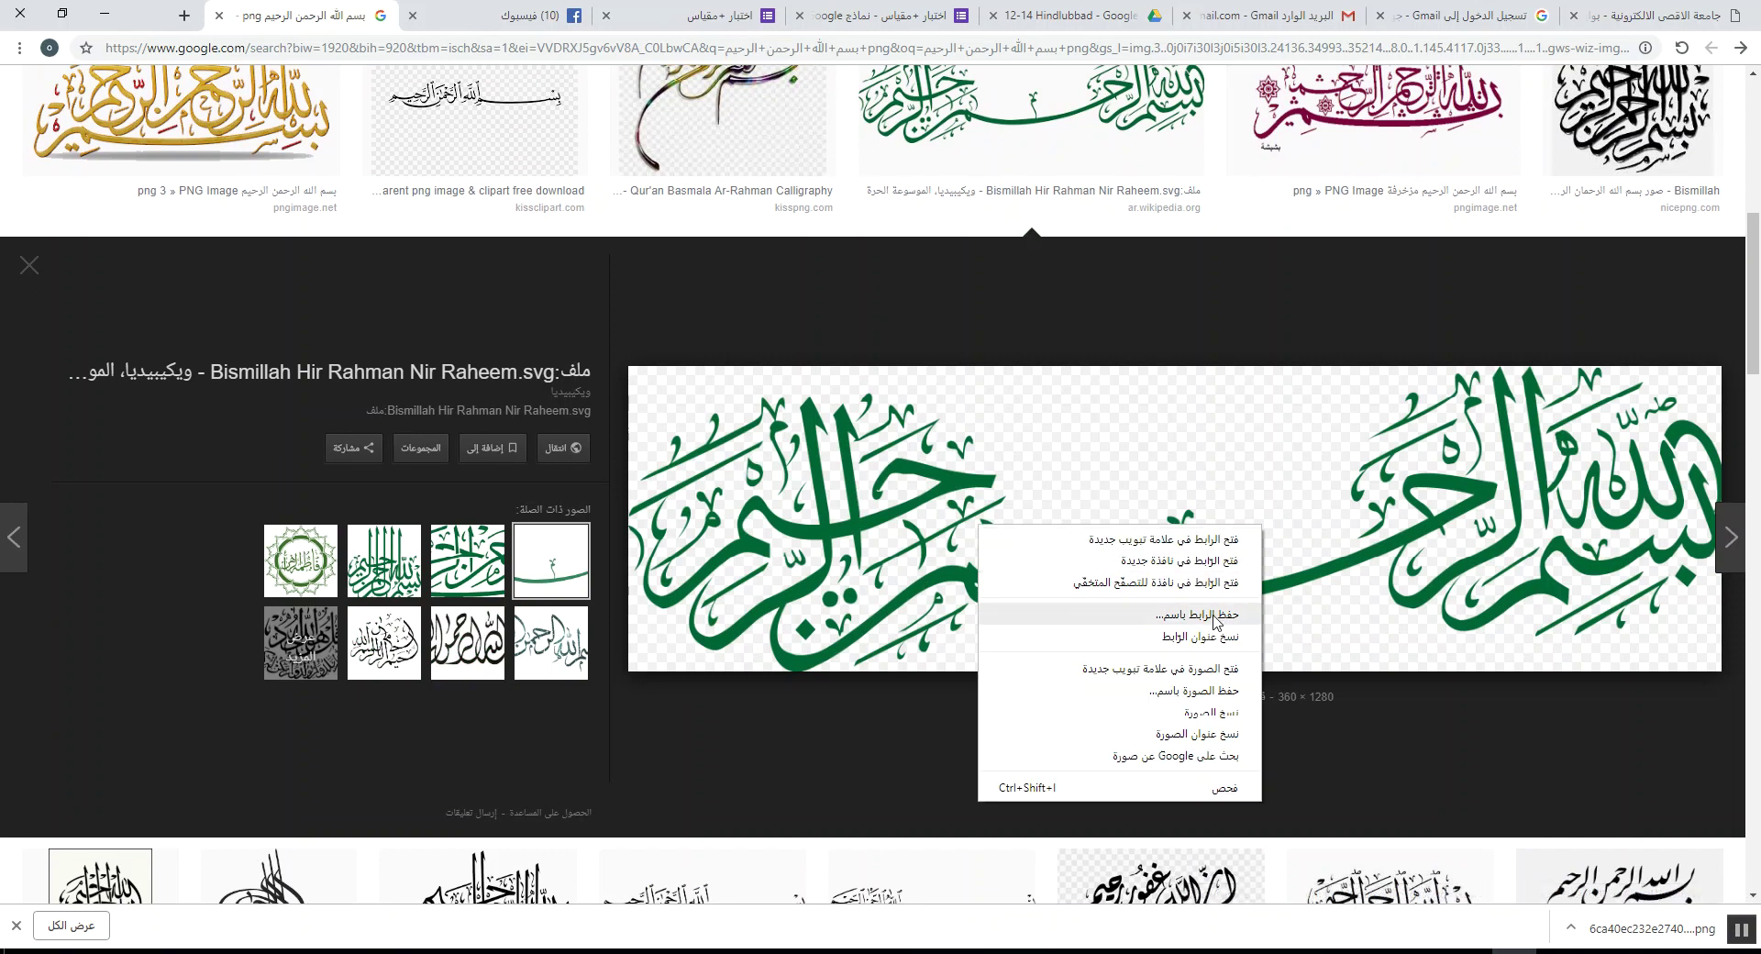
{"action": "left_click", "coordinate": [1222, 693]}
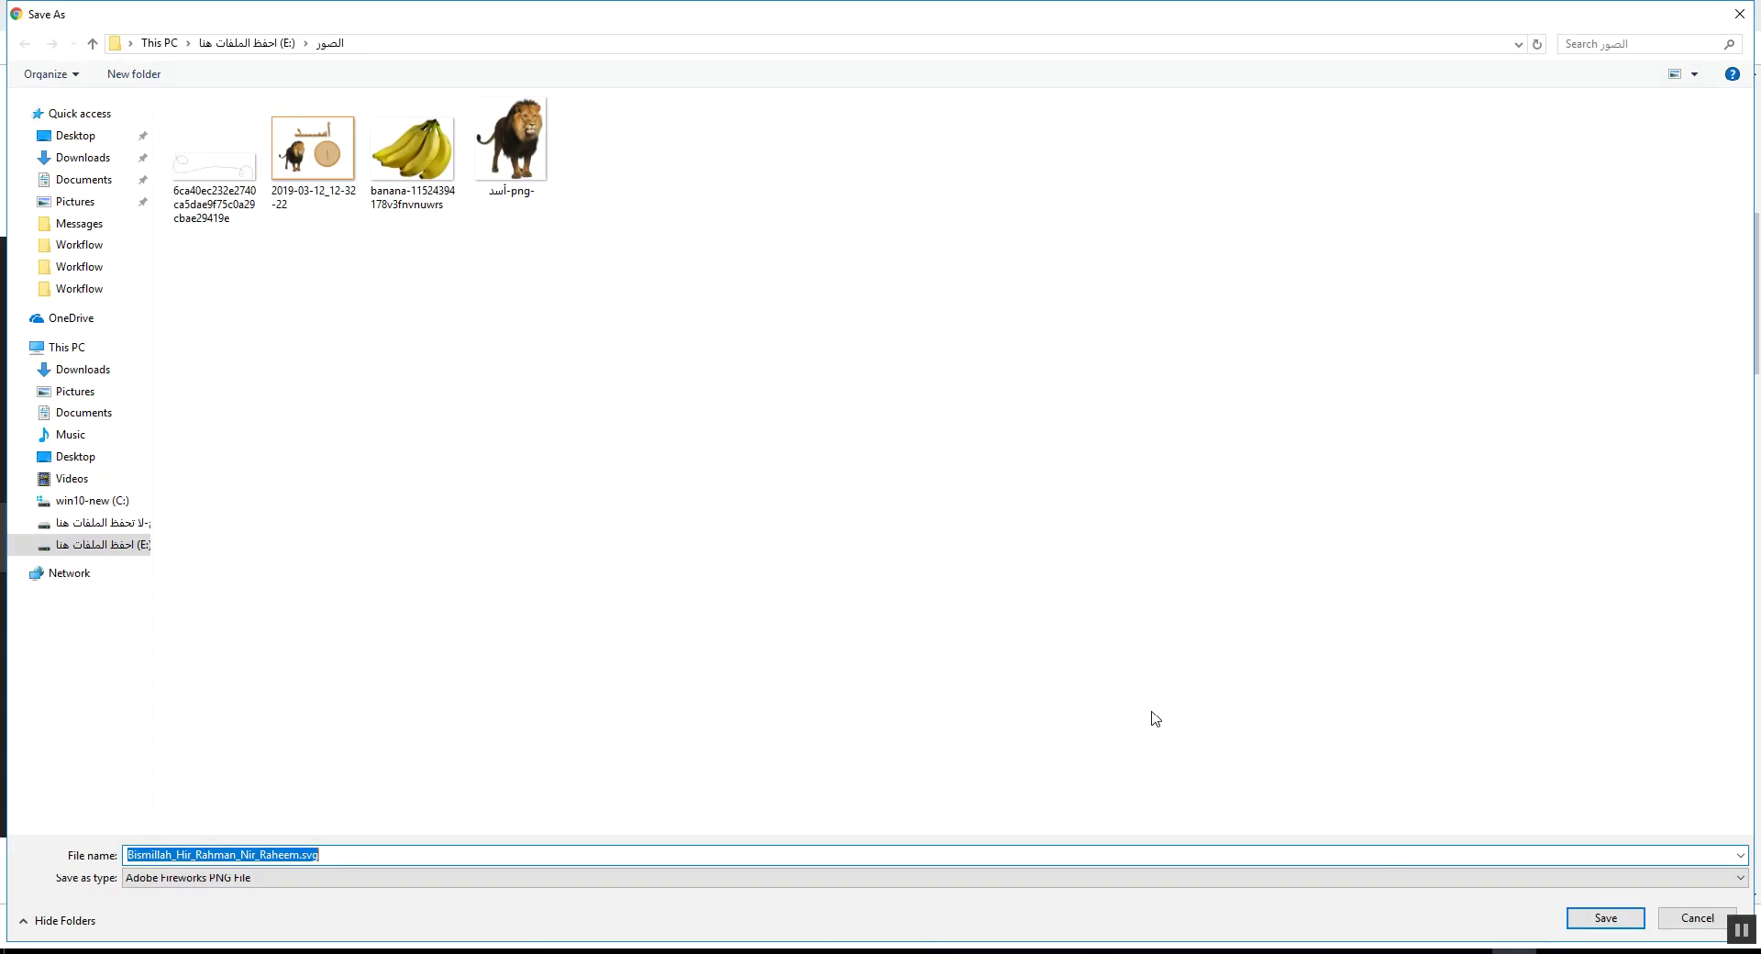
{"action": "left_click", "coordinate": [1642, 923]}
{"action": "scroll", "coordinate": [1296, 582], "scroll_direction": "up", "scroll_amount": 7}
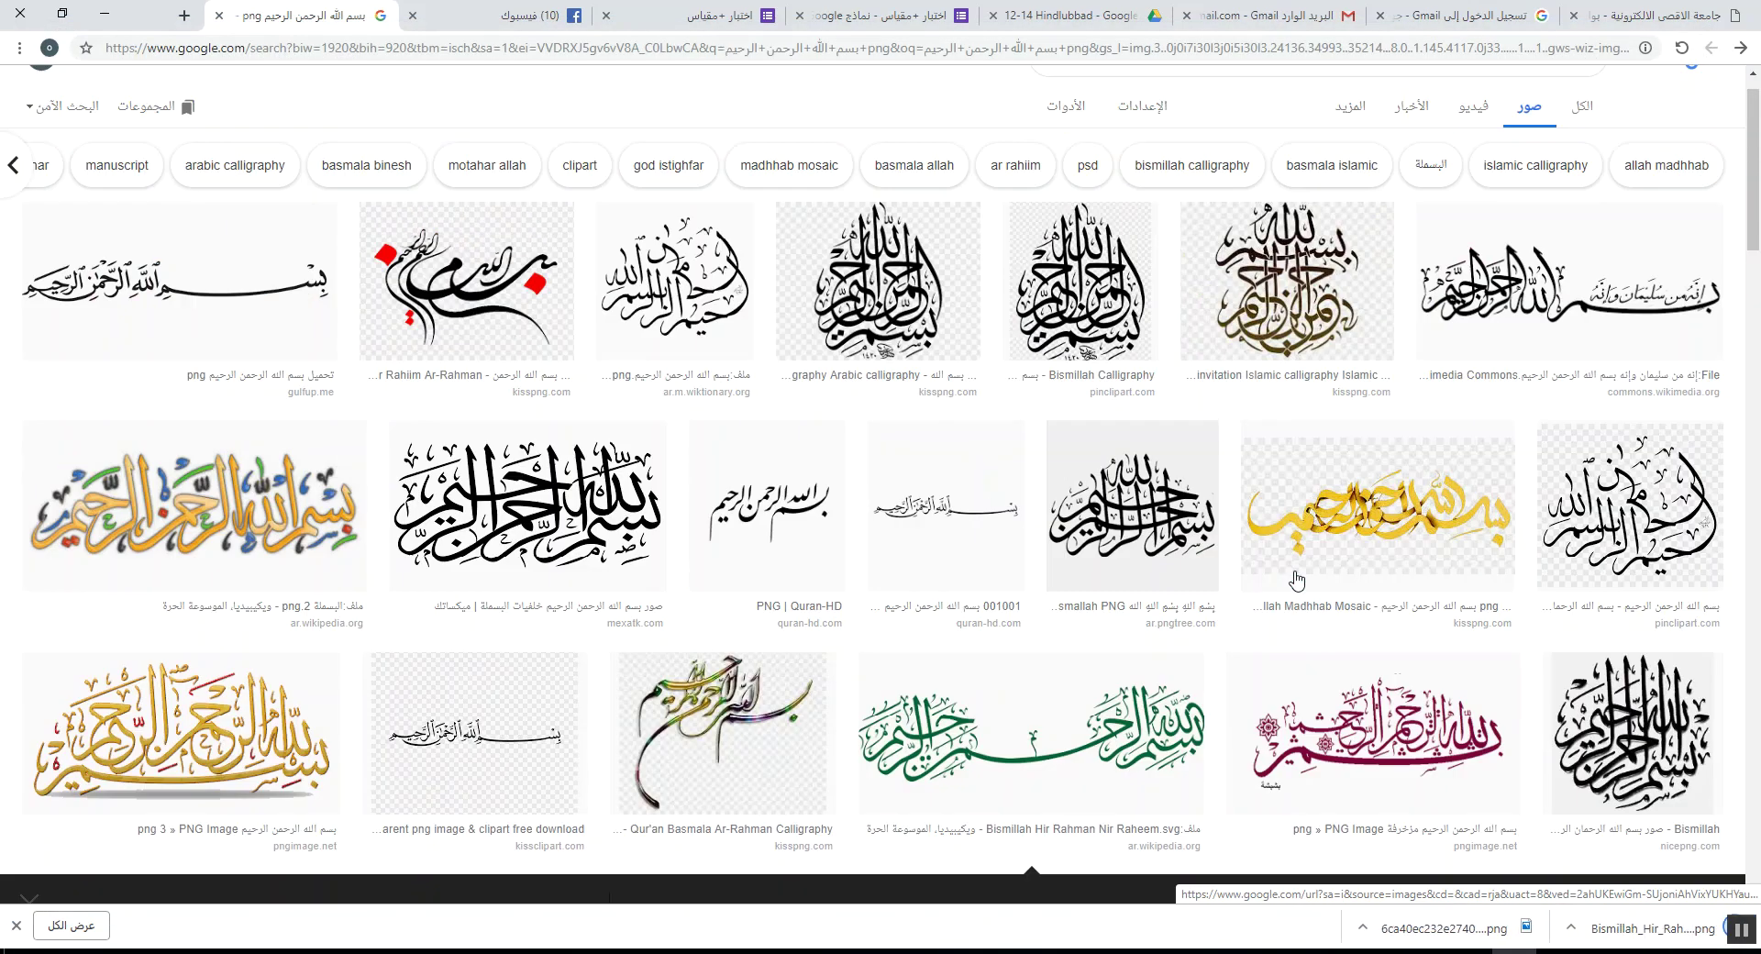
- Search Google Images for "تمت بحمد الله \ png" in place of the basmala phrase
{"action": "left_click", "coordinate": [501, 14]}
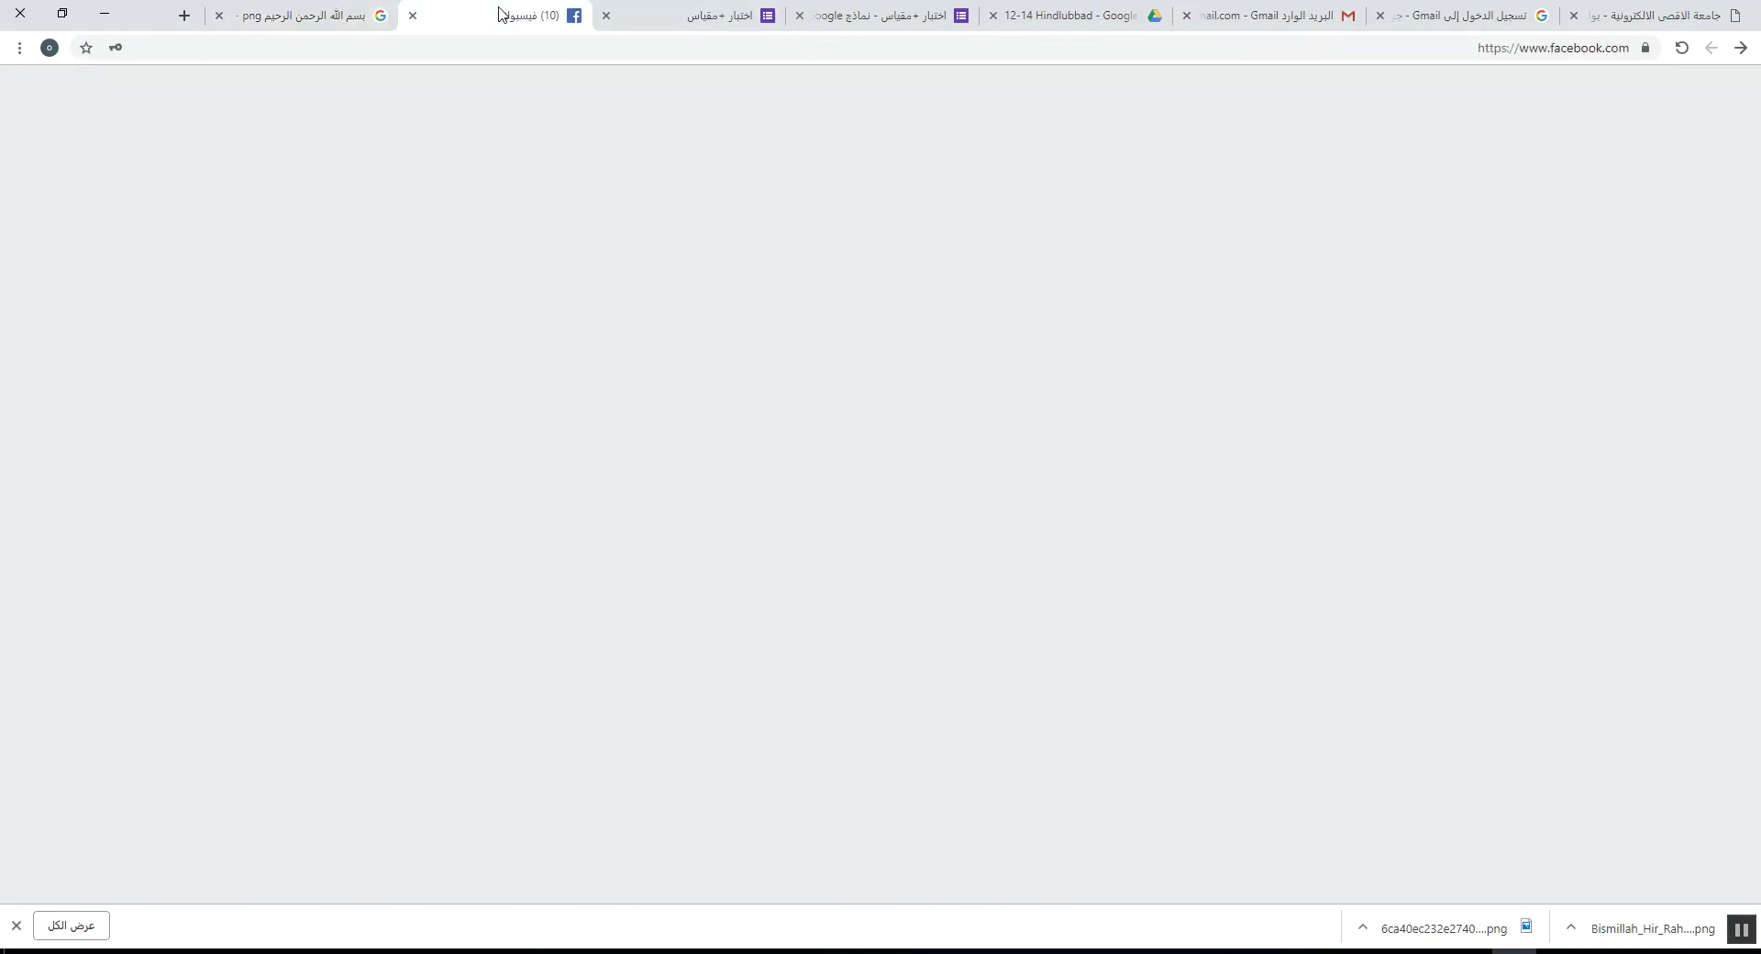
{"action": "left_click", "coordinate": [358, 13]}
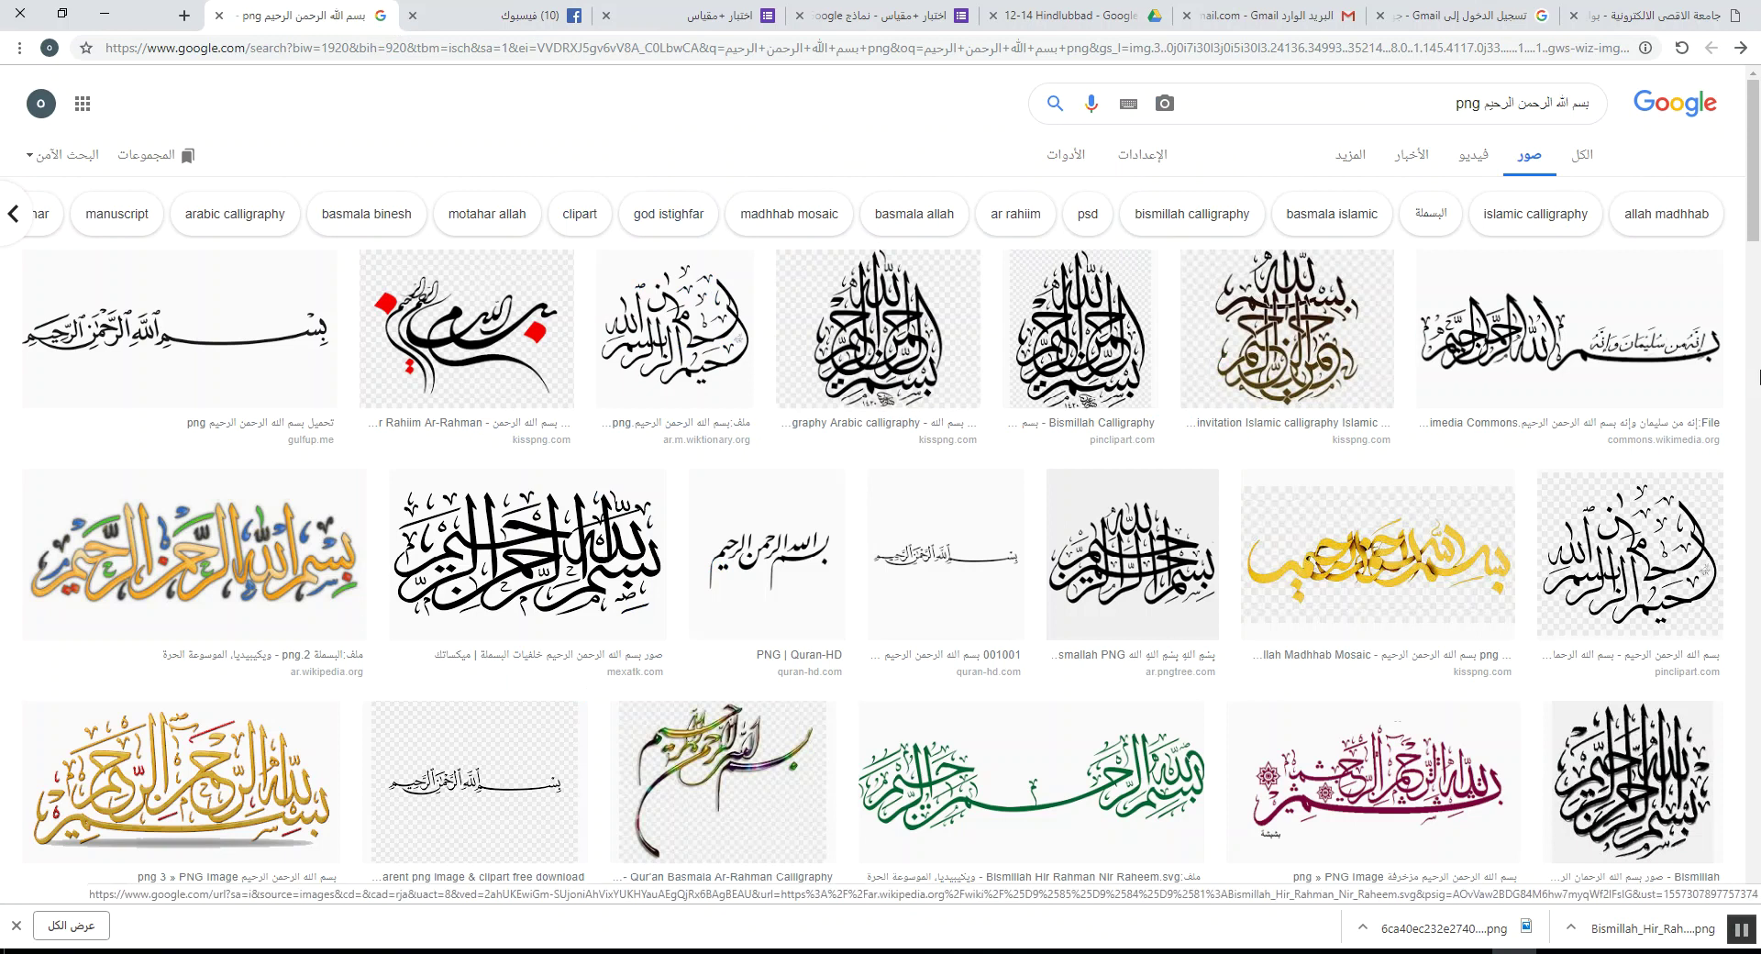
{"action": "left_click_drag", "start_coordinate": [1486, 103], "coordinate": [1623, 105]}
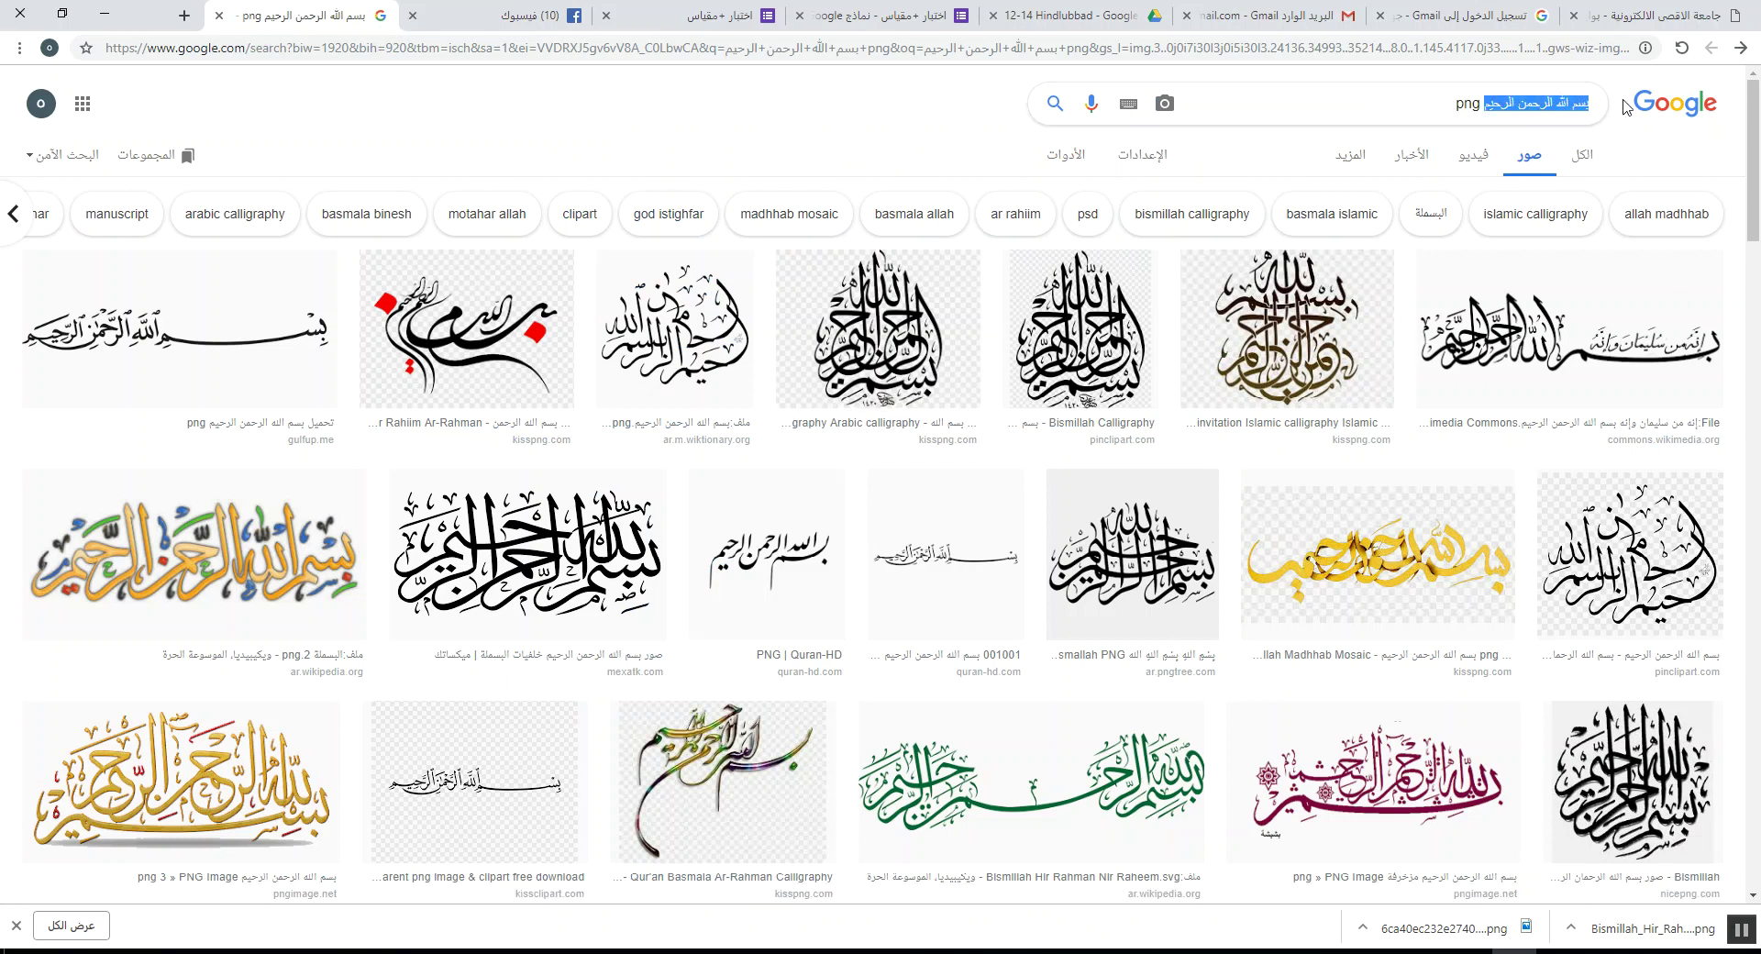
{"action": "type", "text": "تحت"}
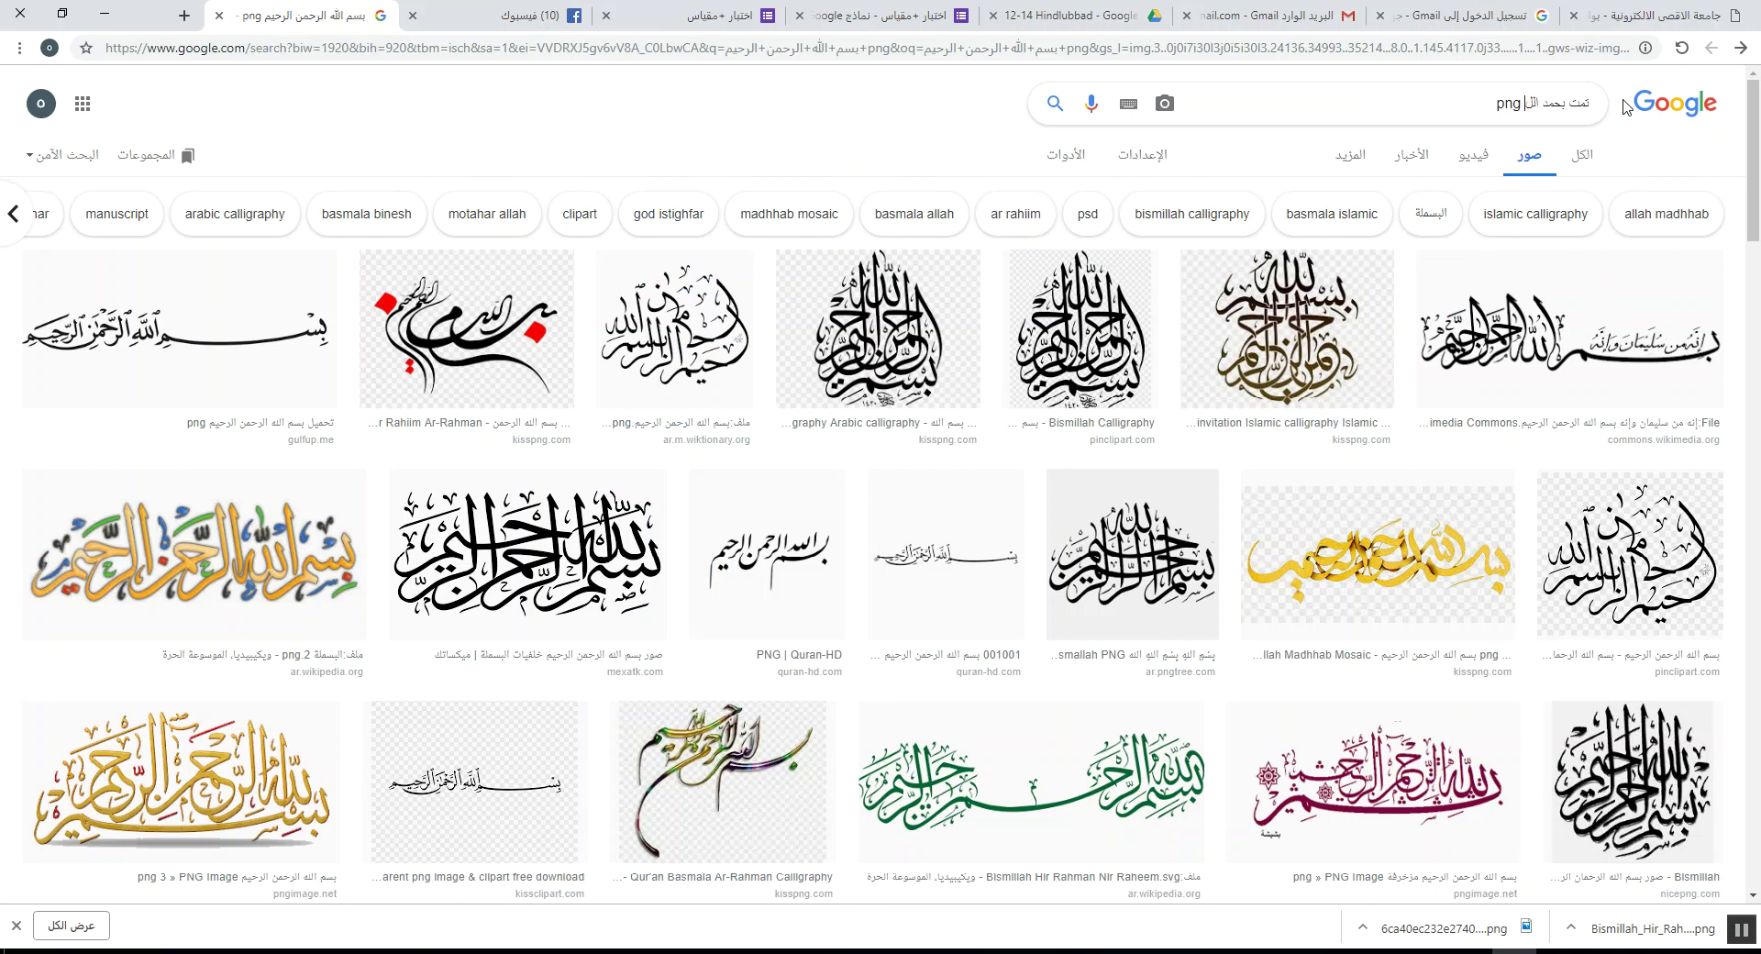
{"action": "key", "text": "Return"}
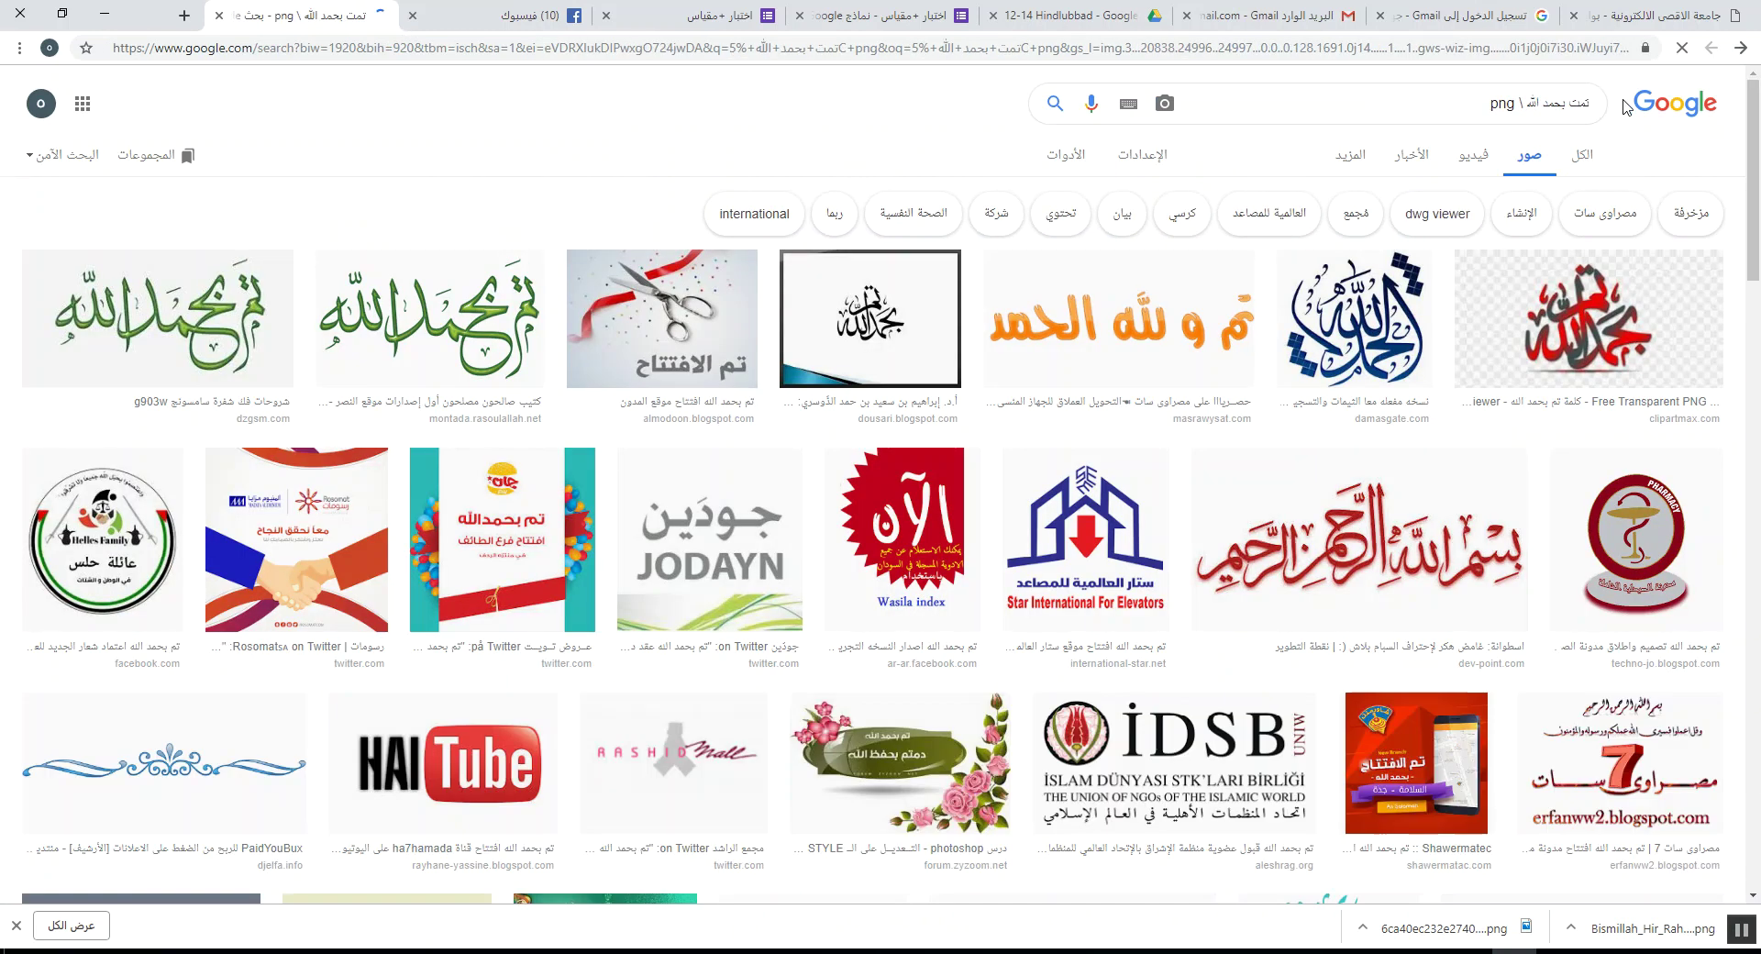
- Save the orange "تم و لله الحمد" image from the results as "تنزيل" in the "الصور" folder
{"action": "left_click", "coordinate": [1137, 321]}
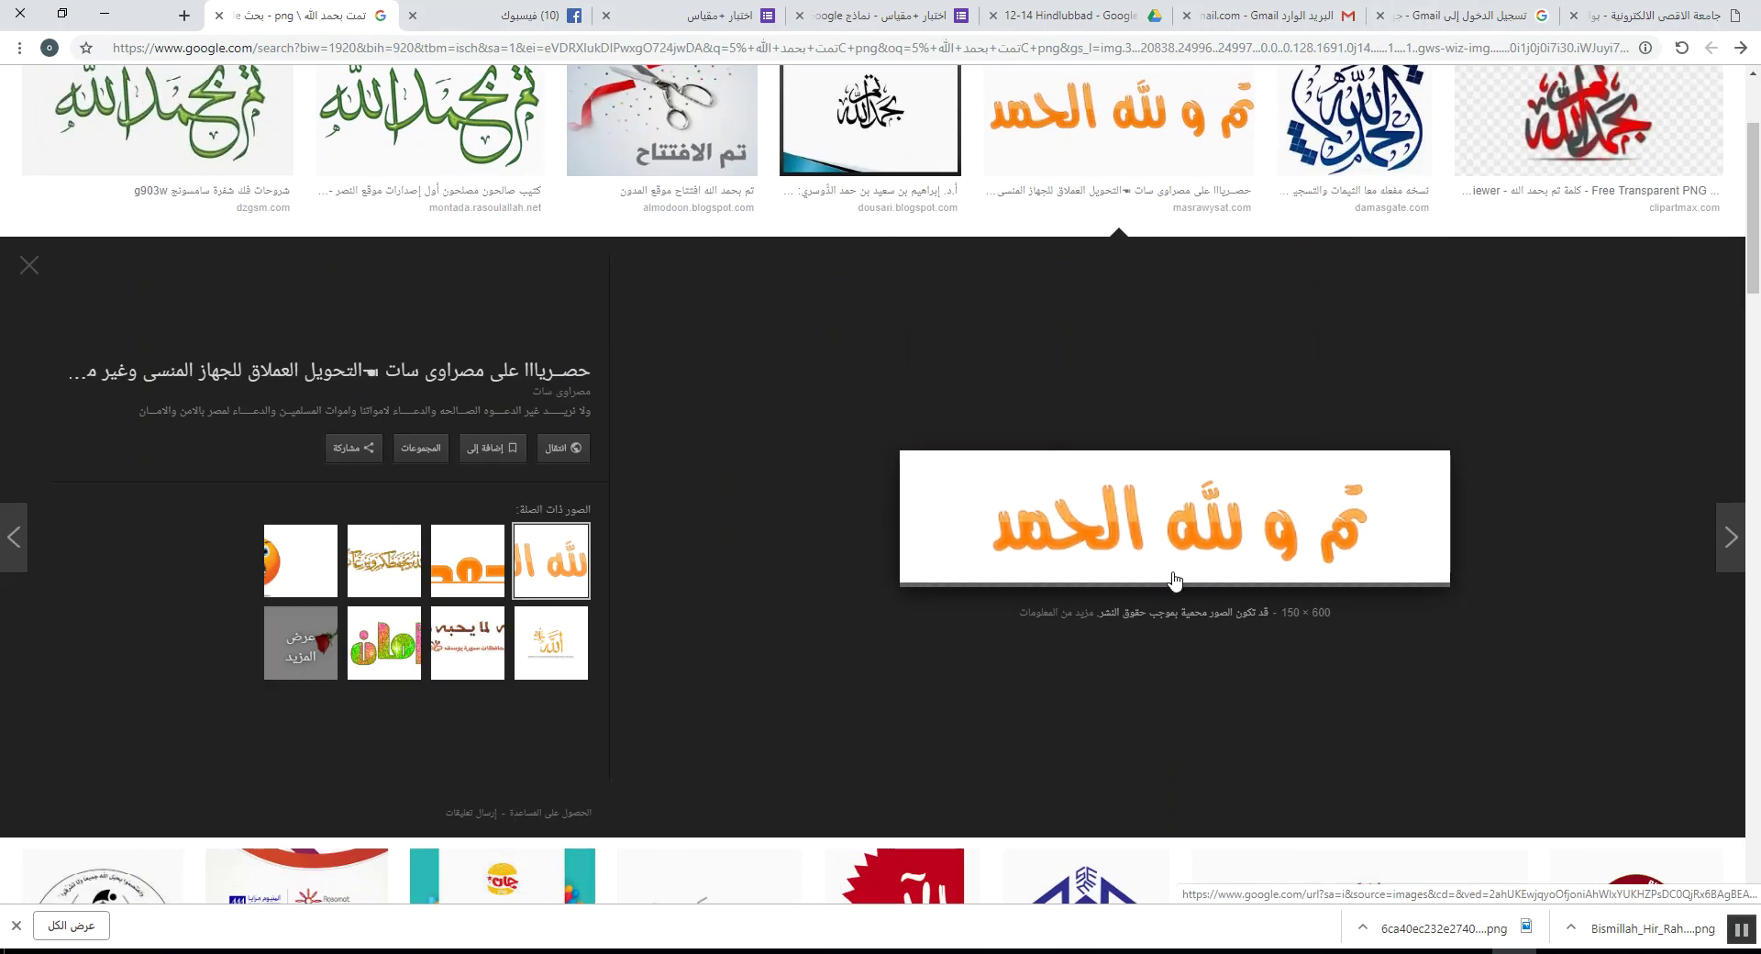
{"action": "right_click", "coordinate": [1229, 532]}
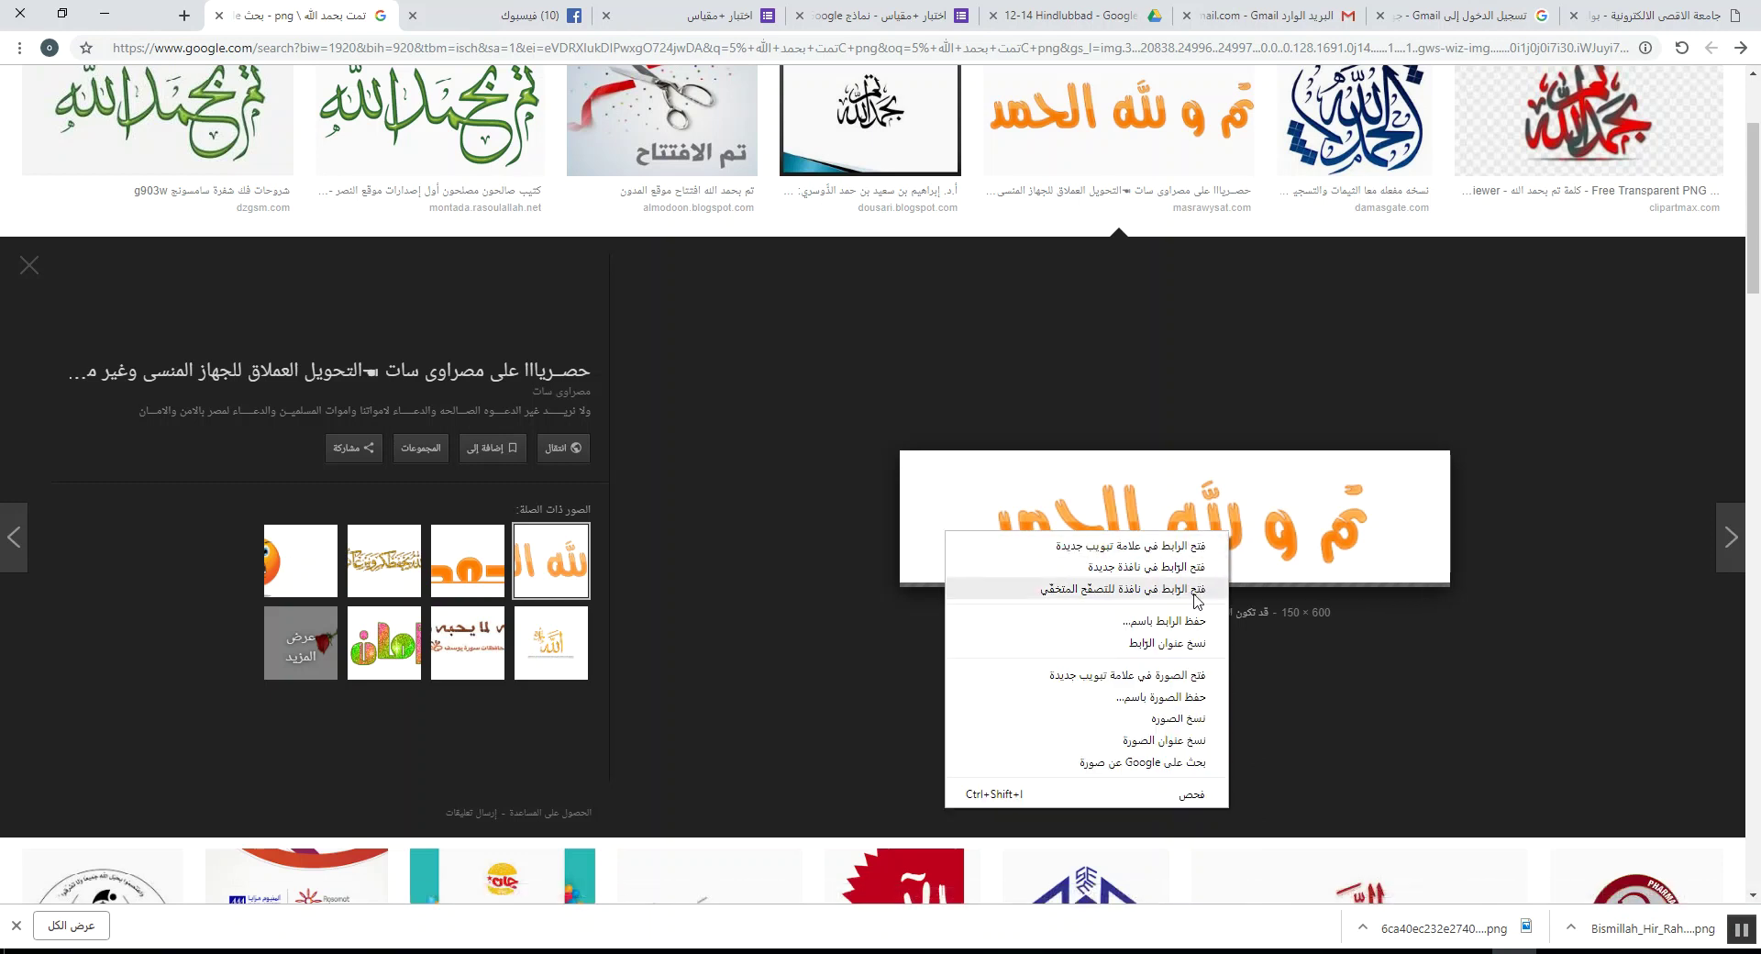
{"action": "left_click", "coordinate": [1147, 697]}
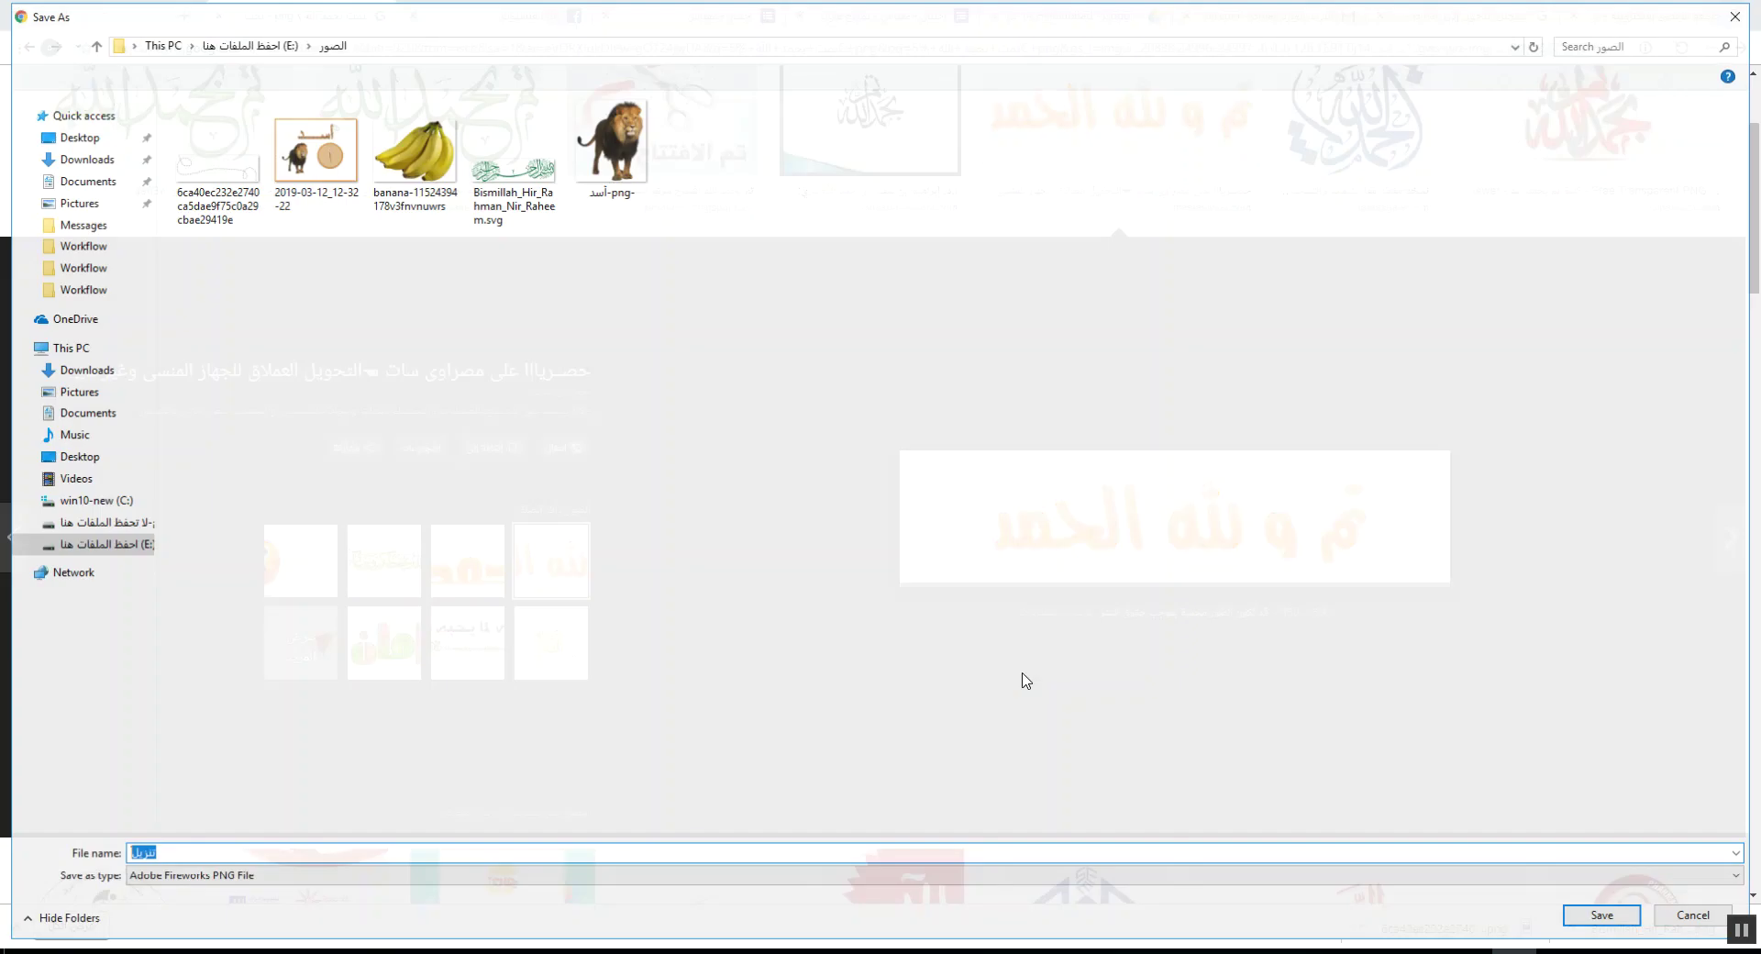
{"action": "key", "text": "Return"}
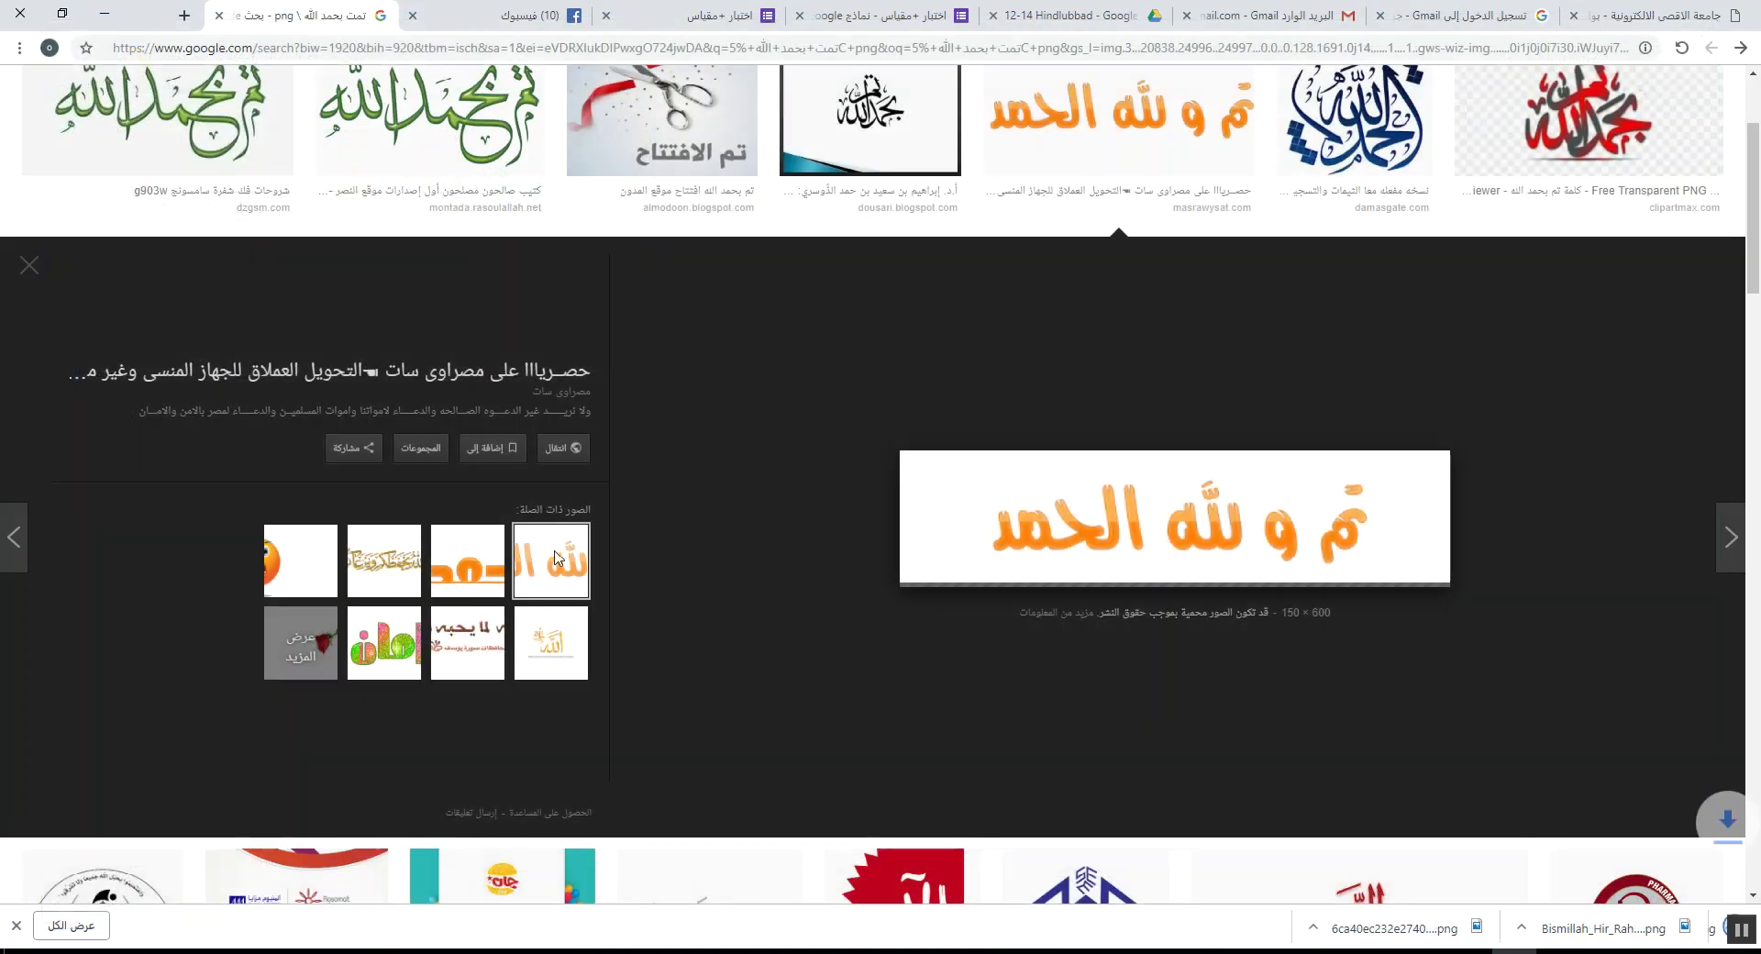
- Return to the "اختبار +مقياس" form editor and look through its sections and questions, from the title to the lion question
{"action": "left_click", "coordinate": [724, 361]}
{"action": "left_click", "coordinate": [656, 15]}
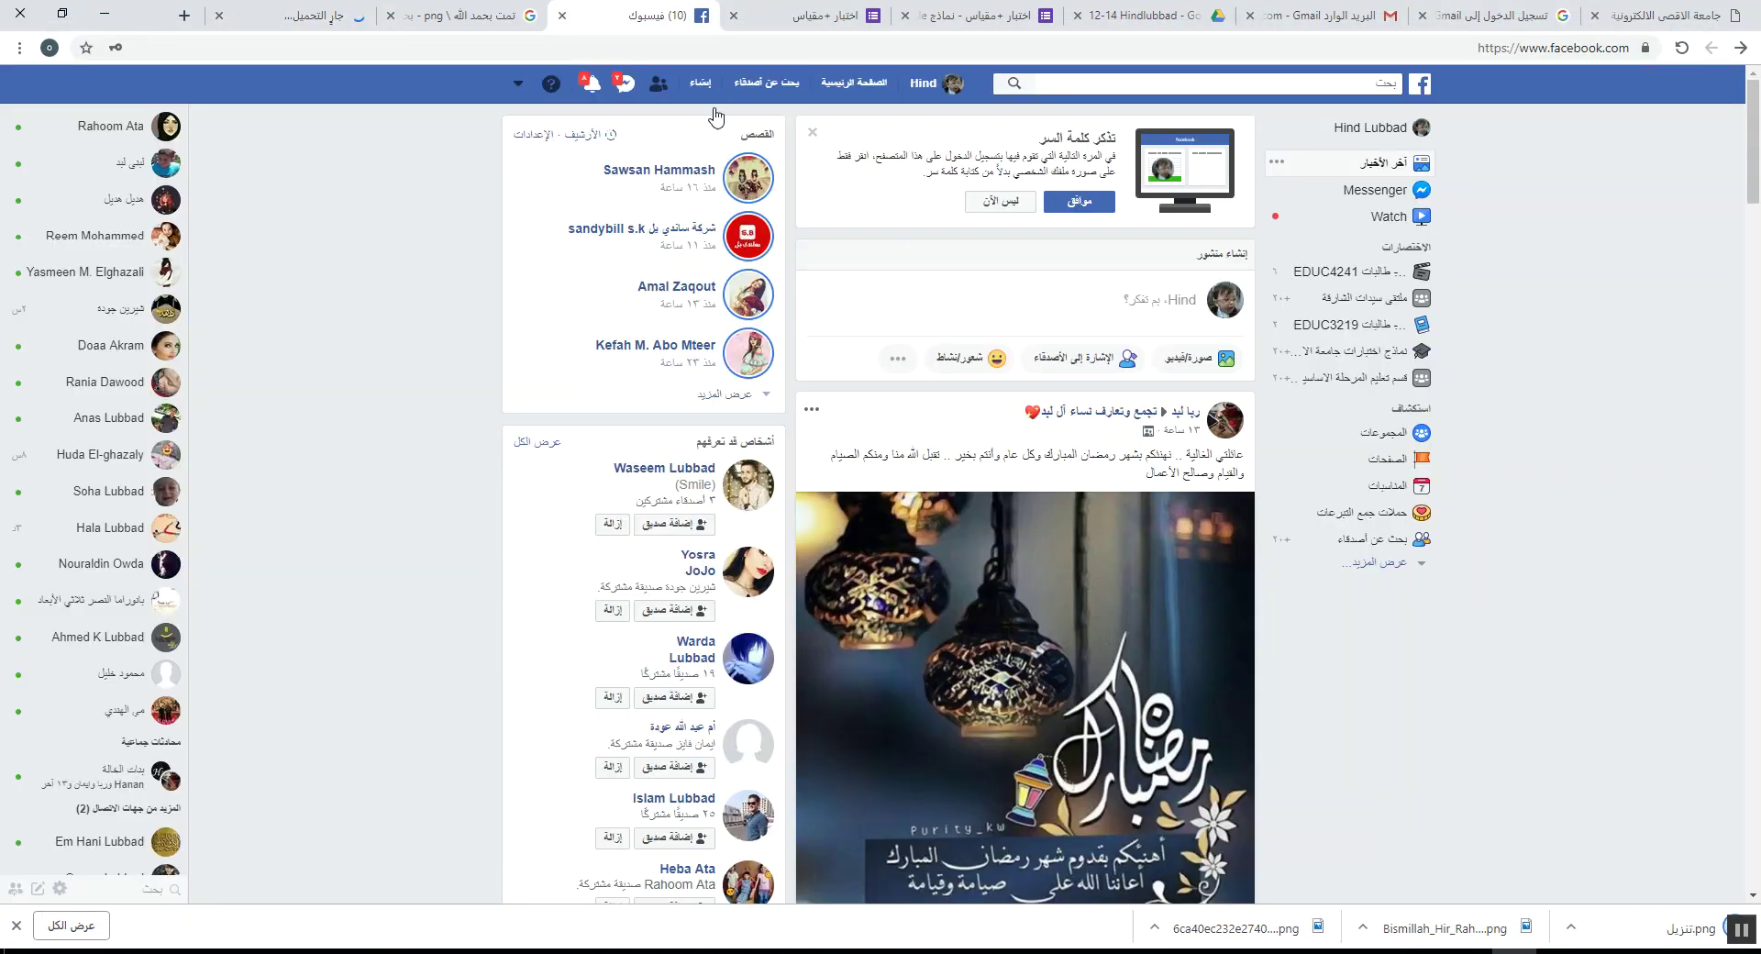
{"action": "key", "text": "ctrl+shift+Tab"}
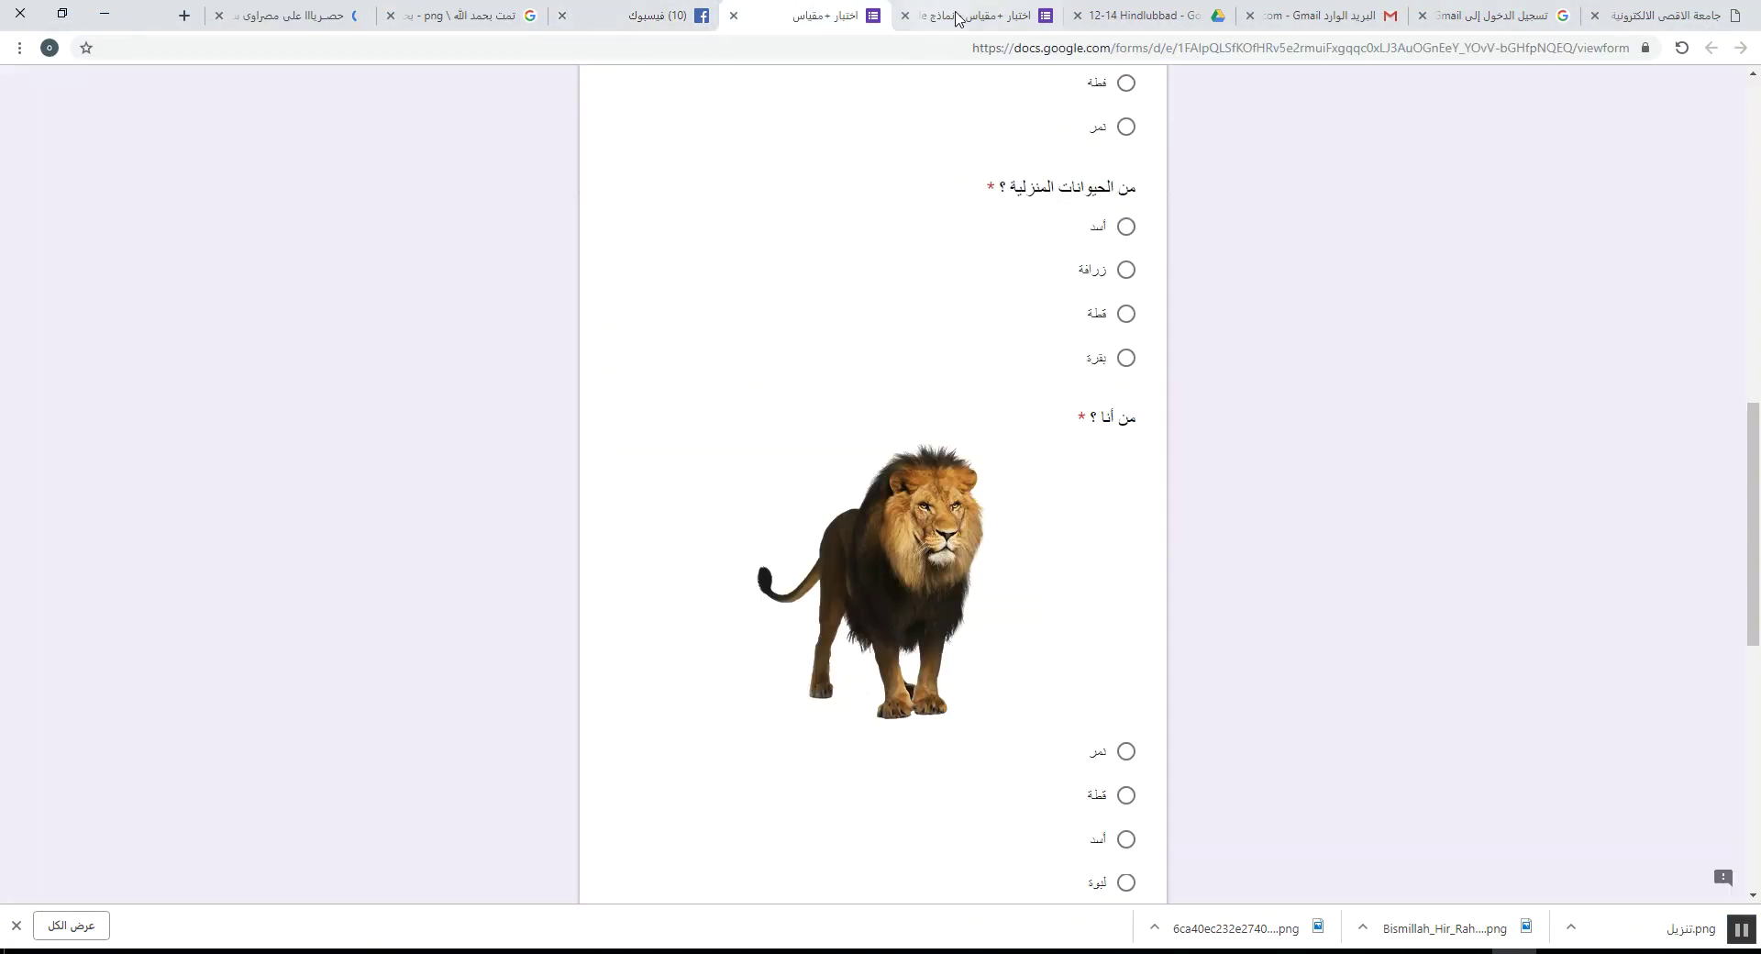
{"action": "key", "text": "ctrl+shift+Tab"}
{"action": "scroll", "coordinate": [923, 292], "scroll_direction": "up", "scroll_amount": 15}
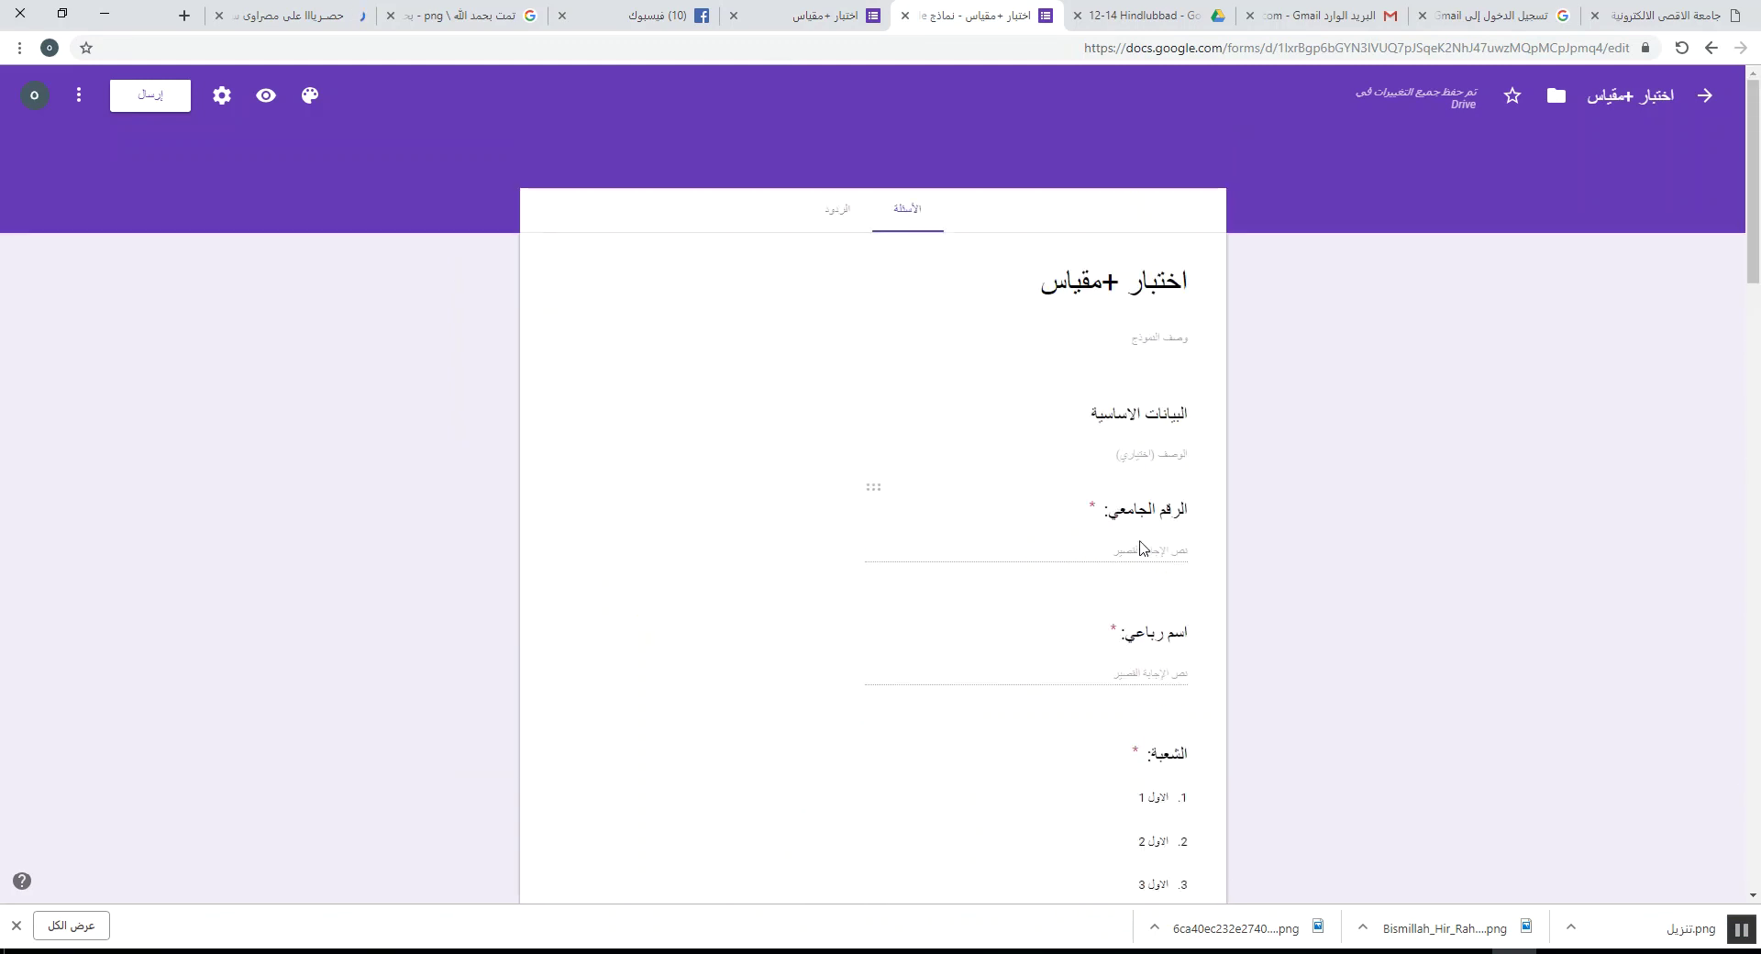
{"action": "scroll", "coordinate": [798, 500], "scroll_direction": "down", "scroll_amount": 6}
{"action": "scroll", "coordinate": [752, 486], "scroll_direction": "up", "scroll_amount": 2}
{"action": "scroll", "coordinate": [692, 515], "scroll_direction": "down", "scroll_amount": 8}
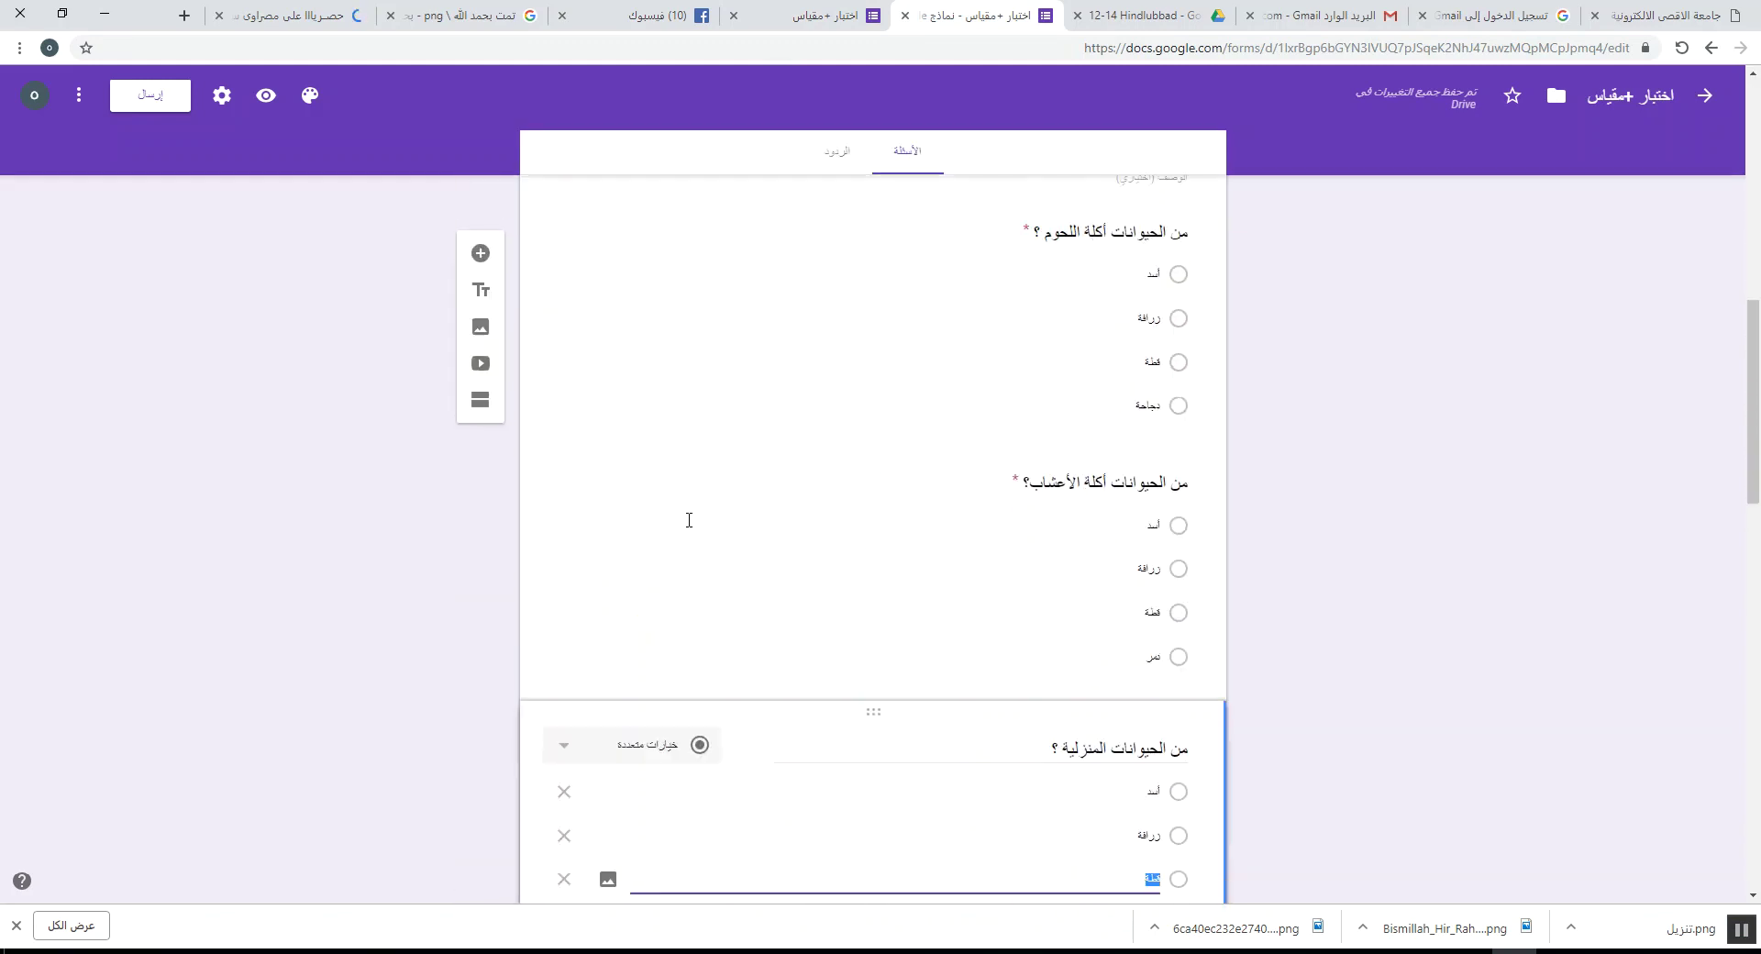
{"action": "left_click", "coordinate": [880, 654]}
{"action": "scroll", "coordinate": [880, 654], "scroll_direction": "down", "scroll_amount": 2}
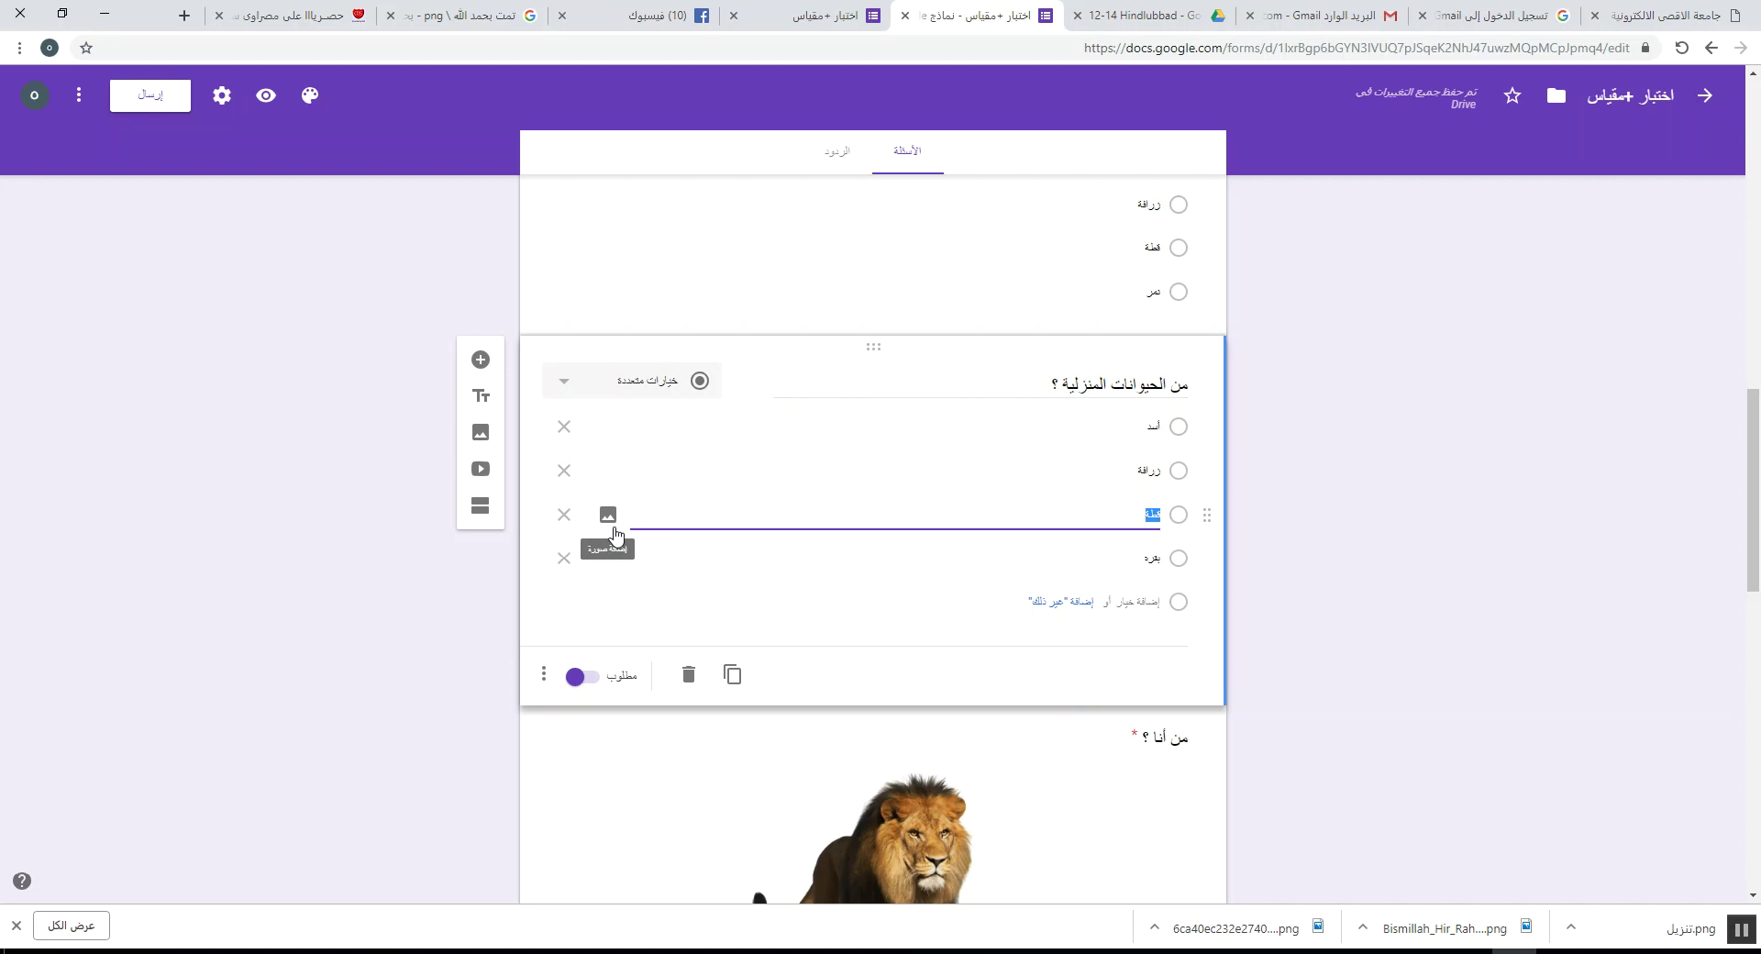
{"action": "scroll", "coordinate": [1033, 602], "scroll_direction": "up", "scroll_amount": 15}
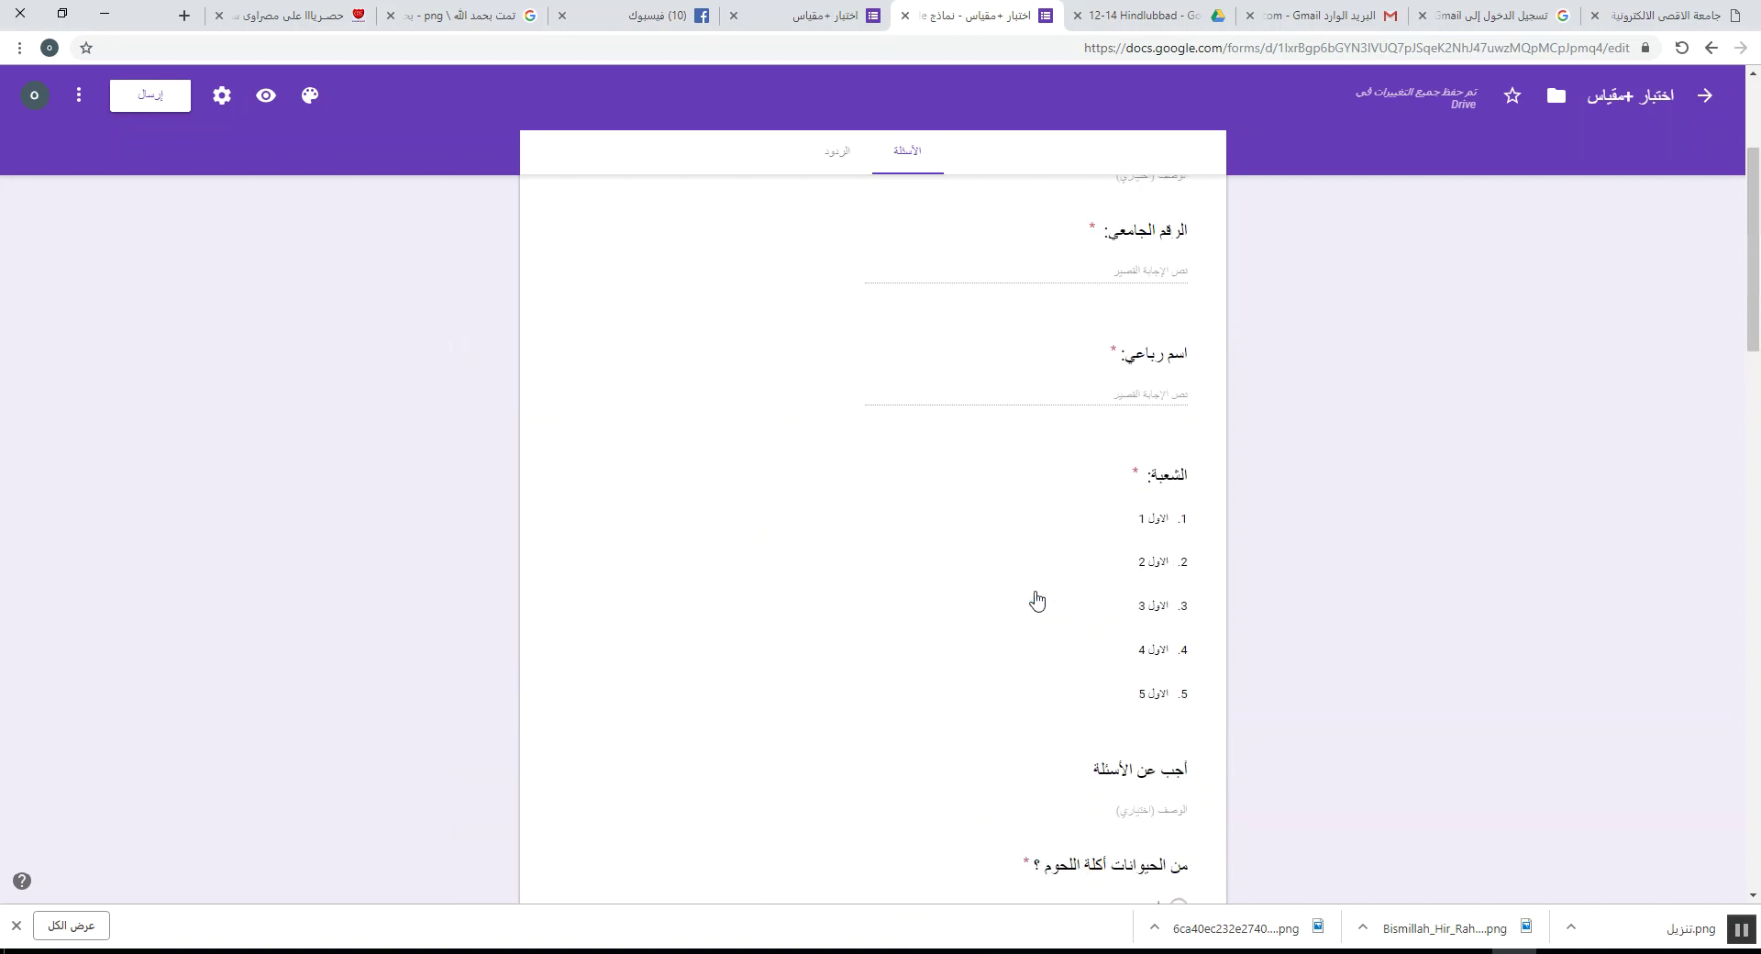
- Upload the green basmala image into the form and place it above the "البيانات الاساسية" section title
{"action": "left_click", "coordinate": [993, 540]}
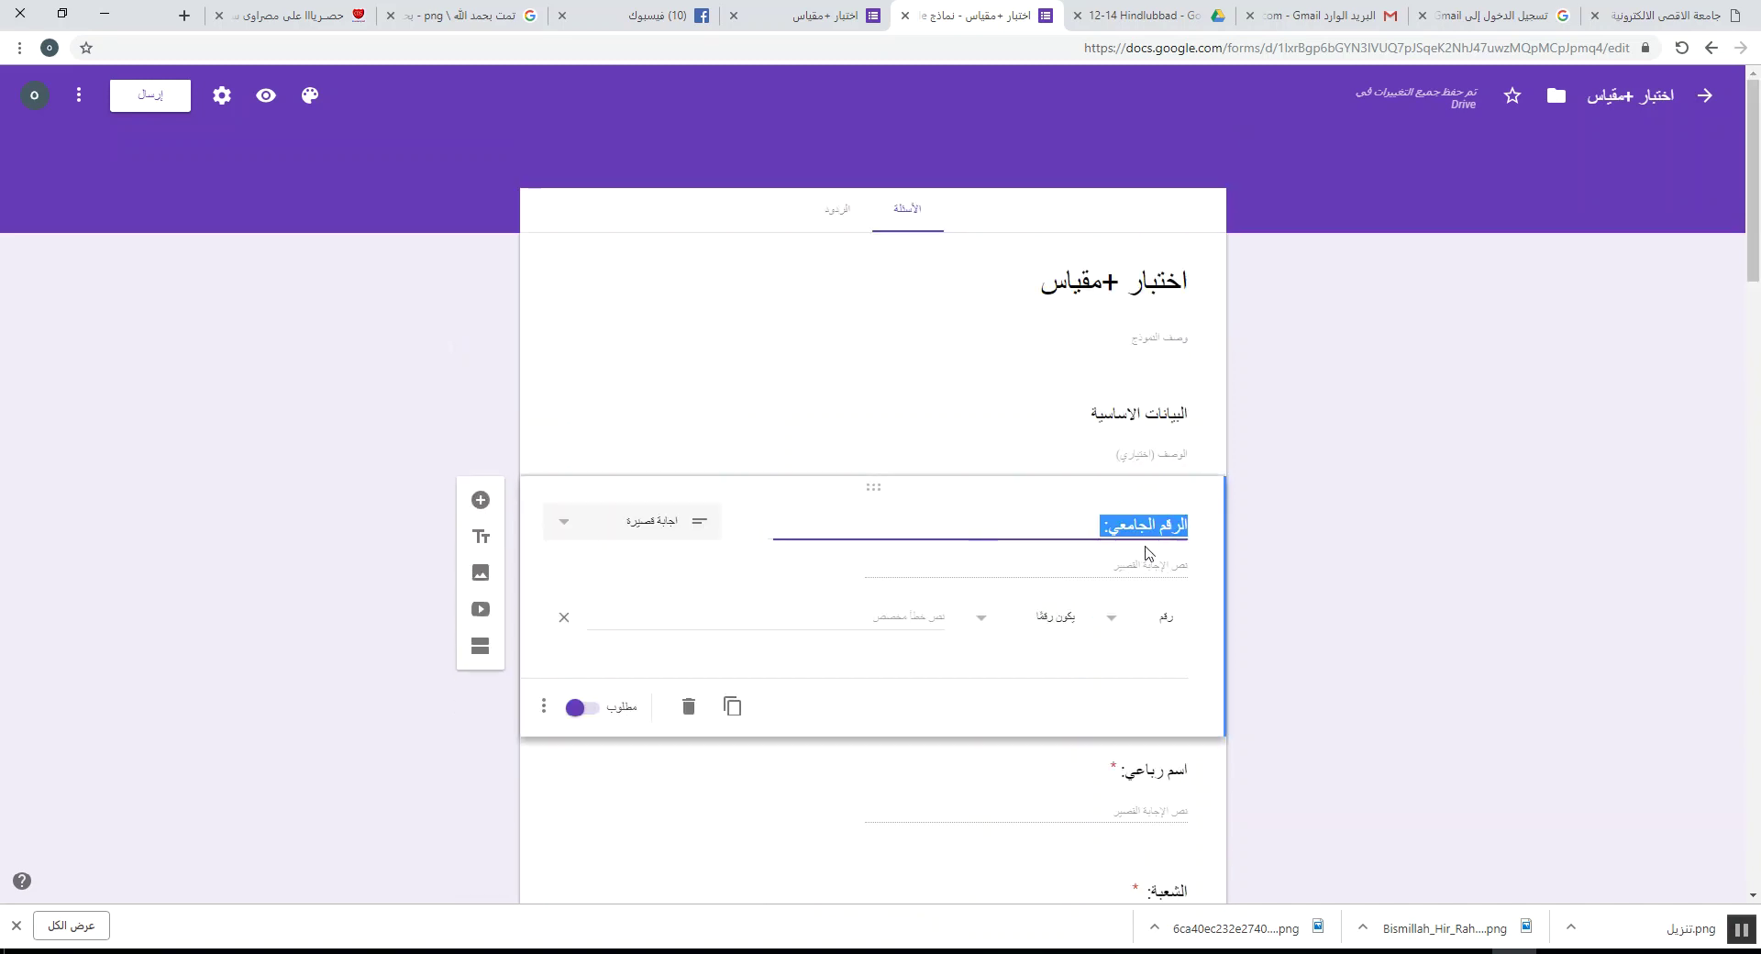
{"action": "left_click", "coordinate": [480, 574]}
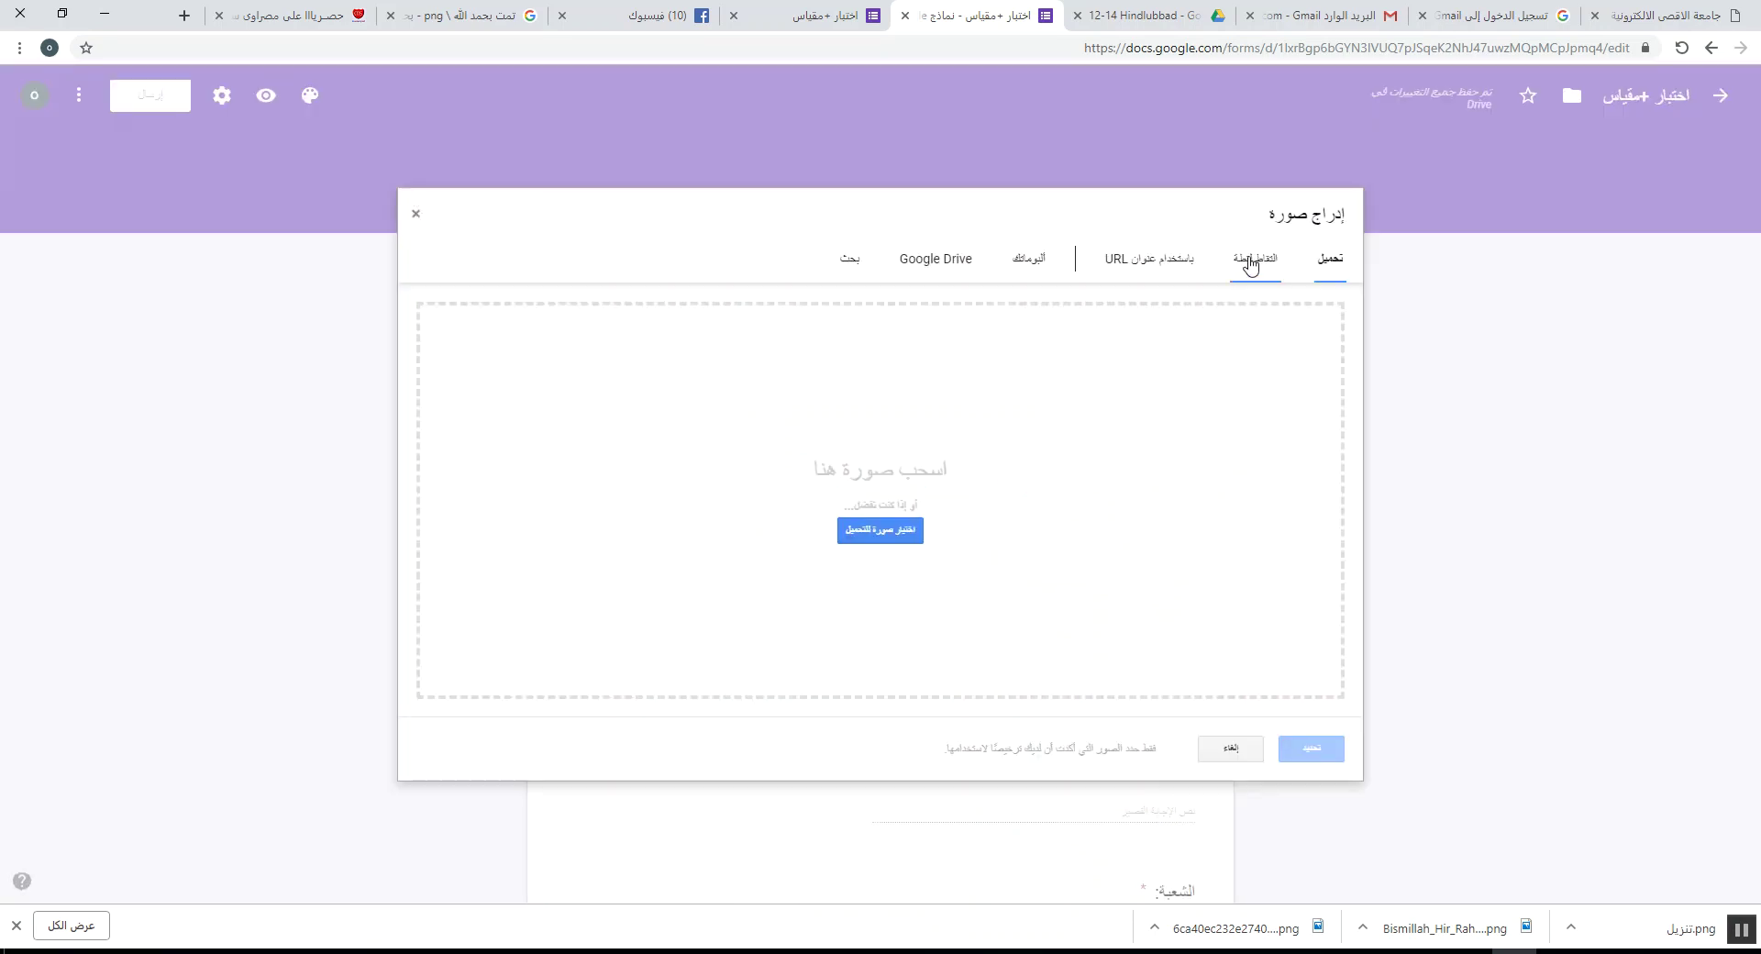
{"action": "left_click", "coordinate": [908, 531]}
{"action": "double_click", "coordinate": [908, 161]}
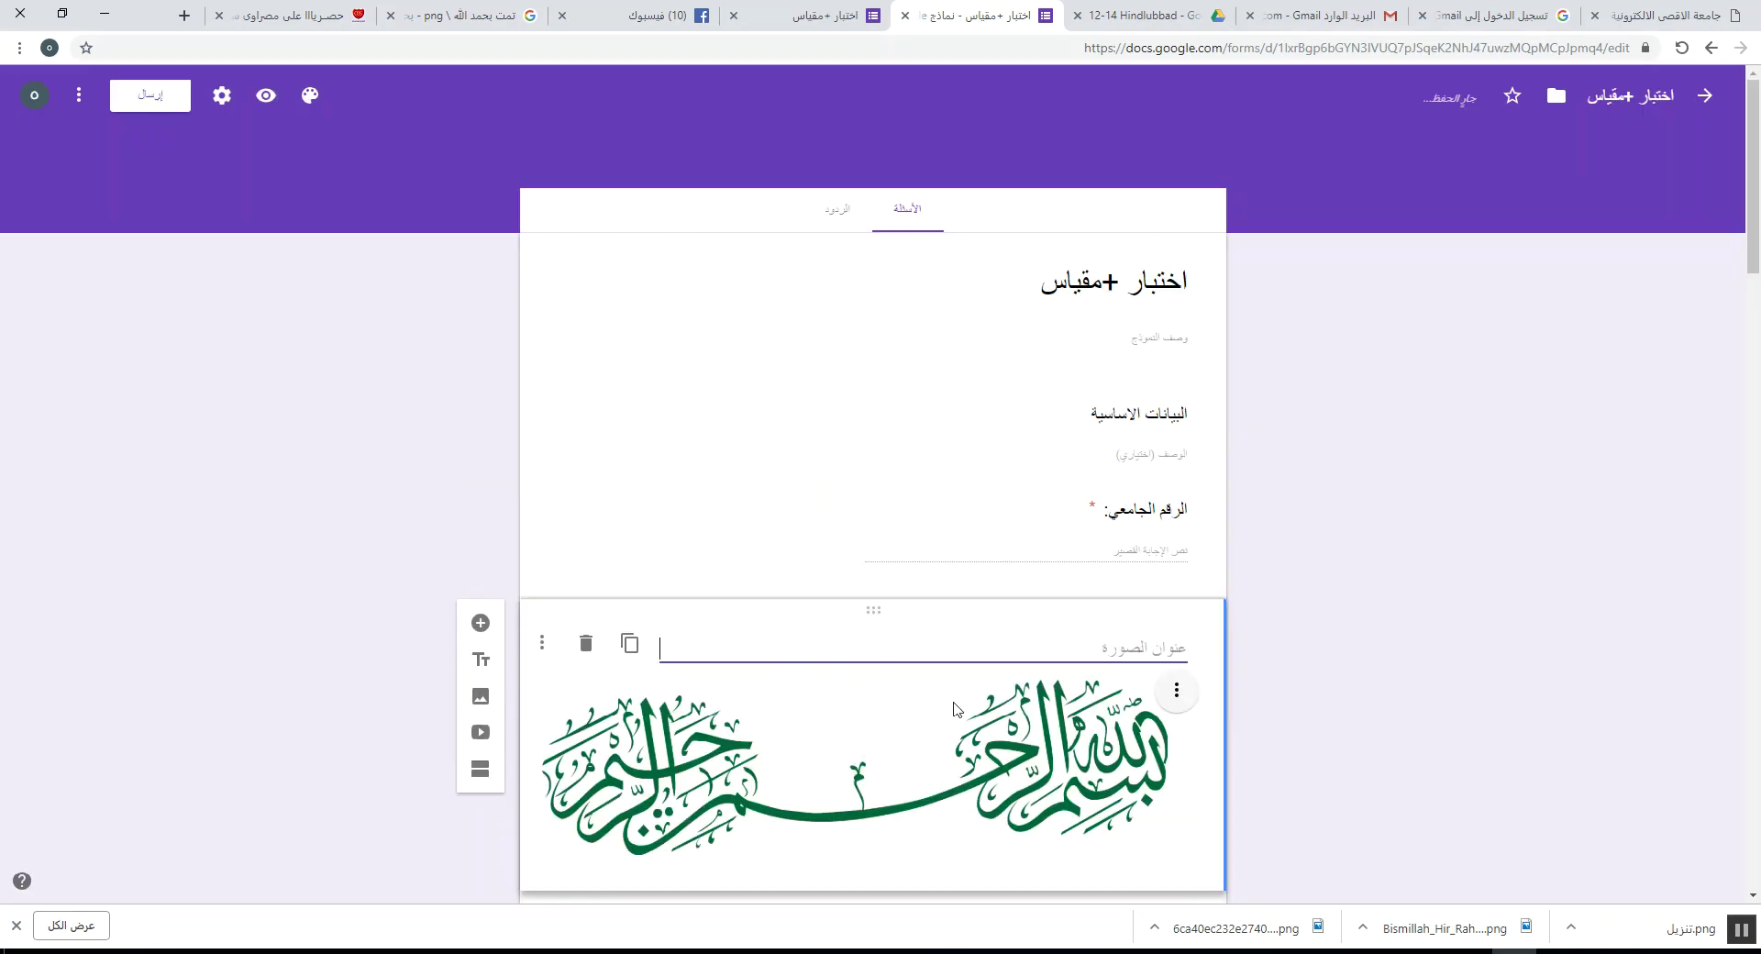
{"action": "left_click_drag", "start_coordinate": [872, 611], "coordinate": [962, 339]}
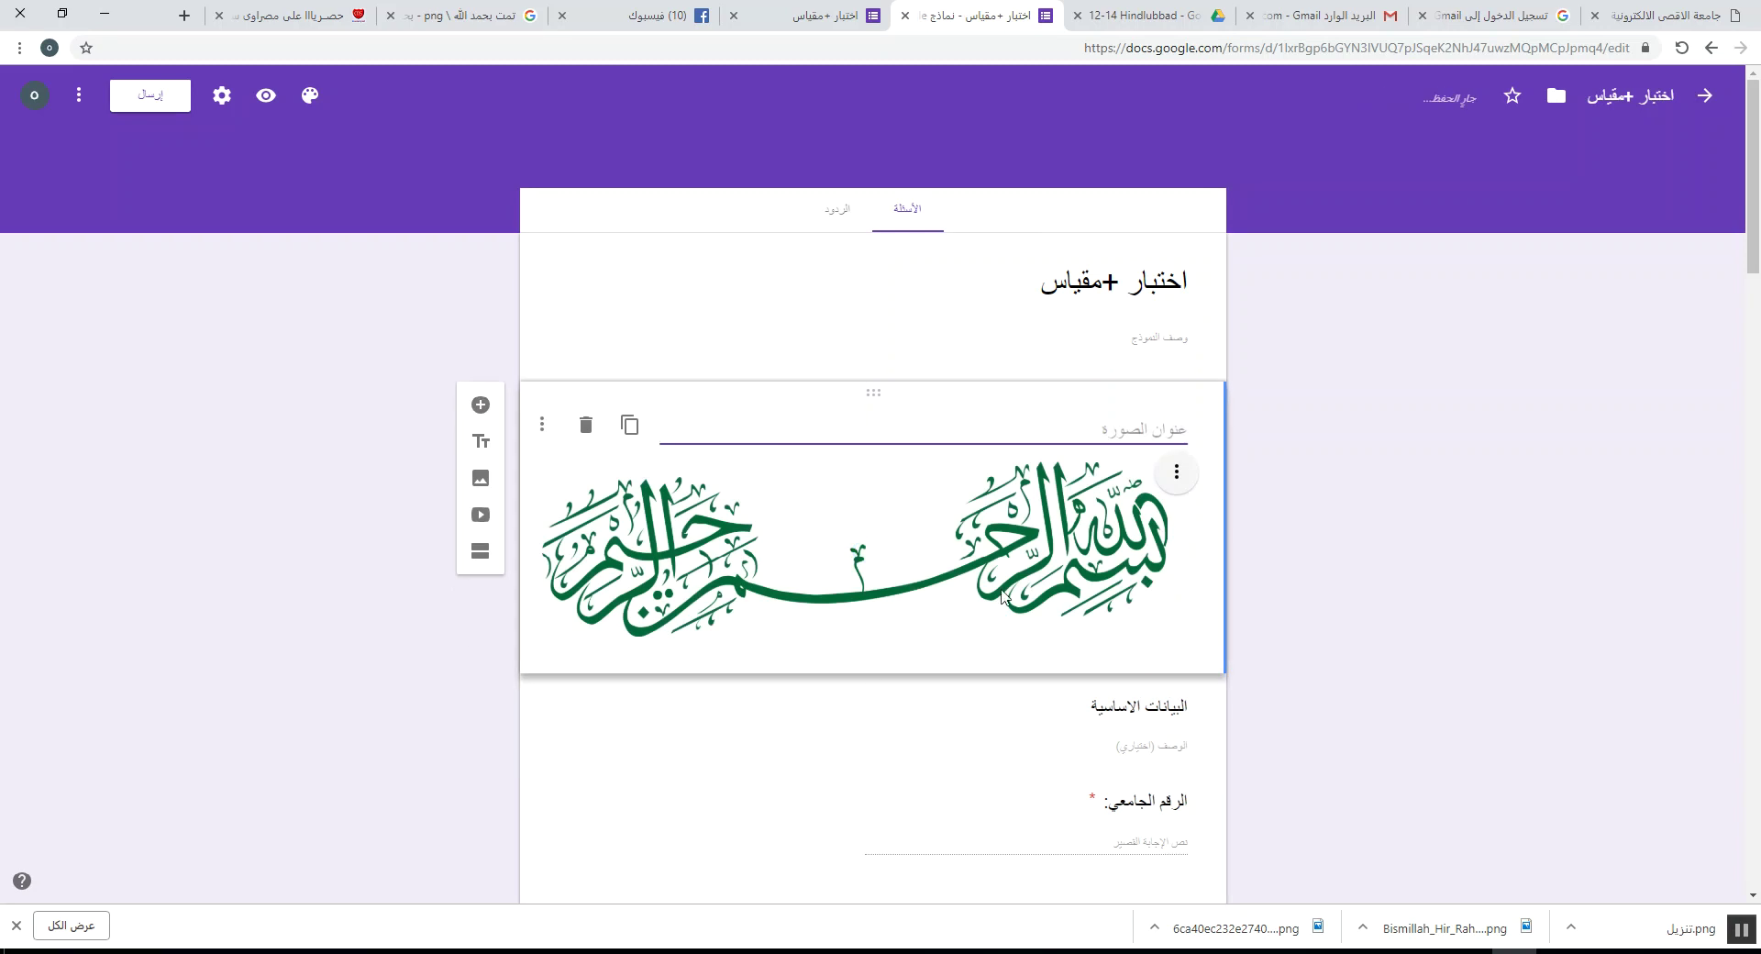
- Reload the live form and review the basmala image at its top and the questions below it
{"action": "left_click", "coordinate": [886, 11]}
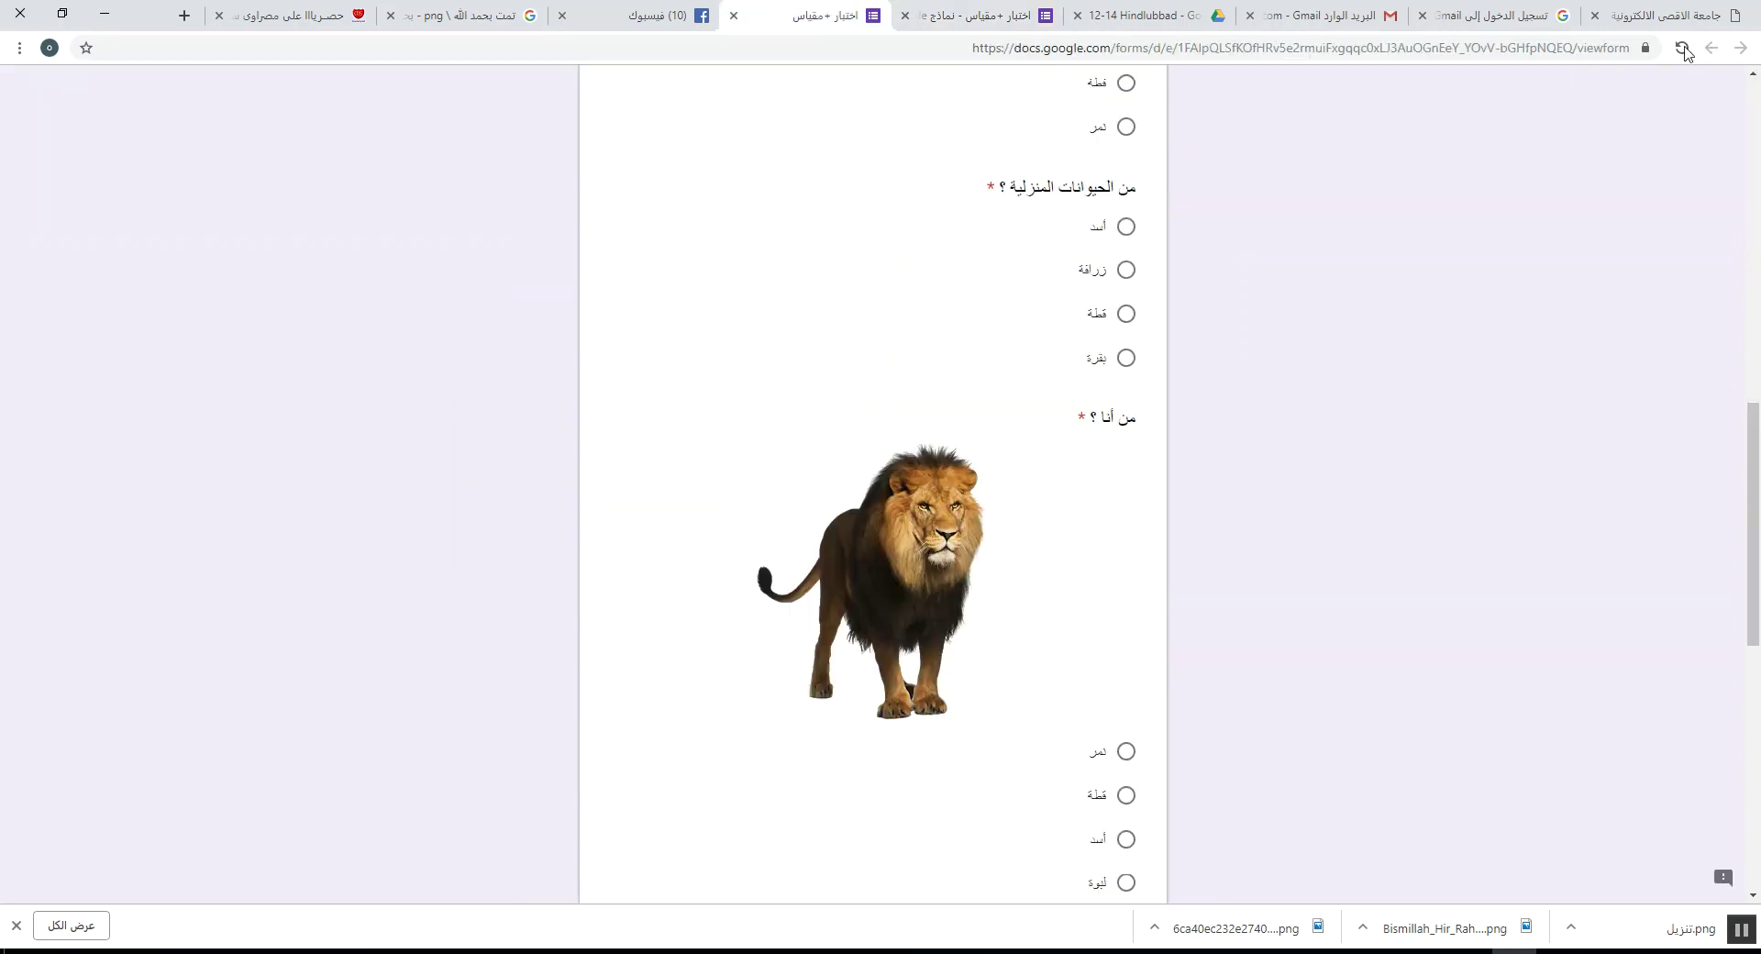
{"action": "scroll", "coordinate": [1160, 454], "scroll_direction": "up", "scroll_amount": 2}
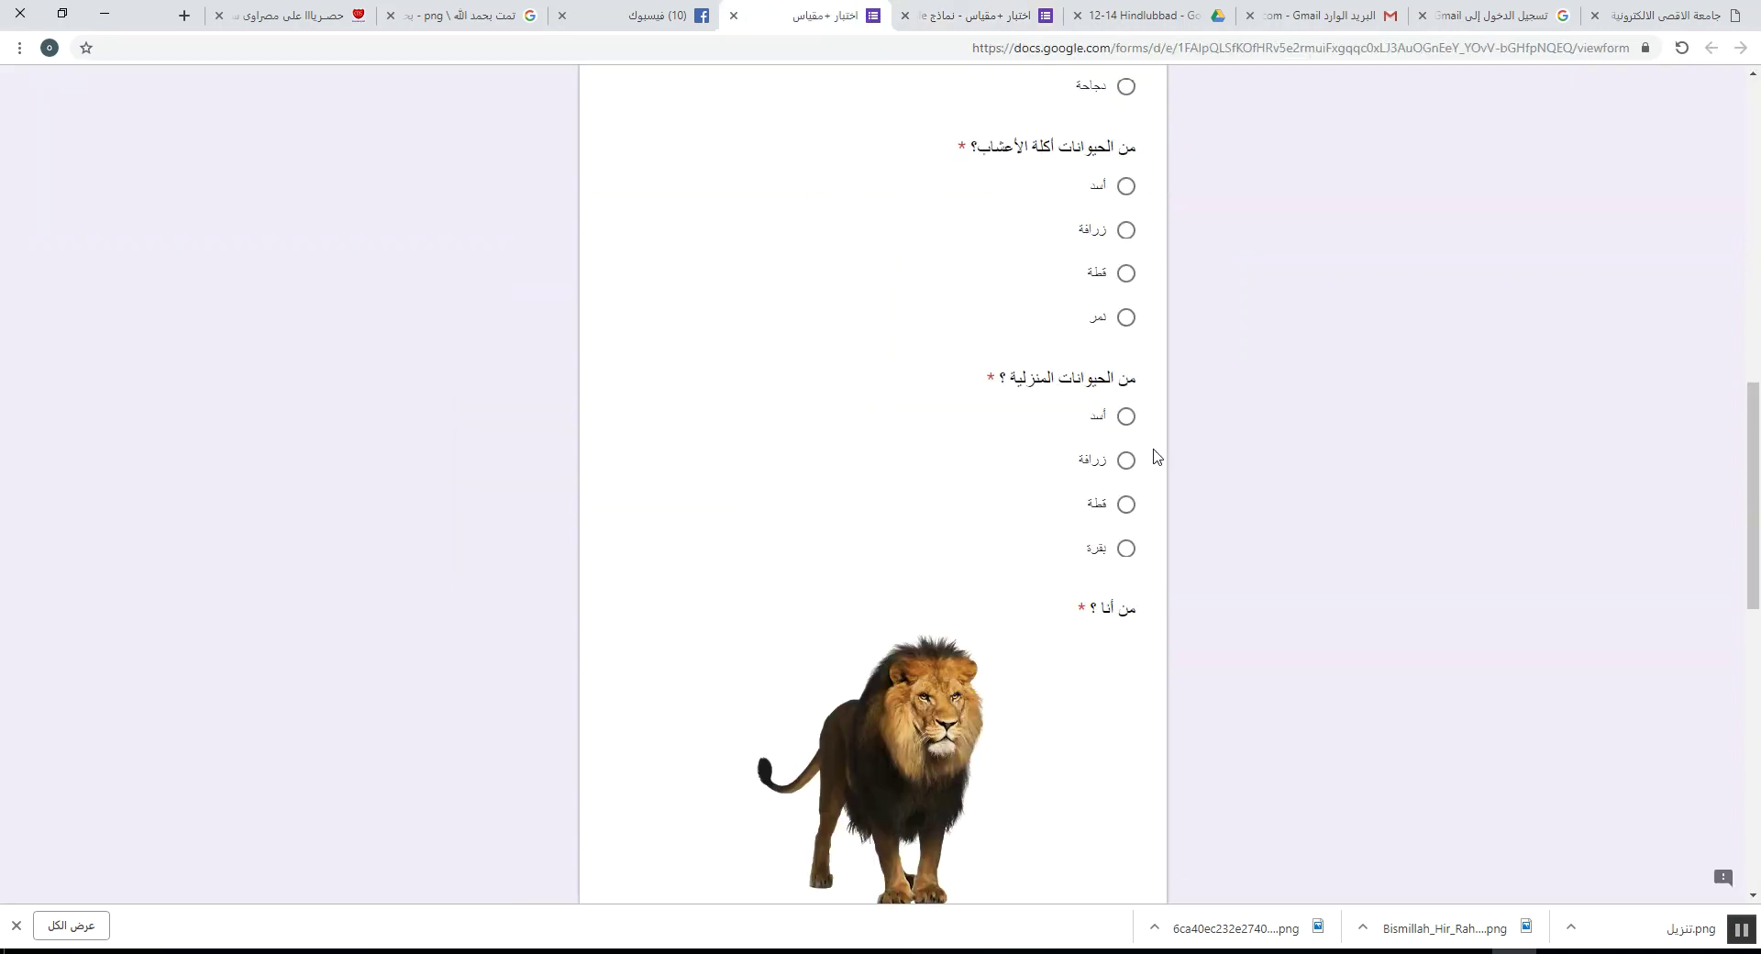
{"action": "scroll", "coordinate": [586, 588], "scroll_direction": "up", "scroll_amount": 10}
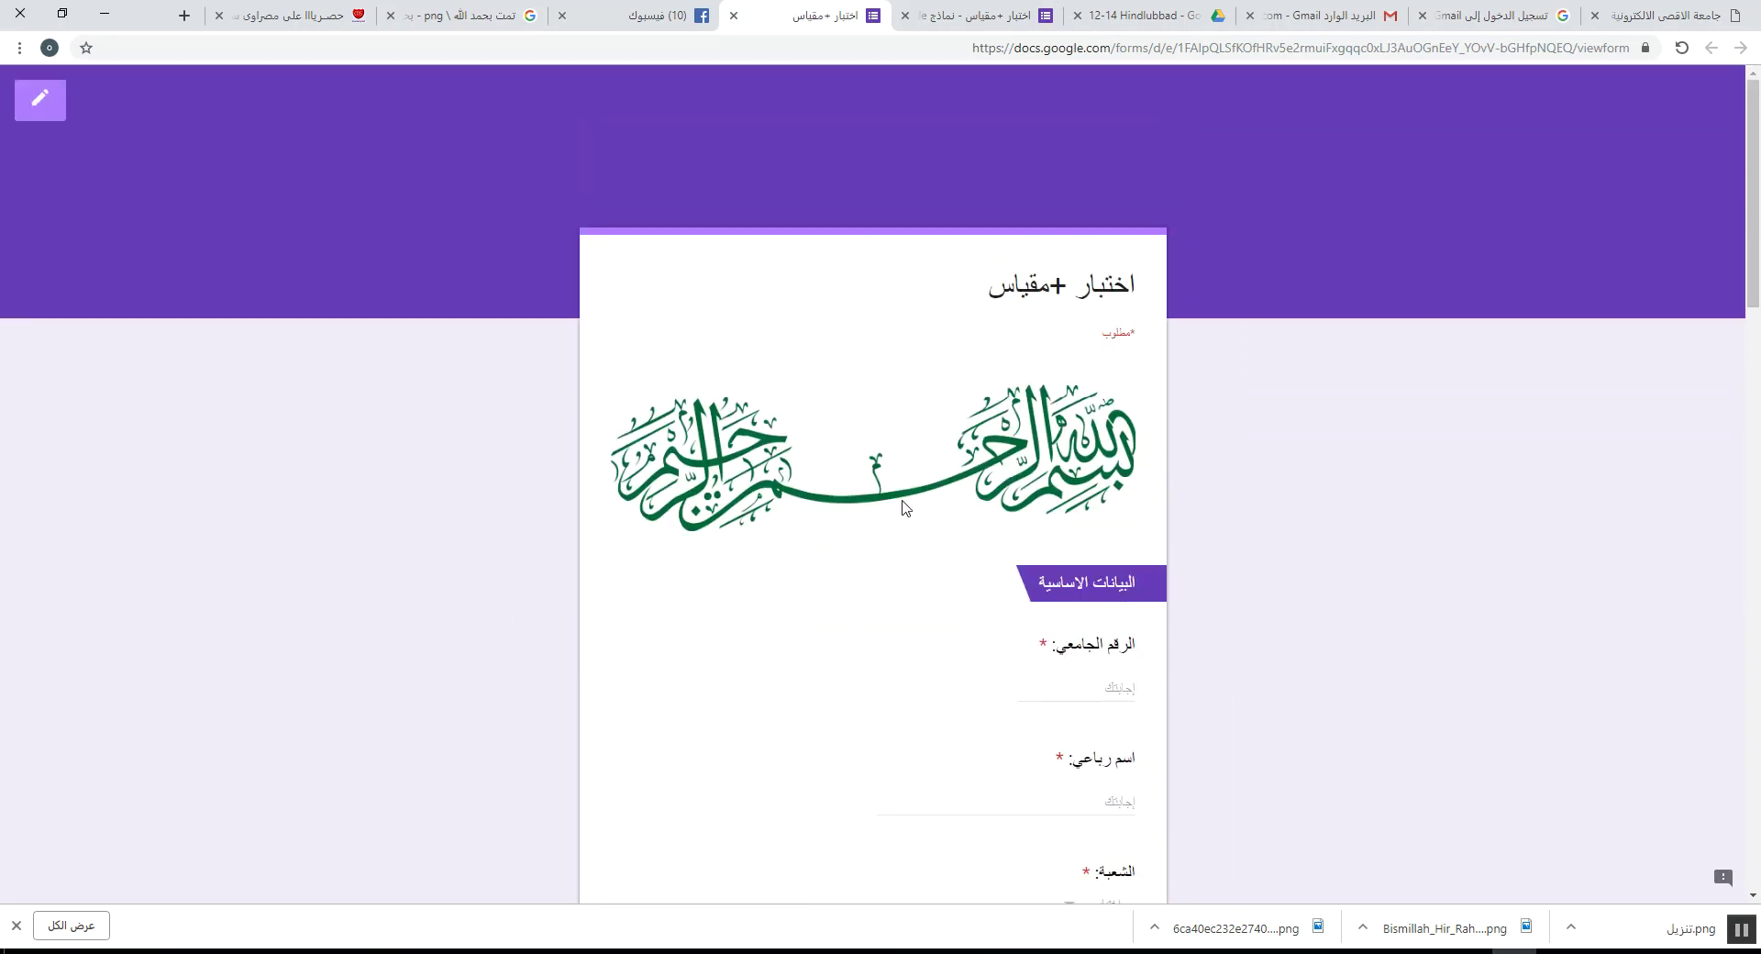
{"action": "scroll", "coordinate": [917, 550], "scroll_direction": "down", "scroll_amount": 20}
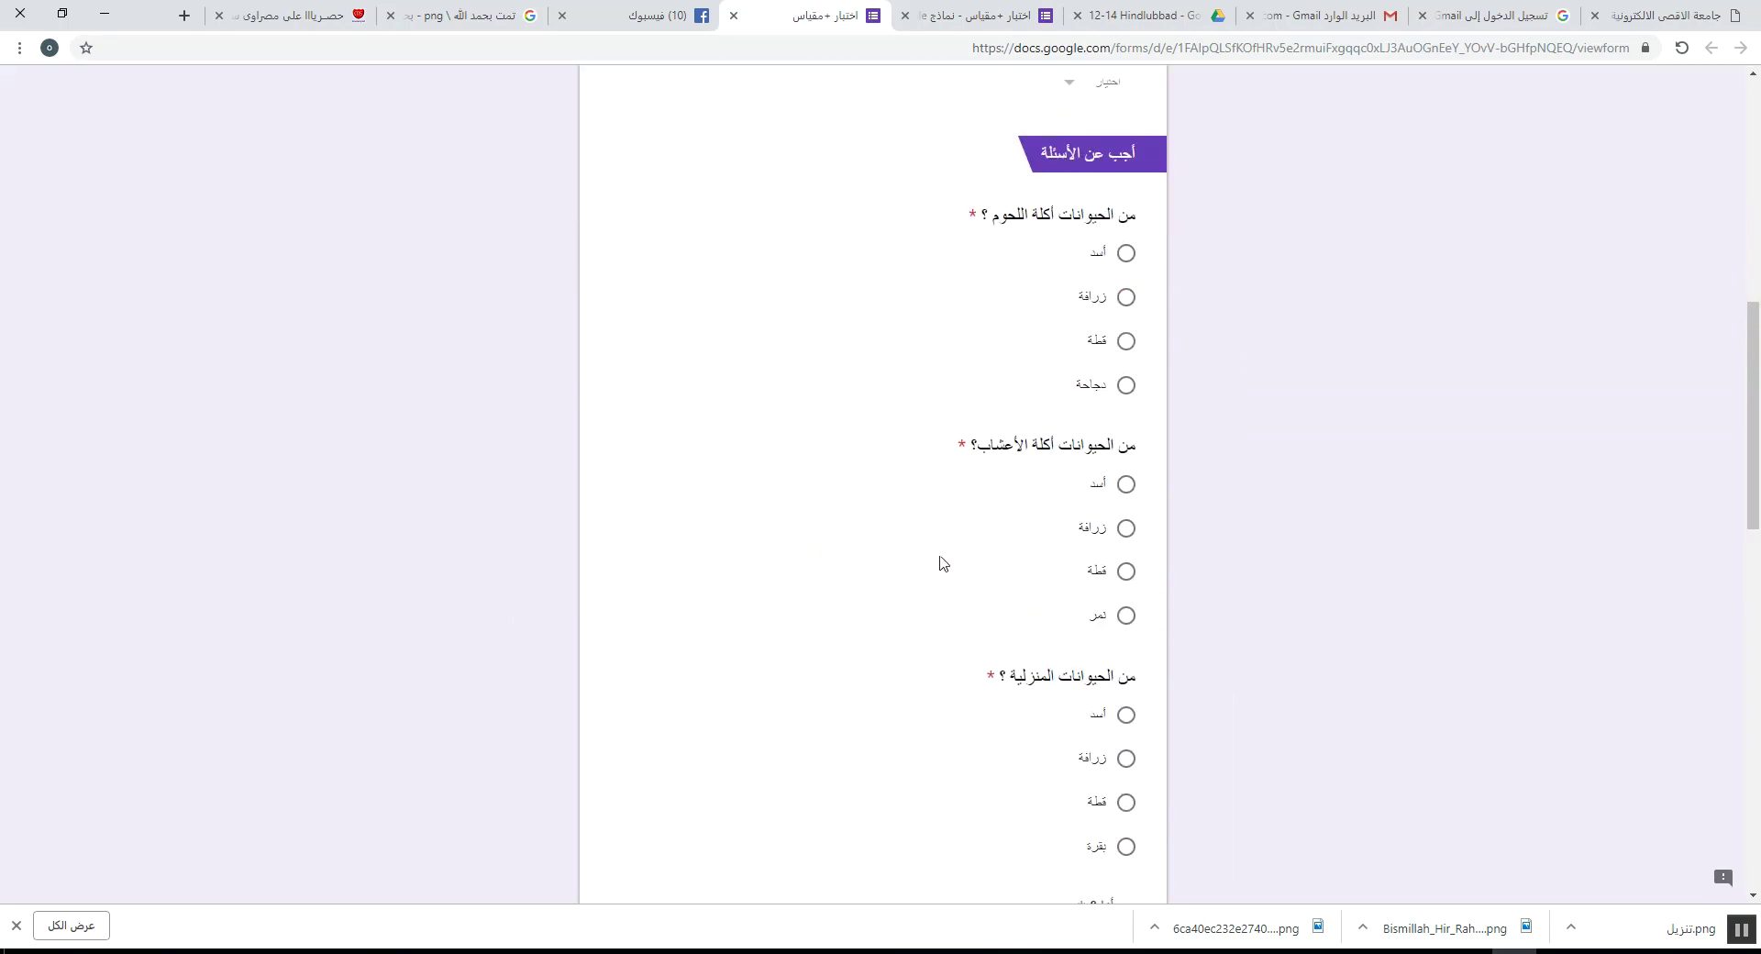
- Upload the "تنزيل" image into the form editor after the banana picture question and center it
{"action": "left_click", "coordinate": [981, 16]}
{"action": "scroll", "coordinate": [1095, 901], "scroll_direction": "down", "scroll_amount": 20}
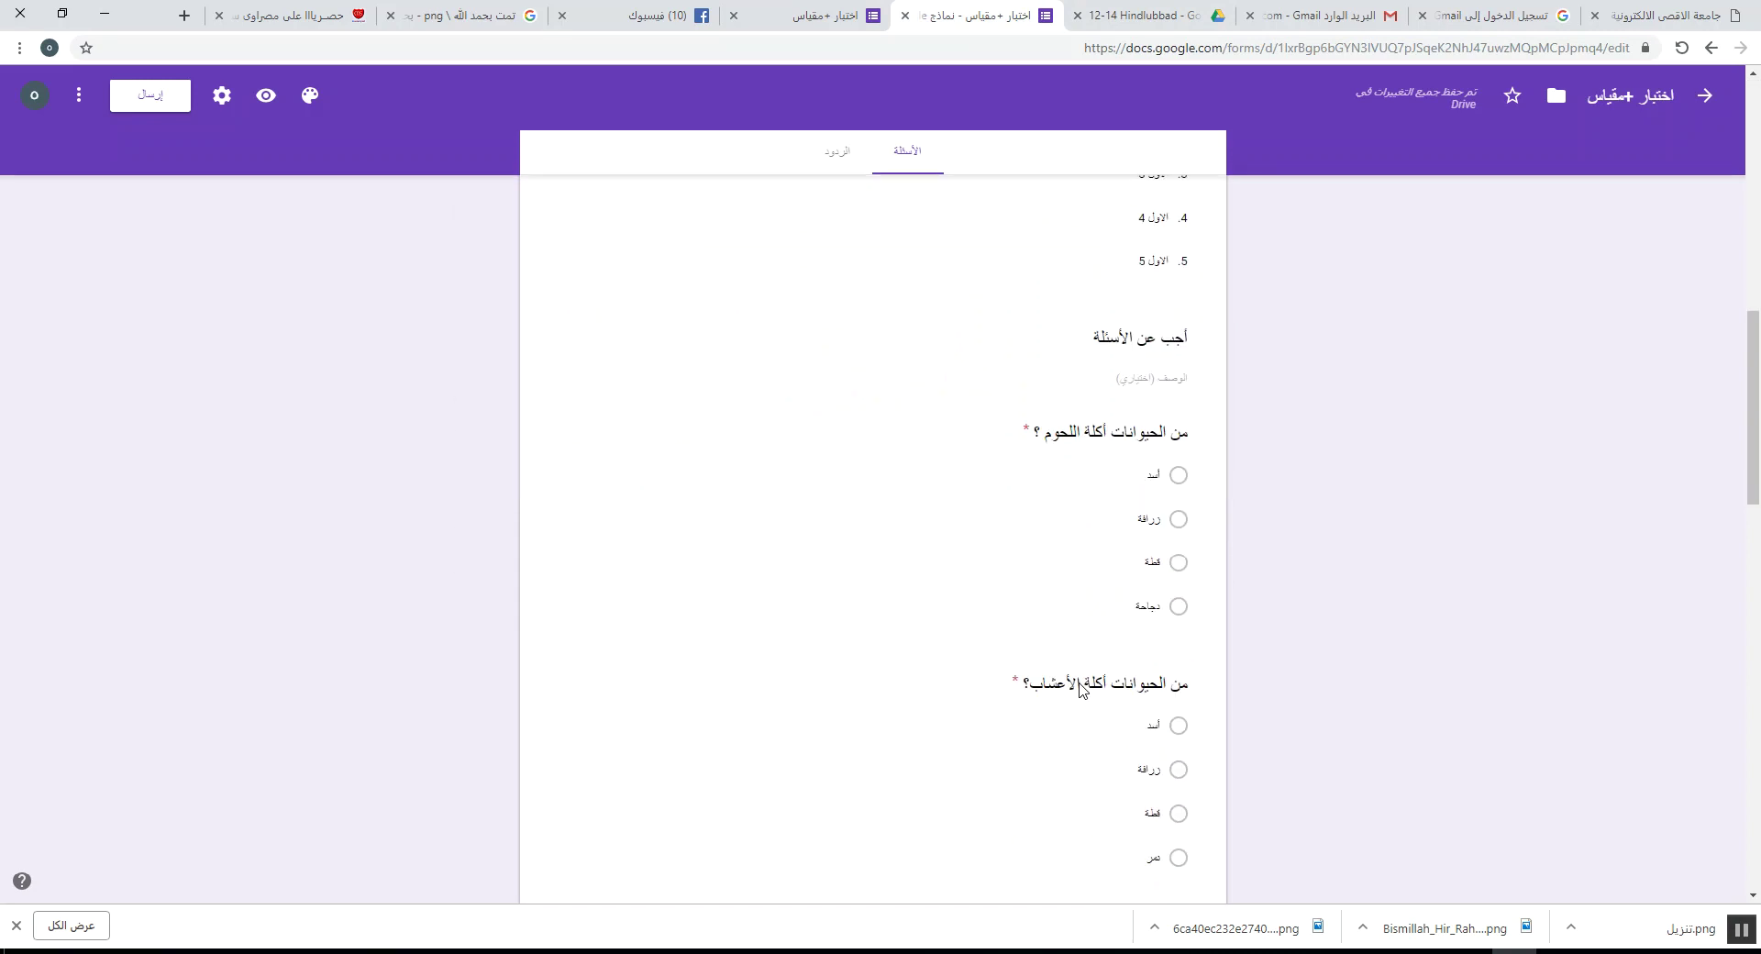
{"action": "left_click", "coordinate": [897, 806]}
{"action": "left_click", "coordinate": [480, 271]}
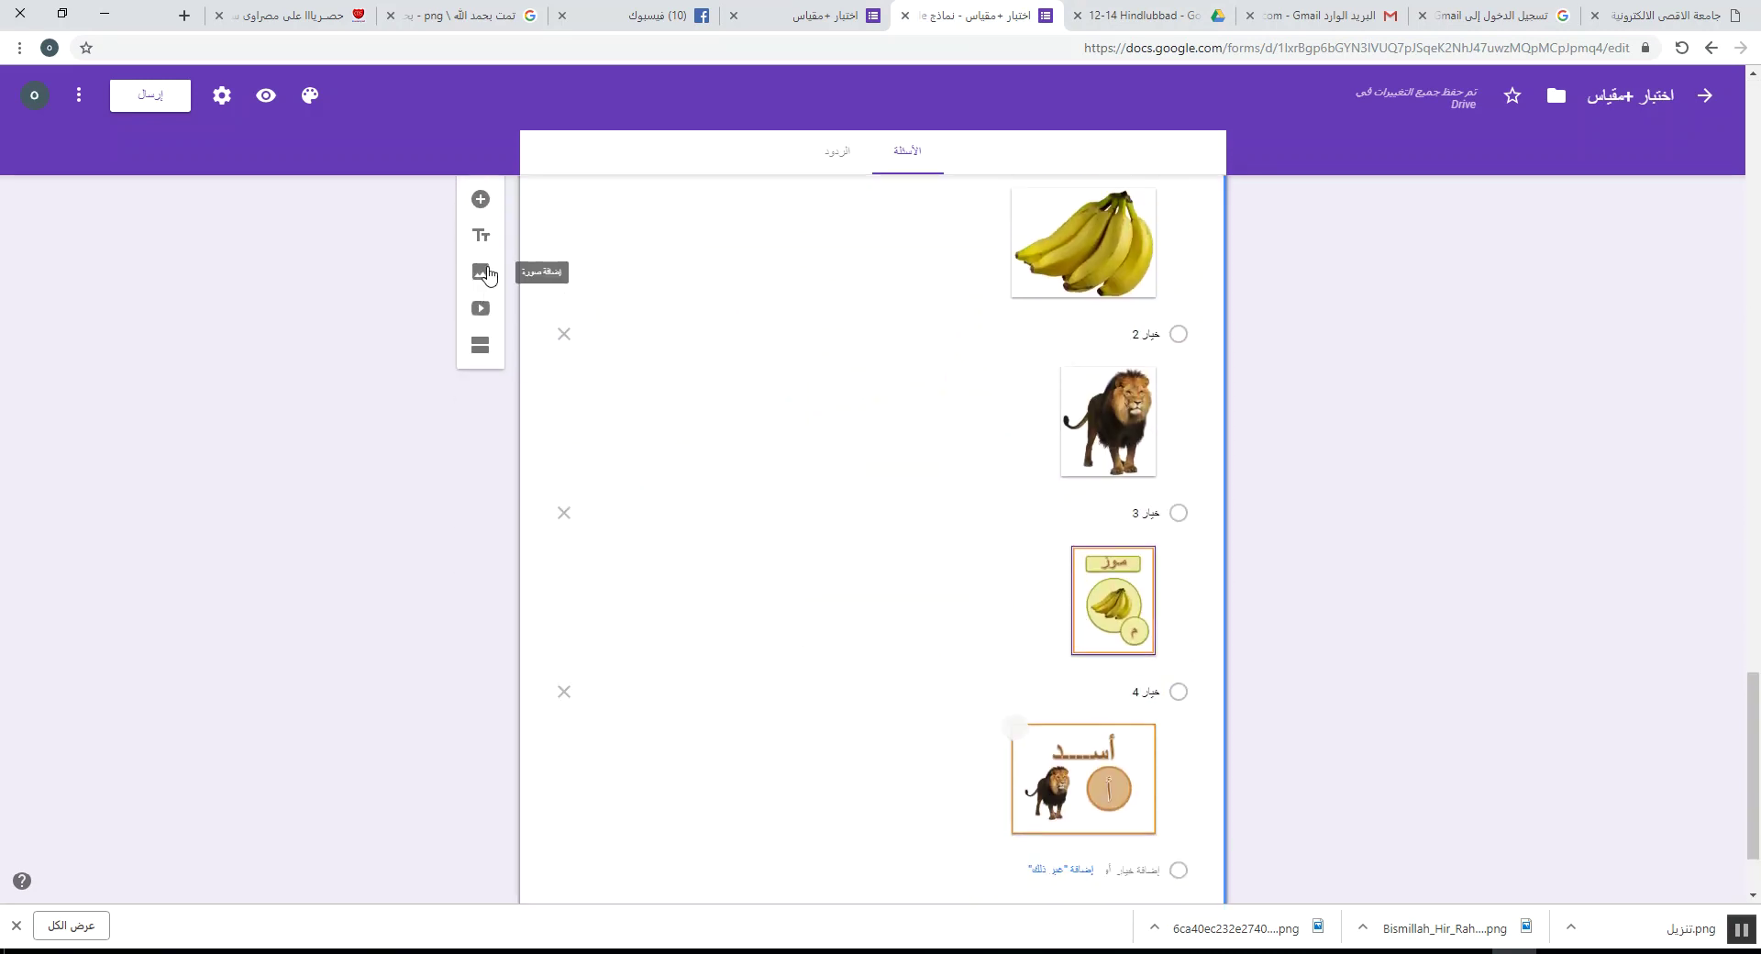
{"action": "left_click", "coordinate": [871, 537]}
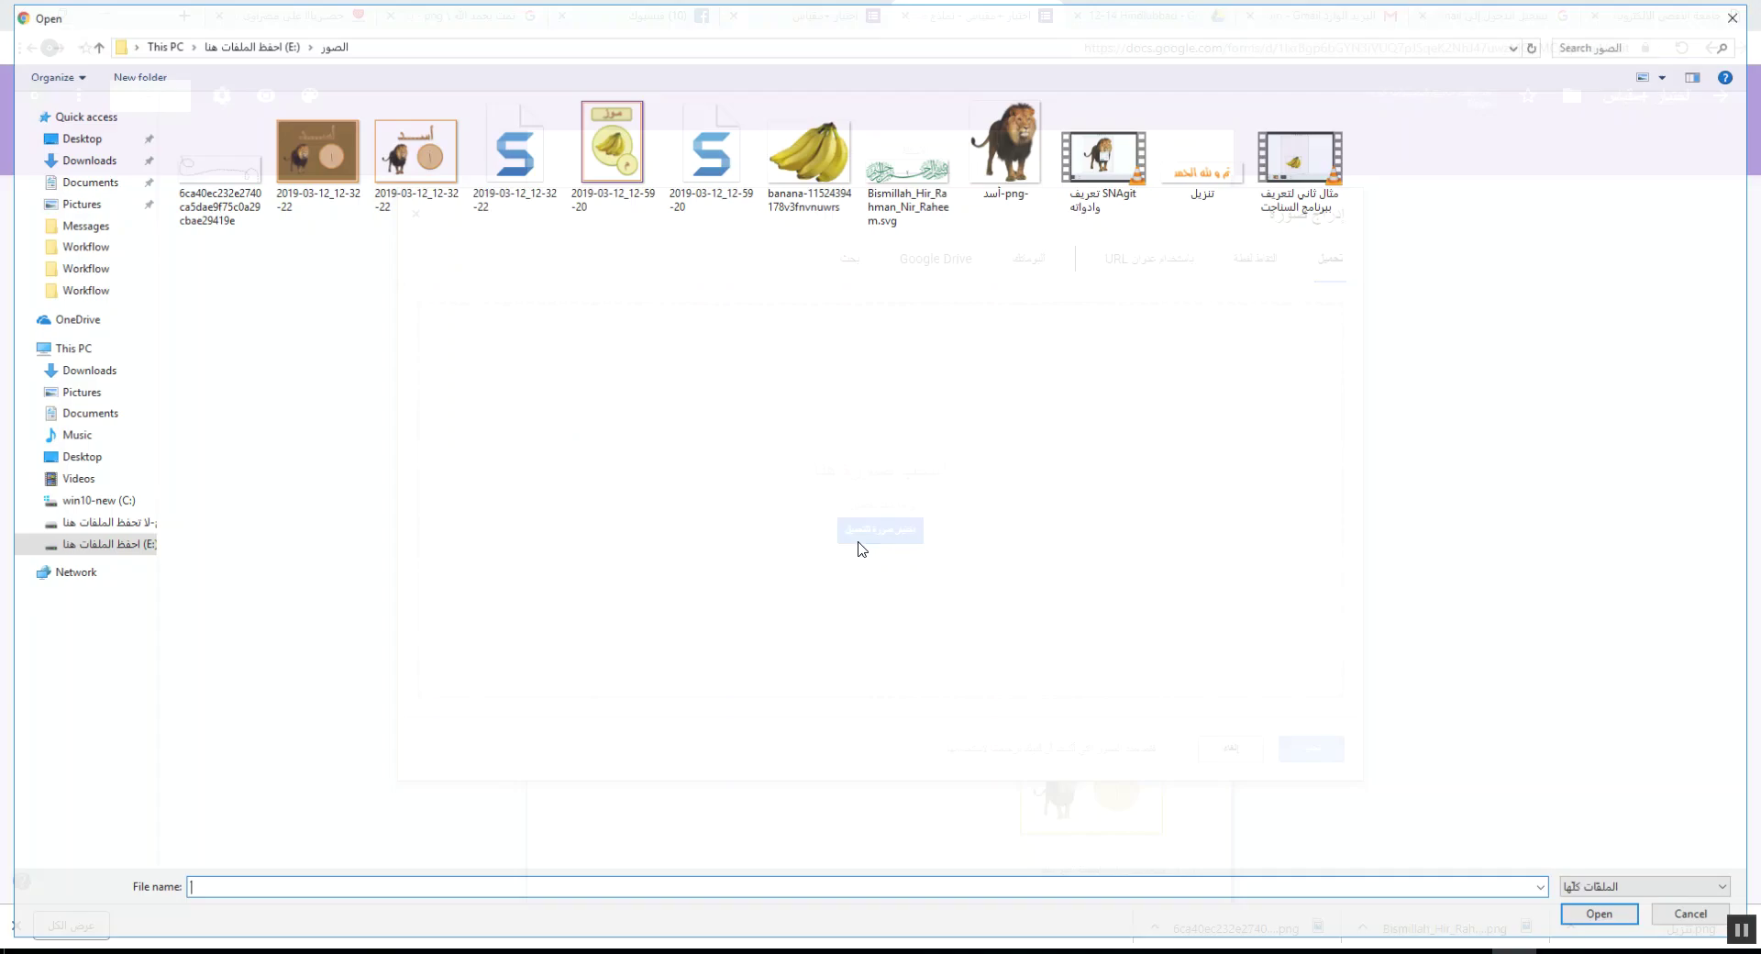
{"action": "double_click", "coordinate": [1204, 170]}
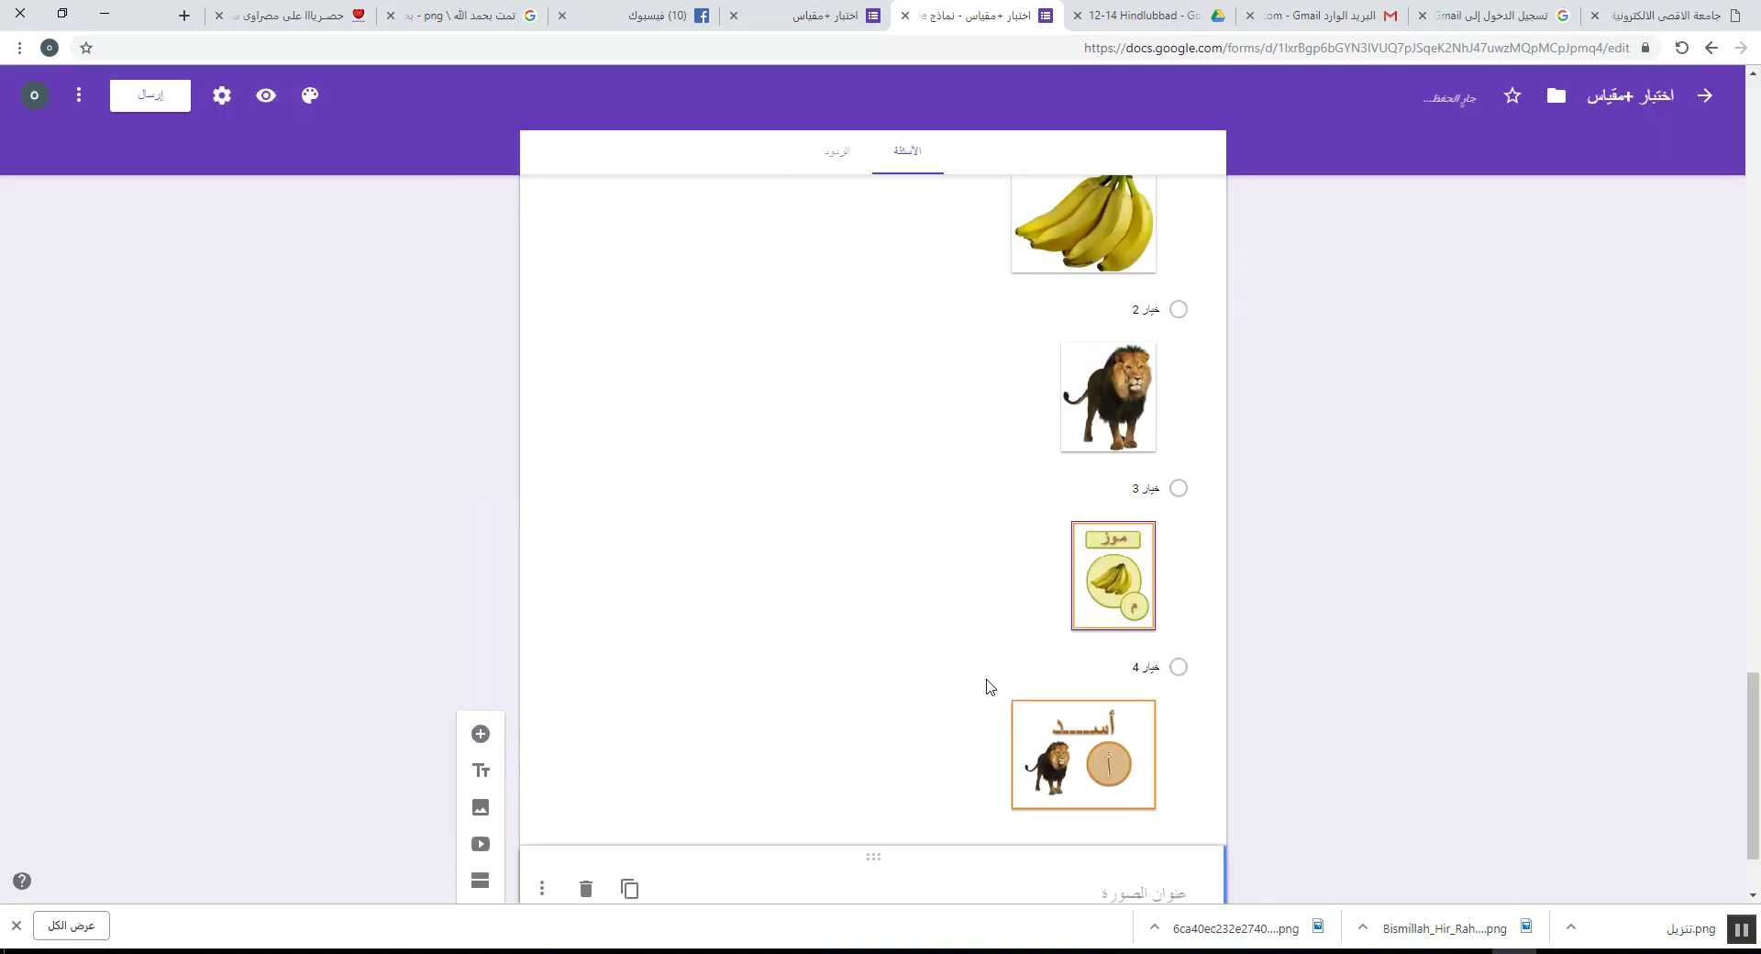
{"action": "left_click", "coordinate": [949, 756]}
{"action": "left_click", "coordinate": [942, 722]}
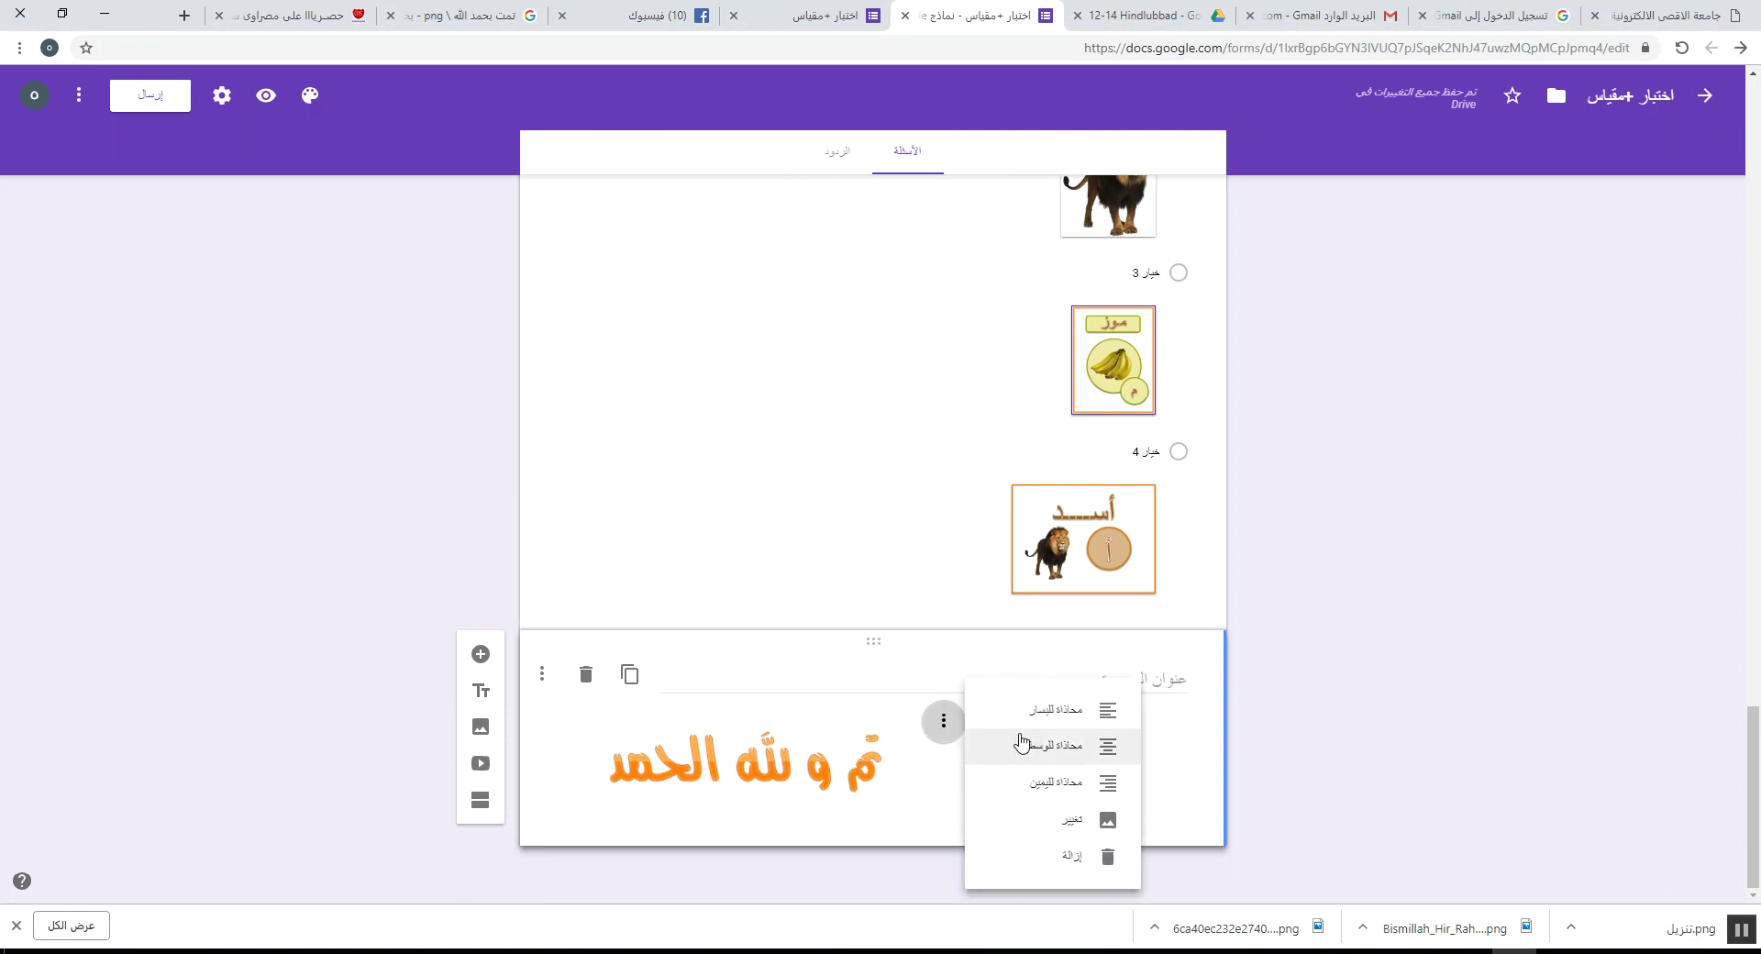
{"action": "left_click", "coordinate": [1030, 761]}
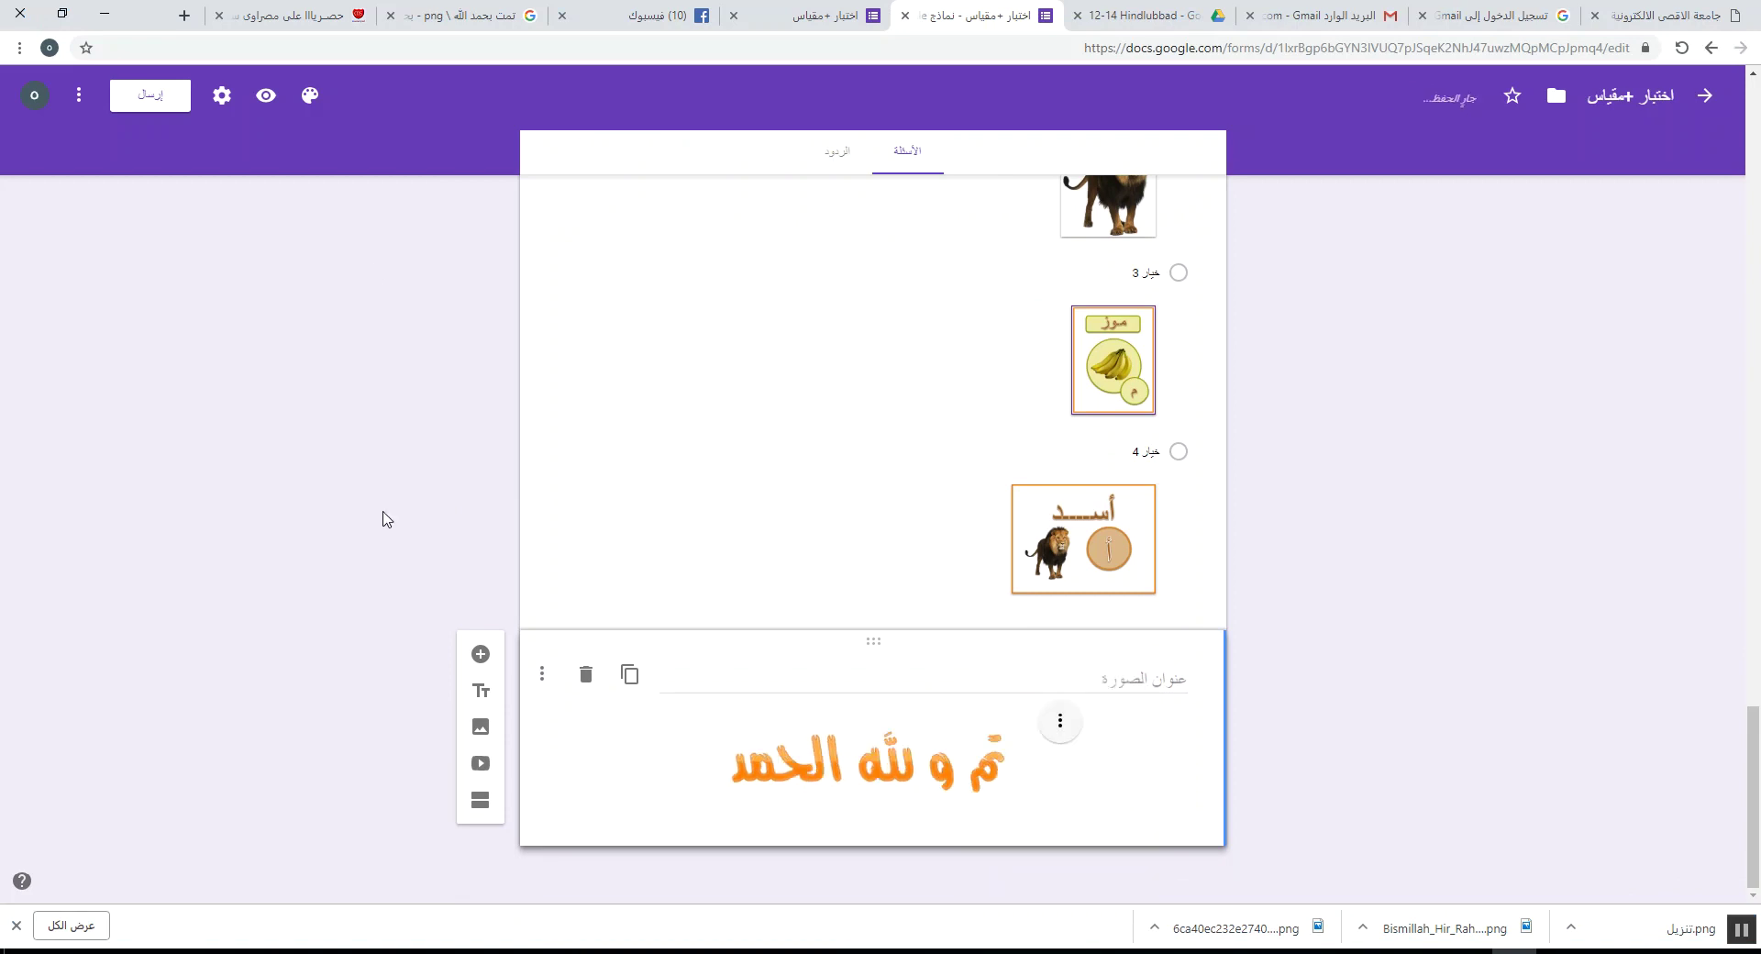
- Reload the live form and review the closing image below the banana question and the questions above it
{"action": "left_click", "coordinate": [825, 16]}
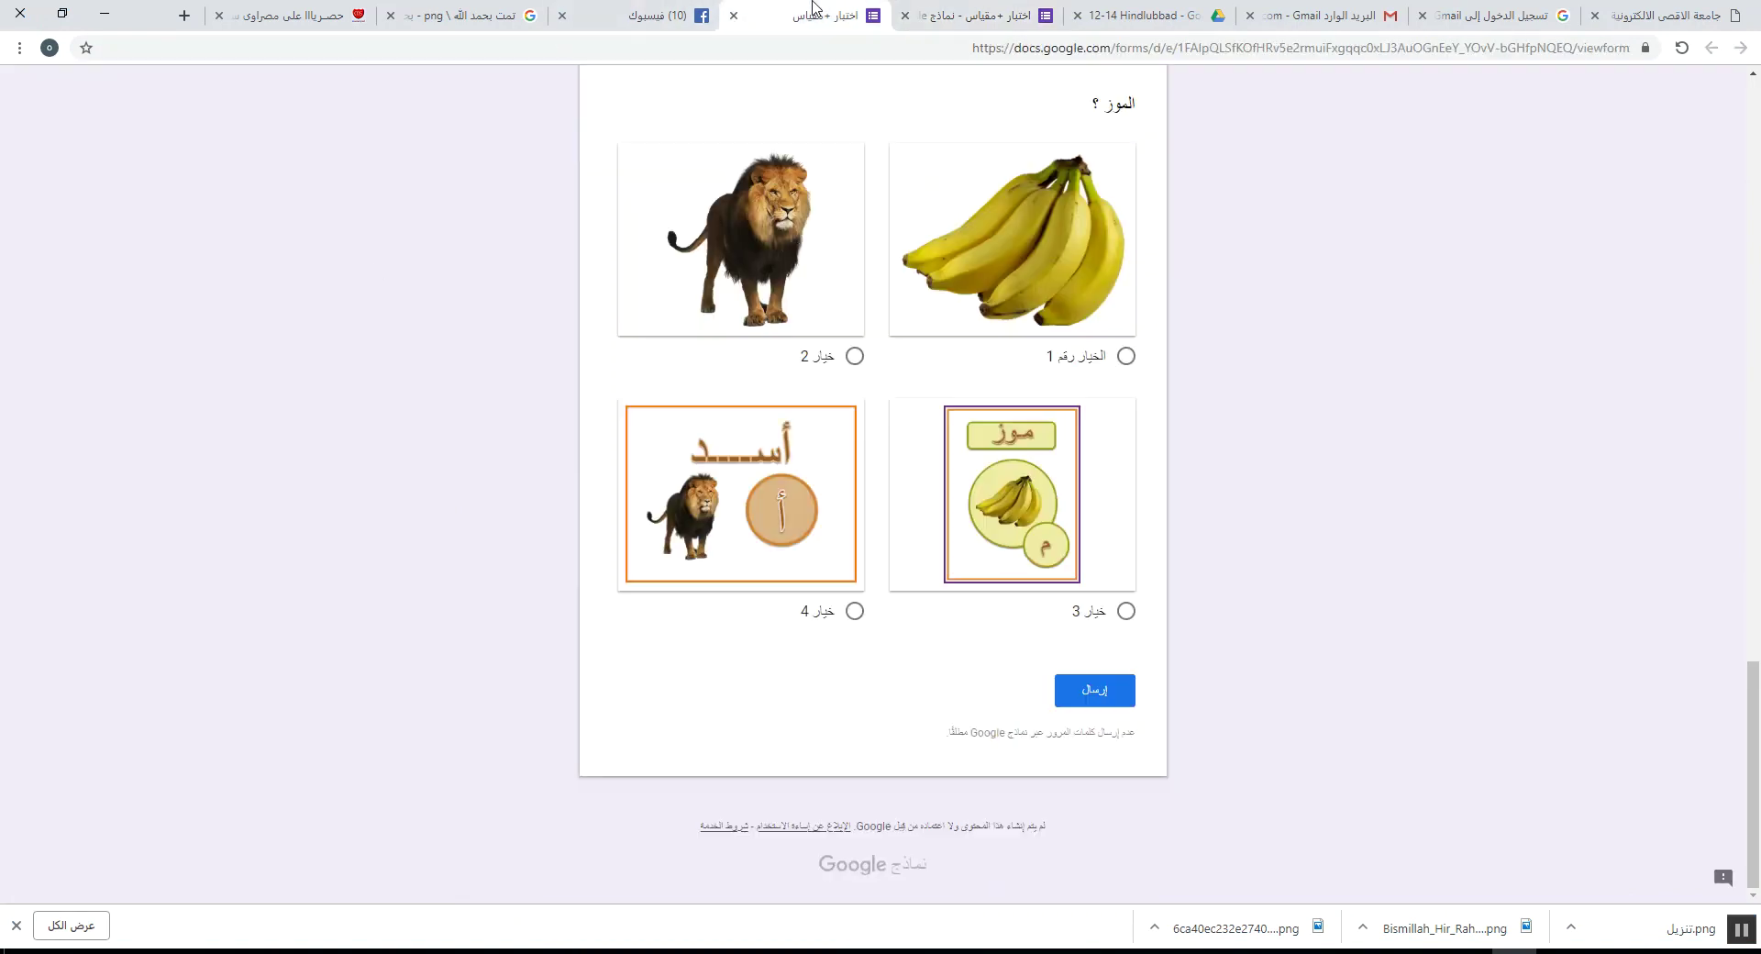
{"action": "left_click", "coordinate": [1681, 49]}
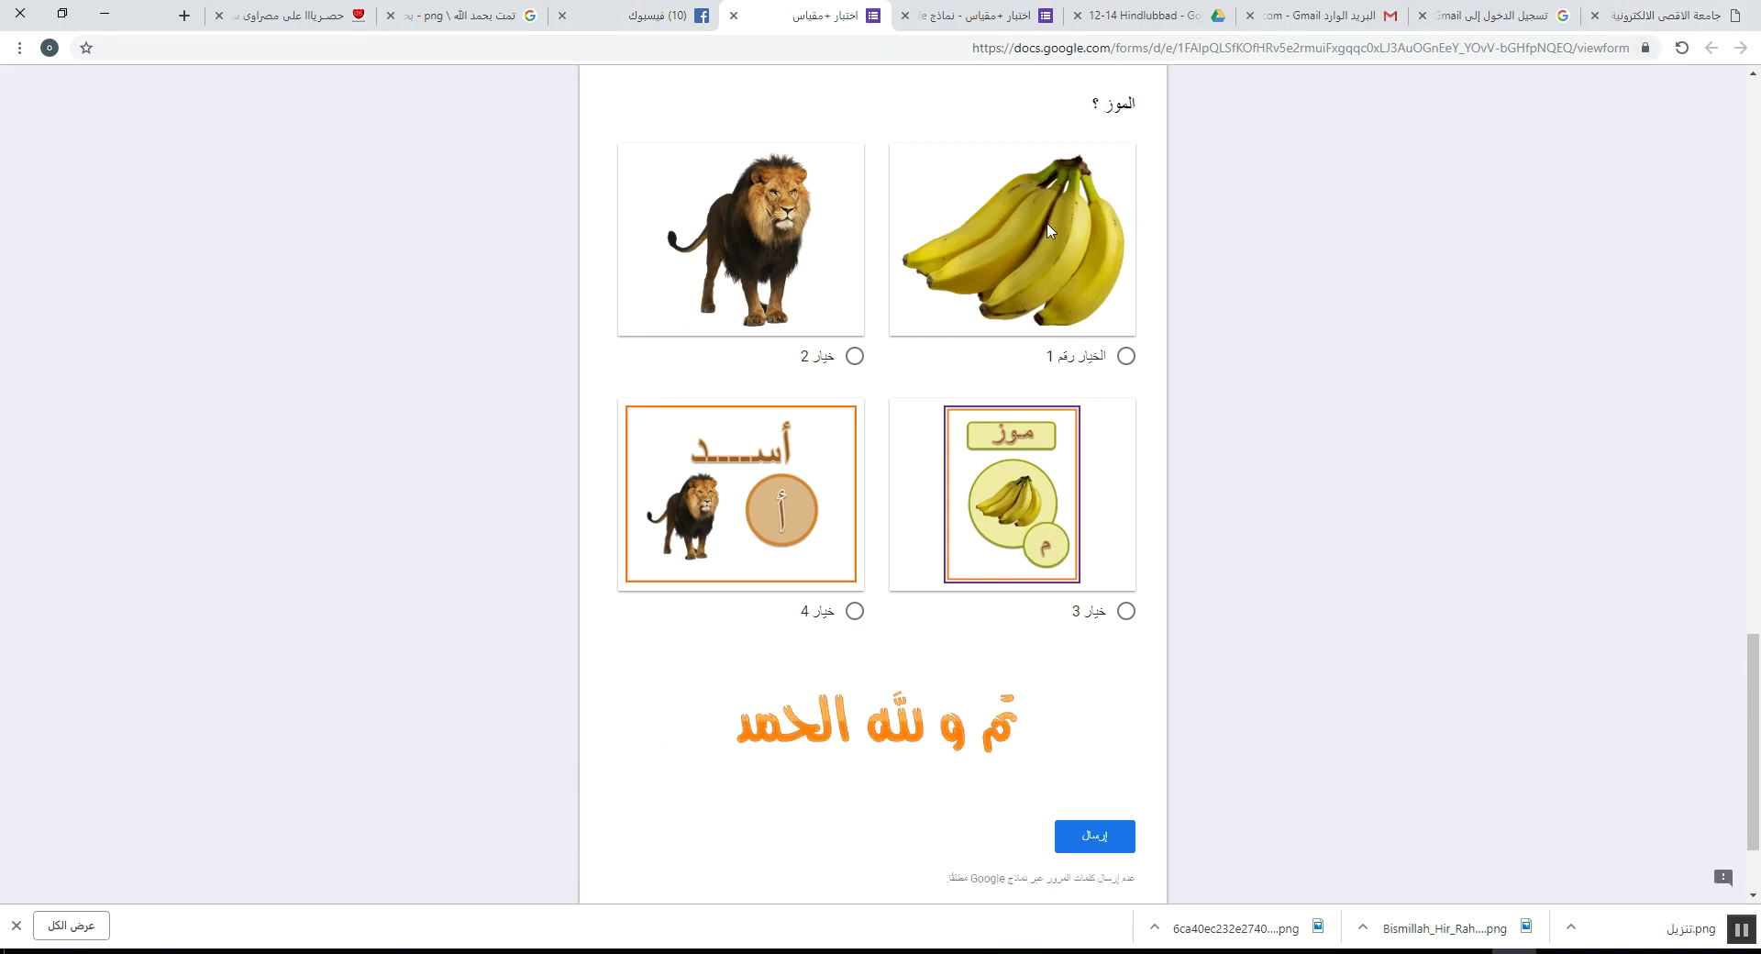
{"action": "scroll", "coordinate": [1050, 230], "scroll_direction": "down", "scroll_amount": 2}
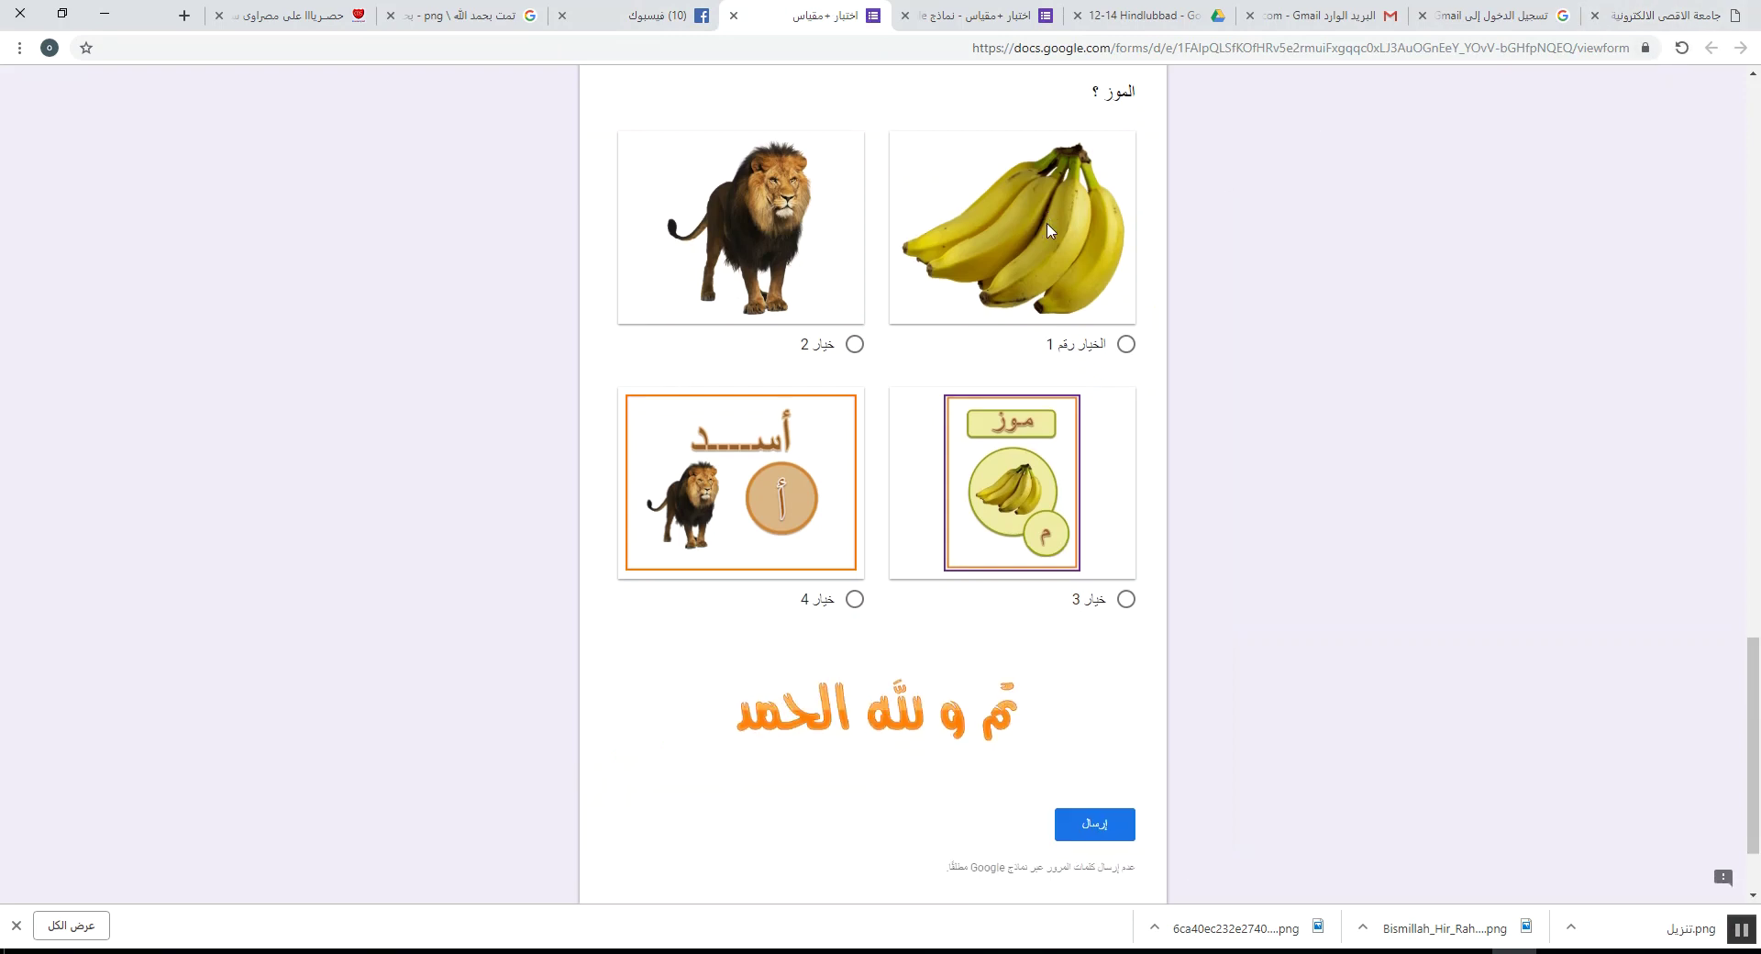
{"action": "scroll", "coordinate": [1050, 231], "scroll_direction": "up", "scroll_amount": 3}
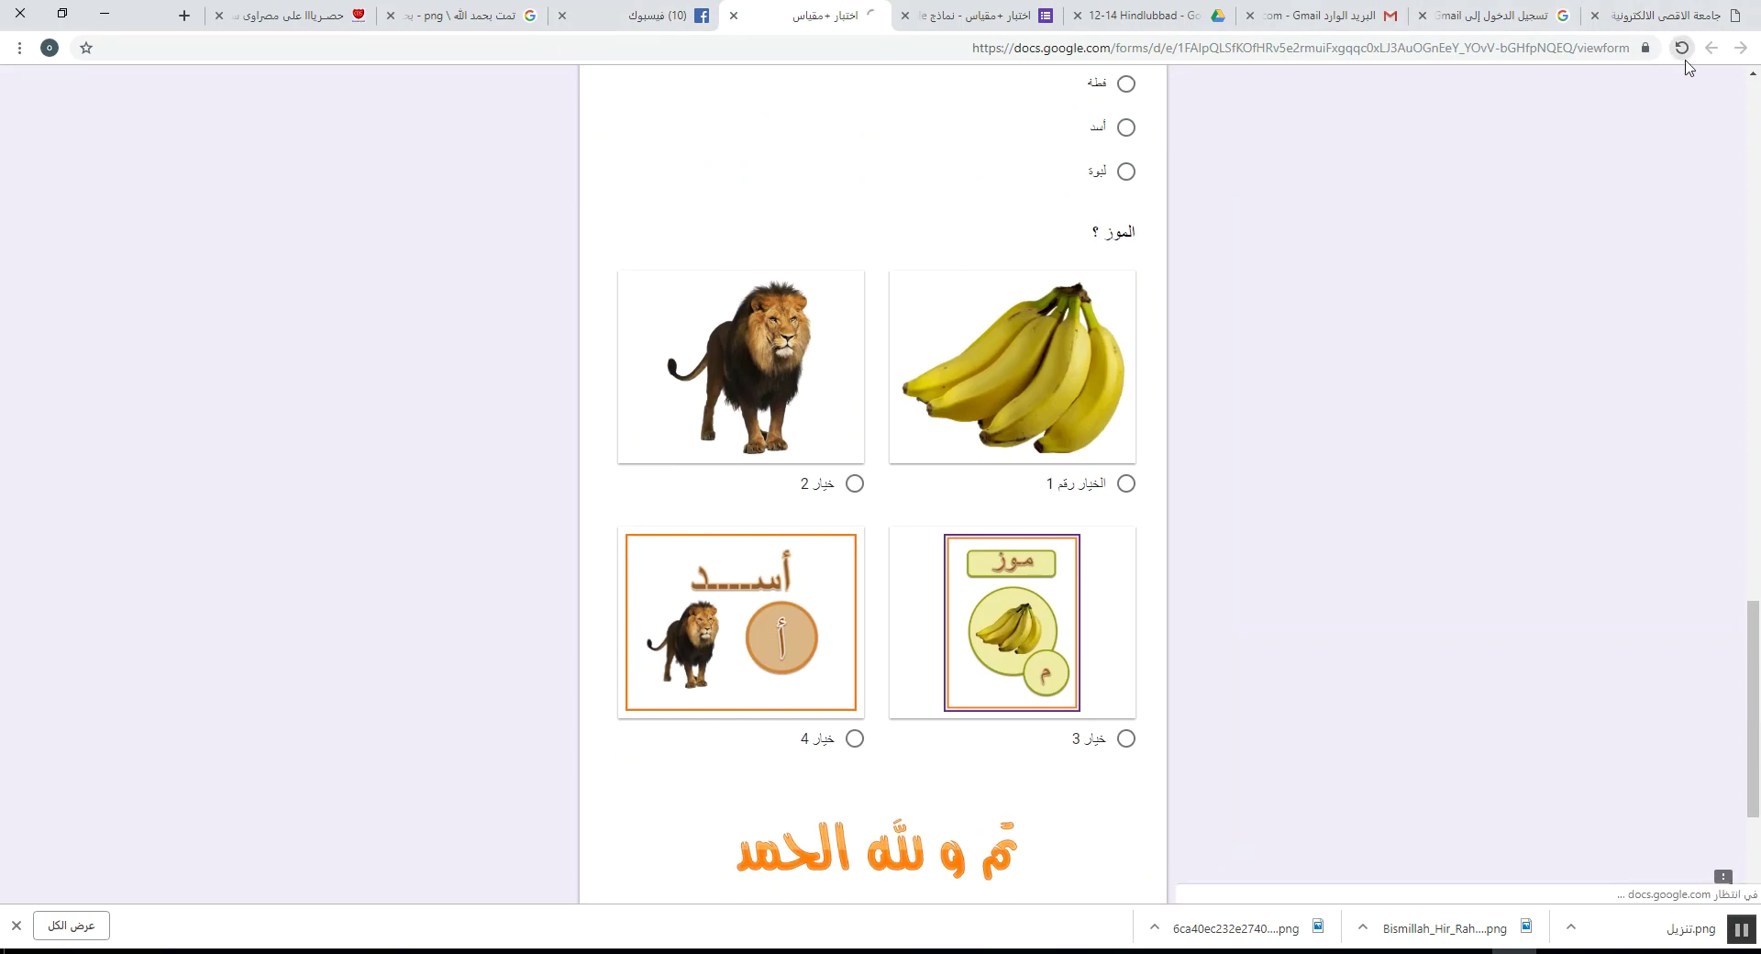
{"action": "scroll", "coordinate": [920, 609], "scroll_direction": "up", "scroll_amount": 3}
{"action": "scroll", "coordinate": [920, 609], "scroll_direction": "up", "scroll_amount": 6}
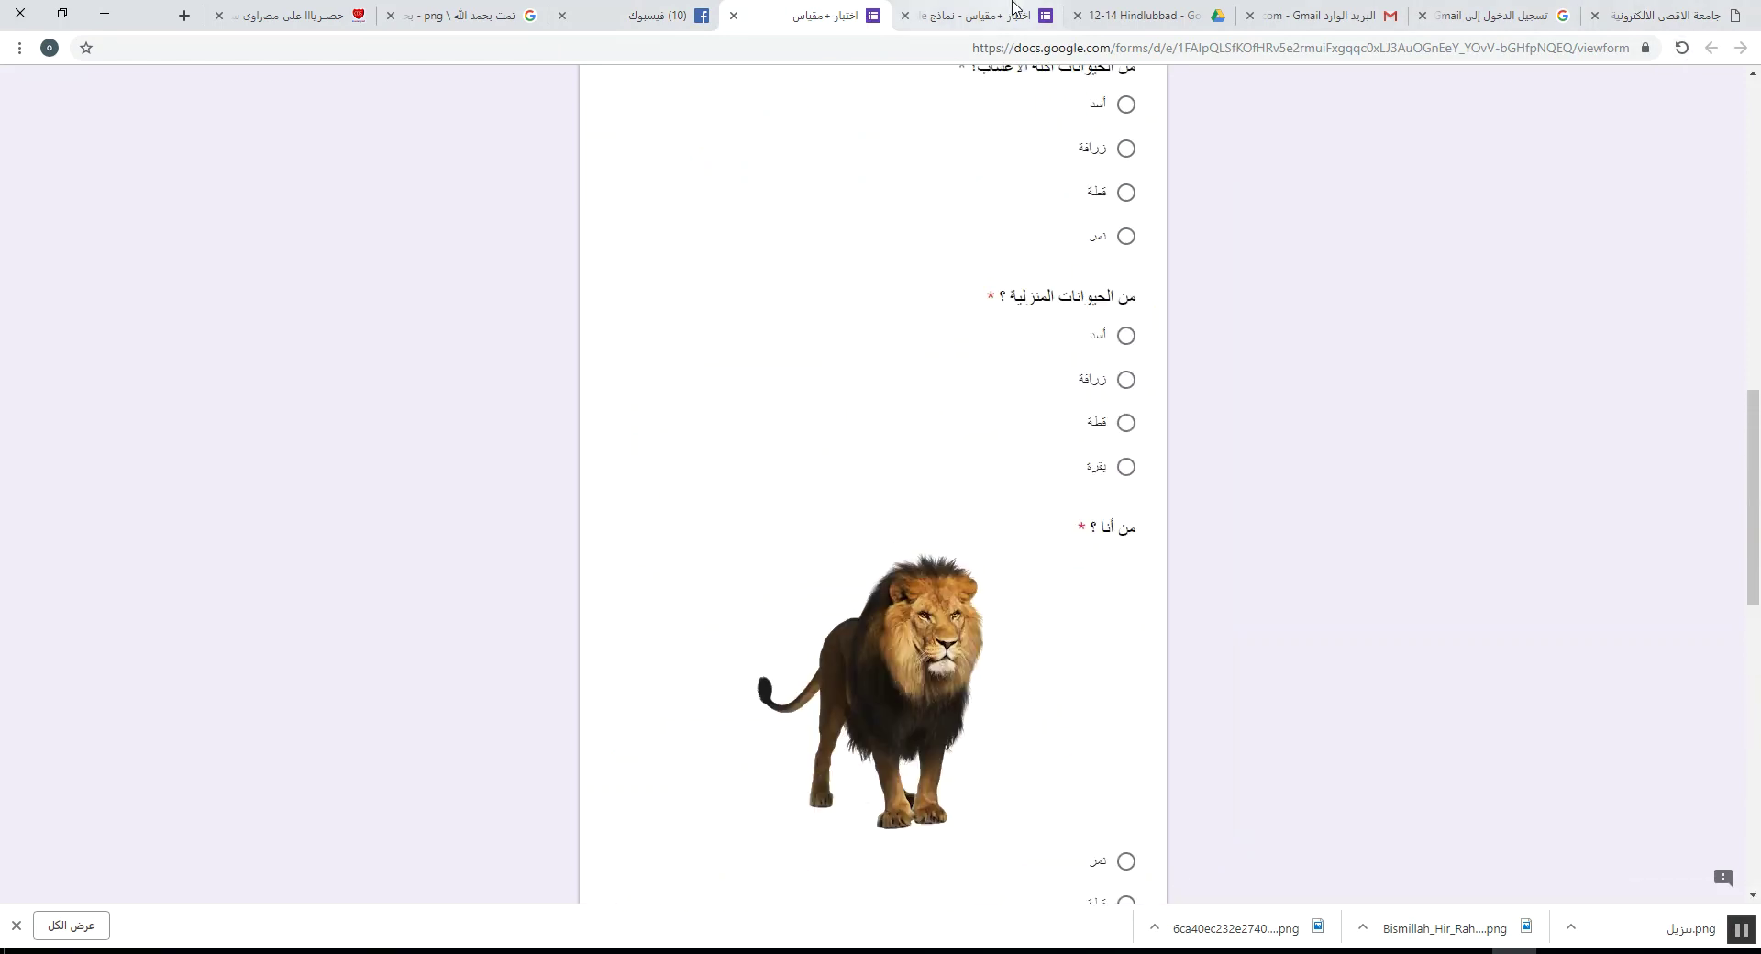
- Upload the dashed-line divider image into the form after the question "من الحيوانات المنزلية ؟"
{"action": "left_click", "coordinate": [974, 15]}
{"action": "scroll", "coordinate": [1054, 394], "scroll_direction": "up", "scroll_amount": 12}
{"action": "scroll", "coordinate": [1052, 395], "scroll_direction": "up", "scroll_amount": 4}
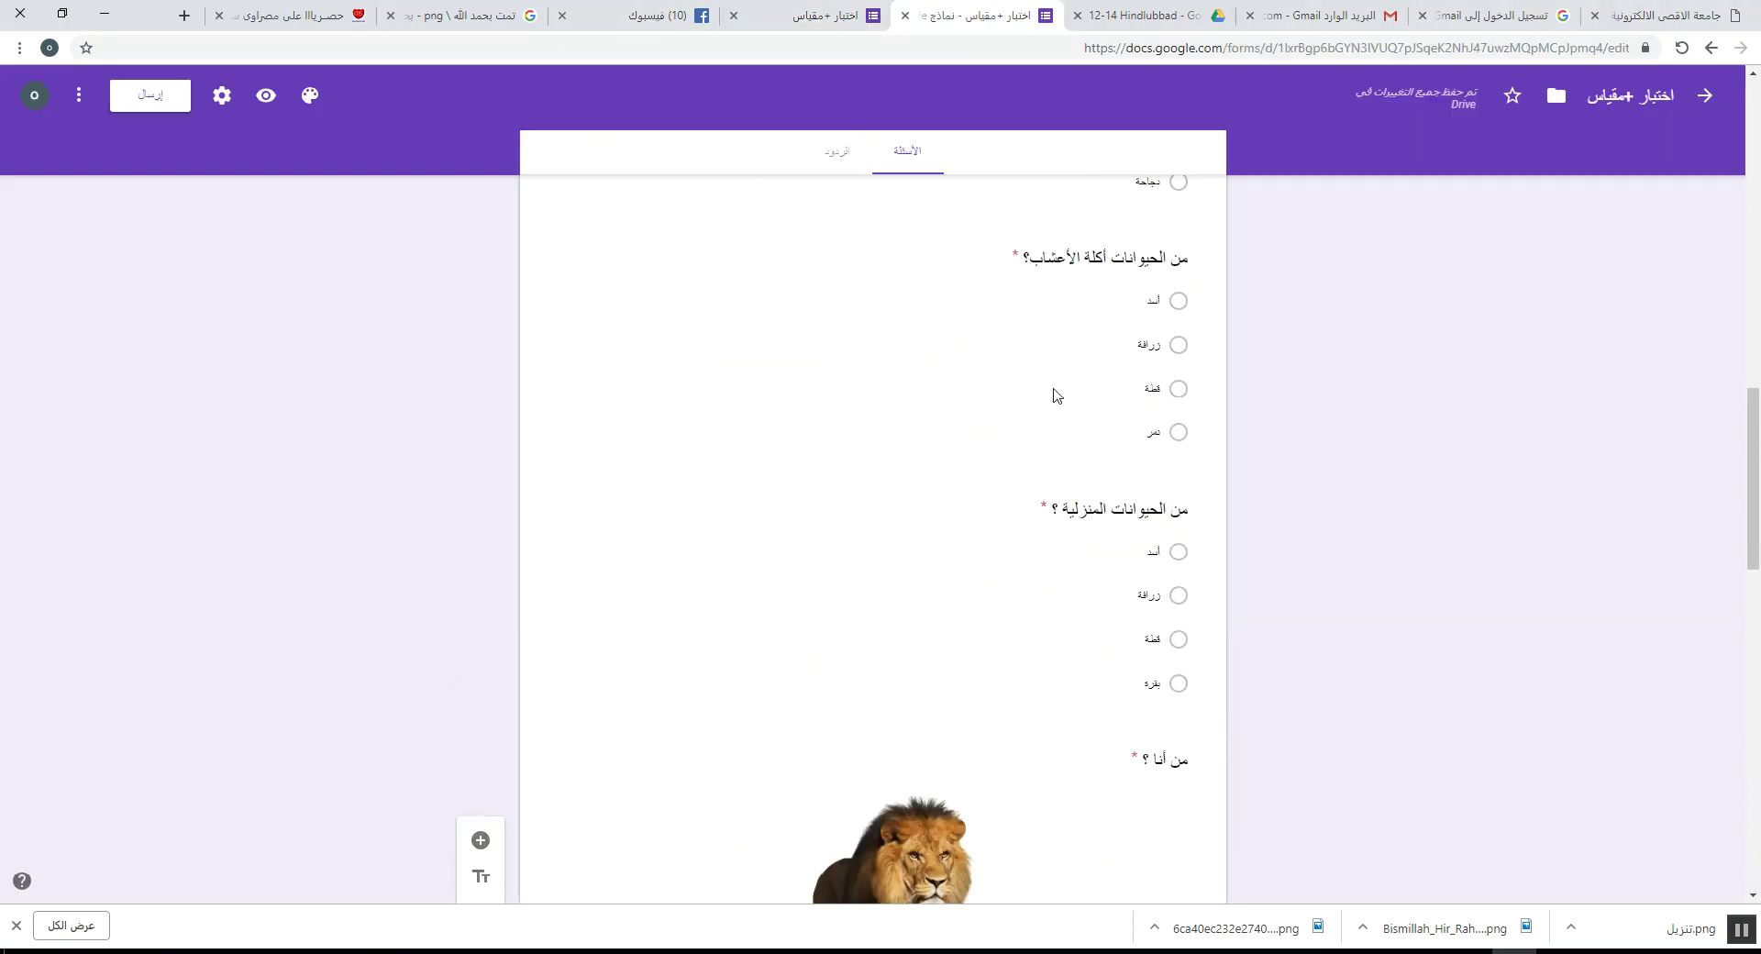
{"action": "scroll", "coordinate": [1045, 417], "scroll_direction": "down", "scroll_amount": 2}
{"action": "left_click", "coordinate": [1034, 431]}
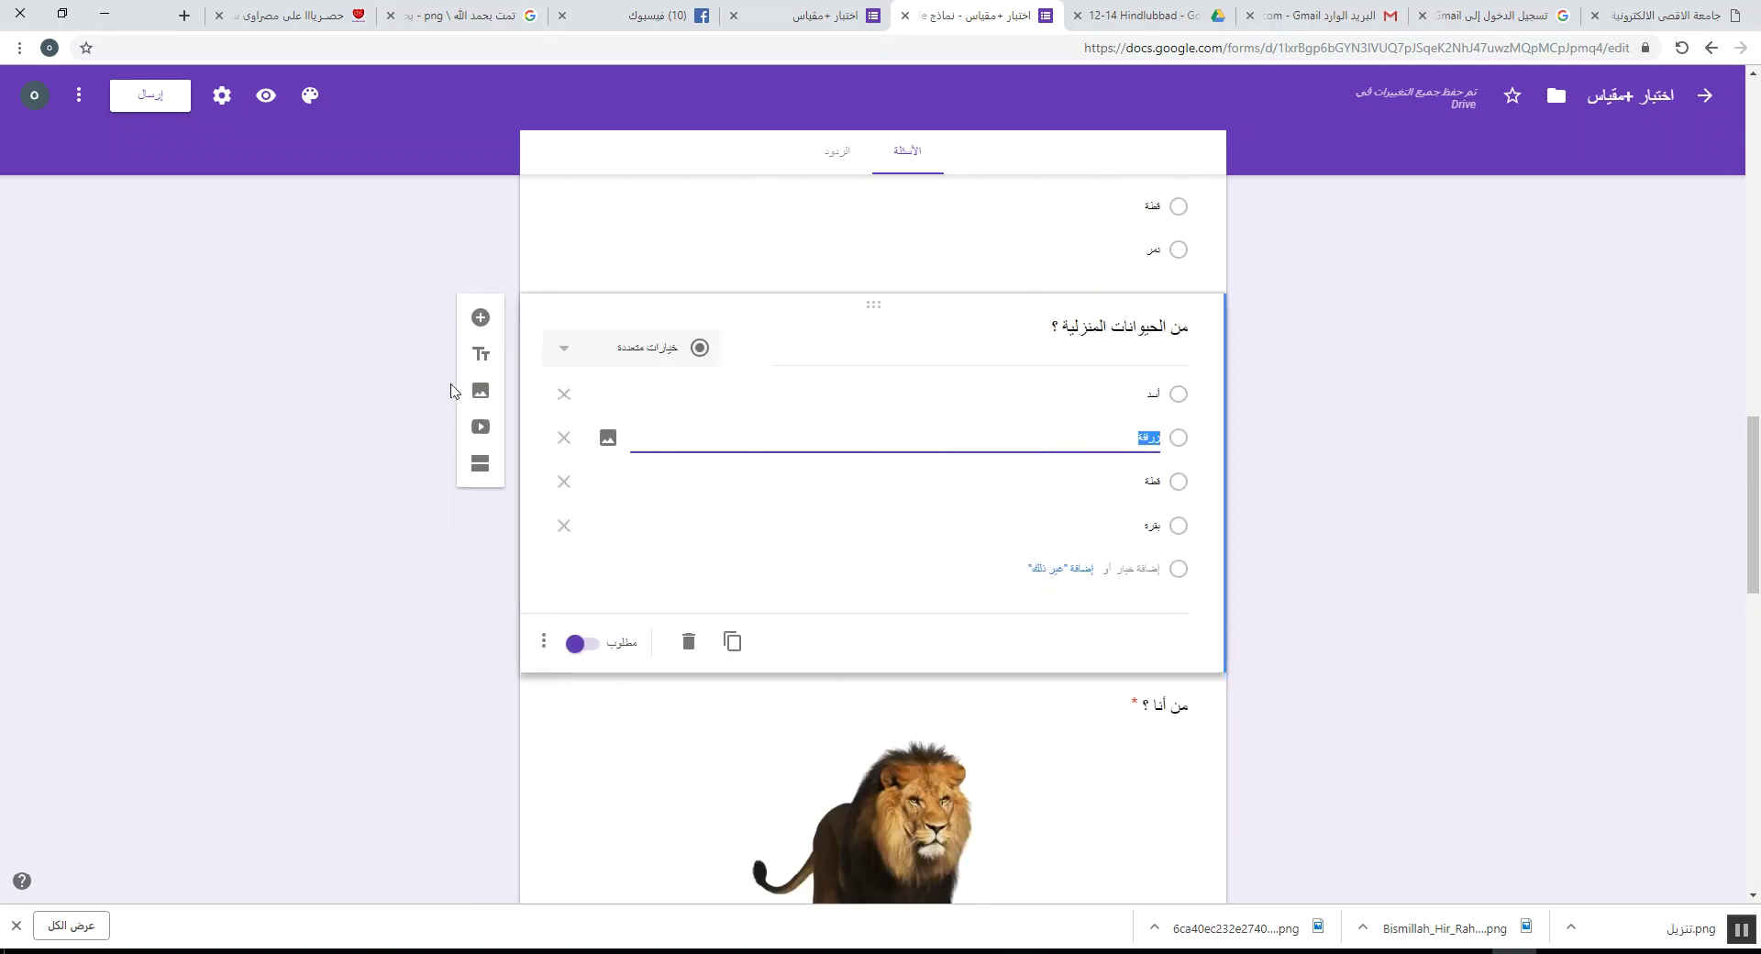
{"action": "left_click", "coordinate": [482, 392]}
{"action": "left_click", "coordinate": [883, 529]}
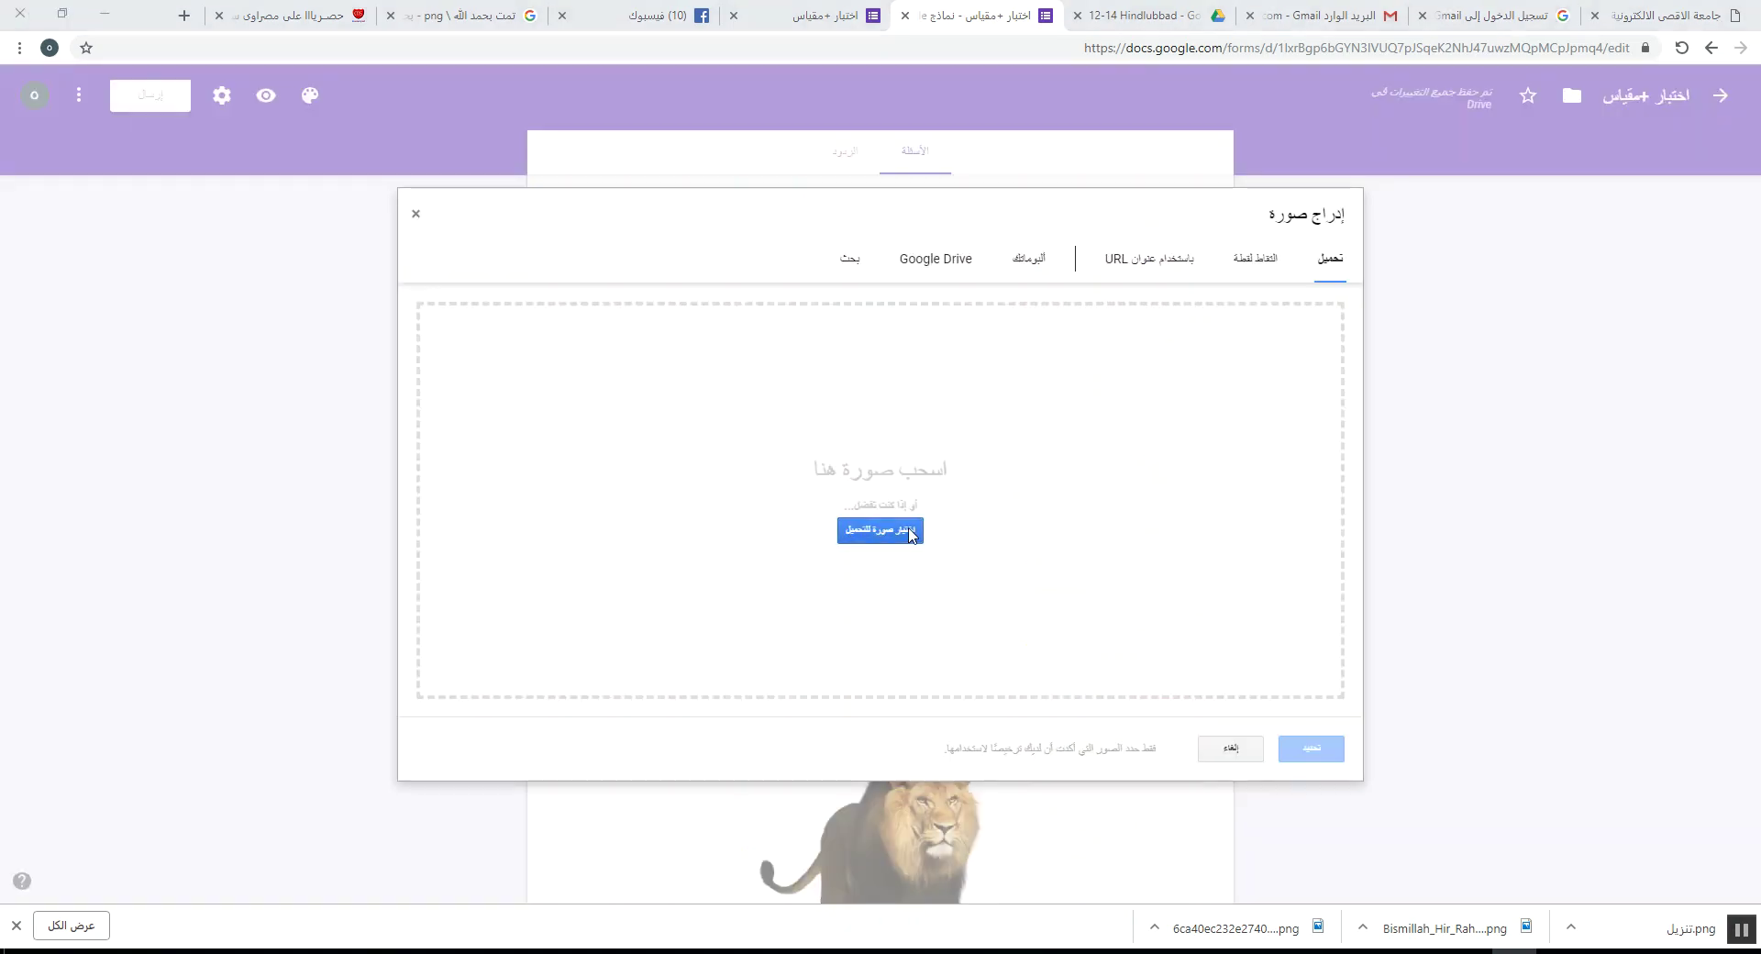
{"action": "double_click", "coordinate": [179, 145]}
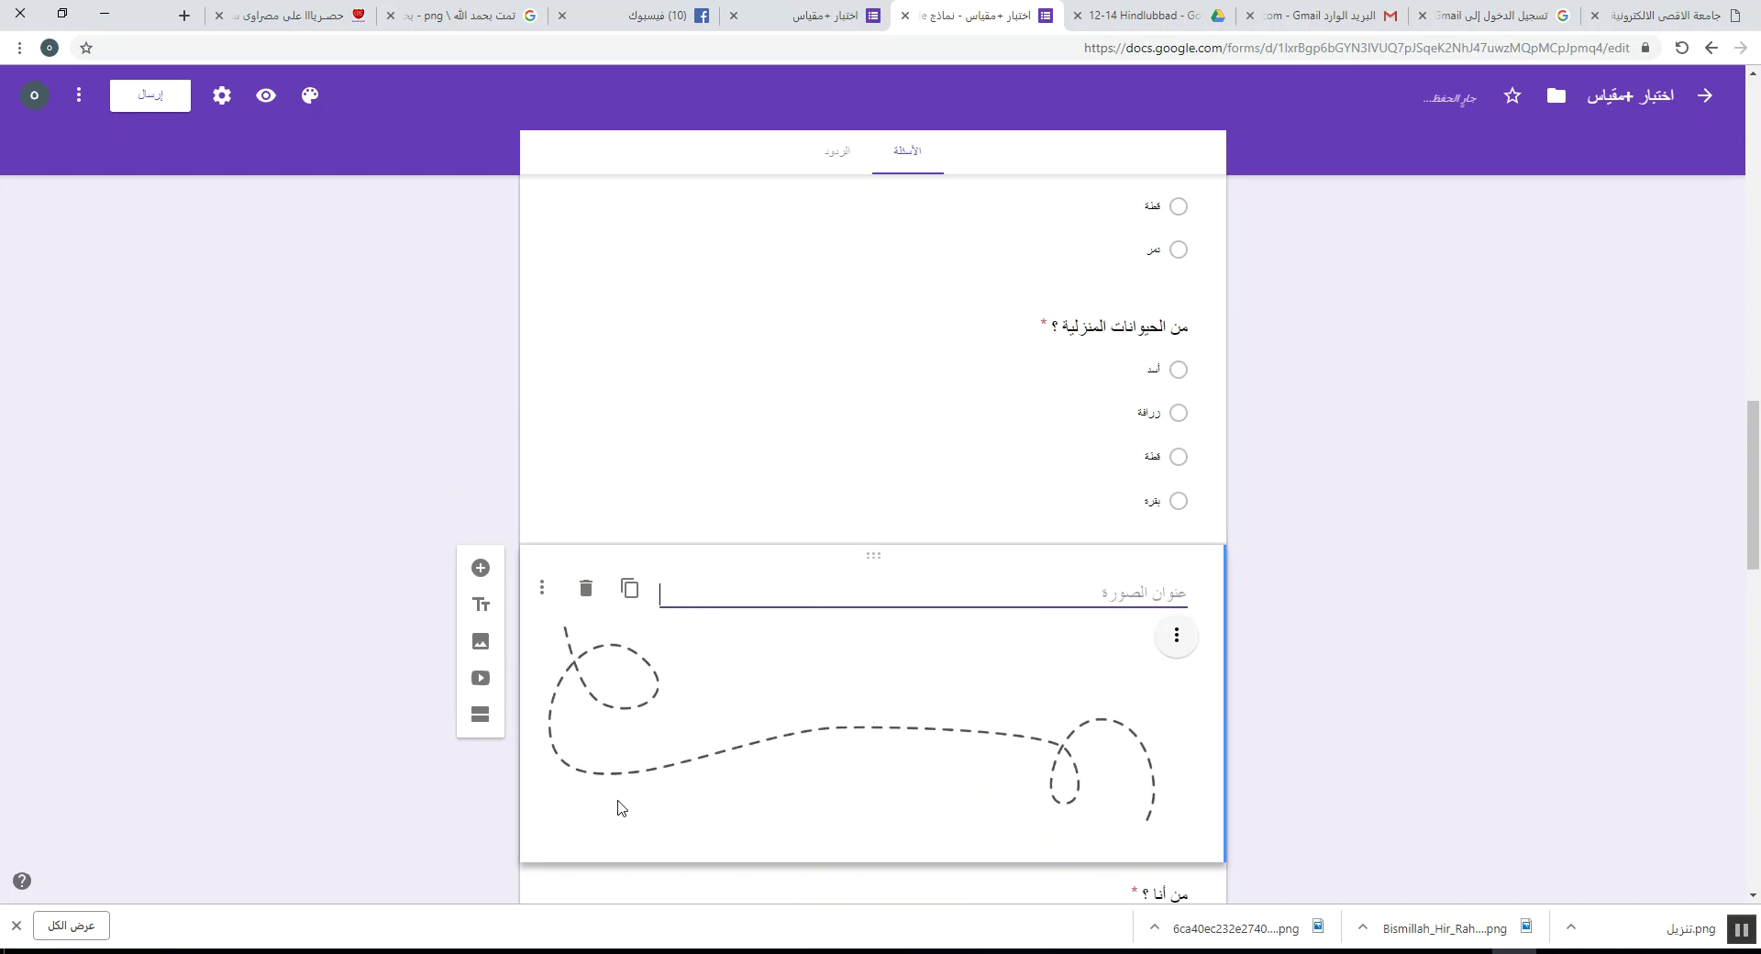
- Review the live form from the student details to the closing image, including the divider above the lion question
{"action": "scroll", "coordinate": [984, 870], "scroll_direction": "down", "scroll_amount": 1}
{"action": "scroll", "coordinate": [950, 865], "scroll_direction": "down", "scroll_amount": 3}
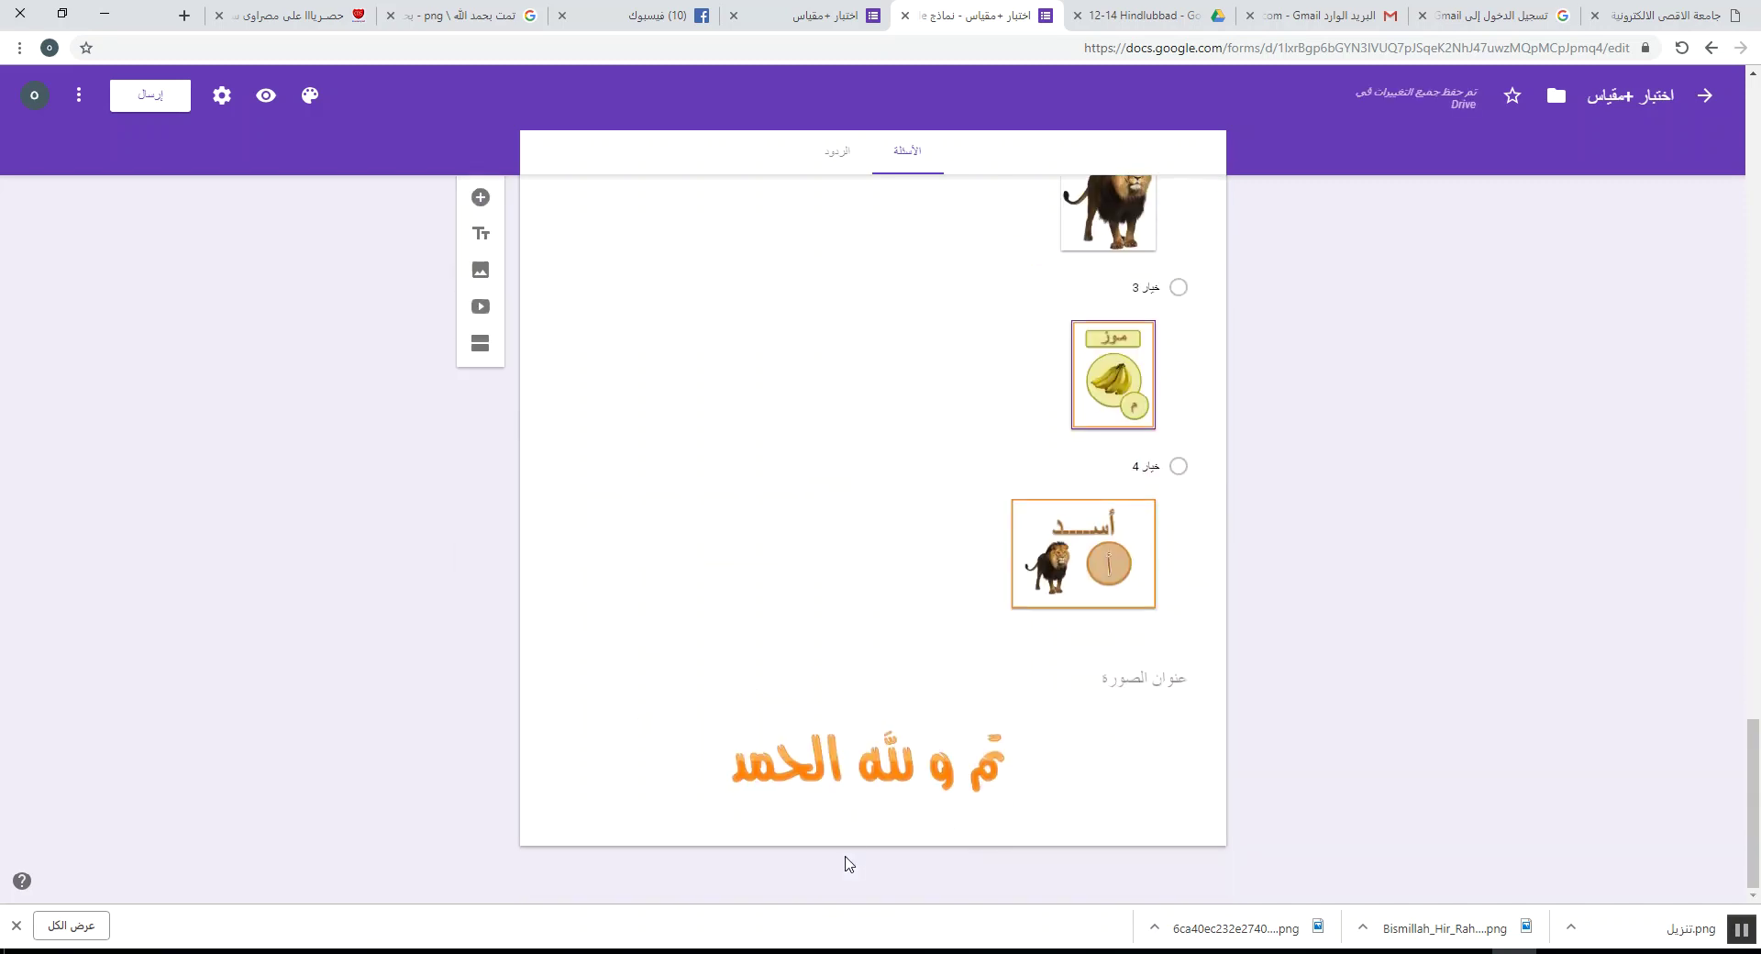
{"action": "left_click", "coordinate": [829, 11]}
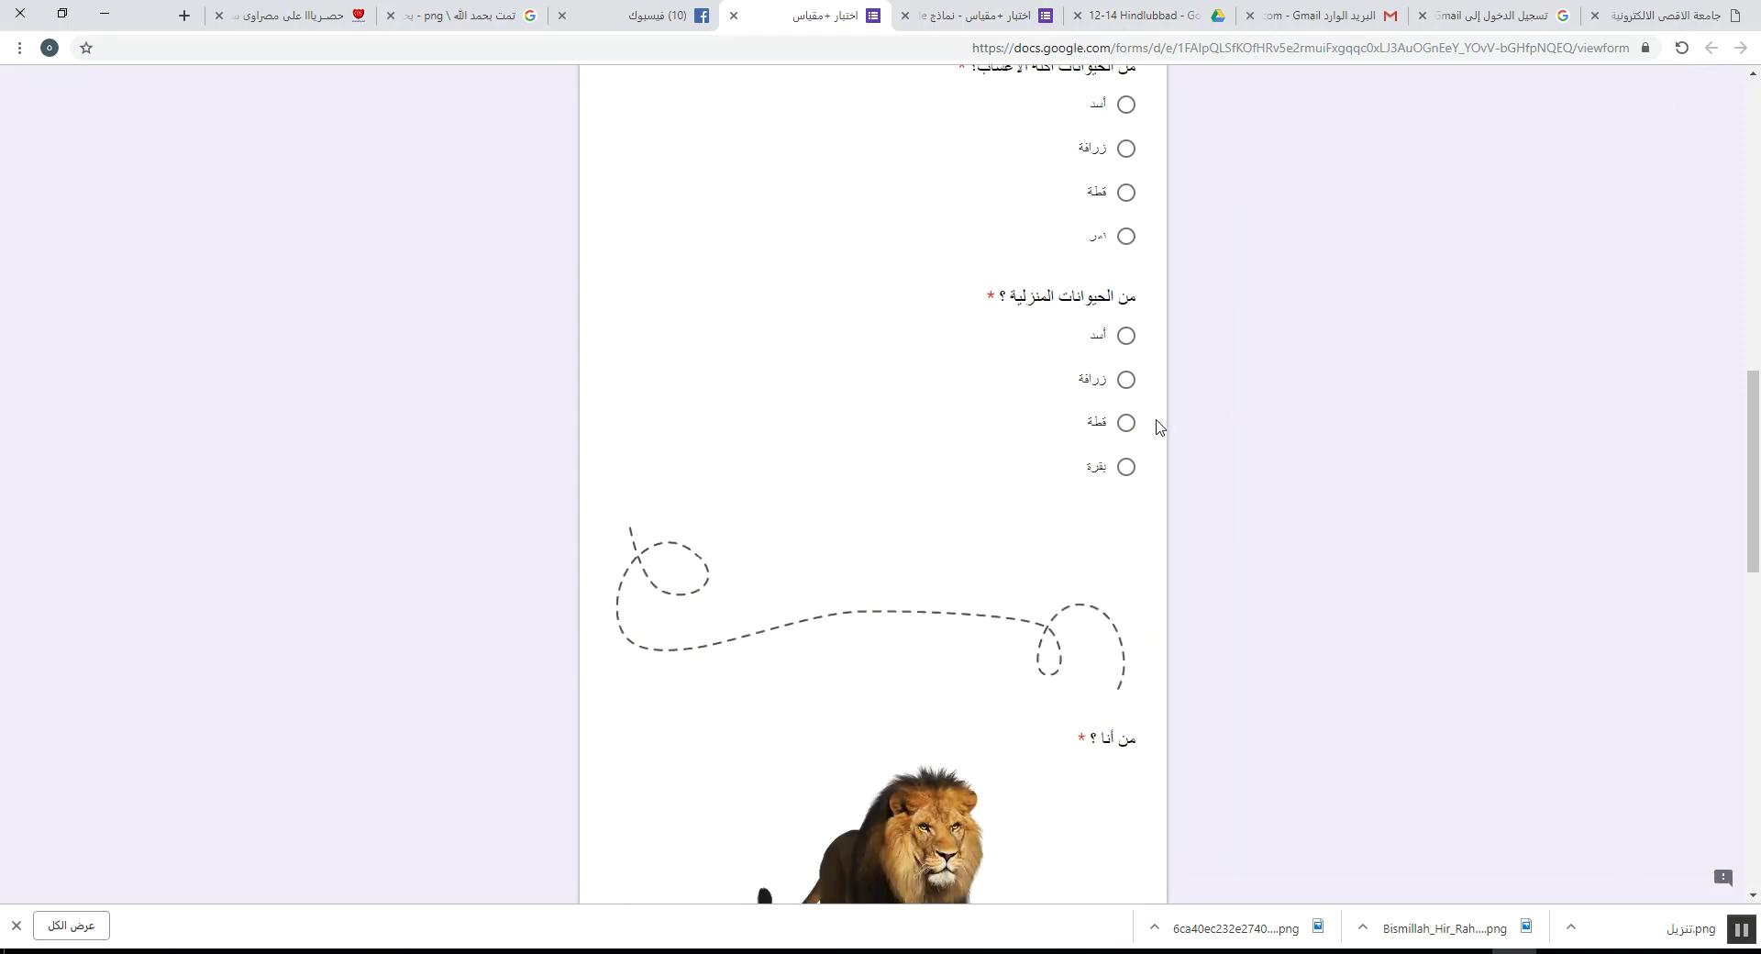
{"action": "scroll", "coordinate": [1158, 427], "scroll_direction": "up", "scroll_amount": 3}
{"action": "scroll", "coordinate": [1158, 428], "scroll_direction": "down", "scroll_amount": 12}
{"action": "scroll", "coordinate": [1158, 427], "scroll_direction": "down", "scroll_amount": 5}
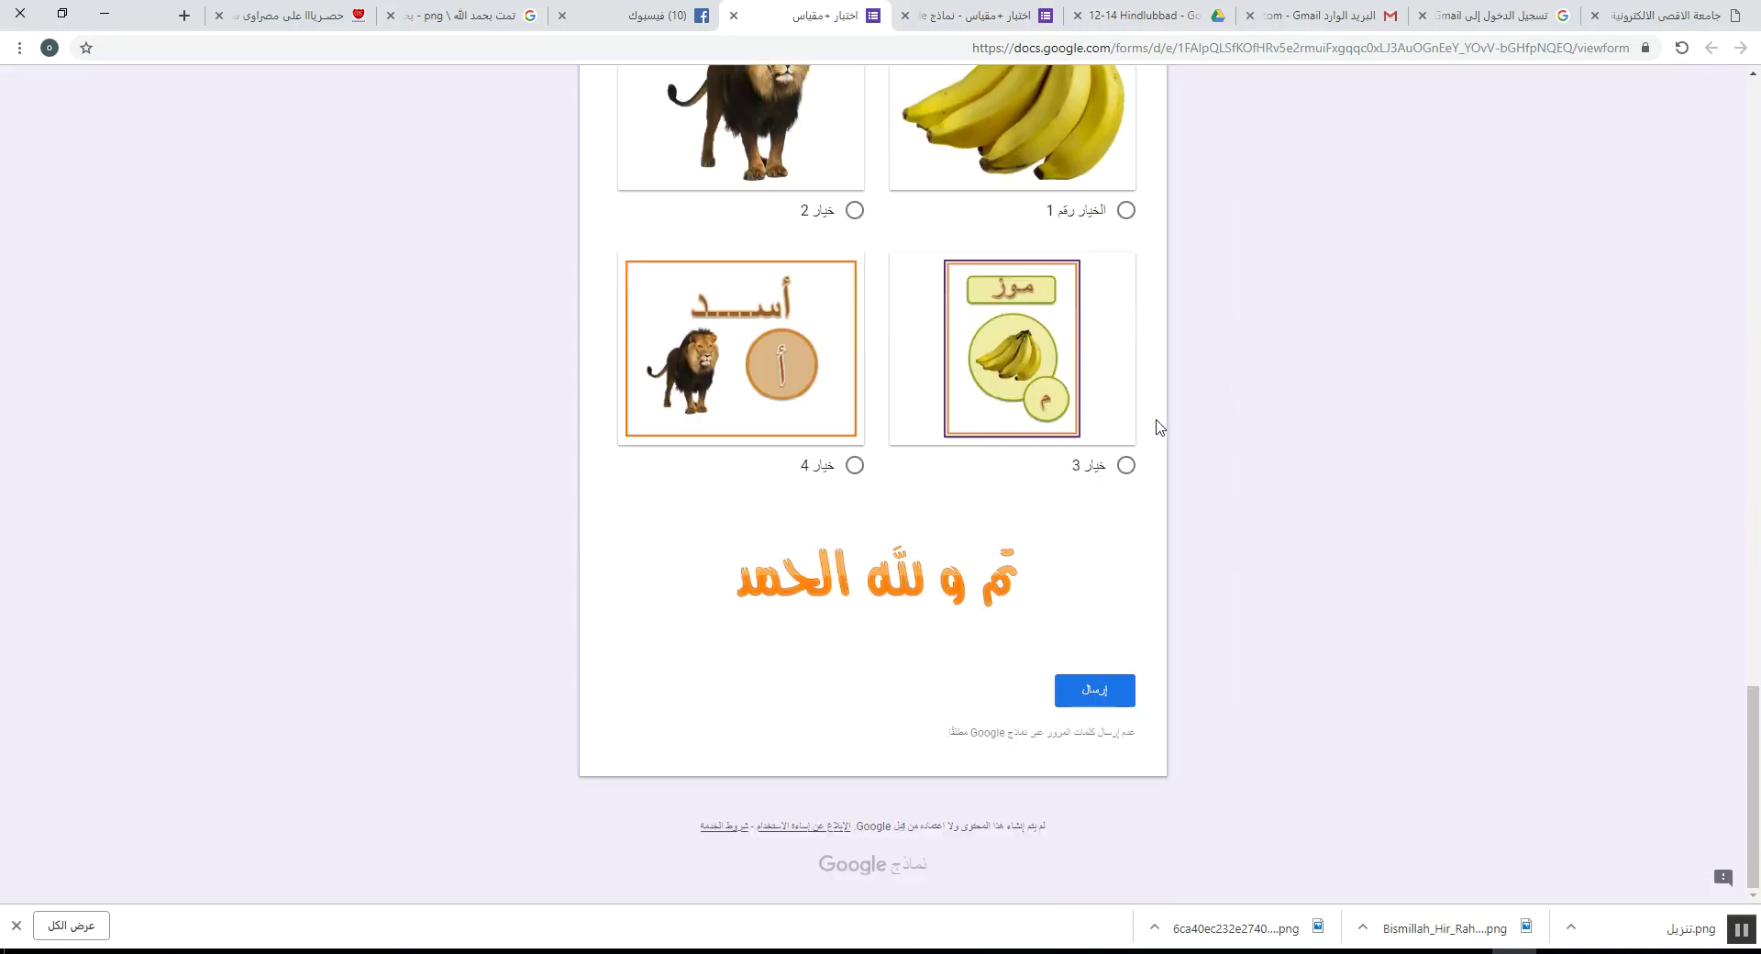
{"action": "scroll", "coordinate": [1158, 428], "scroll_direction": "up", "scroll_amount": 15}
{"action": "scroll", "coordinate": [1158, 427], "scroll_direction": "up", "scroll_amount": 6}
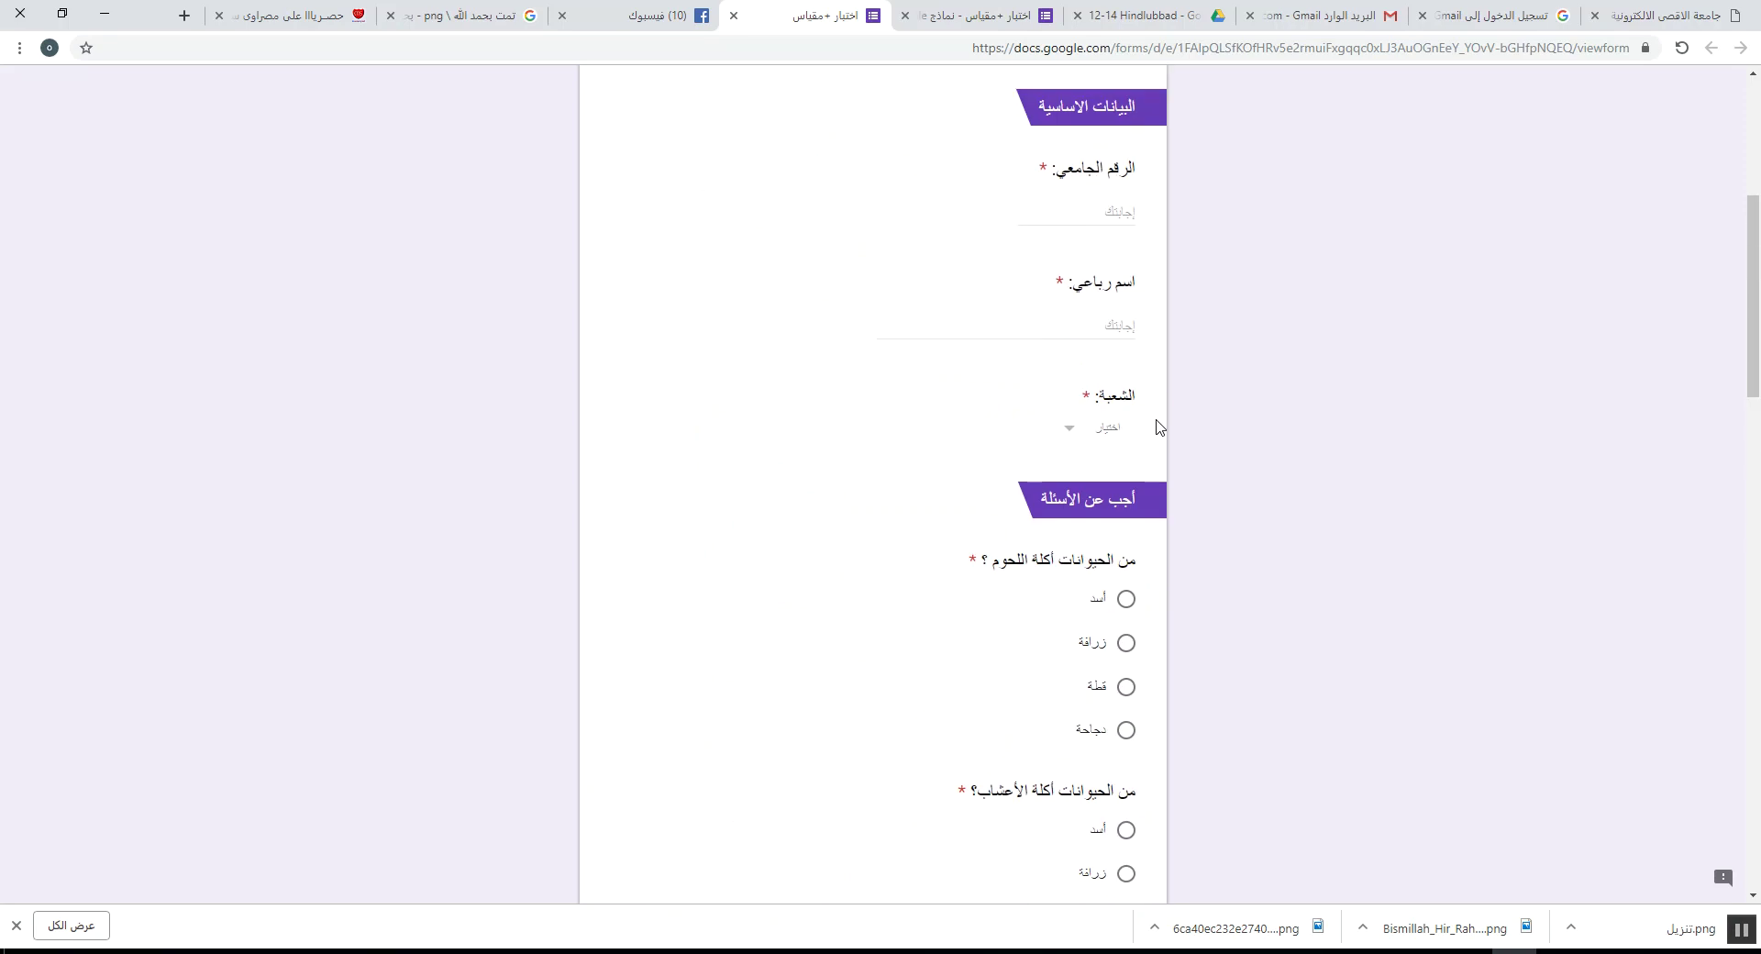
{"action": "scroll", "coordinate": [1158, 428], "scroll_direction": "down", "scroll_amount": 4}
{"action": "scroll", "coordinate": [1158, 427], "scroll_direction": "down", "scroll_amount": 6}
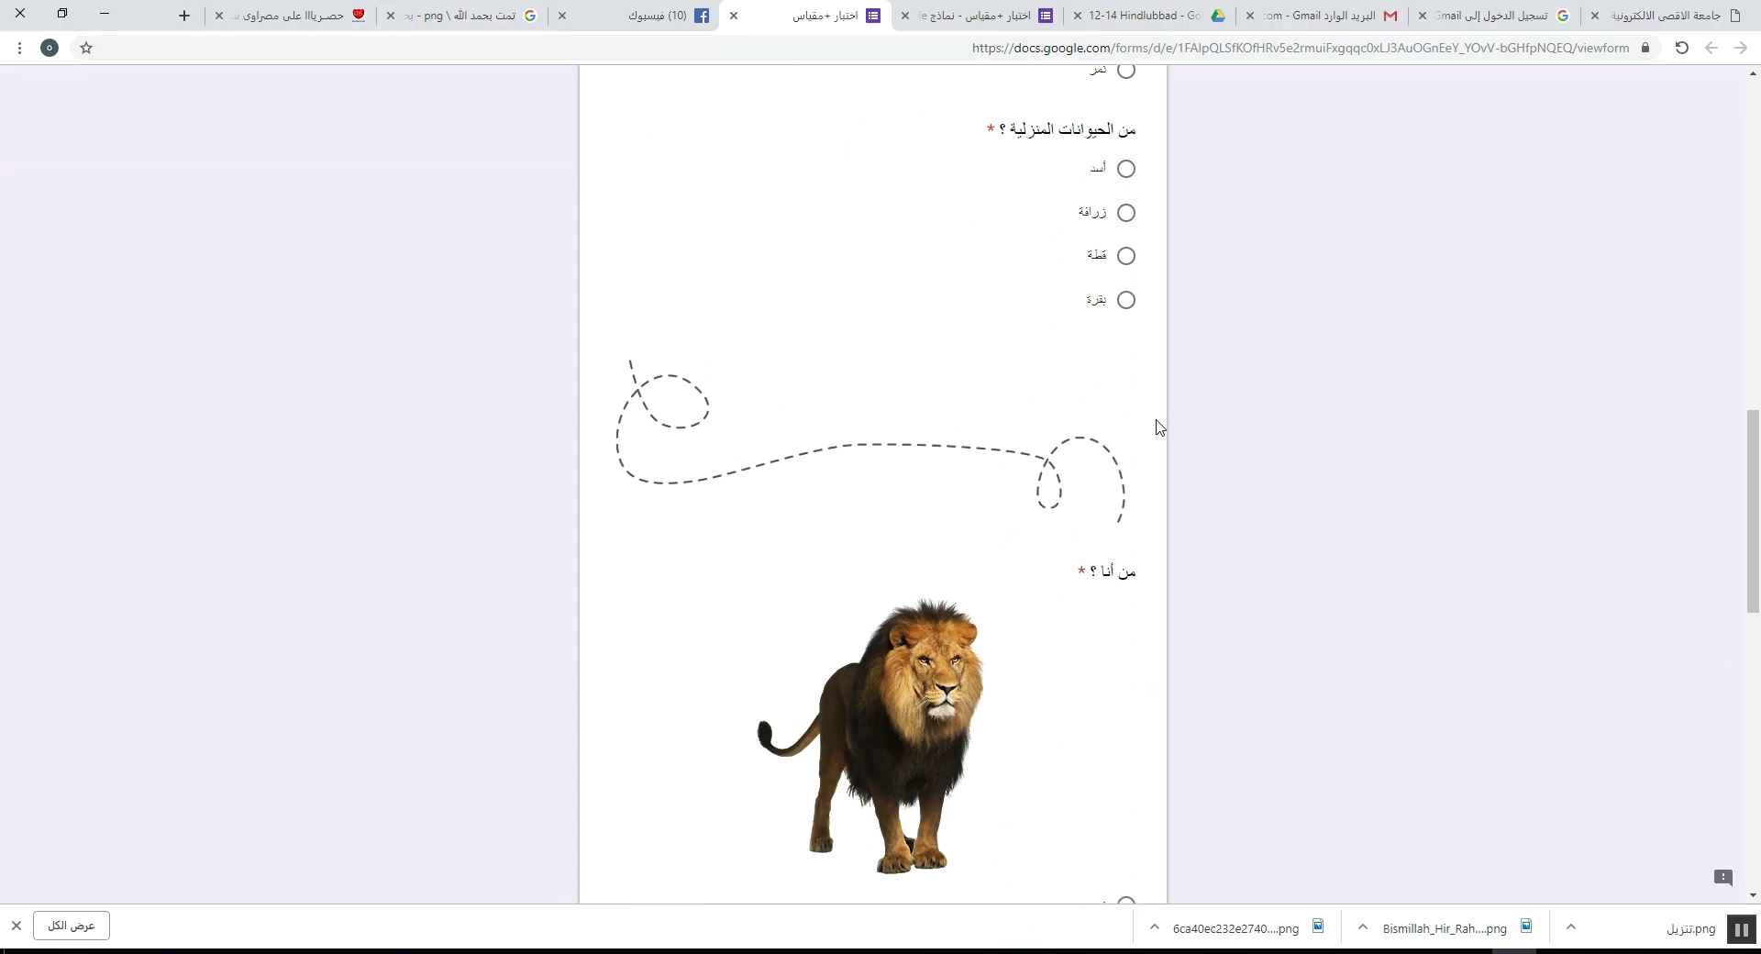
{"action": "scroll", "coordinate": [1158, 427], "scroll_direction": "up", "scroll_amount": 7}
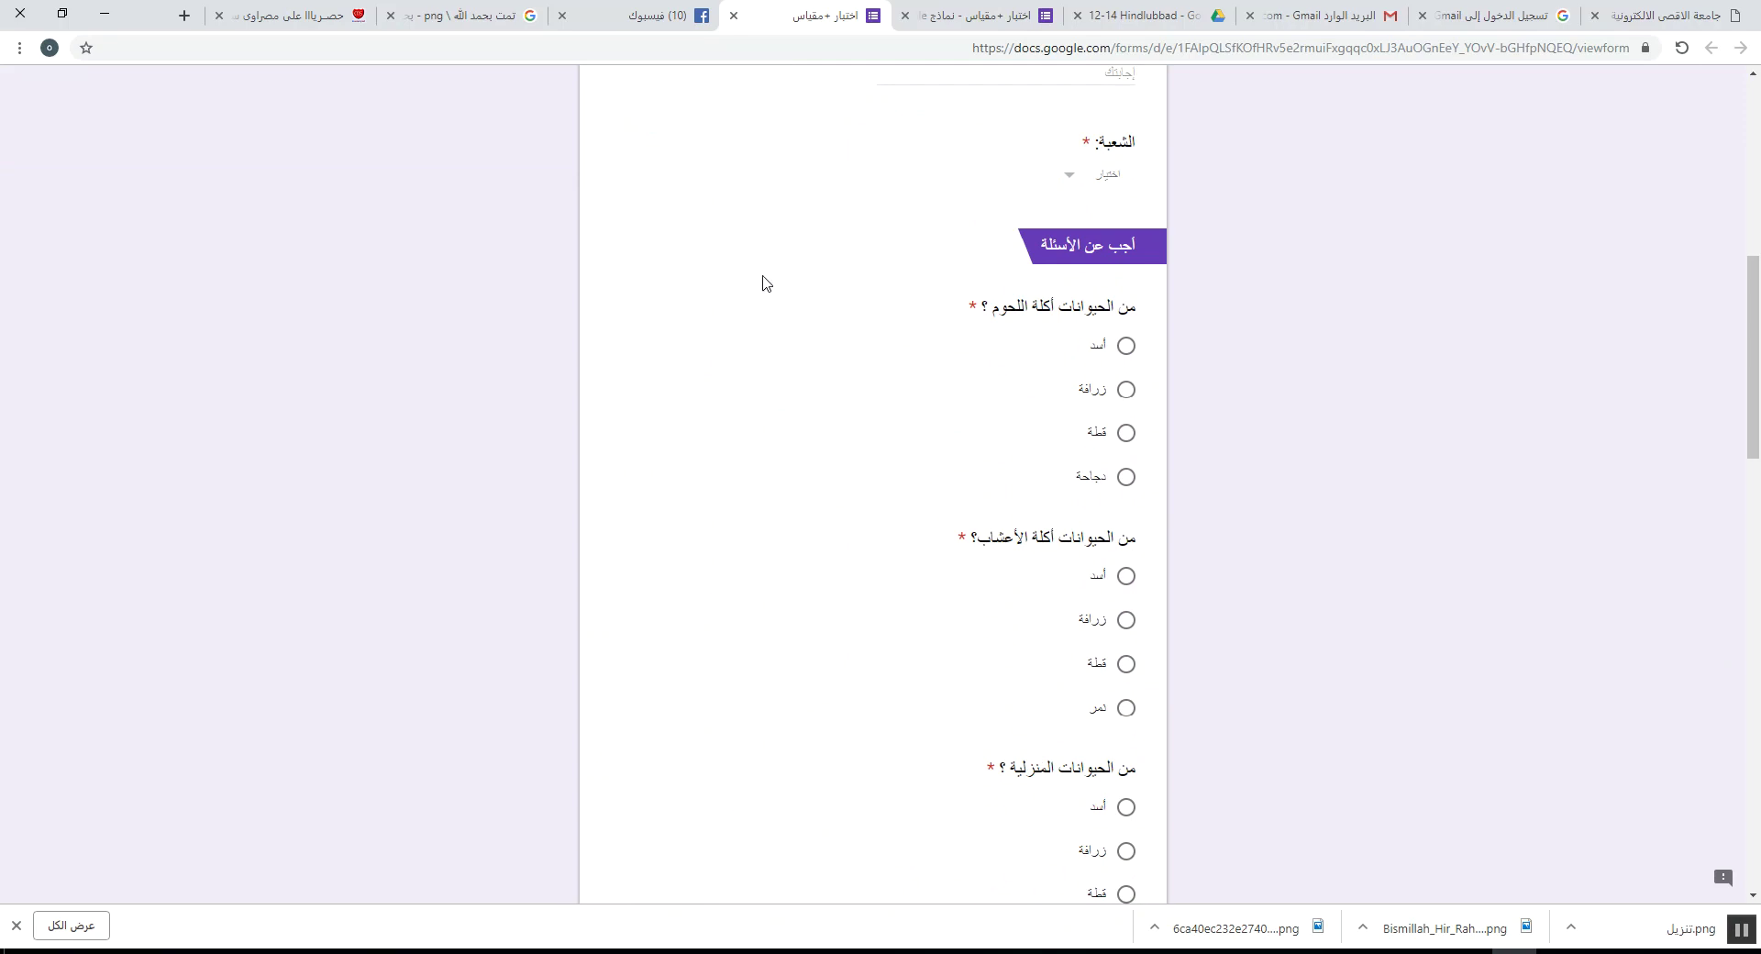
- Search YouTube from the form editor for "الحيوانات المنزلية" and insert the first video result into the form
{"action": "left_click", "coordinate": [940, 13]}
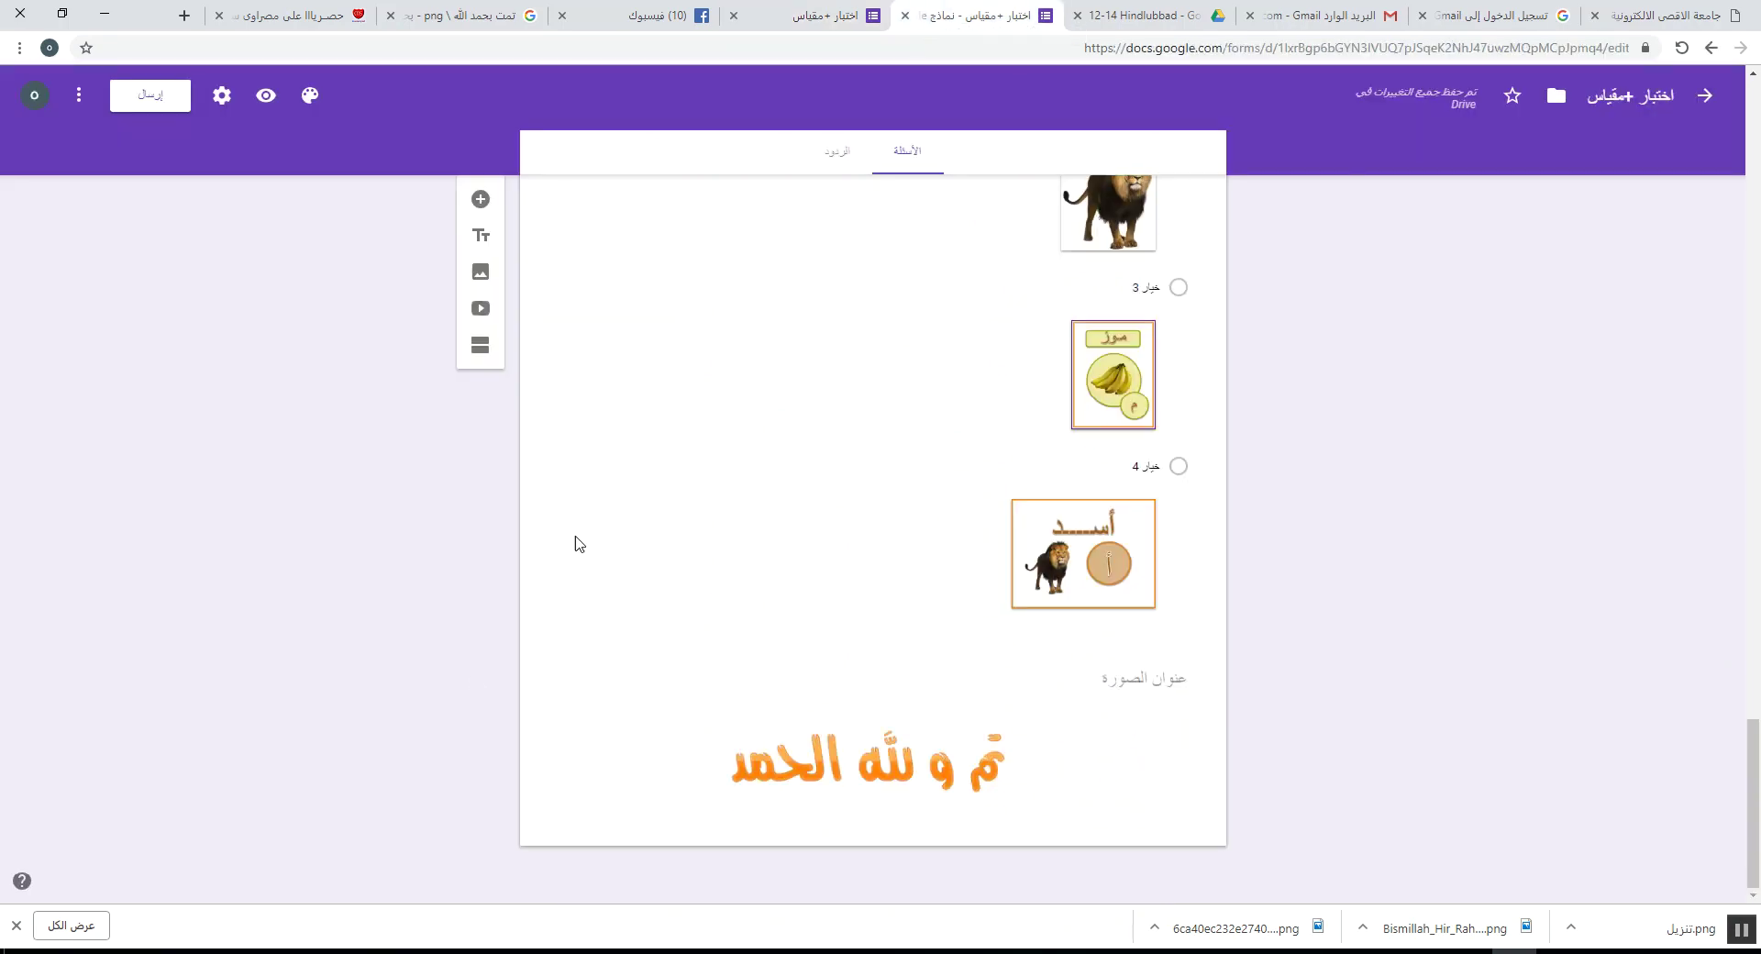
{"action": "left_click", "coordinate": [480, 309]}
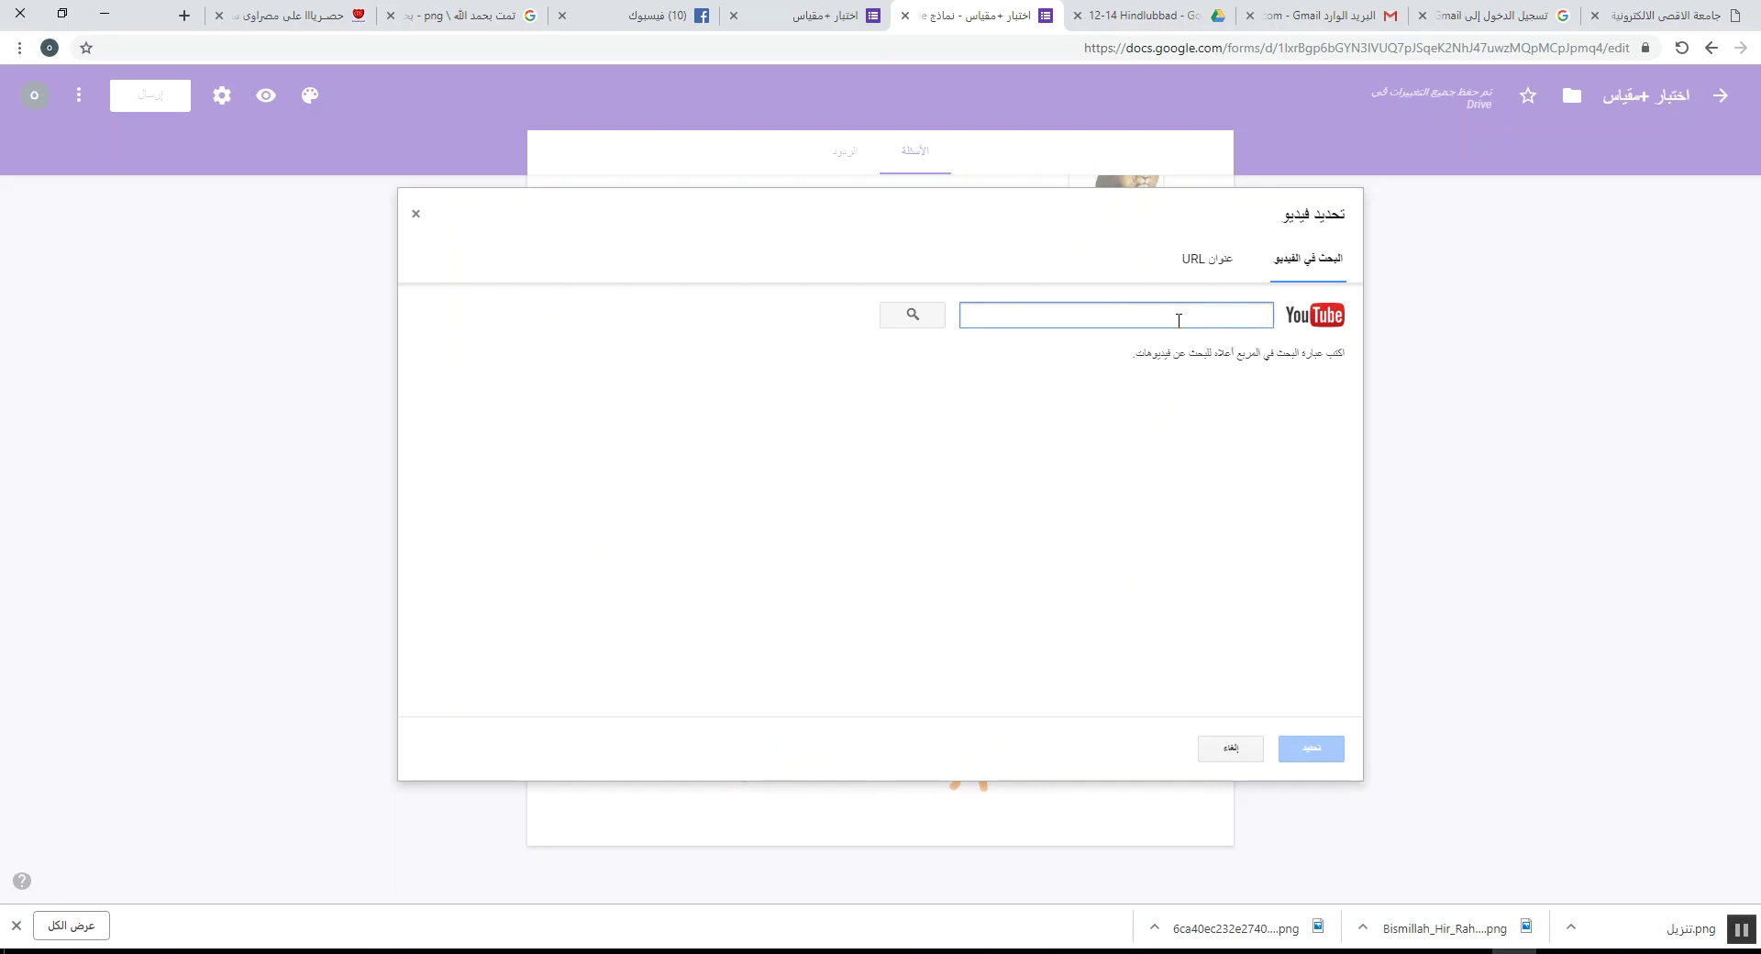
{"action": "type", "text": "عالم"}
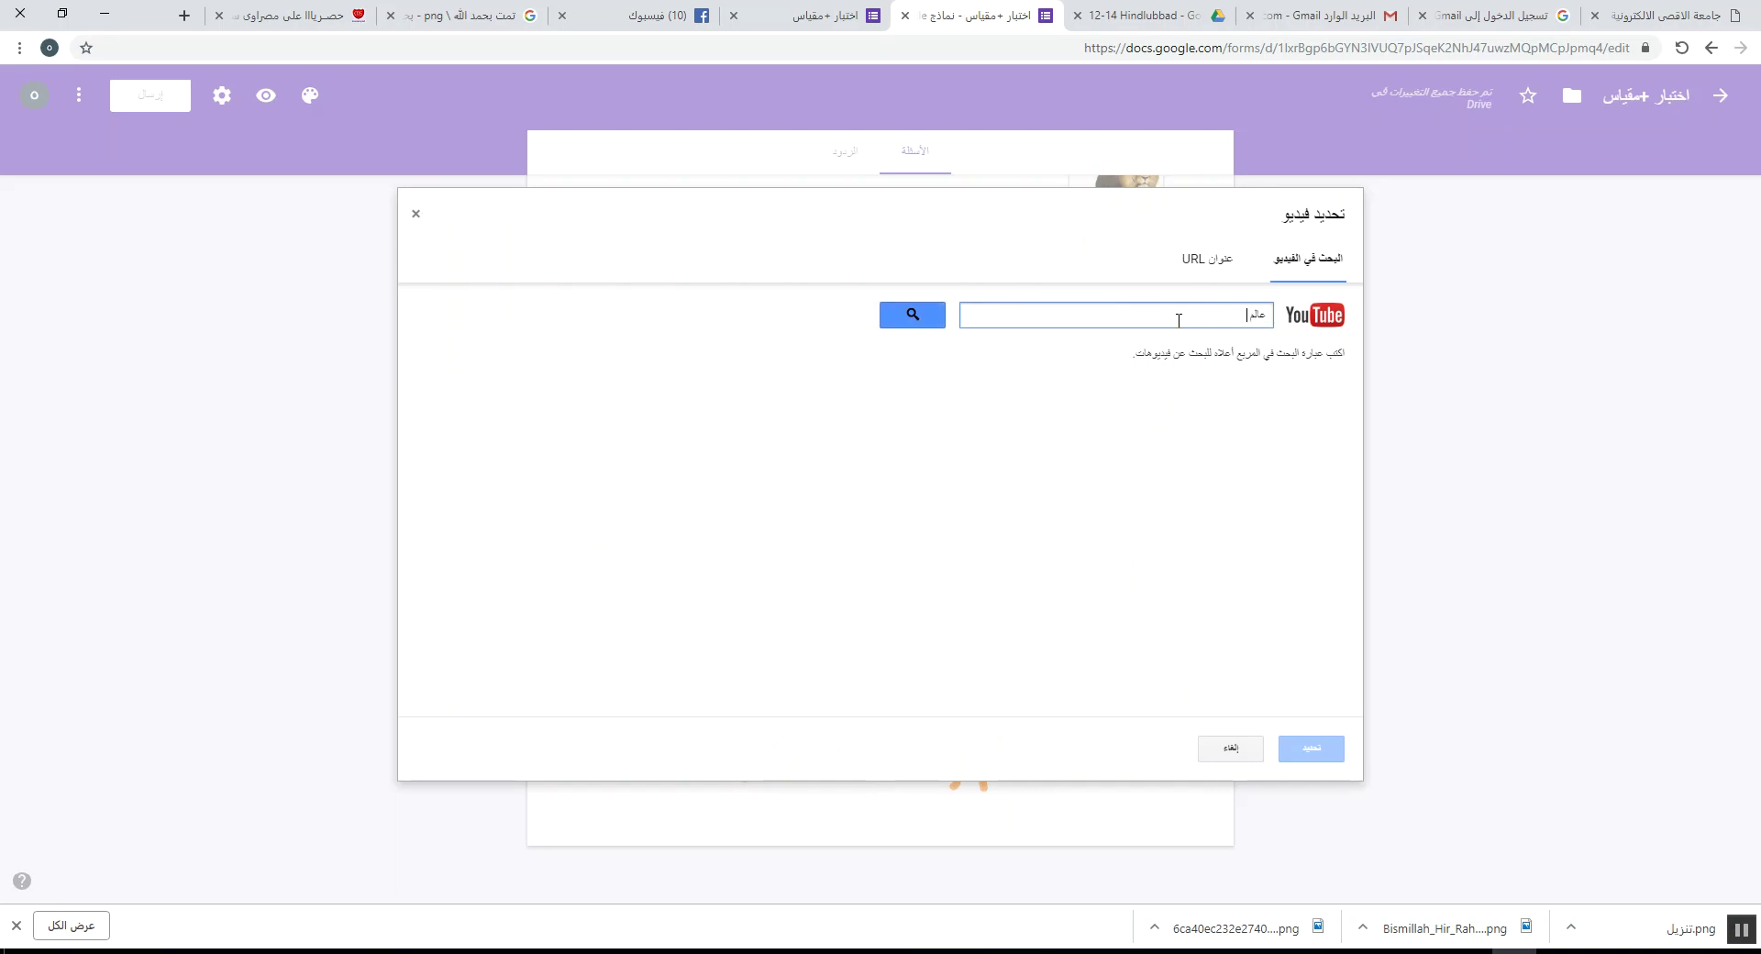
{"action": "key", "text": "BackSpace"}
{"action": "key", "text": "BackSpace"}
{"action": "type", "text": "ة"}
{"action": "key", "text": "Return"}
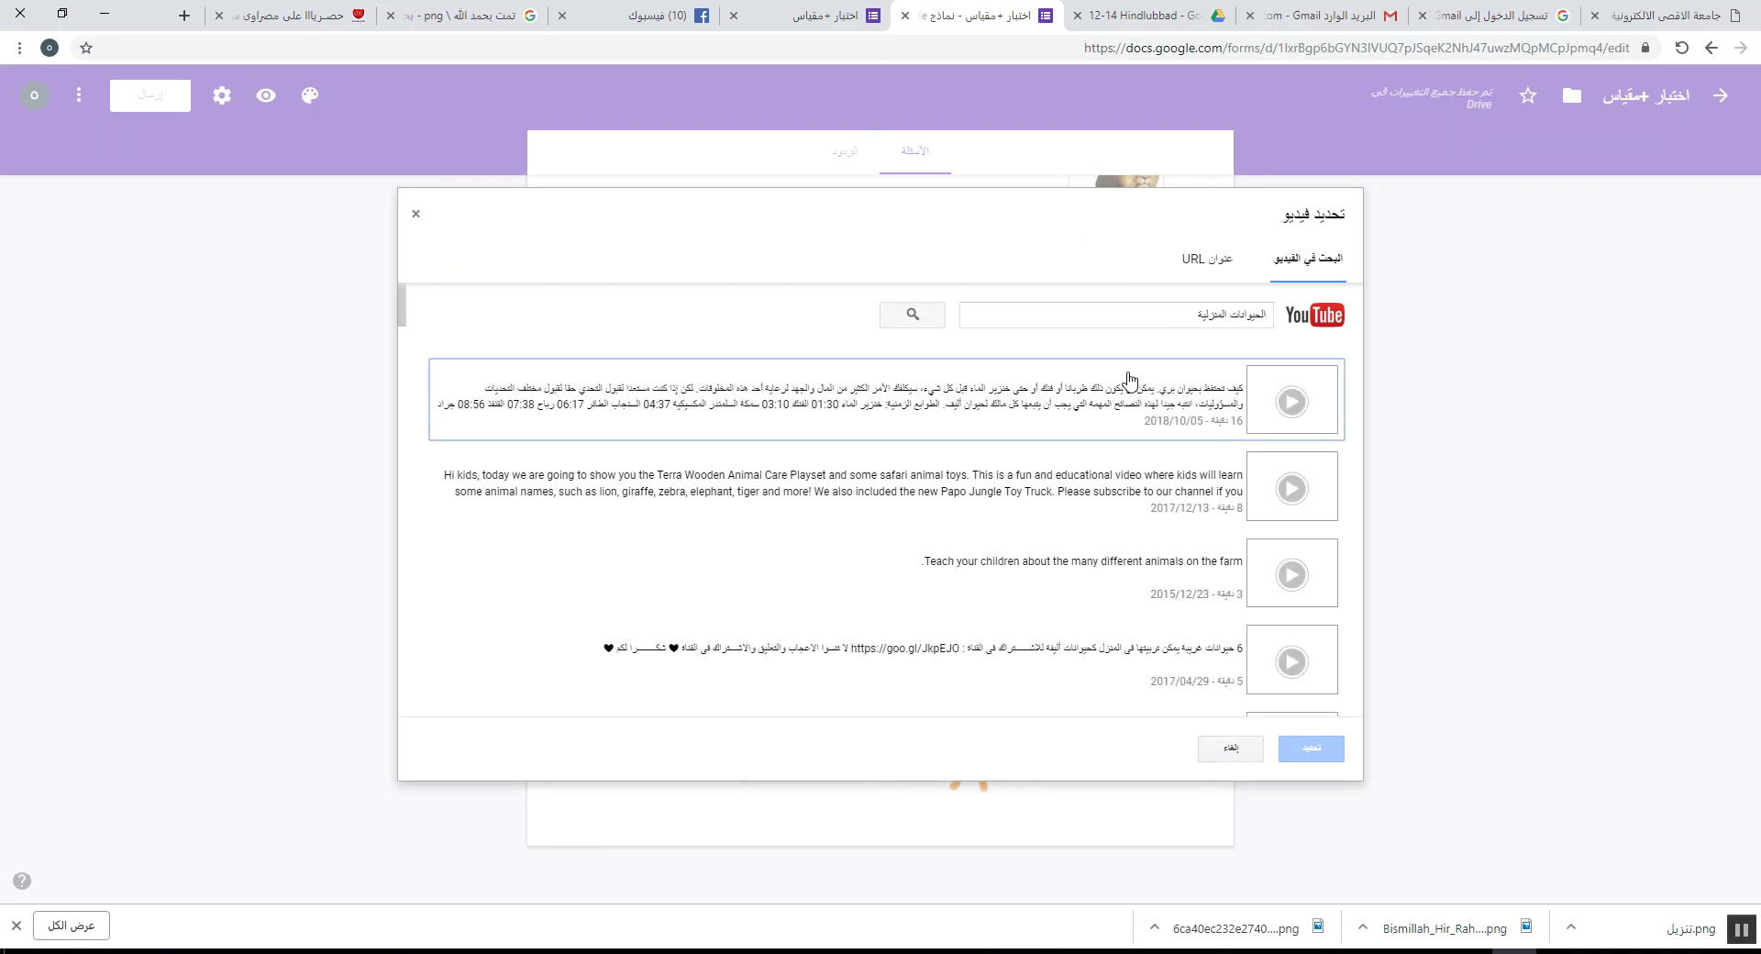
{"action": "double_click", "coordinate": [1147, 421]}
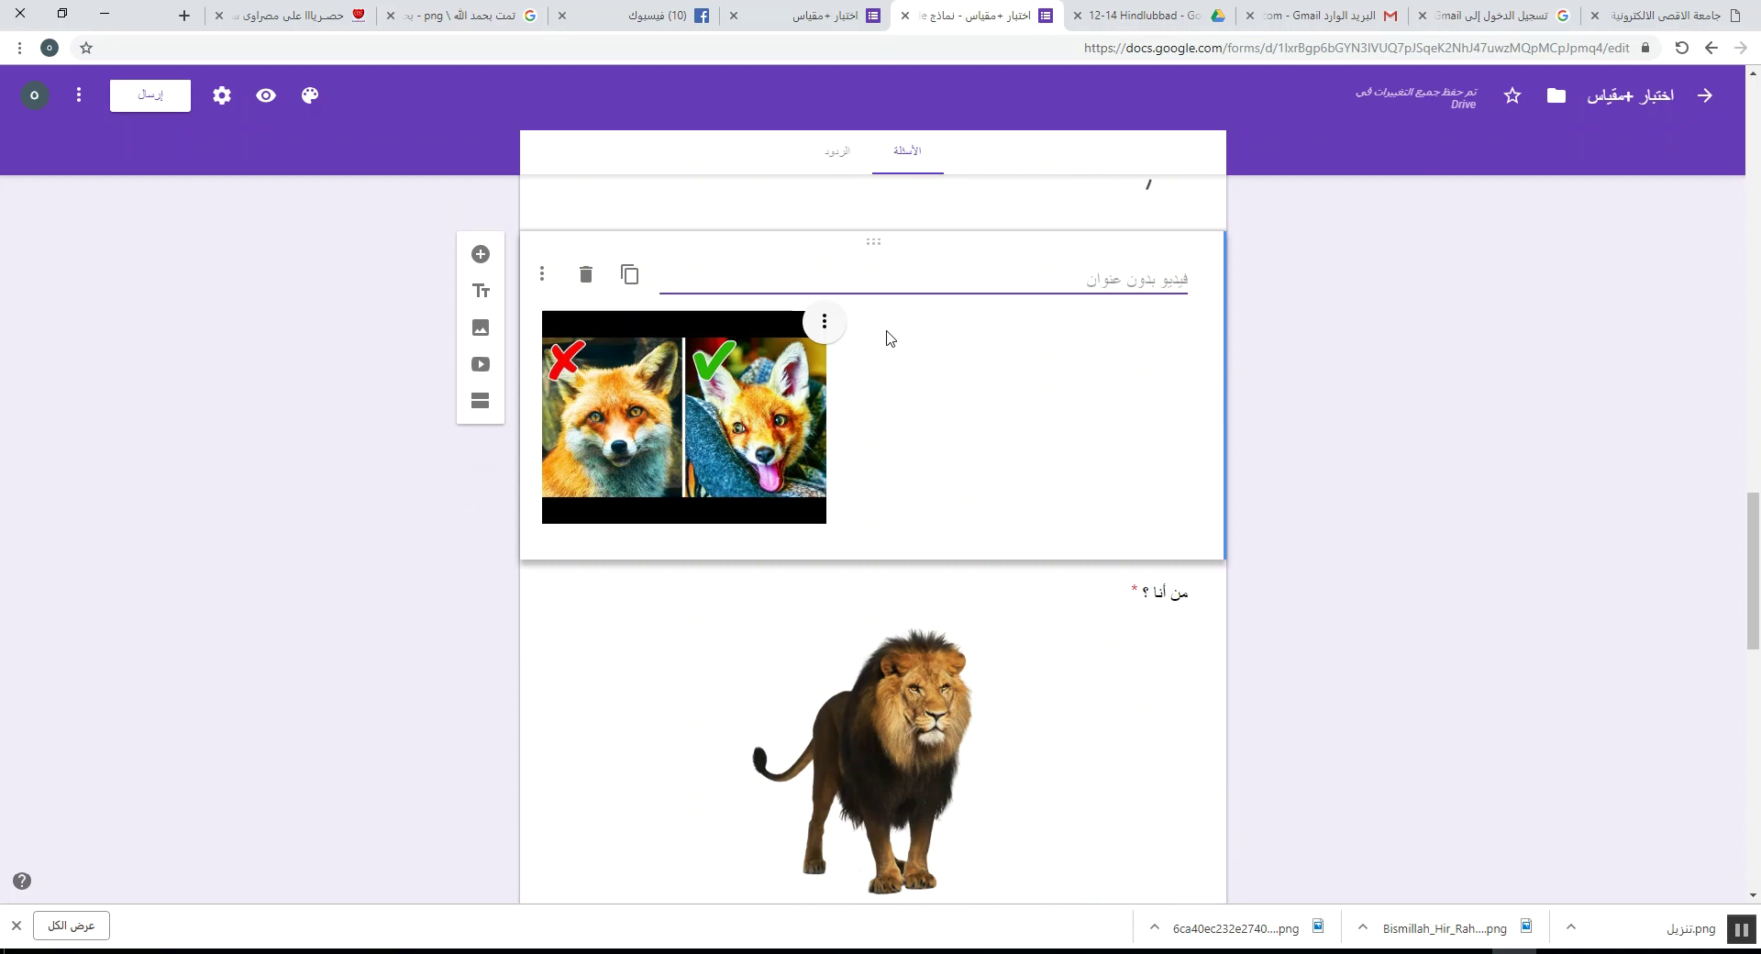
- Move the fox video below the banana picture question, directly above the closing image
{"action": "left_click_drag", "start_coordinate": [865, 243], "coordinate": [843, 680]}
{"action": "scroll", "coordinate": [944, 409], "scroll_direction": "down", "scroll_amount": 3}
{"action": "scroll", "coordinate": [870, 220], "scroll_direction": "up", "scroll_amount": 3}
{"action": "left_click_drag", "start_coordinate": [884, 247], "coordinate": [826, 767]}
{"action": "scroll", "coordinate": [827, 767], "scroll_direction": "down", "scroll_amount": 10}
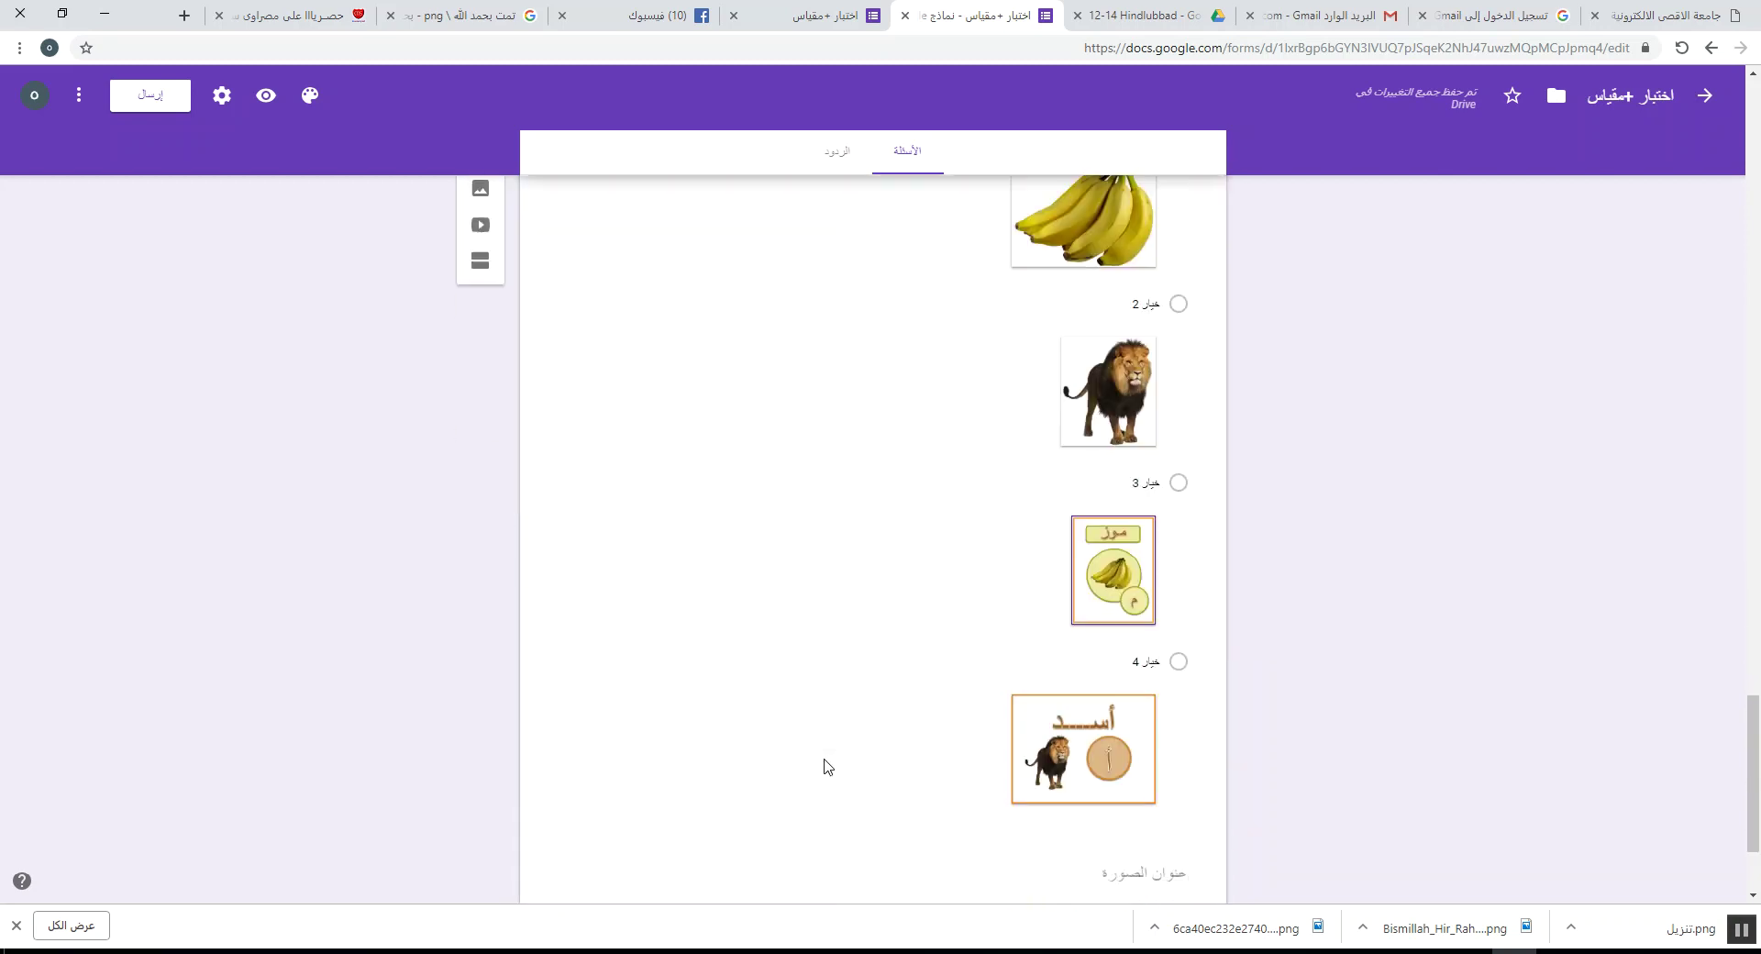
{"action": "scroll", "coordinate": [826, 767], "scroll_direction": "down", "scroll_amount": 5}
{"action": "left_click_drag", "start_coordinate": [900, 527], "coordinate": [943, 310]}
{"action": "scroll", "coordinate": [1020, 512], "scroll_direction": "down", "scroll_amount": 1}
{"action": "scroll", "coordinate": [1021, 512], "scroll_direction": "down", "scroll_amount": 1}
- Center the fox video in its block and enlarge it
{"action": "left_click", "coordinate": [835, 406]}
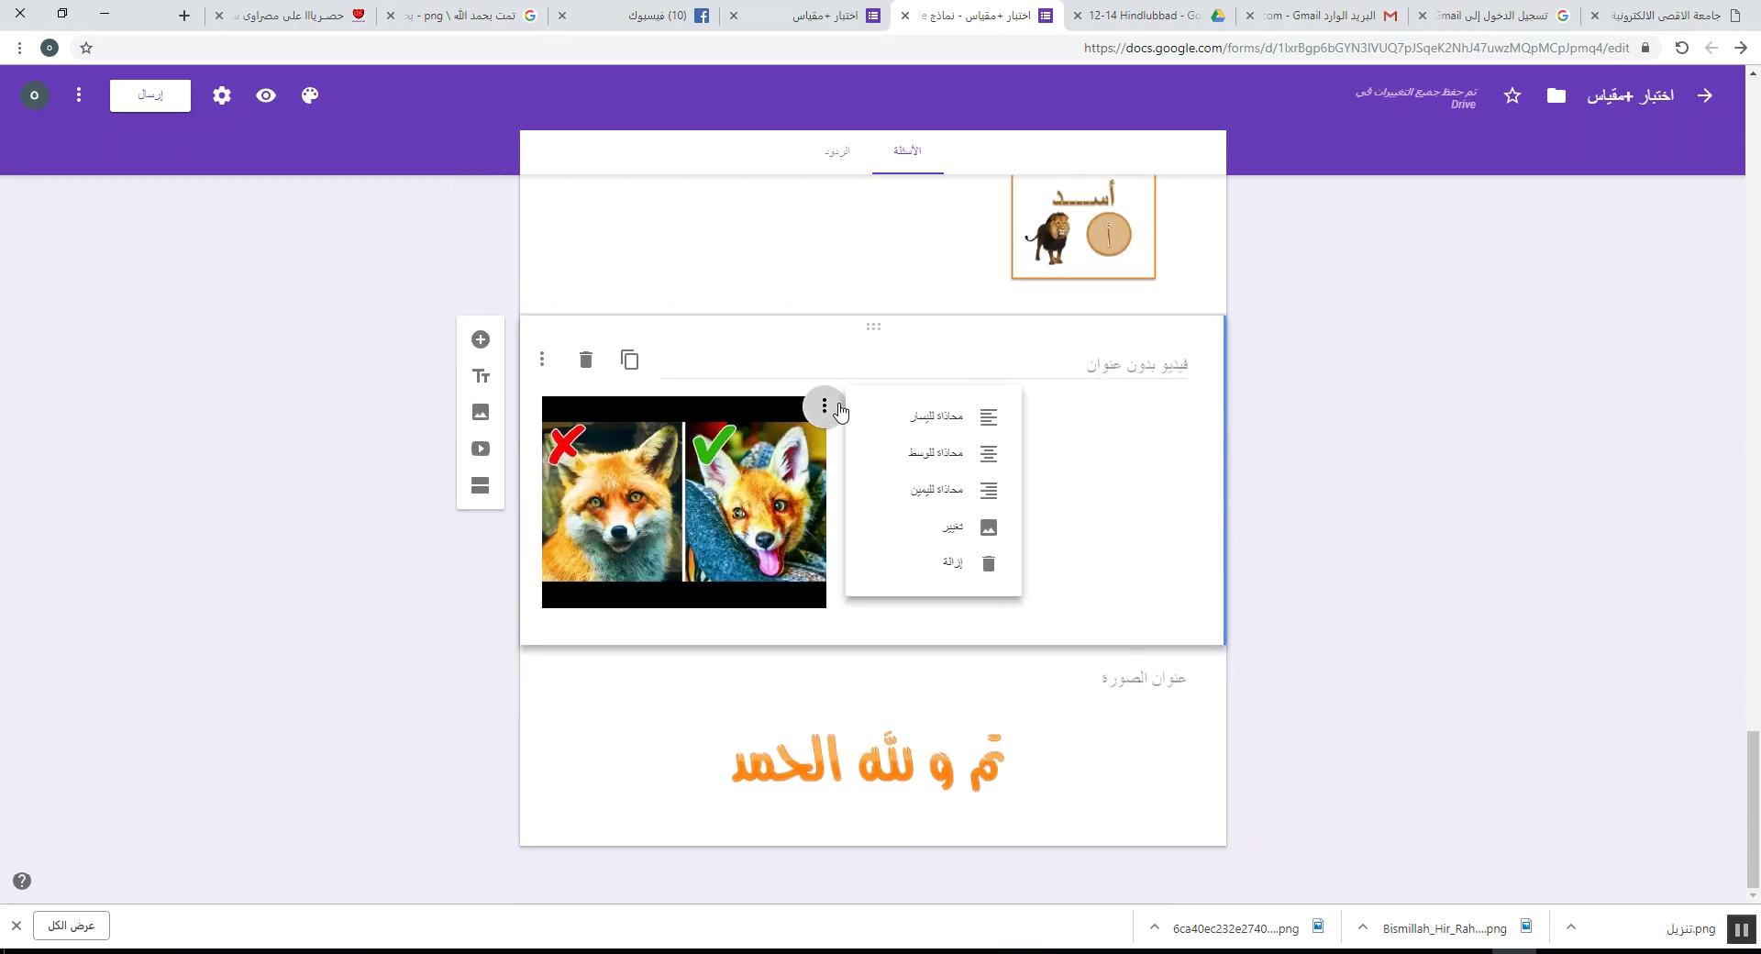
{"action": "left_click", "coordinate": [917, 454]}
{"action": "left_click", "coordinate": [891, 488]}
{"action": "left_click_drag", "start_coordinate": [720, 610], "coordinate": [566, 724]}
{"action": "left_click", "coordinate": [1187, 591]}
- Title the video block "شاهد وأجب"
{"action": "left_click", "coordinate": [1165, 363]}
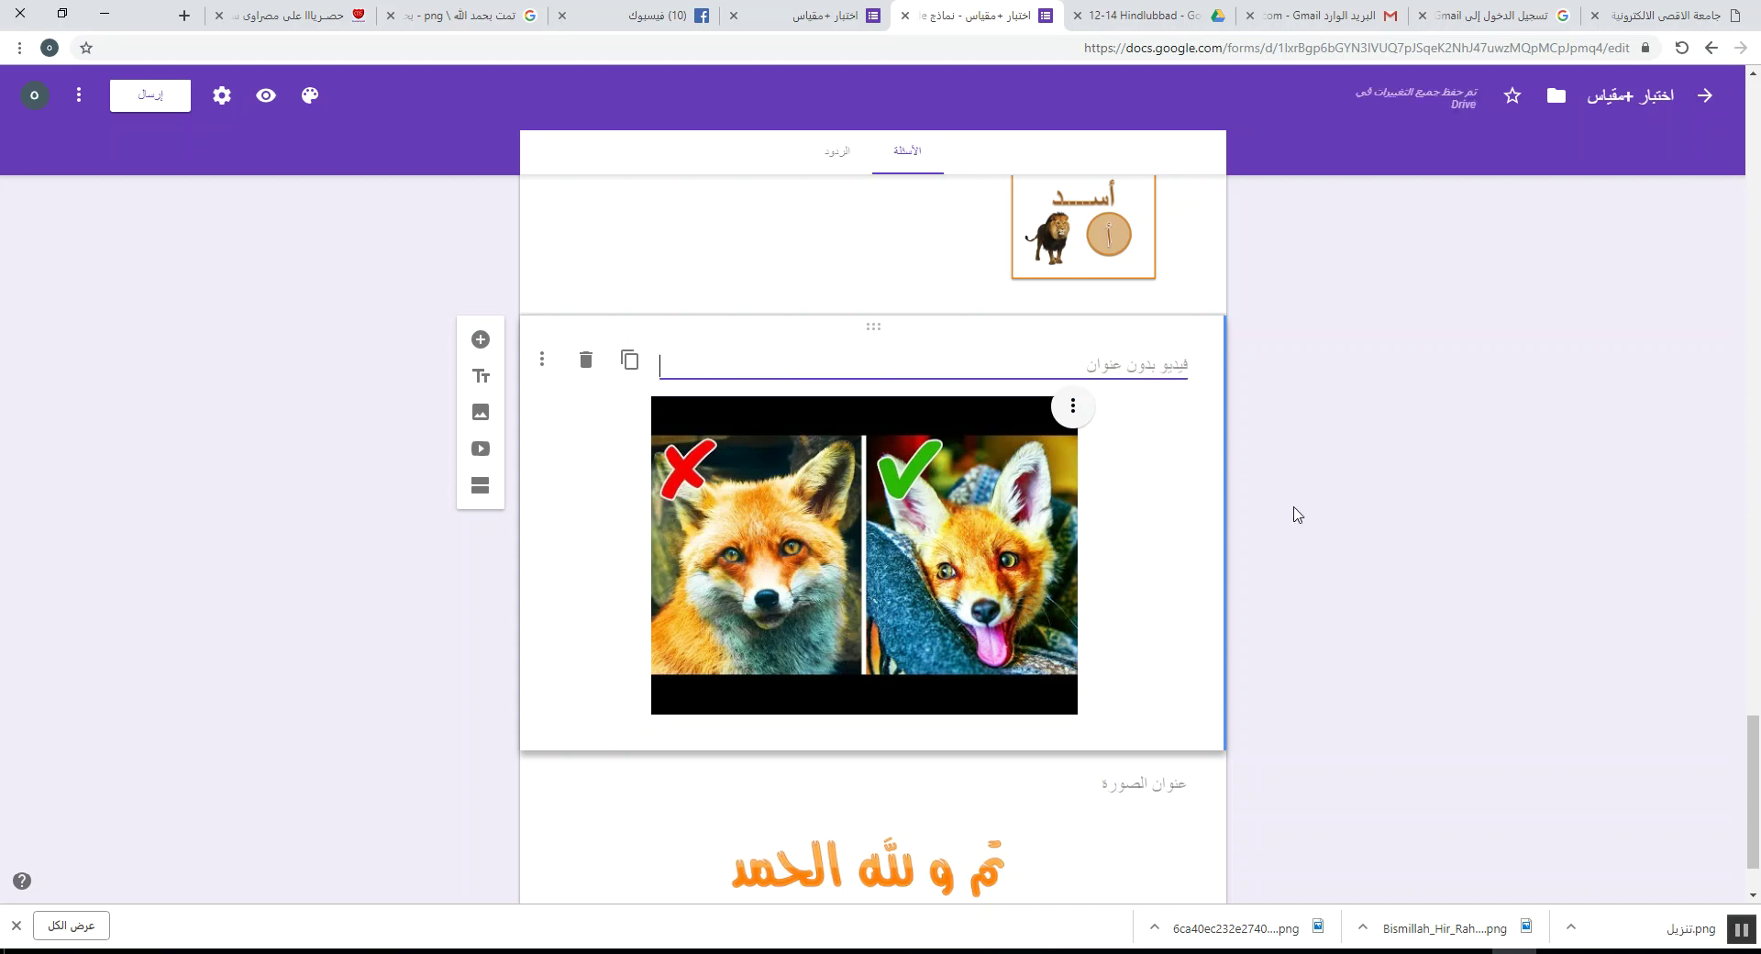
{"action": "type", "text": "شاهد و"}
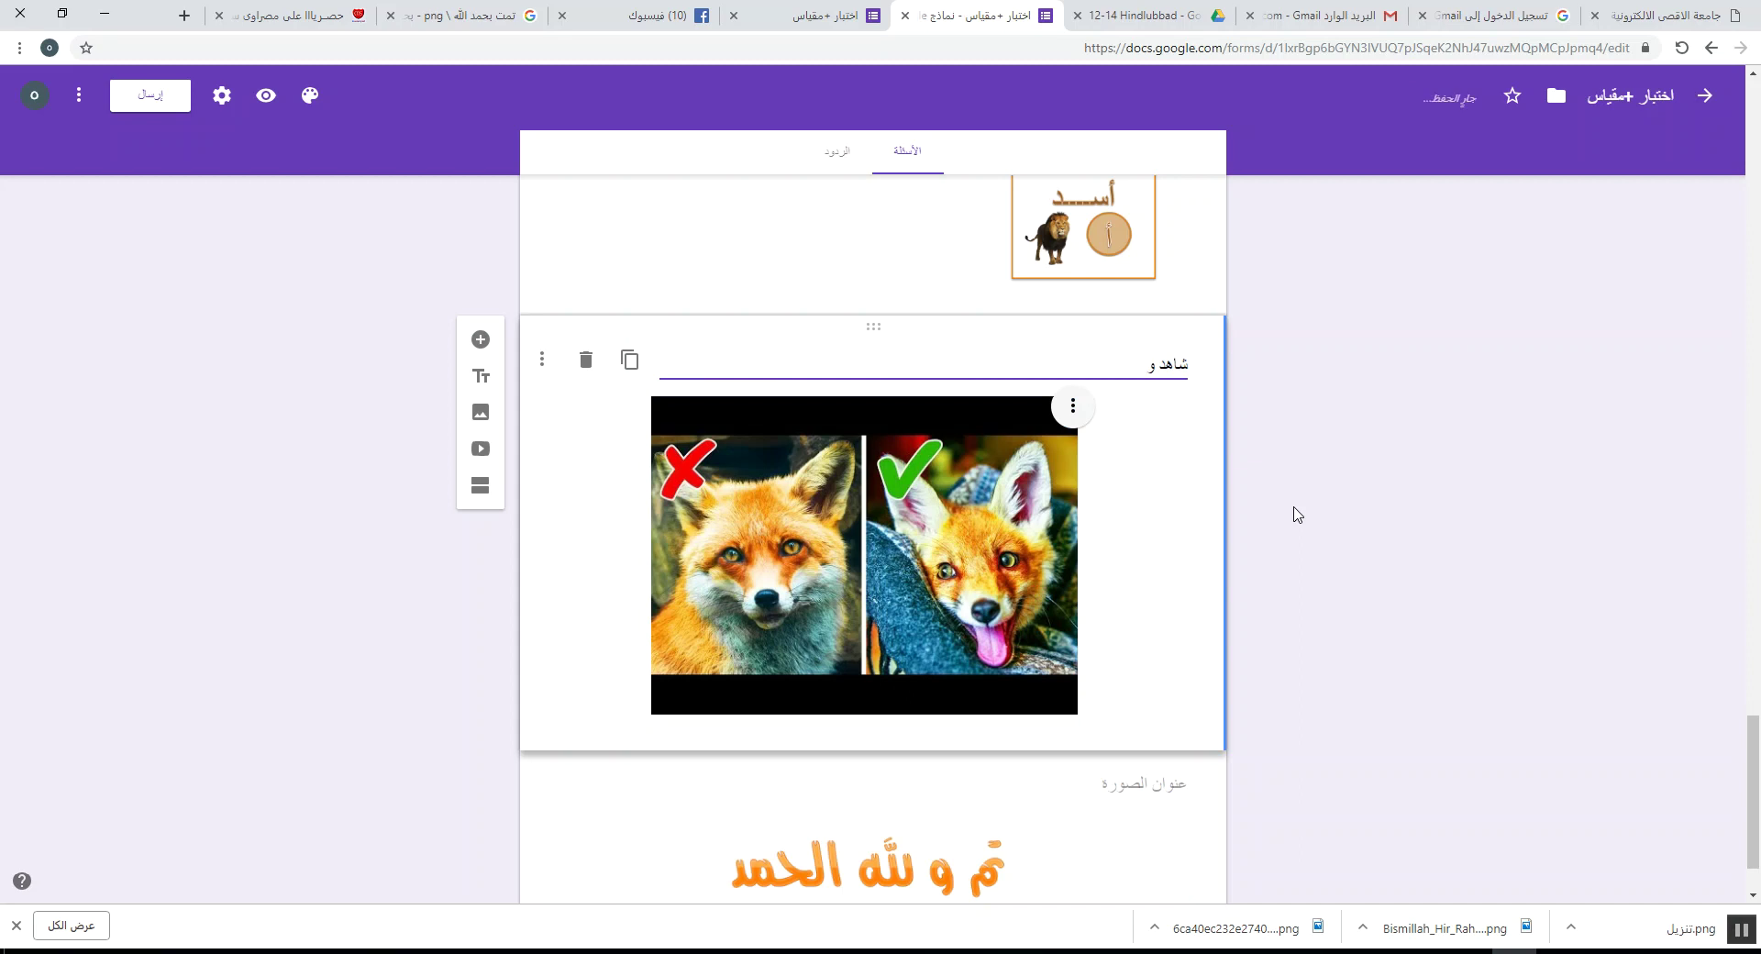
{"action": "type", "text": "أجب"}
- Add a multiple-choice question below the video with the text "من الحيوانات في الغيديو ؟"
{"action": "left_click", "coordinate": [481, 340]}
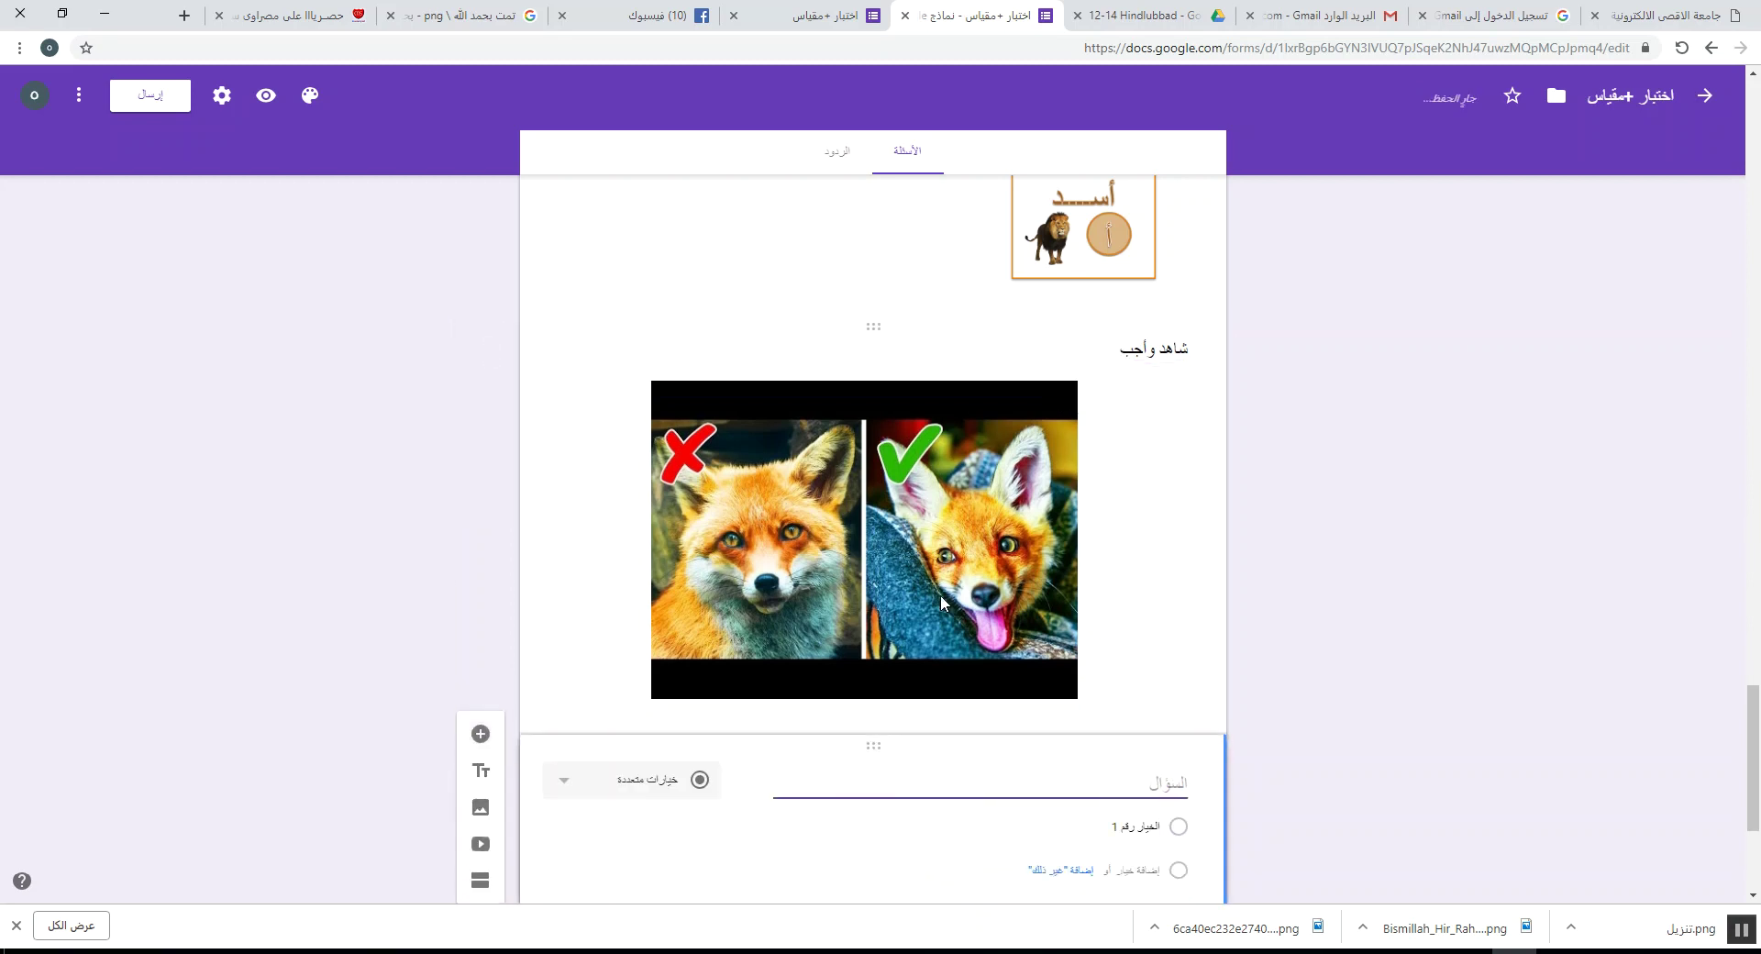
{"action": "type", "text": "م"}
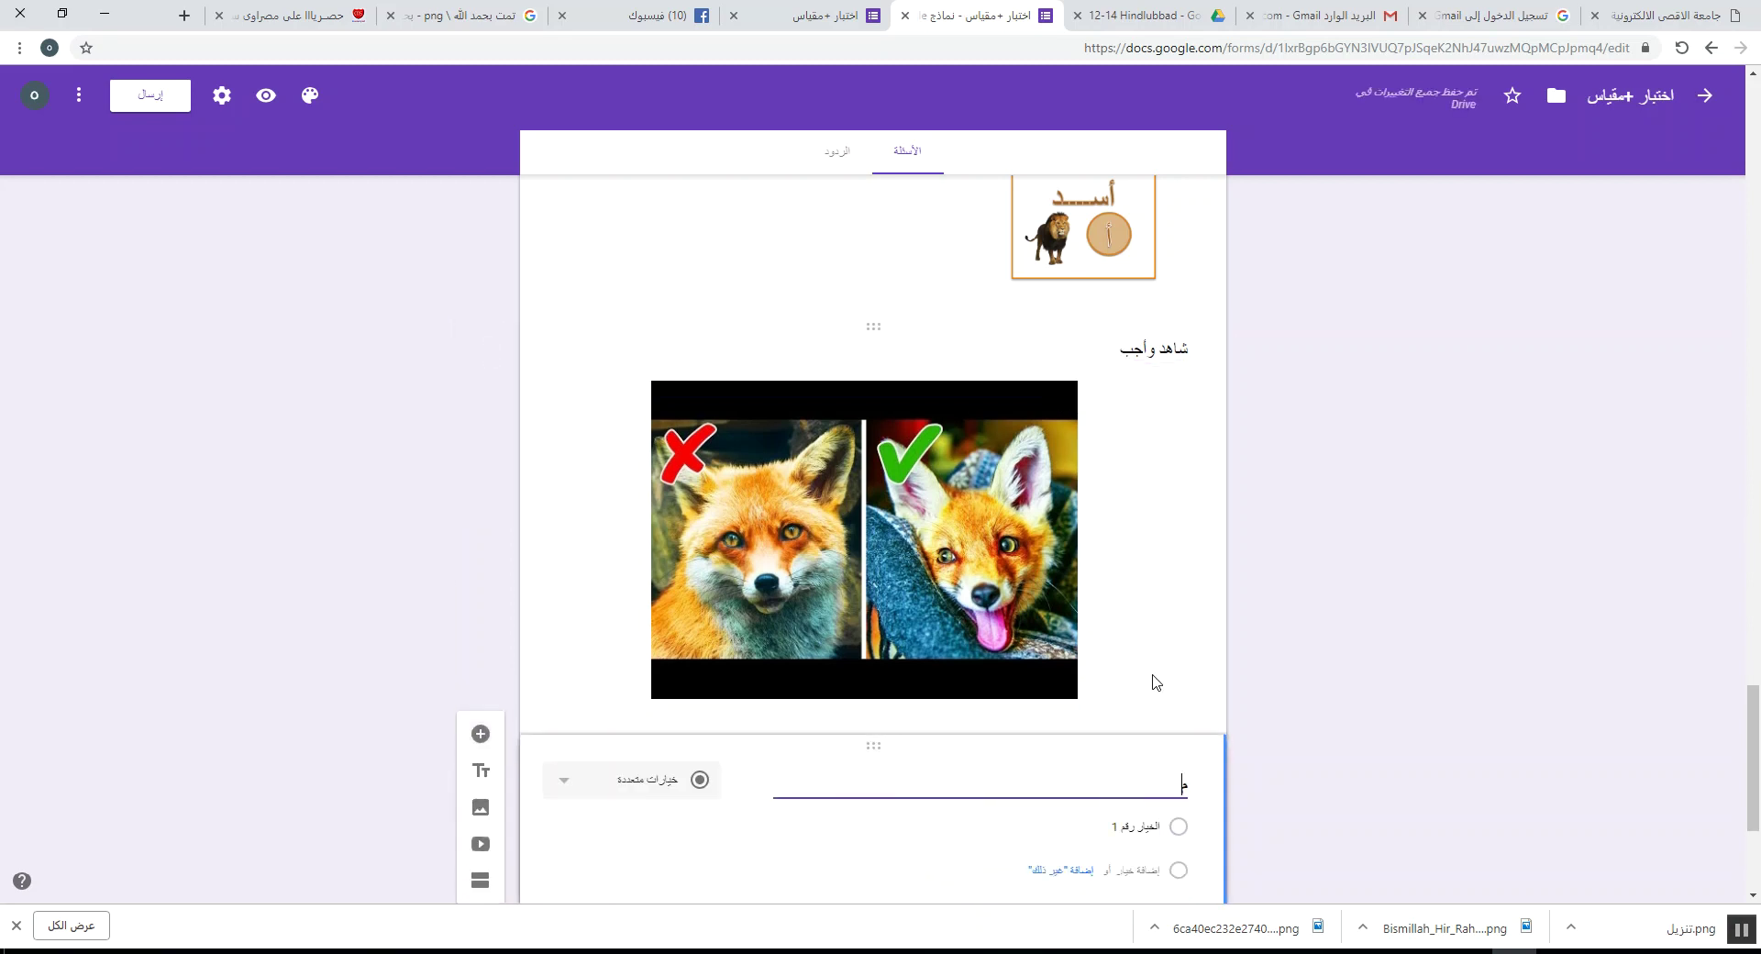
{"action": "type", "text": "ن الحيوانات في"}
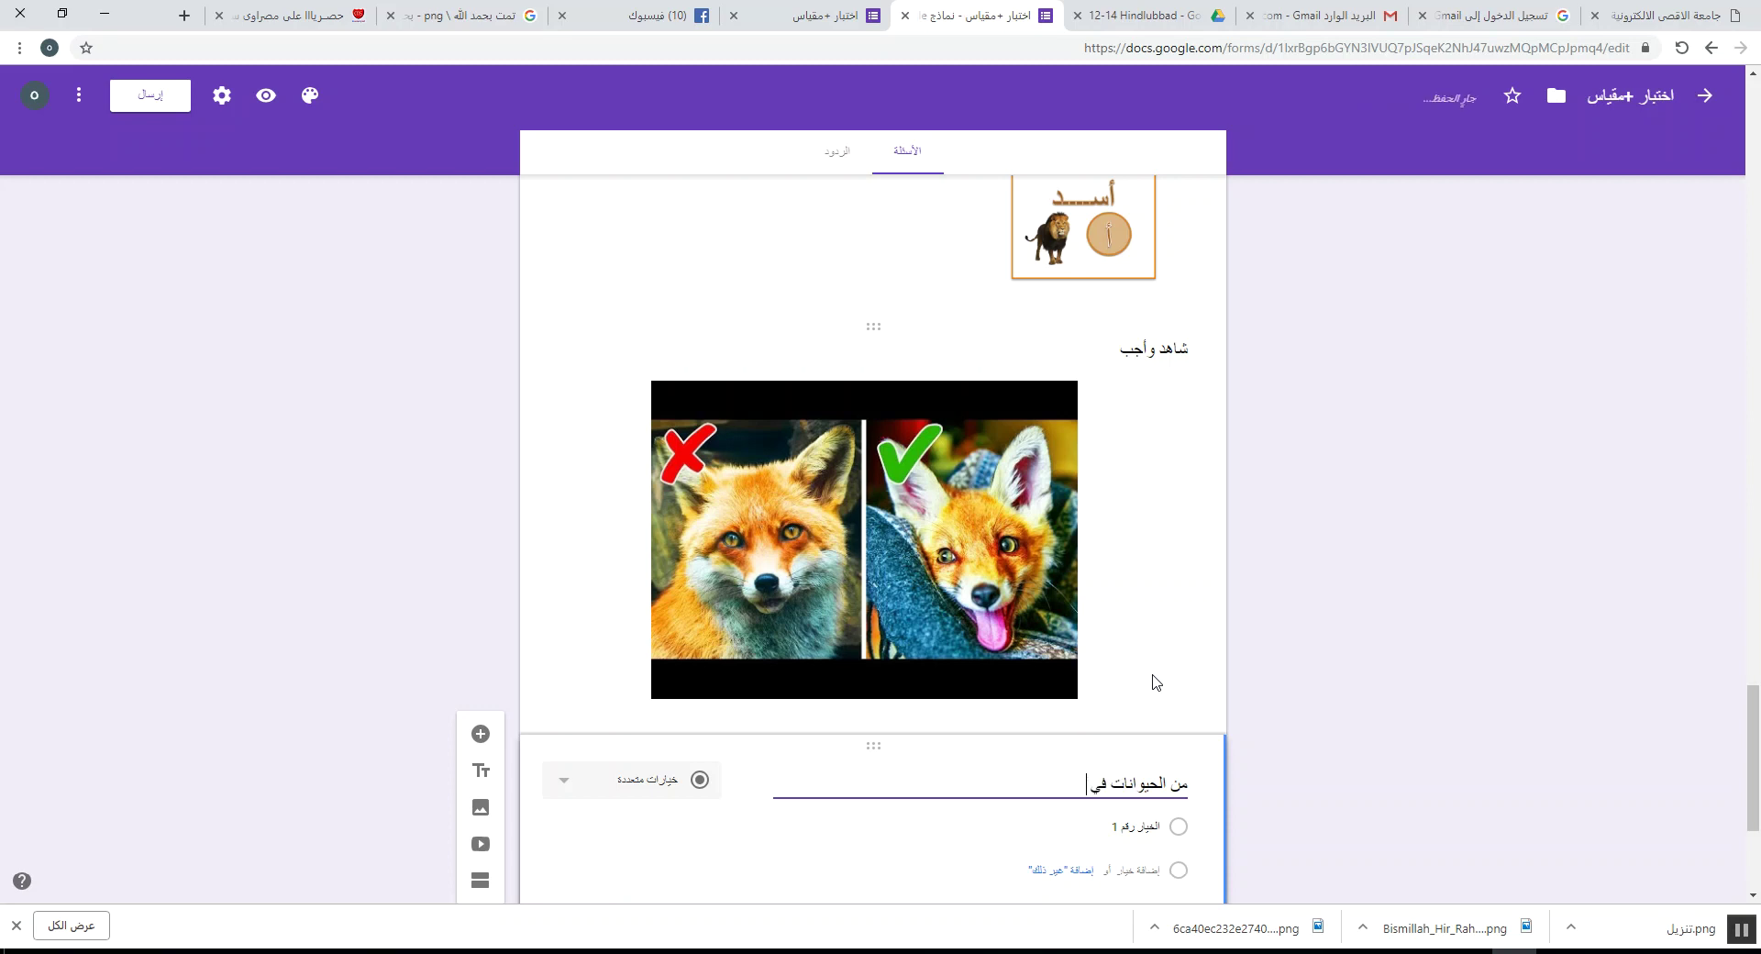
{"action": "type", "text": " الغيديو ؟"}
- Enter "الثعلب", "الاسد" and "النمر" as the first three answer options of the video question
{"action": "scroll", "coordinate": [1156, 682], "scroll_direction": "down", "scroll_amount": 4}
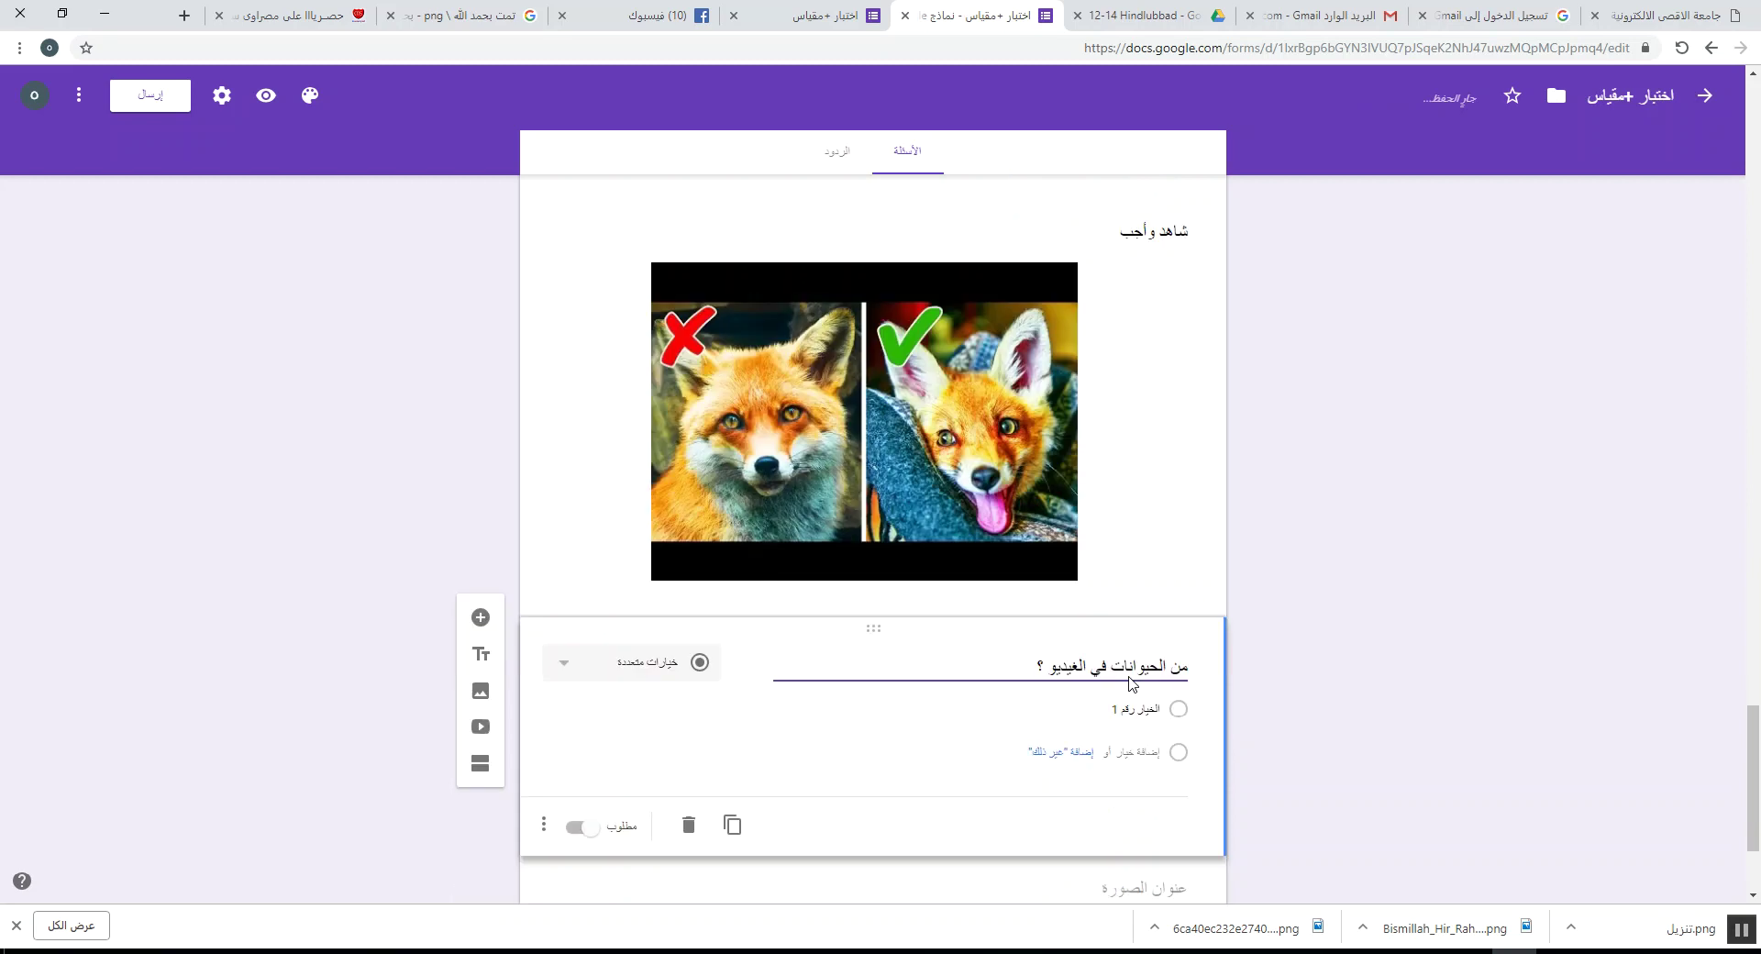
{"action": "left_click", "coordinate": [1158, 501]}
{"action": "type", "text": "الثعلب"}
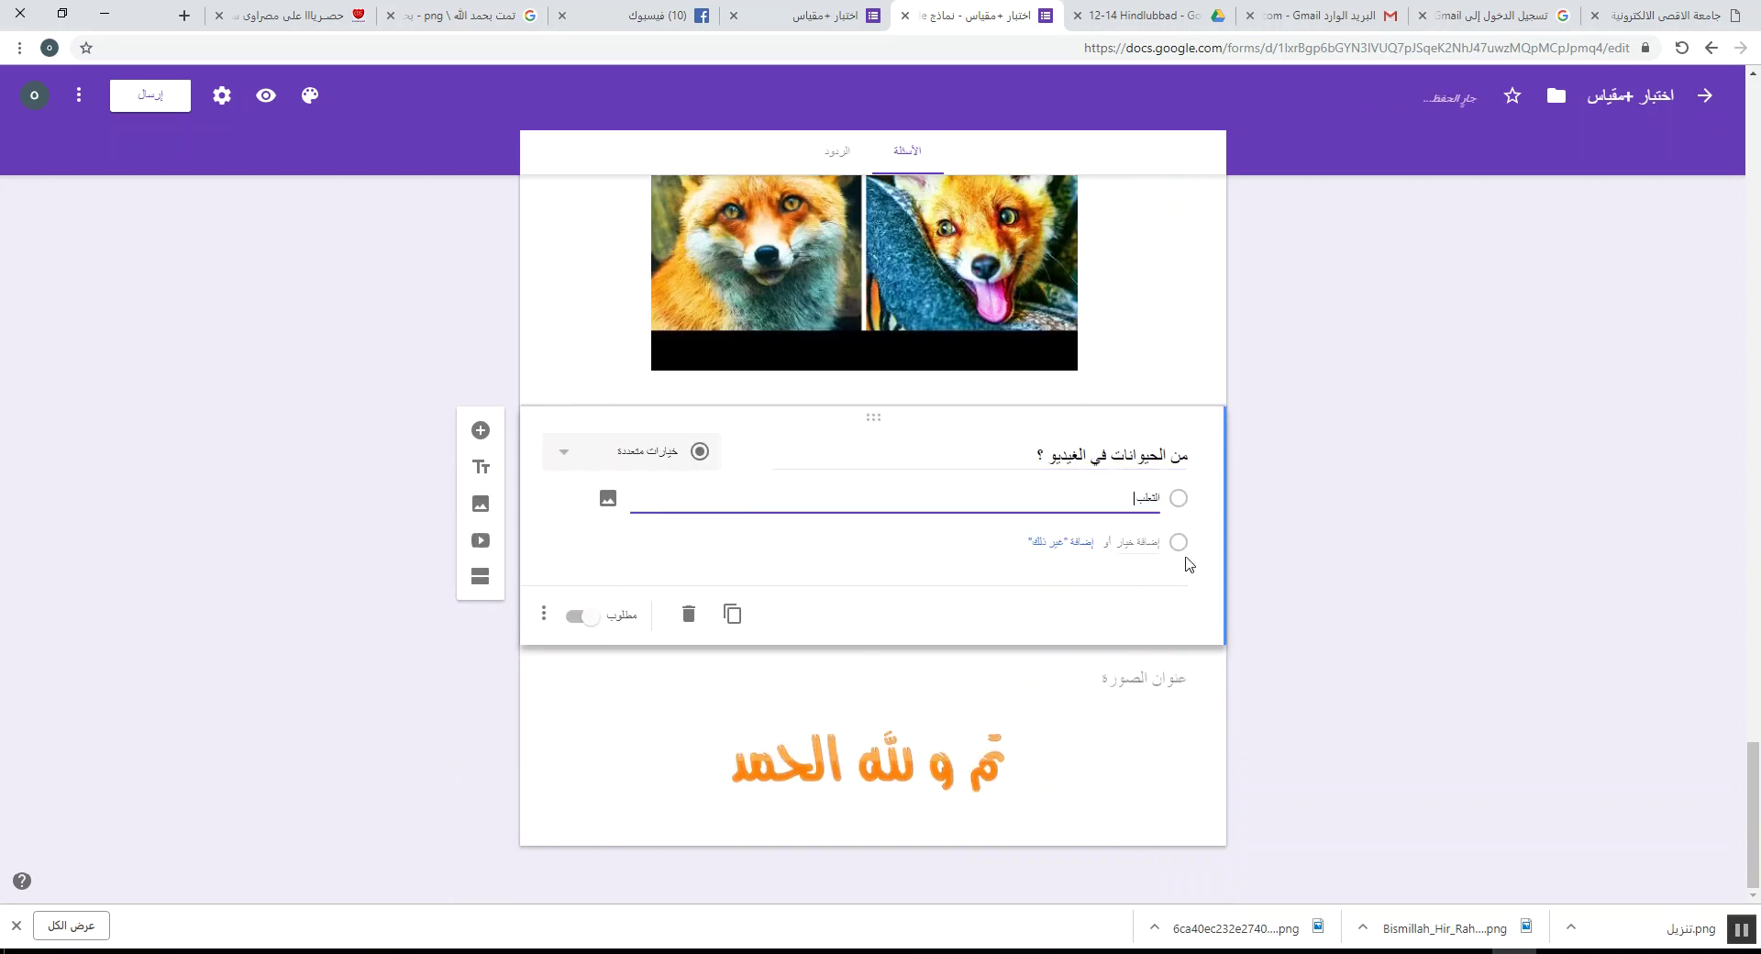
{"action": "left_click", "coordinate": [1136, 542]}
{"action": "type", "text": "ا"}
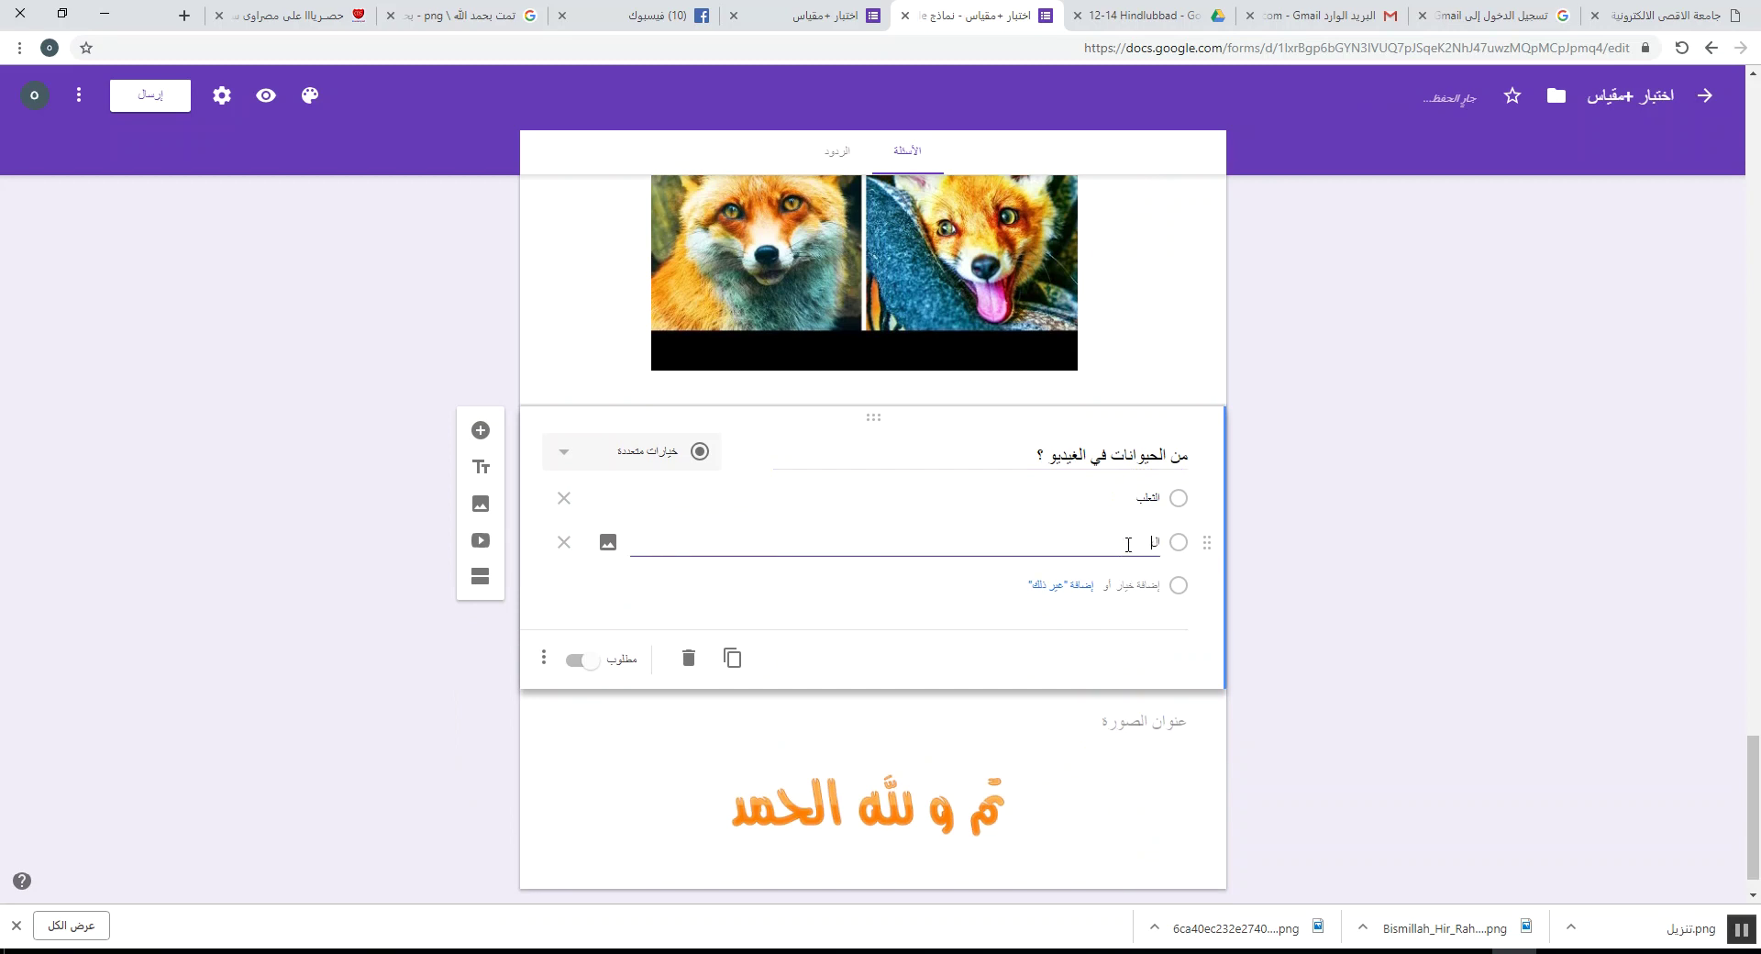
{"action": "type", "text": "لاسد"}
{"action": "left_click", "coordinate": [1132, 584]}
{"action": "type", "text": "النمر"}
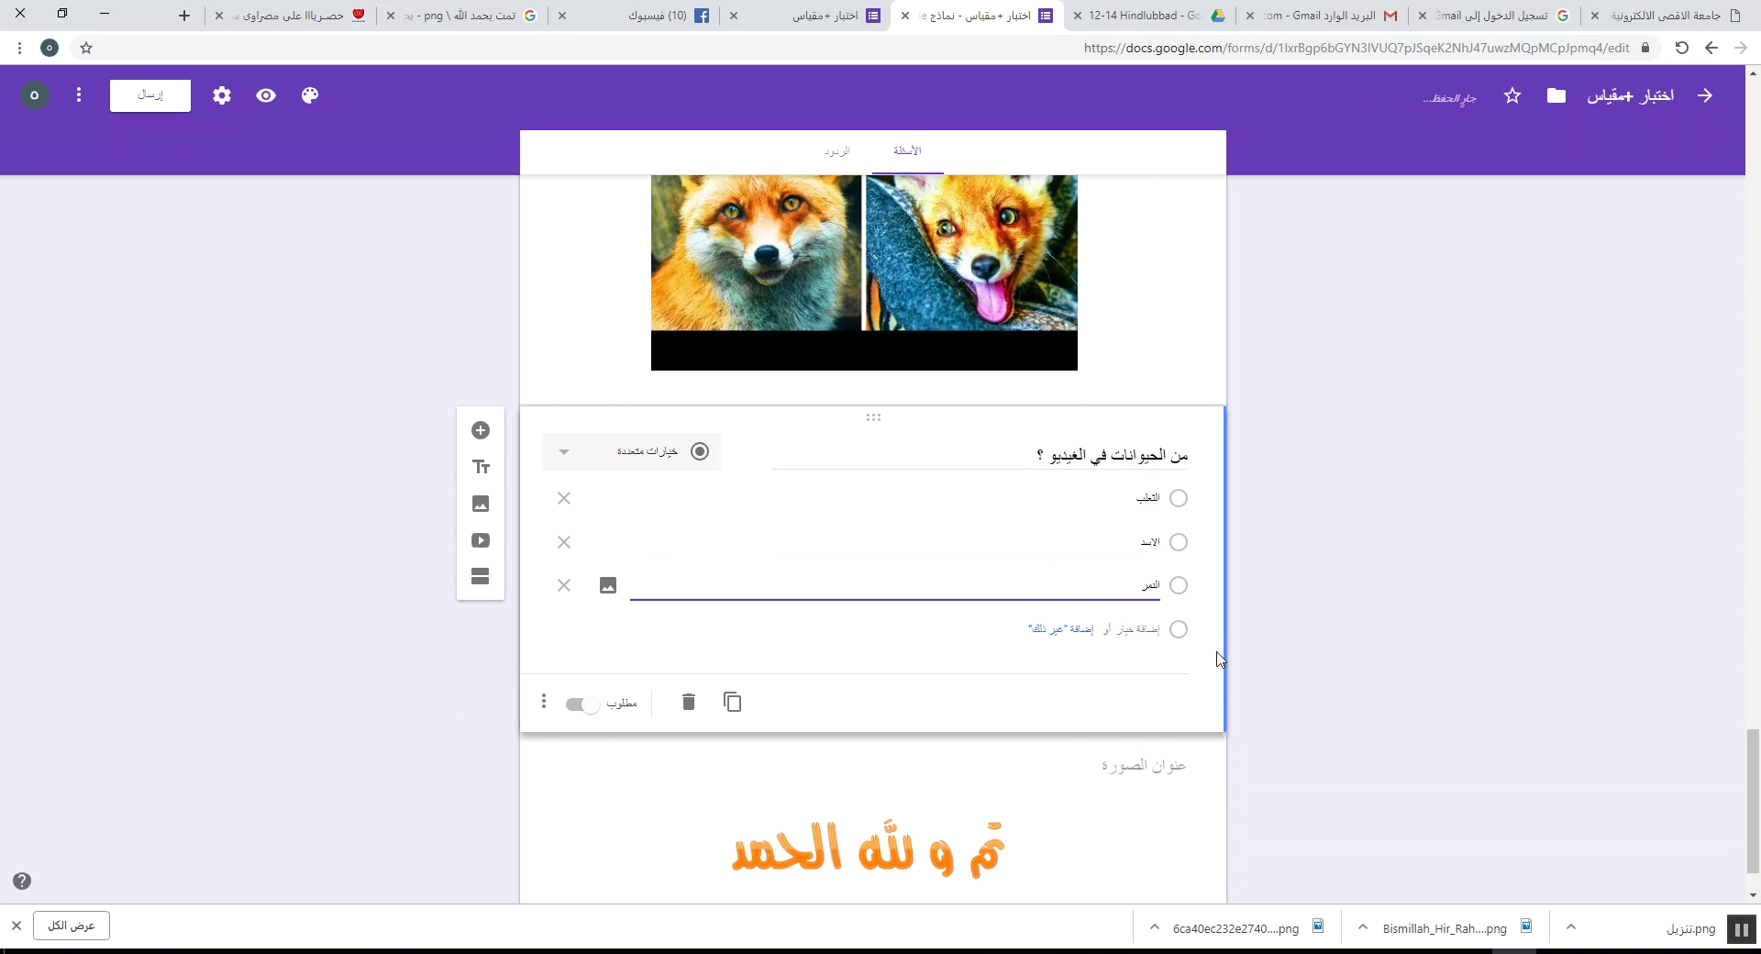
- Add "الدجاجة" as the fourth answer option of the video question and make the question required
{"action": "left_click", "coordinate": [1137, 627]}
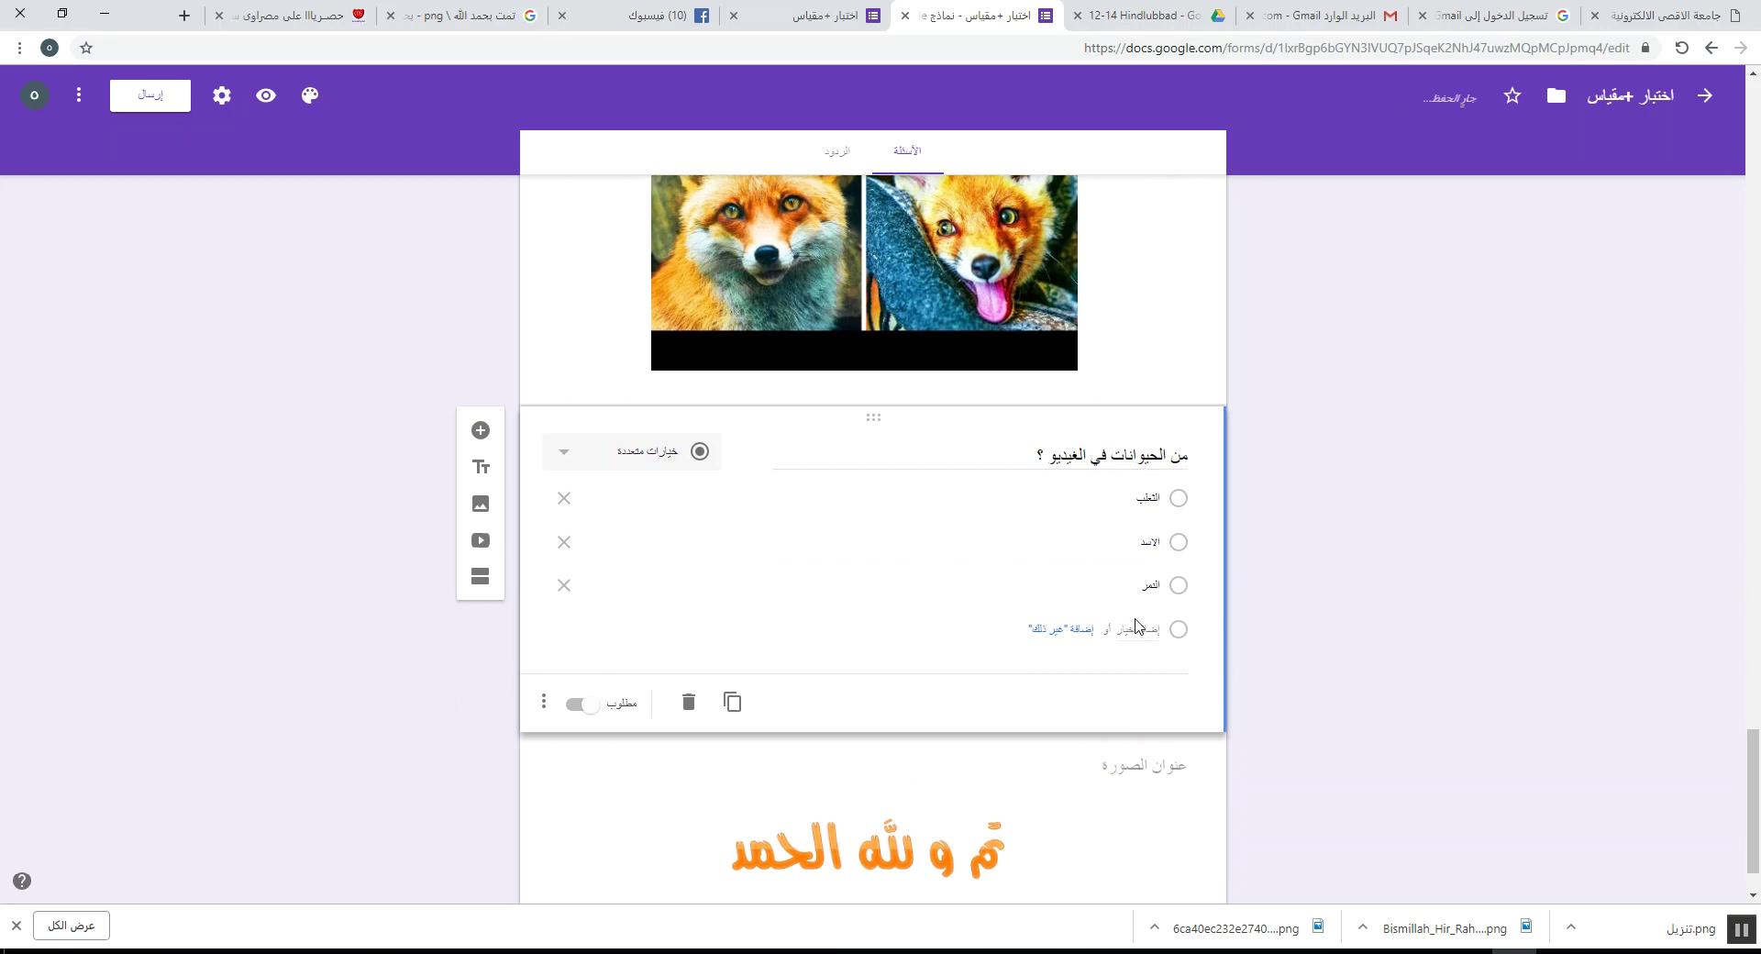
{"action": "left_click_drag", "start_coordinate": [1140, 627], "coordinate": [1150, 632]}
{"action": "left_click", "coordinate": [1150, 631]}
{"action": "type", "text": "الدجاجة"}
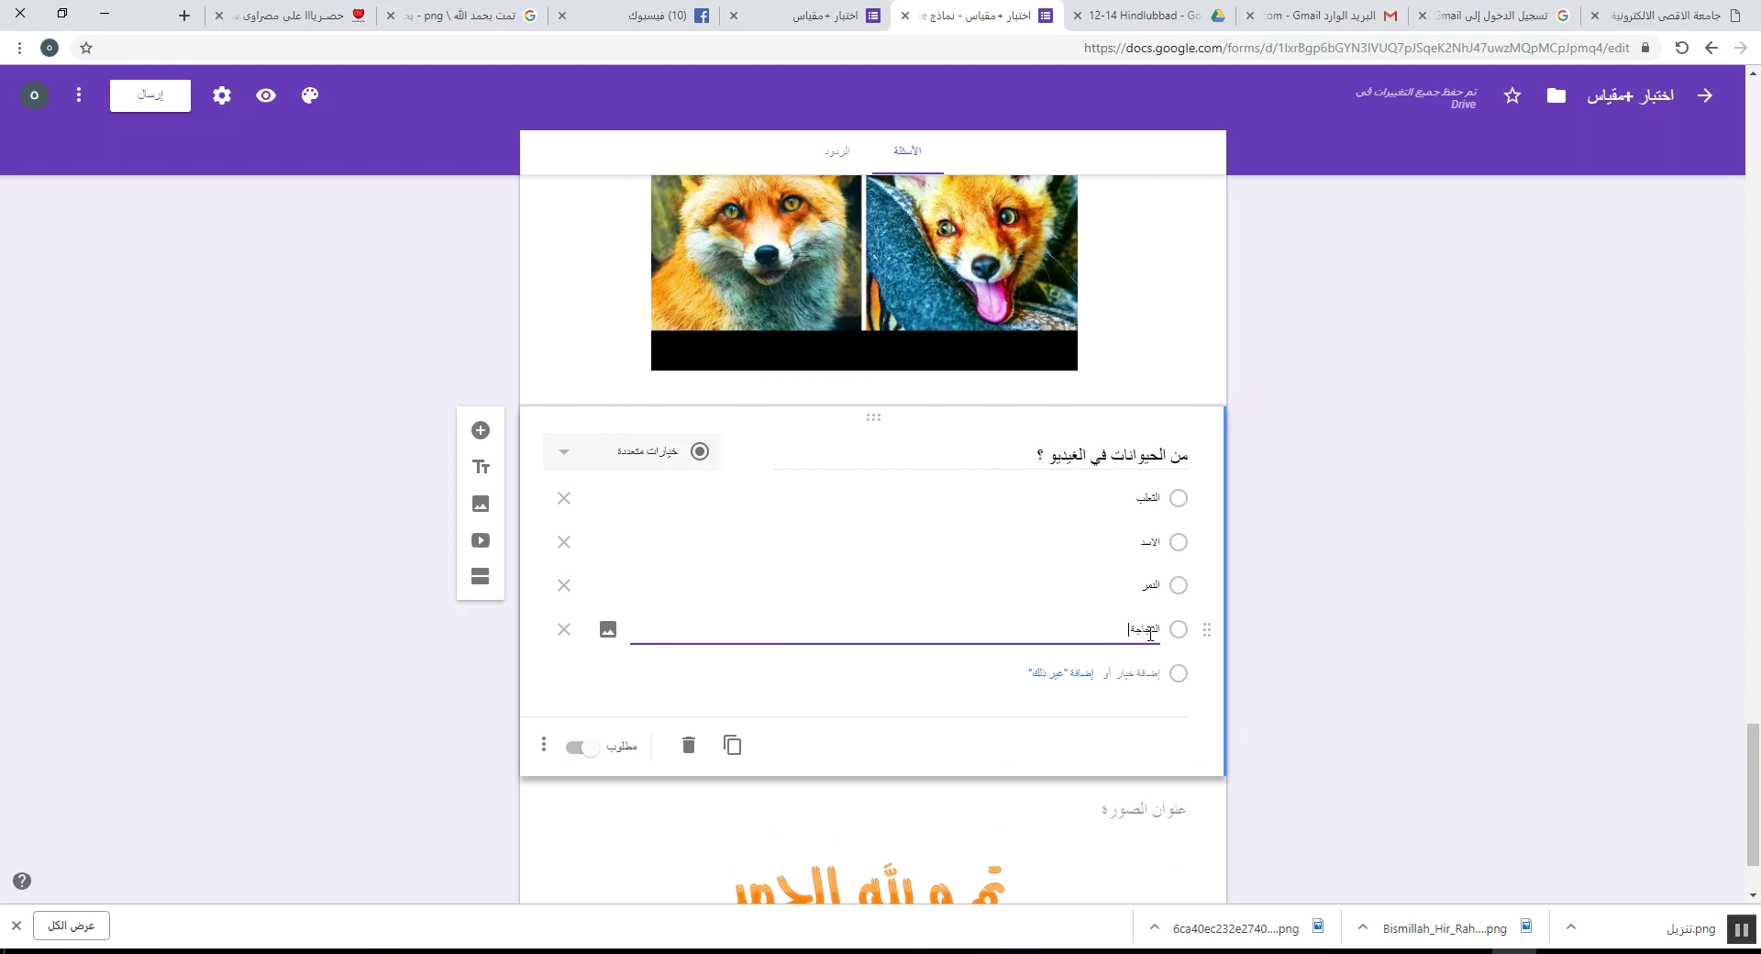
{"action": "left_click", "coordinate": [578, 746]}
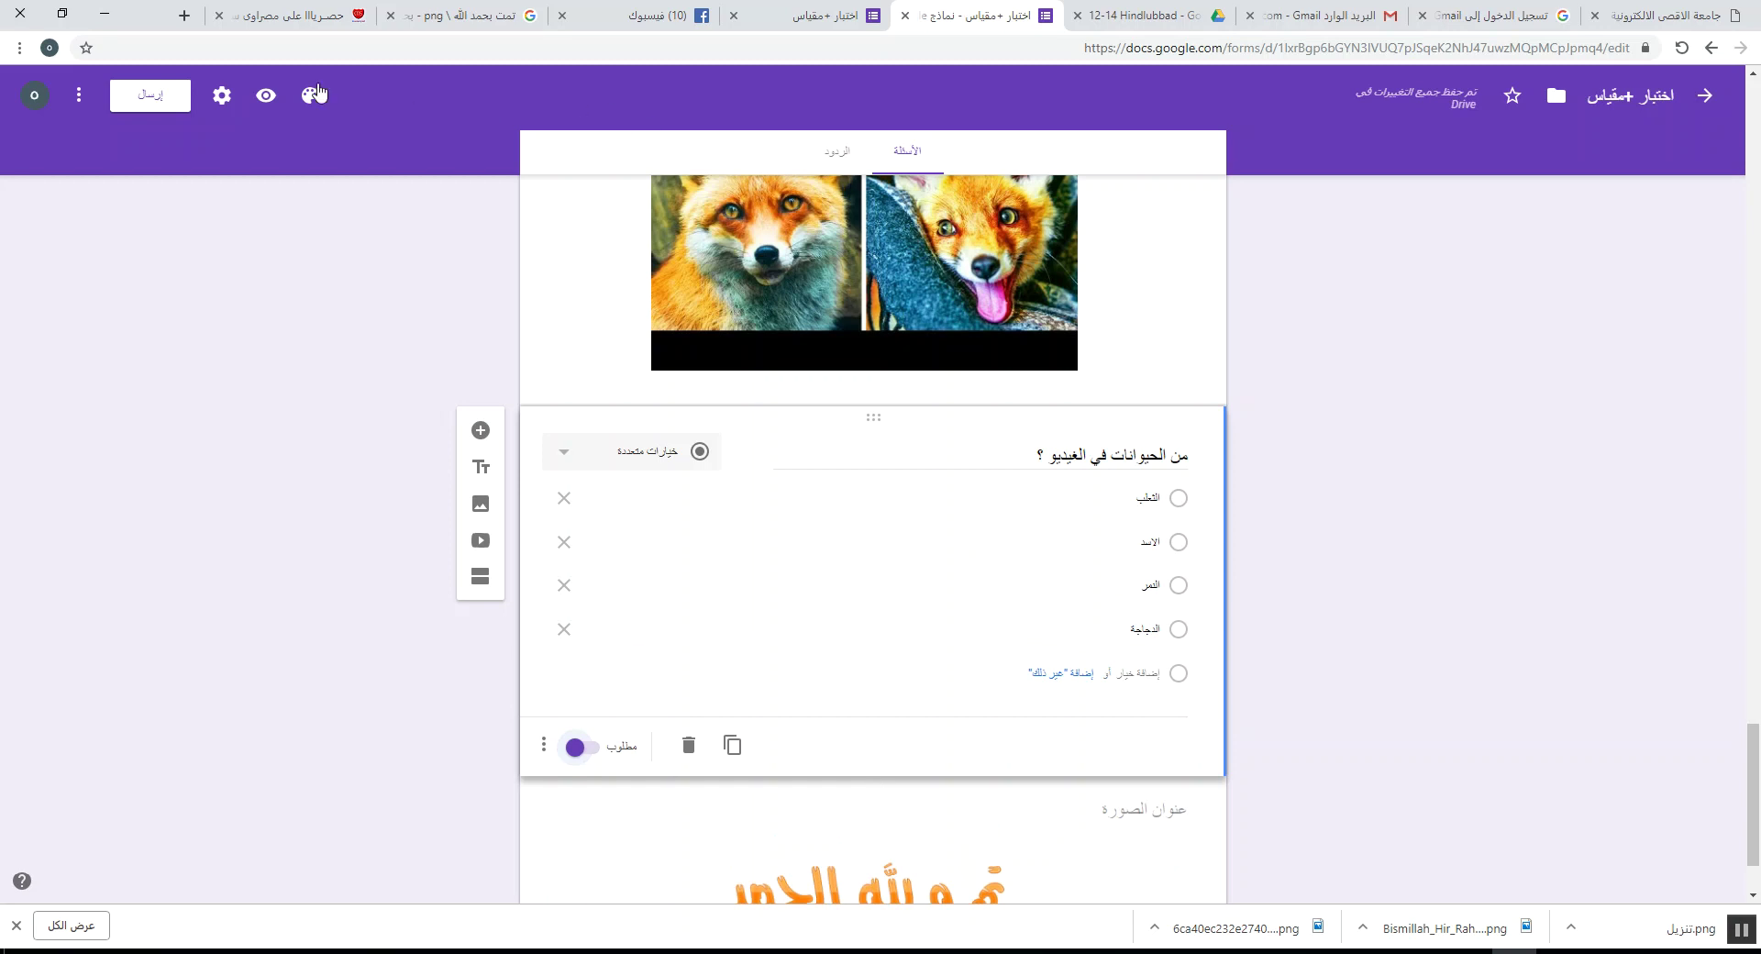
- Preview the form, check the video block and its question, and play the fox video briefly before pausing it
{"action": "left_click", "coordinate": [266, 96]}
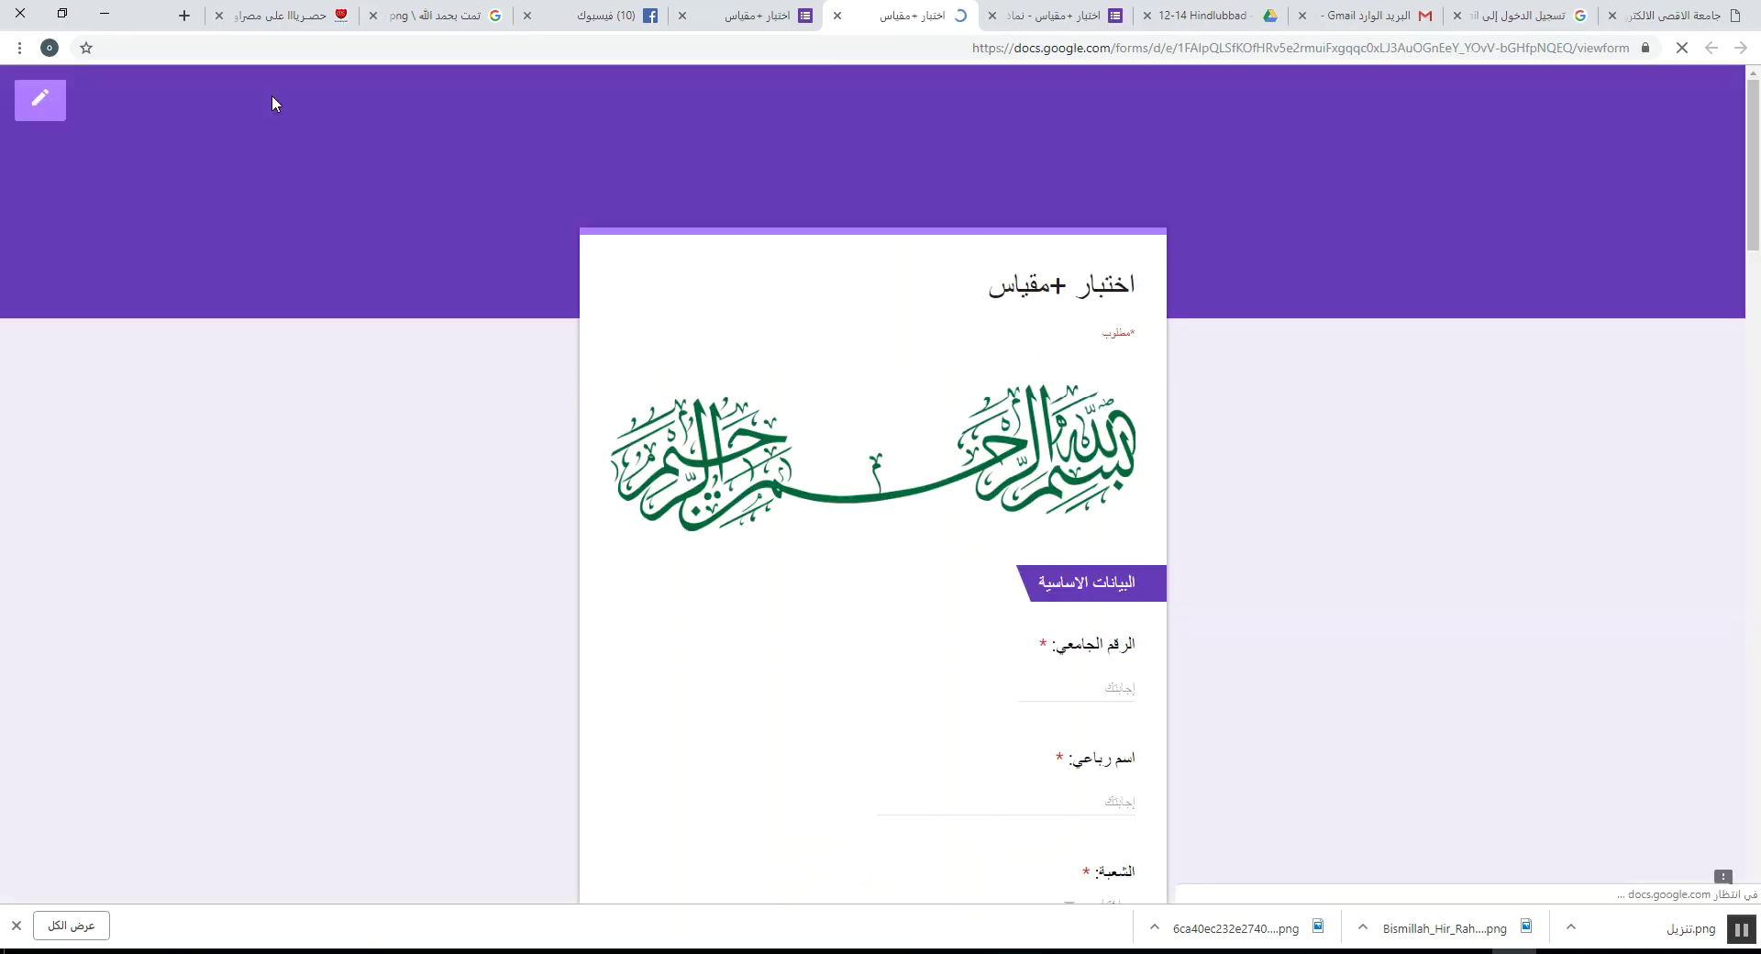
{"action": "scroll", "coordinate": [1062, 136], "scroll_direction": "down", "scroll_amount": 20}
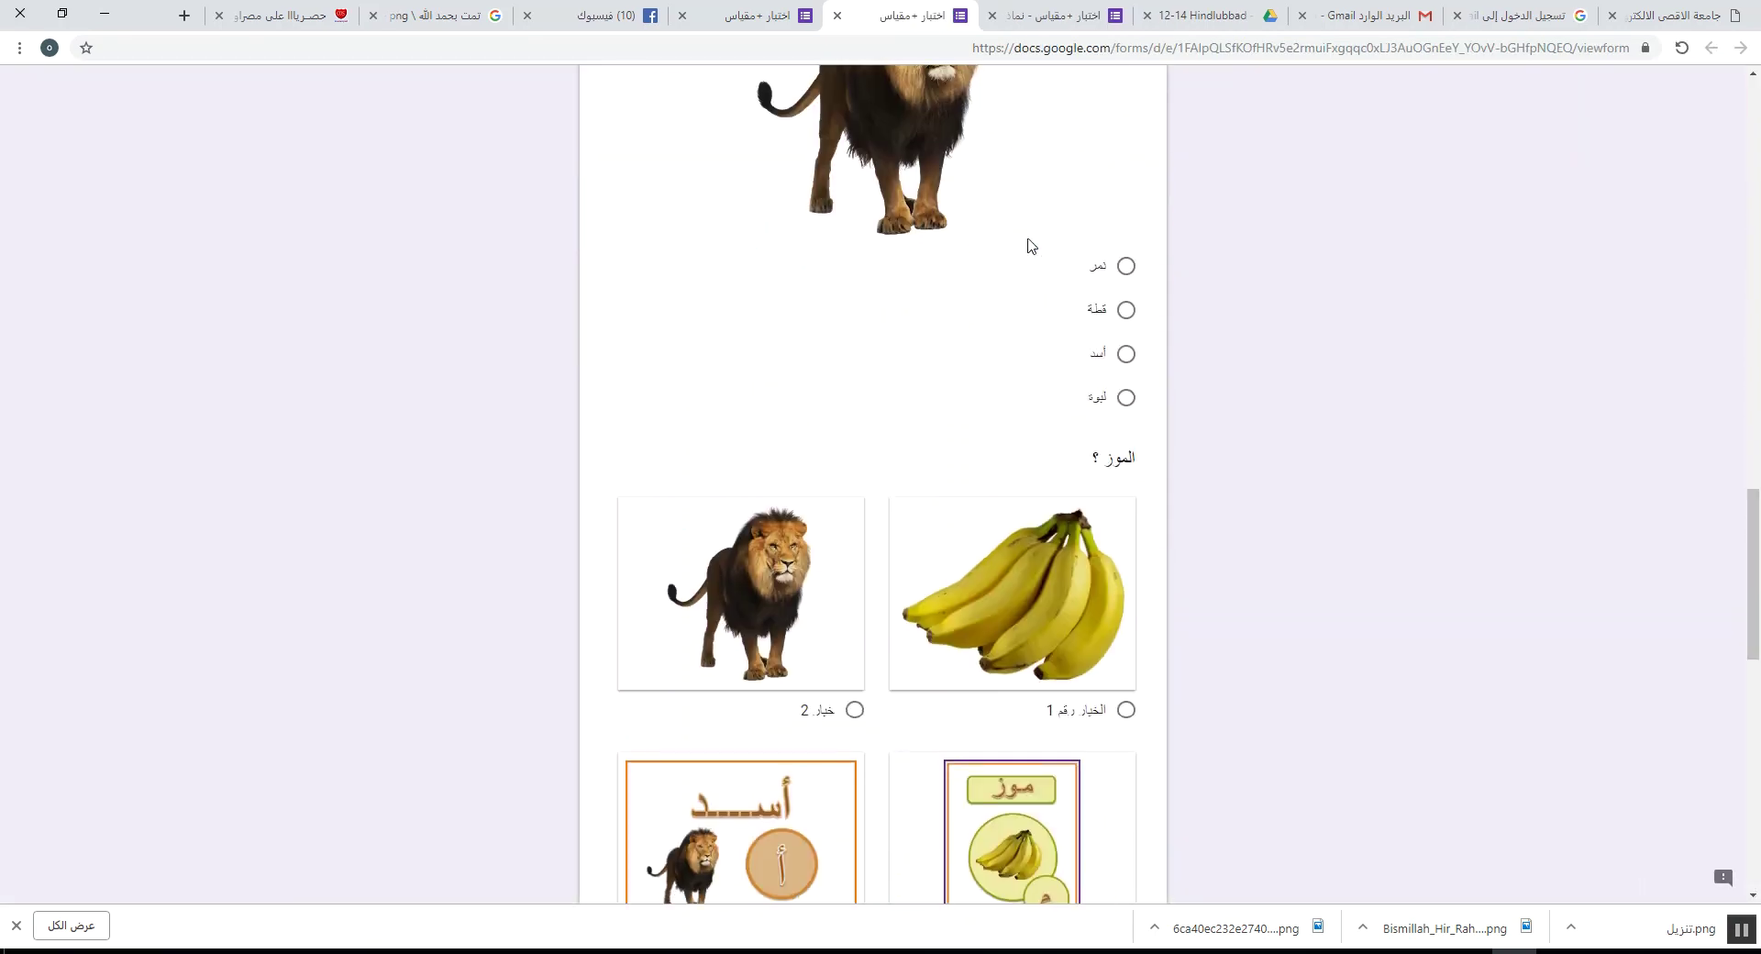
{"action": "scroll", "coordinate": [1031, 246], "scroll_direction": "down", "scroll_amount": 5}
{"action": "scroll", "coordinate": [888, 354], "scroll_direction": "up", "scroll_amount": 3}
{"action": "left_click", "coordinate": [888, 354]}
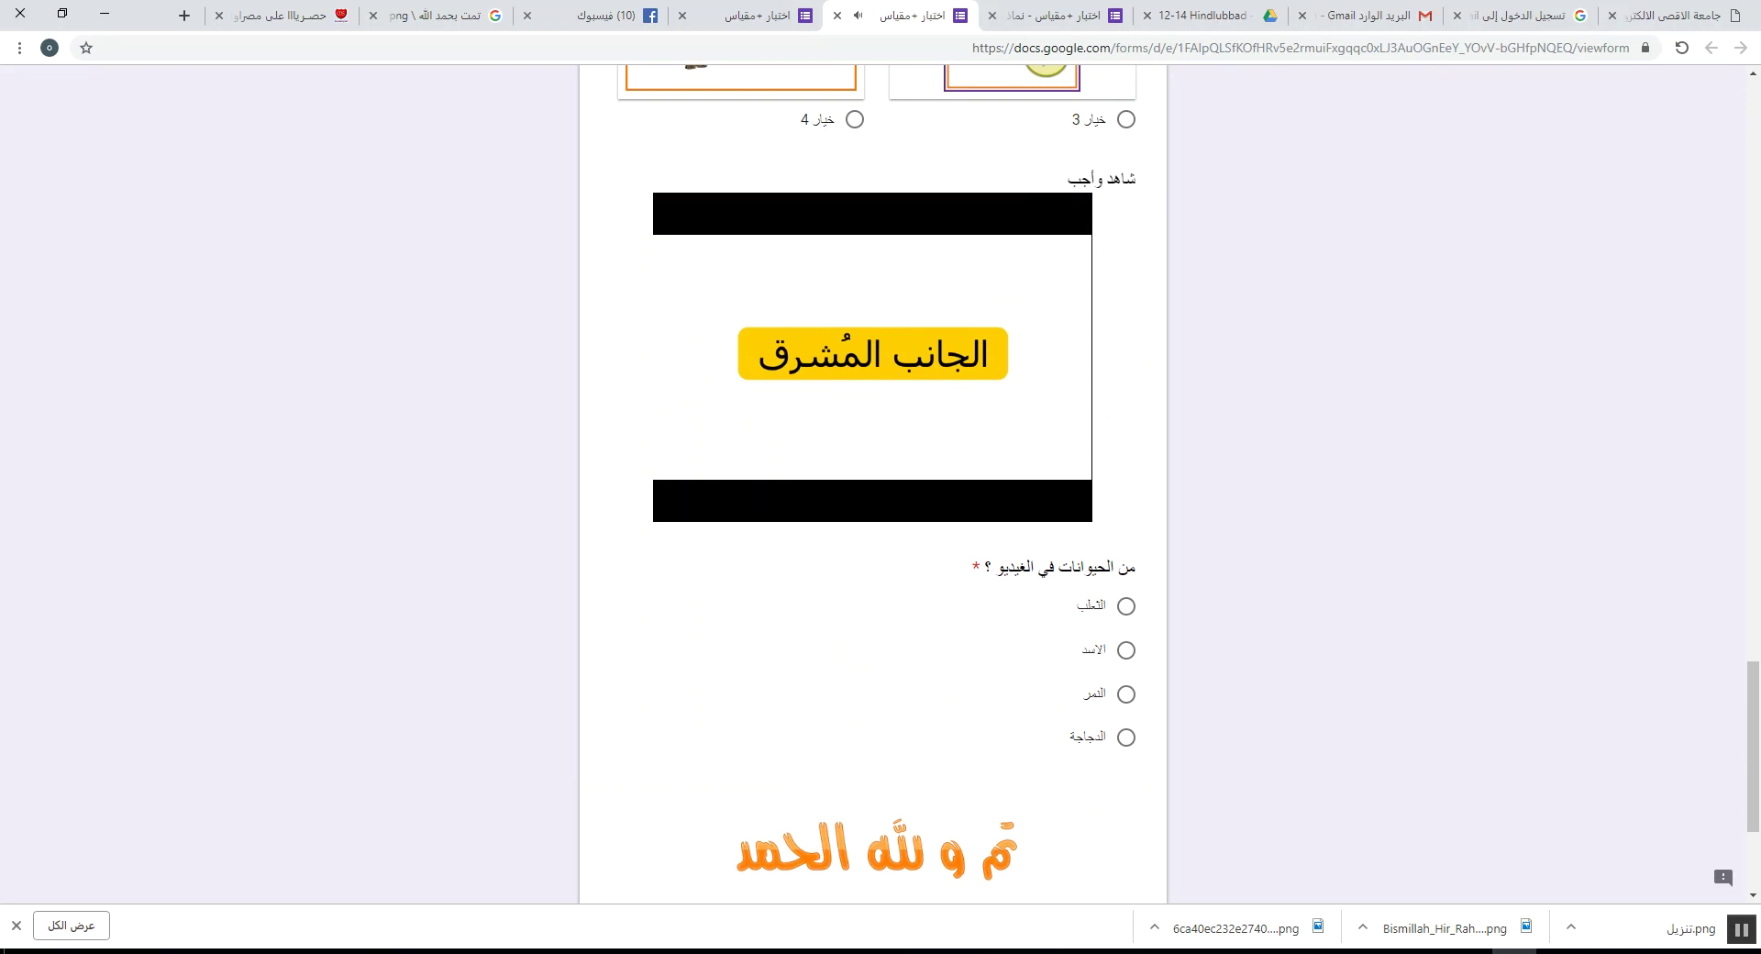
{"action": "scroll", "coordinate": [1119, 451], "scroll_direction": "down", "scroll_amount": 2}
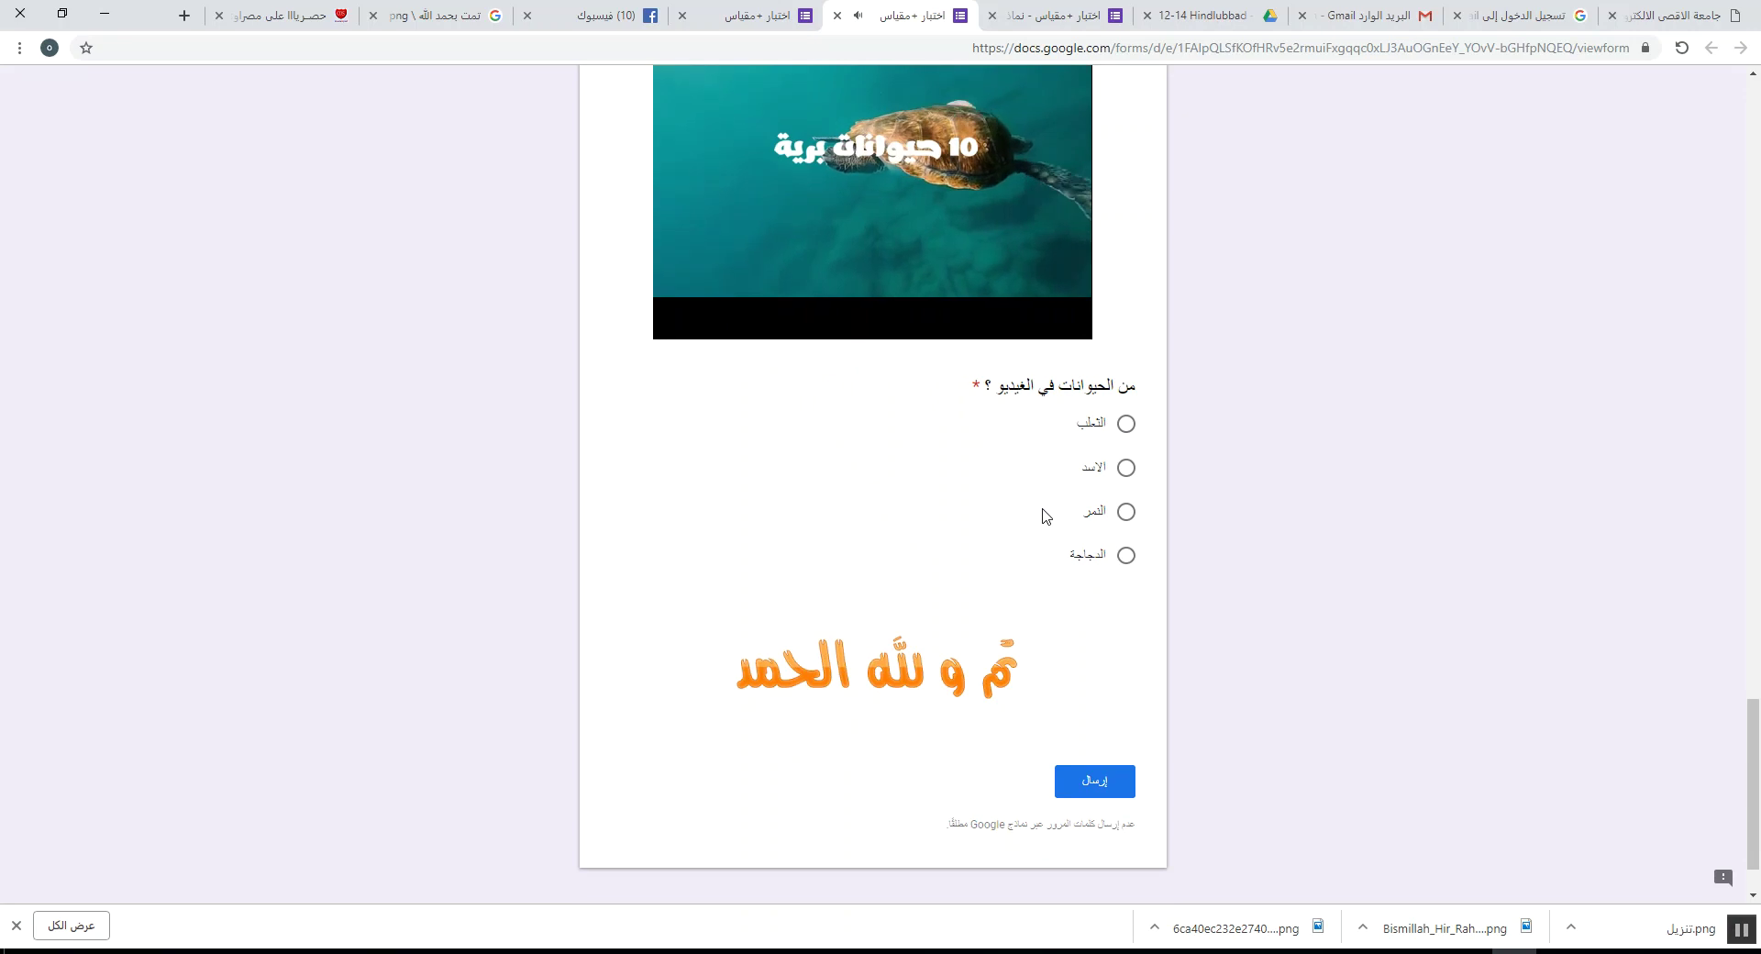
{"action": "left_click", "coordinate": [688, 324]}
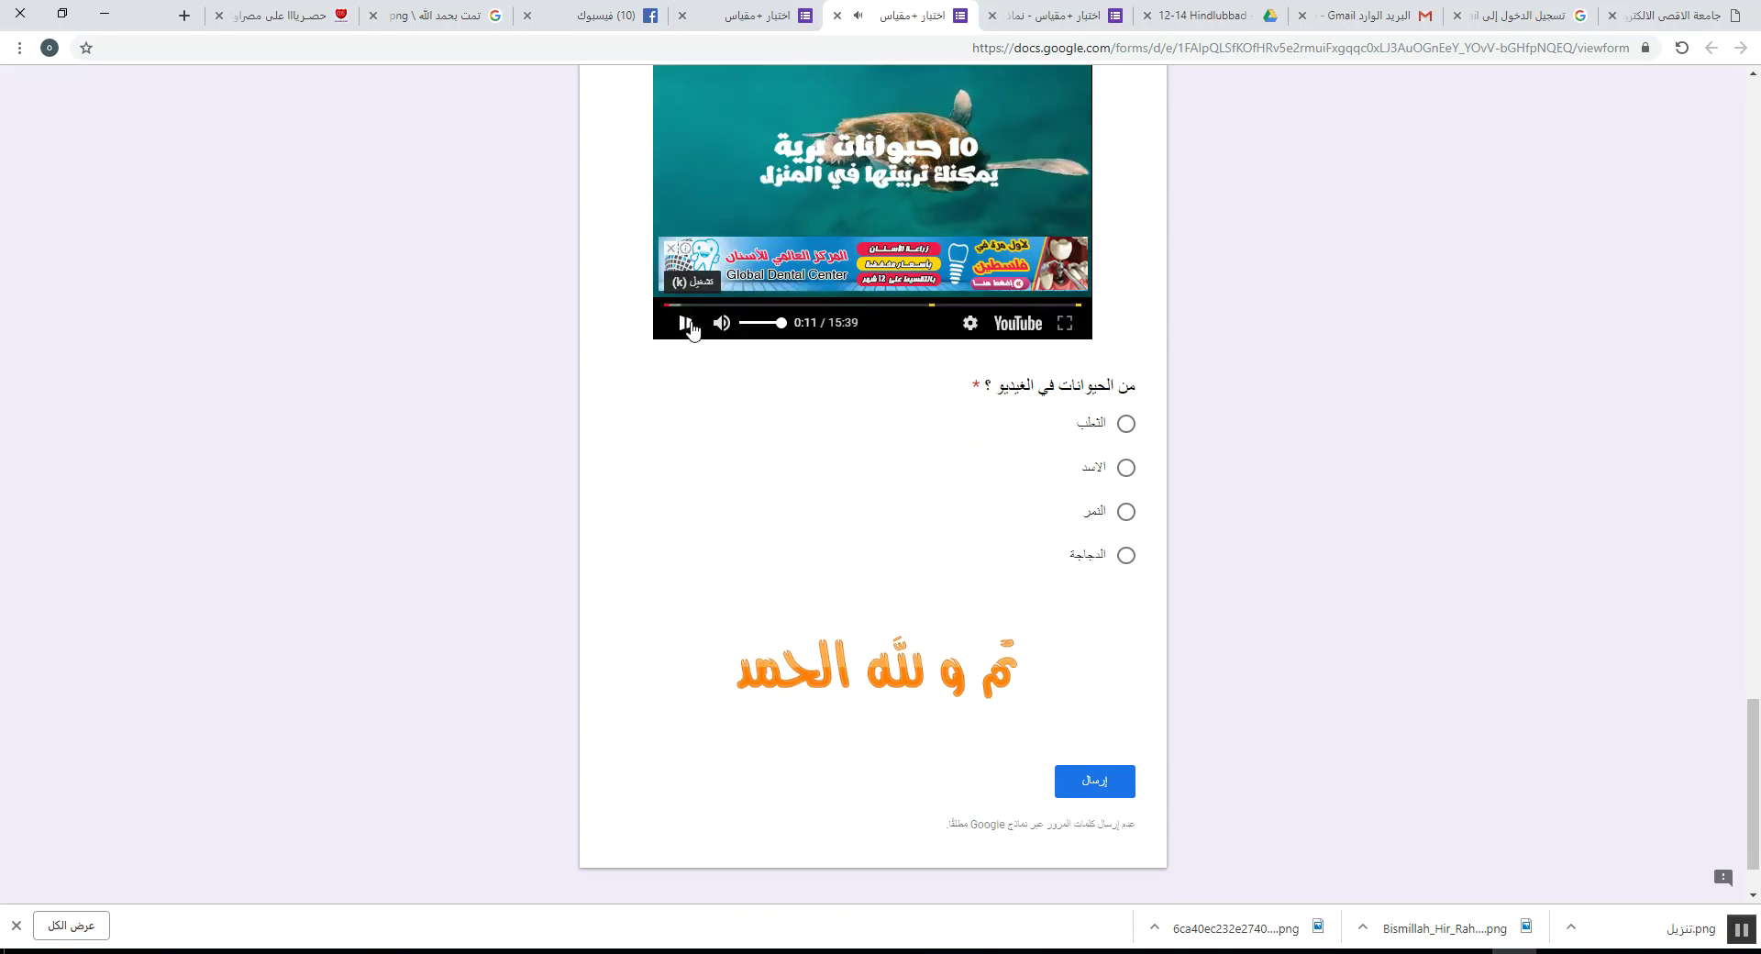
- Review the whole form in the editor and in the preview, from the basmala image to the video question
{"action": "left_click", "coordinate": [1091, 14]}
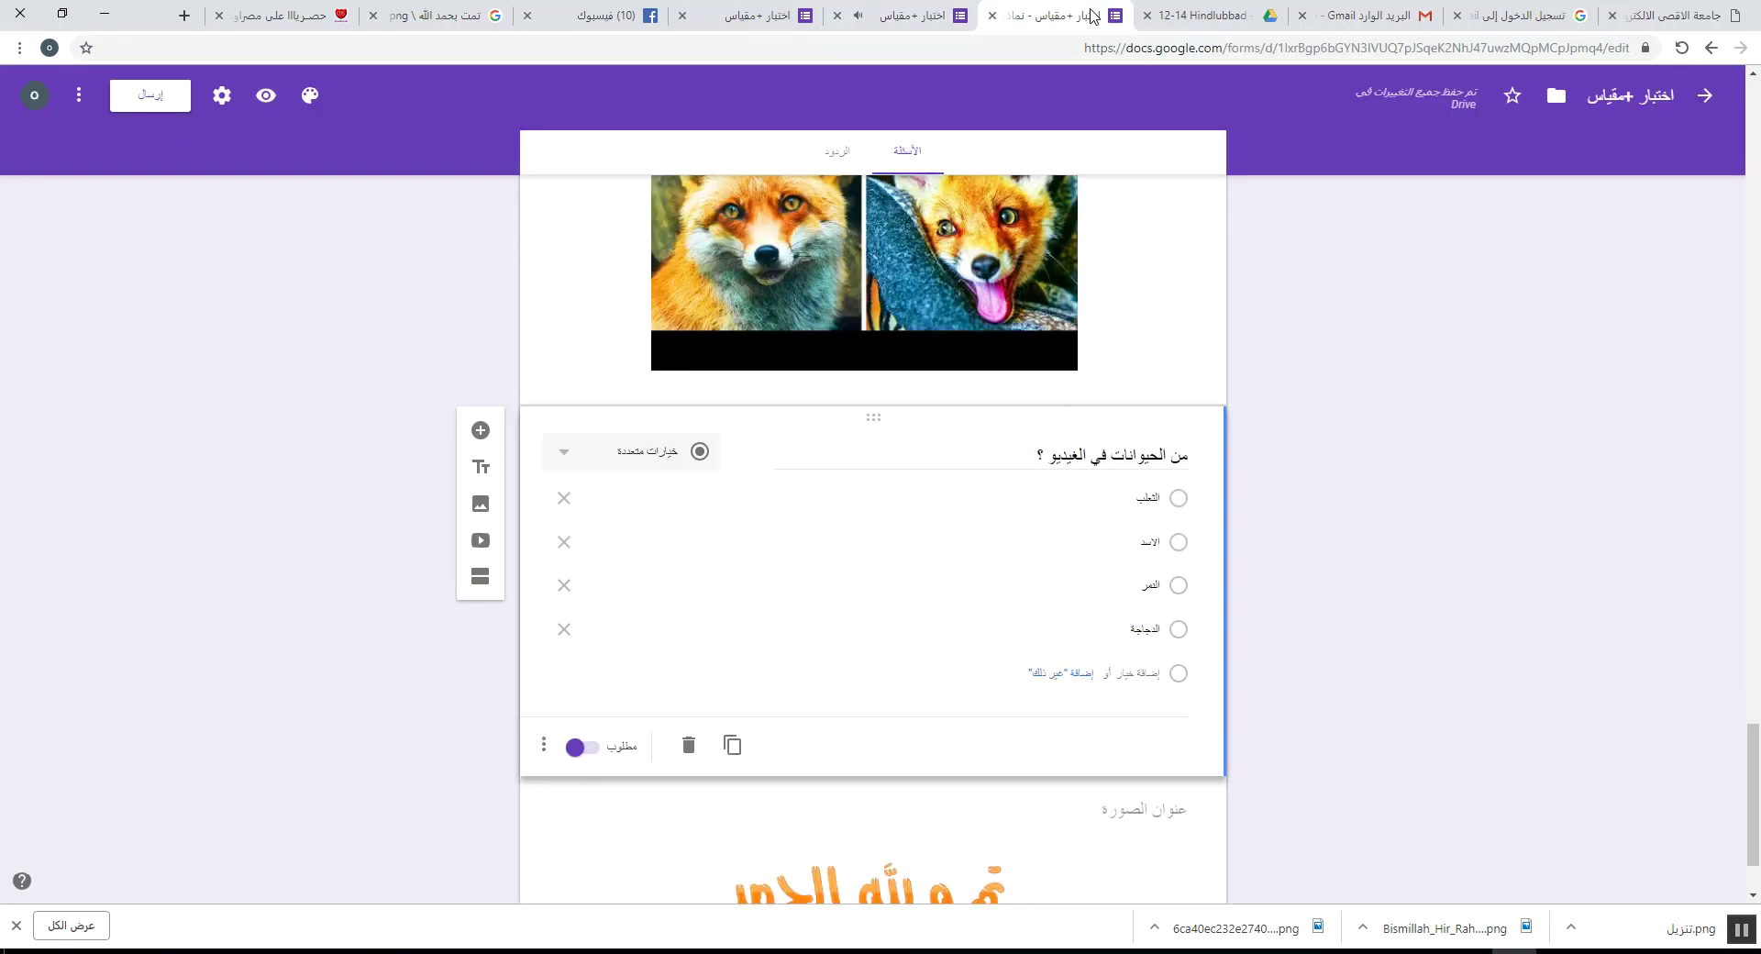
{"action": "scroll", "coordinate": [855, 310], "scroll_direction": "up", "scroll_amount": 20}
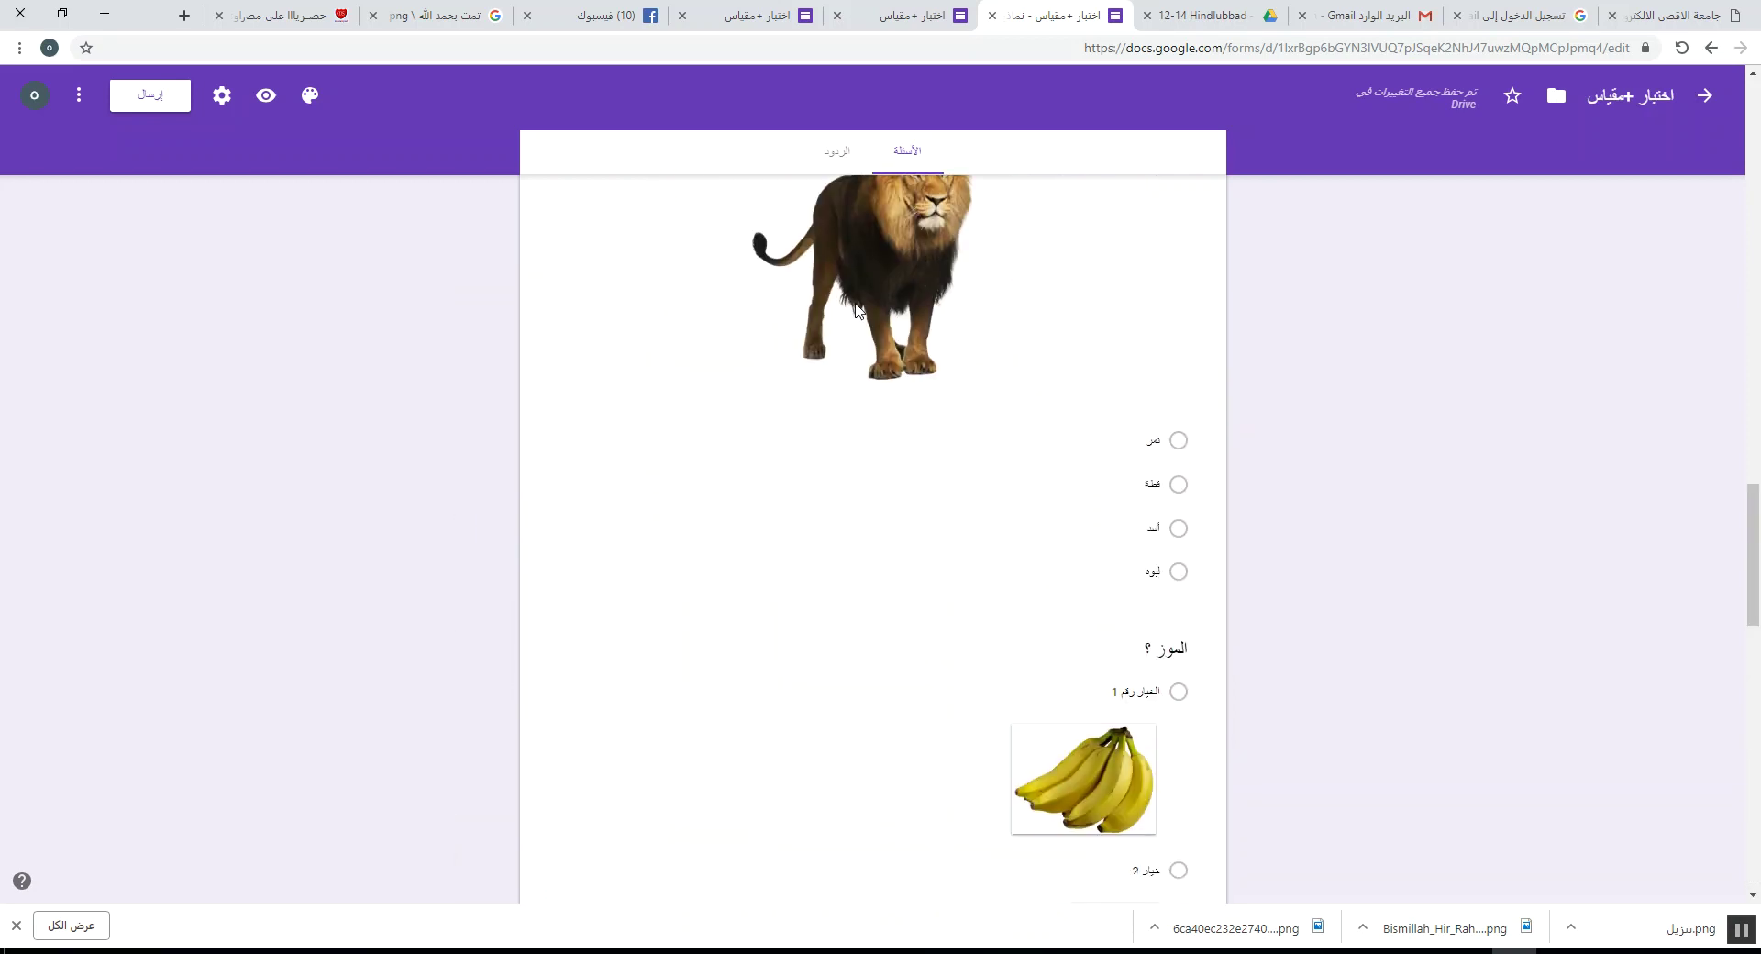
{"action": "scroll", "coordinate": [856, 310], "scroll_direction": "up", "scroll_amount": 10}
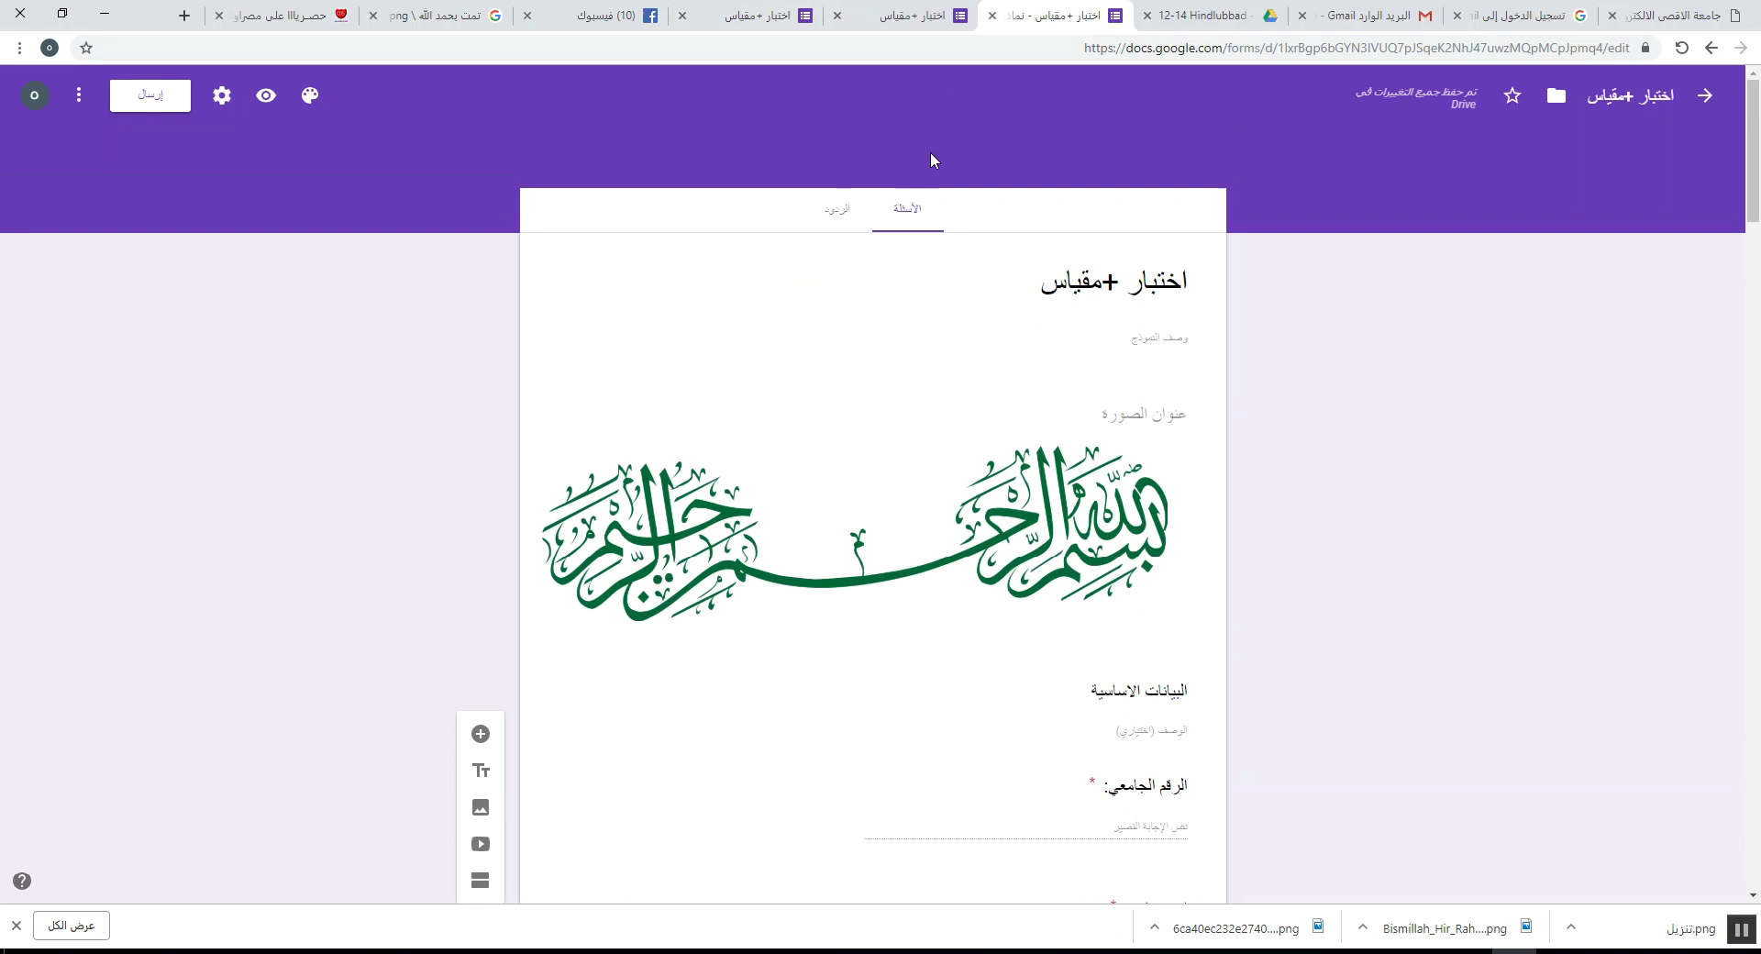
{"action": "scroll", "coordinate": [930, 160], "scroll_direction": "down", "scroll_amount": 4}
{"action": "left_click", "coordinate": [912, 15]}
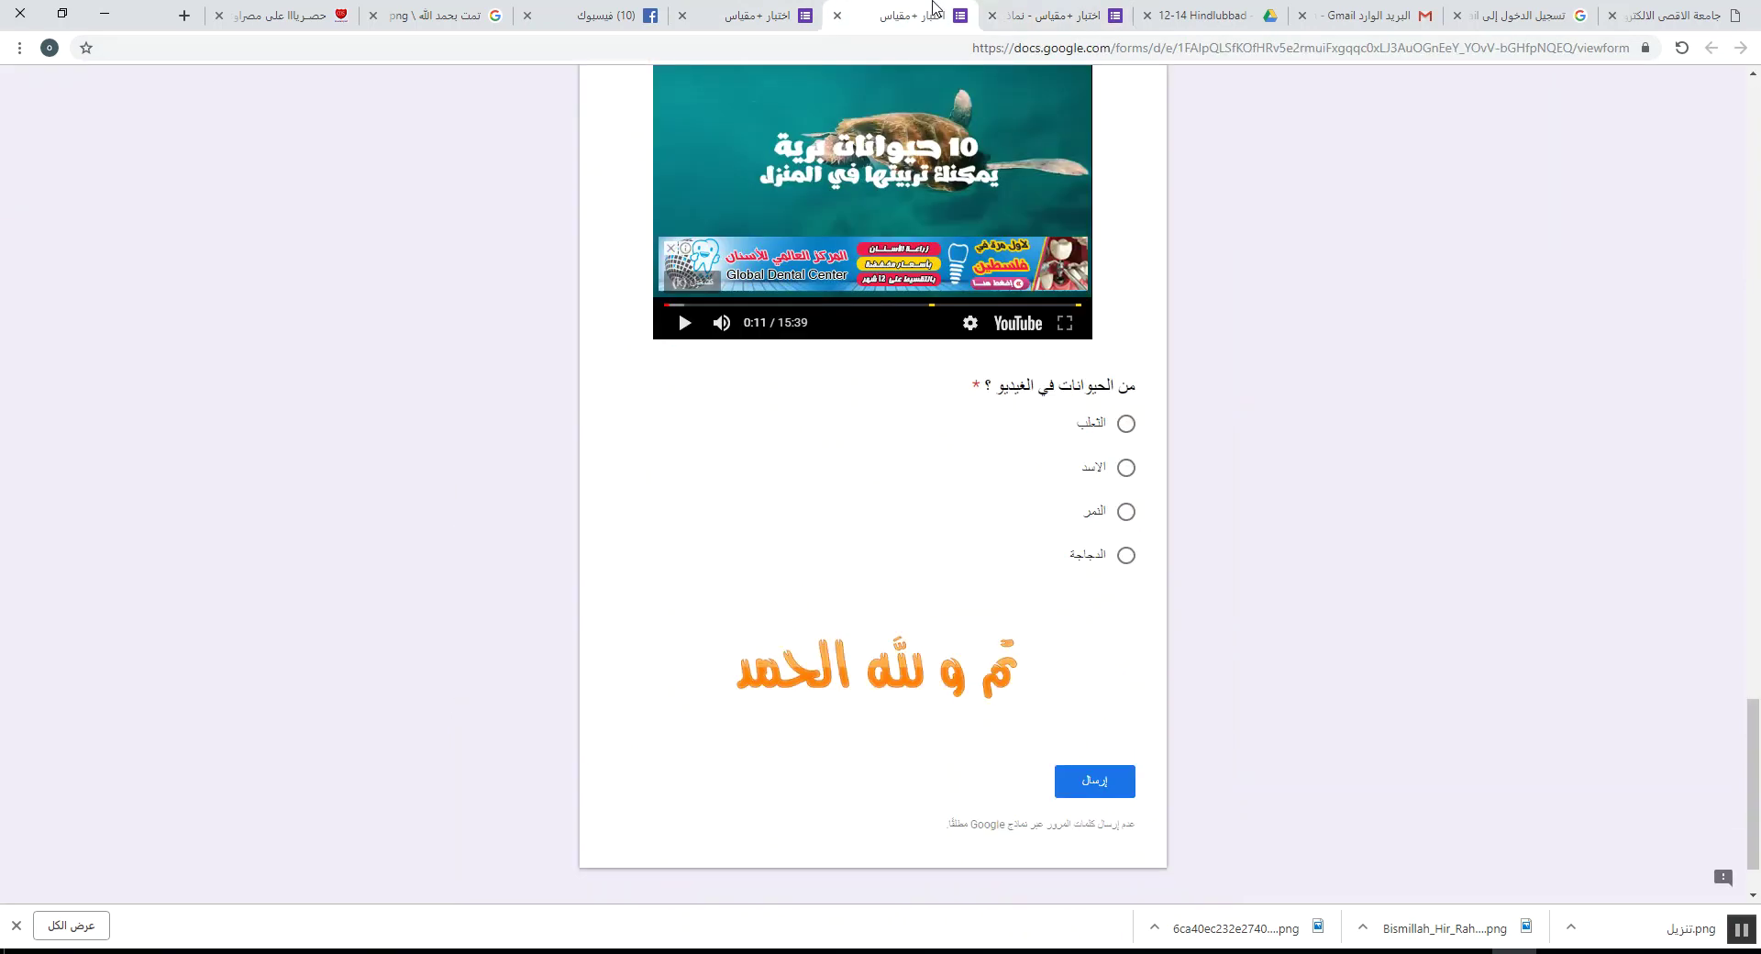
{"action": "scroll", "coordinate": [1025, 254], "scroll_direction": "up", "scroll_amount": 20}
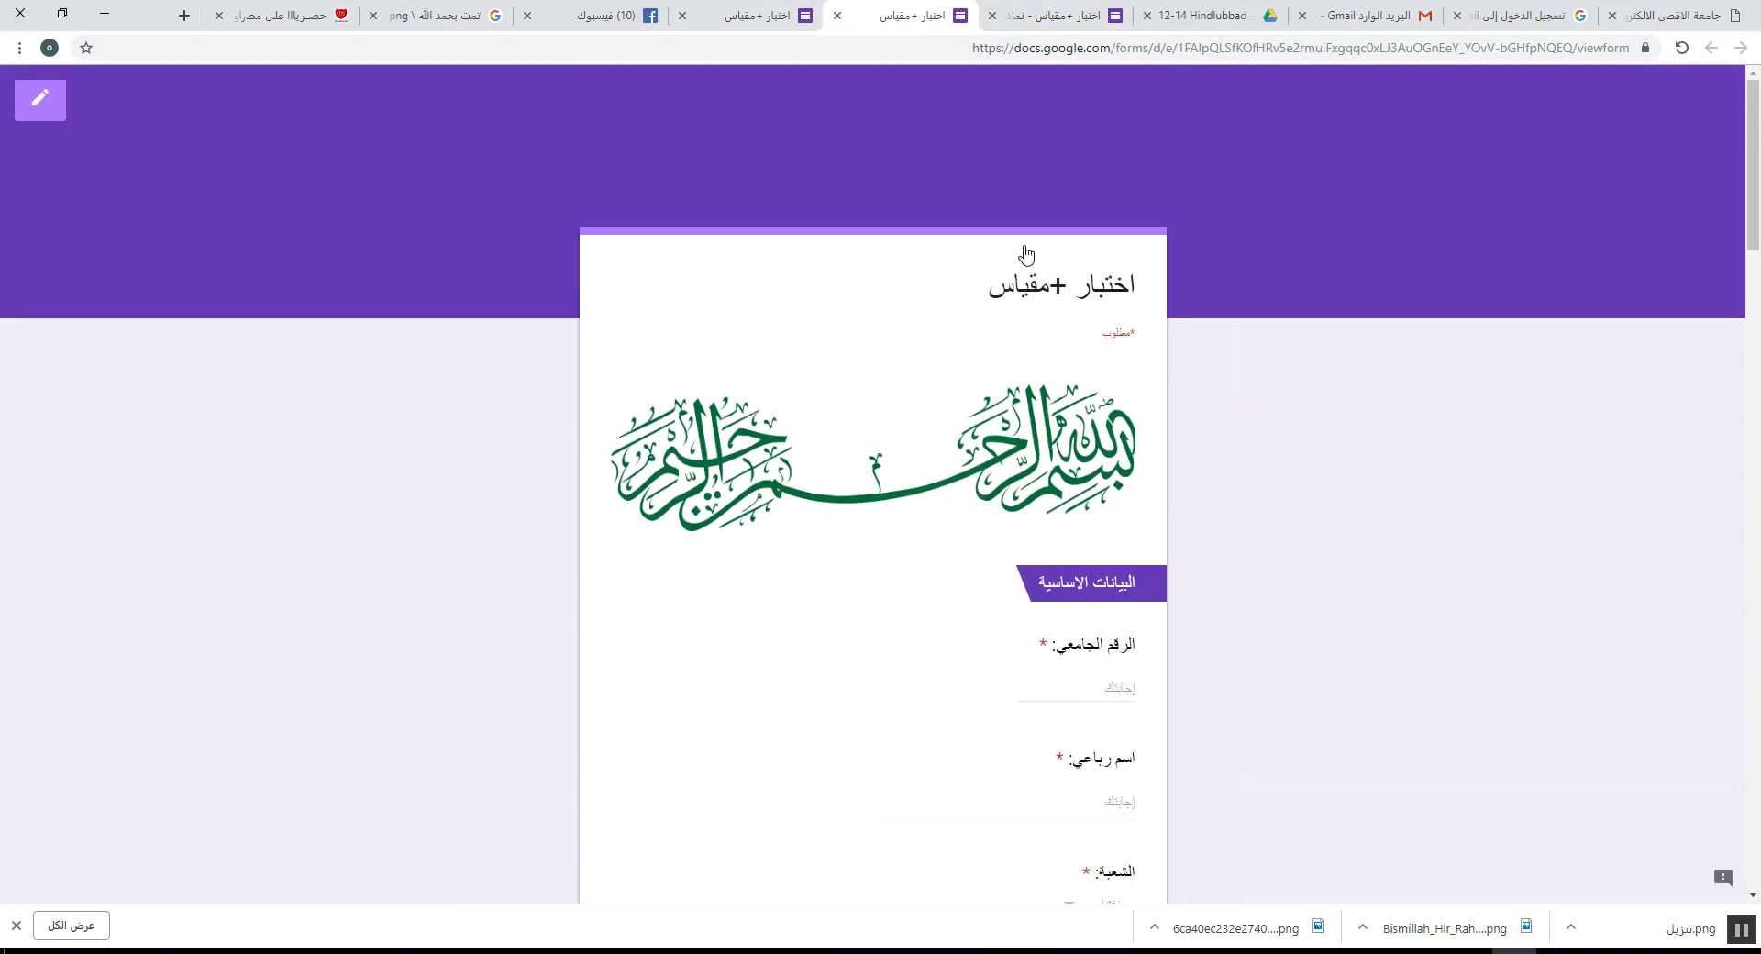
{"action": "scroll", "coordinate": [1046, 275], "scroll_direction": "down", "scroll_amount": 13}
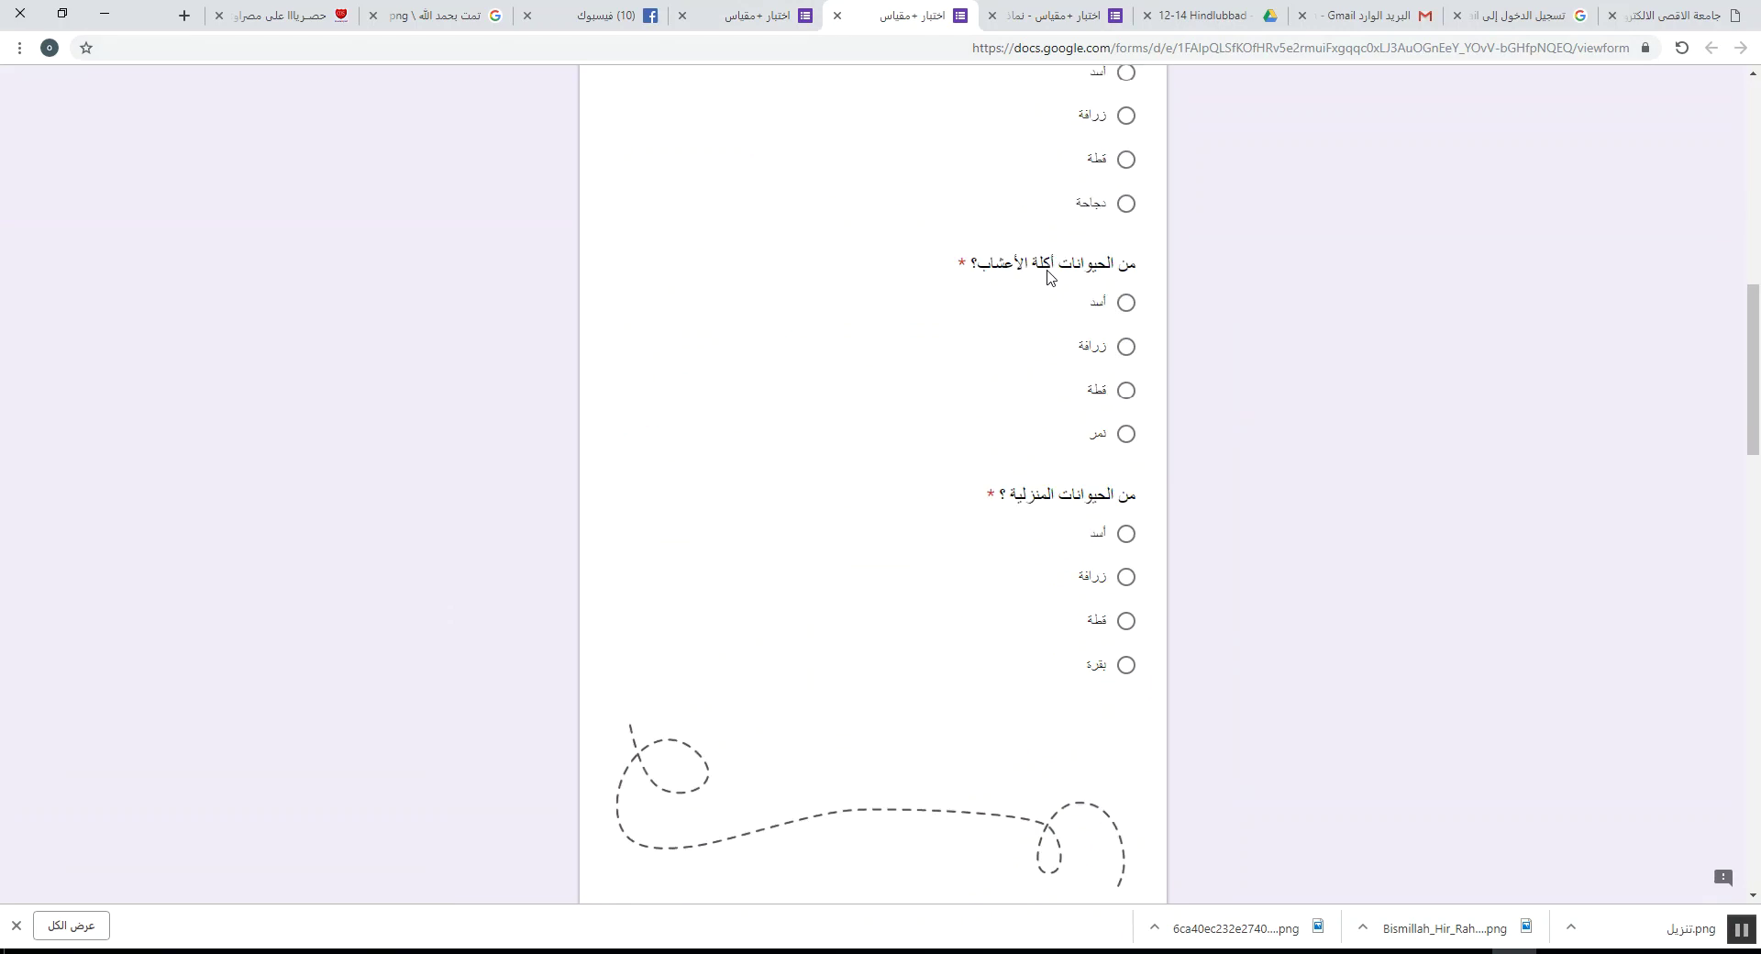
{"action": "scroll", "coordinate": [1048, 304], "scroll_direction": "down", "scroll_amount": 15}
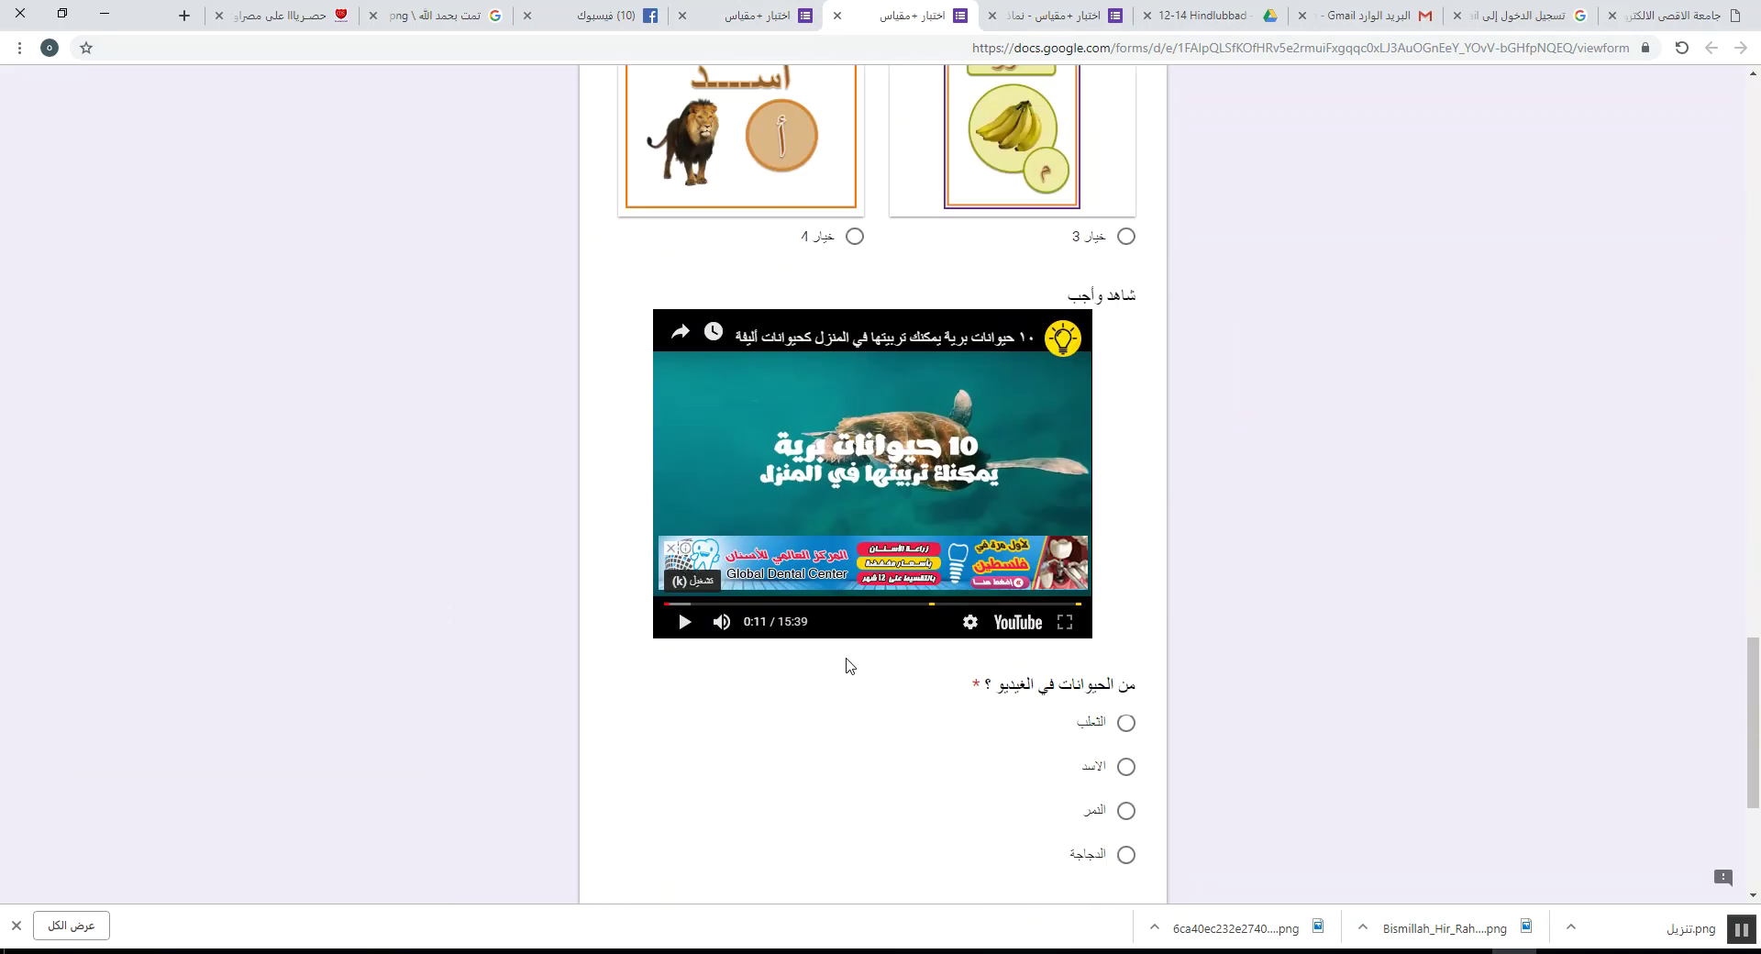
- Close the extra preview of the form and return to the form editor
{"action": "left_click", "coordinate": [759, 16]}
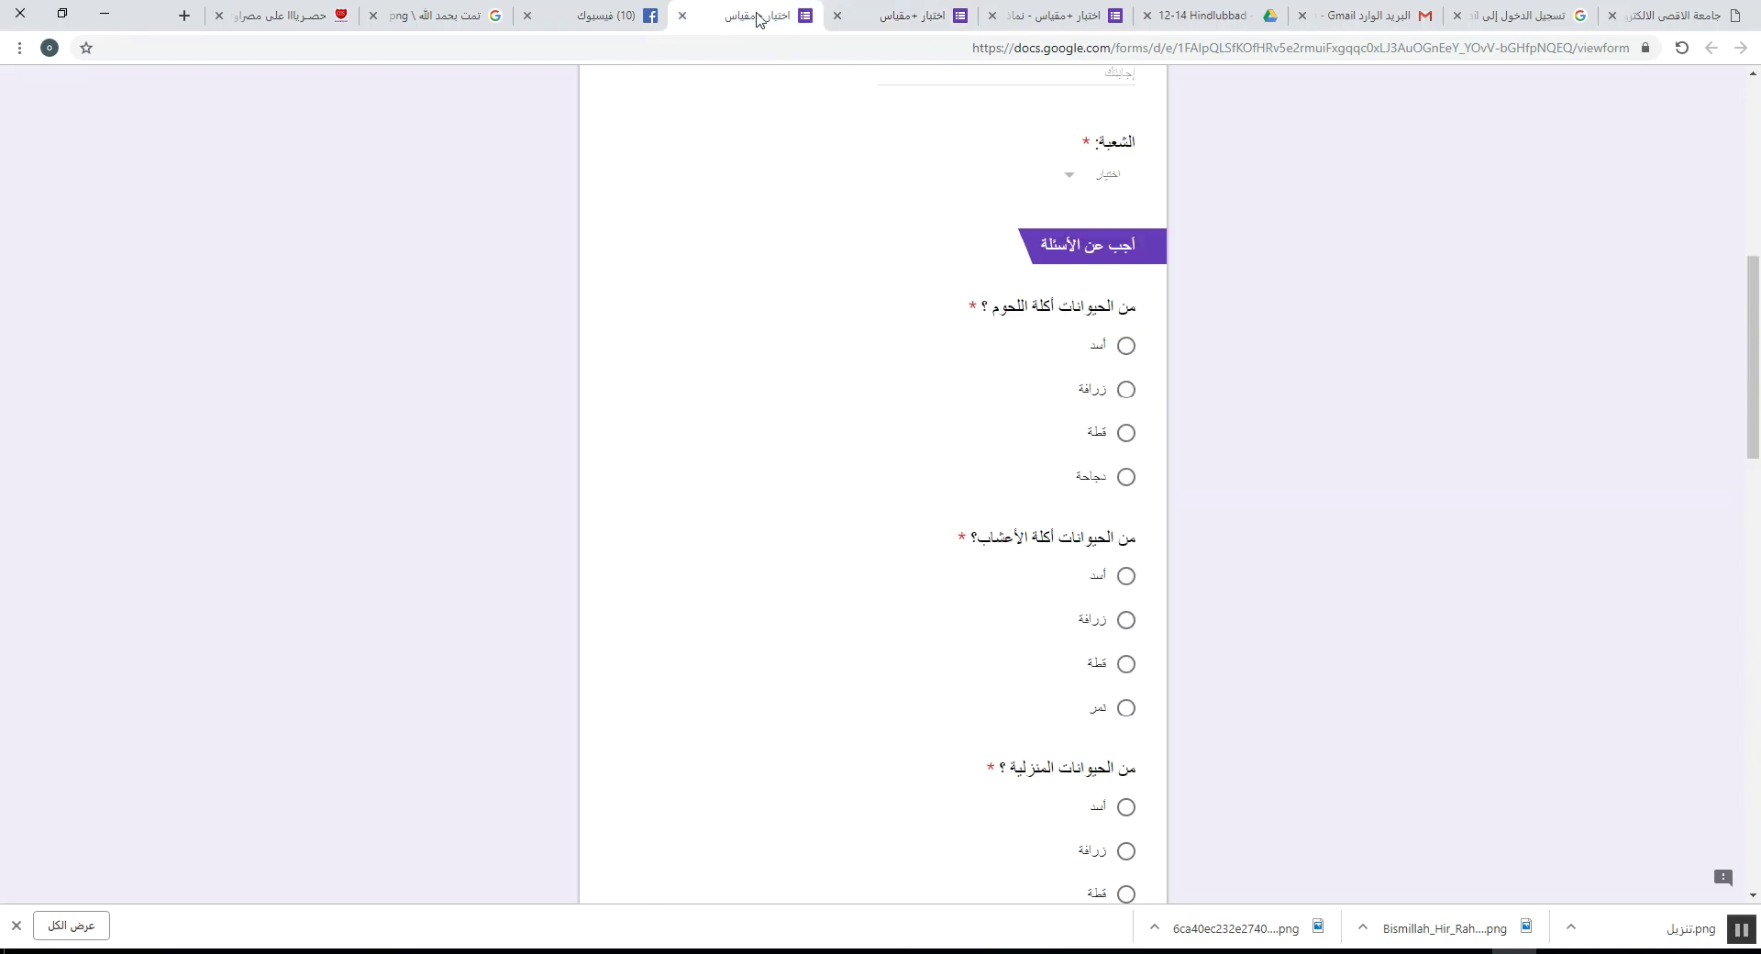
{"action": "left_click", "coordinate": [912, 16]}
{"action": "left_click", "coordinate": [758, 17]}
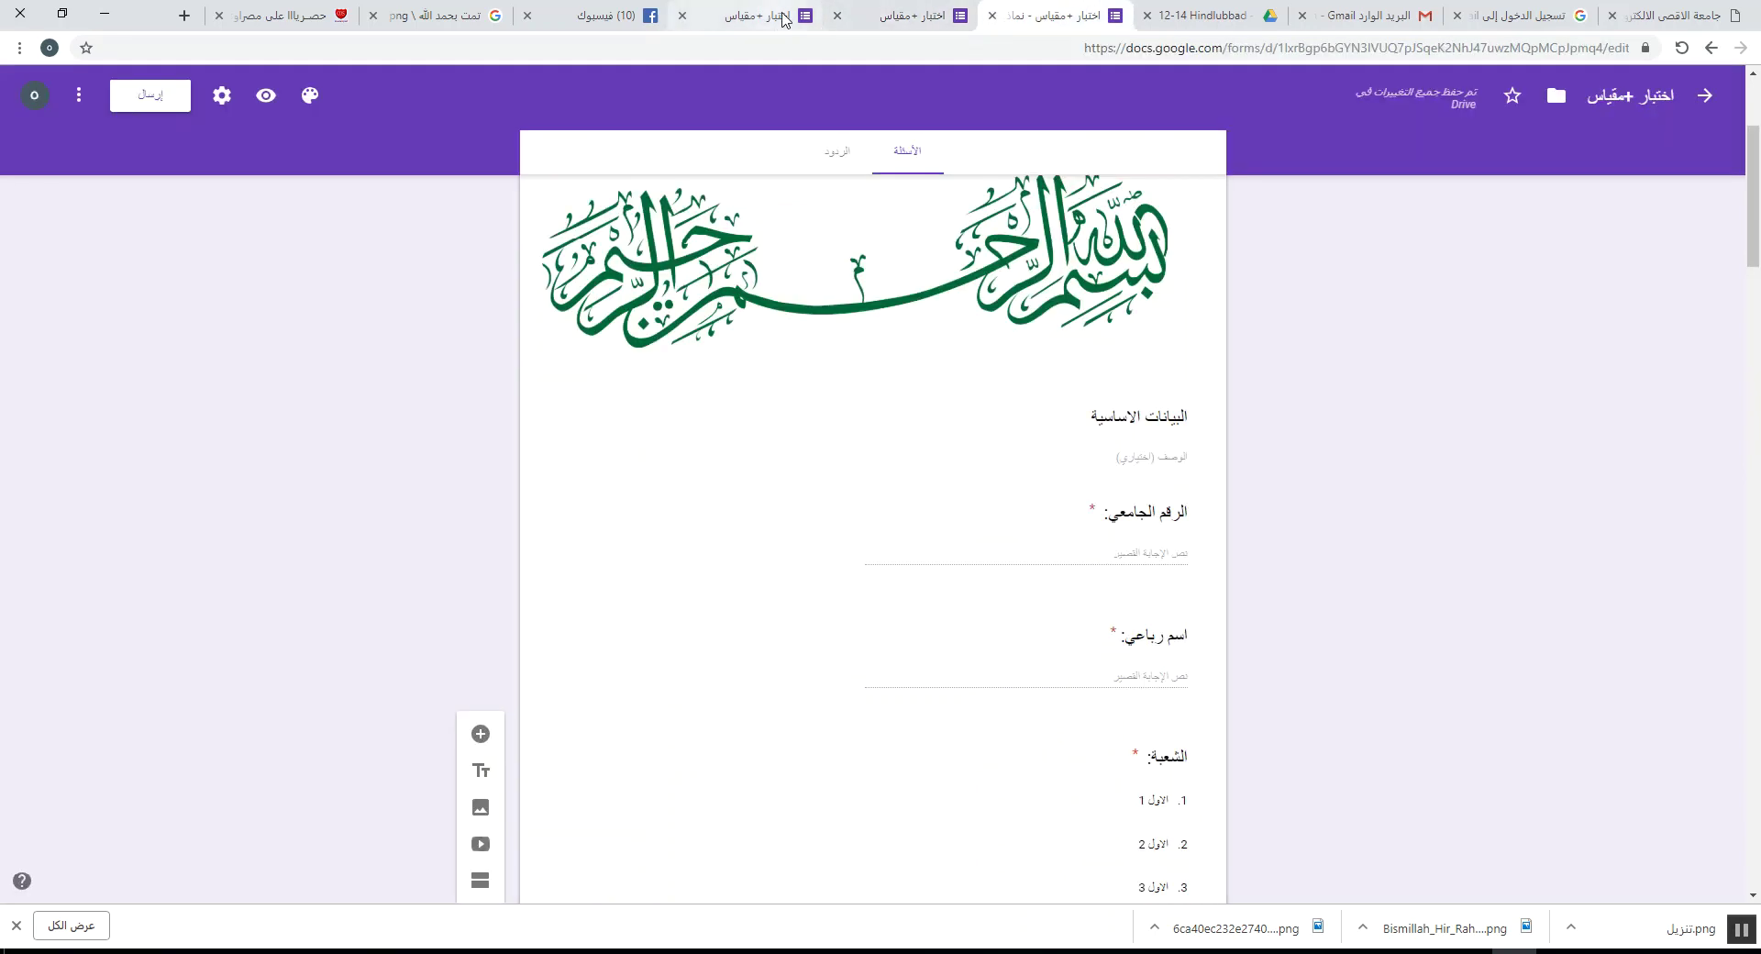
{"action": "left_click", "coordinate": [682, 16]}
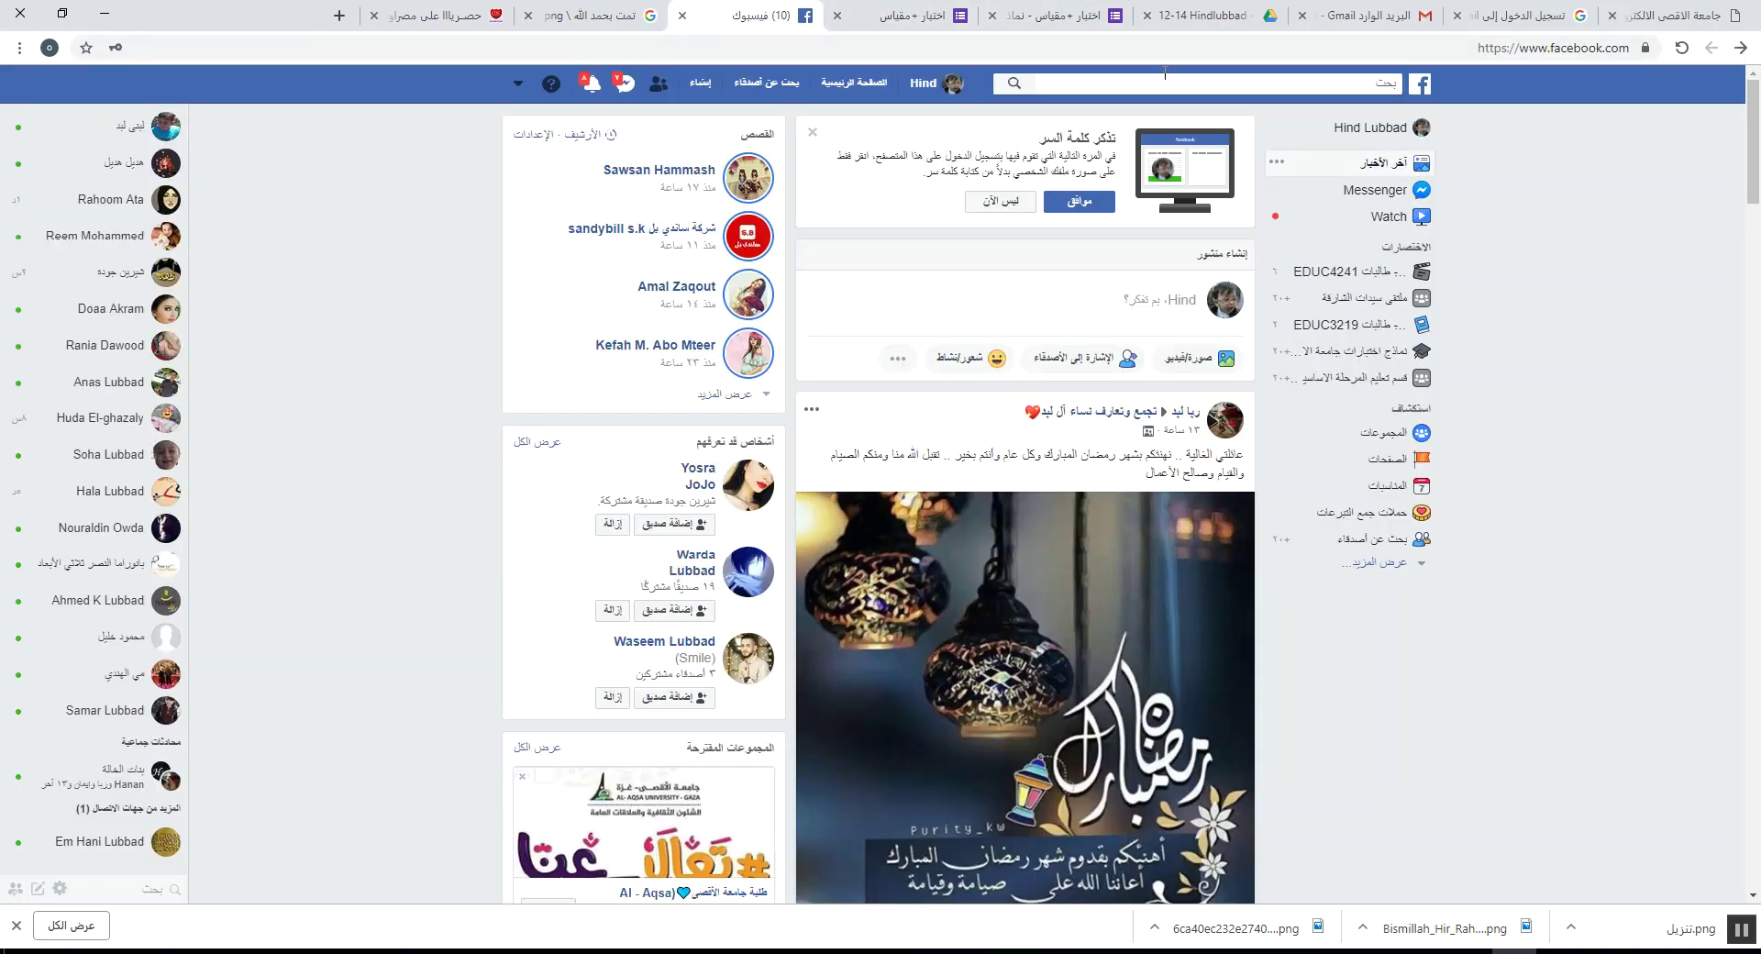
{"action": "left_click", "coordinate": [1063, 15]}
- Insert a new section after the "الشعبة" question and clear its default title
{"action": "scroll", "coordinate": [413, 596], "scroll_direction": "down", "scroll_amount": 5}
{"action": "scroll", "coordinate": [427, 715], "scroll_direction": "down", "scroll_amount": 2}
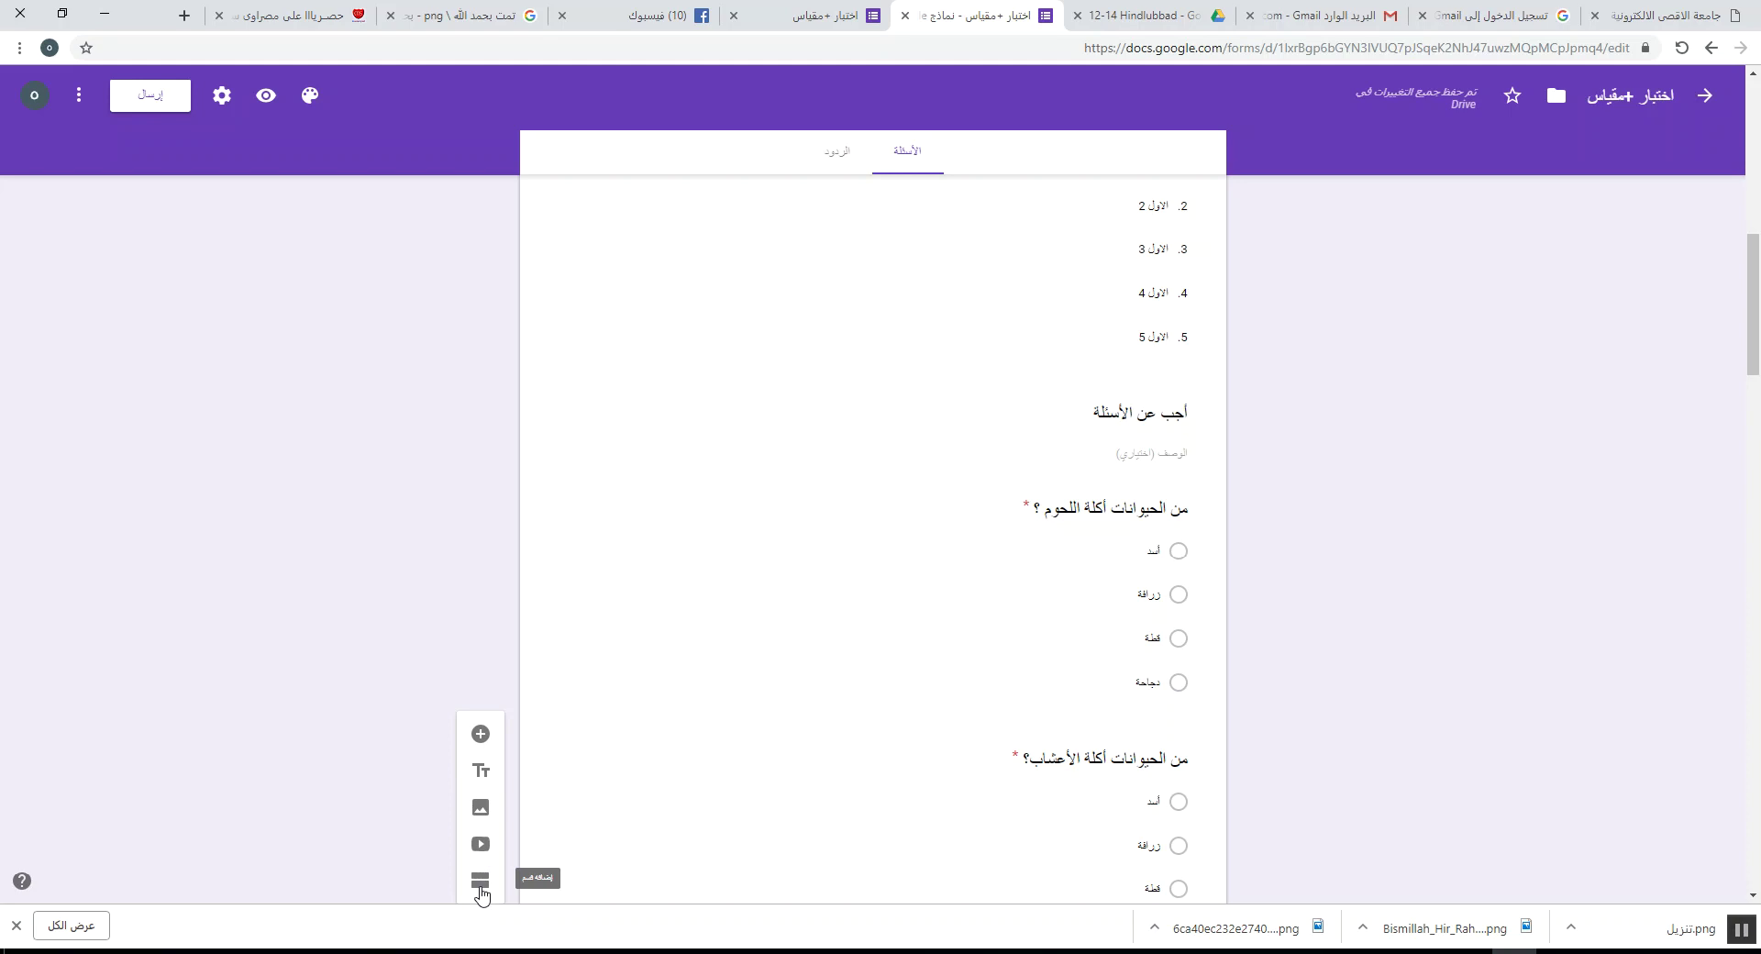
{"action": "scroll", "coordinate": [826, 642], "scroll_direction": "up", "scroll_amount": 8}
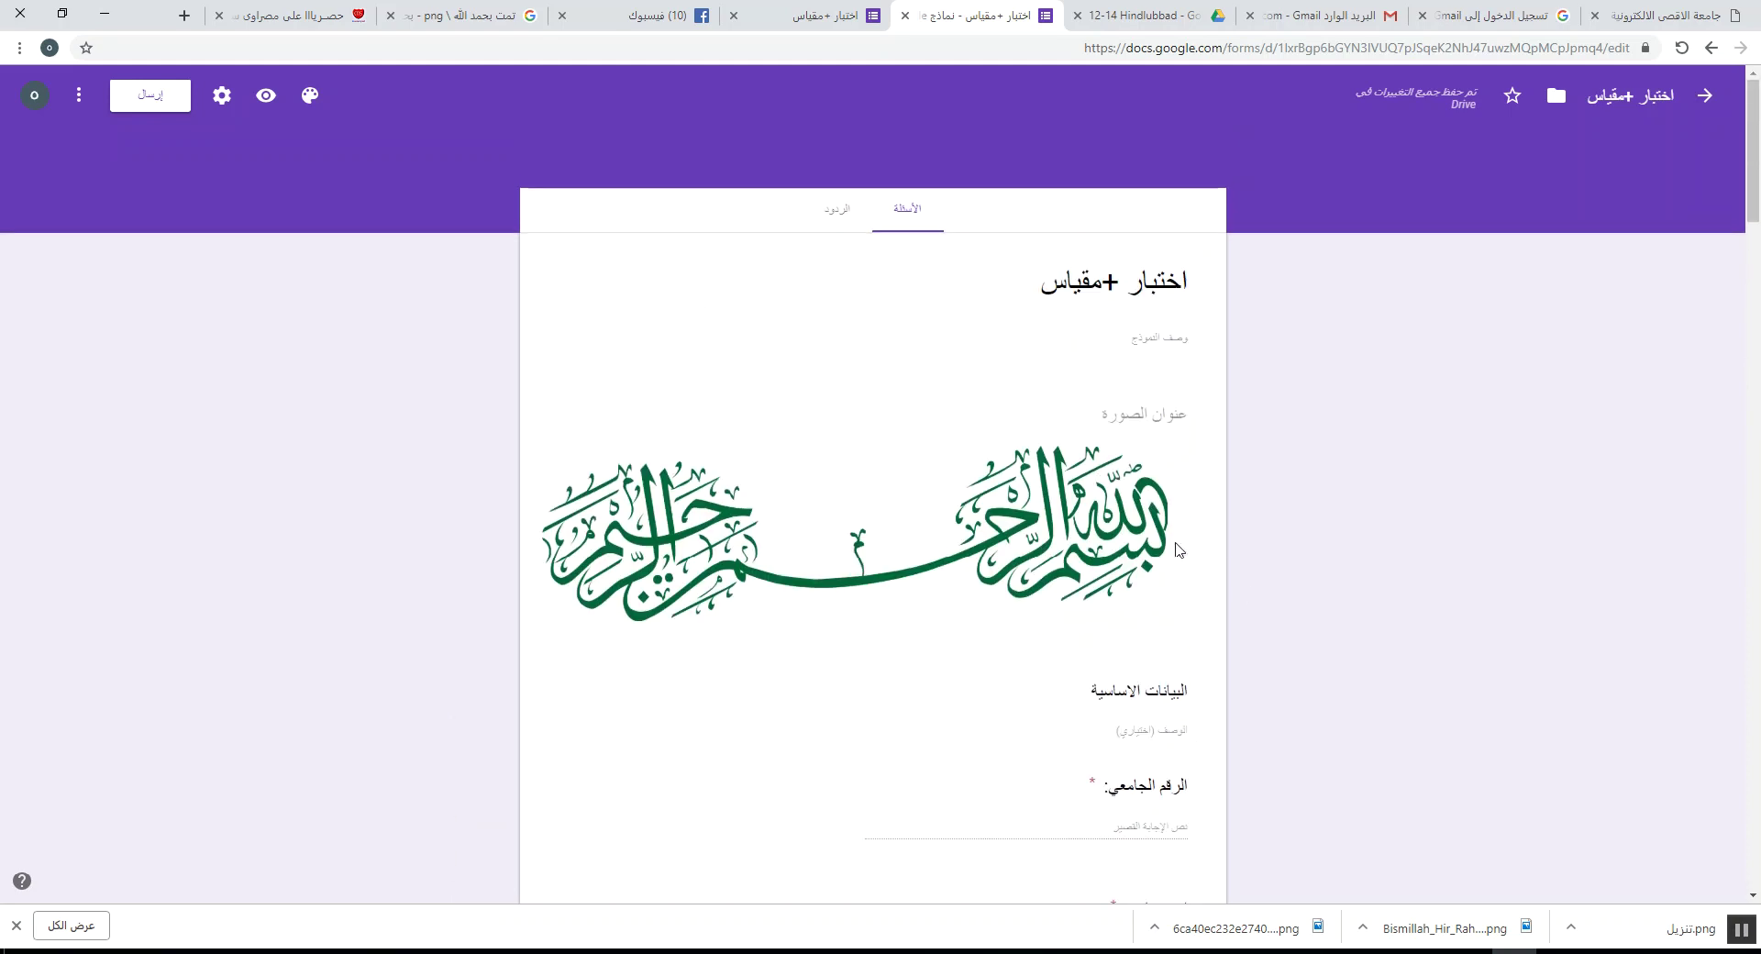
{"action": "scroll", "coordinate": [1073, 463], "scroll_direction": "down", "scroll_amount": 8}
{"action": "left_click", "coordinate": [1071, 464]}
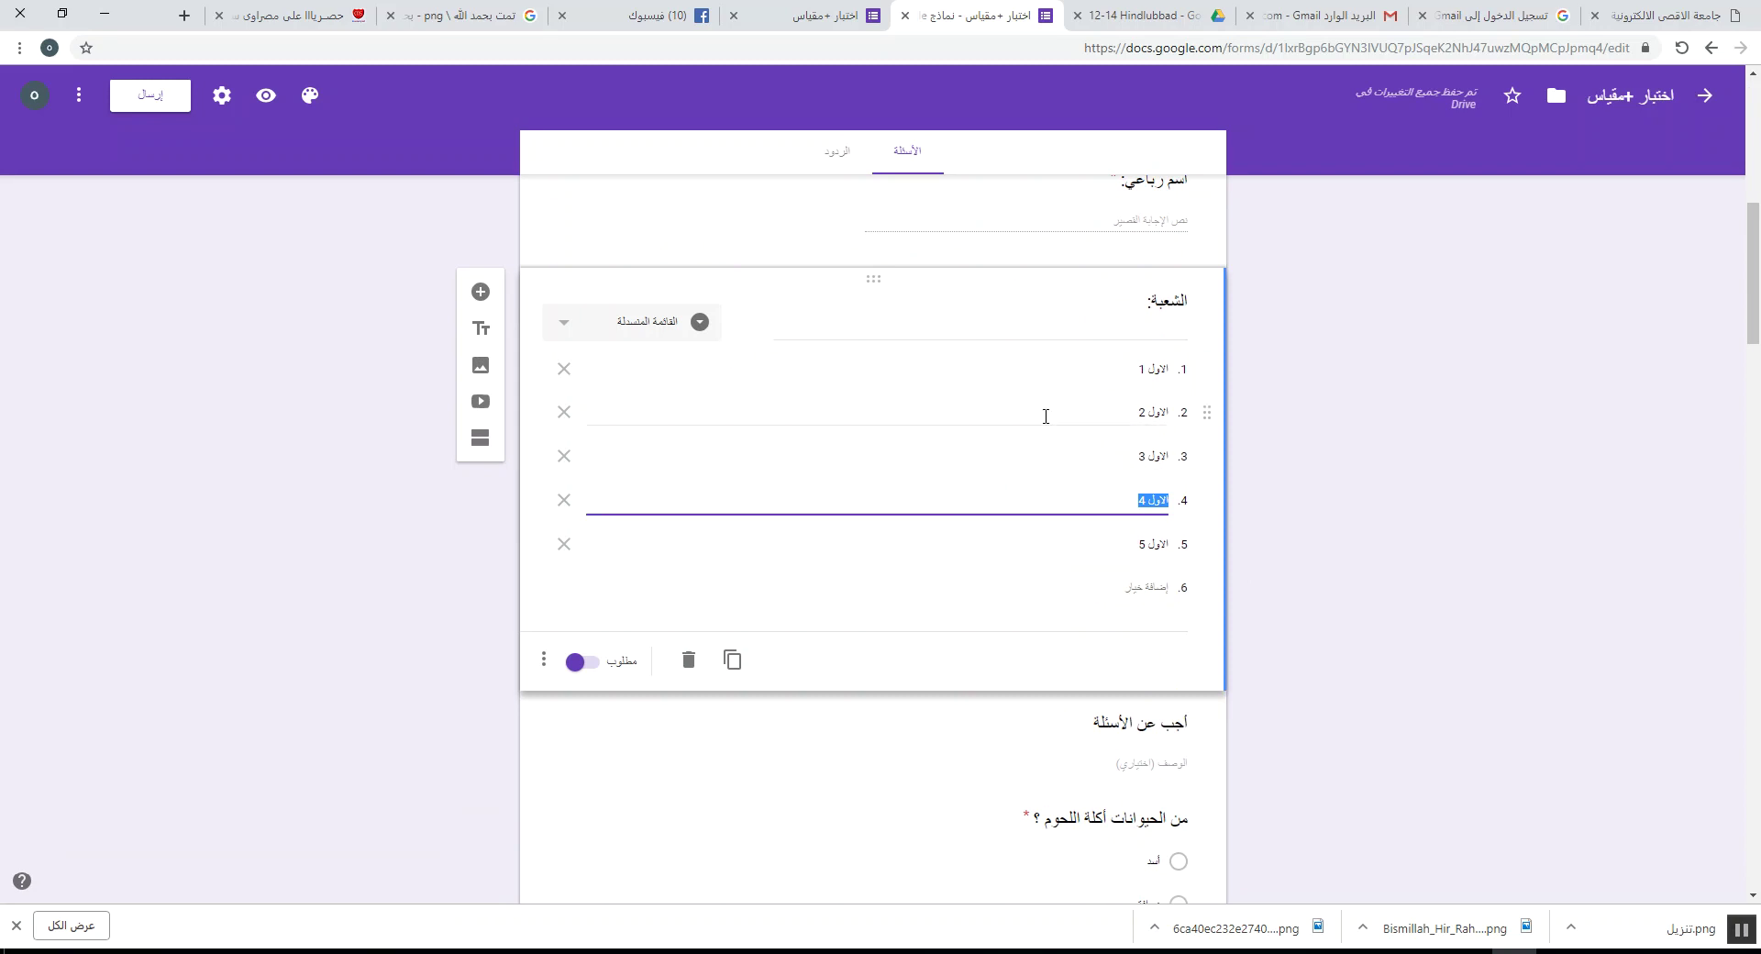
{"action": "left_click", "coordinate": [482, 440]}
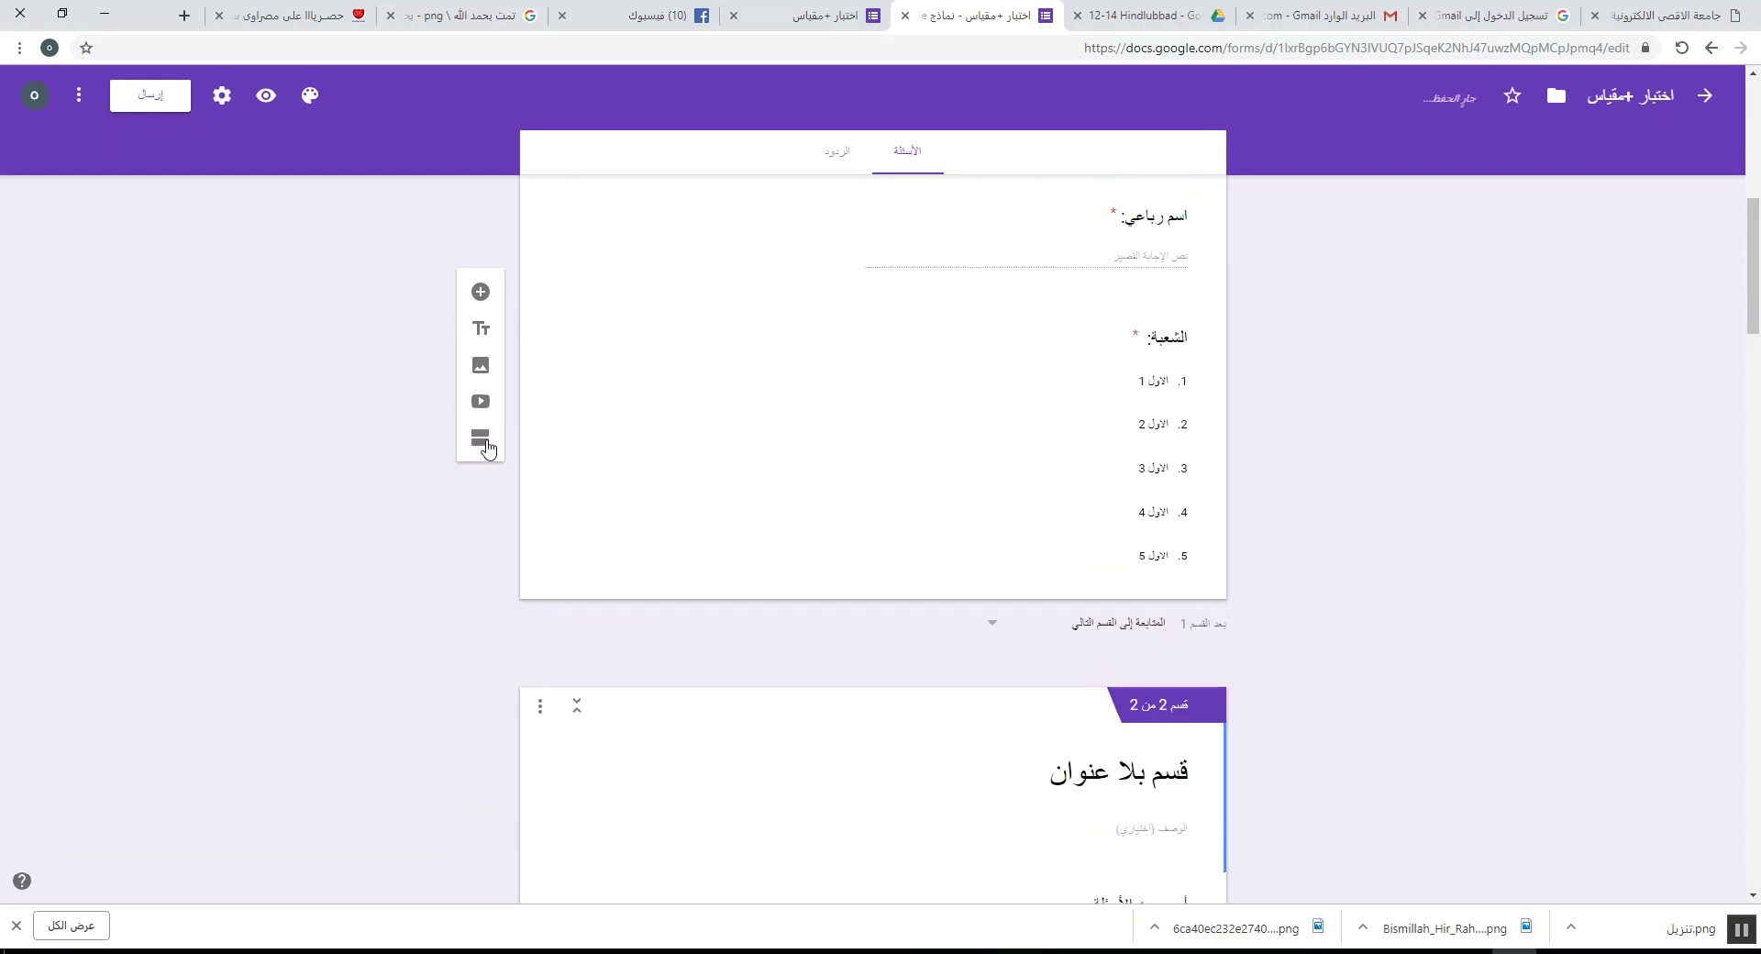
{"action": "left_click", "coordinate": [1059, 768]}
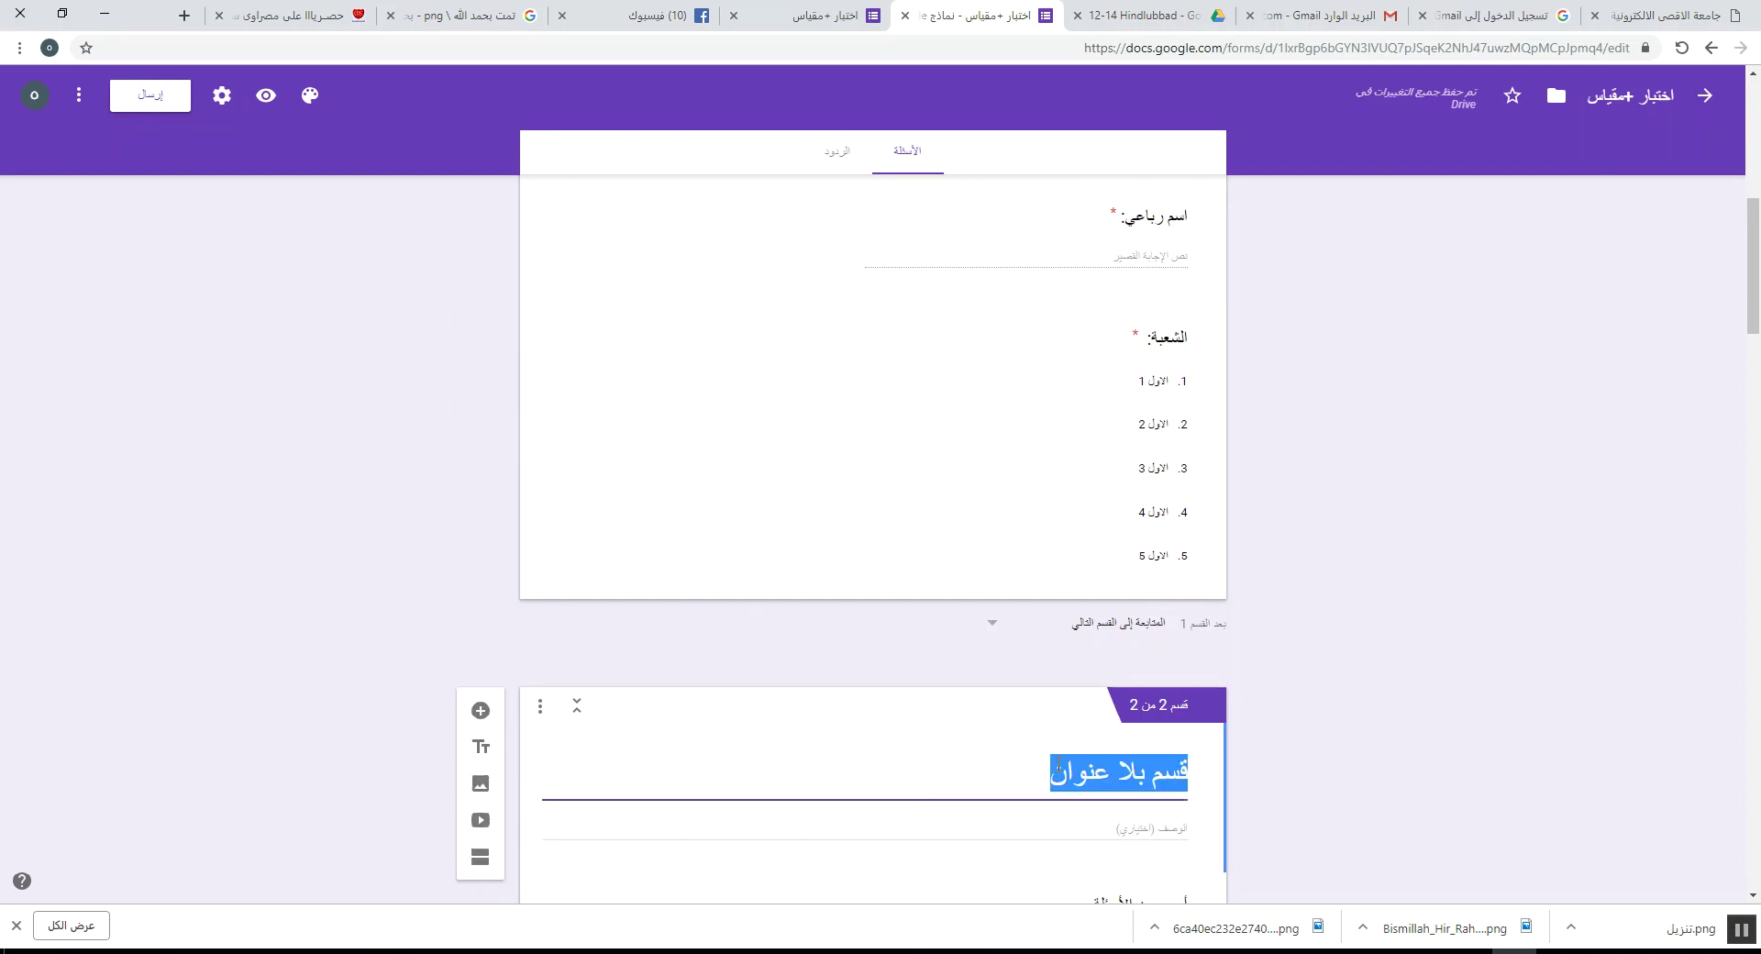
{"action": "key", "text": "BackSpace"}
- Insert another section between the dashed divider image and the "من أنا ؟" question, and clear its default title
{"action": "scroll", "coordinate": [884, 738], "scroll_direction": "down", "scroll_amount": 8}
{"action": "scroll", "coordinate": [910, 674], "scroll_direction": "down", "scroll_amount": 3}
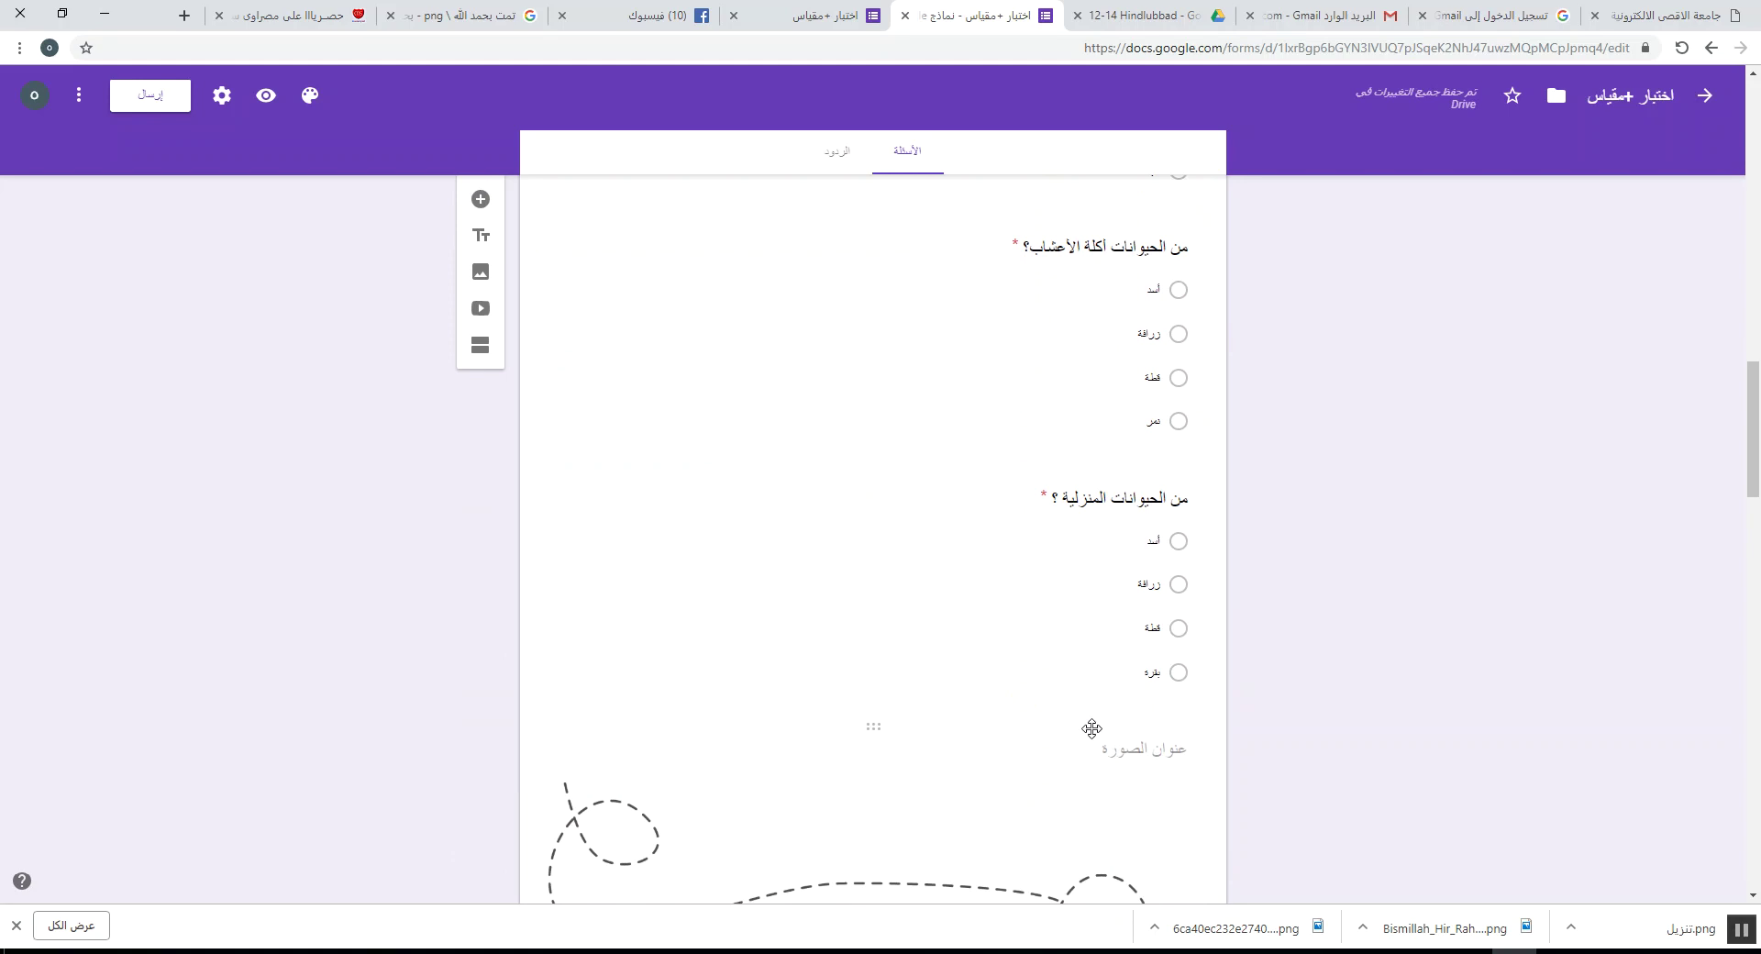
{"action": "scroll", "coordinate": [1009, 789], "scroll_direction": "down", "scroll_amount": 3}
{"action": "left_click", "coordinate": [943, 642]}
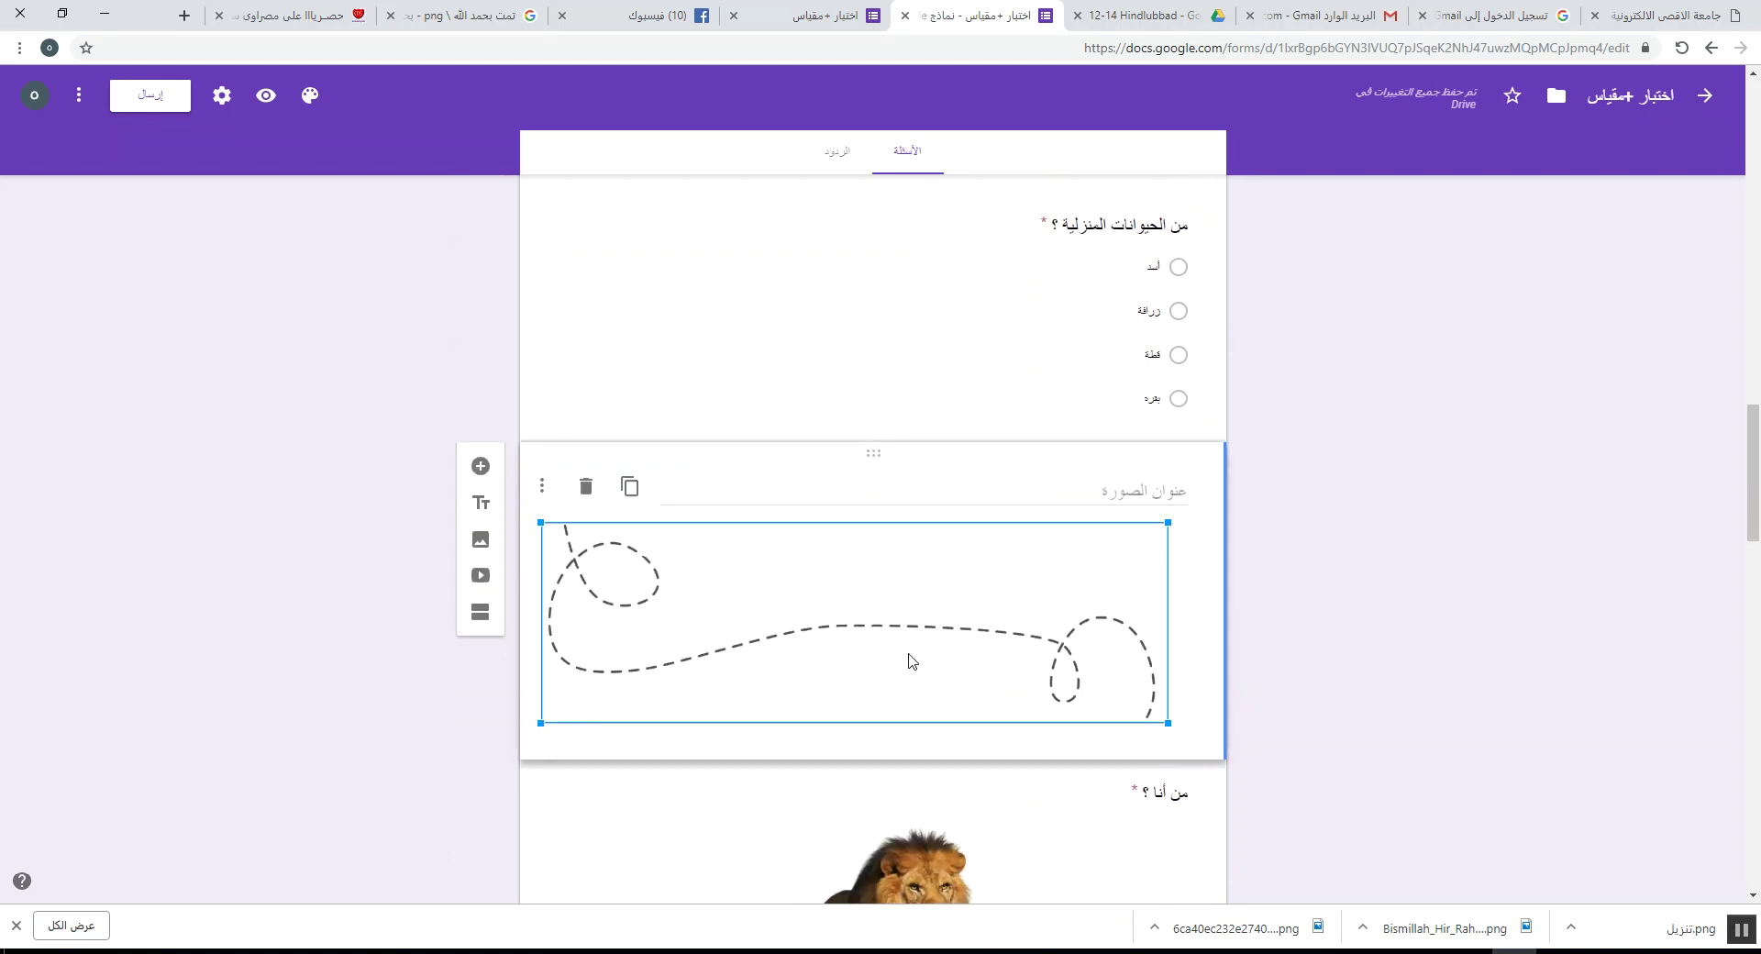
{"action": "left_click", "coordinate": [1115, 851]}
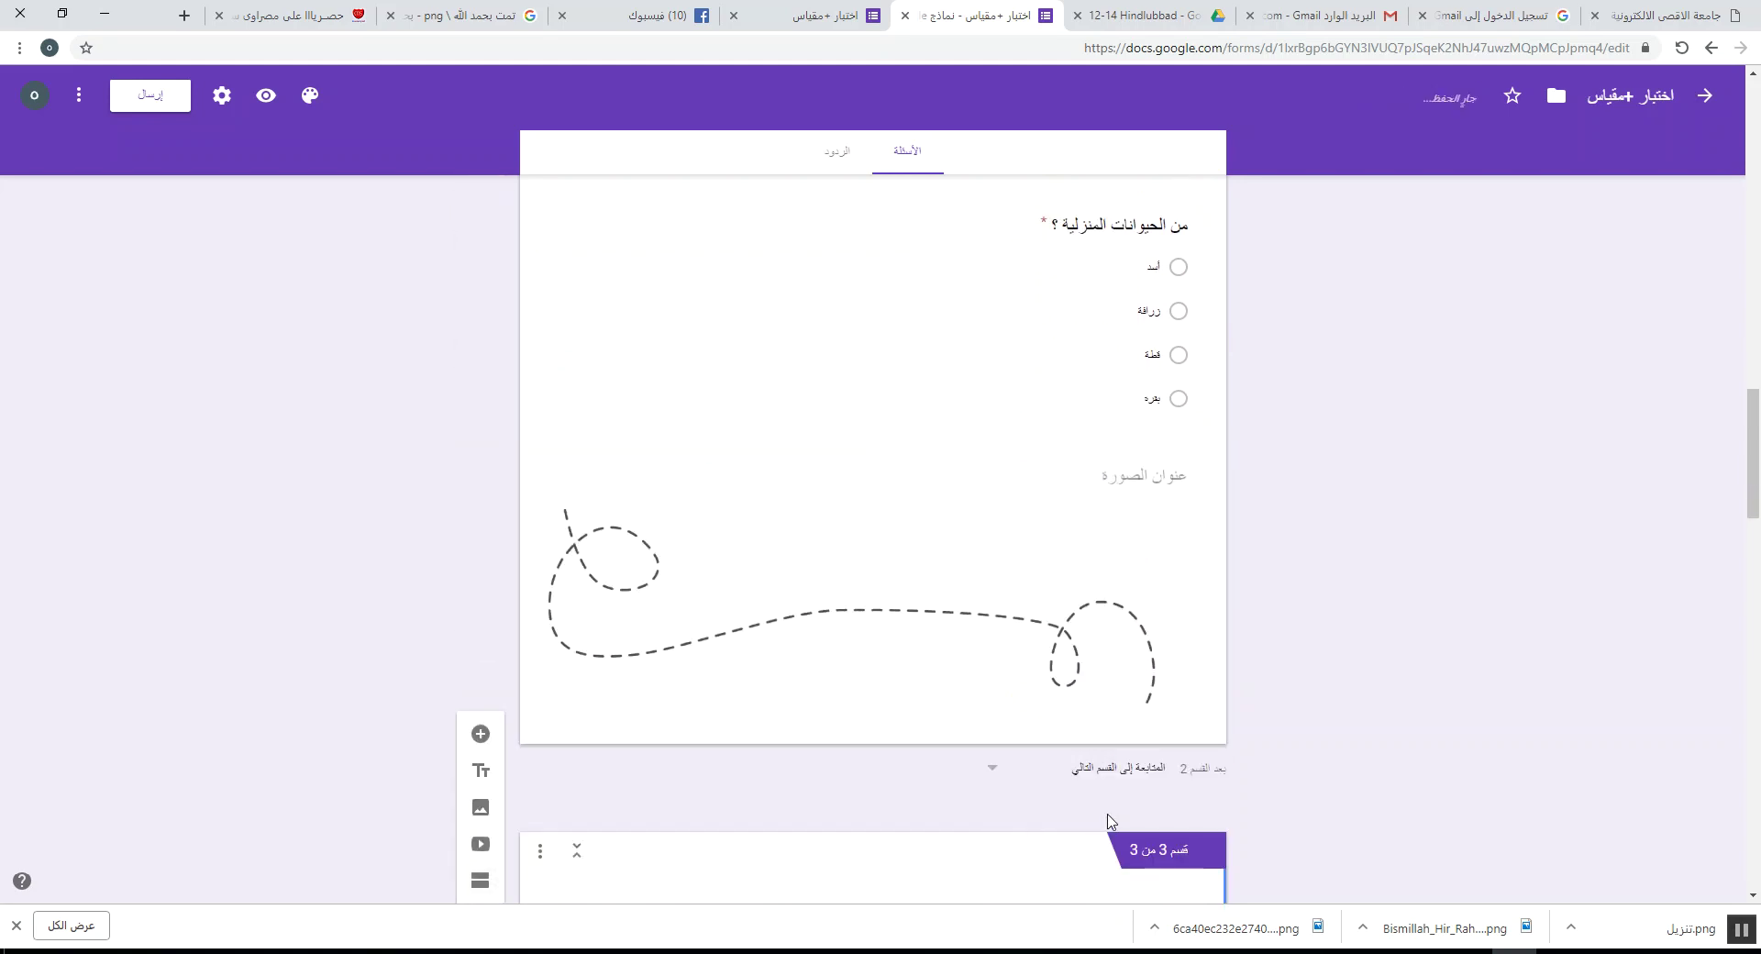
{"action": "scroll", "coordinate": [1137, 790], "scroll_direction": "down", "scroll_amount": 3}
{"action": "left_click", "coordinate": [1105, 629]}
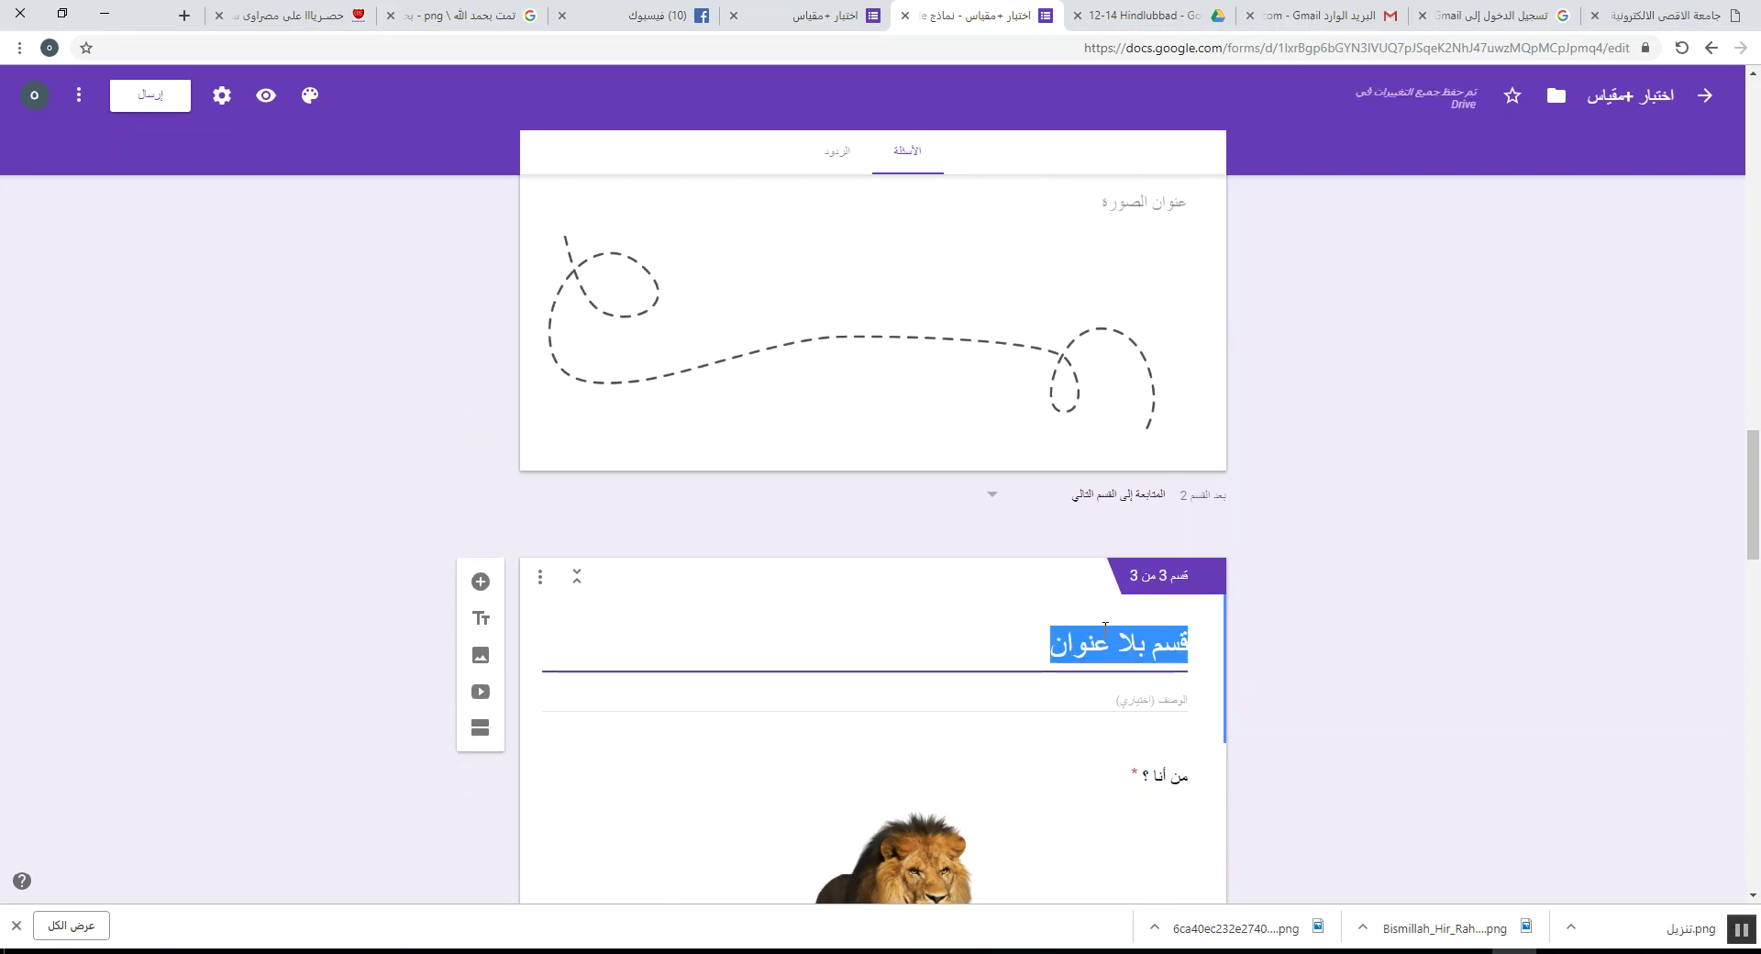
{"action": "key", "text": "BackSpace"}
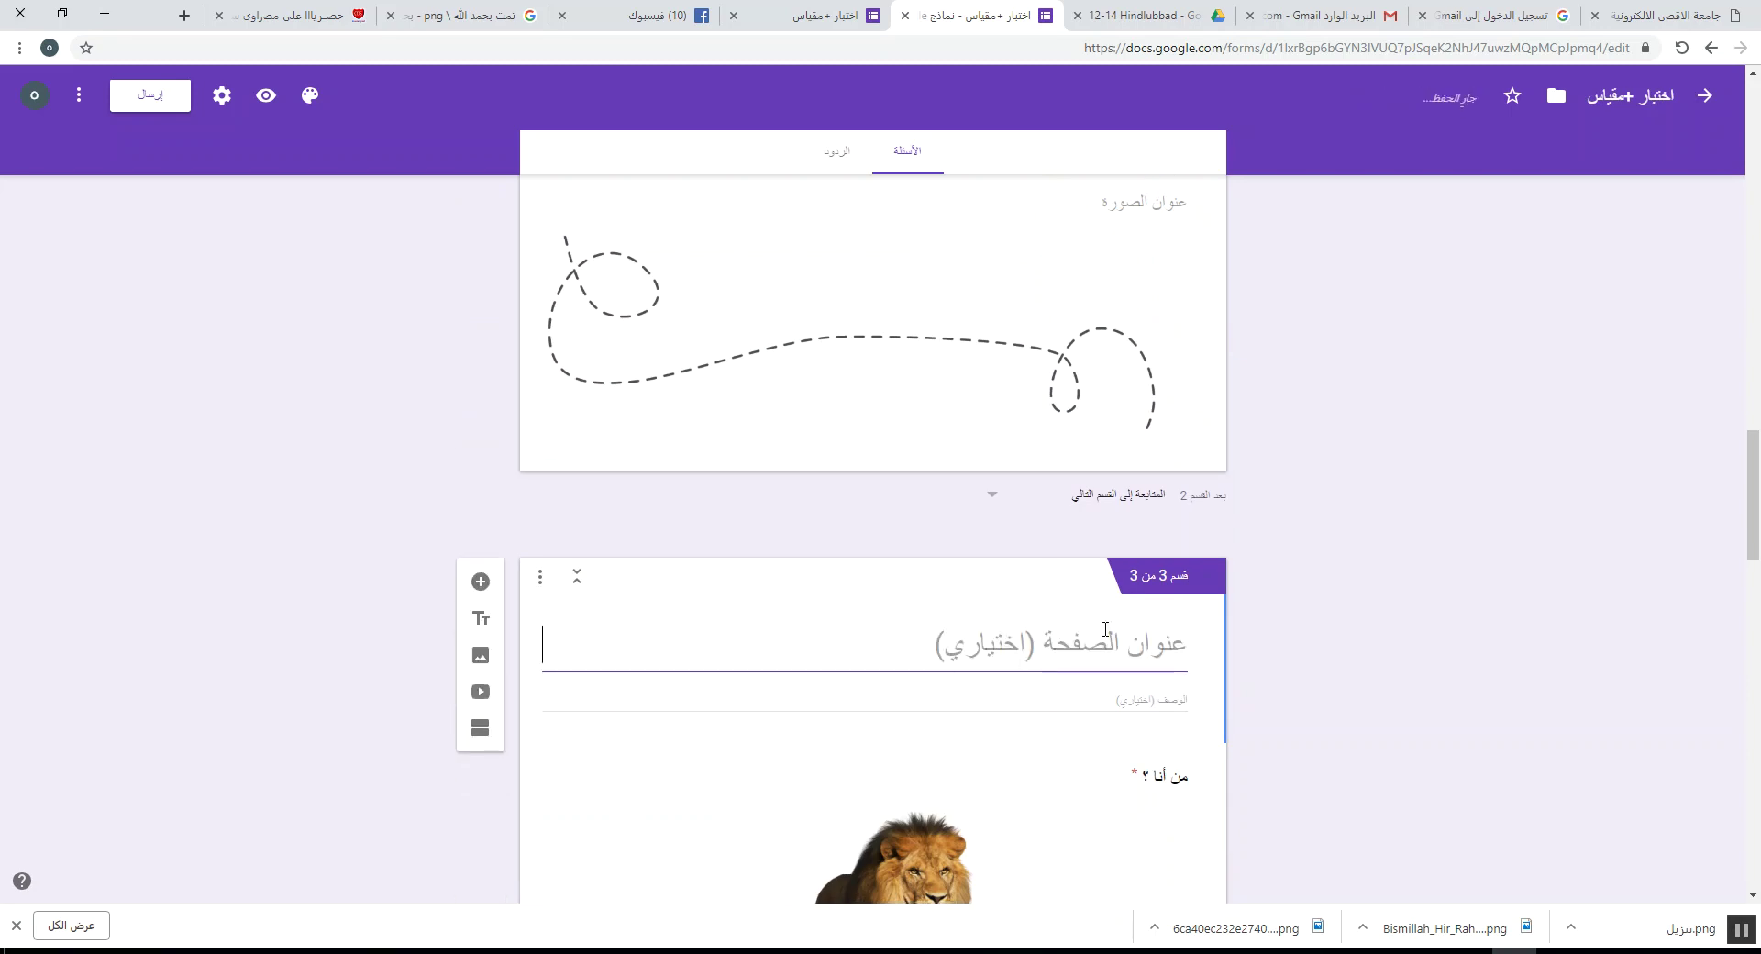
- Insert a section between the picture-options question and the "شاهد وأجب" video question, and clear its default title
{"action": "scroll", "coordinate": [1059, 631], "scroll_direction": "down", "scroll_amount": 5}
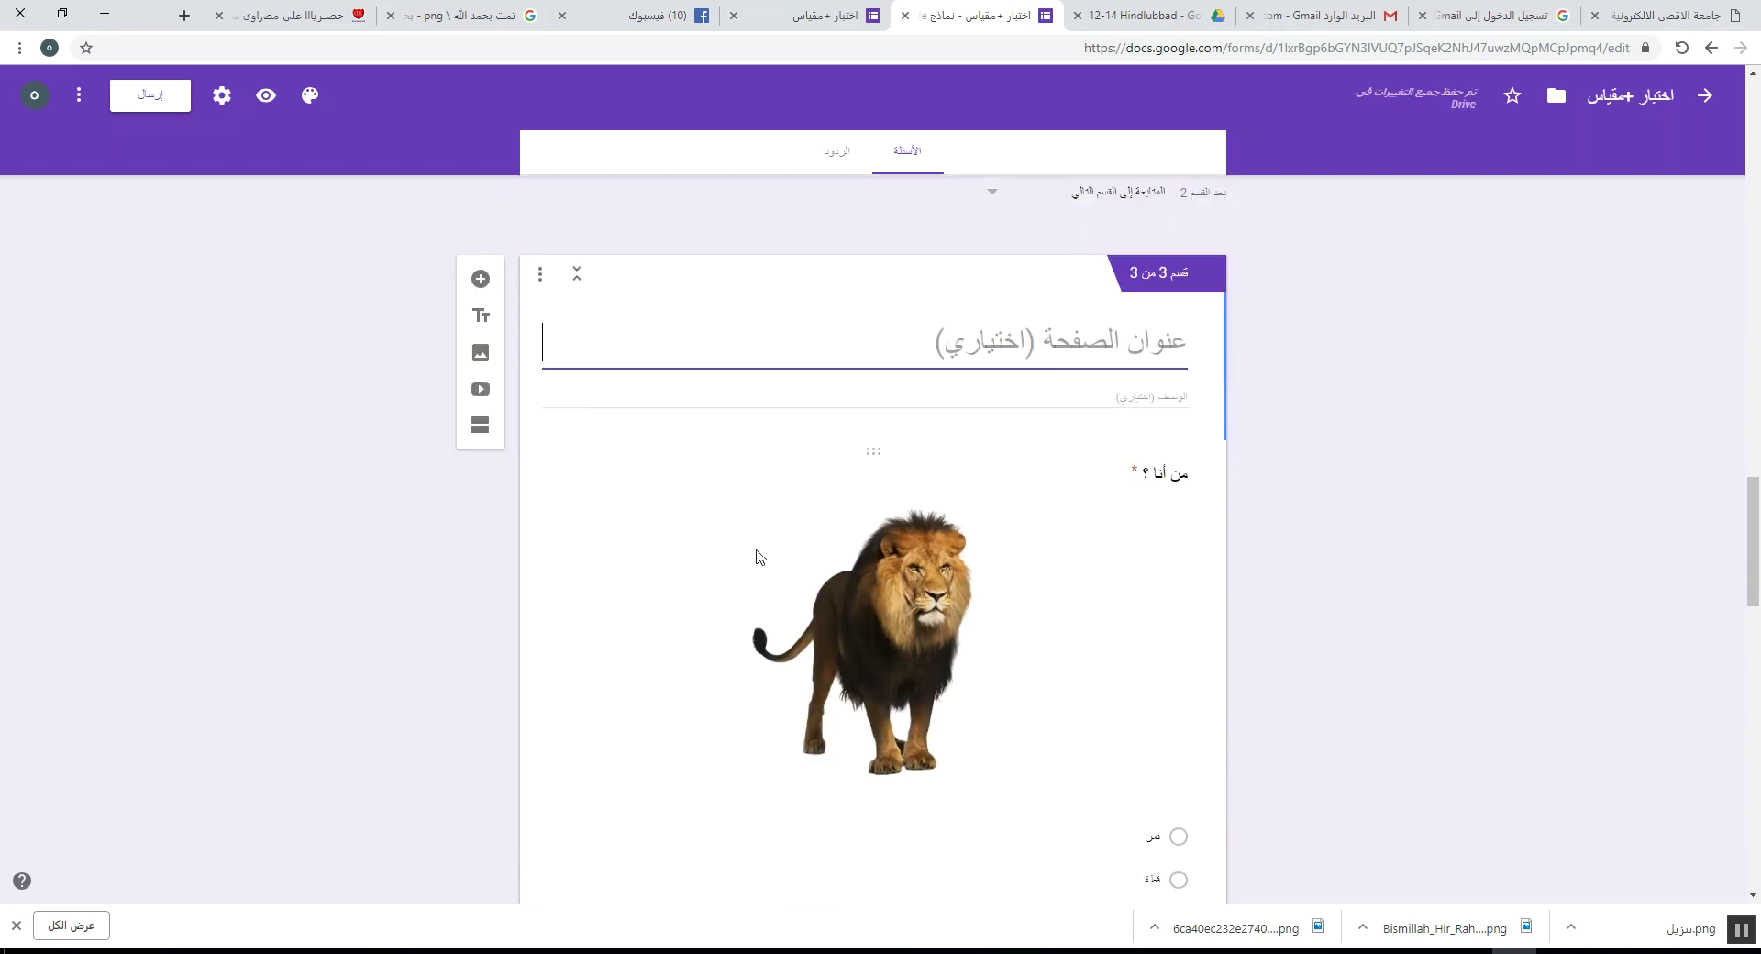
{"action": "scroll", "coordinate": [756, 555], "scroll_direction": "down", "scroll_amount": 15}
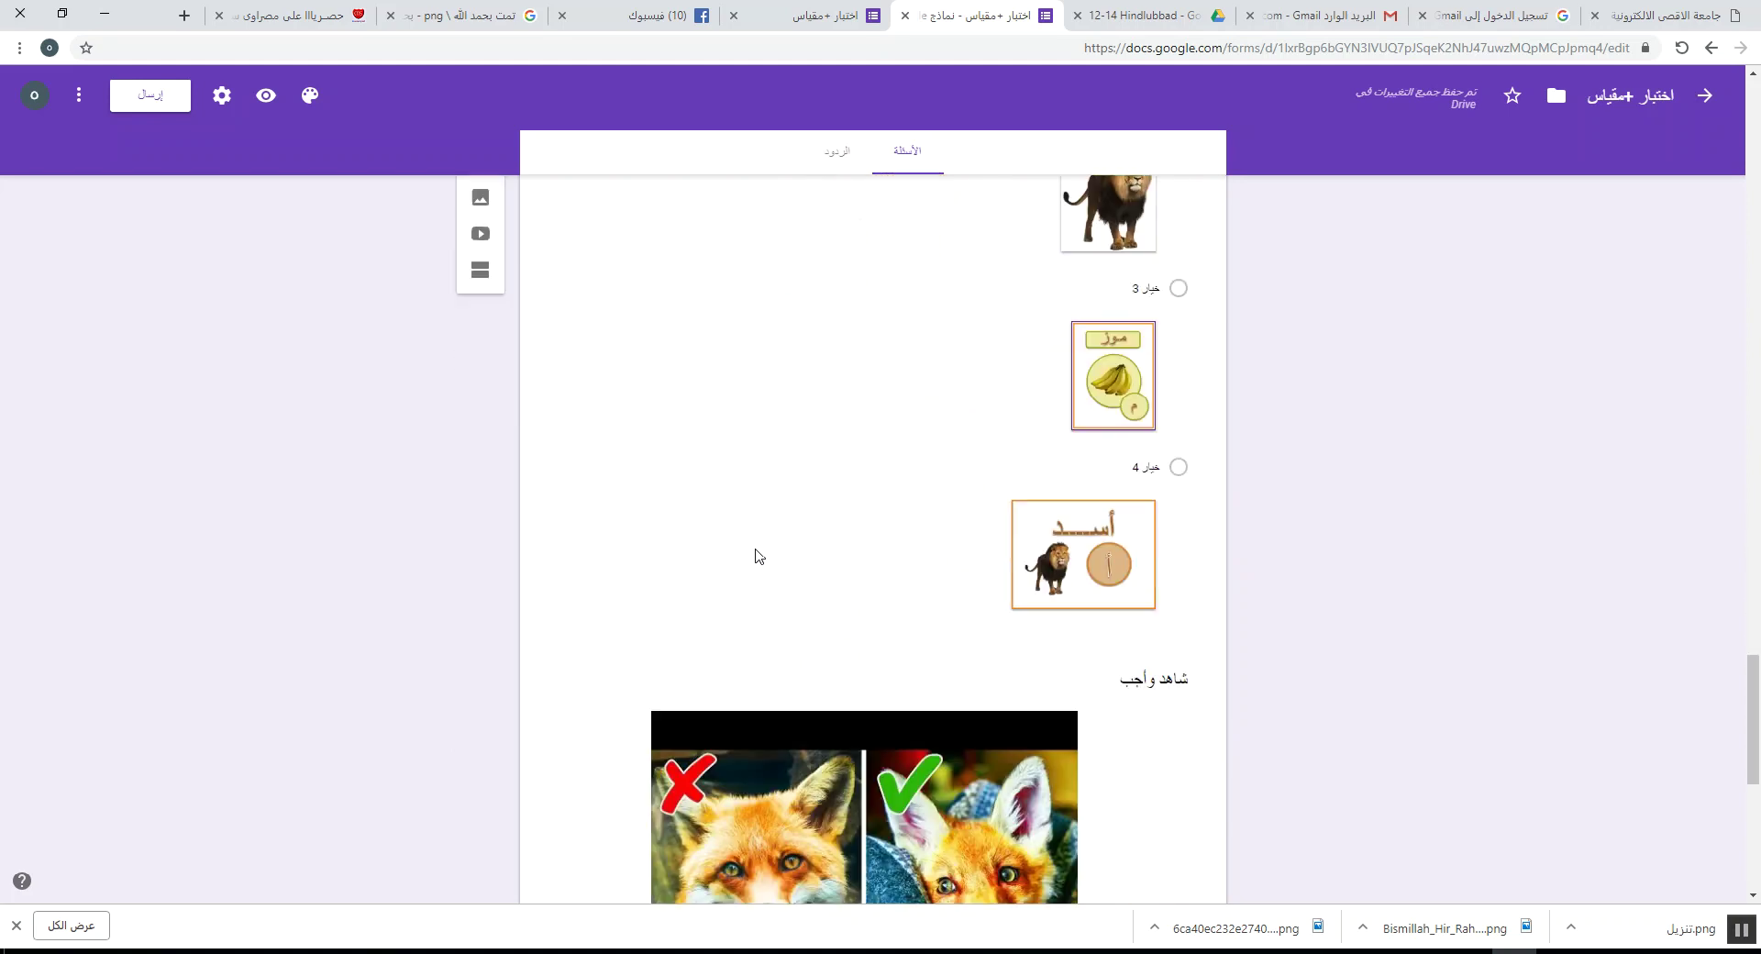
{"action": "left_click", "coordinate": [776, 332]}
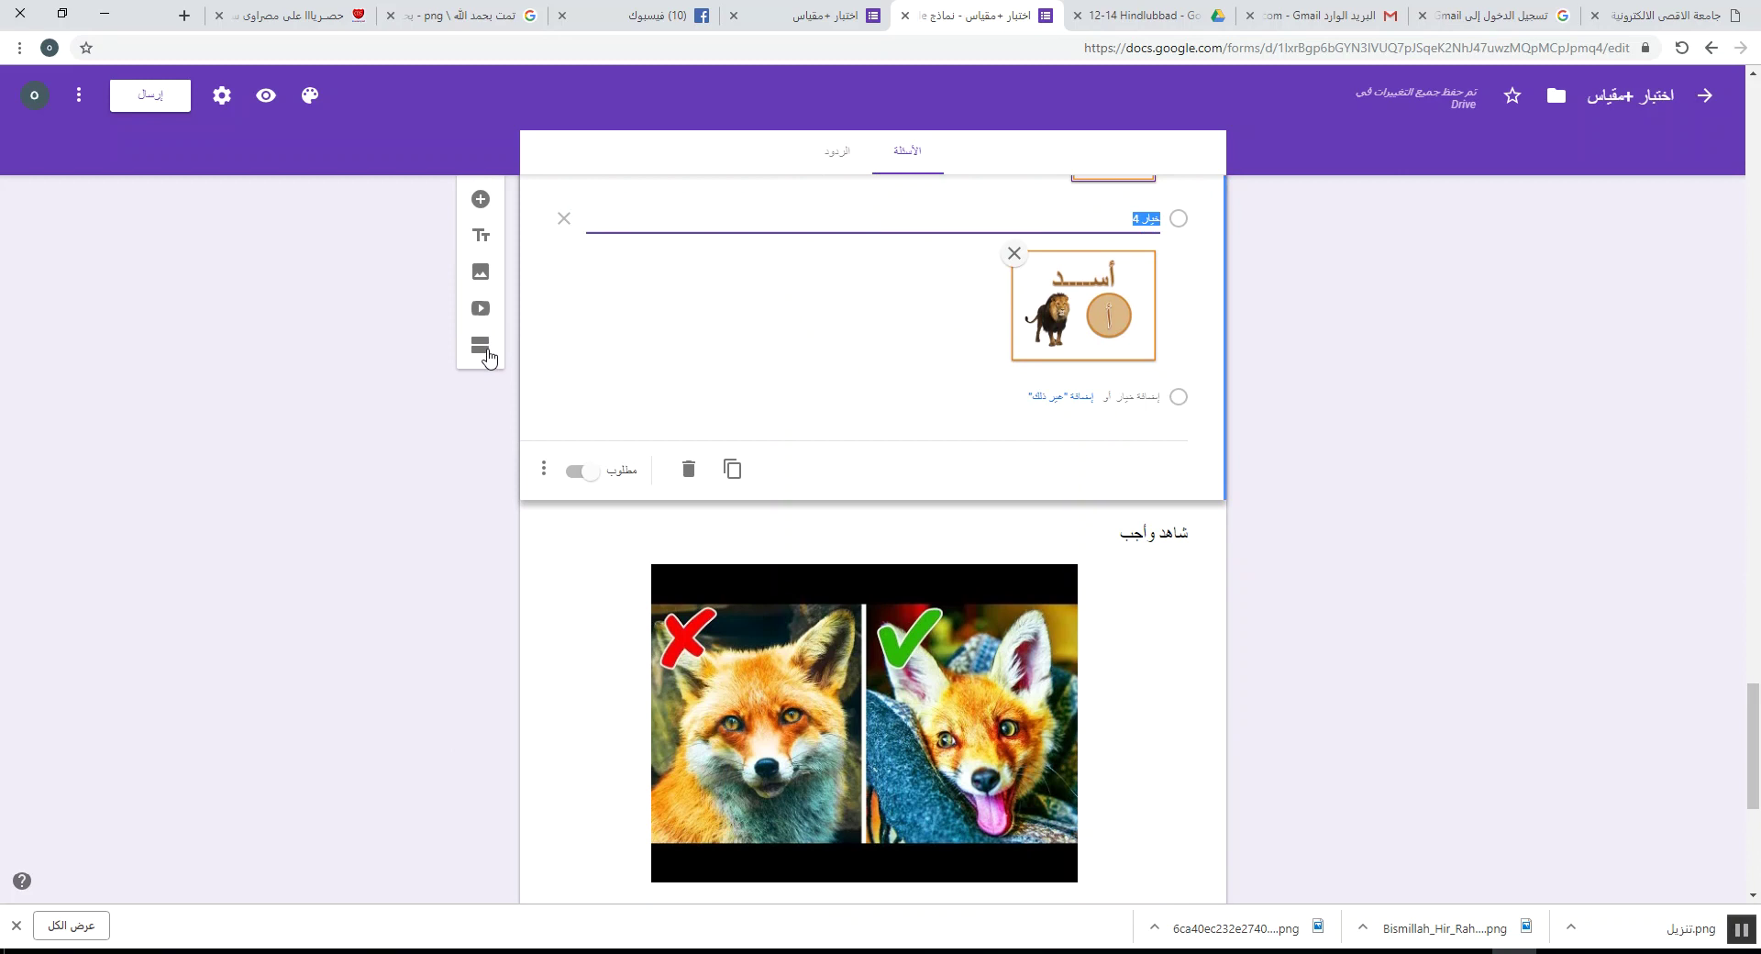
{"action": "left_click", "coordinate": [483, 350]}
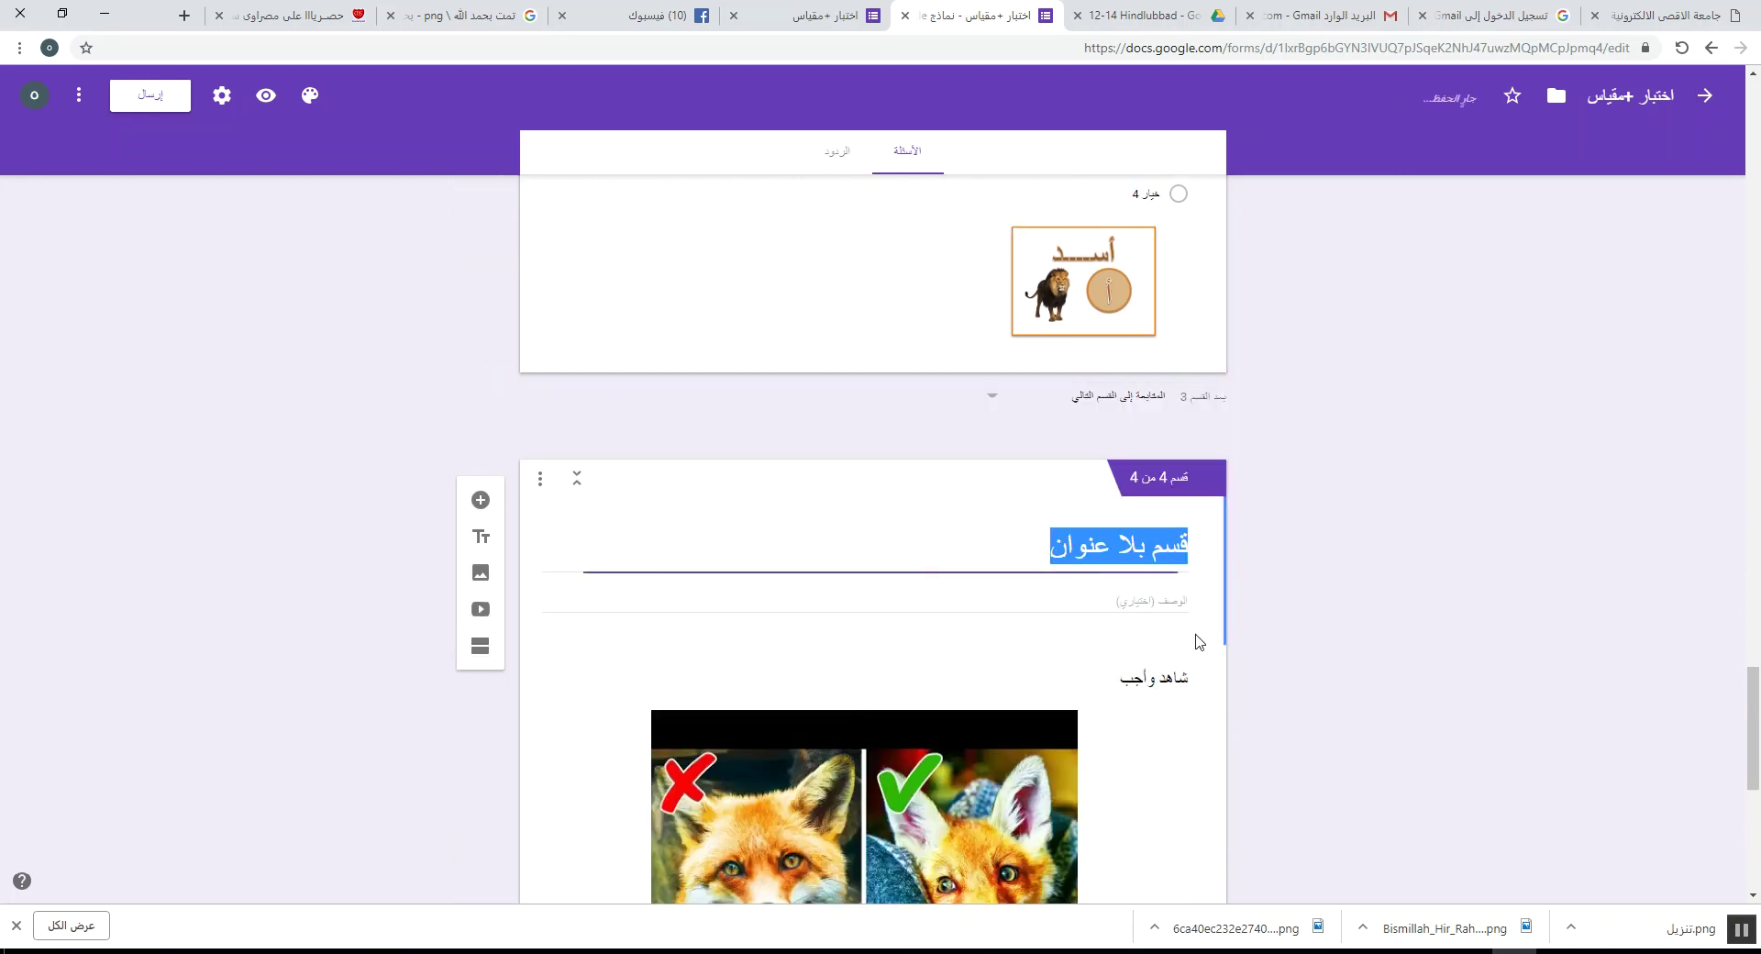
{"action": "key", "text": "BackSpace"}
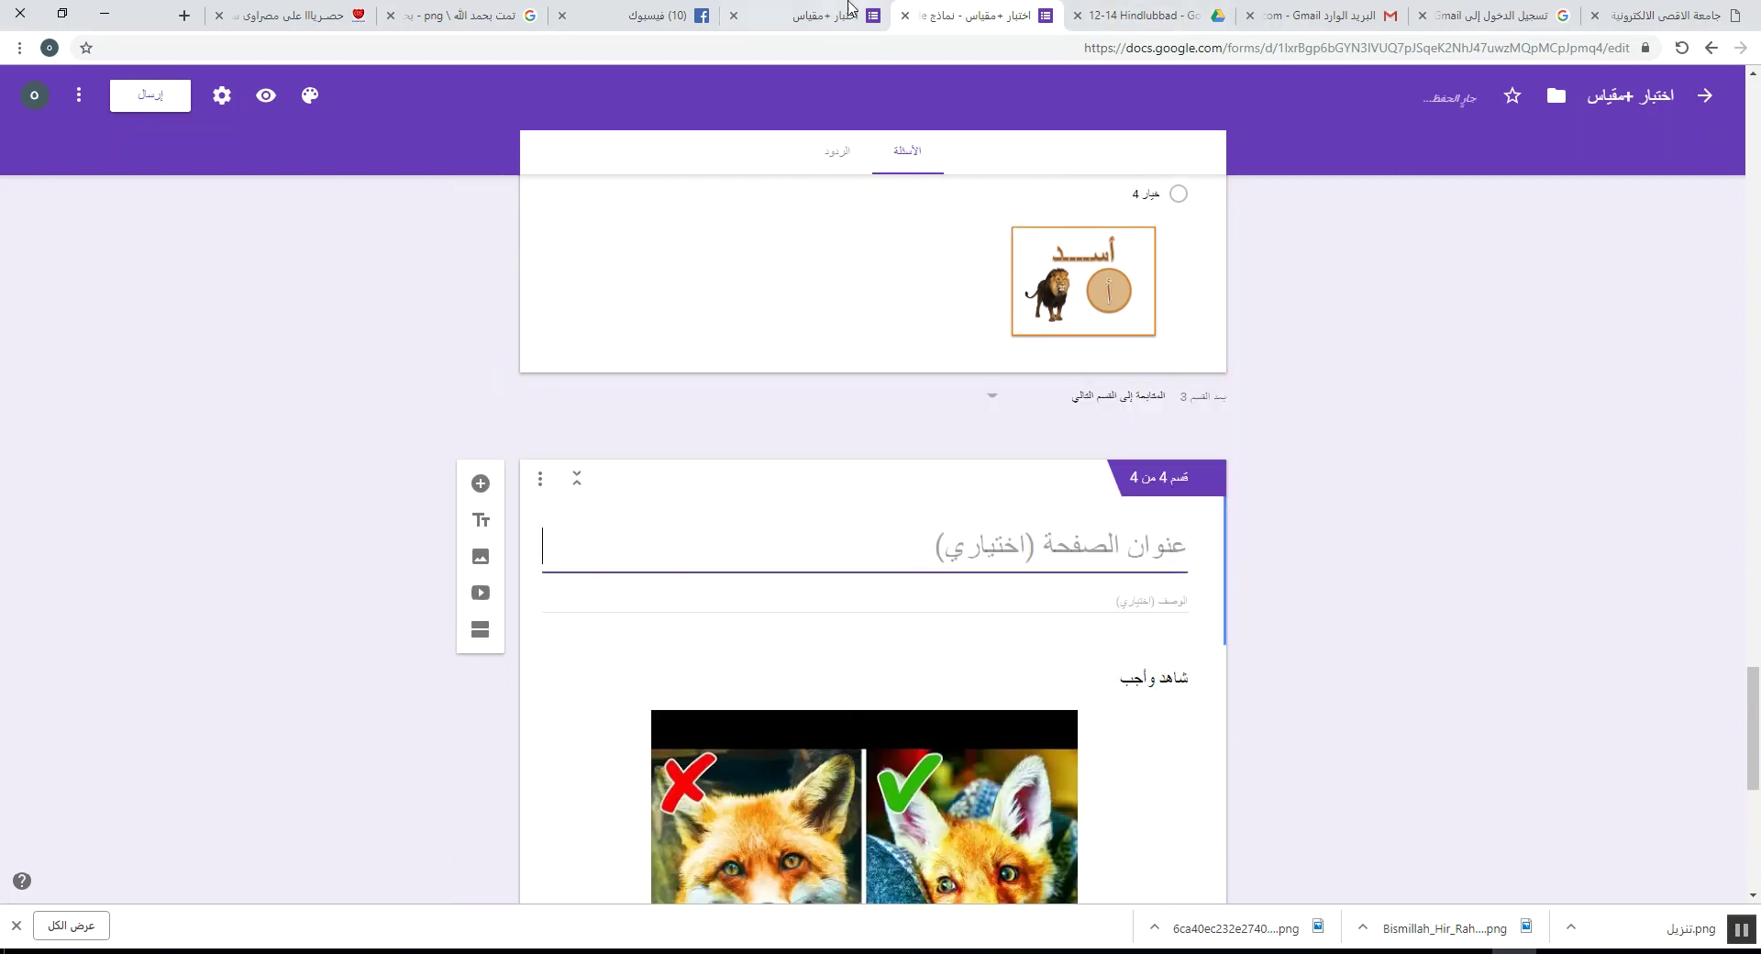
- Switch to the form preview, reload it, and try to continue to the next section with the required student details blank
{"action": "left_click", "coordinate": [857, 13]}
{"action": "left_click", "coordinate": [1681, 46]}
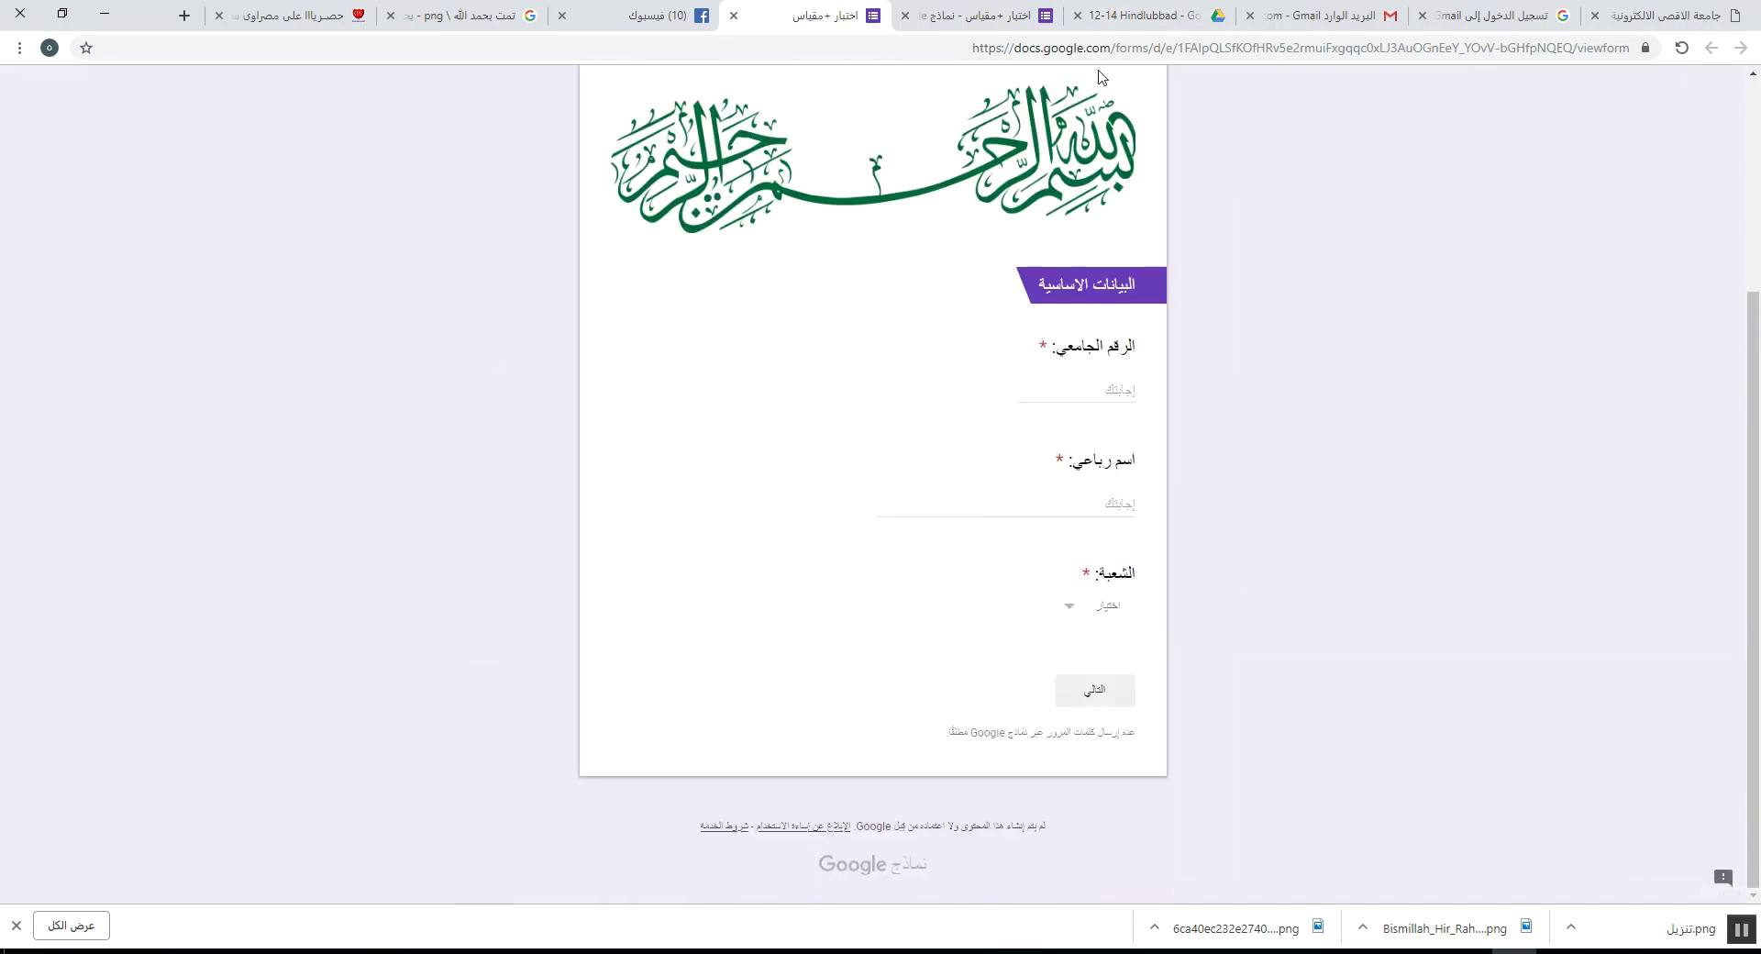
{"action": "left_click", "coordinate": [1100, 701]}
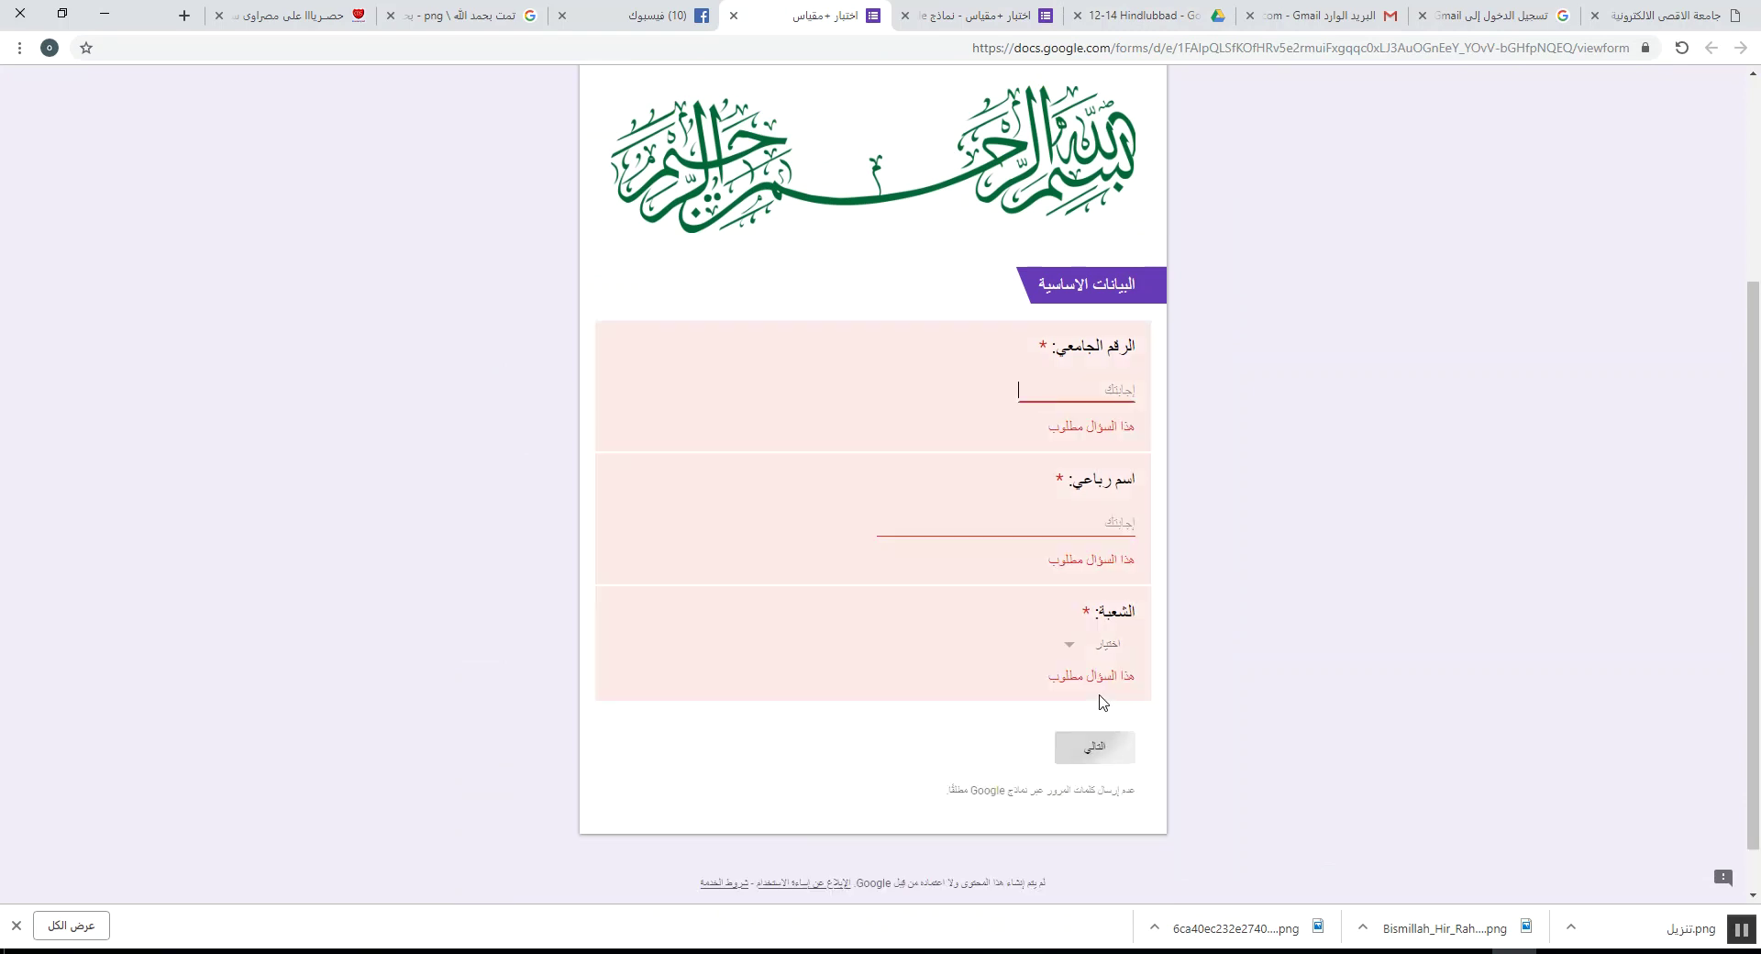
- Fill in the preview's student details with test letters: "تن" for "الرقم الجامعي" and "ن" for "اسم رباعي"
{"action": "type", "text": "ت"}
{"action": "scroll", "coordinate": [1201, 568], "scroll_direction": "down", "scroll_amount": 1}
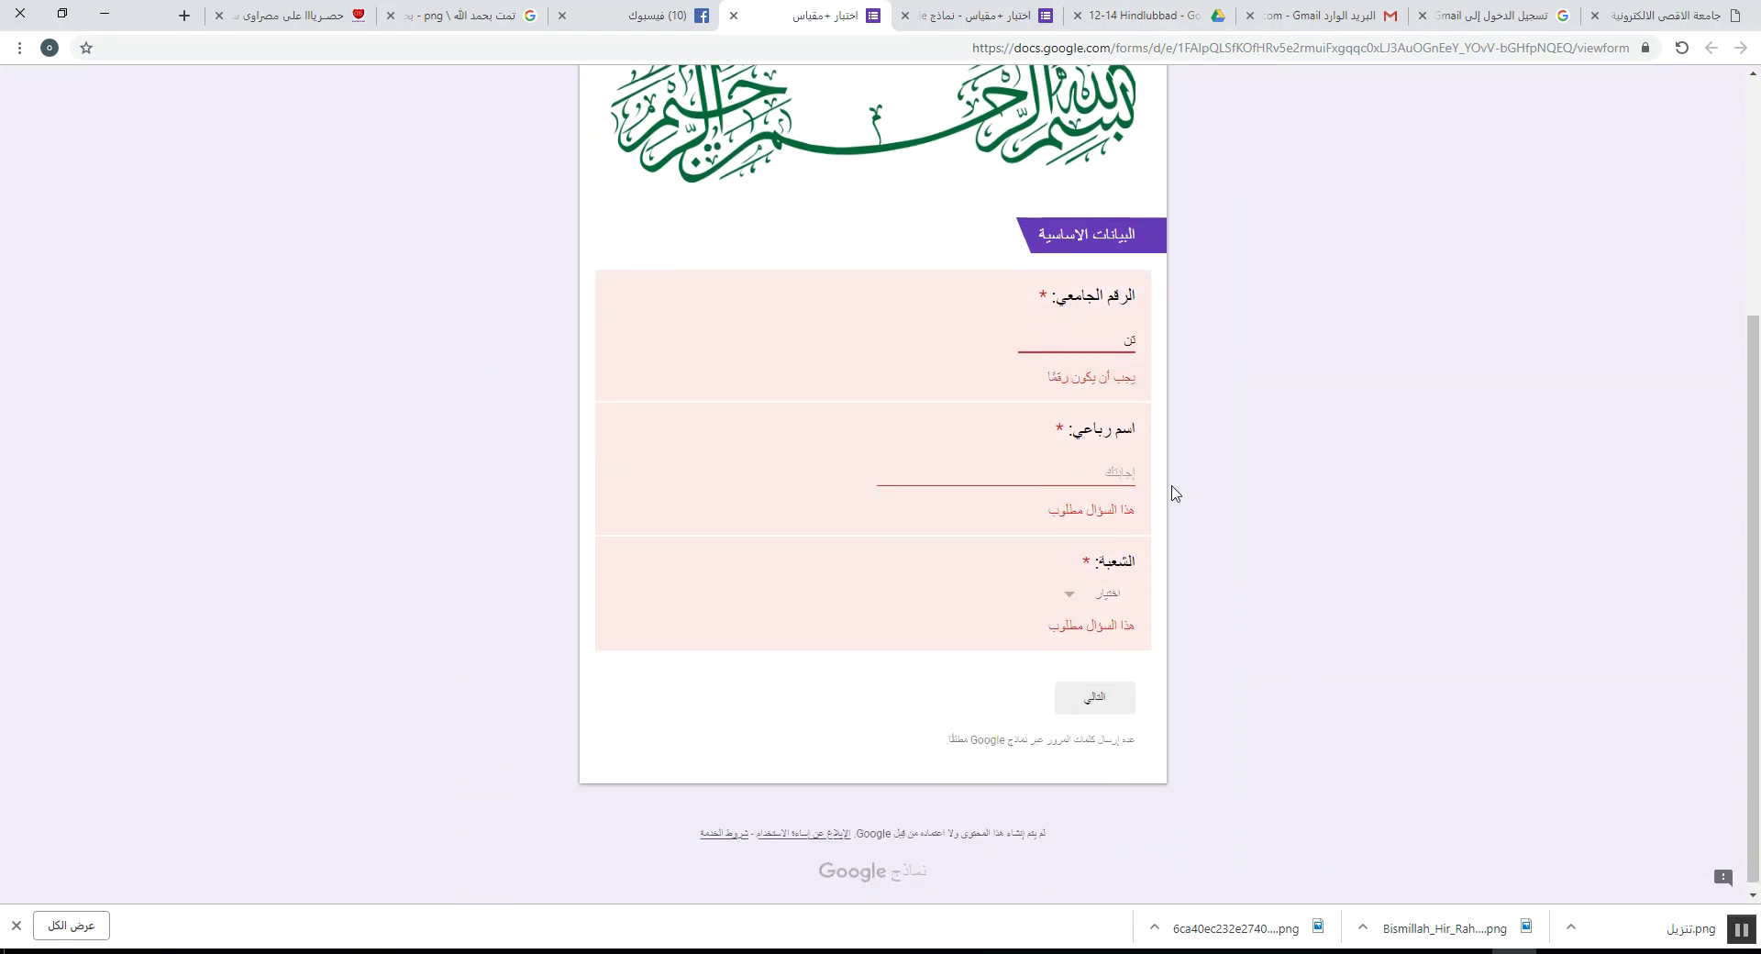
{"action": "left_click", "coordinate": [1127, 479]}
{"action": "type", "text": "ن"}
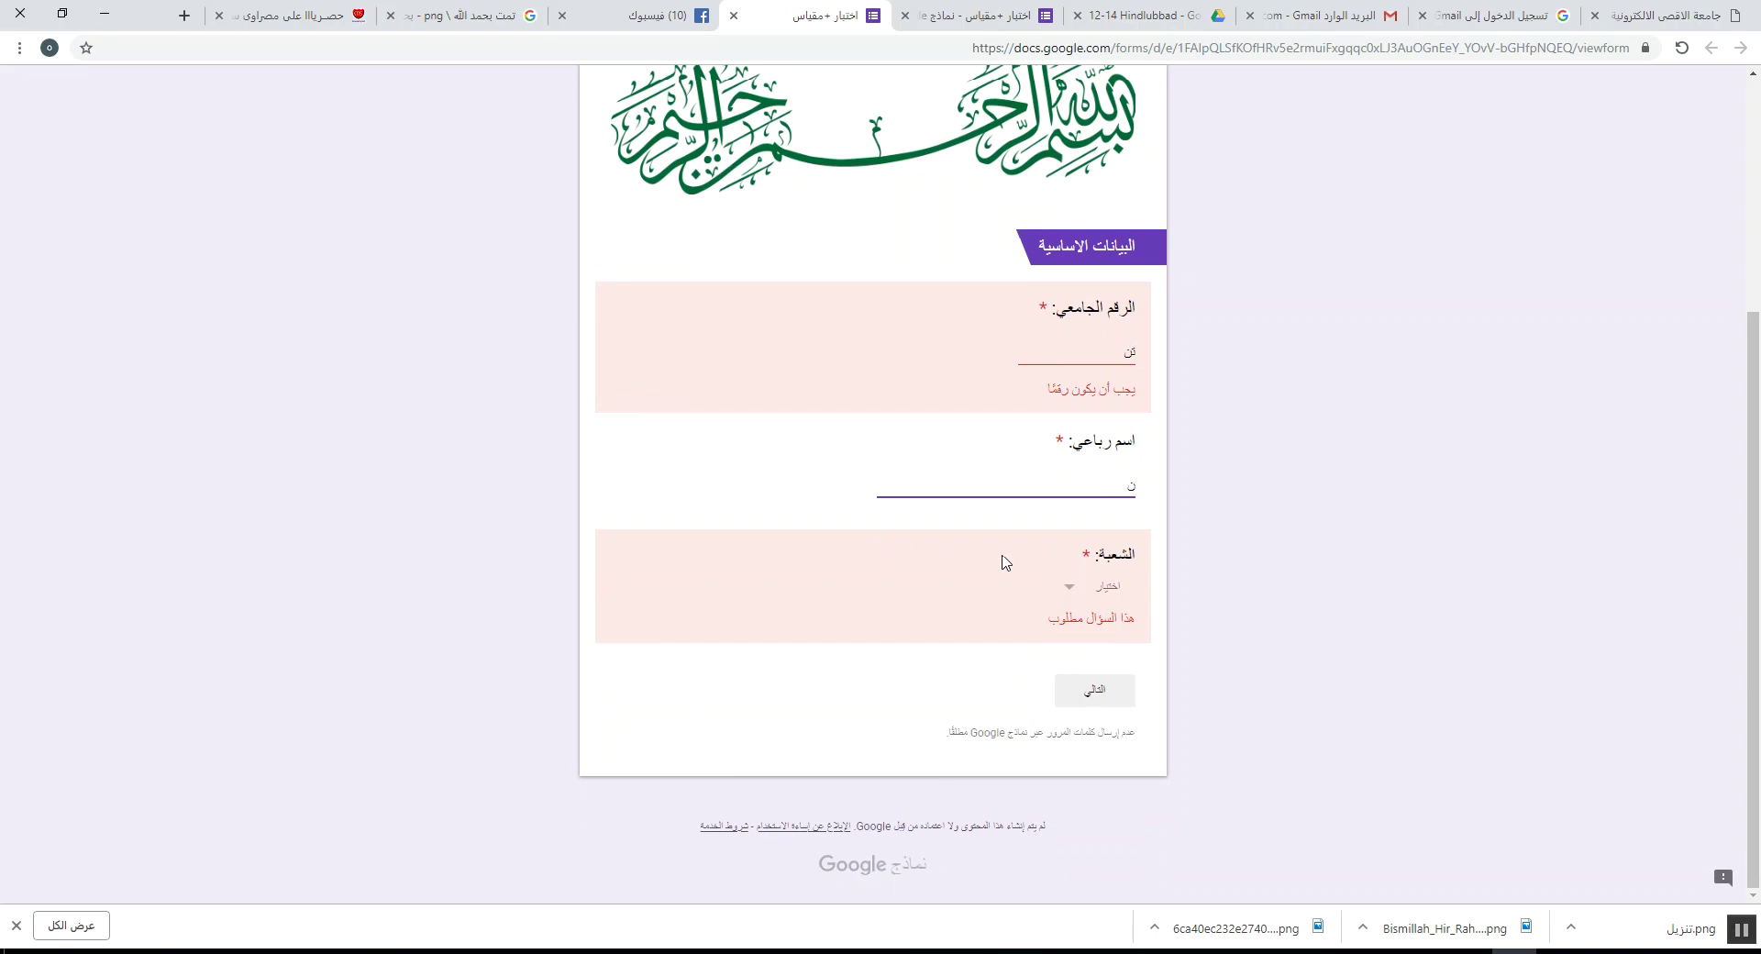
- Set the section to "الاول 1", replace the university number with a numeric one, and continue to the questions page
{"action": "left_click", "coordinate": [1073, 594]}
{"action": "left_click", "coordinate": [1092, 629]}
{"action": "left_click", "coordinate": [1095, 704]}
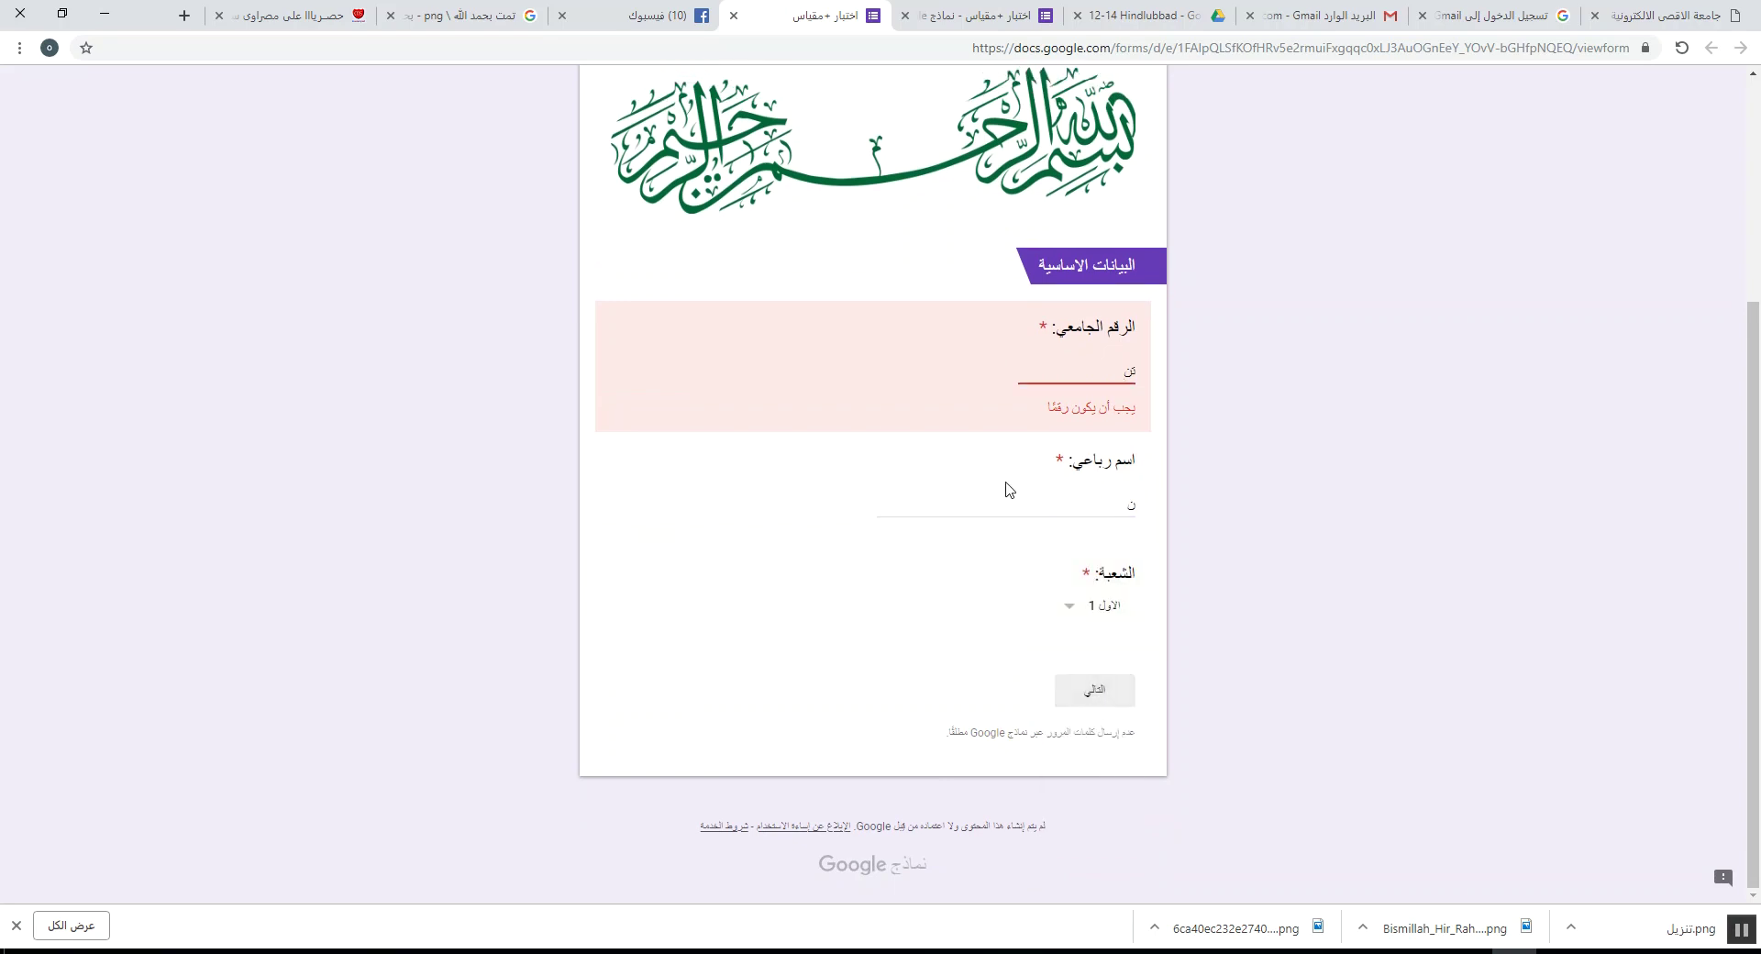
{"action": "left_click", "coordinate": [1096, 695]}
{"action": "key", "text": "BackSpace"}
{"action": "key", "text": "BackSpace"}
{"action": "type", "text": "12345"}
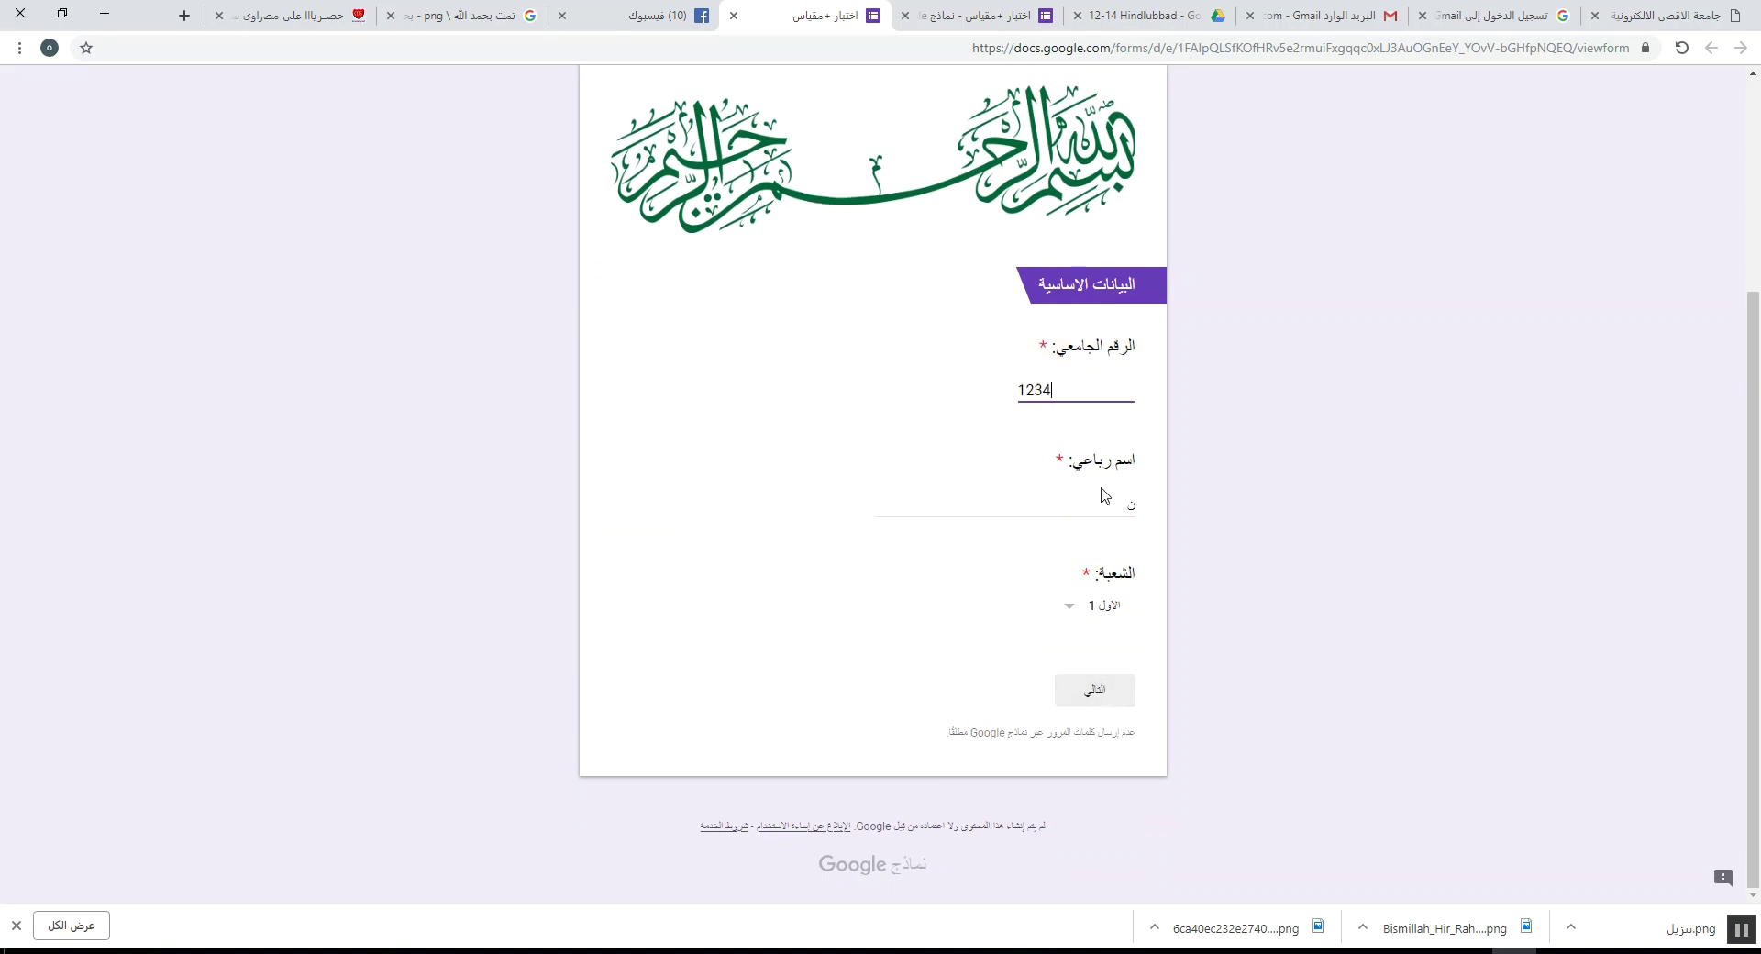
{"action": "left_click", "coordinate": [1095, 694]}
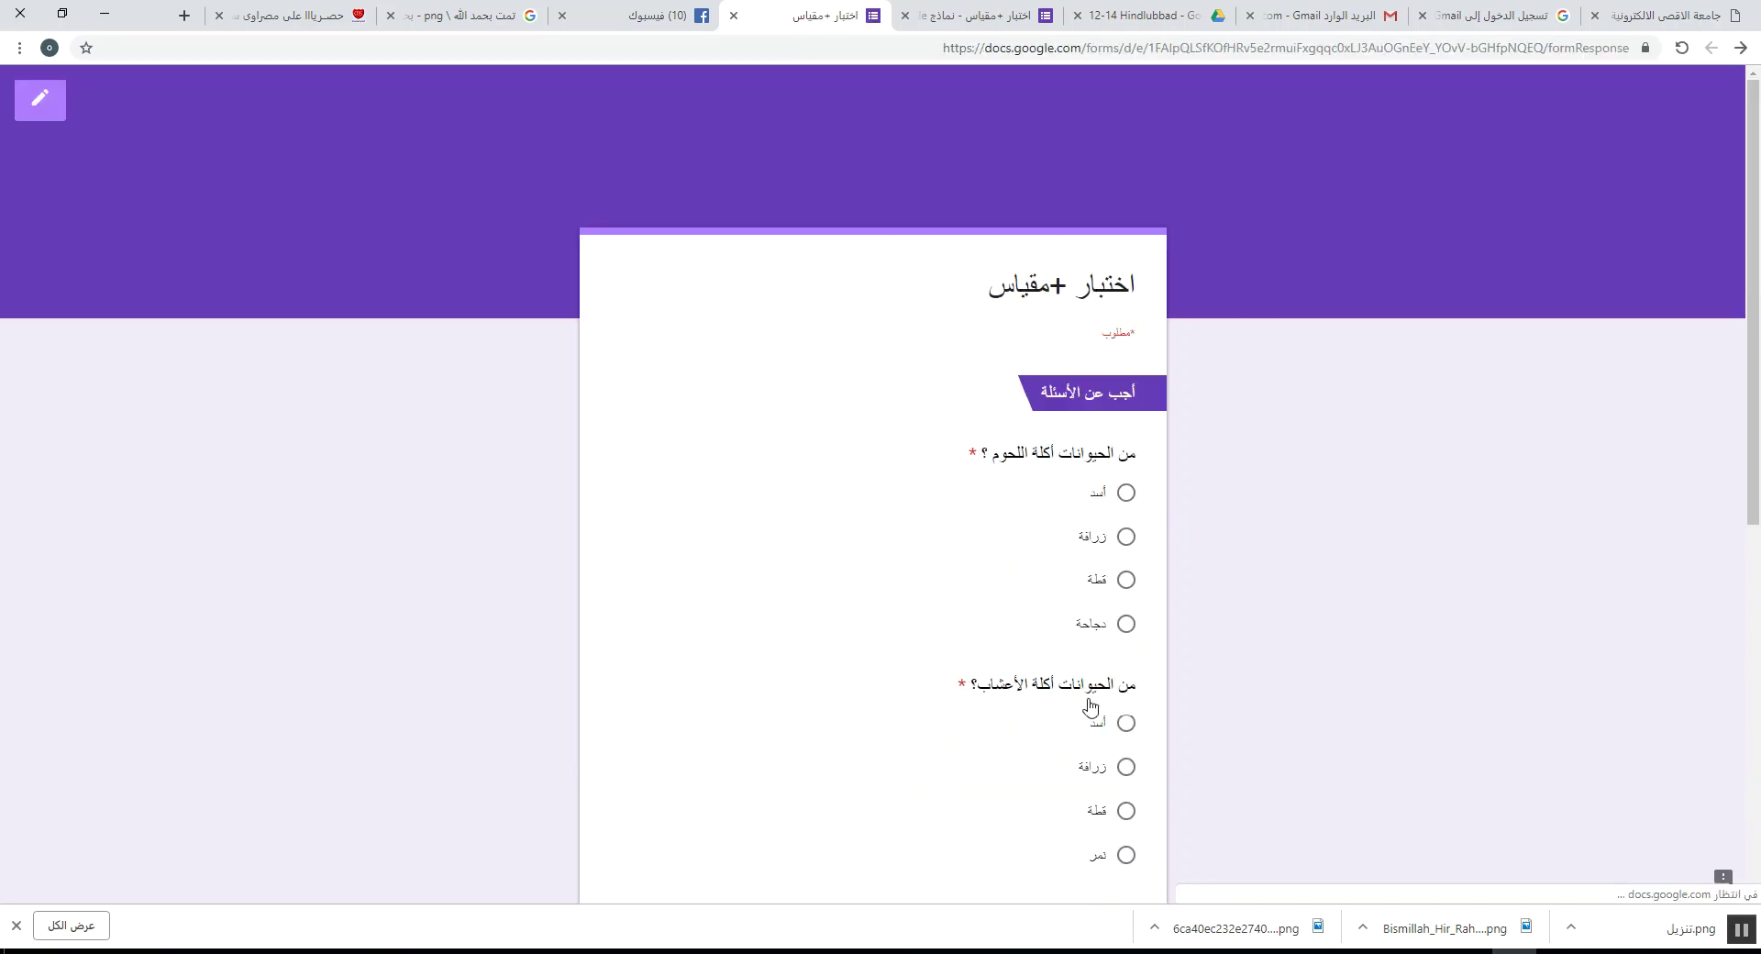
- Answer the animal questions with أسد for carnivores, قطة for herbivores and زرافة for domestic animals, and continue to the following page
{"action": "left_click", "coordinate": [1125, 495]}
{"action": "scroll", "coordinate": [1120, 642], "scroll_direction": "down", "scroll_amount": 3}
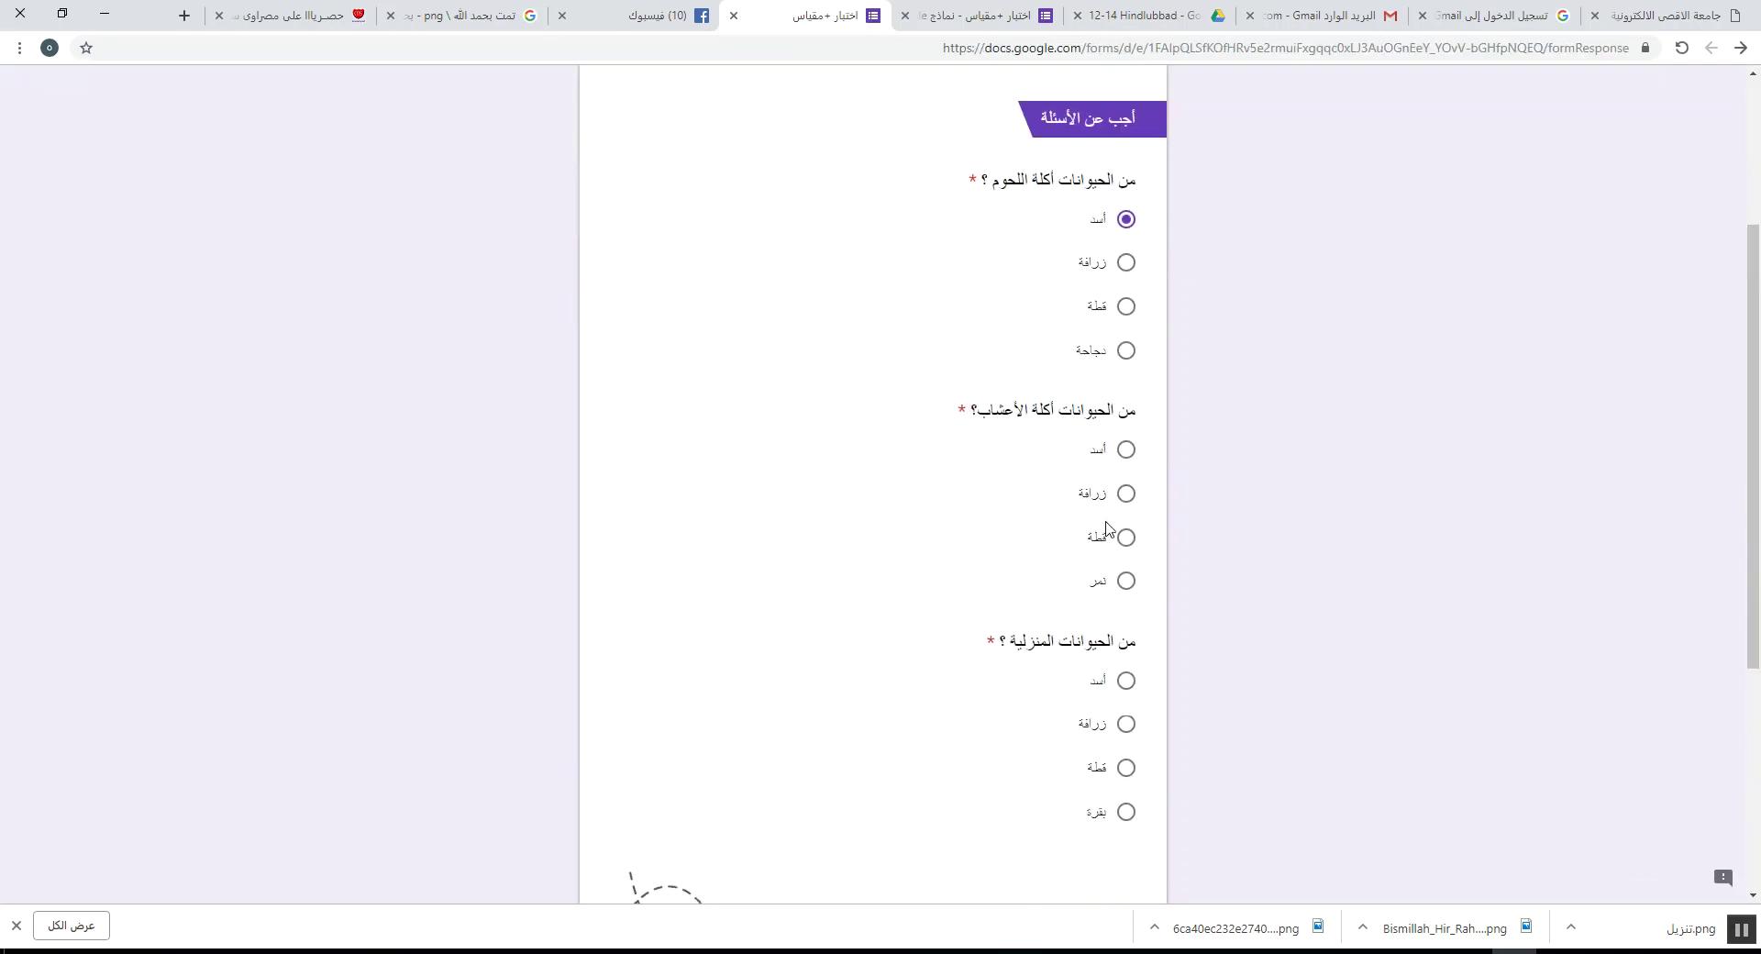
{"action": "left_click", "coordinate": [1113, 543]}
{"action": "scroll", "coordinate": [1078, 683], "scroll_direction": "down", "scroll_amount": 1}
{"action": "left_click", "coordinate": [1126, 634]}
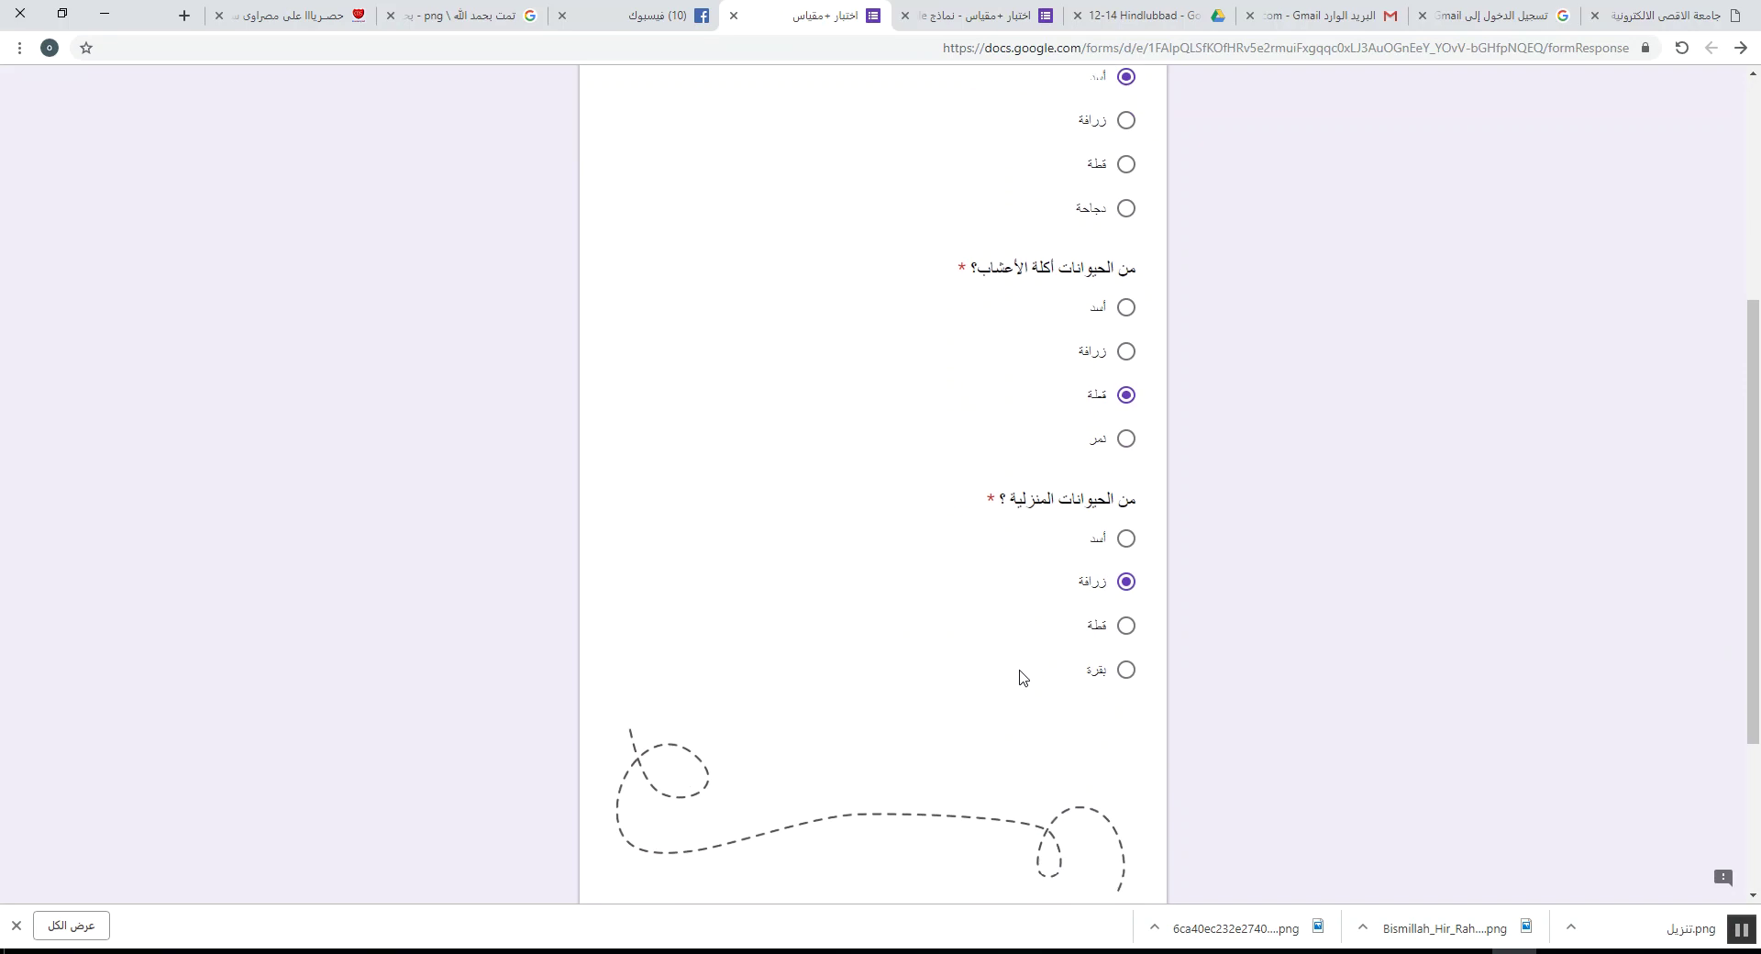
{"action": "scroll", "coordinate": [1036, 678], "scroll_direction": "down", "scroll_amount": 4}
{"action": "left_click", "coordinate": [973, 689]}
- Choose "الخيار رقم 1" for the banana image question and continue to the final page with the video question
{"action": "scroll", "coordinate": [1110, 265], "scroll_direction": "down", "scroll_amount": 6}
{"action": "scroll", "coordinate": [1109, 266], "scroll_direction": "down", "scroll_amount": 3}
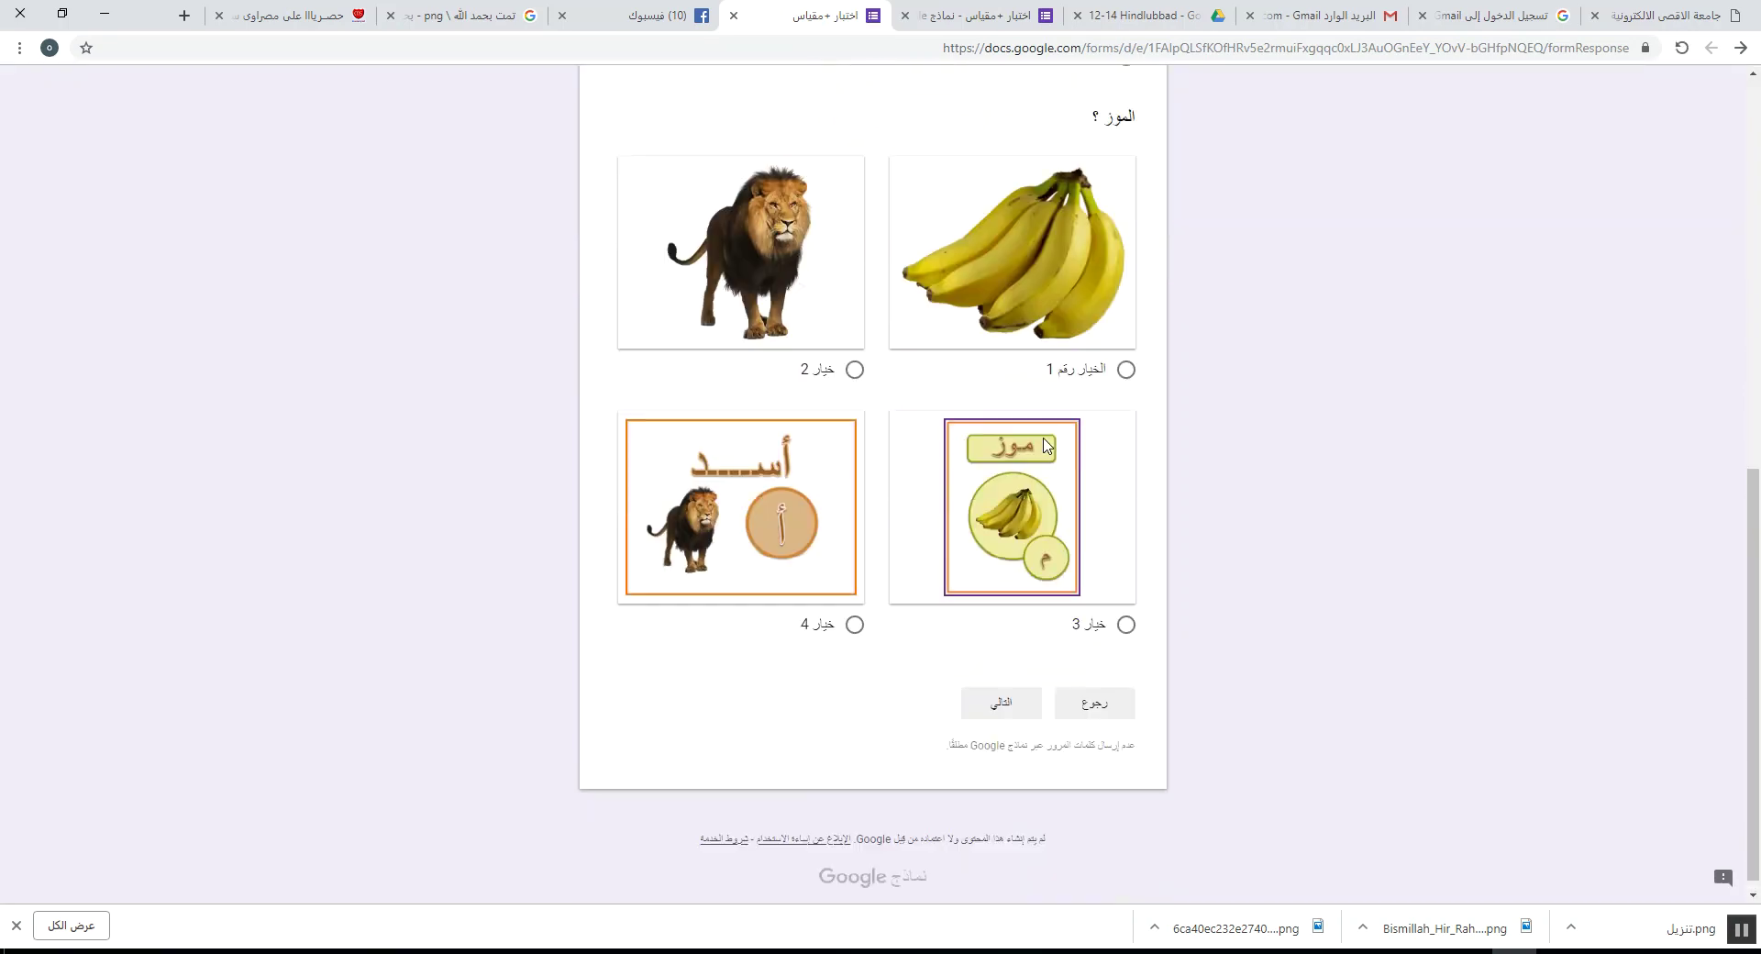
{"action": "left_click", "coordinate": [1126, 357]}
{"action": "left_click", "coordinate": [997, 702]}
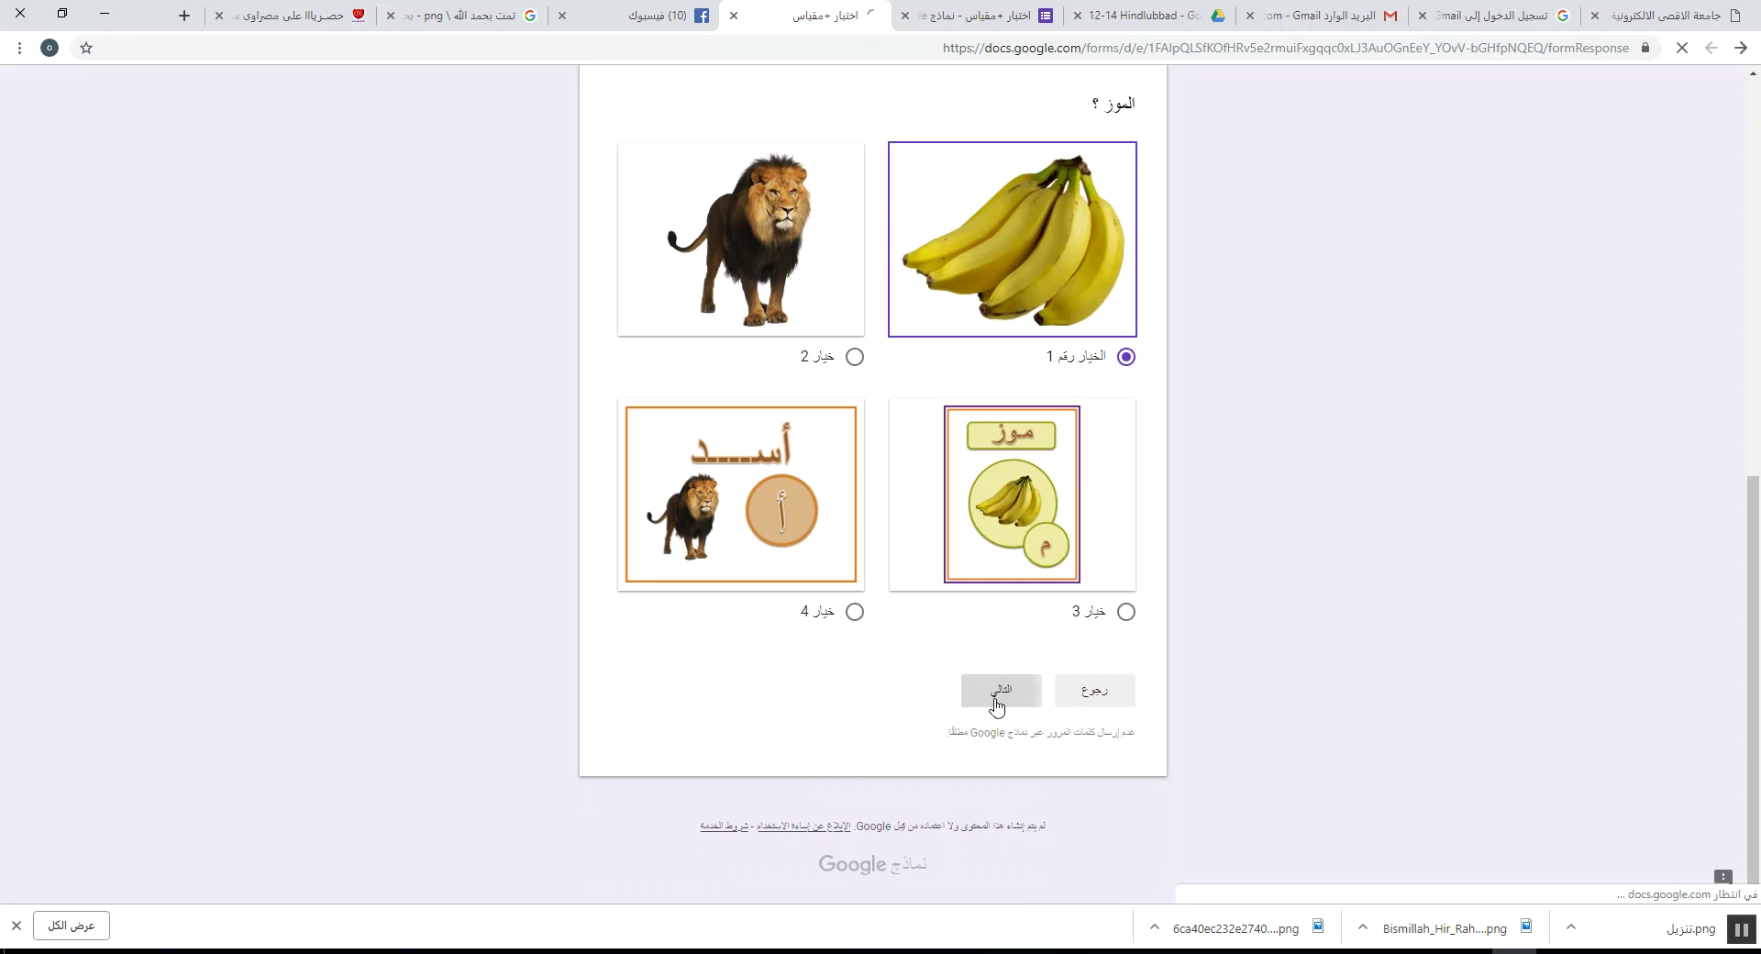
{"action": "scroll", "coordinate": [966, 683], "scroll_direction": "down", "scroll_amount": 5}
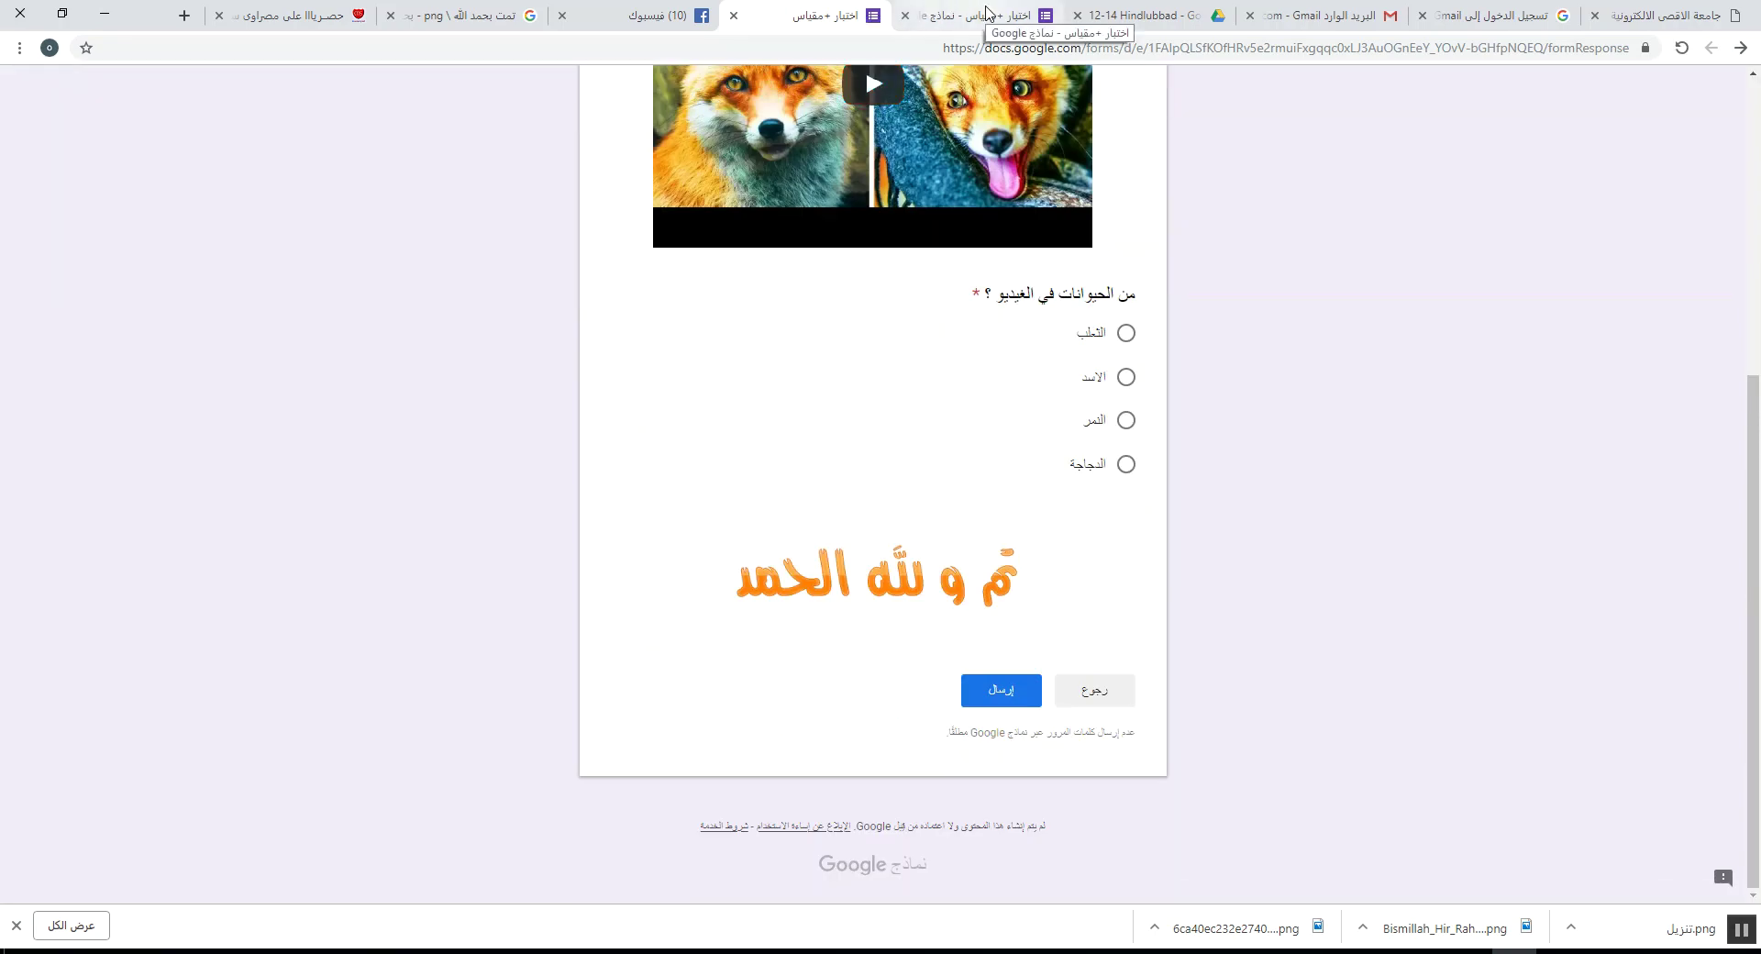
- In the form editor's presentation settings, enable showing the progress bar (إظهار شريط التقدم) and save
{"action": "left_click", "coordinate": [987, 13]}
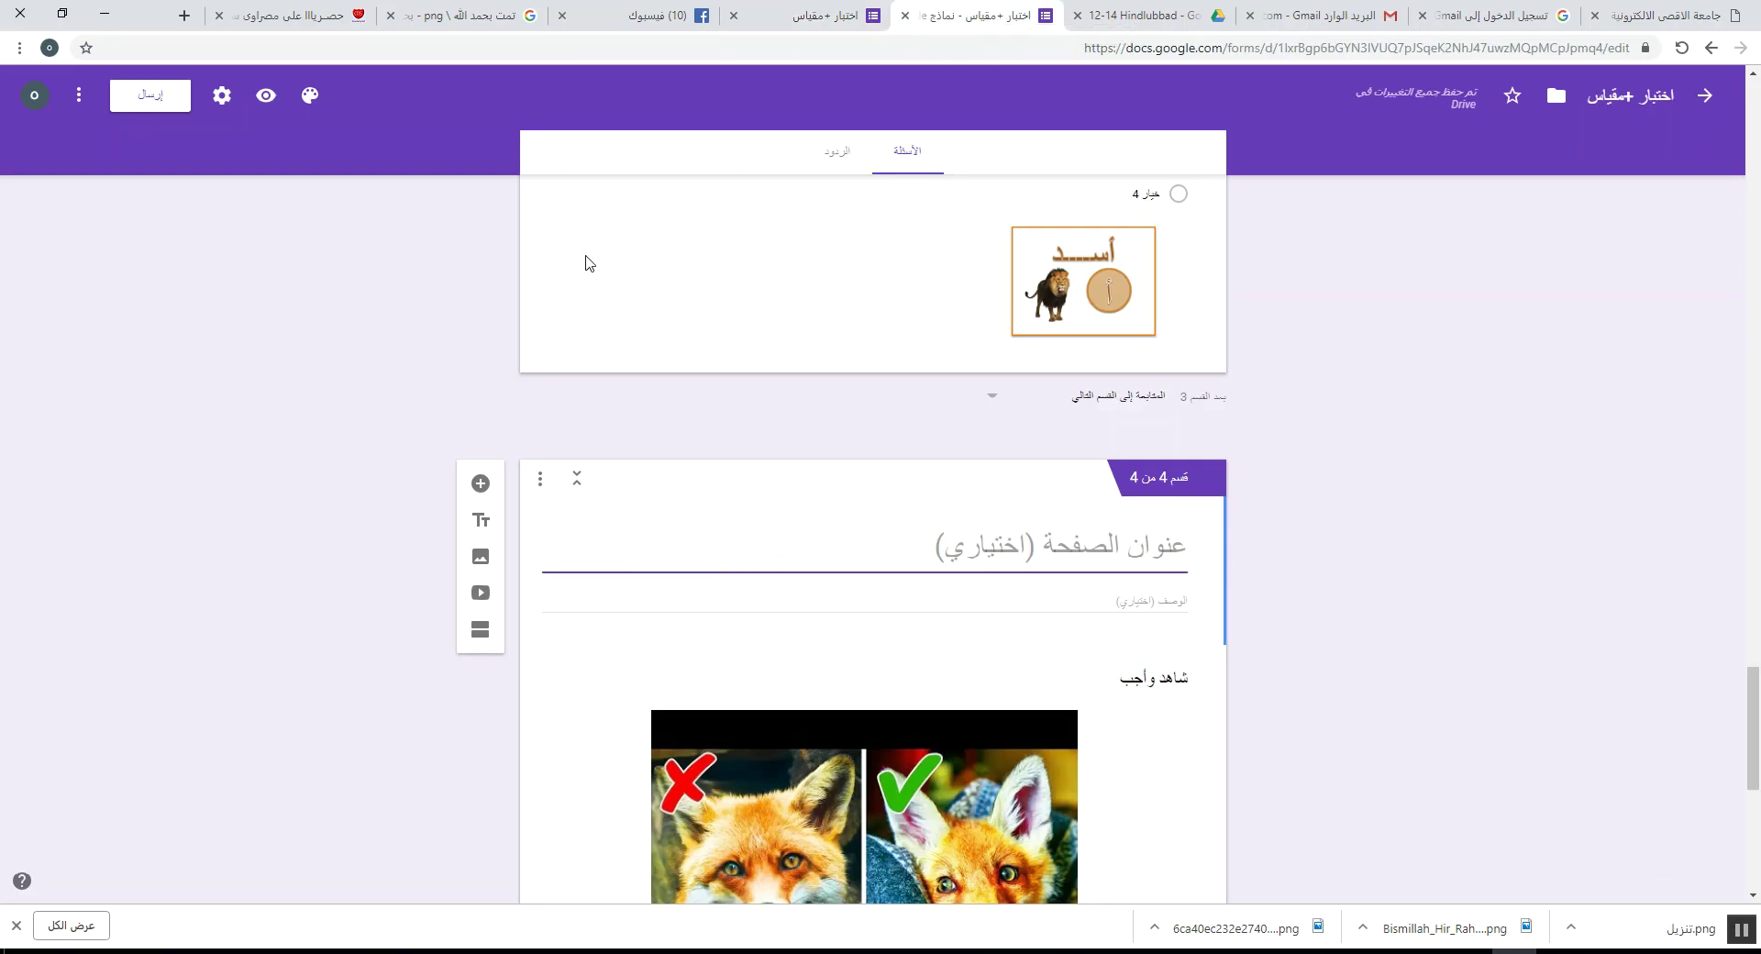
{"action": "left_click", "coordinate": [222, 97]}
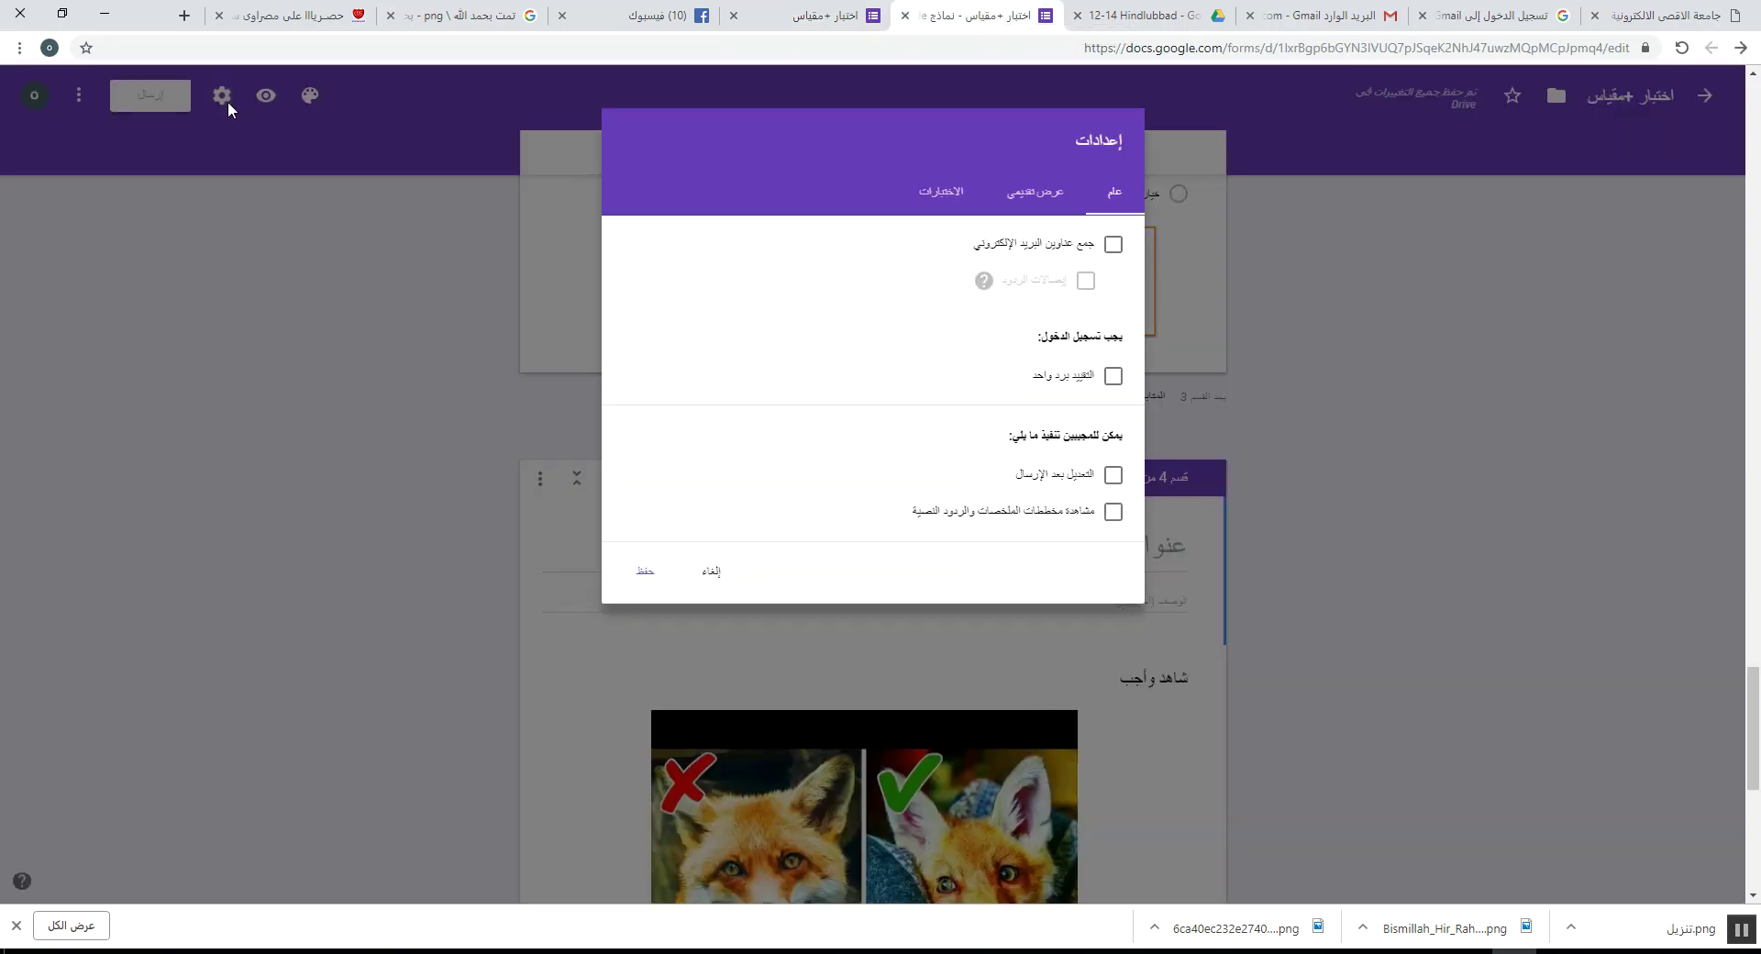
{"action": "left_click", "coordinate": [1037, 195]}
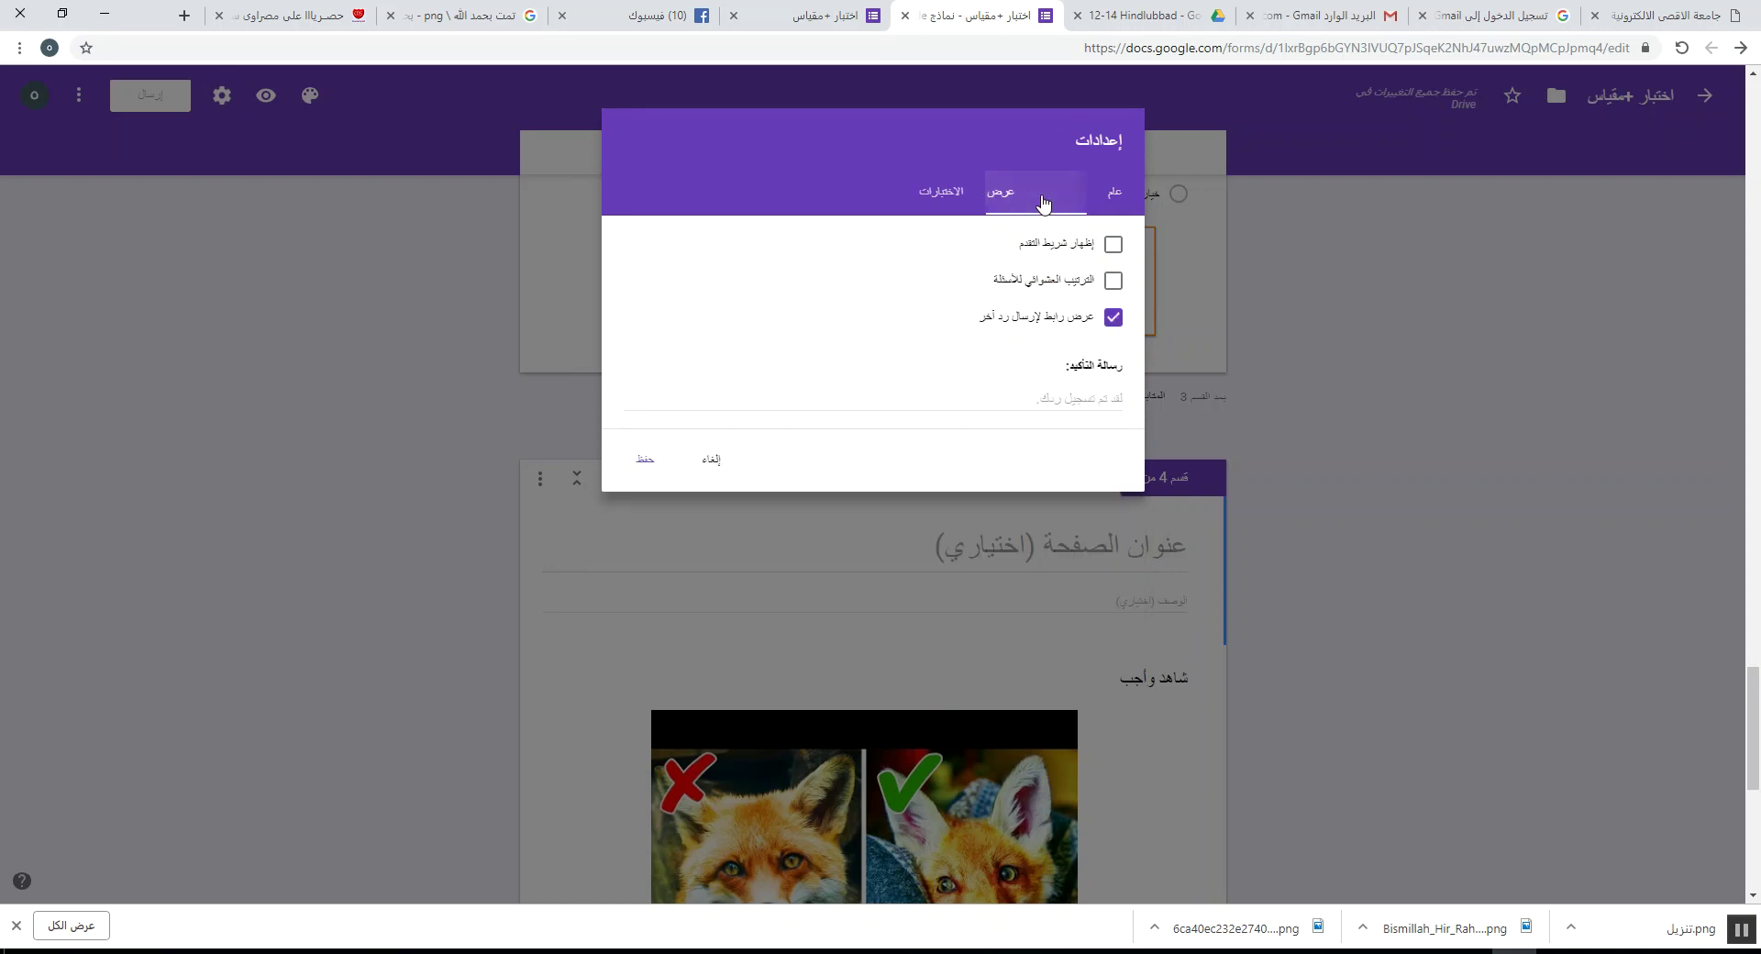
{"action": "left_click", "coordinate": [1069, 250]}
{"action": "left_click", "coordinate": [644, 460]}
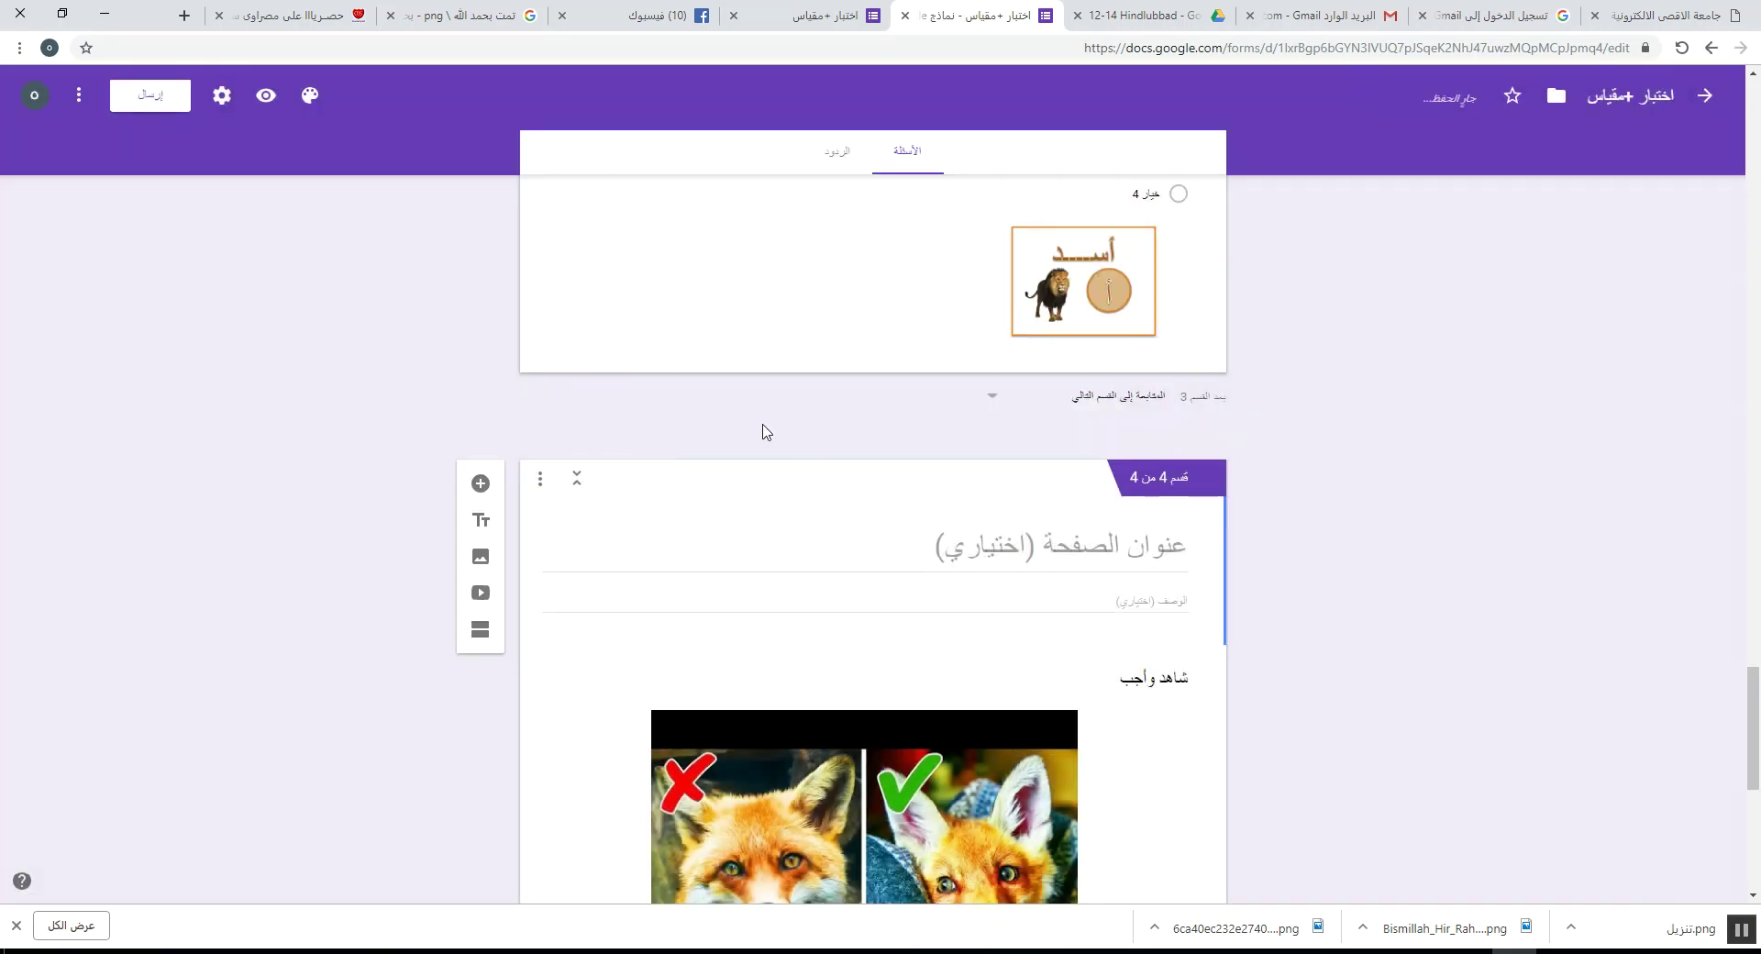
- Reload the live form and check the progress indicator at the end of its first page
{"action": "left_click", "coordinate": [795, 20]}
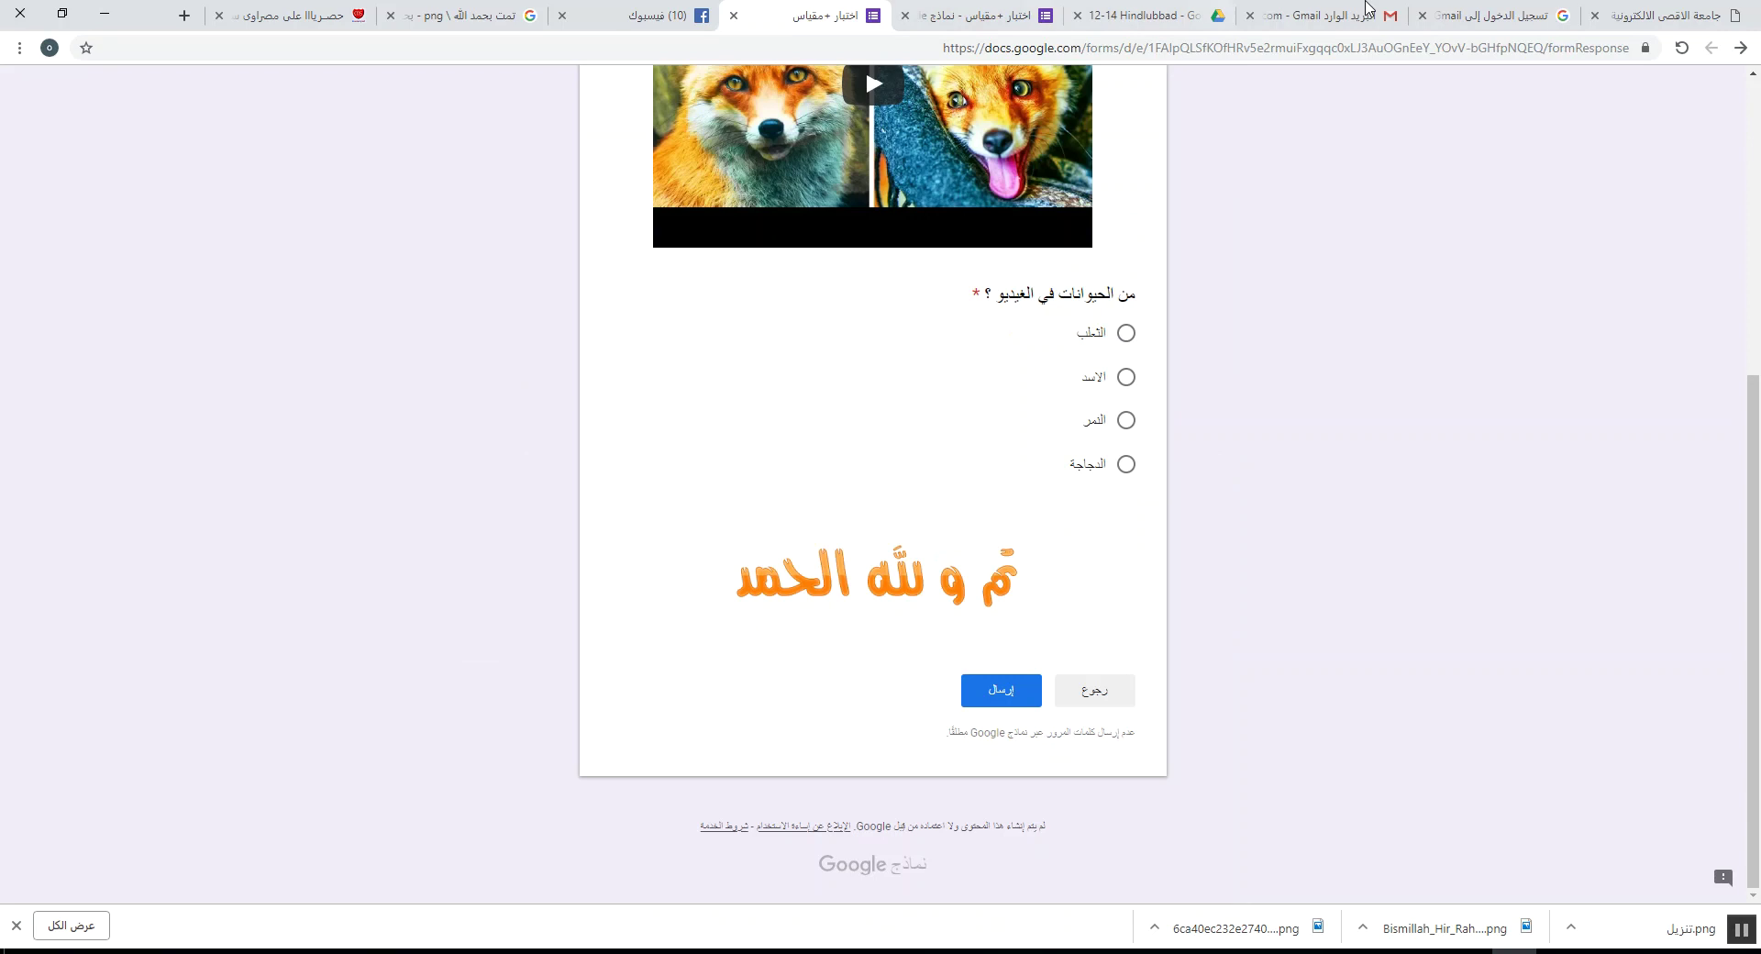
{"action": "left_click", "coordinate": [1683, 51]}
{"action": "scroll", "coordinate": [1146, 390], "scroll_direction": "down", "scroll_amount": 3}
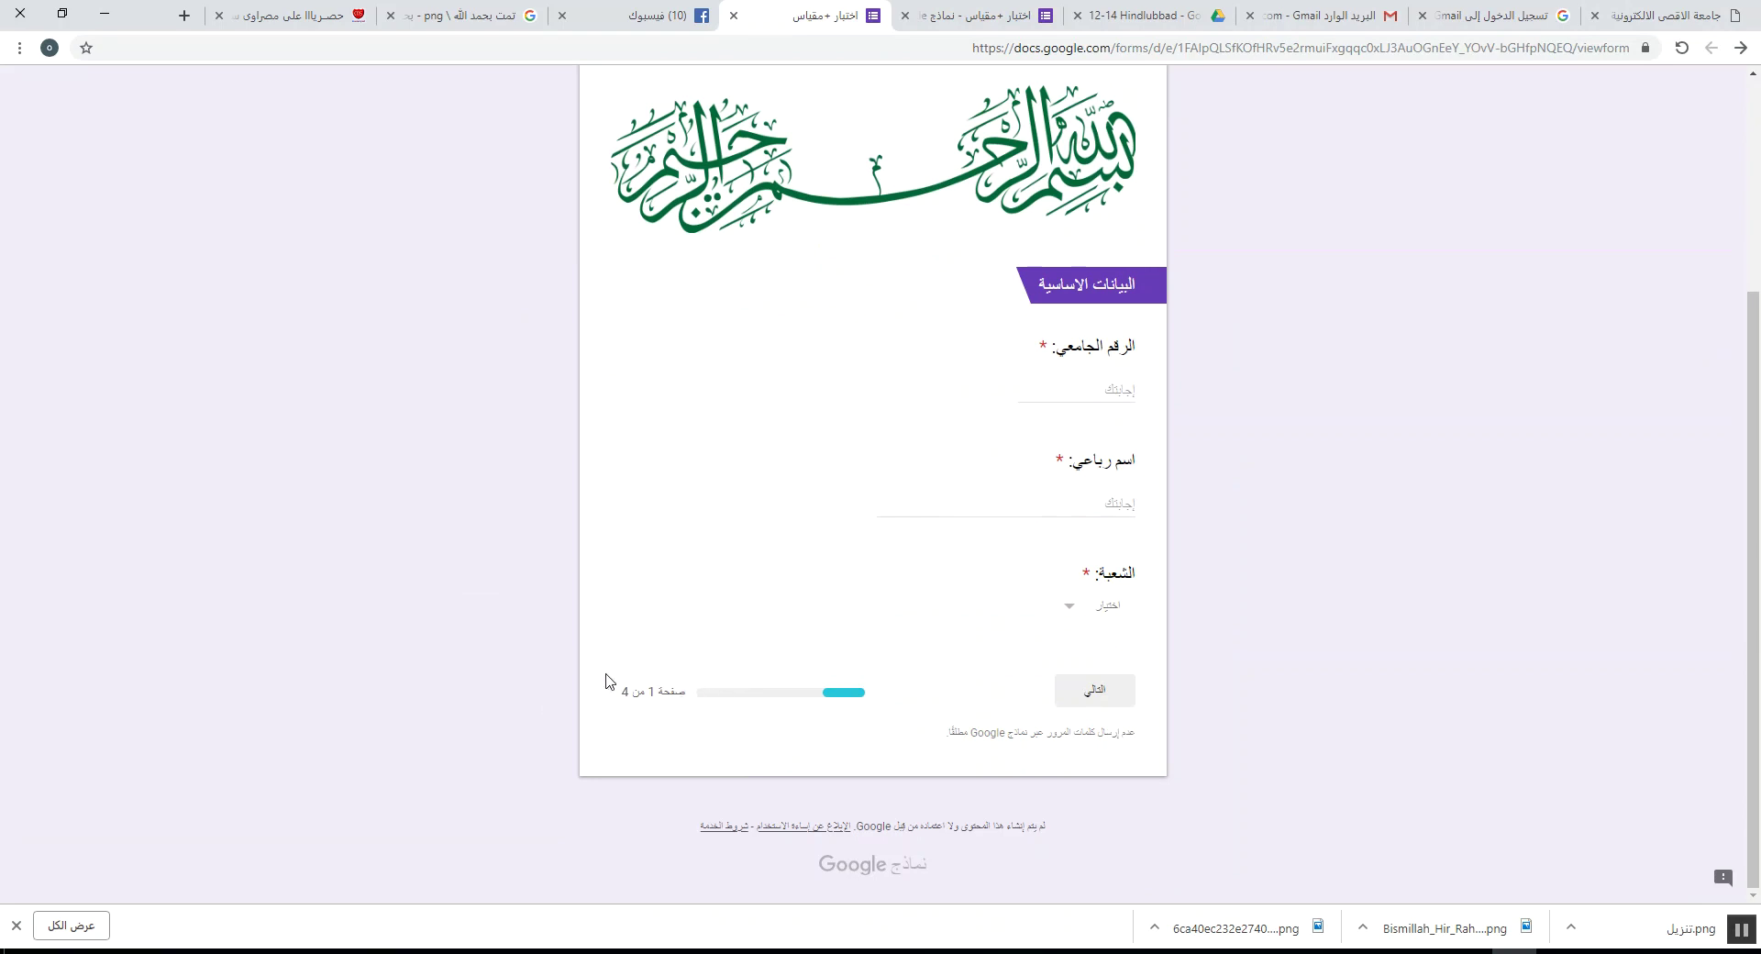
- Fill in the university number, the four-part name and the section on the live form, and continue to the questions page
{"action": "left_click", "coordinate": [1104, 394]}
{"action": "type", "text": "121"}
{"action": "left_click", "coordinate": [1027, 504]}
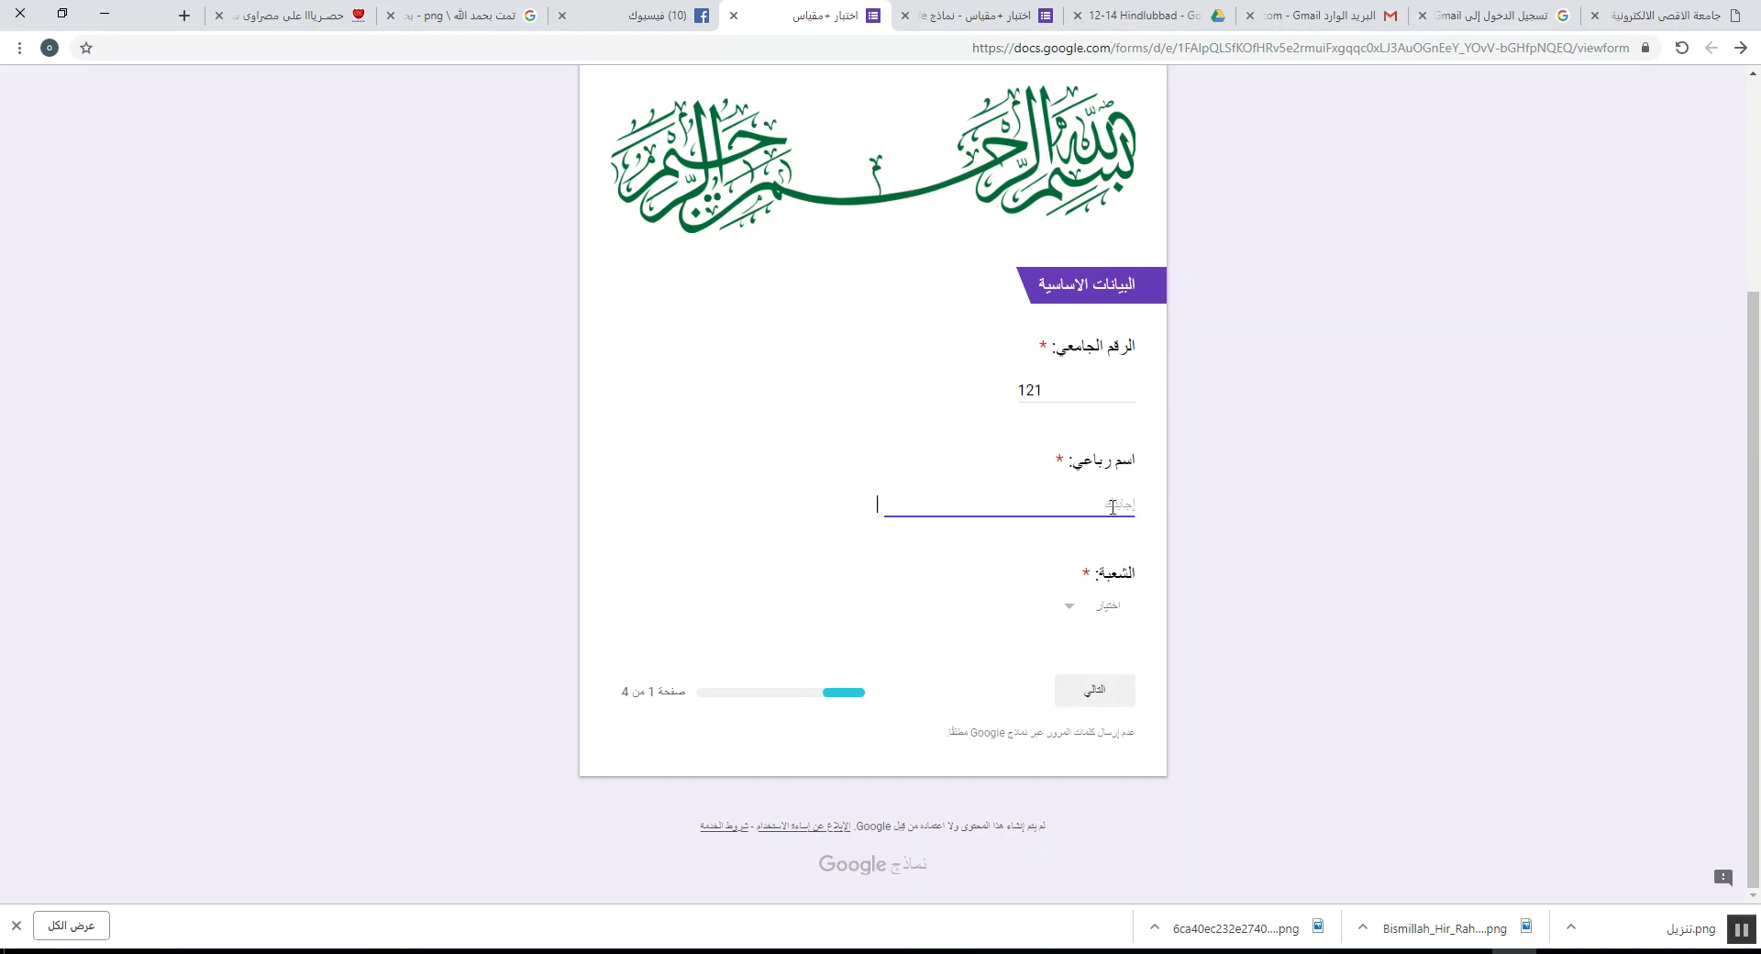
{"action": "type", "text": "111"}
{"action": "left_click", "coordinate": [1100, 607]}
{"action": "left_click", "coordinate": [1107, 692]}
{"action": "left_click", "coordinate": [1101, 706]}
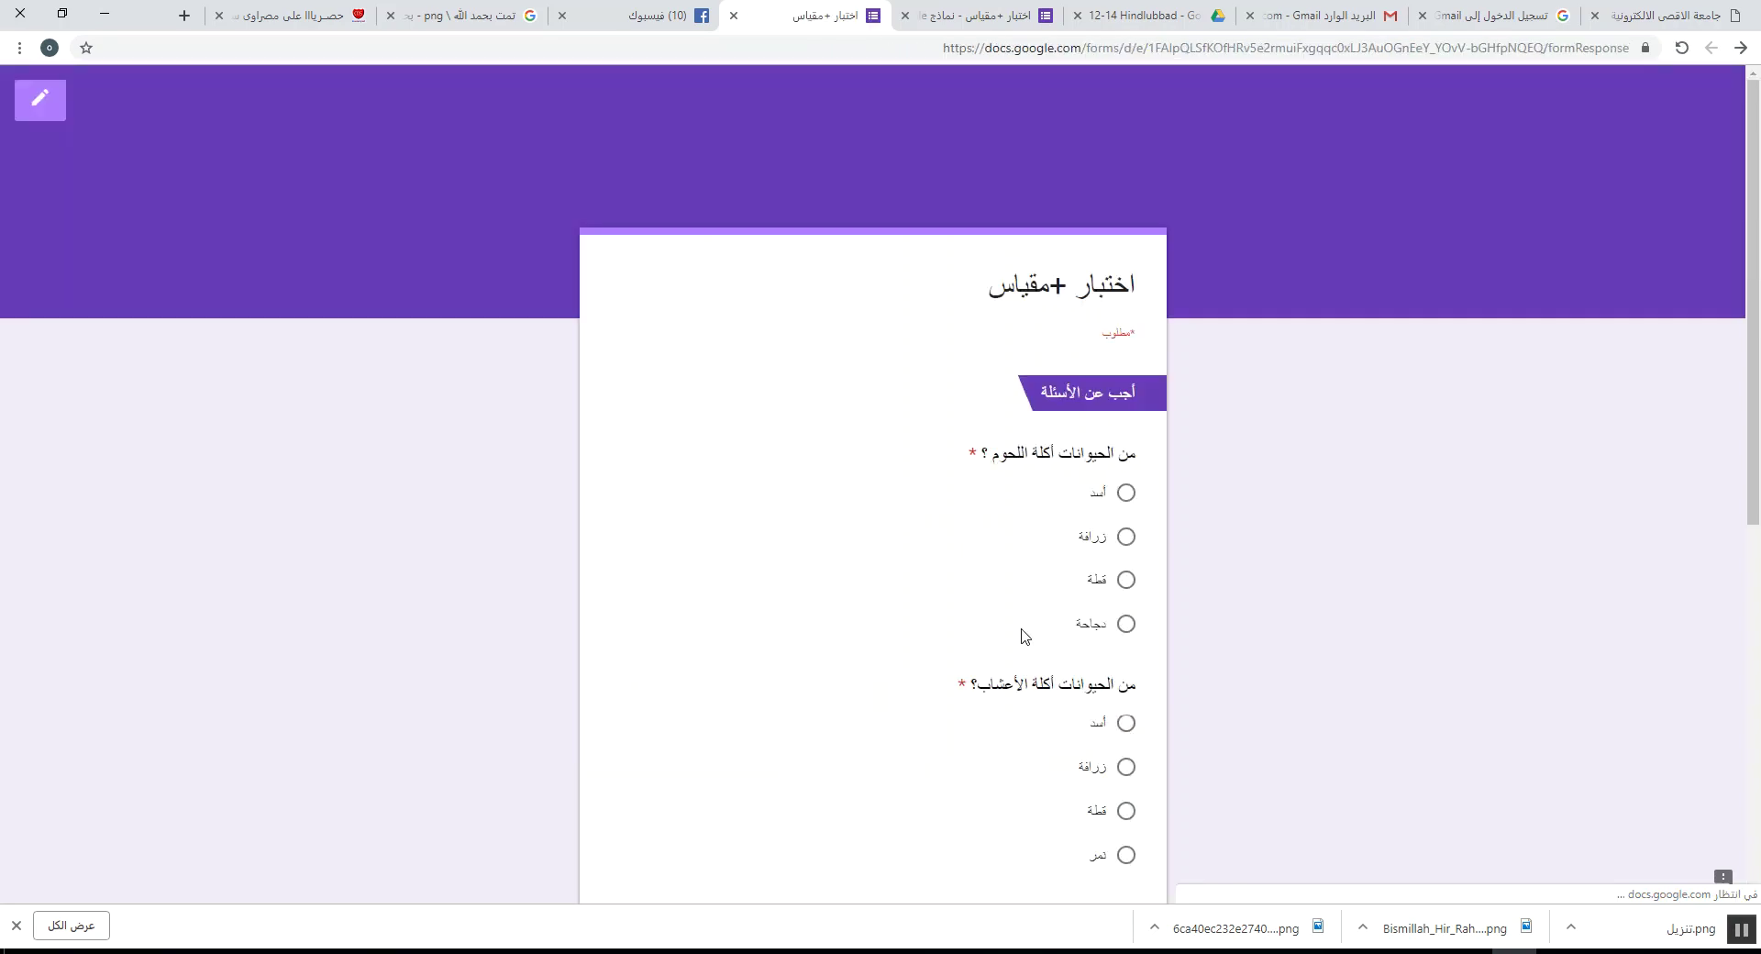
- Answer زرافة for carnivores, قطة for herbivores and زرافة for domestic animals, and continue to the picture questions
{"action": "scroll", "coordinate": [1002, 515], "scroll_direction": "down", "scroll_amount": 5}
{"action": "scroll", "coordinate": [1002, 514], "scroll_direction": "up", "scroll_amount": 5}
{"action": "left_click", "coordinate": [1096, 447]}
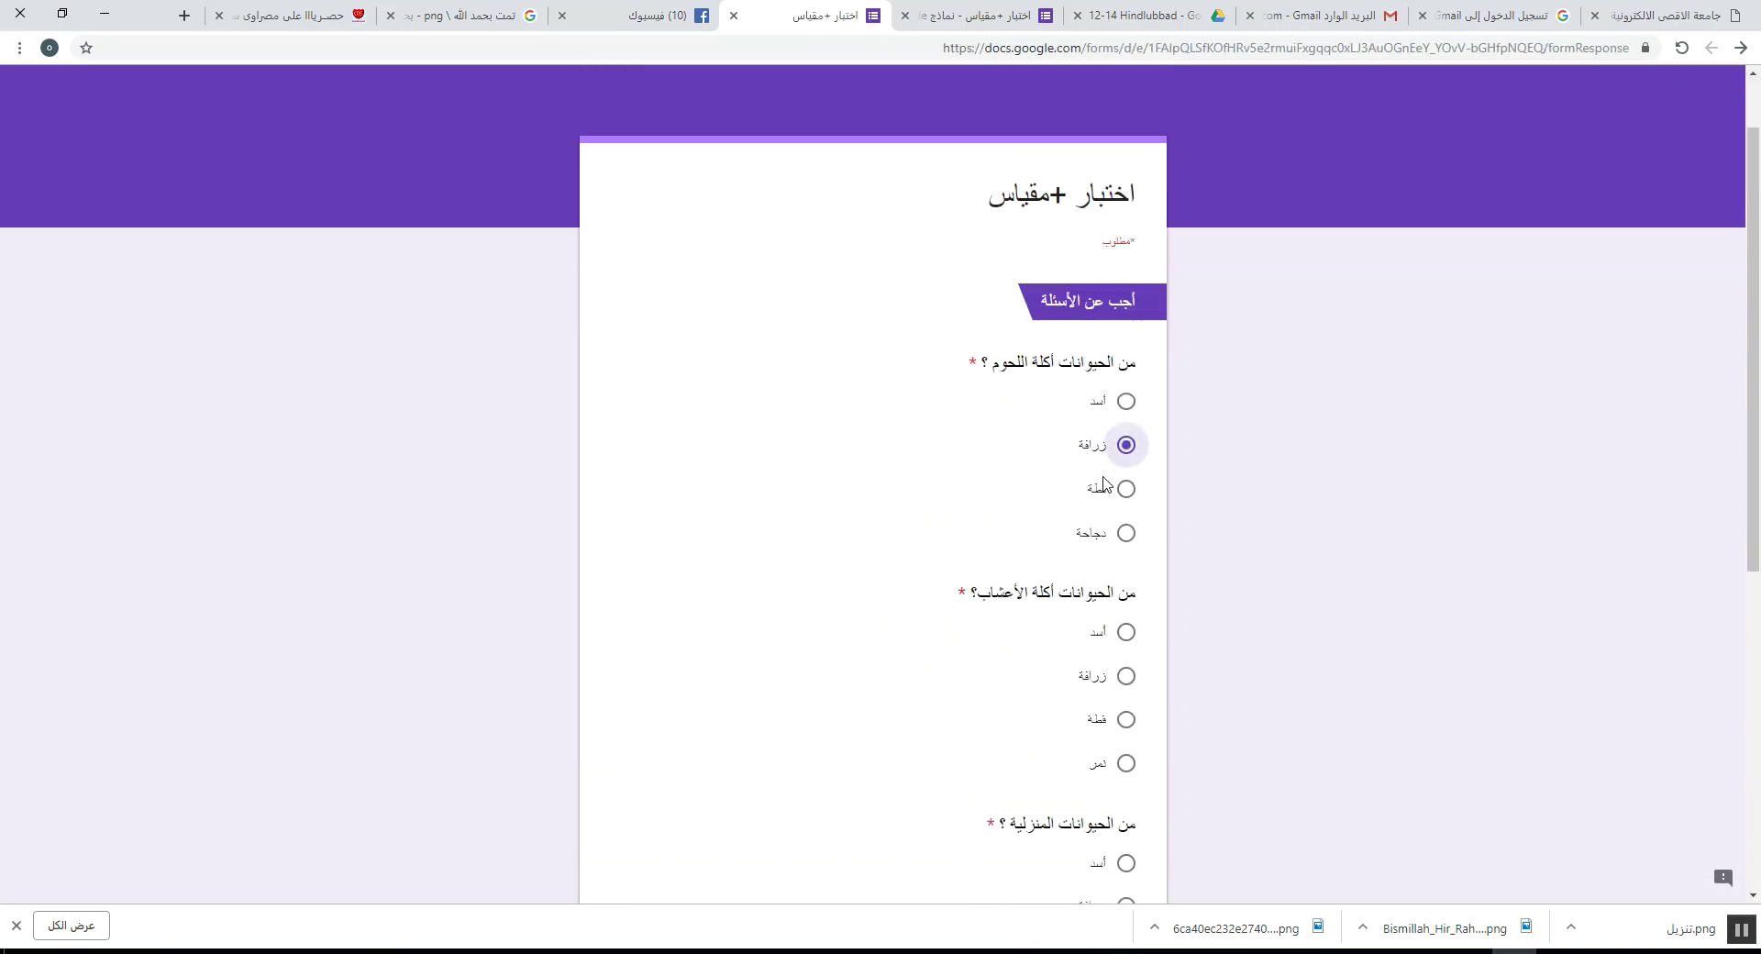
{"action": "scroll", "coordinate": [1120, 653], "scroll_direction": "down", "scroll_amount": 3}
{"action": "left_click", "coordinate": [1122, 445]}
{"action": "left_click", "coordinate": [1124, 633]}
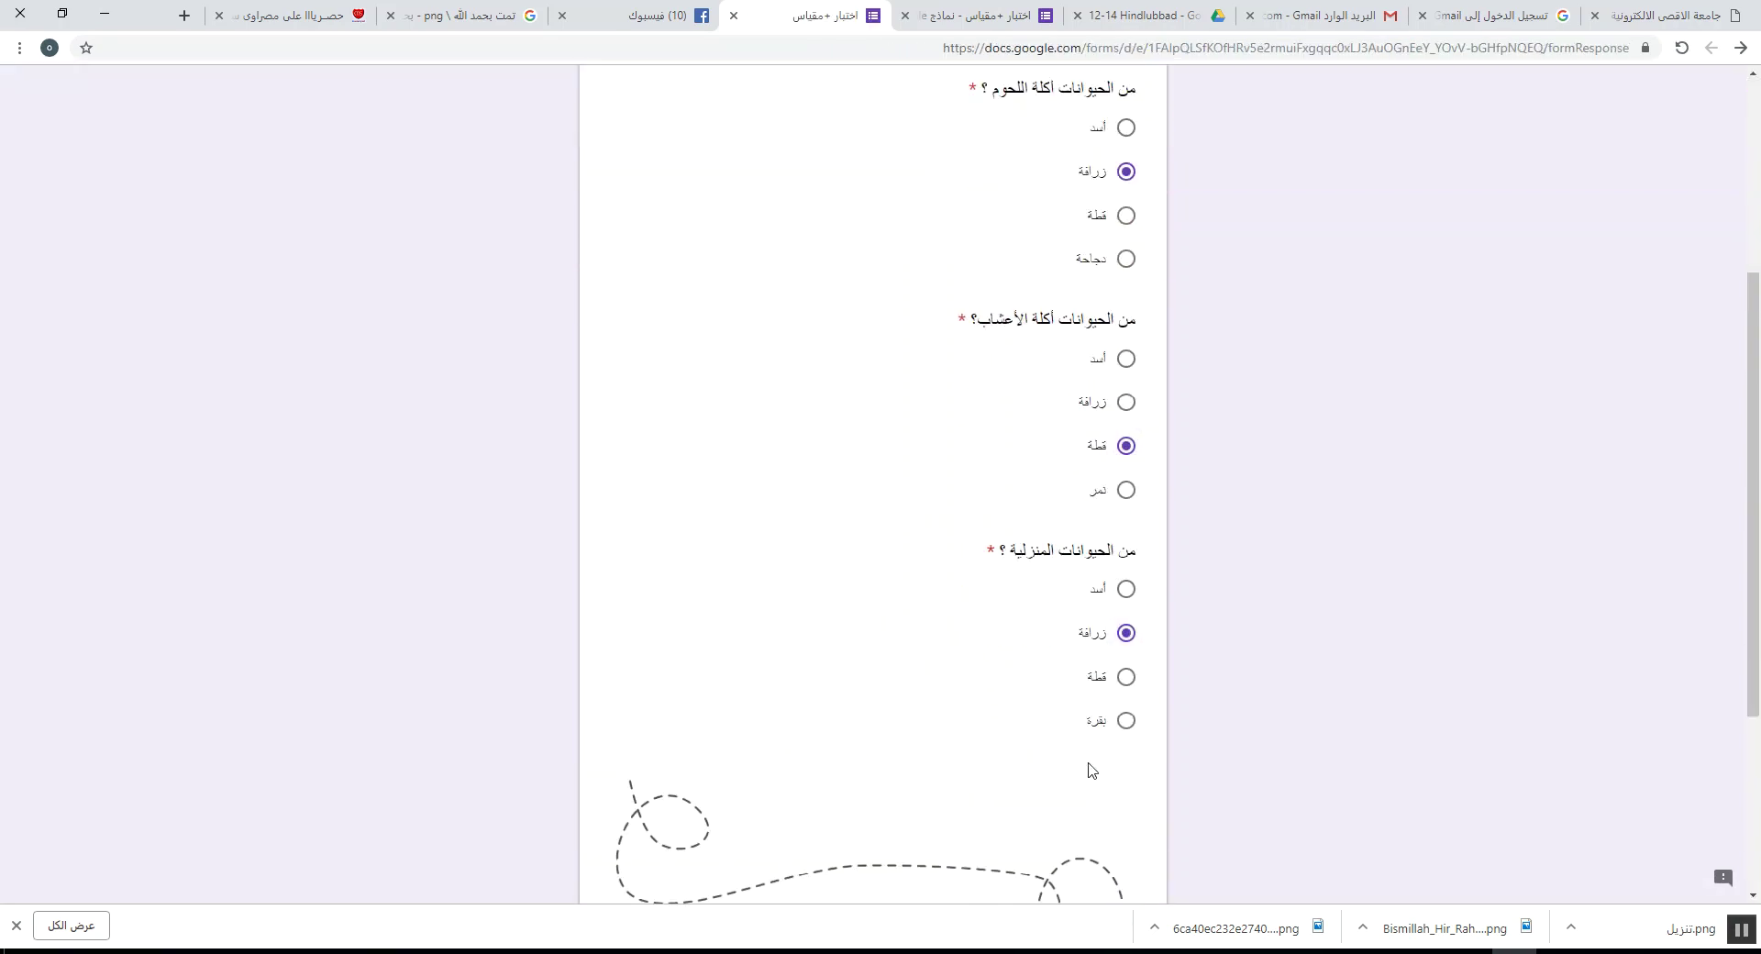
{"action": "scroll", "coordinate": [1054, 733], "scroll_direction": "down", "scroll_amount": 3}
{"action": "left_click", "coordinate": [1004, 694]}
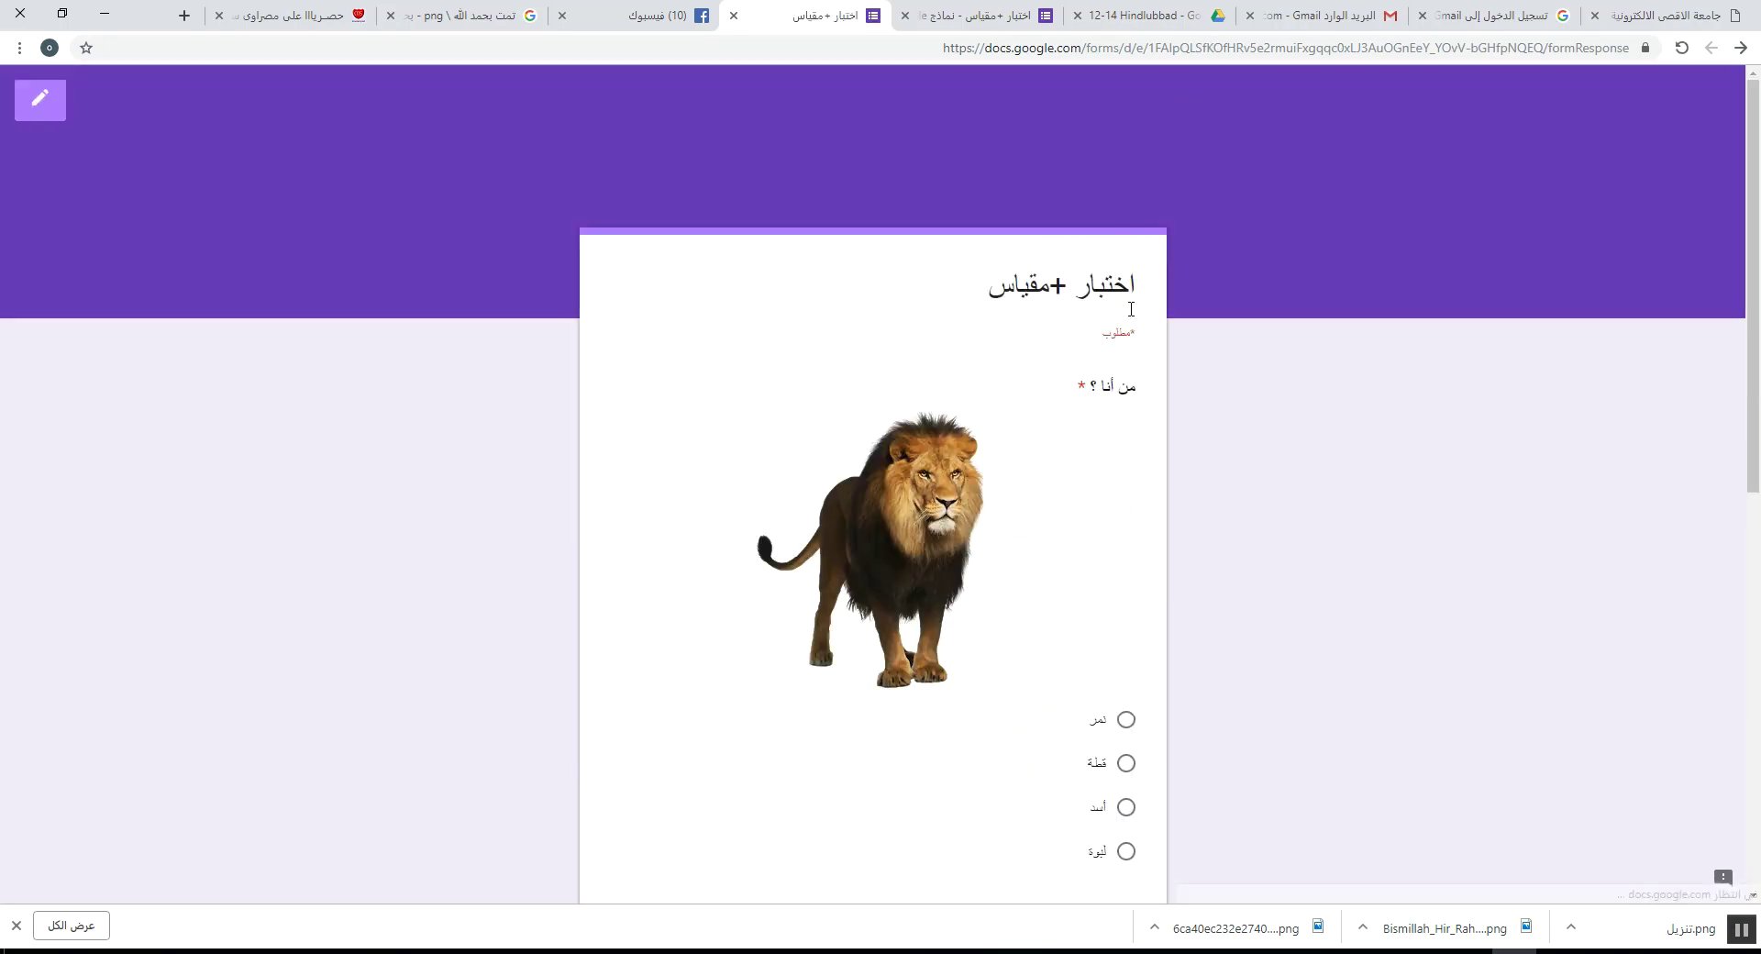
- Answer the lion picture question and the banana image question, and continue to the last page
{"action": "scroll", "coordinate": [1120, 527], "scroll_direction": "down", "scroll_amount": 3}
{"action": "left_click", "coordinate": [1125, 526]}
{"action": "scroll", "coordinate": [1113, 586], "scroll_direction": "down", "scroll_amount": 5}
{"action": "left_click", "coordinate": [1126, 433]}
{"action": "left_click", "coordinate": [1023, 763]}
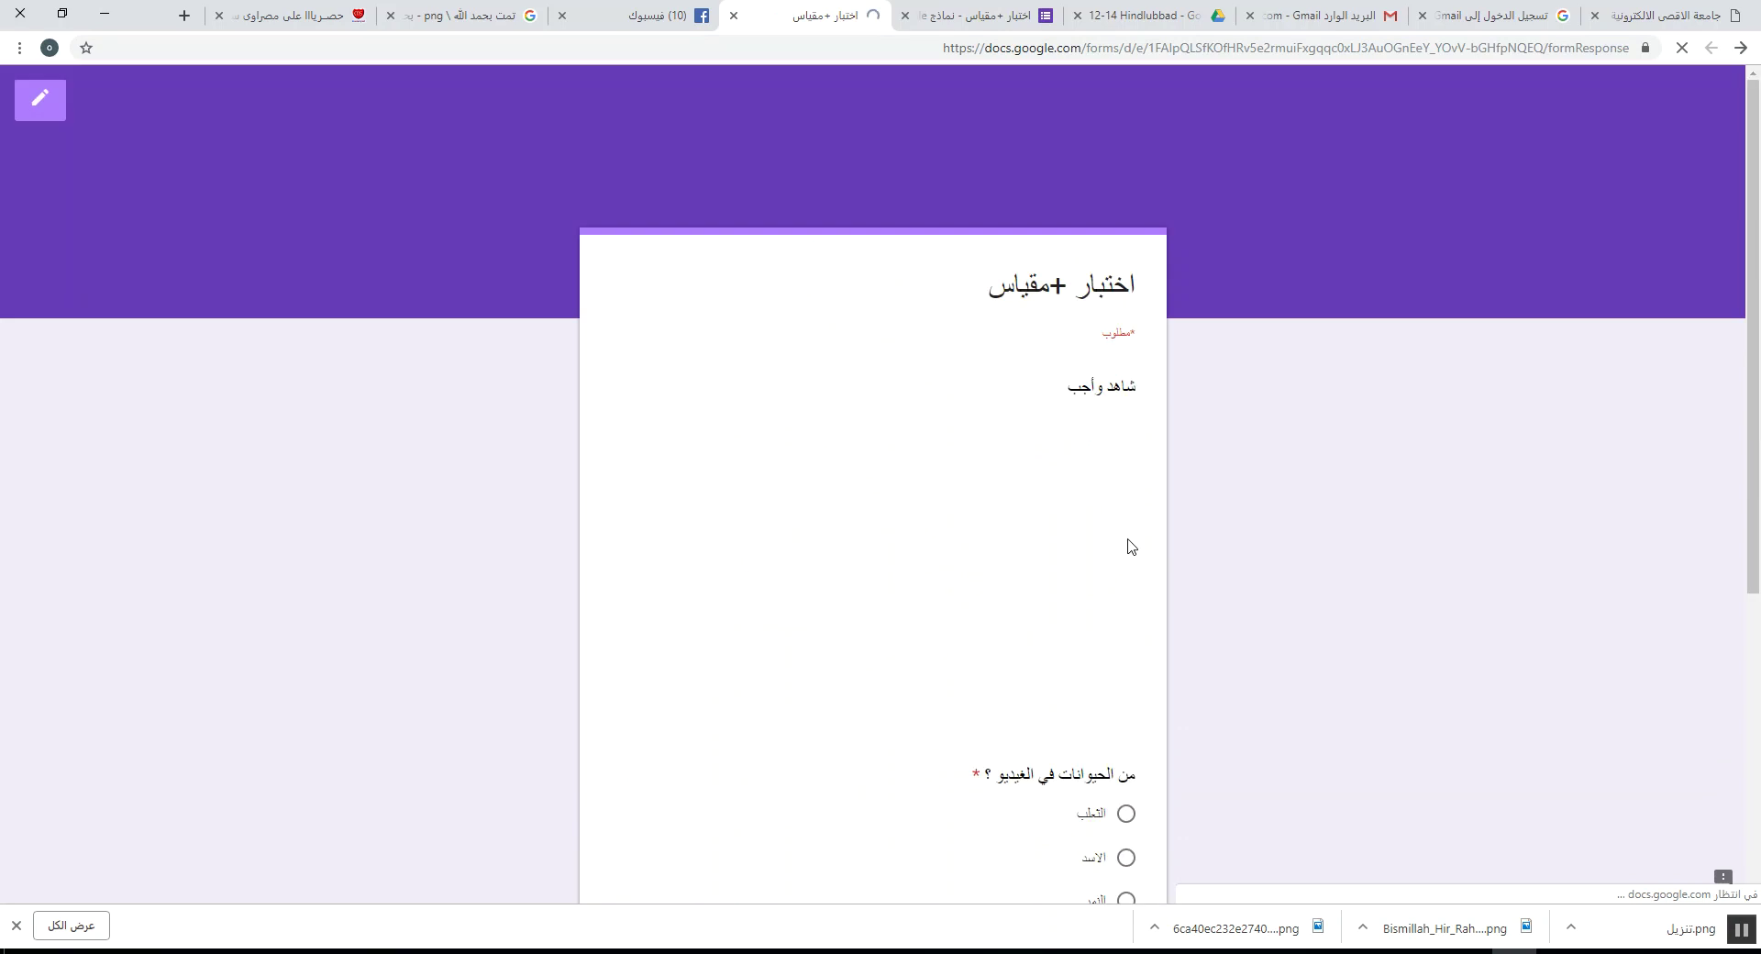
- Answer the video question with الاسد, submit the response and close the live form
{"action": "scroll", "coordinate": [1117, 511], "scroll_direction": "down", "scroll_amount": 4}
{"action": "left_click", "coordinate": [1124, 494]}
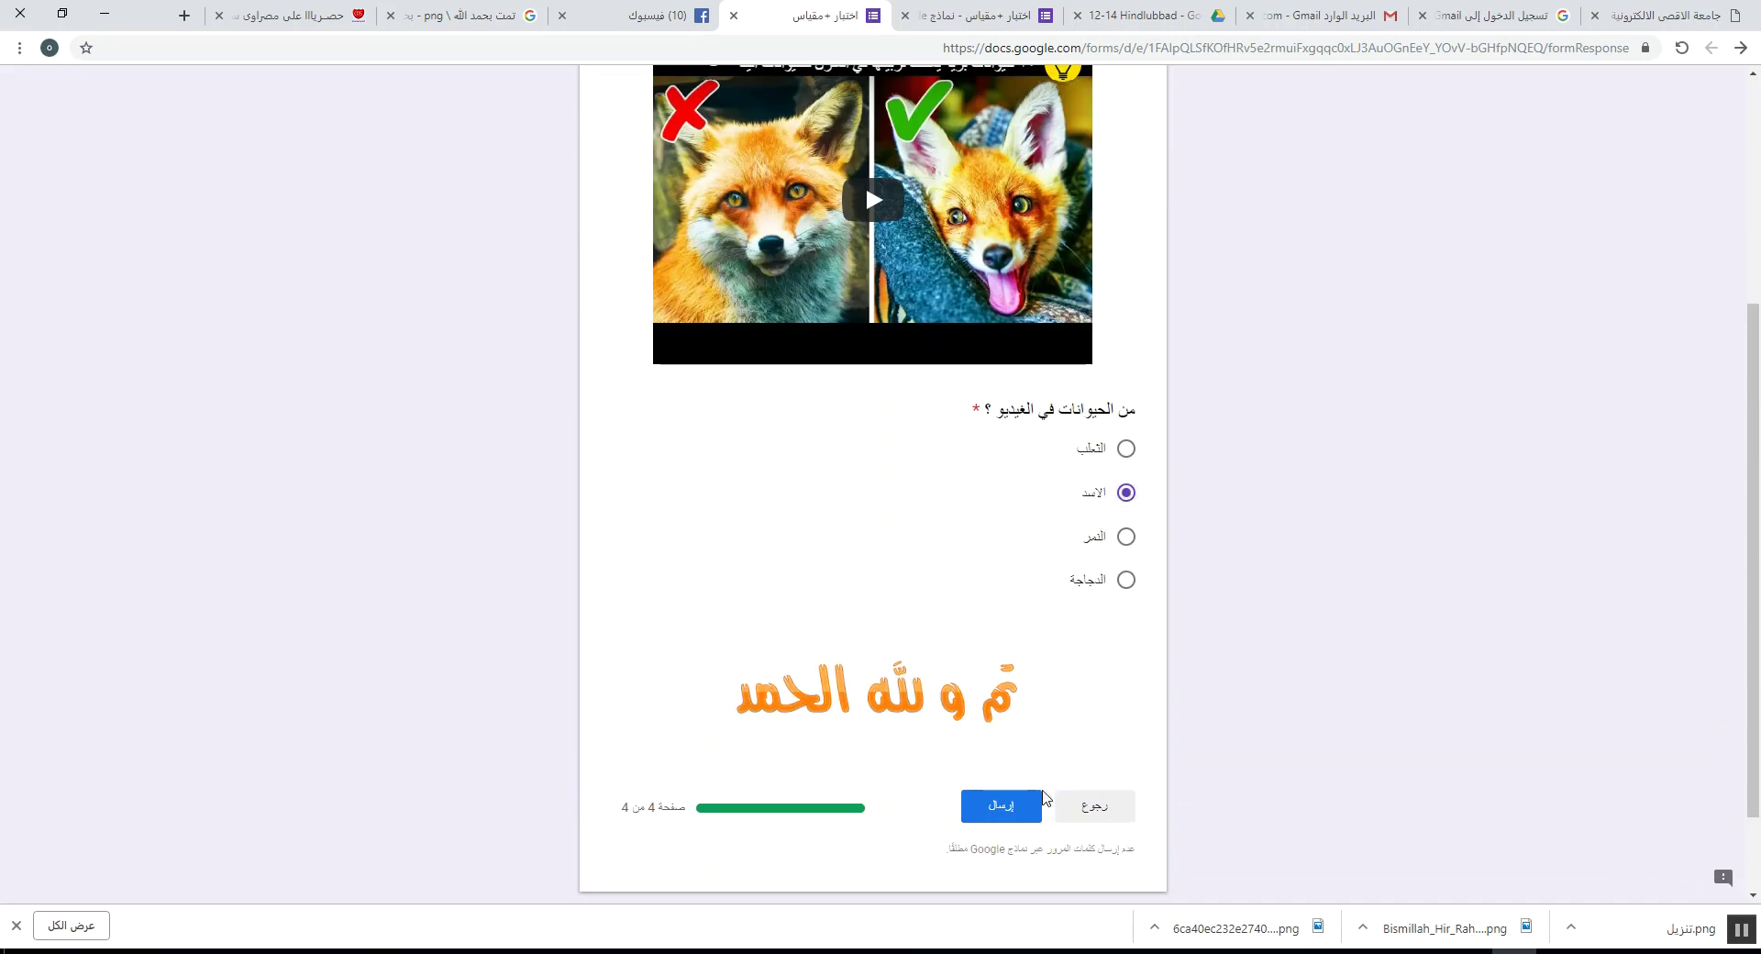
{"action": "left_click", "coordinate": [1007, 804]}
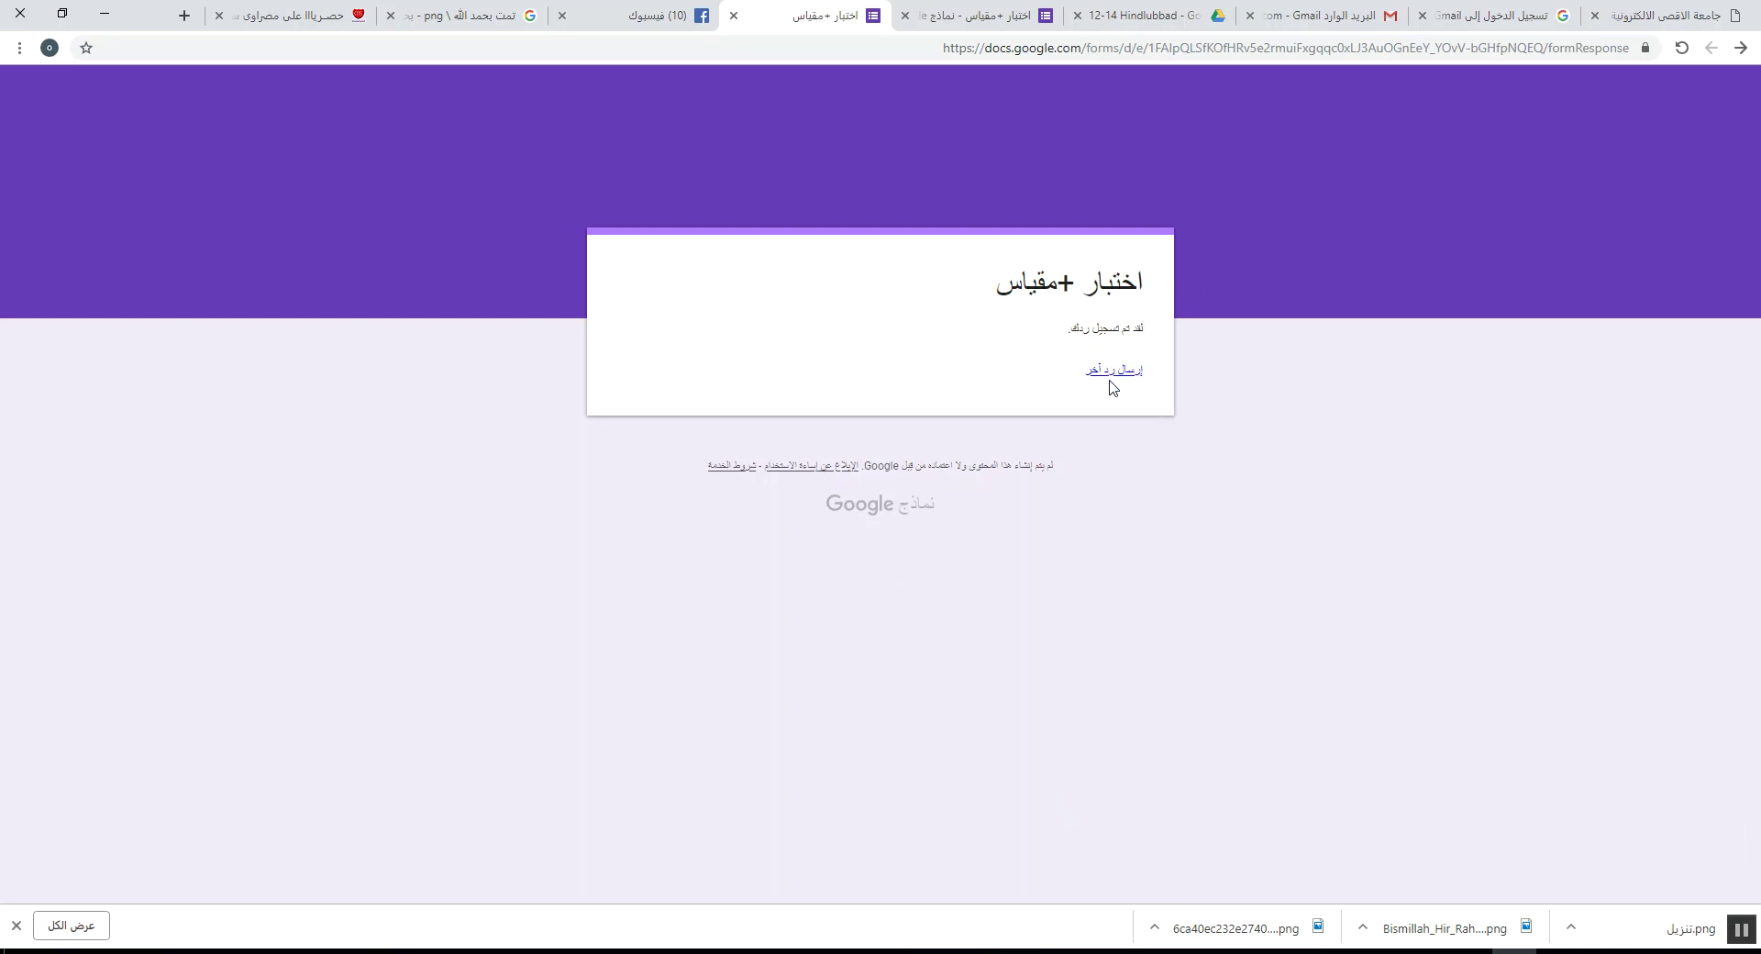
{"action": "left_click", "coordinate": [735, 17]}
- Send the form by e-mail to the suggested recipient's address, keeping the default subject and message
{"action": "left_click", "coordinate": [978, 17]}
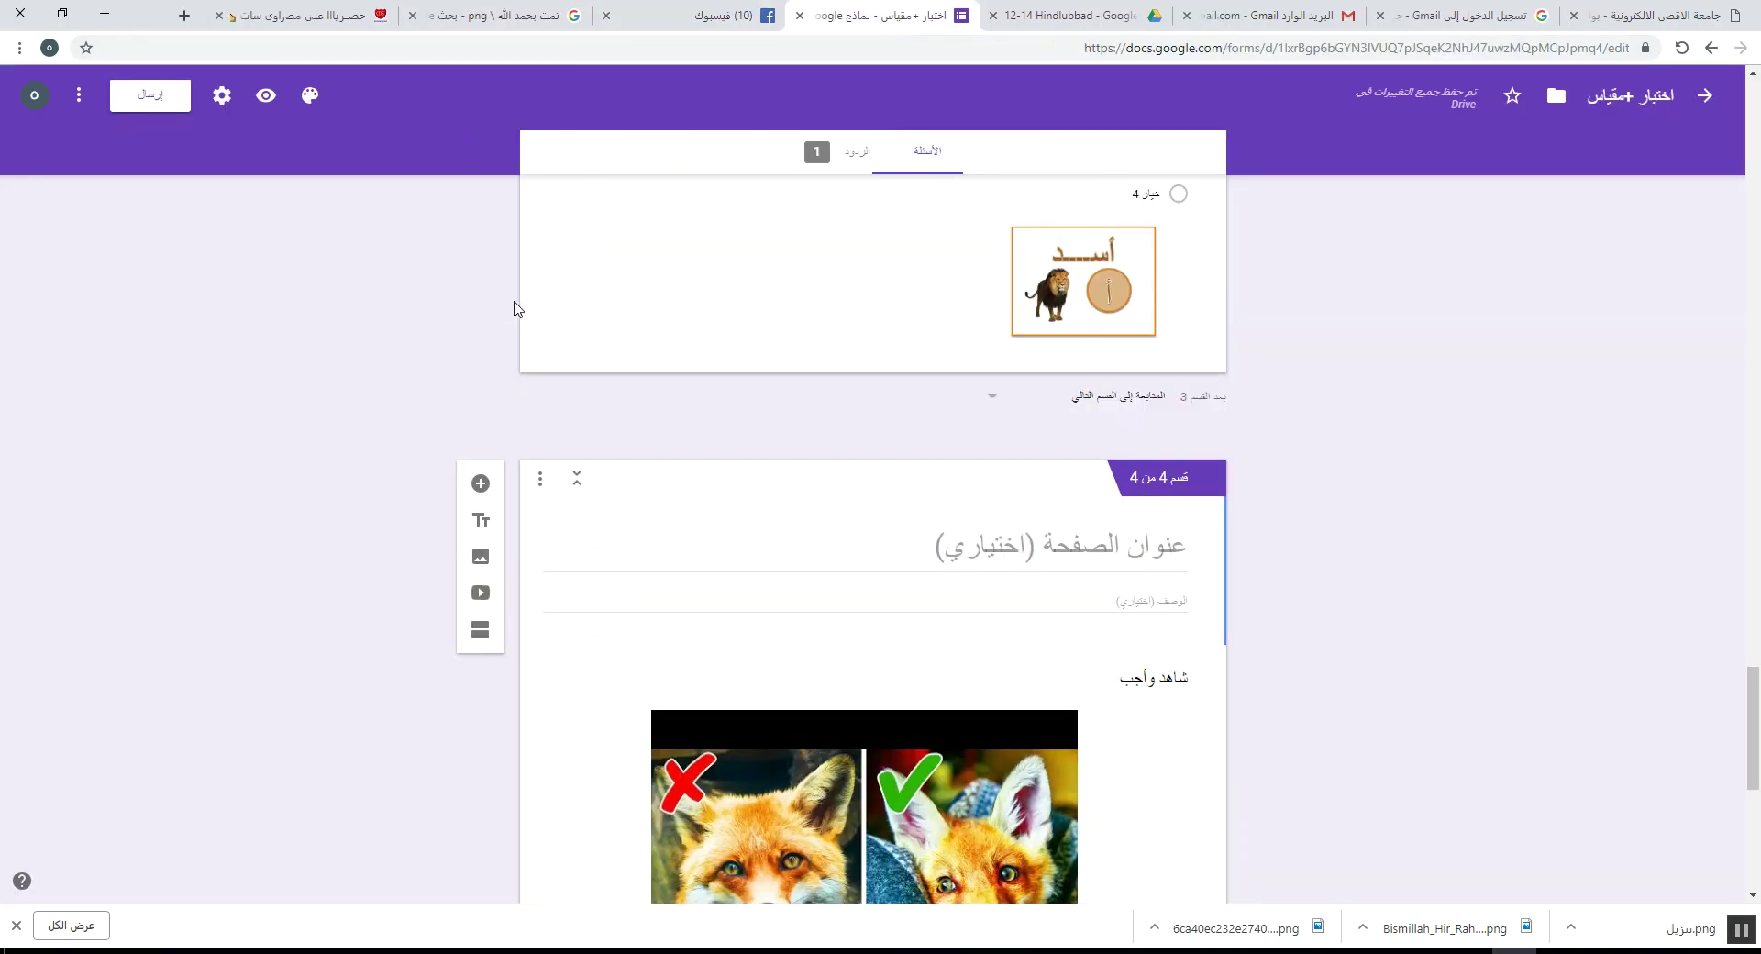
{"action": "left_click", "coordinate": [142, 112]}
{"action": "left_click", "coordinate": [1069, 353]}
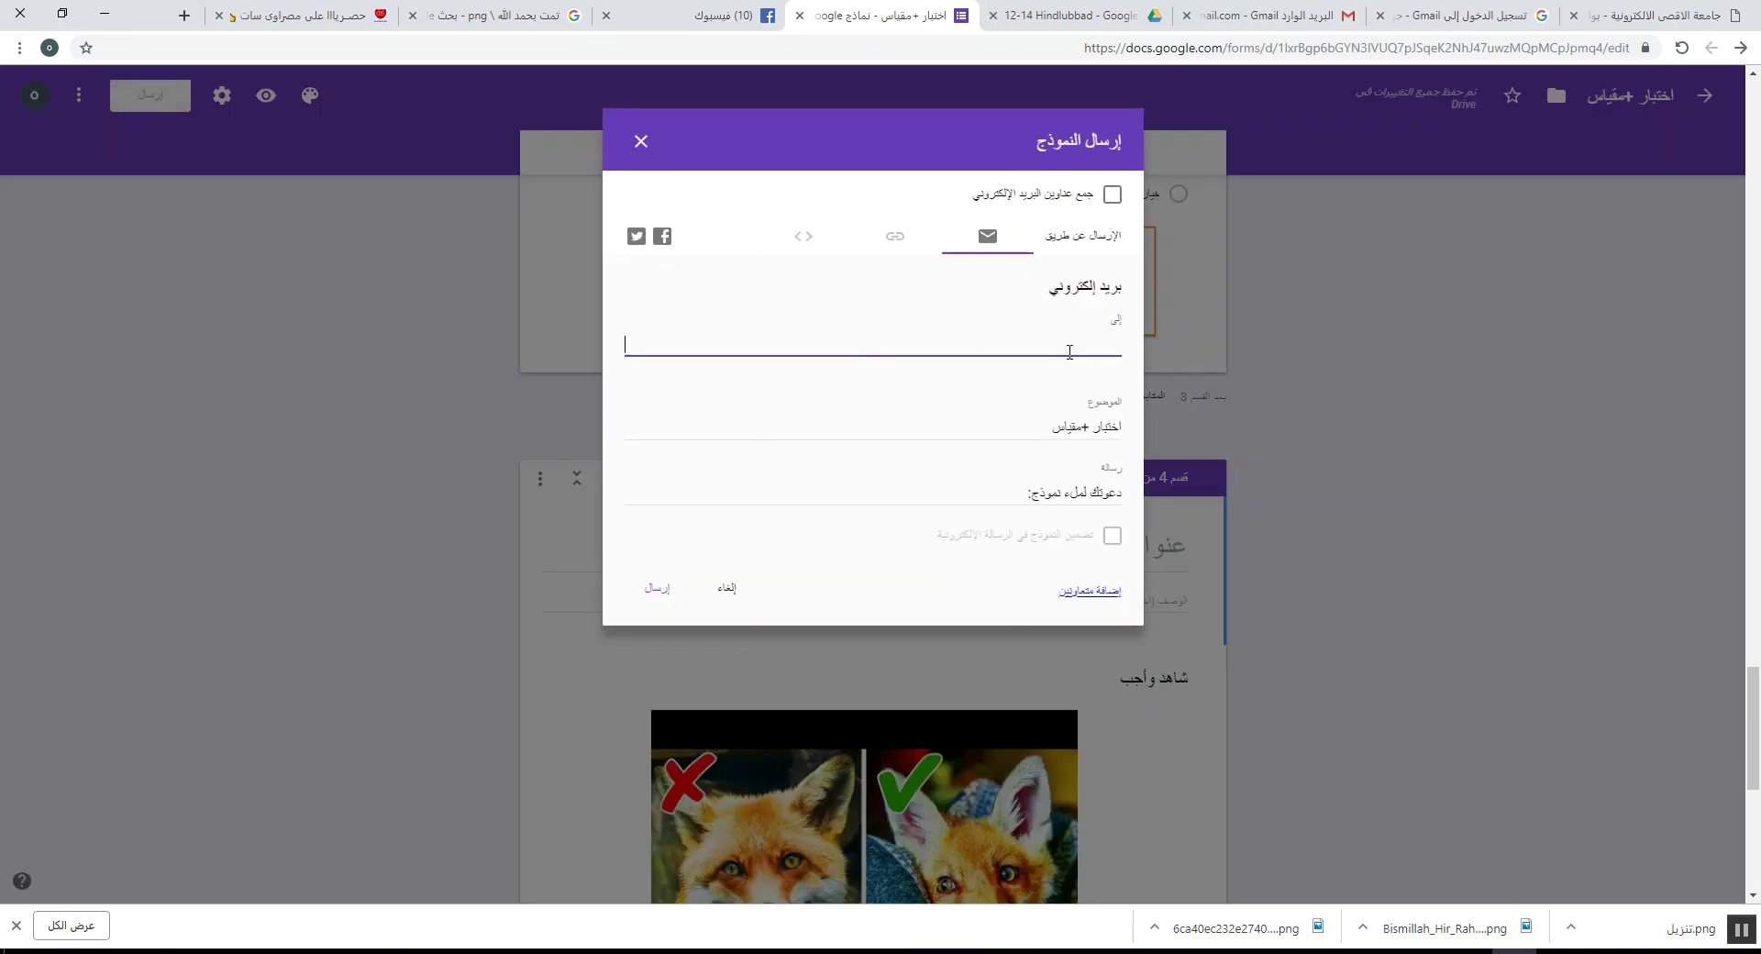
{"action": "type", "text": "س"}
{"action": "type", "text": "h"}
{"action": "type", "text": "a"}
{"action": "key", "text": "BackSpace"}
{"action": "type", "text": "es"}
{"action": "key", "text": "BackSpace"}
{"action": "type", "text": "te"}
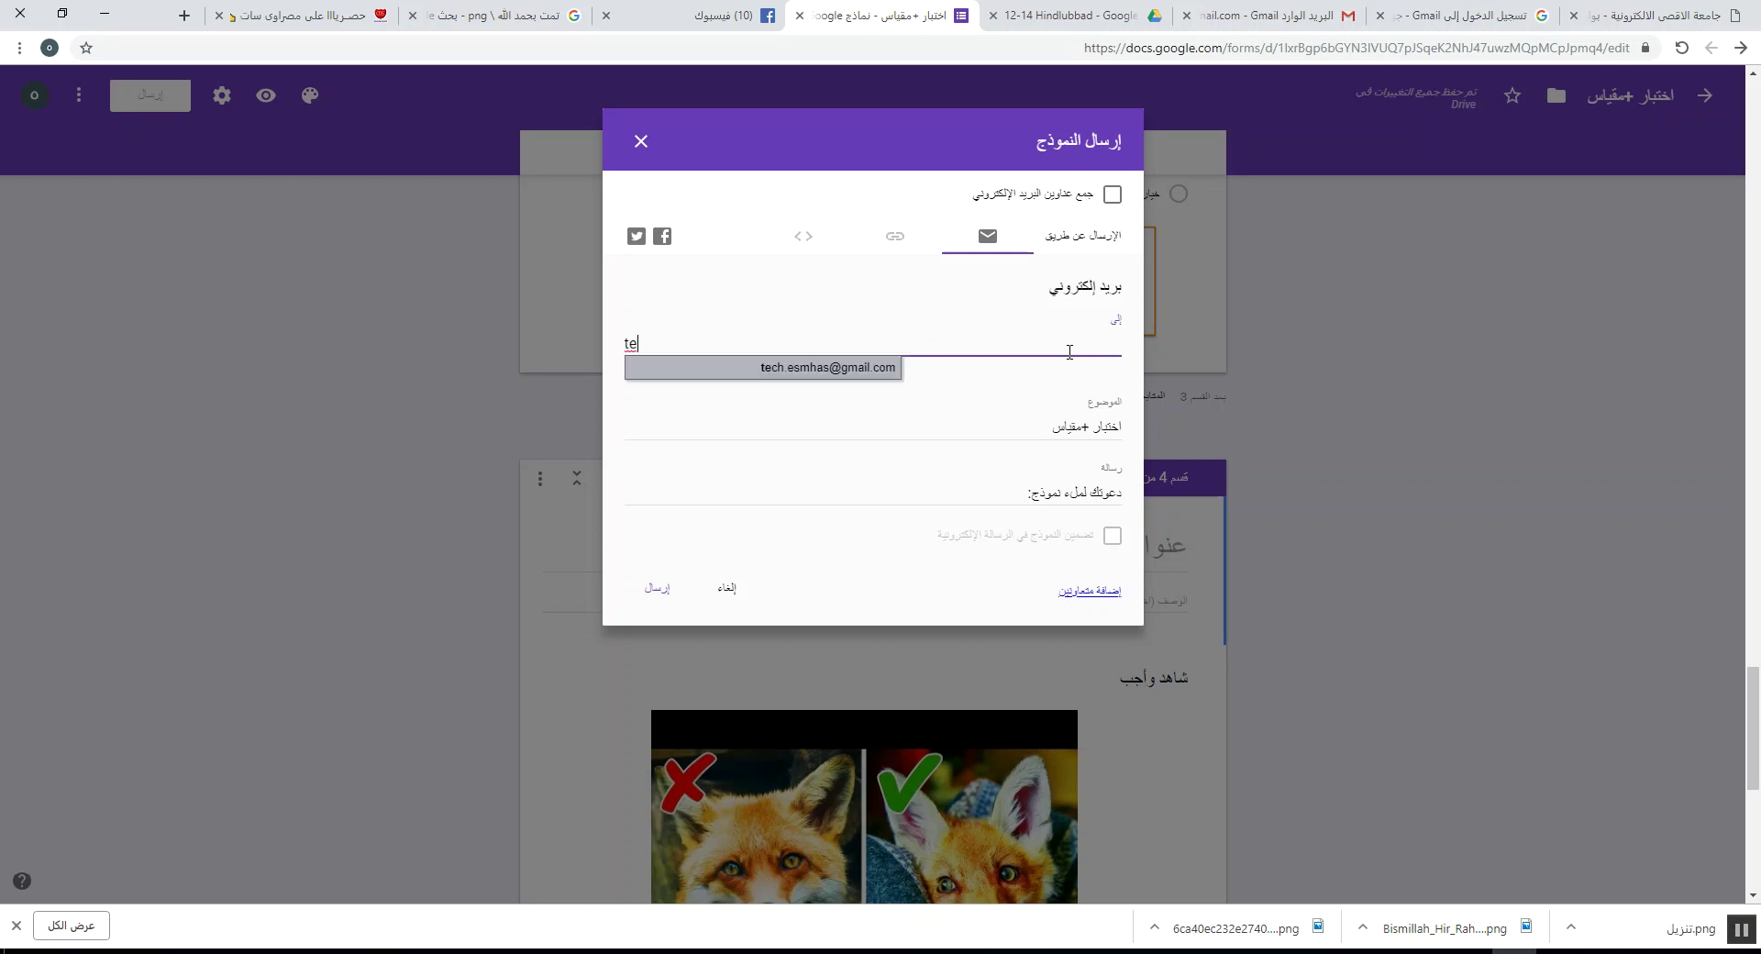
{"action": "left_click", "coordinate": [856, 381]}
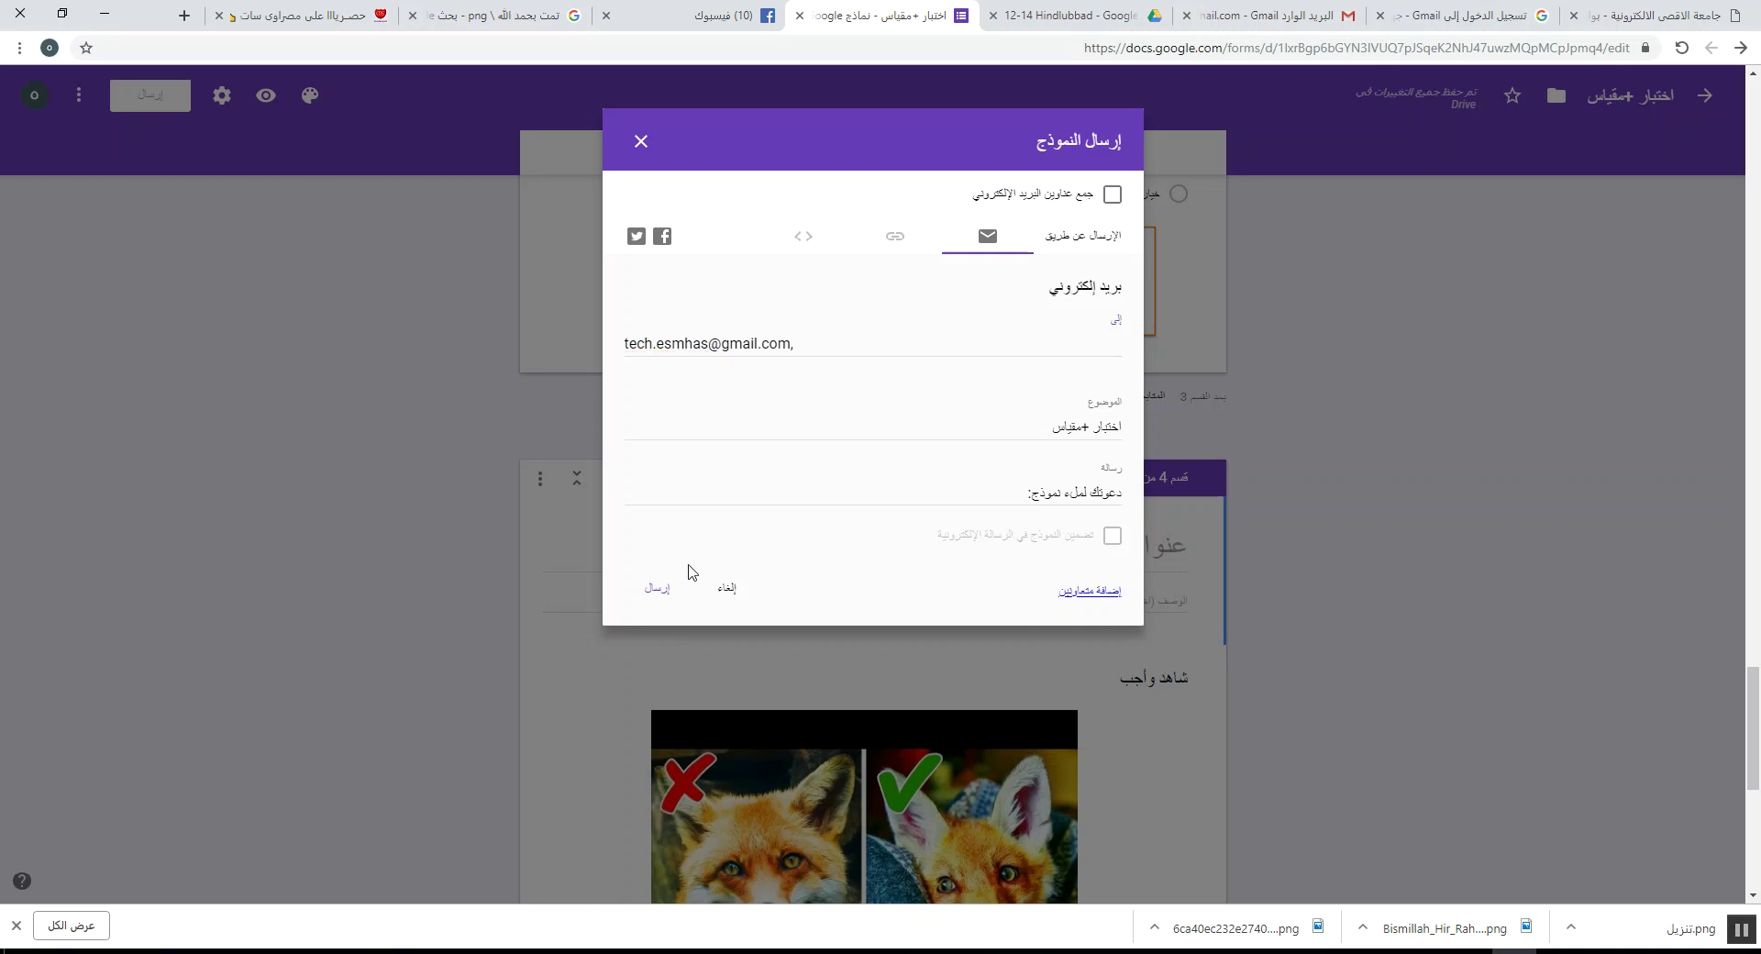
{"action": "left_click", "coordinate": [661, 589]}
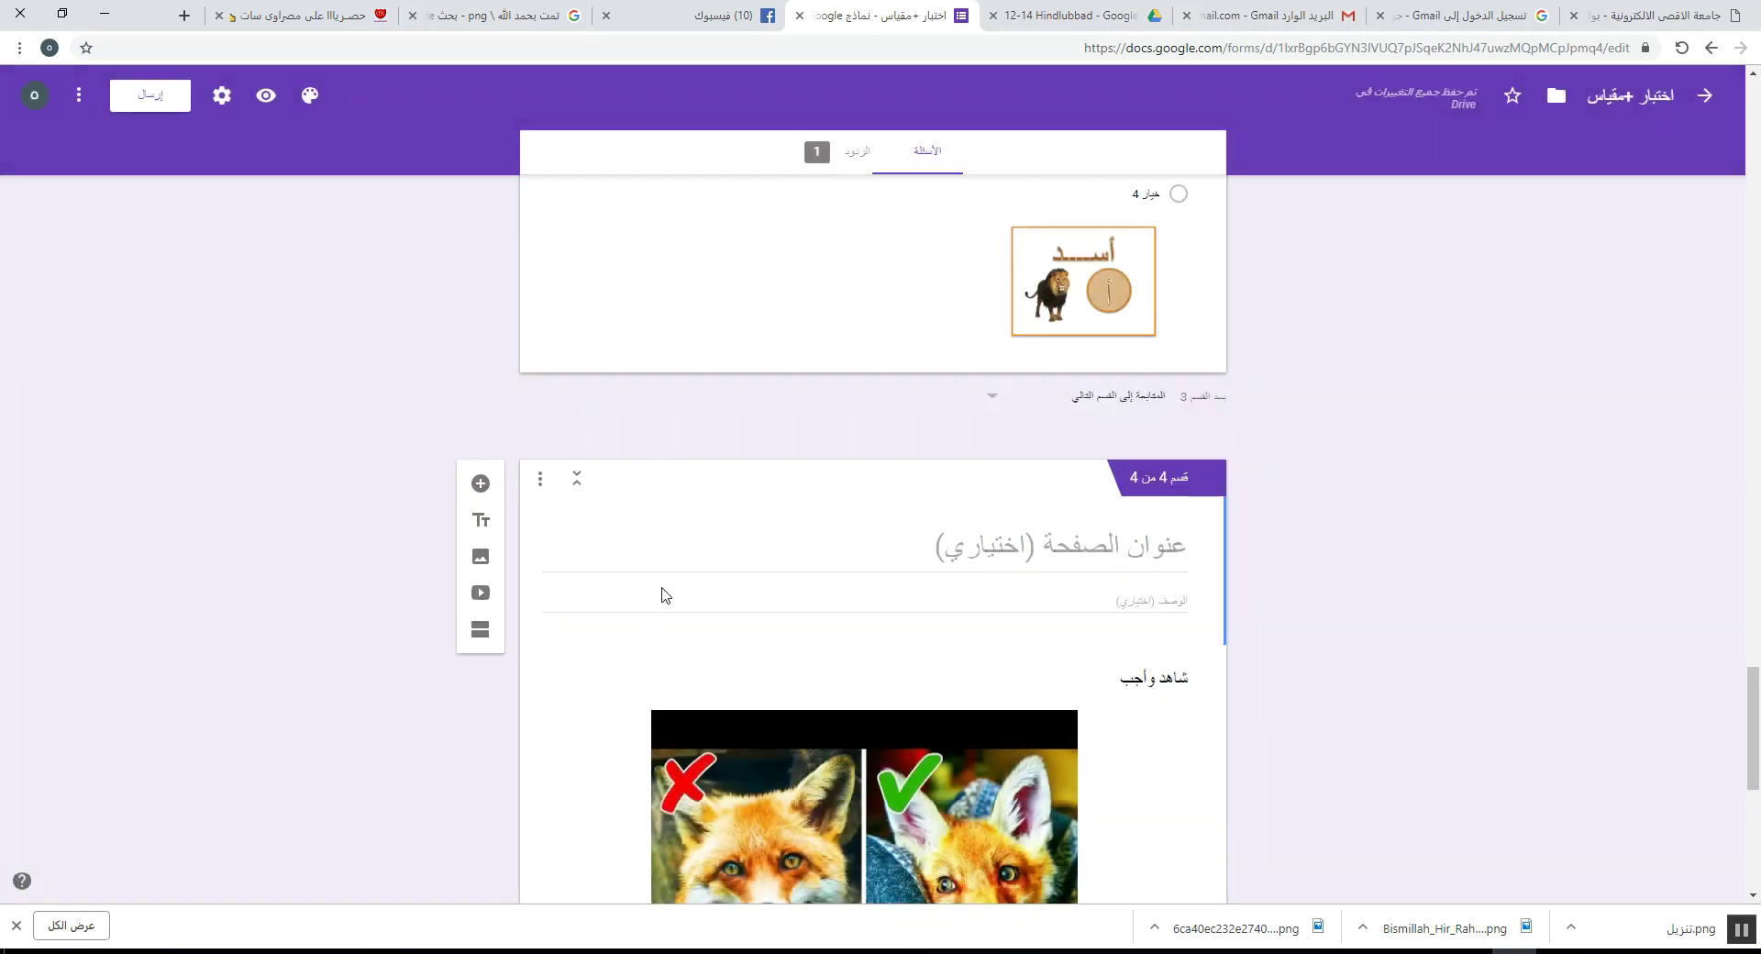
- Open the form's sending options again and copy its full shareable link
{"action": "left_click", "coordinate": [136, 99]}
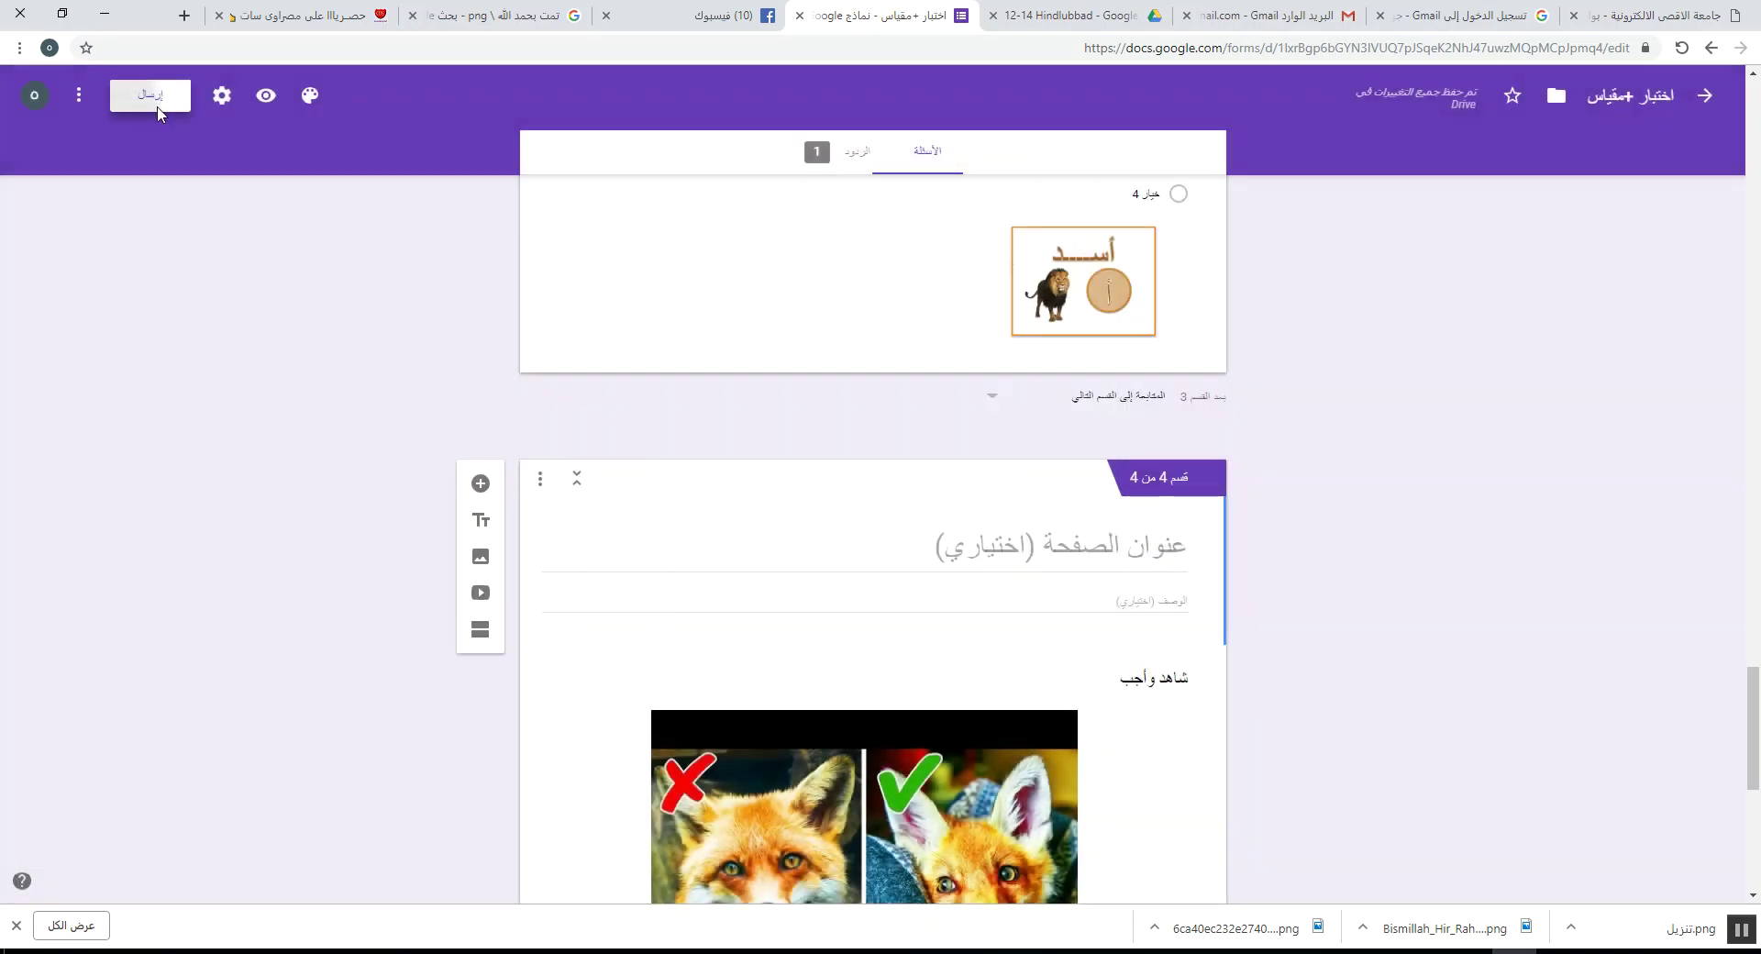
{"action": "left_click", "coordinate": [897, 236]}
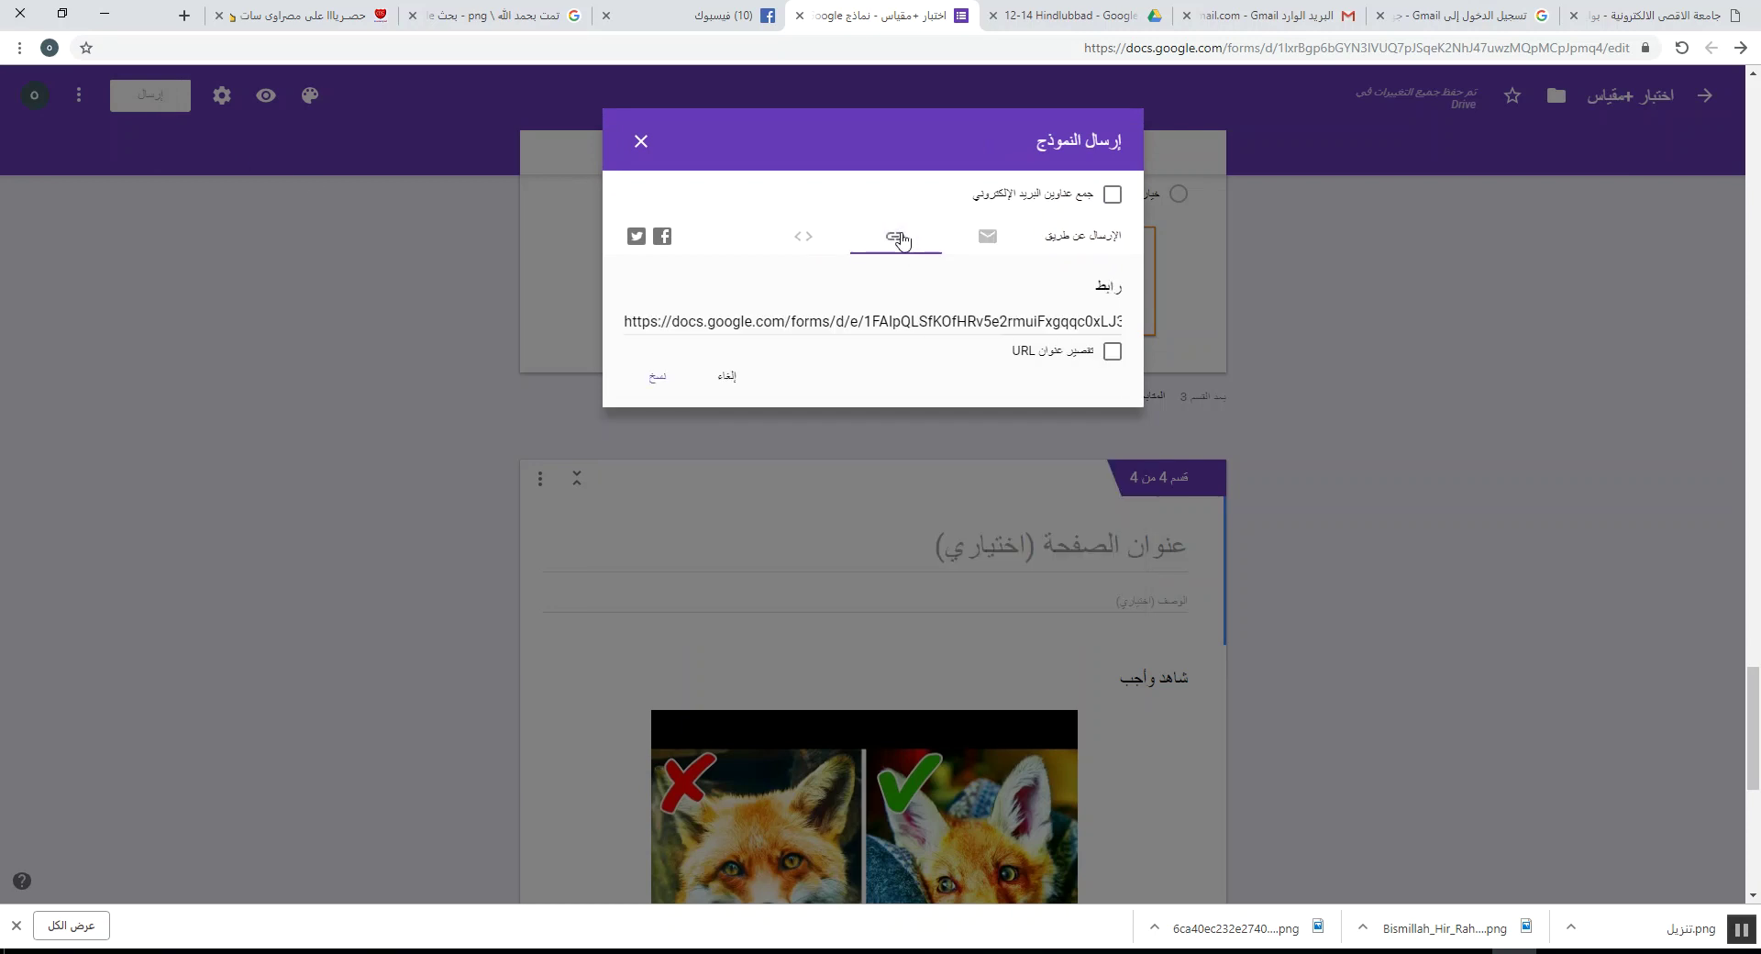
{"action": "left_click", "coordinate": [911, 314]}
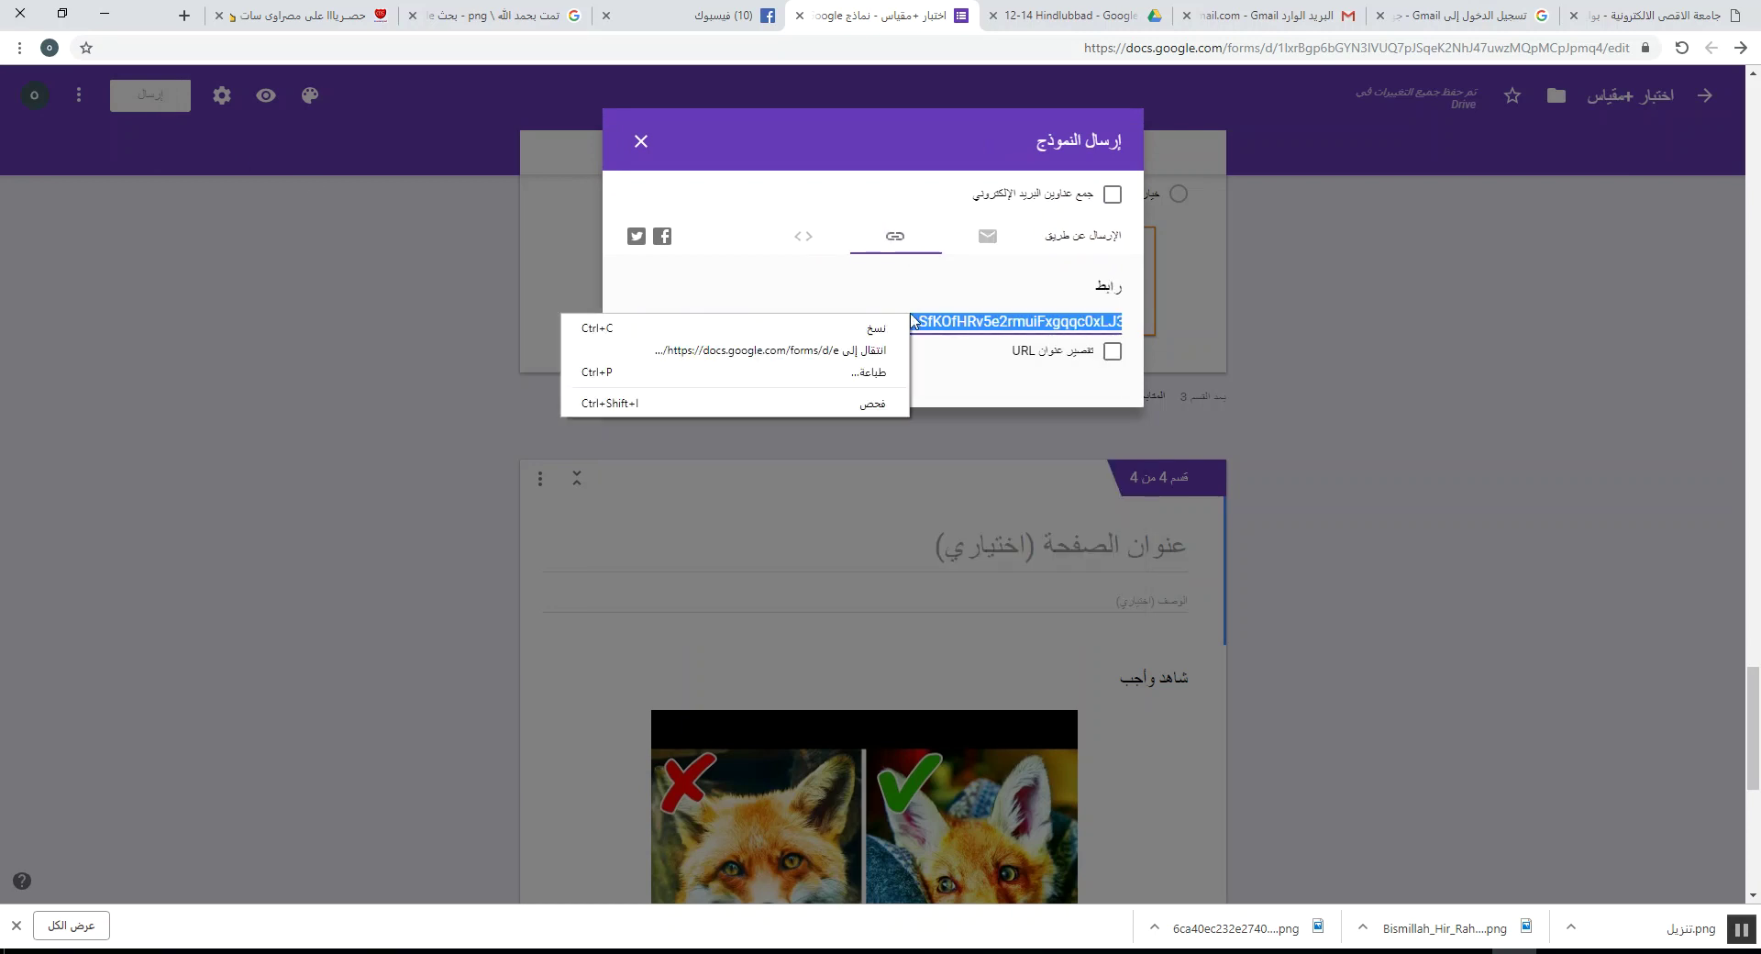
{"action": "left_click", "coordinate": [862, 329]}
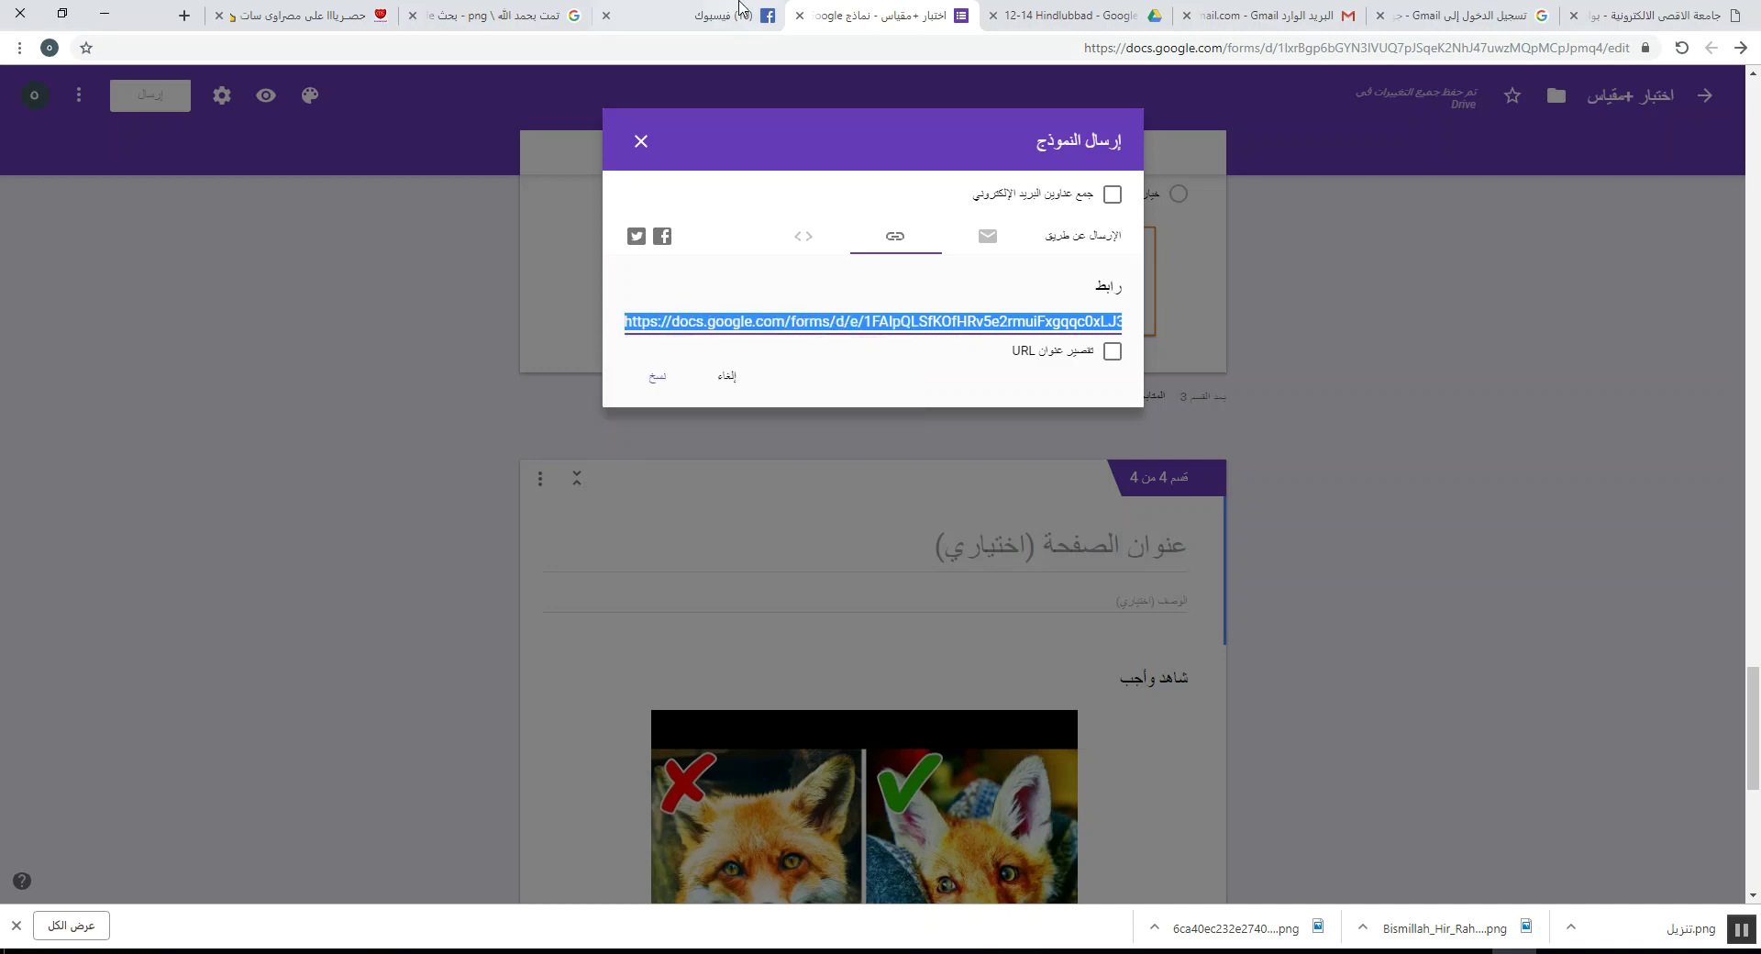
- Switch to Facebook, open the EDUC4241 group and paste the form link into a new post
{"action": "left_click", "coordinate": [734, 16]}
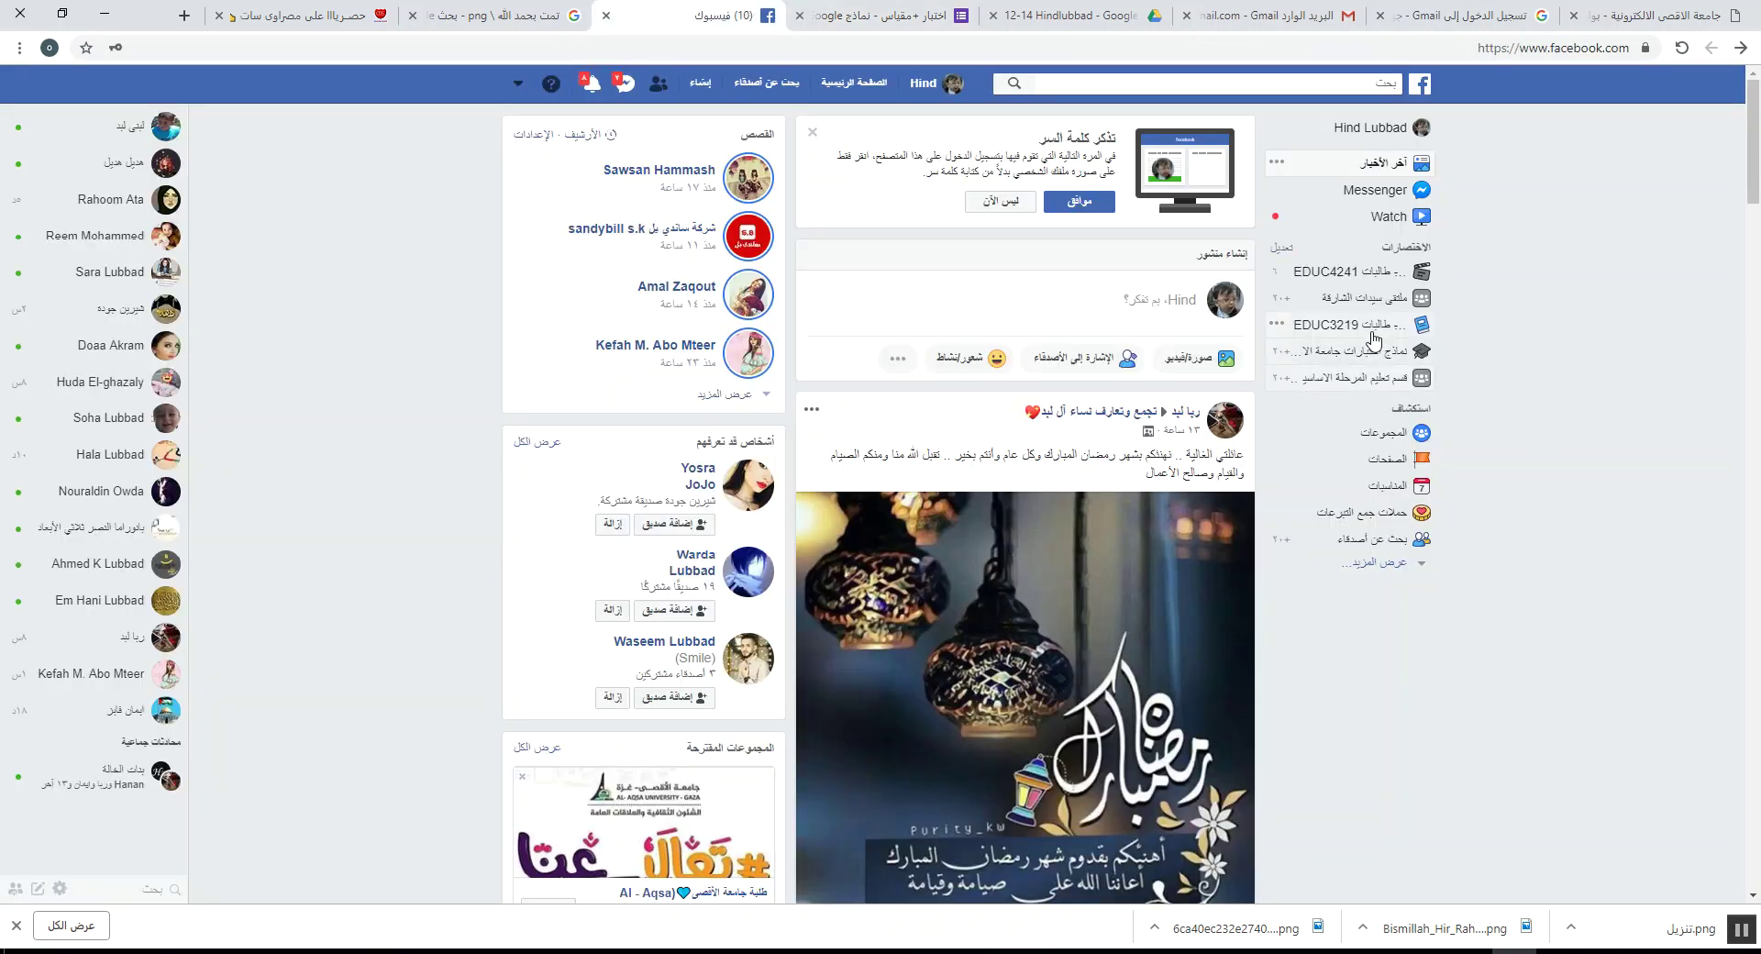
{"action": "left_click", "coordinate": [1367, 275]}
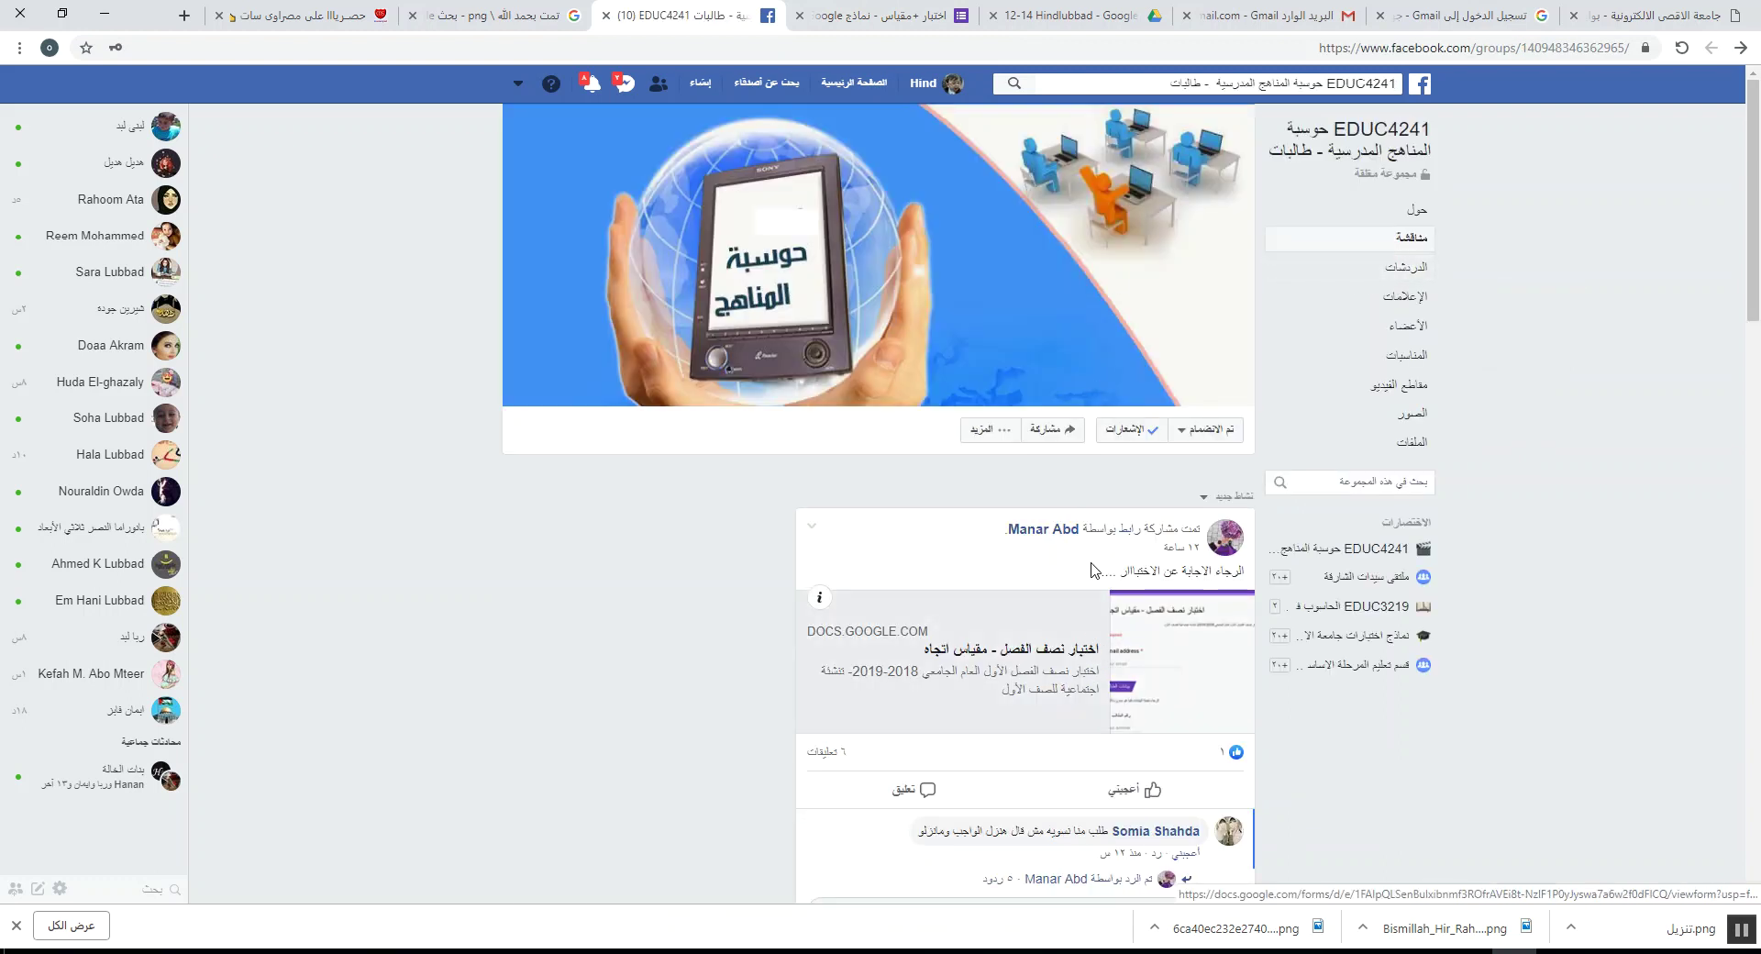
{"action": "left_click", "coordinate": [1091, 537]}
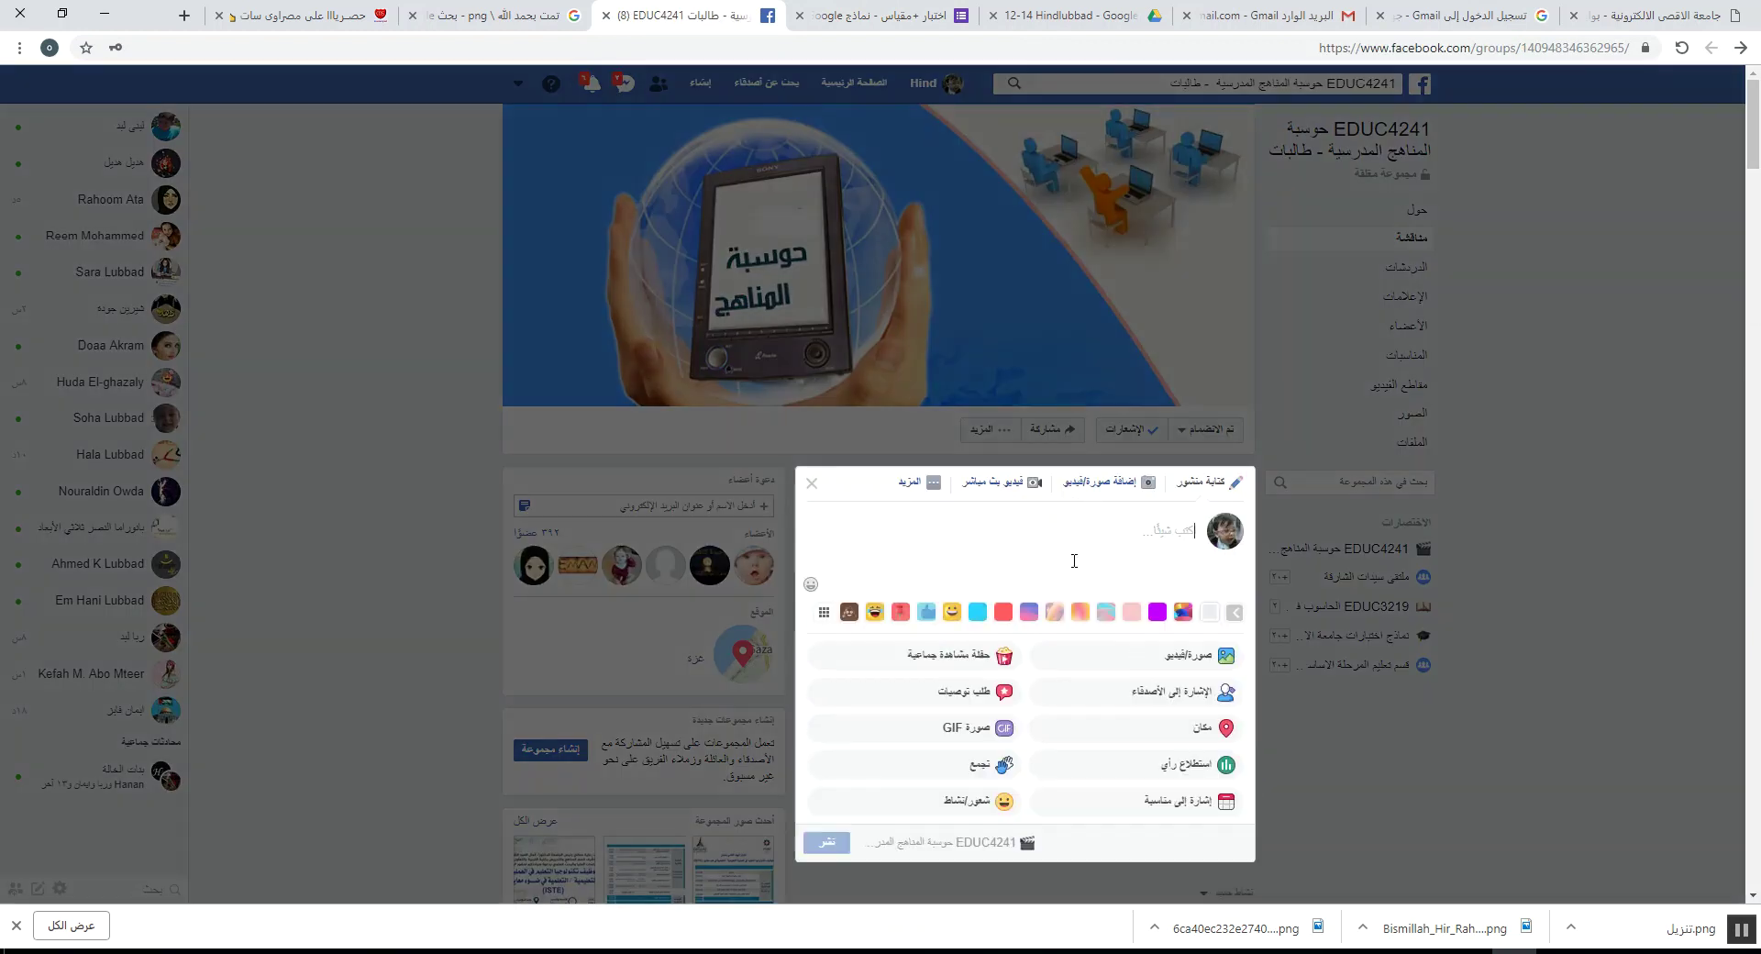
{"action": "type", "text": "https://docs.google.com/forms/d/e/1FAIpQLSfKOfHRv5e2rmuiFxgqqc0xLJ3AuOGnEeY_YOvV-bGHfpNQEQ/viewform?usp=sf_link"}
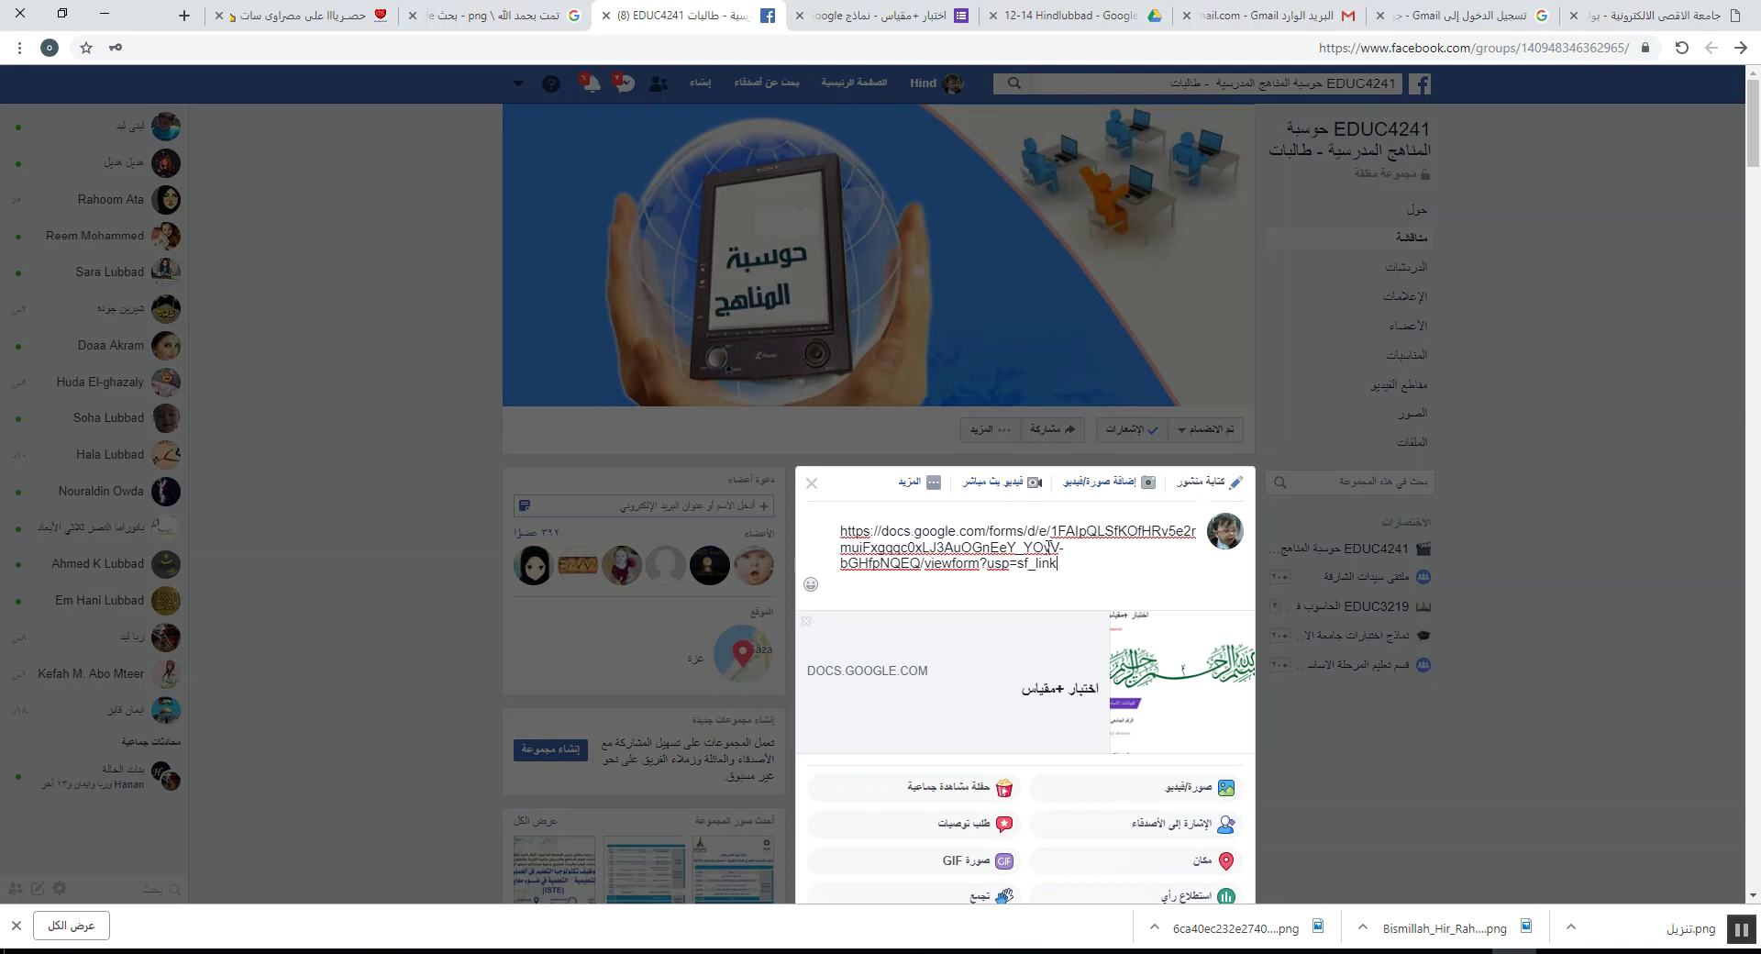
- Close the post draft in the Facebook group, return to the form and share it through its Facebook option
{"action": "left_click", "coordinate": [812, 484]}
{"action": "scroll", "coordinate": [1036, 667], "scroll_direction": "down", "scroll_amount": 5}
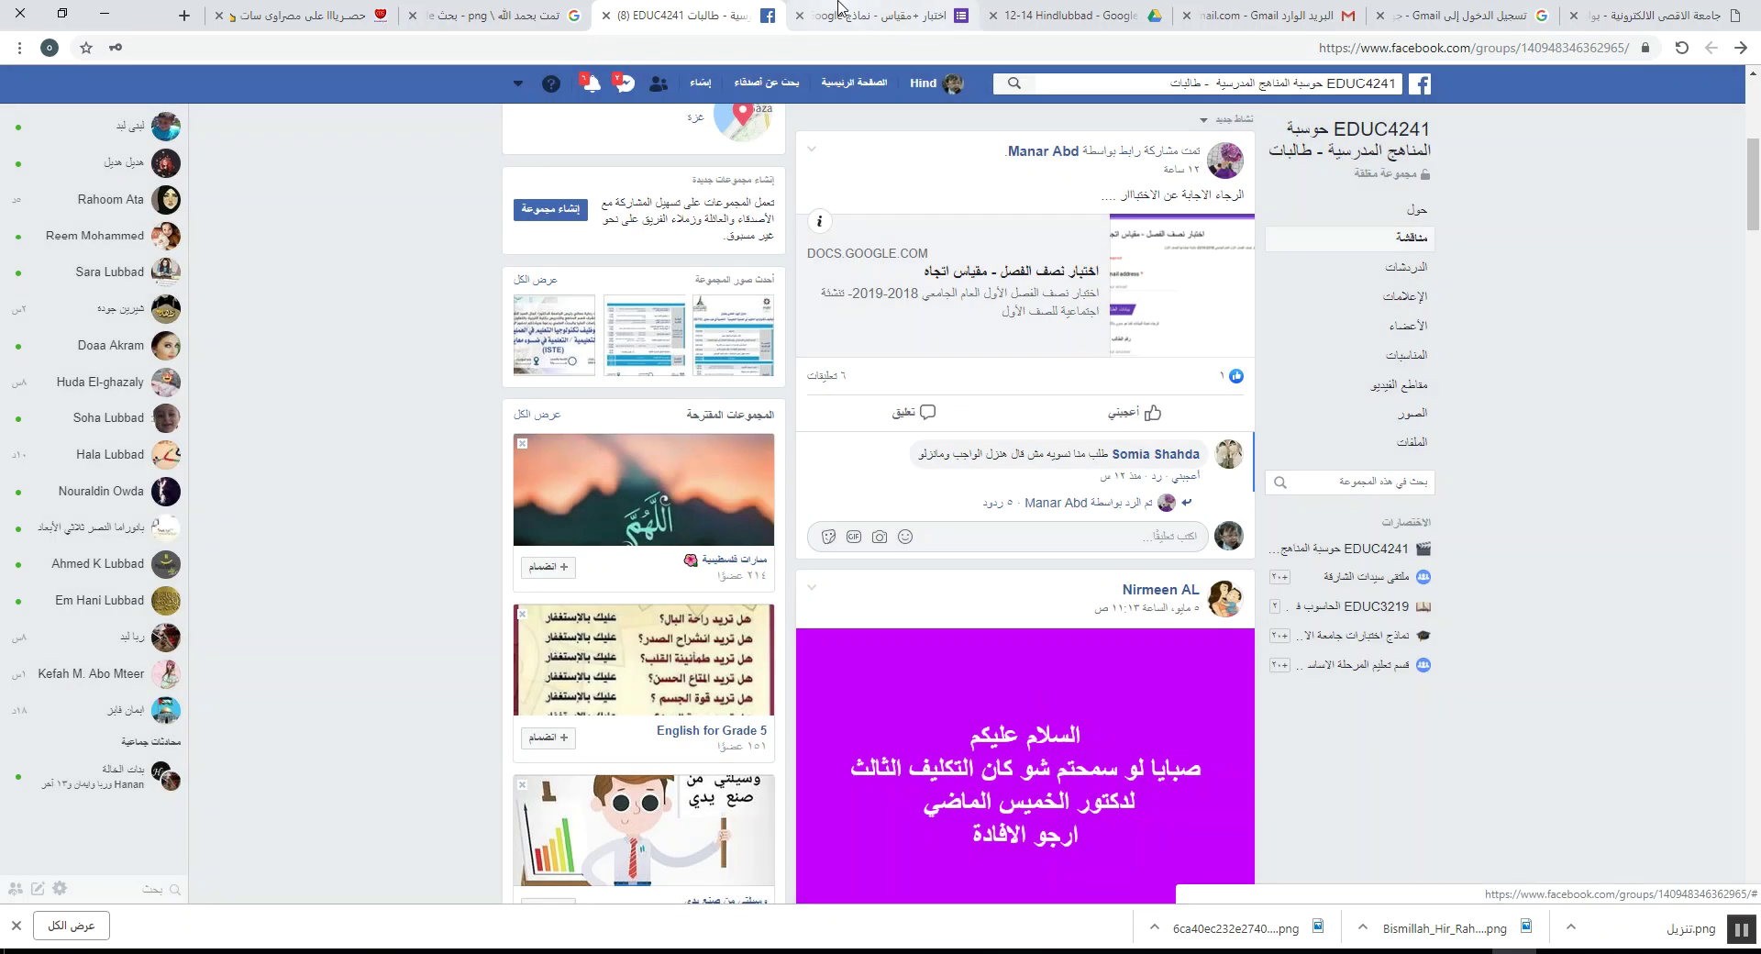
{"action": "left_click", "coordinate": [885, 6]}
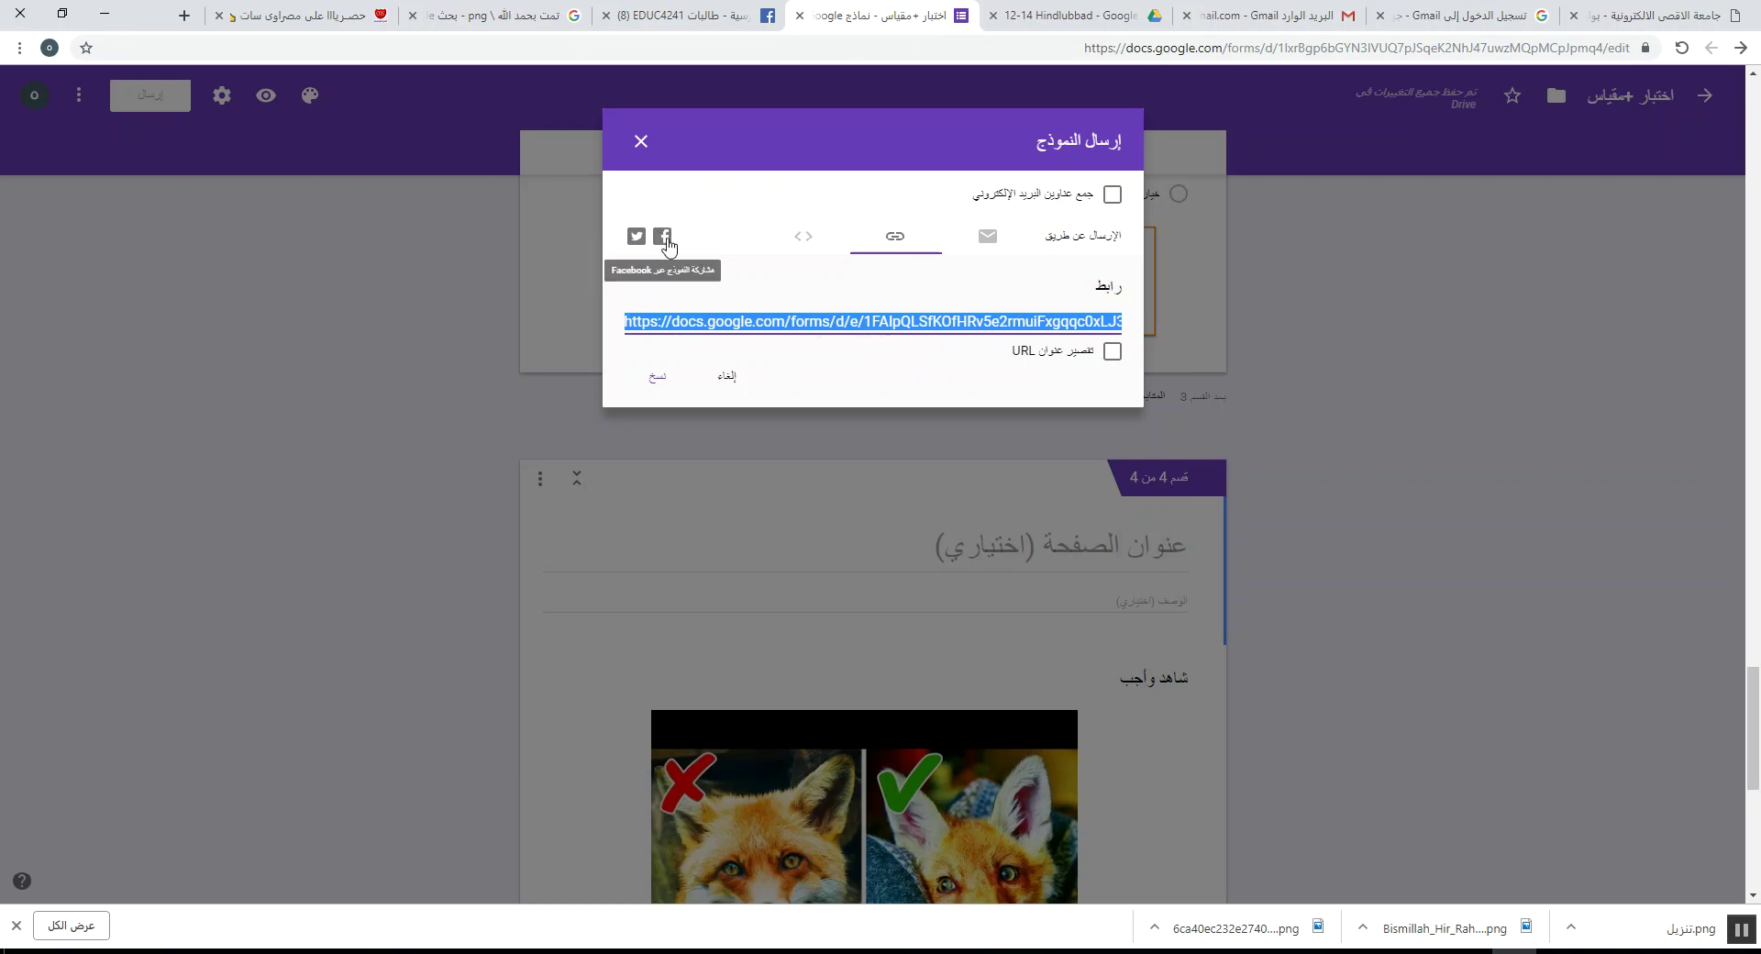
{"action": "left_click", "coordinate": [664, 237]}
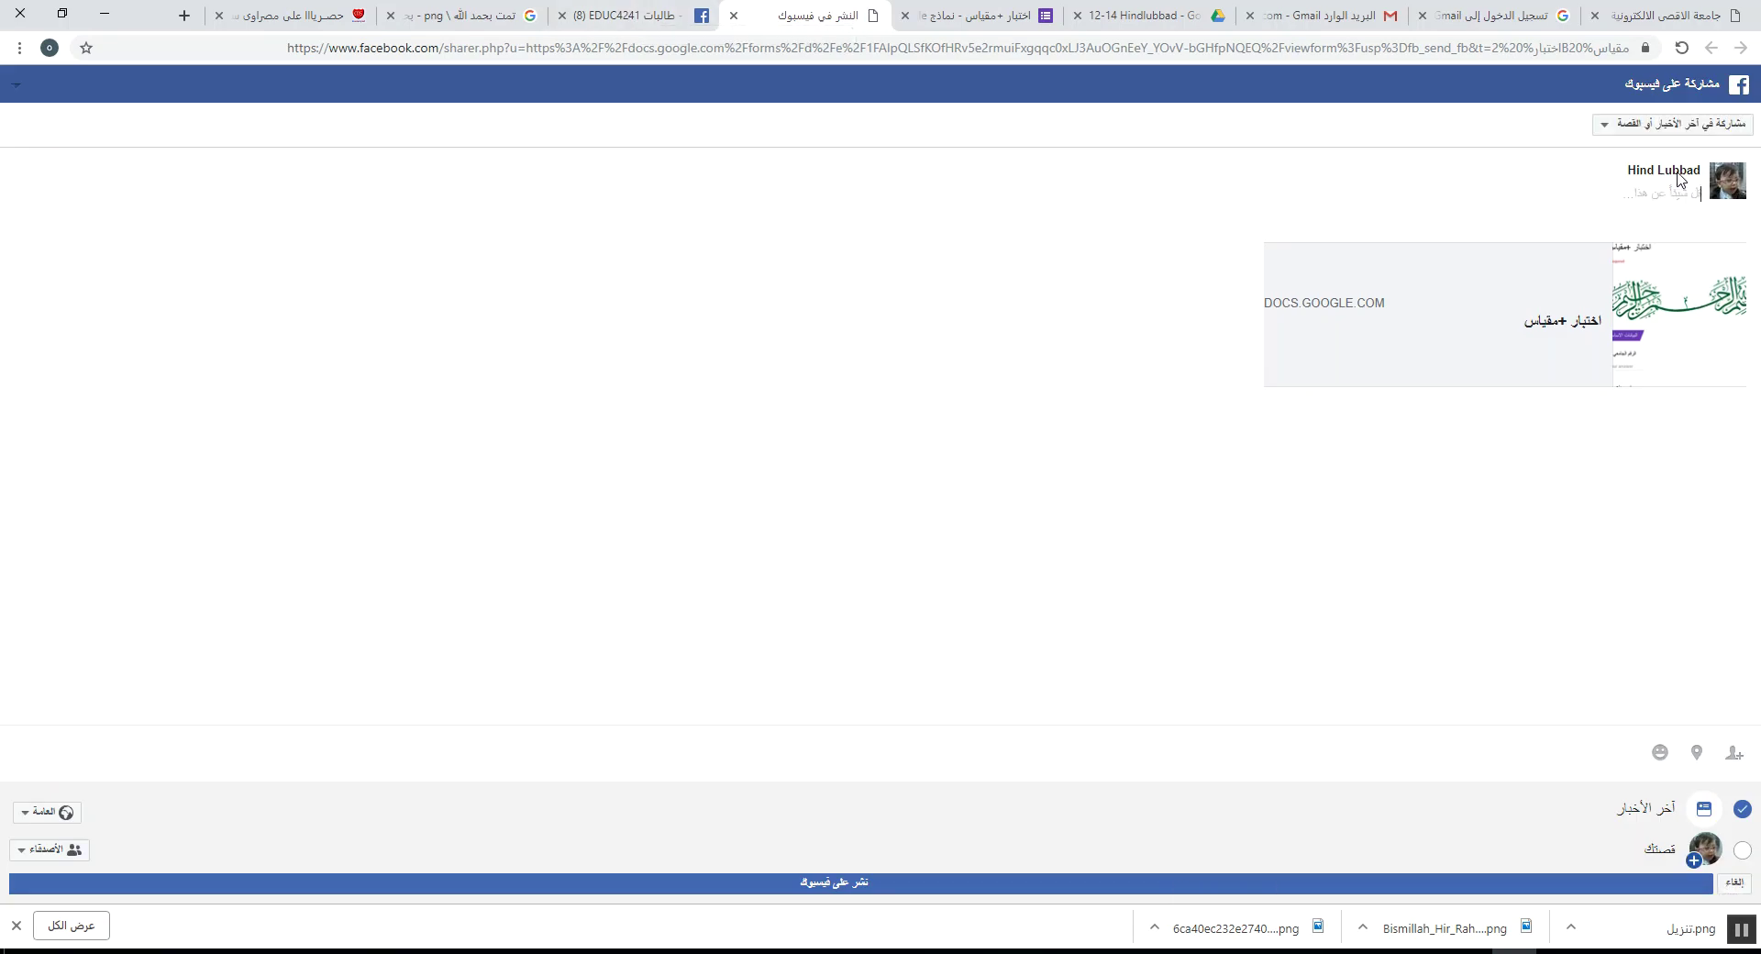
- Publish the form to the EDUC4241 حوسبة المناهج المدرسية group with the message الرجاء تعبئة النموذج التالي
{"action": "left_click", "coordinate": [1678, 125]}
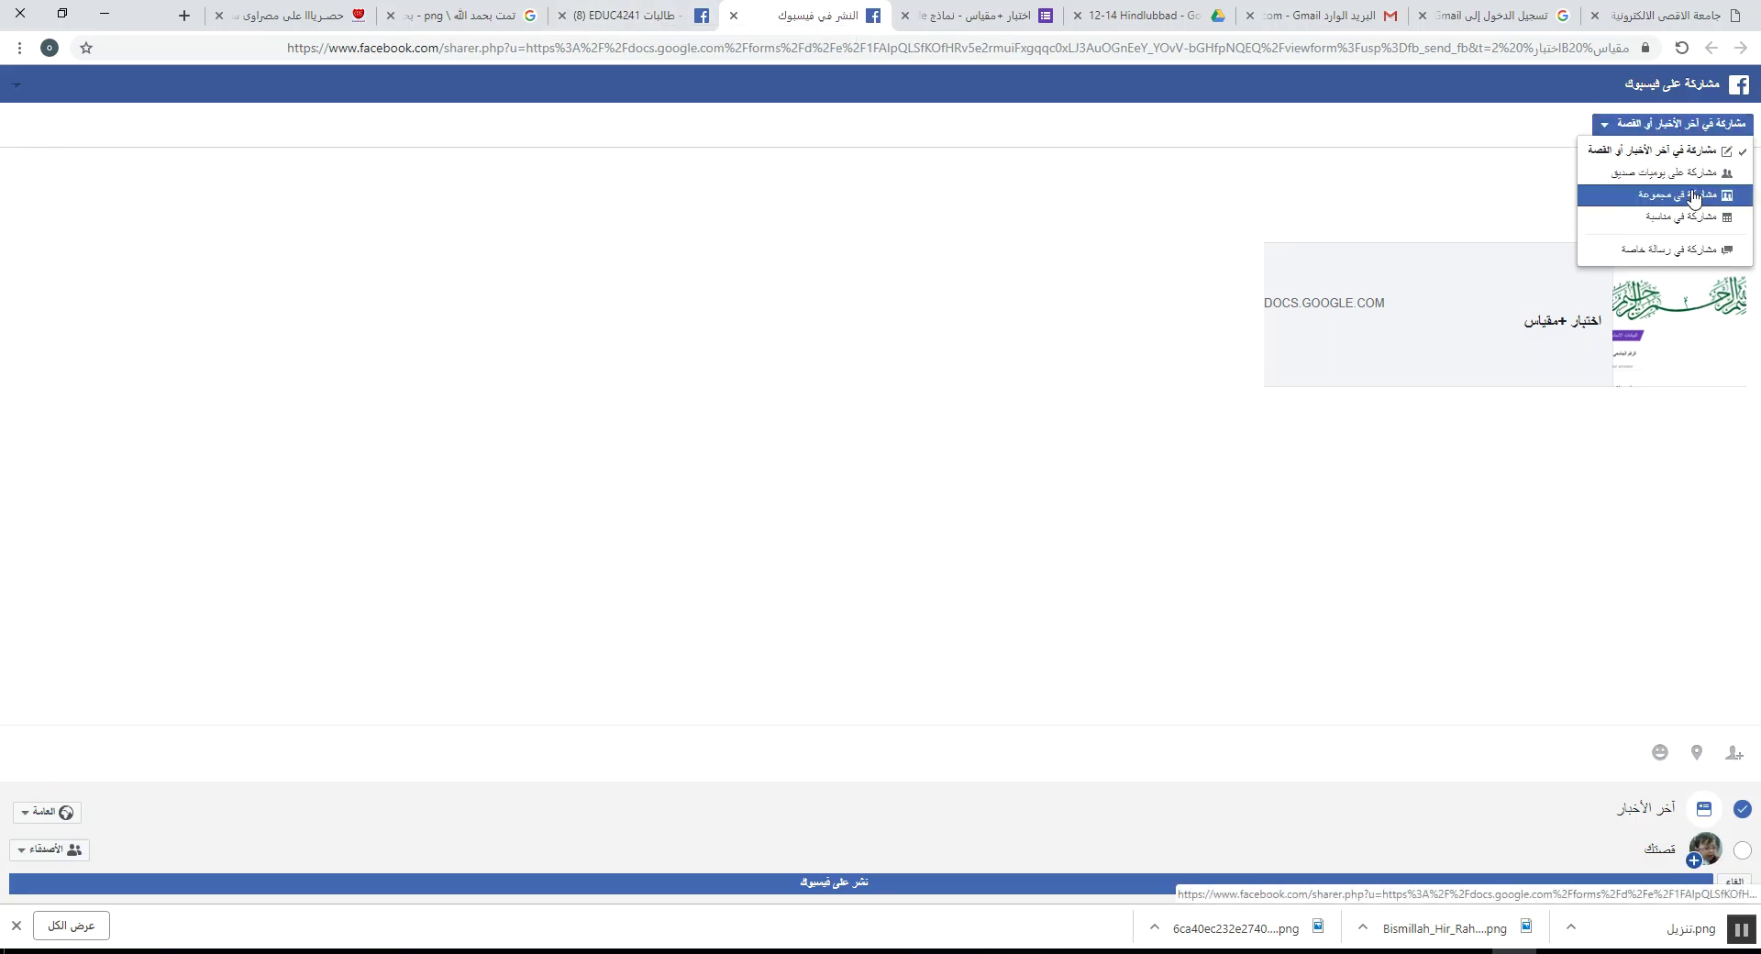
{"action": "left_click", "coordinate": [1678, 190]}
{"action": "type", "text": "ed"}
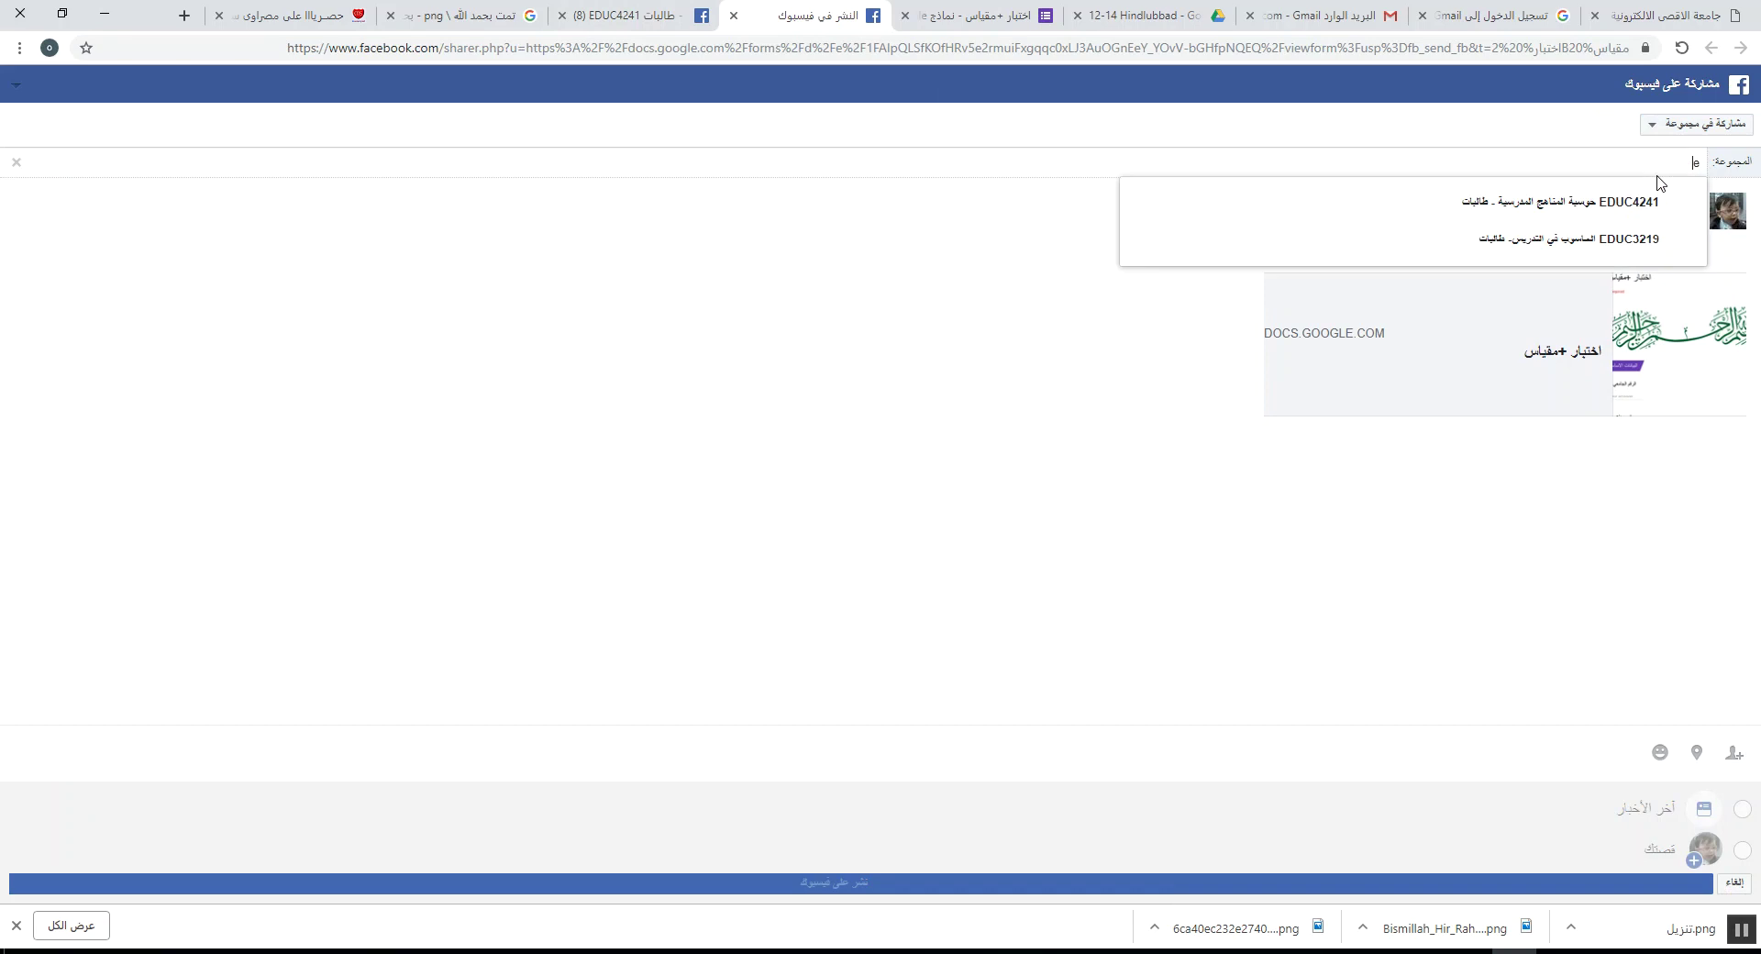
{"action": "left_click", "coordinate": [1646, 203]}
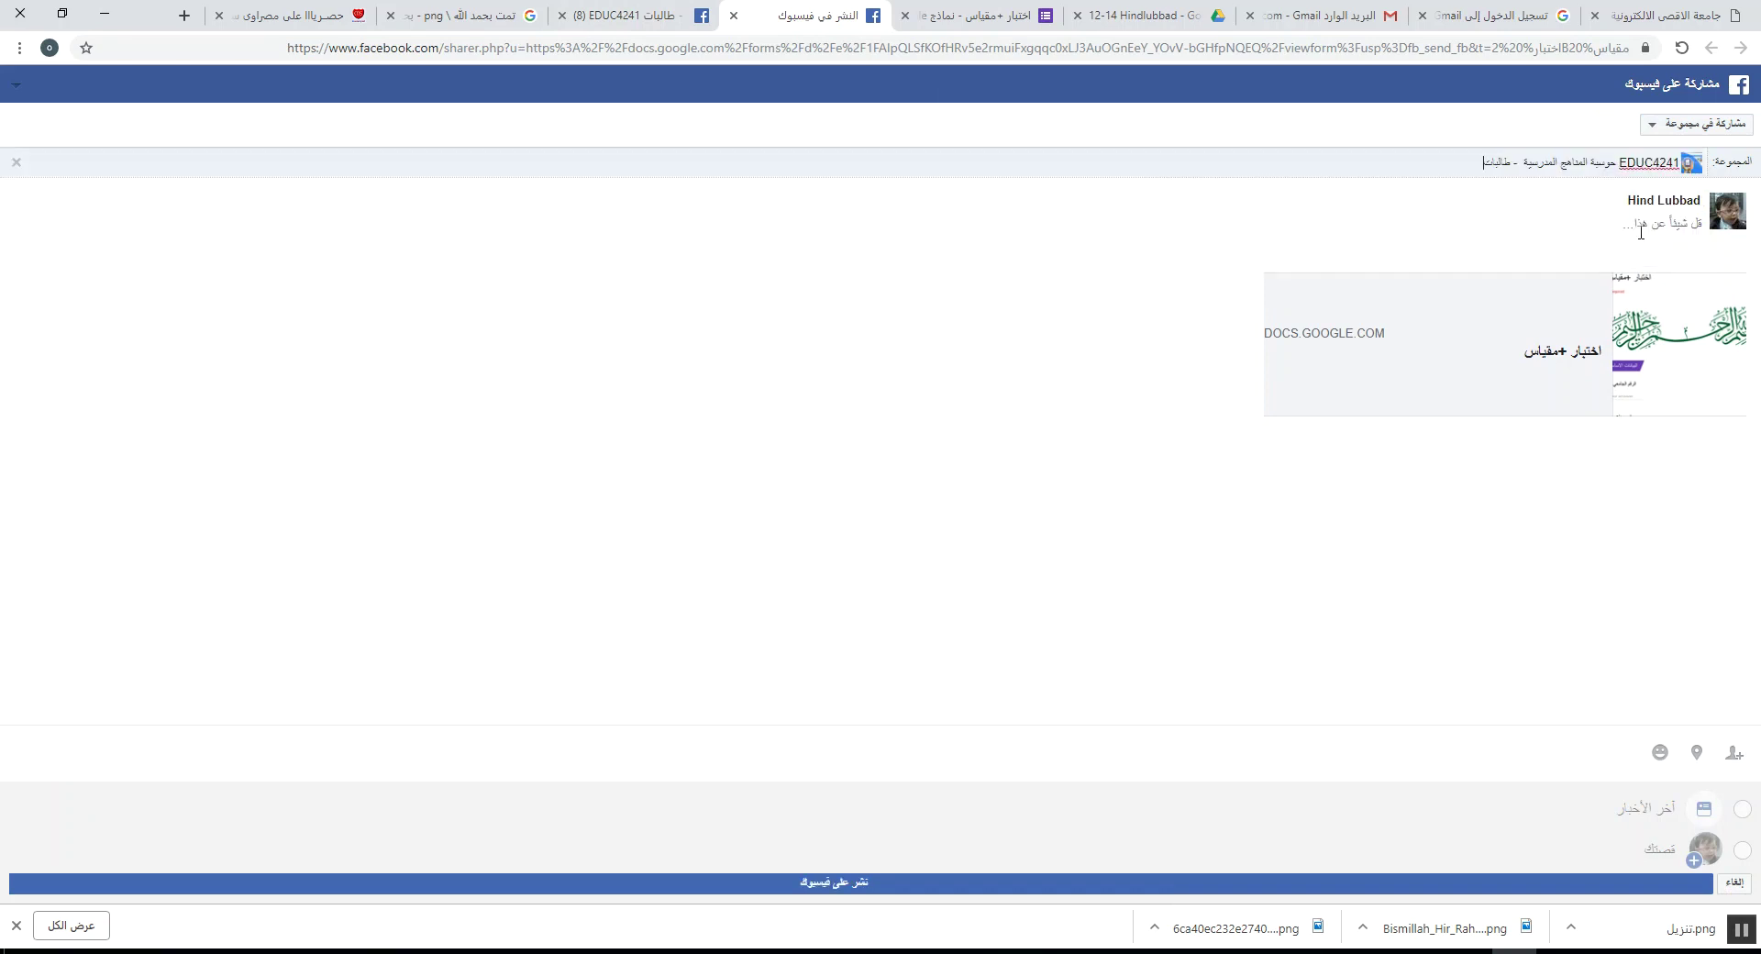
{"action": "type", "text": "الرجاء تعبئة النموذج  التالي"}
{"action": "left_click", "coordinate": [1222, 885]}
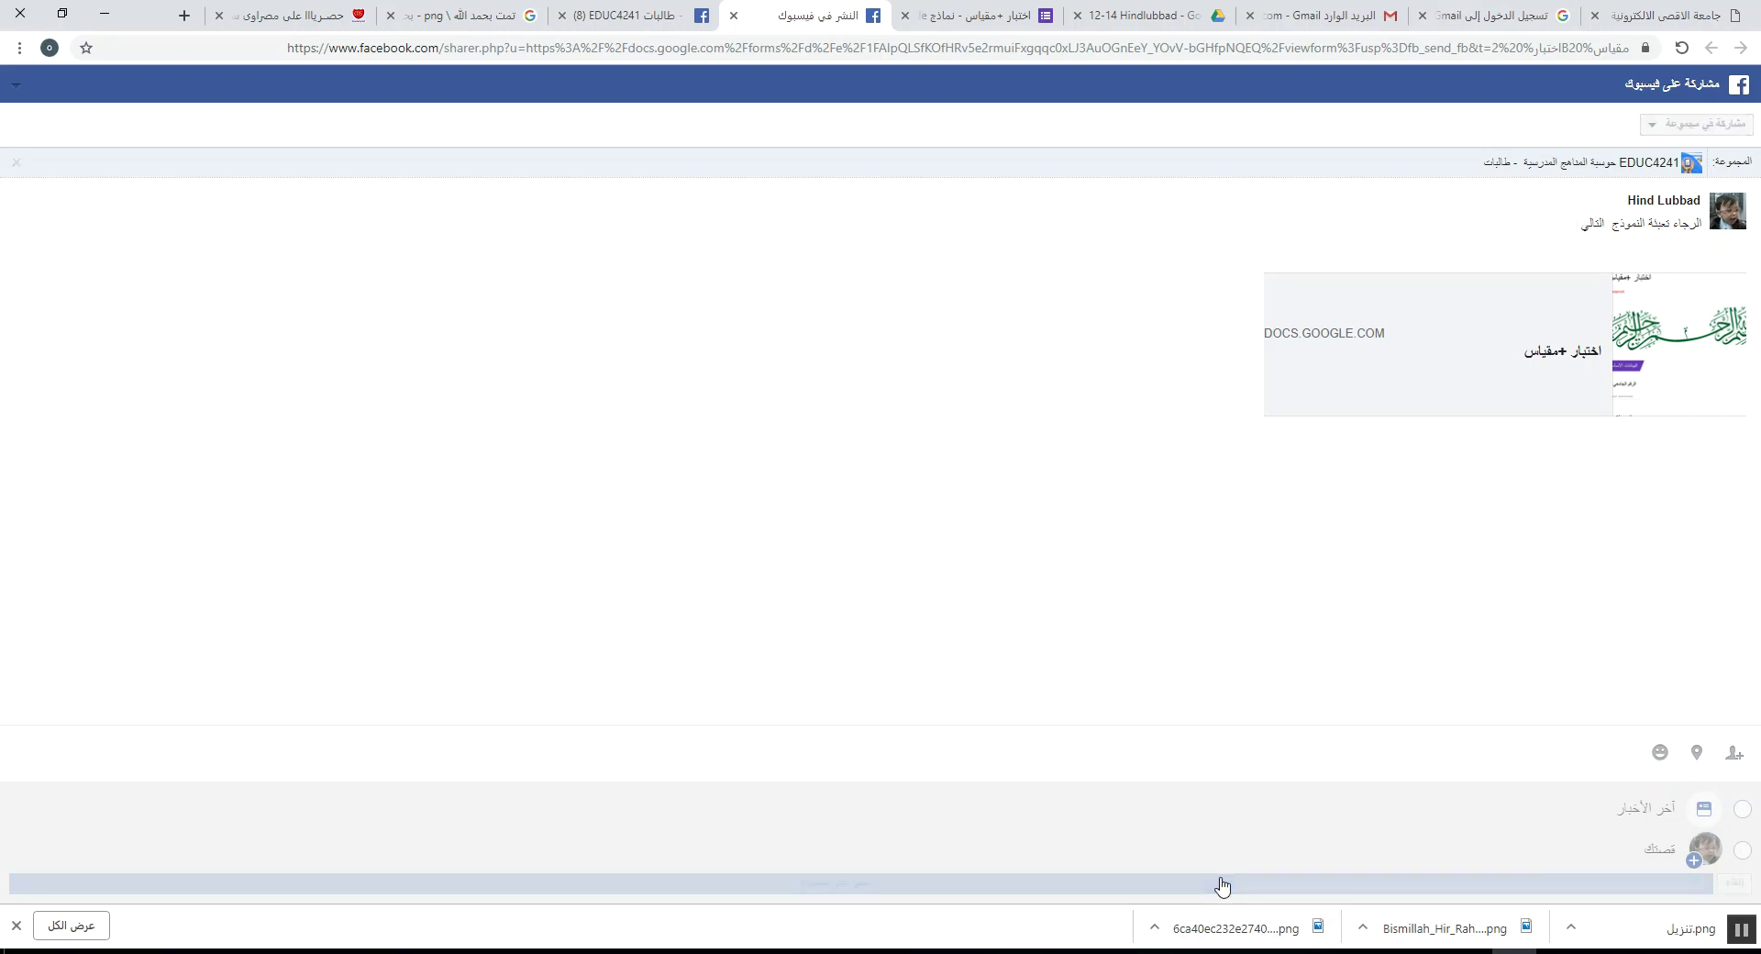
- Return to the EDUC4241 group page and delete the pasted form link from the unfinished post
{"action": "left_click", "coordinate": [563, 11]}
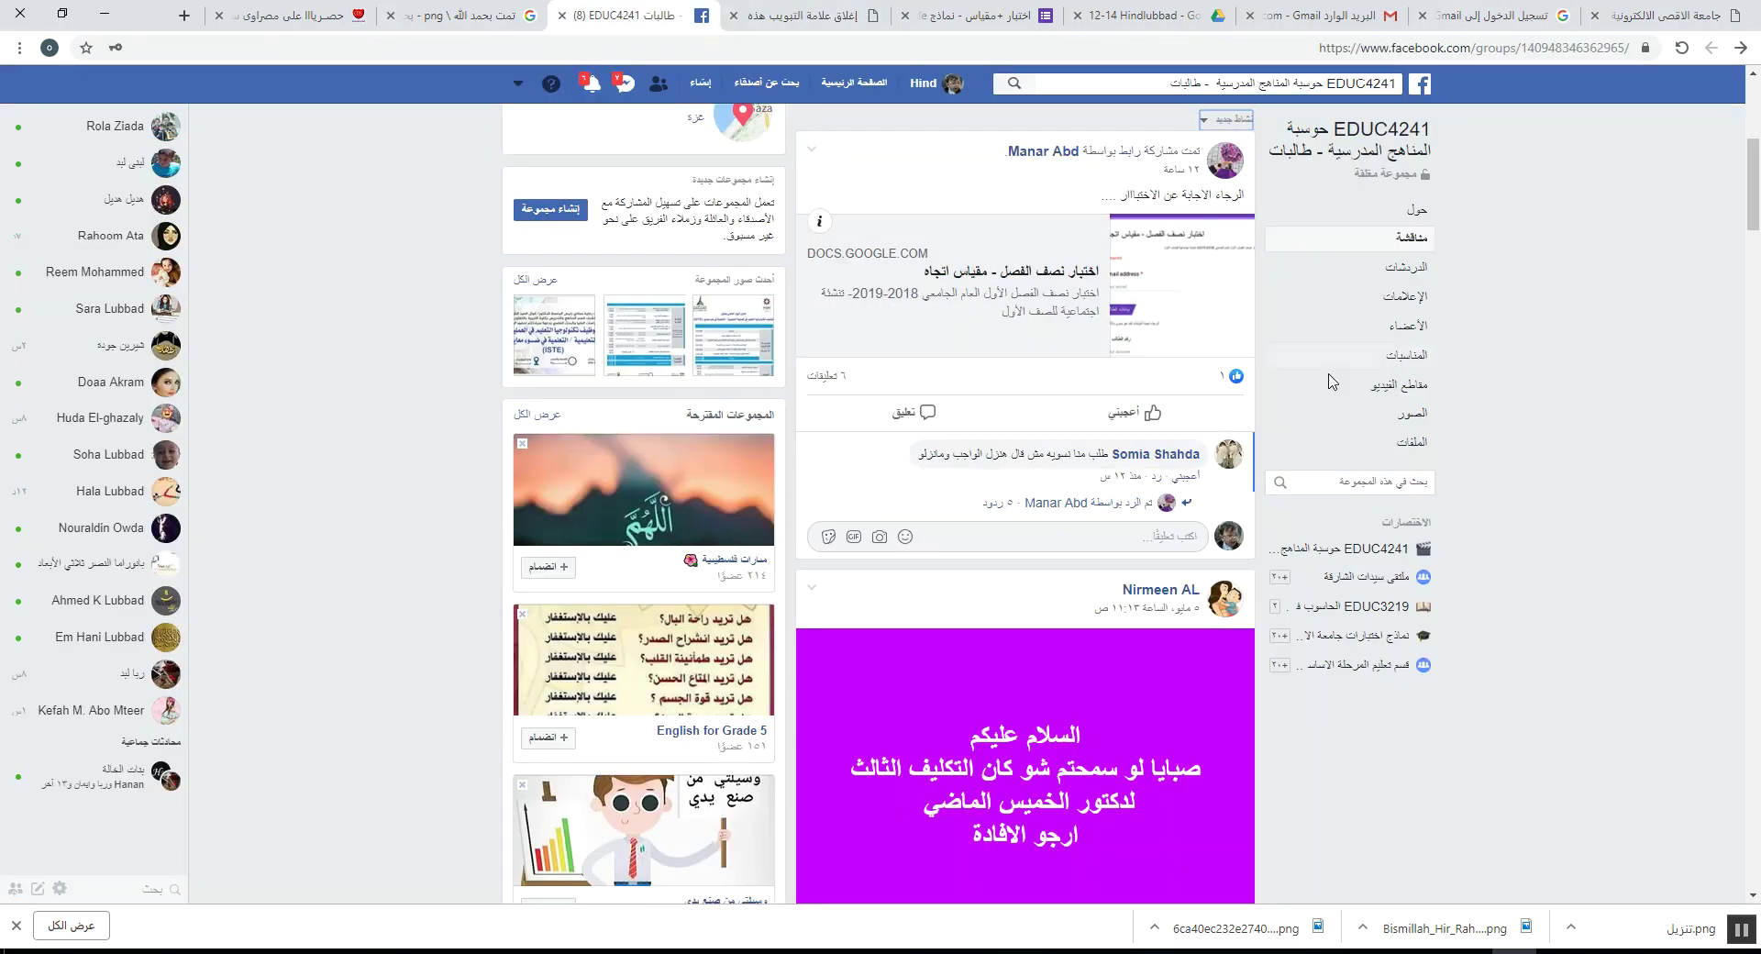
{"action": "scroll", "coordinate": [1313, 344], "scroll_direction": "up", "scroll_amount": 6}
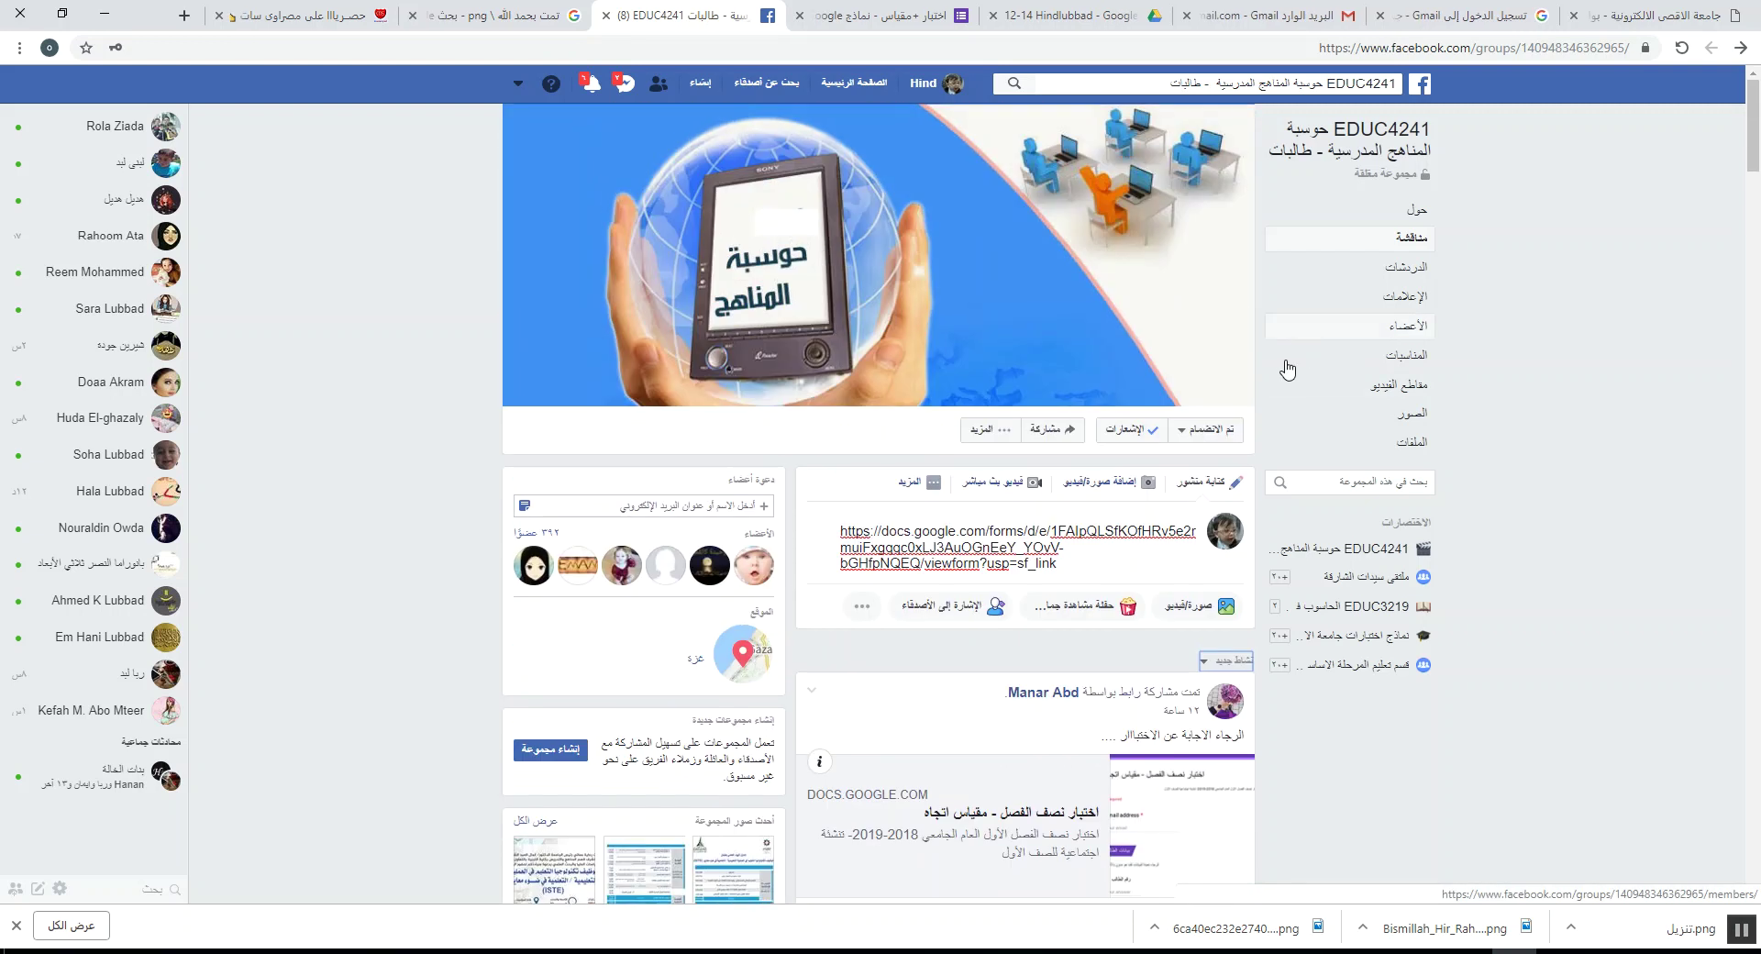
{"action": "left_click", "coordinate": [1026, 541]}
{"action": "key", "text": "ctrl+a"}
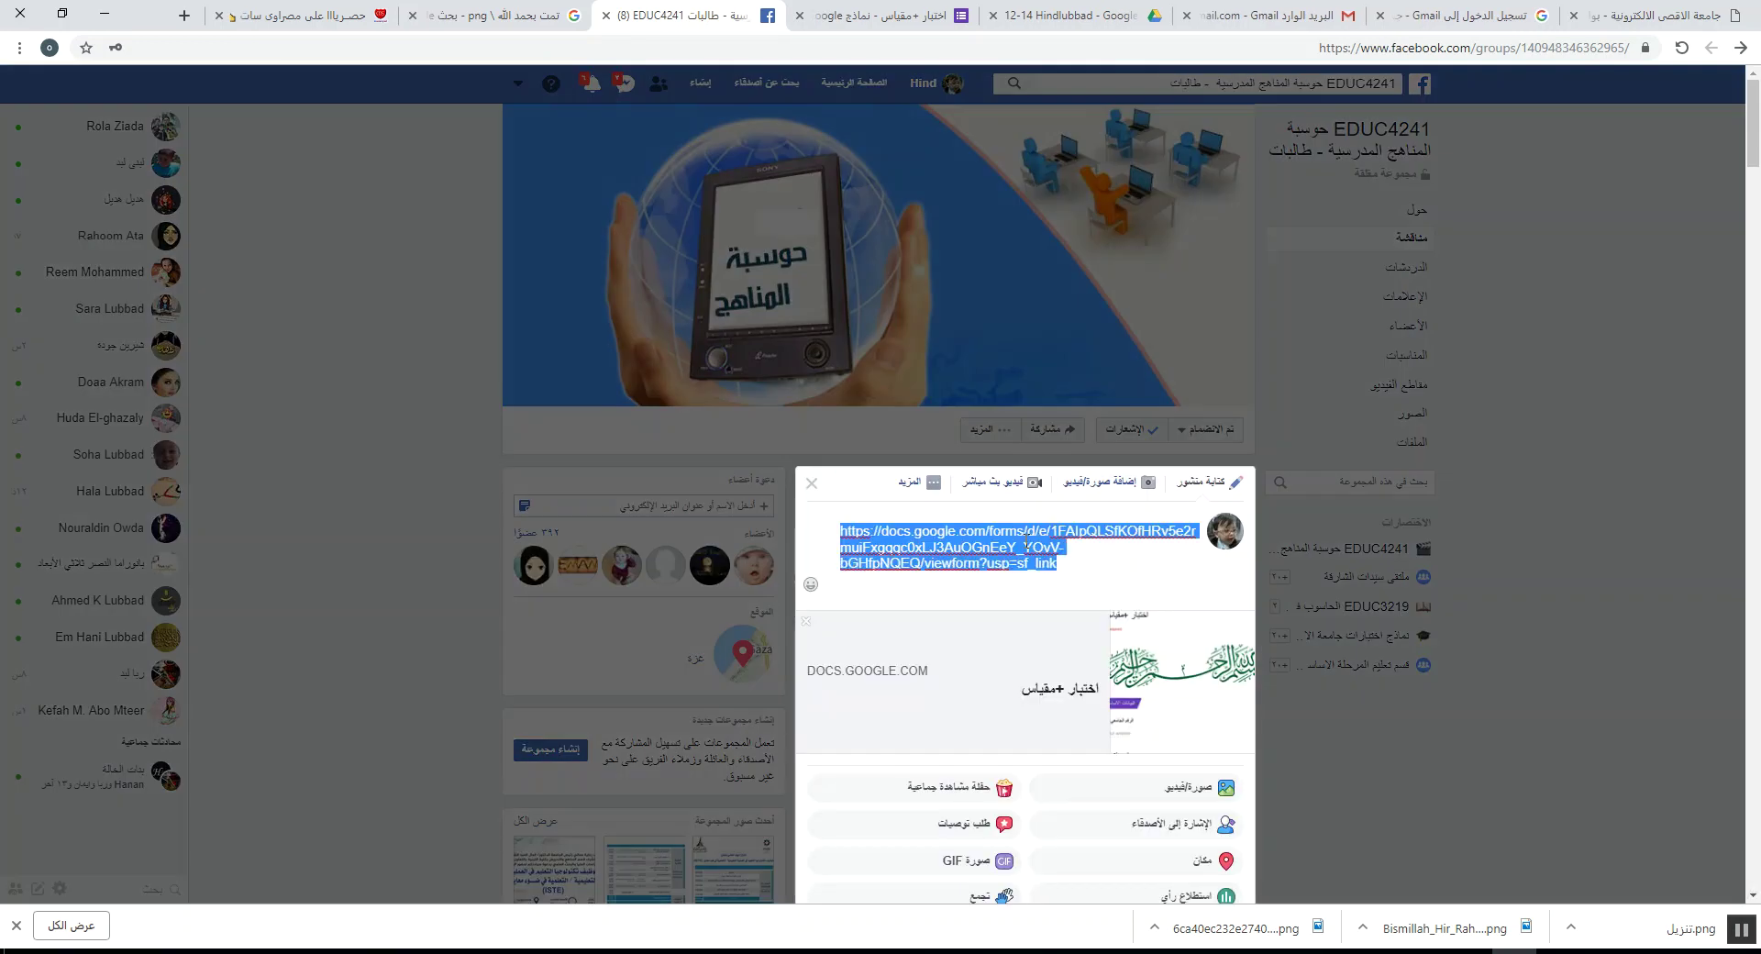
{"action": "key", "text": "BackSpace"}
- Reload the EDUC4241 group page, abandoning the unfinished post, and view the newly shared form post
{"action": "left_click", "coordinate": [1372, 129]}
{"action": "scroll", "coordinate": [1372, 135], "scroll_direction": "down", "scroll_amount": 5}
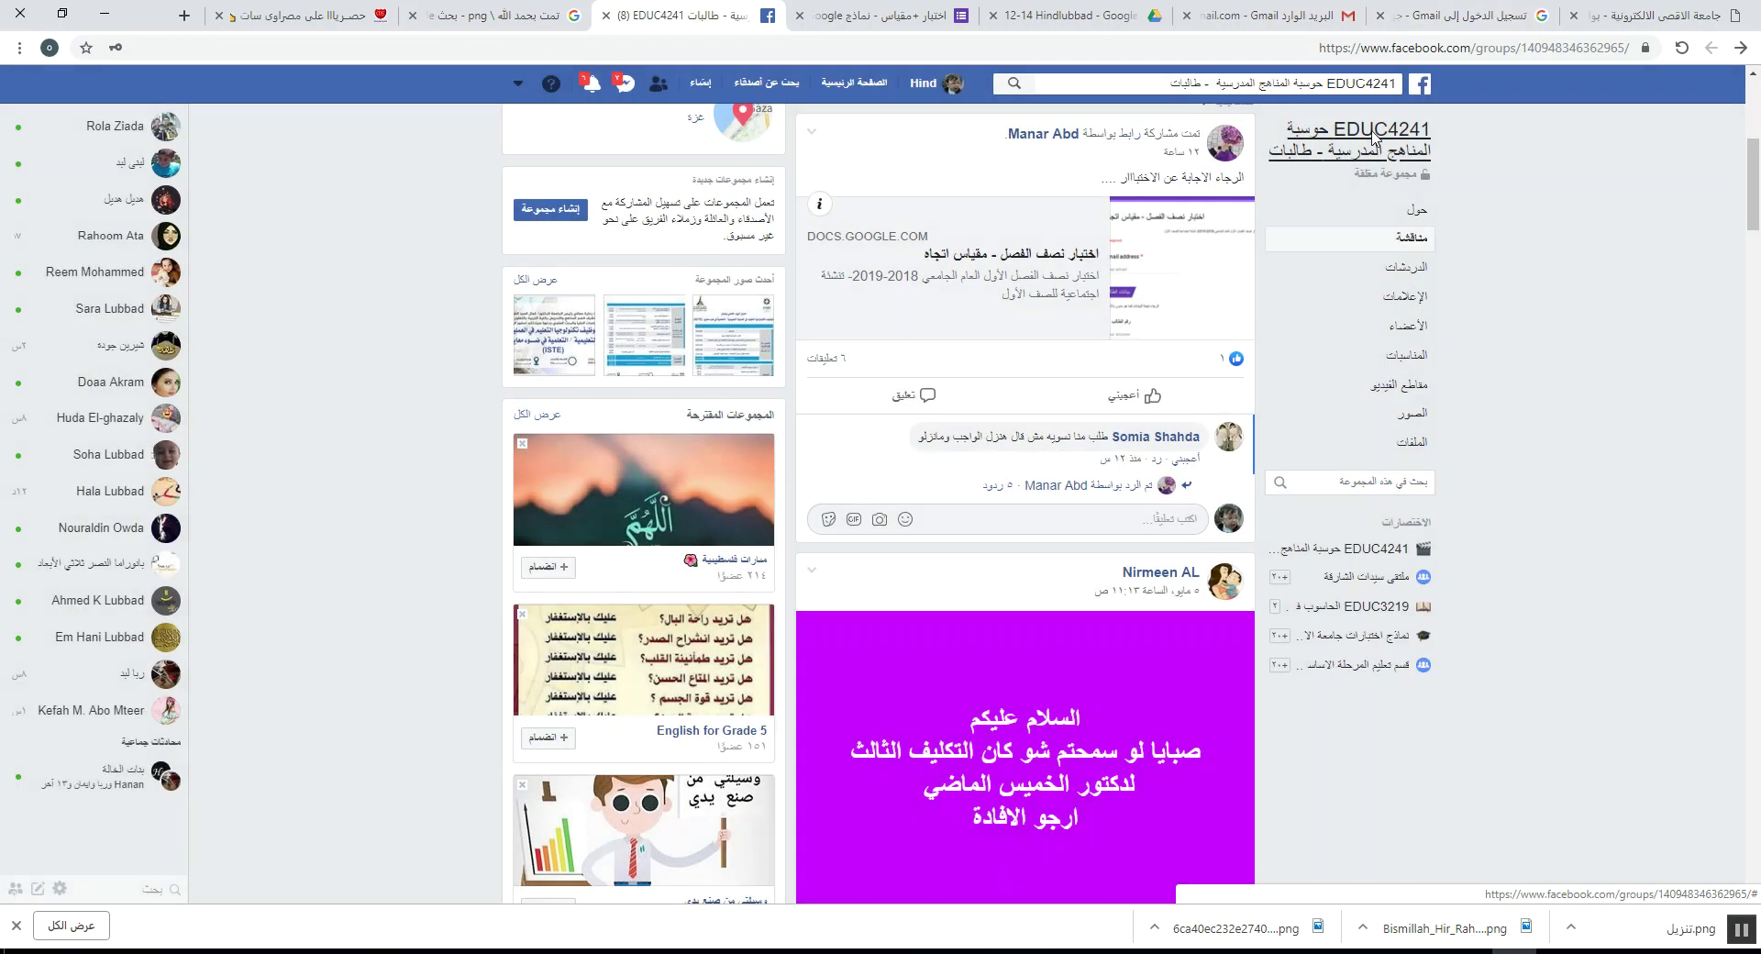
{"action": "left_click", "coordinate": [1372, 135]}
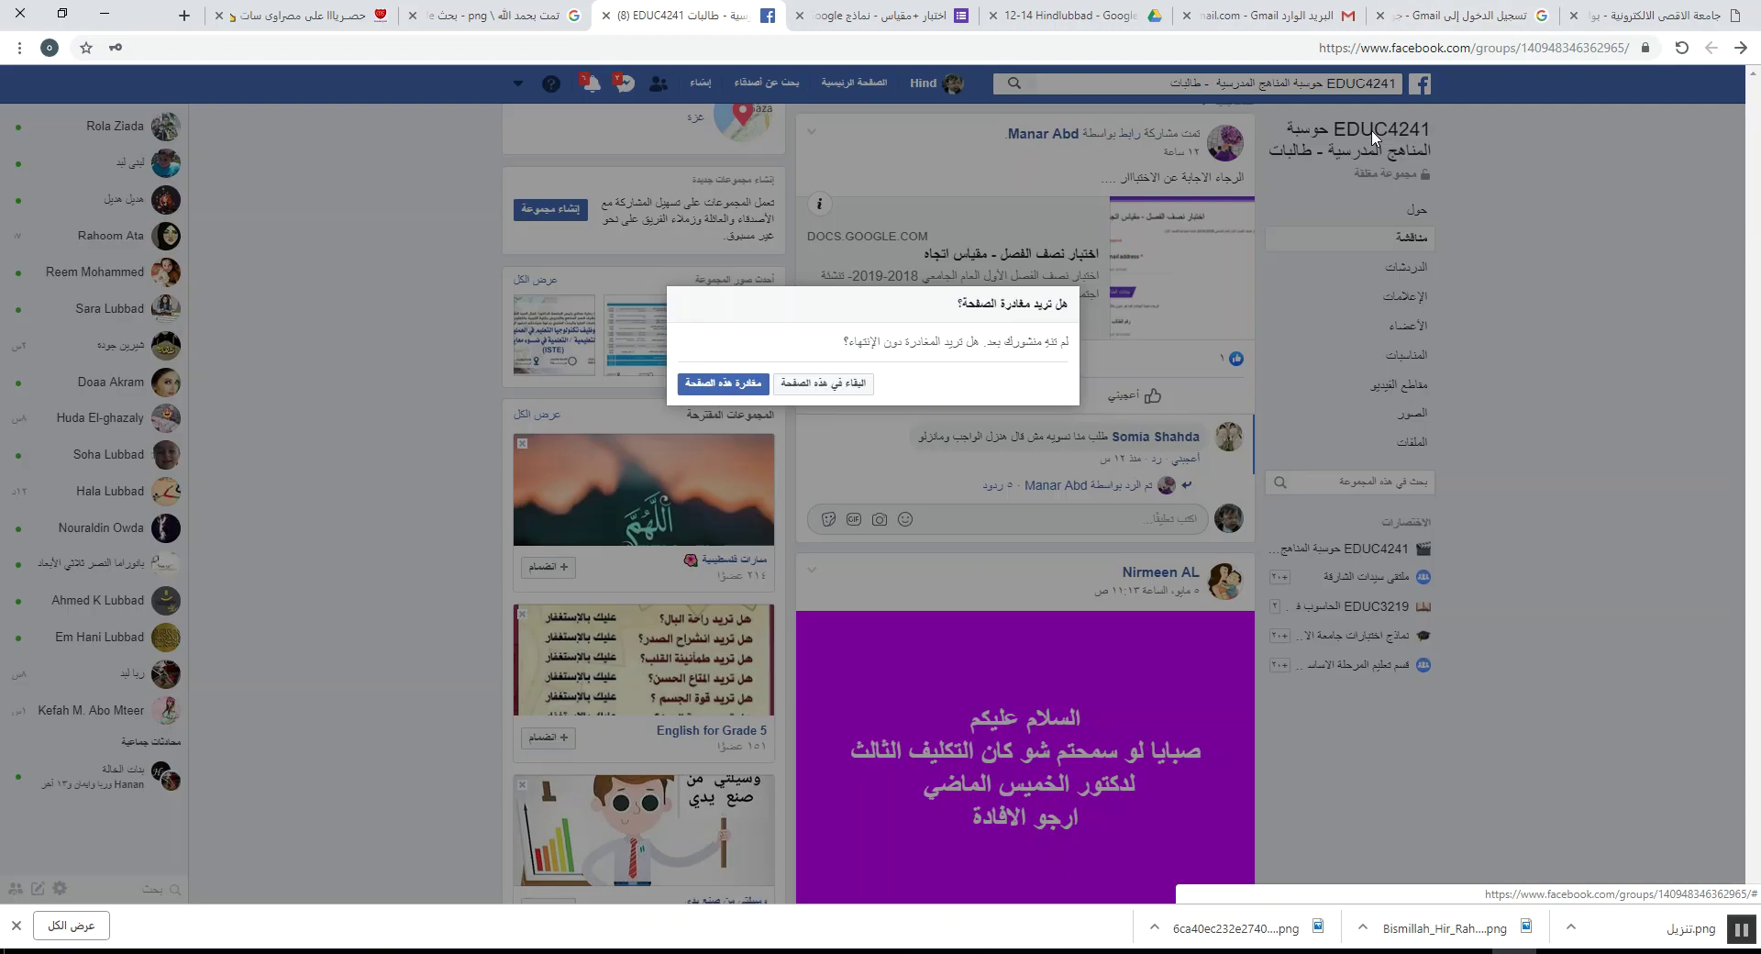
{"action": "left_click", "coordinate": [729, 384]}
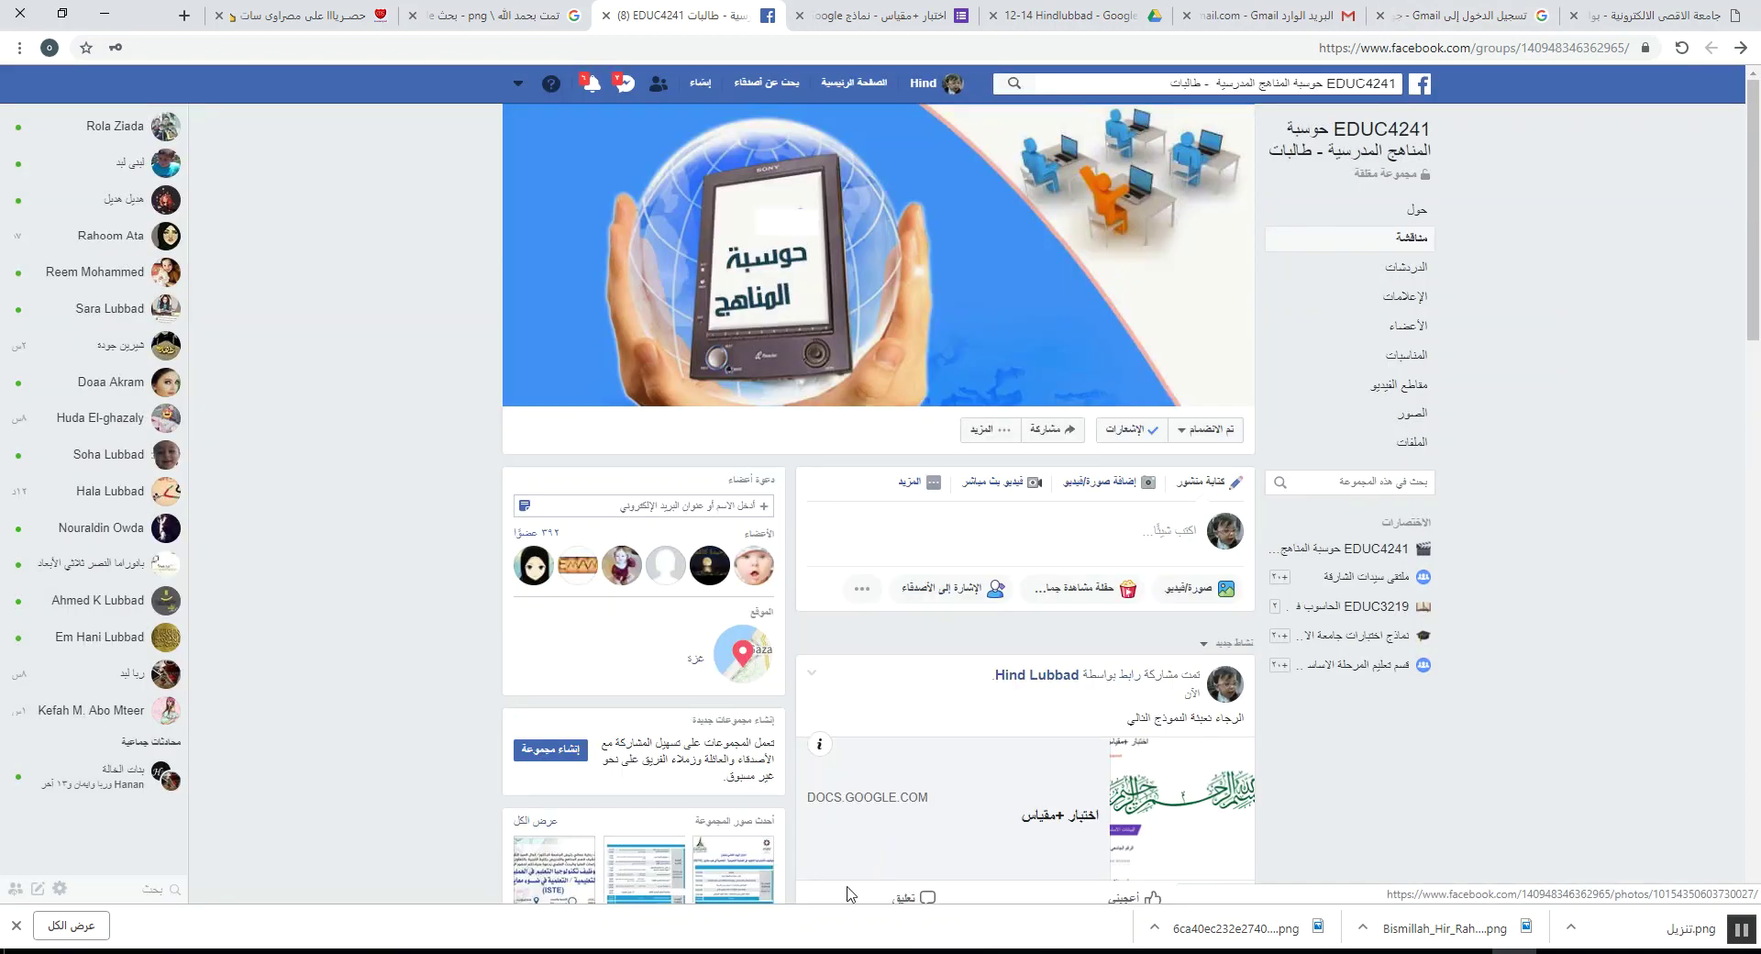
{"action": "scroll", "coordinate": [814, 707], "scroll_direction": "down", "scroll_amount": 3}
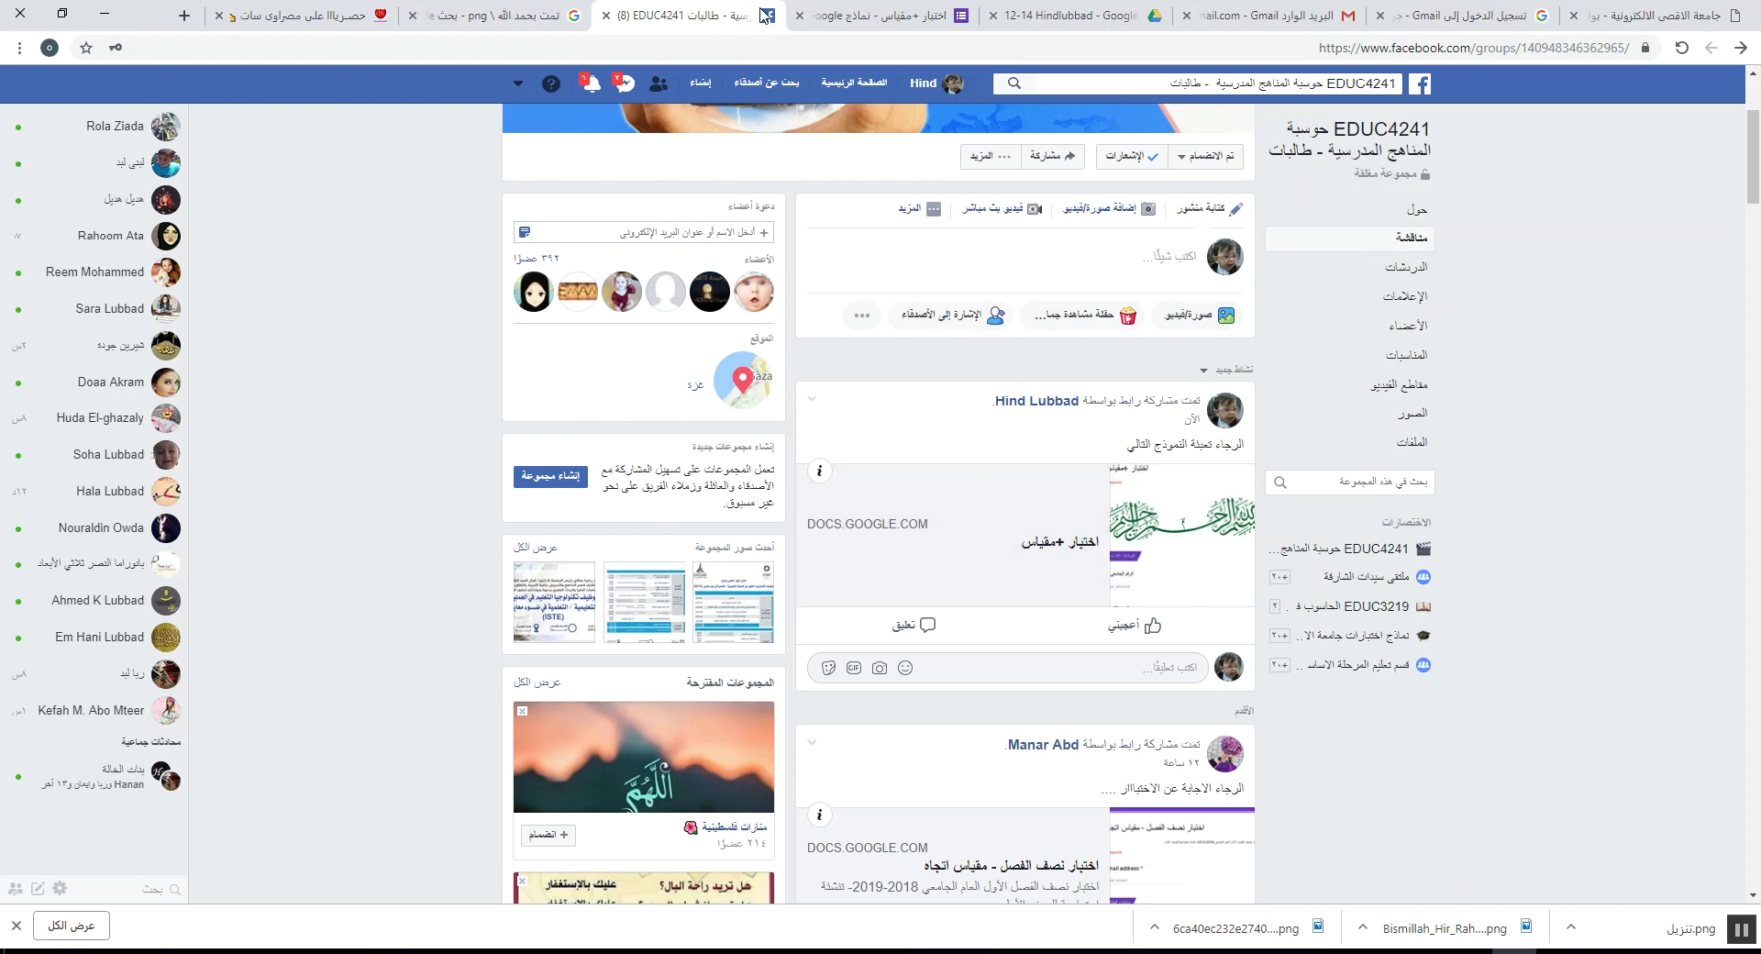
- Go back to the form, review its e-mail and link sending options, and close the sending dialog
{"action": "left_click", "coordinate": [905, 16]}
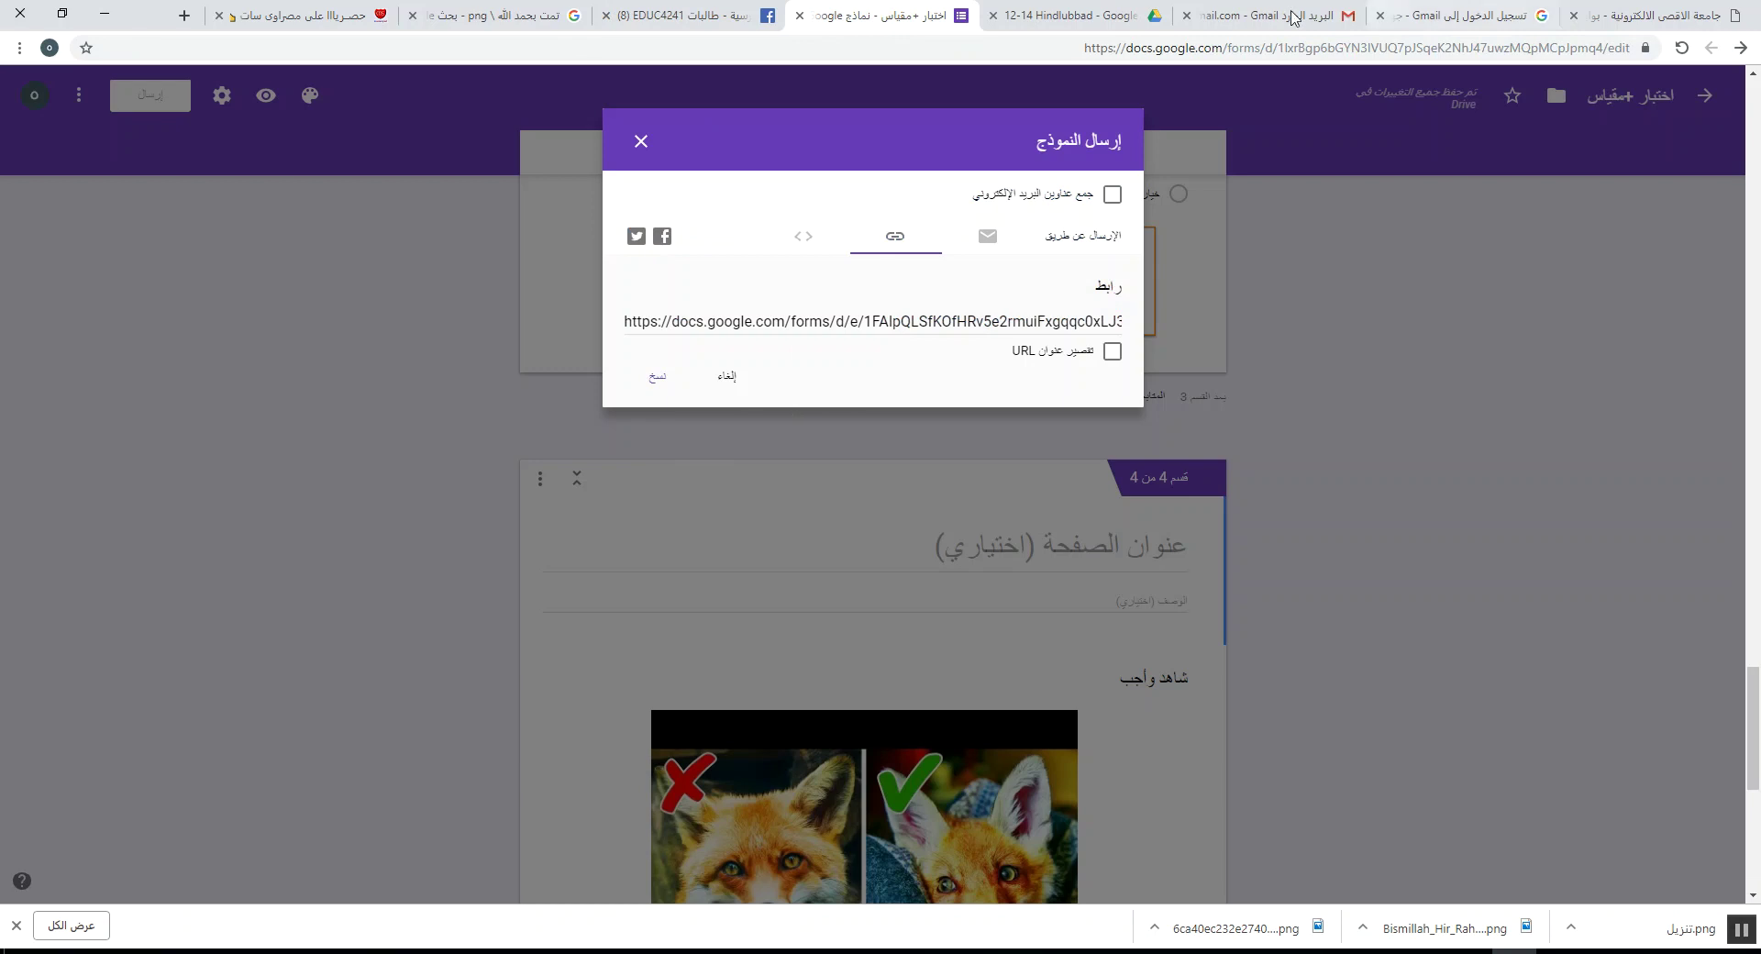
{"action": "left_click", "coordinate": [996, 244]}
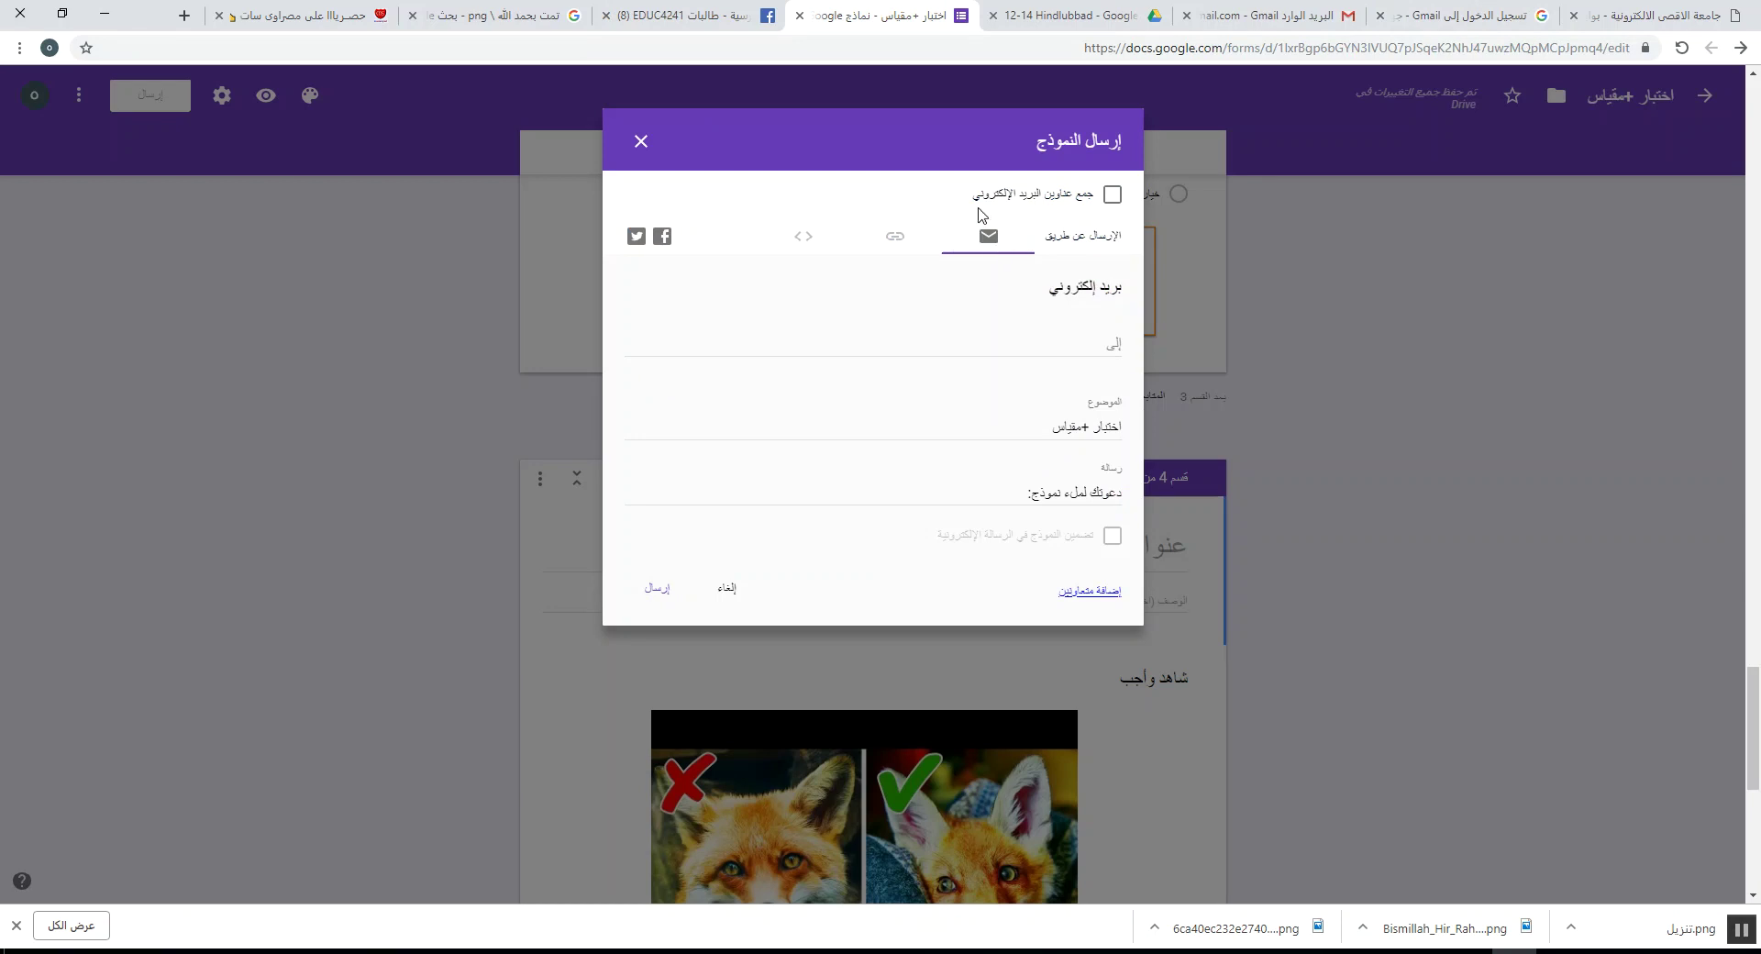
{"action": "left_click", "coordinate": [902, 244]}
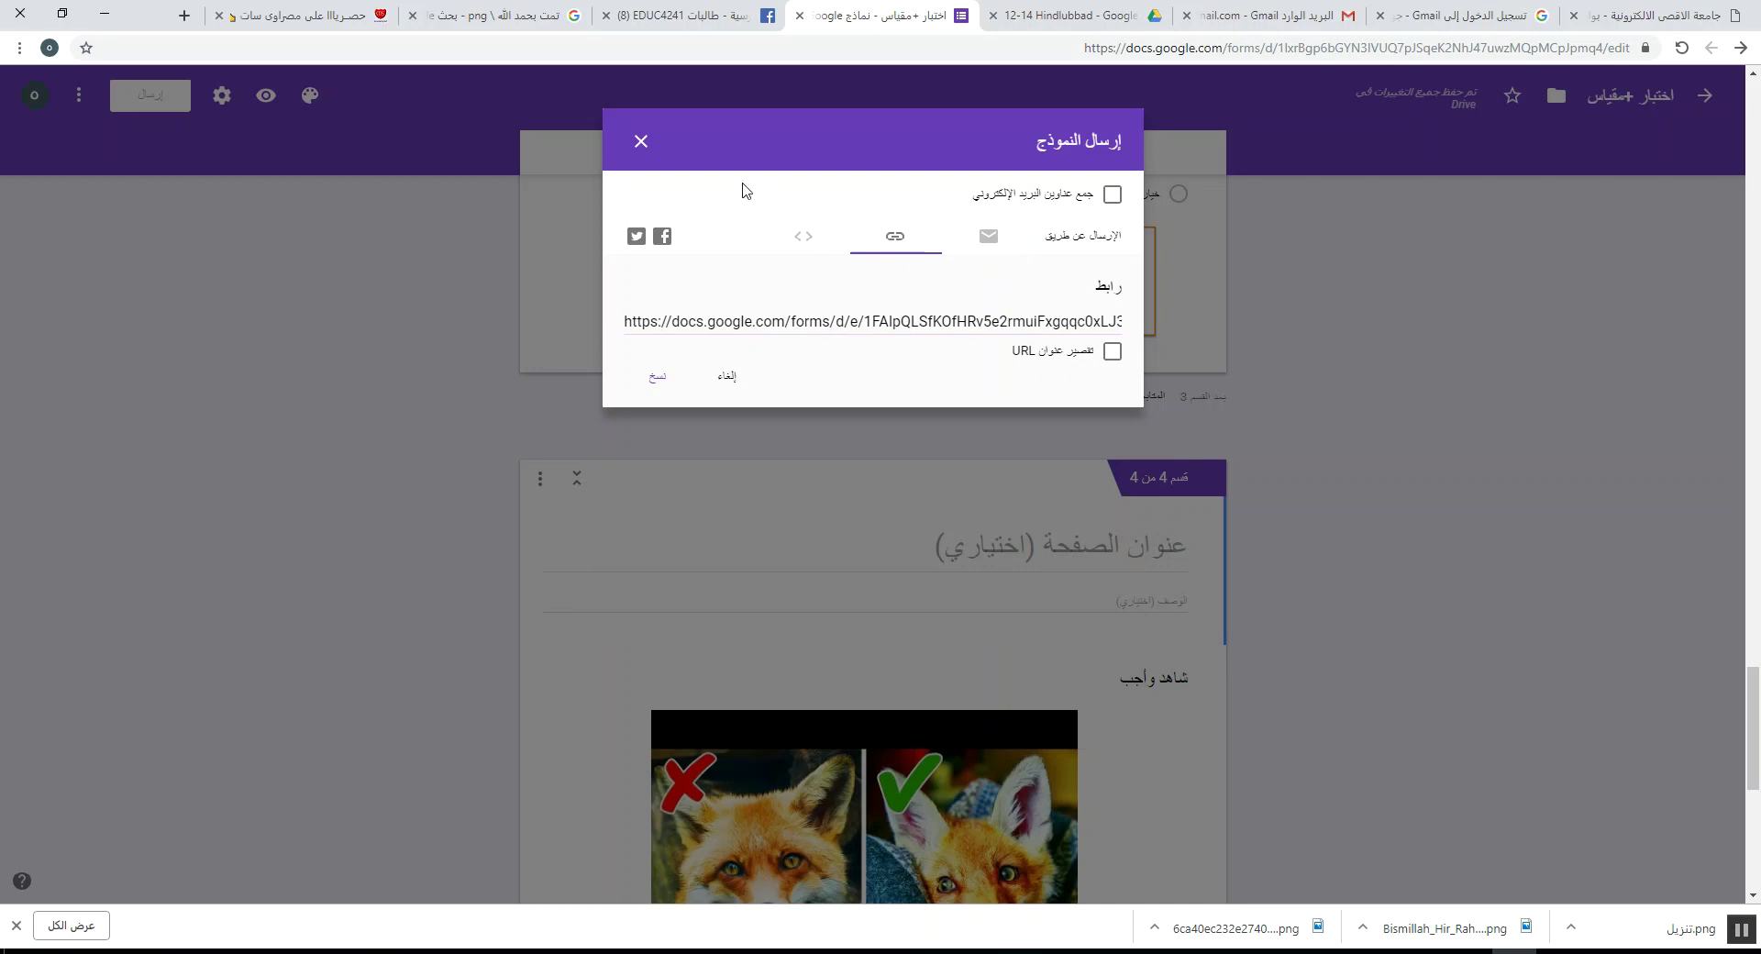
{"action": "left_click", "coordinate": [641, 141]}
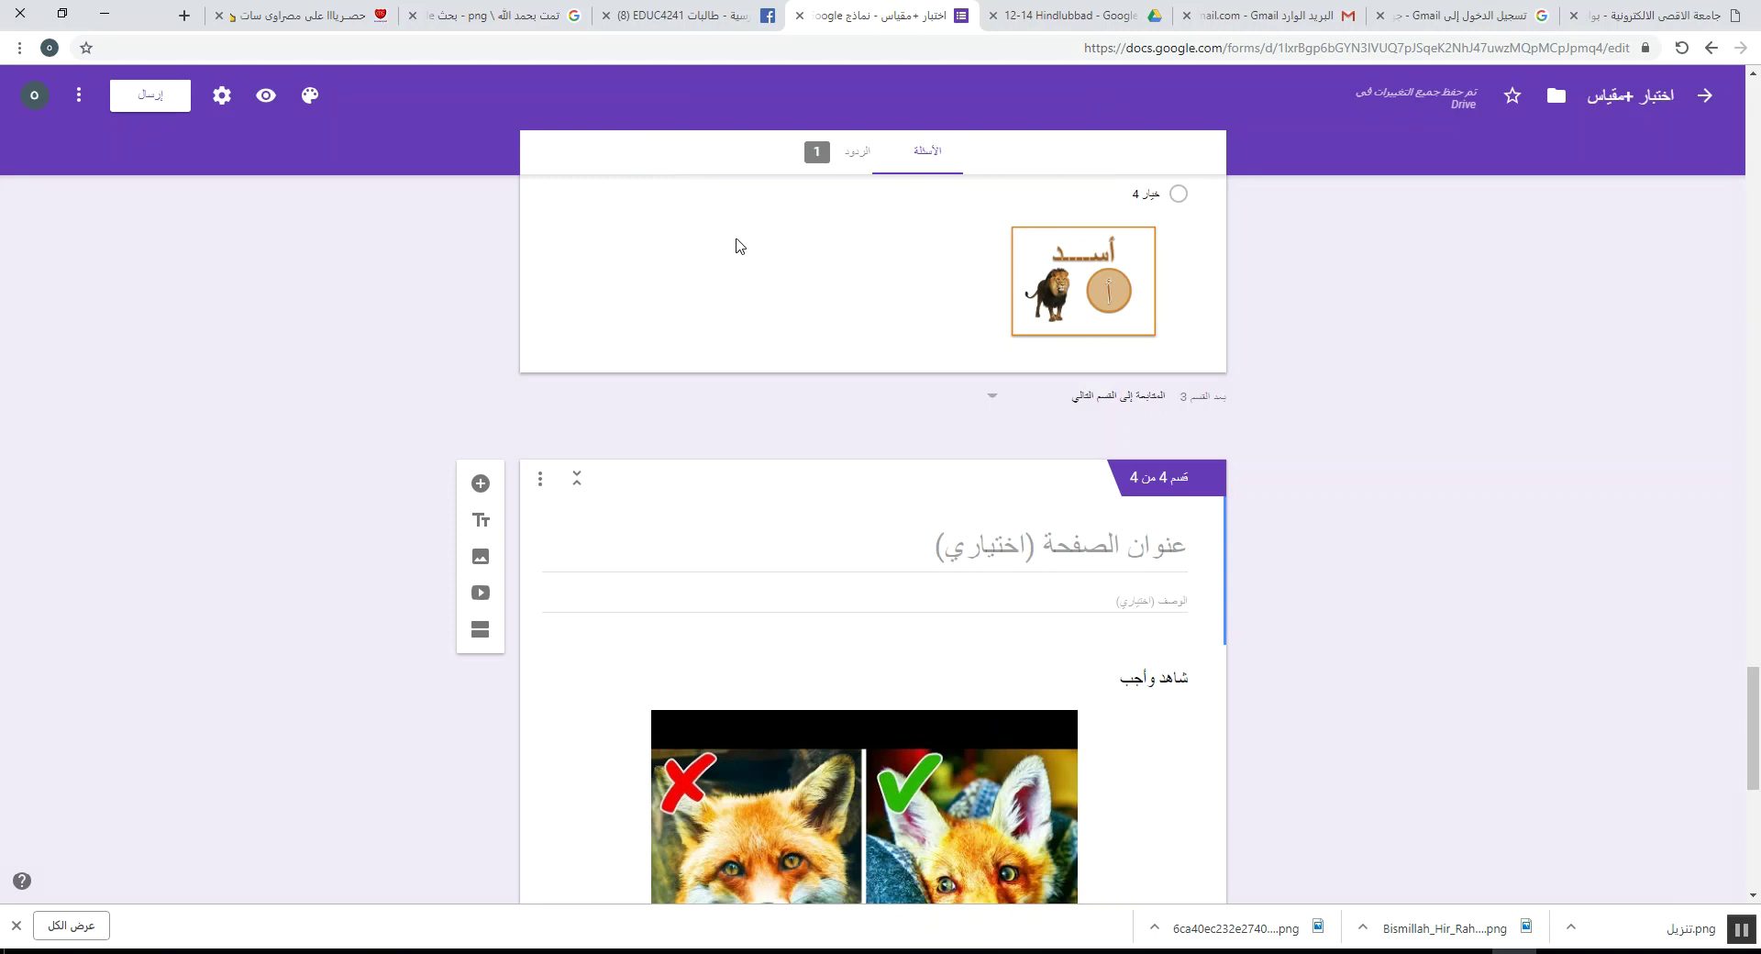
- Review the form's questions from the last section up to the animal questions and back to the closing image
{"action": "scroll", "coordinate": [774, 193], "scroll_direction": "down", "scroll_amount": 7}
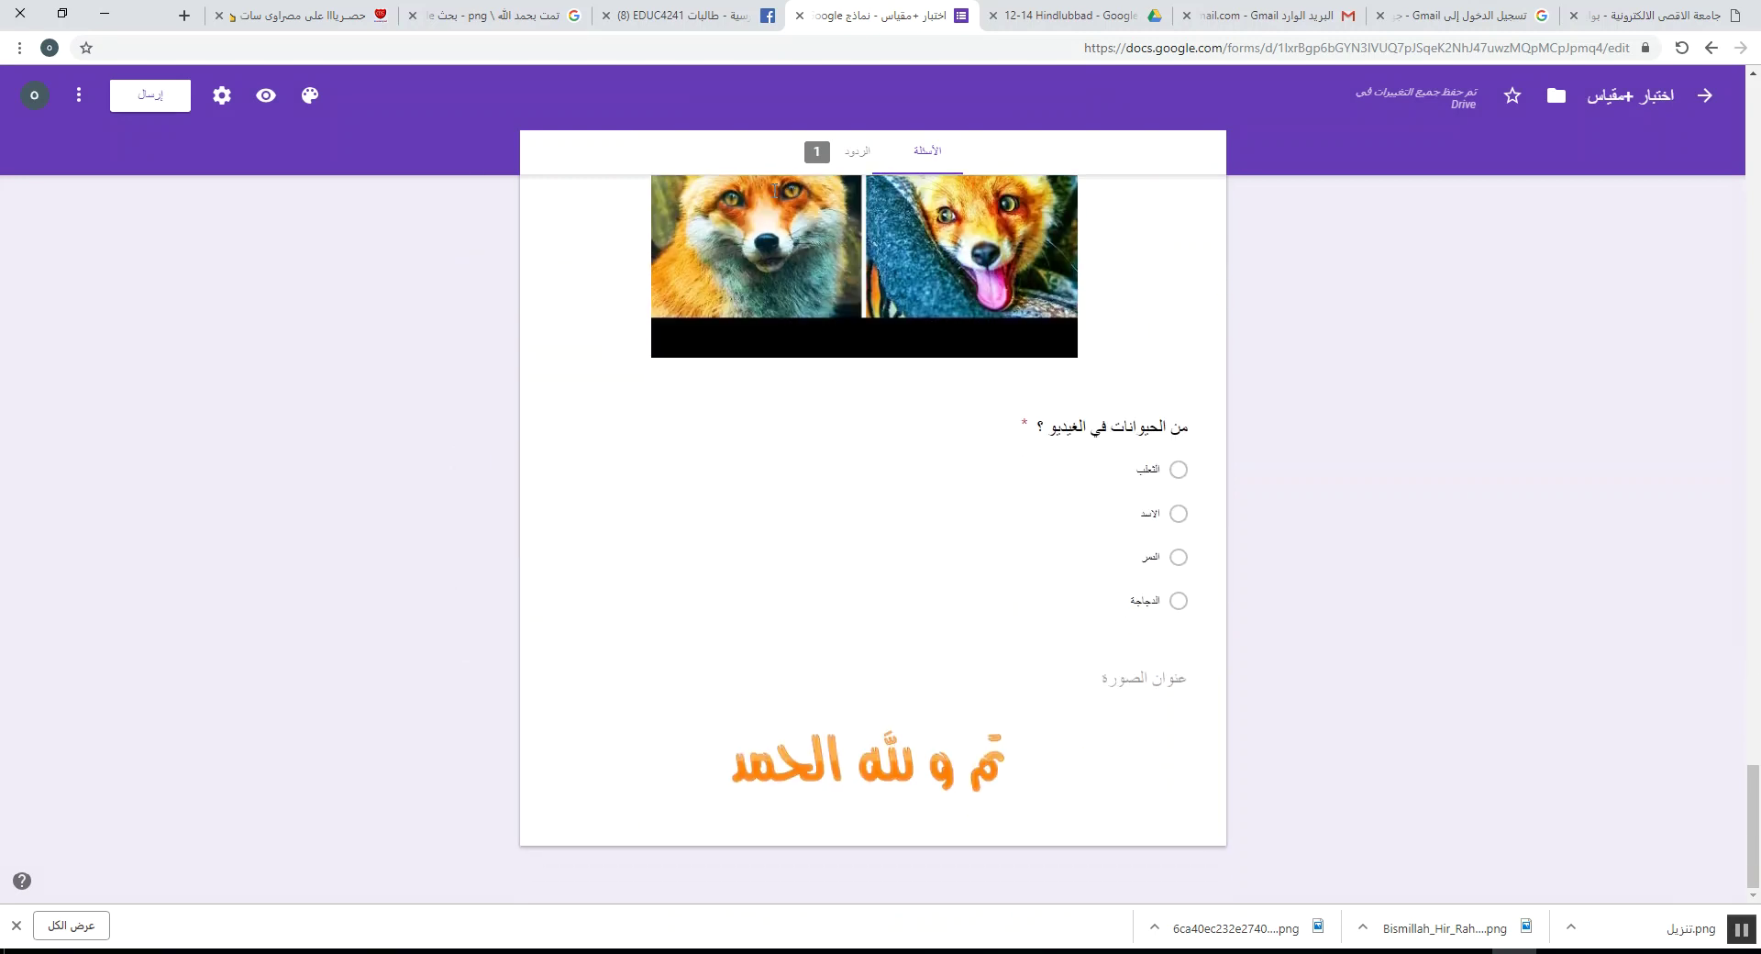
{"action": "scroll", "coordinate": [774, 195], "scroll_direction": "up", "scroll_amount": 20}
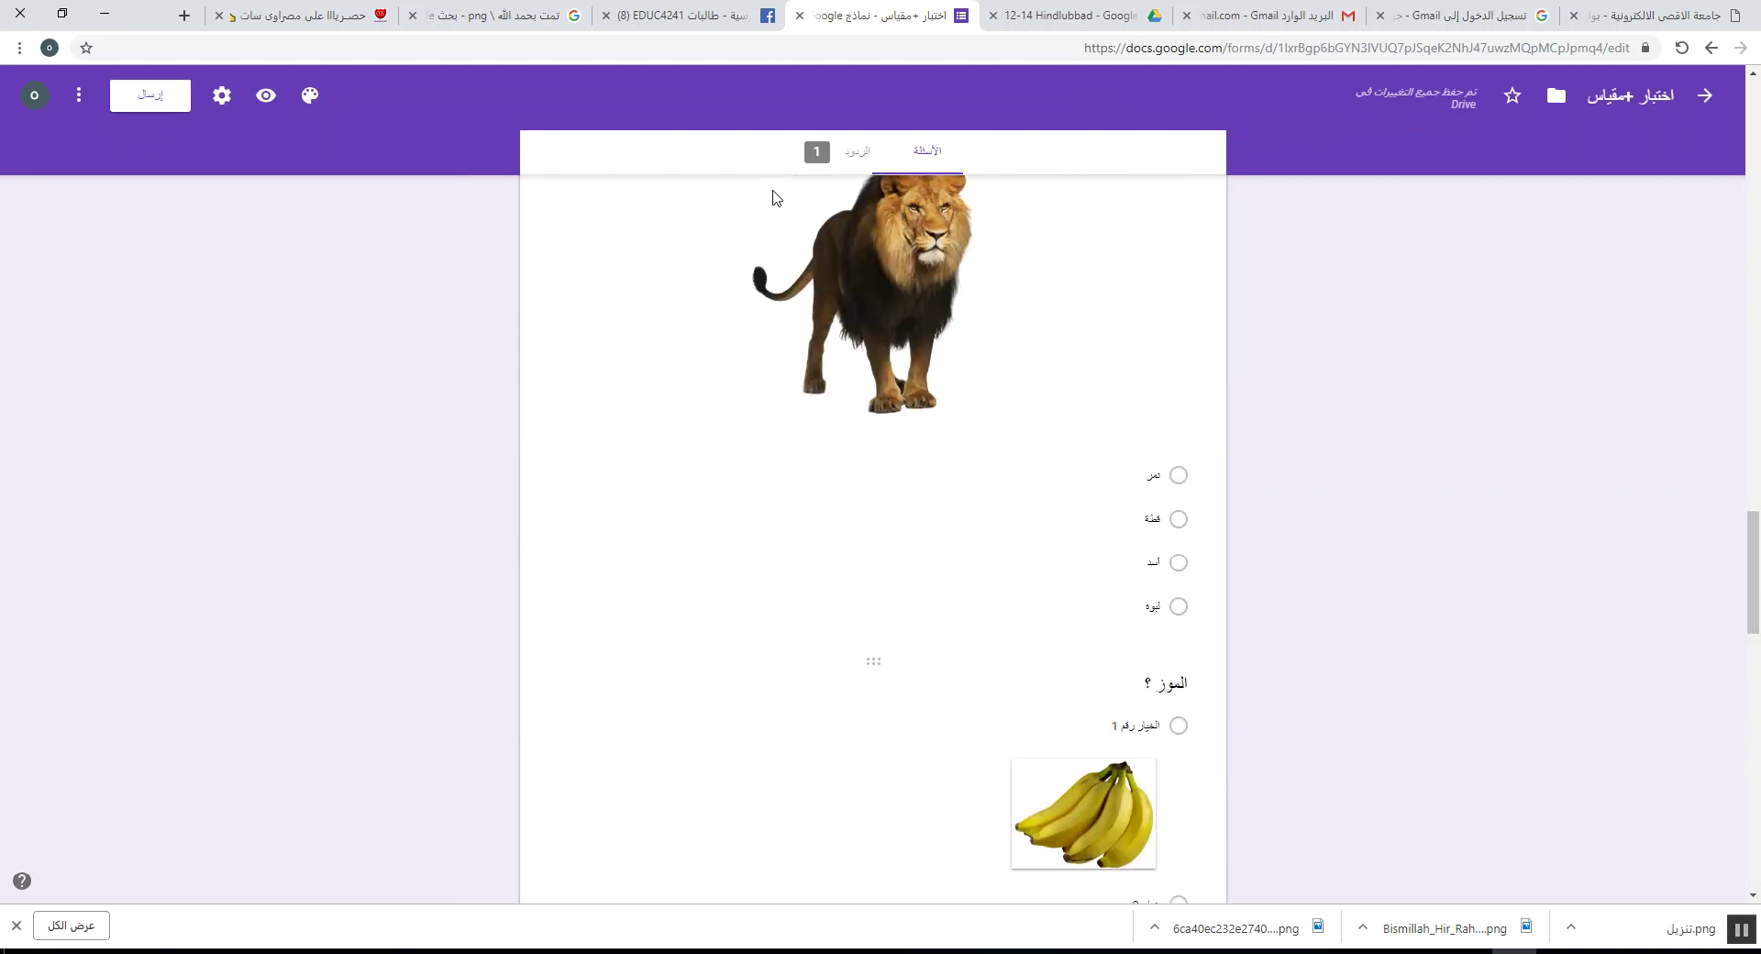
{"action": "scroll", "coordinate": [774, 195], "scroll_direction": "up", "scroll_amount": 4}
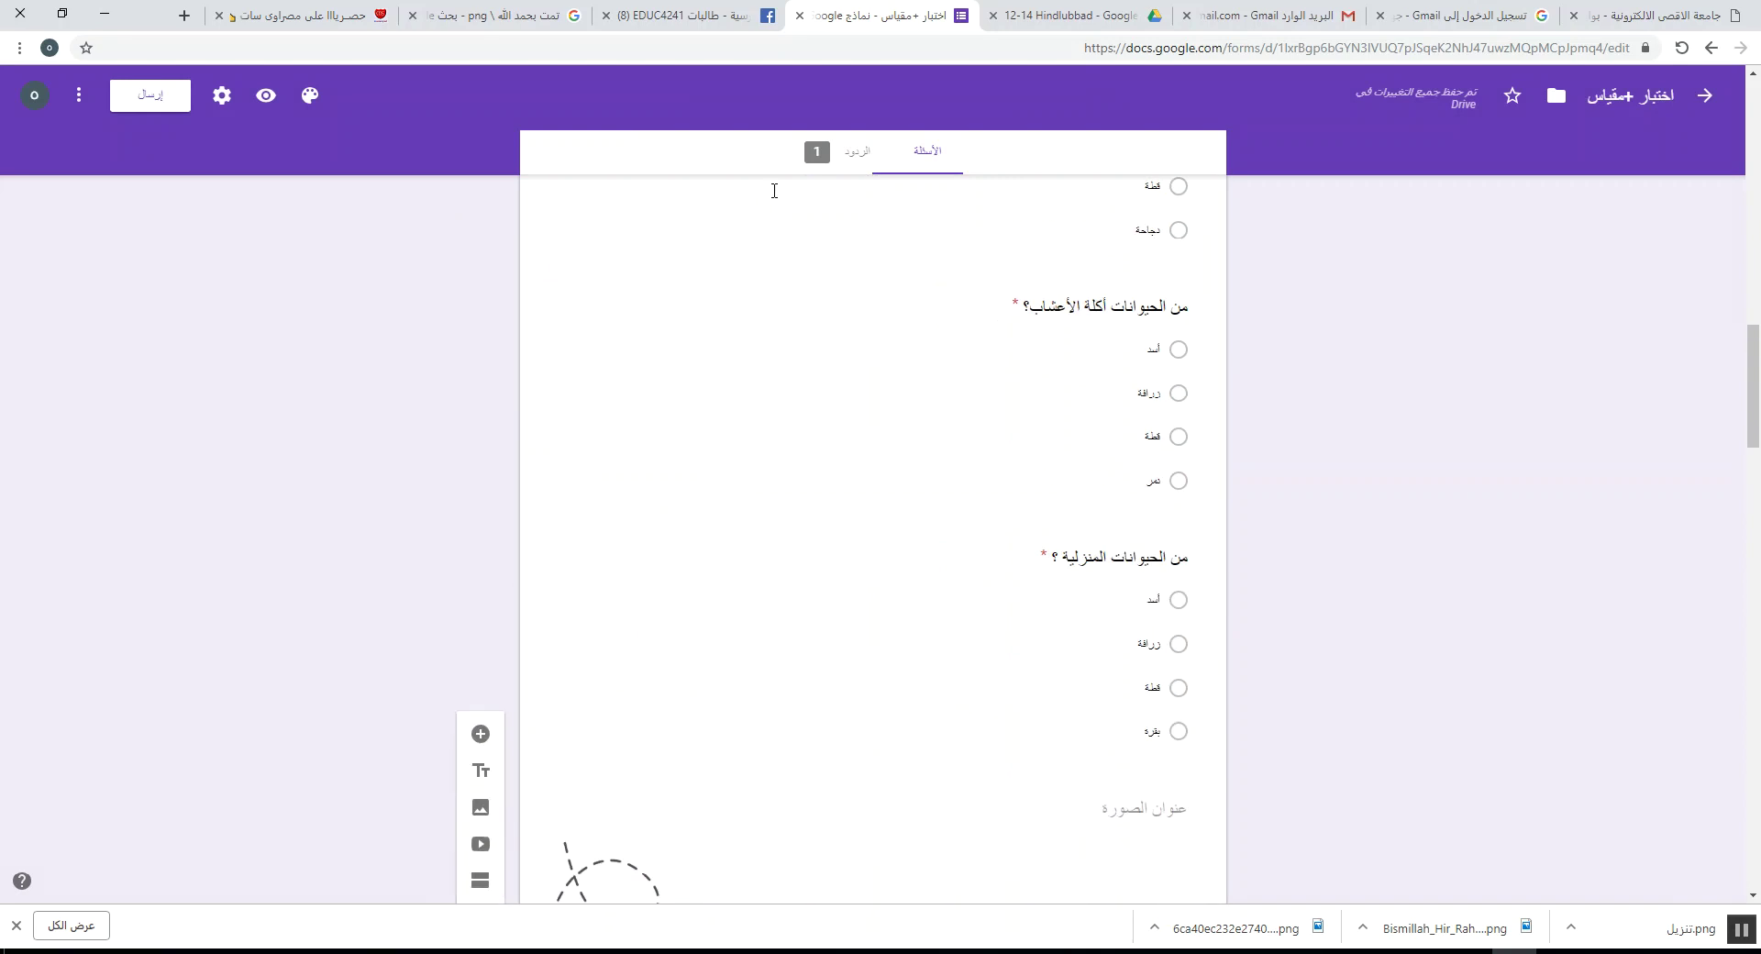
{"action": "scroll", "coordinate": [904, 275], "scroll_direction": "down", "scroll_amount": 15}
{"action": "scroll", "coordinate": [904, 283], "scroll_direction": "down", "scroll_amount": 15}
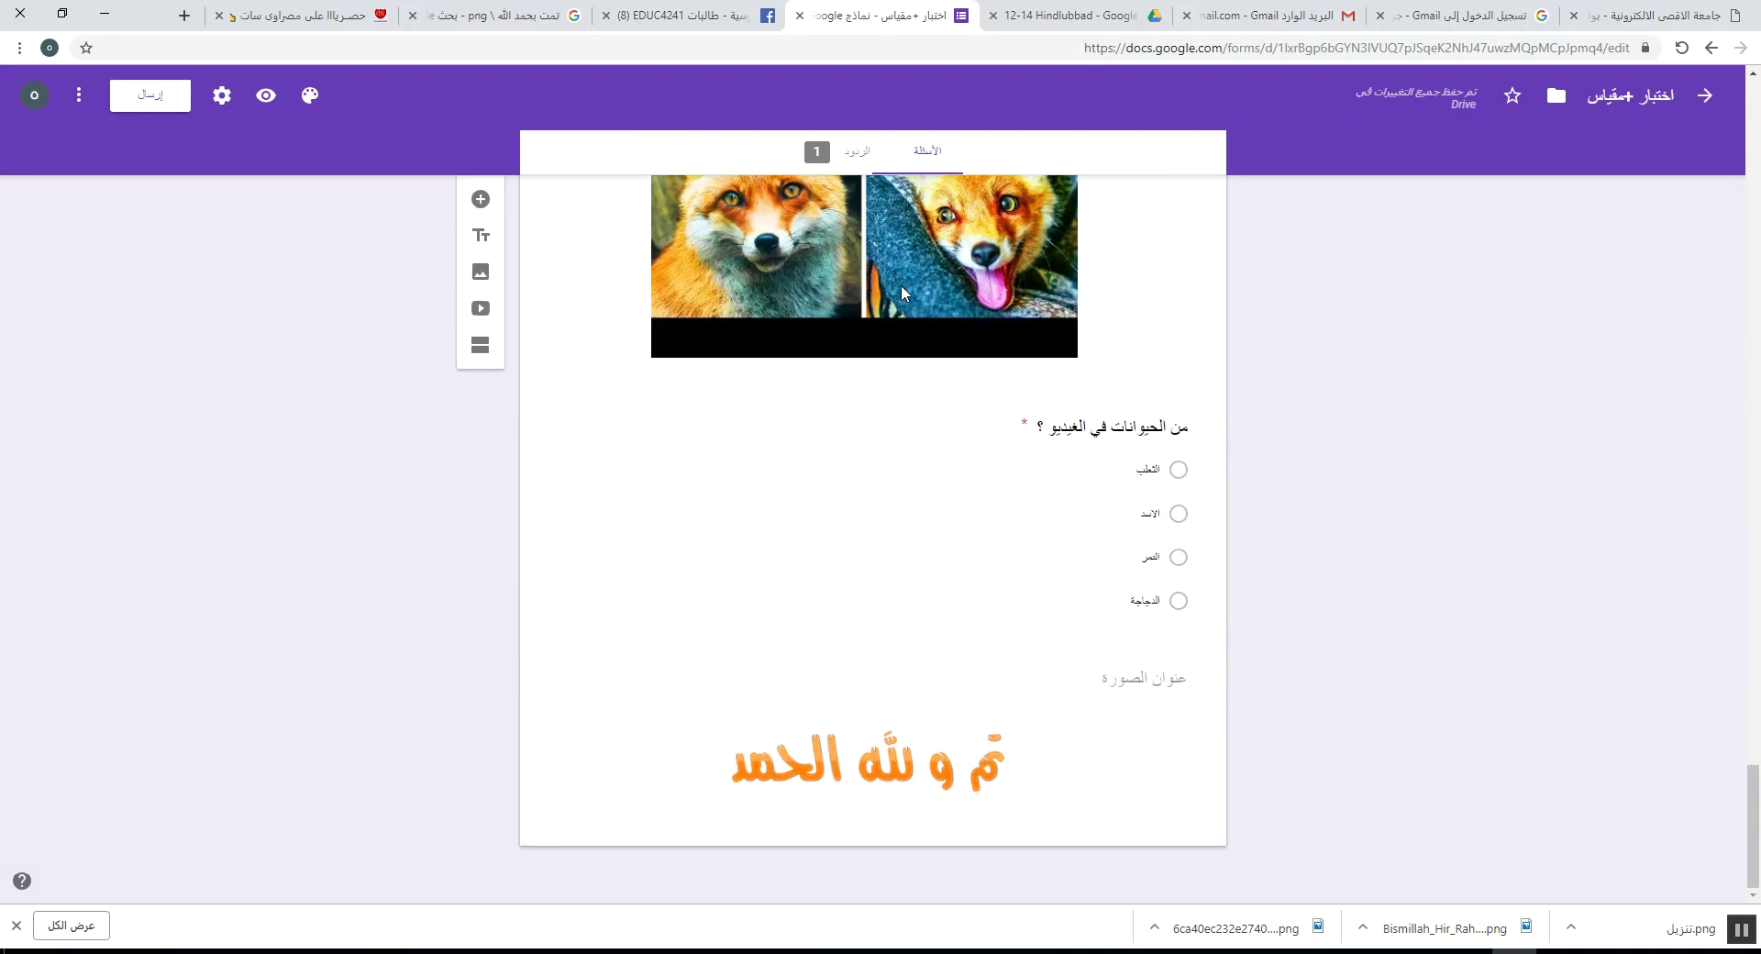
{"action": "left_click", "coordinate": [894, 720]}
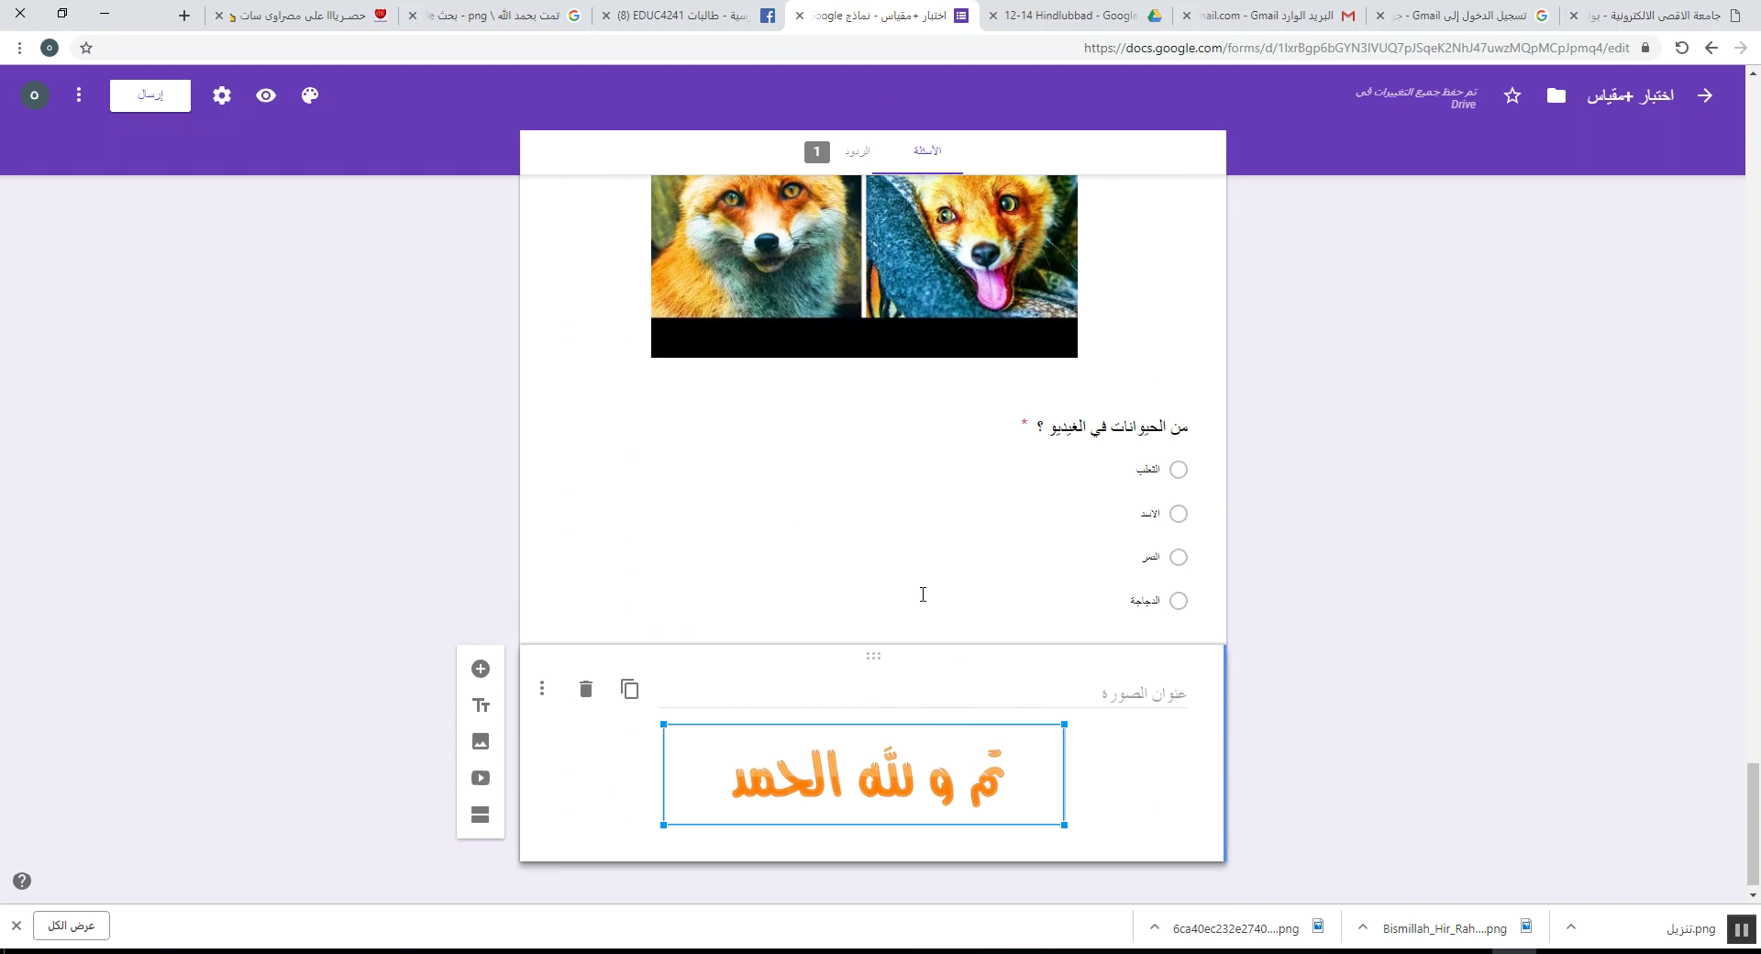
{"action": "left_click", "coordinate": [963, 545]}
- Try changing the video animals question to a multiple choice grid, and undo the type change
{"action": "left_click", "coordinate": [1074, 431]}
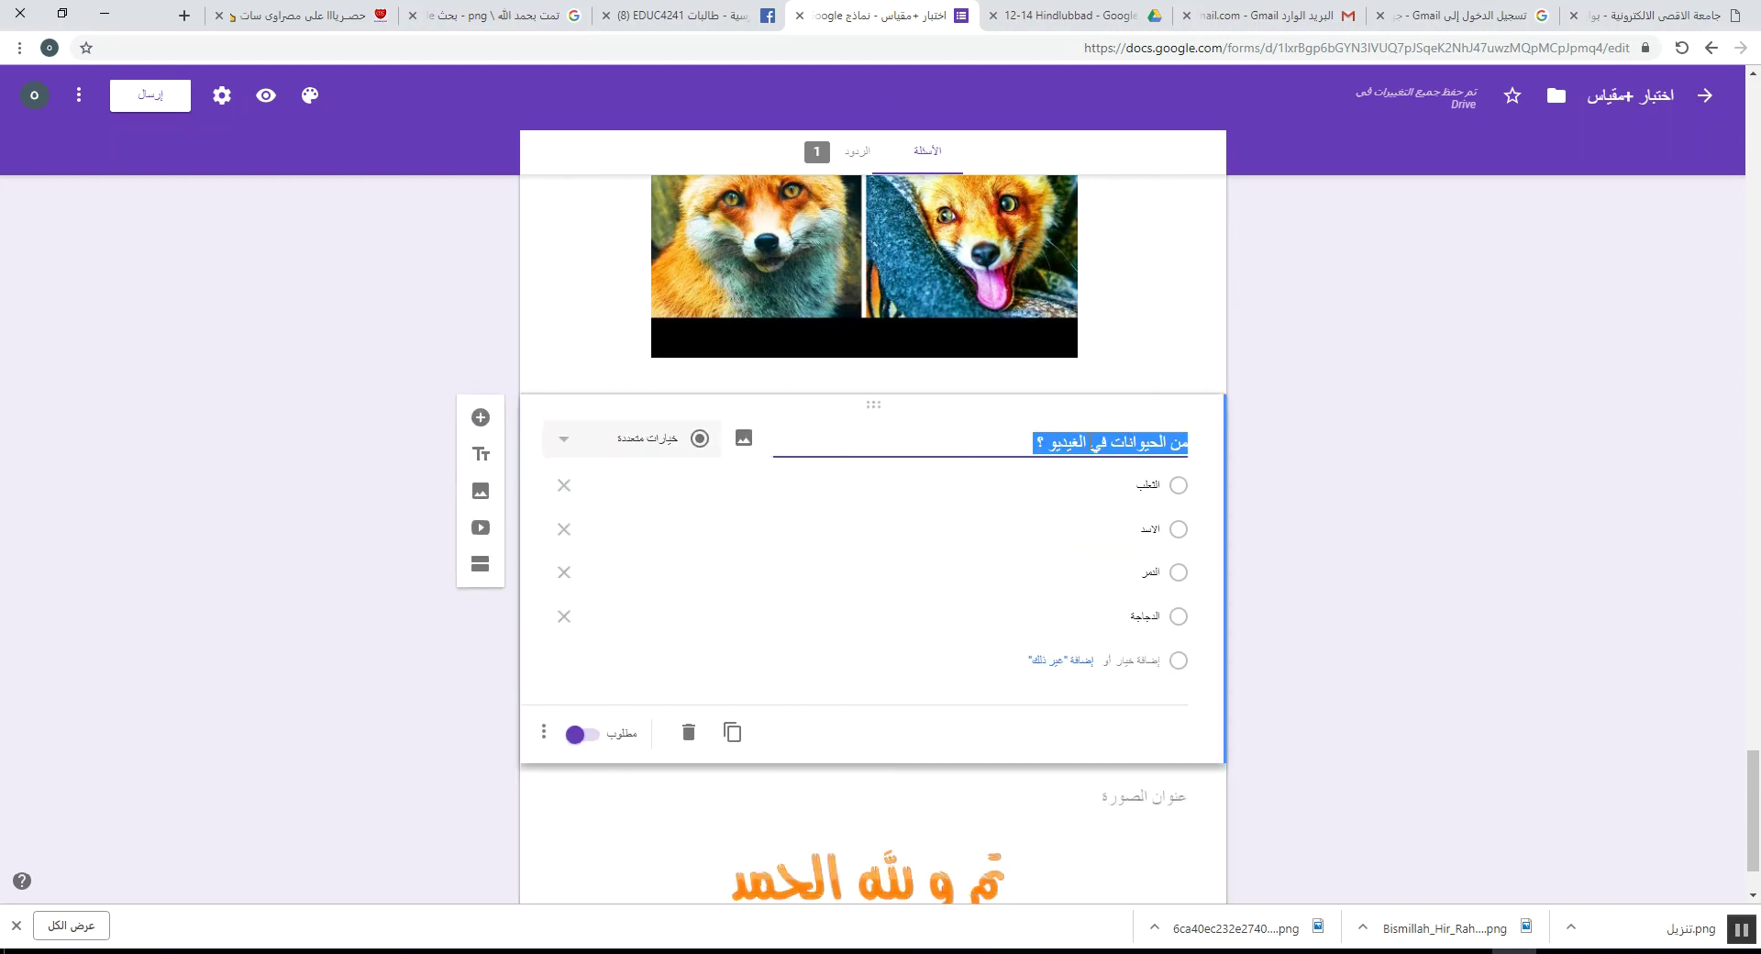
{"action": "left_click", "coordinate": [1079, 442]}
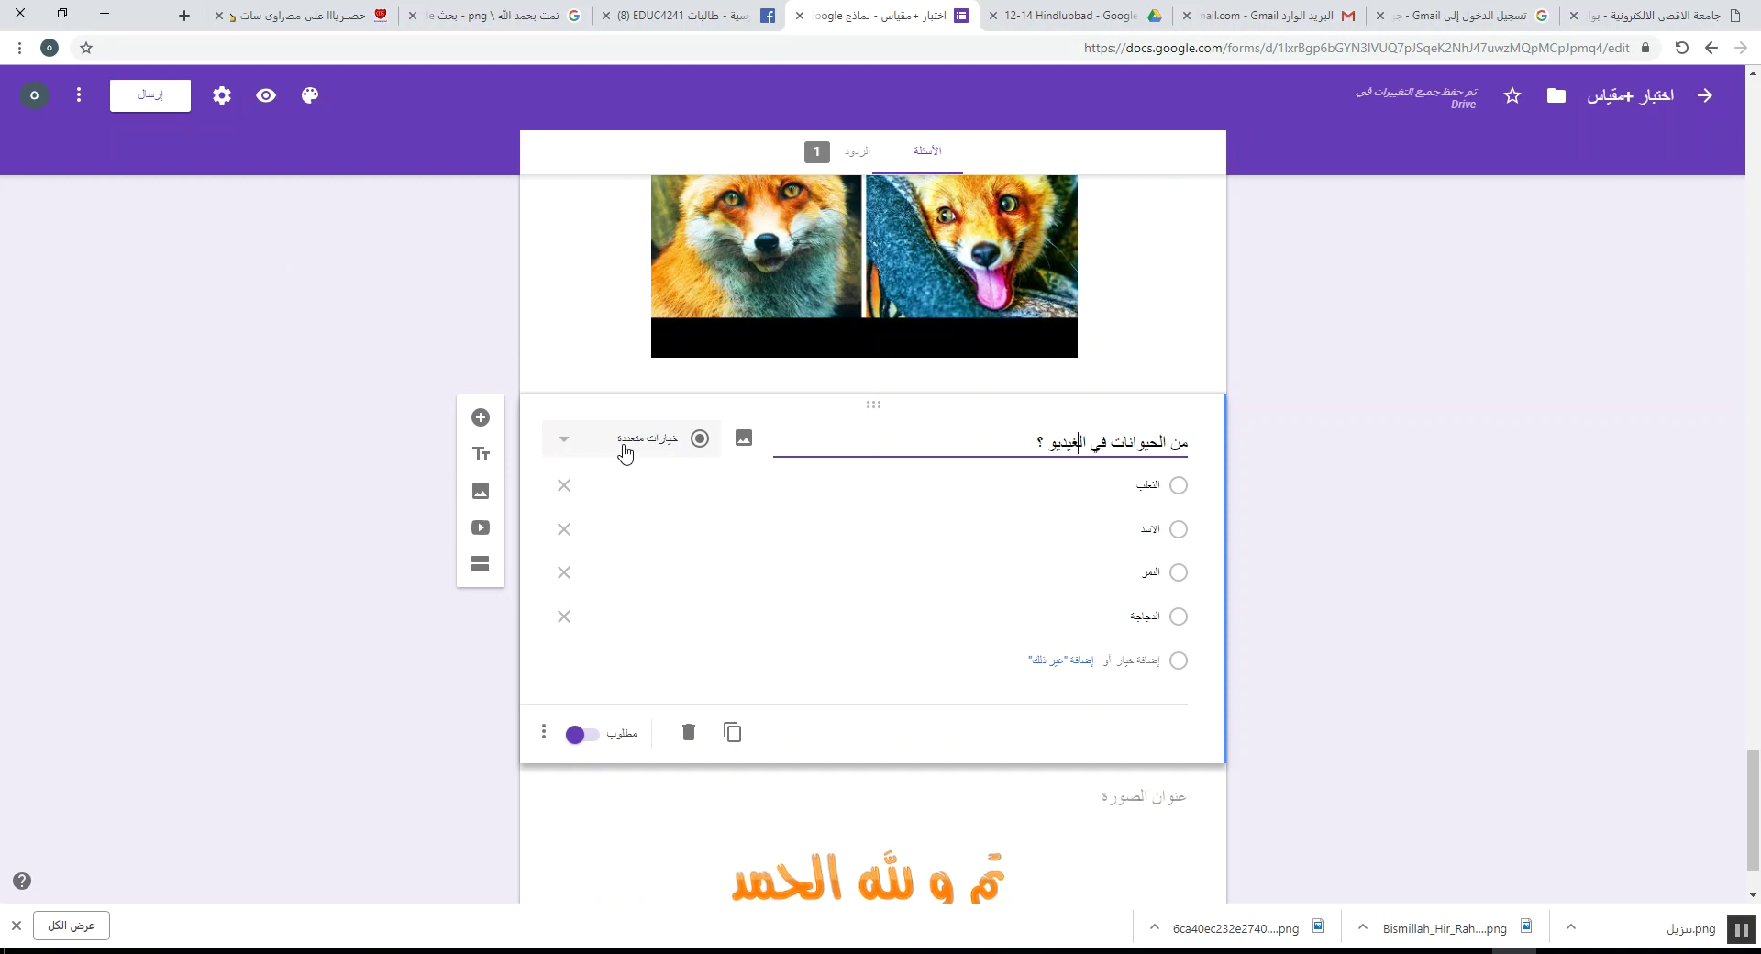
{"action": "left_click", "coordinate": [624, 452]}
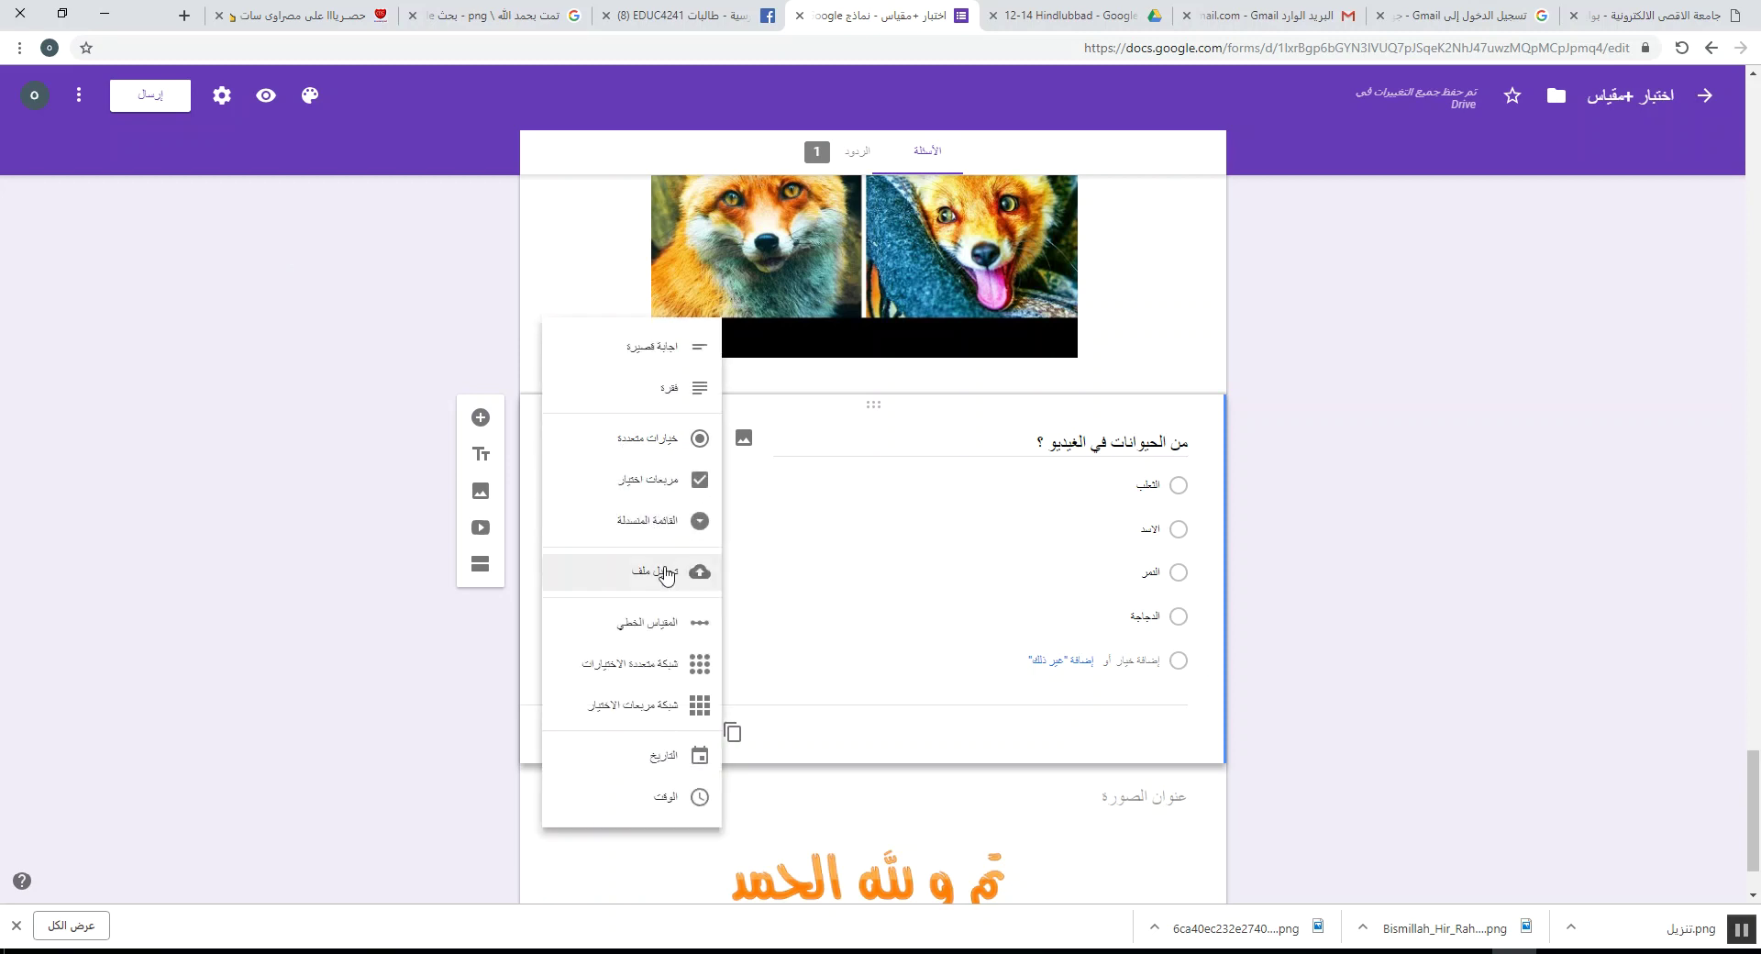
{"action": "left_click", "coordinate": [672, 678]}
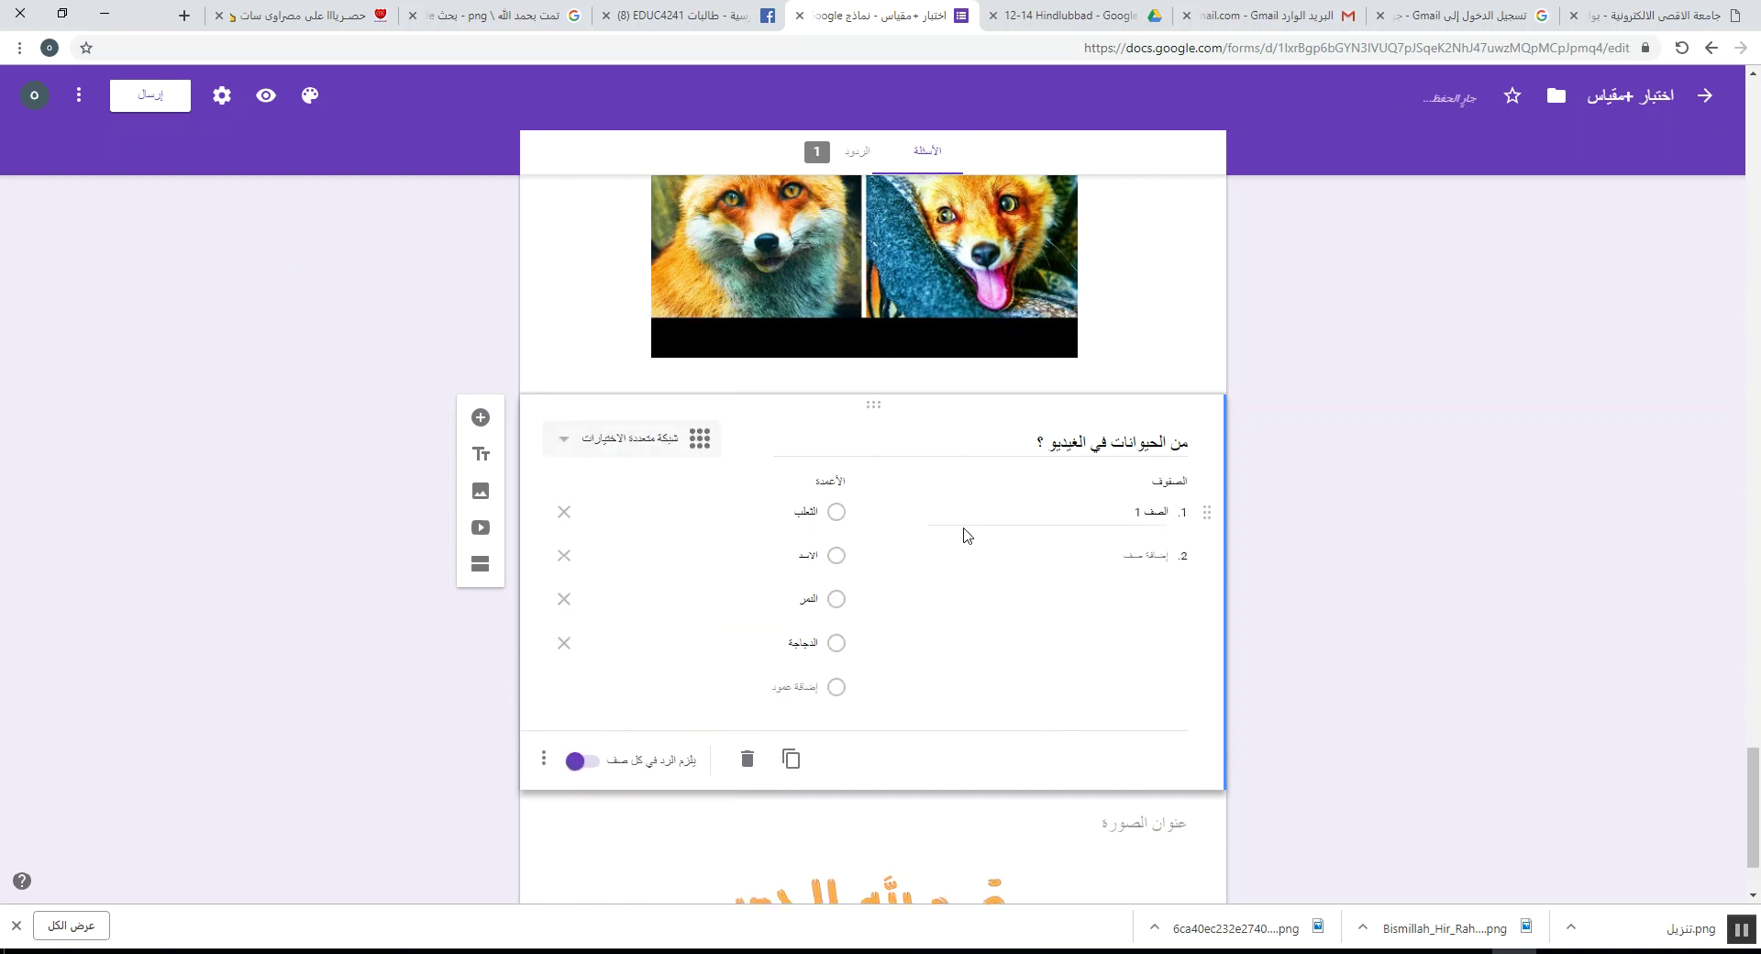
{"action": "key", "text": "ctrl+z"}
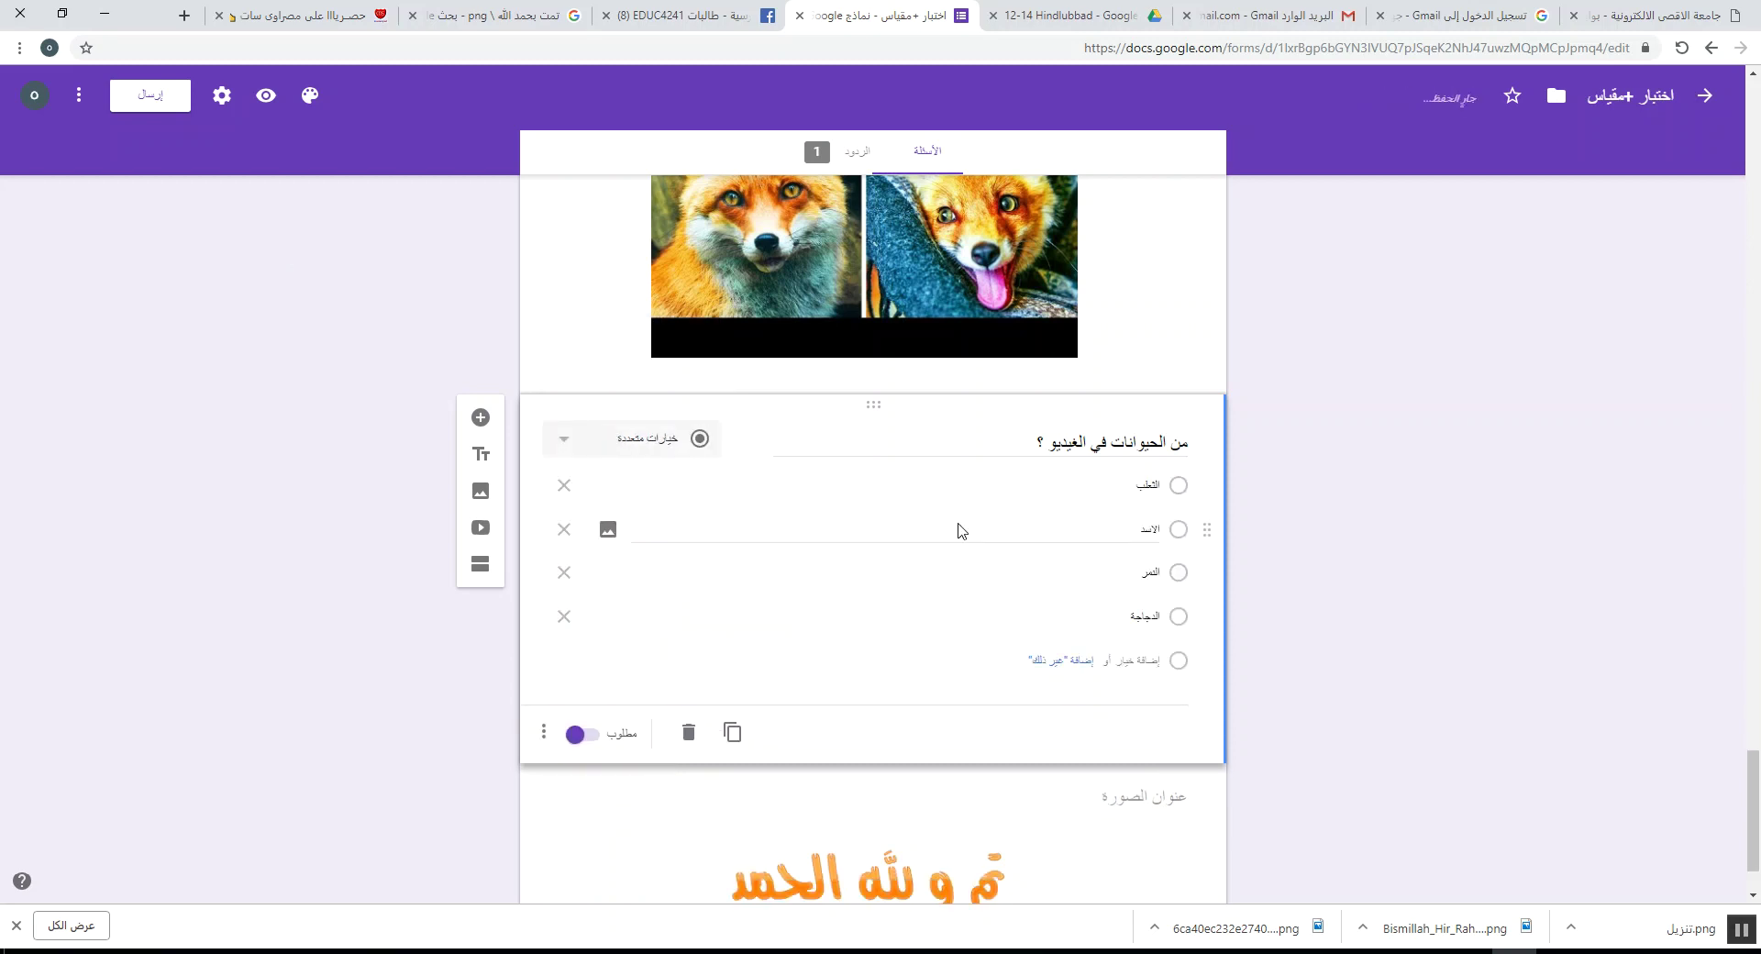
- Add a question below the video question titled من الحيوانات في الفيديو and make it a multiple choice grid
{"action": "scroll", "coordinate": [954, 639], "scroll_direction": "down", "scroll_amount": 2}
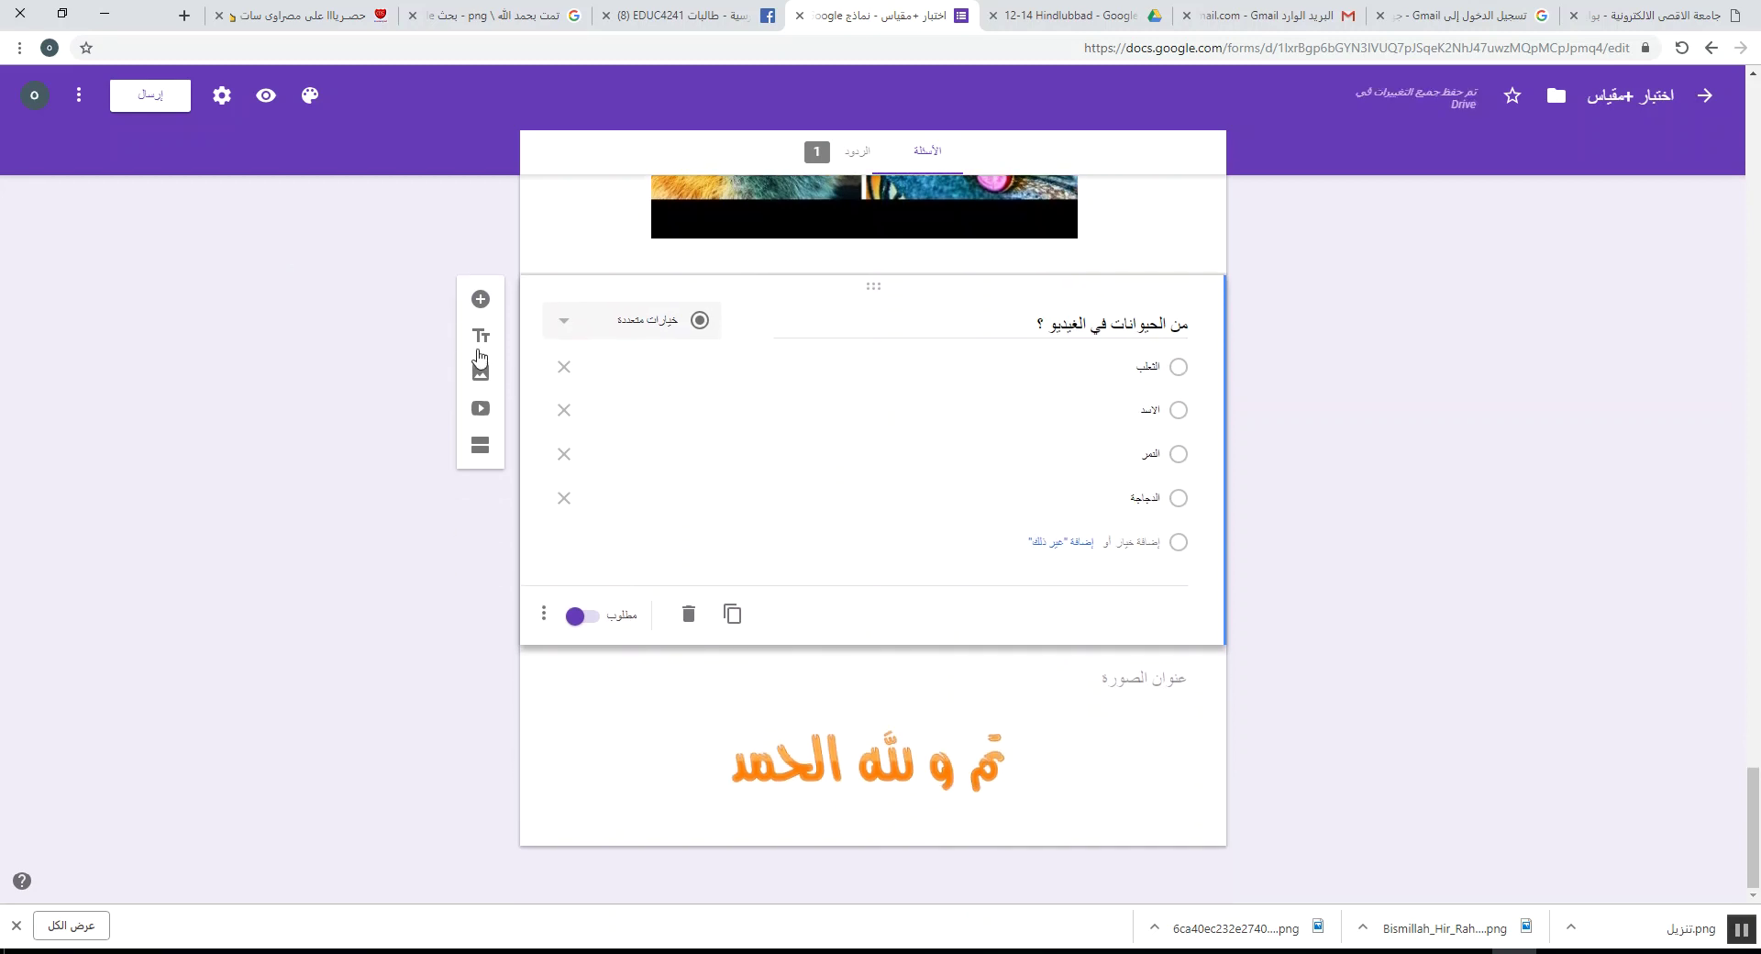
{"action": "left_click", "coordinate": [481, 299]}
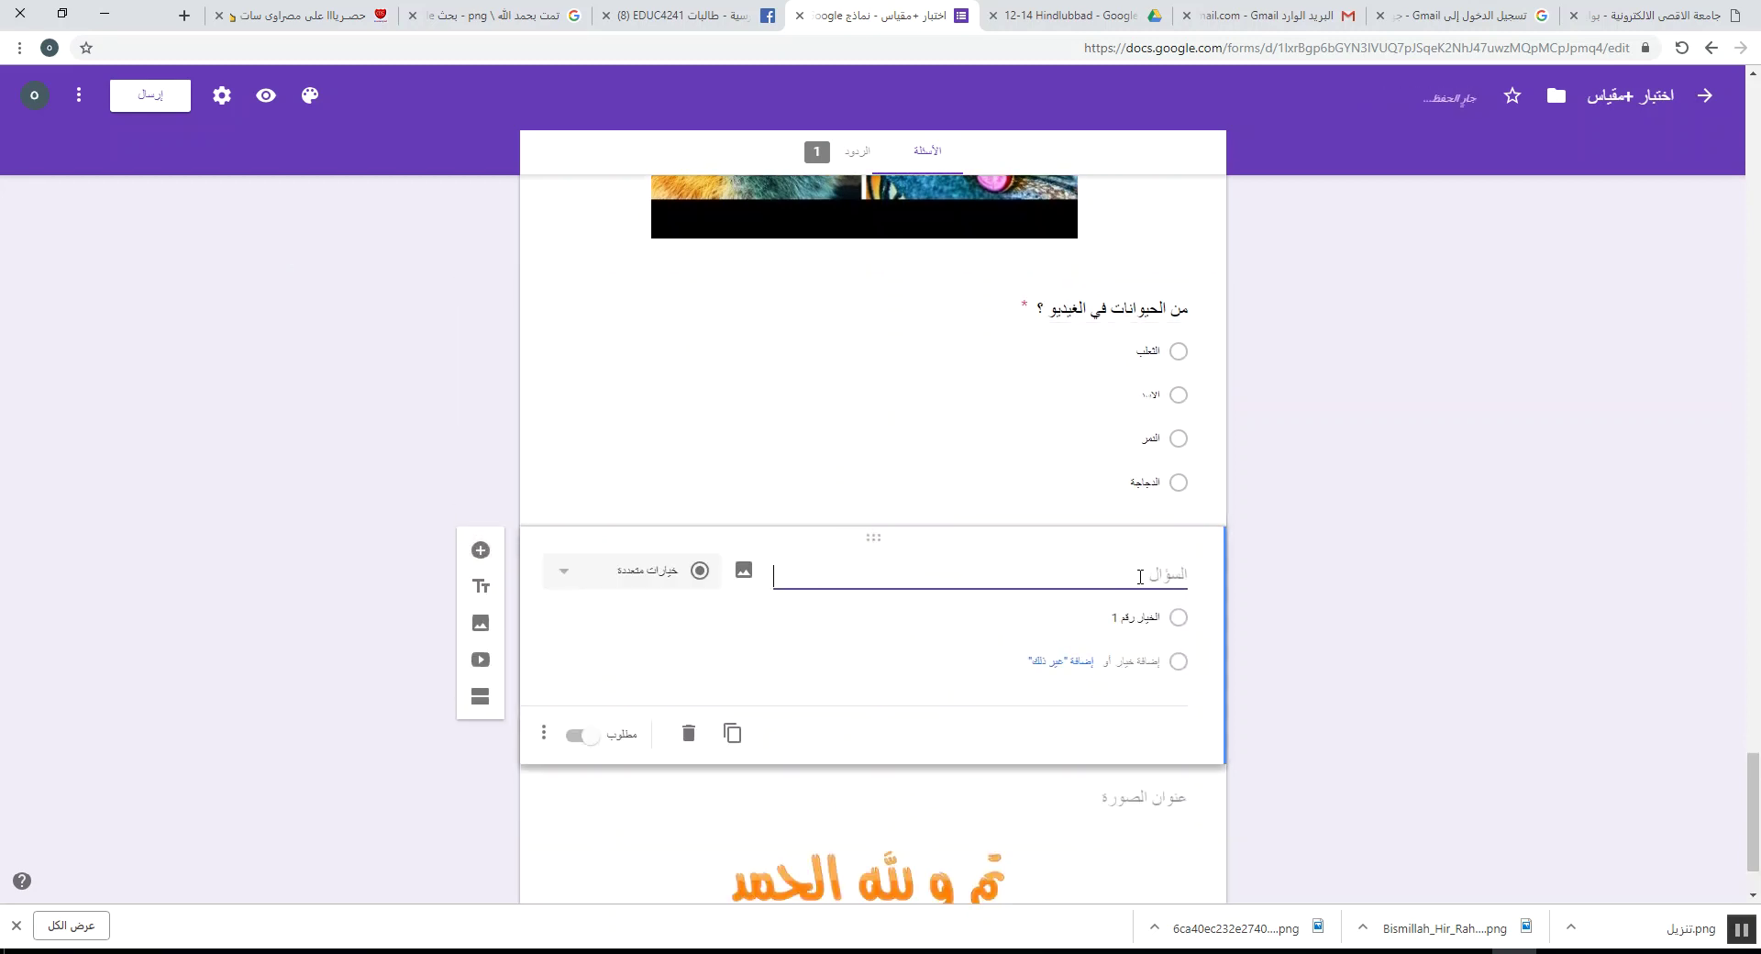
{"action": "type", "text": "من"}
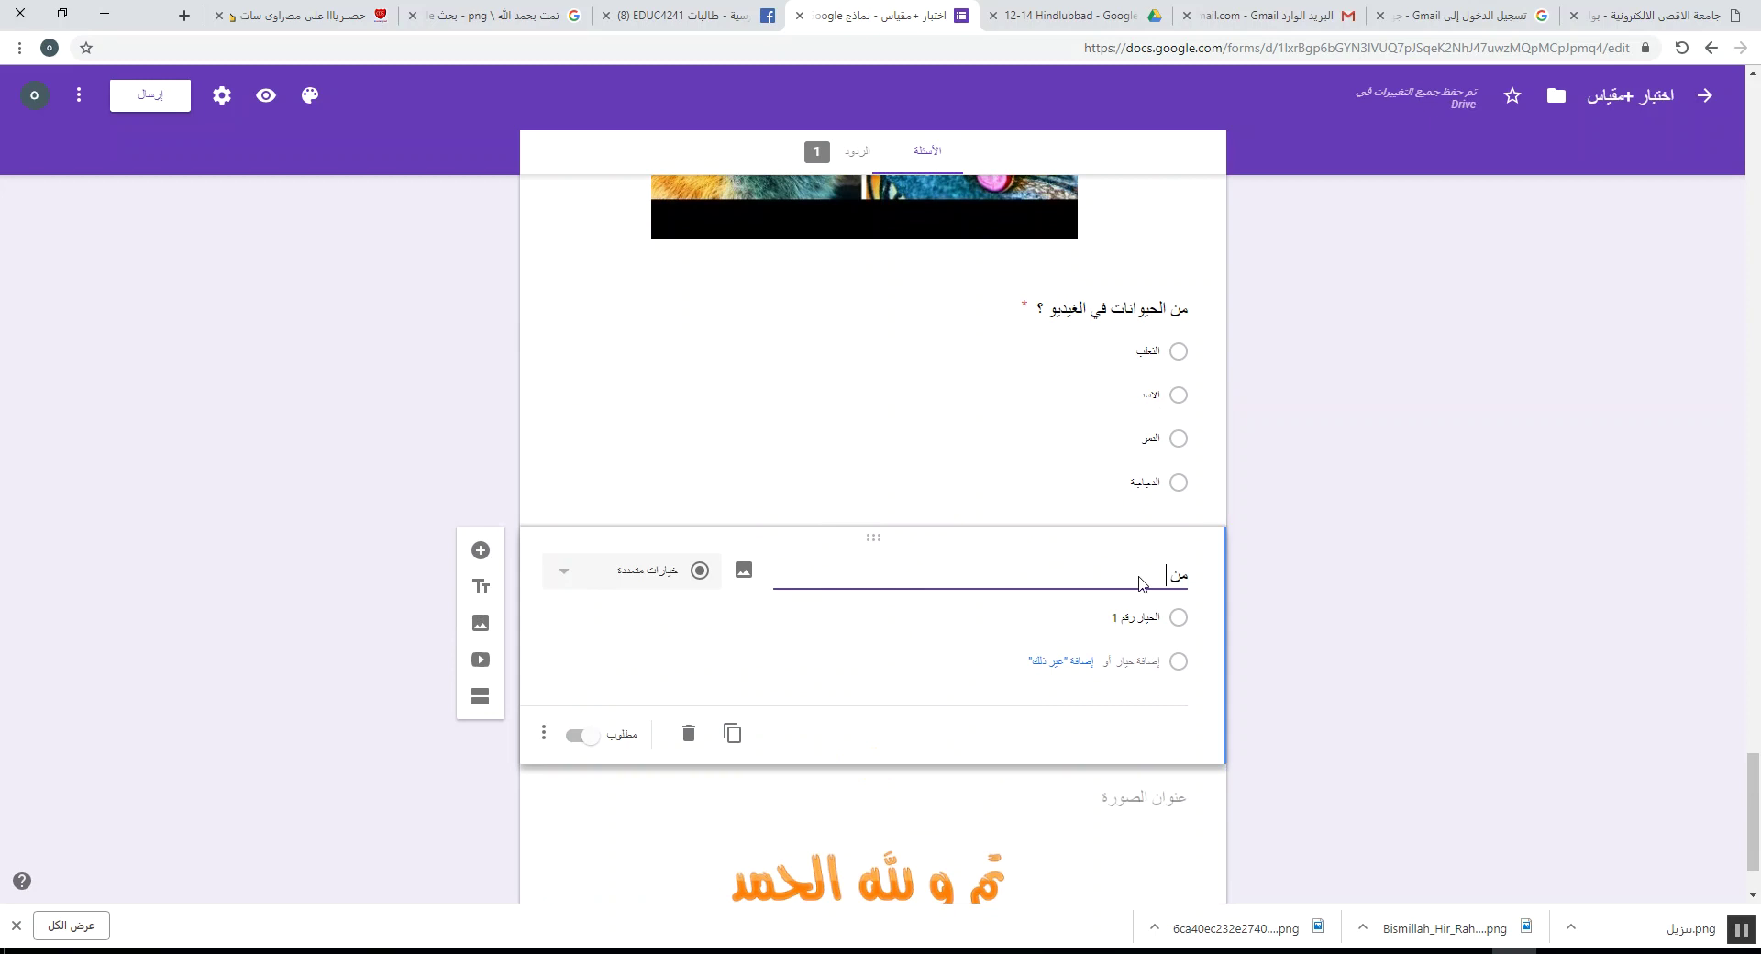
{"action": "type", "text": " الحي"}
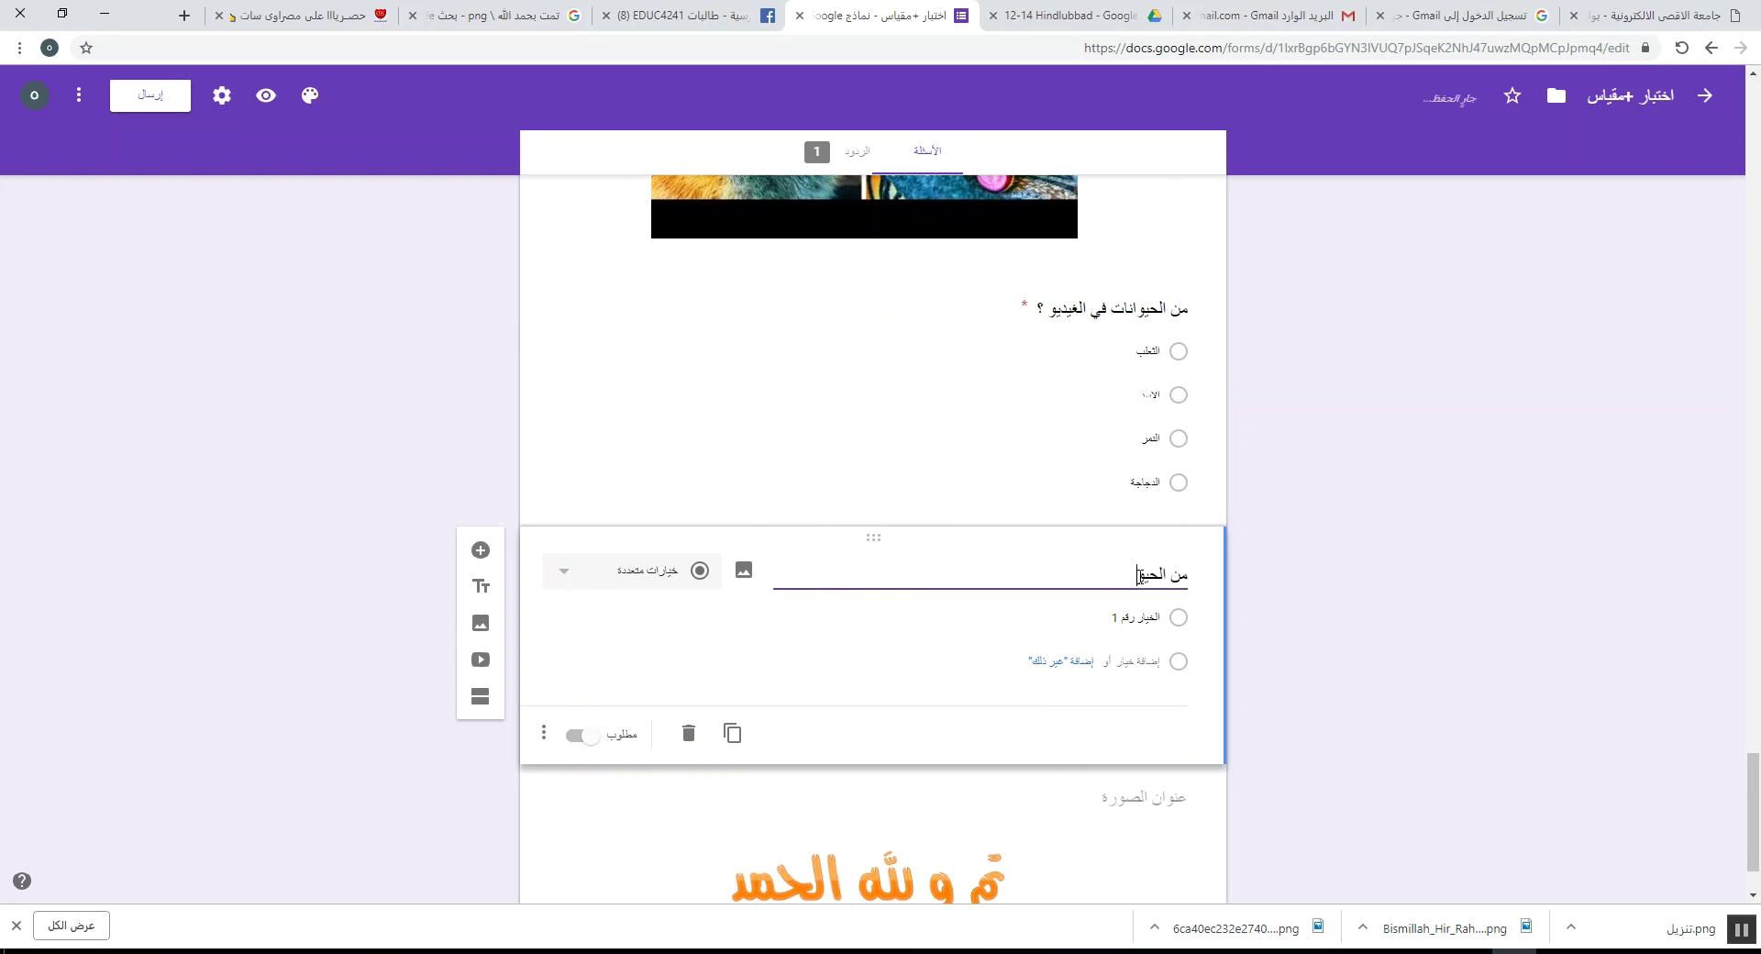
{"action": "type", "text": "وانات في الفيديو"}
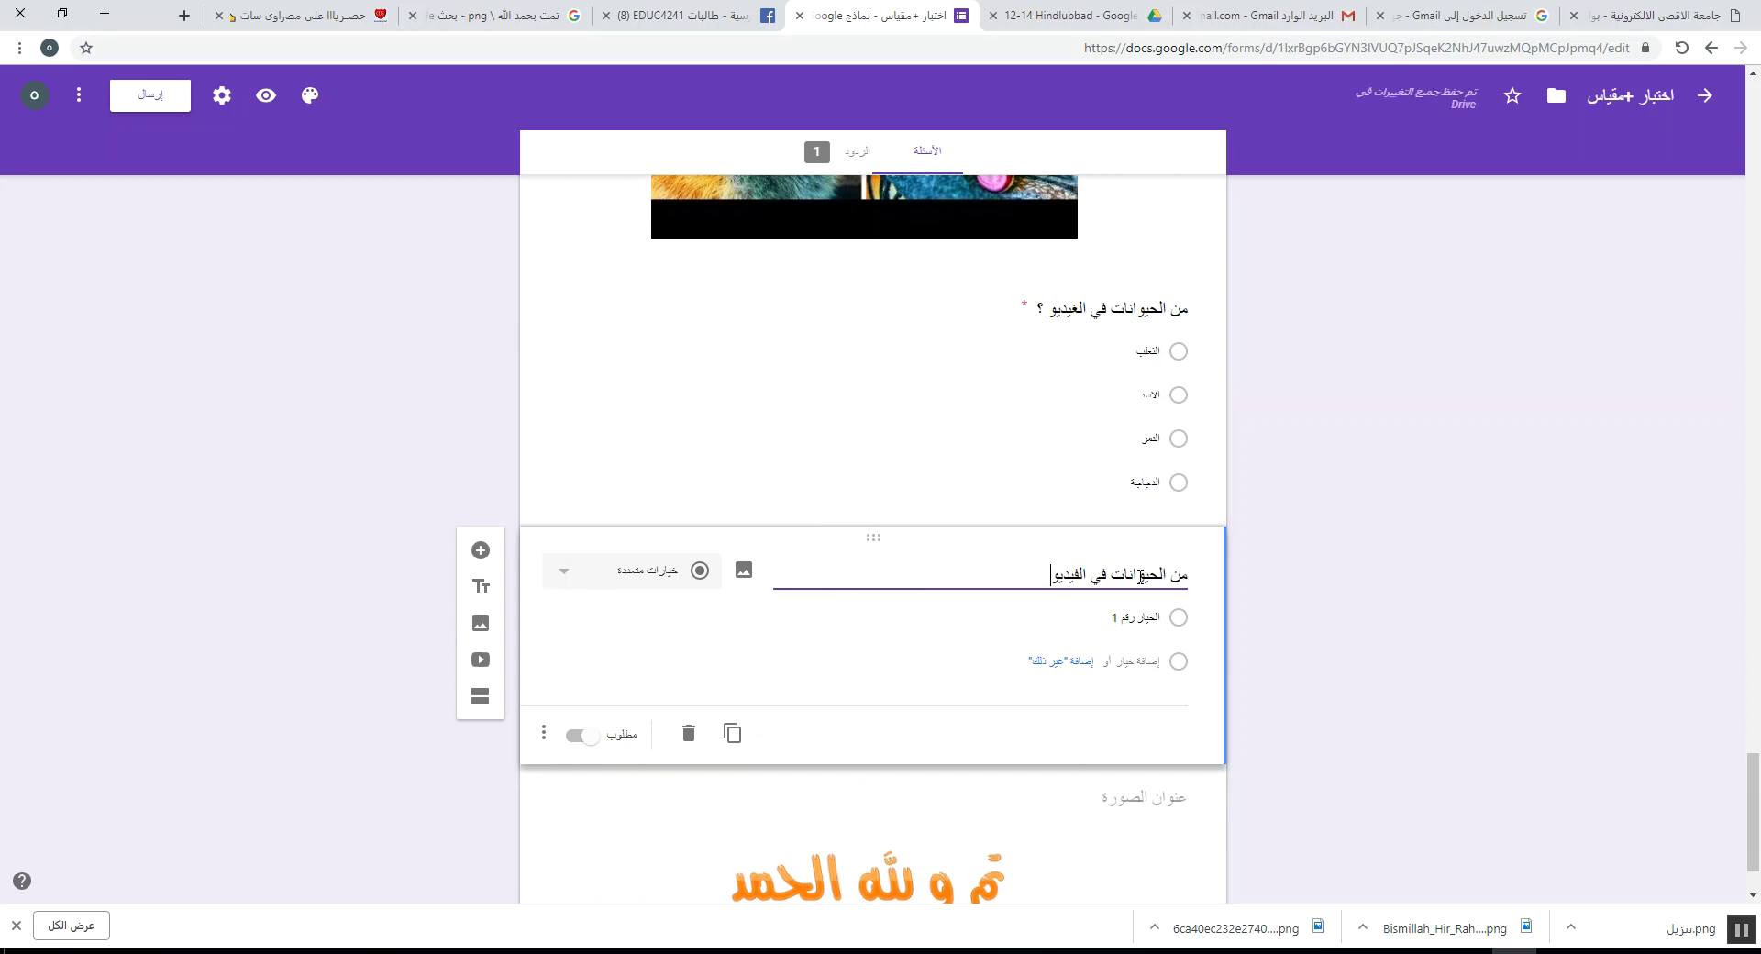
{"action": "left_click", "coordinate": [653, 566]}
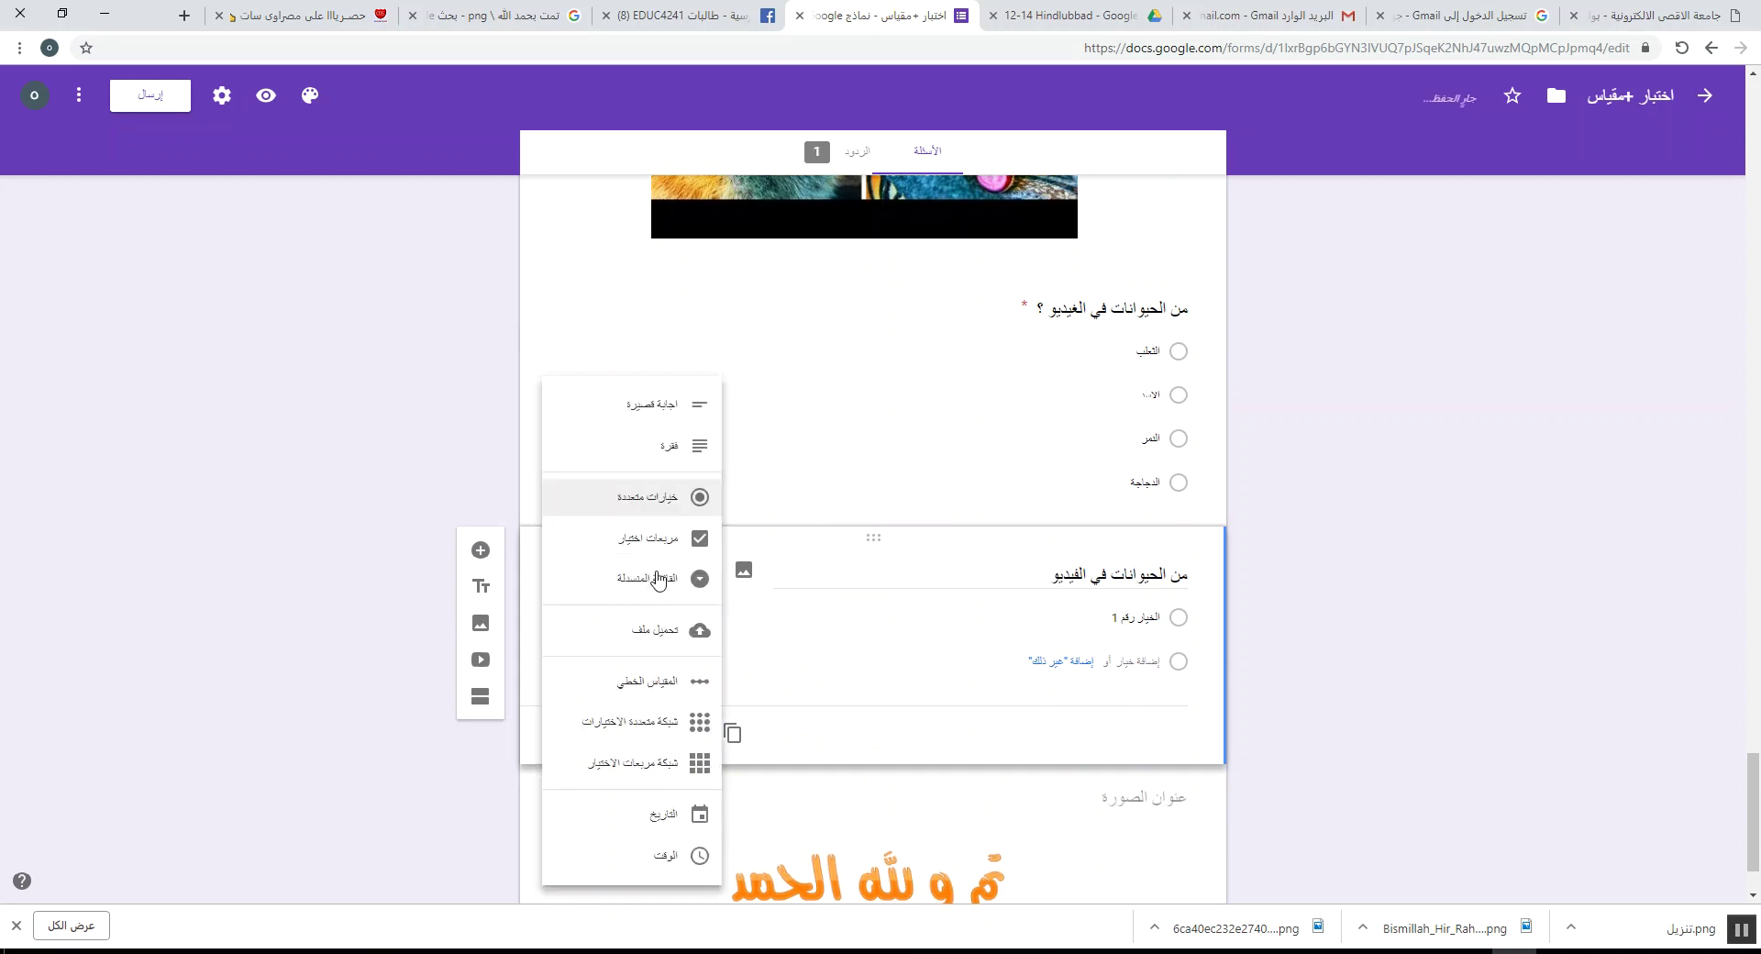
{"action": "left_click", "coordinate": [647, 729]}
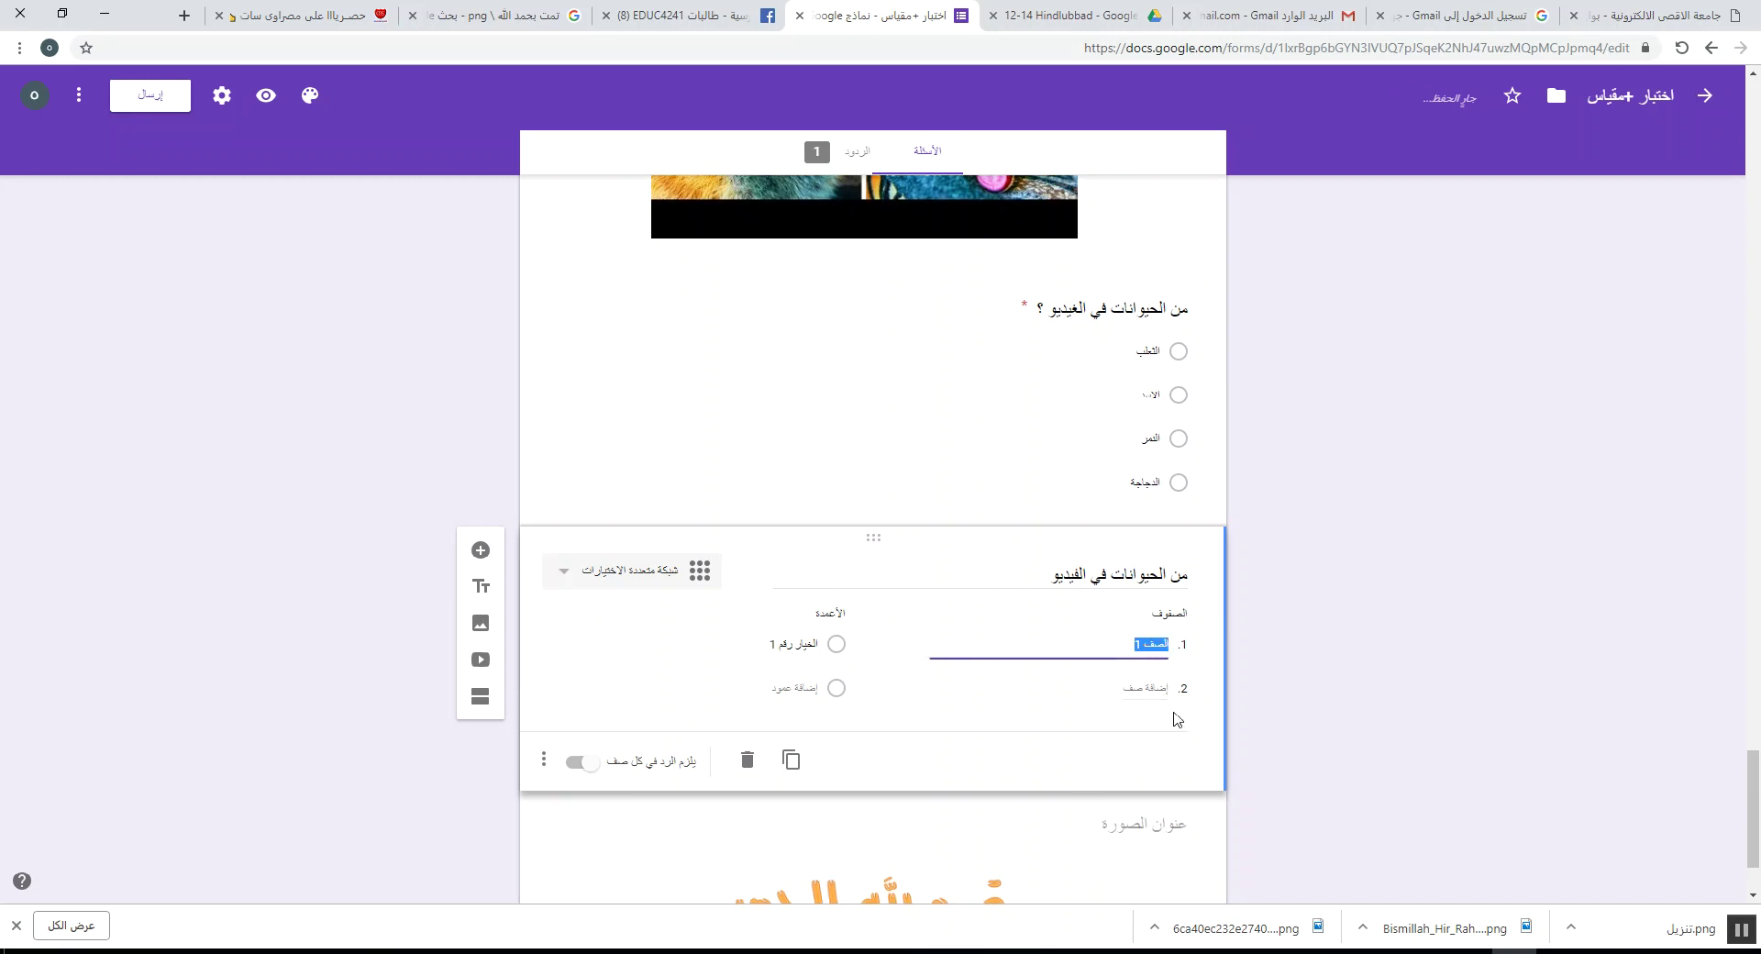
- Fill the first four grid rows with الاسد, النمر, الثعلب and الدجاجة
{"action": "type", "text": "الاس"}
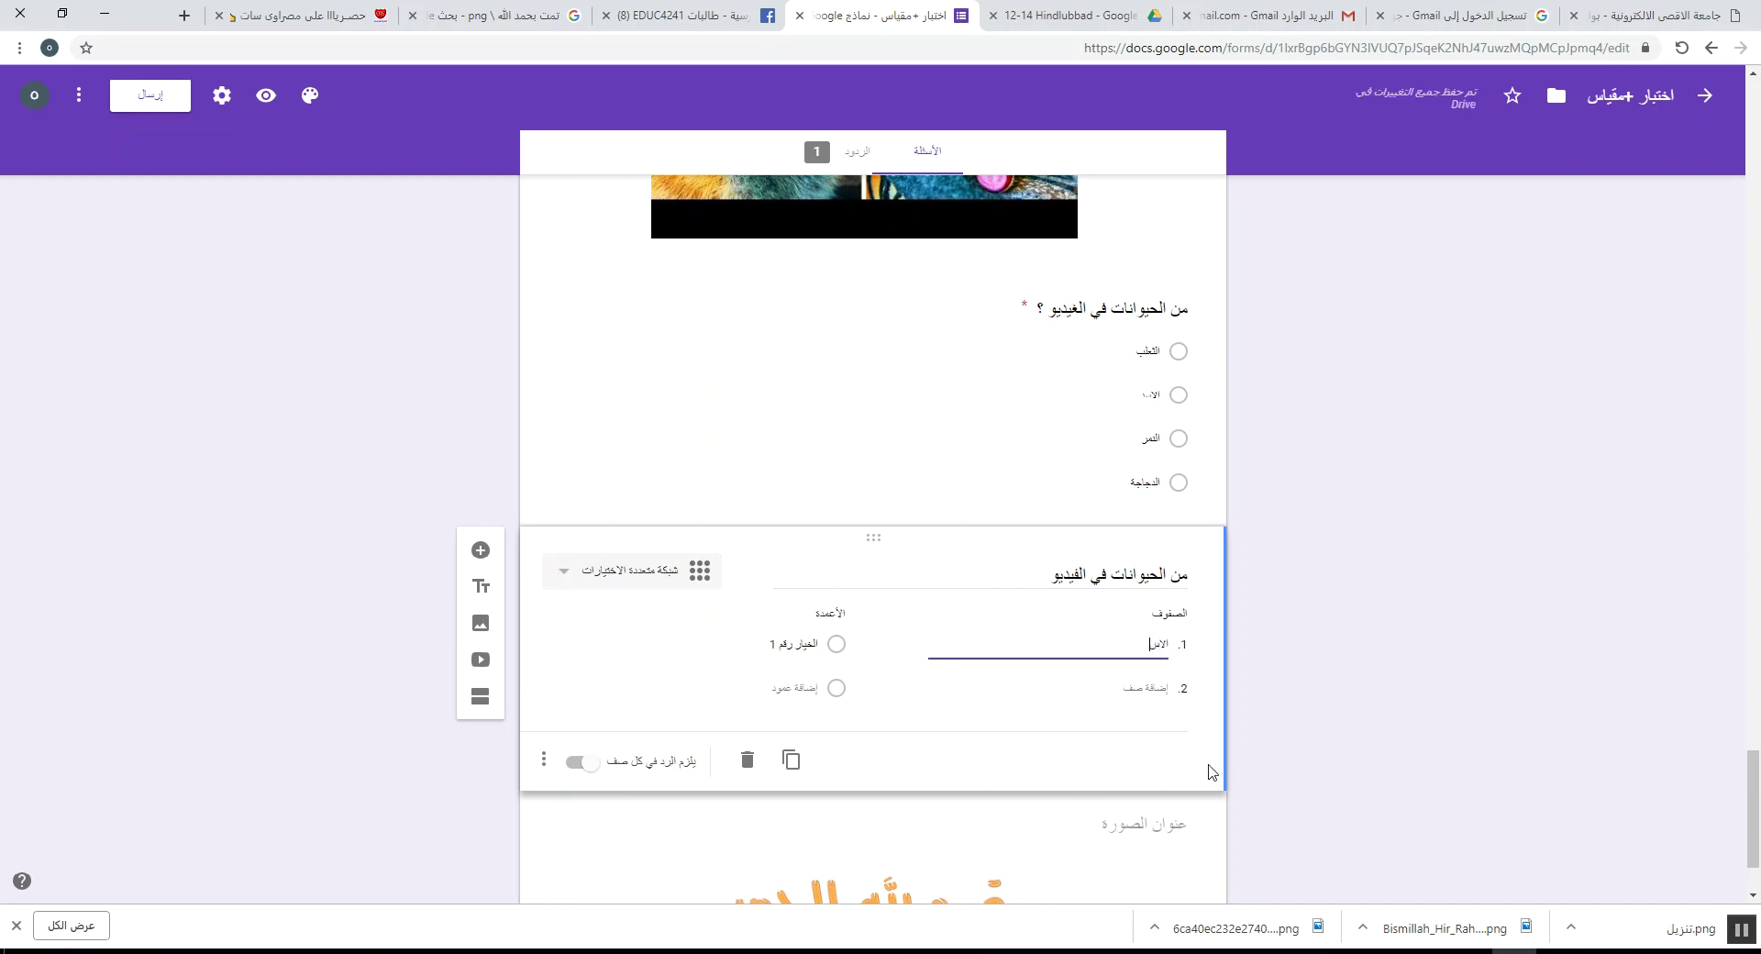
{"action": "type", "text": "د"}
{"action": "left_click", "coordinate": [1157, 688]}
{"action": "type", "text": "النمر"}
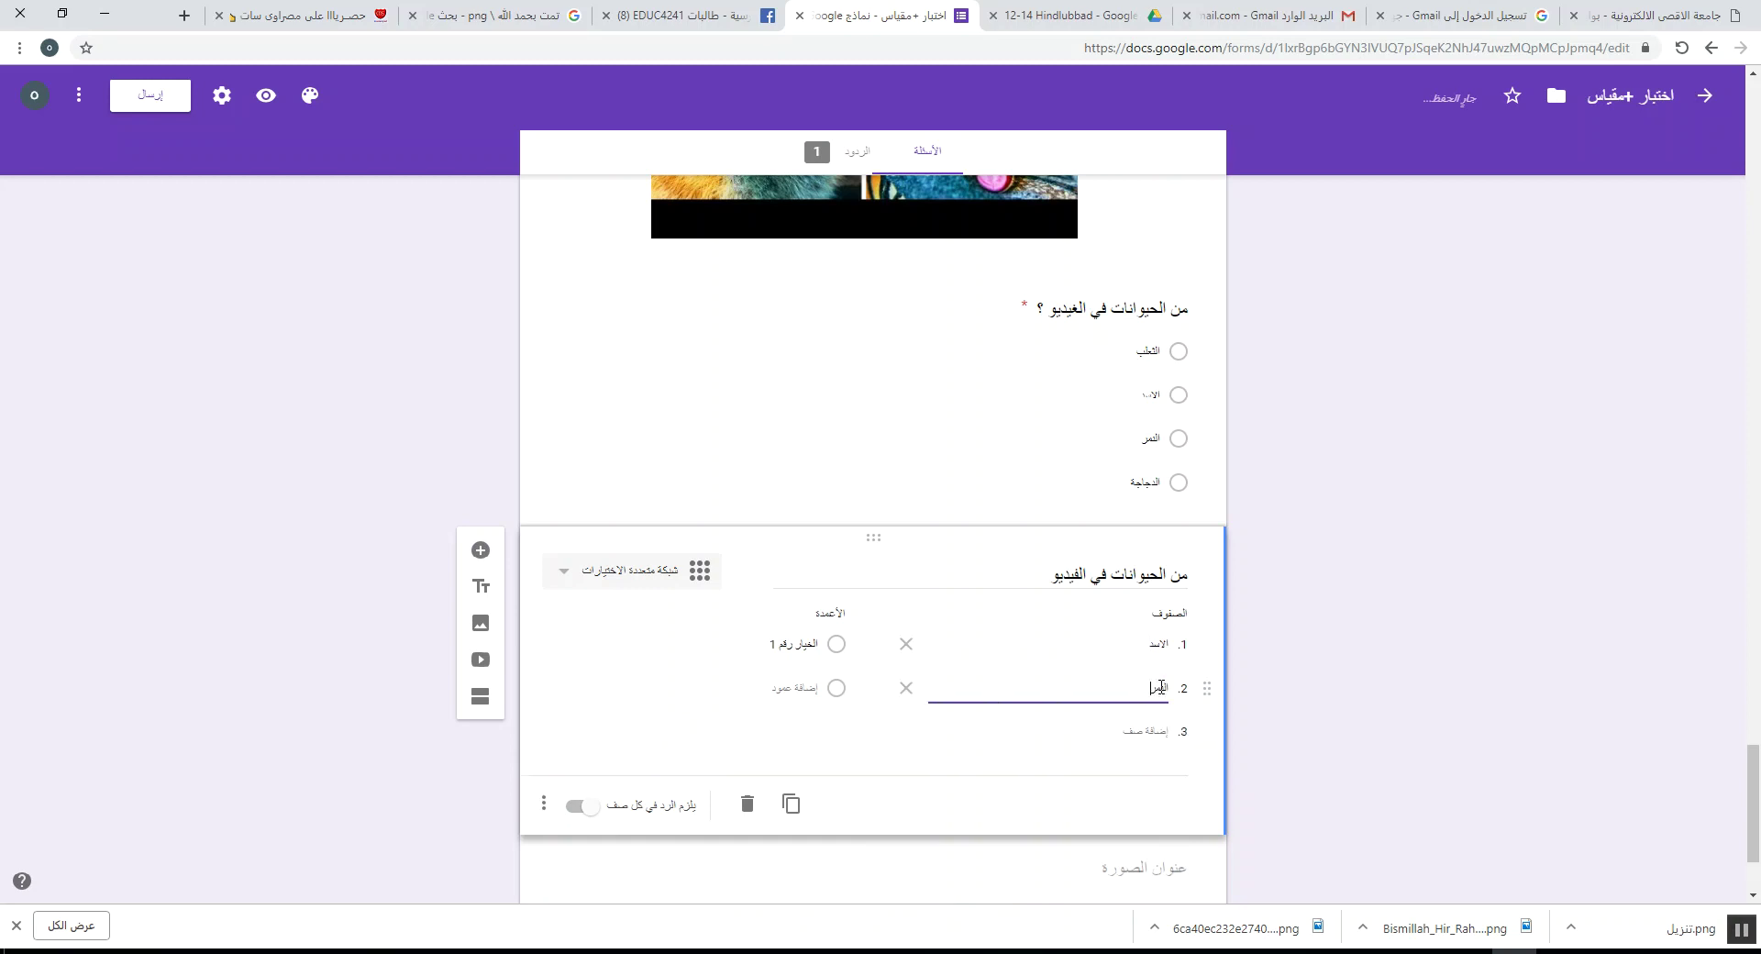
{"action": "left_click", "coordinate": [1157, 731]}
{"action": "key", "text": "BackSpace"}
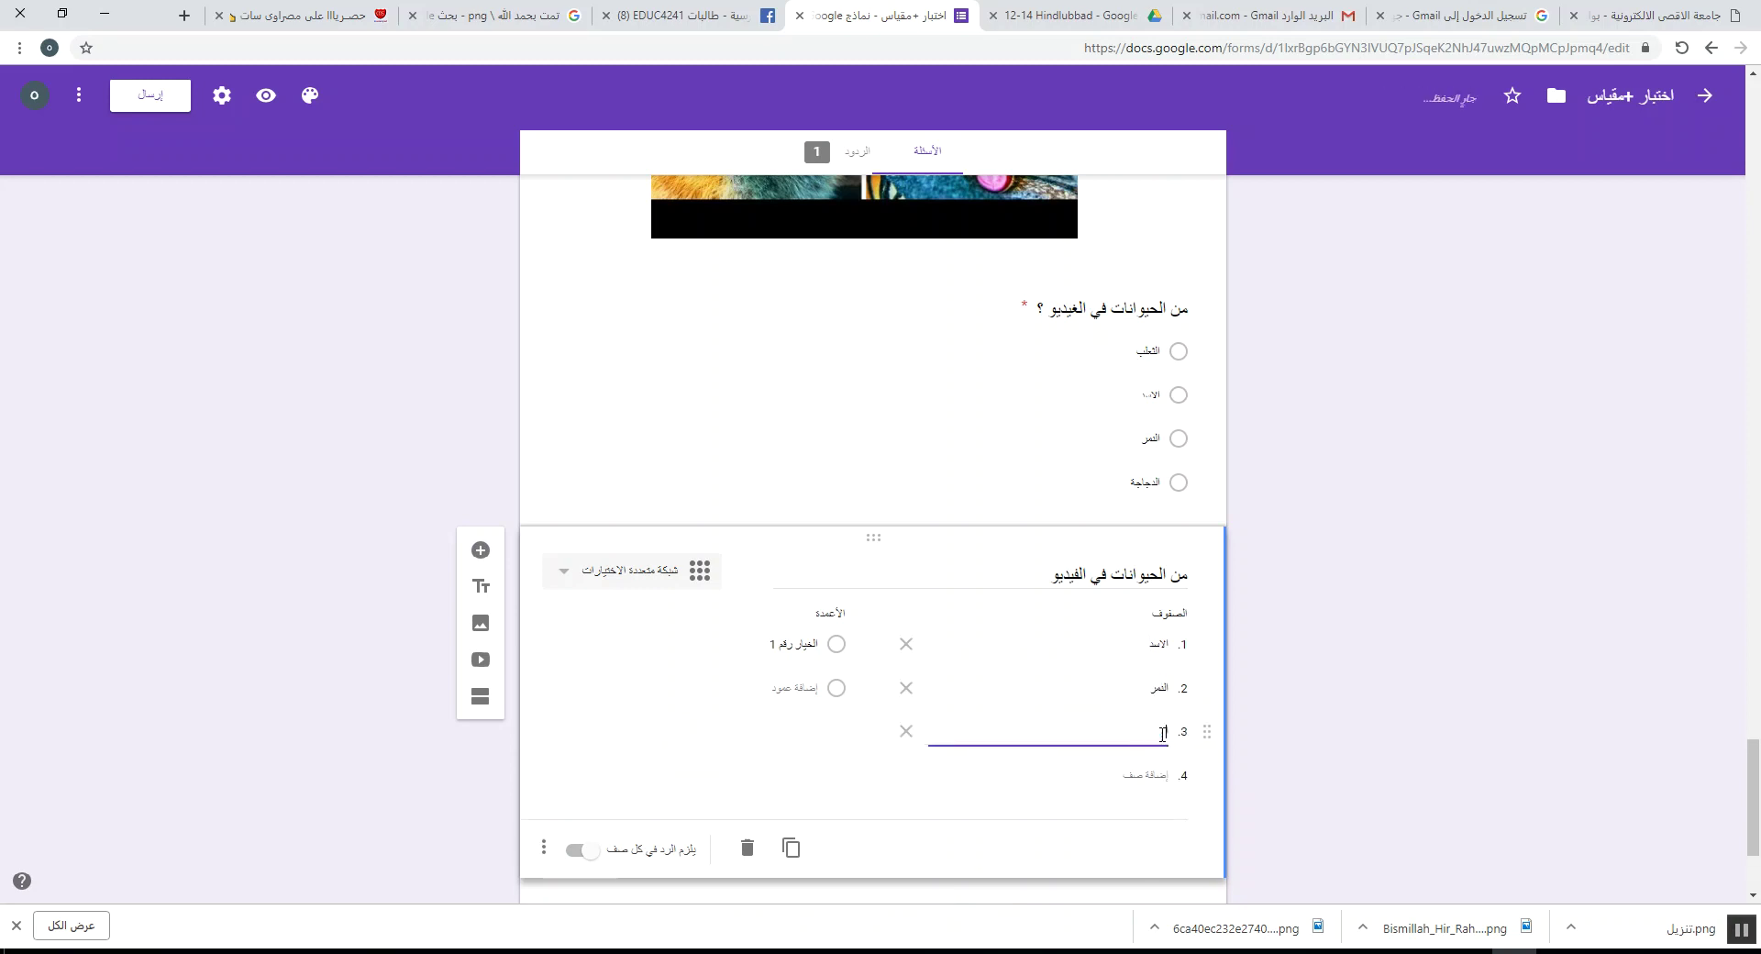
{"action": "type", "text": "الثعلب"}
{"action": "left_click", "coordinate": [1146, 774]}
{"action": "key", "text": "BackSpace"}
{"action": "type", "text": "الدجاجة"}
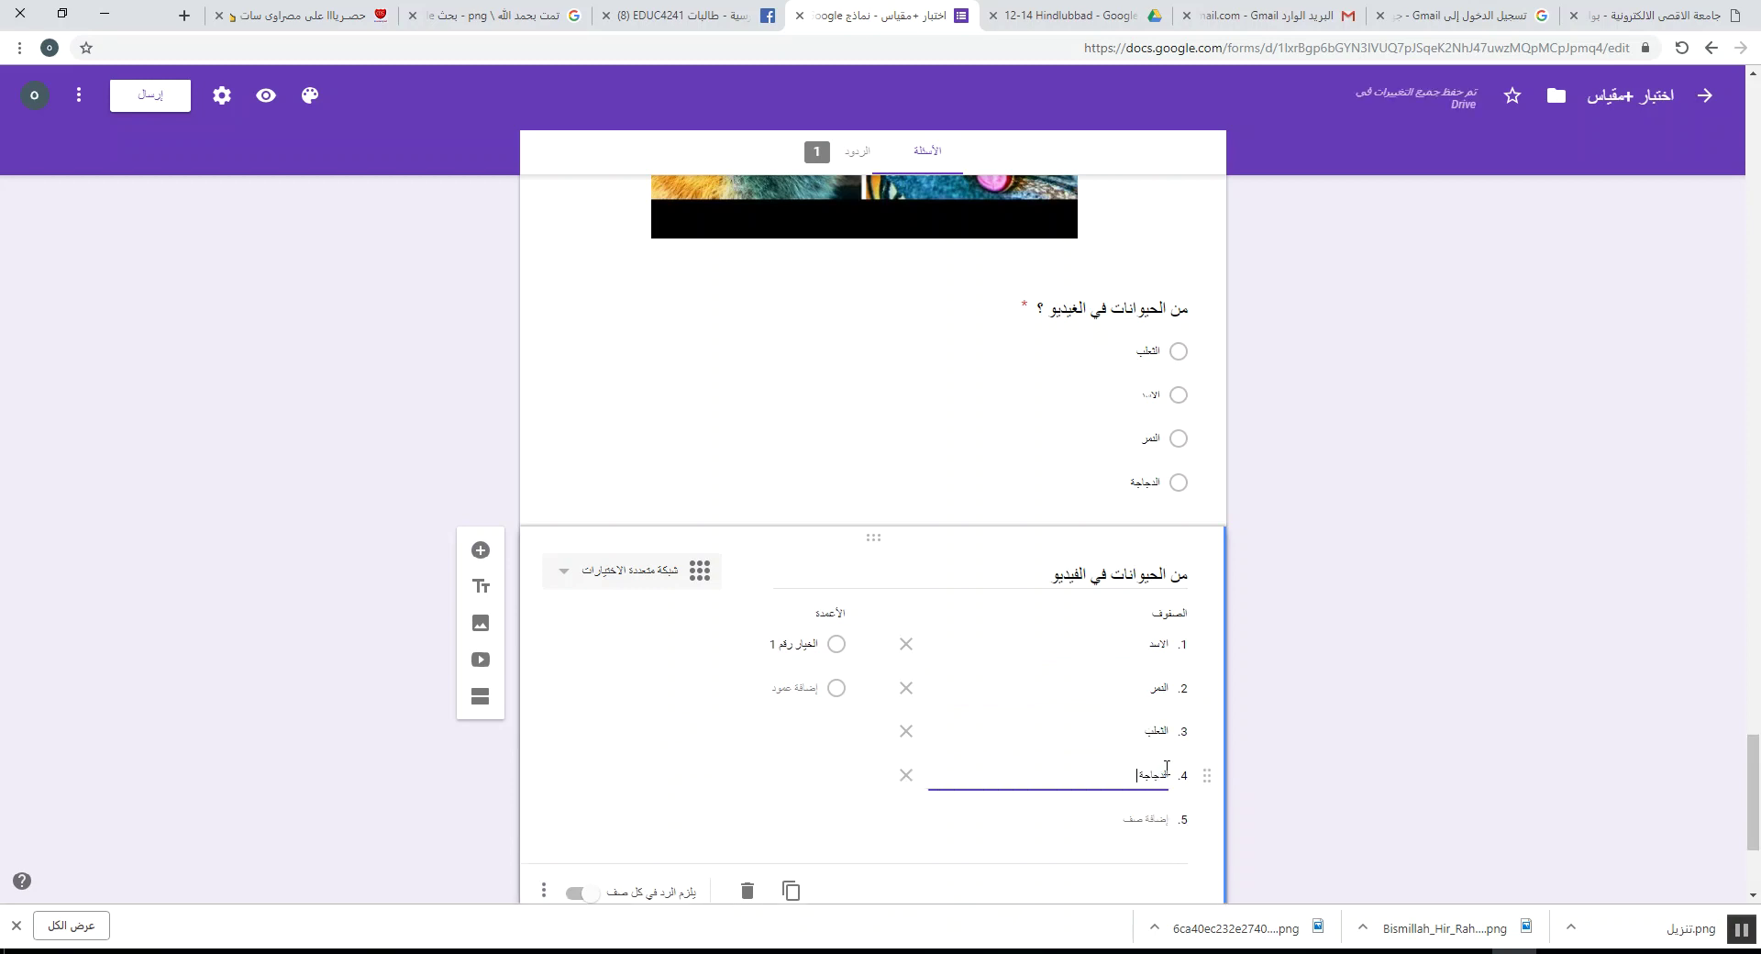
- Add three more grid rows: القطة, الفيل and الزرافة
{"action": "left_click", "coordinate": [1147, 819]}
{"action": "type", "text": "ال"}
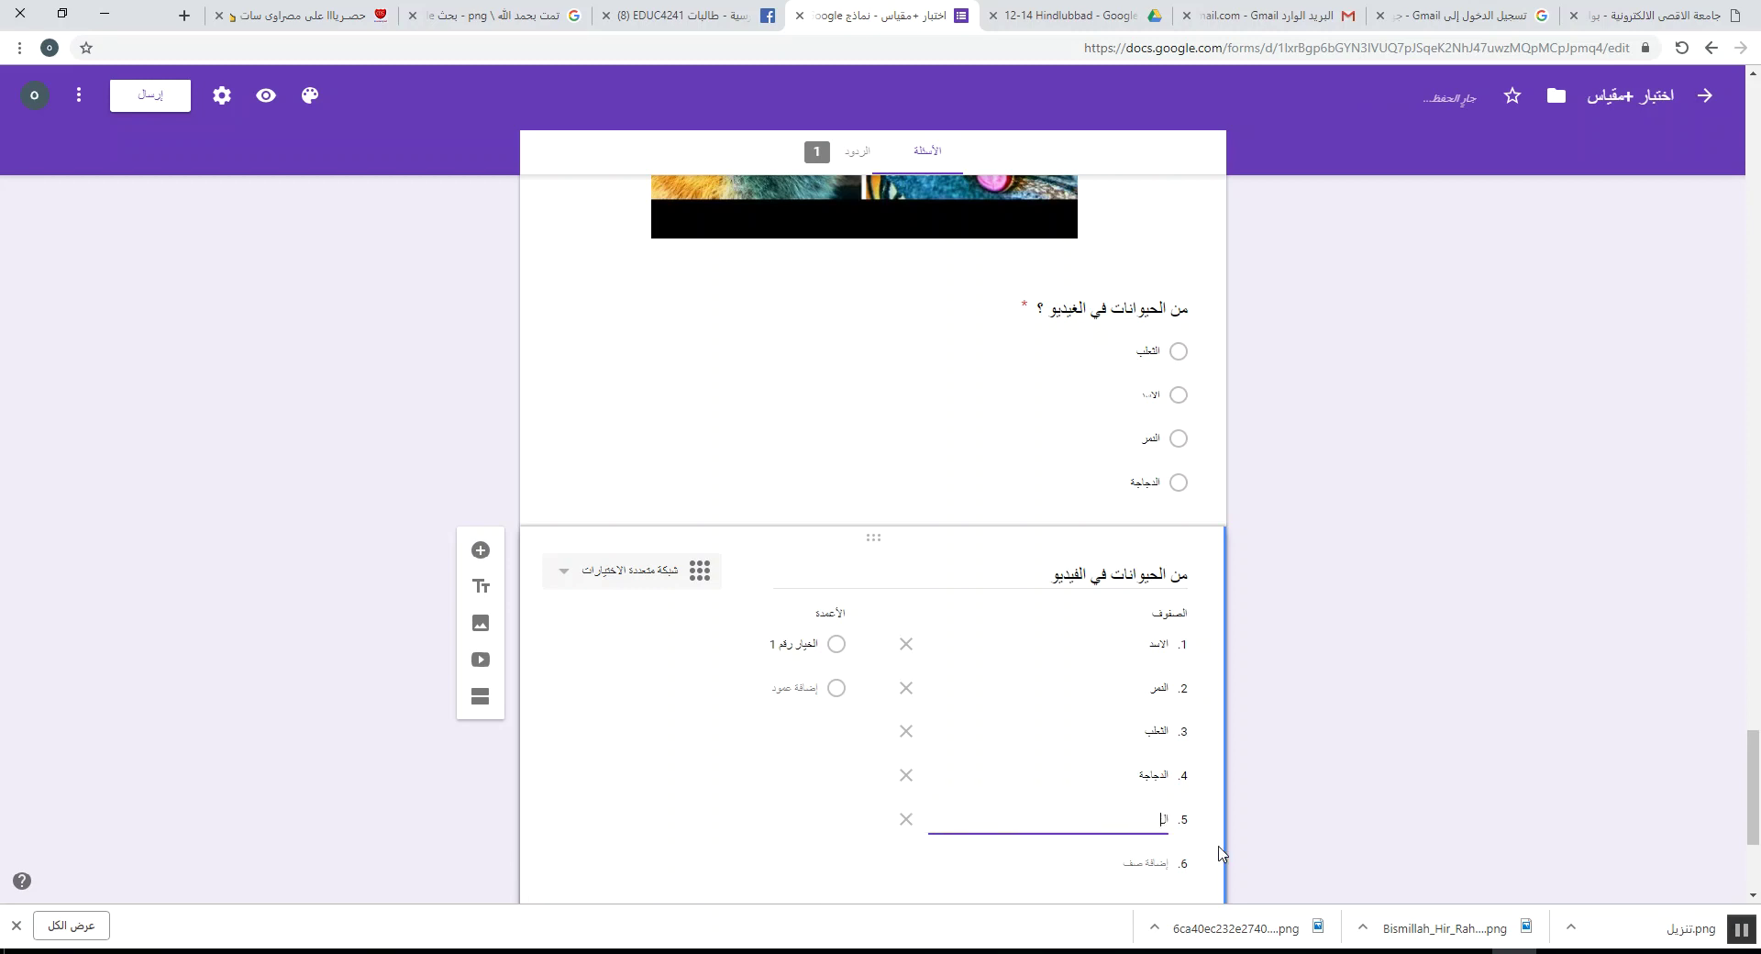
{"action": "type", "text": "قطة"}
{"action": "left_click", "coordinate": [1144, 862]}
{"action": "type", "text": "الفيل"}
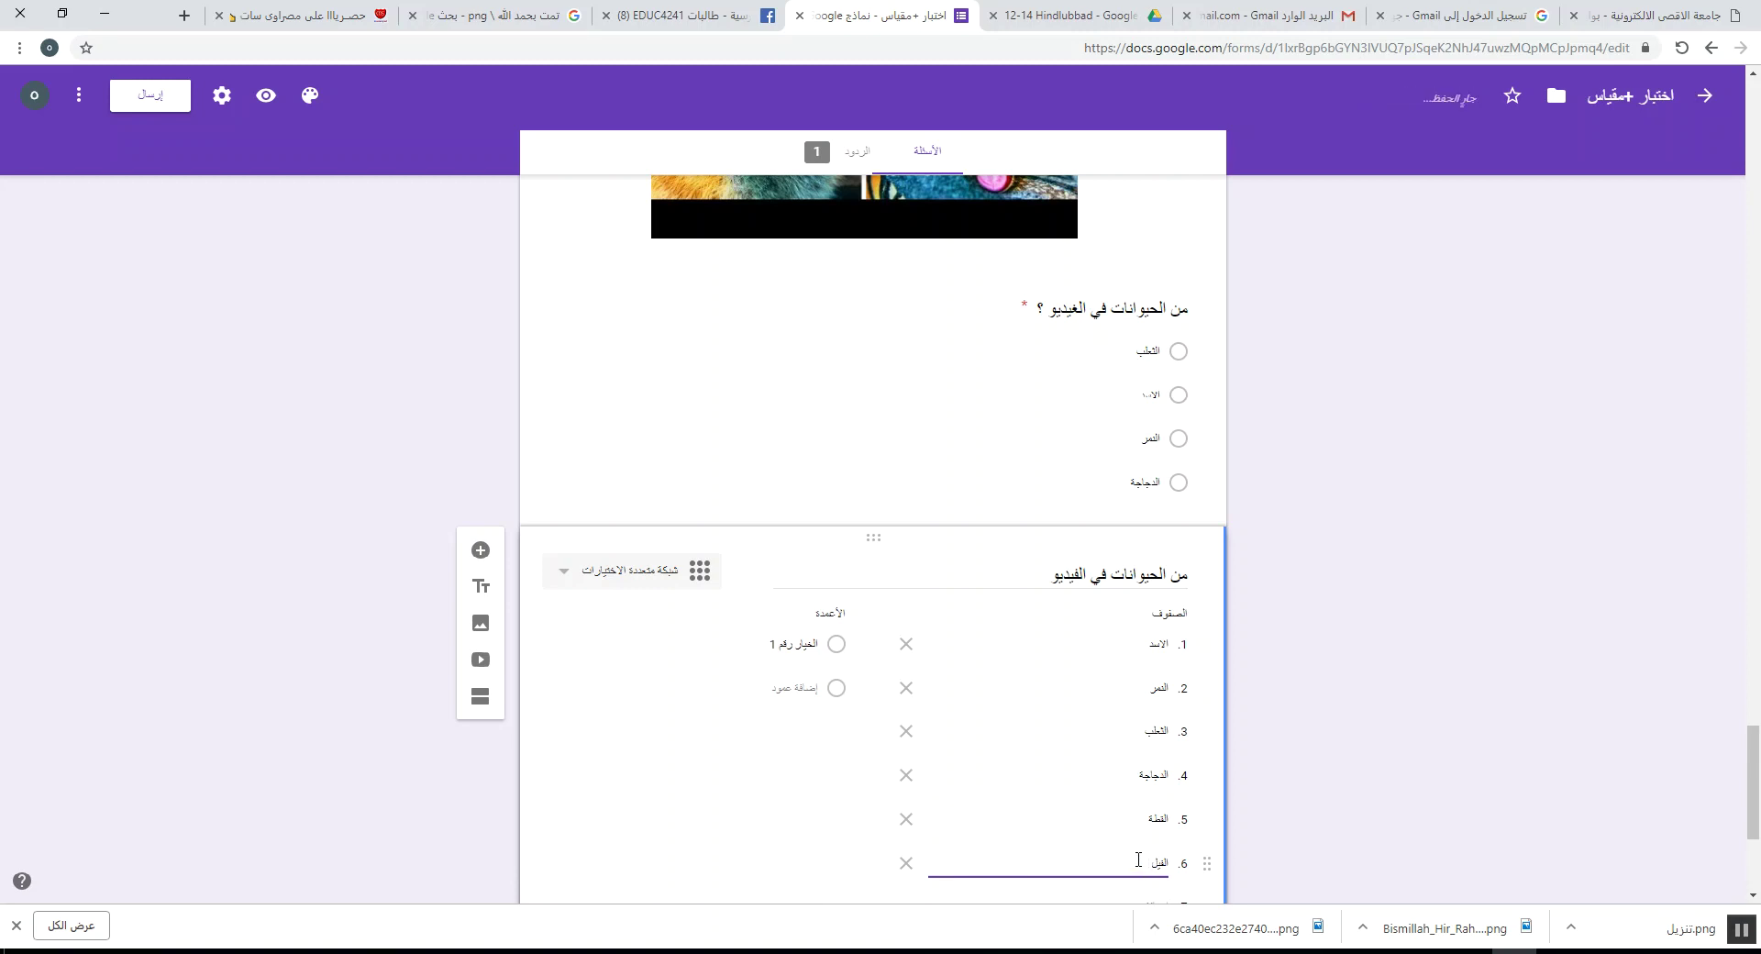
{"action": "scroll", "coordinate": [1144, 857], "scroll_direction": "down", "scroll_amount": 3}
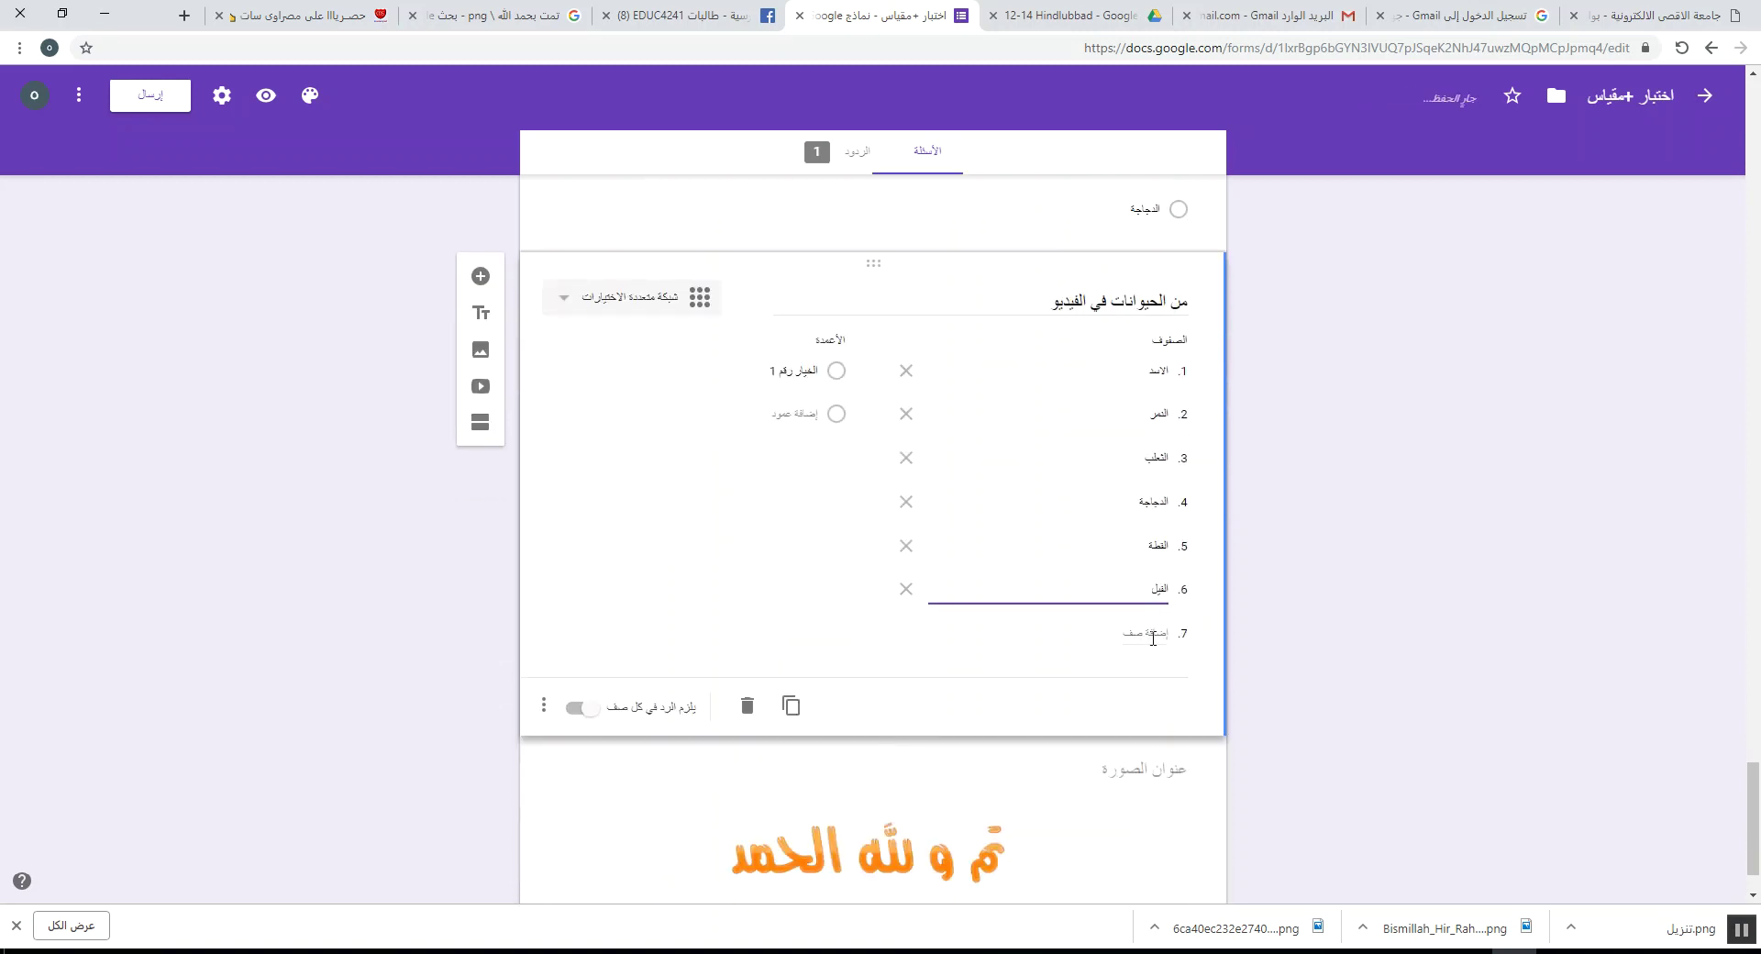
{"action": "left_click", "coordinate": [1152, 633]}
{"action": "type", "text": "الزر"}
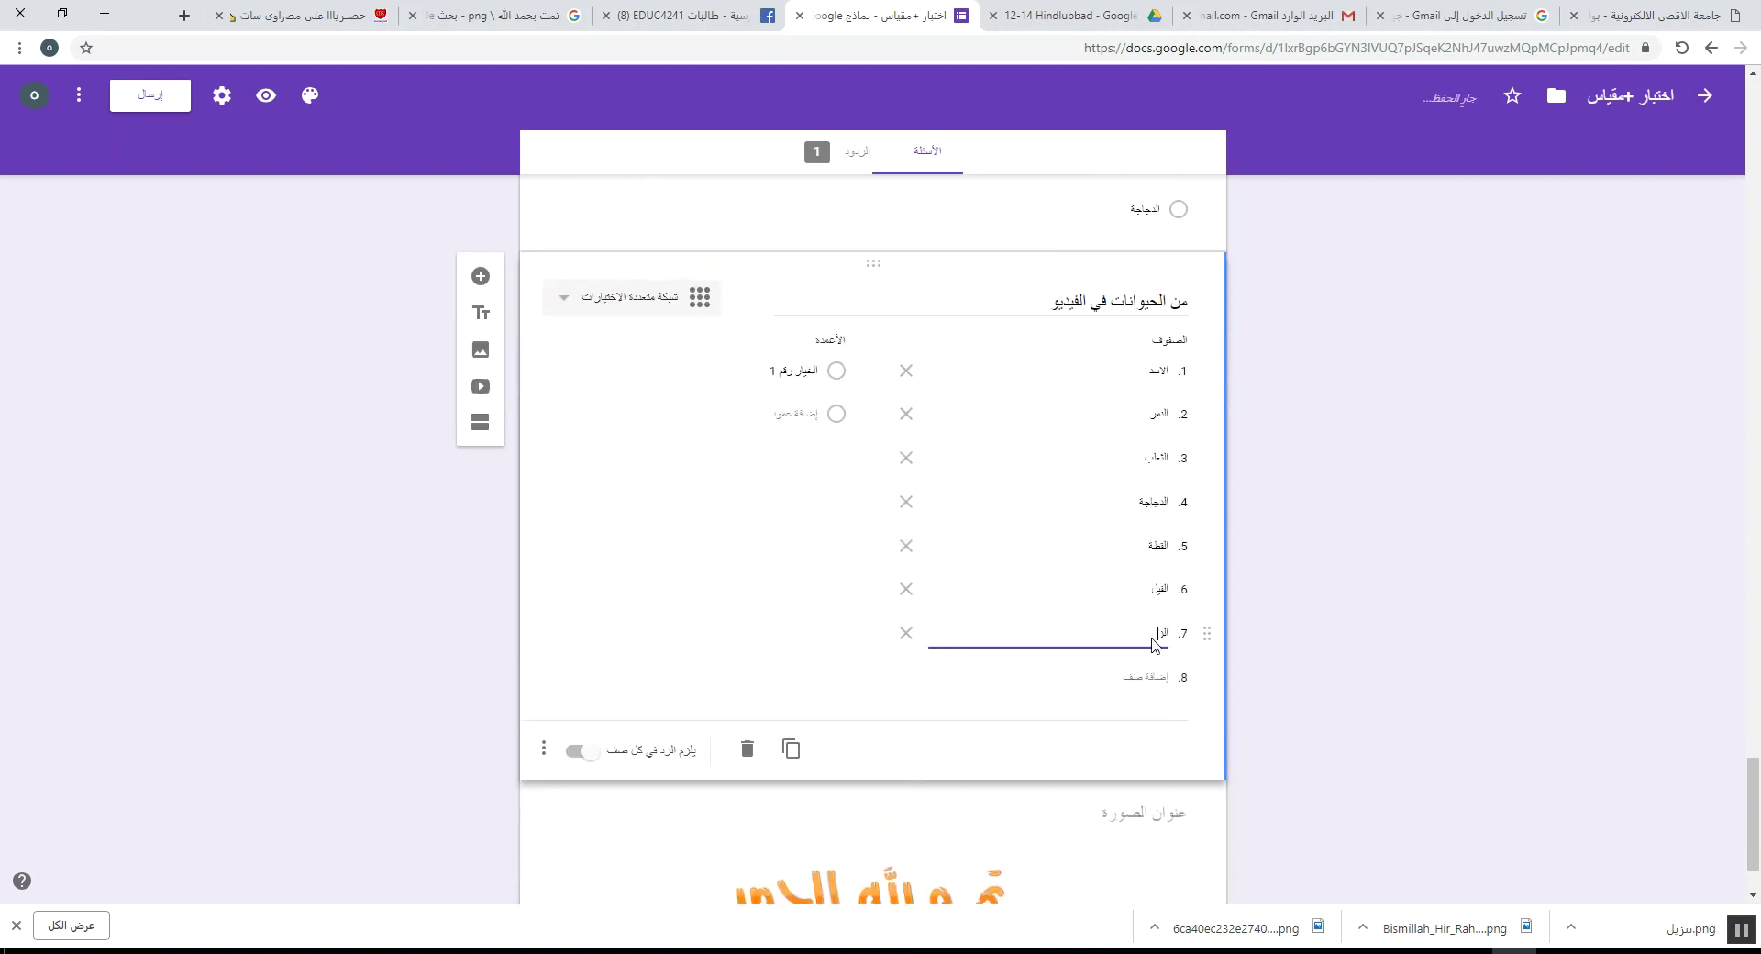
{"action": "type", "text": "افة"}
- Name the grid's two columns صح and خطأ, and require a response in each row
{"action": "left_click", "coordinate": [821, 380]}
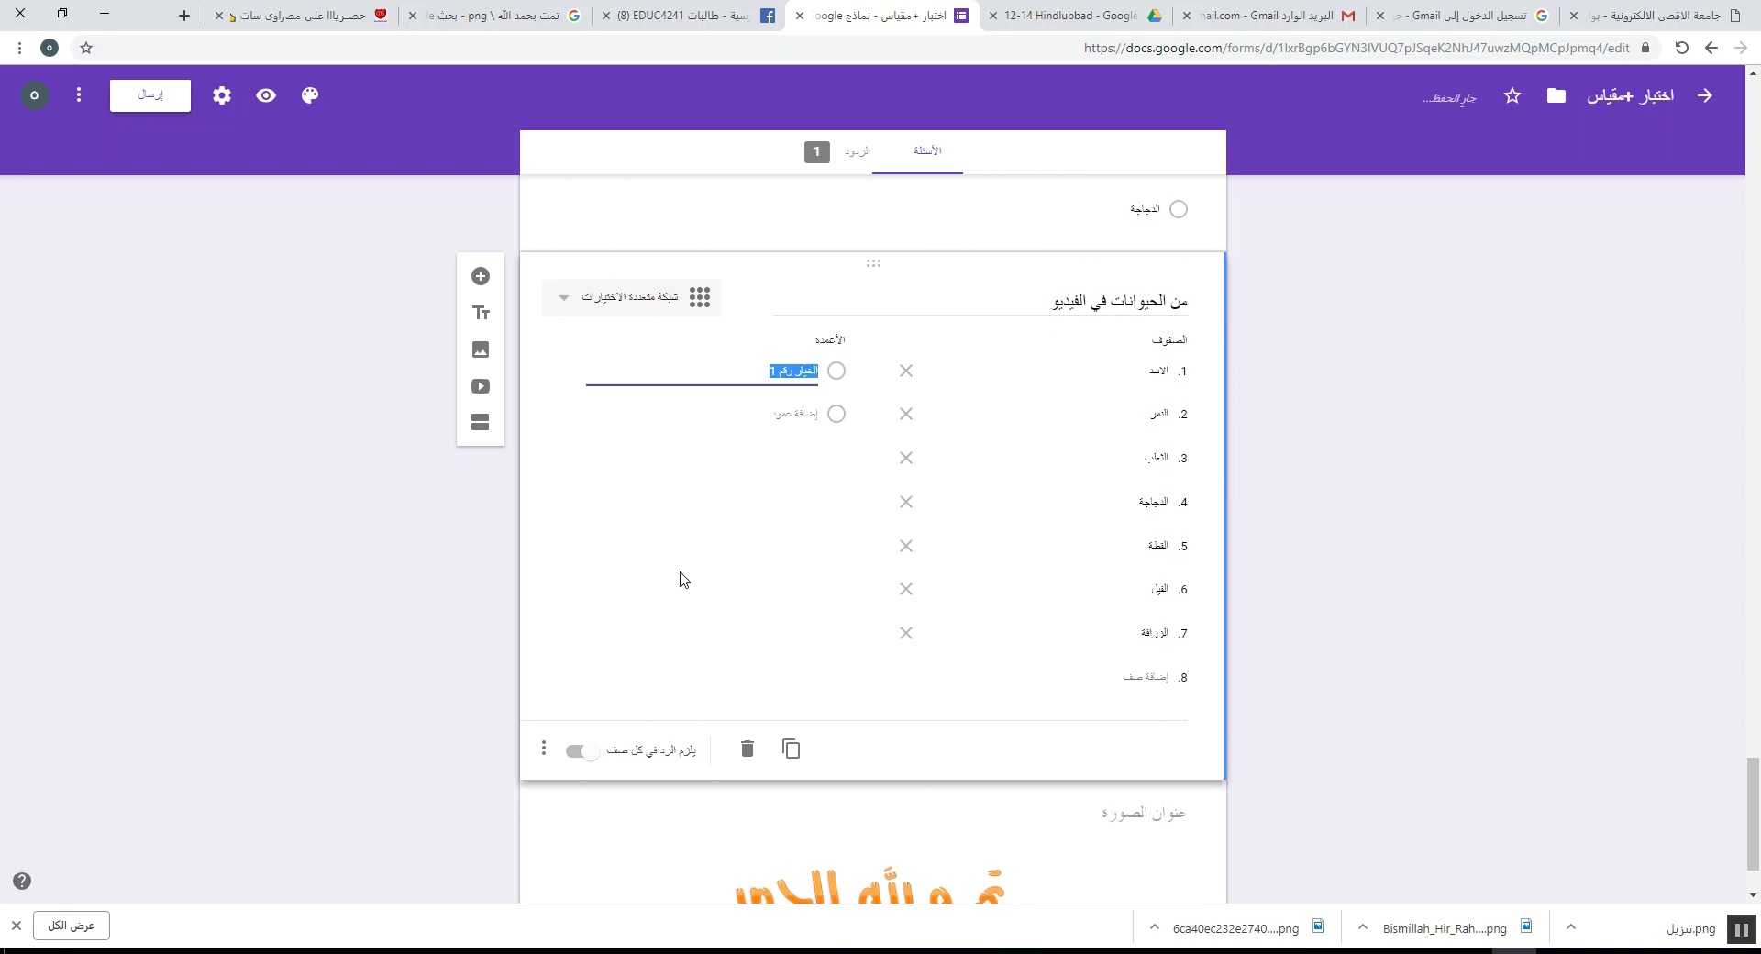
{"action": "type", "text": "صح"}
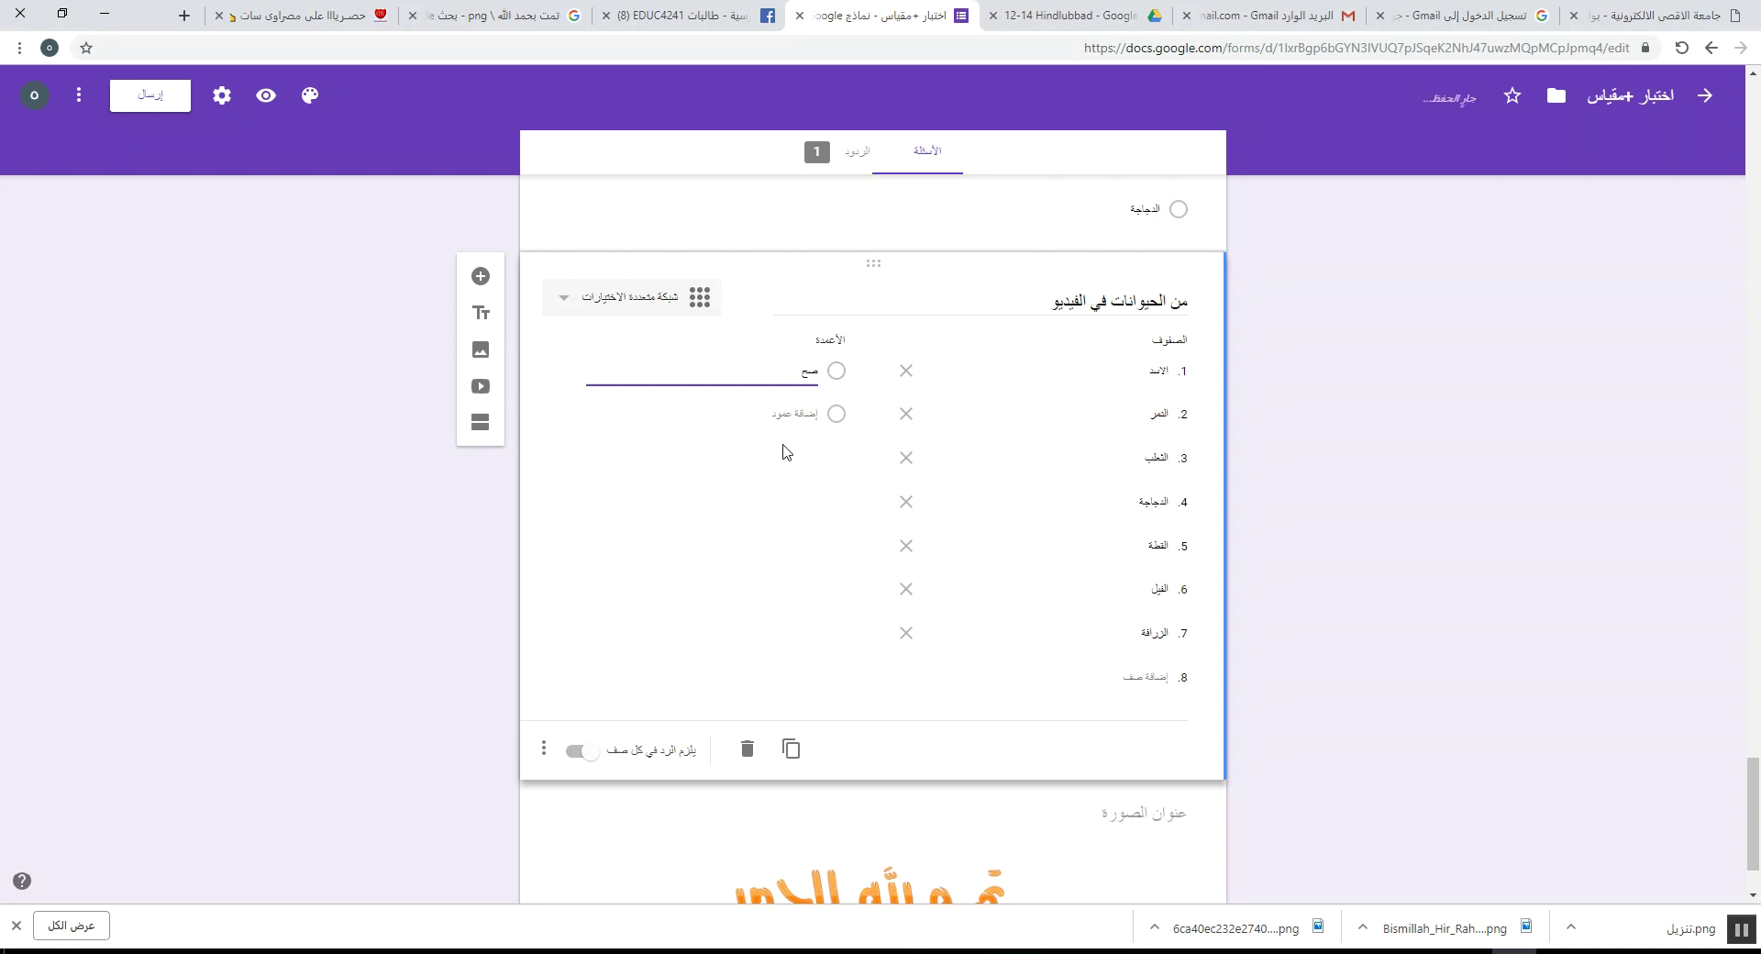
{"action": "left_click", "coordinate": [790, 413]}
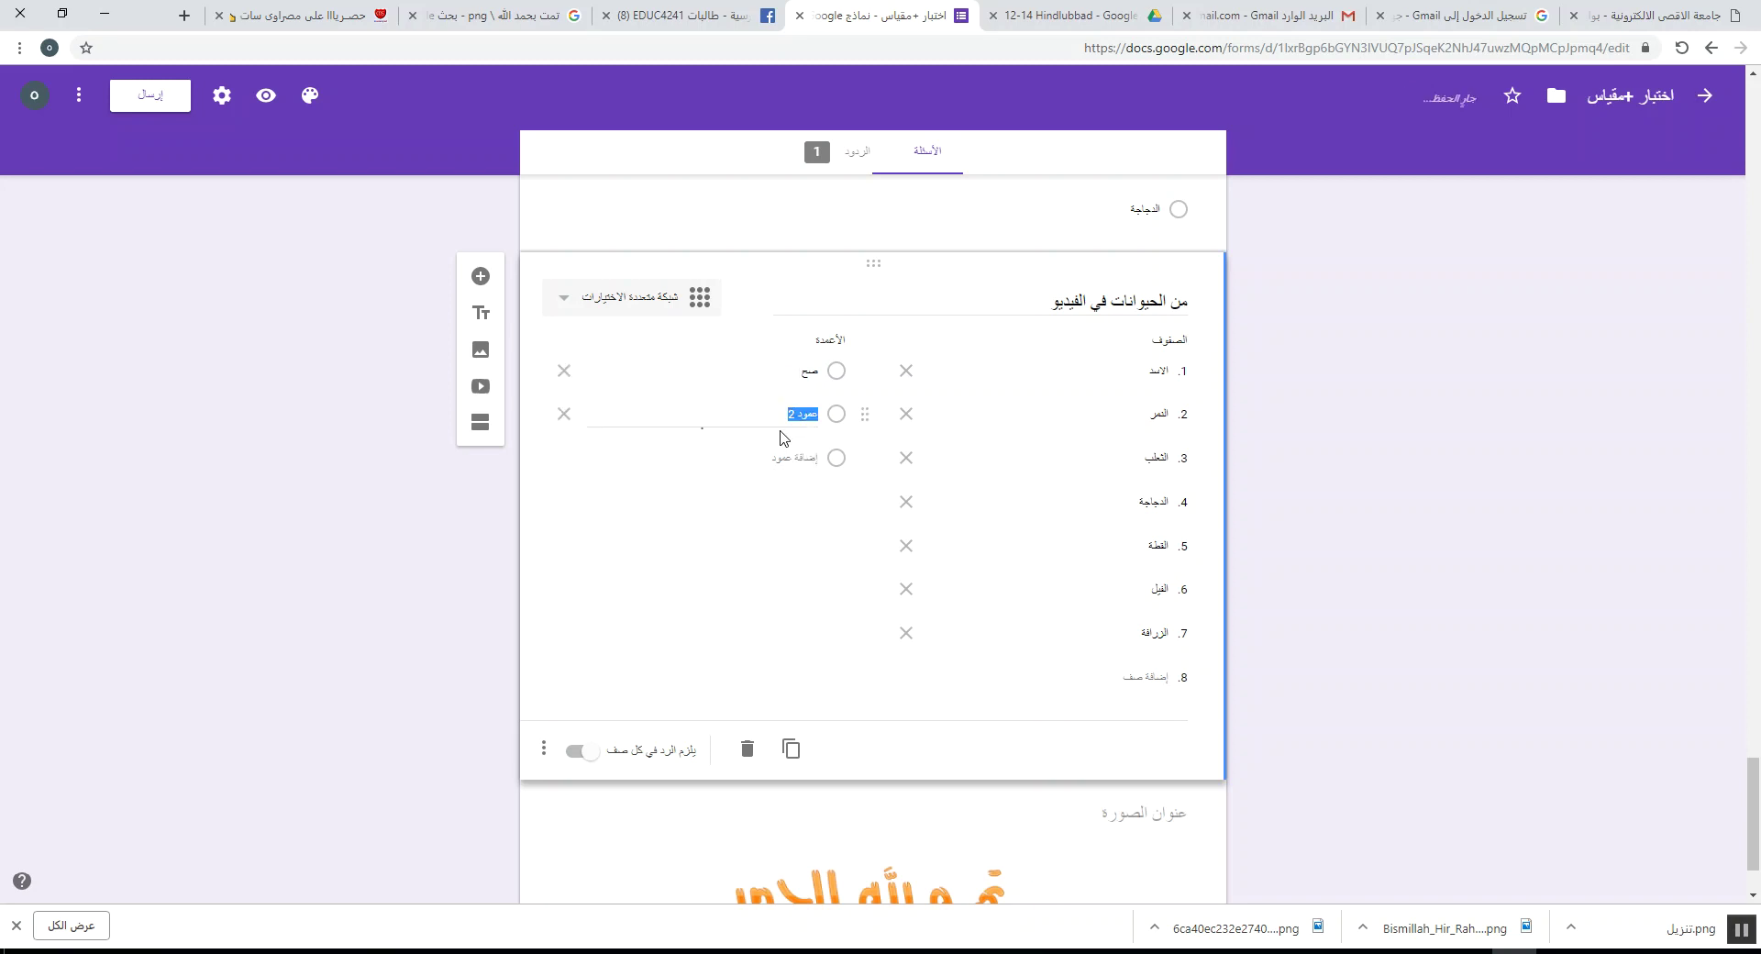
{"action": "type", "text": "خطأ"}
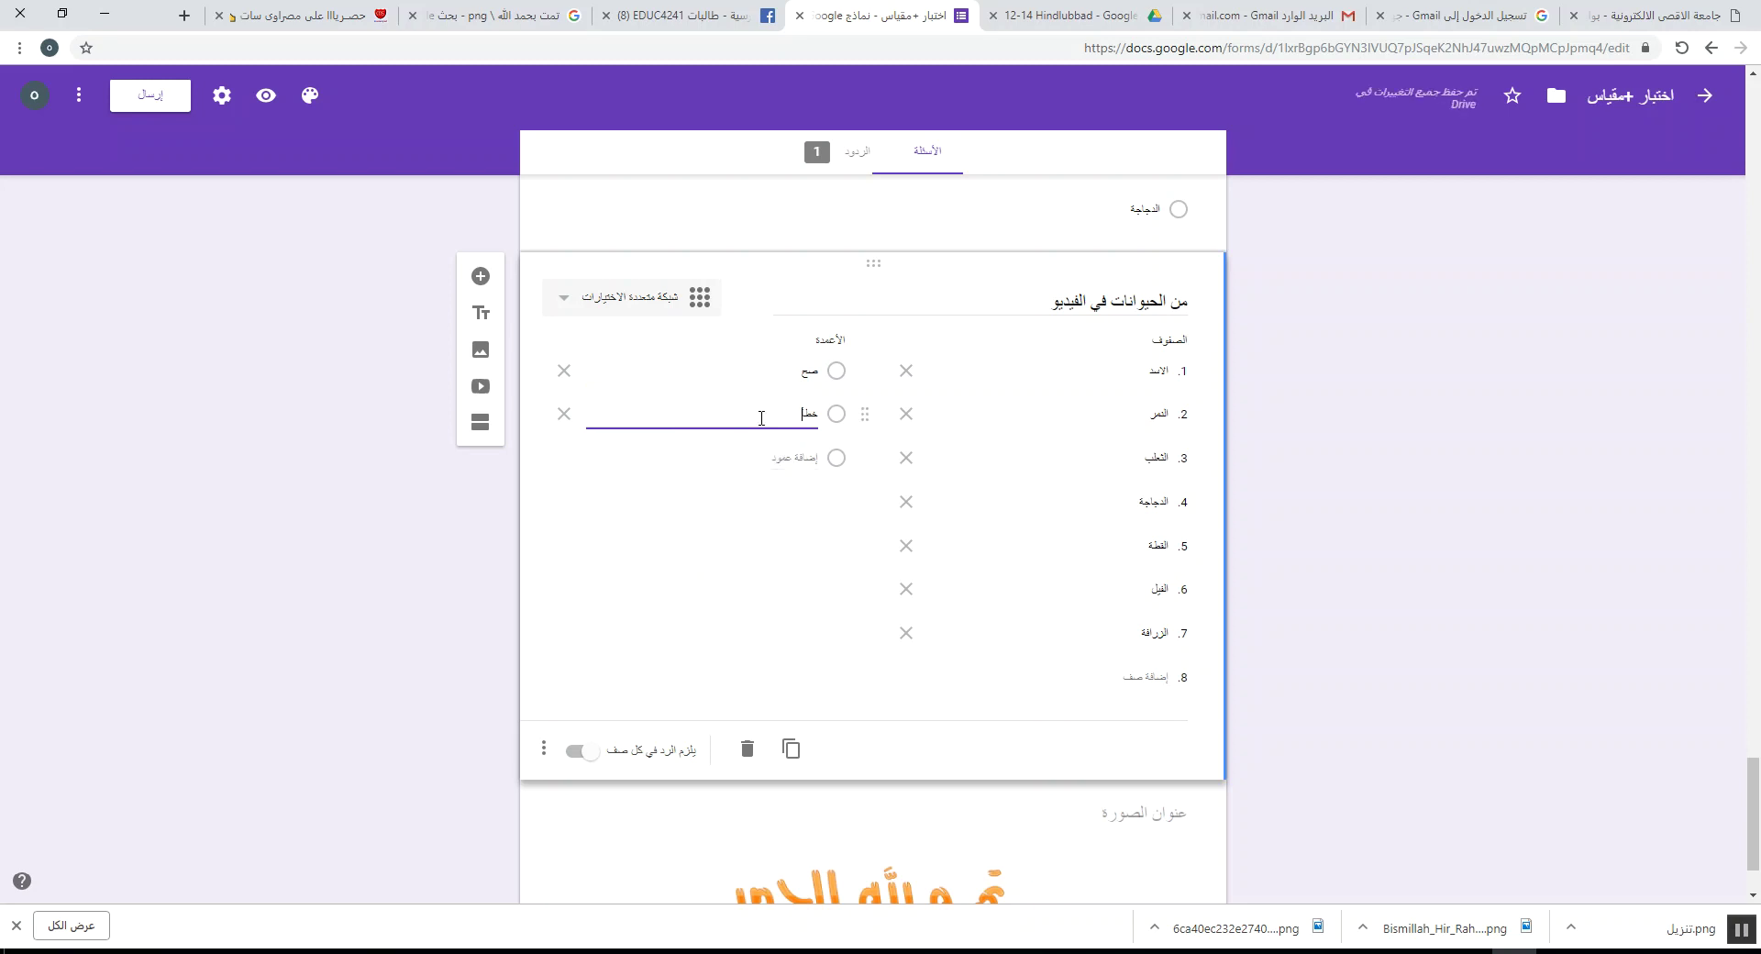
{"action": "left_click", "coordinate": [580, 750]}
- Add a question below the grid titled بعد مشاهدة الفيديو ، صنف الحيوانات
{"action": "scroll", "coordinate": [683, 796], "scroll_direction": "down", "scroll_amount": 3}
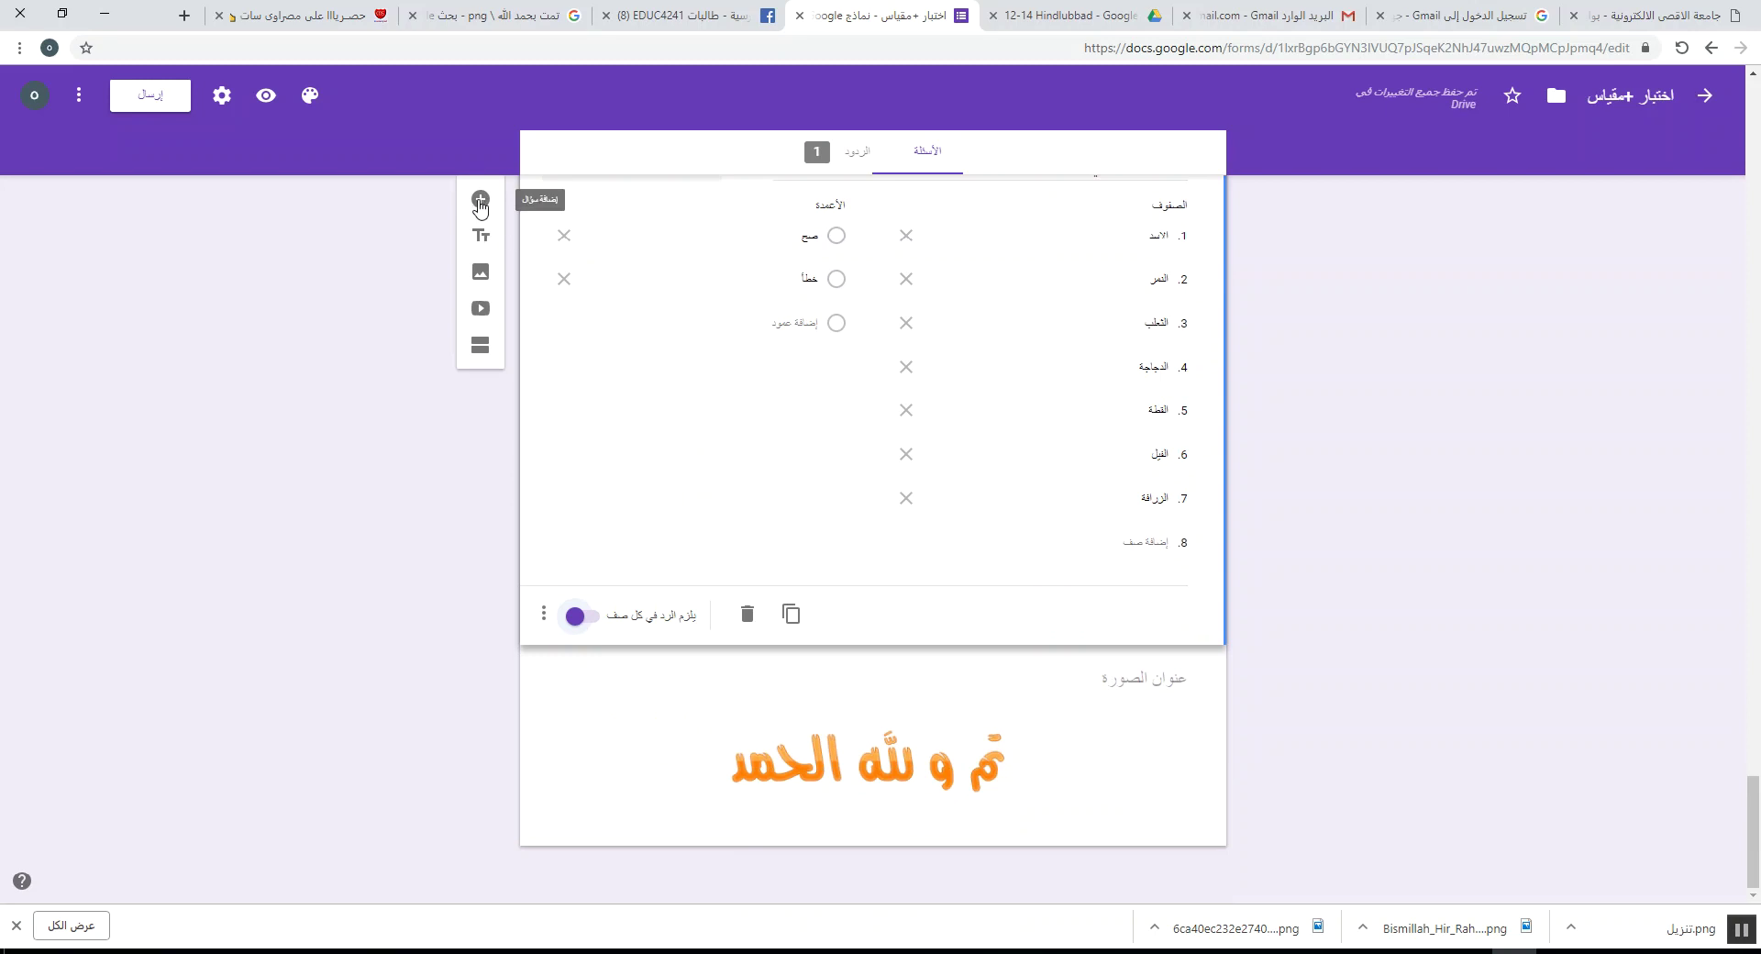
{"action": "left_click", "coordinate": [480, 199]}
{"action": "type", "text": "بغ"}
{"action": "key", "text": "BackSpace"}
{"action": "type", "text": "عد"}
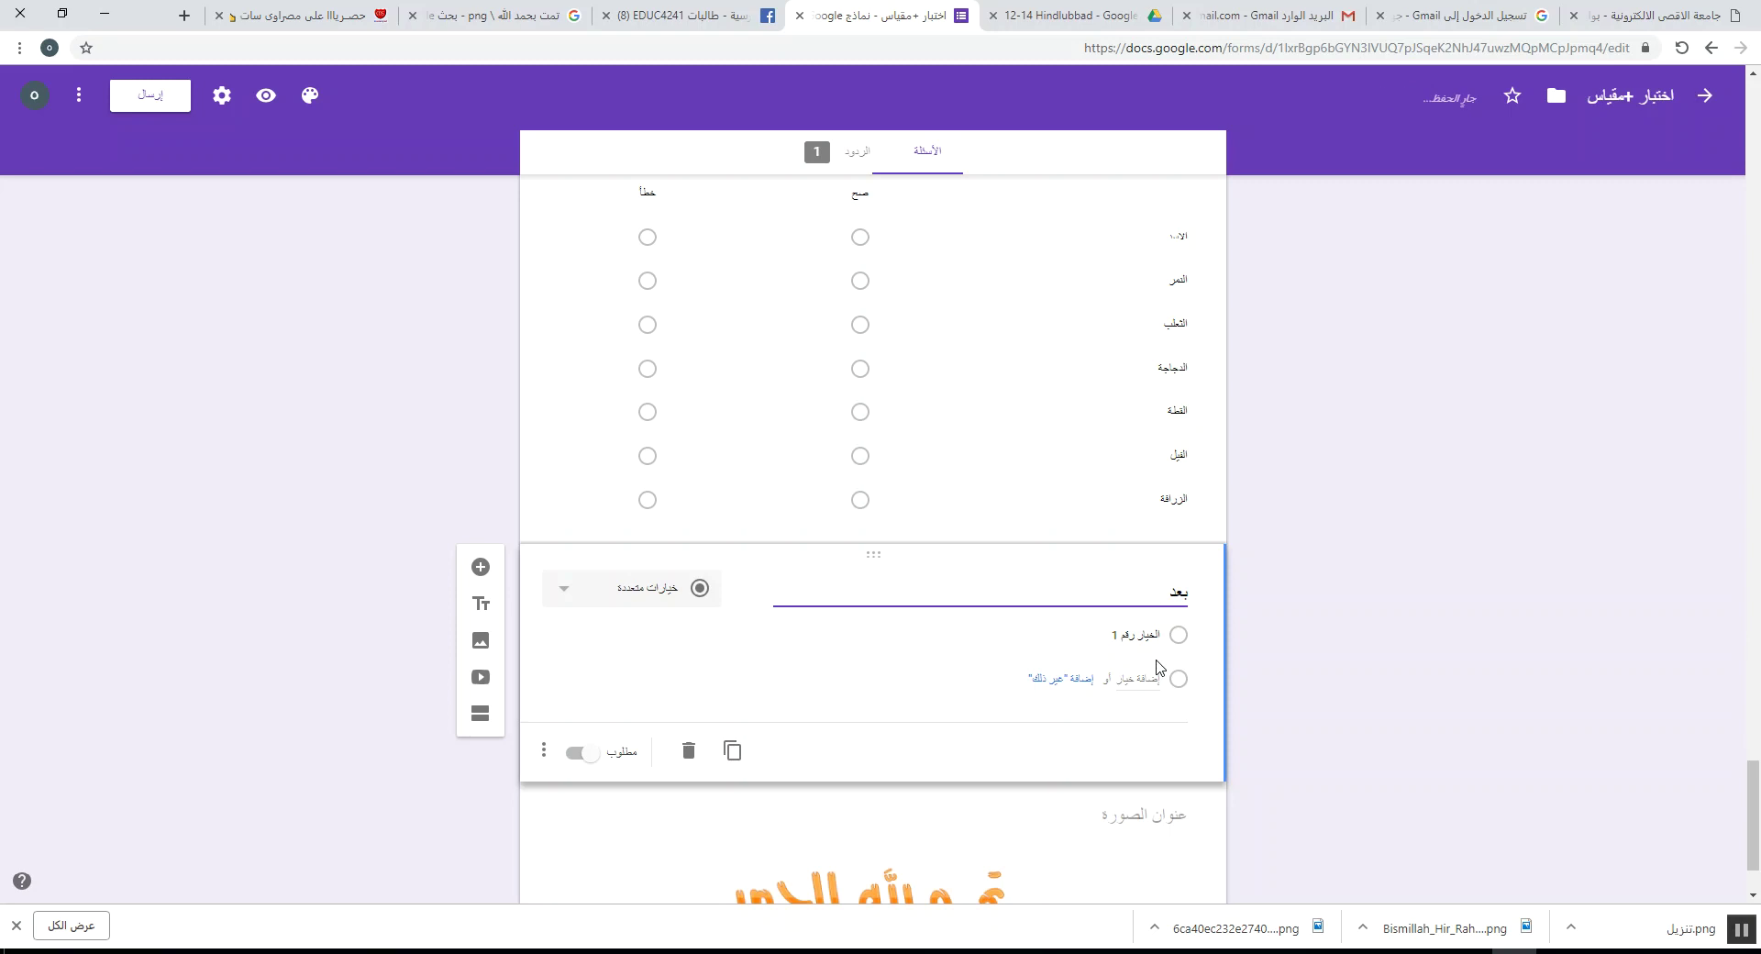
{"action": "type", "text": " اجابة الفيدي"}
{"action": "key", "text": "BackSpace"}
{"action": "key", "text": "BackSpace"}
{"action": "key", "text": "BackSpace"}
{"action": "key", "text": "BackSpace"}
{"action": "key", "text": "BackSpace"}
{"action": "key", "text": "BackSpace"}
{"action": "key", "text": "BackSpace"}
{"action": "key", "text": "BackSpace"}
{"action": "key", "text": "BackSpace"}
{"action": "type", "text": "مشاهده الفيدي"}
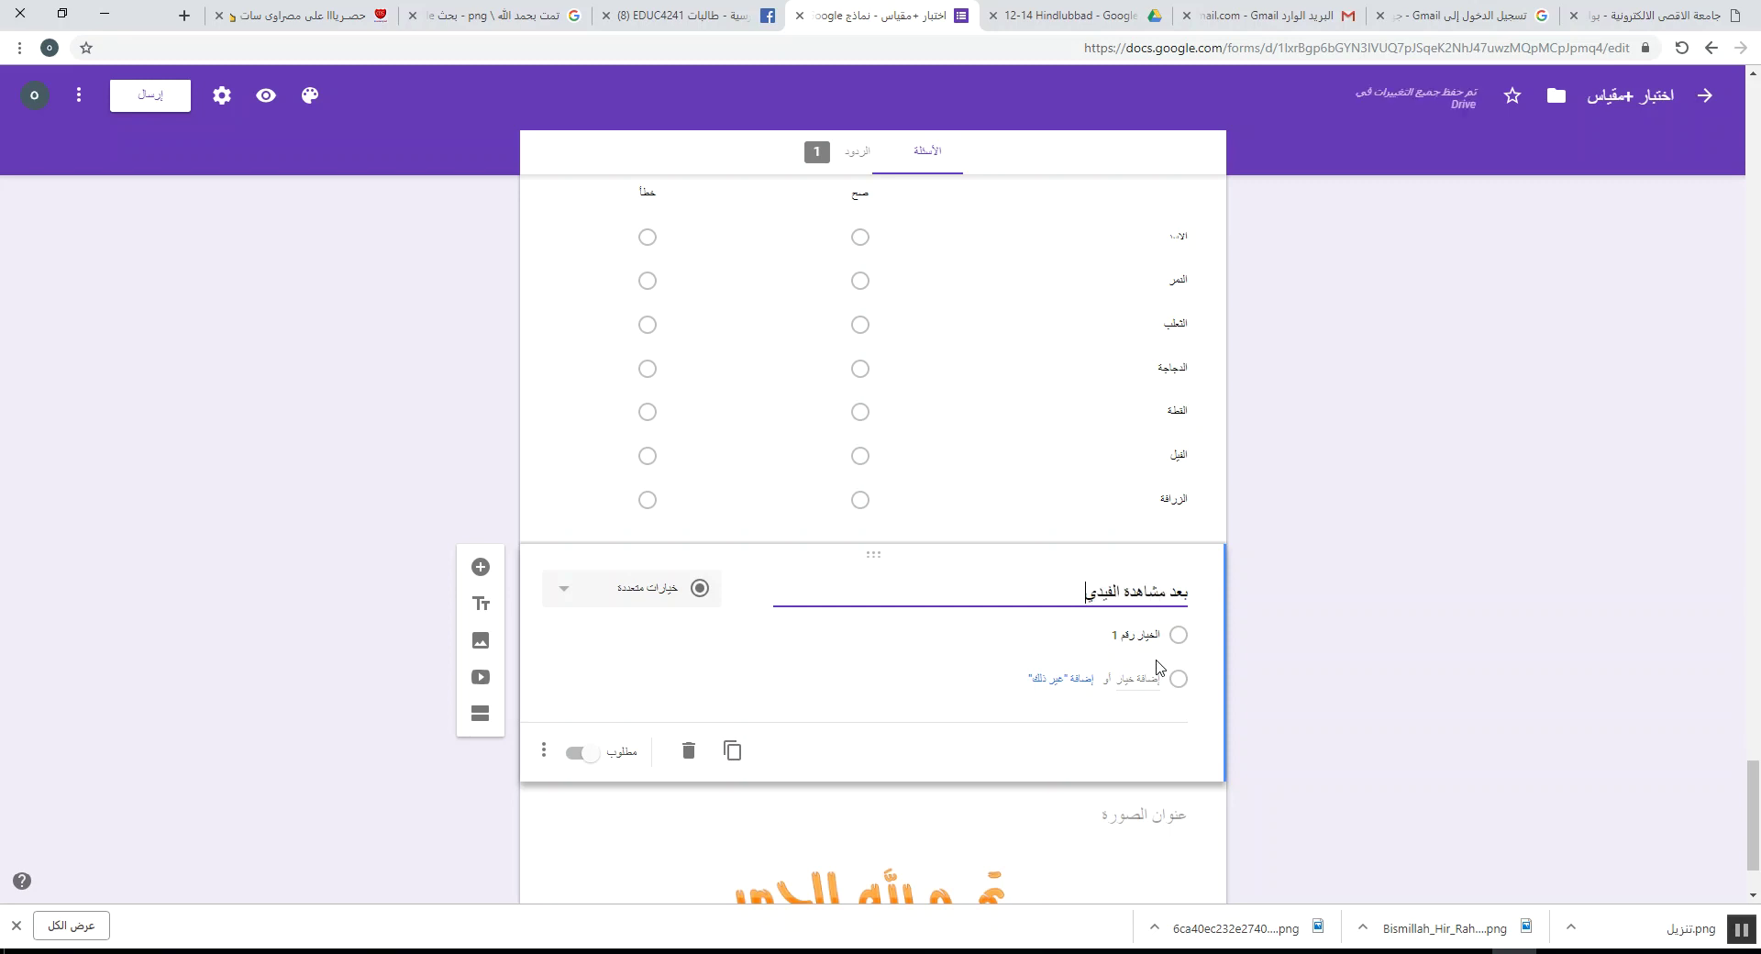
{"action": "type", "text": "و ، صنف الث"}
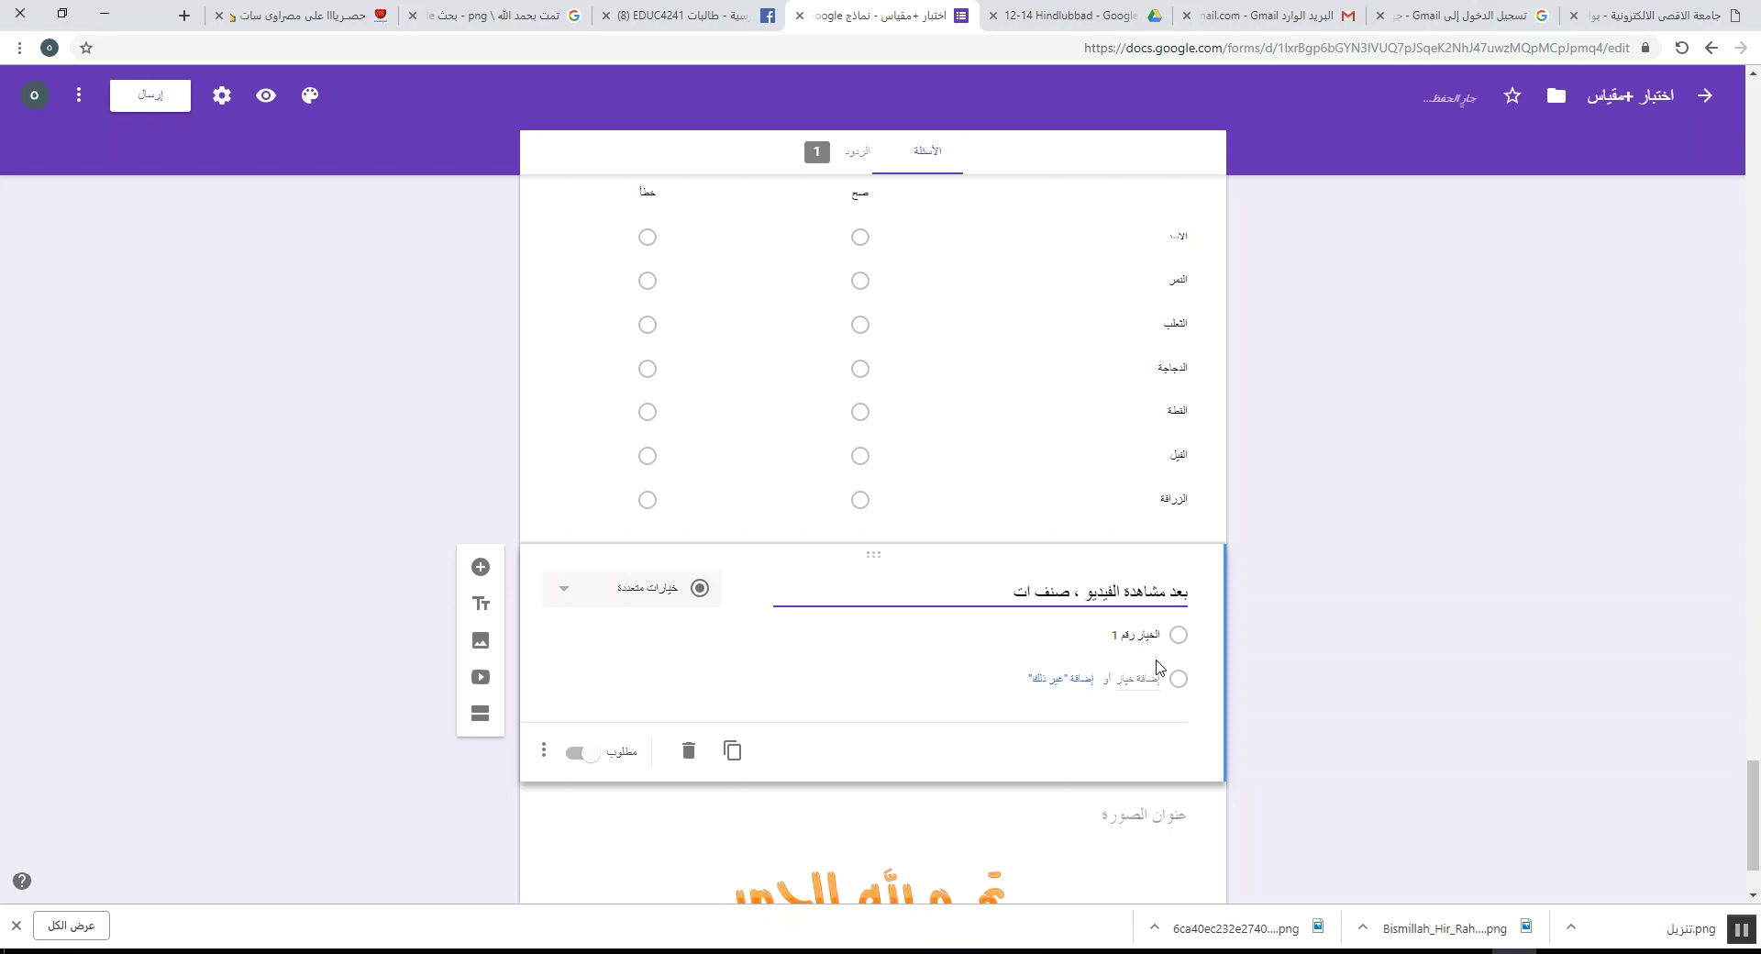
{"action": "type", "text": "لحيوانات"}
- Enter الاسد and القطة as answer options of the new question and start a third with ال
{"action": "left_click", "coordinate": [1136, 635]}
{"action": "type", "text": "الاسد"}
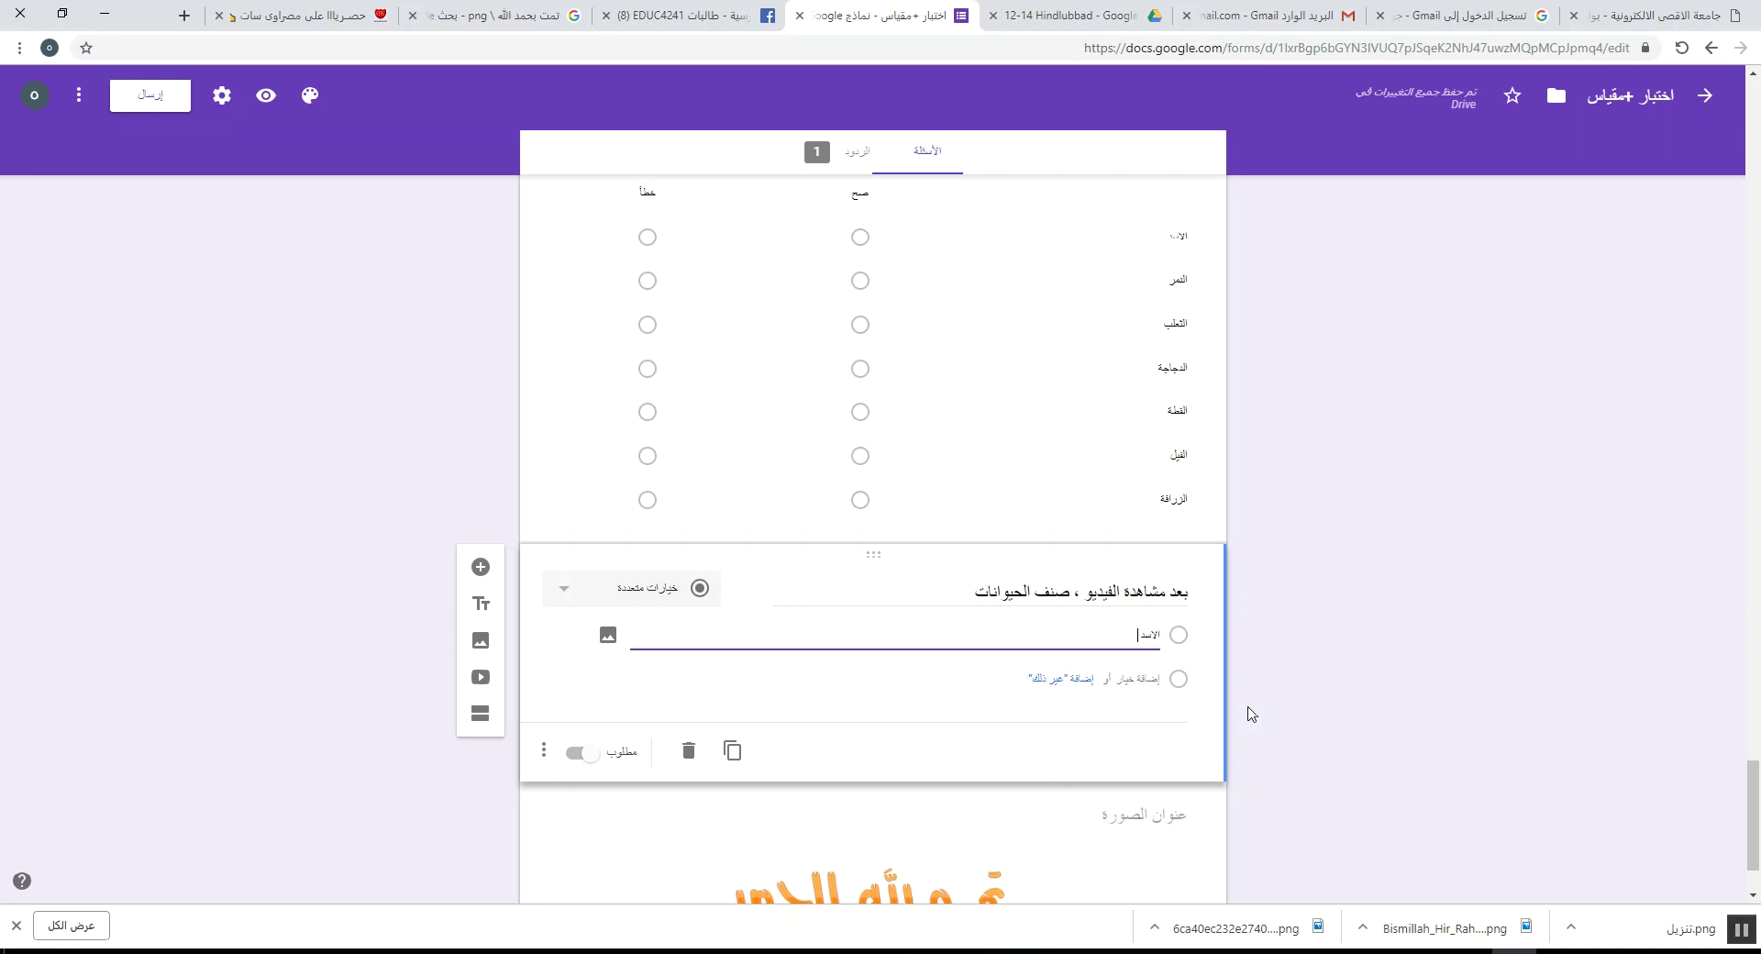
{"action": "key", "text": "Return"}
{"action": "key", "text": "BackSpace"}
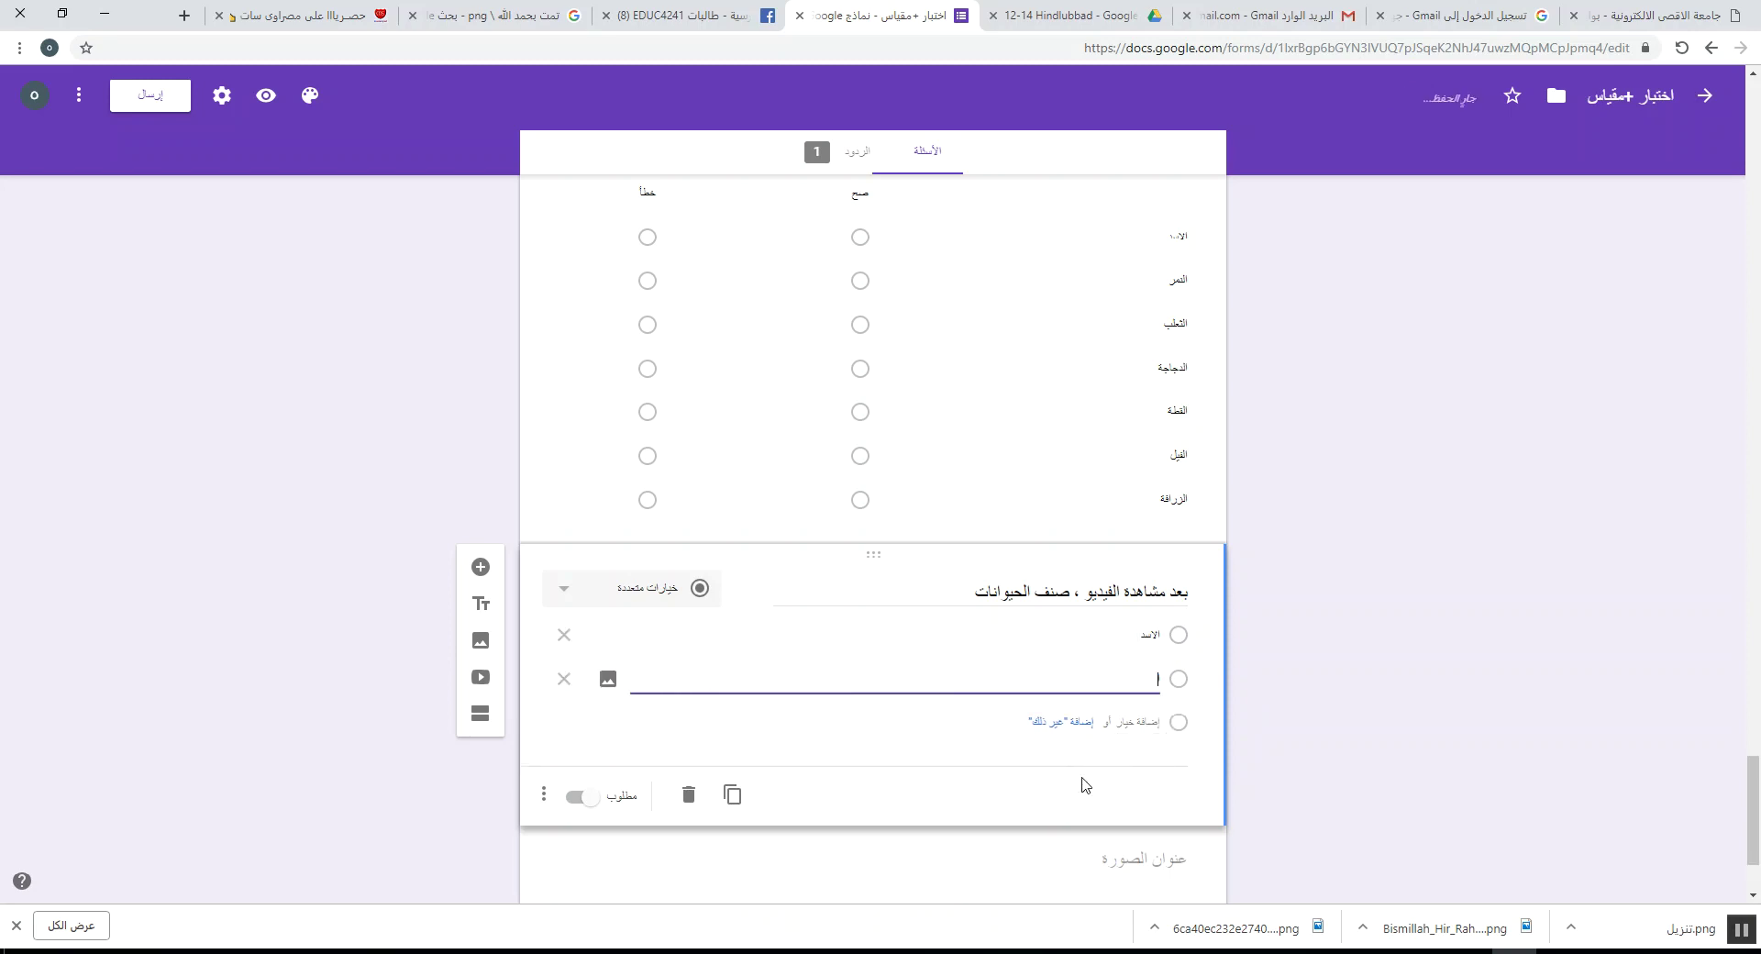
{"action": "type", "text": "القطة"}
{"action": "left_click", "coordinate": [1142, 722]}
{"action": "key", "text": "BackSpace"}
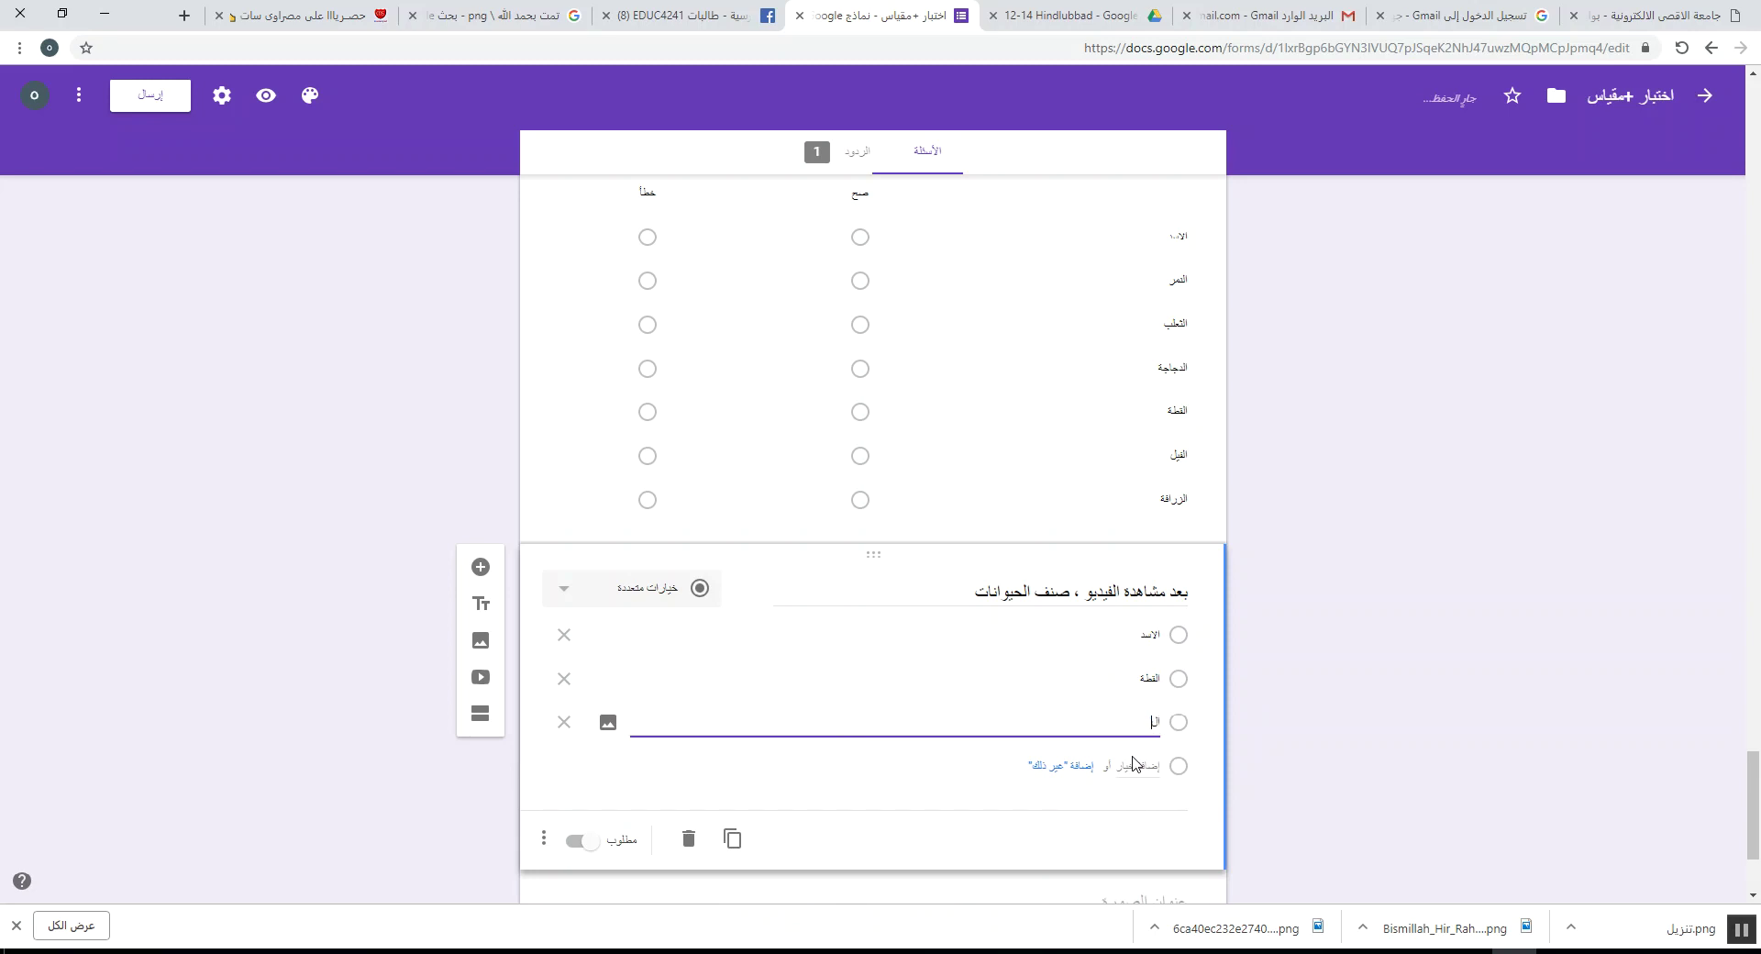
{"action": "type", "text": "ال"}
- Change the new question to a checkbox grid and enter the rows الاسد, القط and الفيل
{"action": "left_click", "coordinate": [677, 591]}
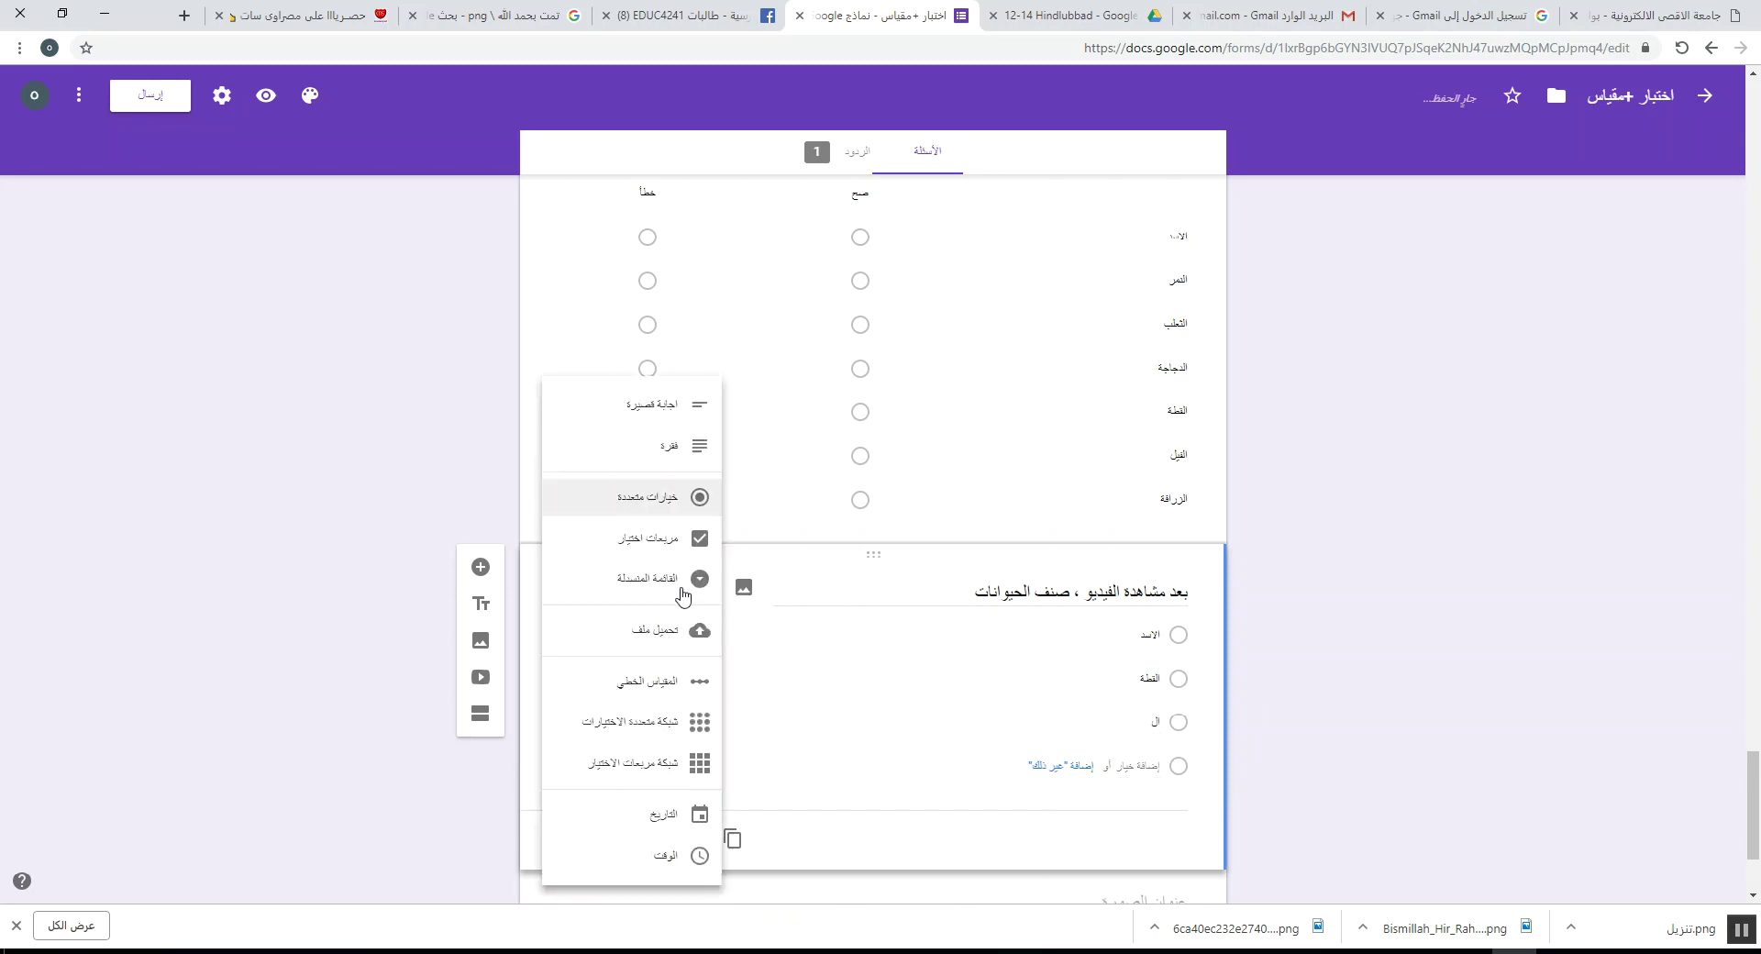
{"action": "left_click", "coordinate": [675, 772]}
{"action": "left_click", "coordinate": [1154, 667]}
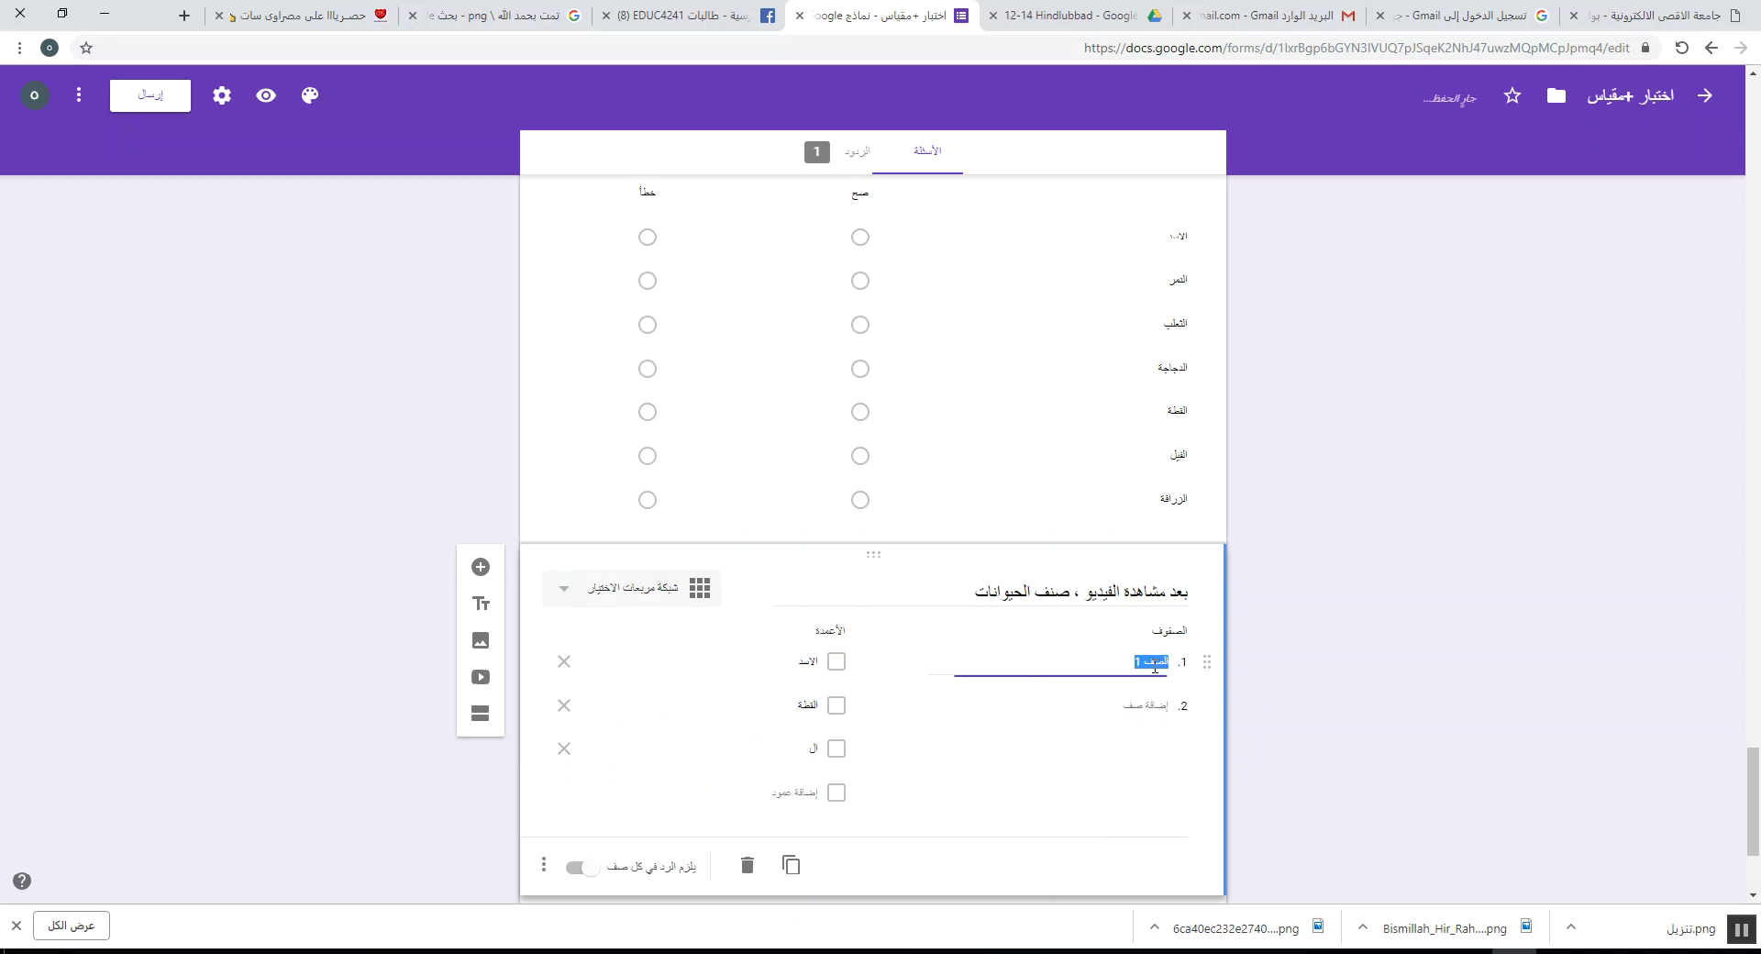
{"action": "type", "text": "ال"}
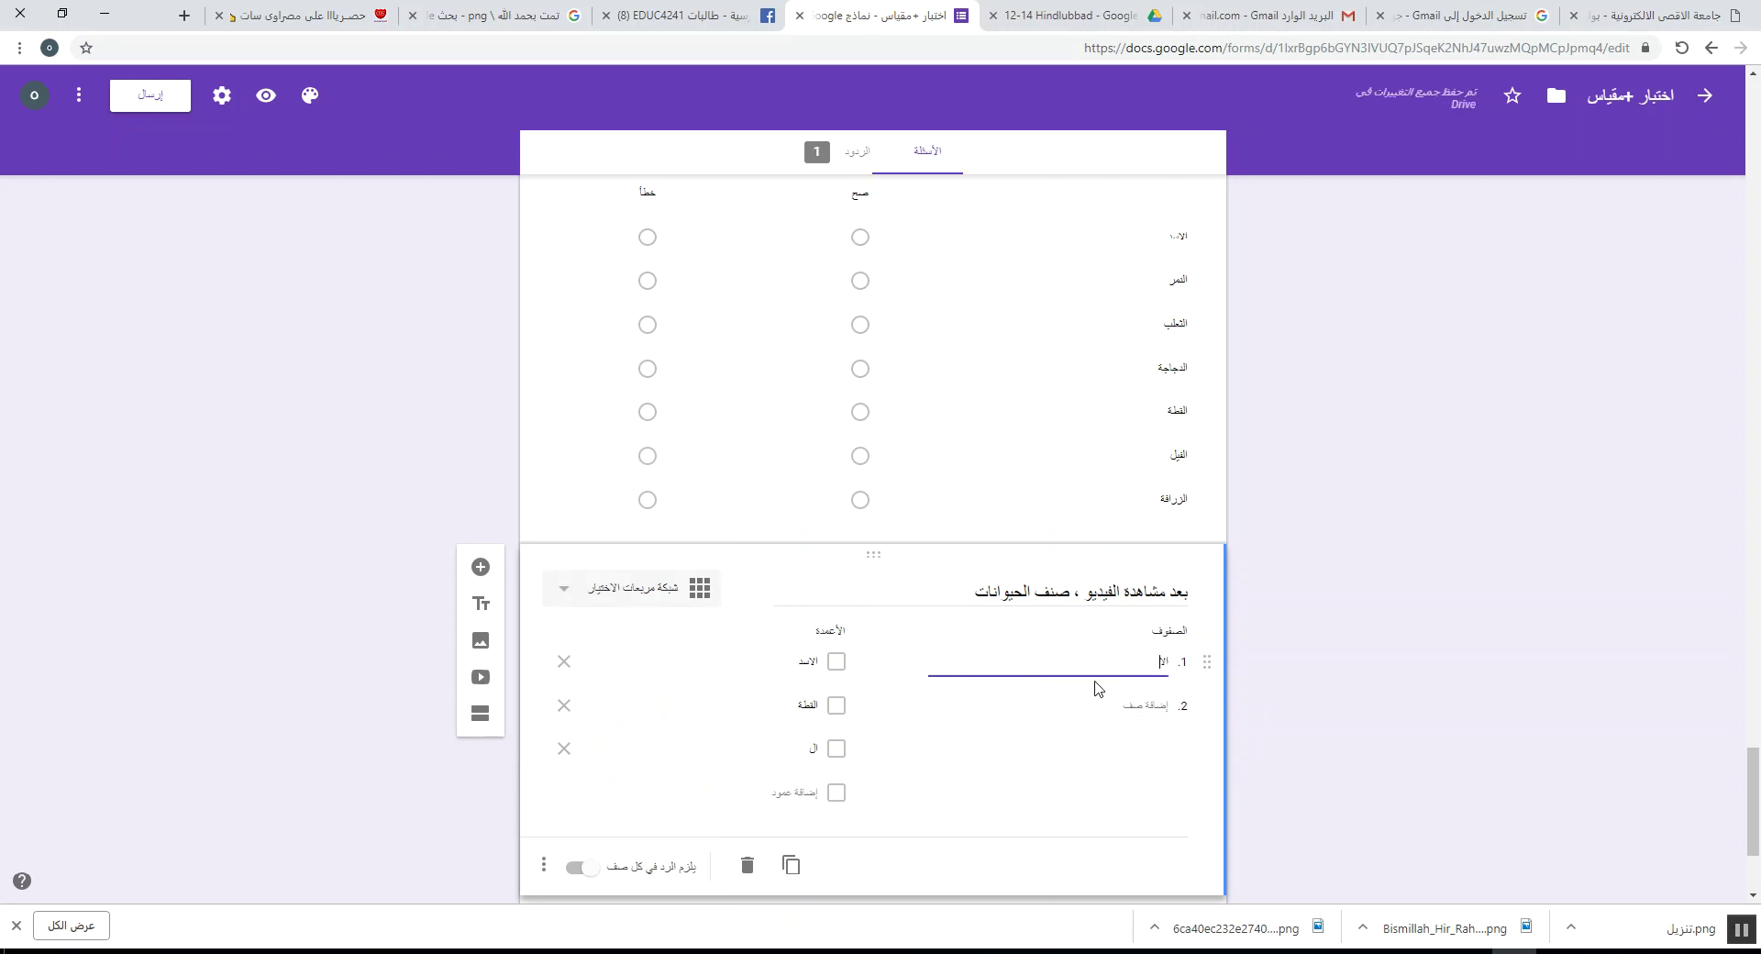
{"action": "type", "text": "اسد"}
{"action": "left_click", "coordinate": [1144, 705]}
{"action": "type", "text": "القط"}
{"action": "key", "text": "Return"}
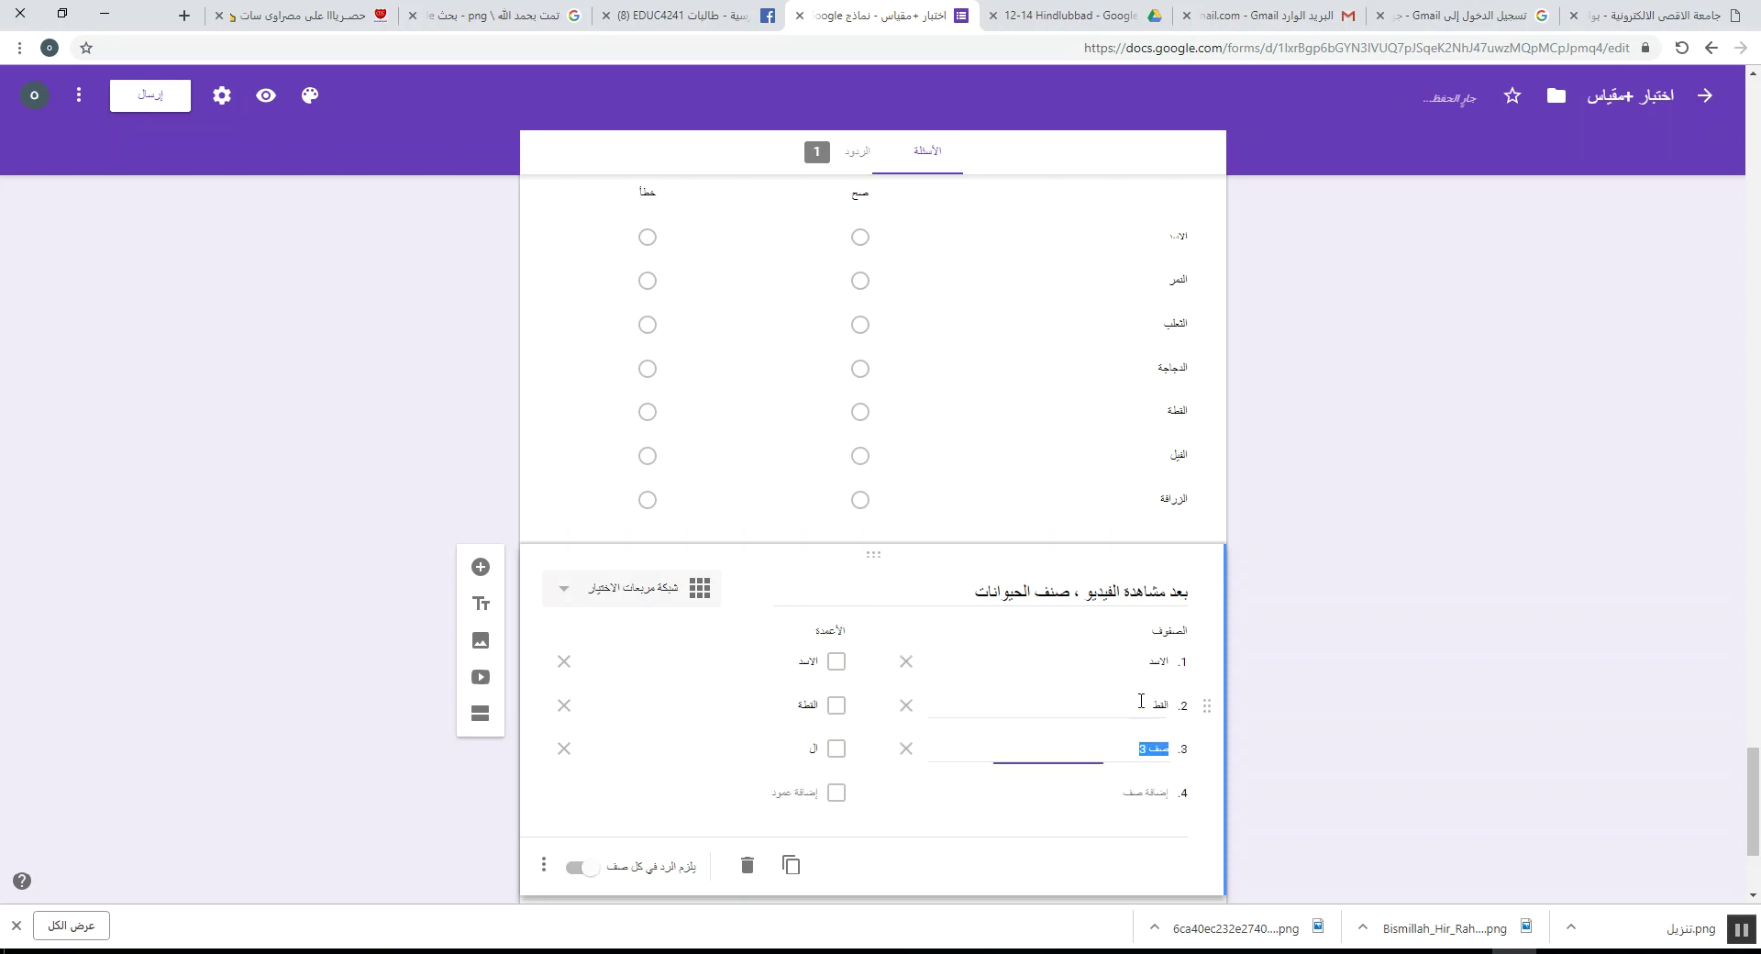
{"action": "key", "text": "BackSpace"}
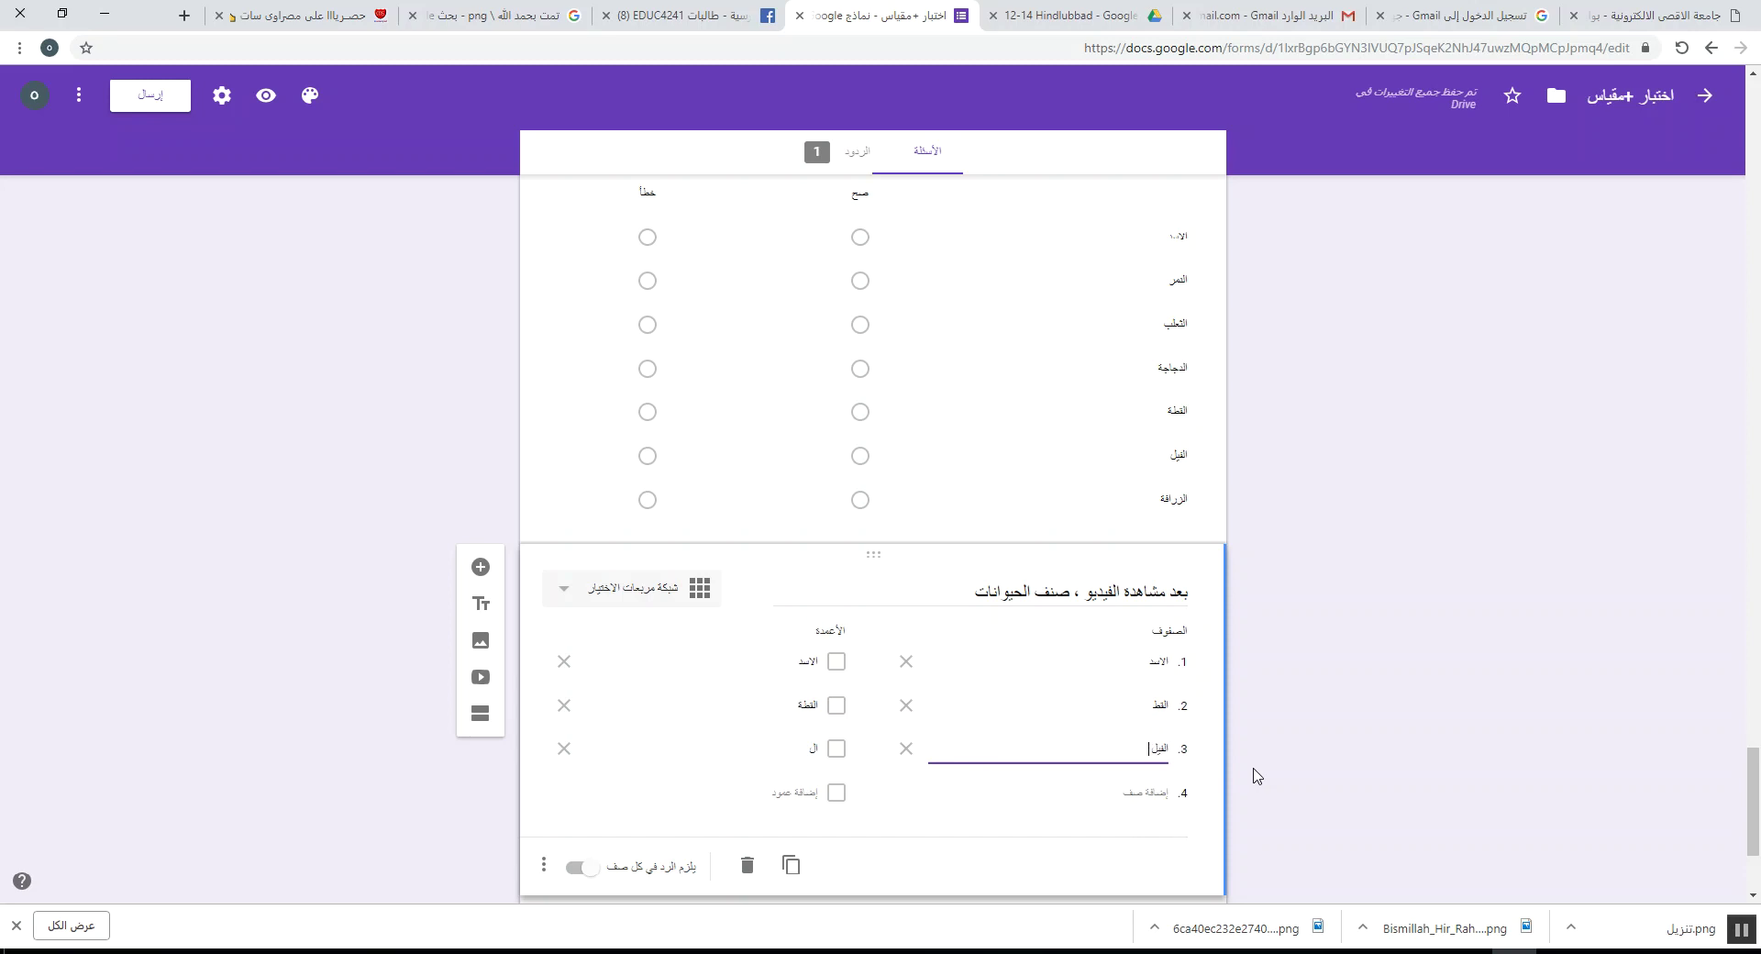
- Add الزرافة and النمر as the fourth and fifth rows of the checkbox grid
{"action": "left_click", "coordinate": [1137, 795]}
{"action": "type", "text": "ال"}
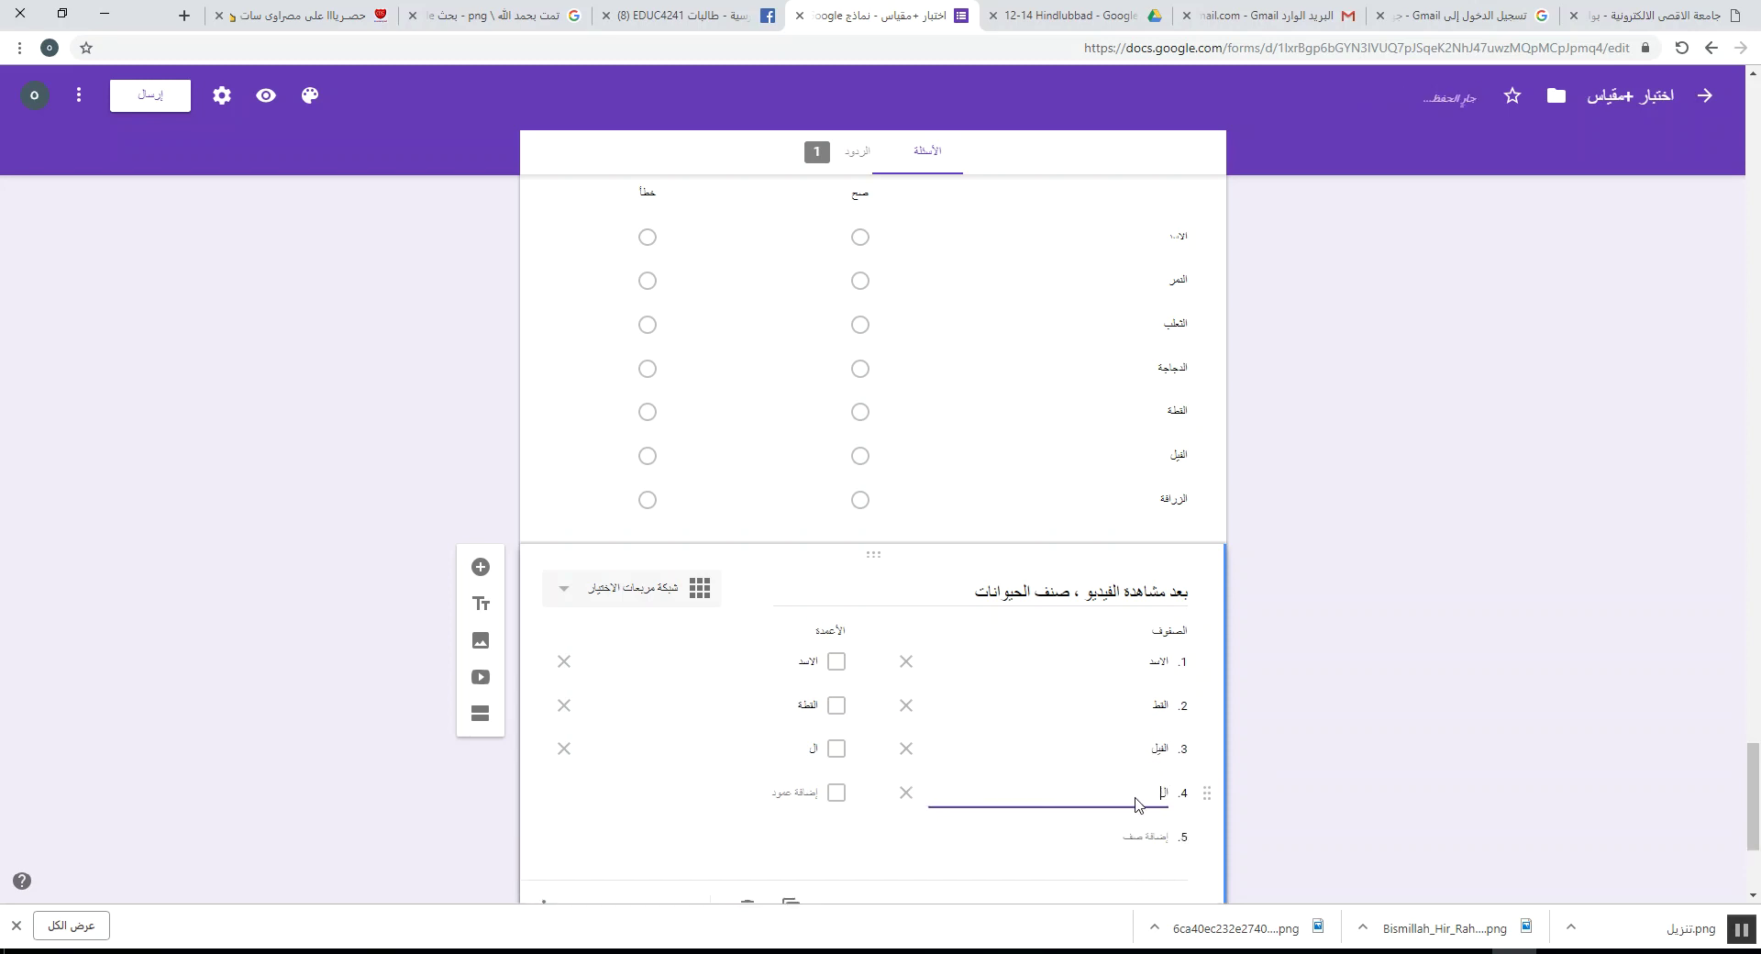
{"action": "type", "text": "ور"}
{"action": "double_click", "coordinate": [1163, 791]}
{"action": "key", "text": "BackSpace"}
{"action": "type", "text": "ال"}
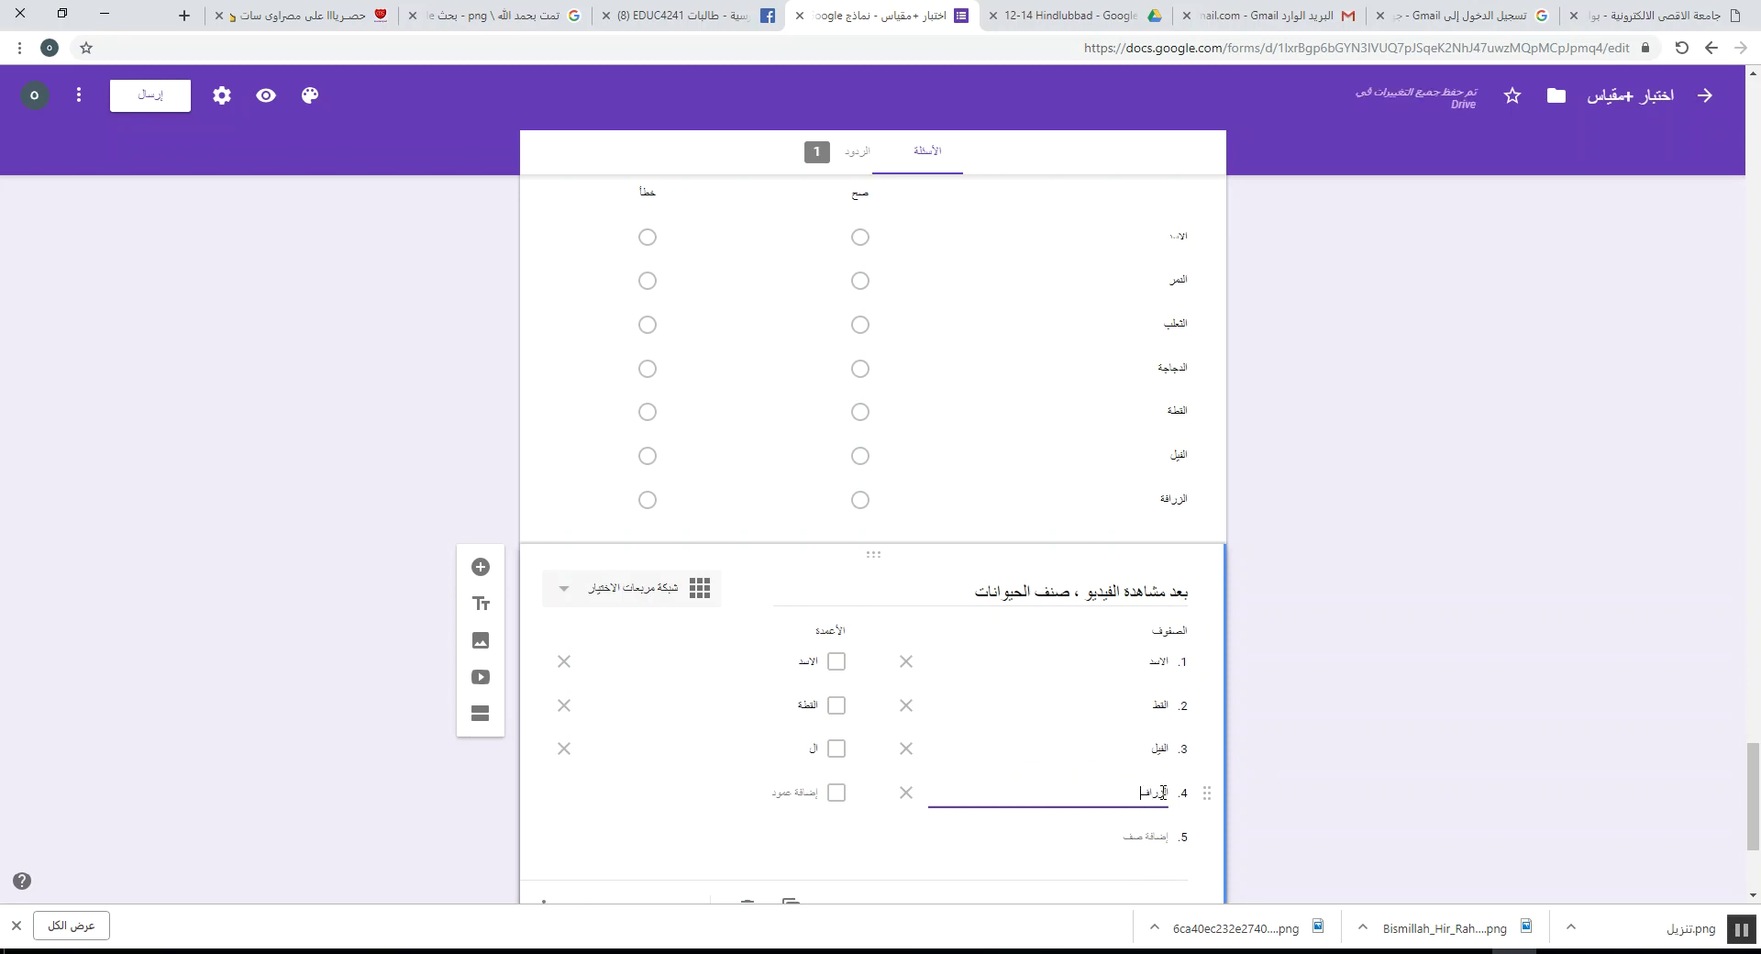
{"action": "left_click", "coordinate": [1154, 834]}
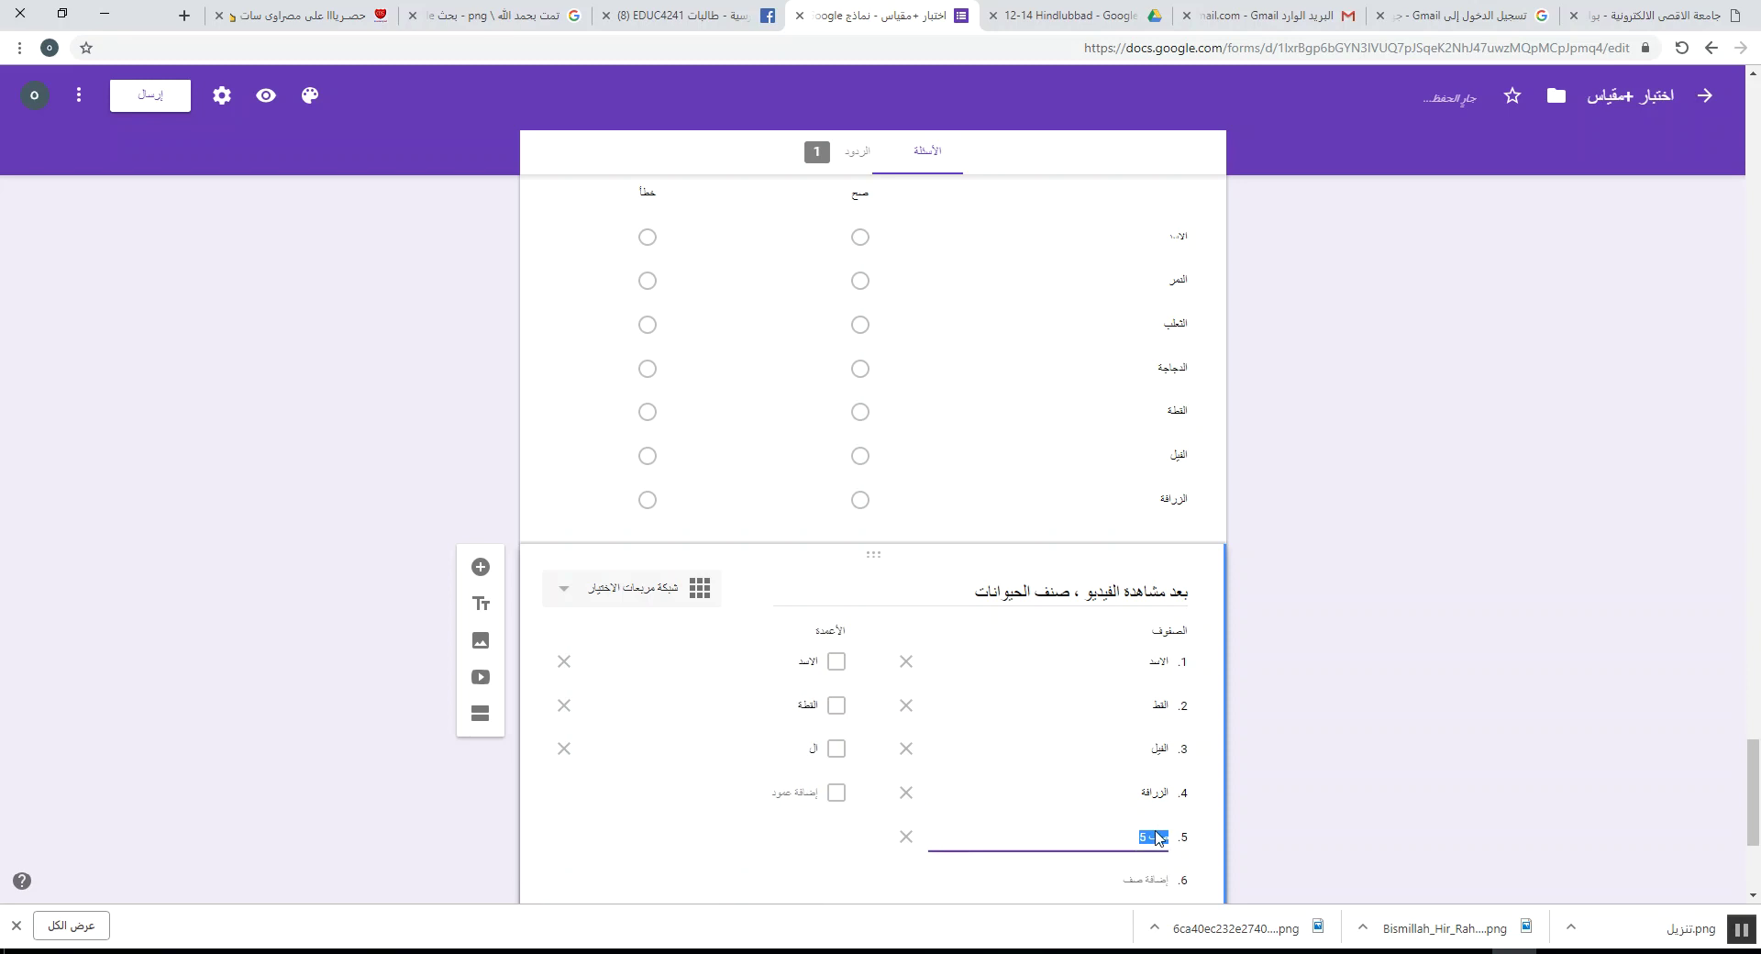
{"action": "type", "text": "النمر"}
- Replace the checkbox grid's first three column names with اليف, مفترس and اكل لحوم
{"action": "left_click", "coordinate": [830, 668]}
{"action": "key", "text": "BackSpace"}
{"action": "type", "text": "اليف"}
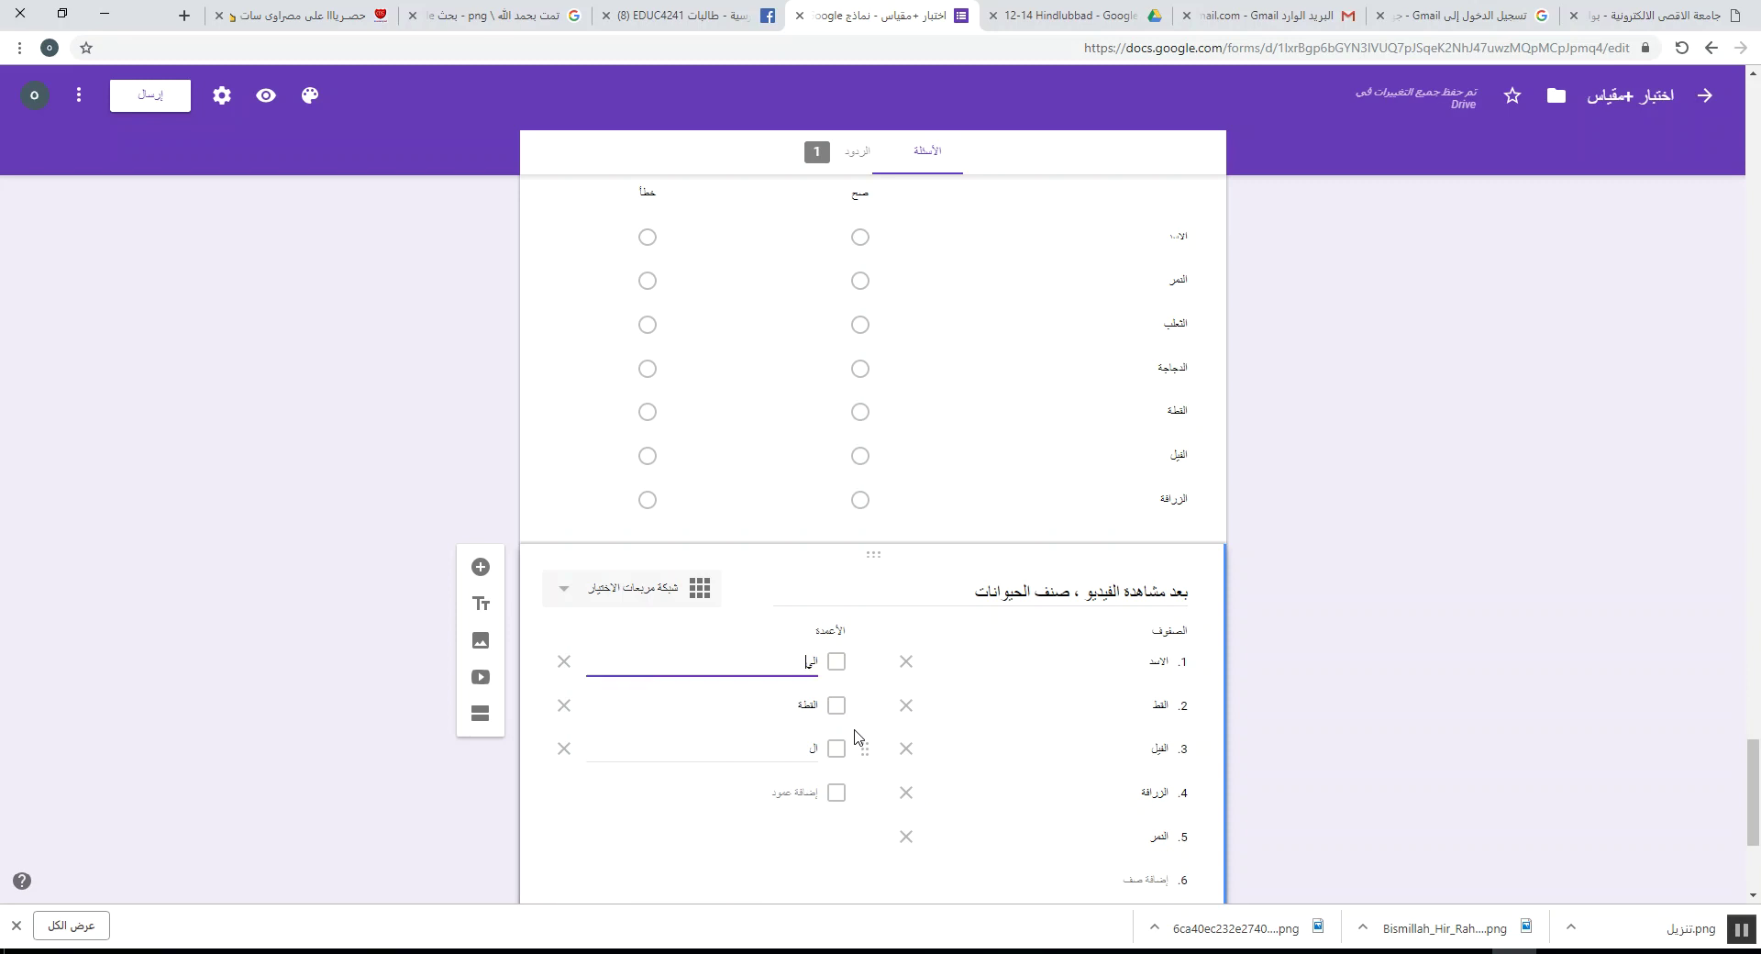
{"action": "left_click", "coordinate": [806, 703]}
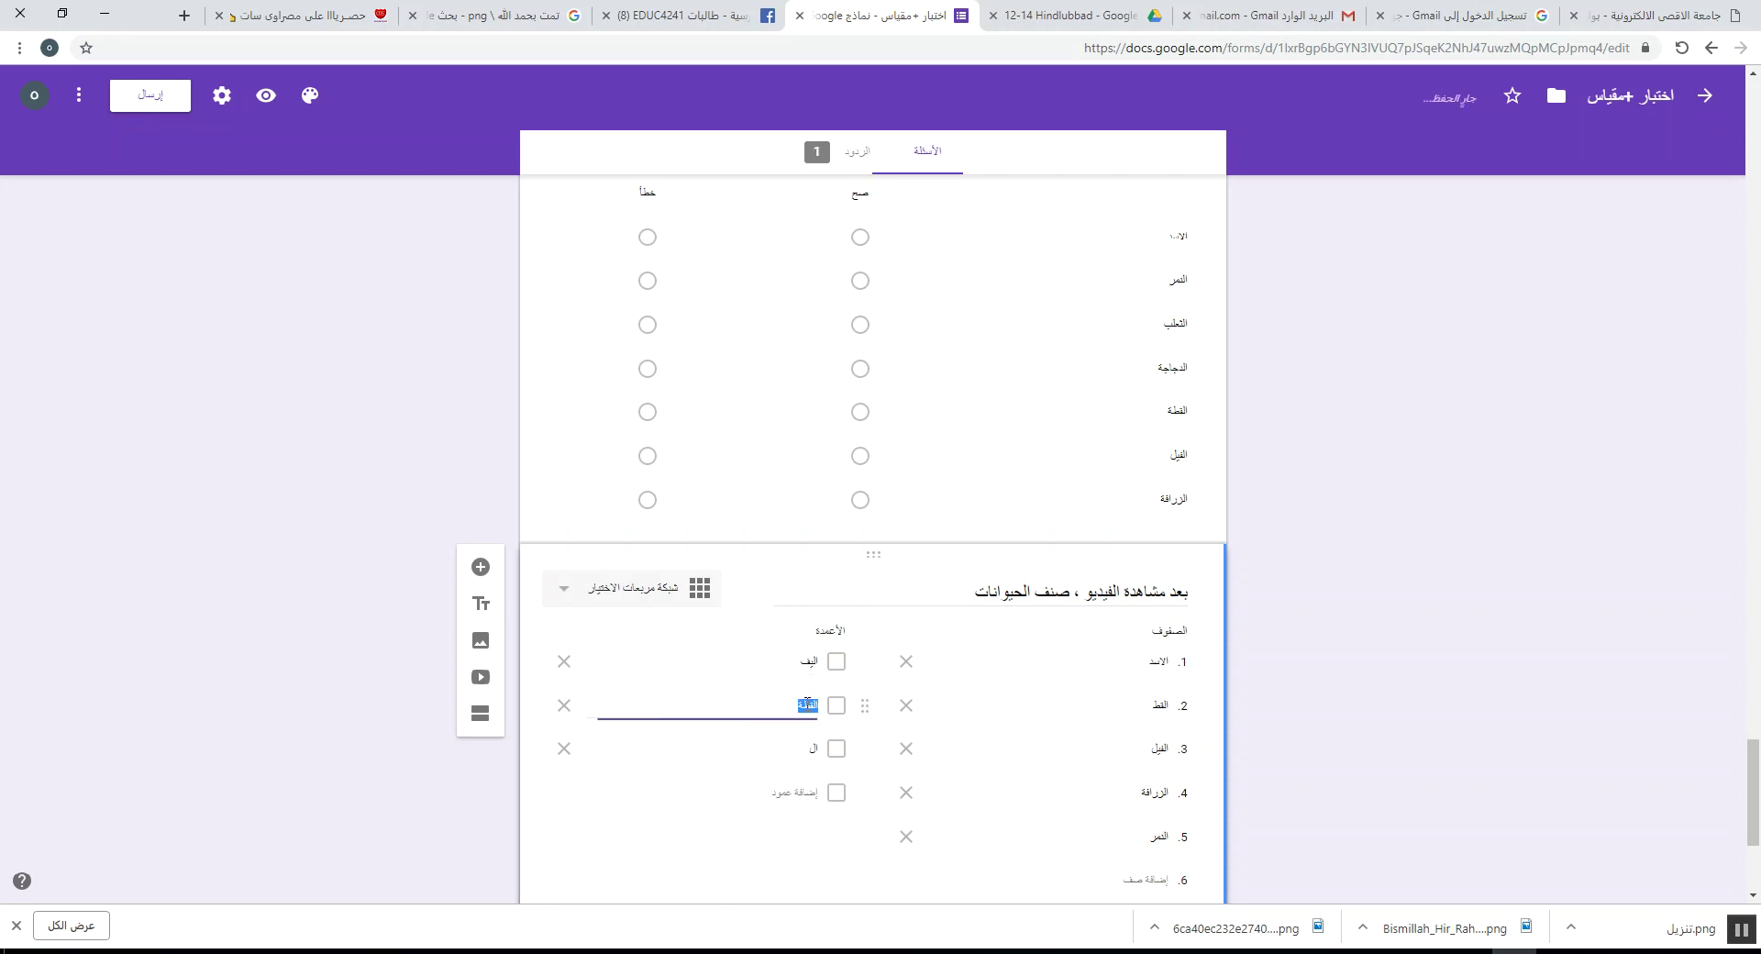
{"action": "key", "text": "BackSpace"}
{"action": "type", "text": "مقياس"}
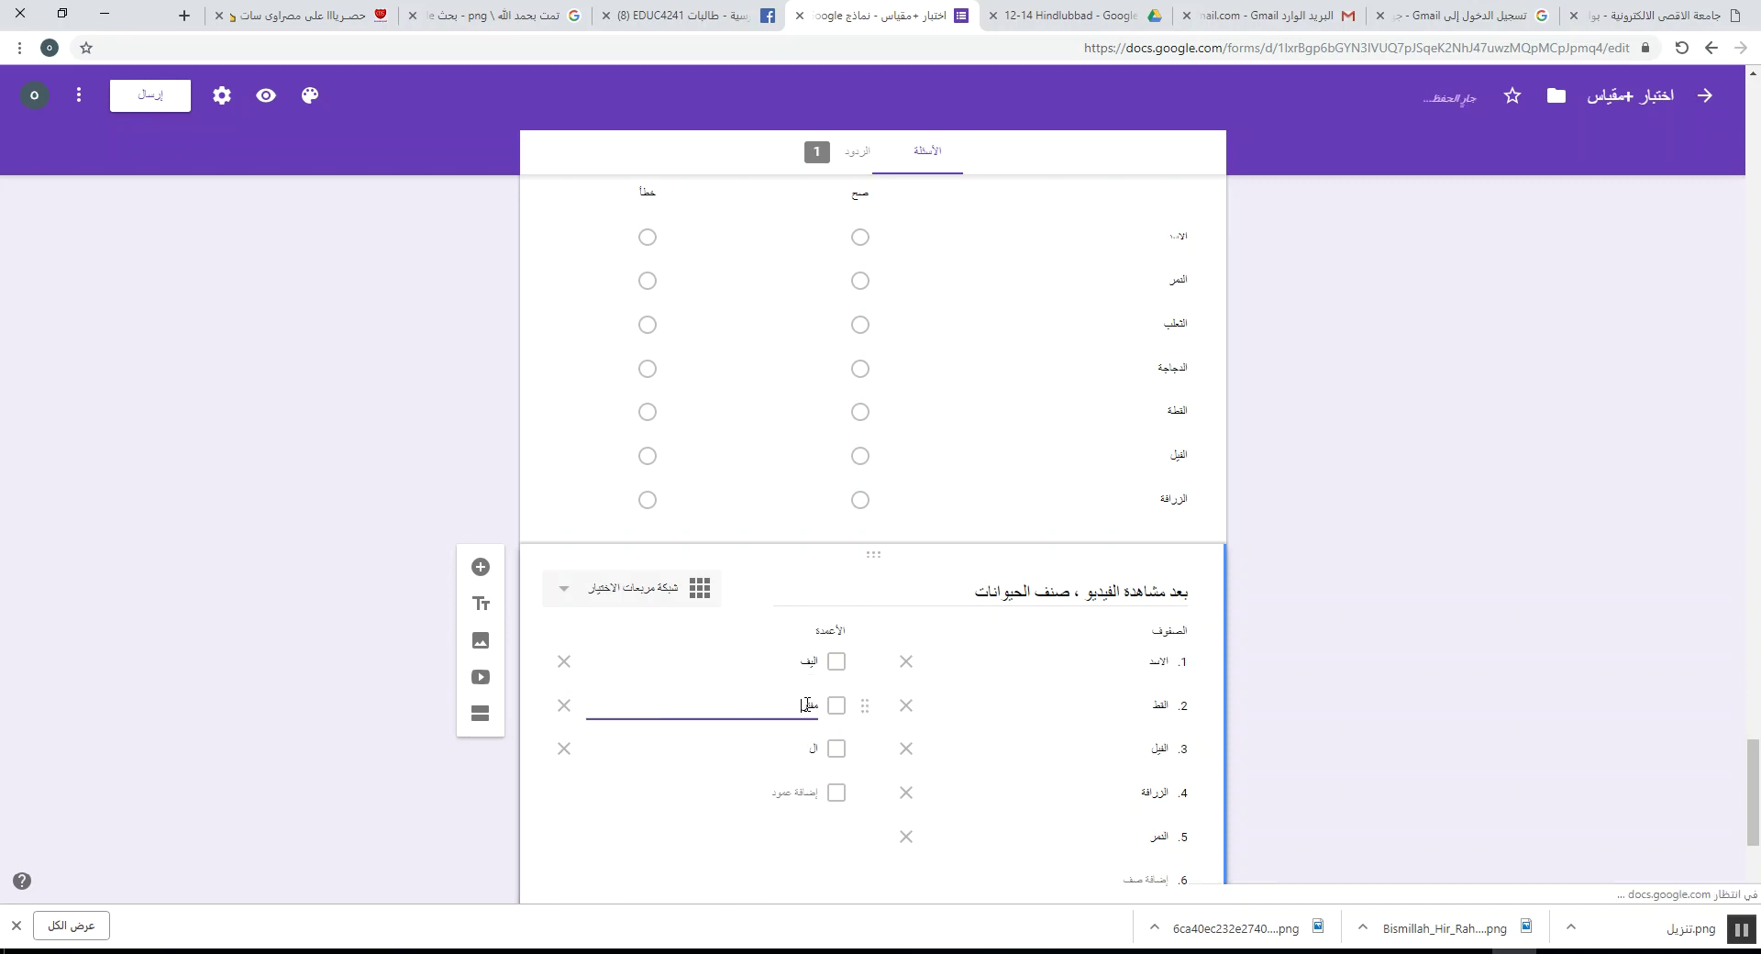
{"action": "left_click", "coordinate": [811, 747]}
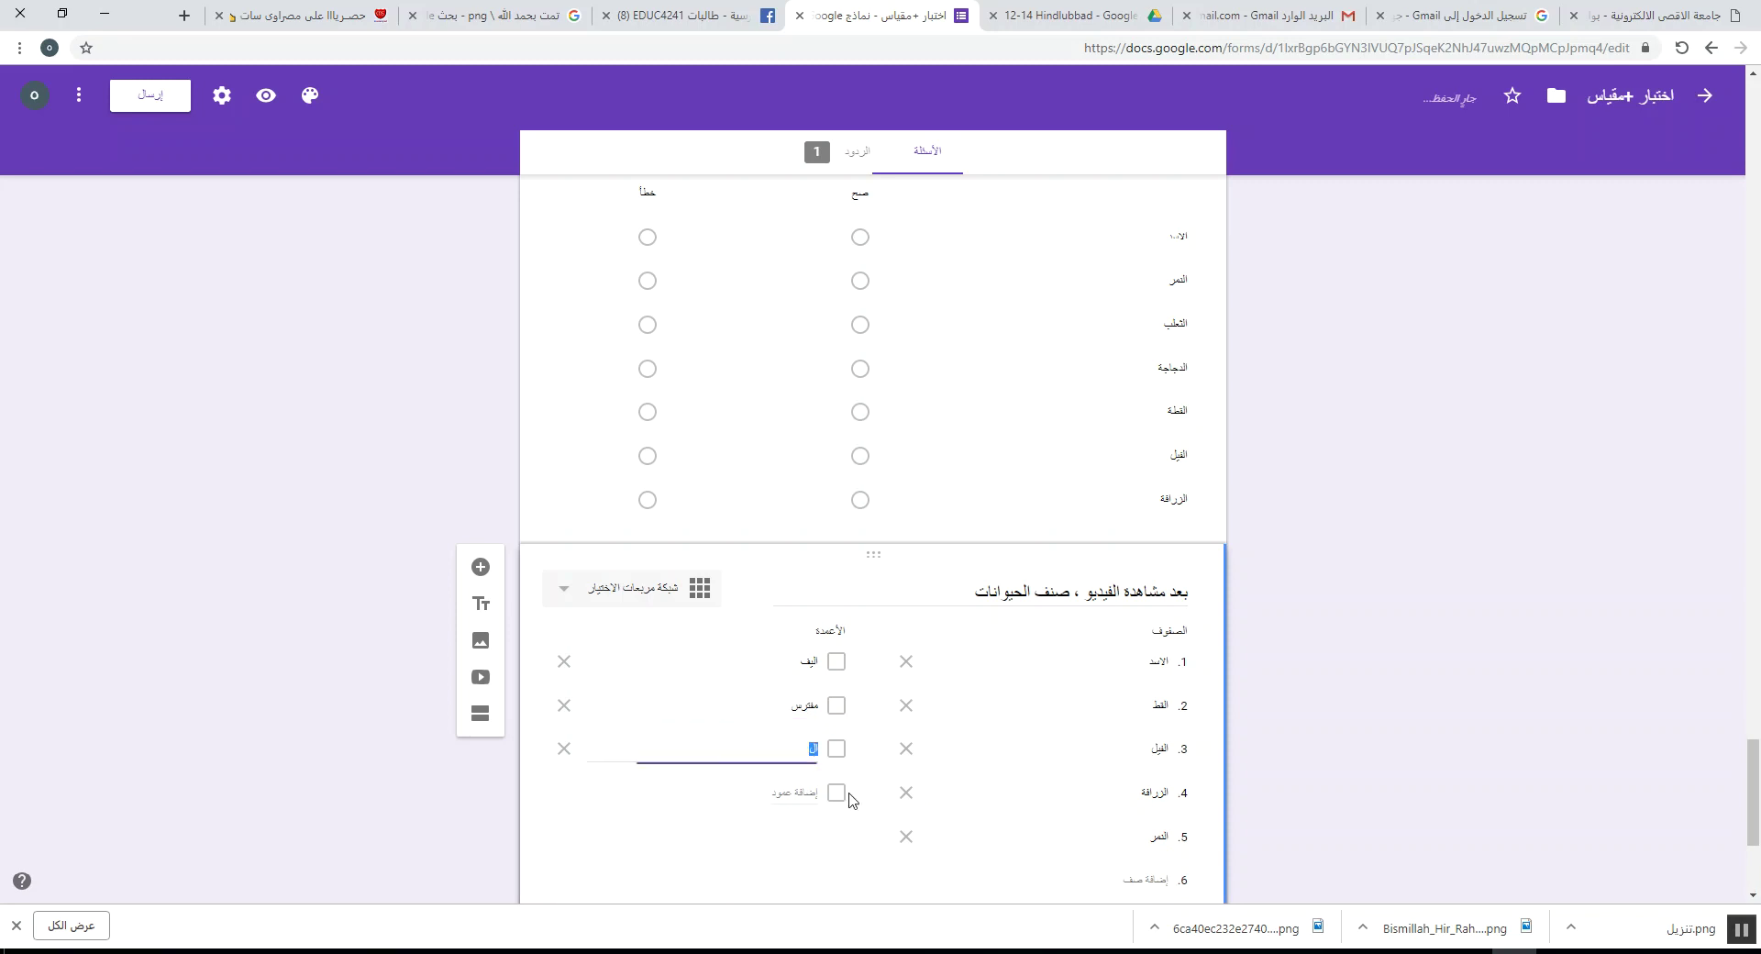
{"action": "type", "text": "اكل لحوم"}
- Add three more columns to the checkbox grid: اكل اعشاب, منزلي and ريفي
{"action": "left_click", "coordinate": [811, 791]}
{"action": "type", "text": "ا"}
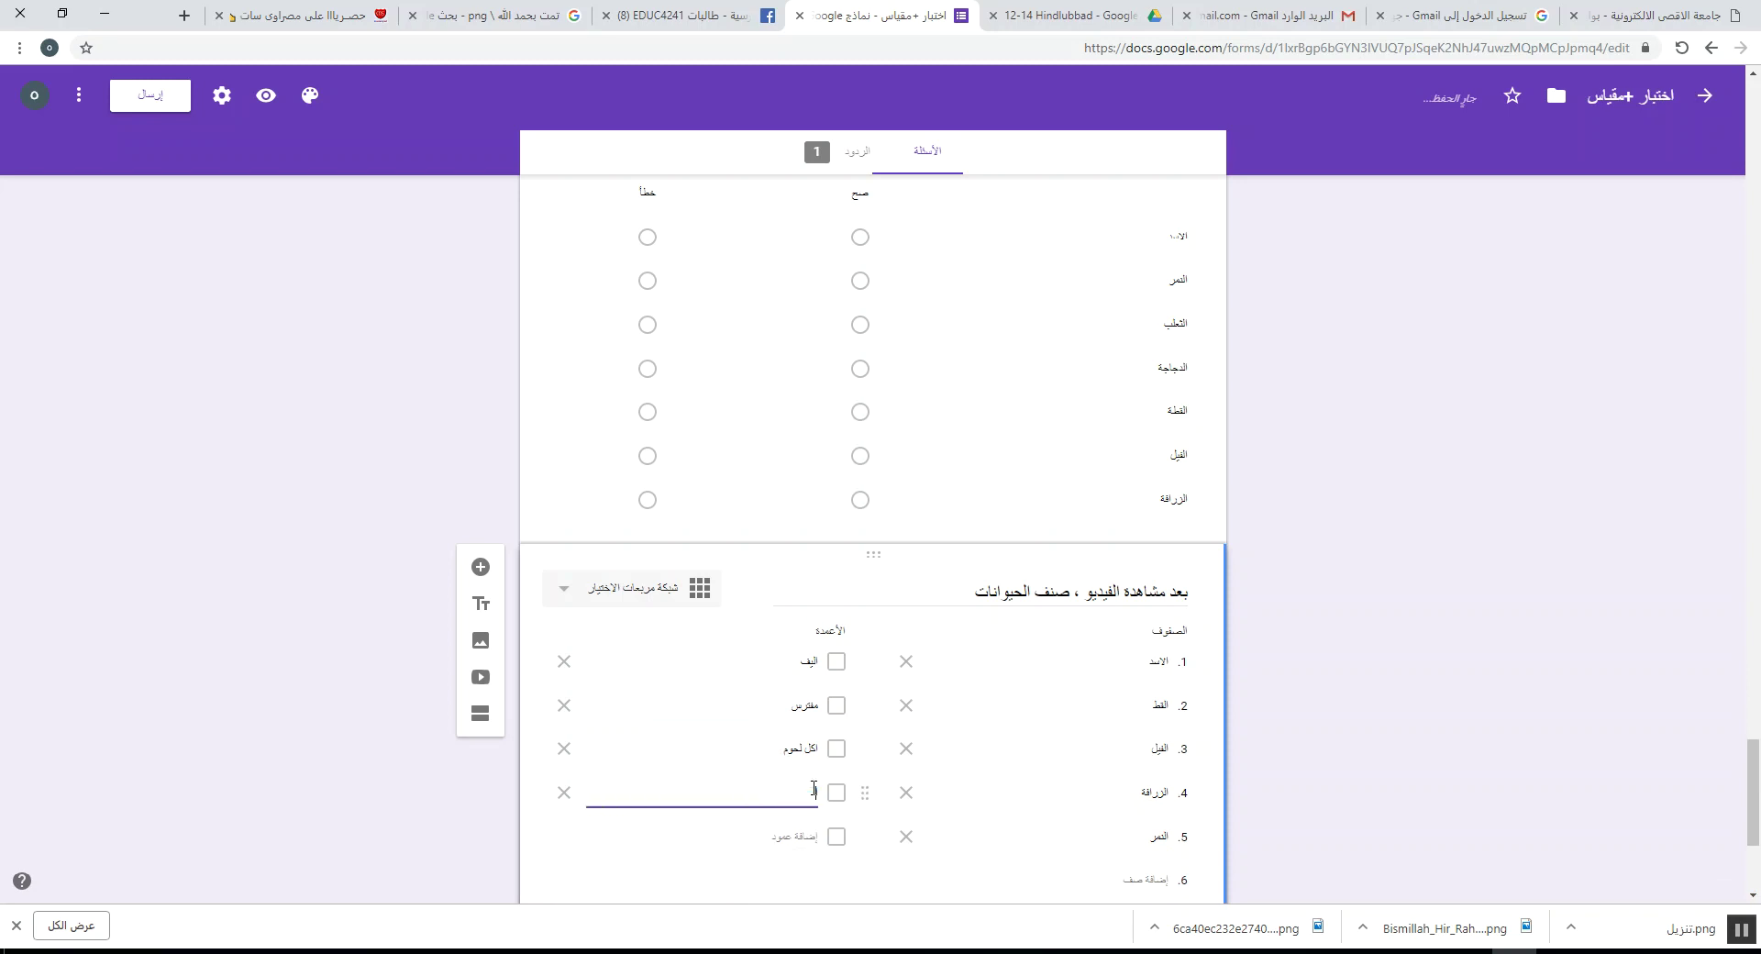
{"action": "type", "text": "كل اعشاب"}
{"action": "left_click", "coordinate": [807, 836]}
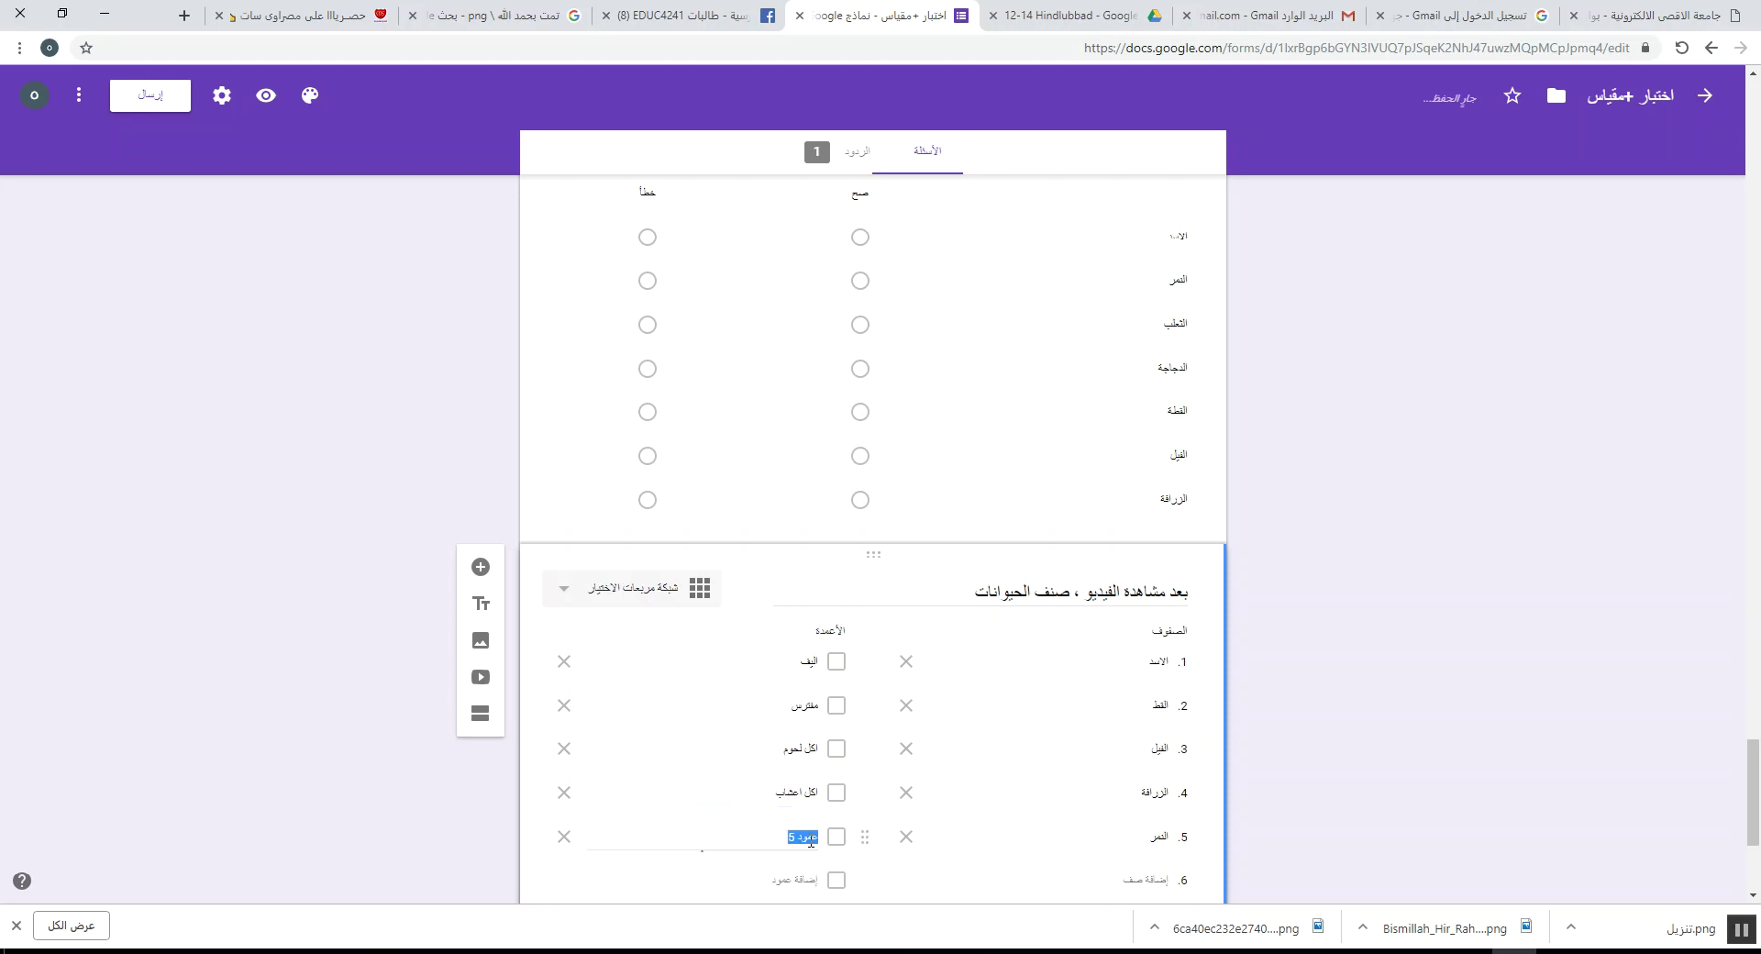
{"action": "type", "text": "منزلي"}
{"action": "left_click", "coordinate": [853, 875]}
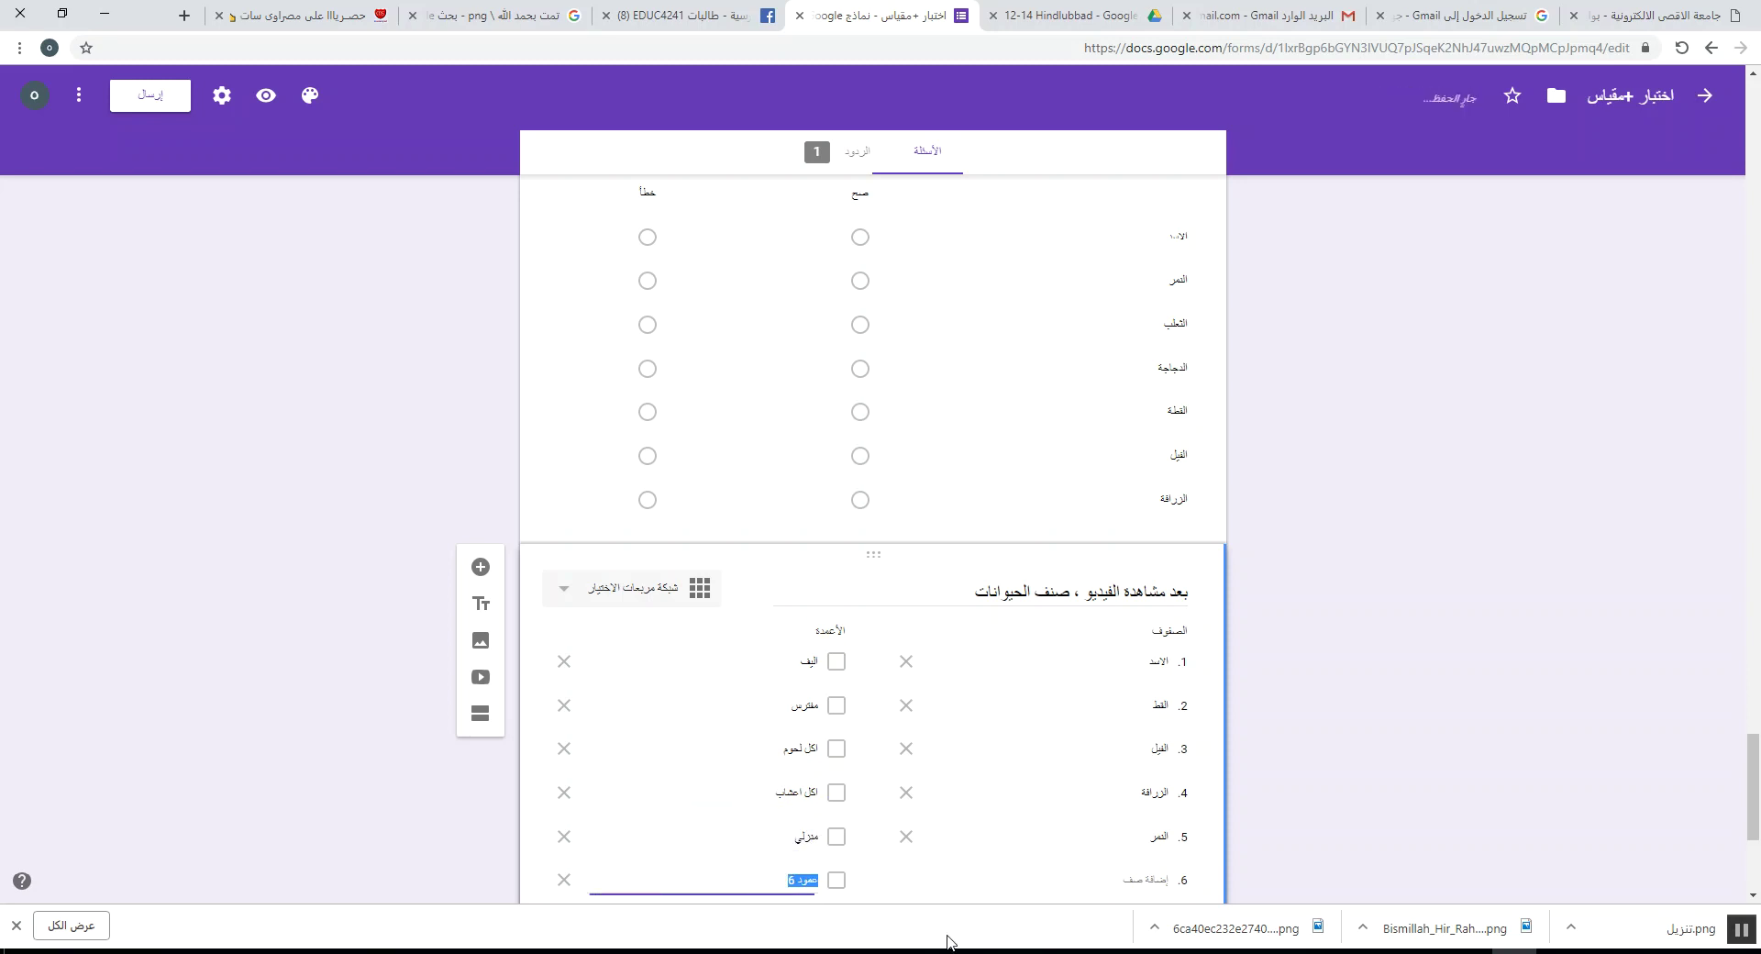
{"action": "type", "text": "بر"}
{"action": "type", "text": "في"}
{"action": "scroll", "coordinate": [1027, 853], "scroll_direction": "down", "scroll_amount": 4}
{"action": "left_click", "coordinate": [1168, 519]}
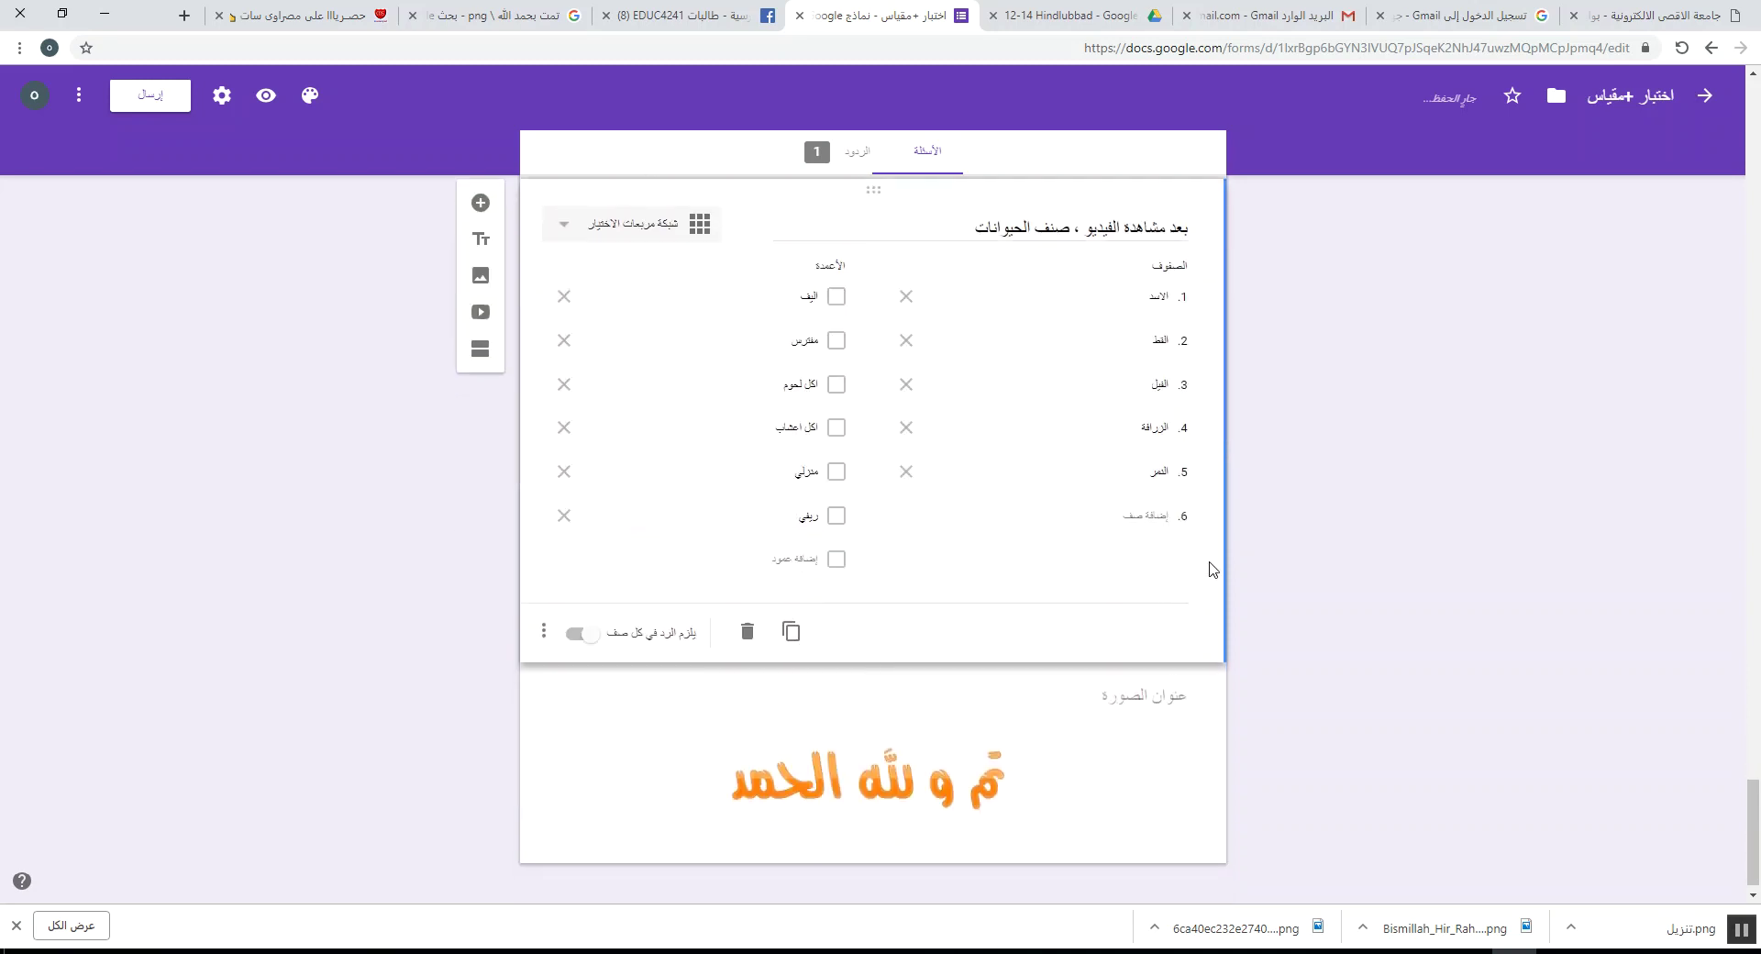
- Add بقره and جاموسة as the sixth and seventh rows of the checkbox grid and require a response in each row
{"action": "left_click", "coordinate": [1145, 519]}
{"action": "type", "text": "بومة"}
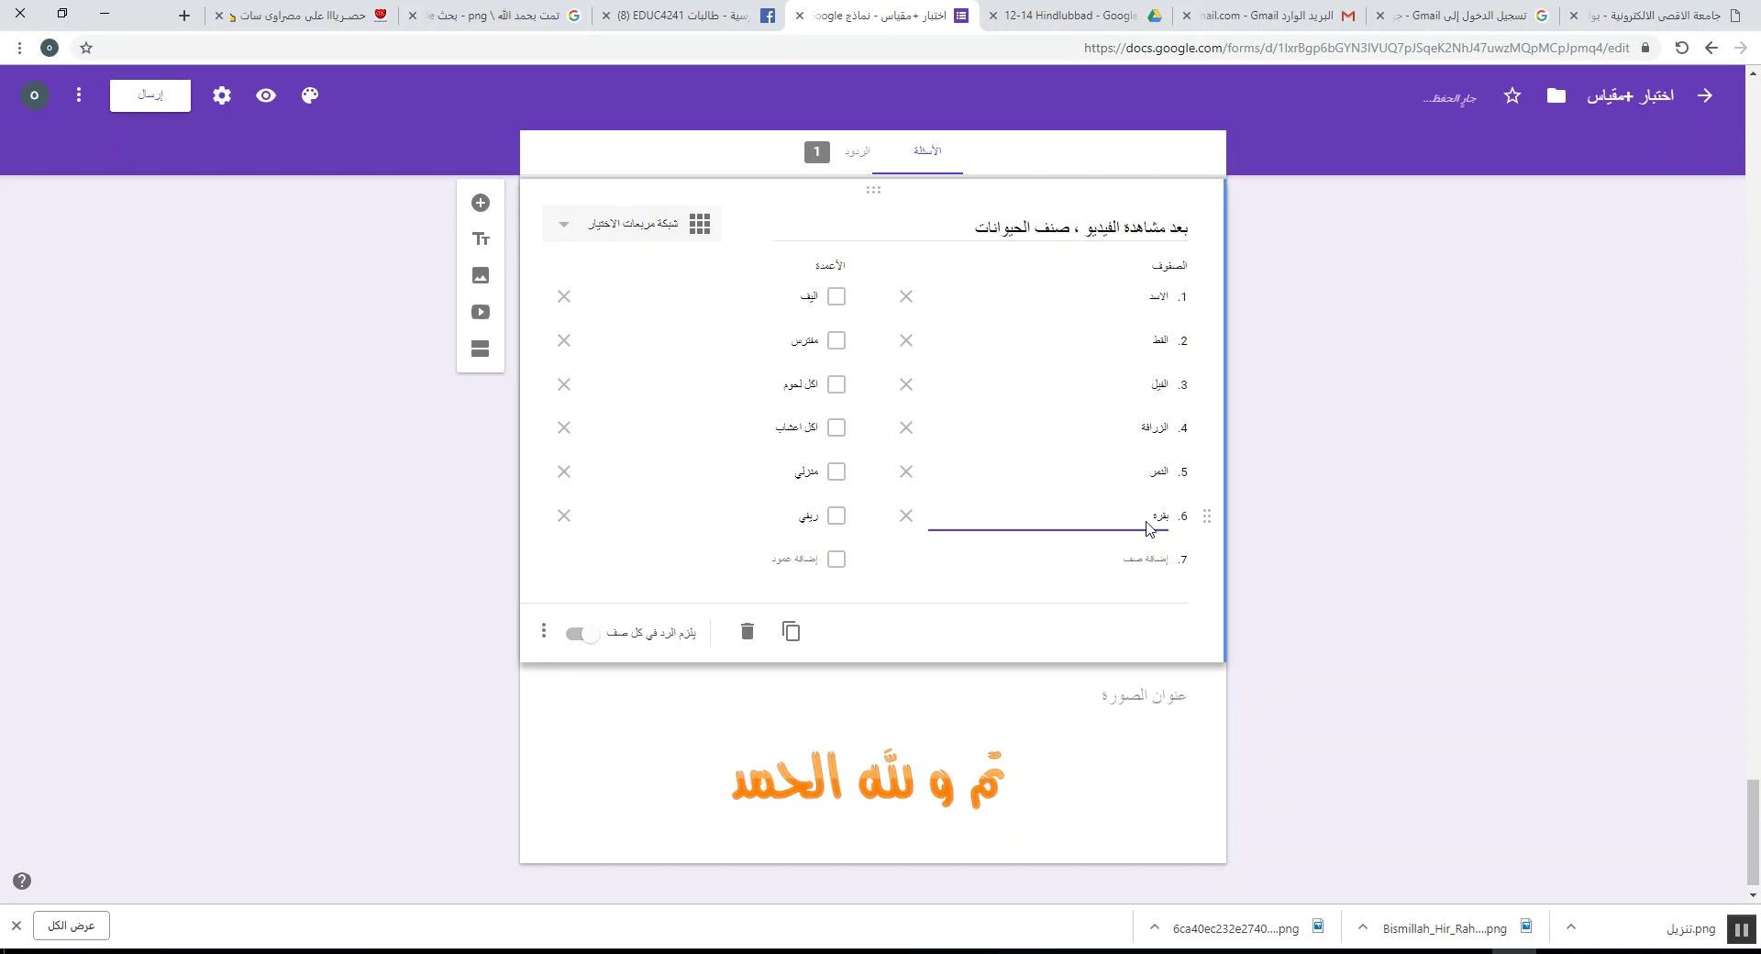
{"action": "left_click", "coordinate": [1146, 558]}
{"action": "type", "text": "ع"}
{"action": "type", "text": "امو"}
{"action": "type", "text": "سة"}
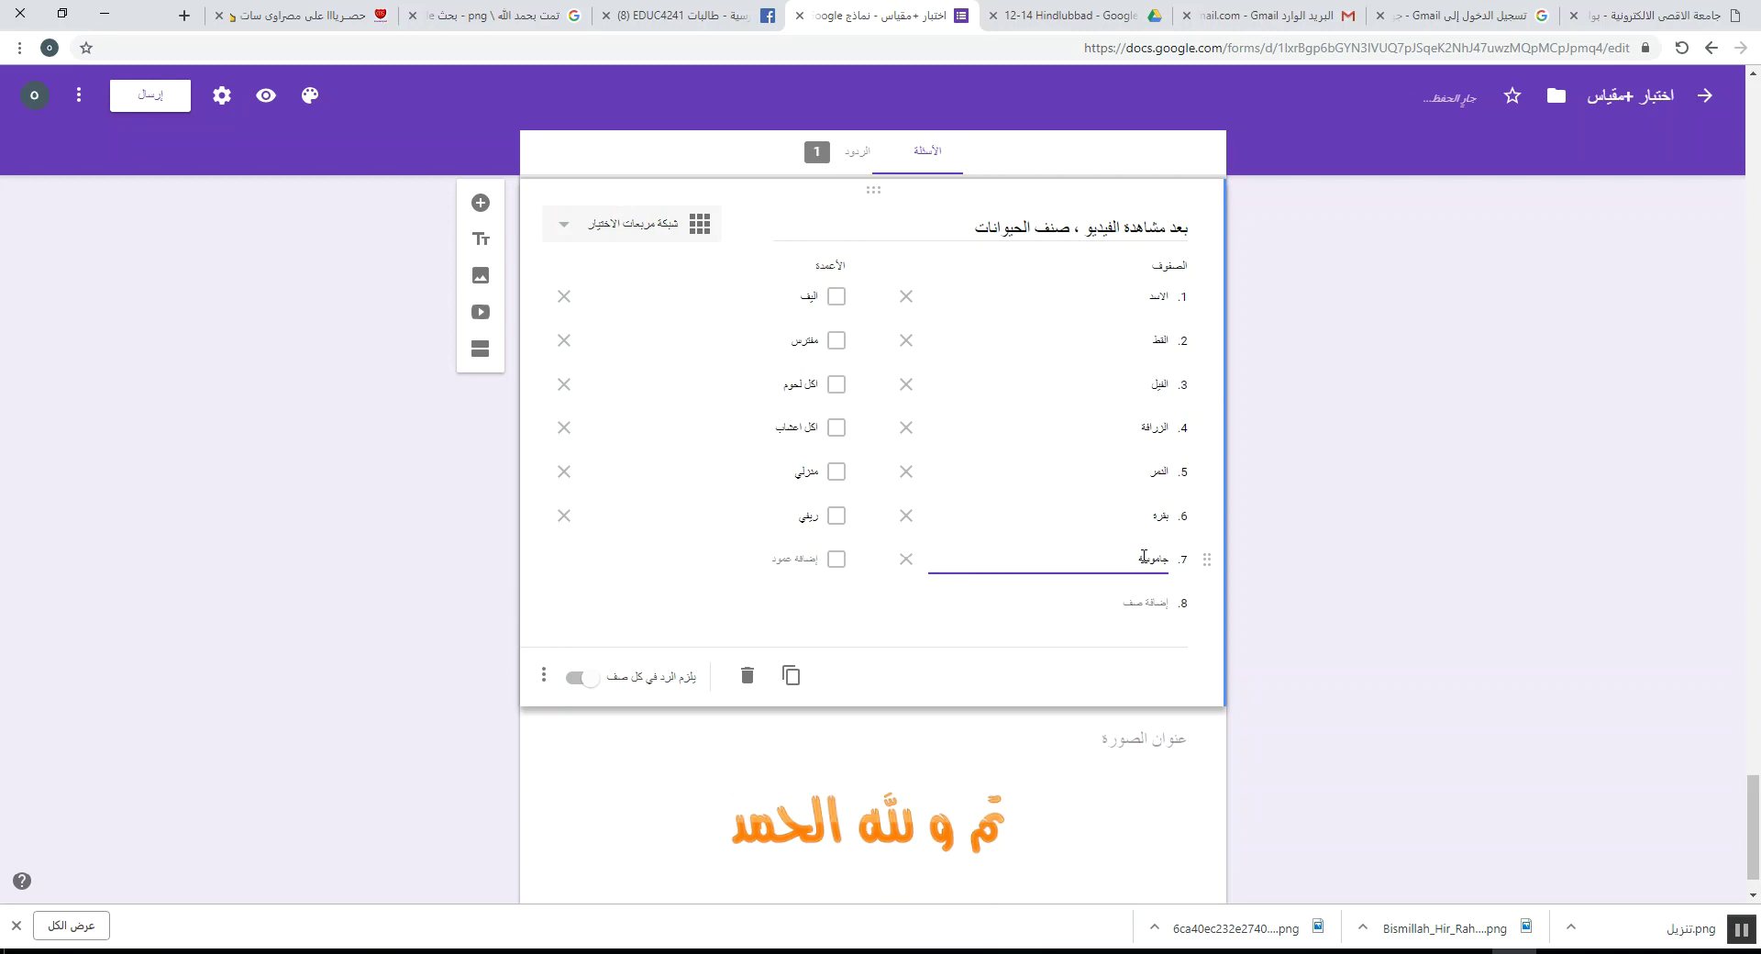
{"action": "left_click", "coordinate": [582, 678]}
- Add a new question below the checkbox grid titled مارايك في مساق الحوسبة
{"action": "left_click", "coordinate": [481, 211]}
{"action": "type", "text": "ساريا"}
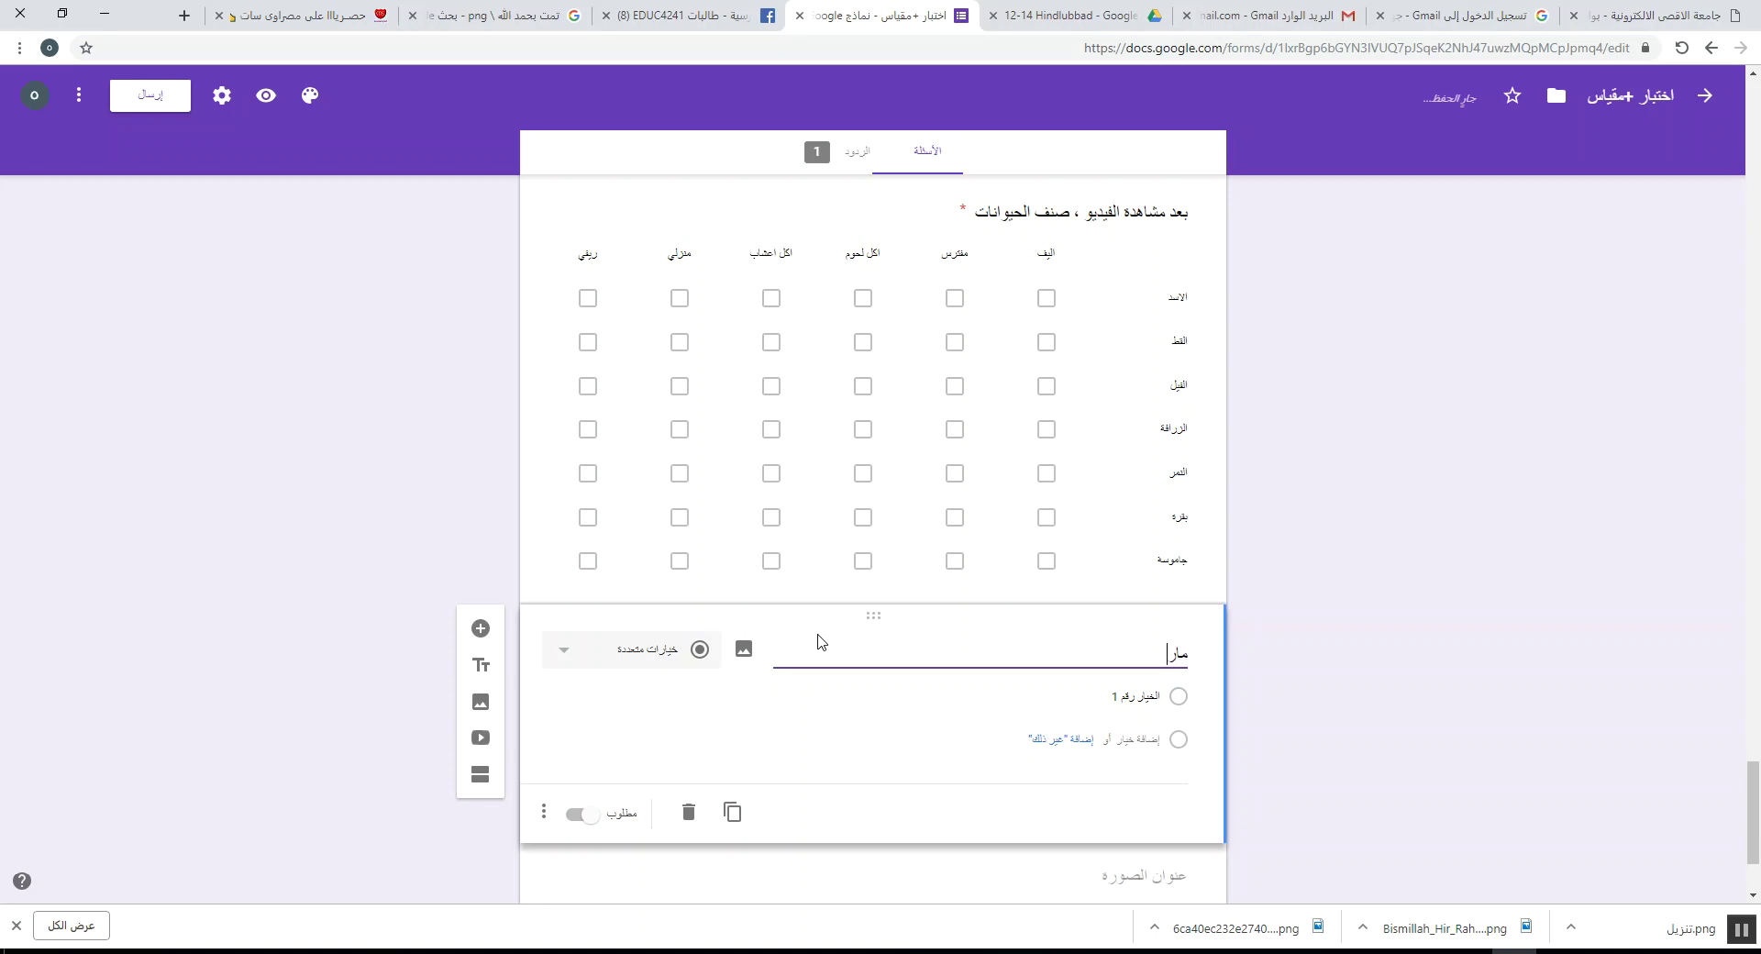
{"action": "type", "text": "يك في"}
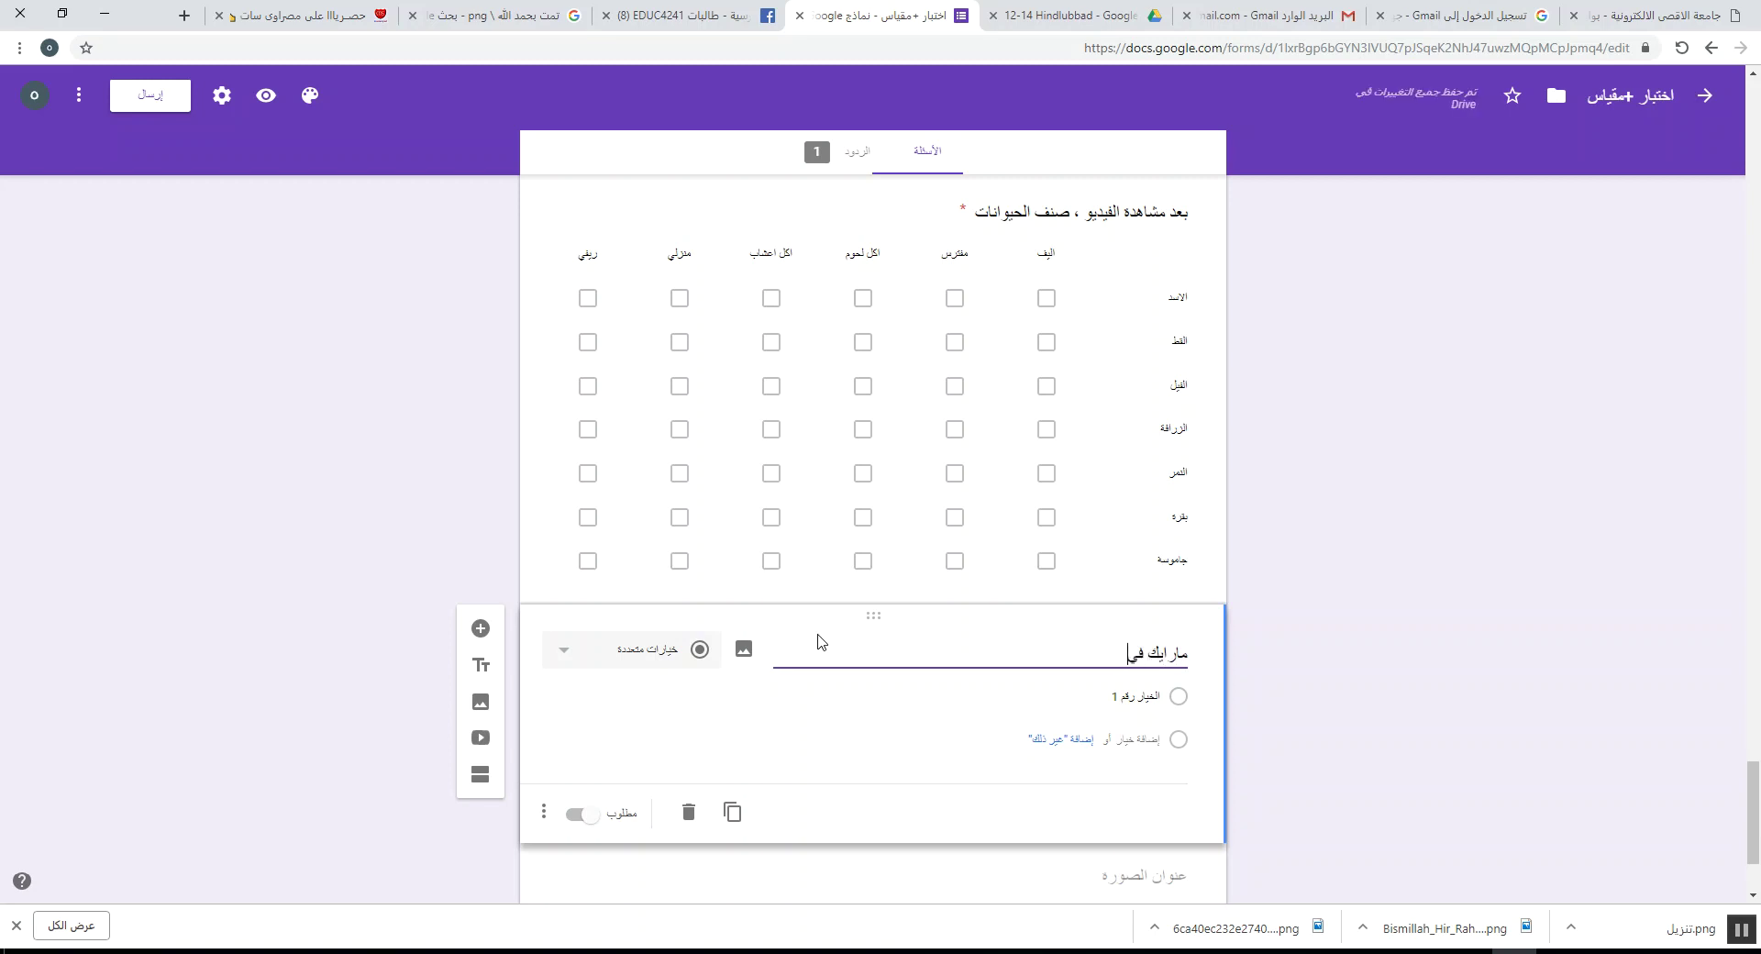
{"action": "type", "text": "مساق الحوسبة"}
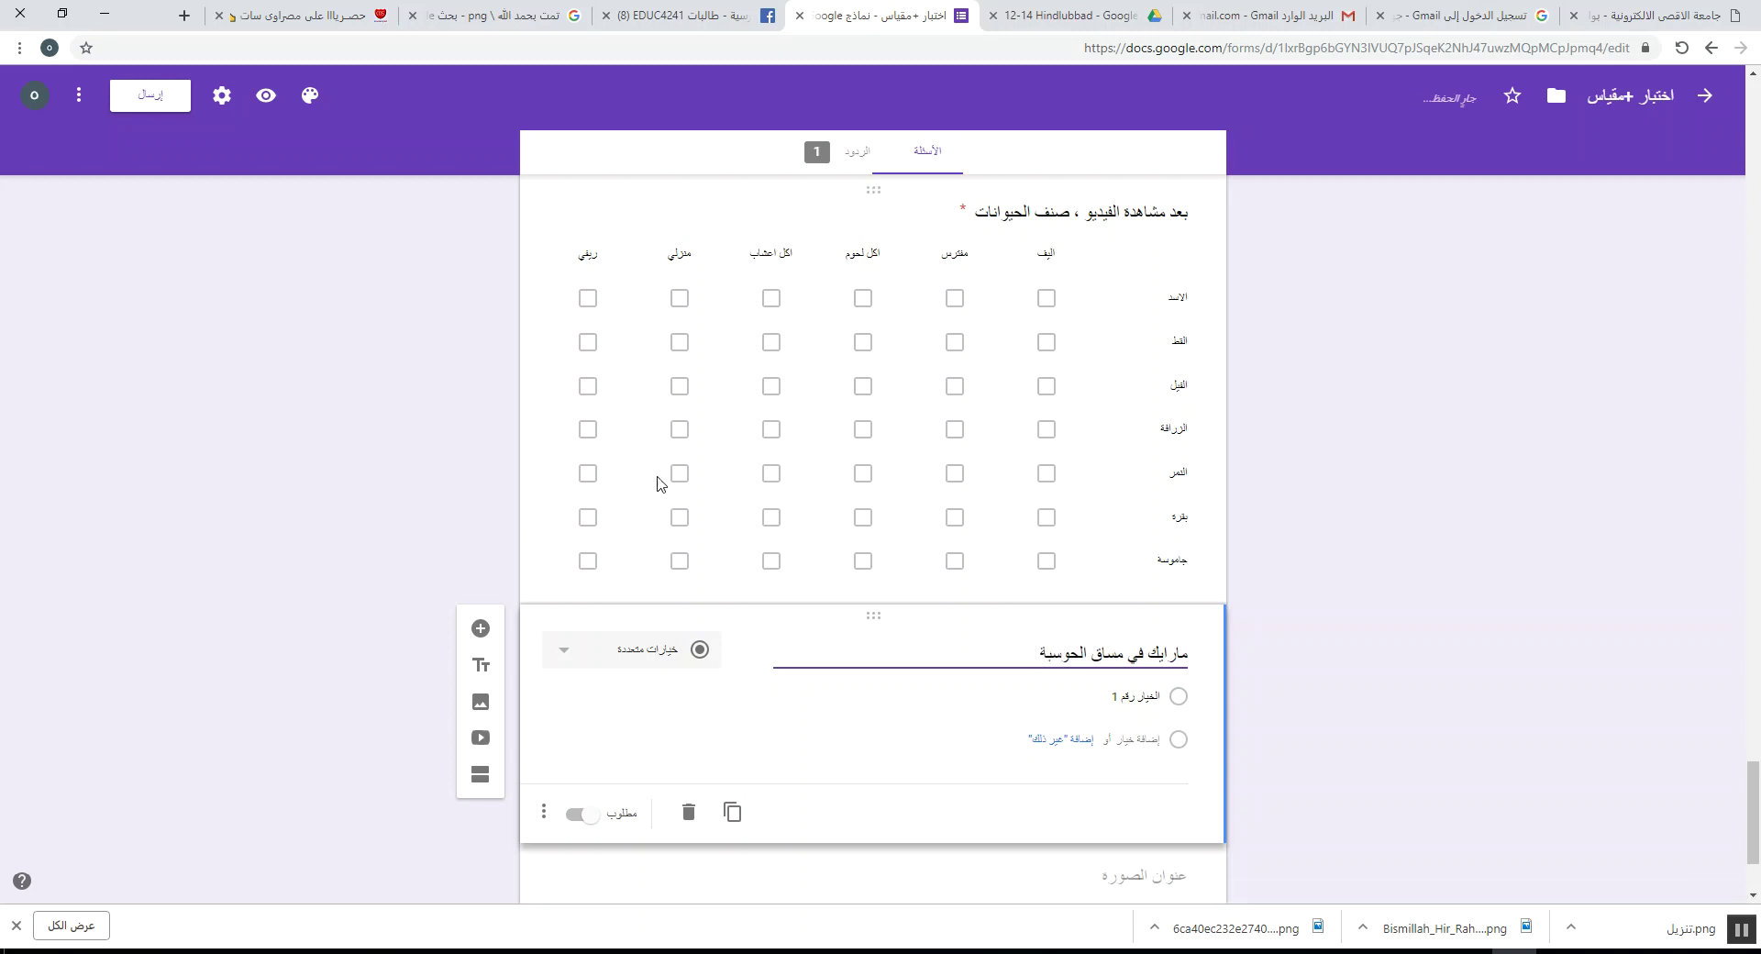
- Change the new question to a linear scale running from 1 to 10
{"action": "left_click", "coordinate": [1138, 697]}
{"action": "left_click", "coordinate": [697, 665]}
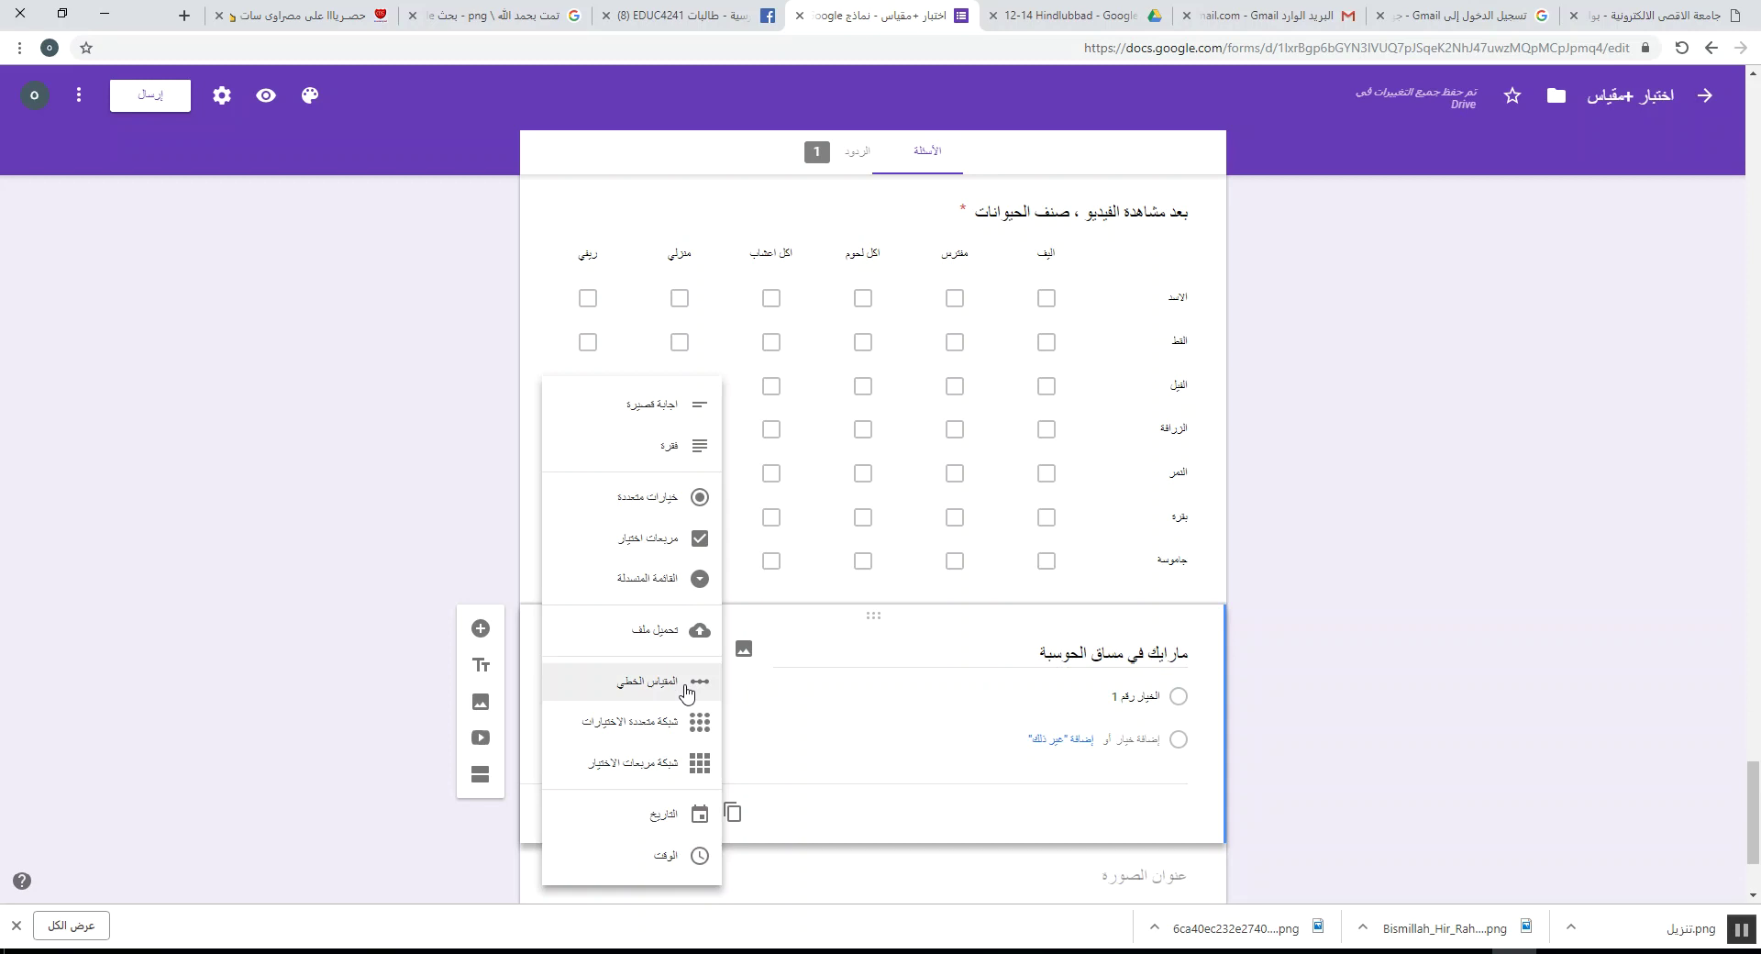
{"action": "left_click", "coordinate": [687, 692]}
{"action": "left_click", "coordinate": [1066, 724]}
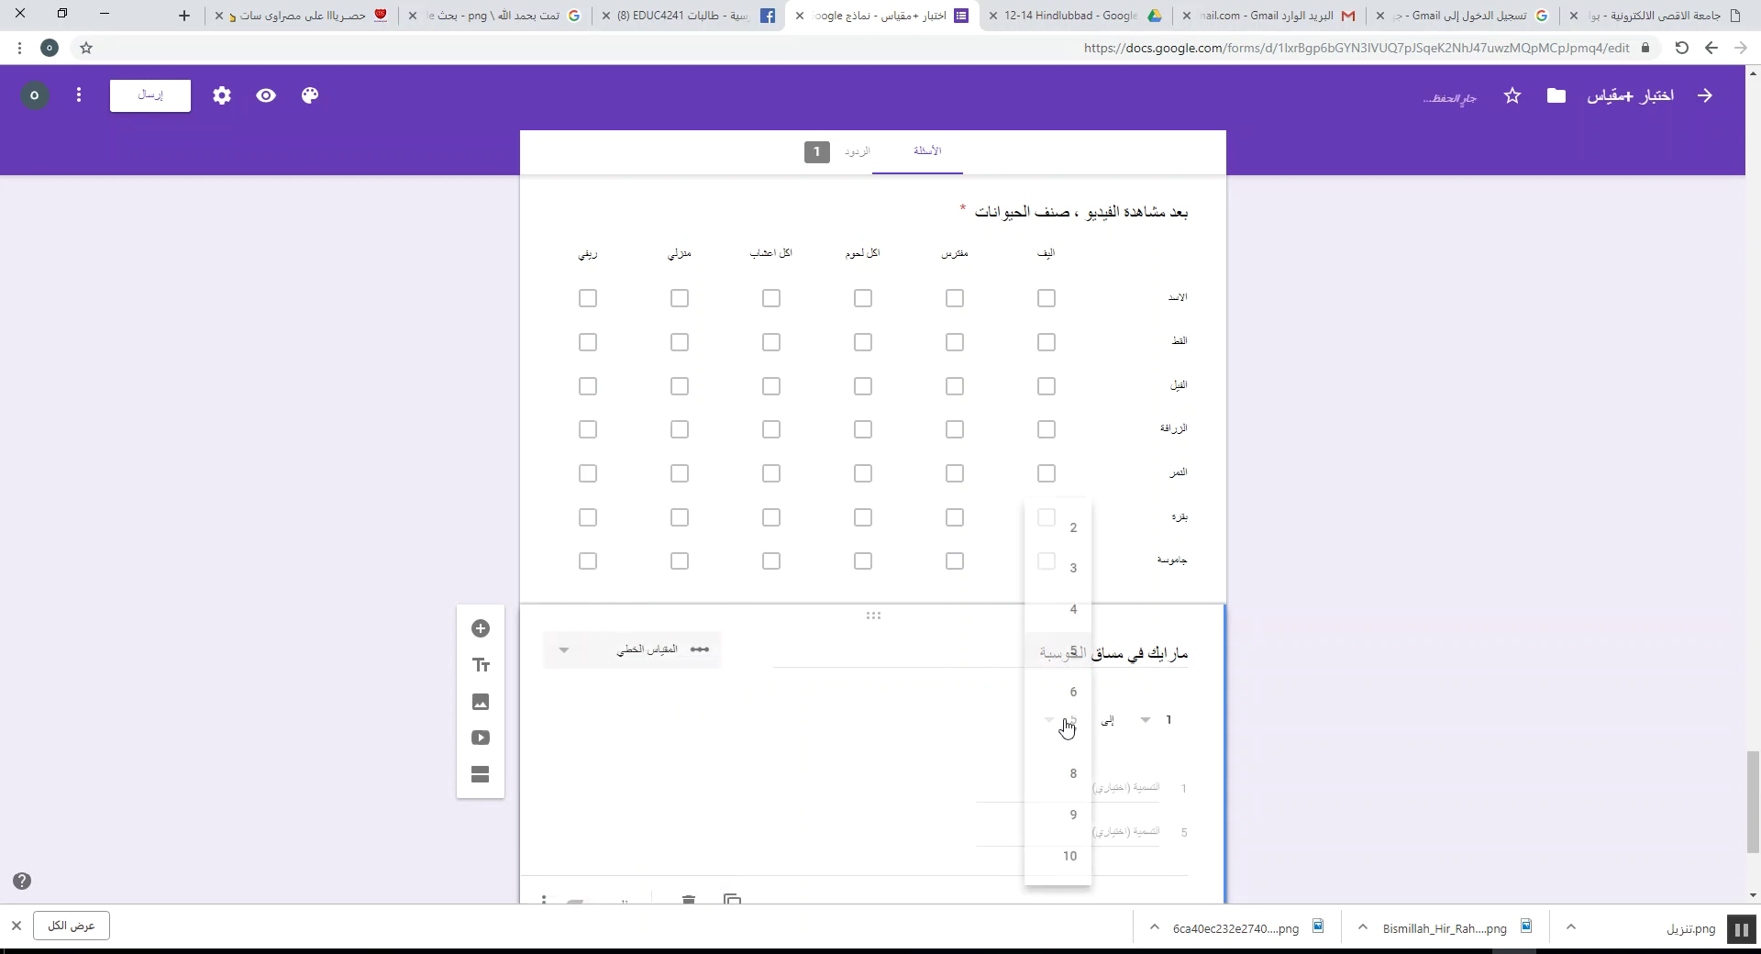
{"action": "left_click", "coordinate": [1066, 856]}
- Label the low end of the linear scale جيد and the high end رائع
{"action": "left_click", "coordinate": [1120, 785]}
{"action": "type", "text": "ع"}
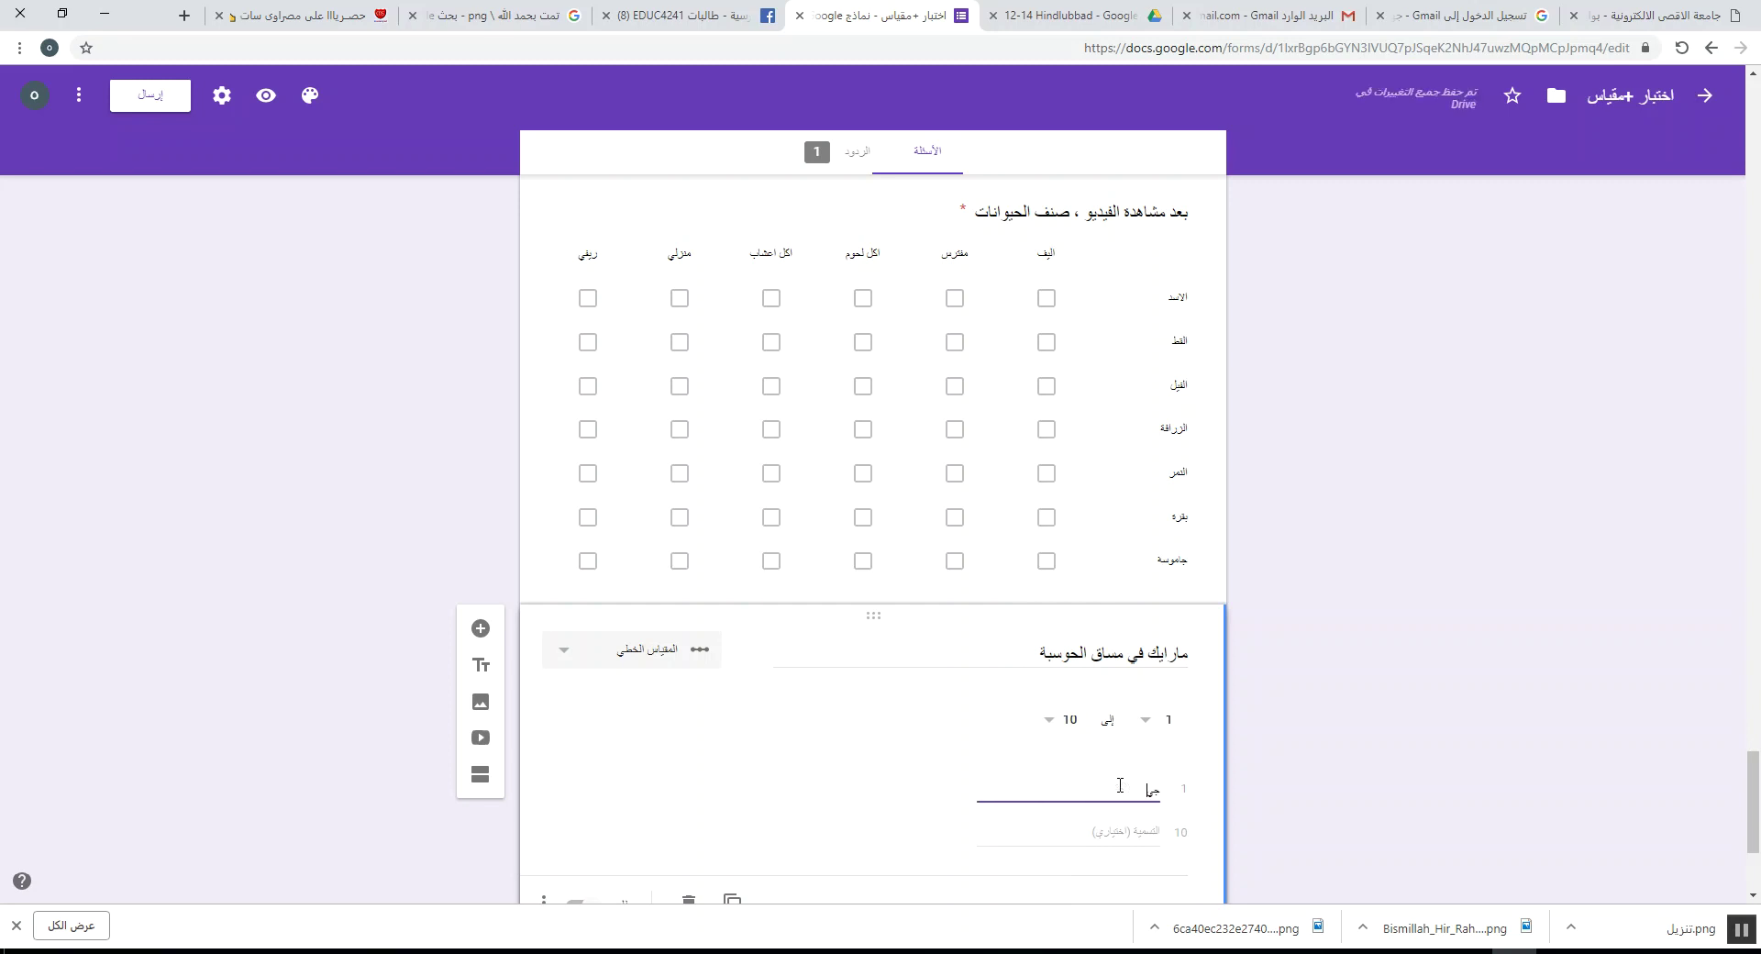
{"action": "left_click", "coordinate": [1104, 827]}
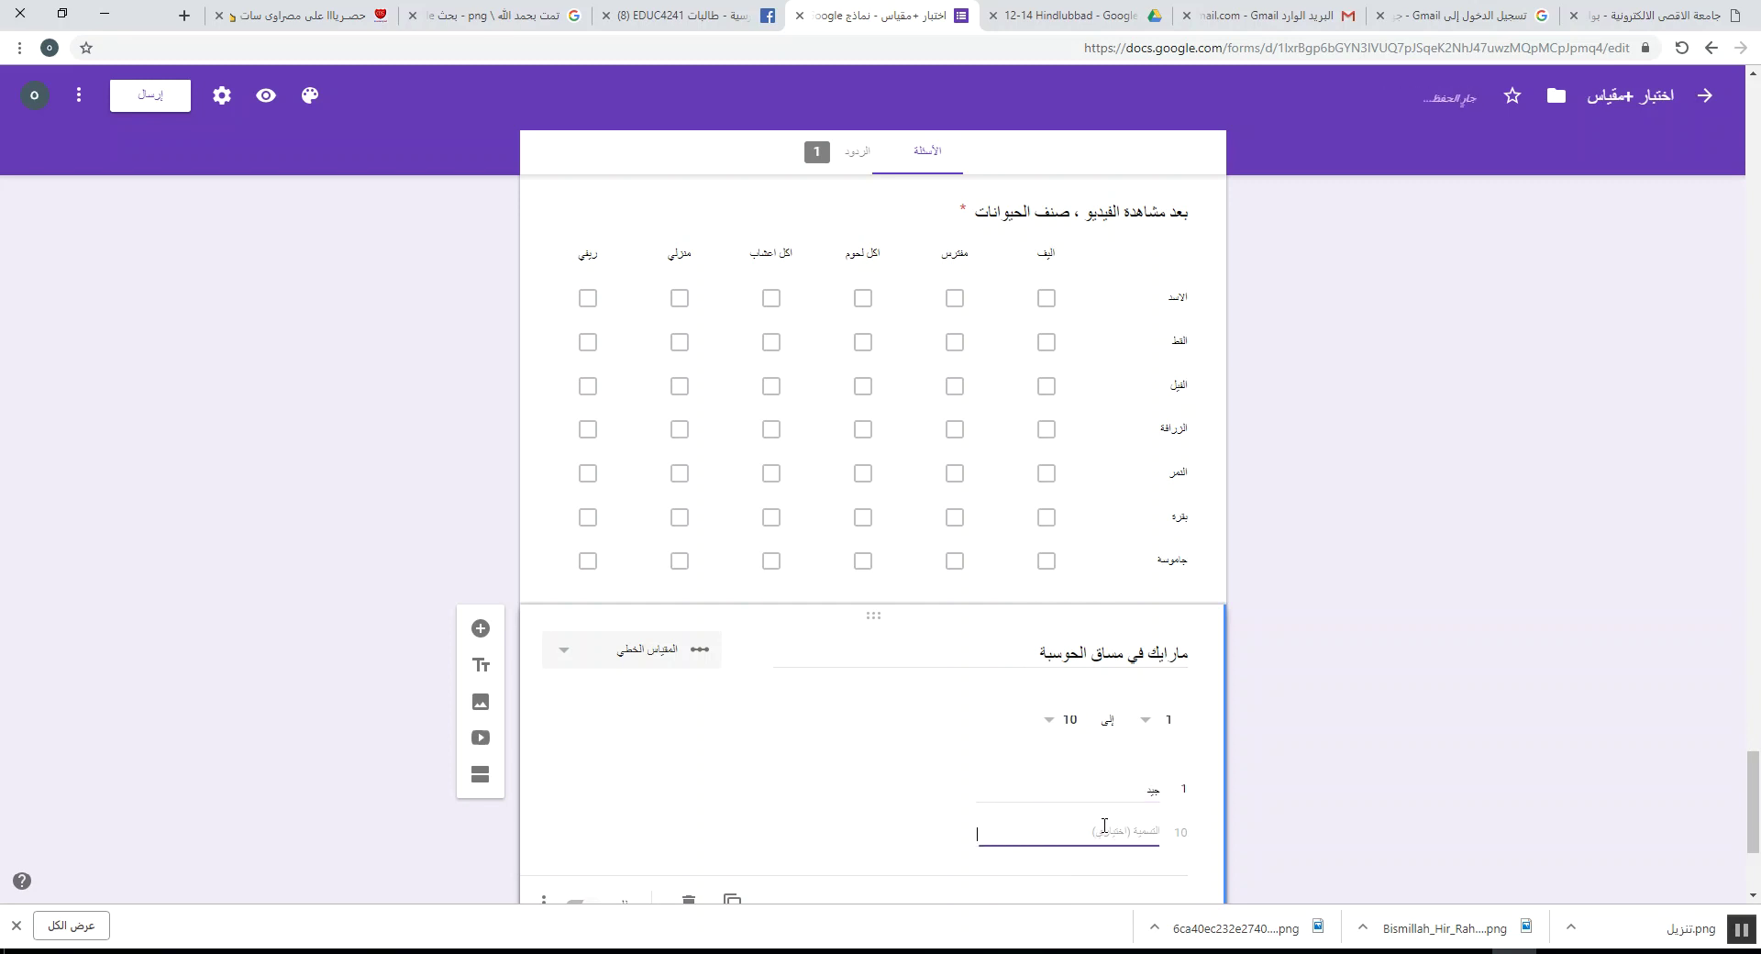
{"action": "type", "text": "رائع"}
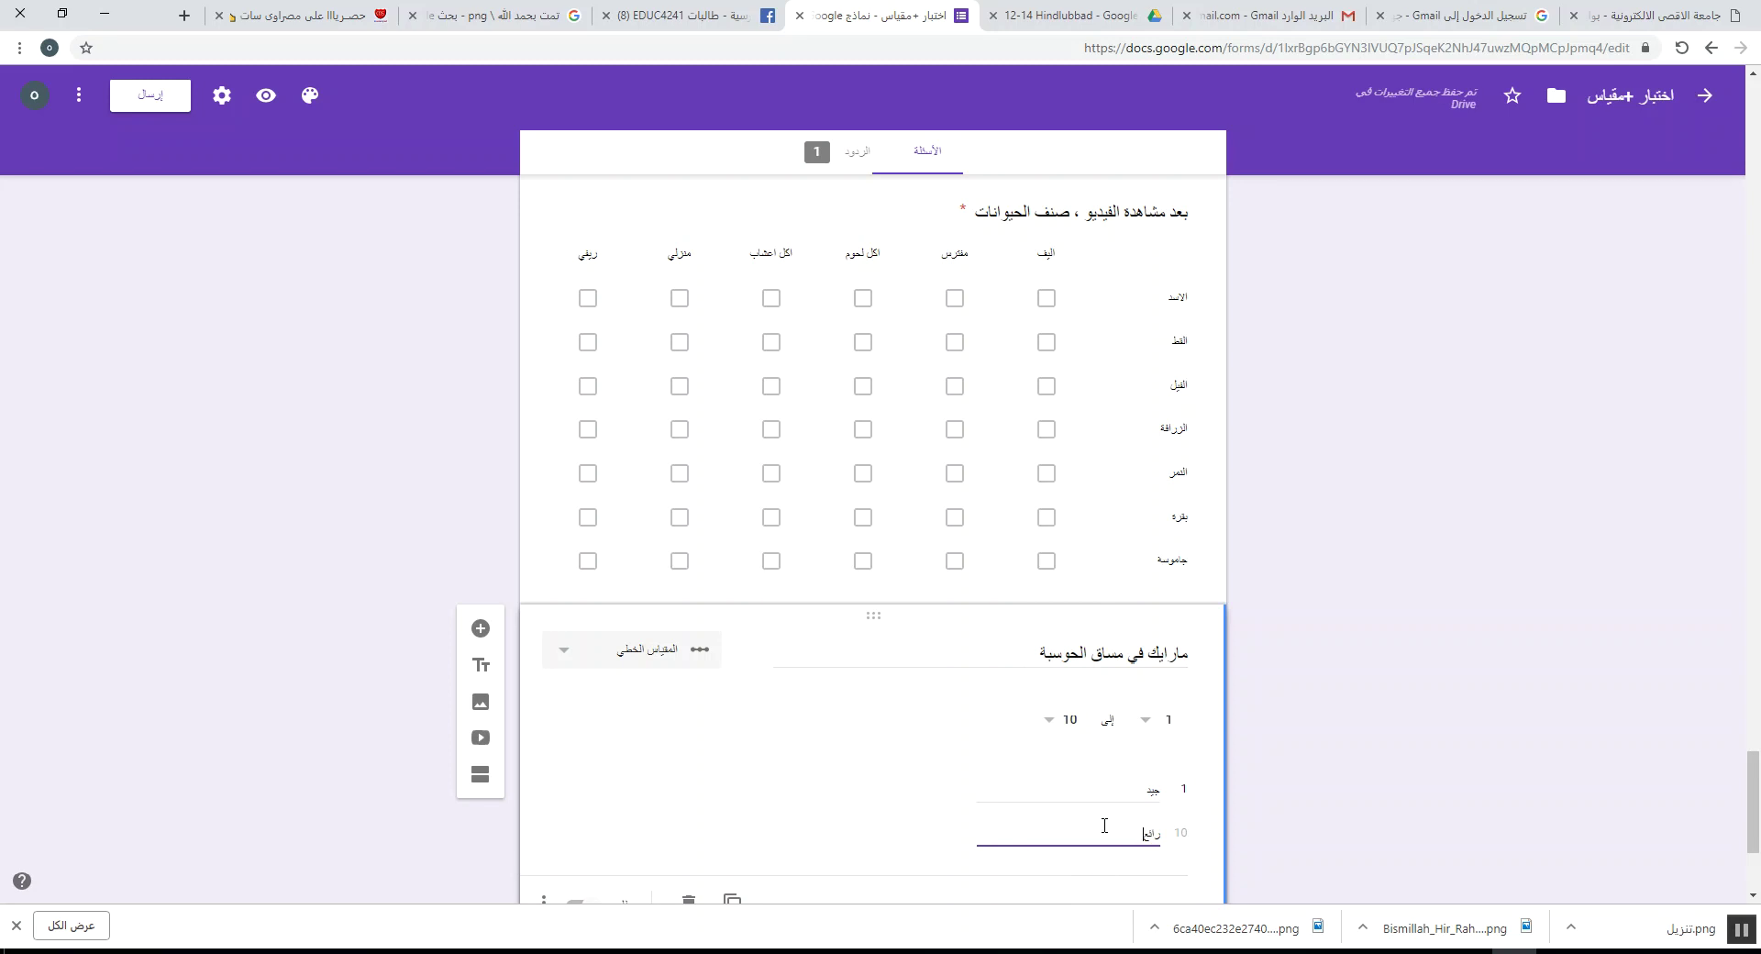
- Add a title block reading استطلاع راي and place it above the linear scale question
{"action": "left_click", "coordinate": [478, 676]}
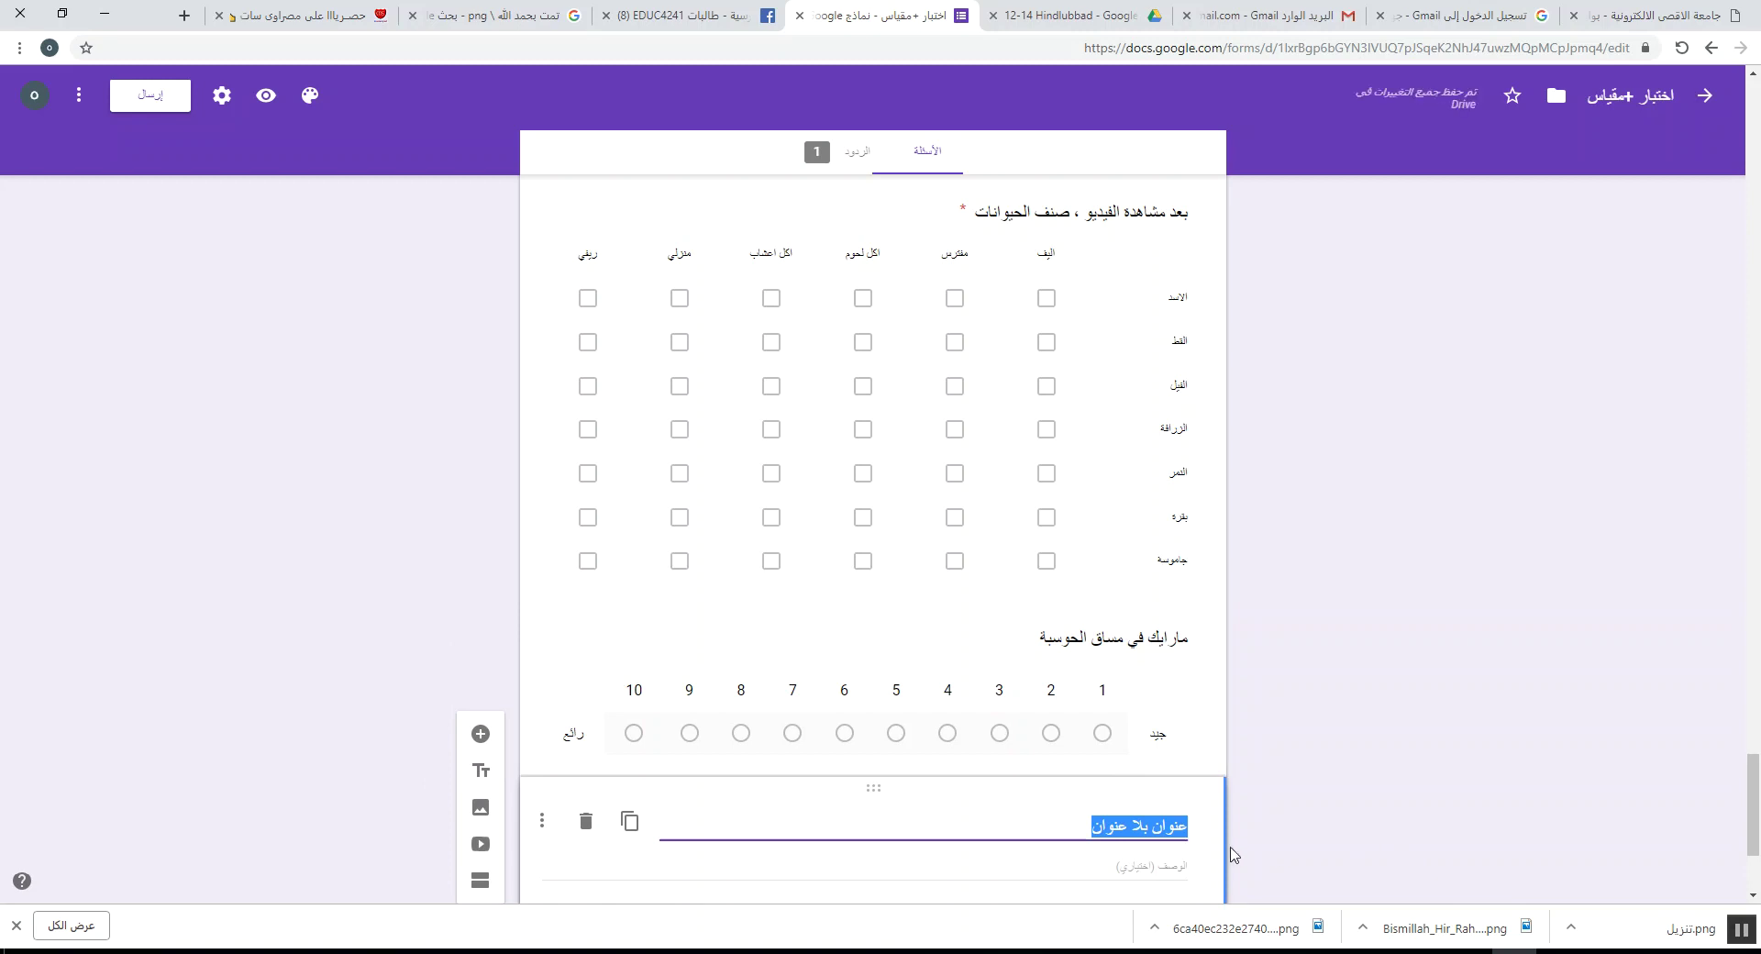
{"action": "type", "text": "استطلاع راي"}
{"action": "left_click_drag", "start_coordinate": [873, 787], "coordinate": [907, 605]}
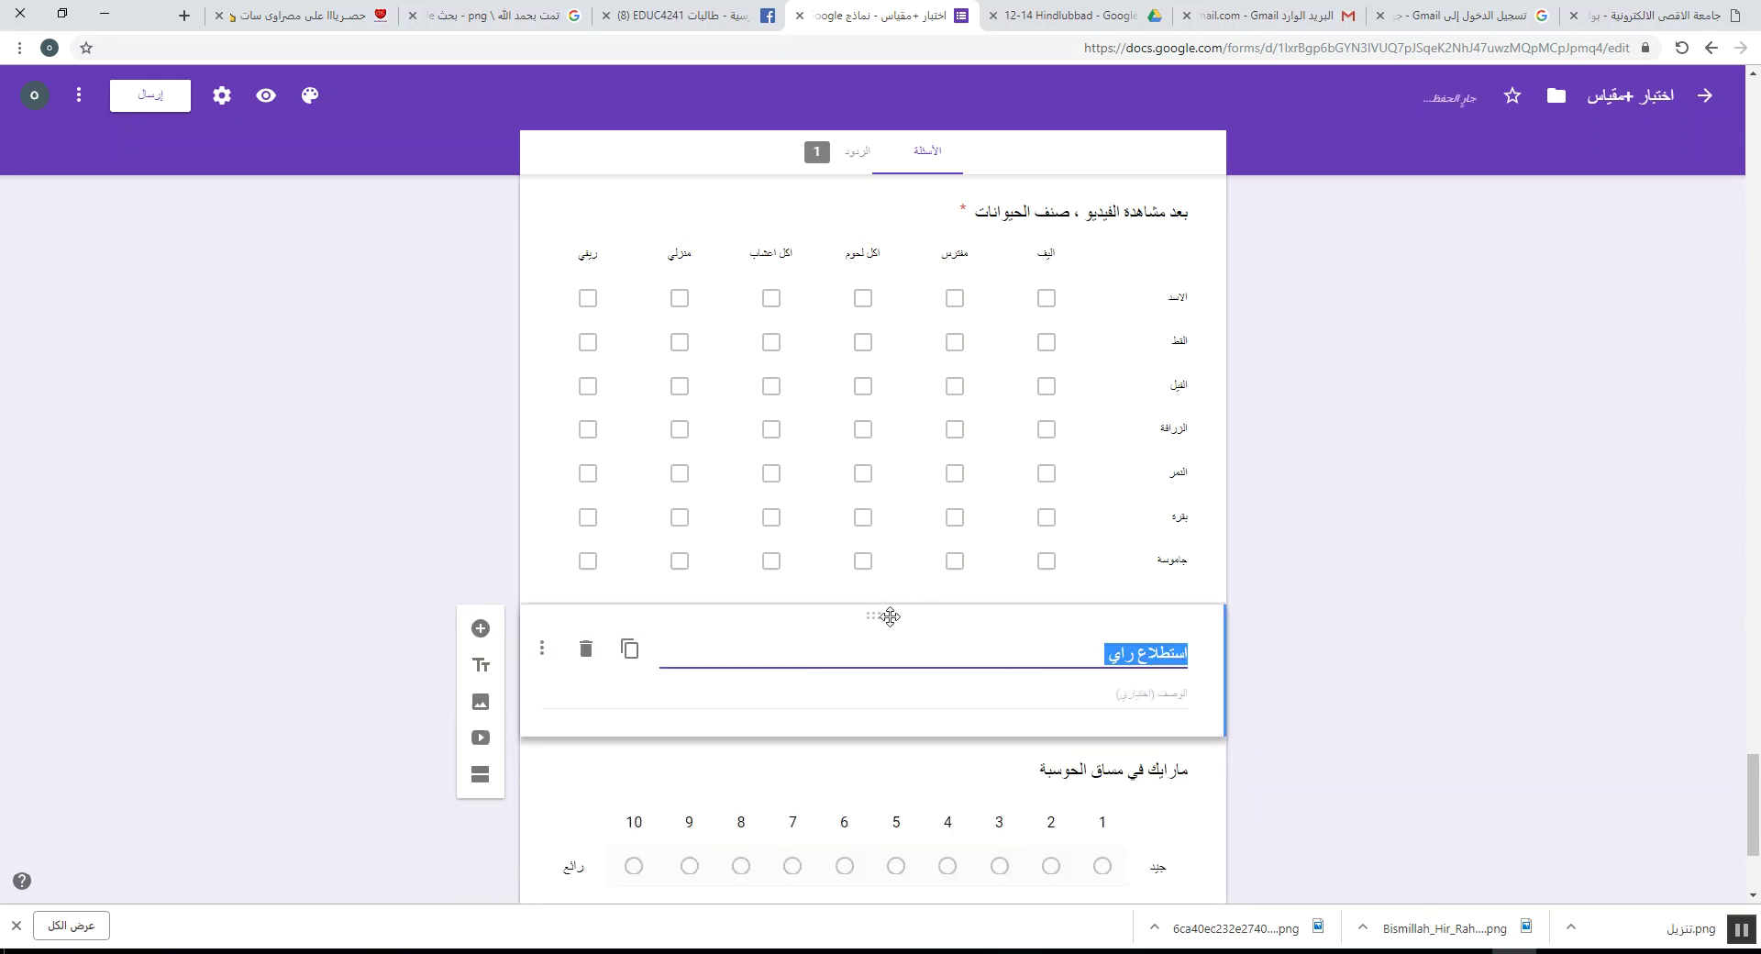
{"action": "scroll", "coordinate": [889, 615], "scroll_direction": "down", "scroll_amount": 3}
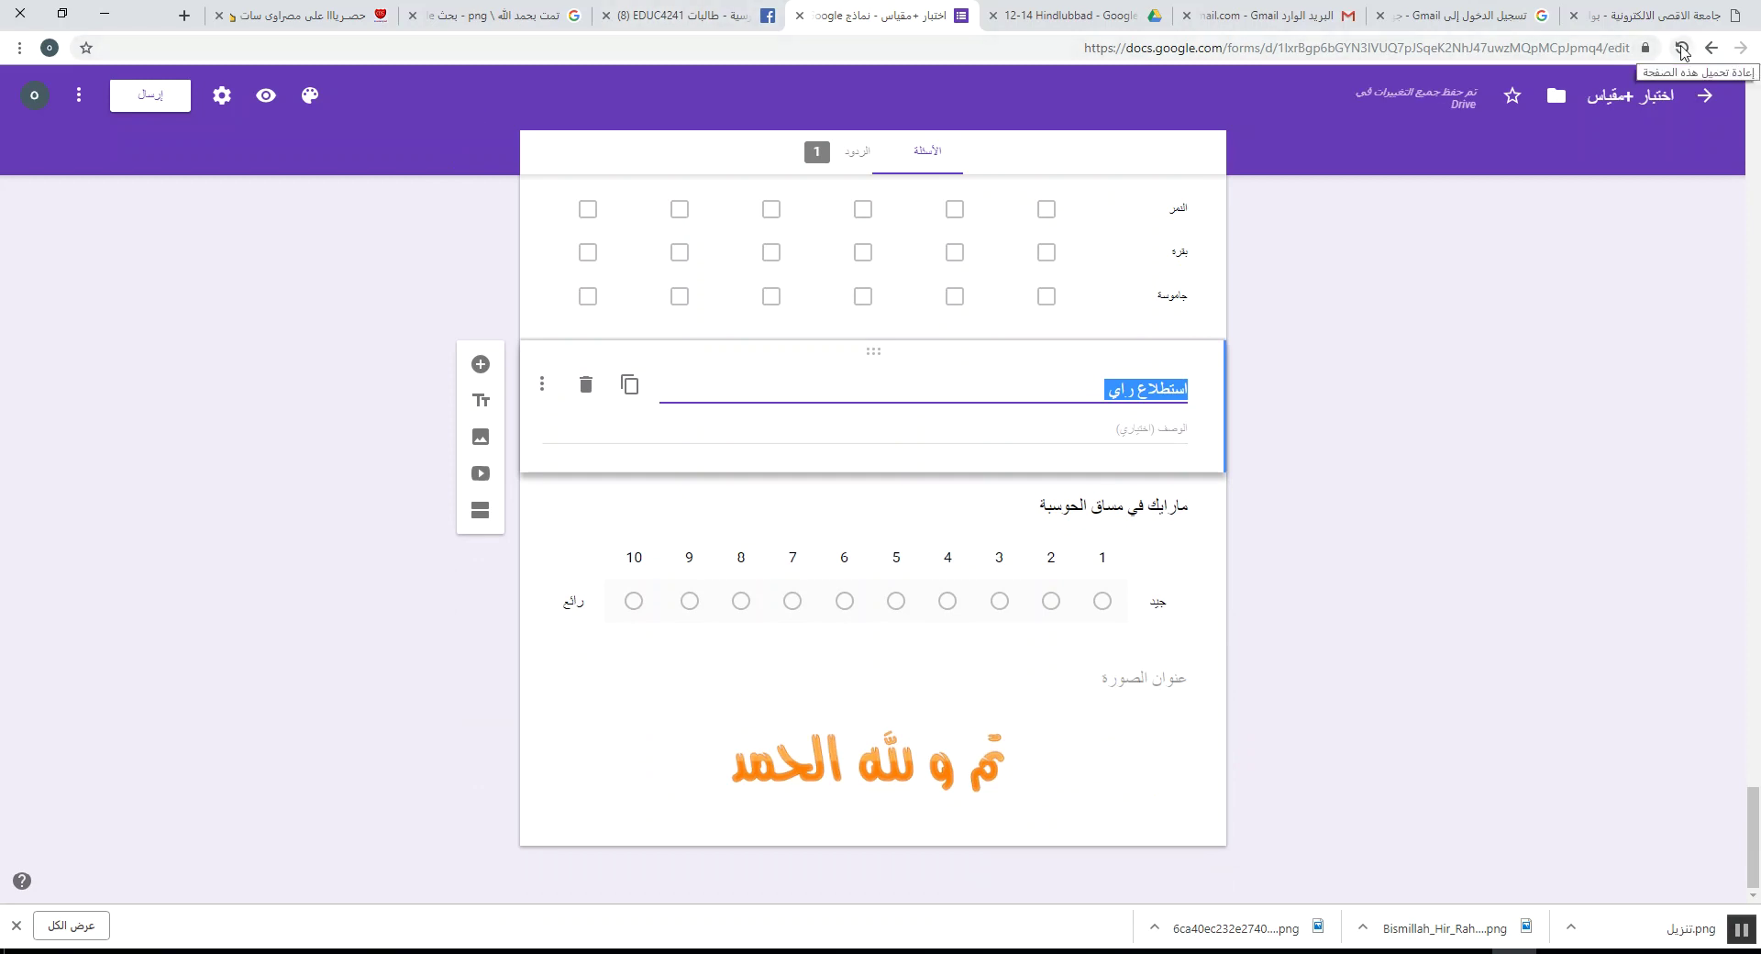
- Preview the form, complete the basic-data page with a test university number, full name and section, and continue
{"action": "left_click", "coordinate": [266, 99]}
{"action": "scroll", "coordinate": [1025, 546], "scroll_direction": "down", "scroll_amount": 3}
{"action": "left_click", "coordinate": [1121, 399]}
{"action": "type", "text": "12"}
{"action": "left_click", "coordinate": [1134, 514]}
{"action": "type", "text": "1"}
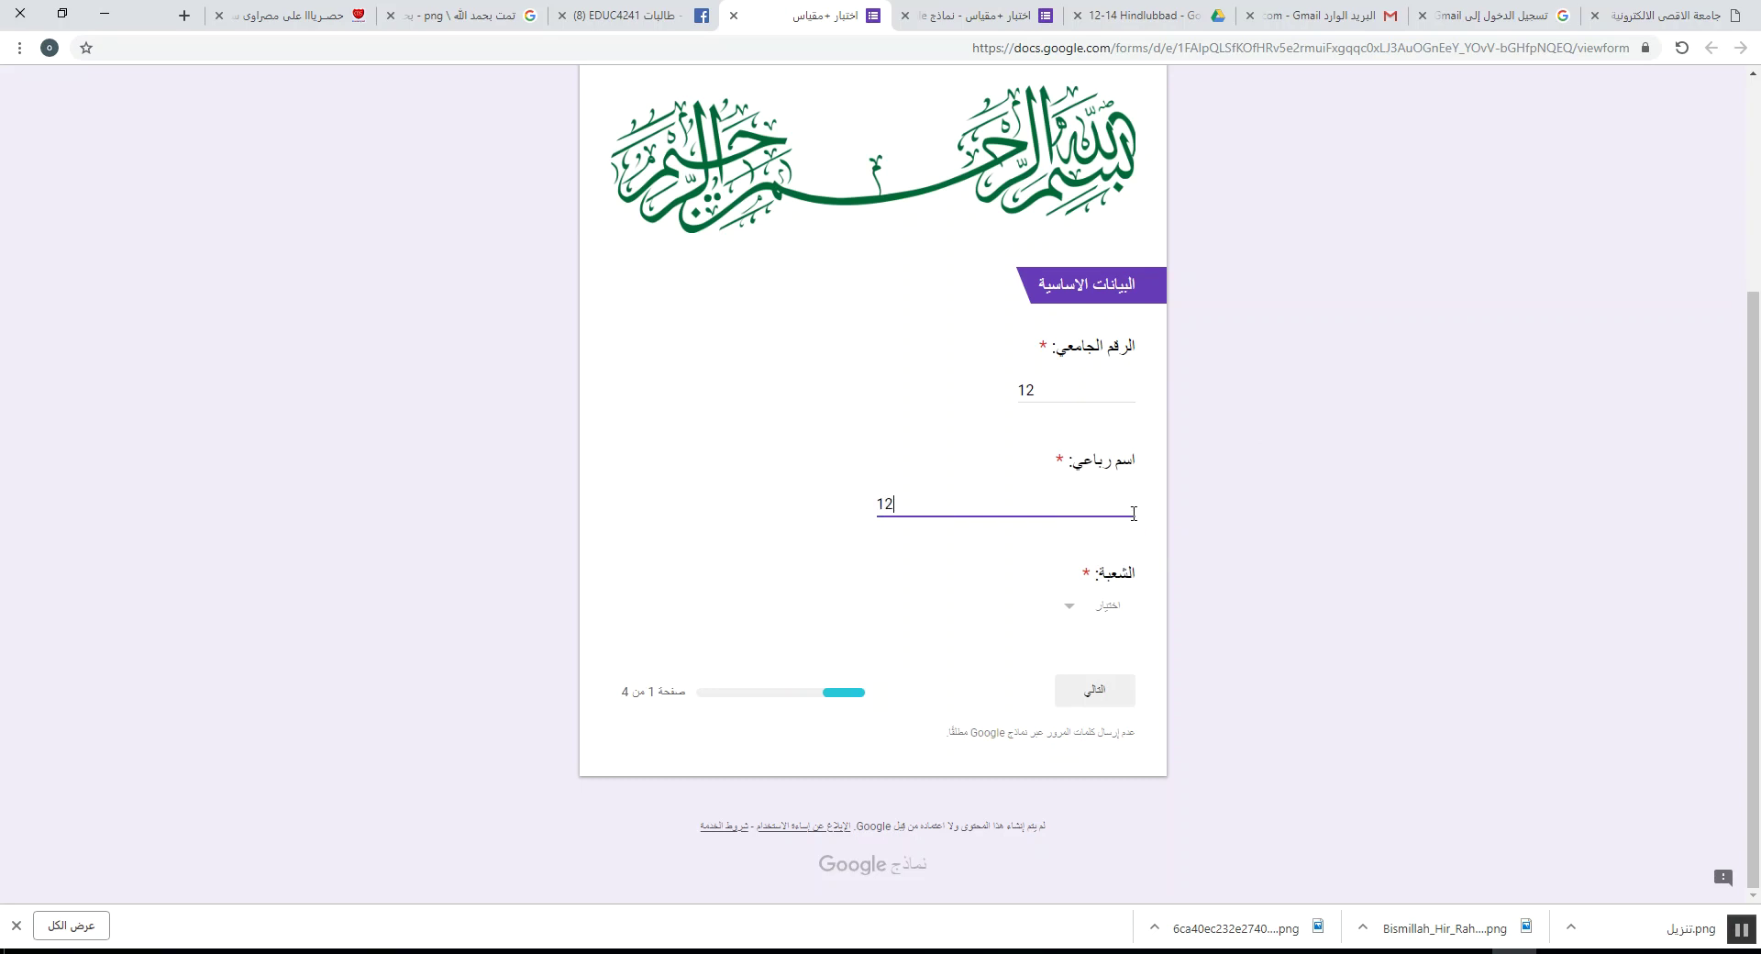
{"action": "left_click", "coordinate": [1114, 607]}
{"action": "left_click", "coordinate": [1112, 657]}
{"action": "left_click", "coordinate": [1092, 700]}
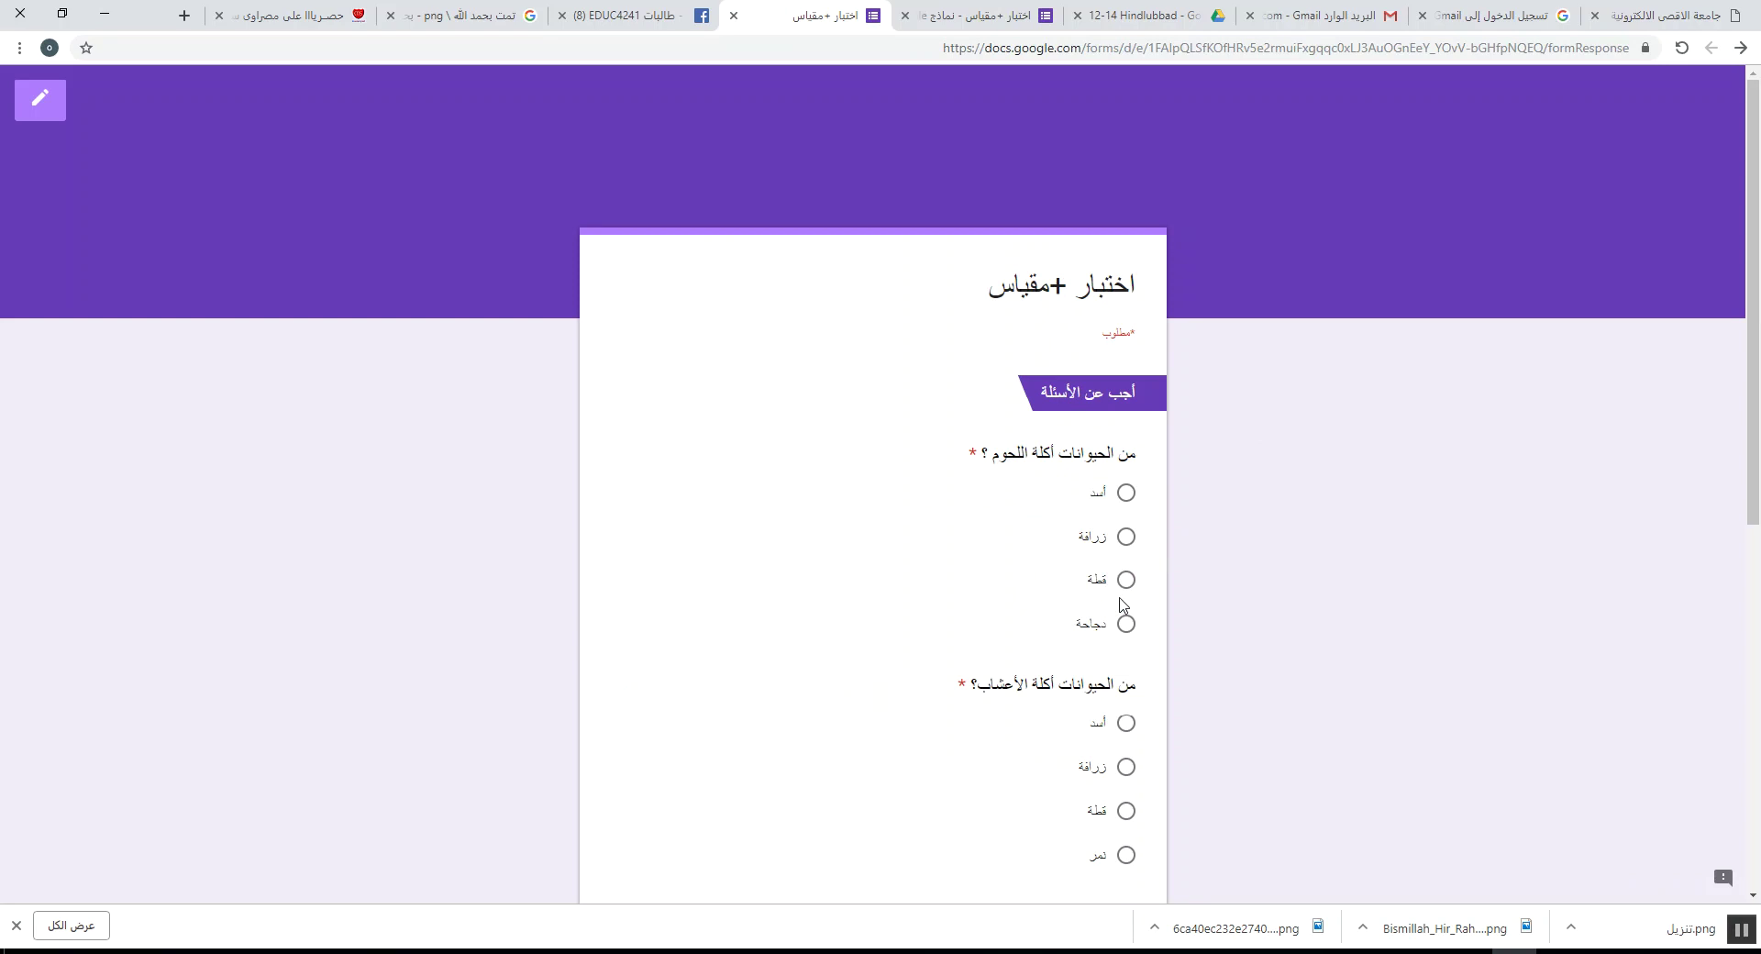
- Answer زرافة for meat eaters, زرافة for plant eaters and قطة for domestic animals, and continue to the third page
{"action": "left_click", "coordinate": [1126, 536]}
{"action": "scroll", "coordinate": [1126, 537], "scroll_direction": "down", "scroll_amount": 3}
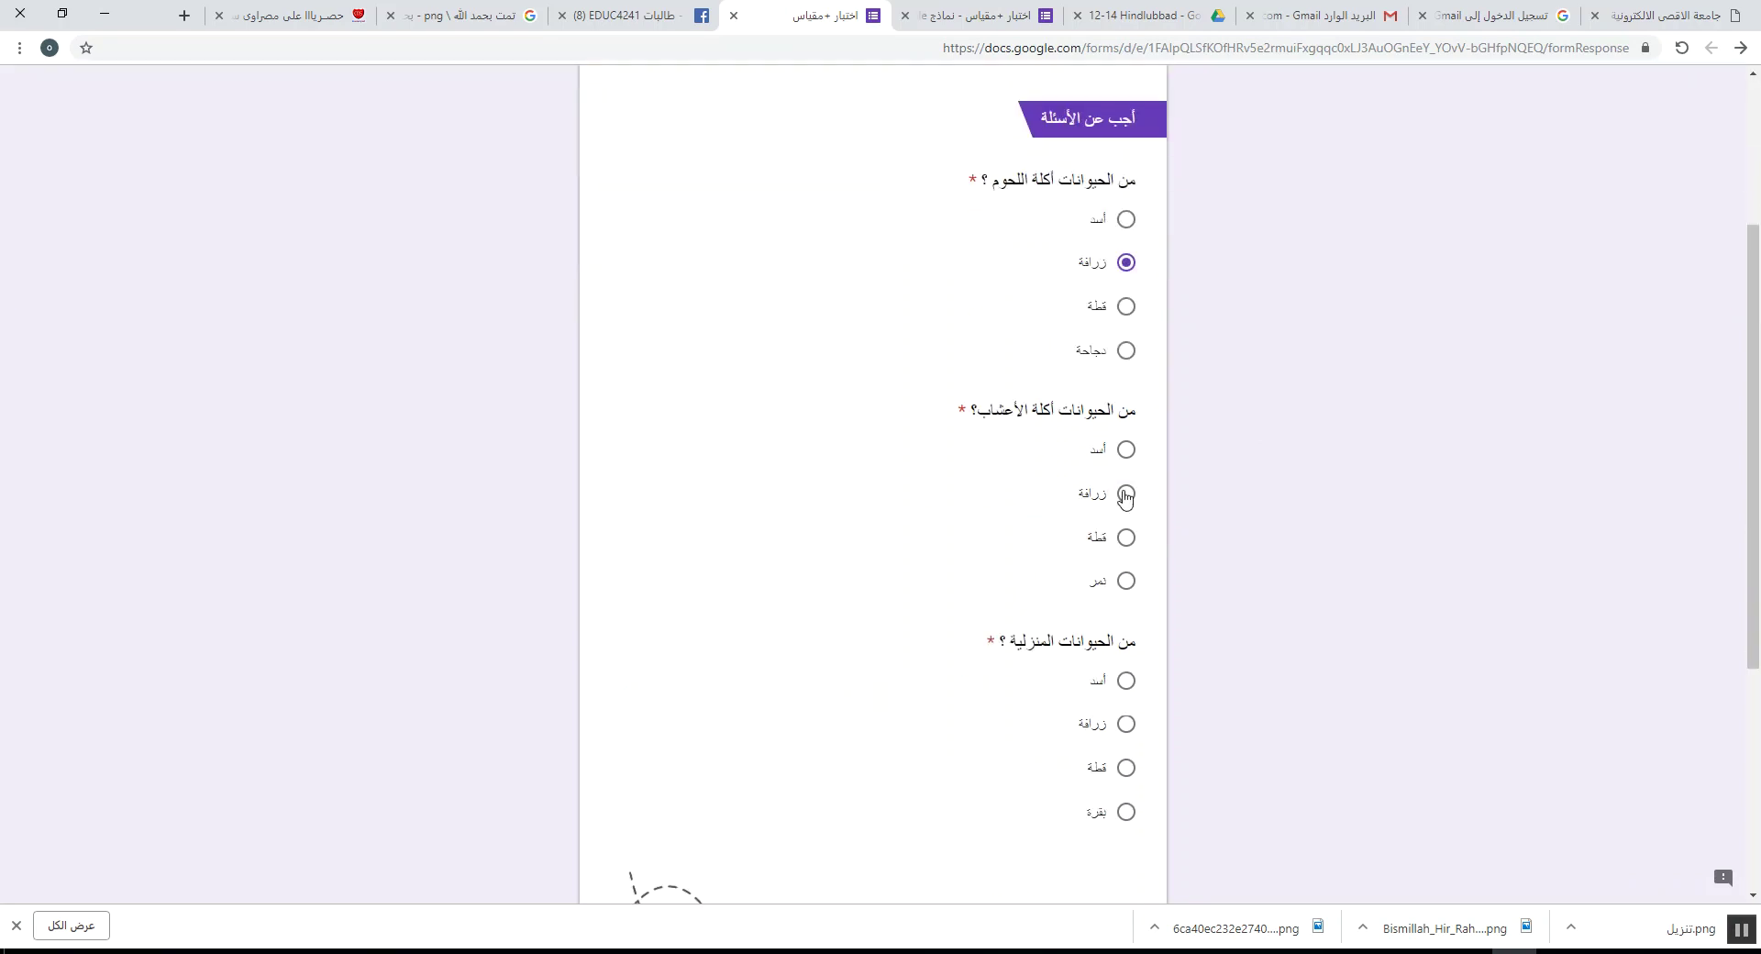
{"action": "left_click", "coordinate": [1126, 494]}
{"action": "scroll", "coordinate": [1119, 550], "scroll_direction": "down", "scroll_amount": 3}
{"action": "left_click", "coordinate": [1126, 493]}
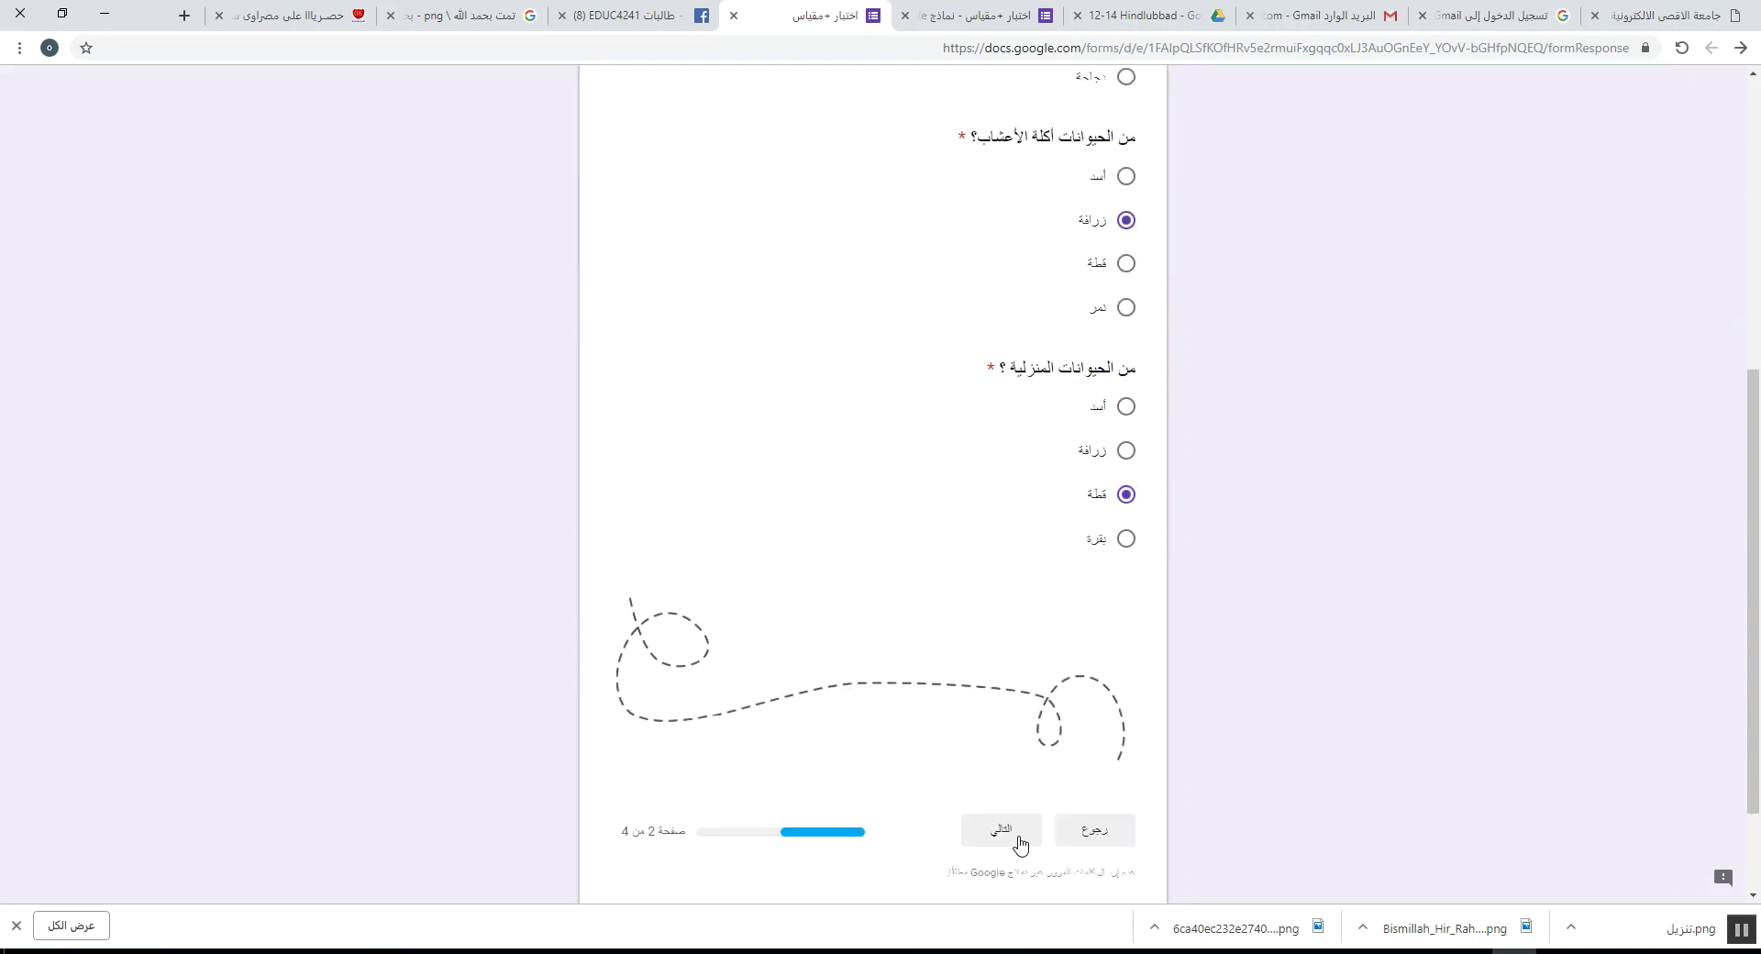
{"action": "left_click", "coordinate": [1020, 843]}
- Answer أسد for the lion picture and the first banana image for الموز, and continue to the last page
{"action": "scroll", "coordinate": [1121, 550], "scroll_direction": "down", "scroll_amount": 3}
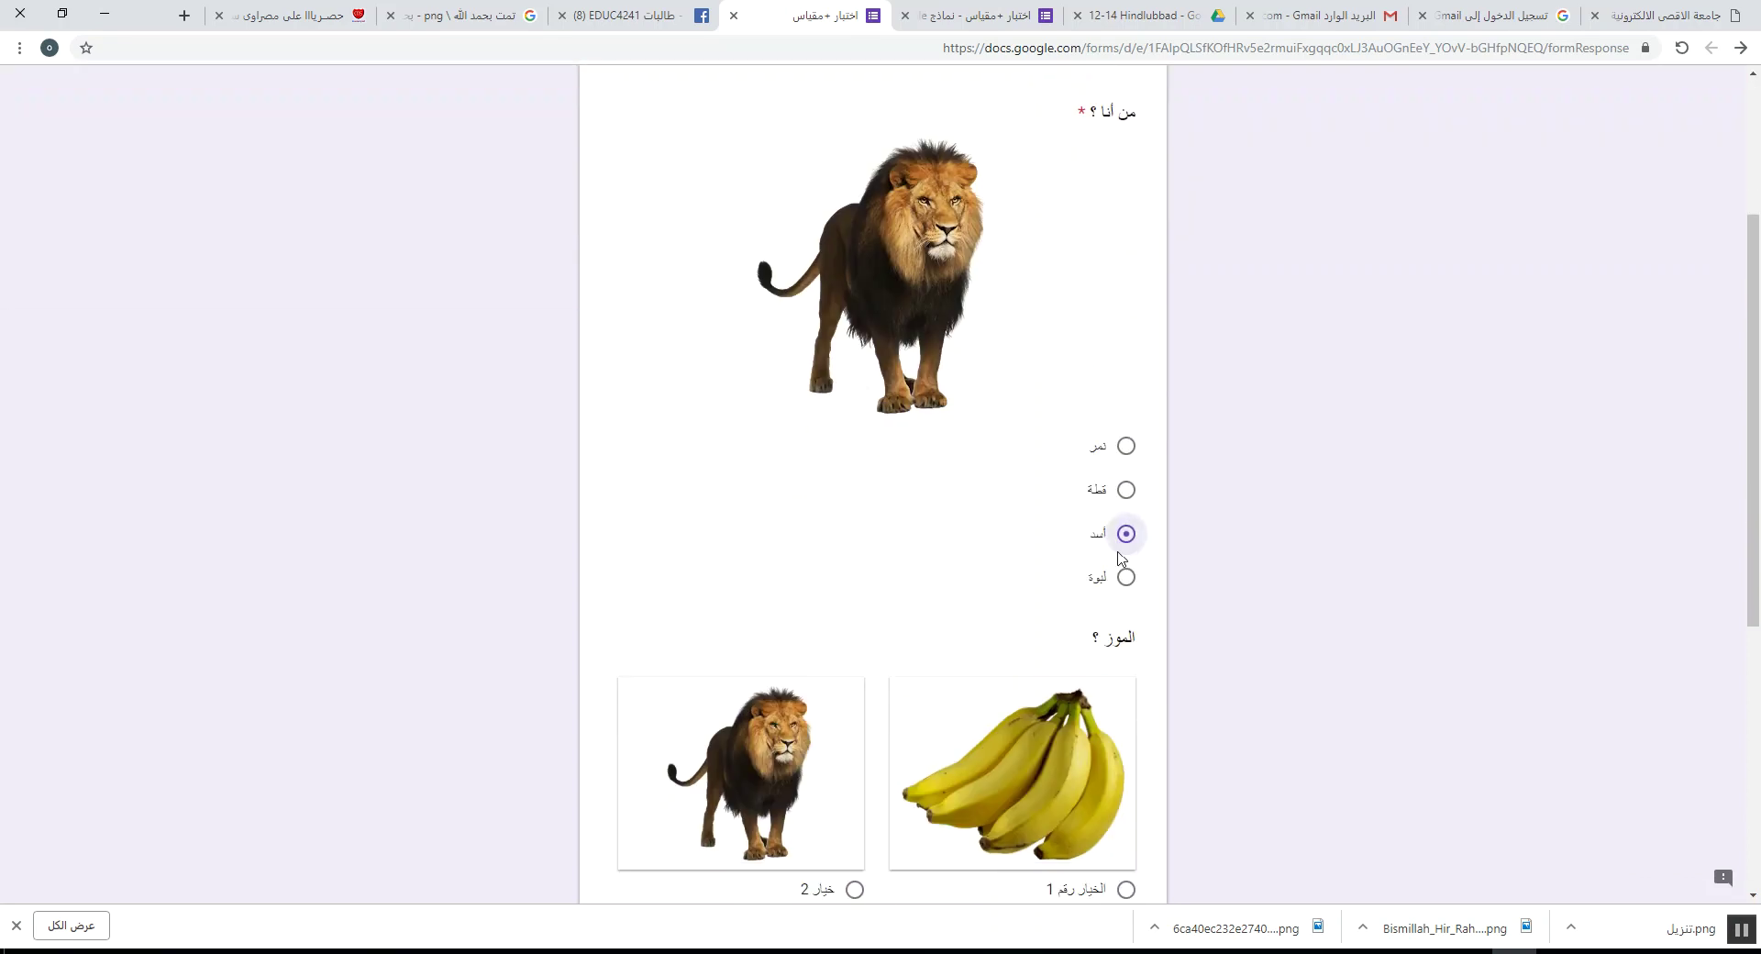
{"action": "left_click", "coordinate": [1119, 543]}
{"action": "scroll", "coordinate": [1114, 586], "scroll_direction": "down", "scroll_amount": 3}
{"action": "scroll", "coordinate": [1055, 676], "scroll_direction": "down", "scroll_amount": 3}
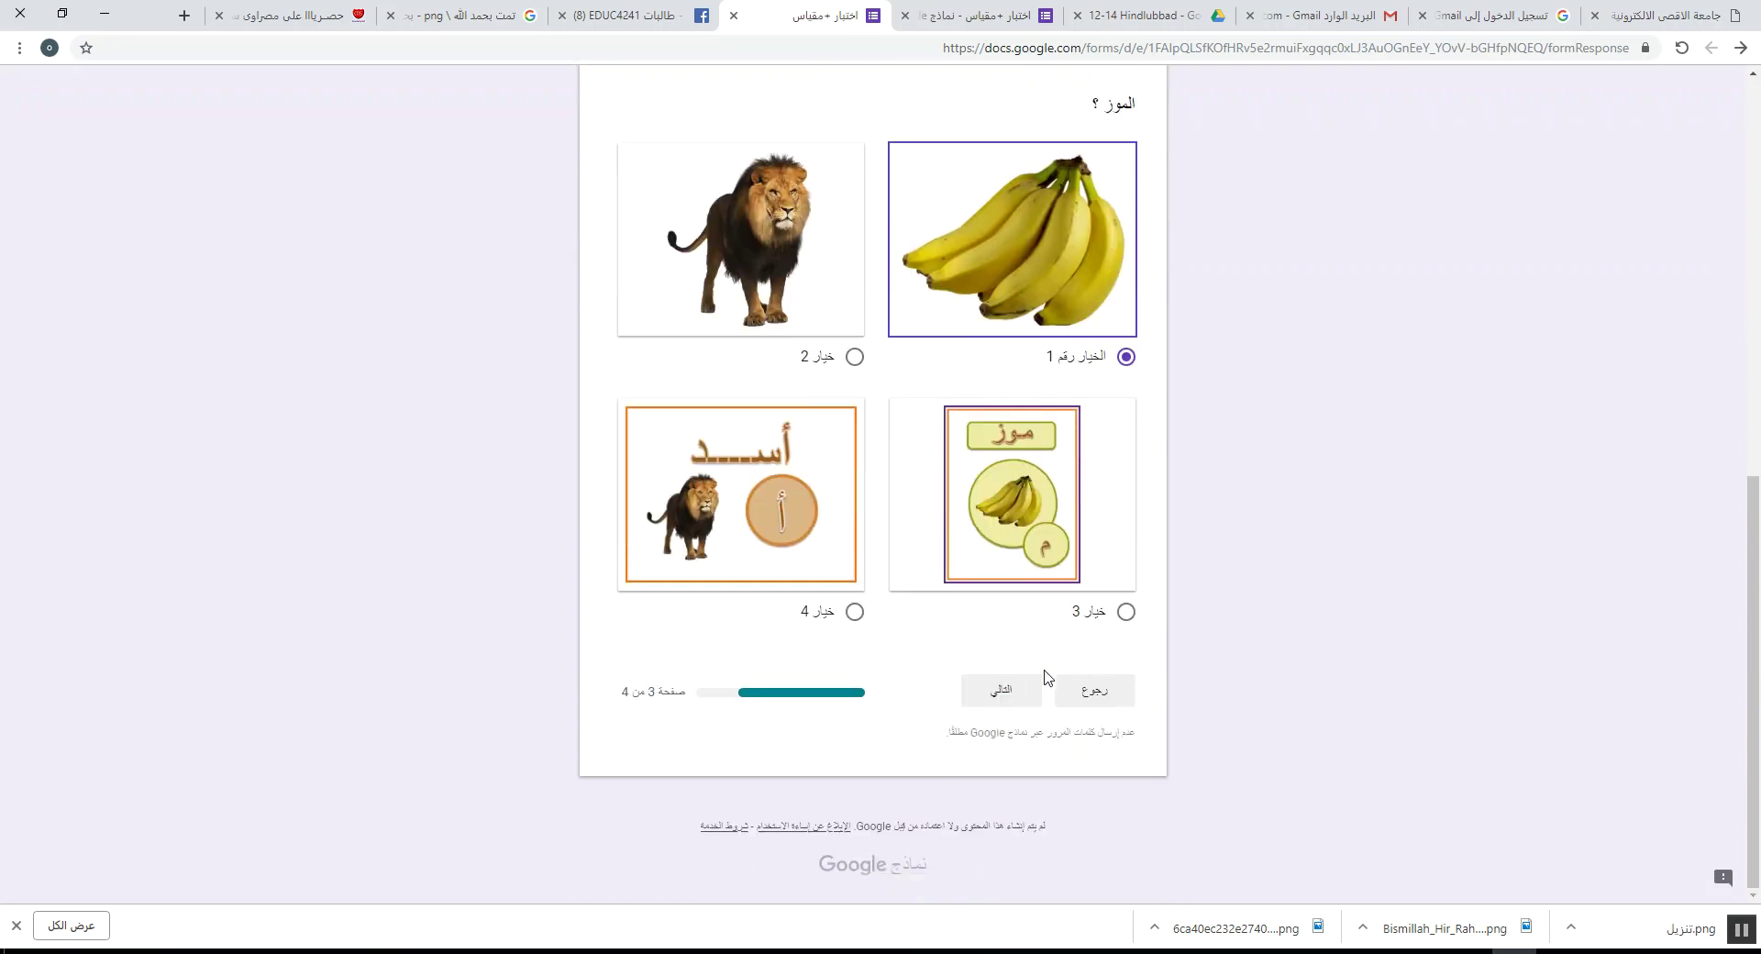
{"action": "left_click", "coordinate": [1002, 690]}
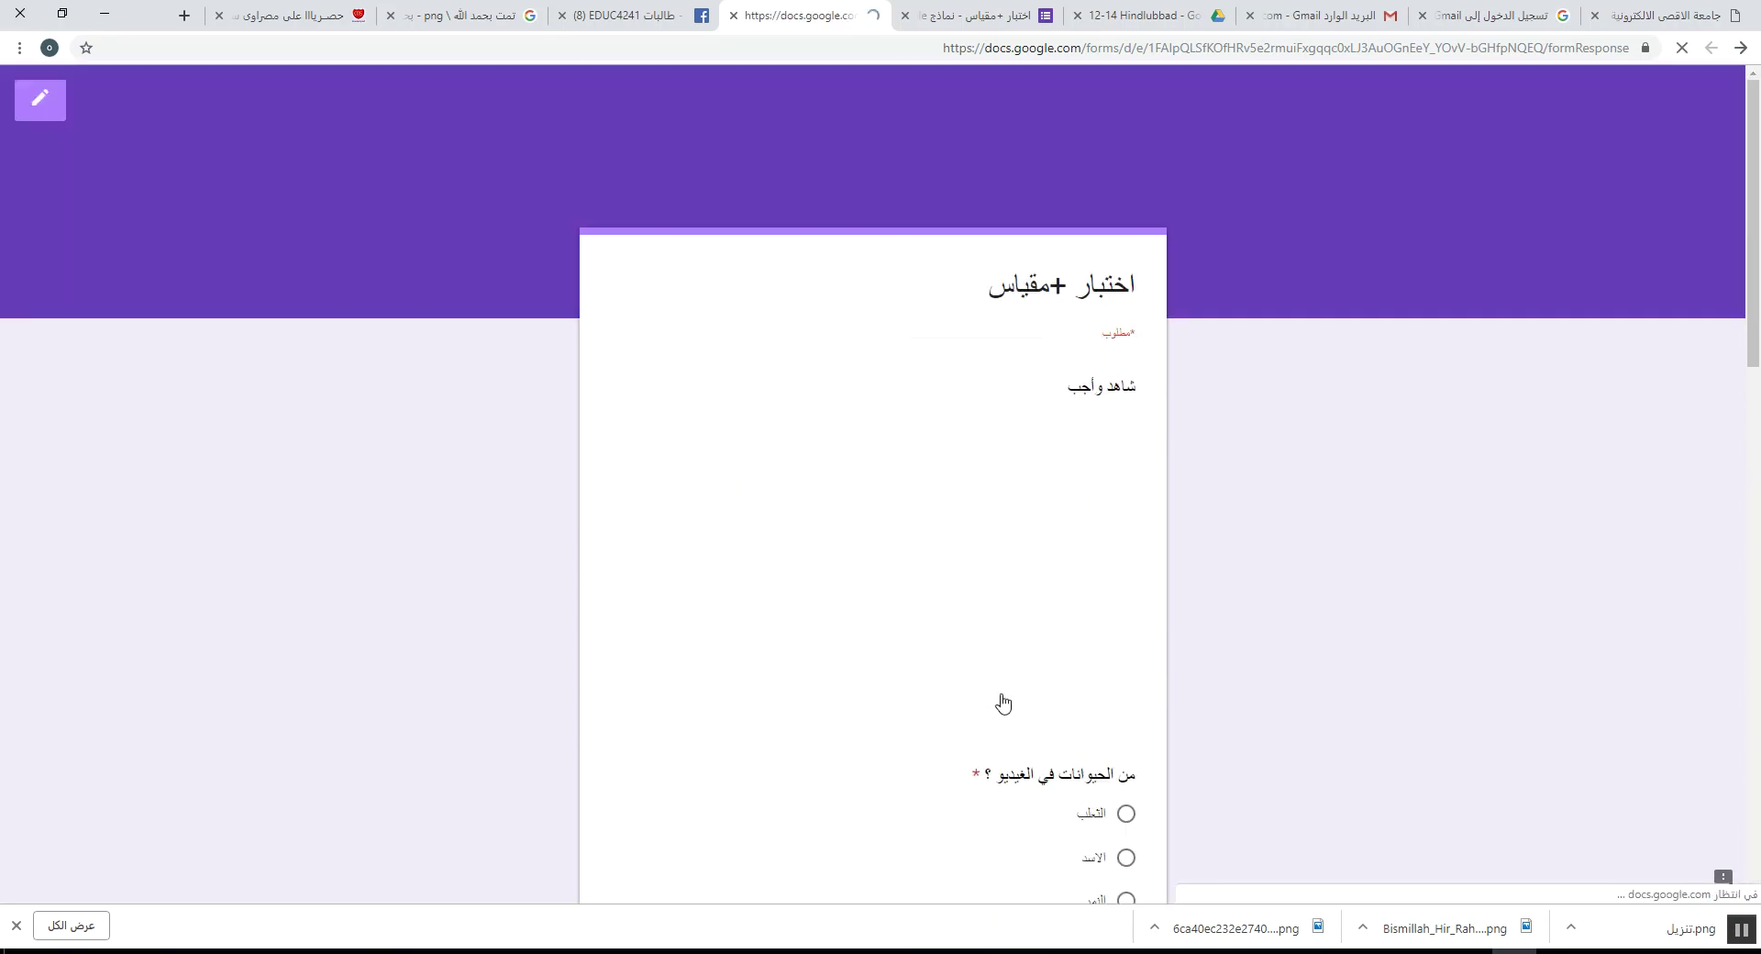
- Choose الثعلب as the answer to the multiple choice question about the animals in the video
{"action": "scroll", "coordinate": [1050, 582], "scroll_direction": "down", "scroll_amount": 3}
{"action": "scroll", "coordinate": [1049, 582], "scroll_direction": "down", "scroll_amount": 4}
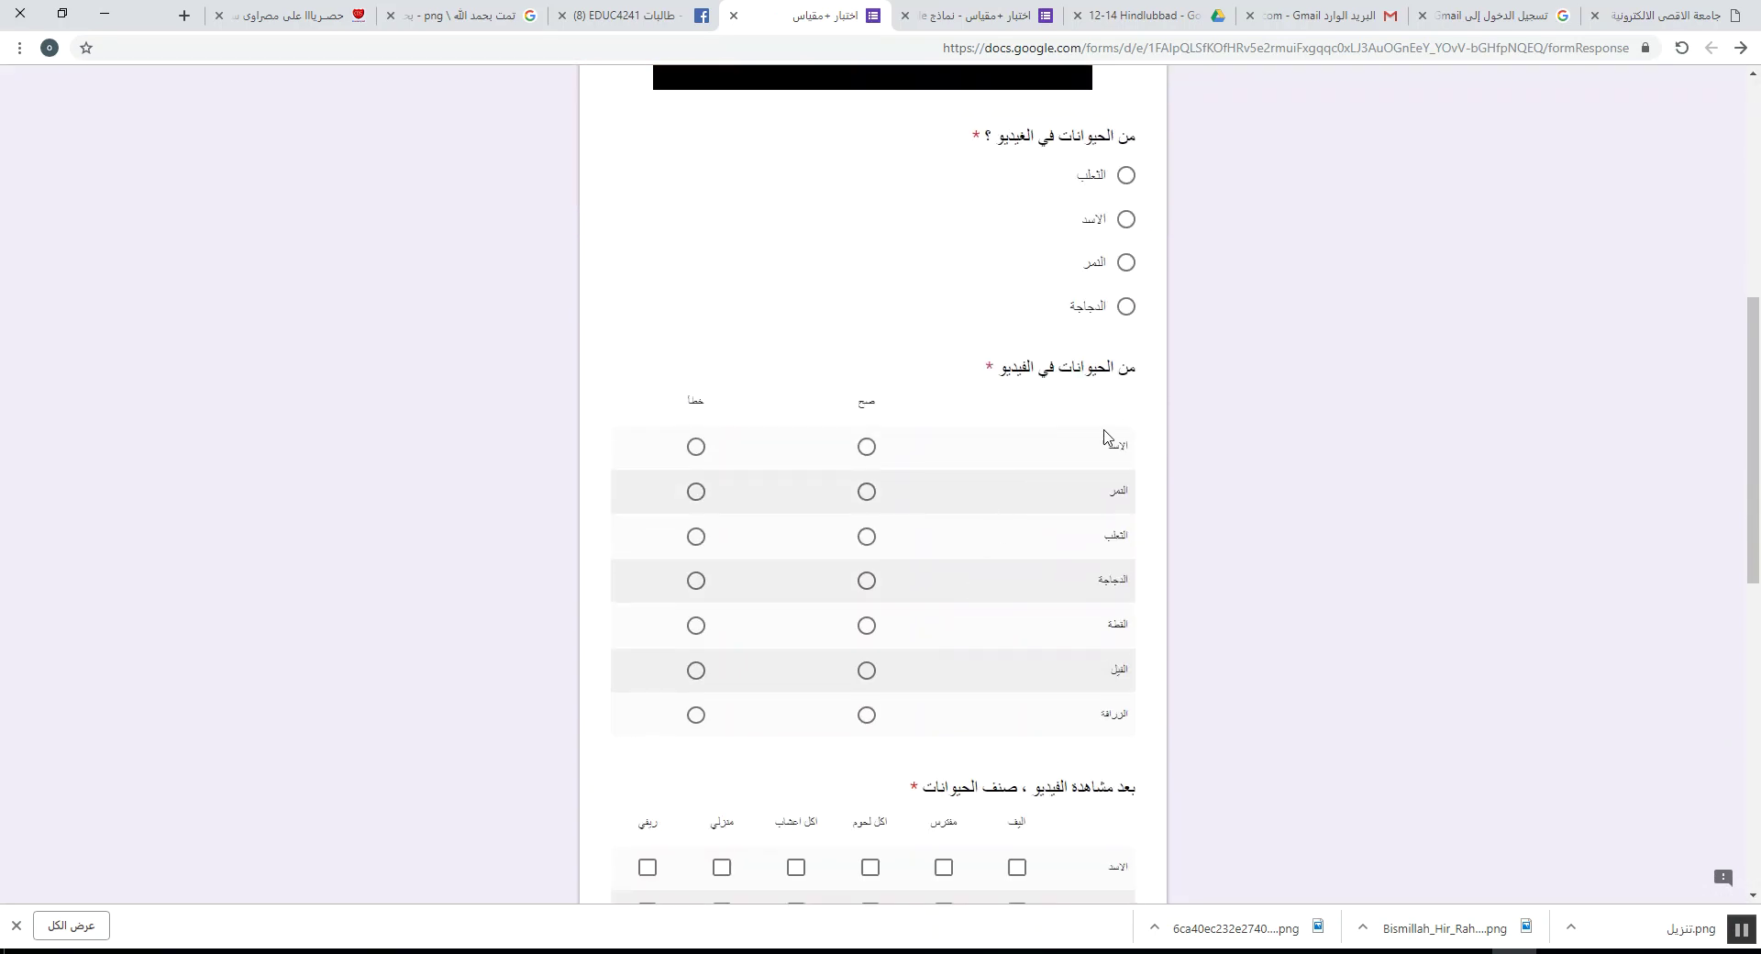
{"action": "left_click", "coordinate": [1125, 175]}
- In the multiple choice grid, mark الاسد, النمر, الدجاجة and الزرافة as صح, and الثعلب, القطة and الفيل as خطا
{"action": "left_click", "coordinate": [864, 454]}
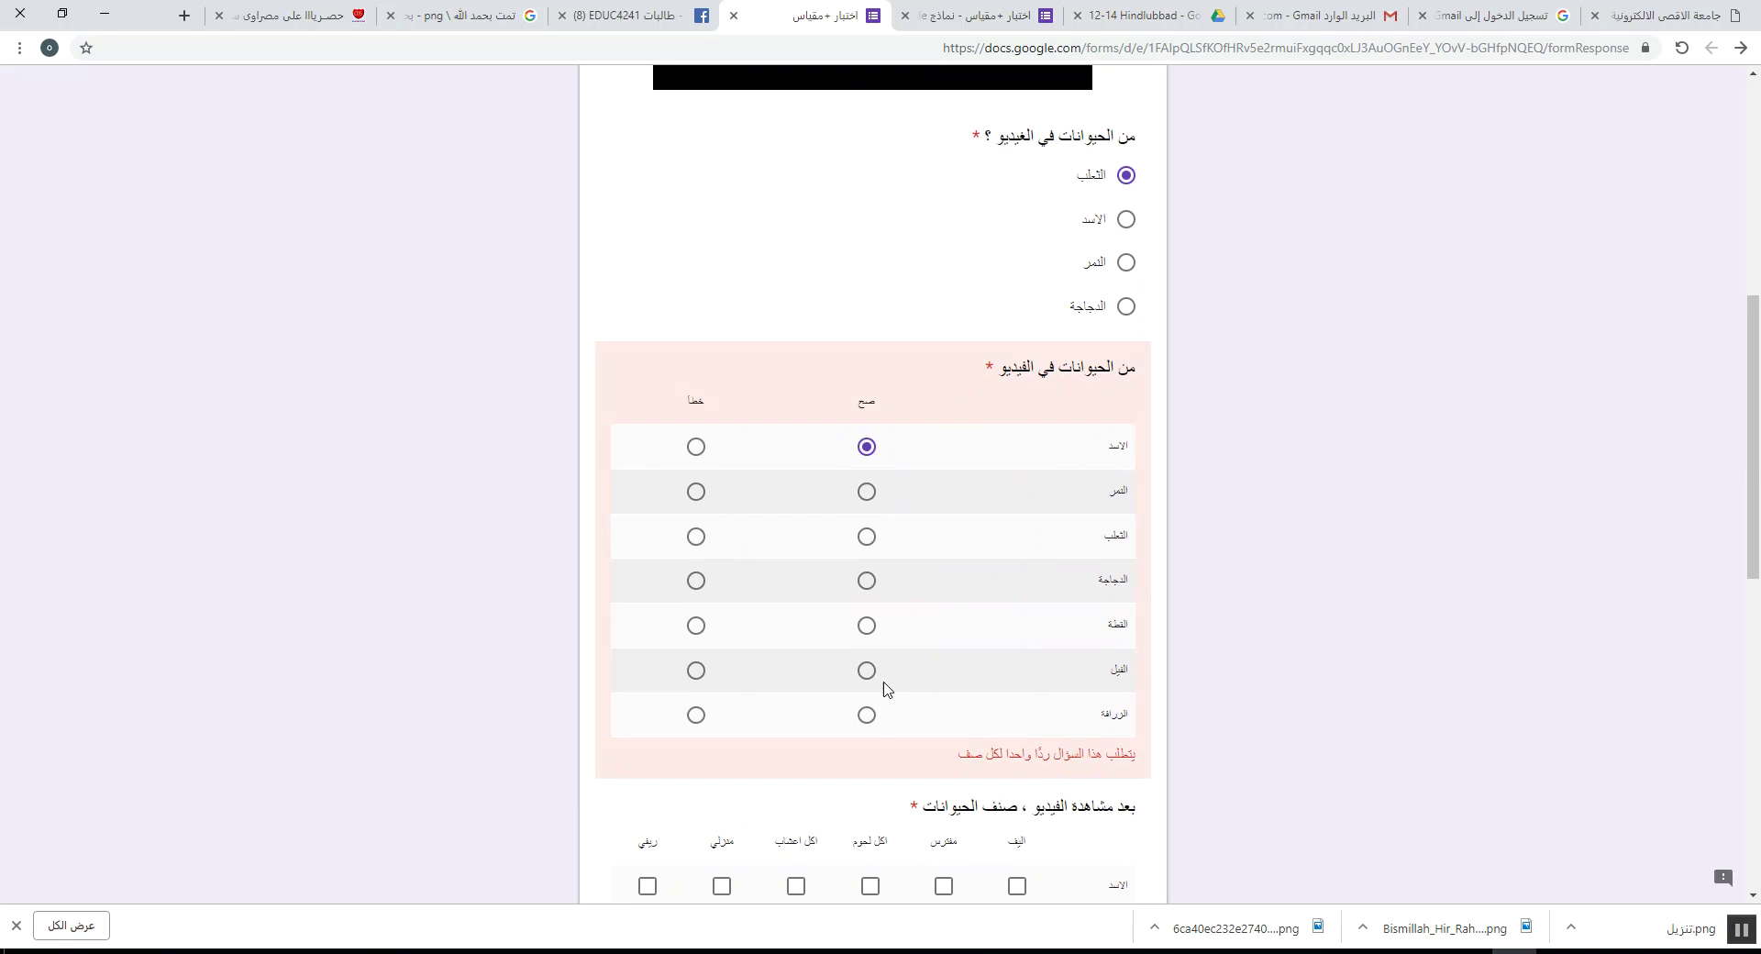
{"action": "left_click", "coordinate": [867, 495]}
{"action": "left_click", "coordinate": [696, 537]}
{"action": "left_click", "coordinate": [866, 596]}
{"action": "left_click", "coordinate": [697, 629]}
{"action": "left_click", "coordinate": [696, 669]}
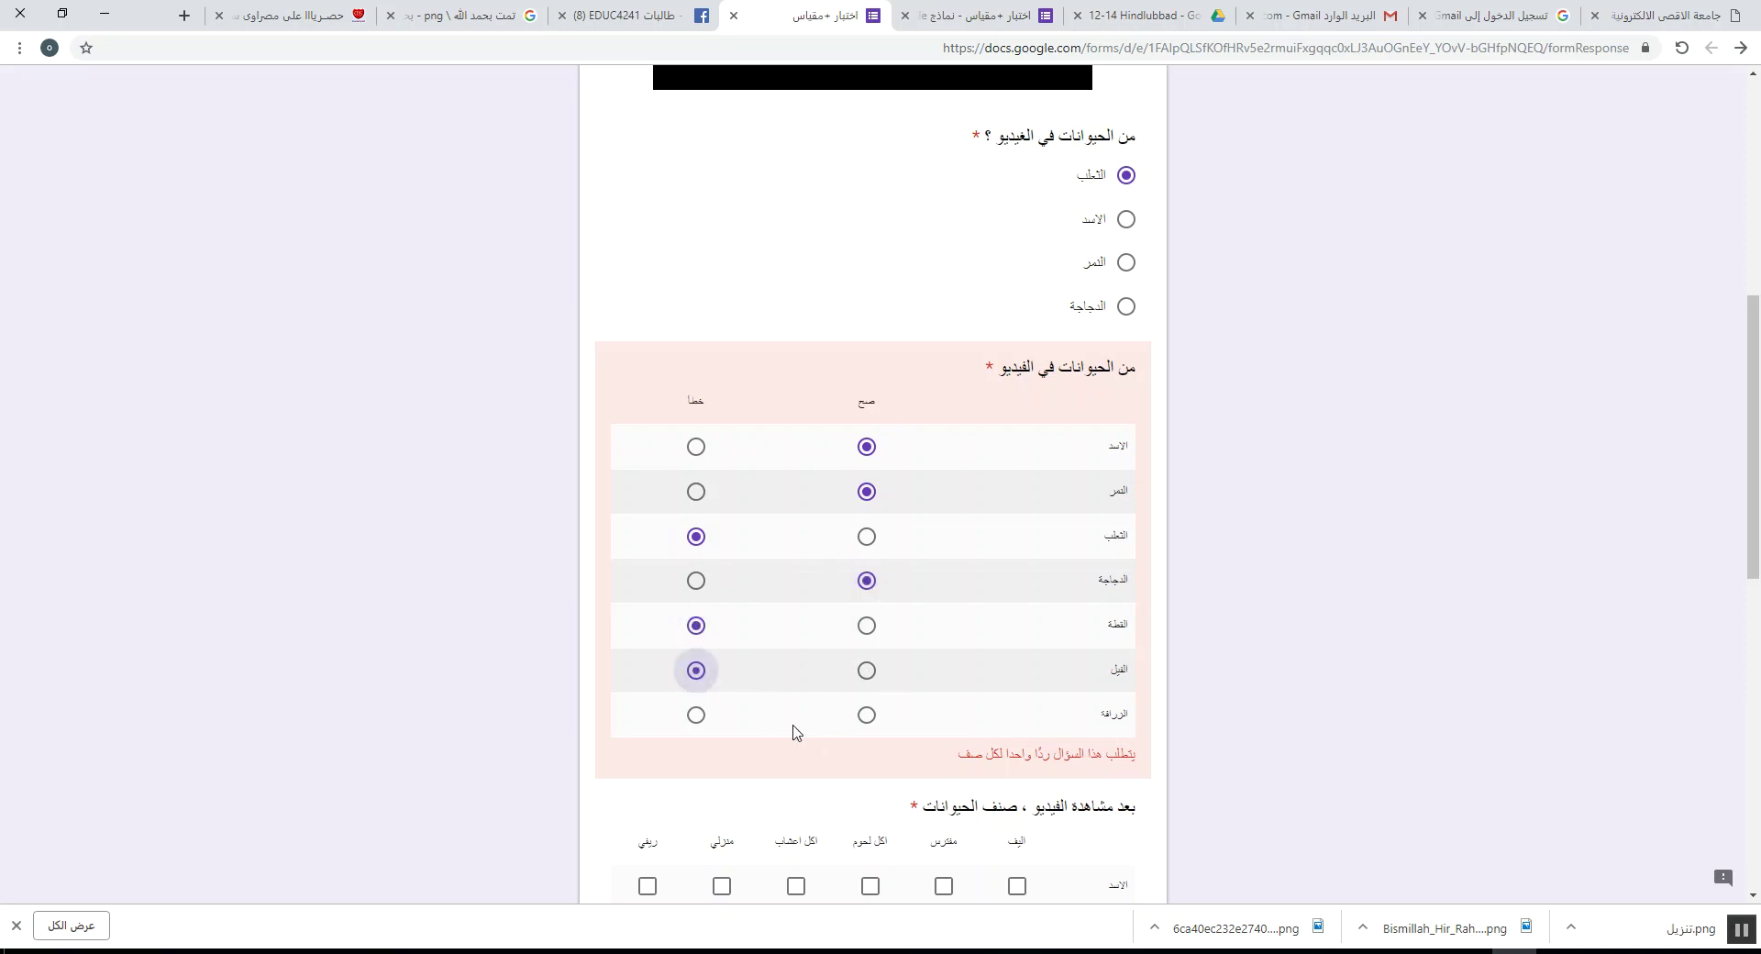
{"action": "left_click", "coordinate": [866, 715]}
- In the checkbox grid, classify الاسد as مفترس, اكل لحوم and ريفي
{"action": "scroll", "coordinate": [821, 690], "scroll_direction": "down", "scroll_amount": 5}
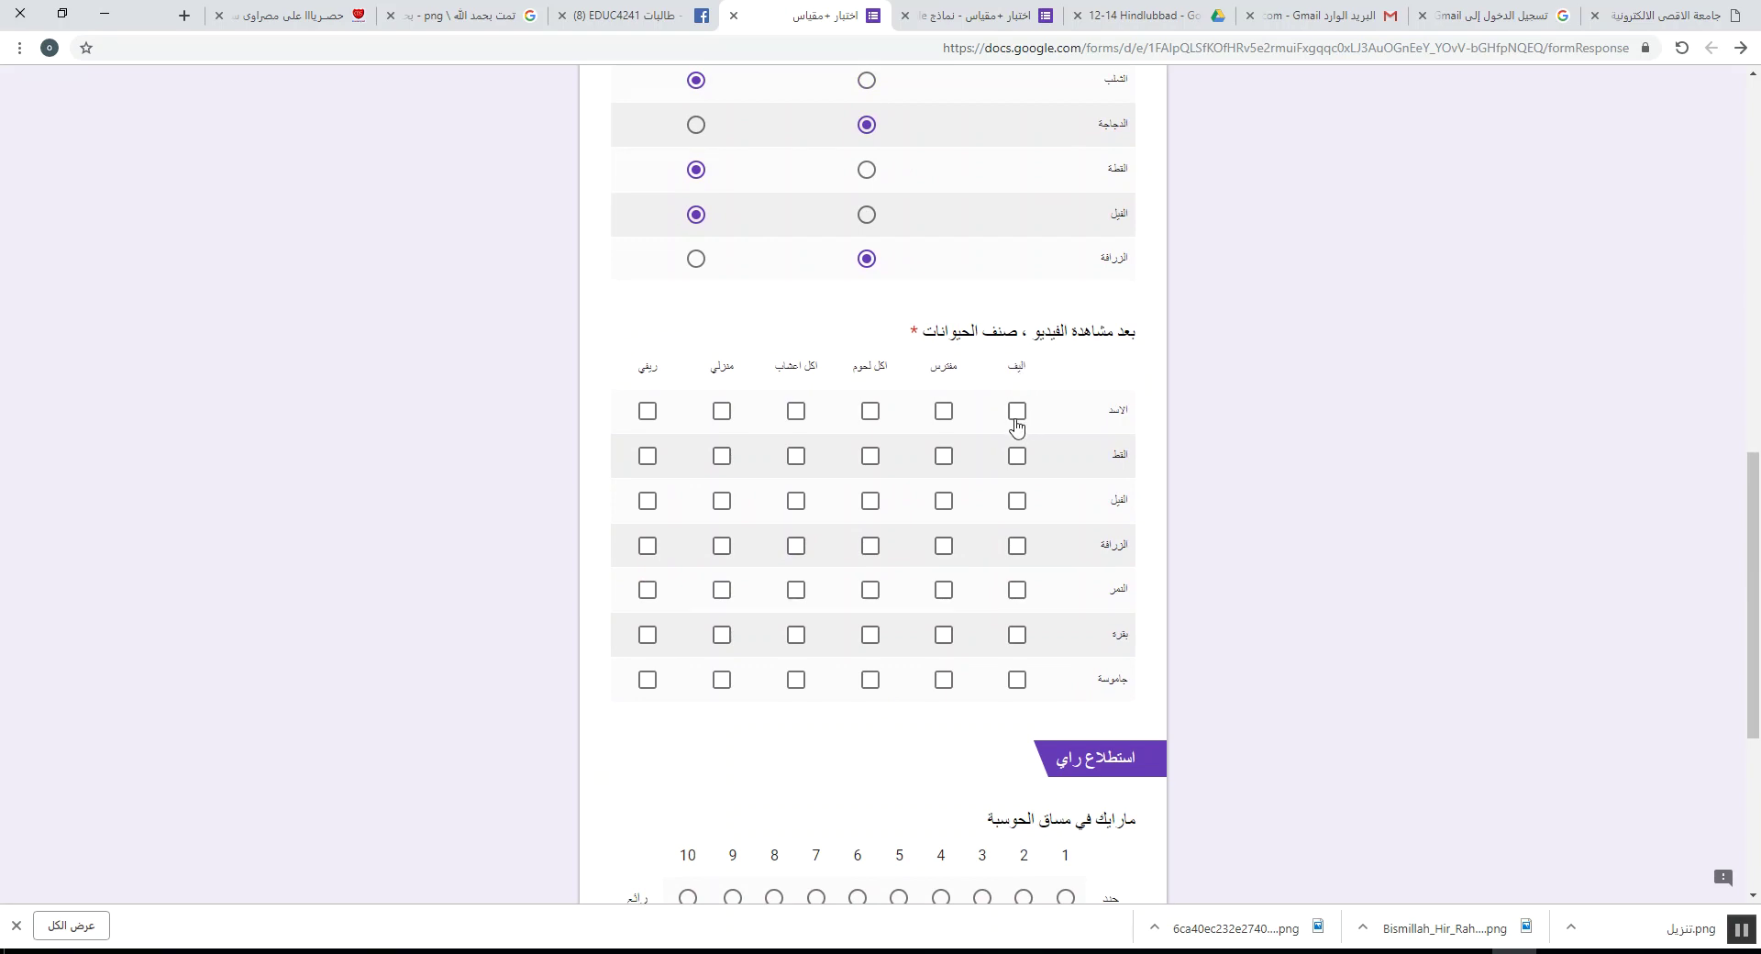
{"action": "left_click", "coordinate": [943, 414]}
{"action": "left_click", "coordinate": [870, 415]}
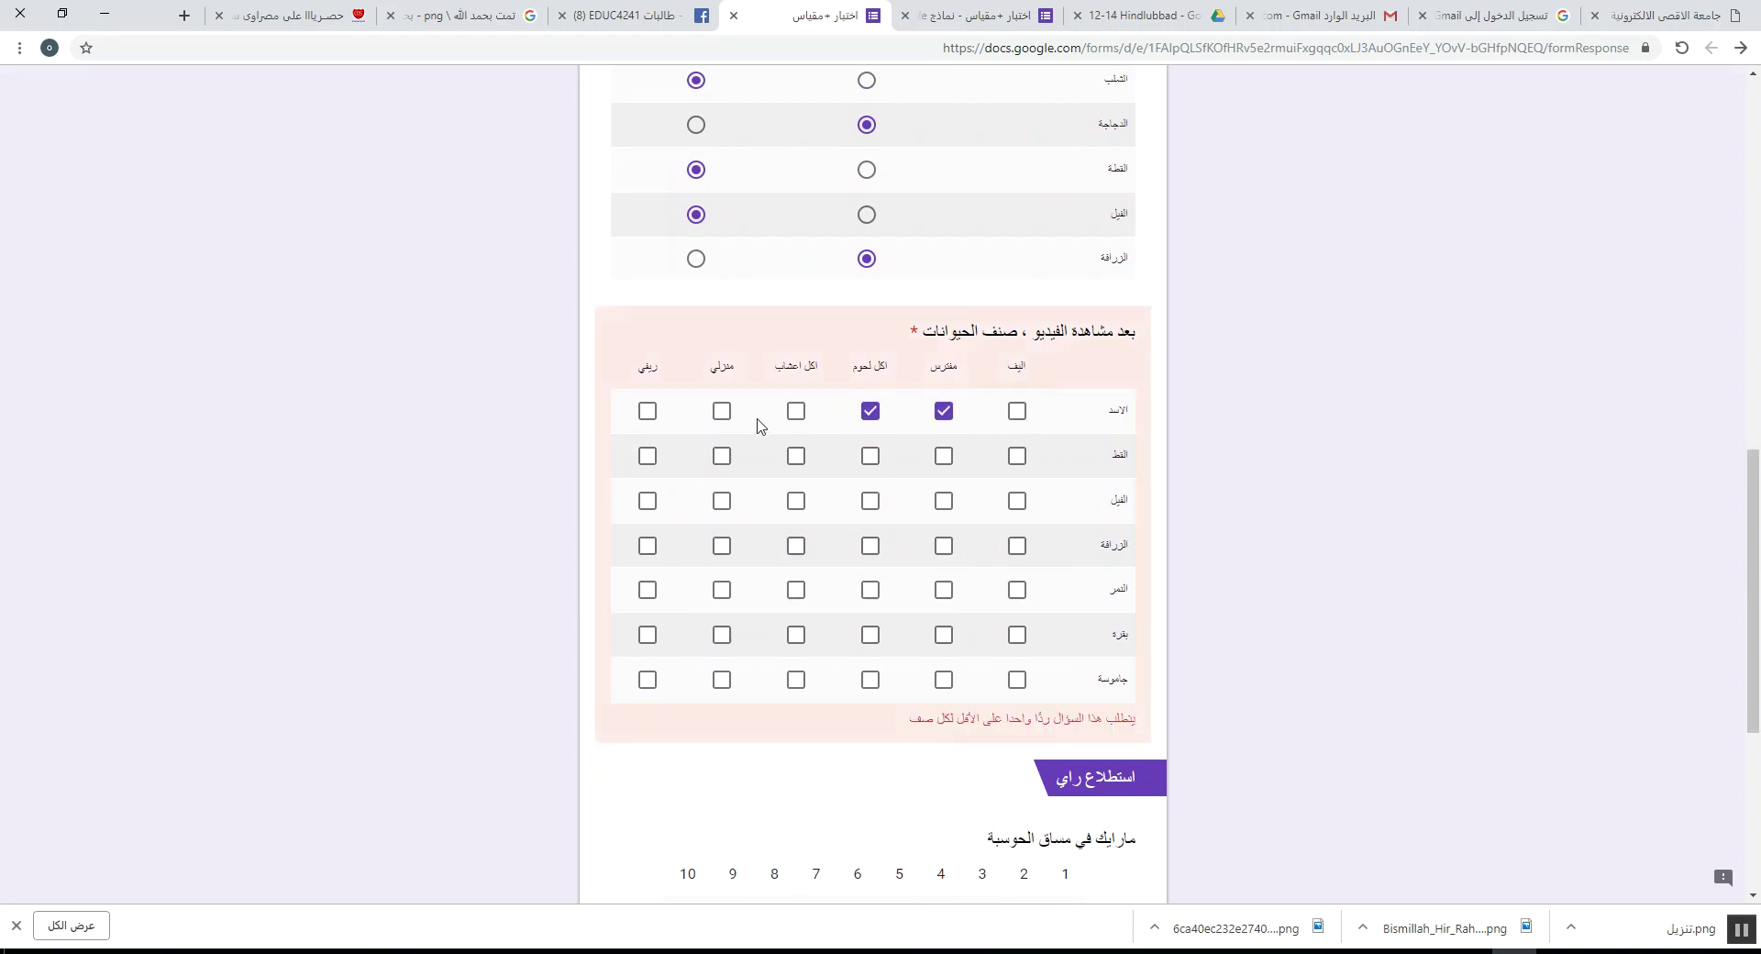
{"action": "left_click", "coordinate": [647, 417]}
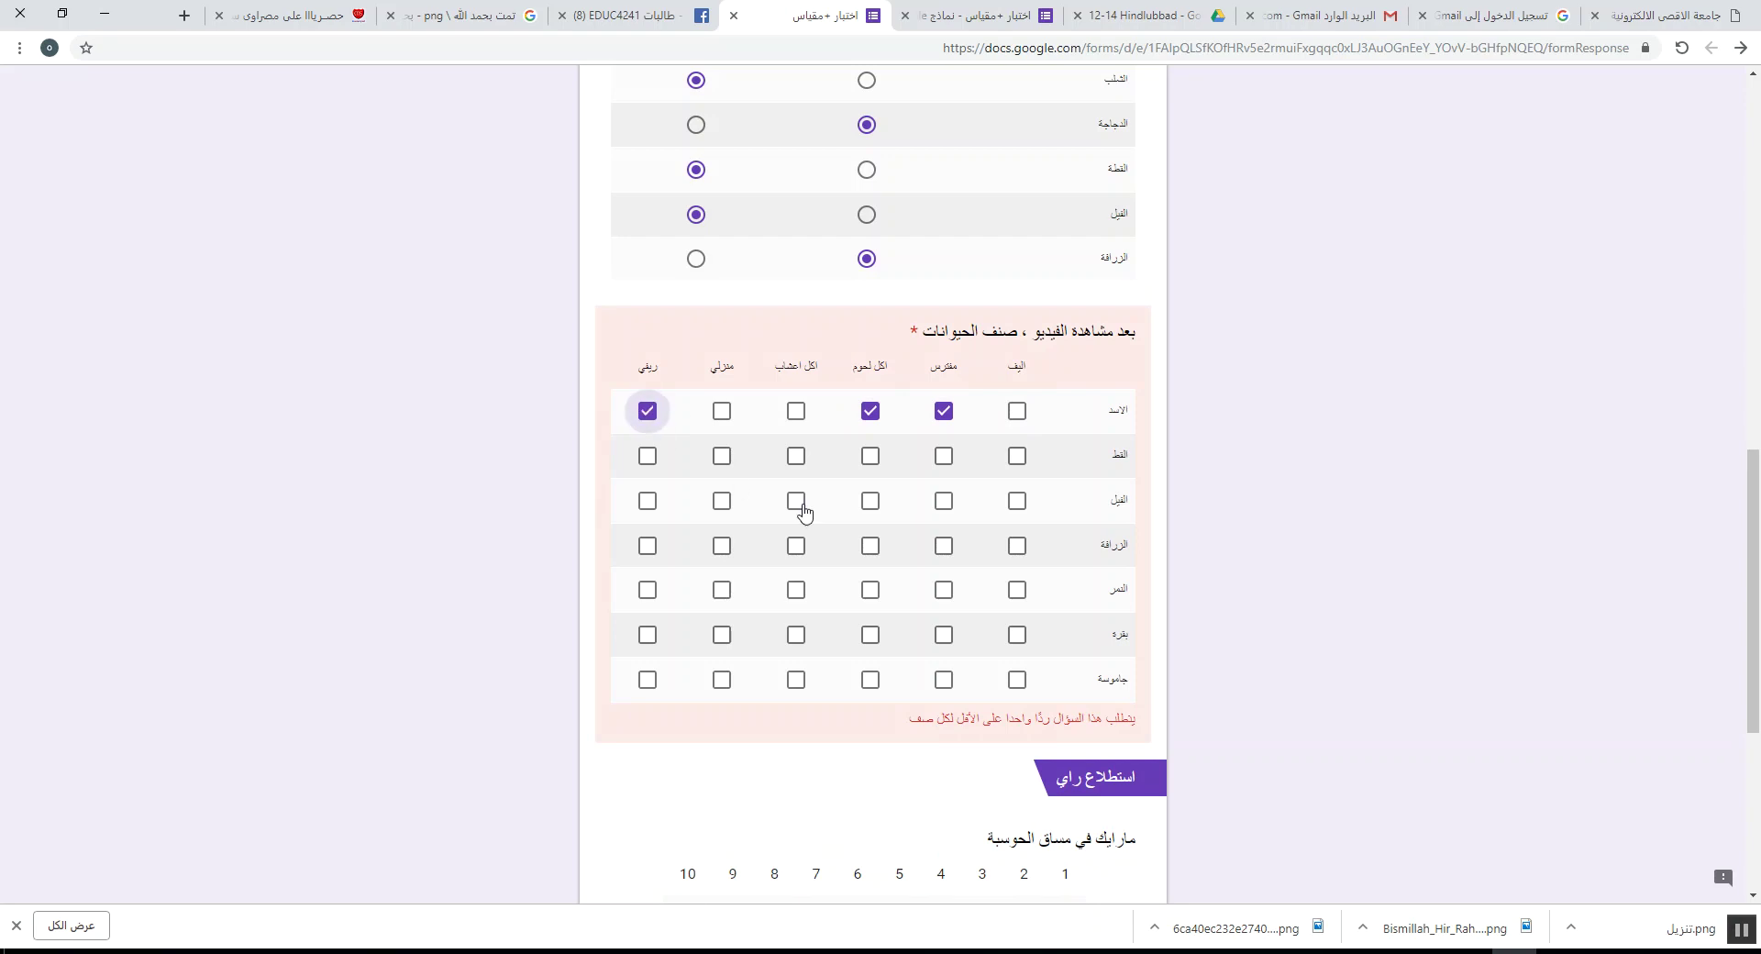
- Classify both القط and الفيل as اليف, اكل لحوم and منزلي in the checkbox grid
{"action": "left_click", "coordinate": [1018, 461]}
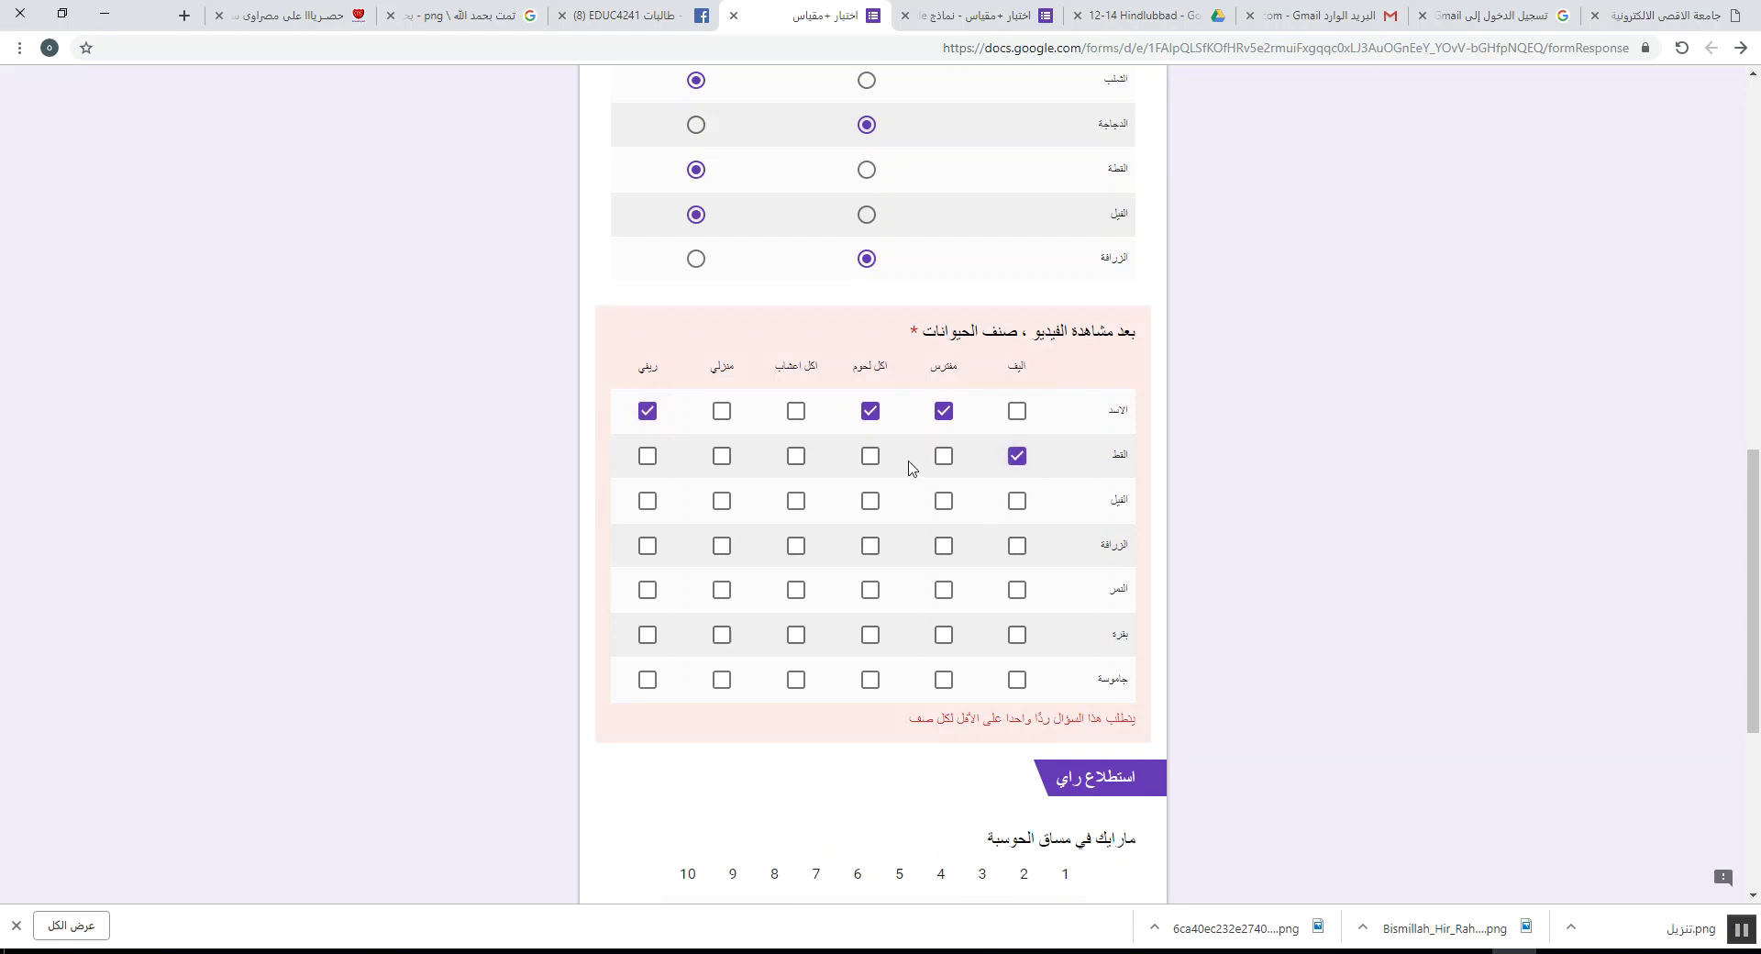
{"action": "left_click", "coordinate": [871, 460]}
{"action": "left_click", "coordinate": [796, 458]}
{"action": "left_click", "coordinate": [720, 459]}
{"action": "left_click", "coordinate": [794, 461]}
{"action": "left_click", "coordinate": [1019, 510]}
{"action": "left_click", "coordinate": [872, 504]}
{"action": "left_click", "coordinate": [730, 506]}
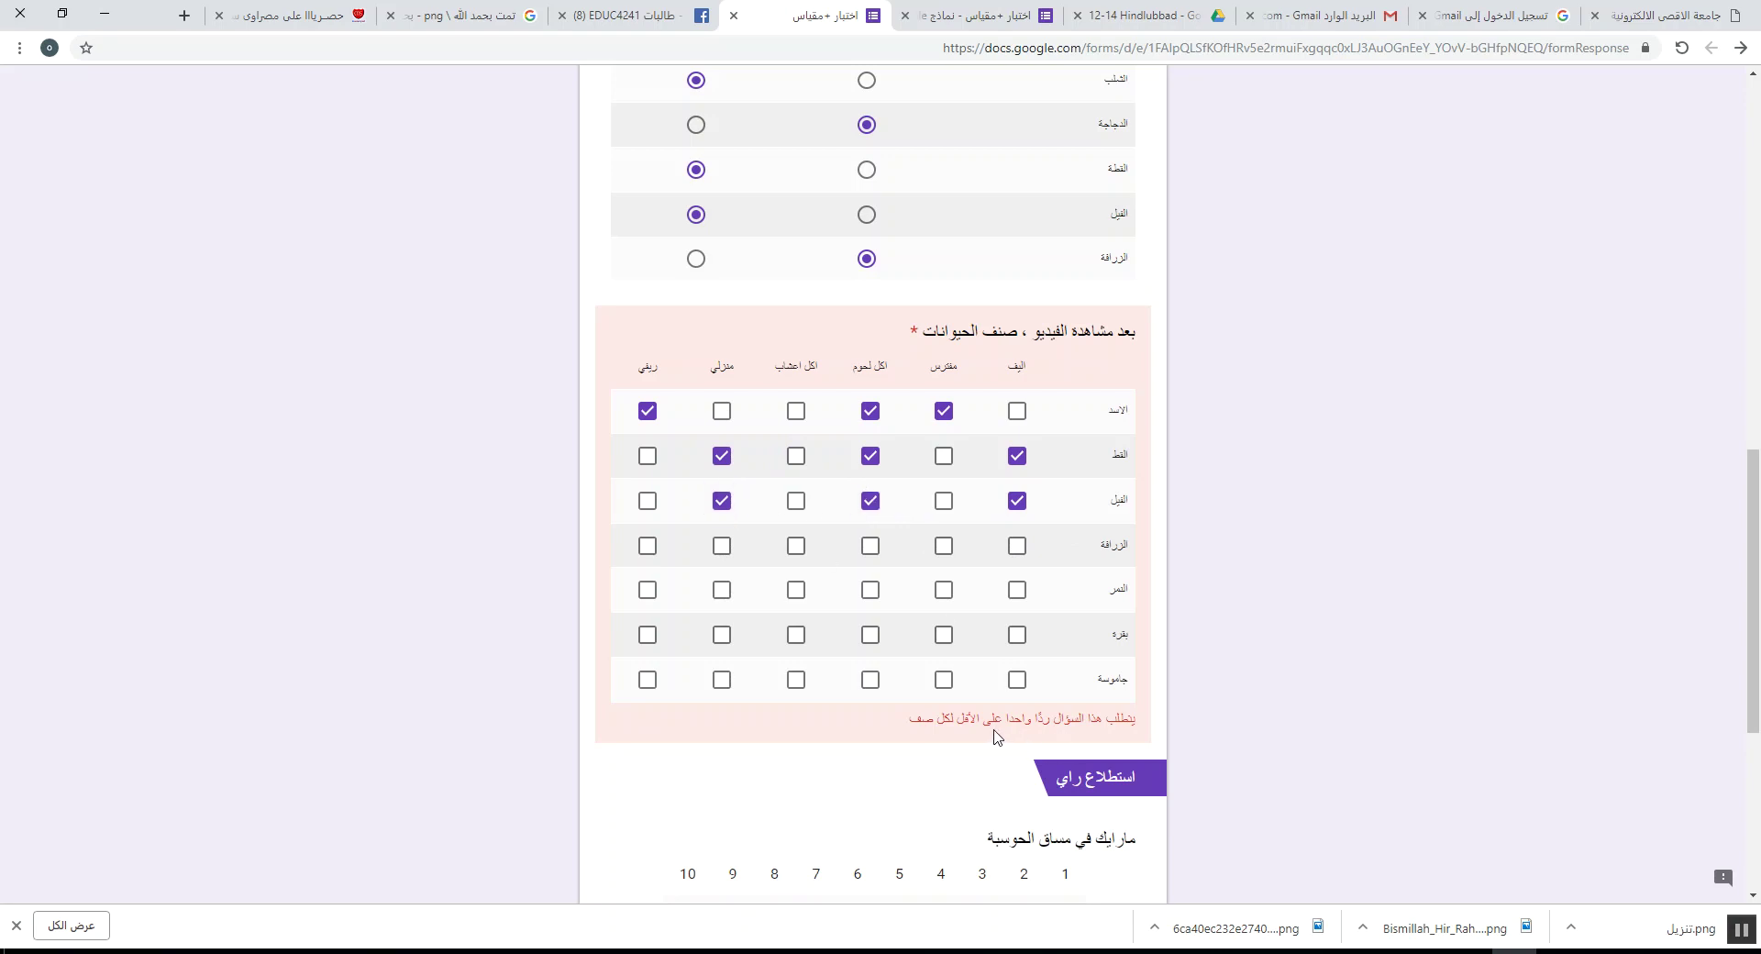
- Classify الزرافة as اكل لحوم, النمر under all six columns, جاموسة as اليف and بقره as مفترس
{"action": "left_click", "coordinate": [868, 550]}
{"action": "left_click", "coordinate": [1015, 591]}
{"action": "left_click", "coordinate": [943, 592]}
{"action": "left_click", "coordinate": [870, 591]}
{"action": "left_click", "coordinate": [796, 591]}
{"action": "left_click", "coordinate": [722, 589]}
{"action": "left_click", "coordinate": [648, 593]}
{"action": "left_click", "coordinate": [1016, 679]}
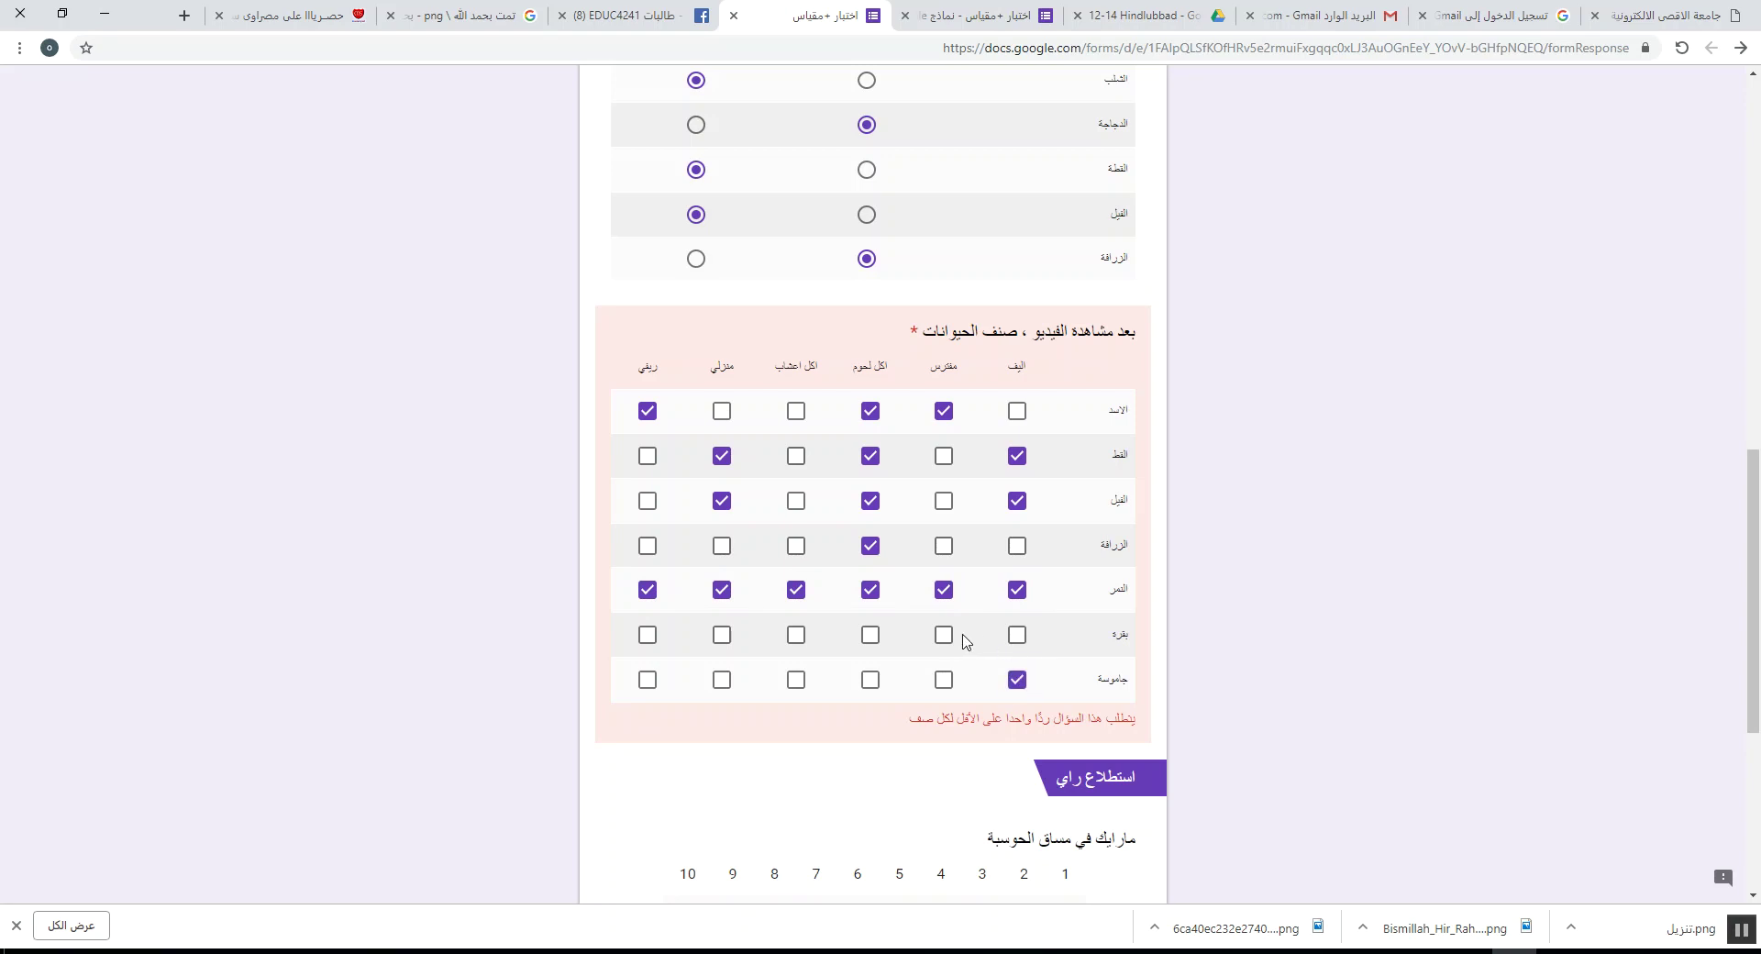
{"action": "left_click", "coordinate": [943, 636]}
- Rate the computing course 10 on the linear scale and submit the form response
{"action": "scroll", "coordinate": [948, 786], "scroll_direction": "down", "scroll_amount": 3}
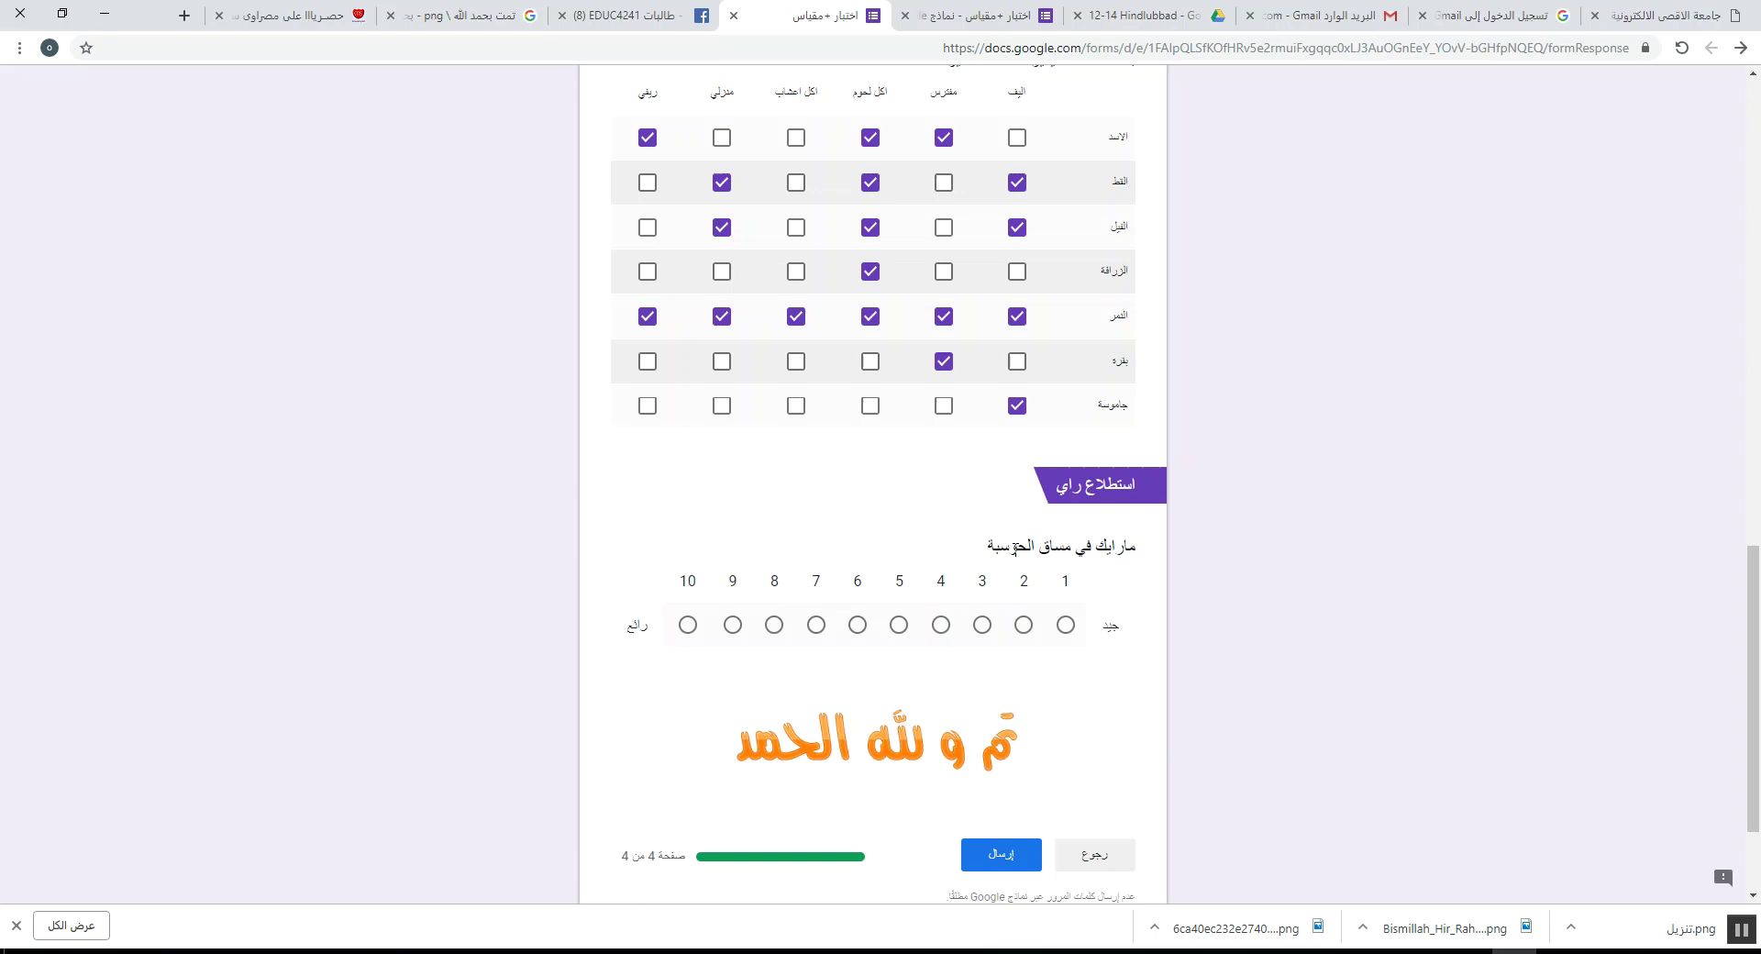
{"action": "left_click", "coordinate": [1065, 624]}
{"action": "left_click", "coordinate": [686, 625]}
{"action": "left_click", "coordinate": [987, 850]}
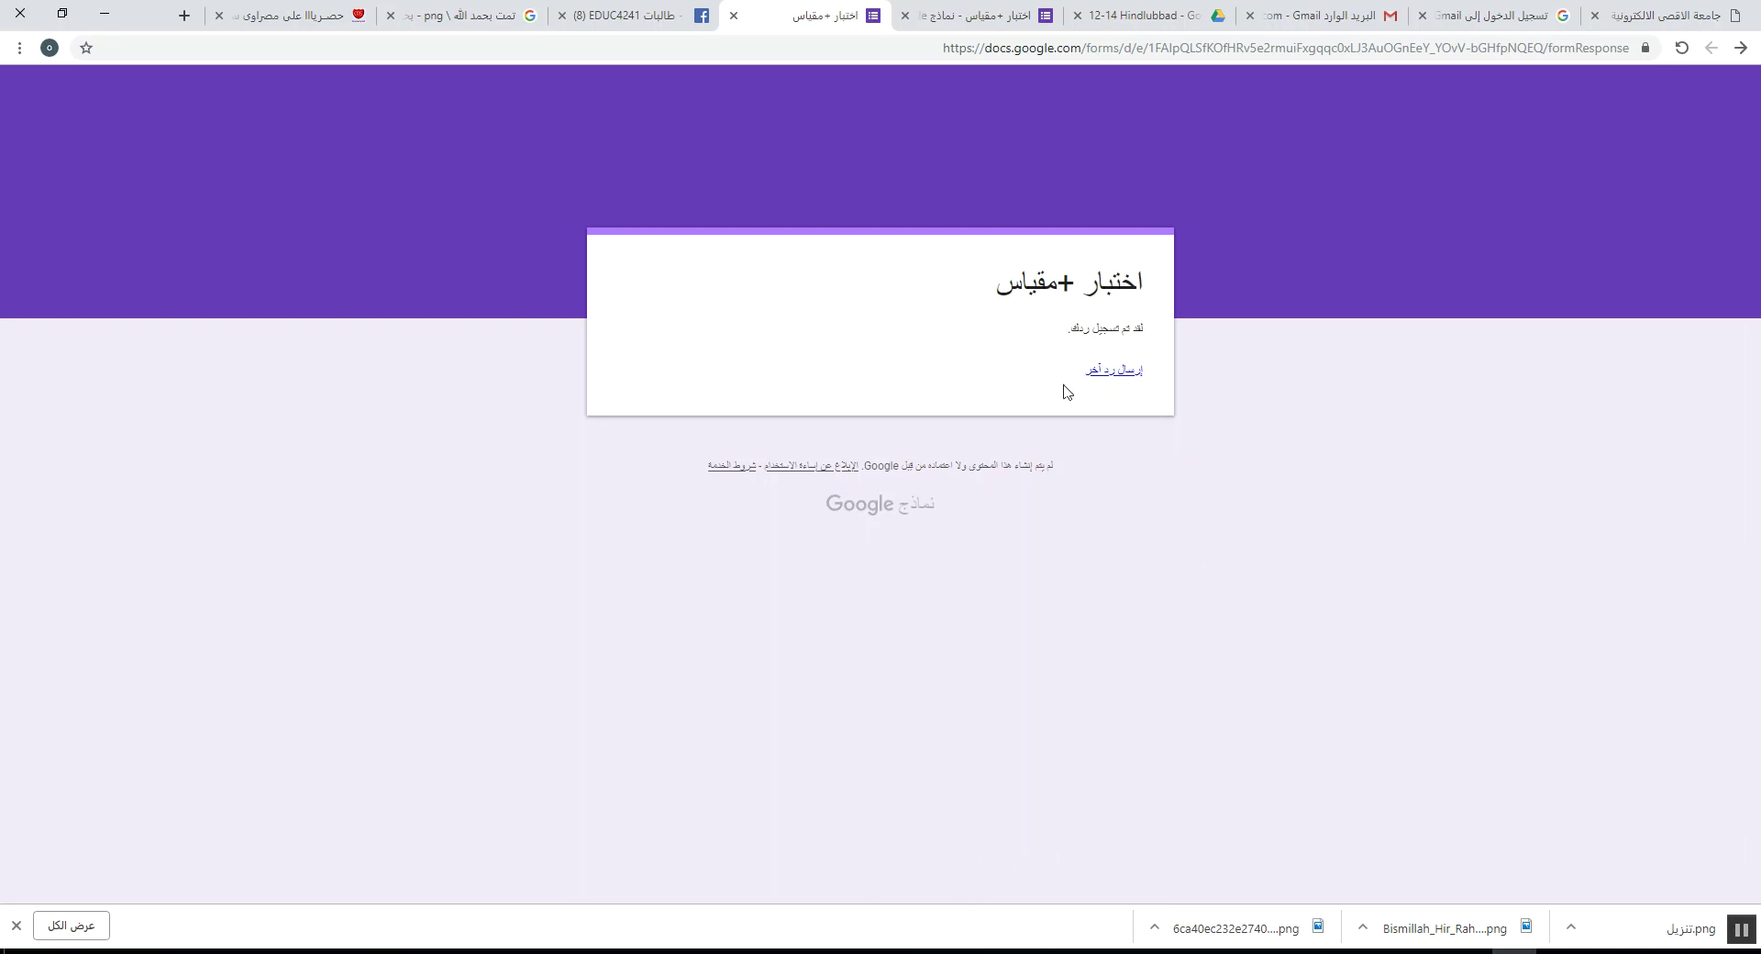
- Return to the form editor and review the summary charts of the collected responses for every question
{"action": "left_click", "coordinate": [981, 14]}
{"action": "scroll", "coordinate": [1131, 464], "scroll_direction": "up", "scroll_amount": 5}
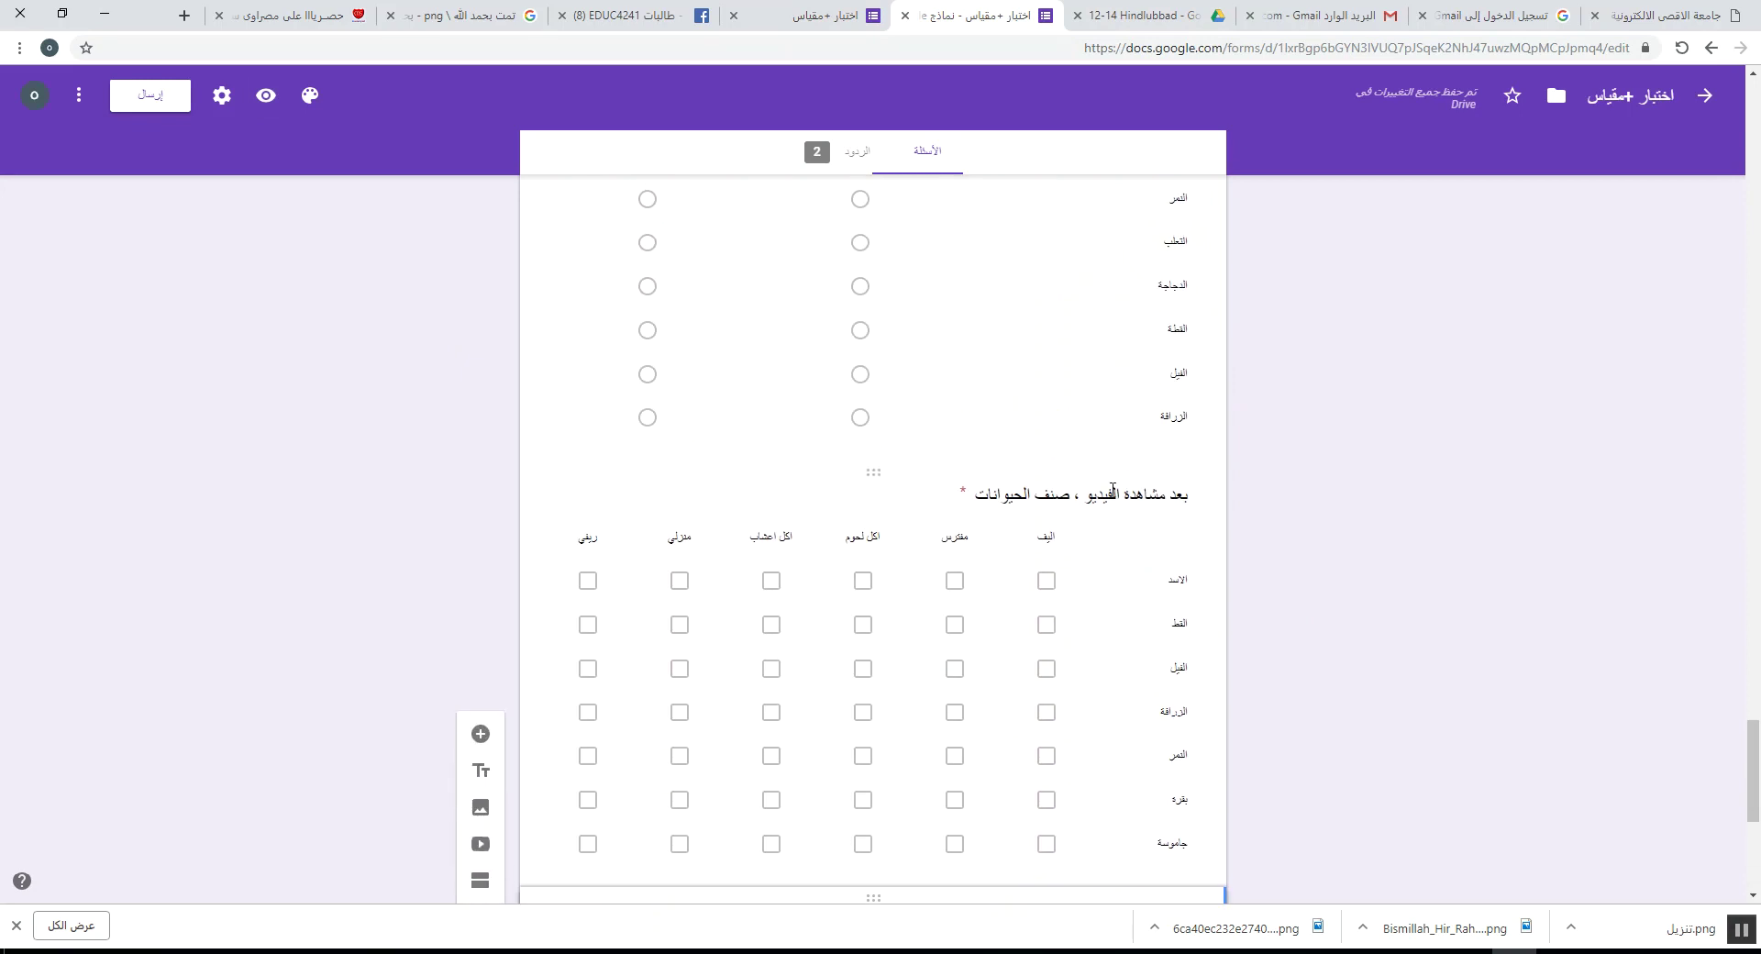
{"action": "scroll", "coordinate": [1364, 455], "scroll_direction": "down", "scroll_amount": 6}
{"action": "scroll", "coordinate": [1120, 426], "scroll_direction": "up", "scroll_amount": 12}
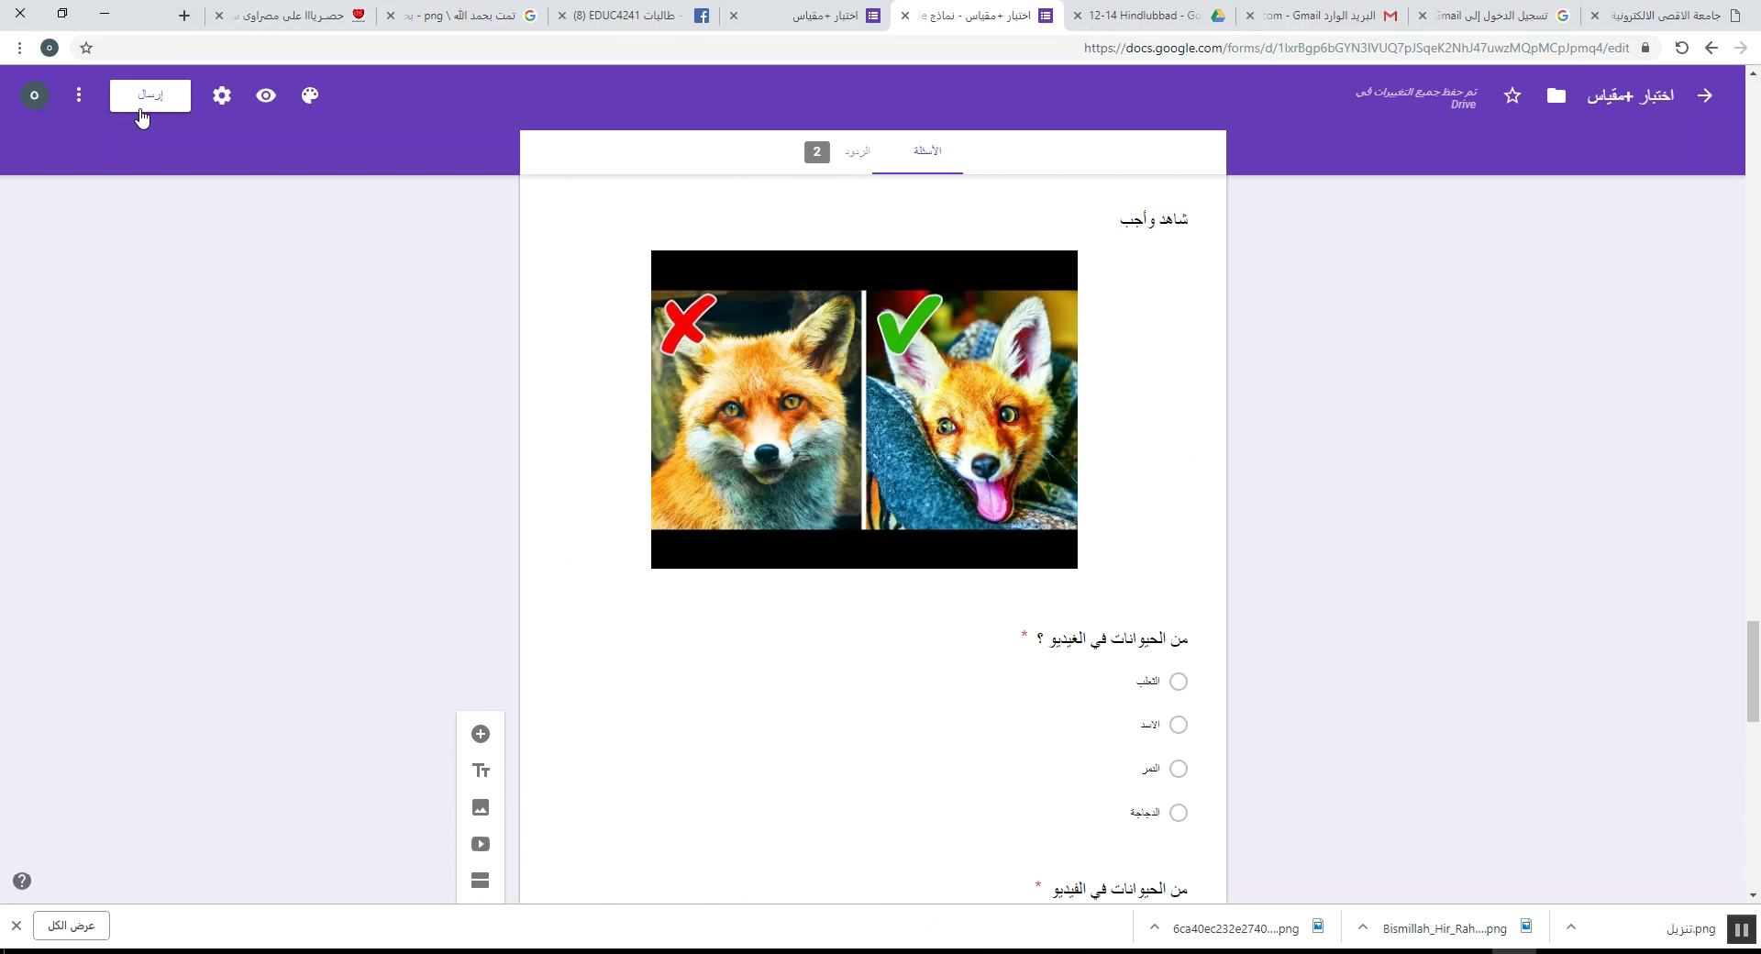
{"action": "left_click", "coordinate": [842, 164]}
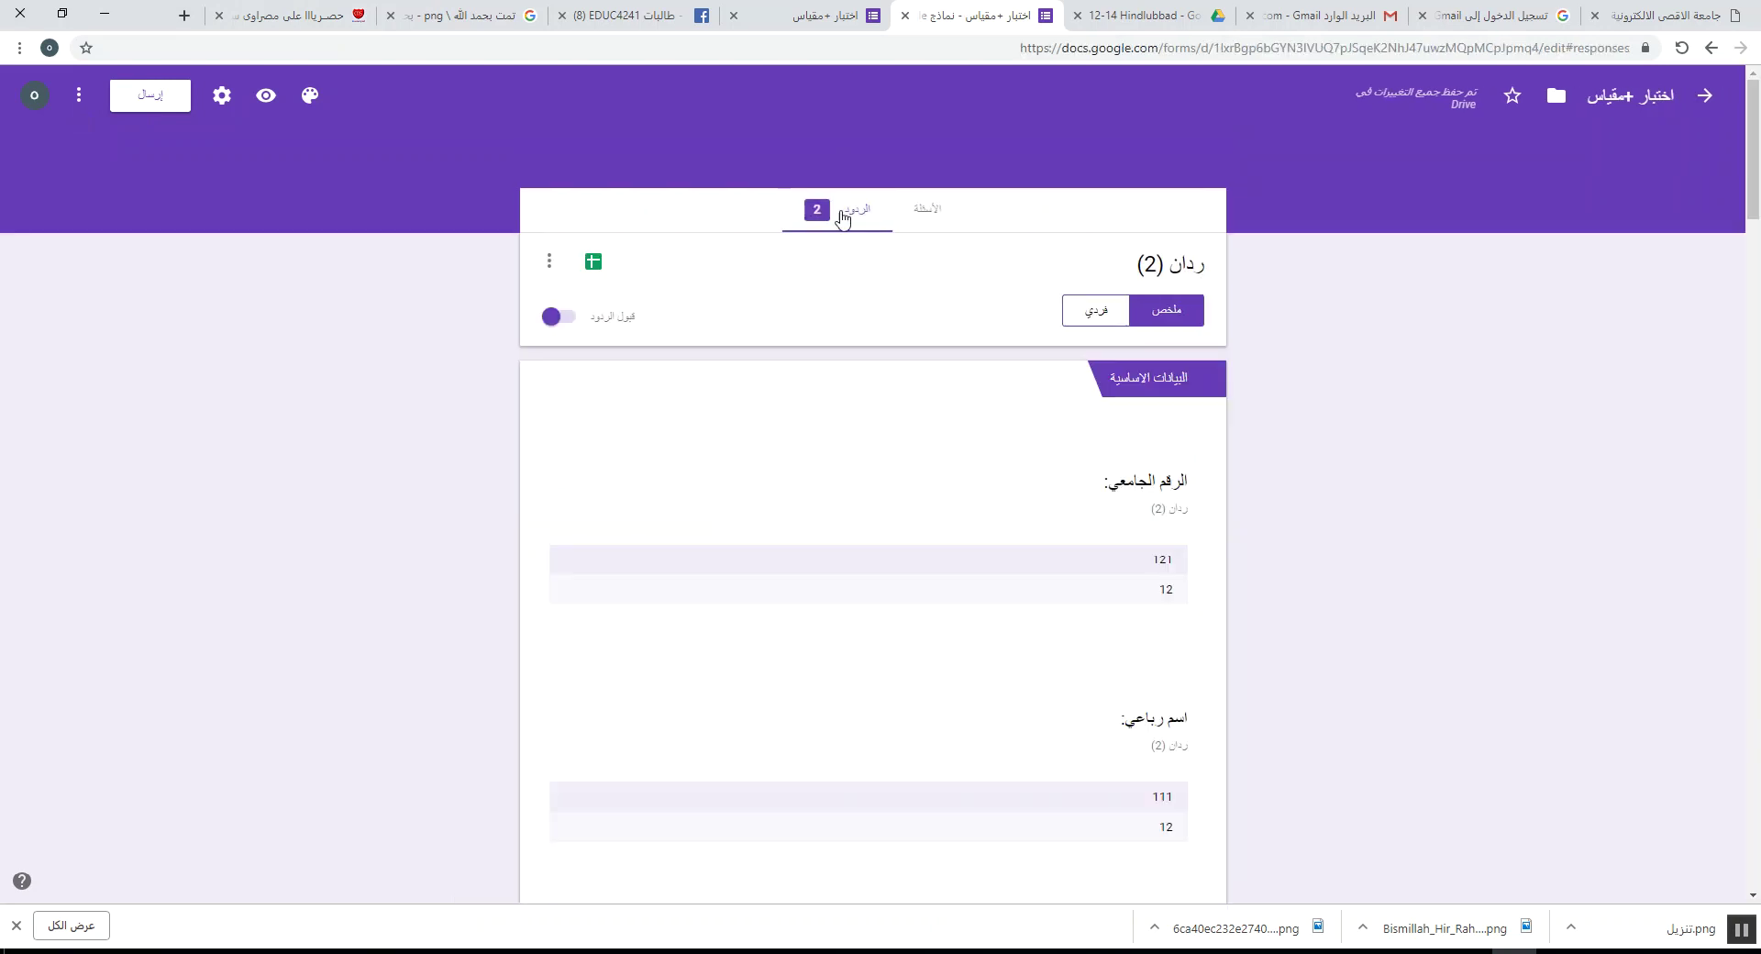
{"action": "scroll", "coordinate": [853, 407], "scroll_direction": "down", "scroll_amount": 4}
{"action": "scroll", "coordinate": [849, 405], "scroll_direction": "down", "scroll_amount": 15}
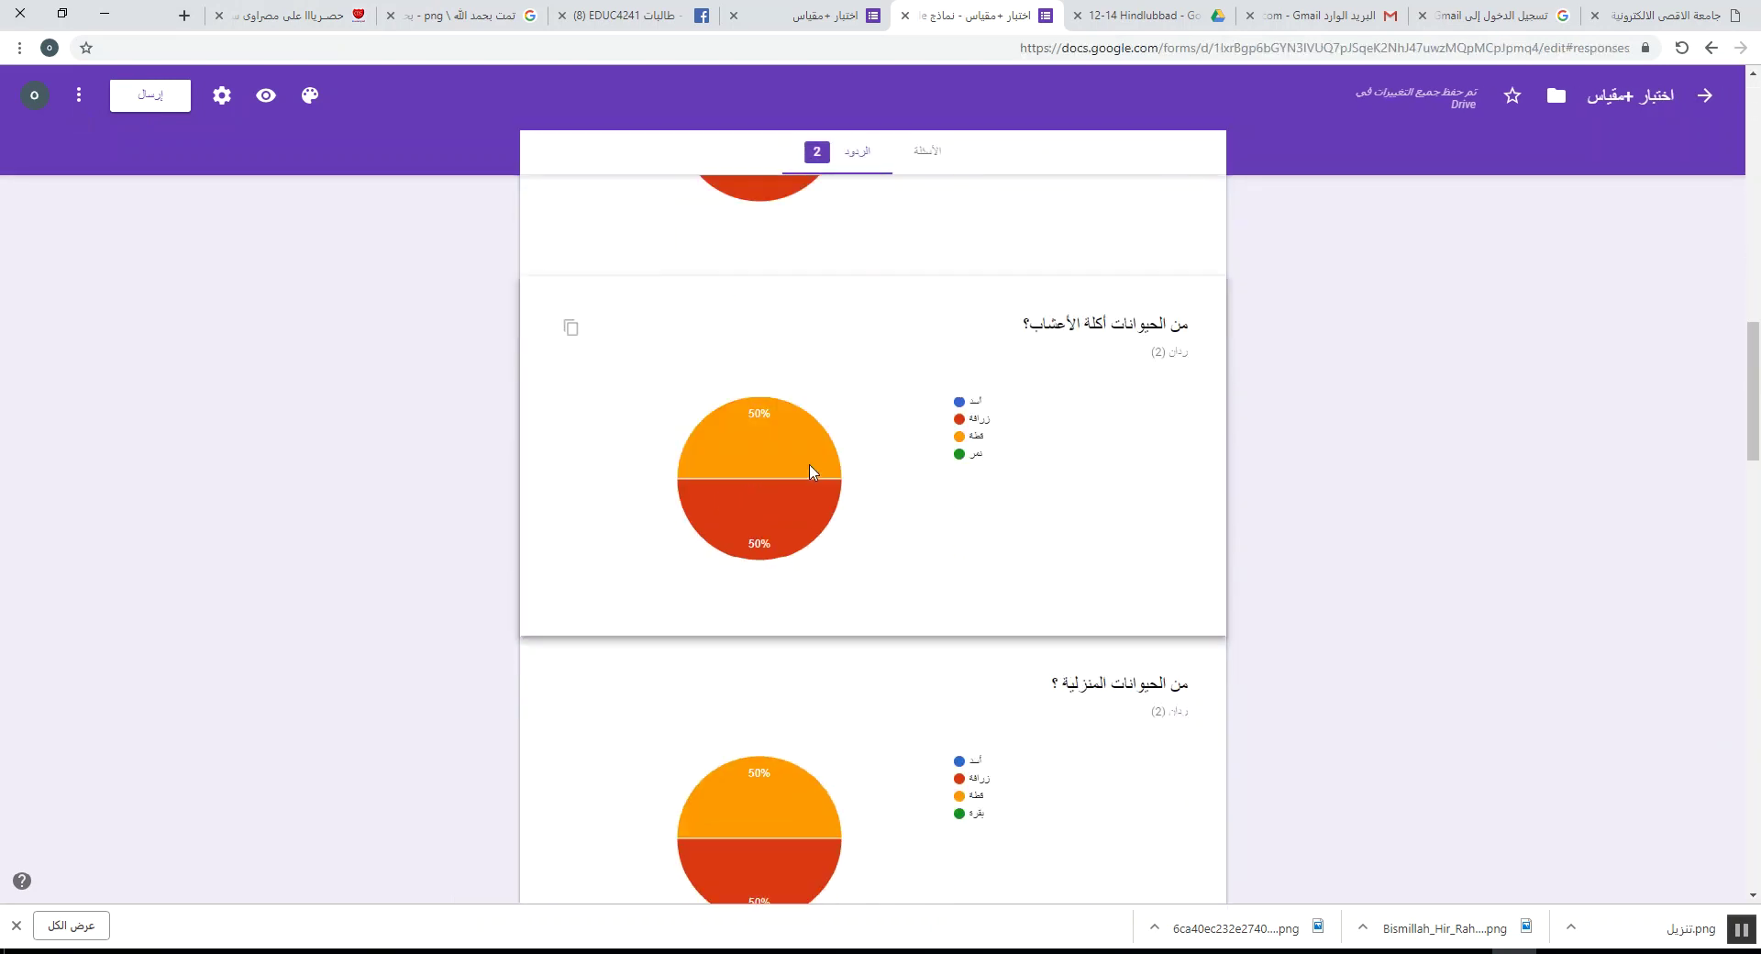
{"action": "scroll", "coordinate": [807, 477], "scroll_direction": "down", "scroll_amount": 18}
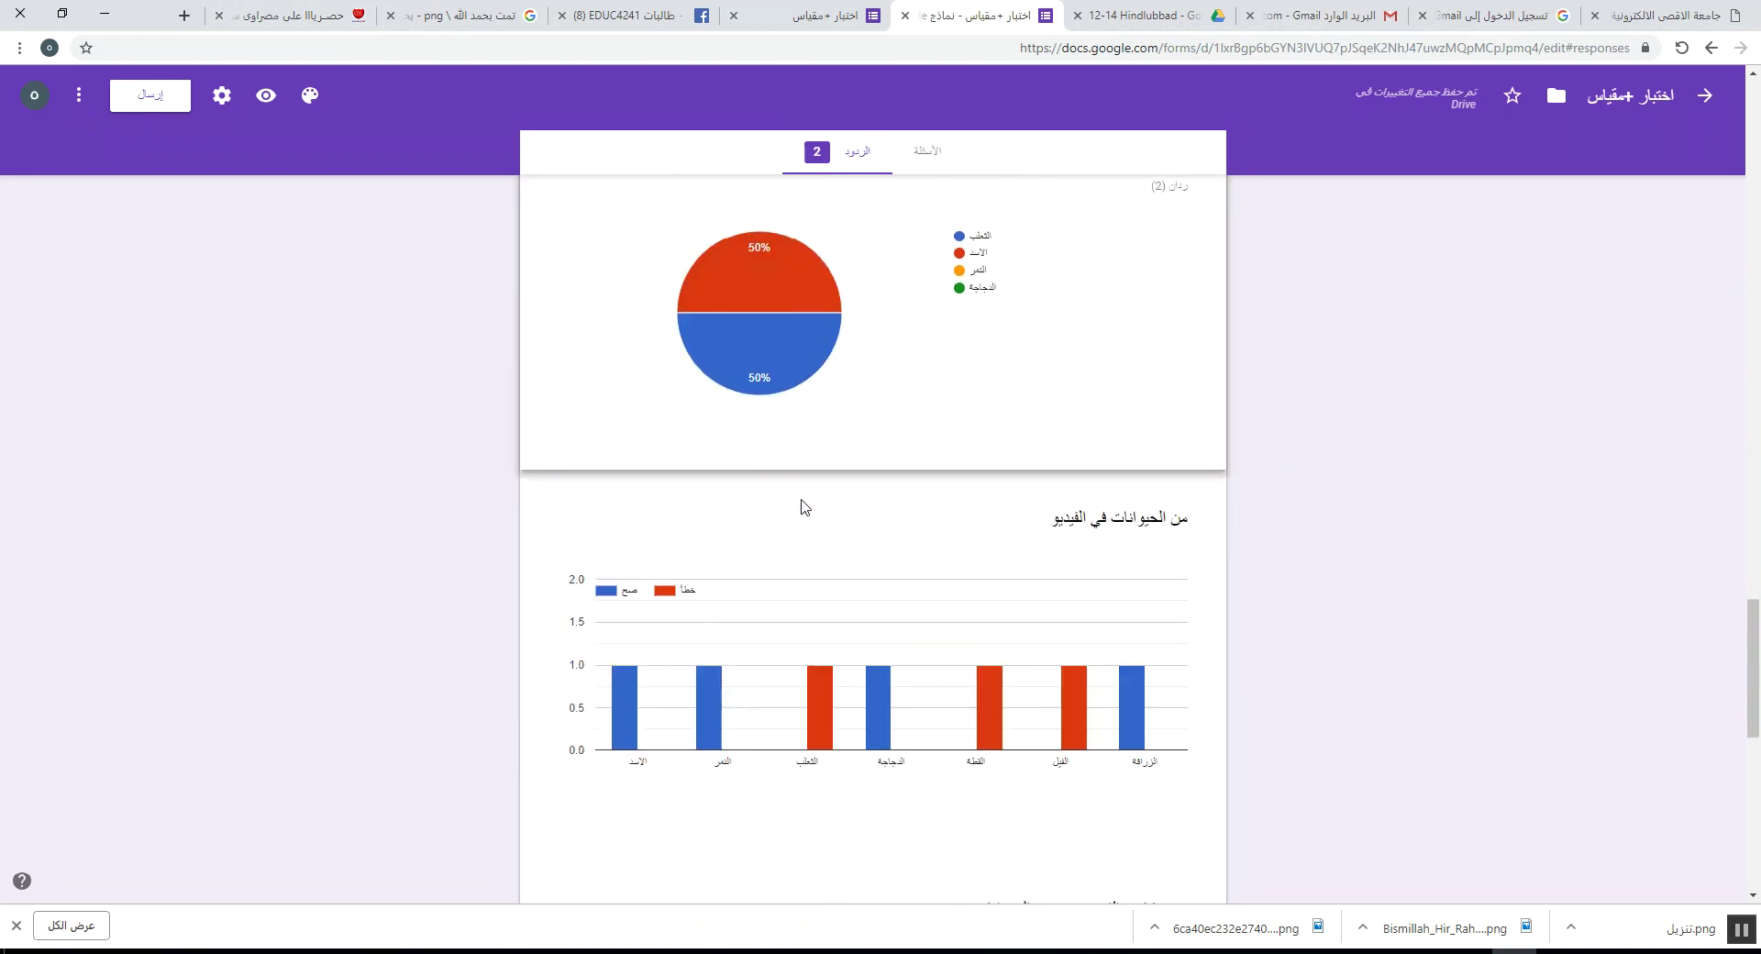
{"action": "scroll", "coordinate": [797, 513], "scroll_direction": "down", "scroll_amount": 5}
{"action": "scroll", "coordinate": [798, 514], "scroll_direction": "up", "scroll_amount": 12}
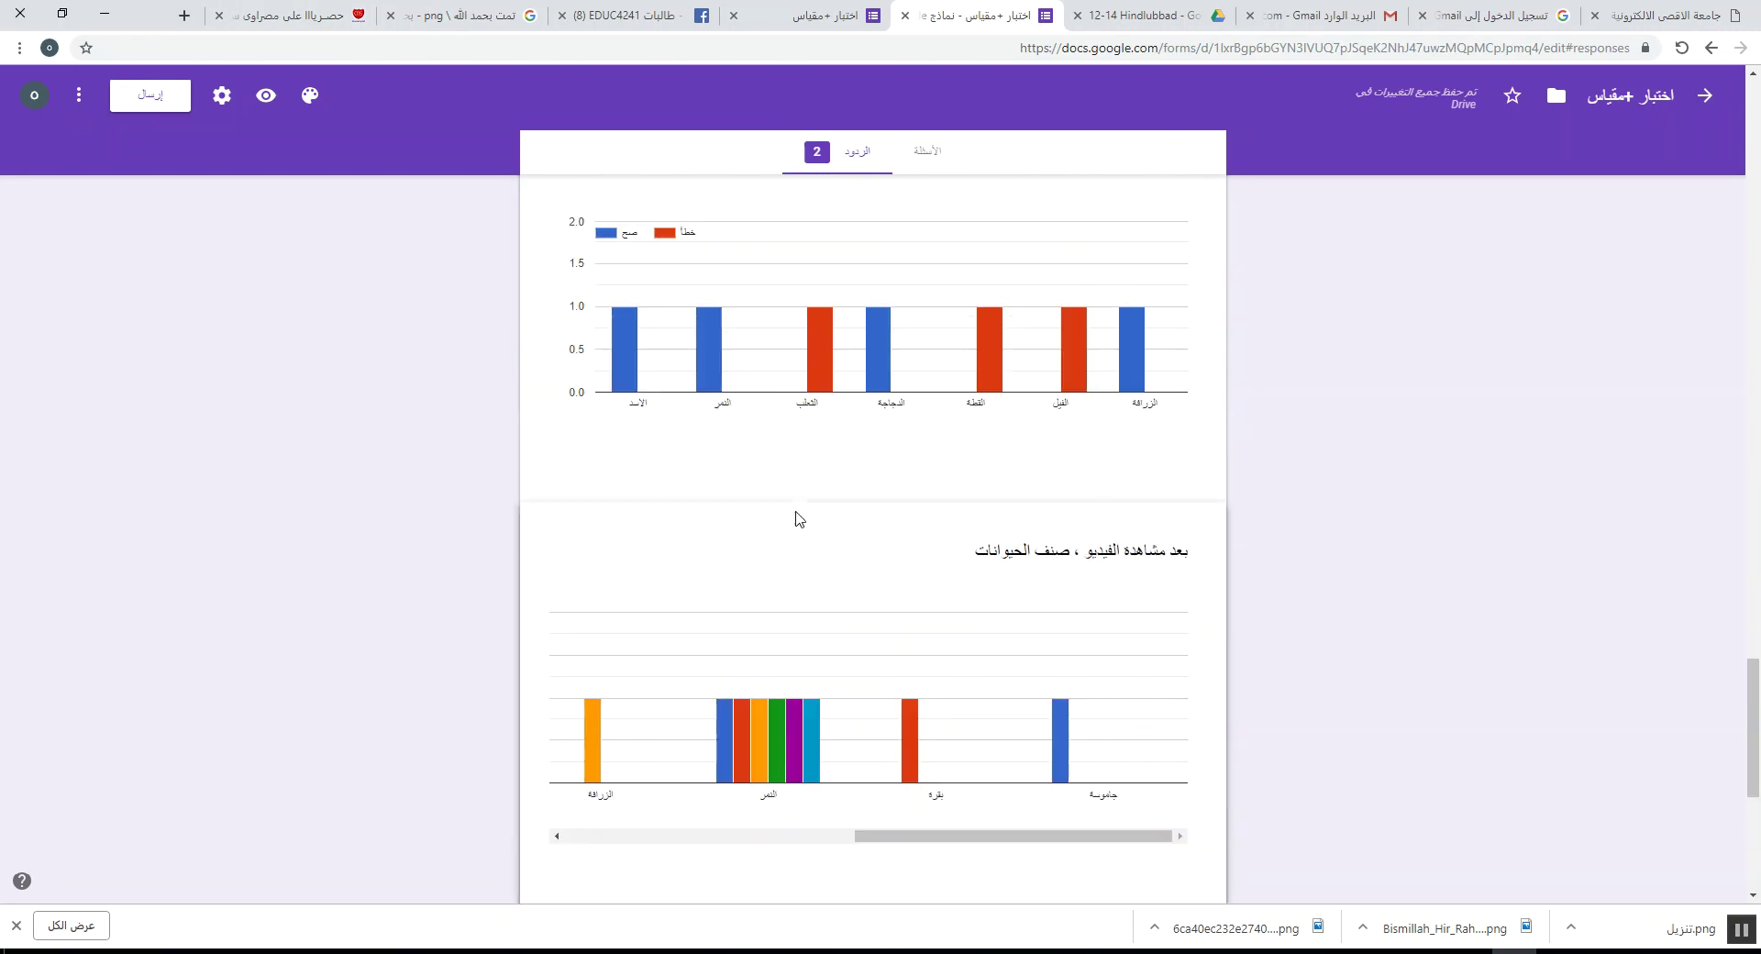
{"action": "scroll", "coordinate": [795, 518], "scroll_direction": "up", "scroll_amount": 20}
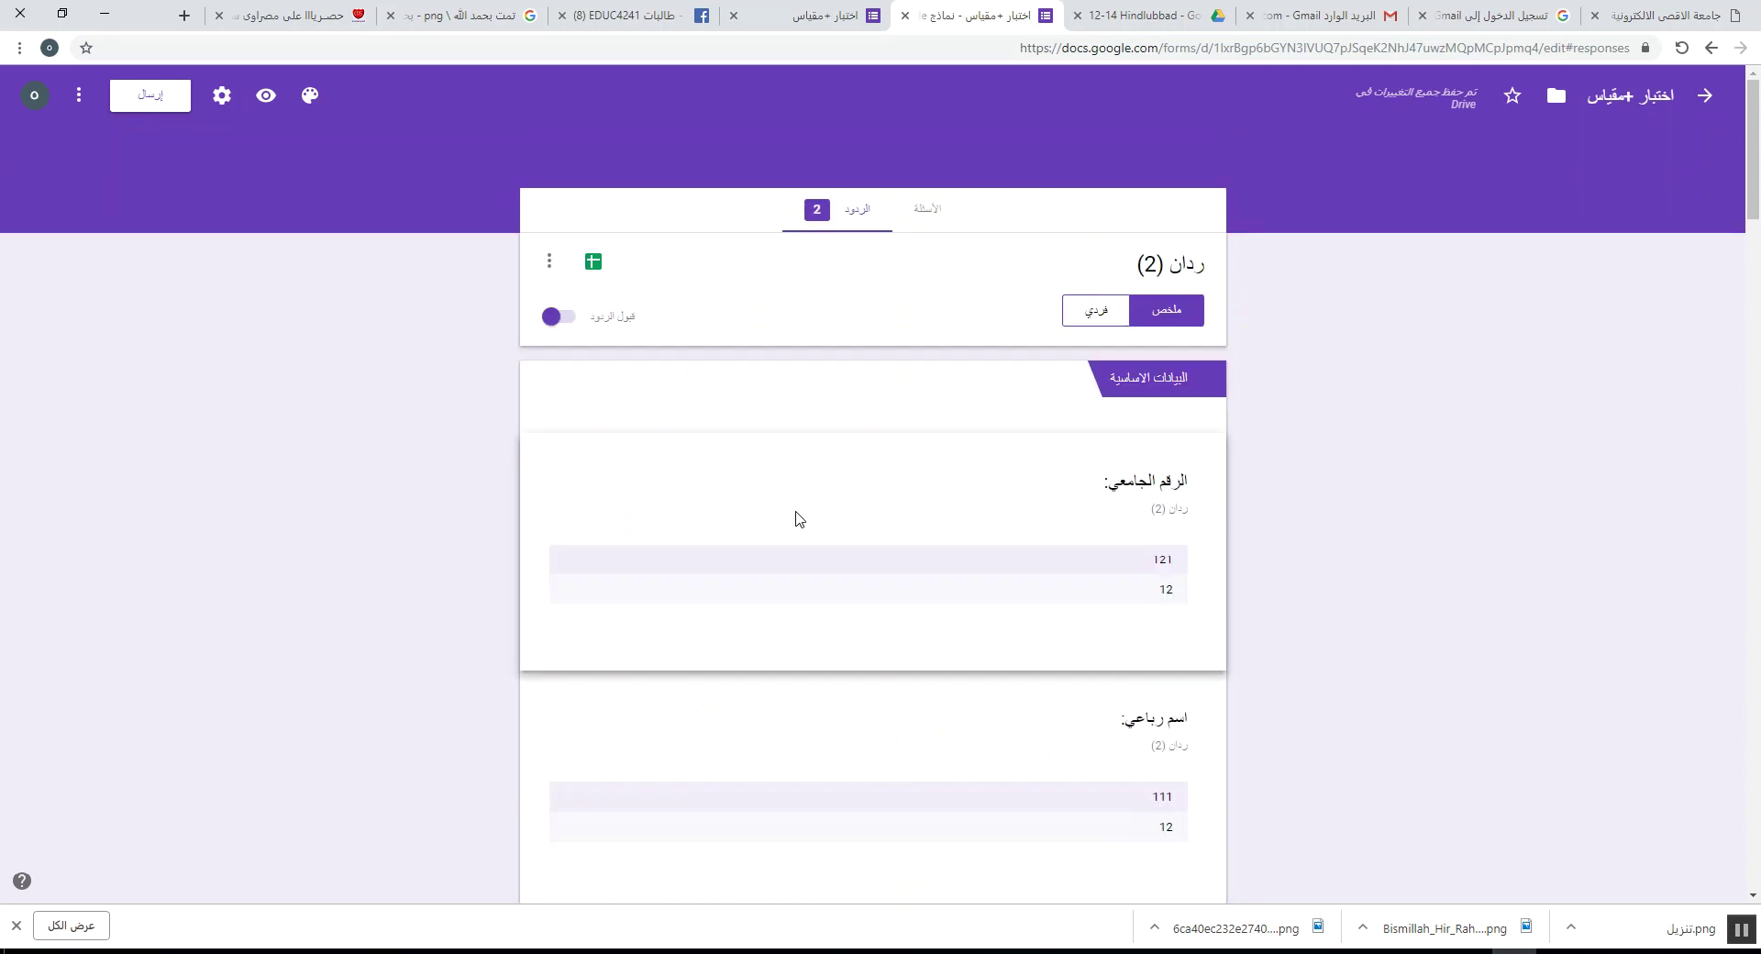
- Create a new response spreadsheet named اختبار +مقياس (الردود), close it, and check the Drive folder for it before returning to the form
{"action": "left_click", "coordinate": [593, 265]}
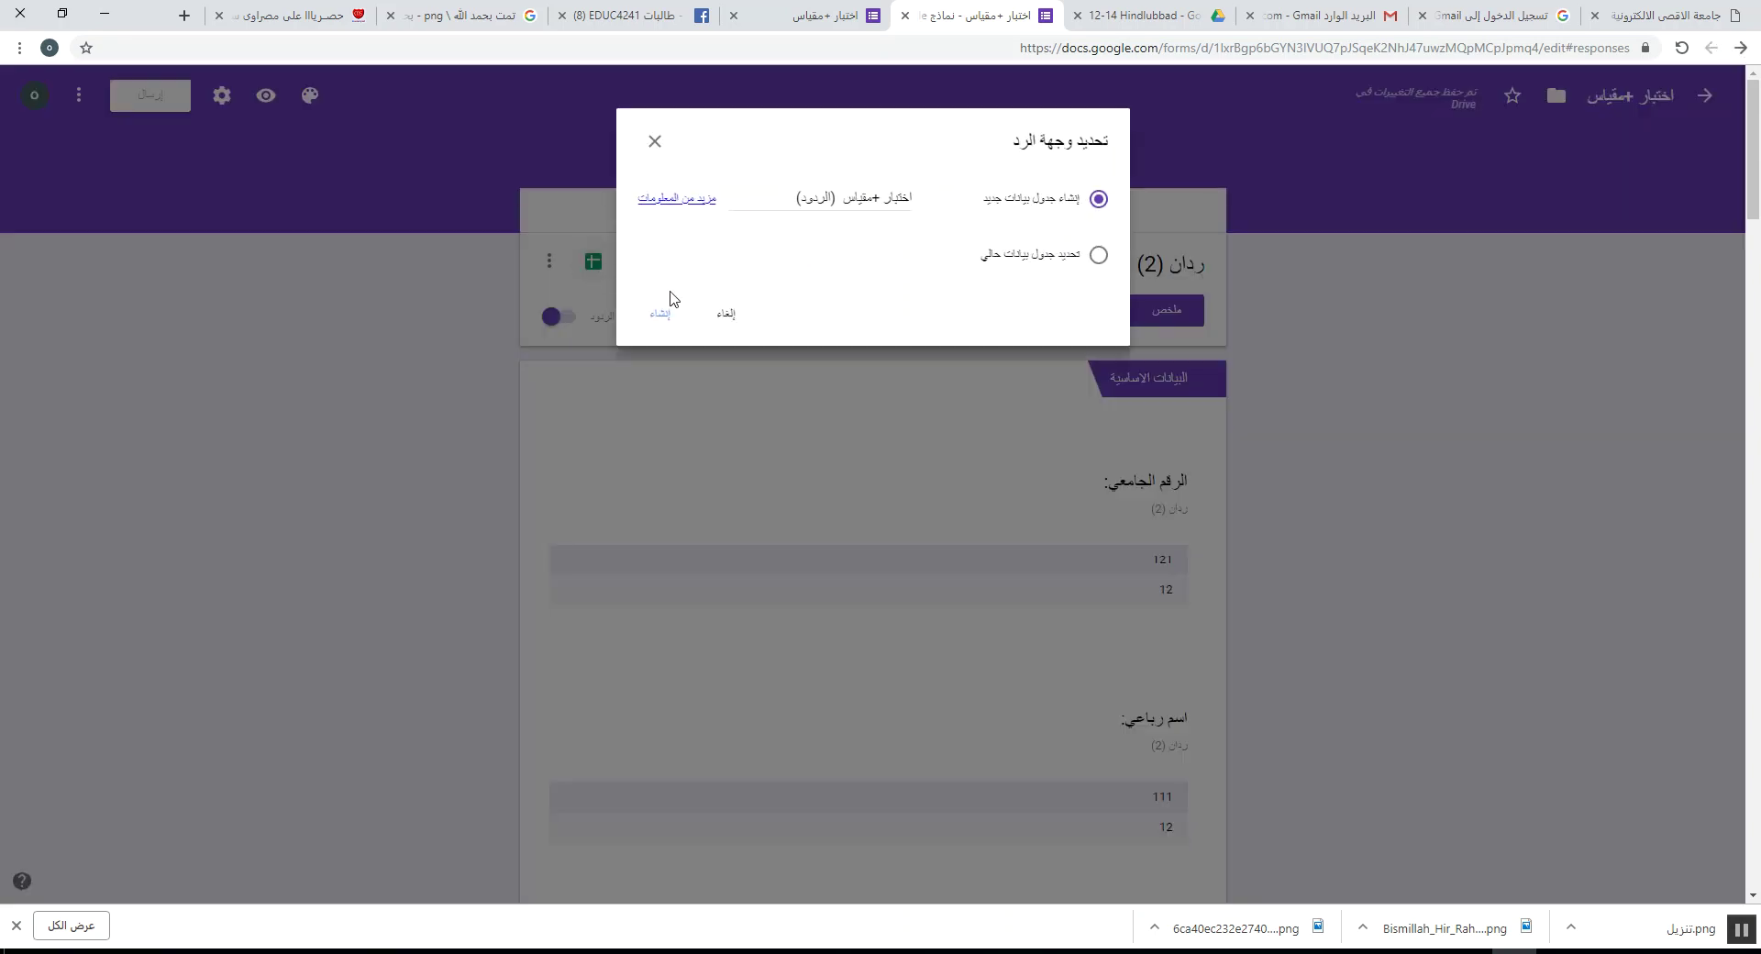
{"action": "left_click", "coordinate": [662, 315]}
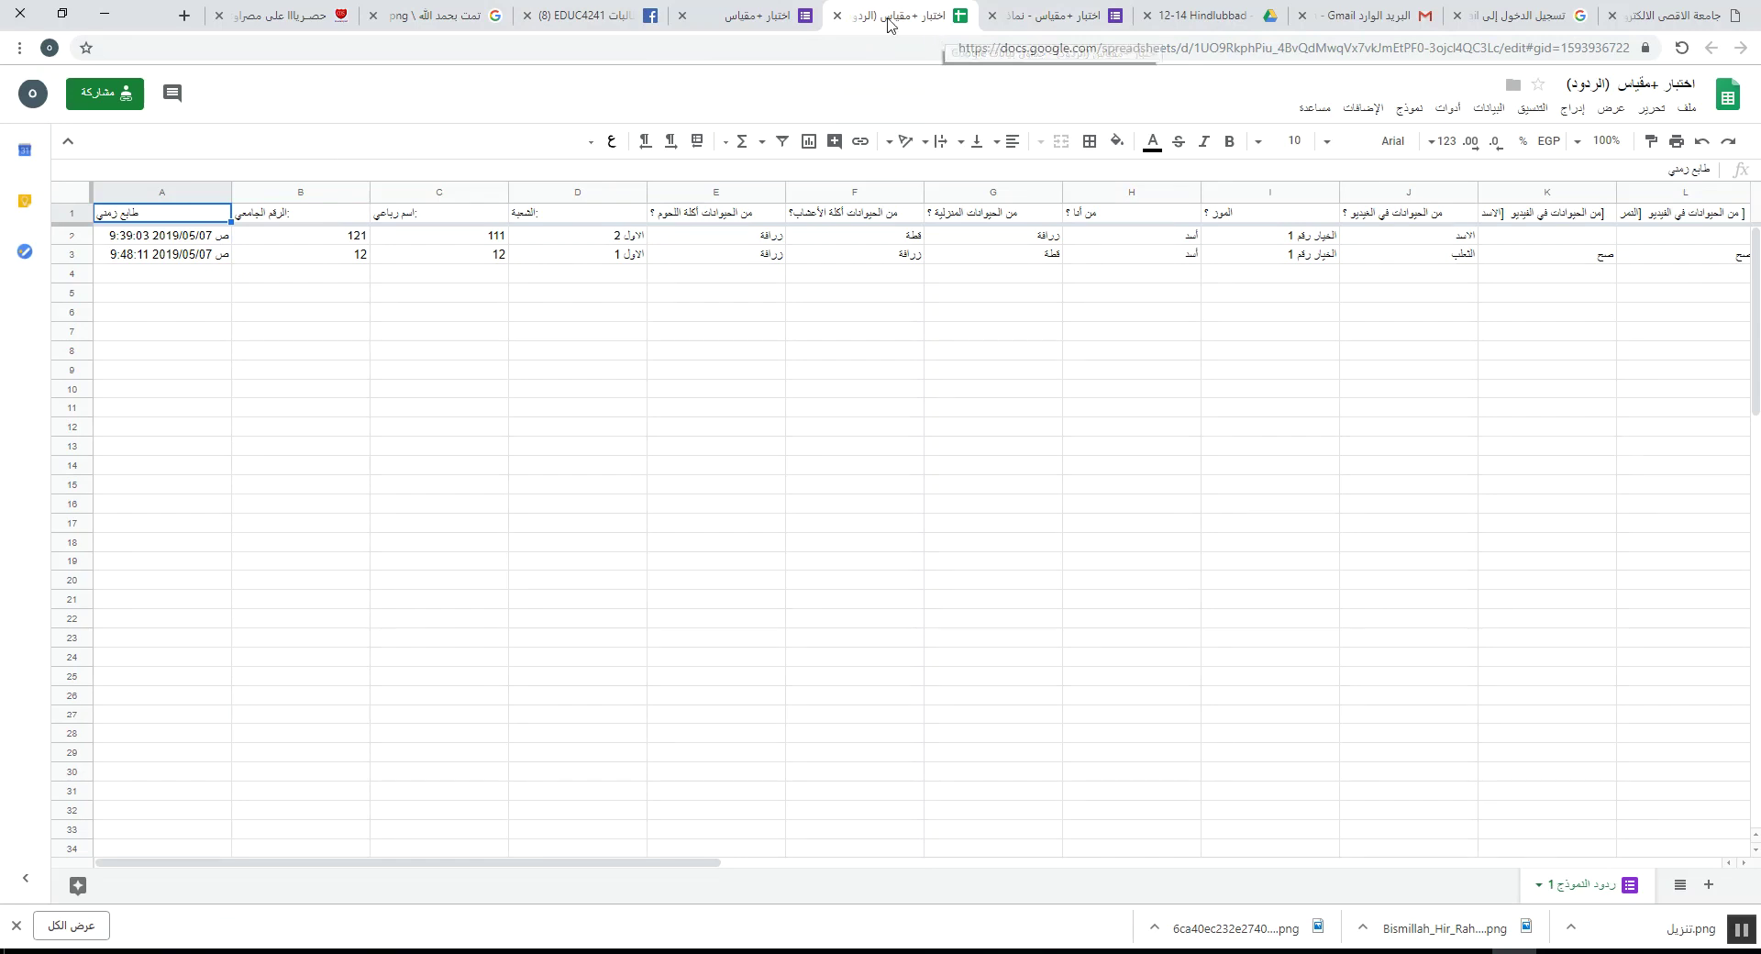
{"action": "left_click", "coordinate": [837, 16]}
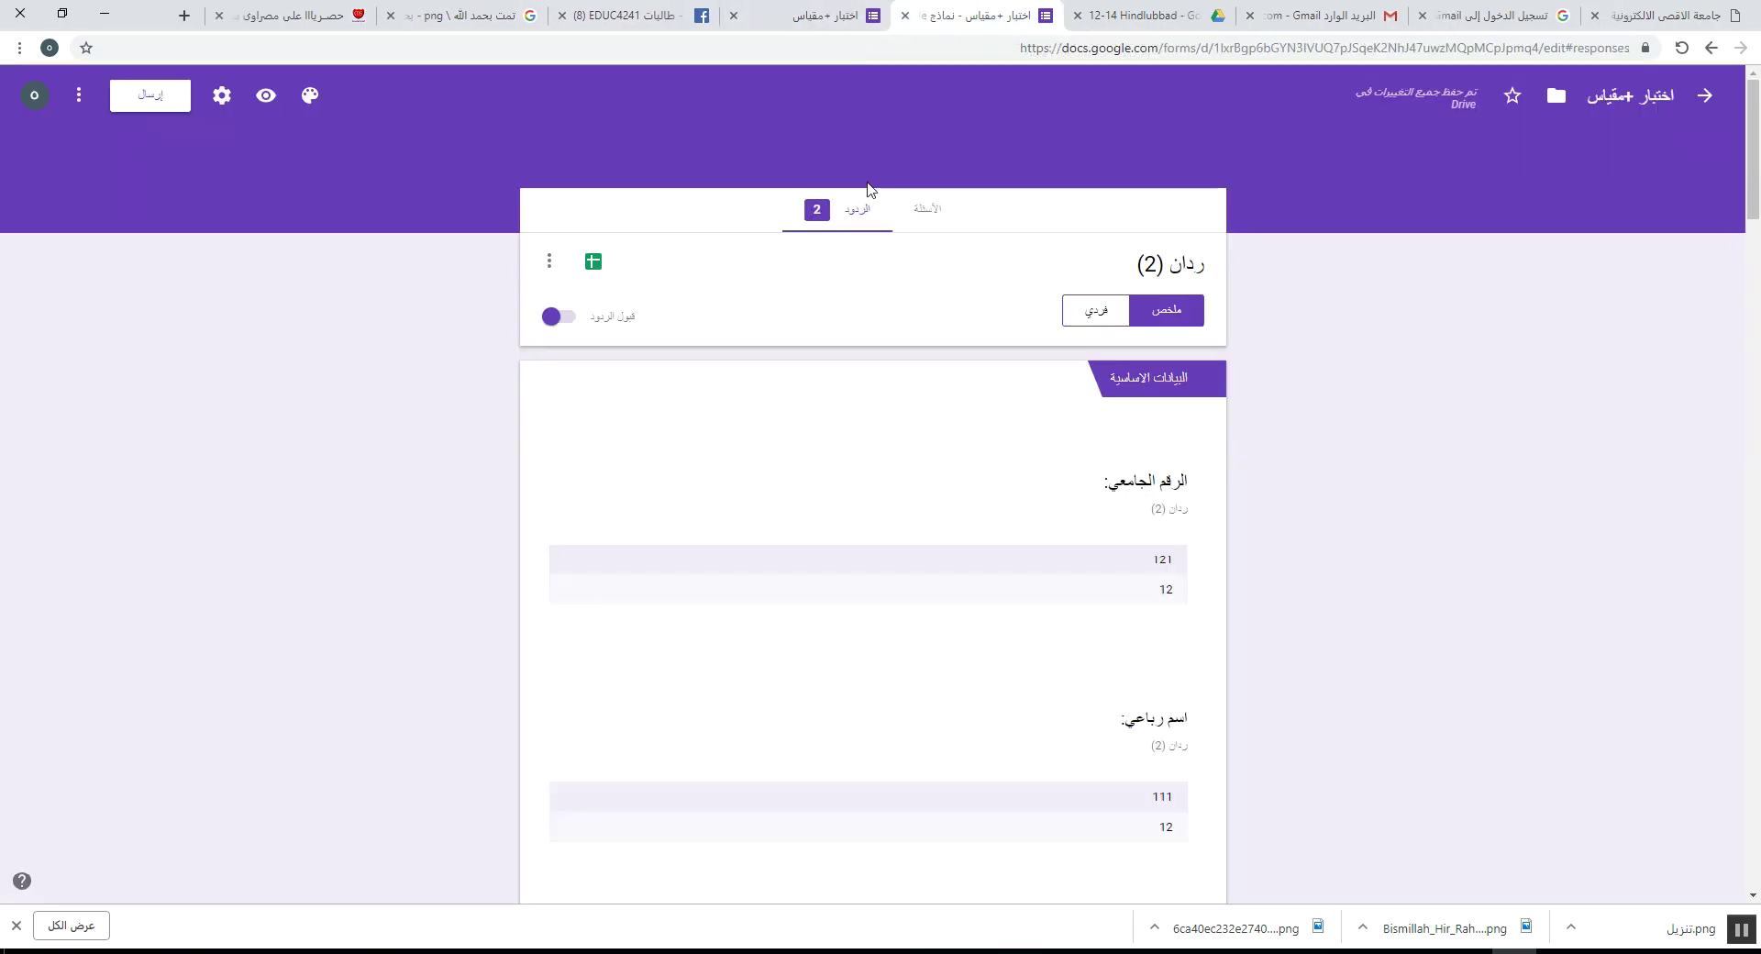
{"action": "left_click", "coordinate": [1180, 14]}
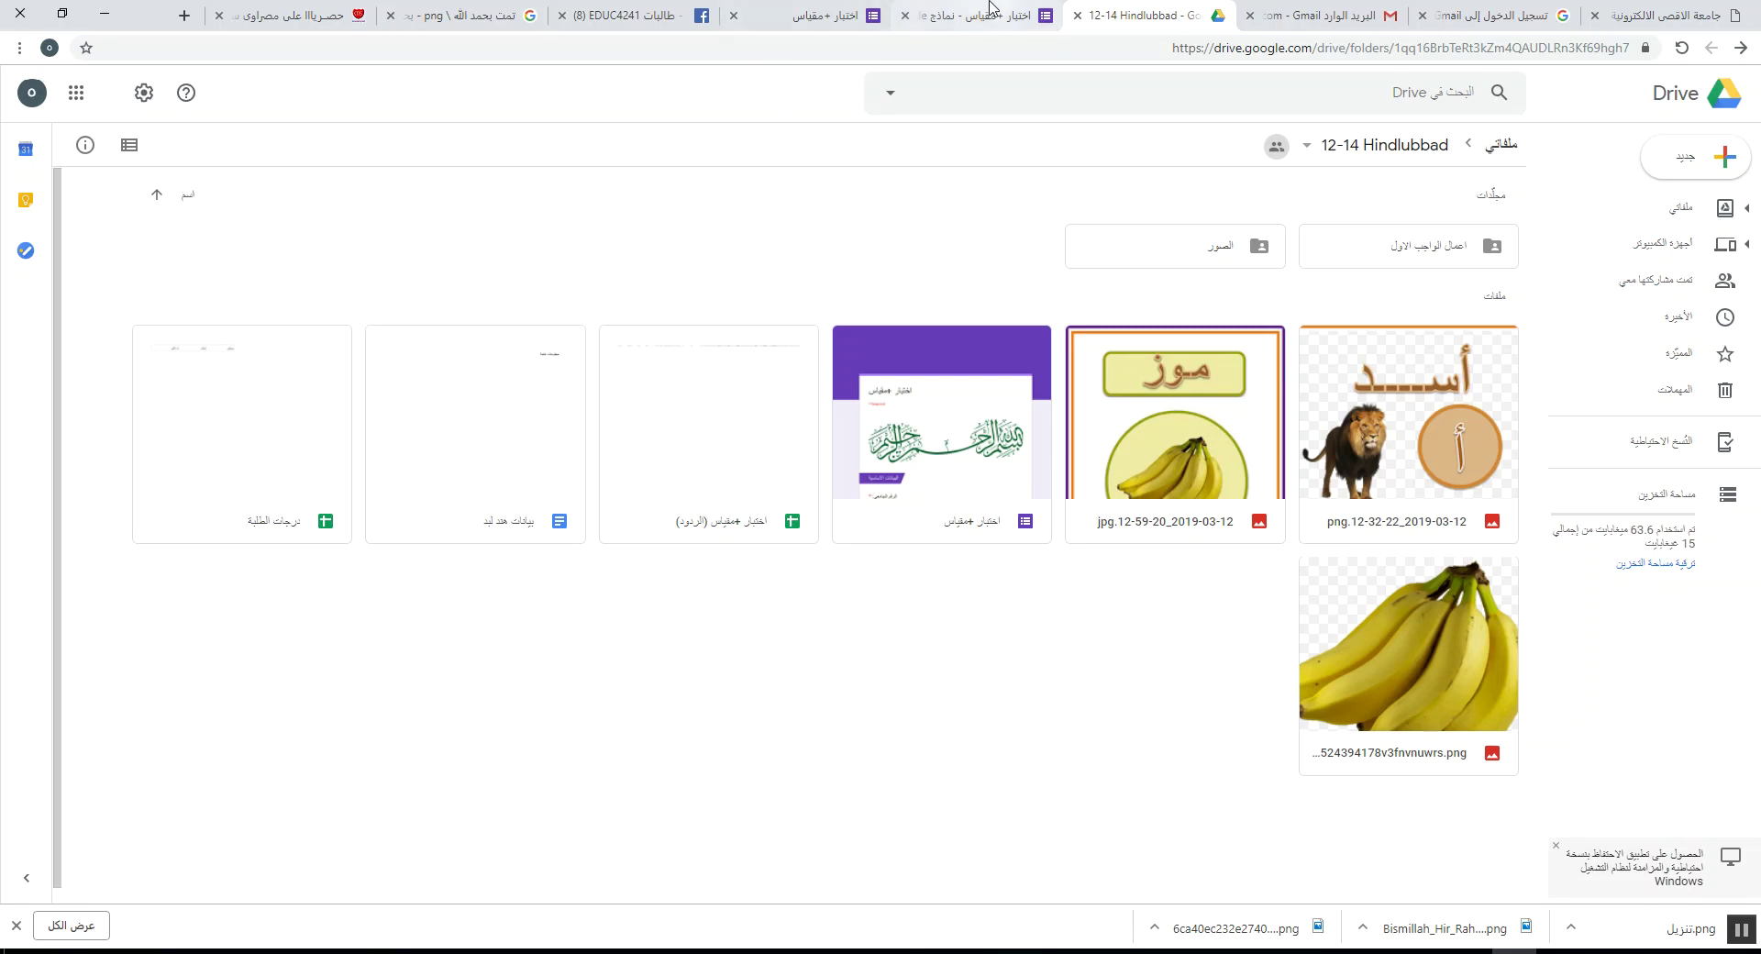
{"action": "left_click", "coordinate": [990, 9]}
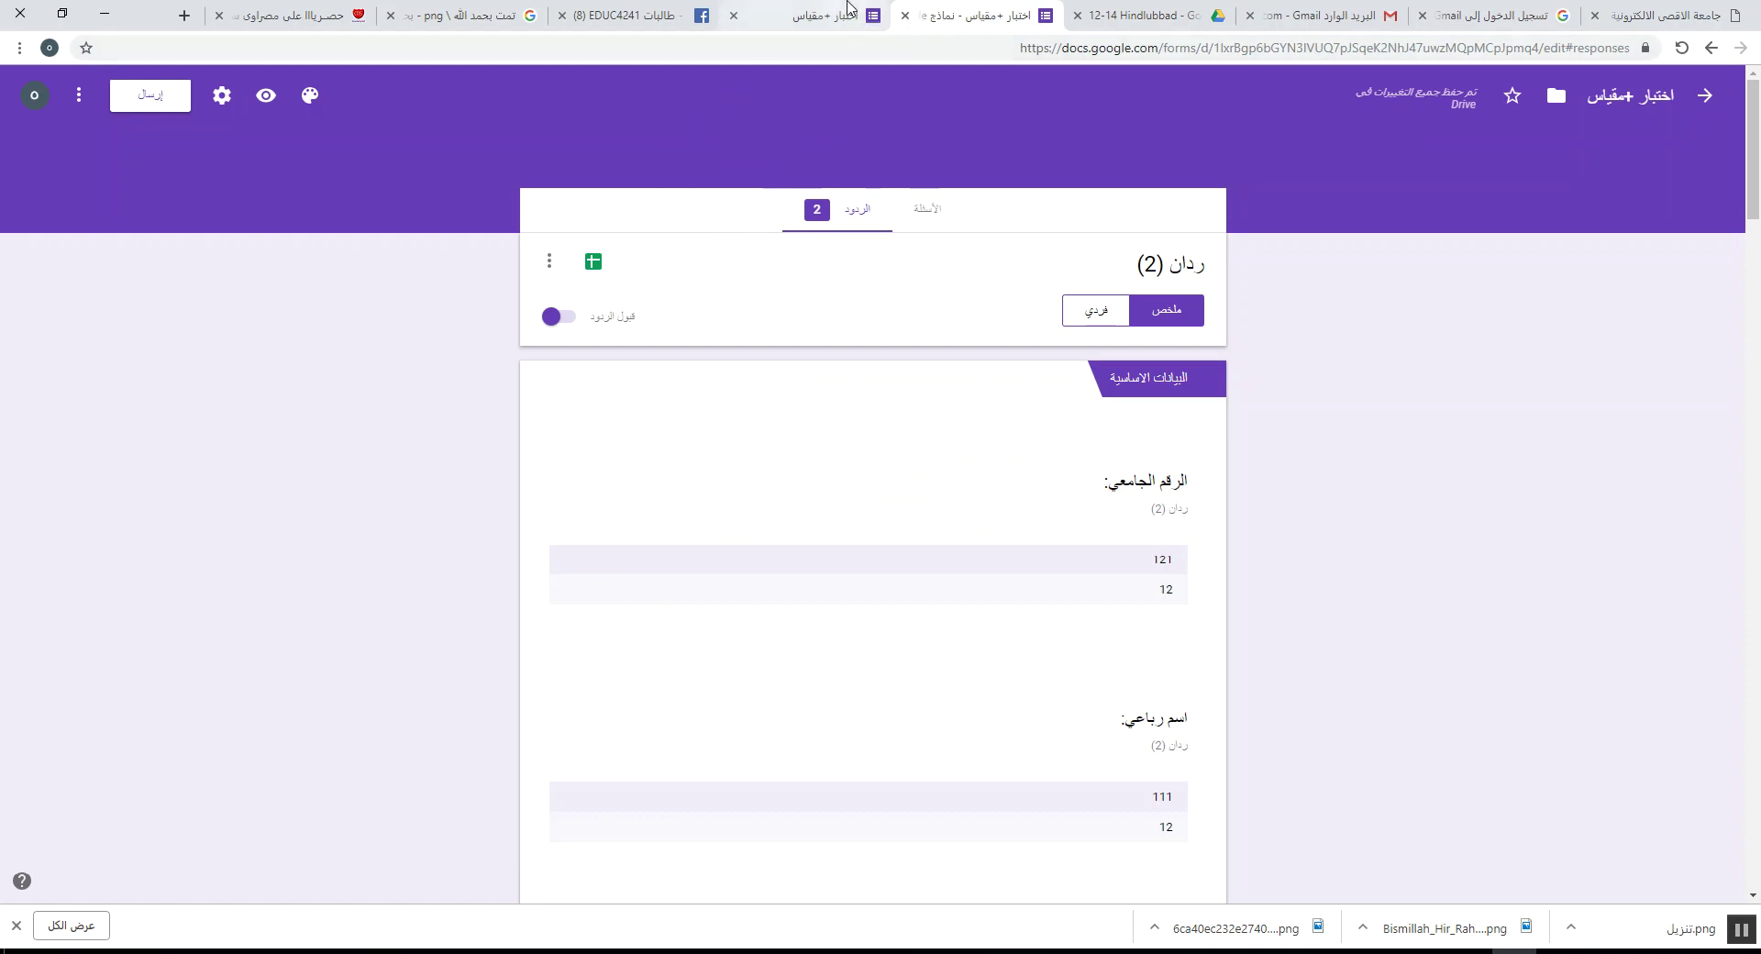
- Go back to the form's questions, make the form a quiz in its settings, and save the settings
{"action": "left_click", "coordinate": [926, 211]}
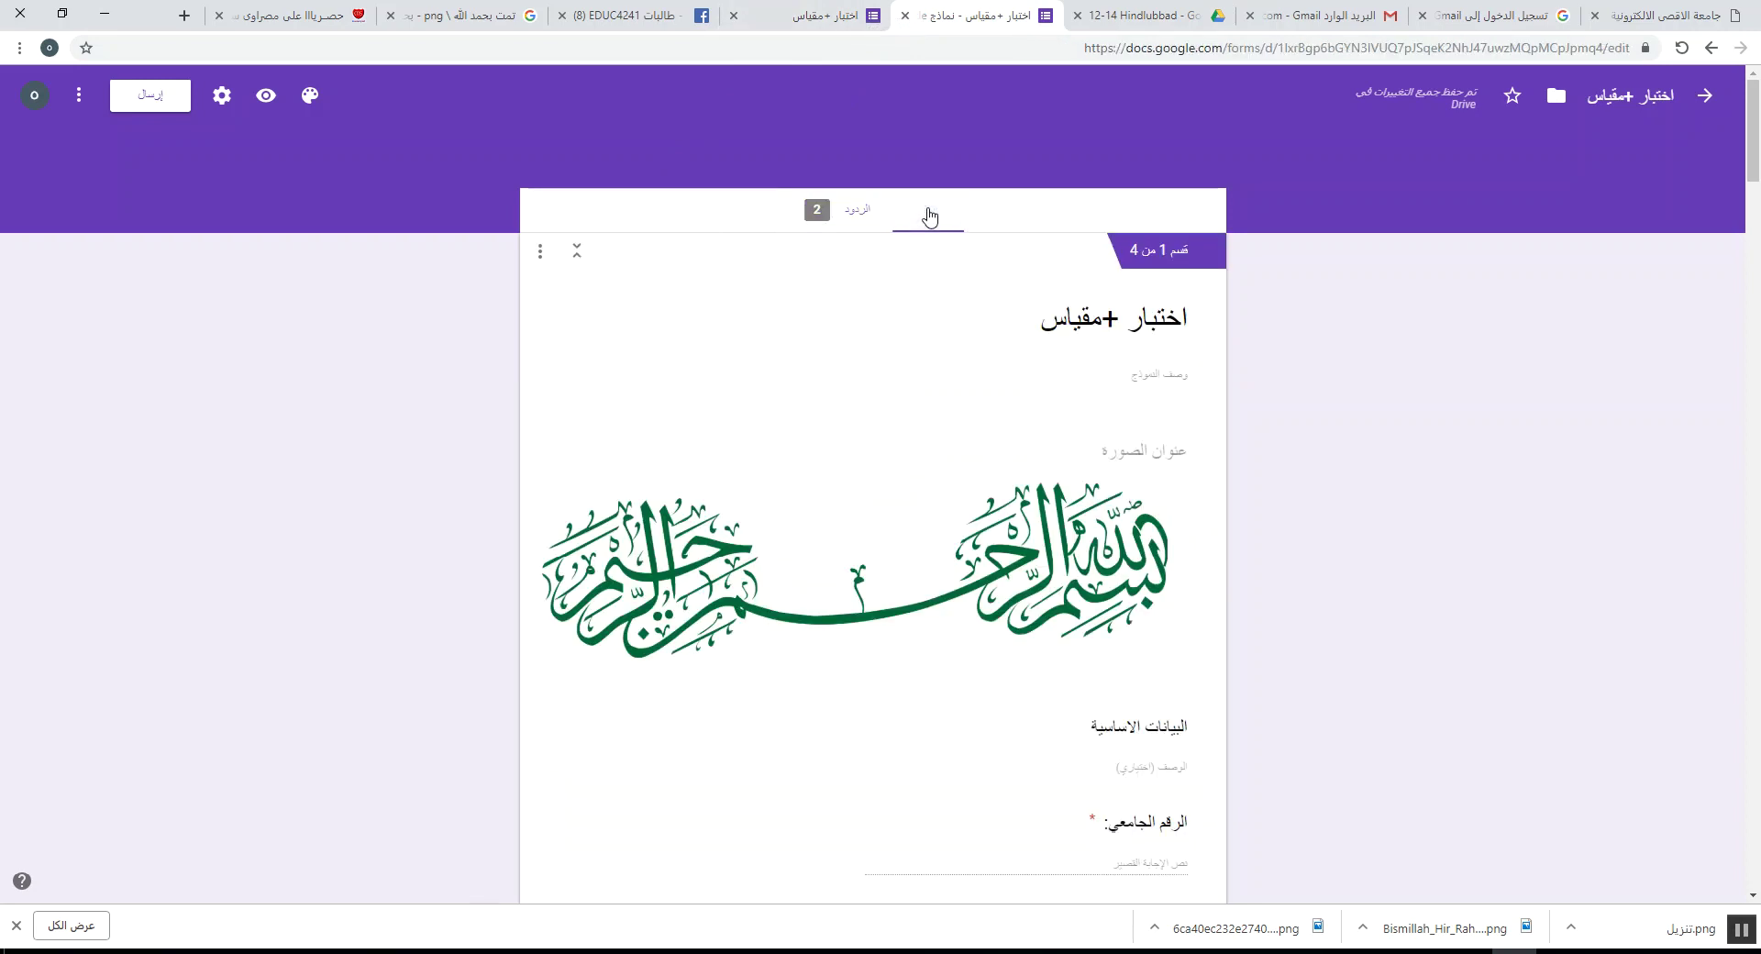
{"action": "left_click", "coordinate": [223, 97]}
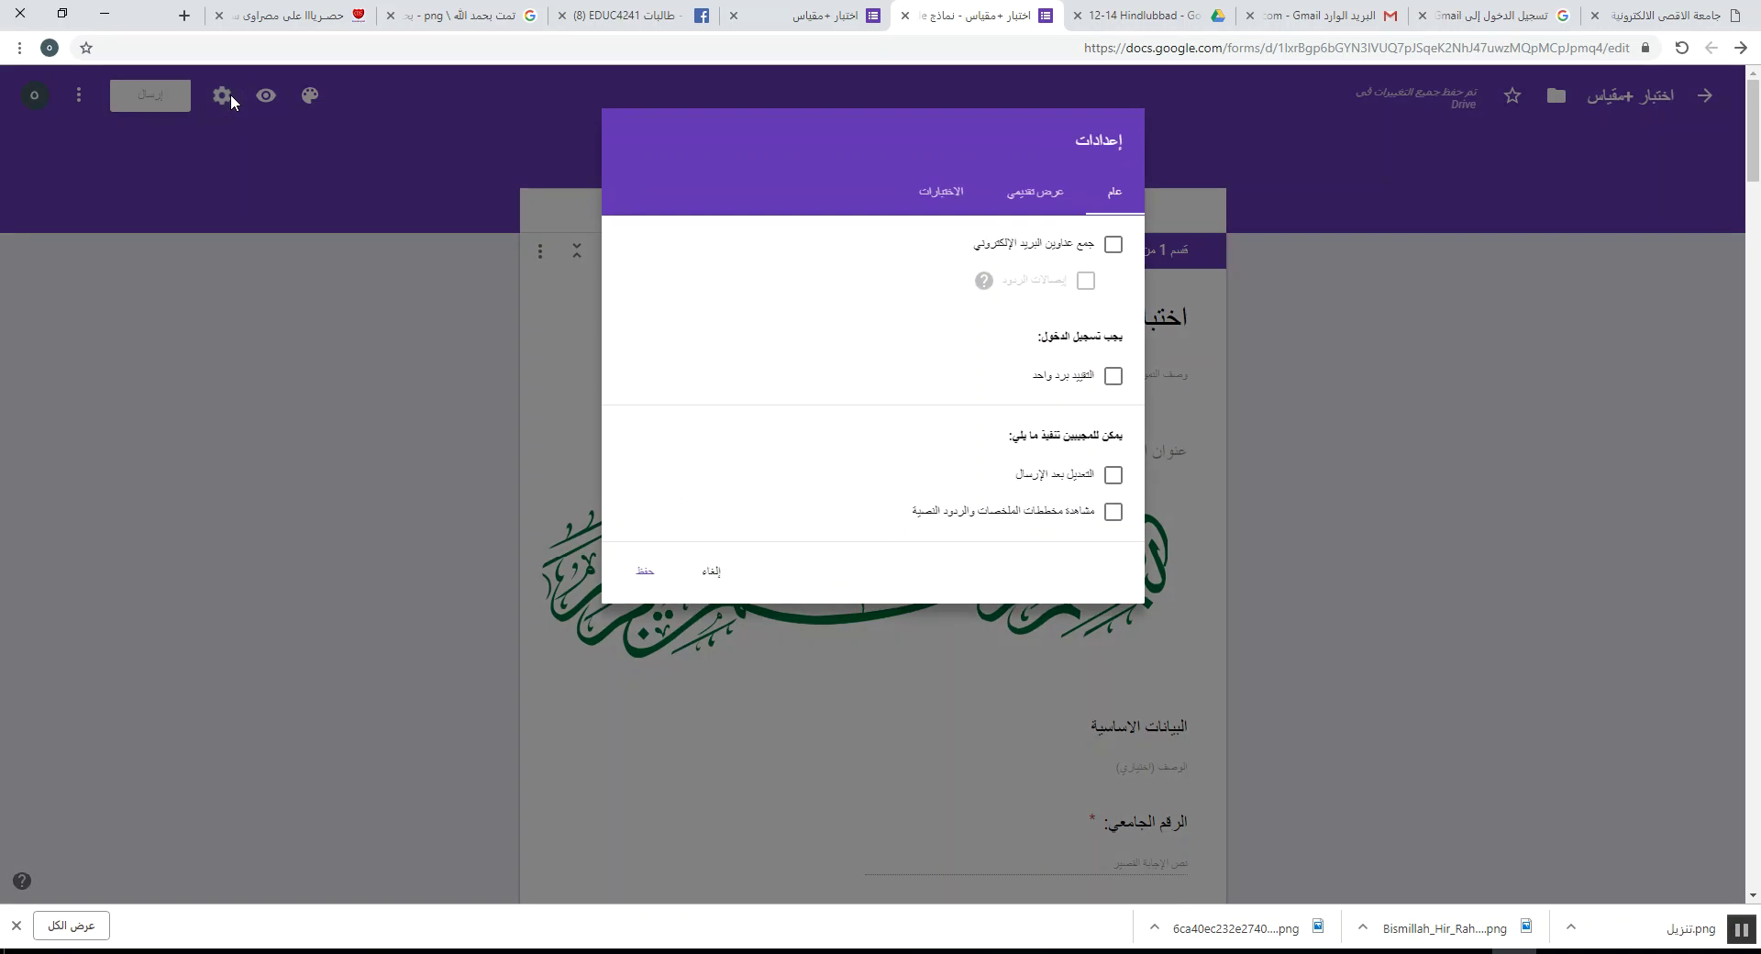
{"action": "left_click", "coordinate": [945, 193]}
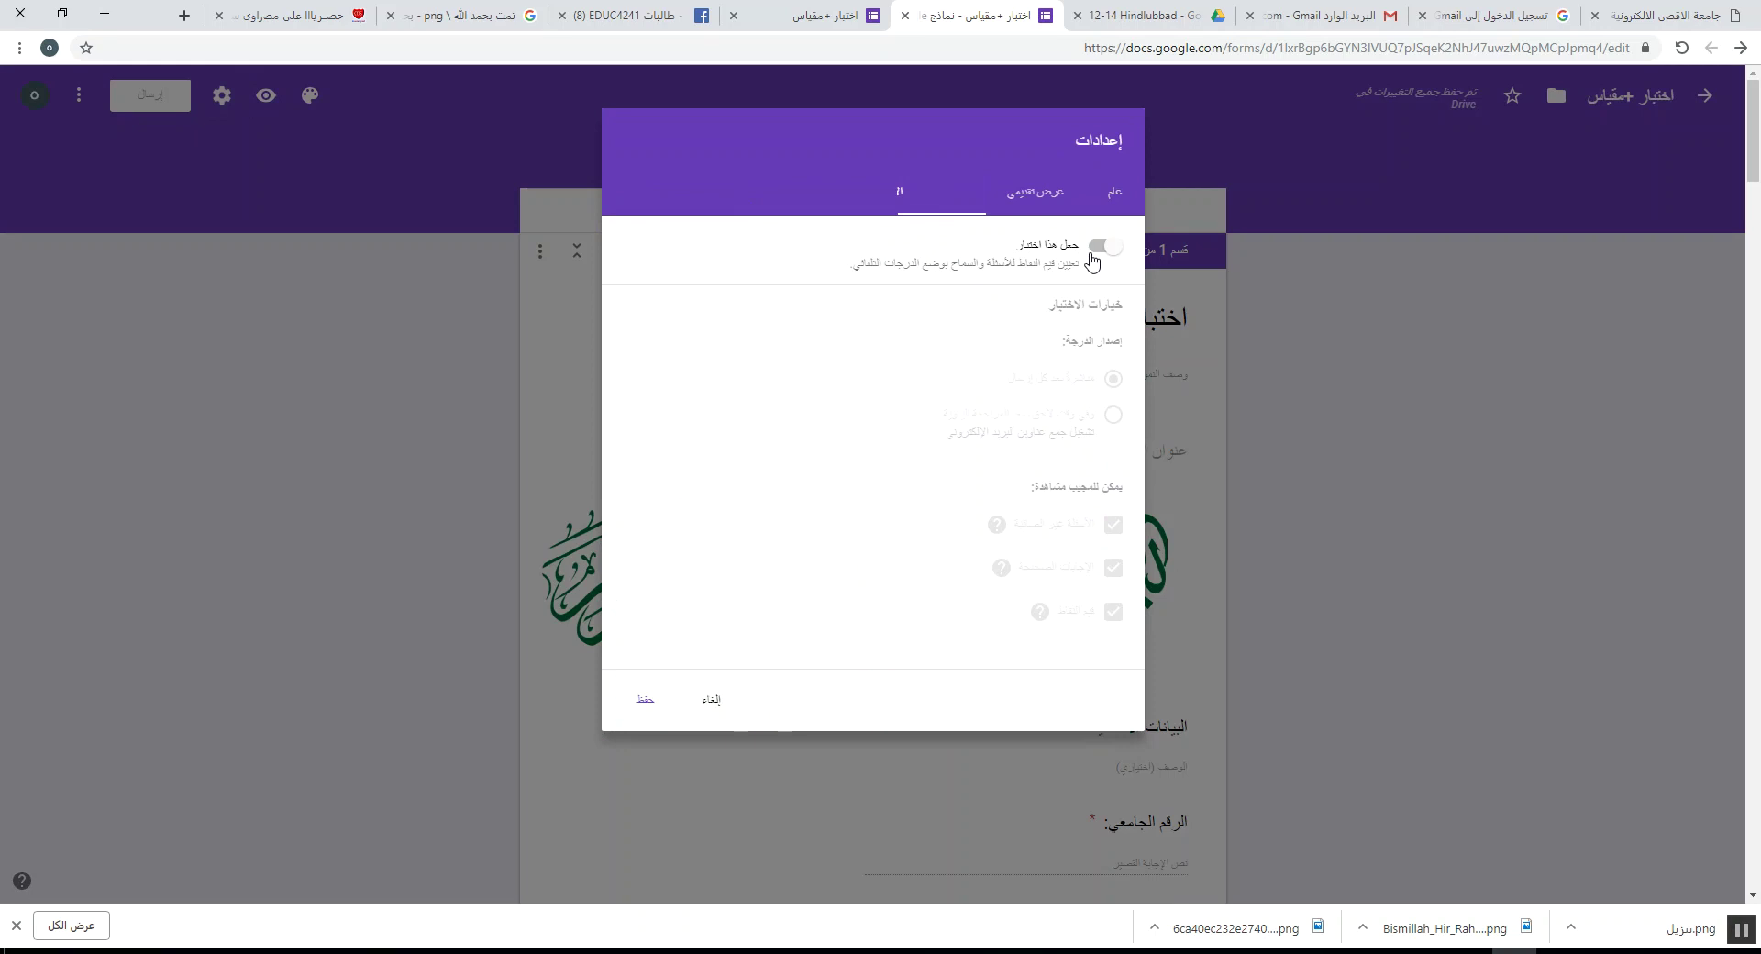
{"action": "left_click", "coordinate": [1092, 261]}
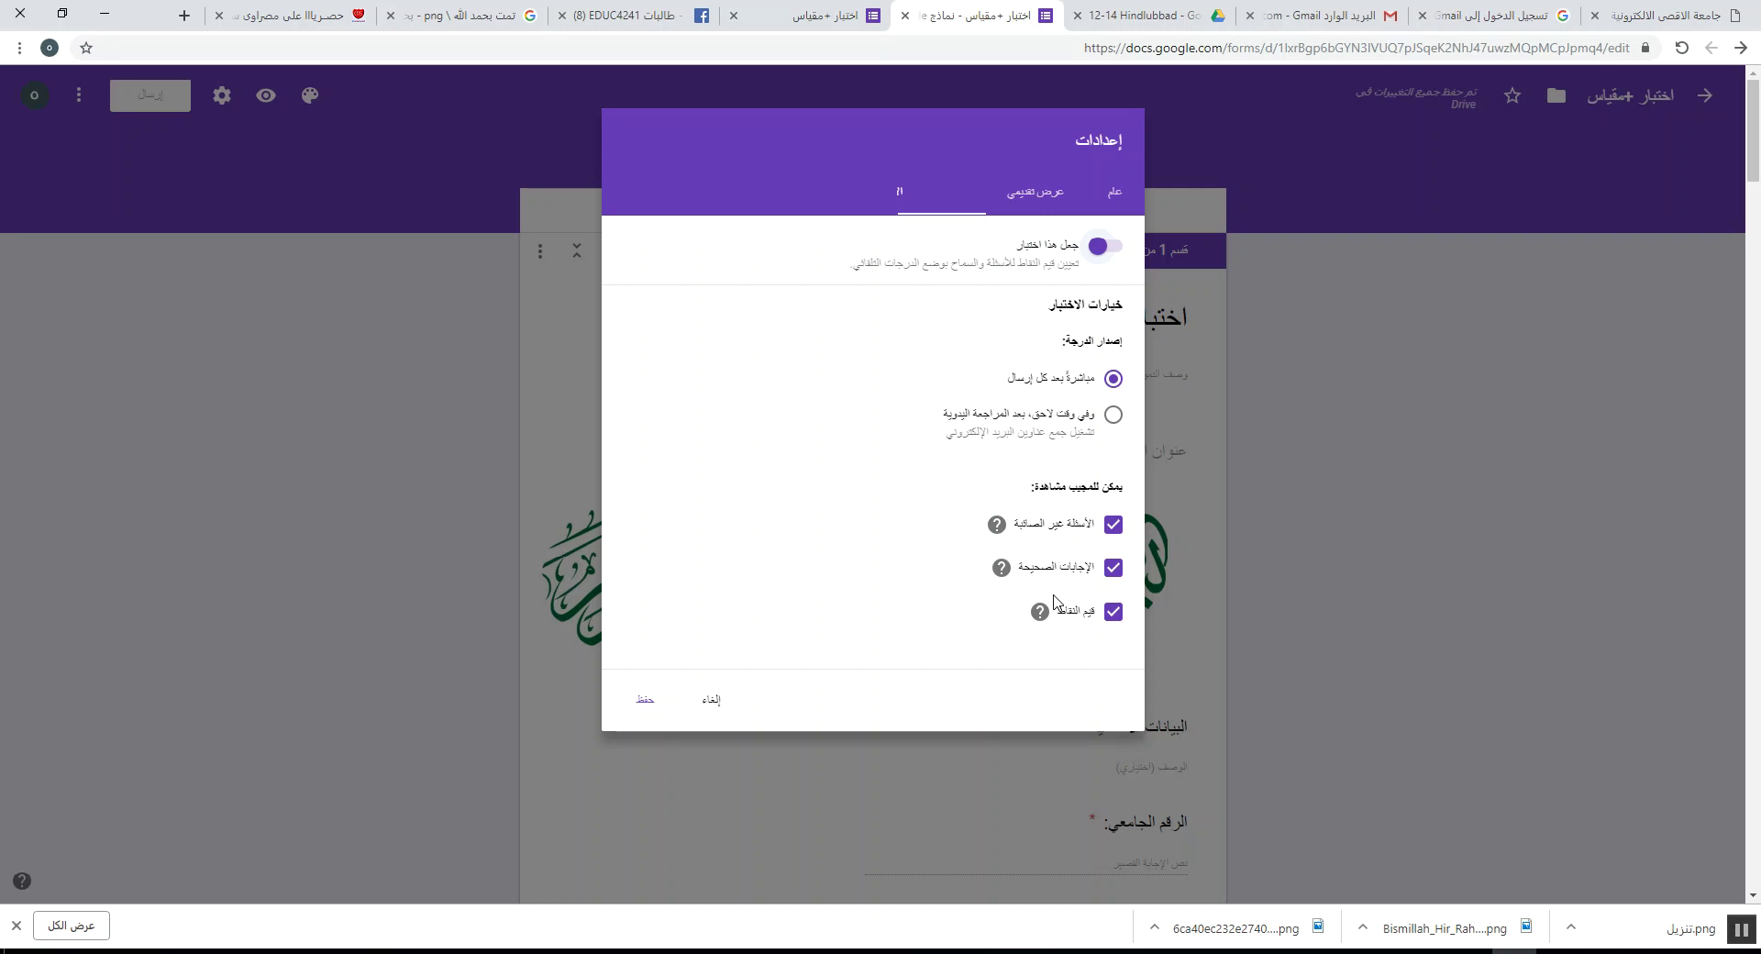
{"action": "left_click", "coordinate": [646, 701]}
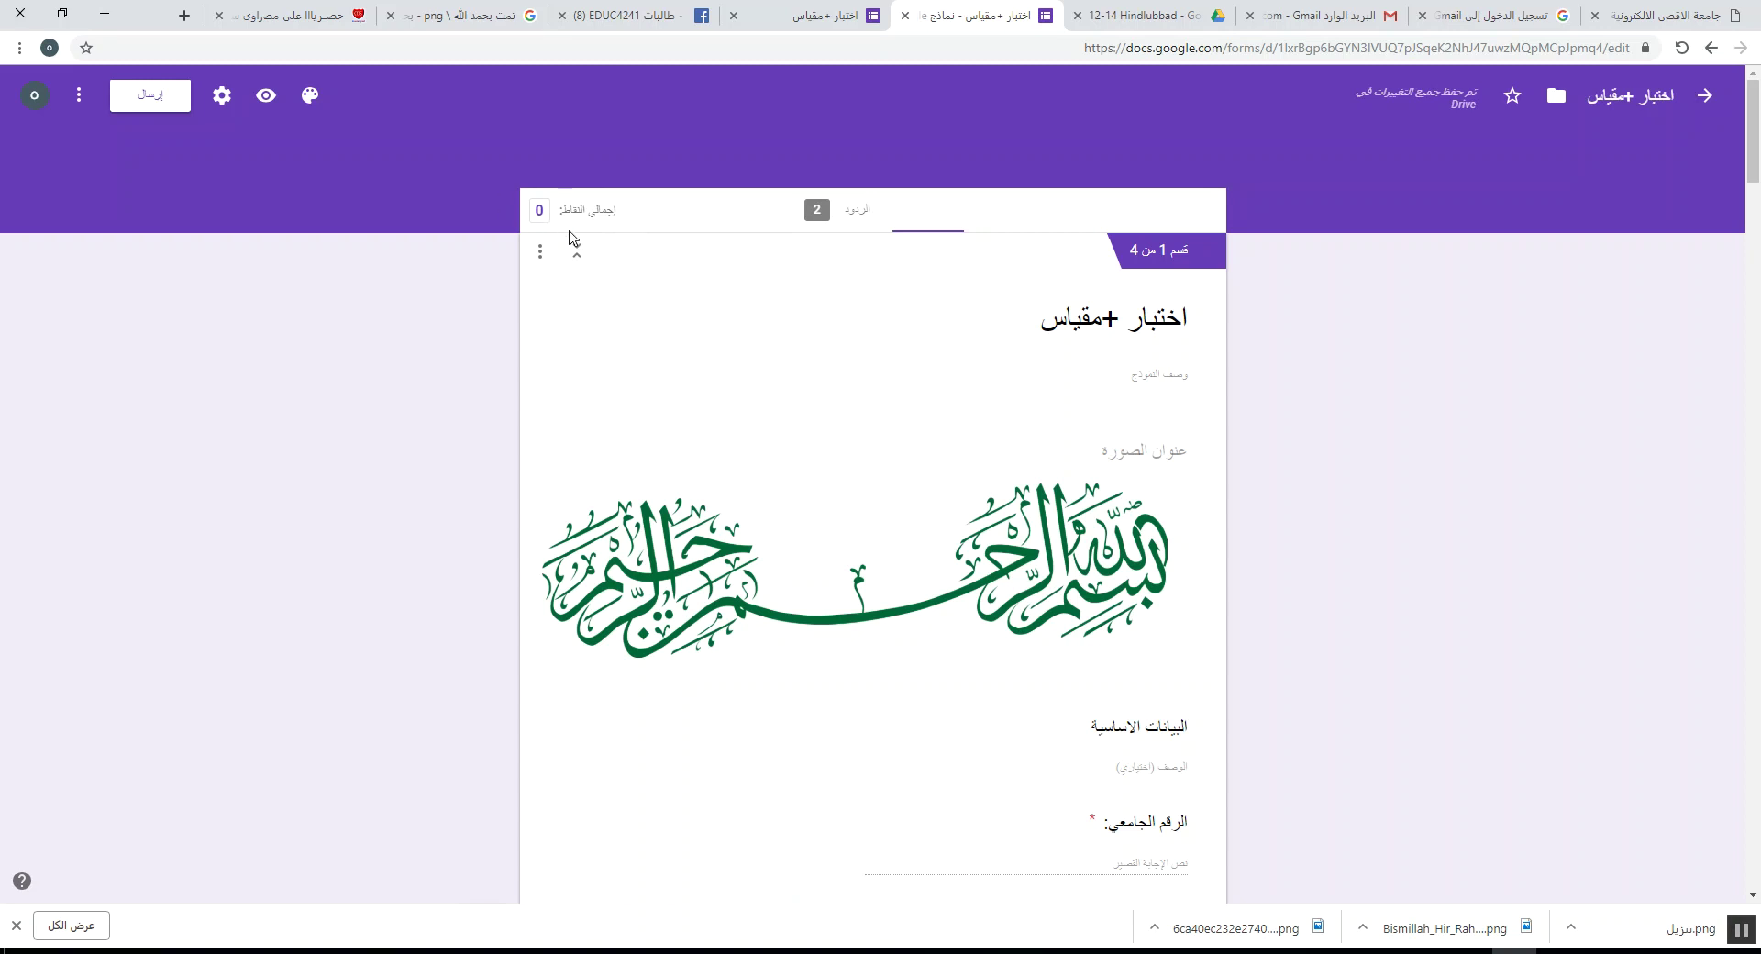
- Examine the answer-key option on the الرقم الجامعي and الشعبة questions in the basic data section
{"action": "scroll", "coordinate": [587, 227], "scroll_direction": "down", "scroll_amount": 4}
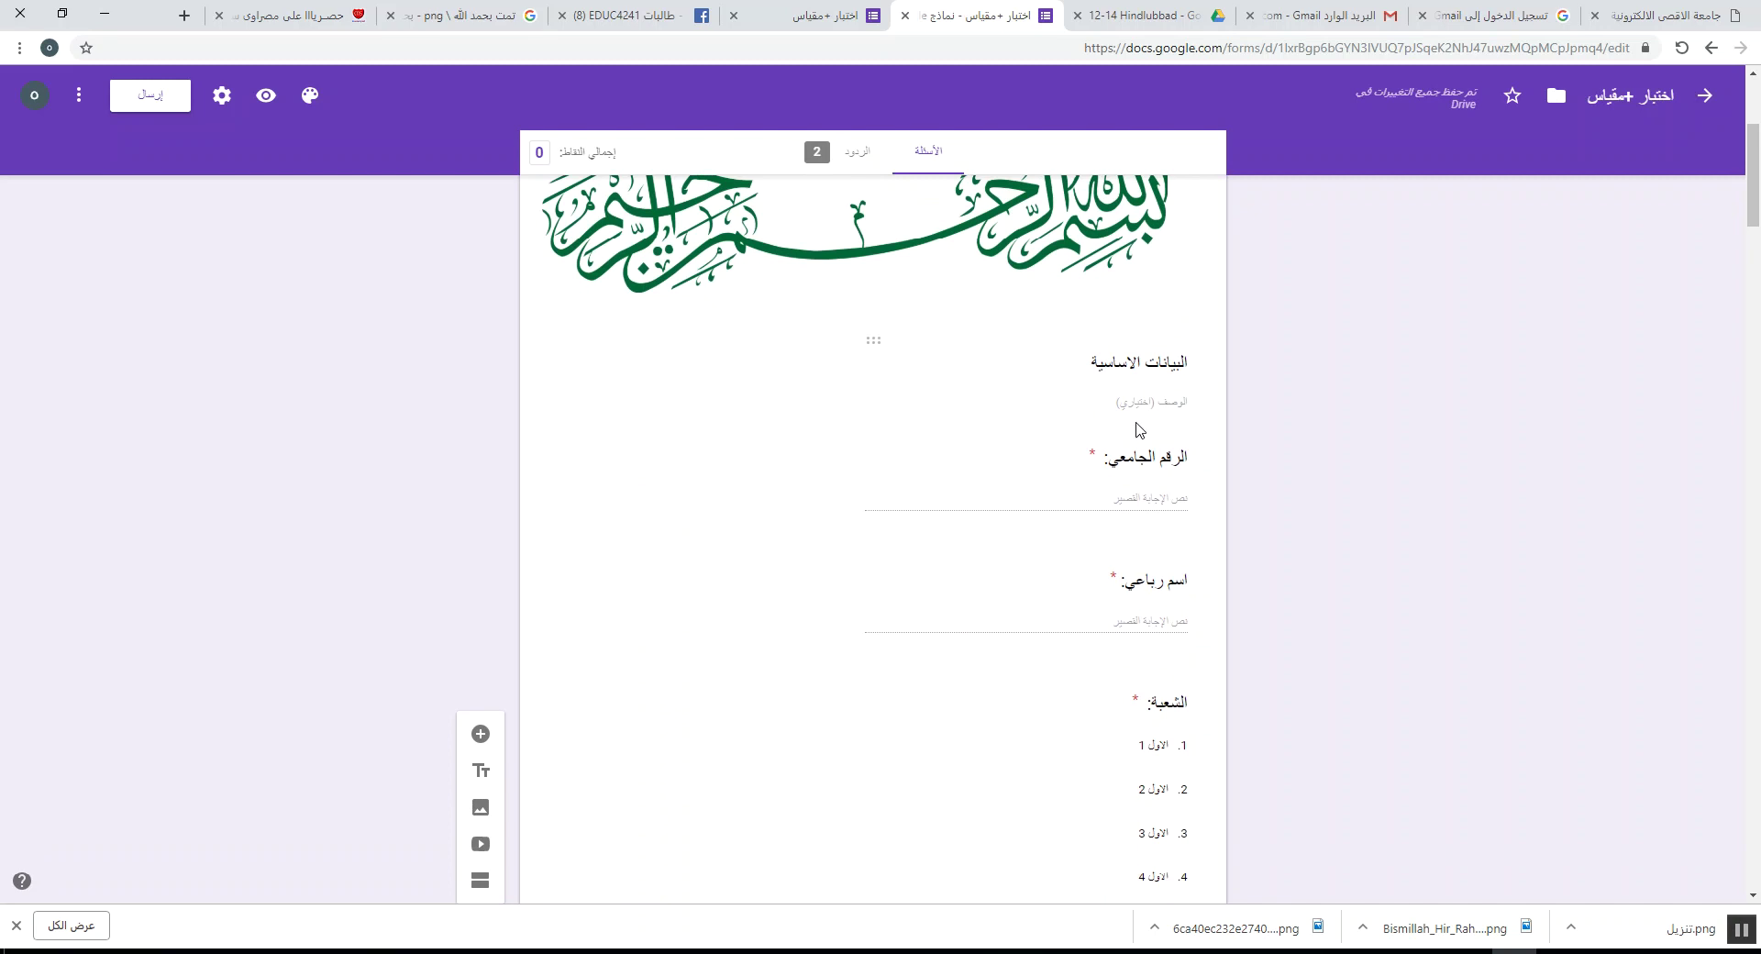
{"action": "left_click", "coordinate": [1143, 425]}
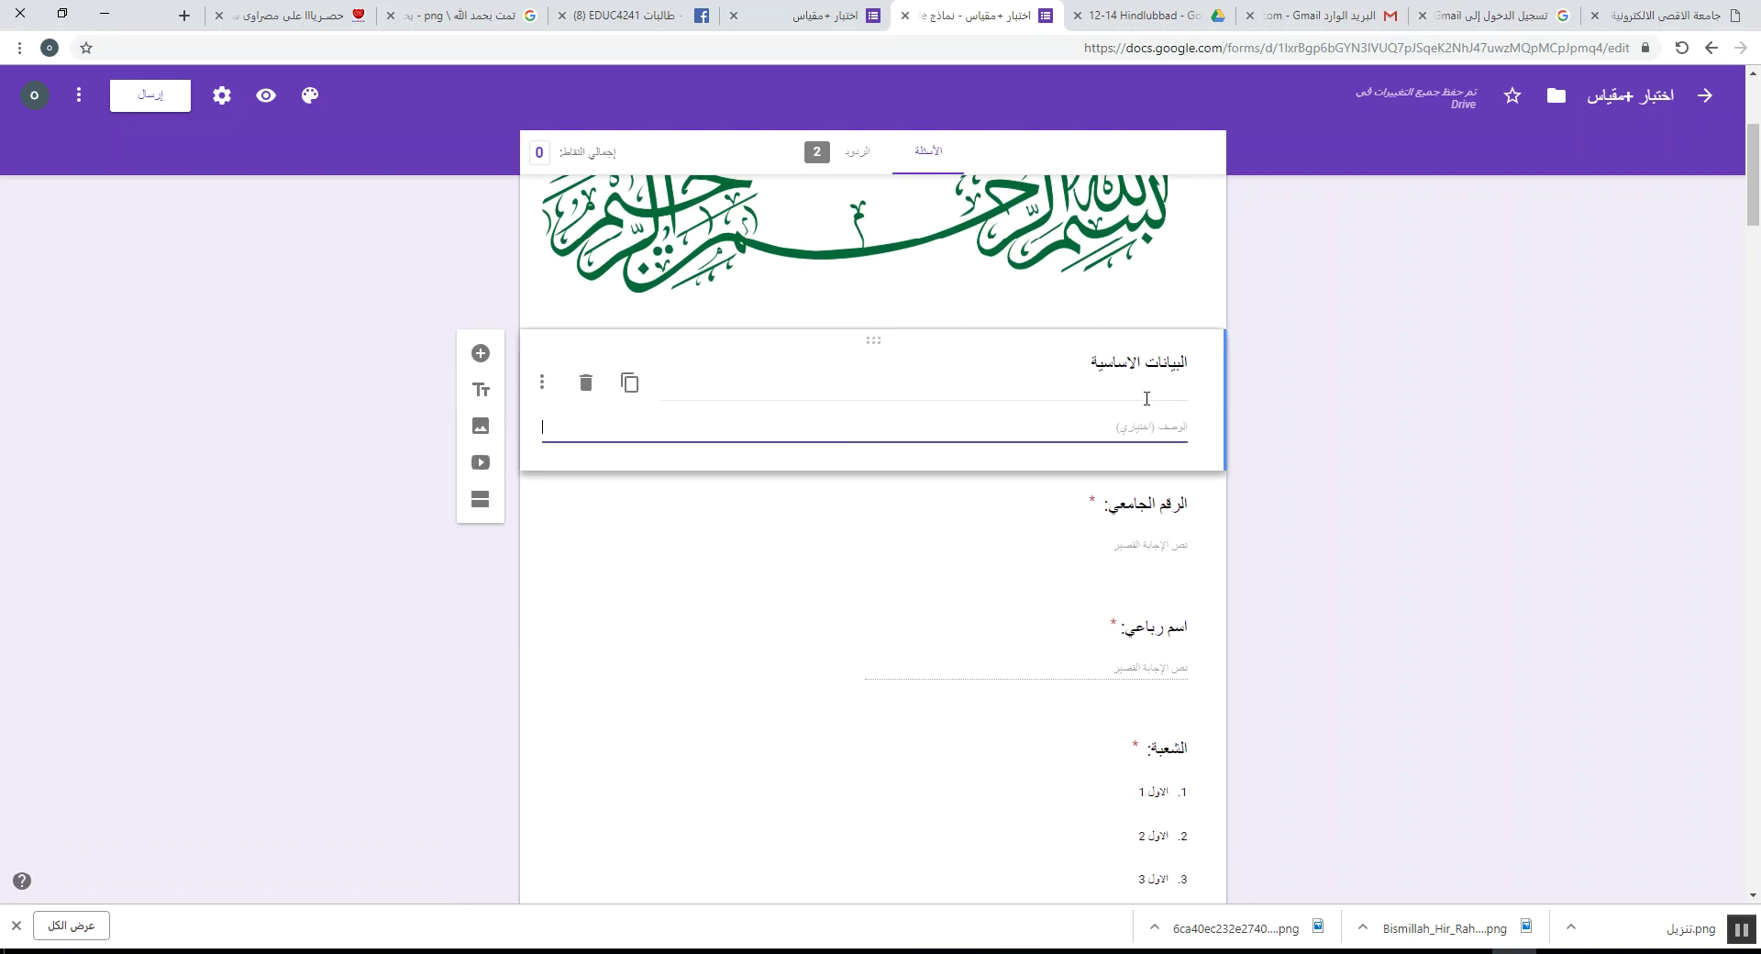
{"action": "left_click", "coordinate": [1153, 525]}
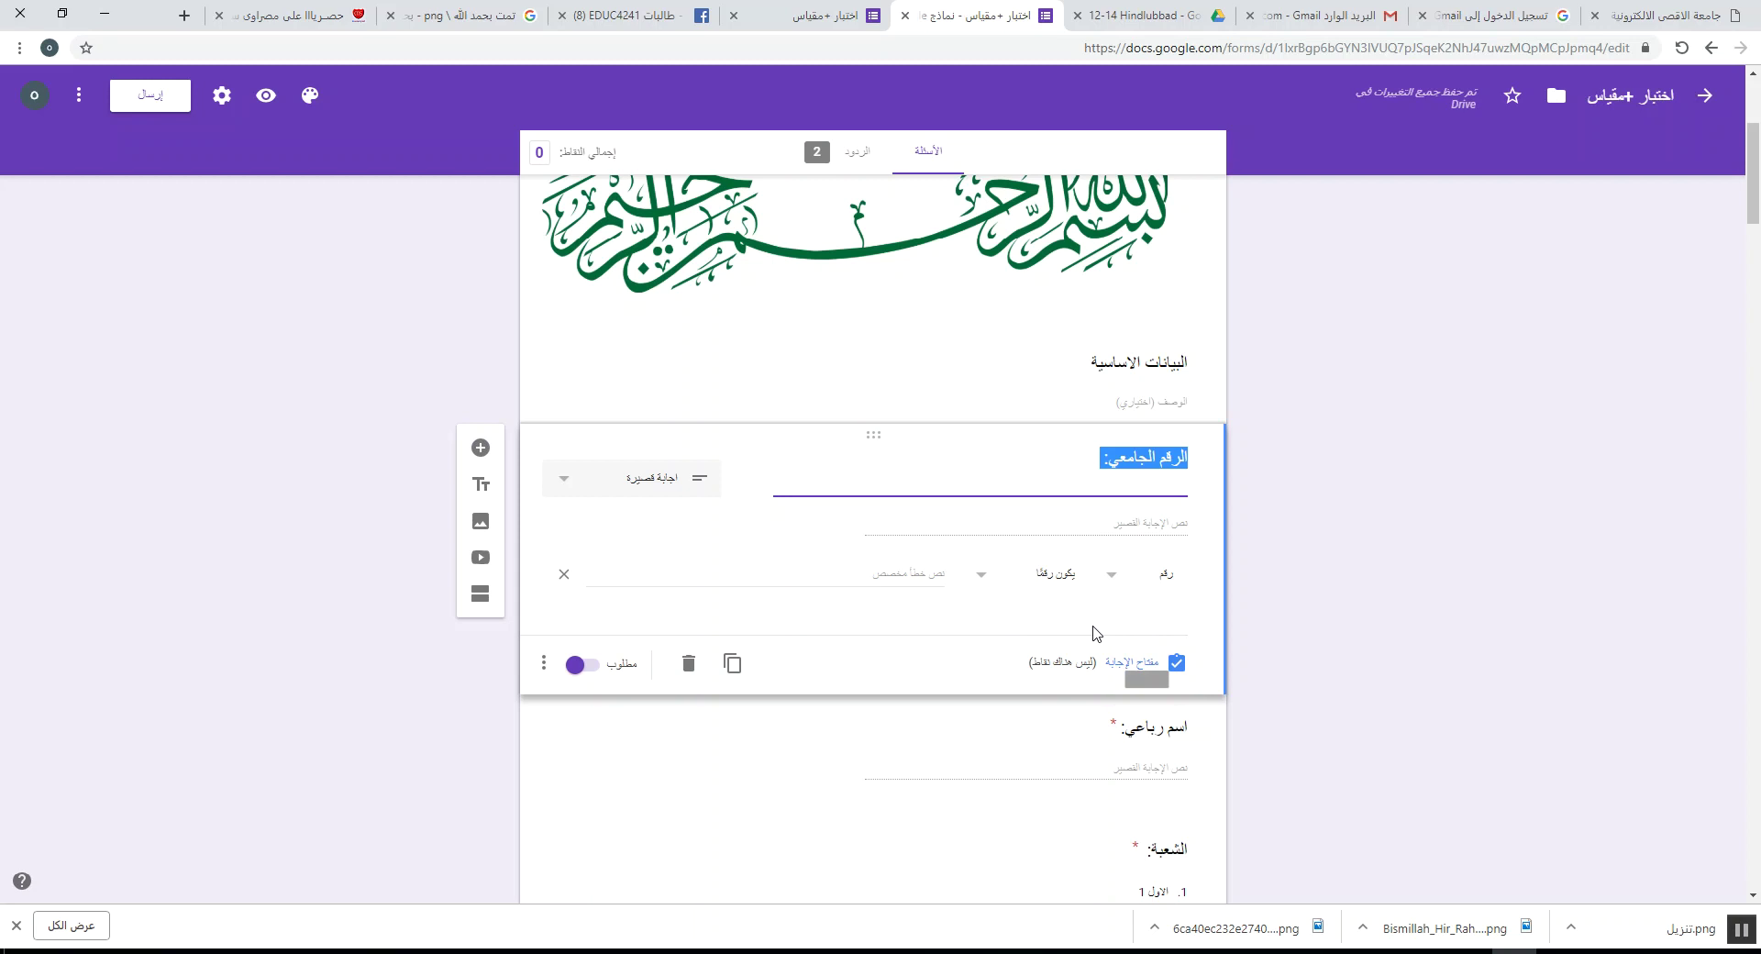
{"action": "scroll", "coordinate": [1115, 633], "scroll_direction": "down", "scroll_amount": 4}
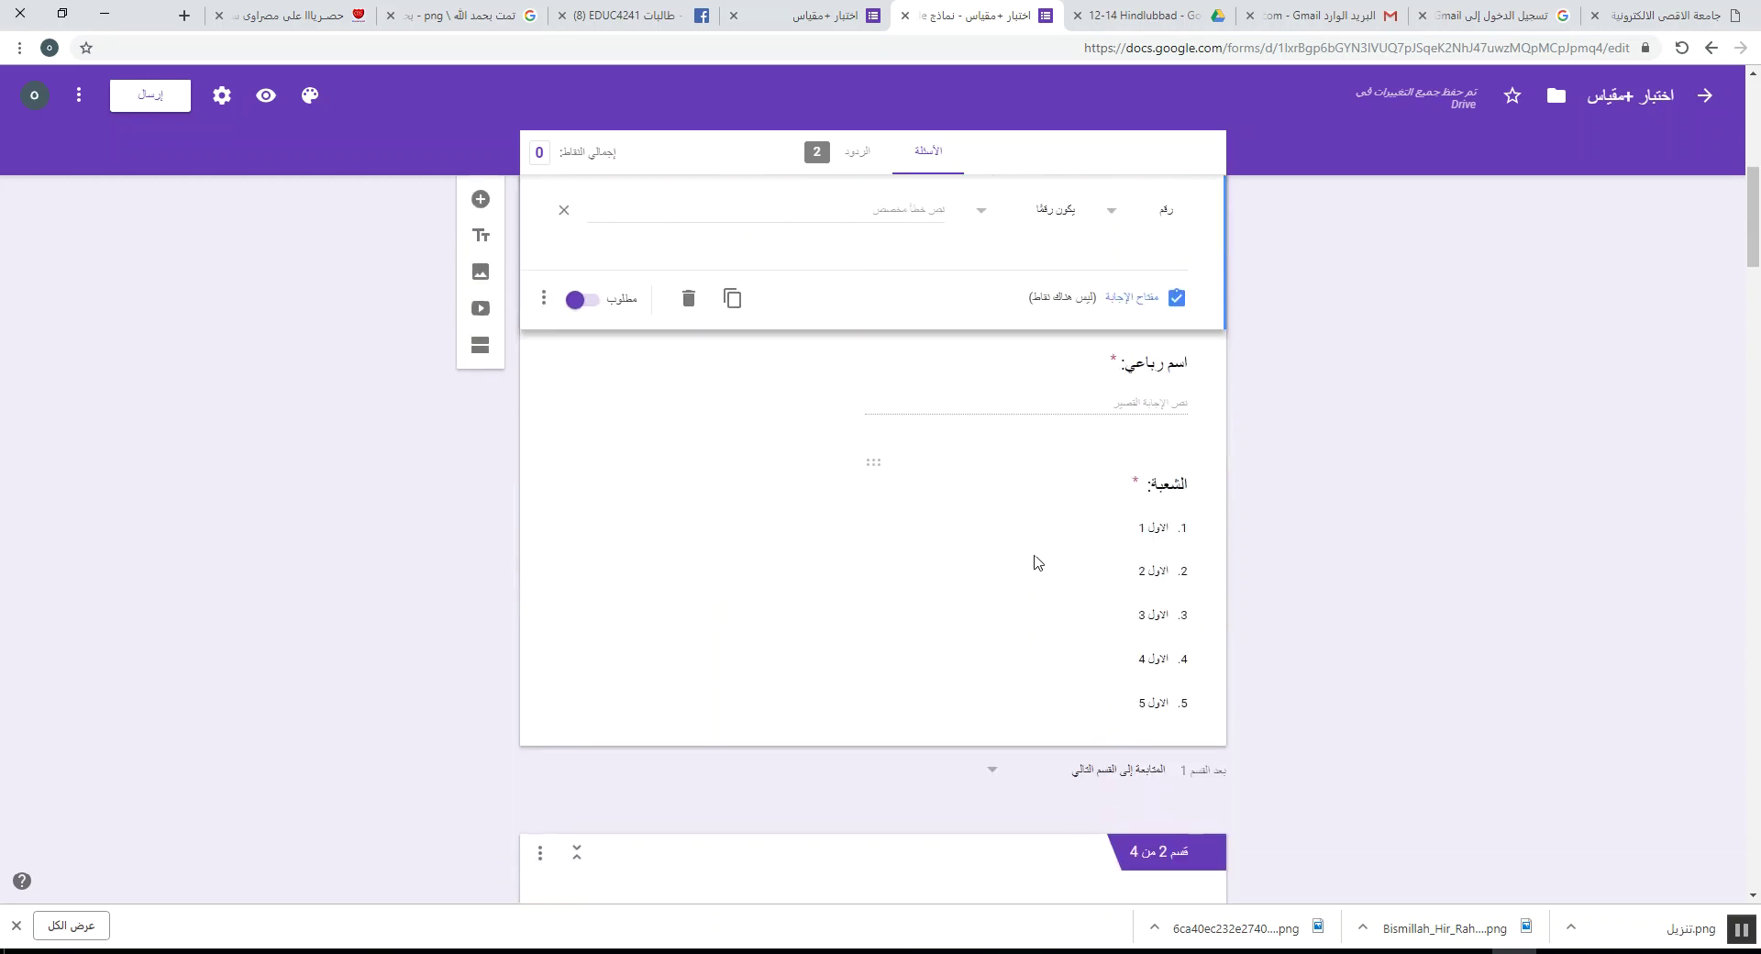
{"action": "left_click", "coordinate": [1037, 562]}
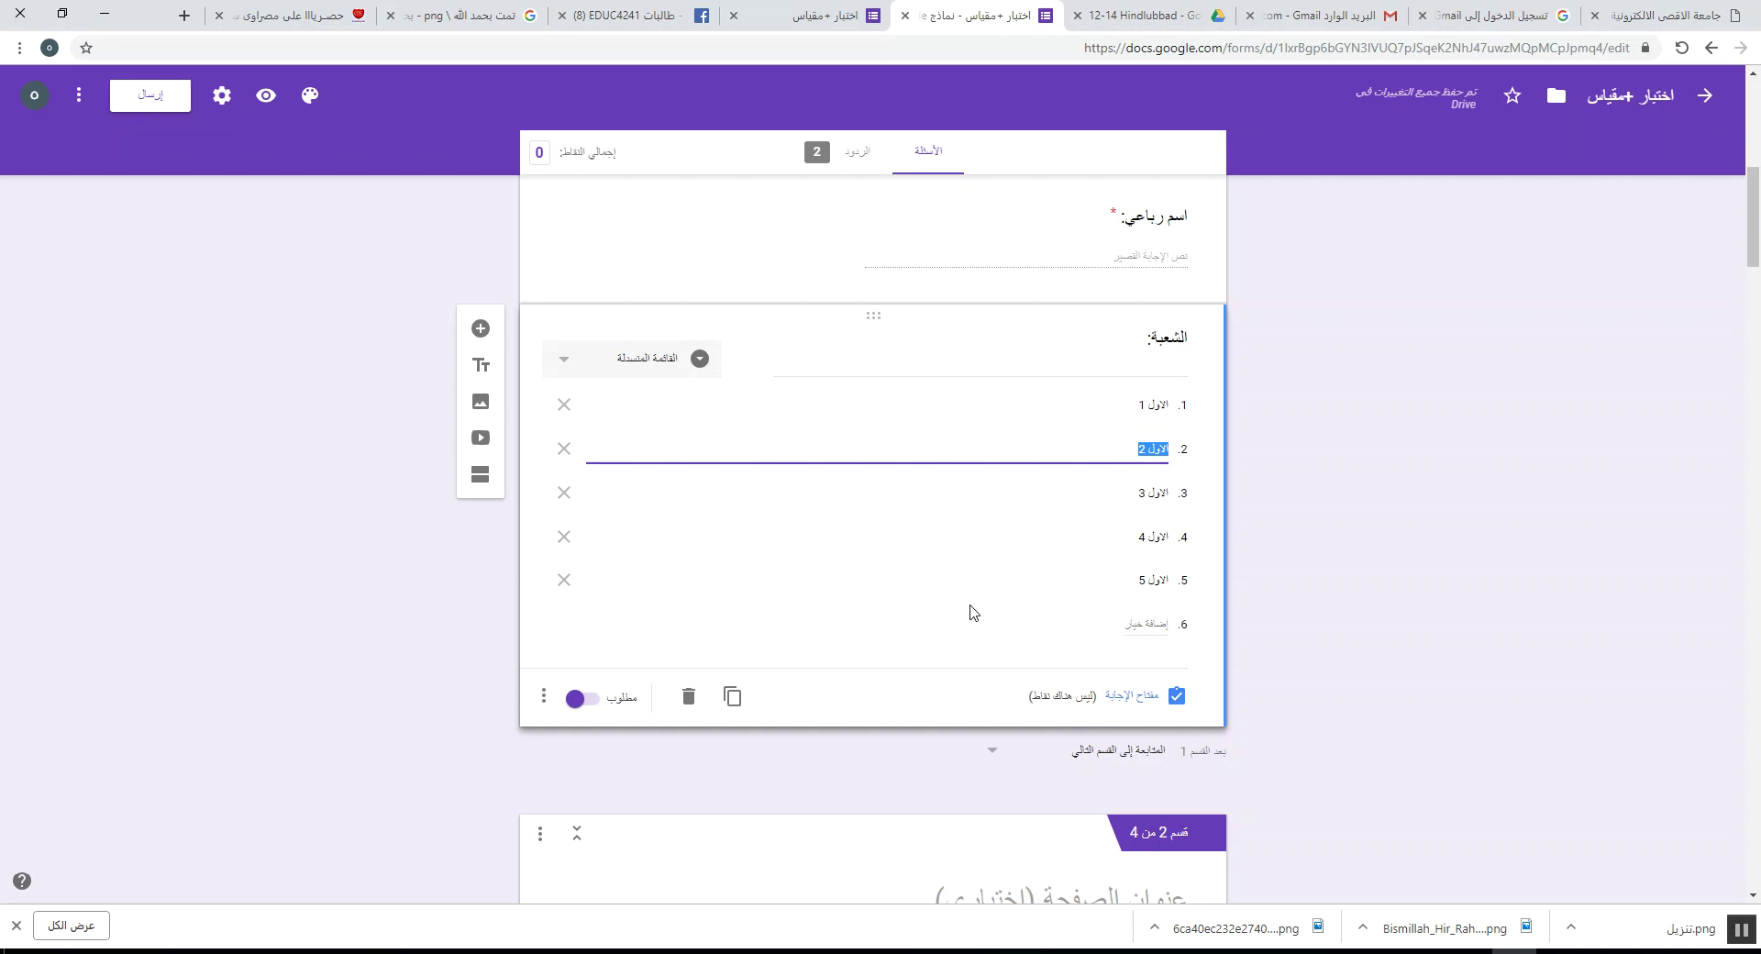
- In the answer key of the أكلة اللحوم question, mark أسد as correct and assign 1 point
{"action": "scroll", "coordinate": [972, 610], "scroll_direction": "down", "scroll_amount": 7}
{"action": "left_click", "coordinate": [933, 607]}
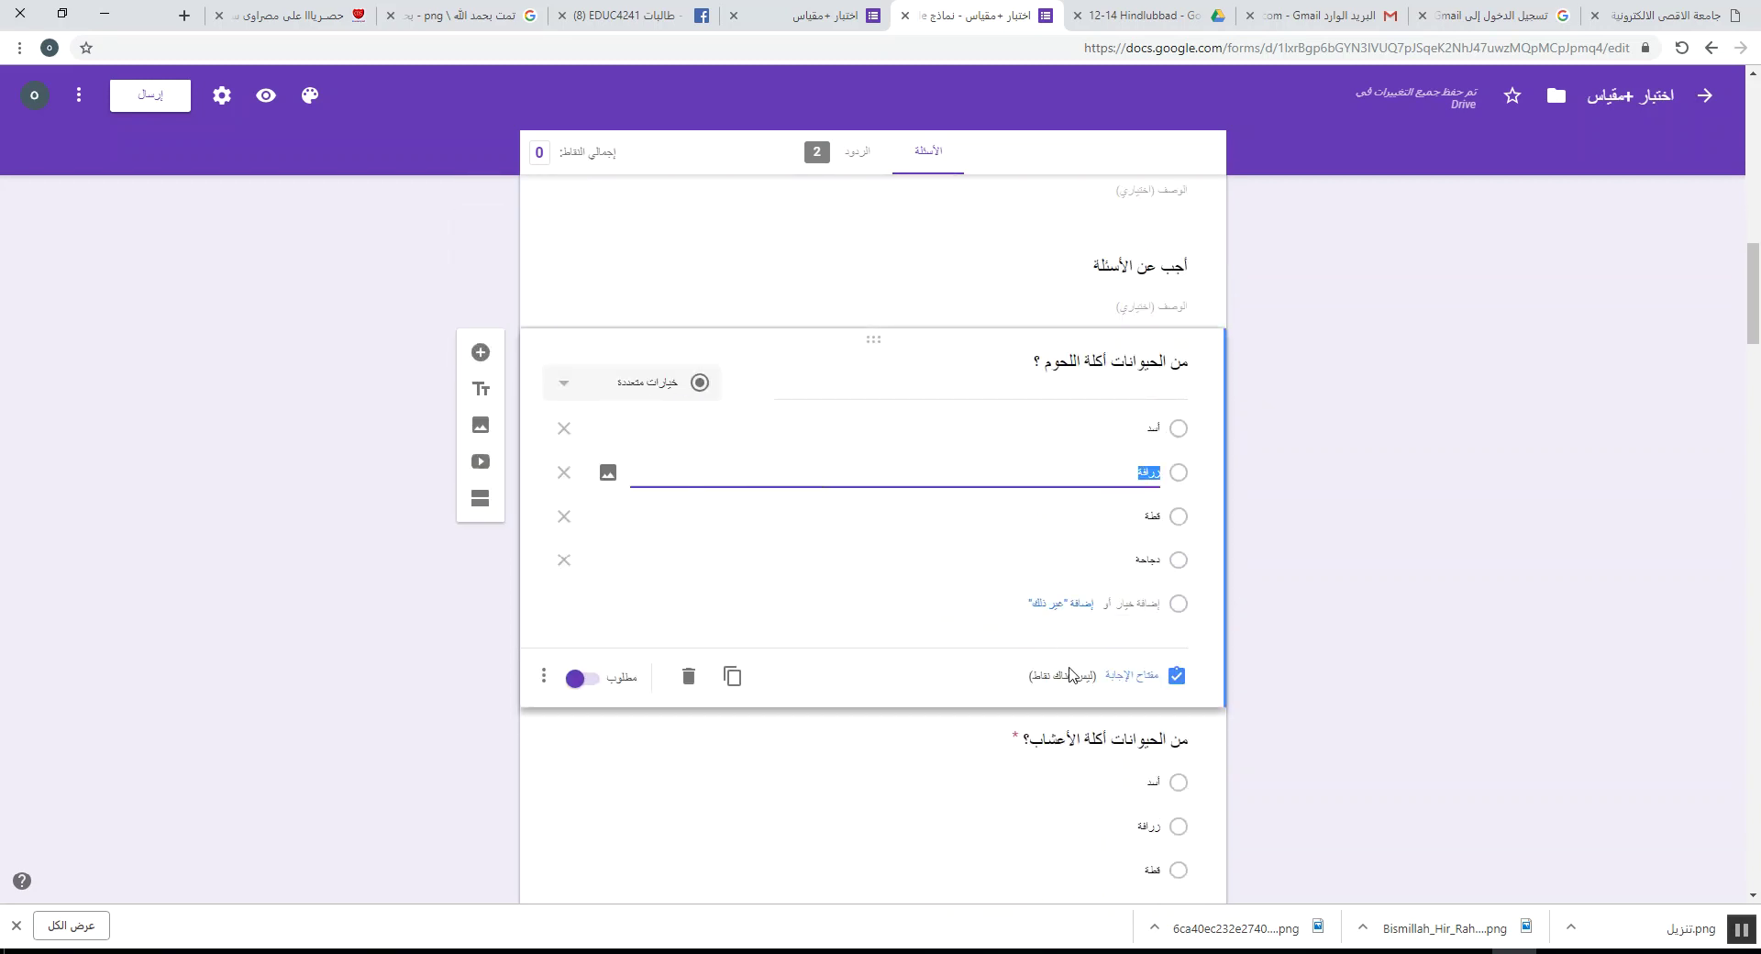
{"action": "left_click", "coordinate": [1129, 676]}
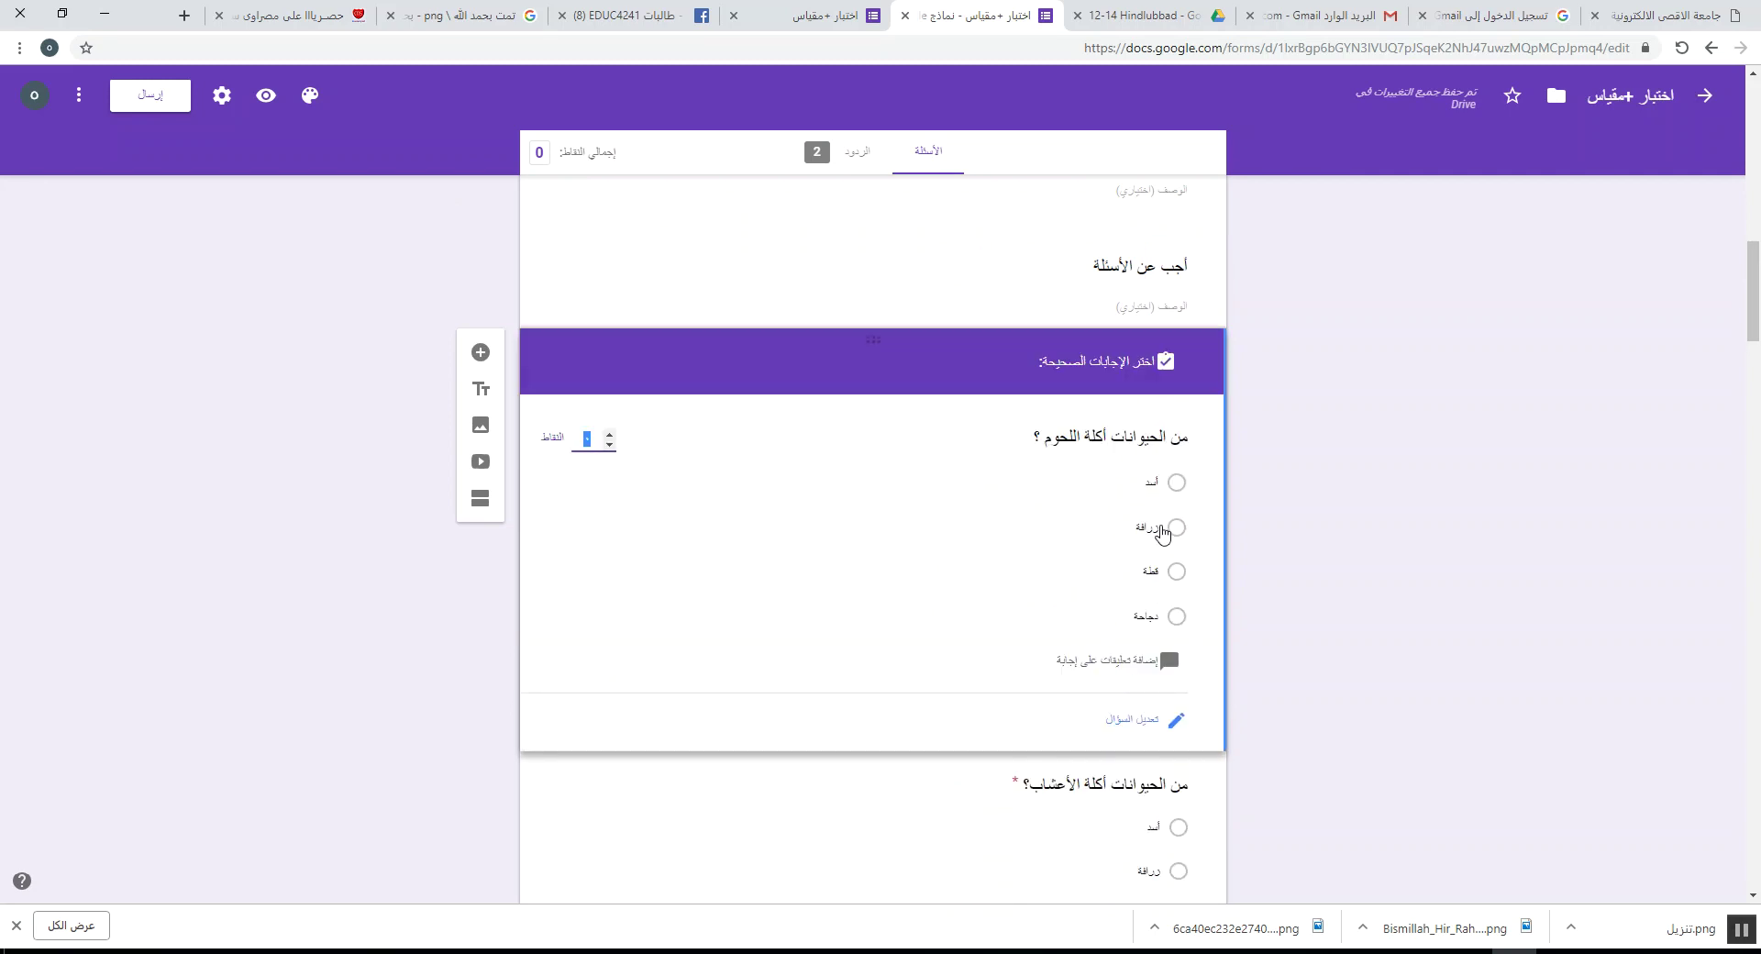
{"action": "left_click", "coordinate": [1176, 482]}
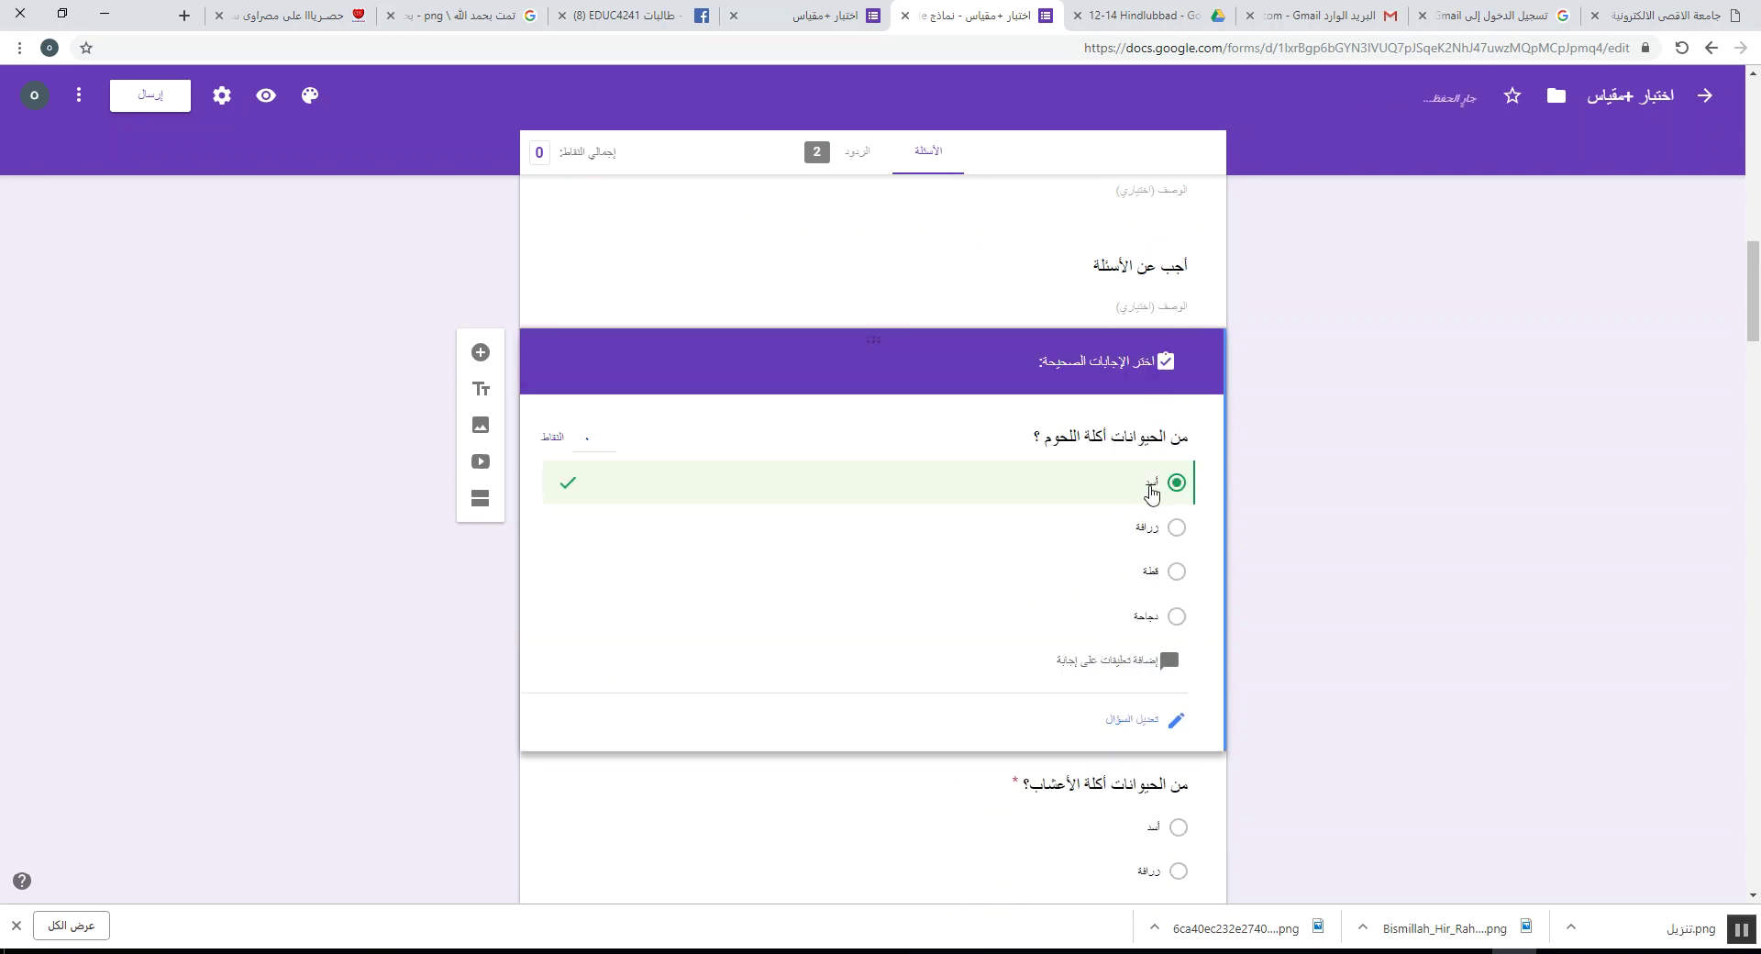
{"action": "left_click", "coordinate": [594, 438]}
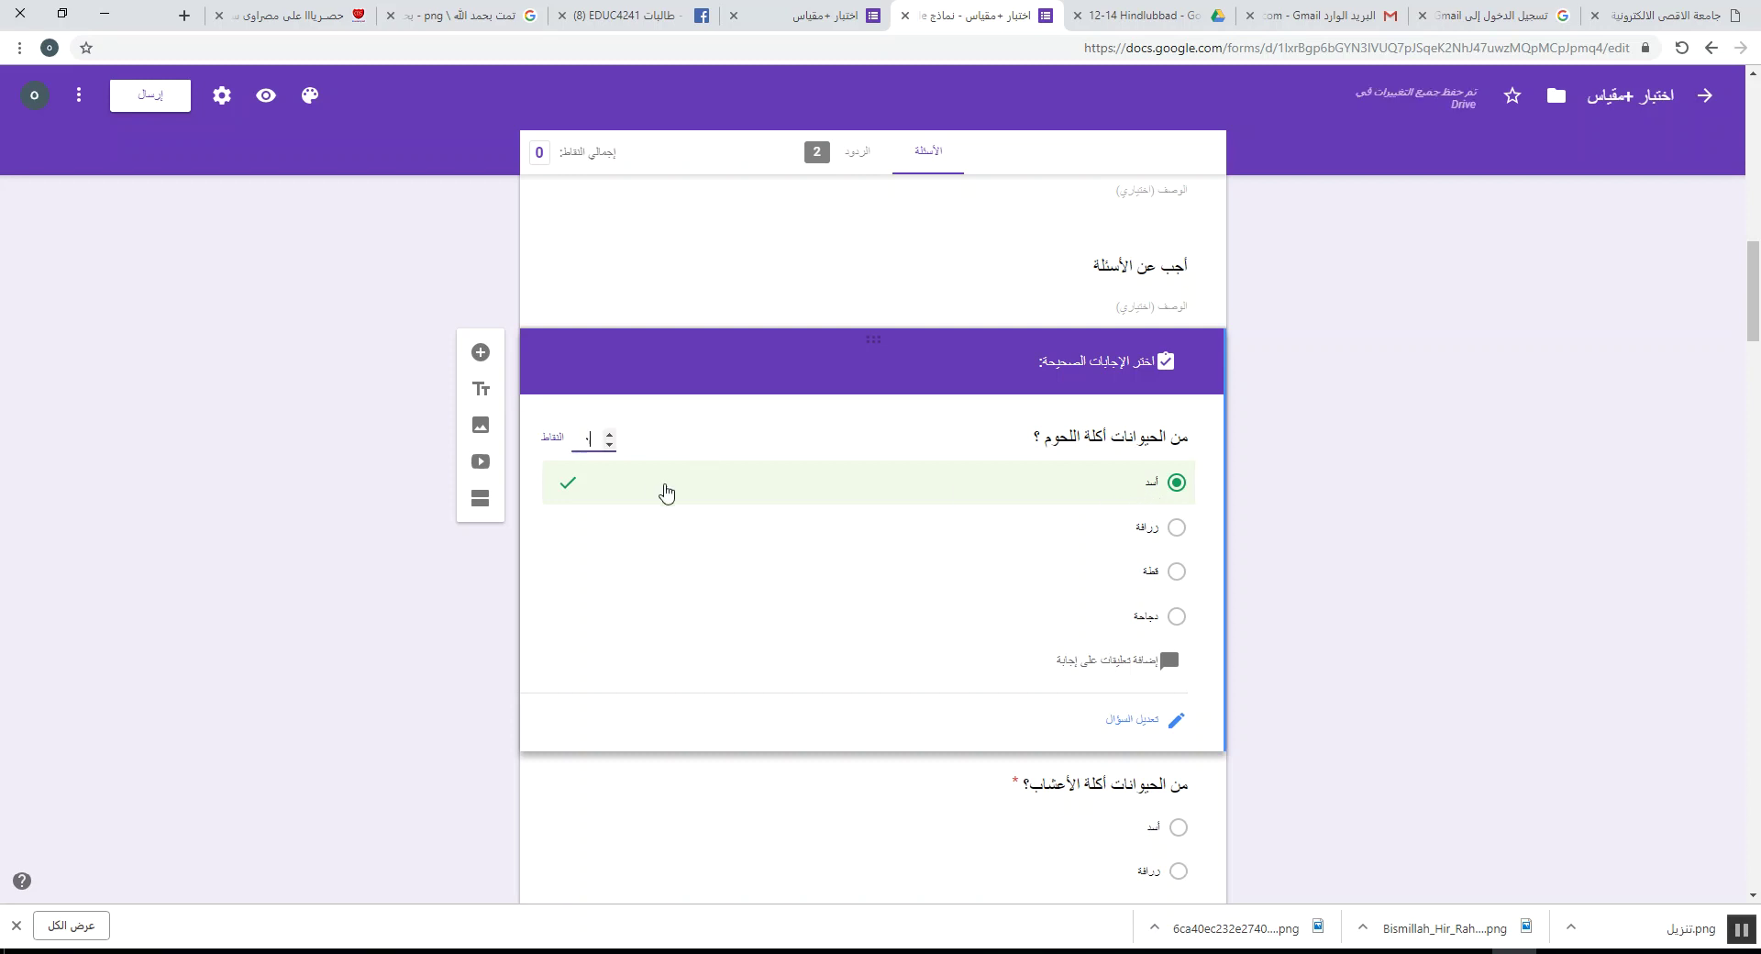
{"action": "left_click", "coordinate": [610, 435]}
- In the answer key of the أكلة الأعشاب question, mark زرافة as correct and assign 1 point
{"action": "scroll", "coordinate": [771, 431], "scroll_direction": "down", "scroll_amount": 6}
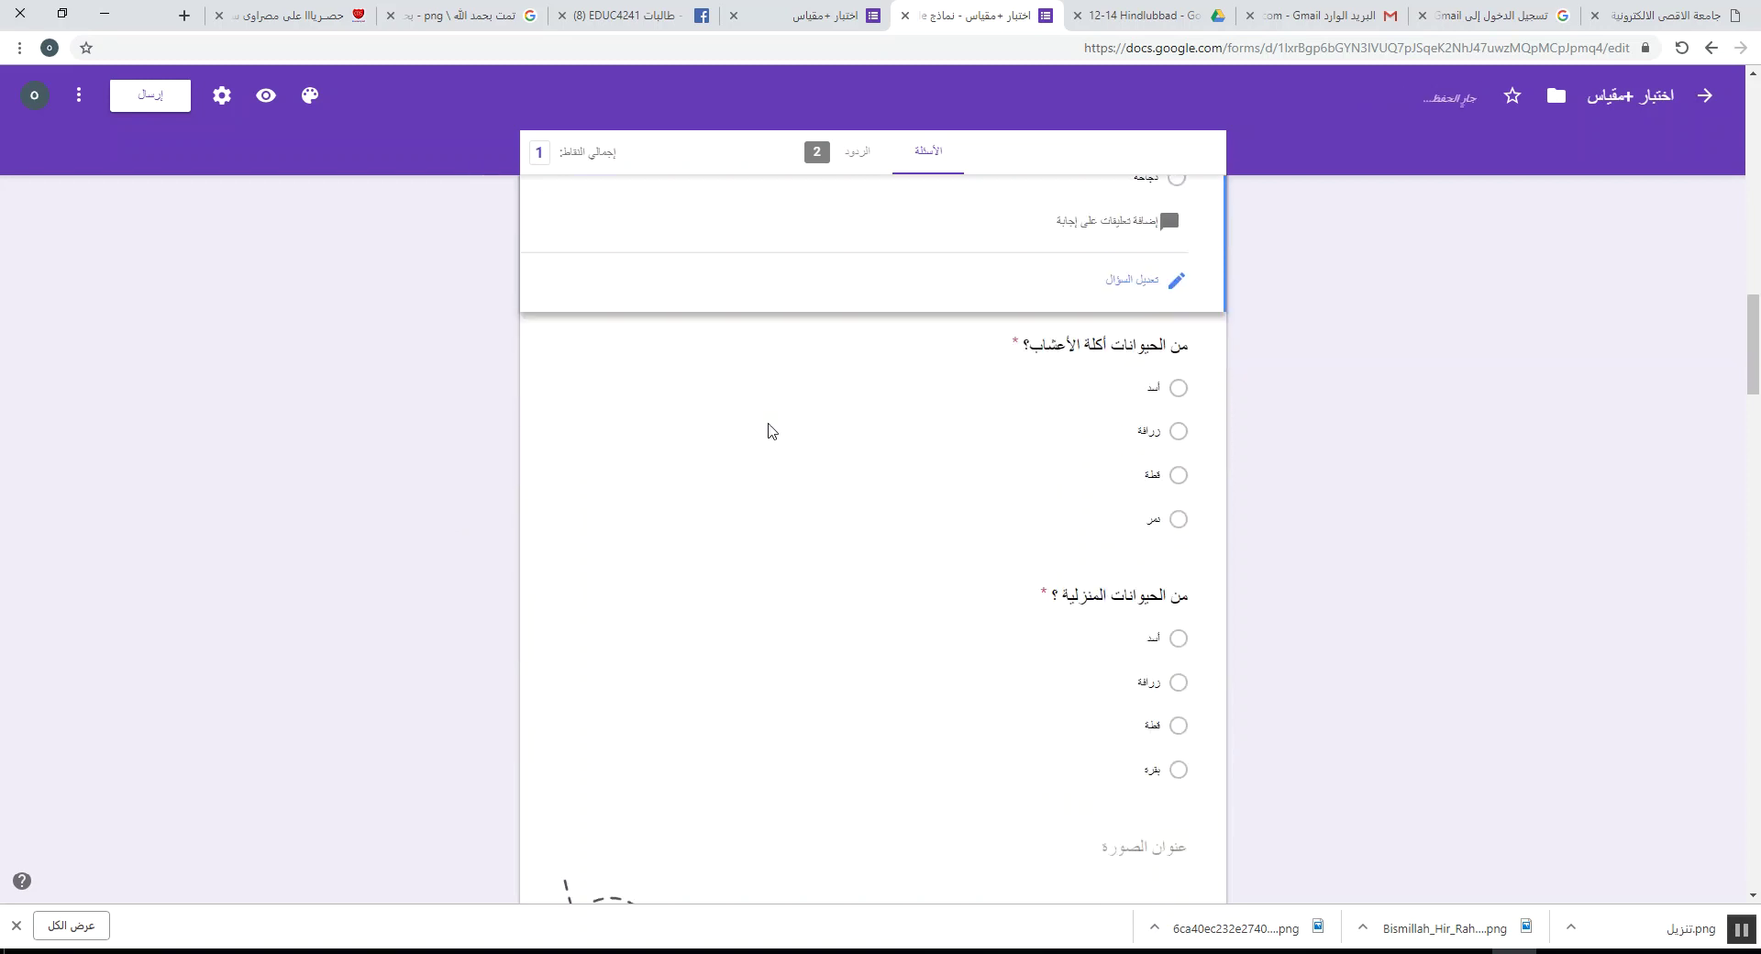
{"action": "left_click", "coordinate": [1055, 355]}
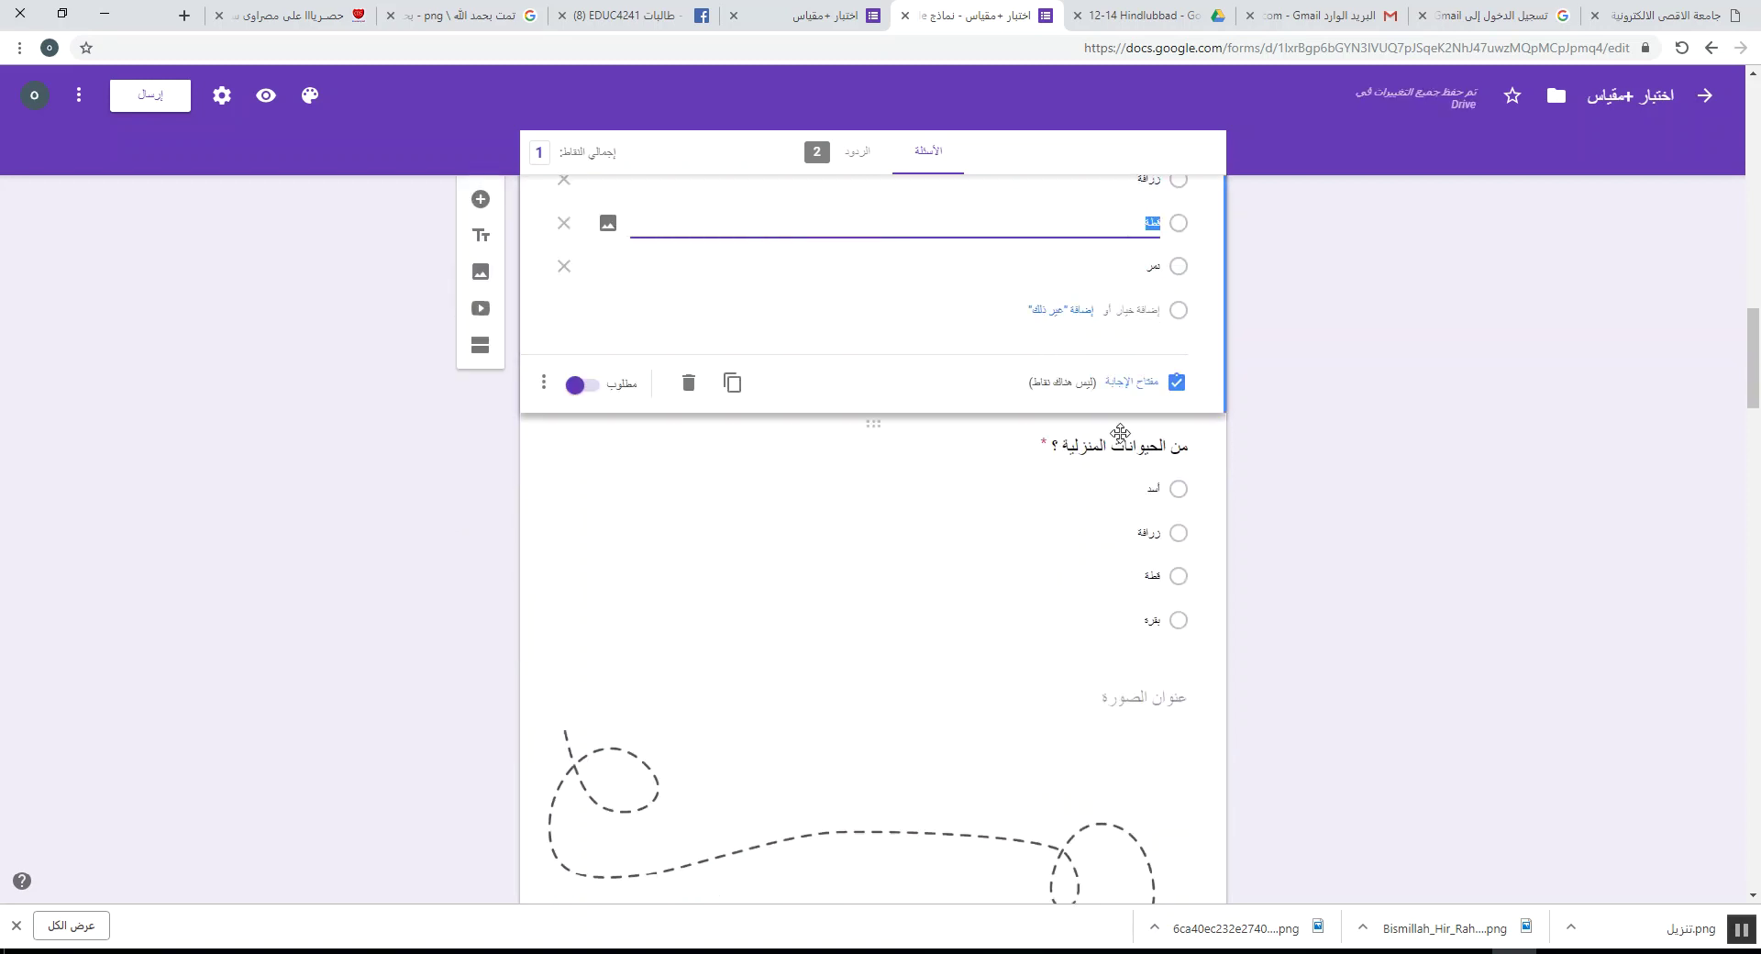
{"action": "left_click", "coordinate": [1138, 387]}
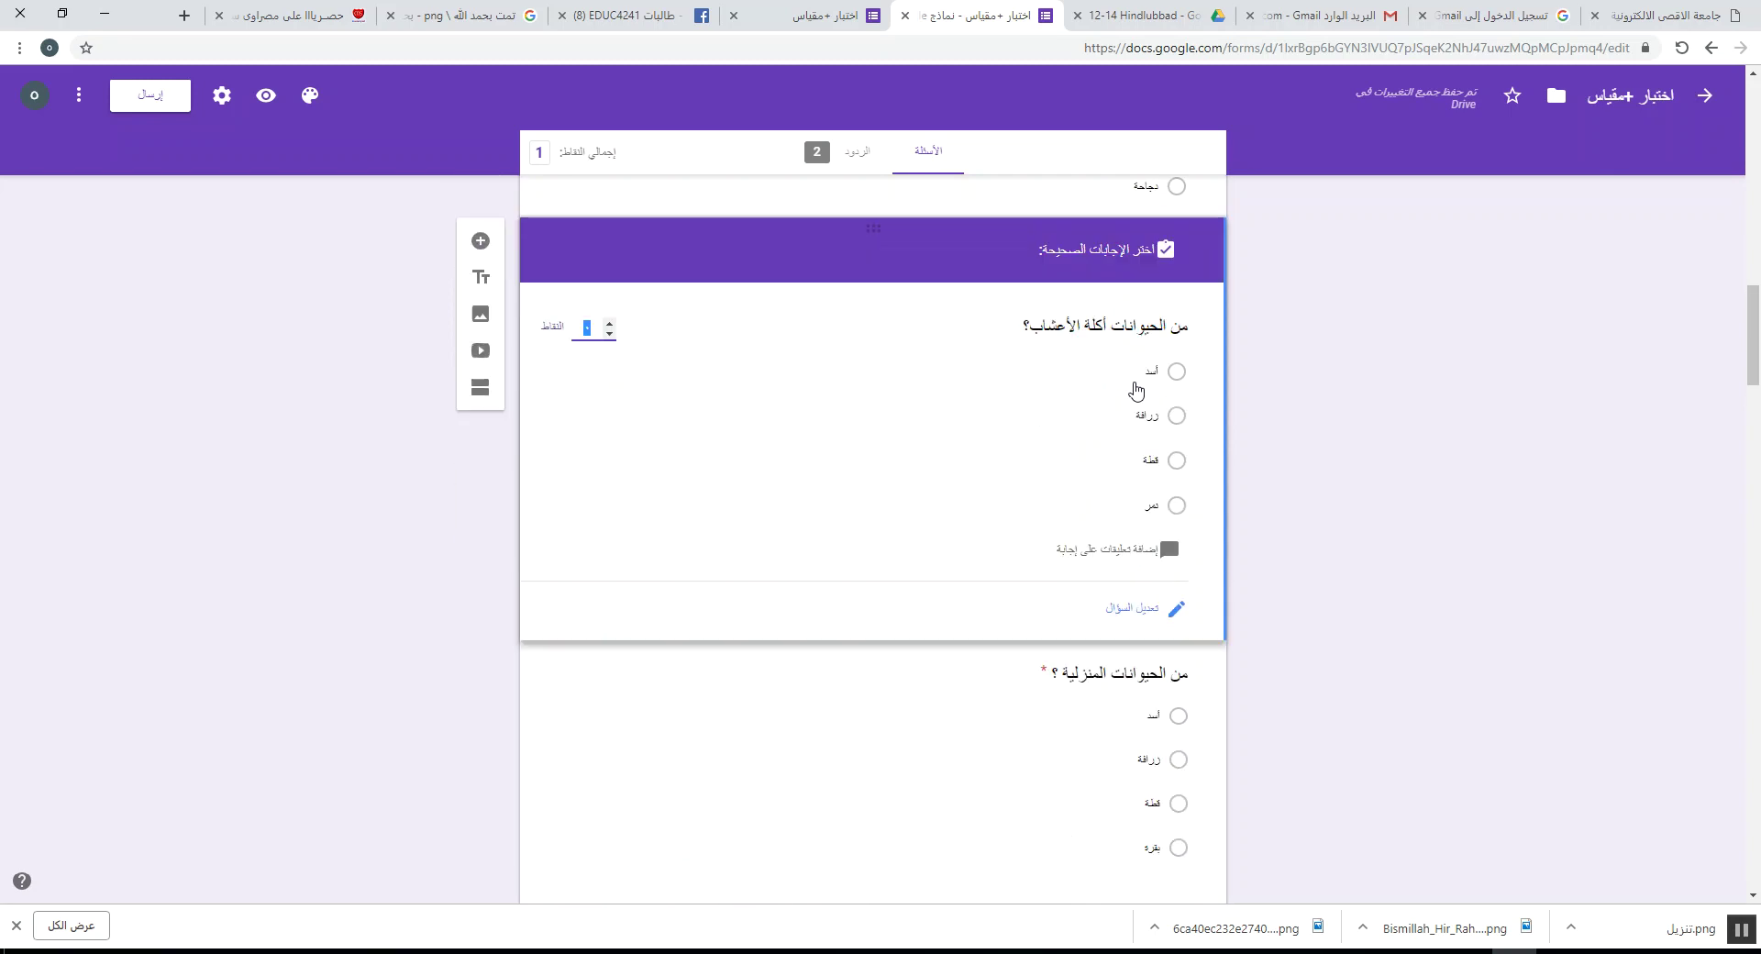
{"action": "left_click", "coordinate": [1166, 414]}
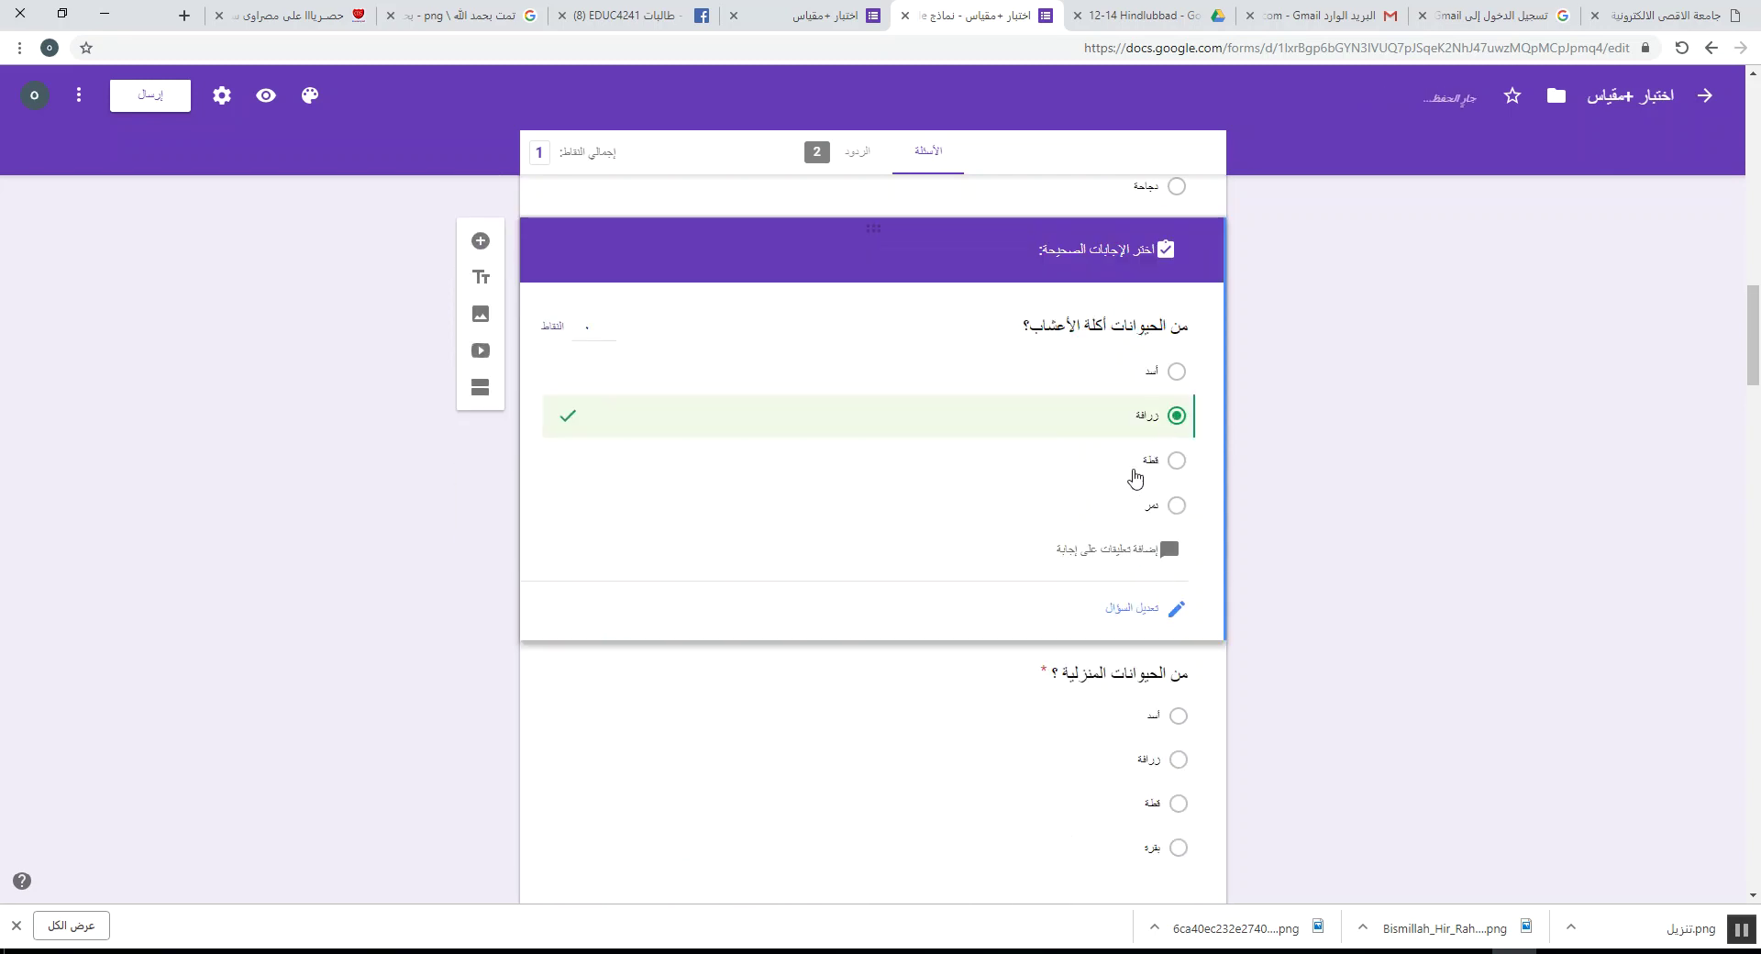
{"action": "left_click", "coordinate": [609, 321]}
- In the answer key of the الحيوانات المنزلية question, mark قطة as correct and assign 1 point
{"action": "scroll", "coordinate": [1348, 667], "scroll_direction": "down", "scroll_amount": 4}
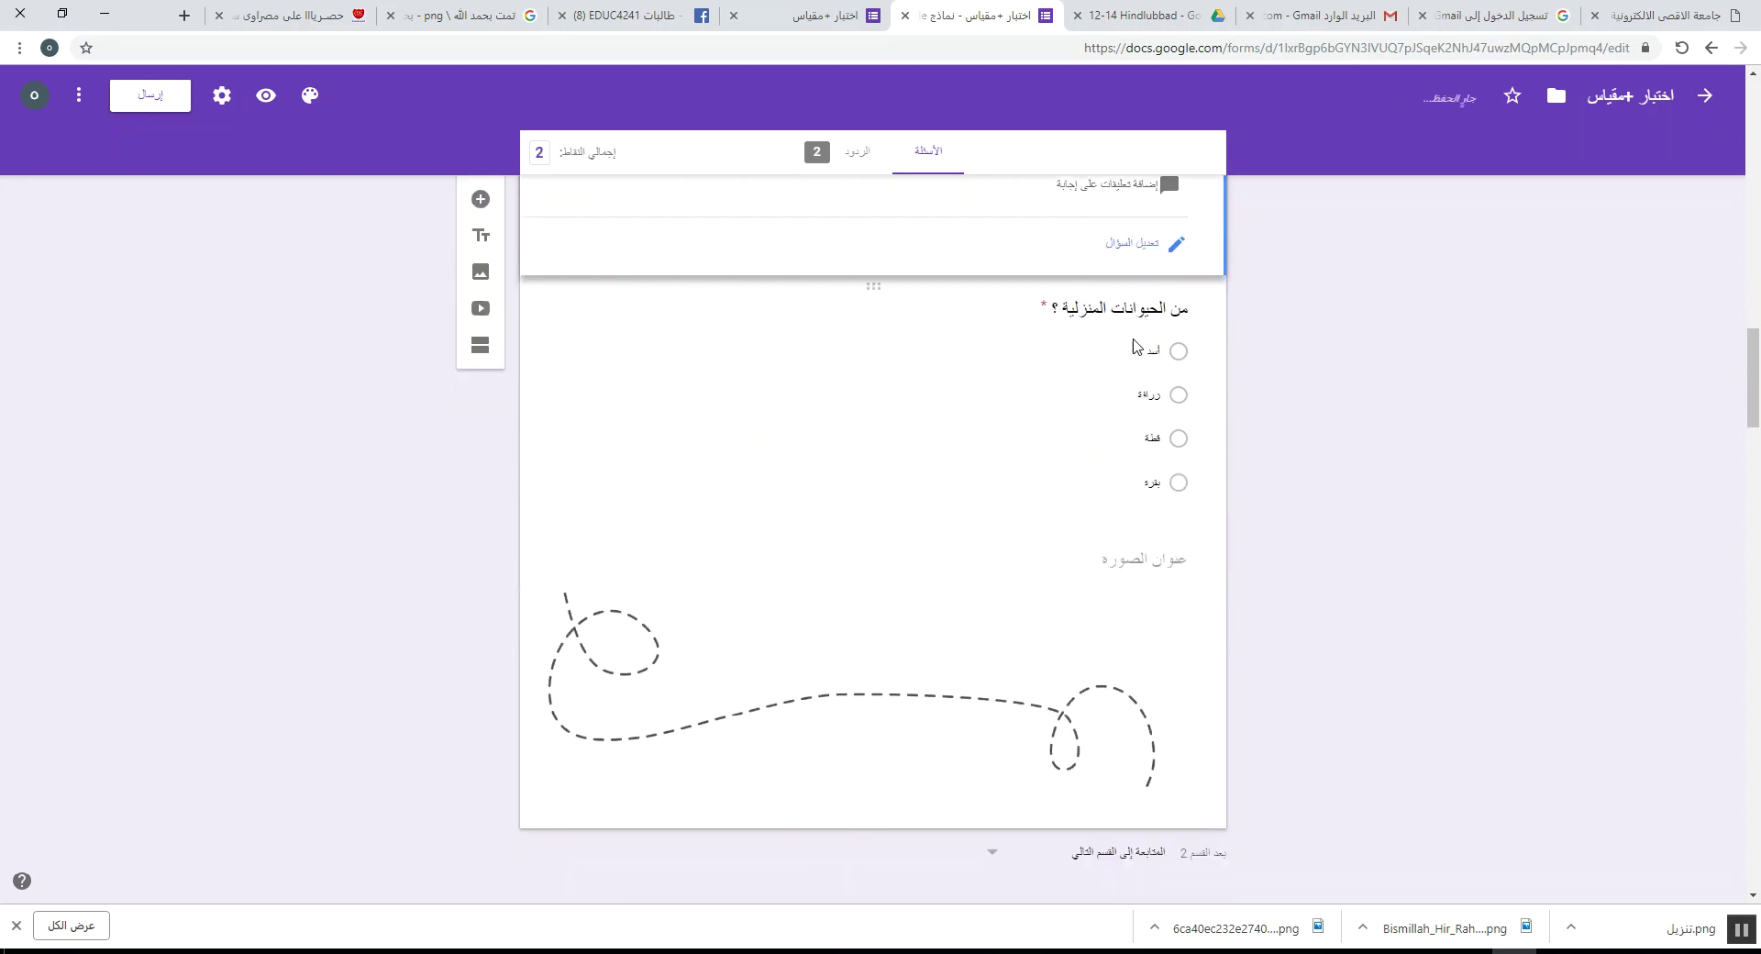
{"action": "left_click", "coordinate": [1152, 484]}
{"action": "left_click", "coordinate": [1153, 292]}
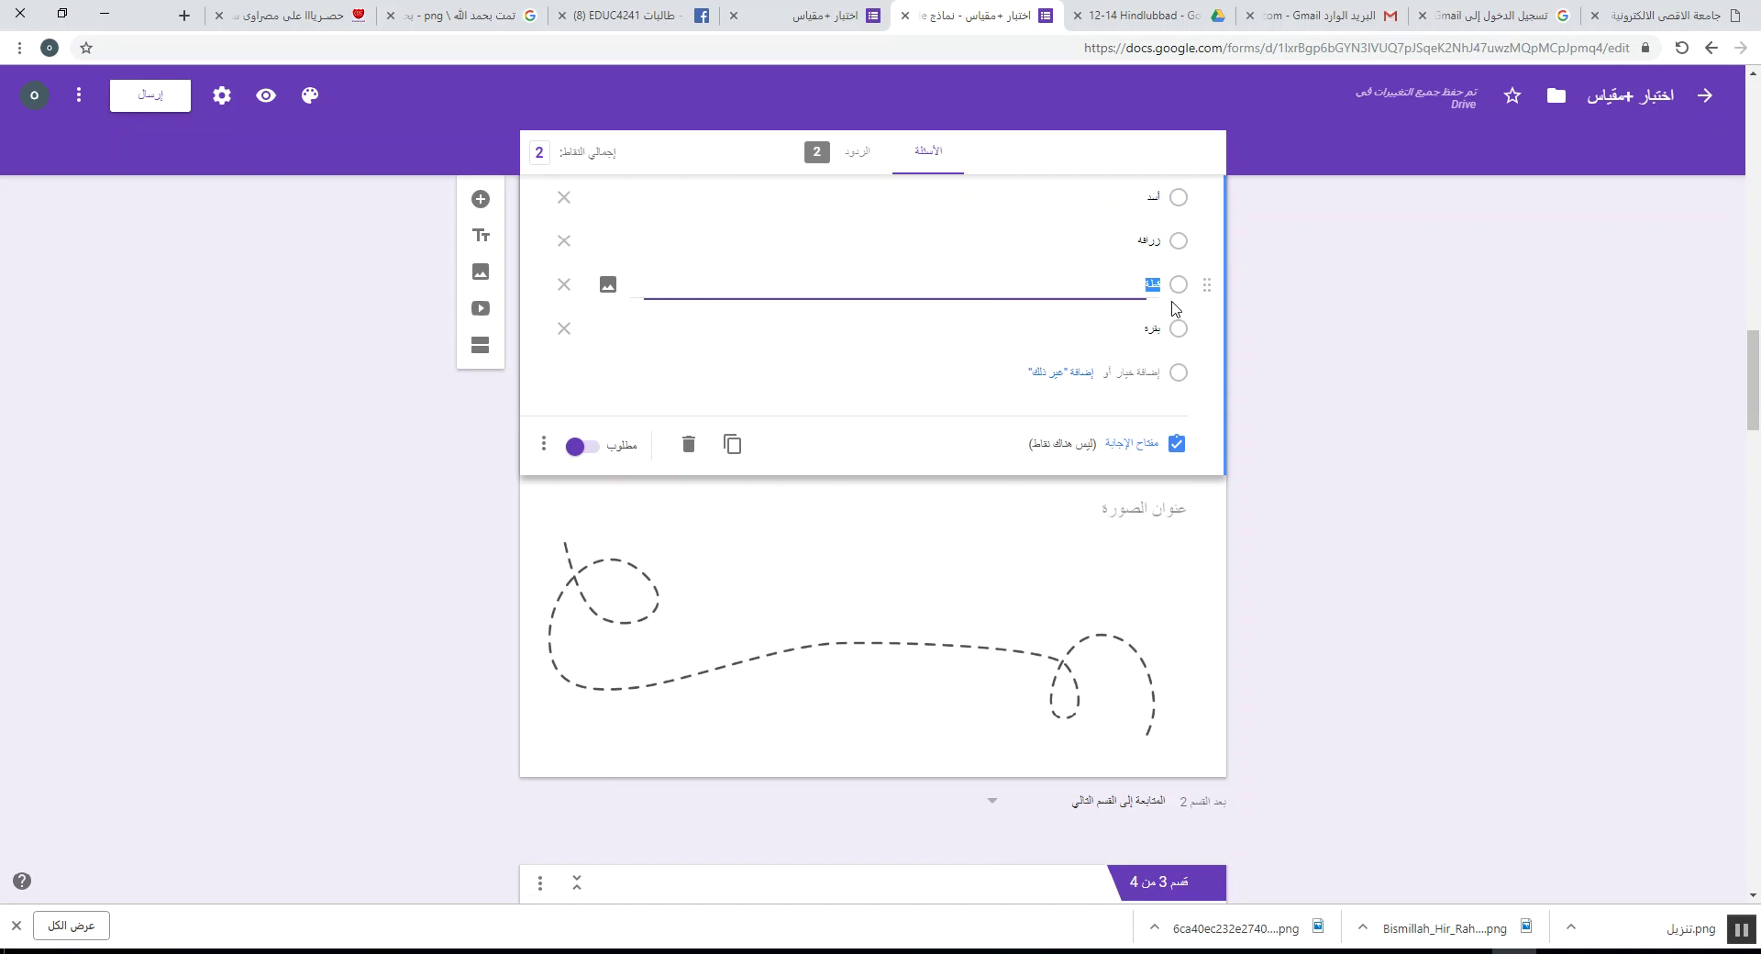
{"action": "left_click", "coordinate": [1143, 447]}
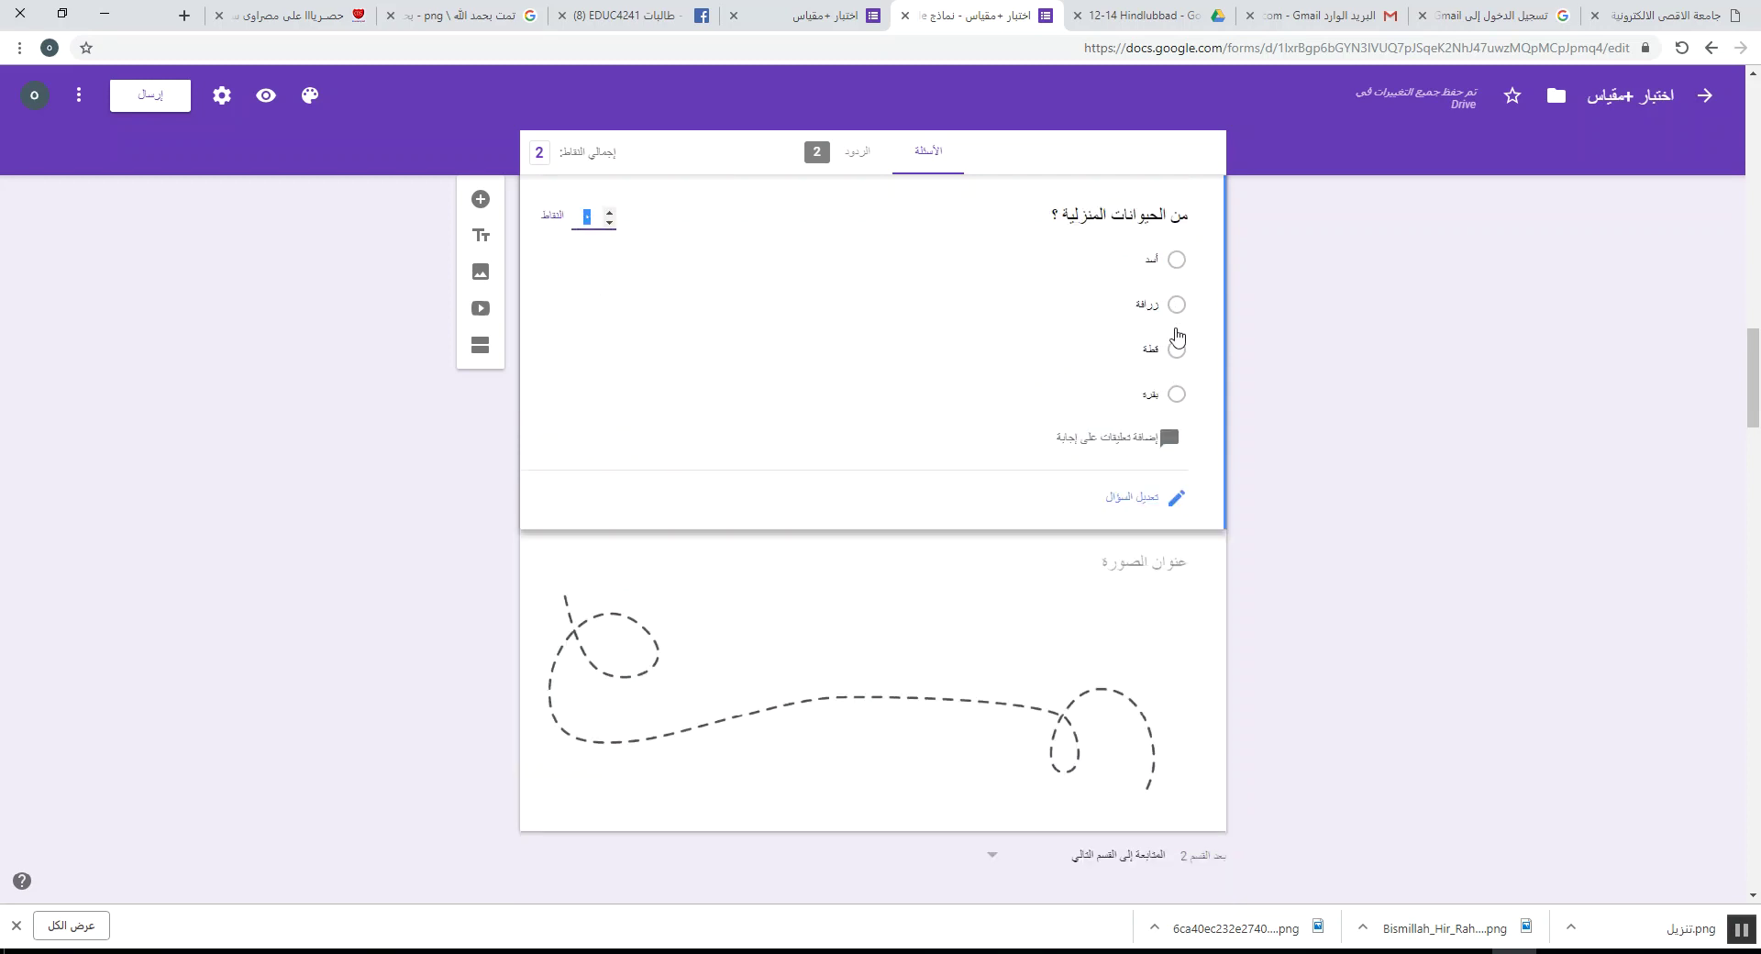
{"action": "left_click", "coordinate": [1178, 359]}
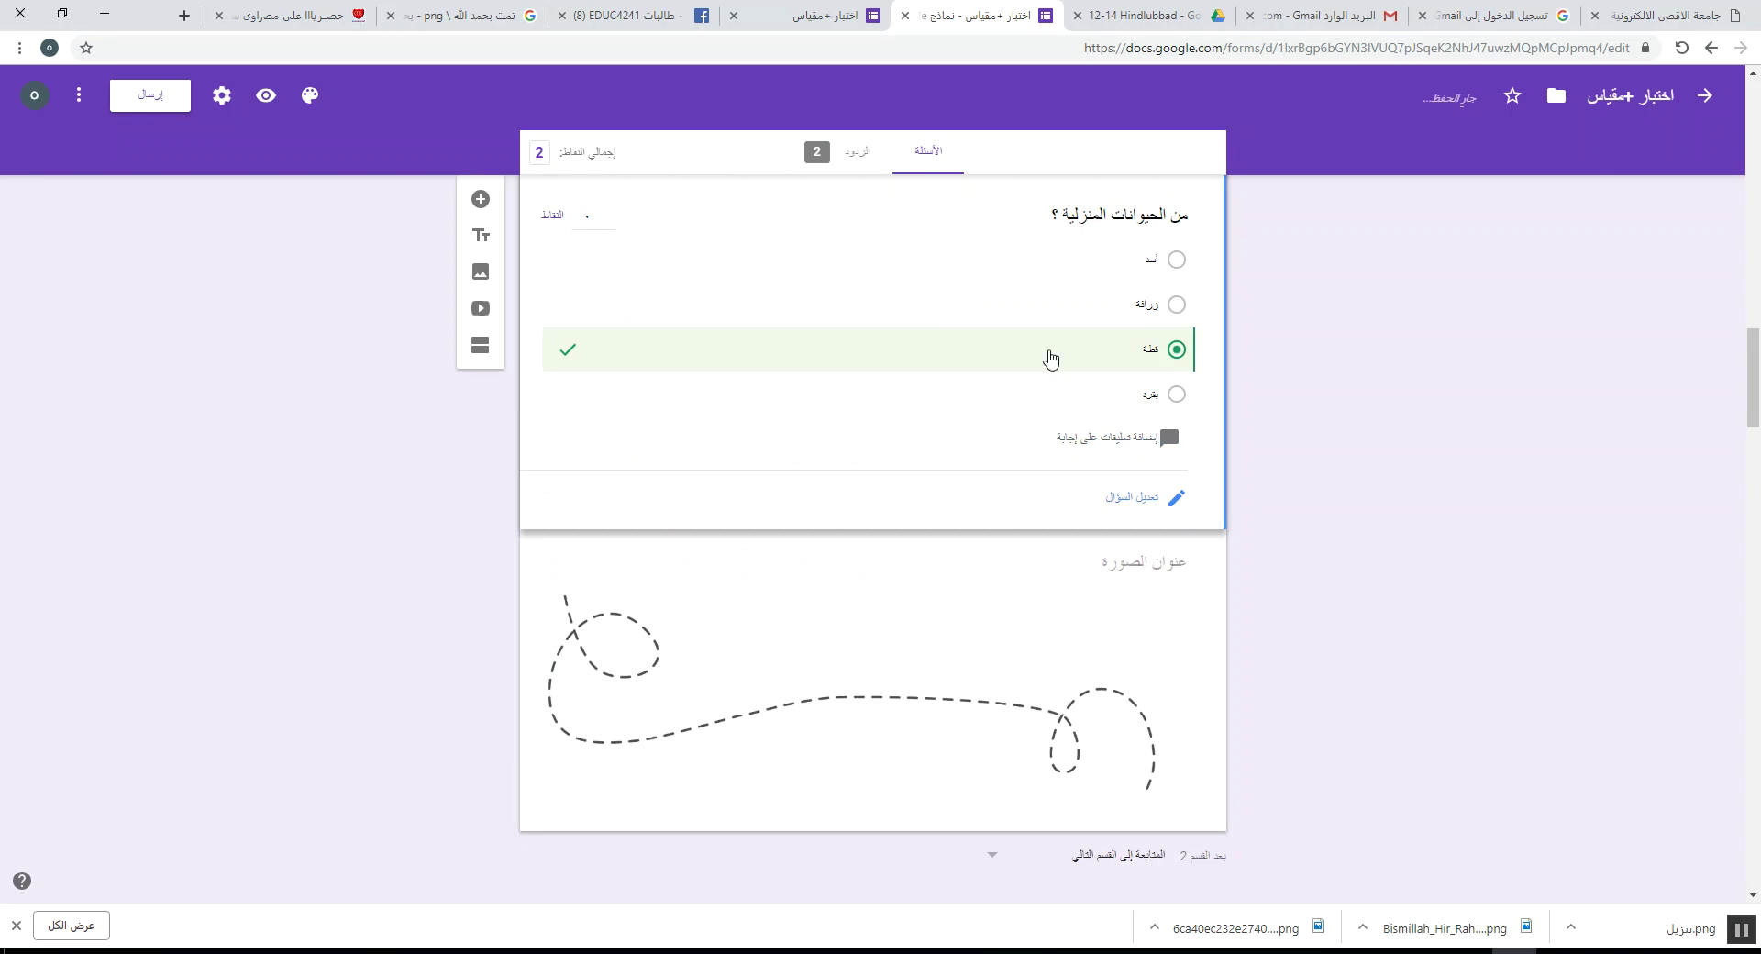
{"action": "left_click", "coordinate": [610, 214]}
{"action": "scroll", "coordinate": [889, 317], "scroll_direction": "down", "scroll_amount": 7}
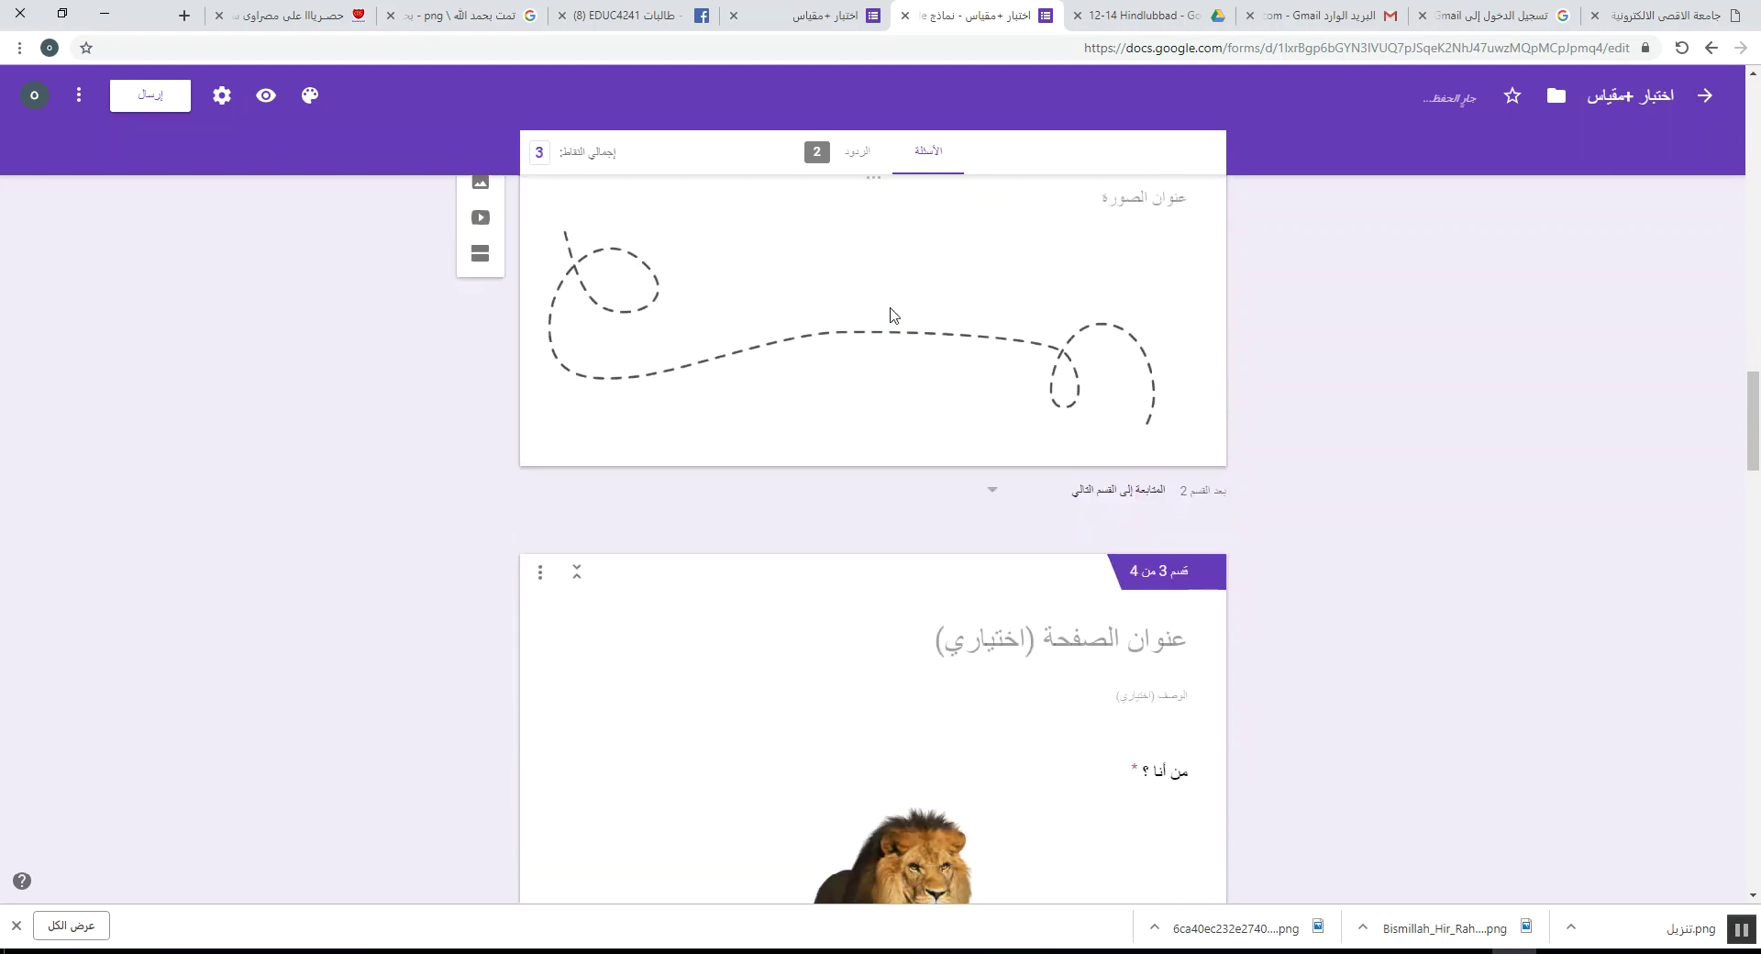
- In the answer key of the lion-picture question من أنا ؟, mark أسد as correct and assign 1 point
{"action": "left_click", "coordinate": [1006, 444]}
{"action": "scroll", "coordinate": [1006, 444], "scroll_direction": "down", "scroll_amount": 5}
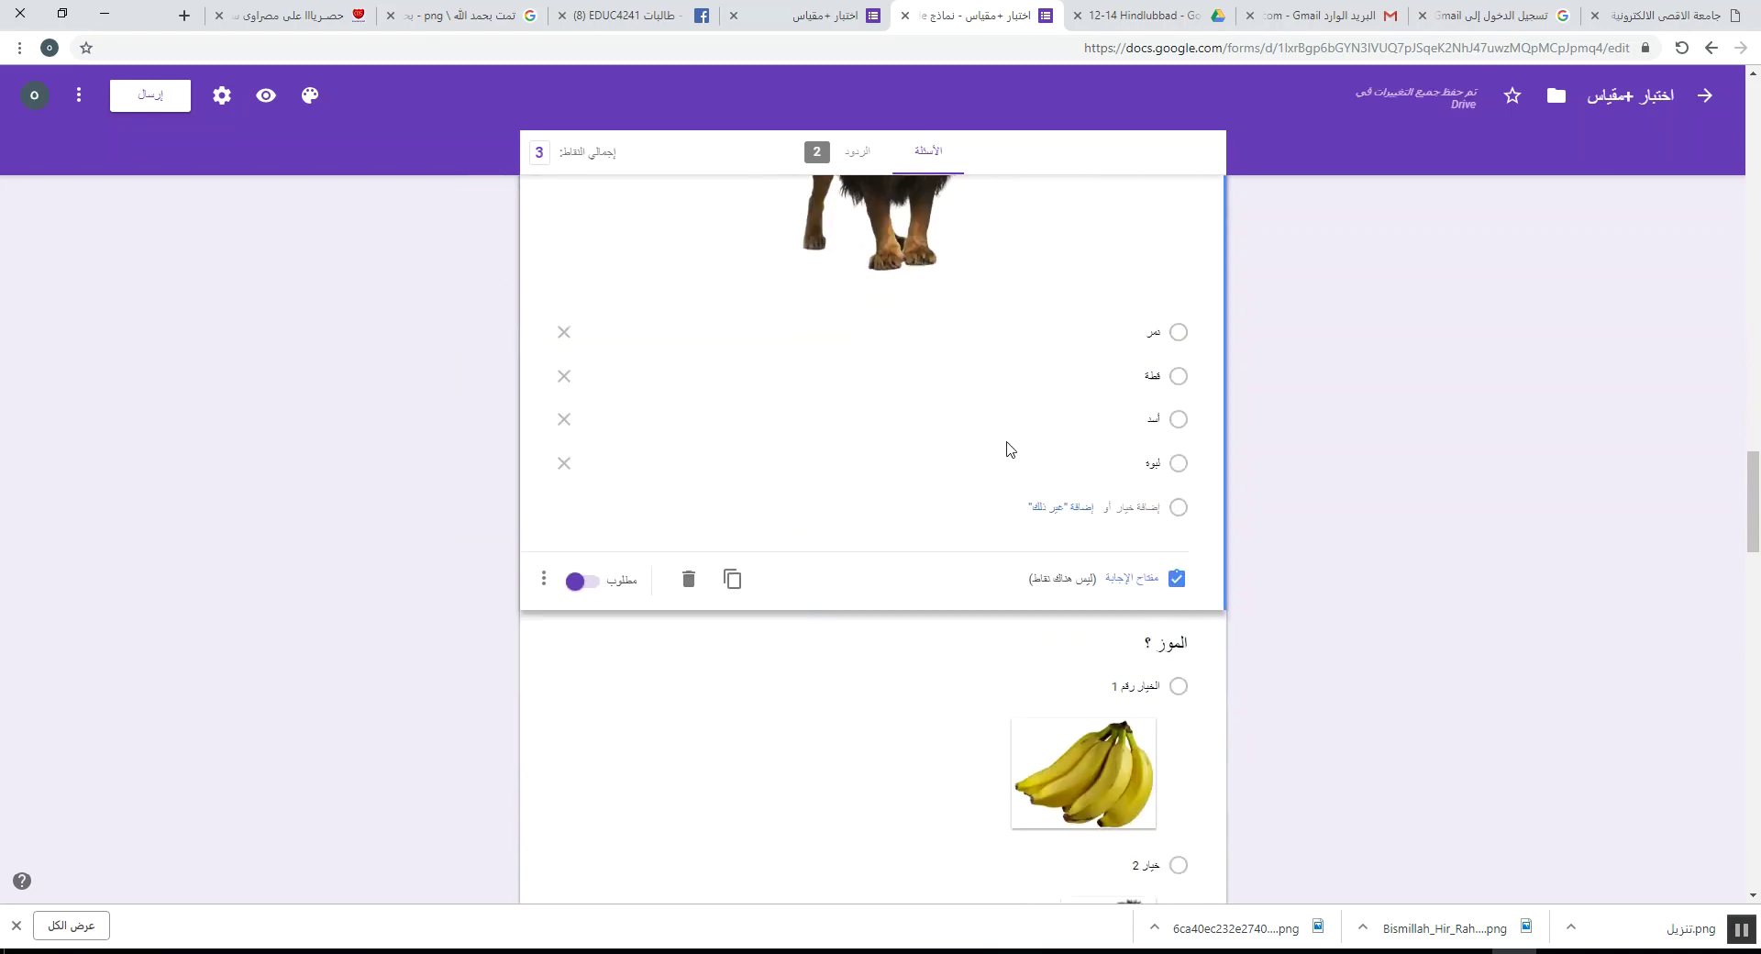
{"action": "left_click", "coordinate": [1123, 587]}
{"action": "scroll", "coordinate": [1137, 551], "scroll_direction": "down", "scroll_amount": 5}
{"action": "left_click", "coordinate": [1176, 479]}
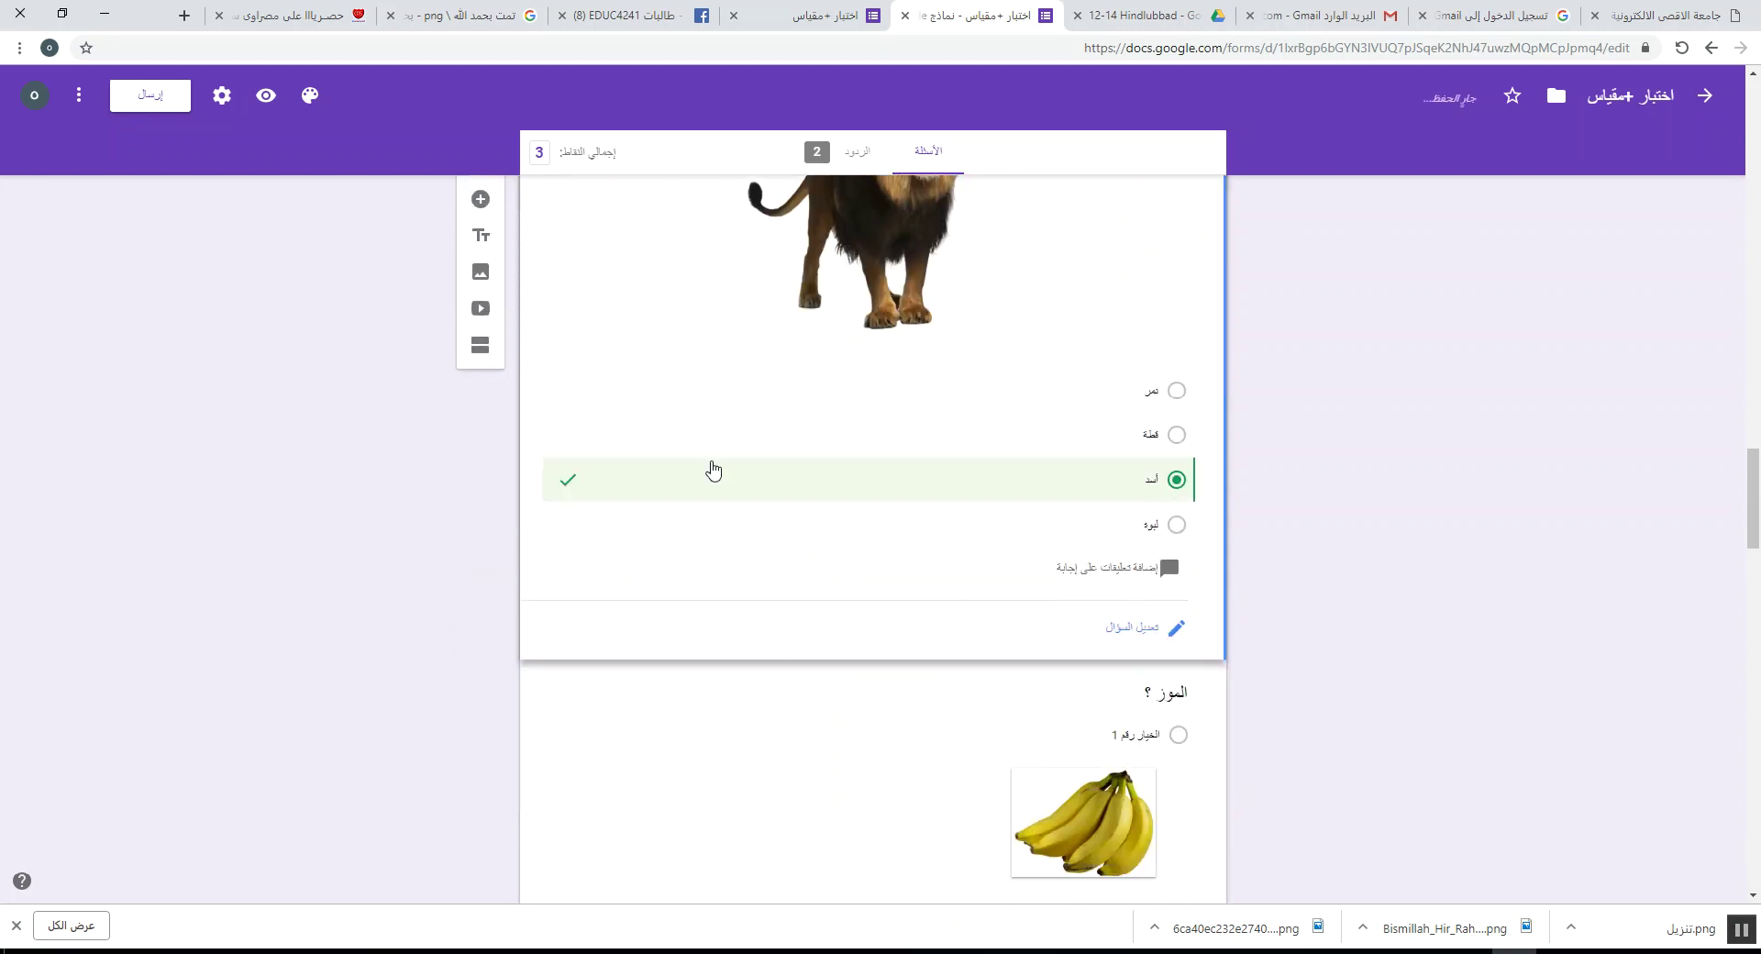
{"action": "scroll", "coordinate": [629, 380], "scroll_direction": "up", "scroll_amount": 2}
{"action": "left_click", "coordinate": [609, 208]}
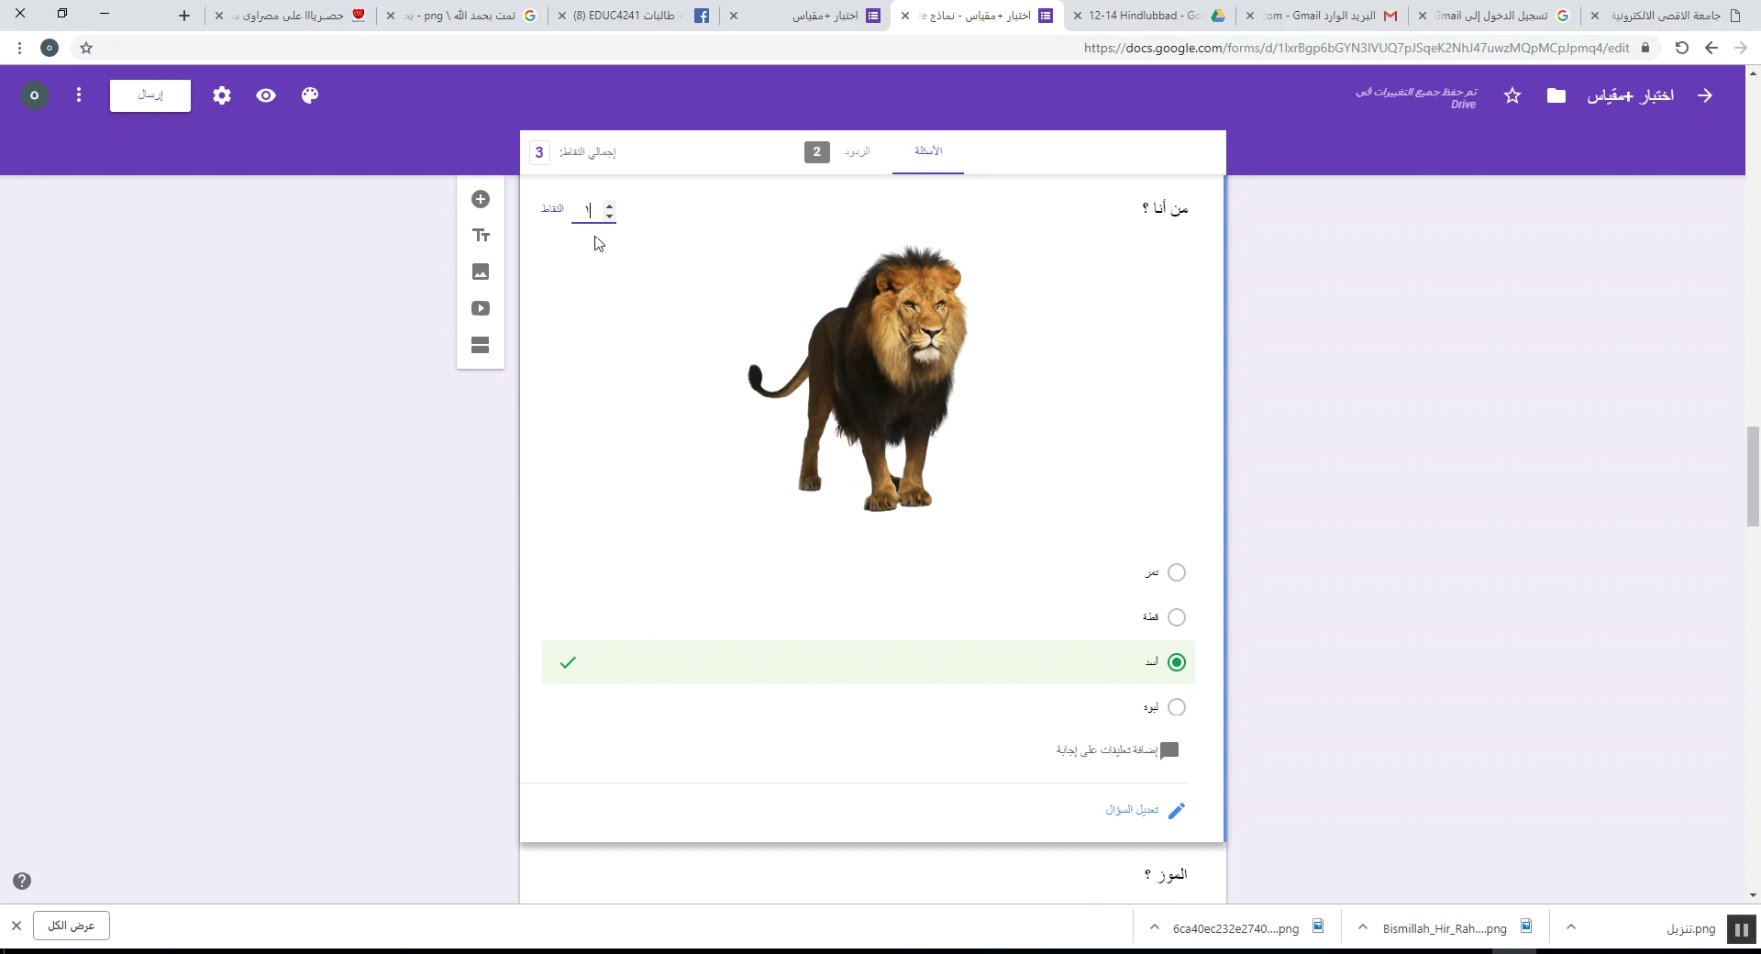
- In the answer key of the الموز ؟ question, mark the first option with the banana photo as correct and assign 1 point
{"action": "scroll", "coordinate": [718, 439], "scroll_direction": "down", "scroll_amount": 5}
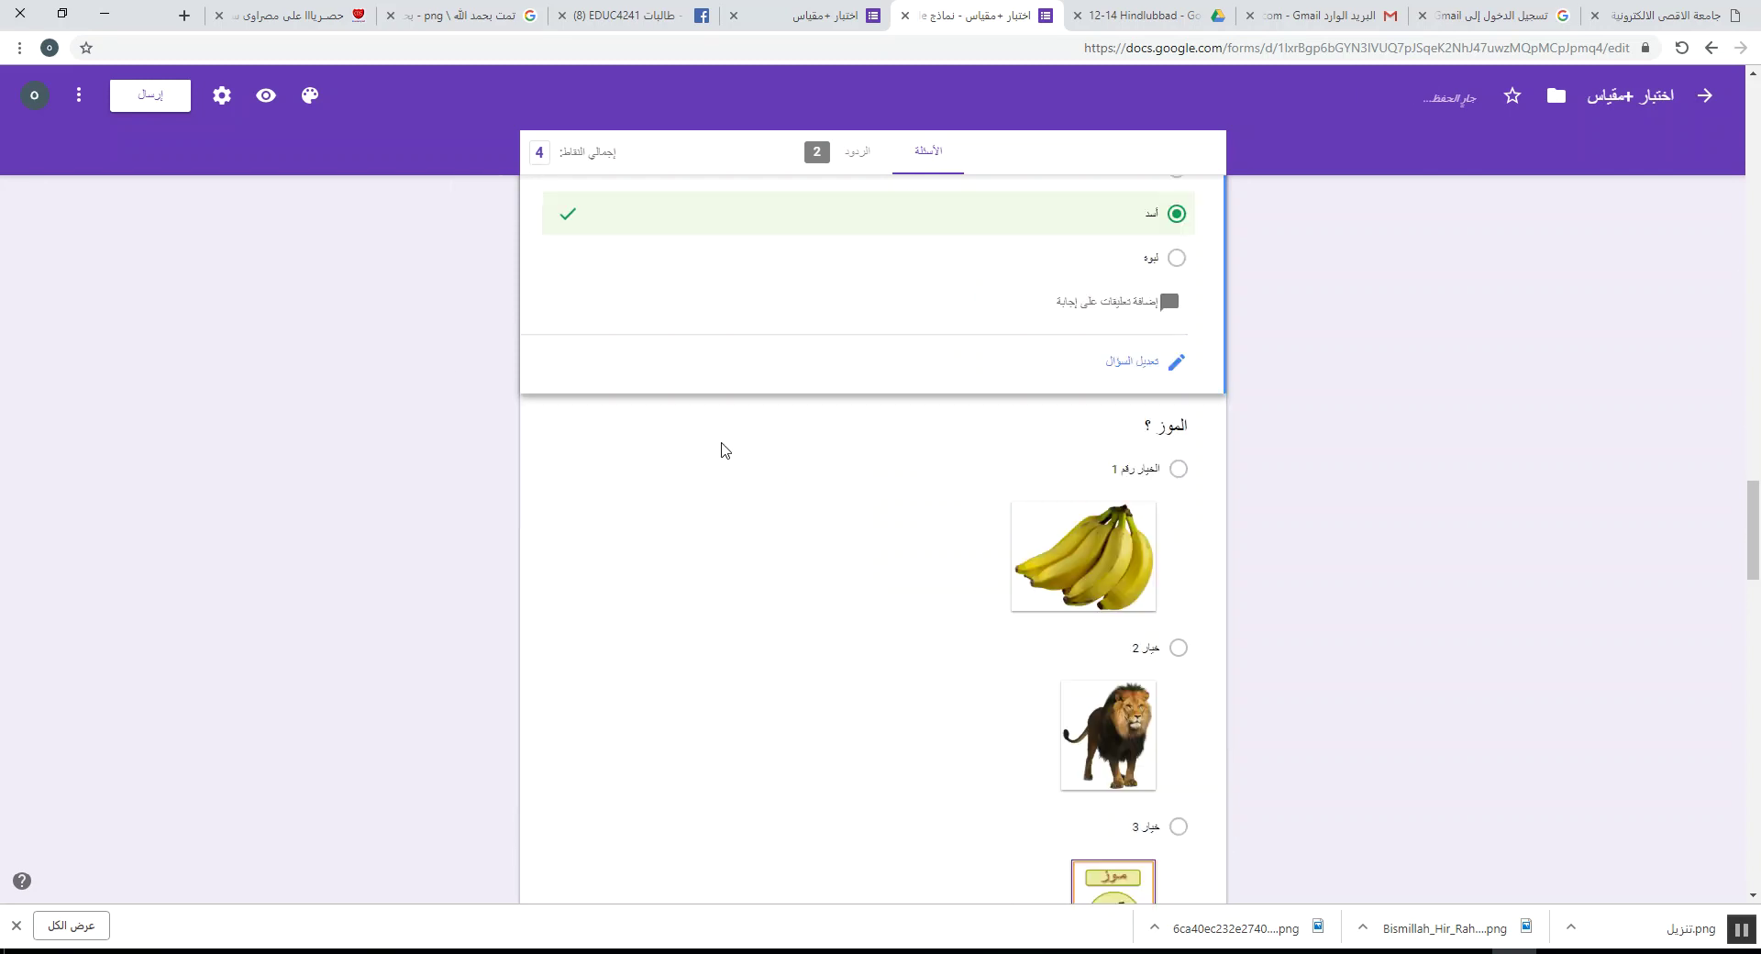
{"action": "scroll", "coordinate": [1091, 440], "scroll_direction": "down", "scroll_amount": 1}
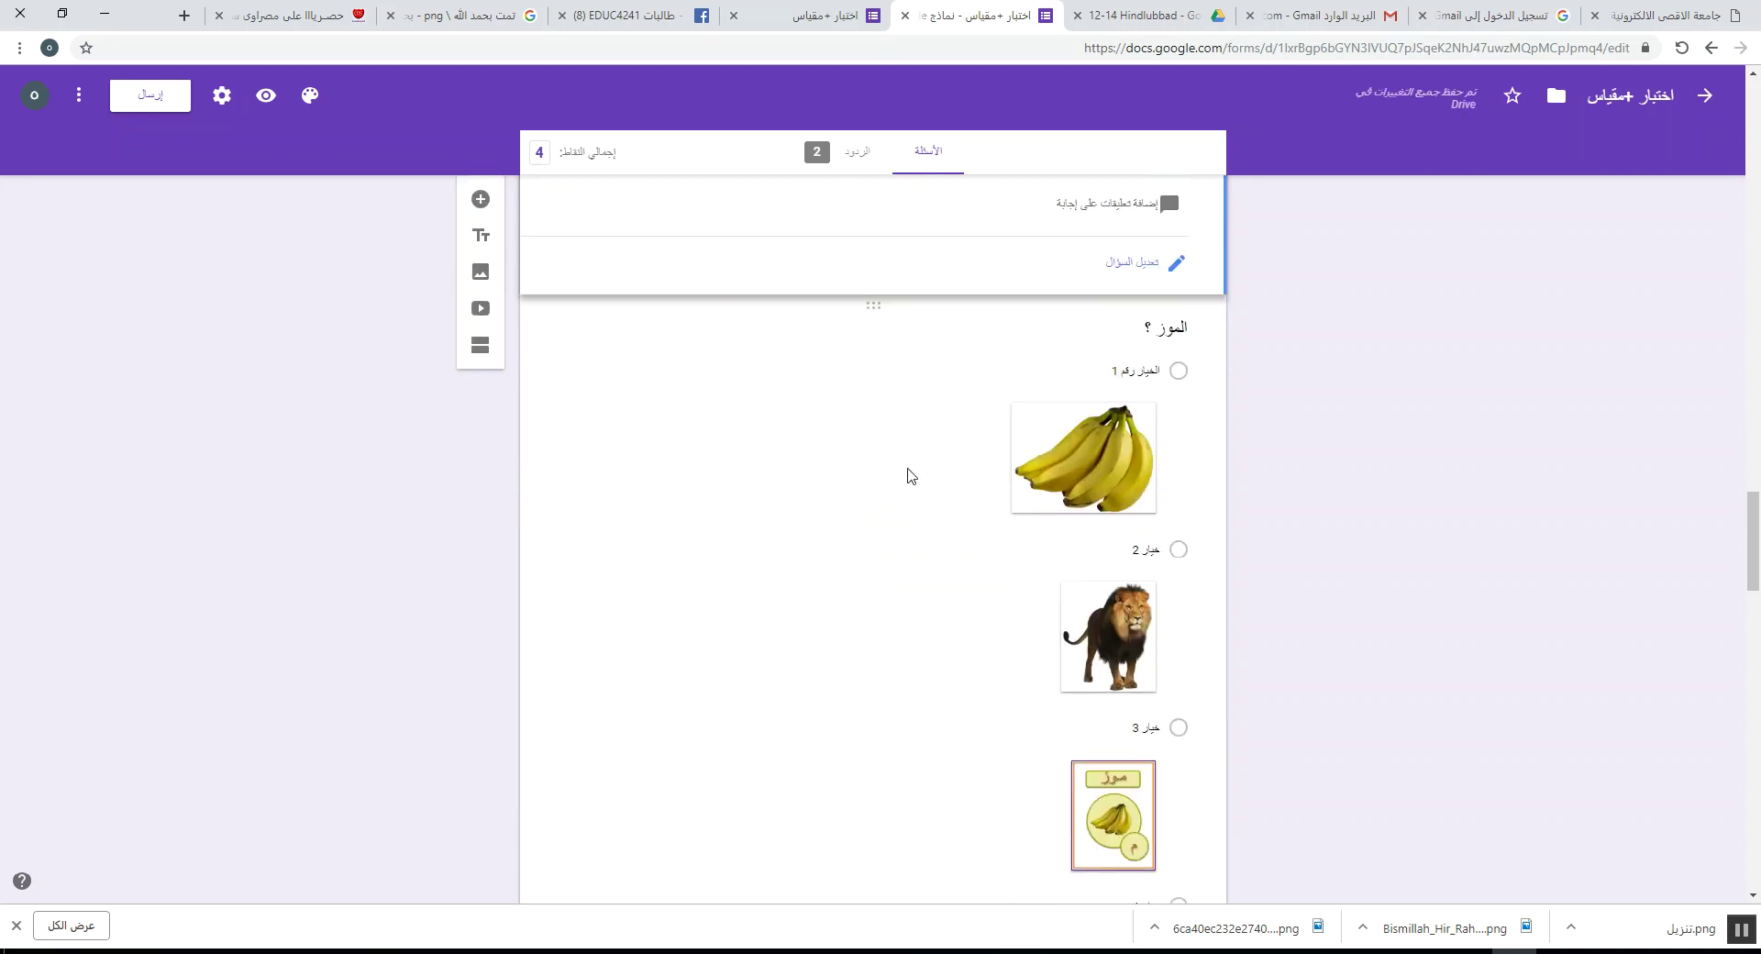
{"action": "scroll", "coordinate": [910, 465], "scroll_direction": "down", "scroll_amount": 4}
{"action": "left_click", "coordinate": [987, 519]}
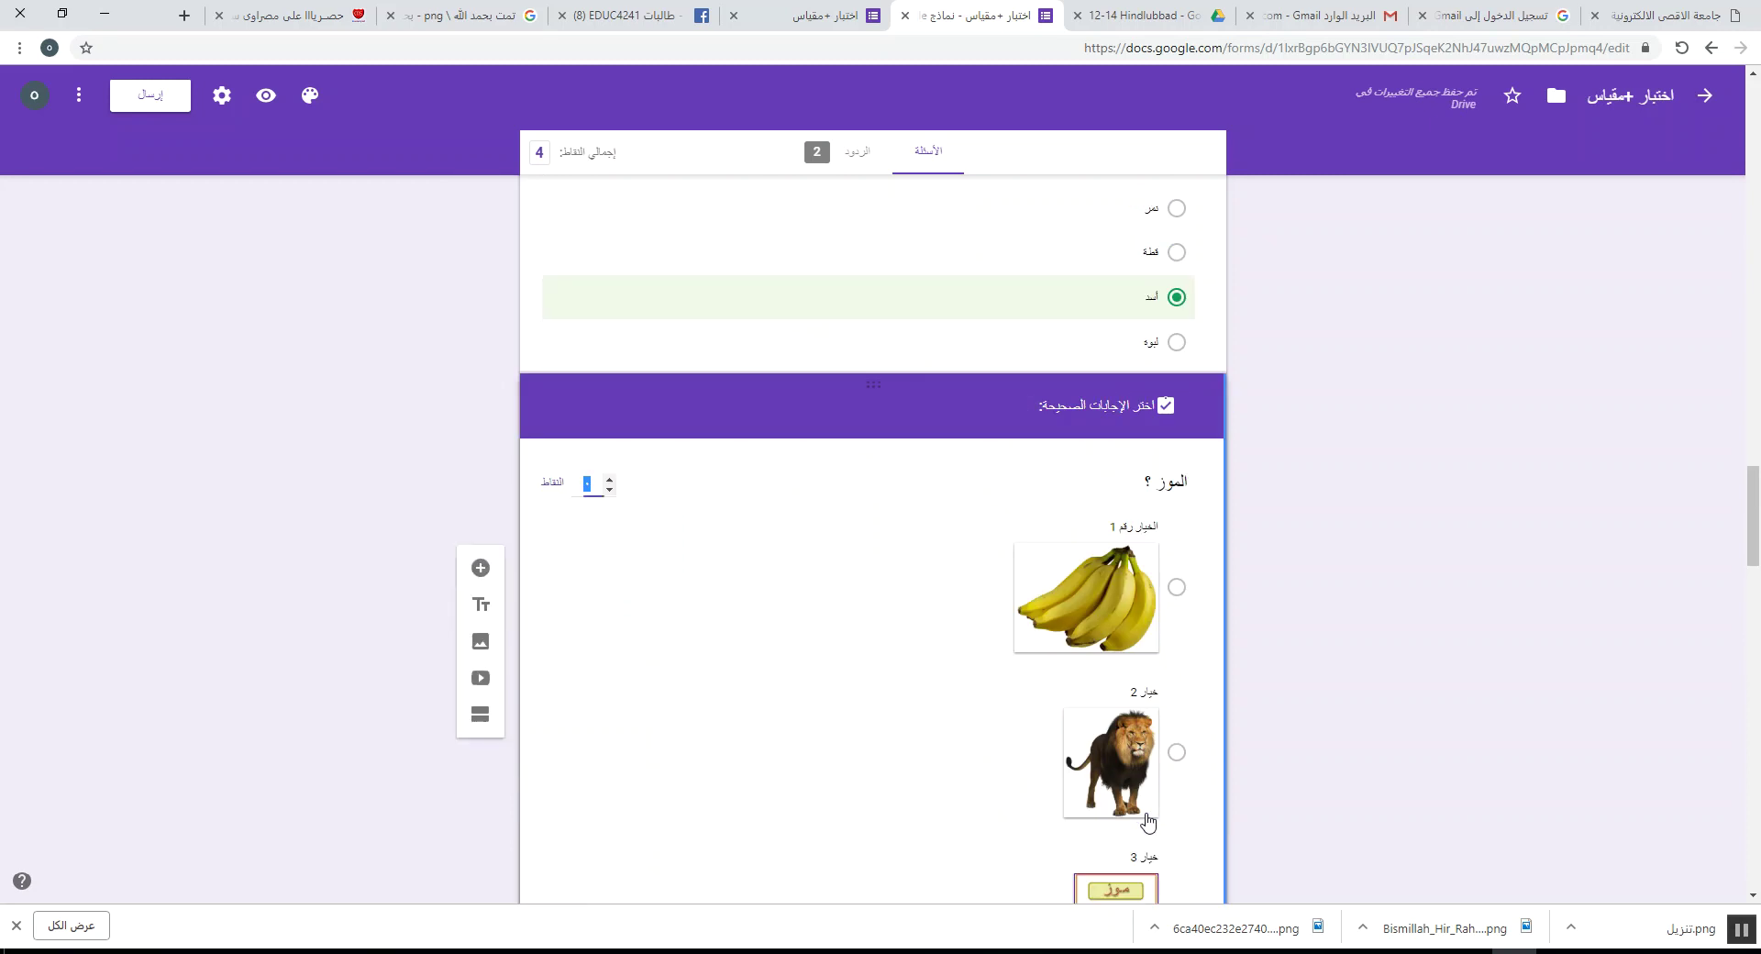
{"action": "left_click", "coordinate": [1176, 404]}
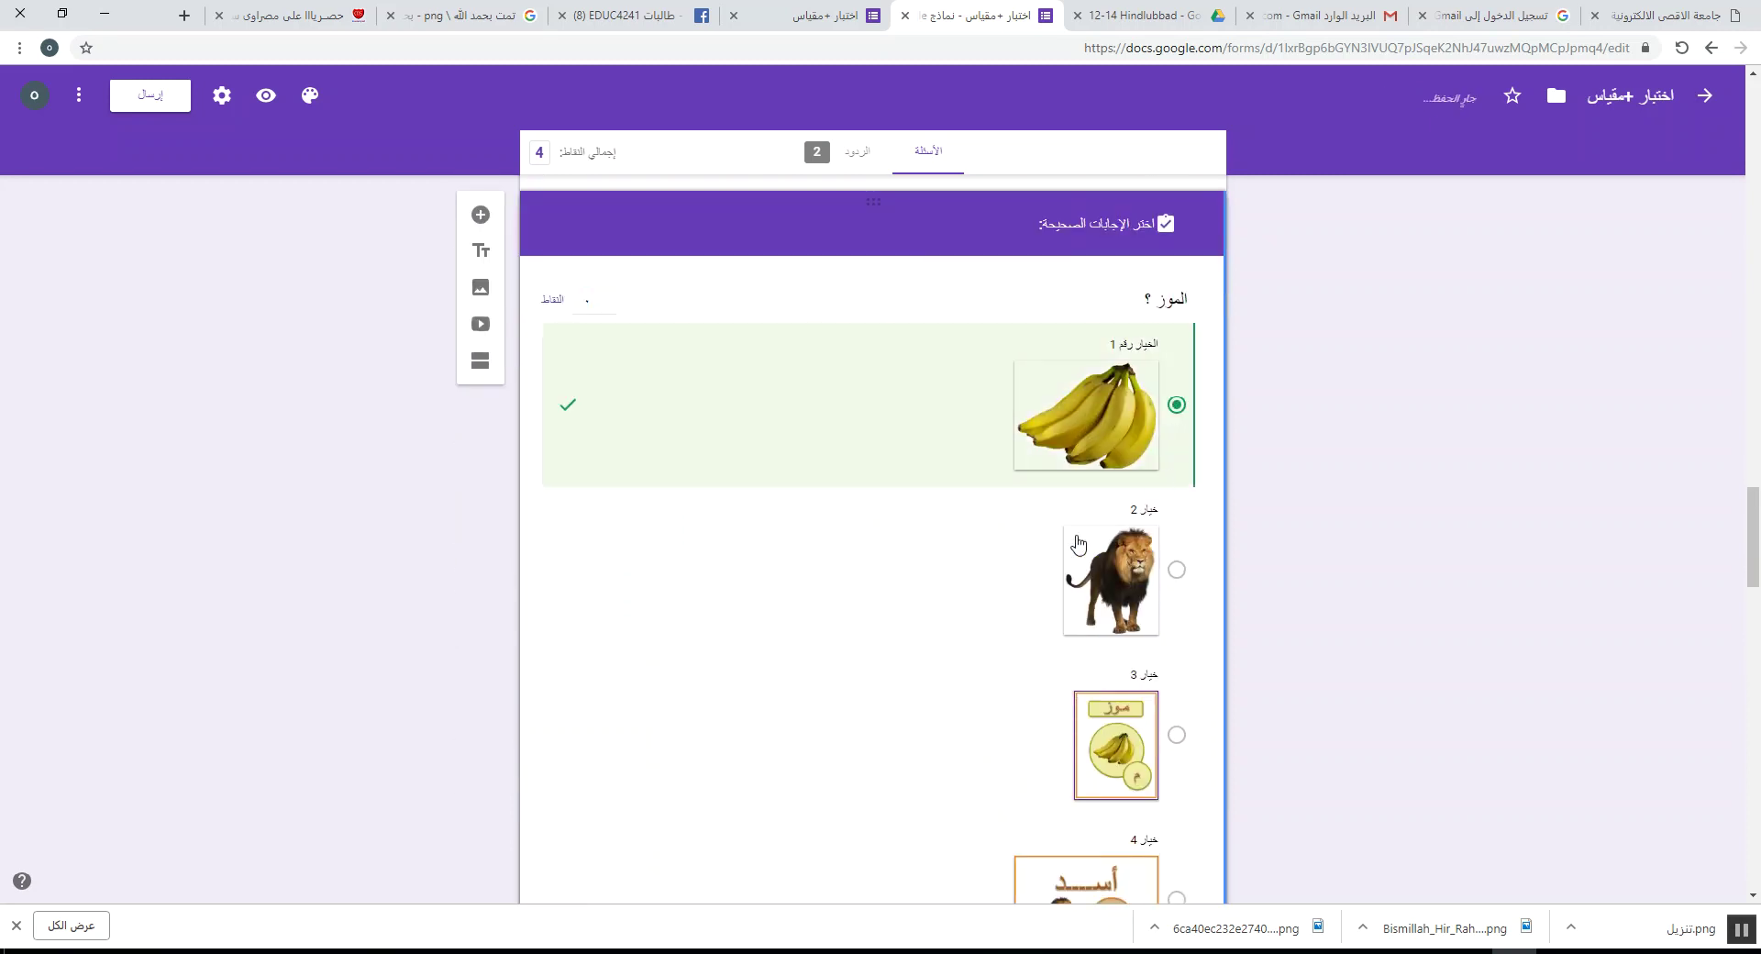
{"action": "left_click", "coordinate": [610, 300]}
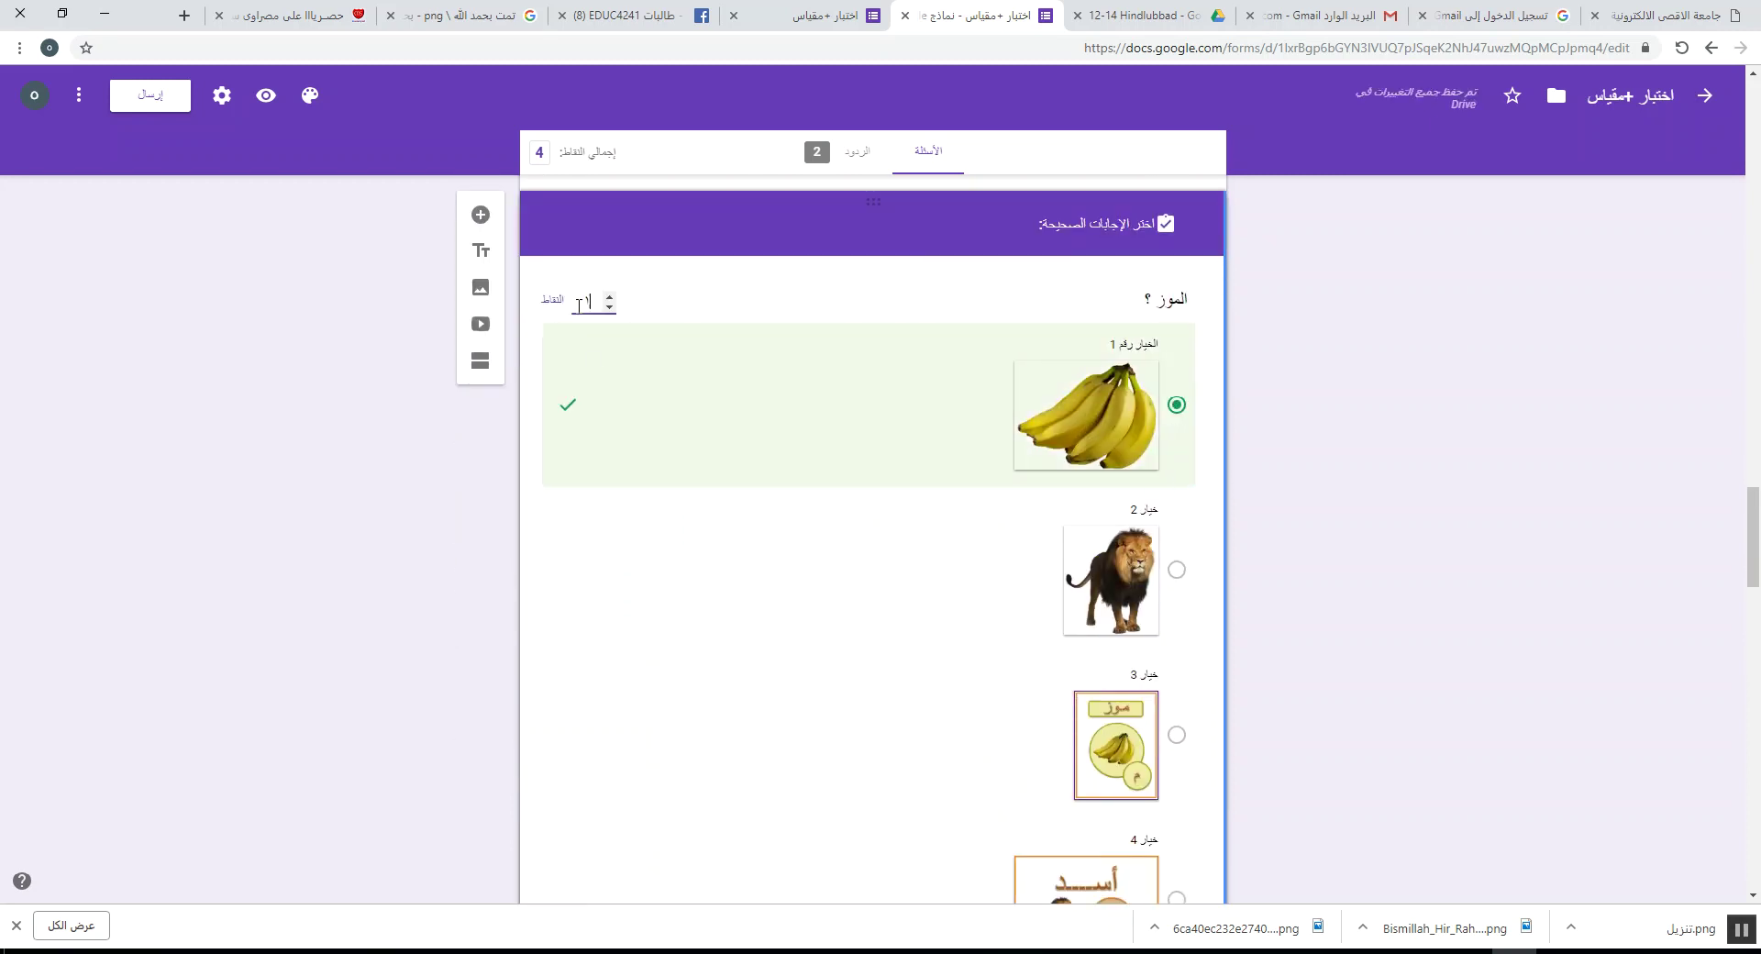
- In the answer key of the multiple-choice question من الحيوانات في الفيديو ؟, mark الثعلب as correct and assign 1 point
{"action": "scroll", "coordinate": [915, 349], "scroll_direction": "down", "scroll_amount": 12}
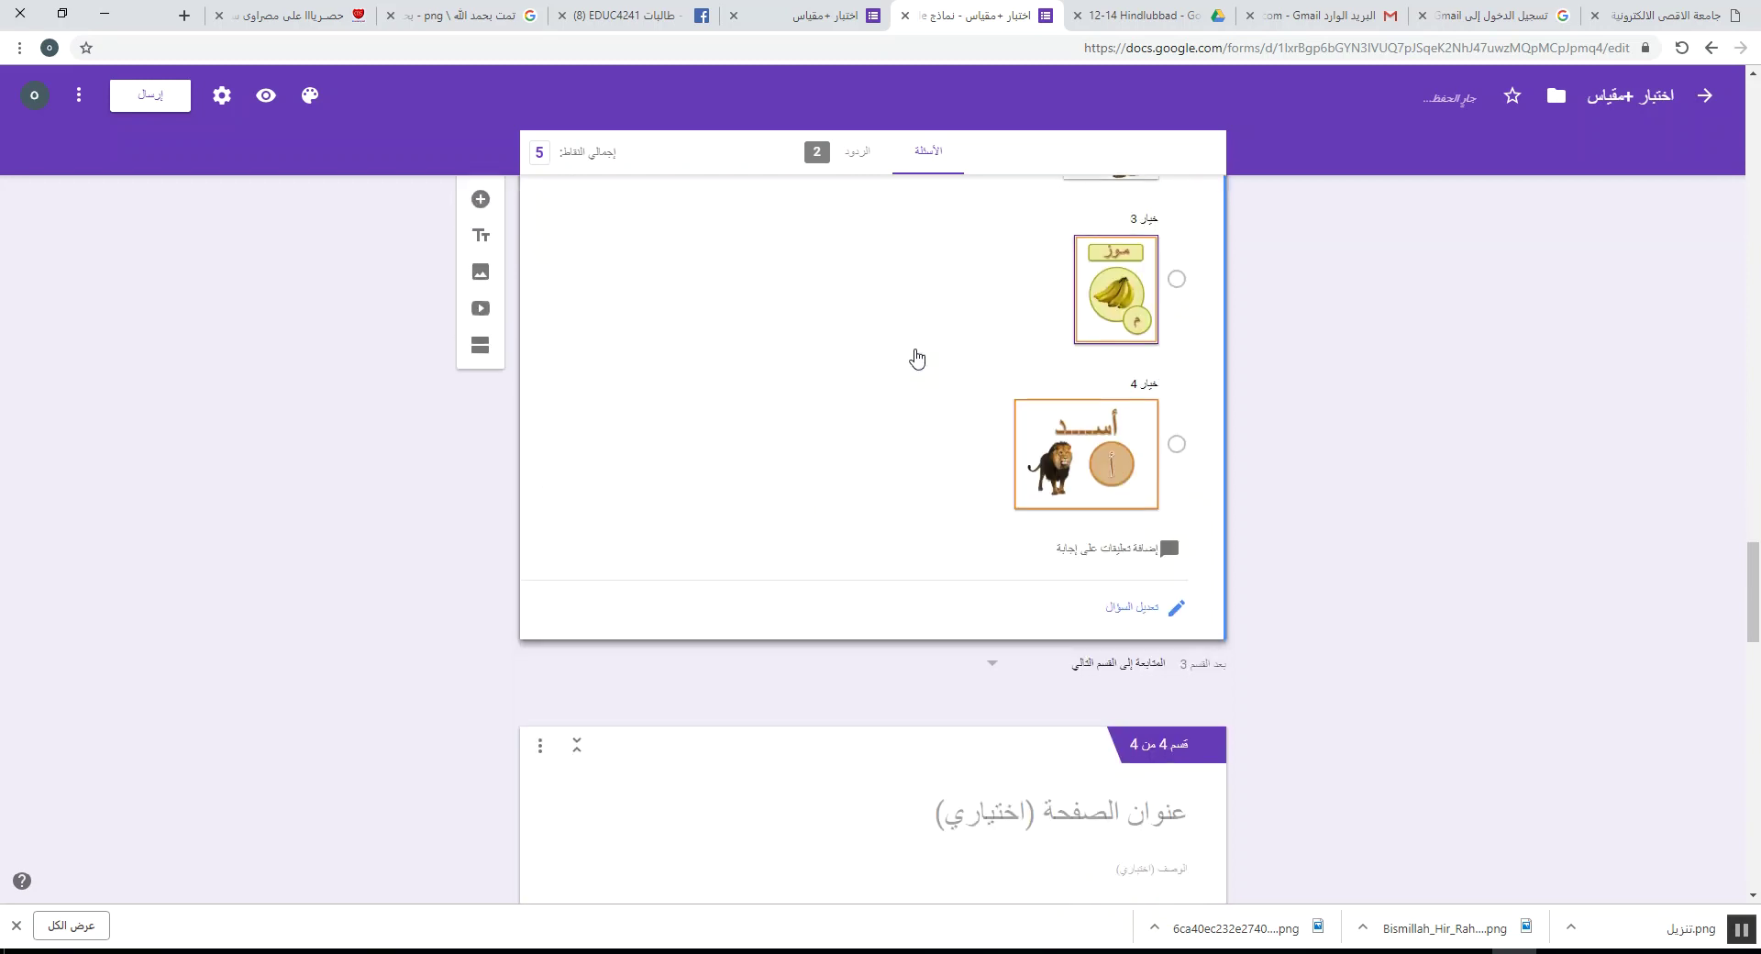
{"action": "scroll", "coordinate": [915, 348], "scroll_direction": "down", "scroll_amount": 5}
{"action": "left_click", "coordinate": [1019, 431]}
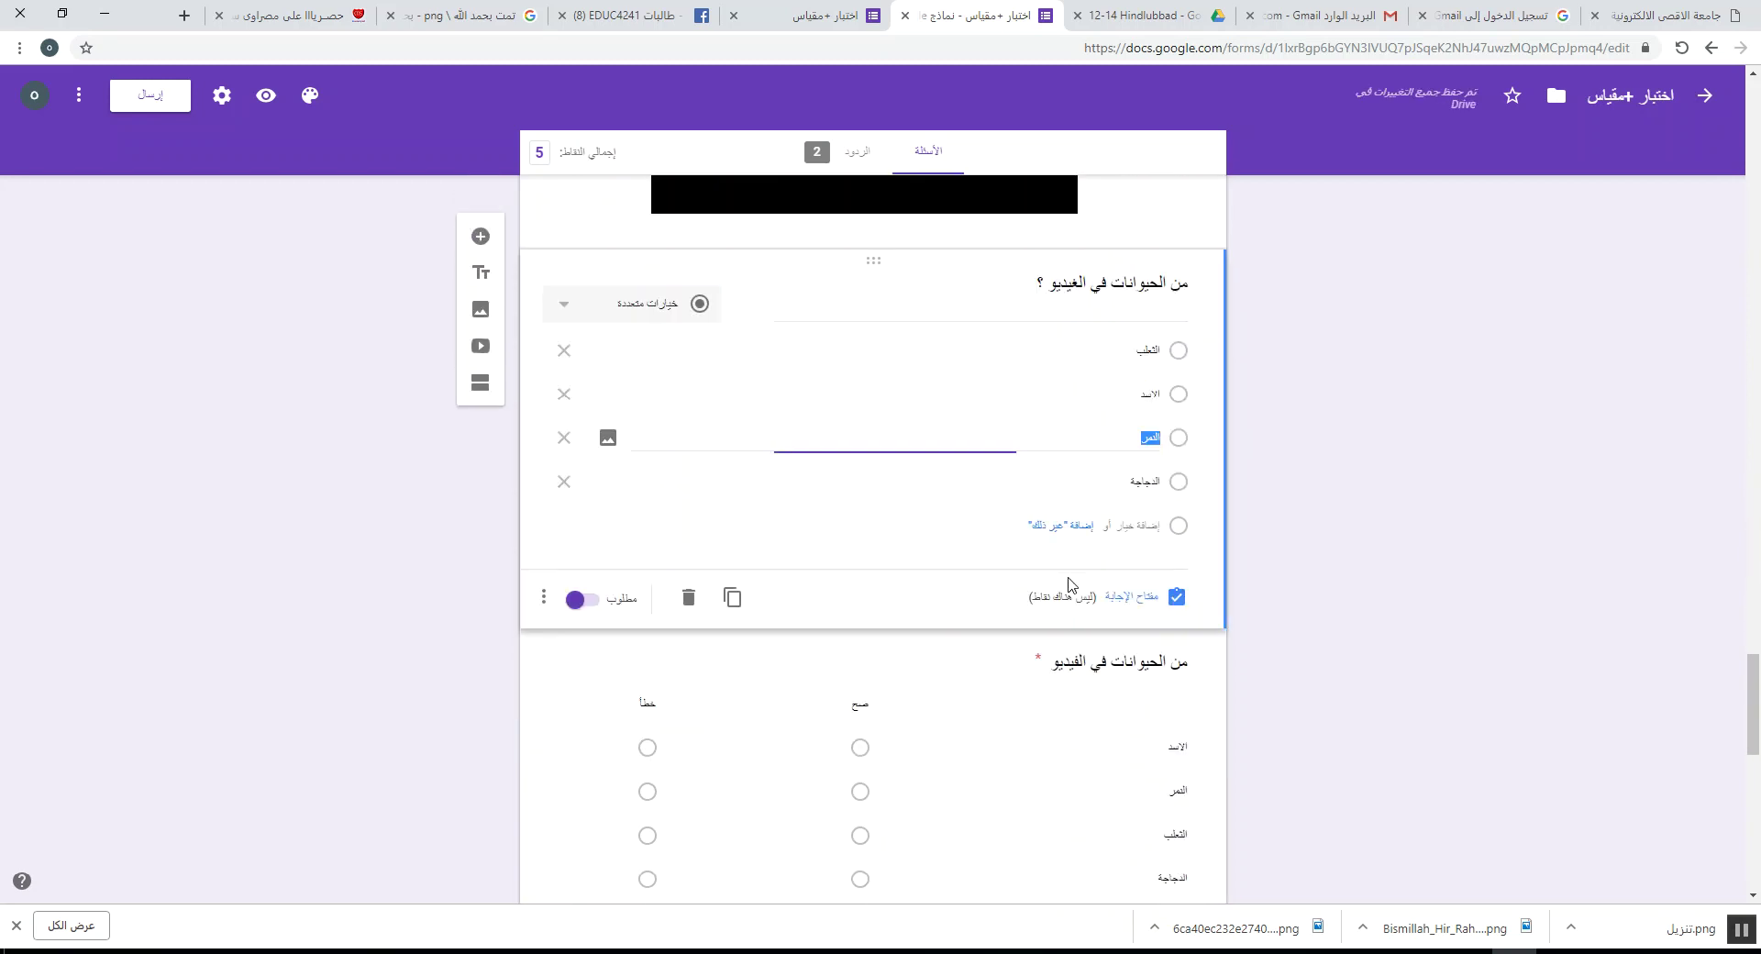
{"action": "left_click", "coordinate": [1116, 603]}
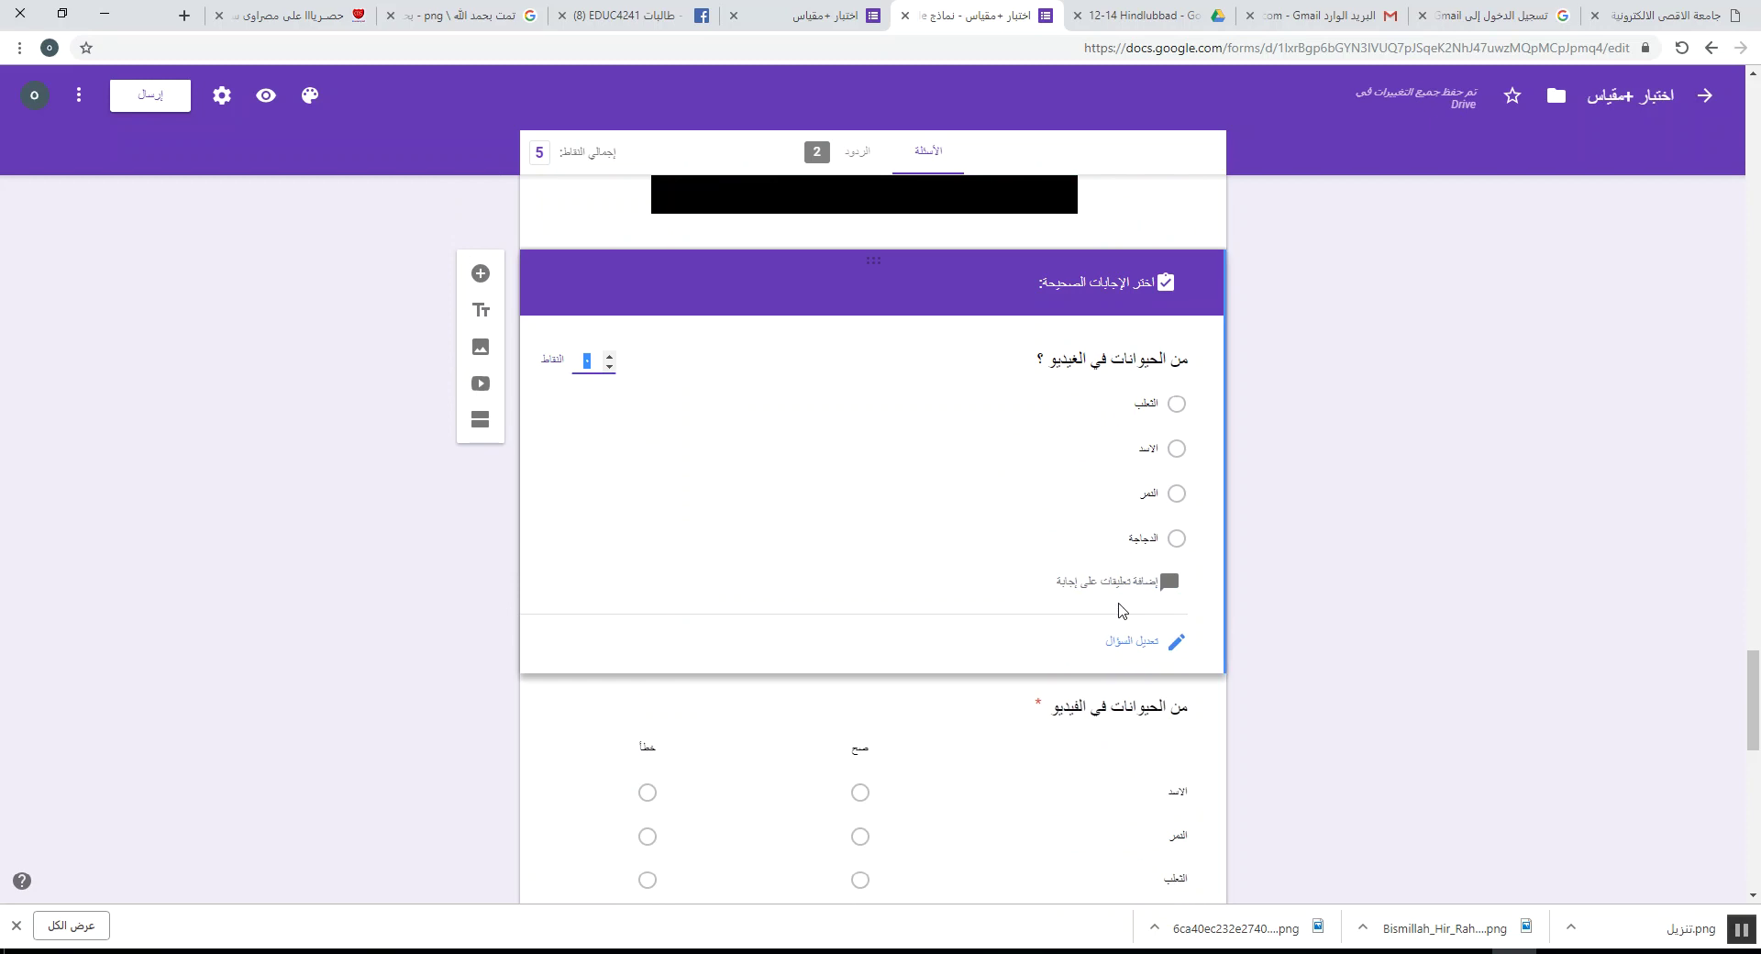
{"action": "left_click", "coordinate": [1169, 404]}
{"action": "left_click", "coordinate": [610, 356]}
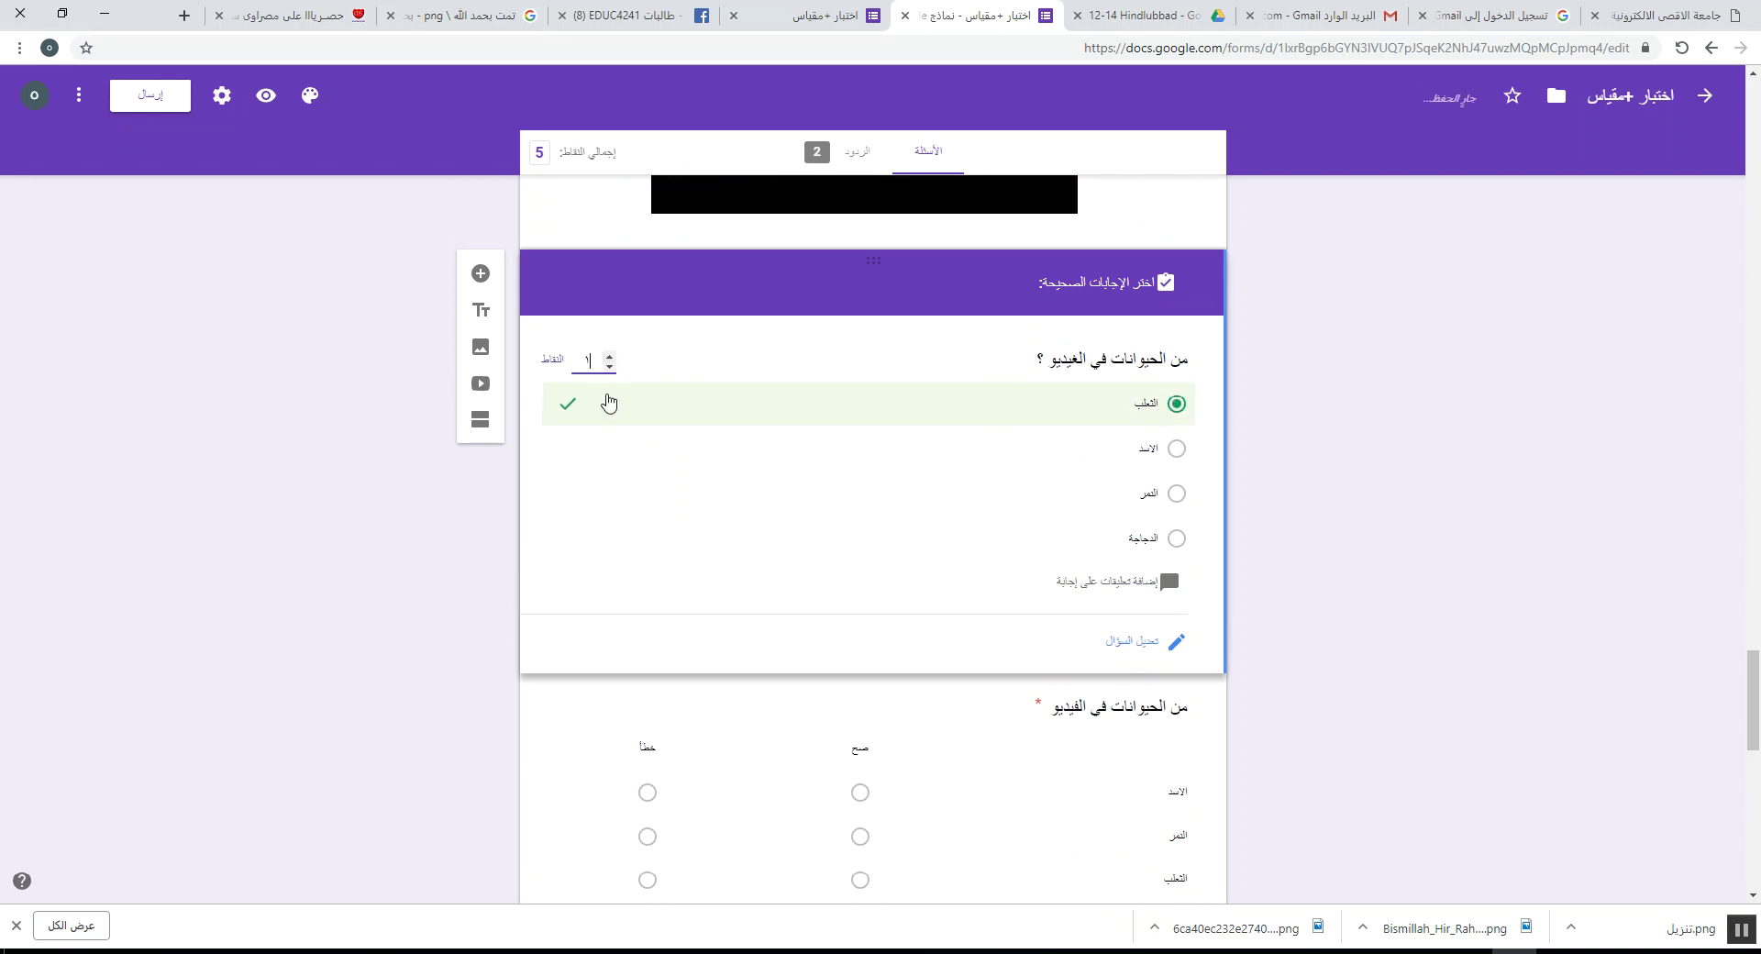
- In the من الحيوانات في الفيديو grid's answer key, mark صح for الاسد, النمر and الثعلب, and خطأ for الدجاجة, القطة, الفيل and الزرافة
{"action": "scroll", "coordinate": [699, 425], "scroll_direction": "down", "scroll_amount": 4}
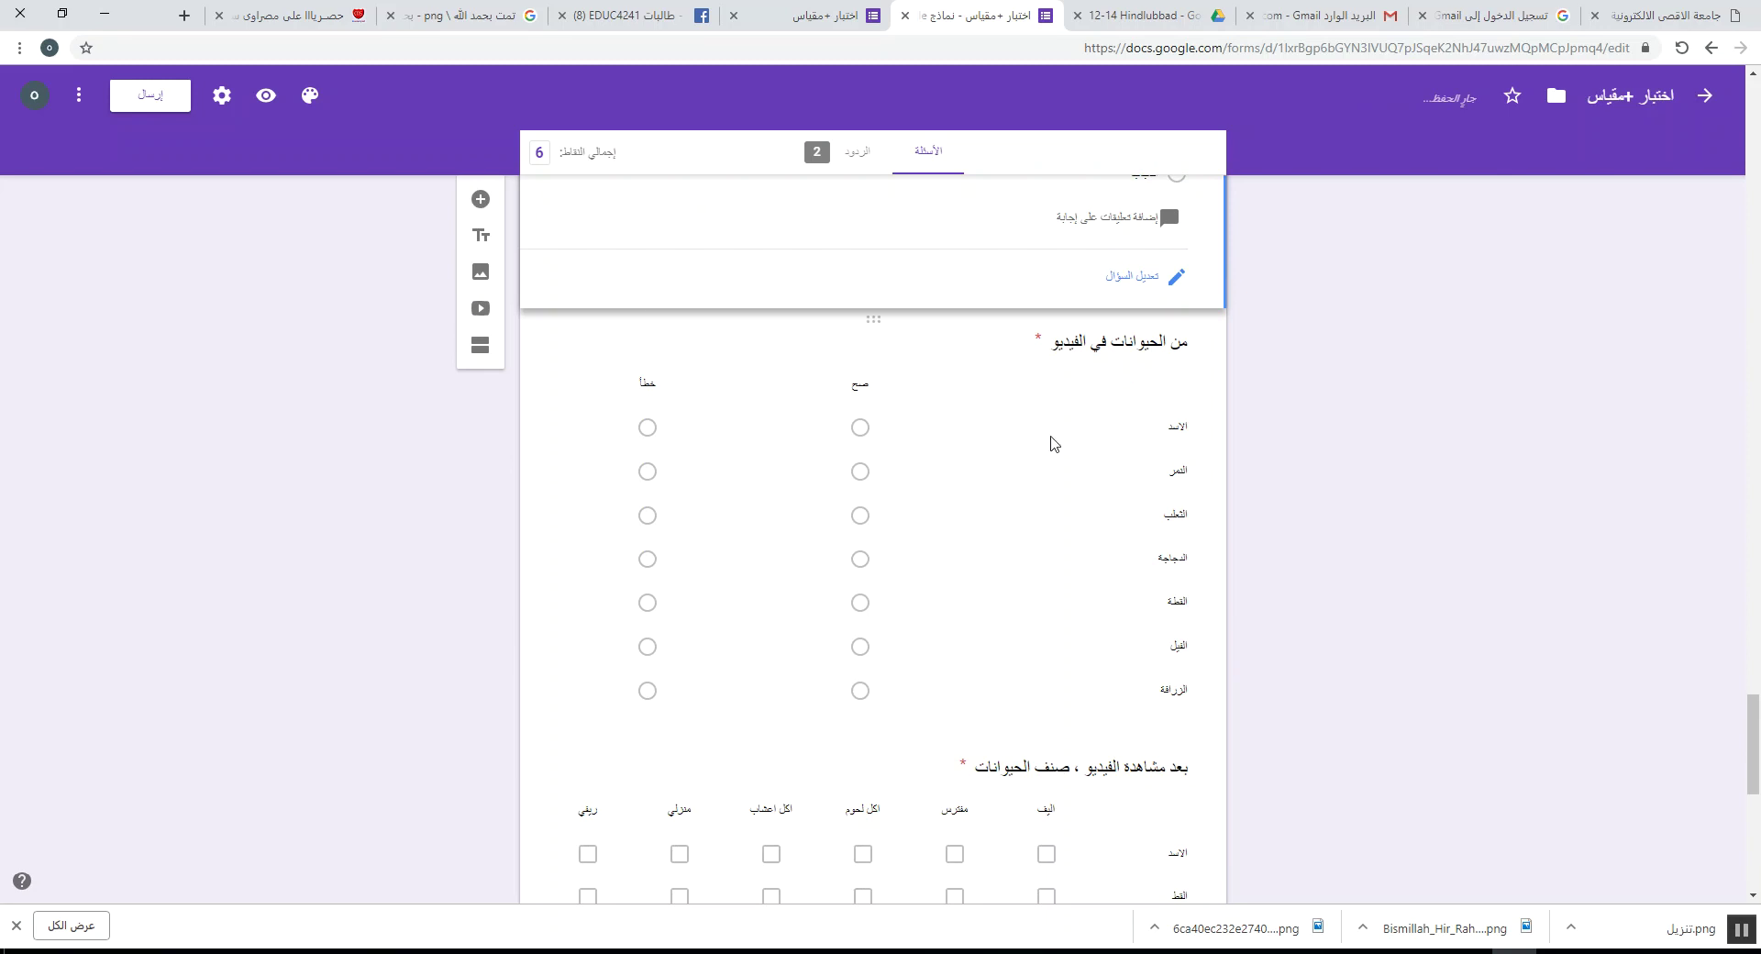
{"action": "left_click", "coordinate": [1025, 506]}
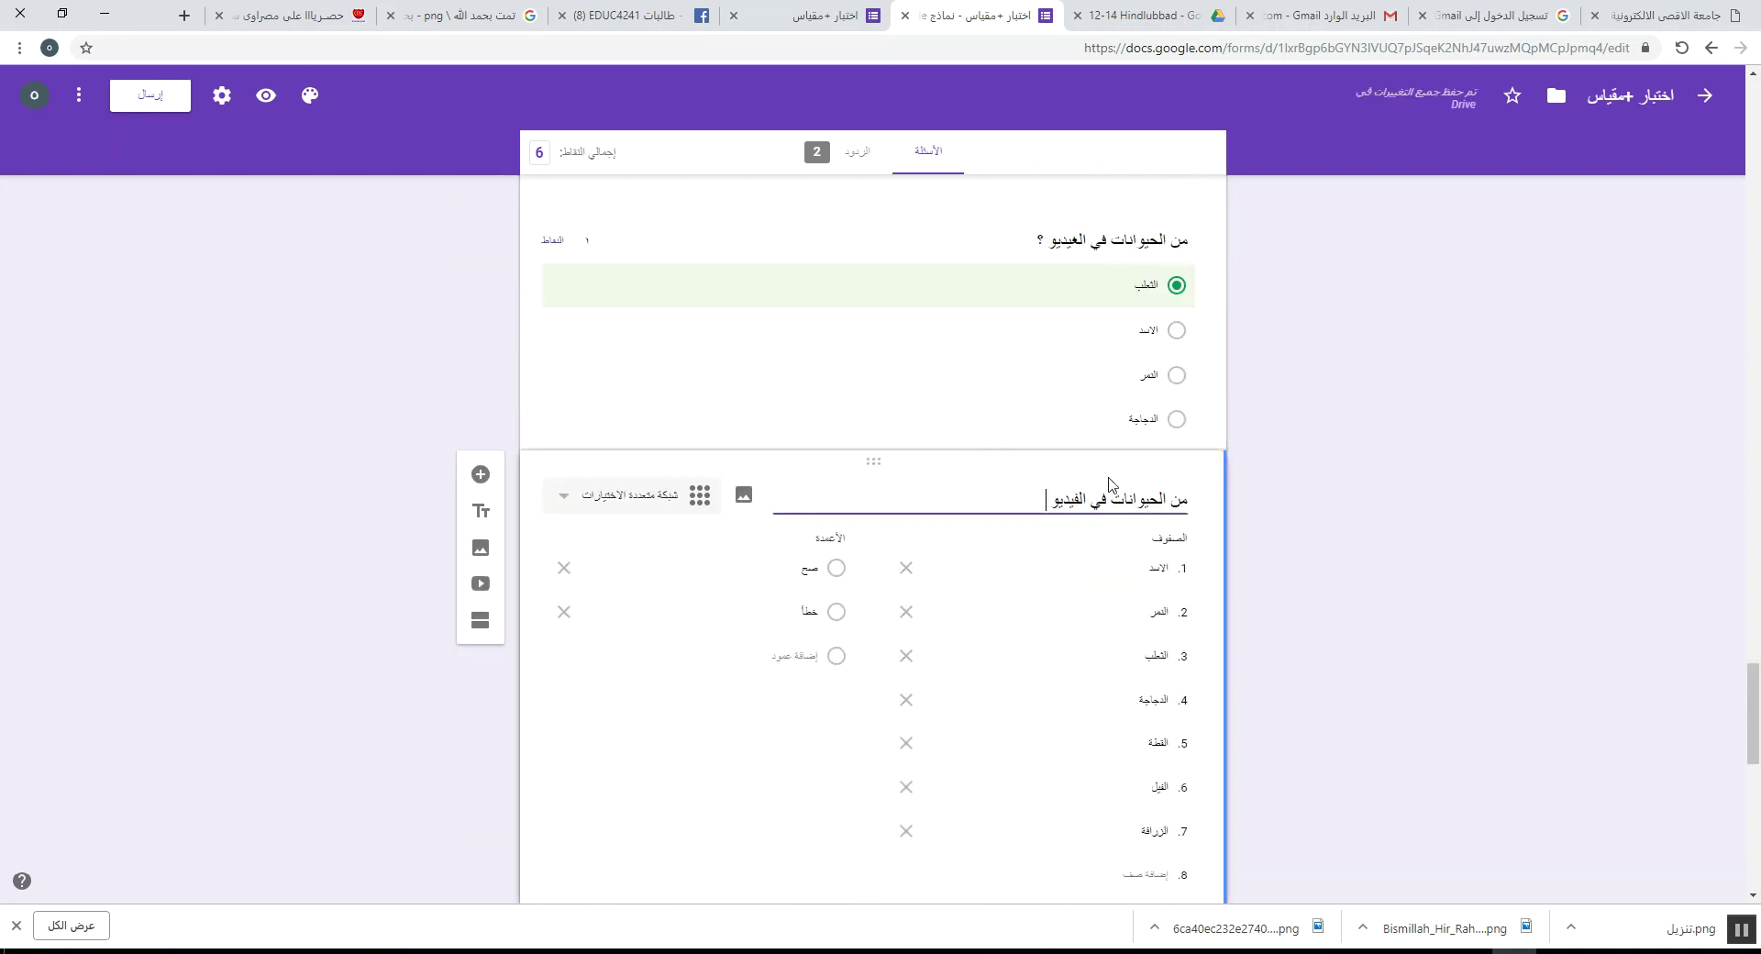
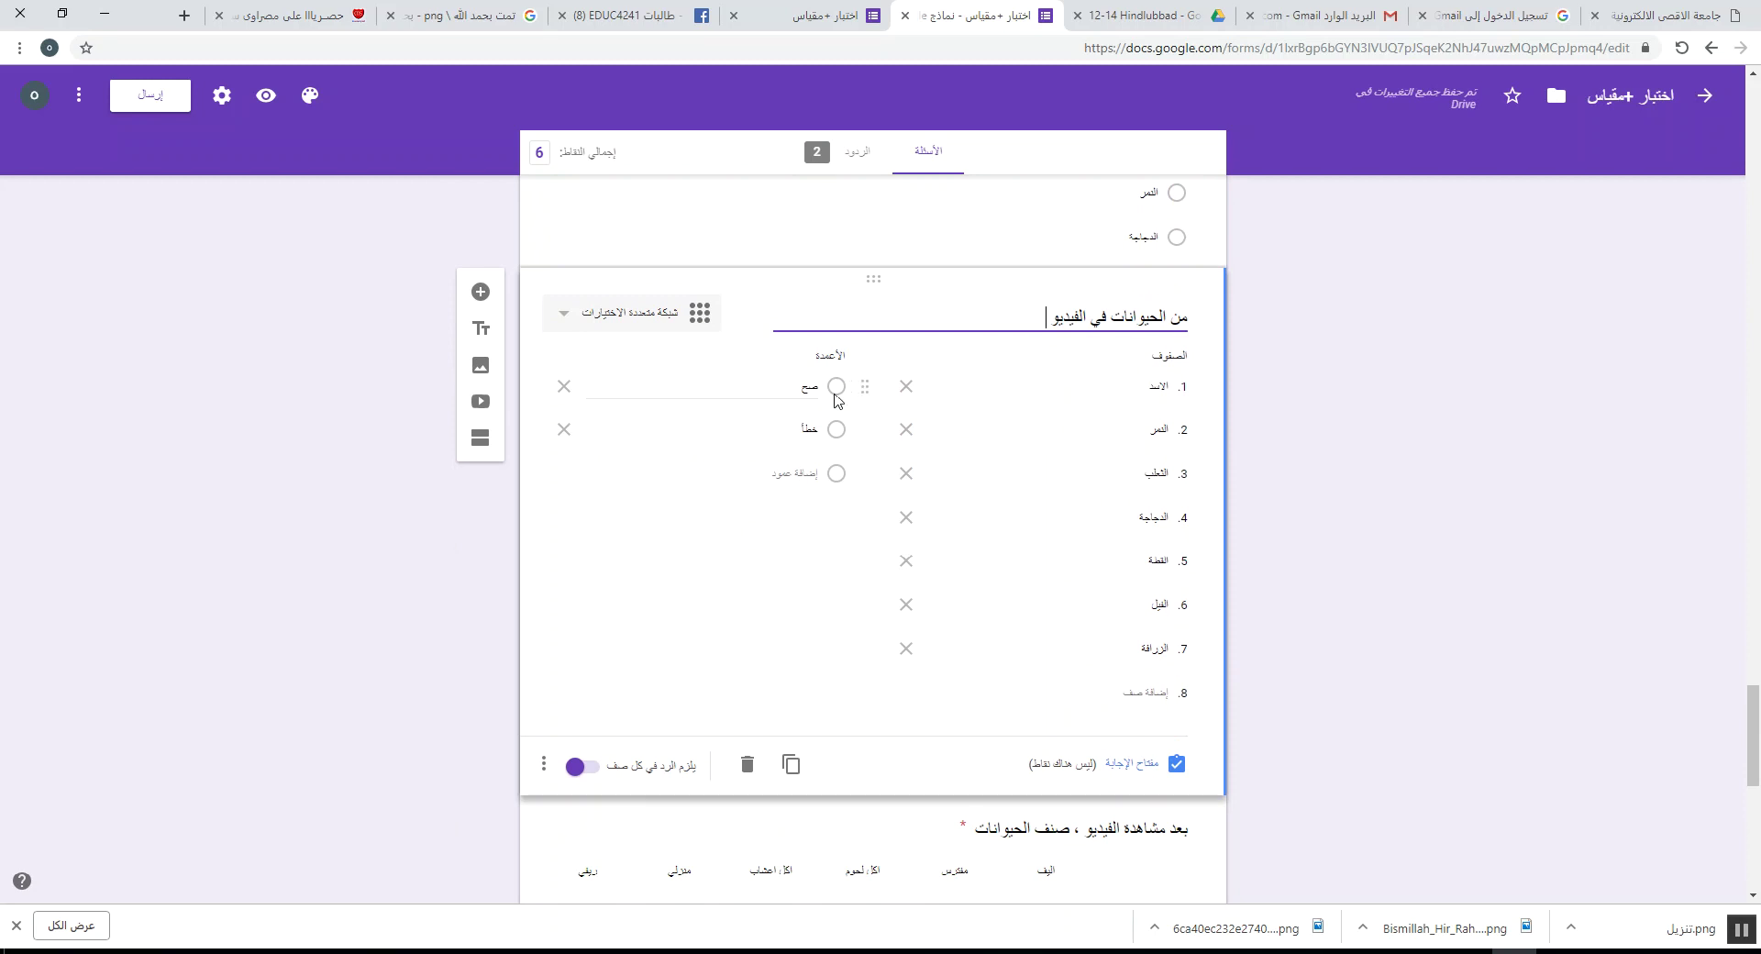
{"action": "left_click", "coordinate": [1119, 856]}
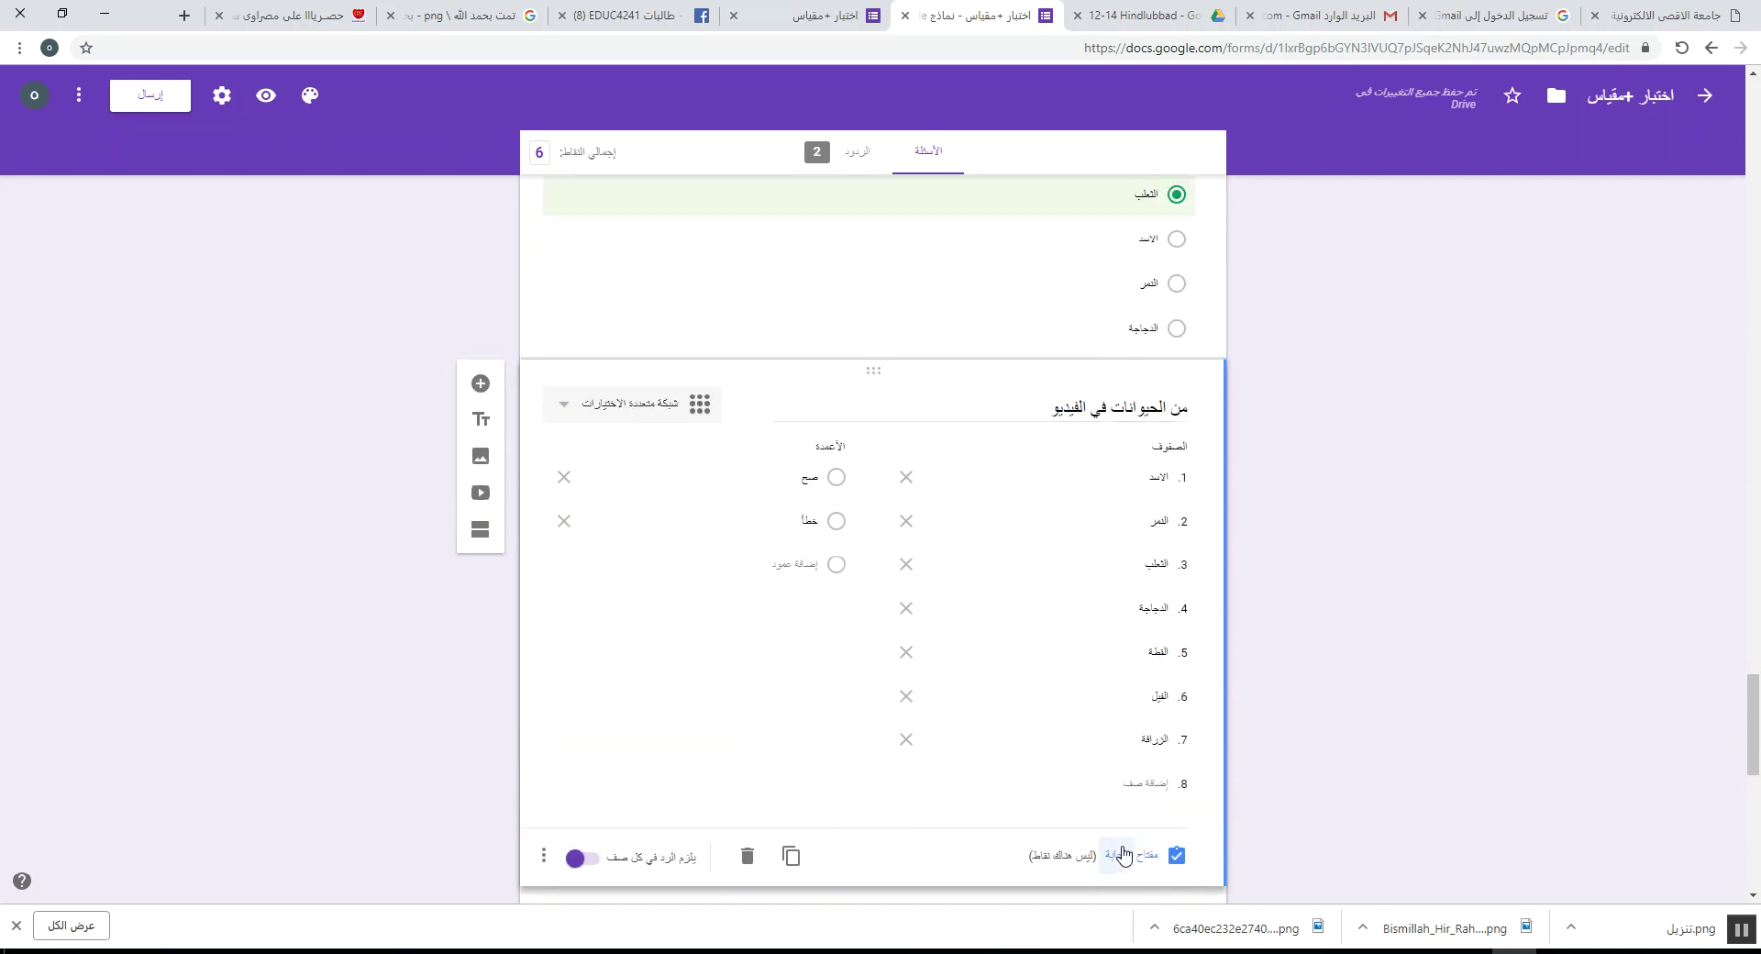
{"action": "scroll", "coordinate": [1105, 823], "scroll_direction": "down", "scroll_amount": 2}
{"action": "left_click", "coordinate": [934, 367]}
{"action": "left_click", "coordinate": [936, 414]}
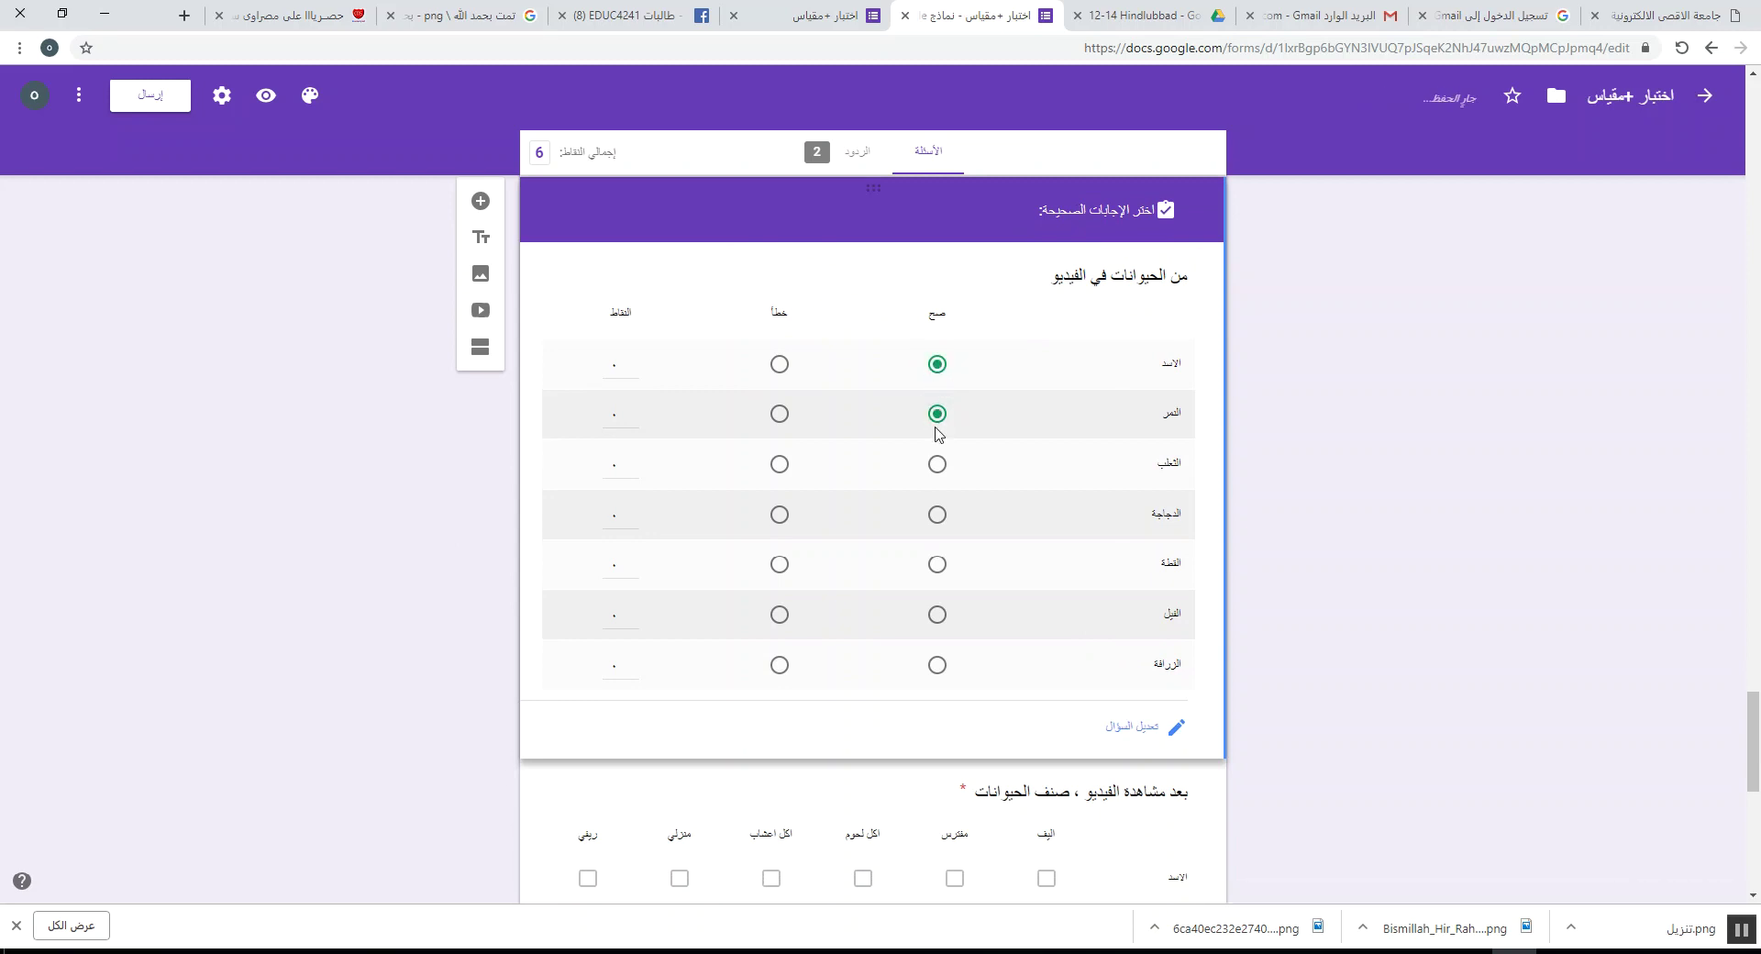
{"action": "left_click", "coordinate": [779, 521]}
{"action": "left_click", "coordinate": [780, 567]}
{"action": "left_click", "coordinate": [779, 616]}
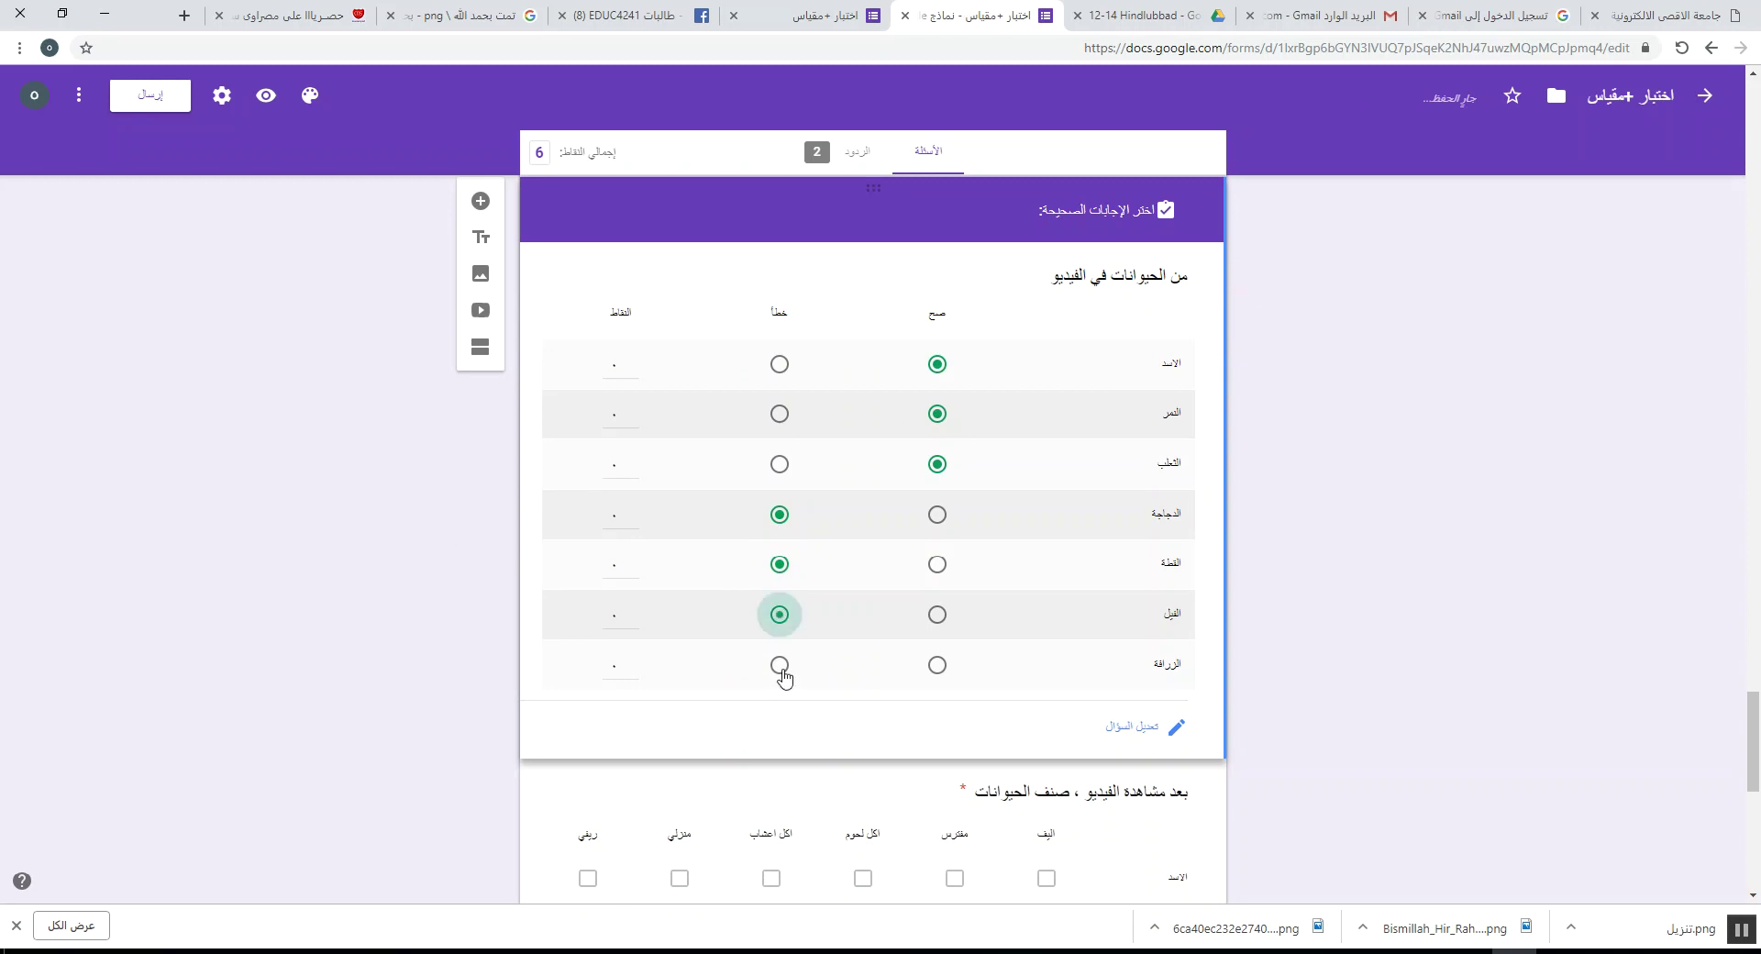
{"action": "left_click", "coordinate": [781, 676]}
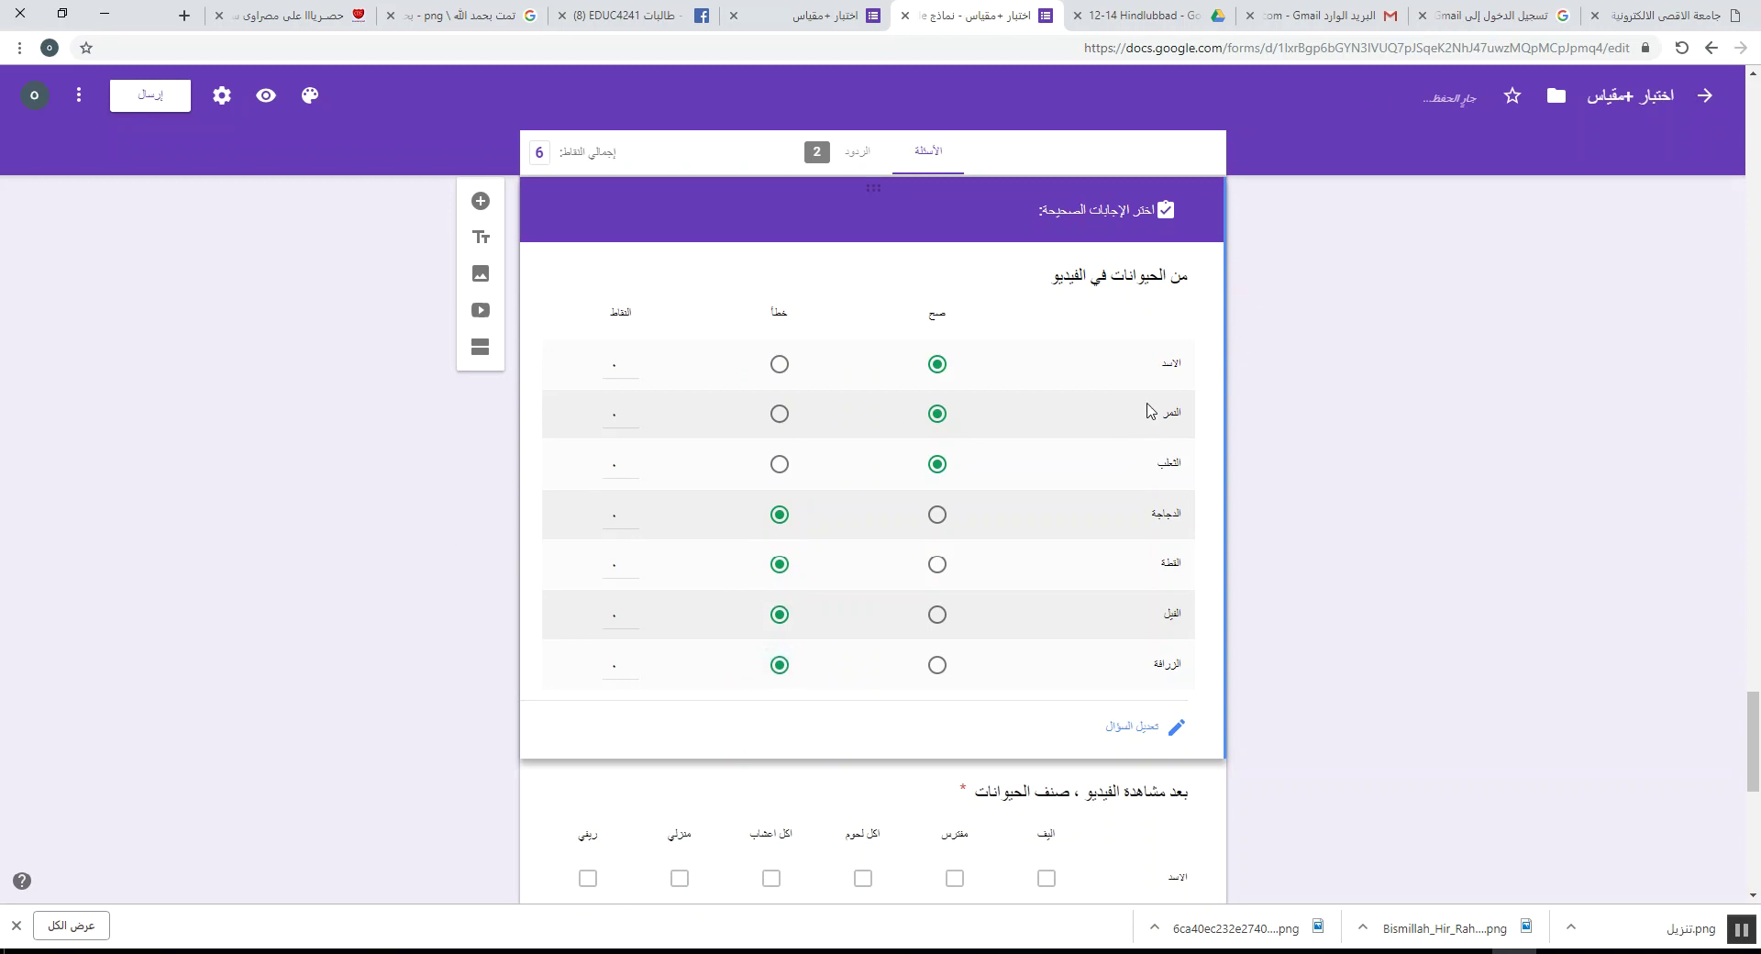
- Assign 1 point each to the الاسد, النمر, الثعلب, الدجاجة, القطة and الزرافة rows of the grid
{"action": "left_click", "coordinate": [632, 360]}
{"action": "left_click", "coordinate": [632, 411]}
{"action": "left_click", "coordinate": [633, 462]}
{"action": "left_click", "coordinate": [632, 513]}
{"action": "left_click", "coordinate": [632, 561]}
{"action": "left_click", "coordinate": [632, 659]}
- In the صنف الحيوانات checkbox grid's answer key, mark الاسد as مفترس and اكل لحوم, and القط as اليف and منزلي, 1 point each
{"action": "scroll", "coordinate": [896, 597], "scroll_direction": "down", "scroll_amount": 1}
{"action": "scroll", "coordinate": [895, 597], "scroll_direction": "down", "scroll_amount": 5}
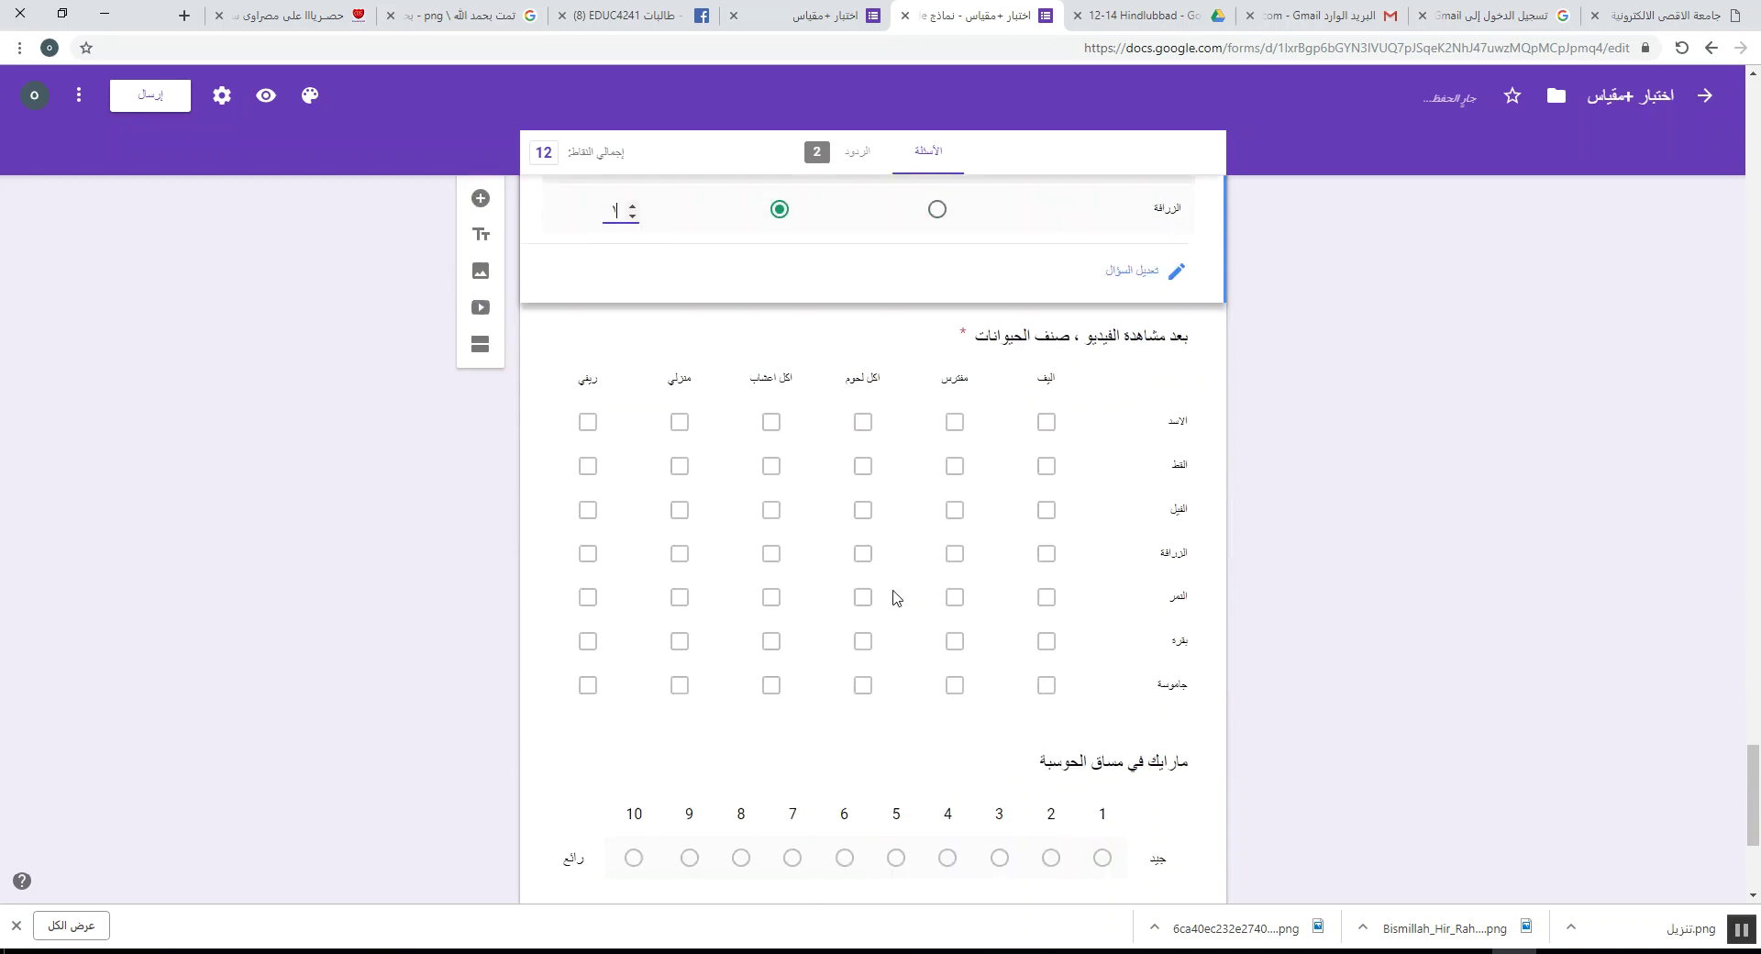
{"action": "left_click", "coordinate": [1012, 397]}
{"action": "left_click", "coordinate": [1114, 683]}
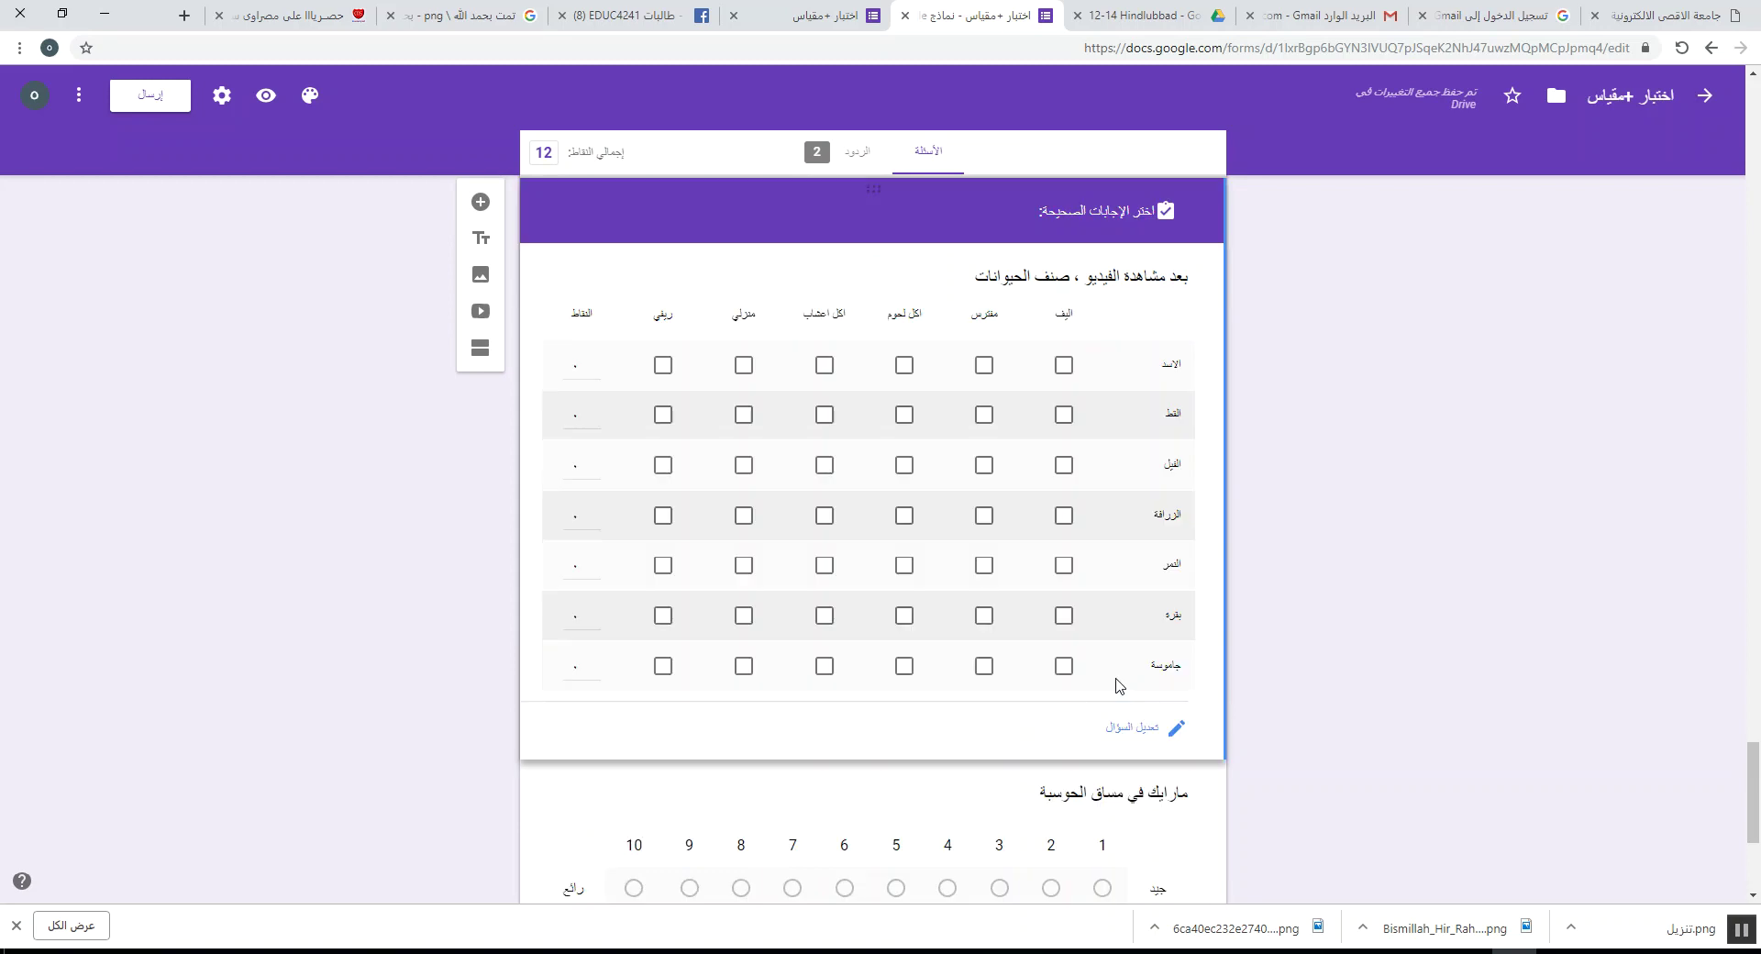
{"action": "left_click", "coordinate": [984, 365]}
{"action": "left_click", "coordinate": [904, 365]}
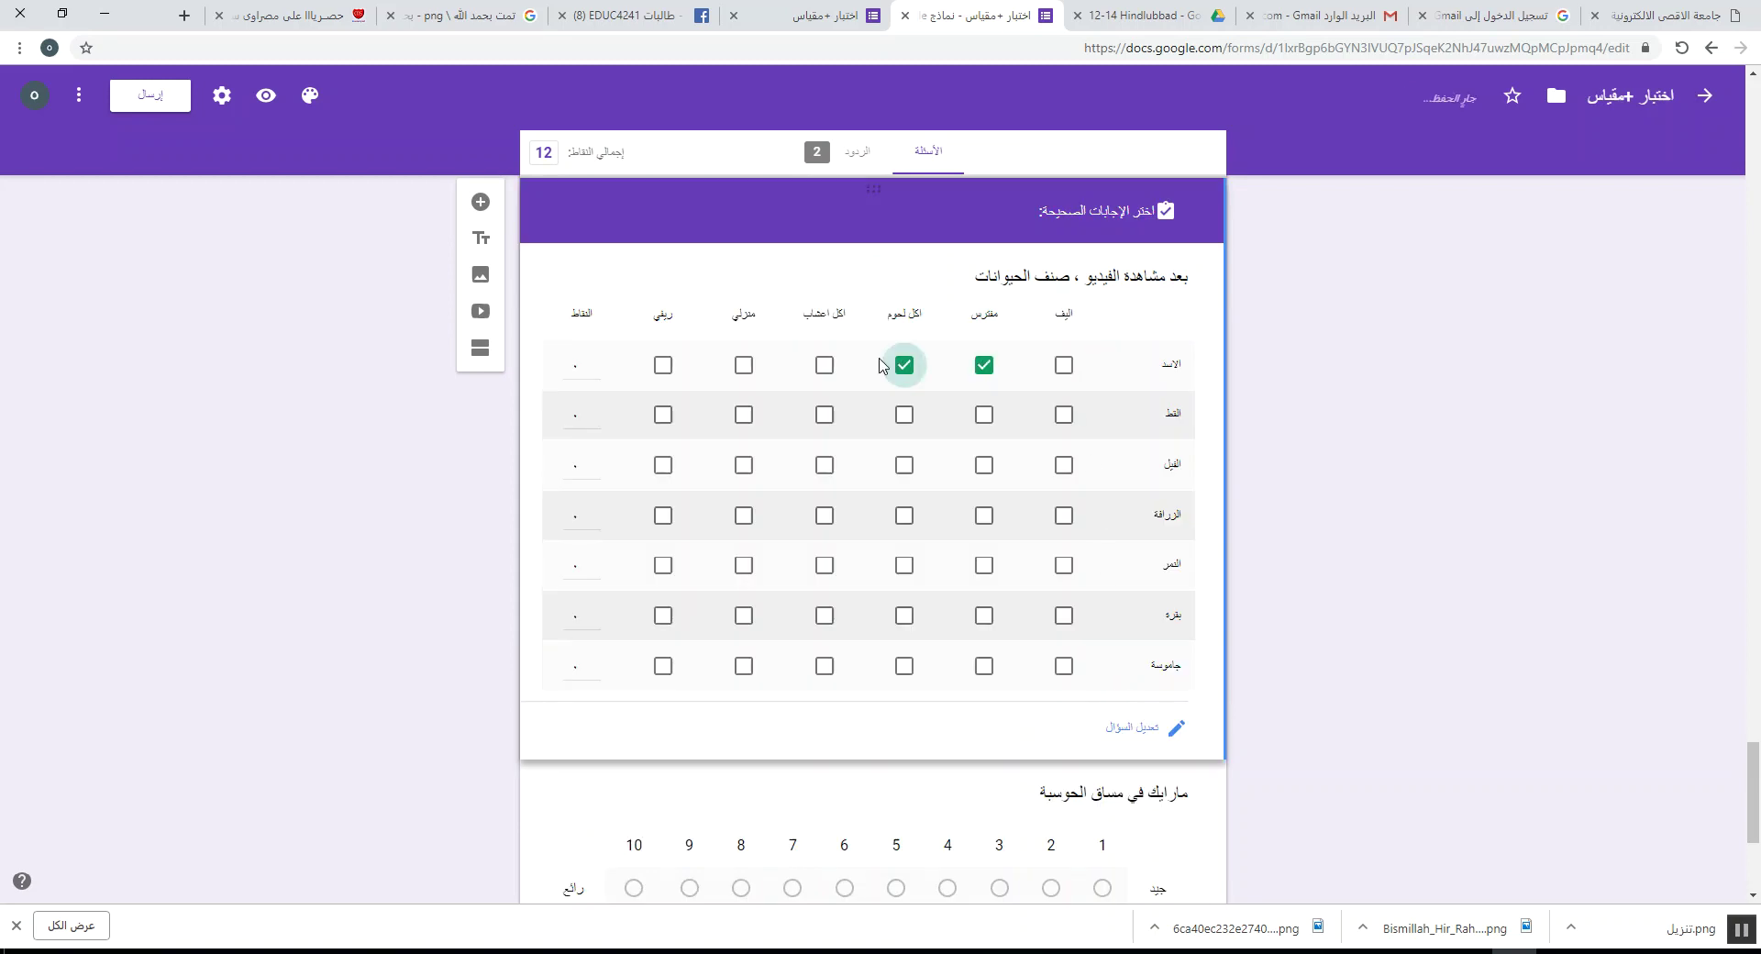
{"action": "left_click", "coordinate": [594, 362]}
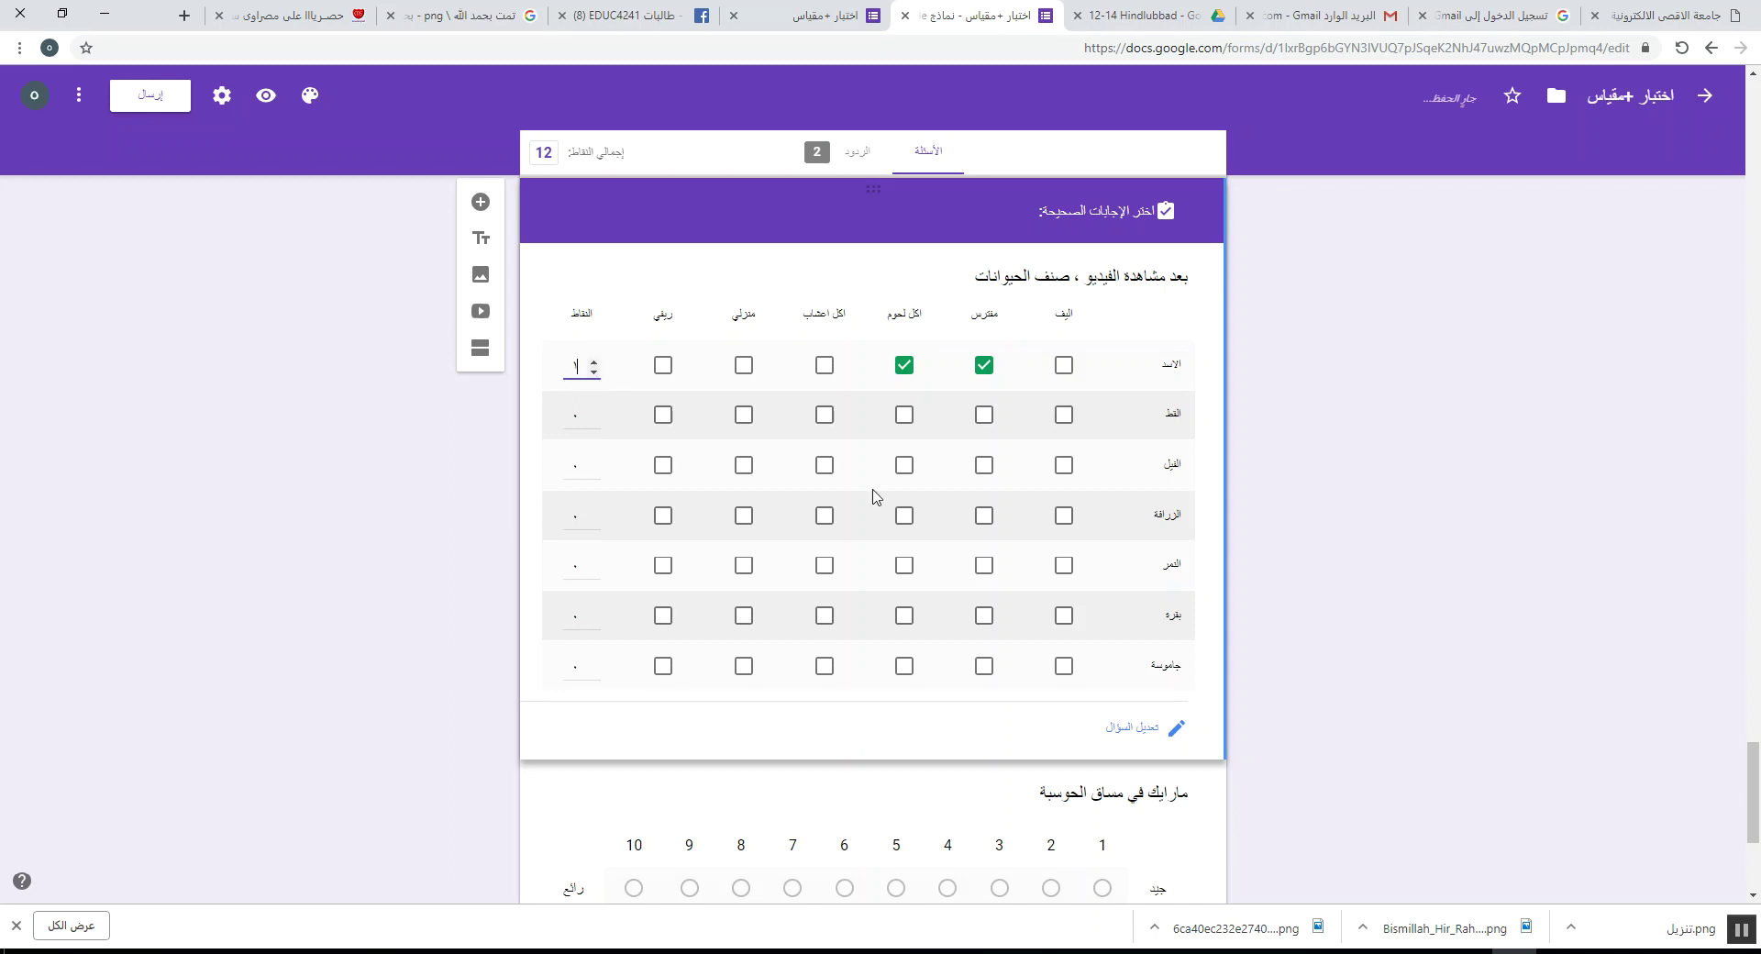
{"action": "left_click", "coordinate": [1063, 414]}
{"action": "left_click", "coordinate": [744, 414]}
{"action": "left_click", "coordinate": [593, 412]}
- Mark both the الفيل and الزرافة rows as اليف and اكل اعشاب, and assign 1 point to each
{"action": "left_click", "coordinate": [1058, 473]}
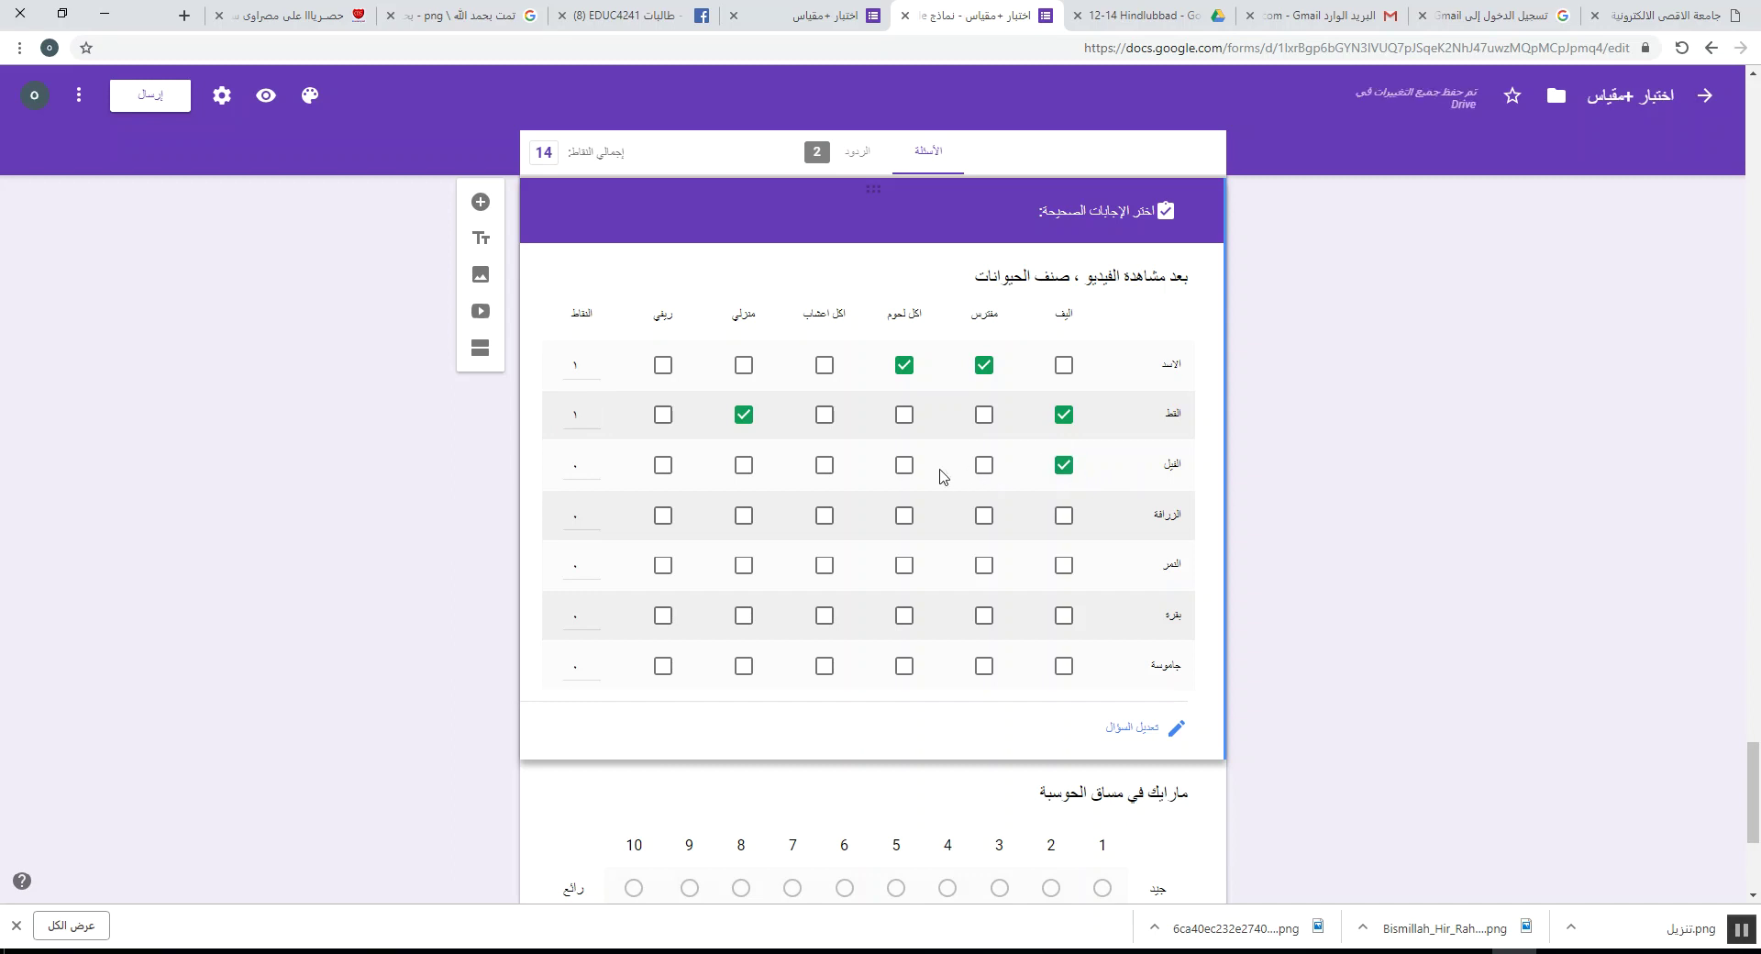
{"action": "left_click", "coordinate": [824, 466]}
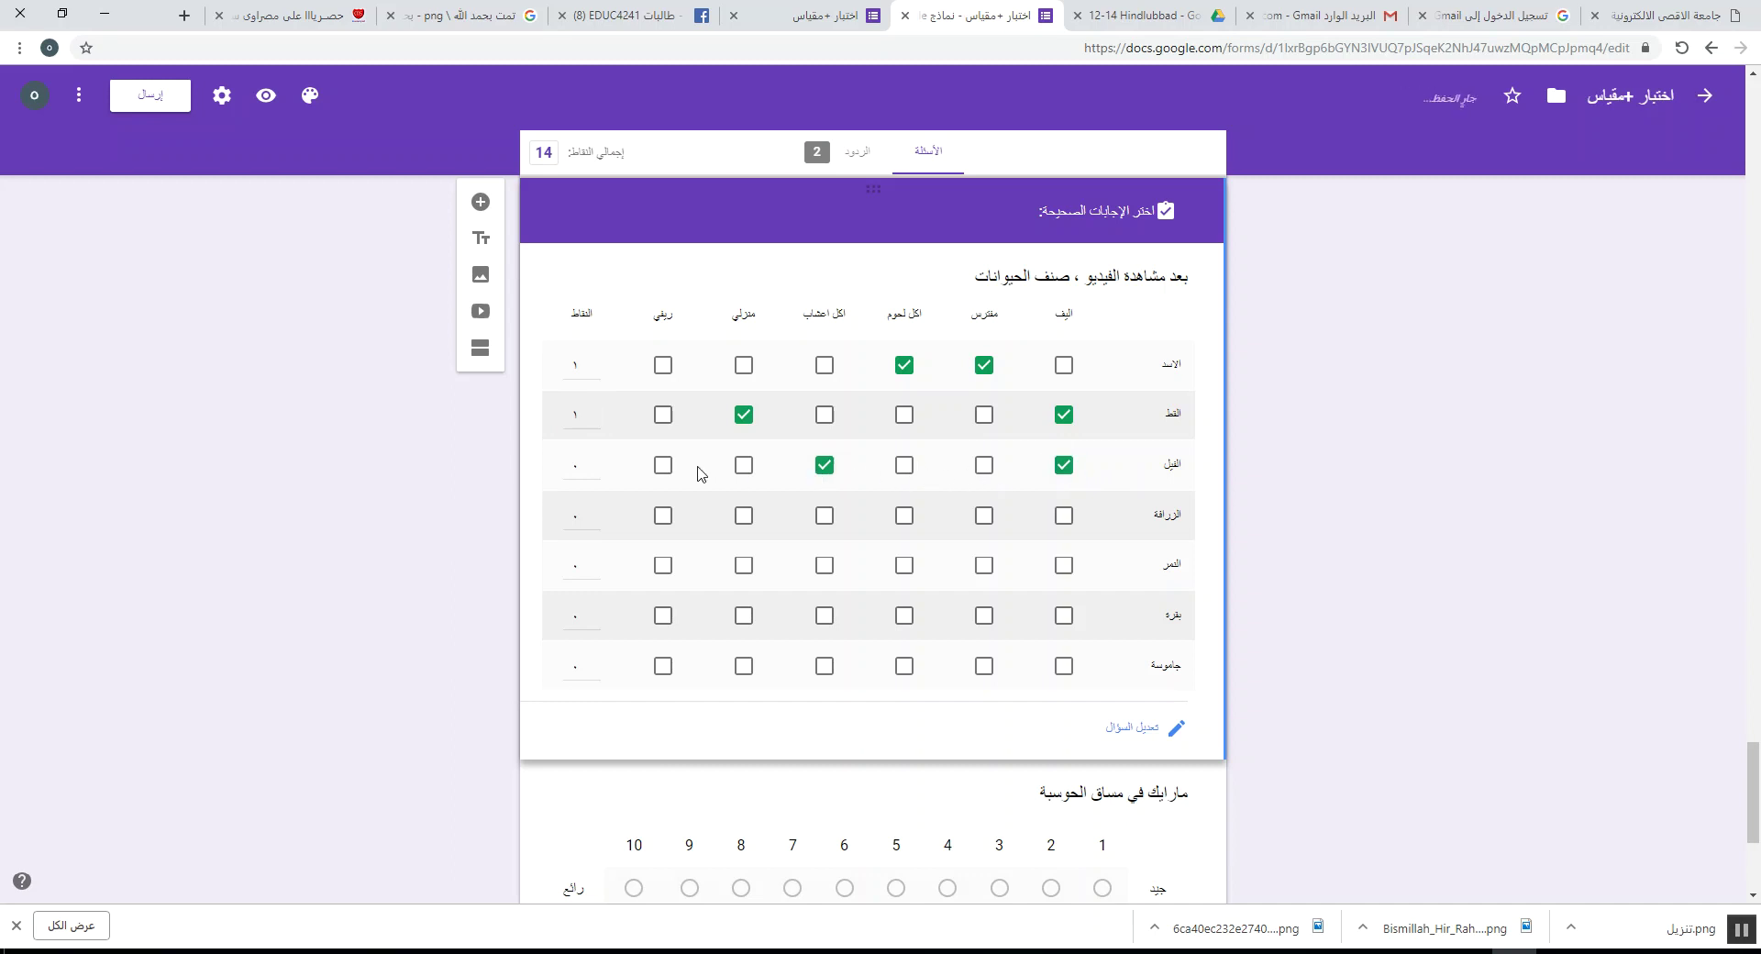
{"action": "left_click", "coordinate": [593, 461]}
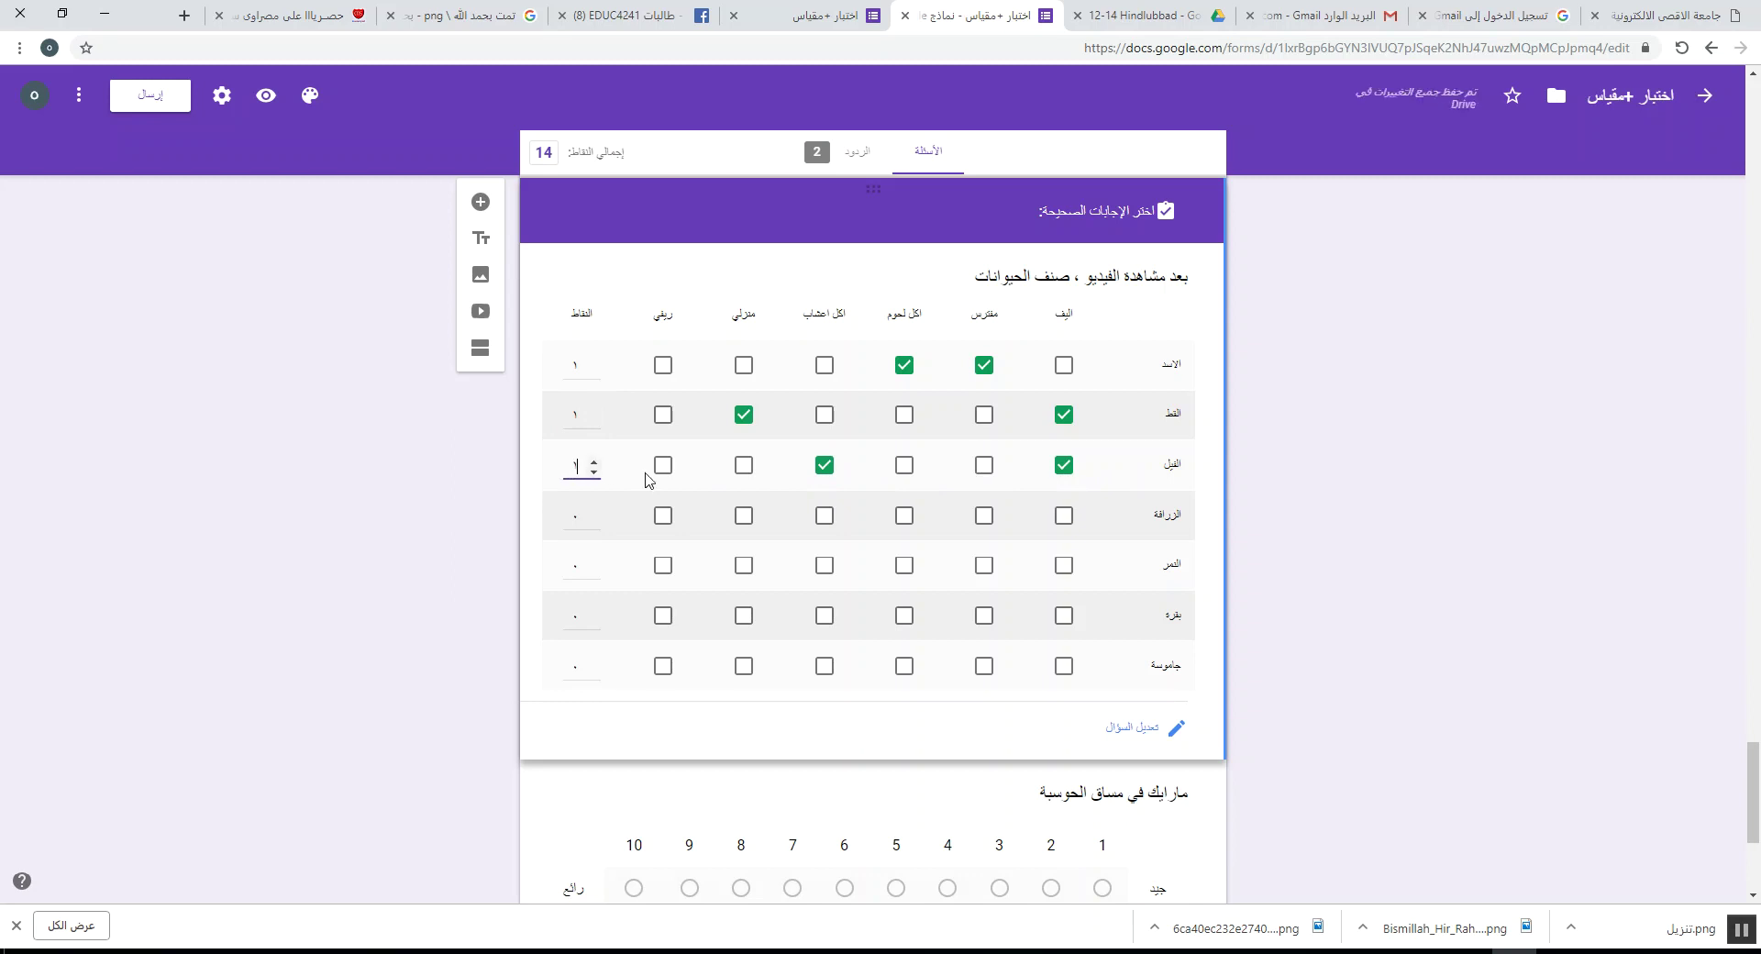
{"action": "left_click", "coordinate": [1063, 516]}
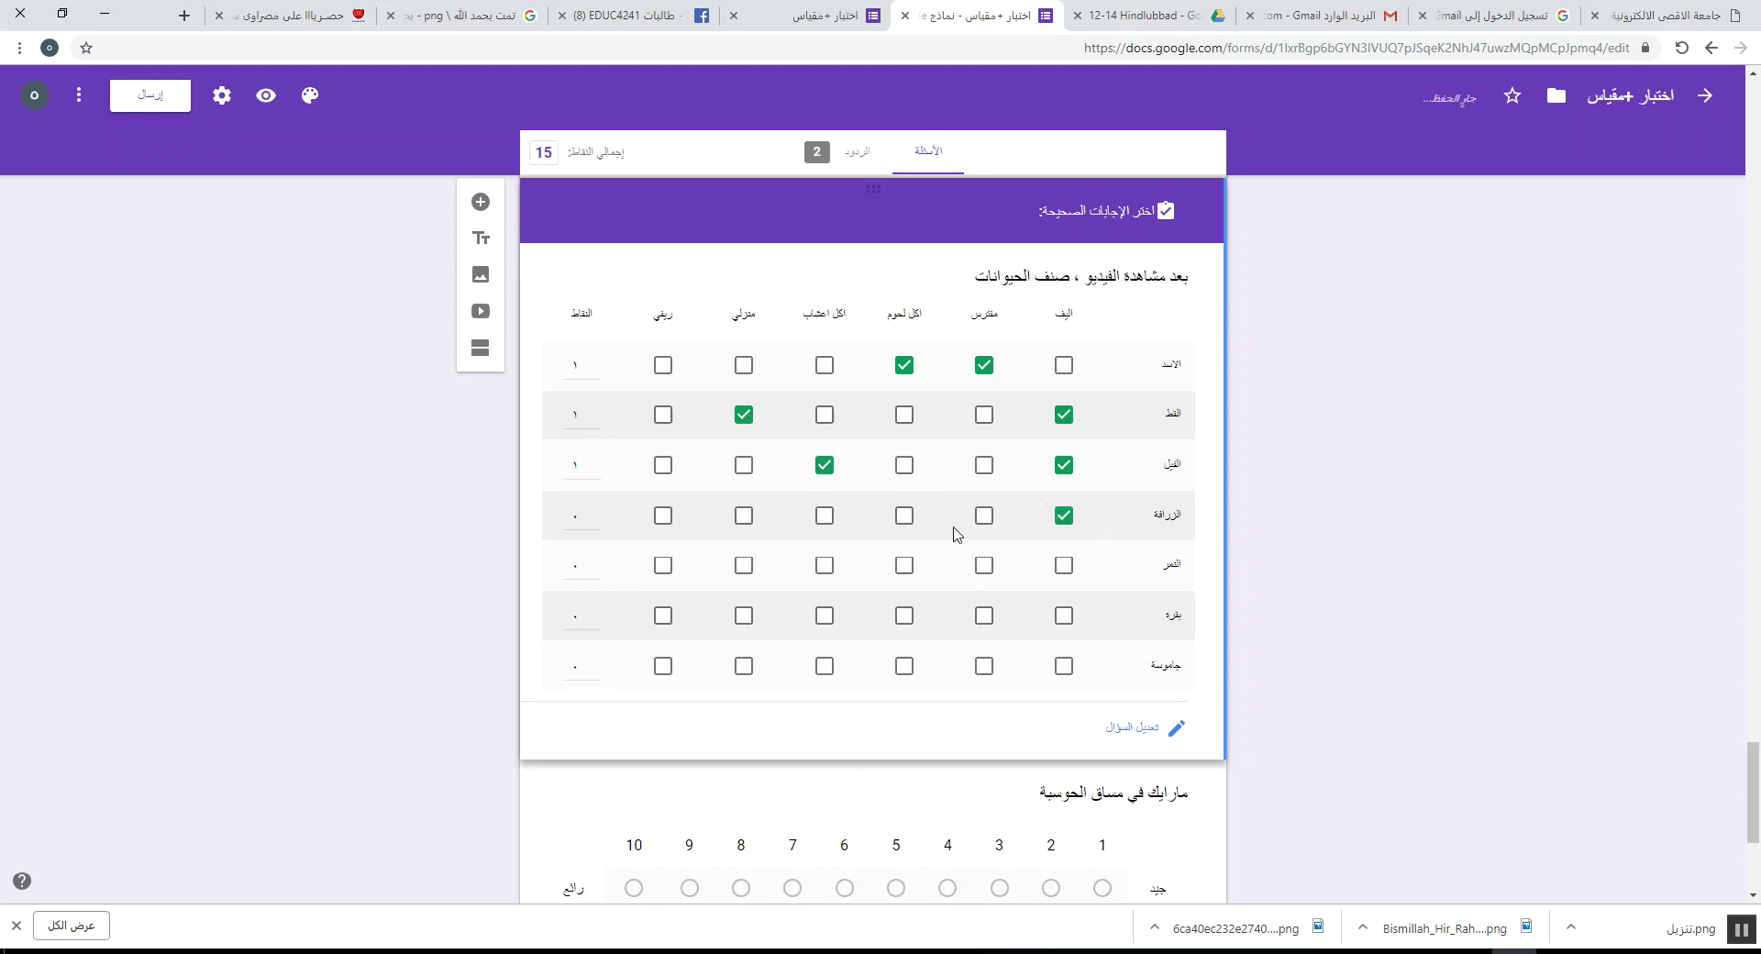
{"action": "left_click", "coordinate": [825, 515]}
{"action": "left_click", "coordinate": [594, 510]}
- Mark the النمر row as مفترس and اكل لحوم and assign it 1 point
{"action": "left_click", "coordinate": [984, 566]}
{"action": "left_click", "coordinate": [905, 565]}
{"action": "left_click", "coordinate": [593, 564]}
- Mark both the بقره and جاموسة rows as اليف and اكل اعشاب, and assign 1 point to each
{"action": "left_click", "coordinate": [1050, 620]}
{"action": "left_click", "coordinate": [824, 615]}
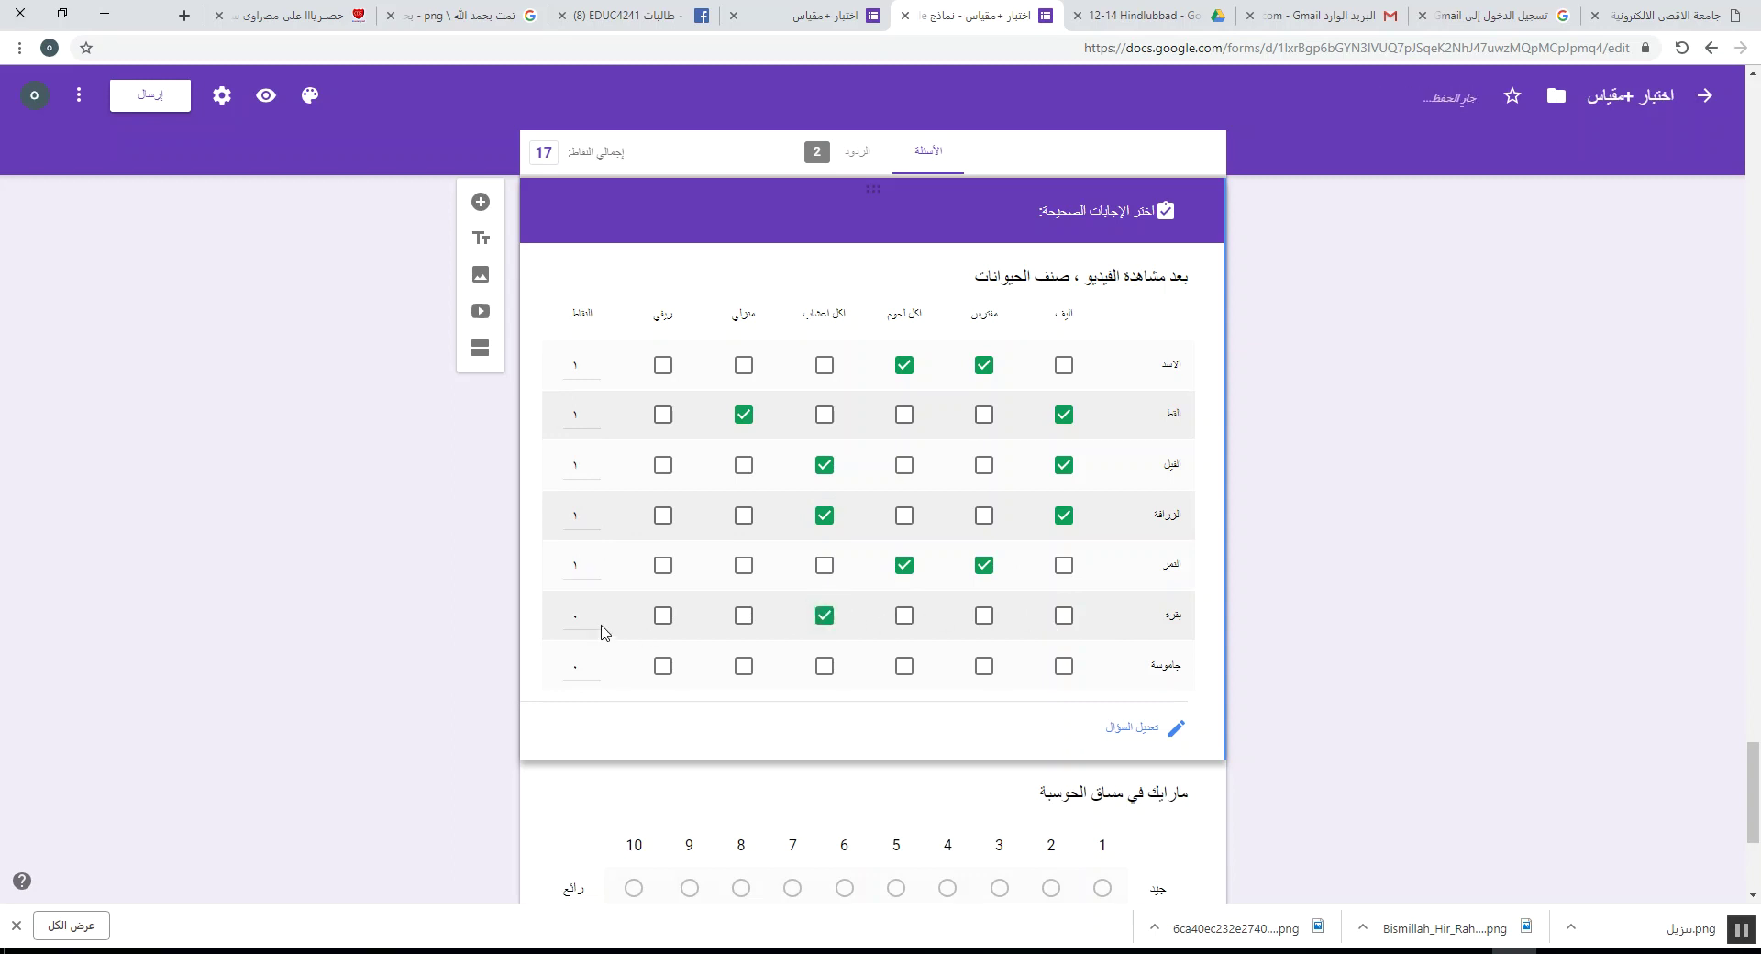
{"action": "left_click", "coordinate": [593, 611]}
{"action": "left_click", "coordinate": [986, 669]}
{"action": "left_click", "coordinate": [1064, 616]}
{"action": "left_click", "coordinate": [1064, 667]}
{"action": "left_click", "coordinate": [982, 670]}
{"action": "left_click", "coordinate": [825, 666]}
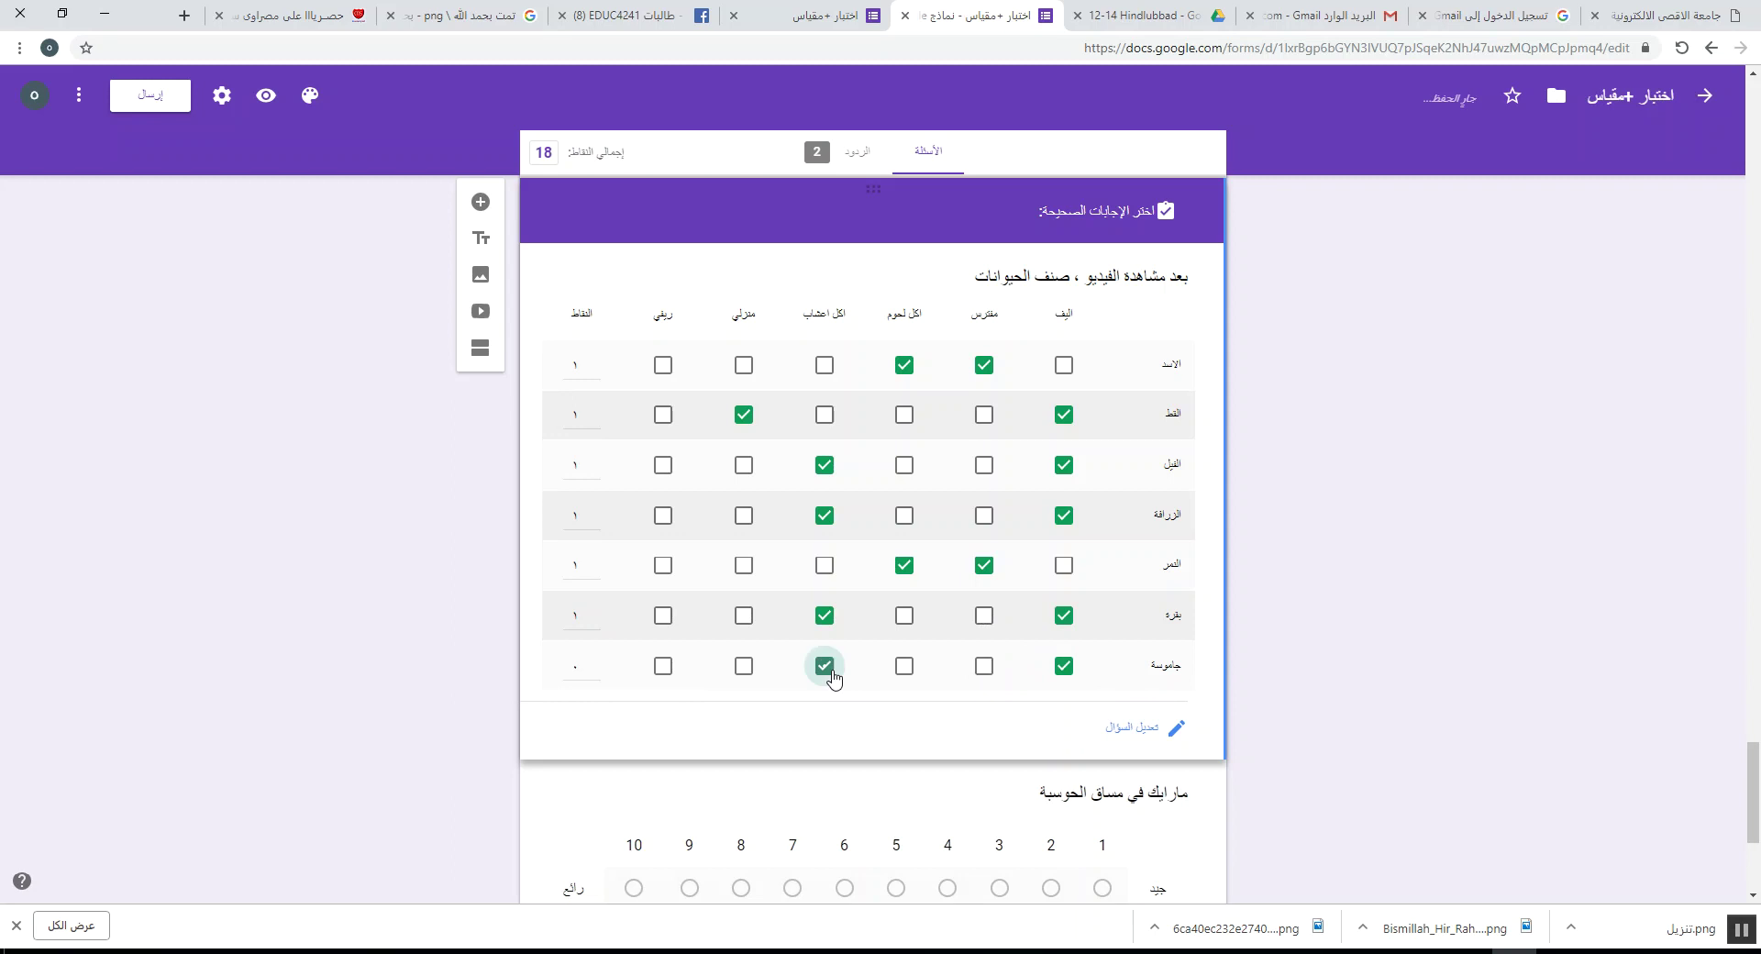
{"action": "left_click", "coordinate": [594, 664]}
- Move the استطلاع راي title block above the rating-scale question مارايك في مساق الحوسبة
{"action": "scroll", "coordinate": [865, 657], "scroll_direction": "down", "scroll_amount": 3}
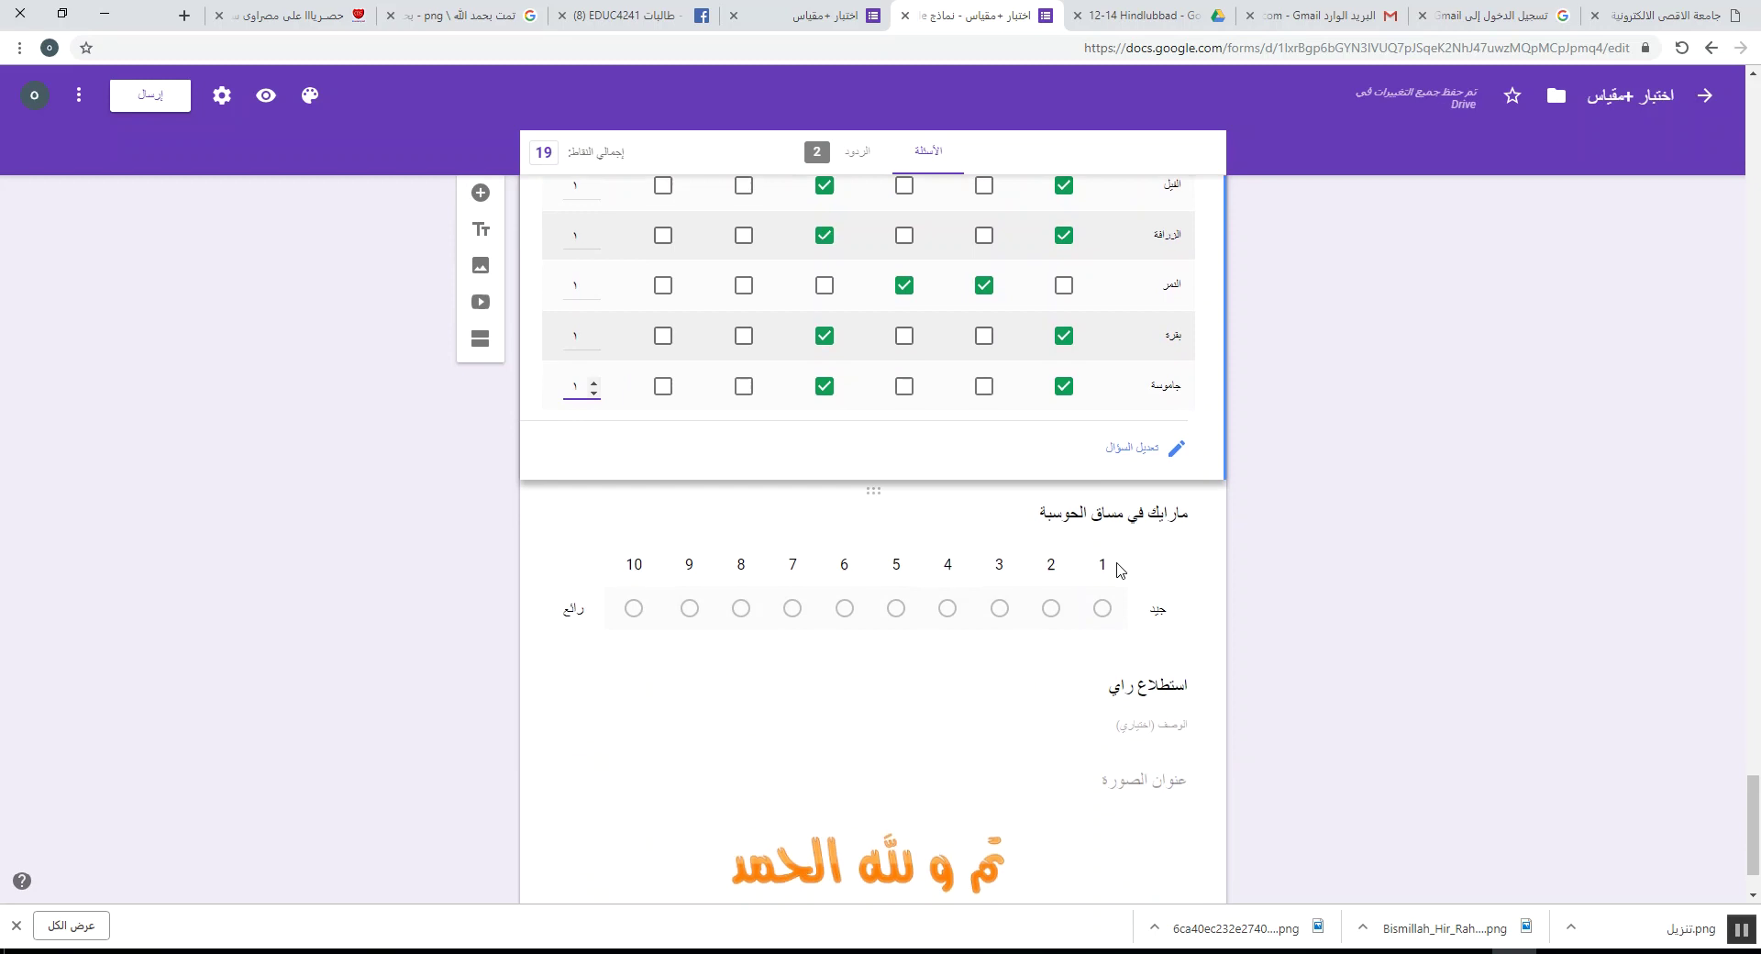
{"action": "scroll", "coordinate": [1128, 582], "scroll_direction": "down", "scroll_amount": 1}
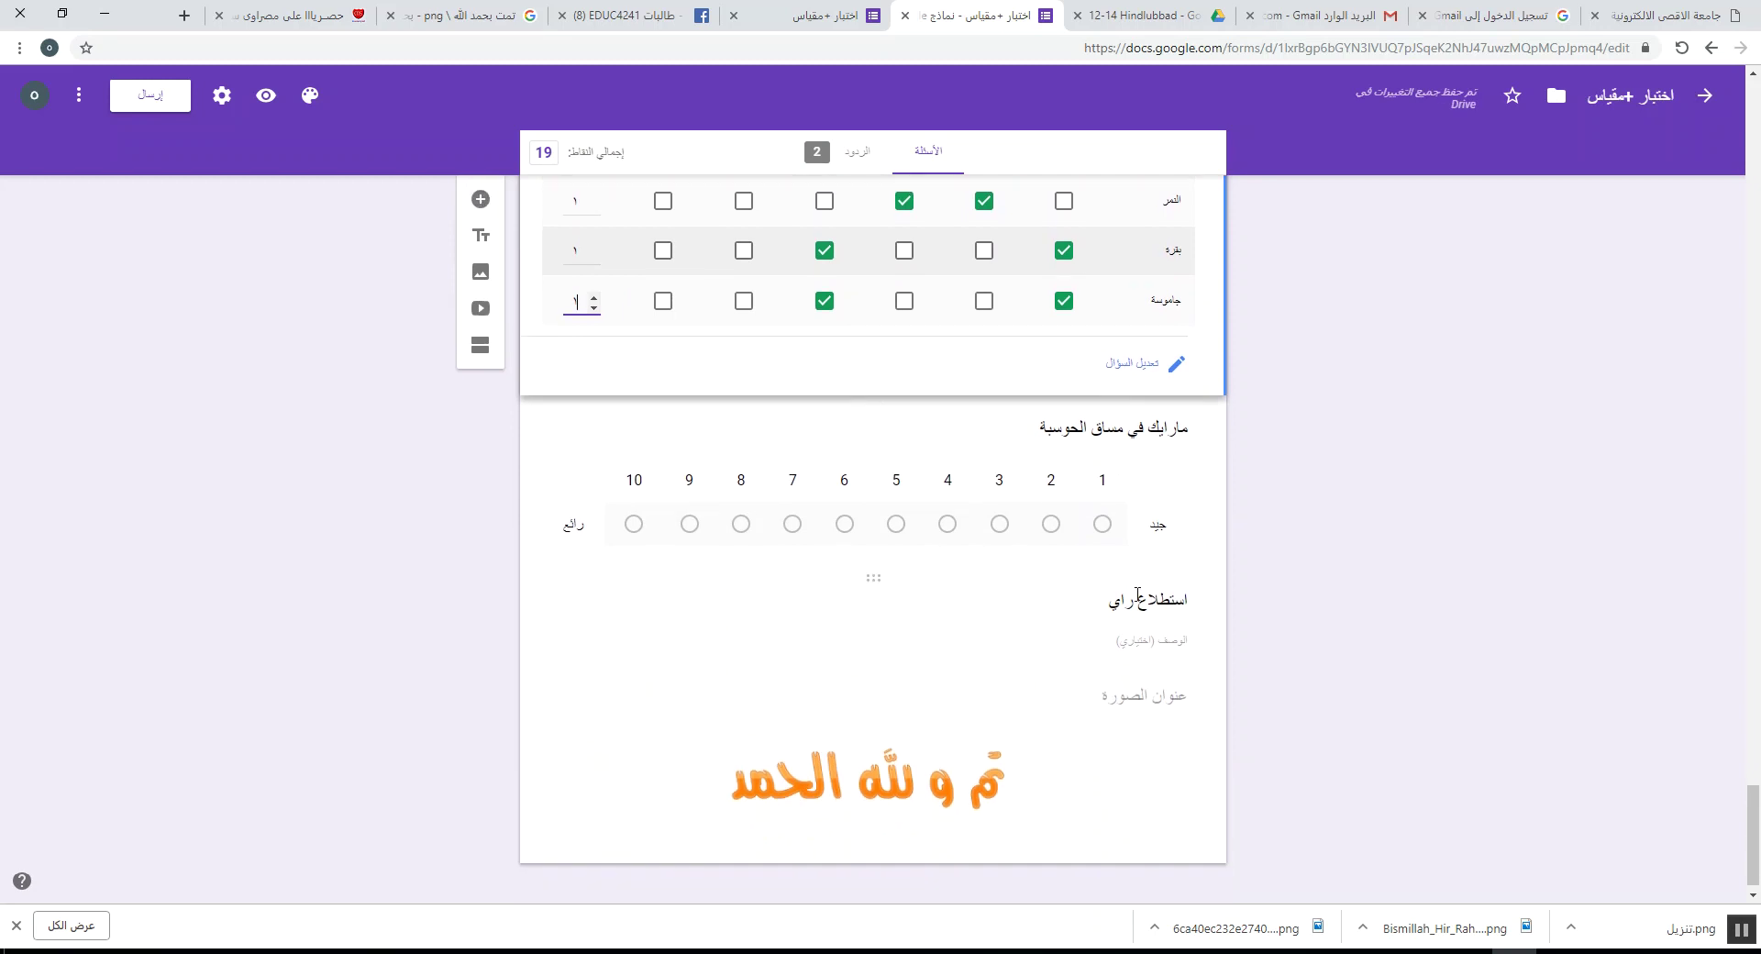
{"action": "left_click", "coordinate": [1020, 662]}
{"action": "left_click", "coordinate": [1147, 567]}
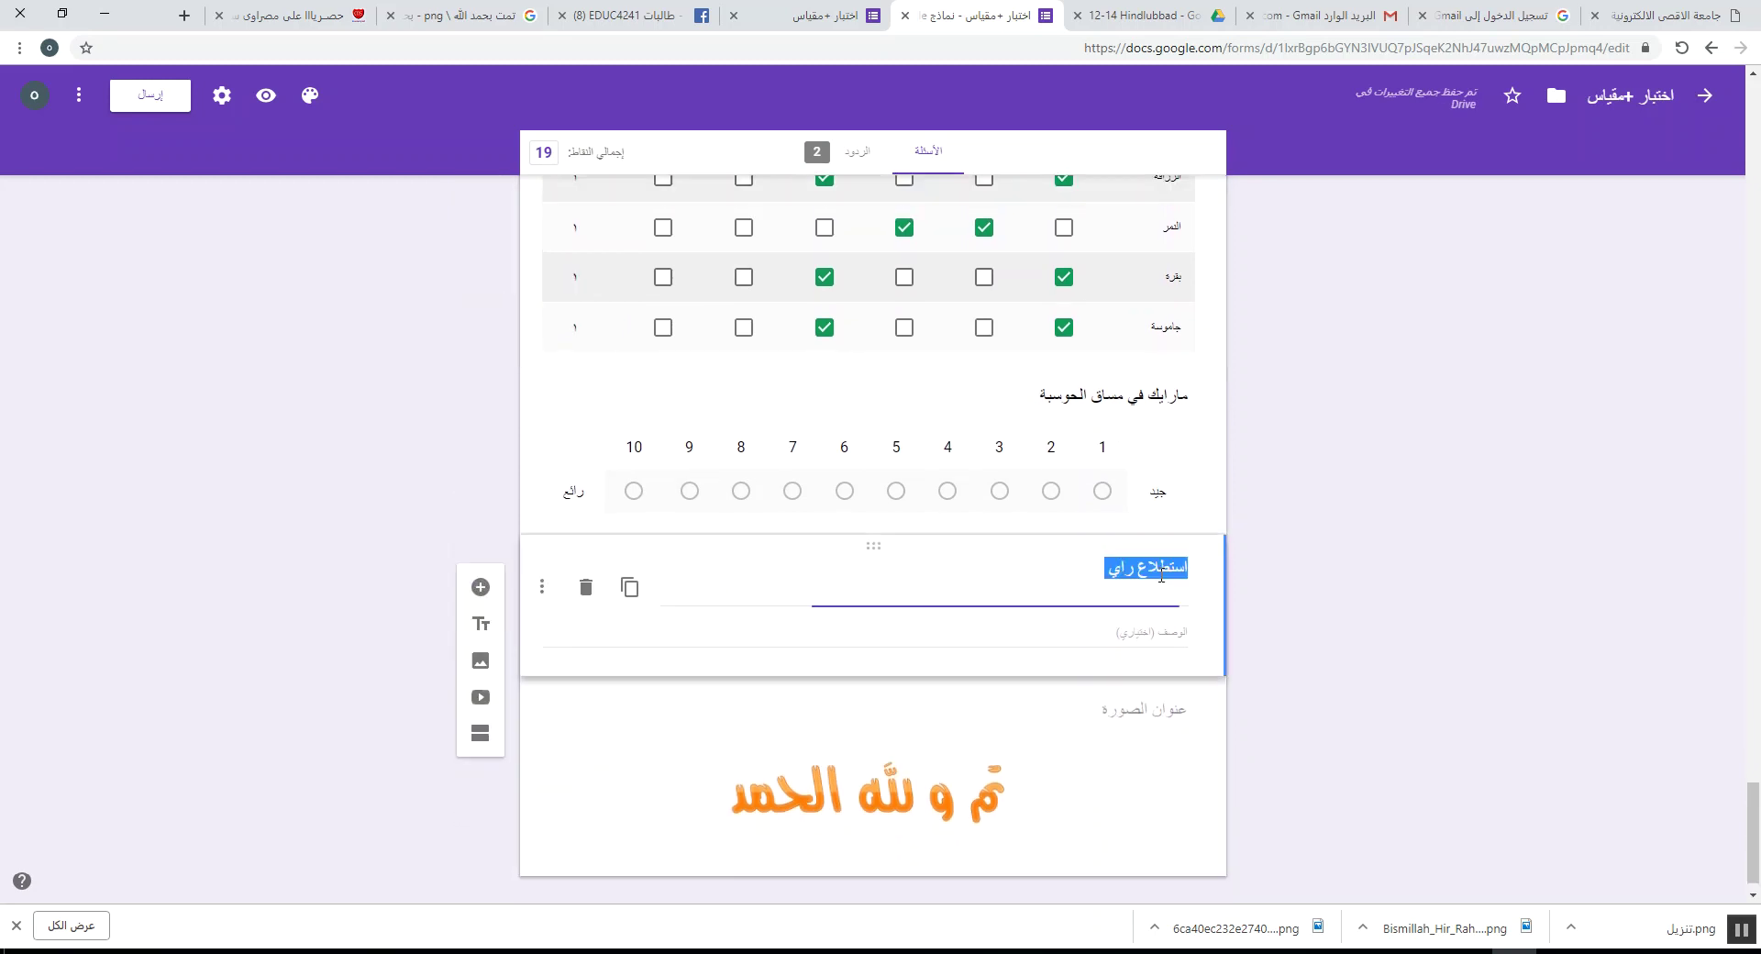
{"action": "left_click_drag", "start_coordinate": [884, 540], "coordinate": [963, 365]}
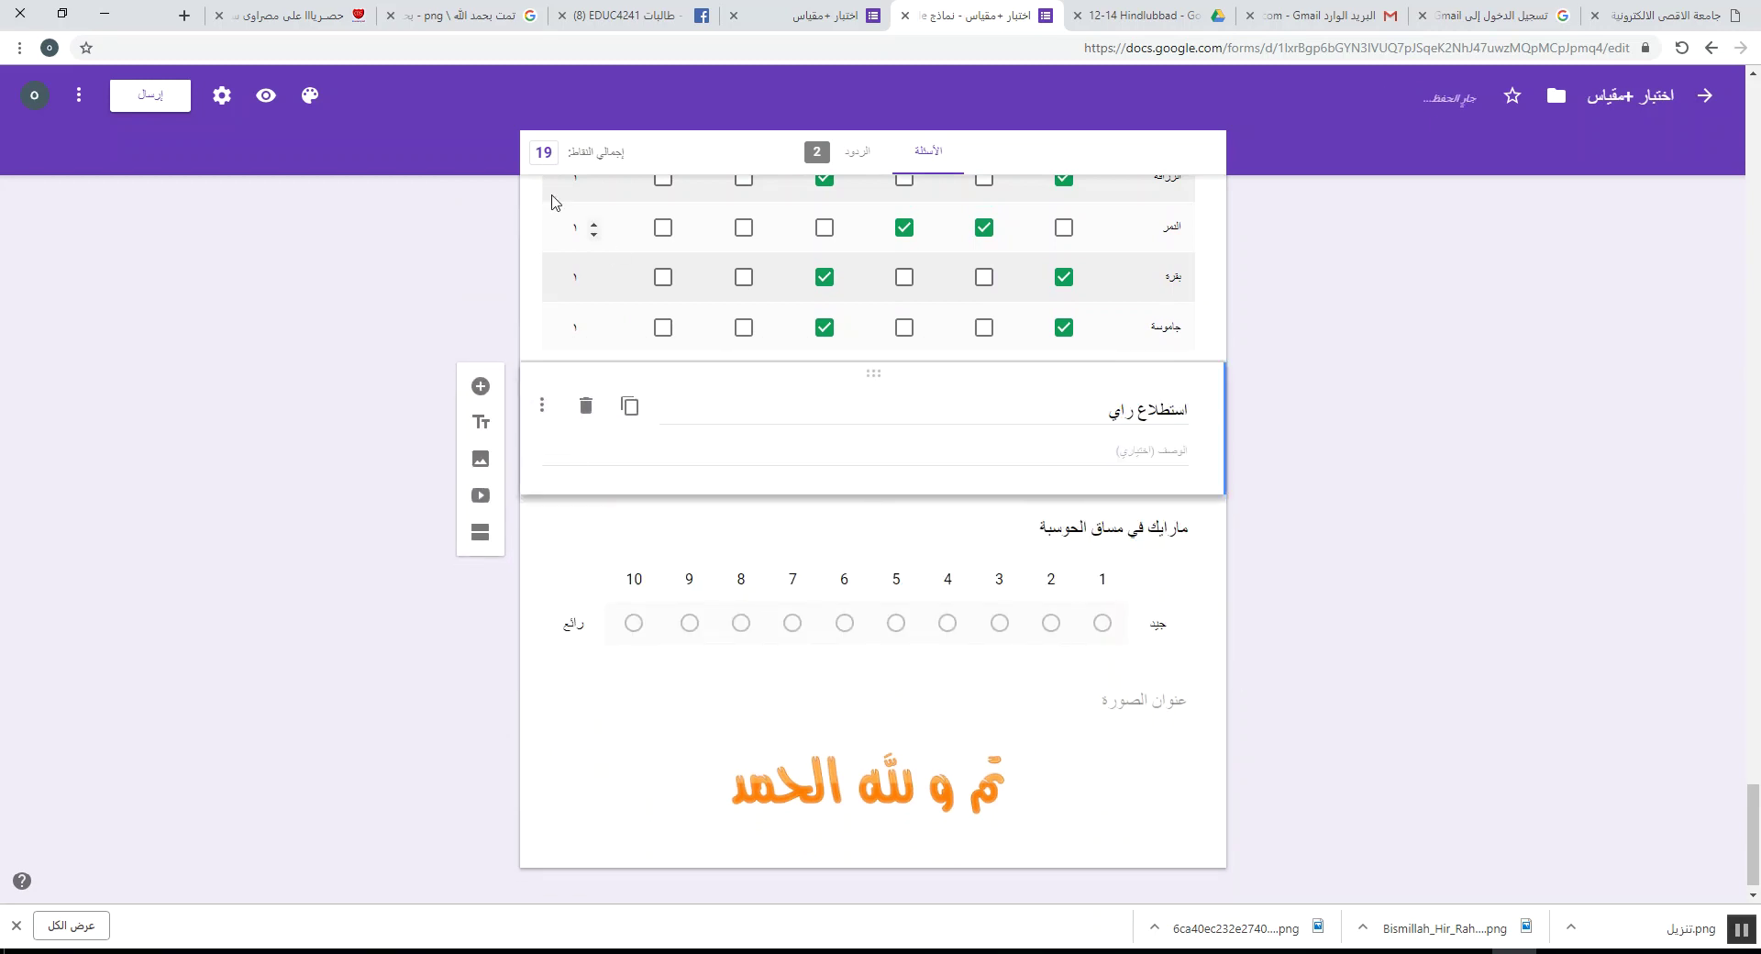
{"action": "scroll", "coordinate": [1203, 154], "scroll_direction": "up", "scroll_amount": 1}
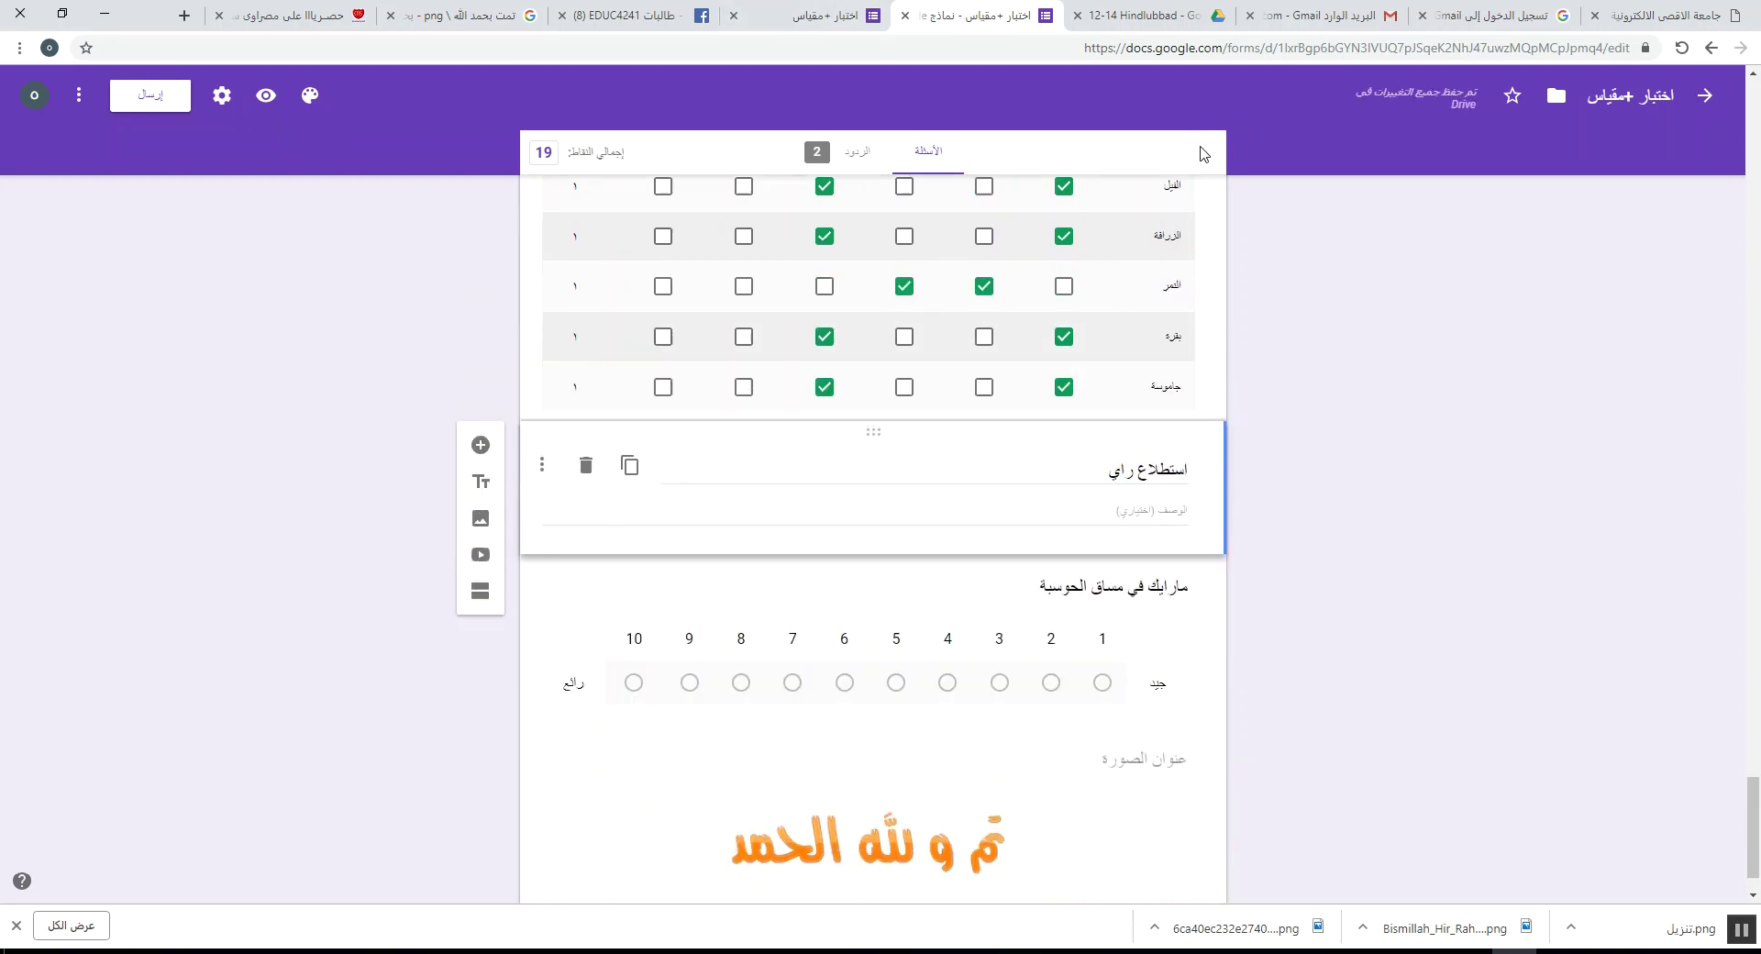
{"action": "scroll", "coordinate": [1203, 154], "scroll_direction": "up", "scroll_amount": 15}
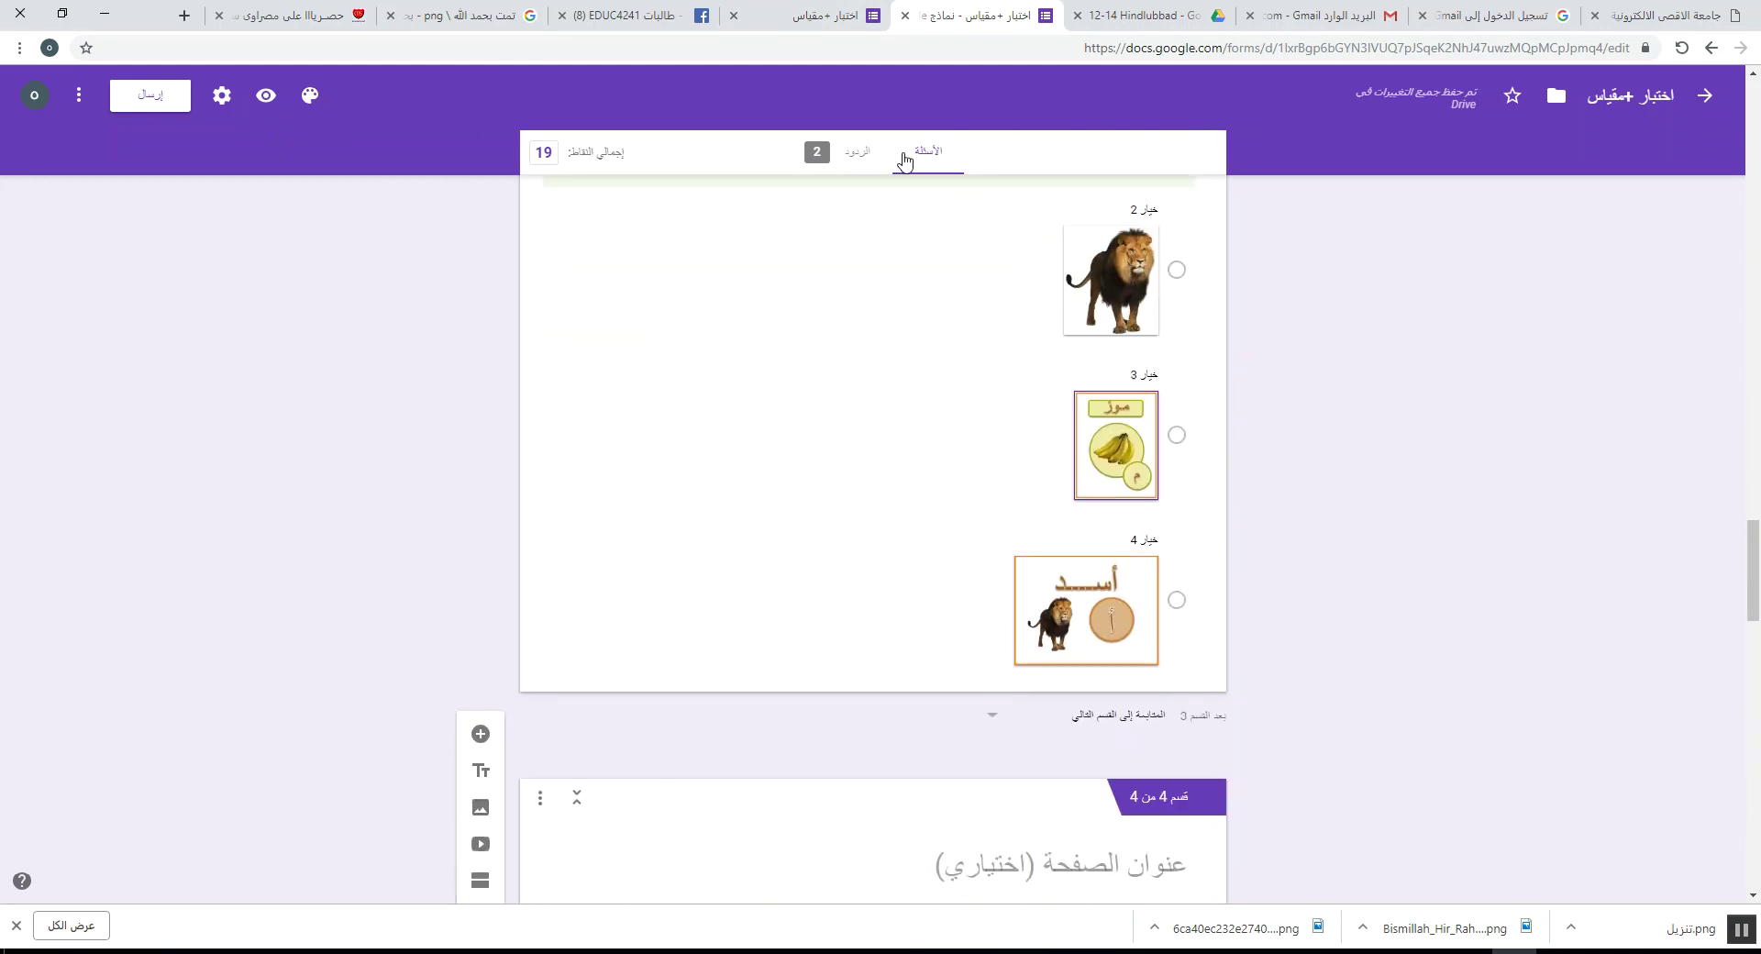
- Open the graded result of the response already submitted to اختبار +مقياس
{"action": "key", "text": "ctrl+Tab"}
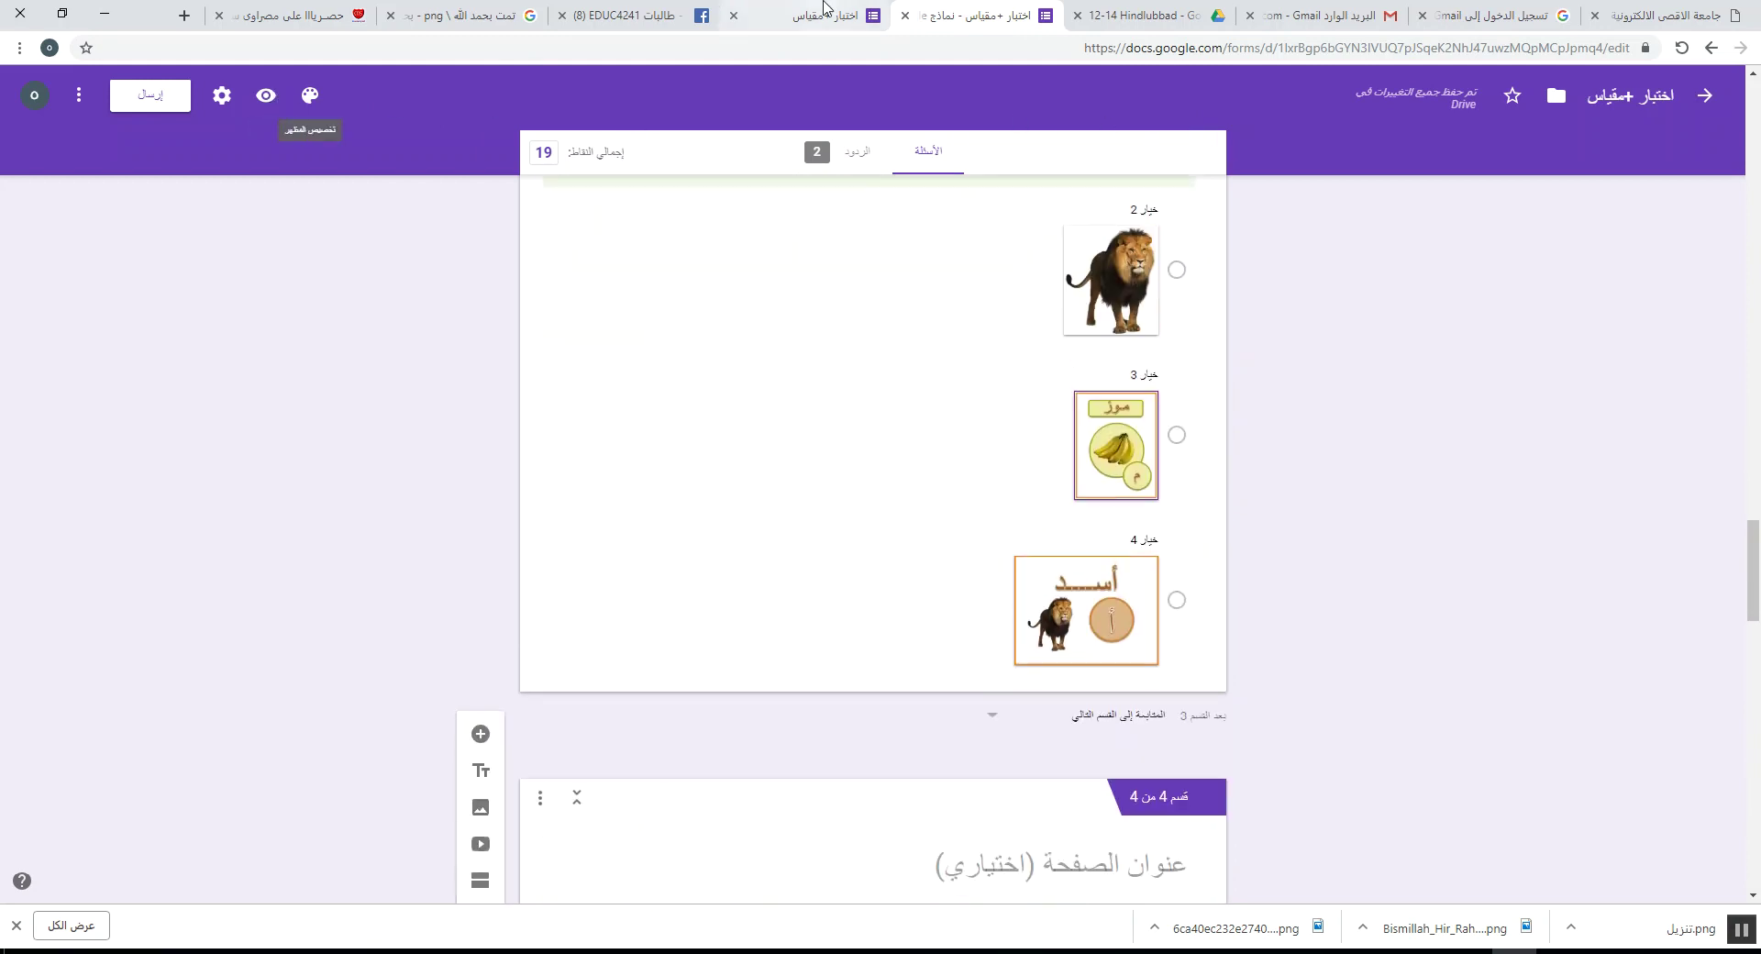
{"action": "left_click", "coordinate": [1681, 47]}
{"action": "left_click", "coordinate": [782, 174]}
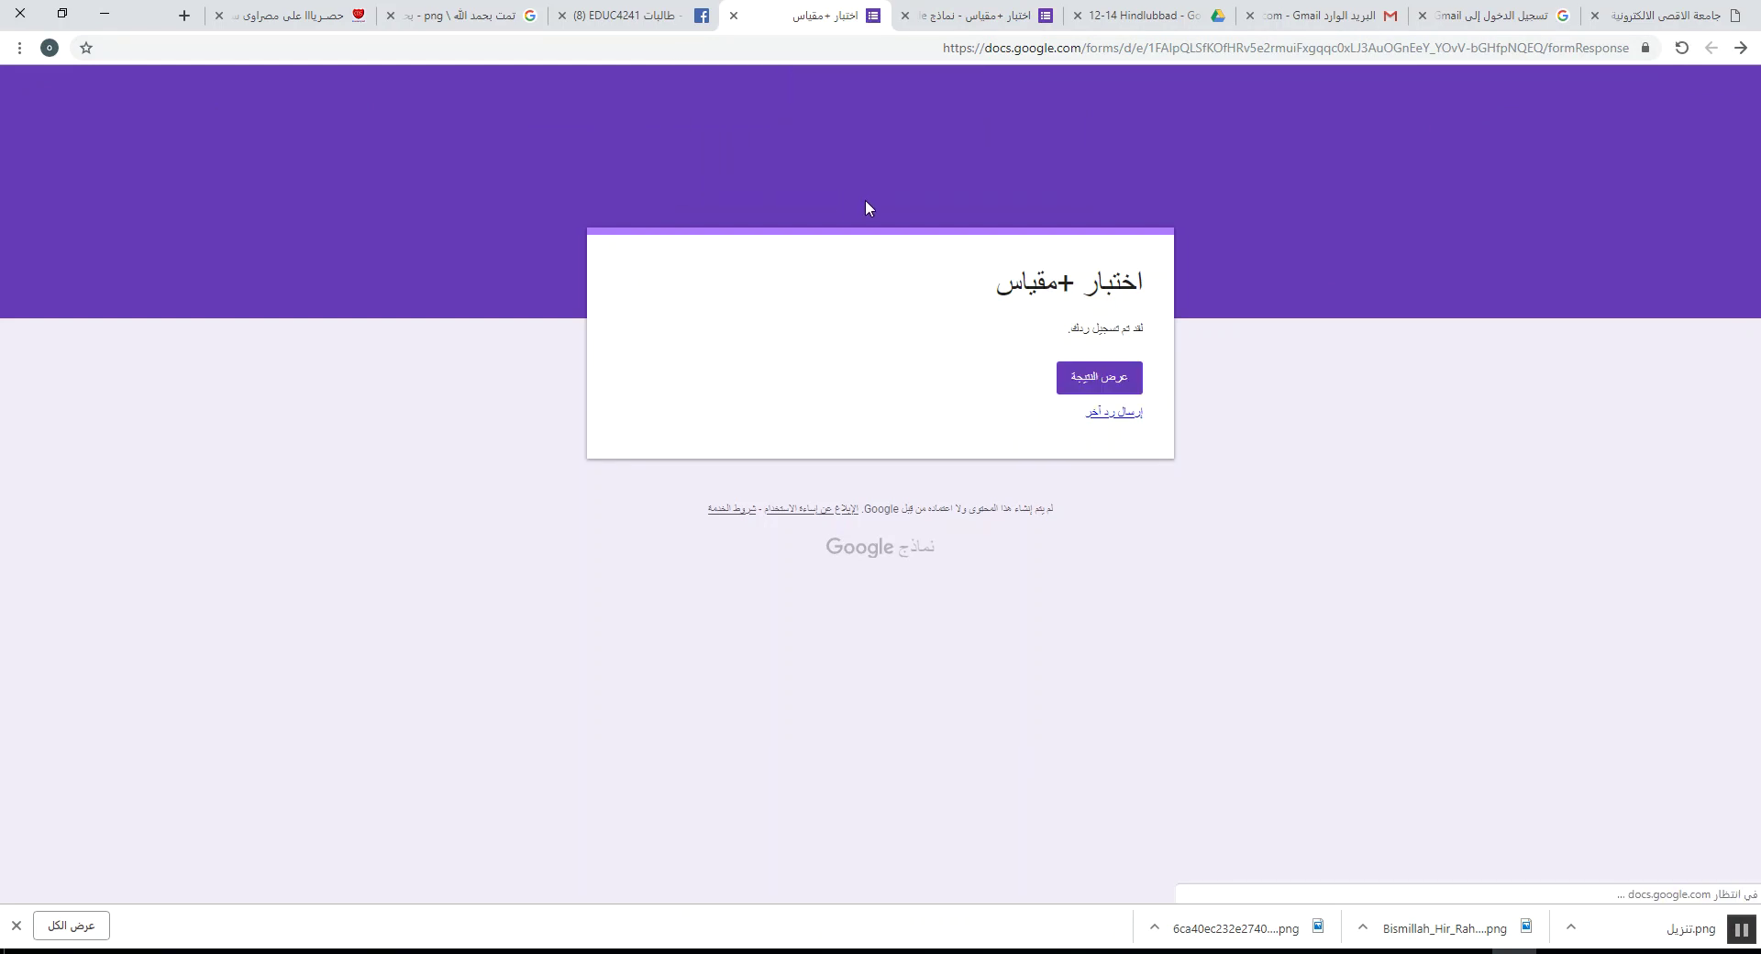
{"action": "left_click", "coordinate": [1093, 376]}
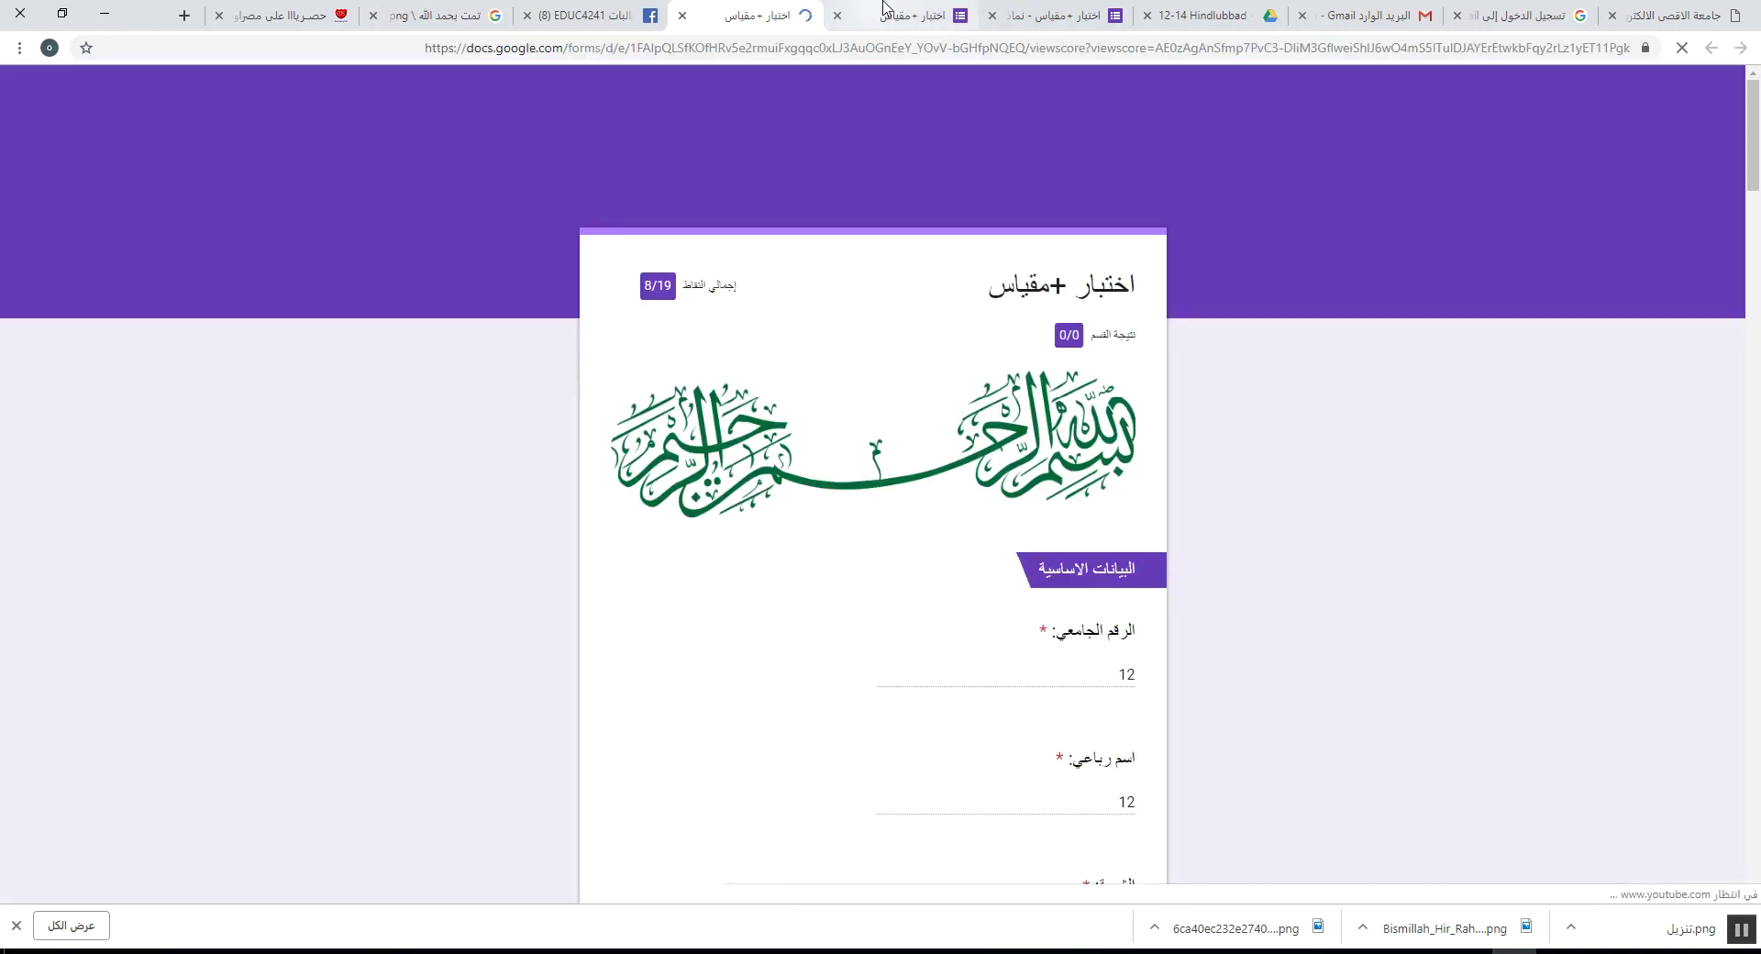
{"action": "left_click", "coordinate": [910, 16]}
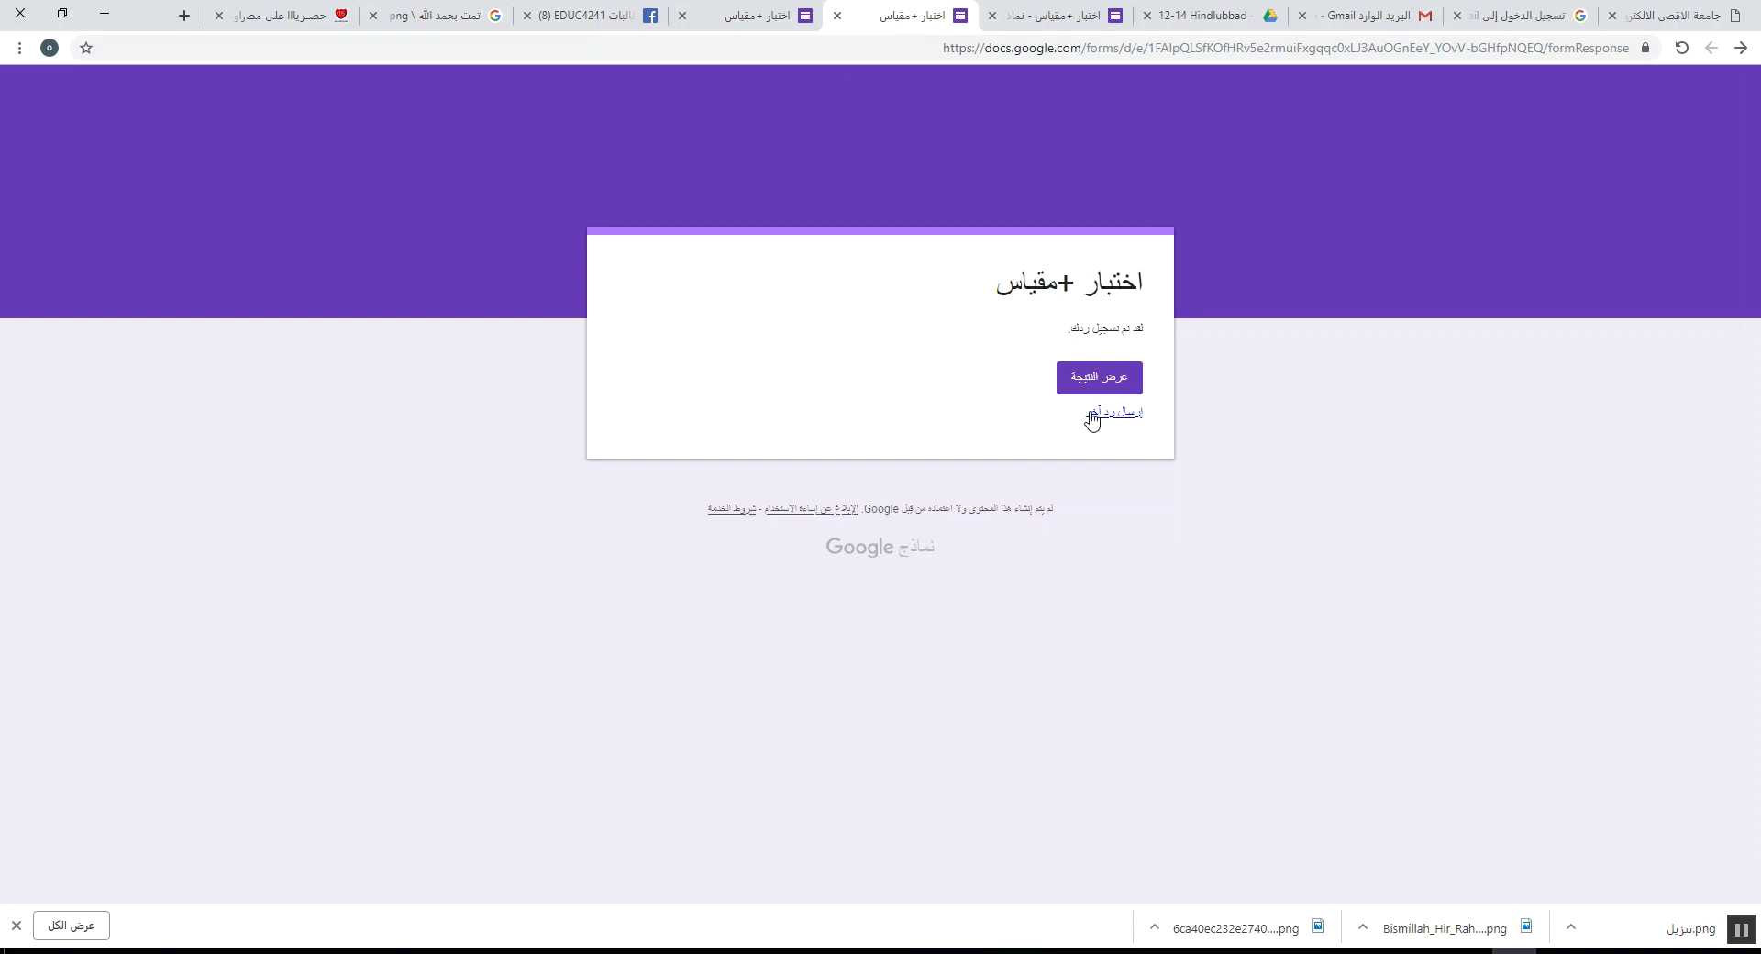
{"action": "left_click", "coordinate": [781, 16]}
- Examine the section scores, marked answers and correct answers through the end of the graded result, and close it
{"action": "scroll", "coordinate": [959, 419], "scroll_direction": "down", "scroll_amount": 10}
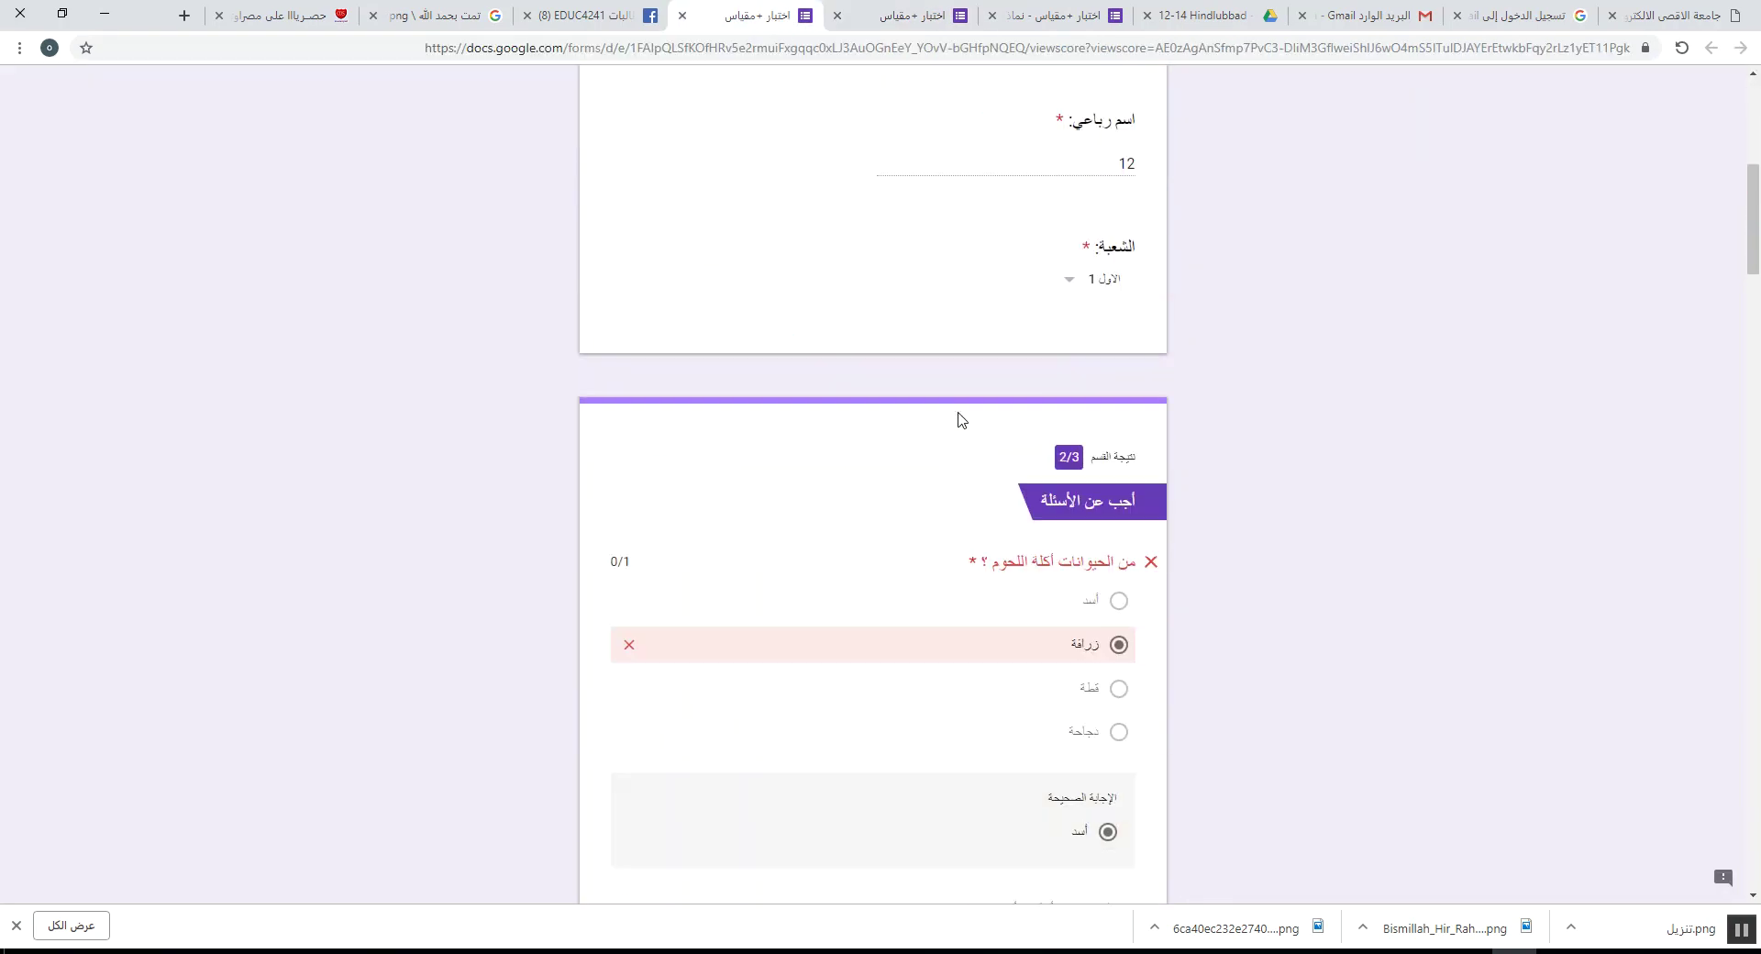
{"action": "scroll", "coordinate": [958, 419], "scroll_direction": "down", "scroll_amount": 15}
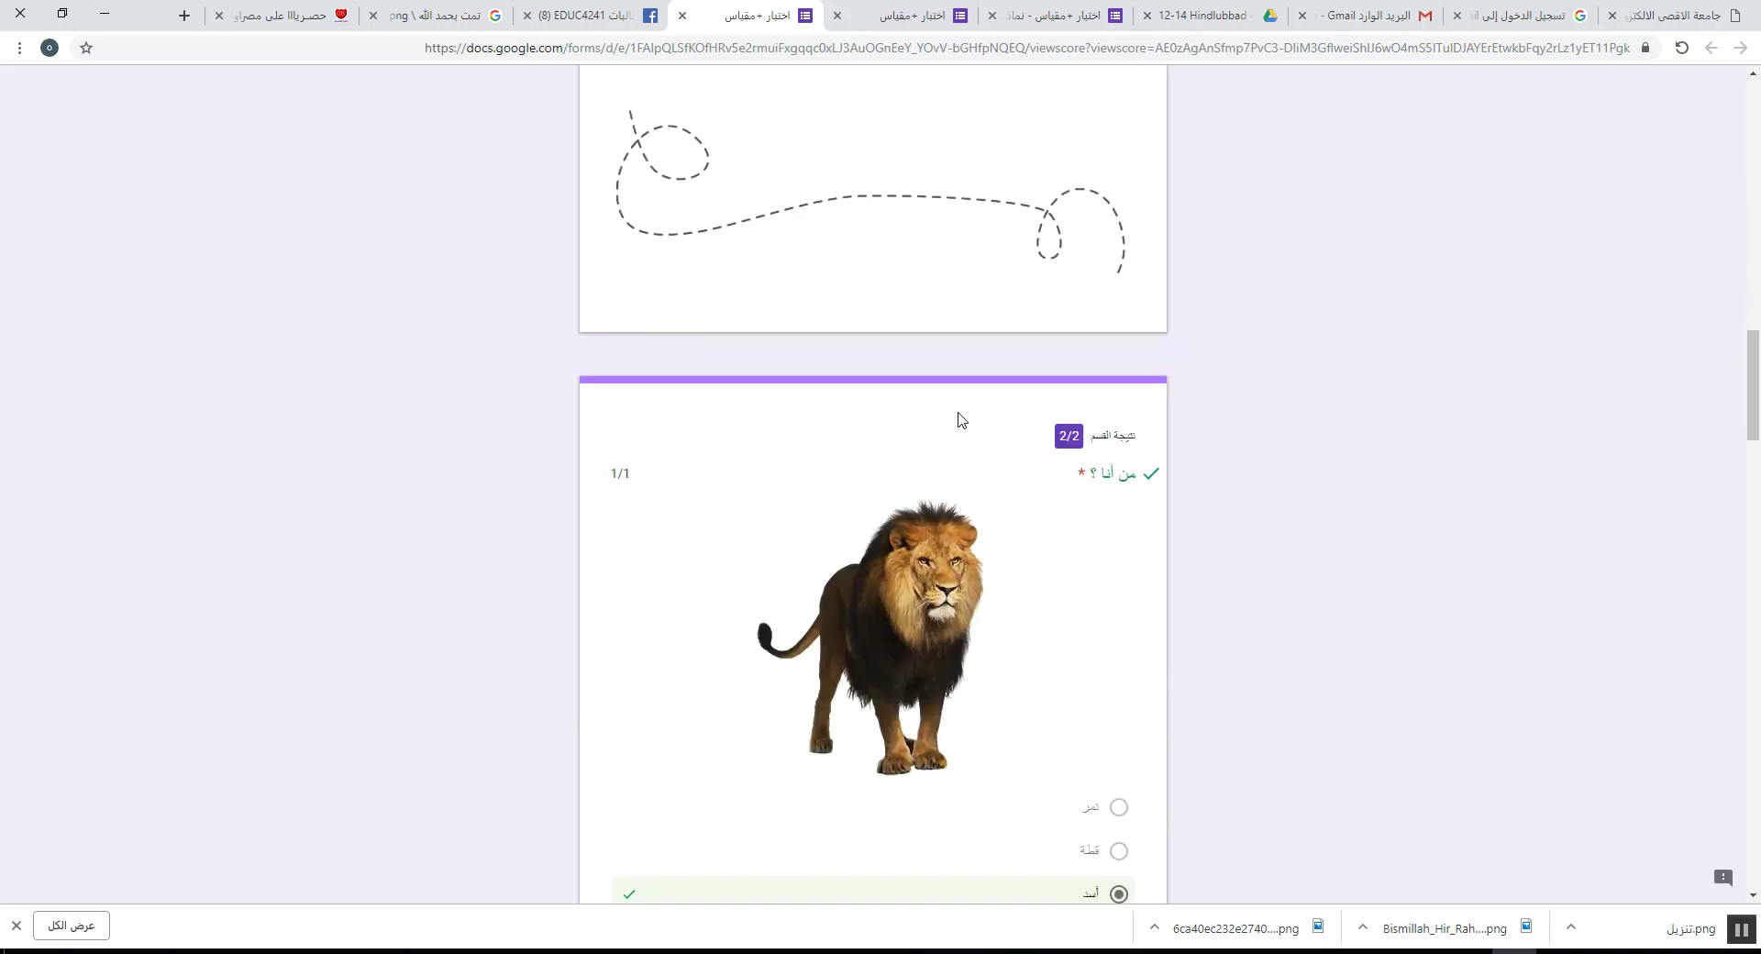
{"action": "scroll", "coordinate": [958, 419], "scroll_direction": "down", "scroll_amount": 18}
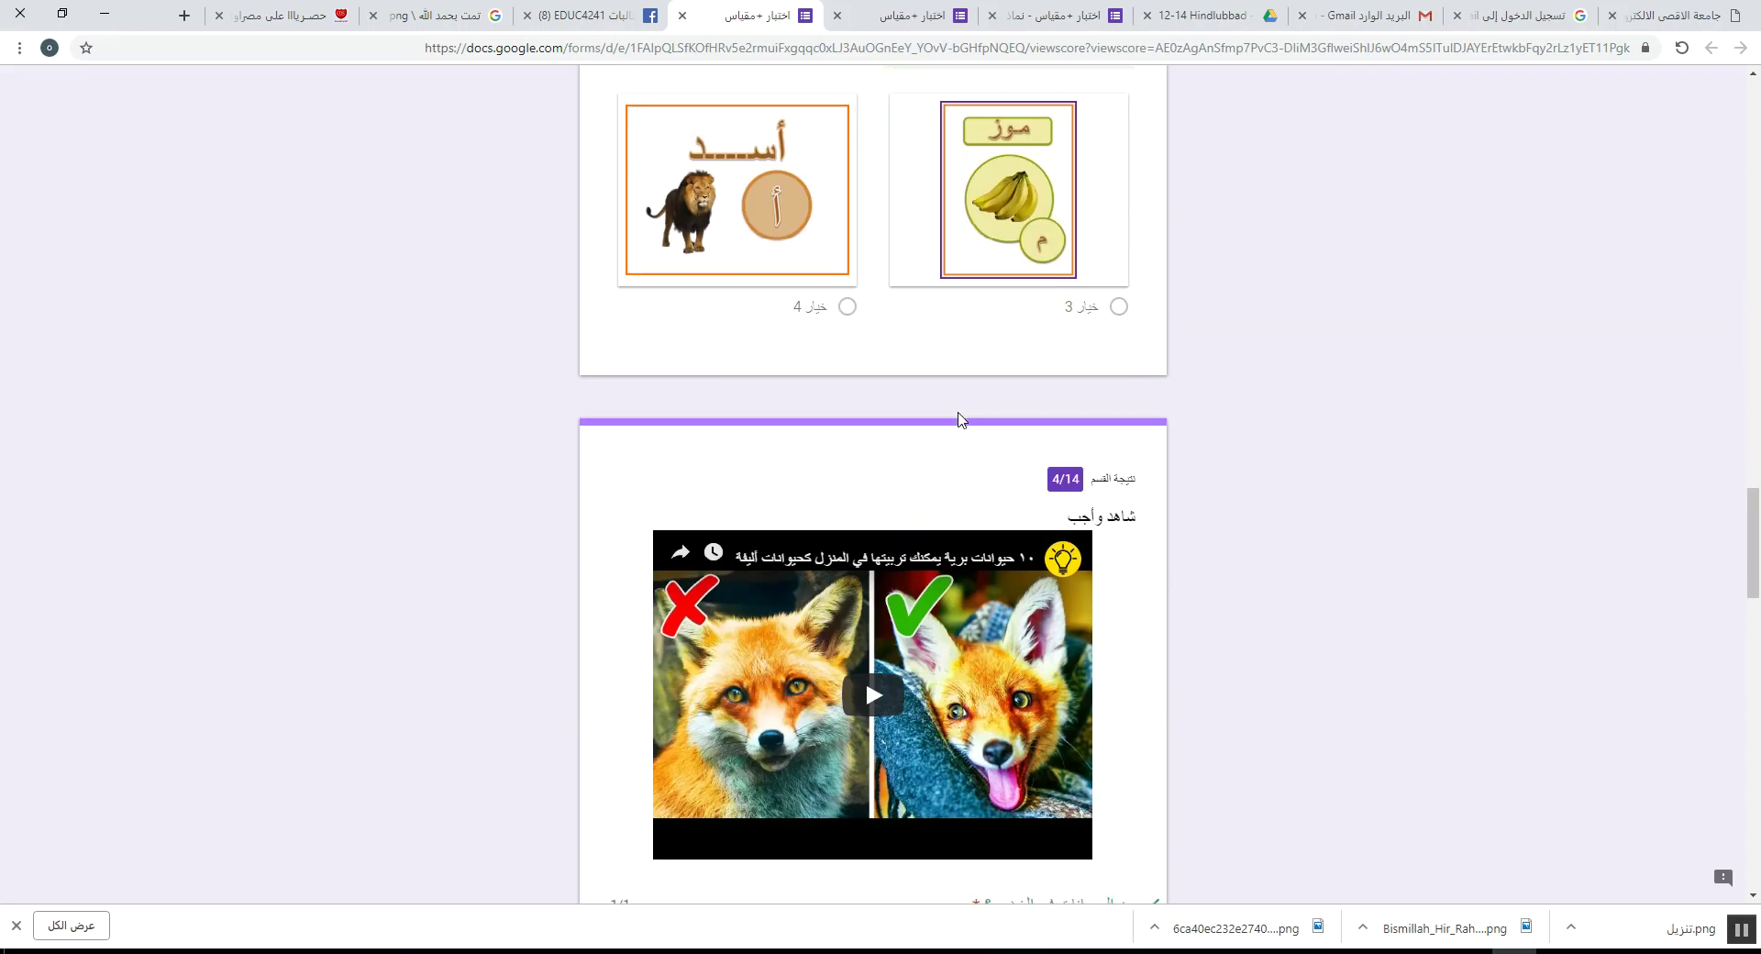
{"action": "scroll", "coordinate": [958, 419], "scroll_direction": "down", "scroll_amount": 4}
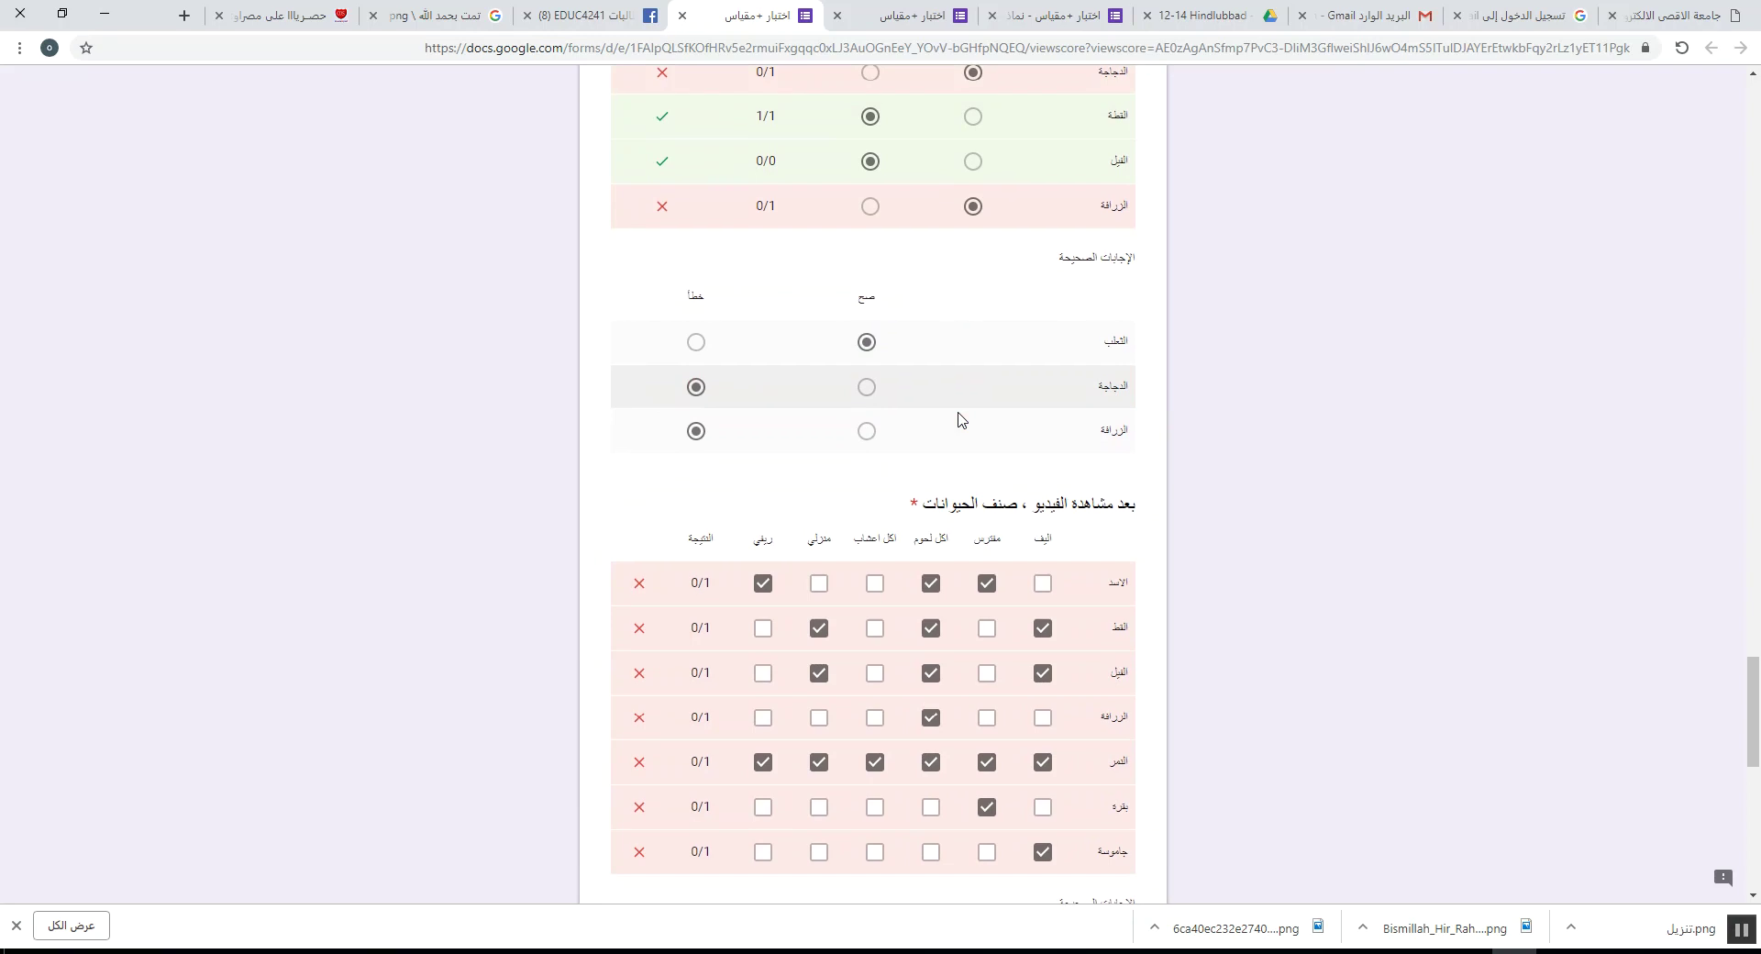
{"action": "scroll", "coordinate": [958, 419], "scroll_direction": "down", "scroll_amount": 3}
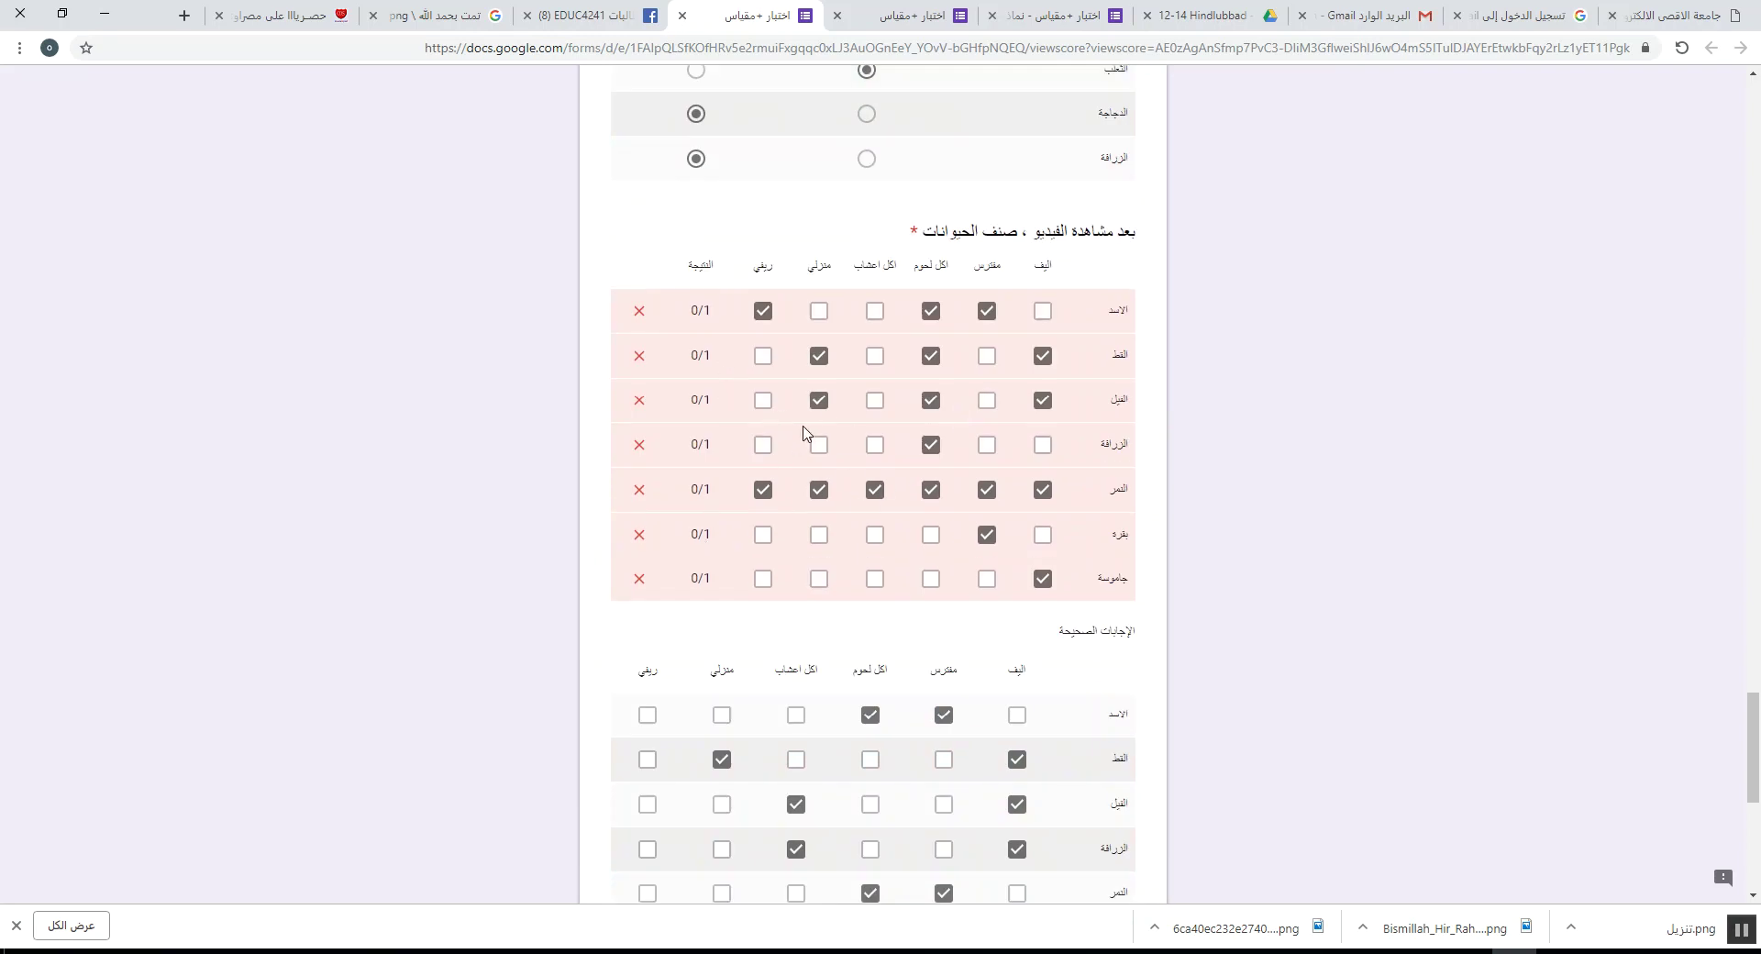
{"action": "scroll", "coordinate": [807, 429], "scroll_direction": "down", "scroll_amount": 5}
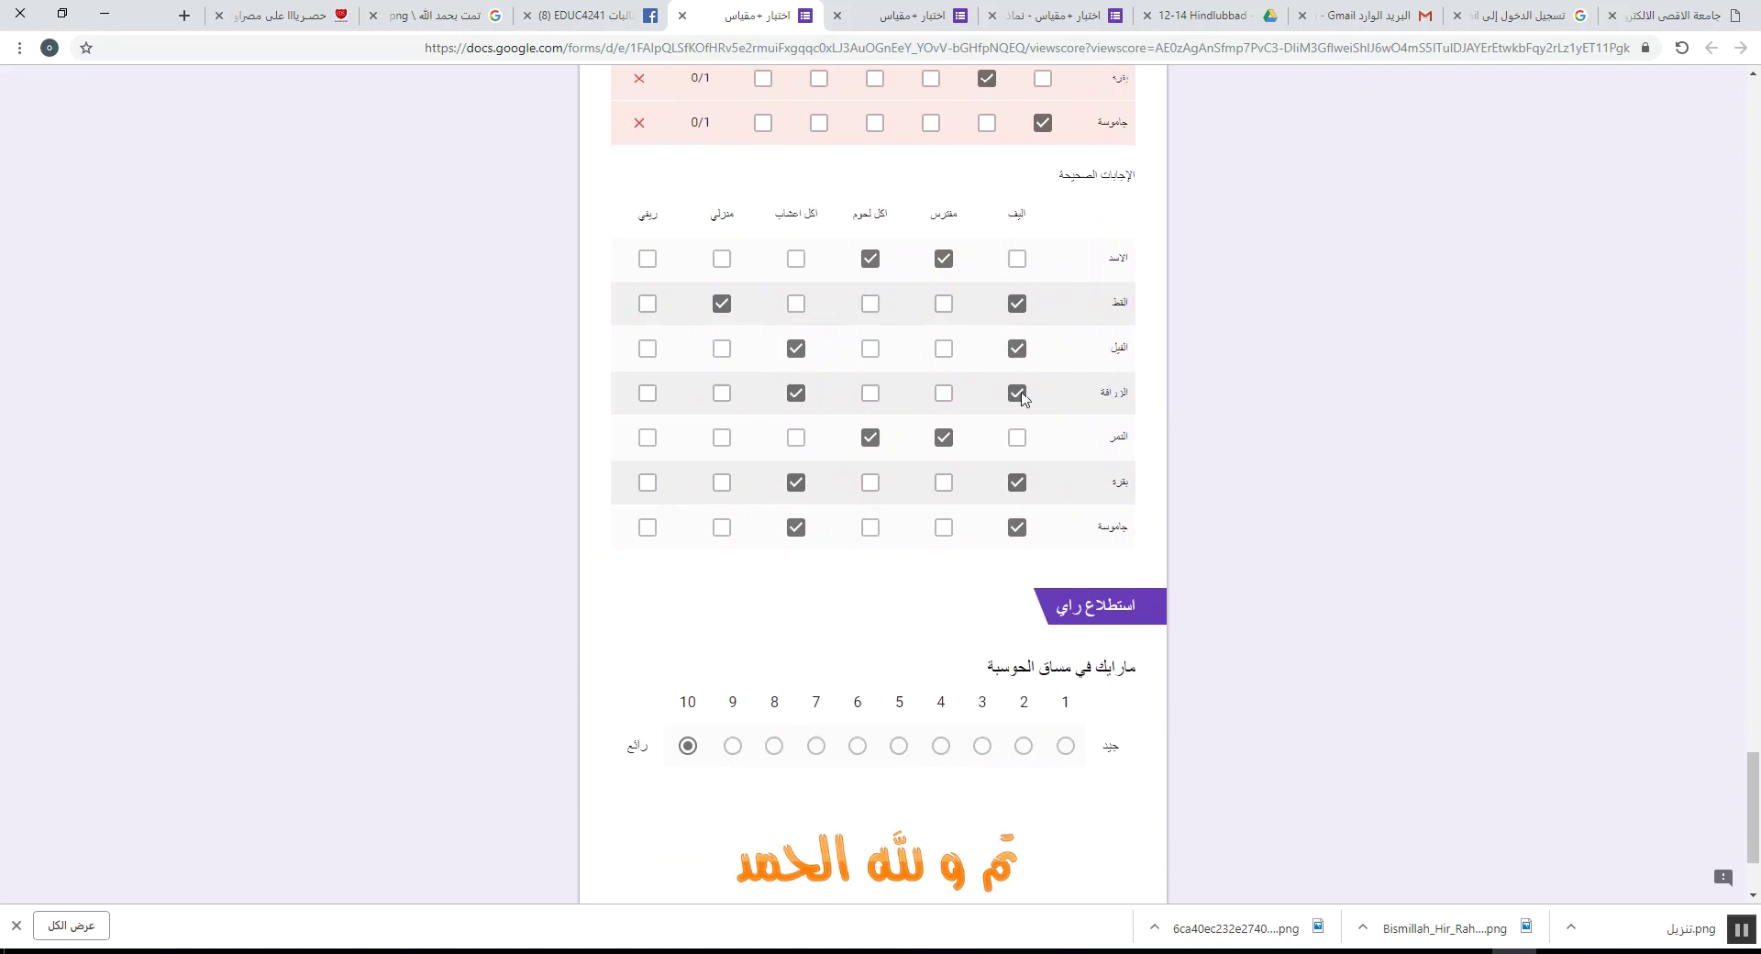
{"action": "scroll", "coordinate": [945, 509], "scroll_direction": "down", "scroll_amount": 2}
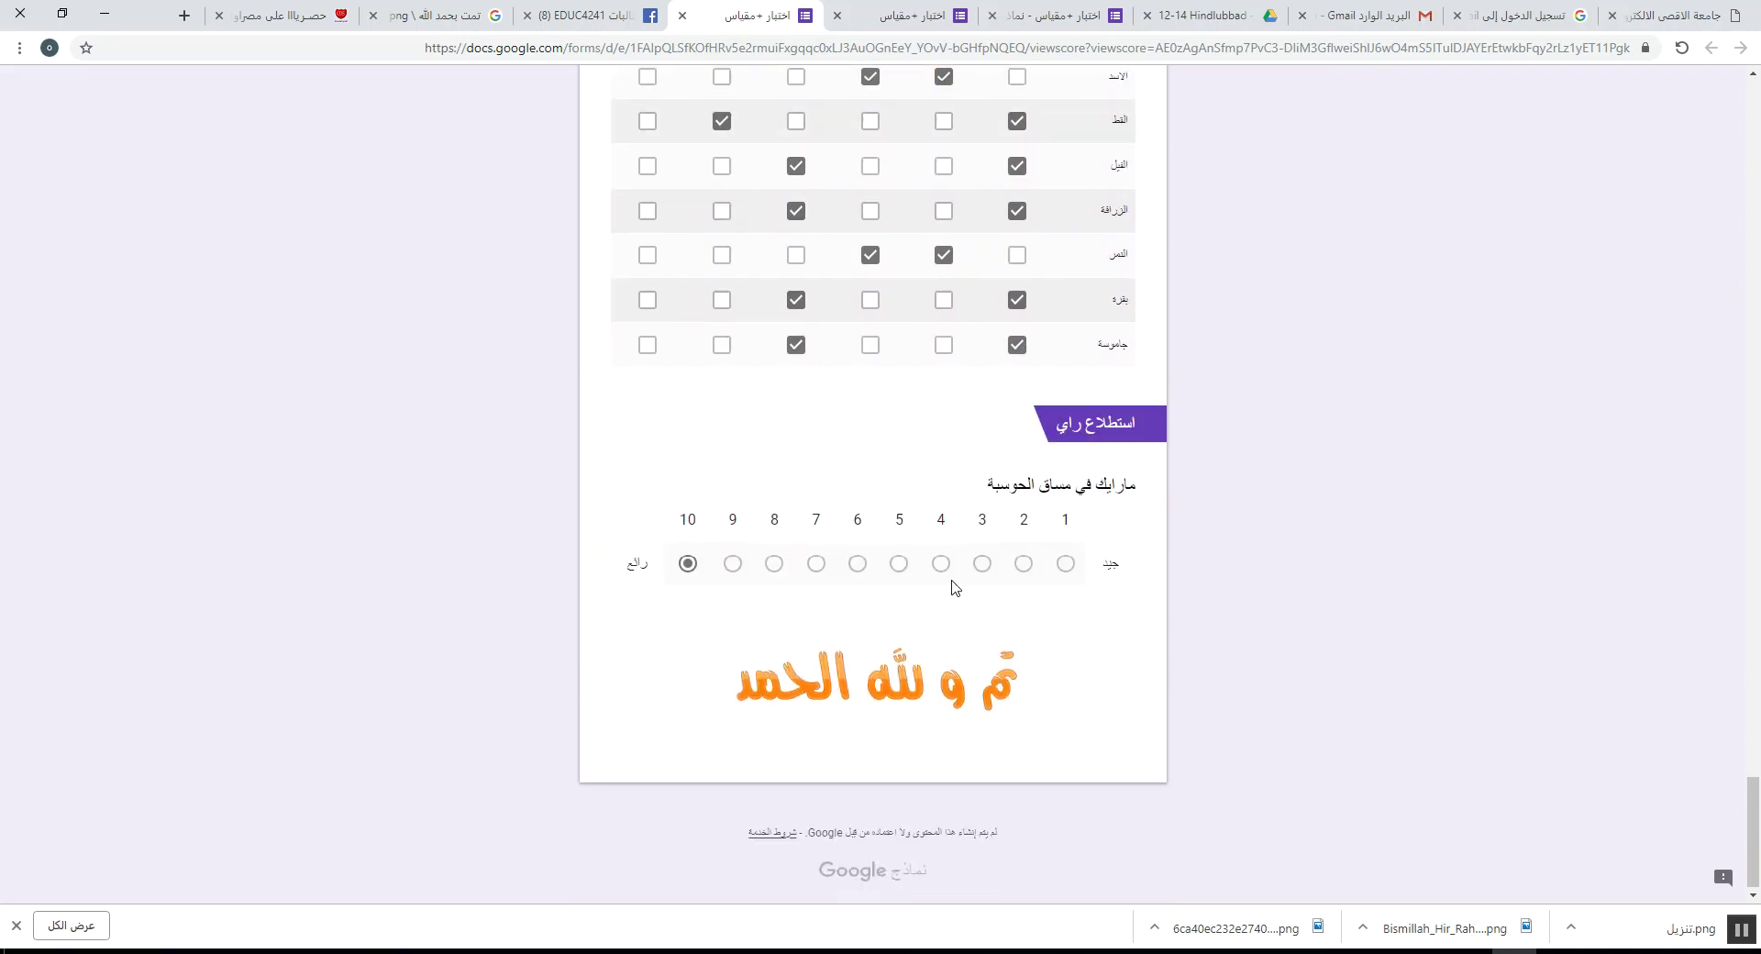
{"action": "scroll", "coordinate": [706, 340], "scroll_direction": "up", "scroll_amount": 5}
{"action": "left_click", "coordinate": [681, 16]}
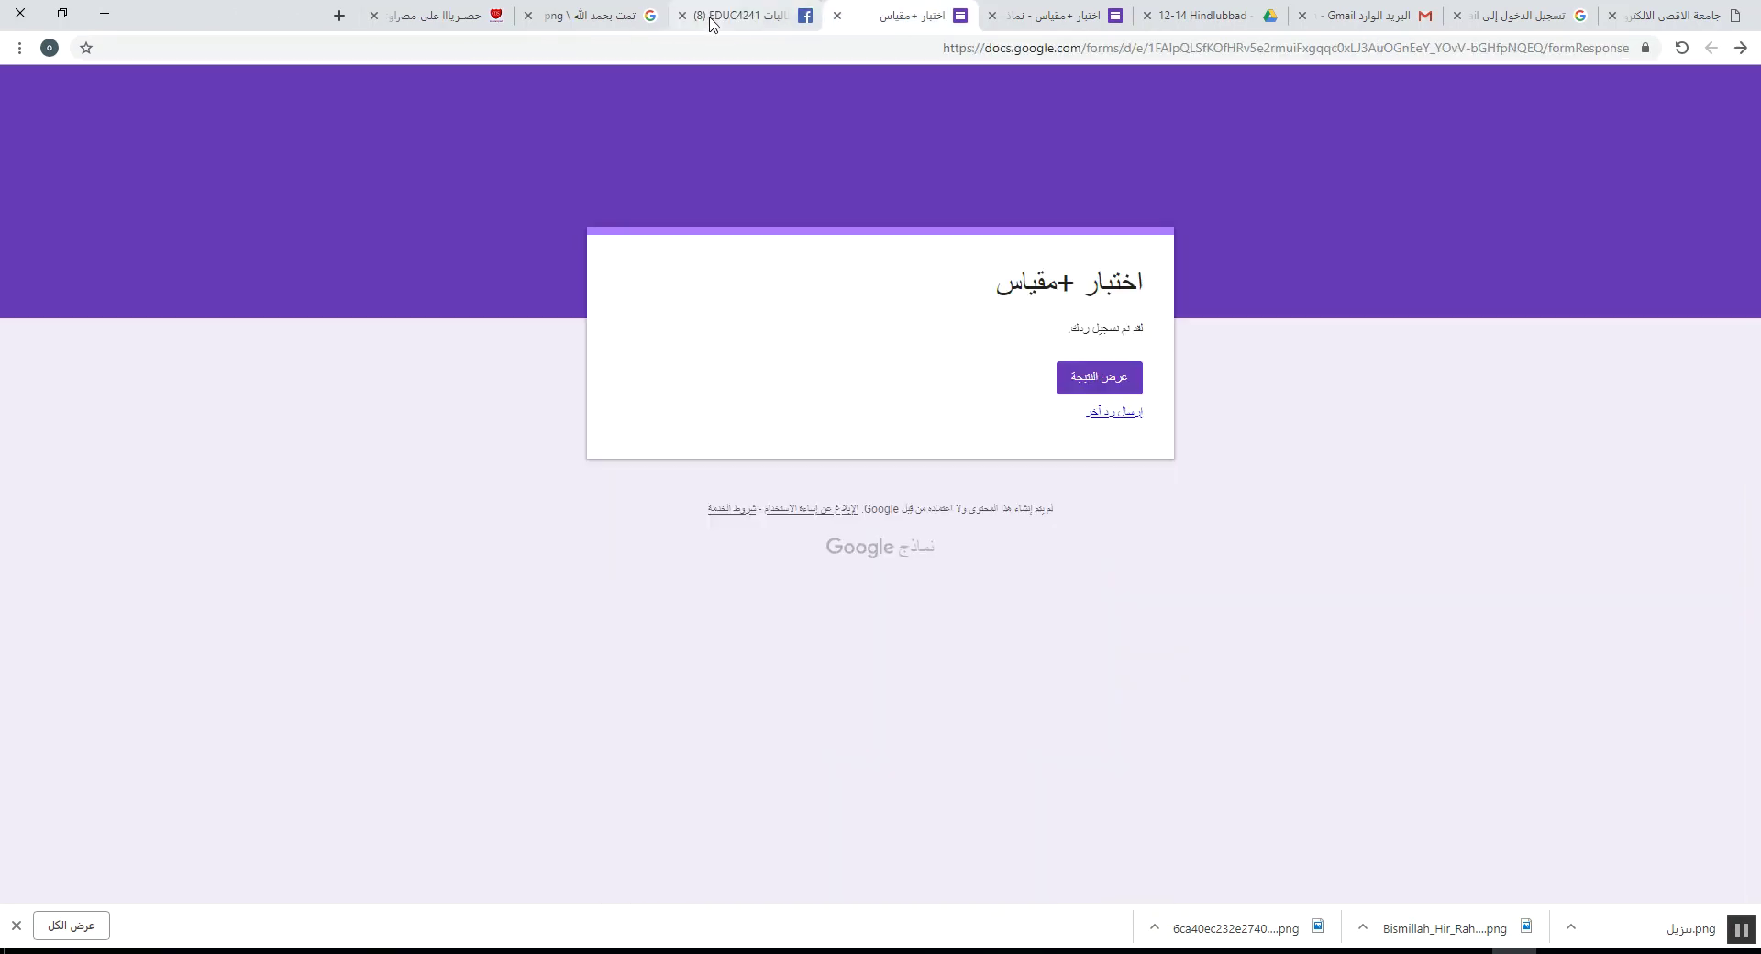
- Start another response, fill in the university number and full name, choose الاول 2 as الشعبة, and continue to page 2
{"action": "left_click", "coordinate": [1121, 413]}
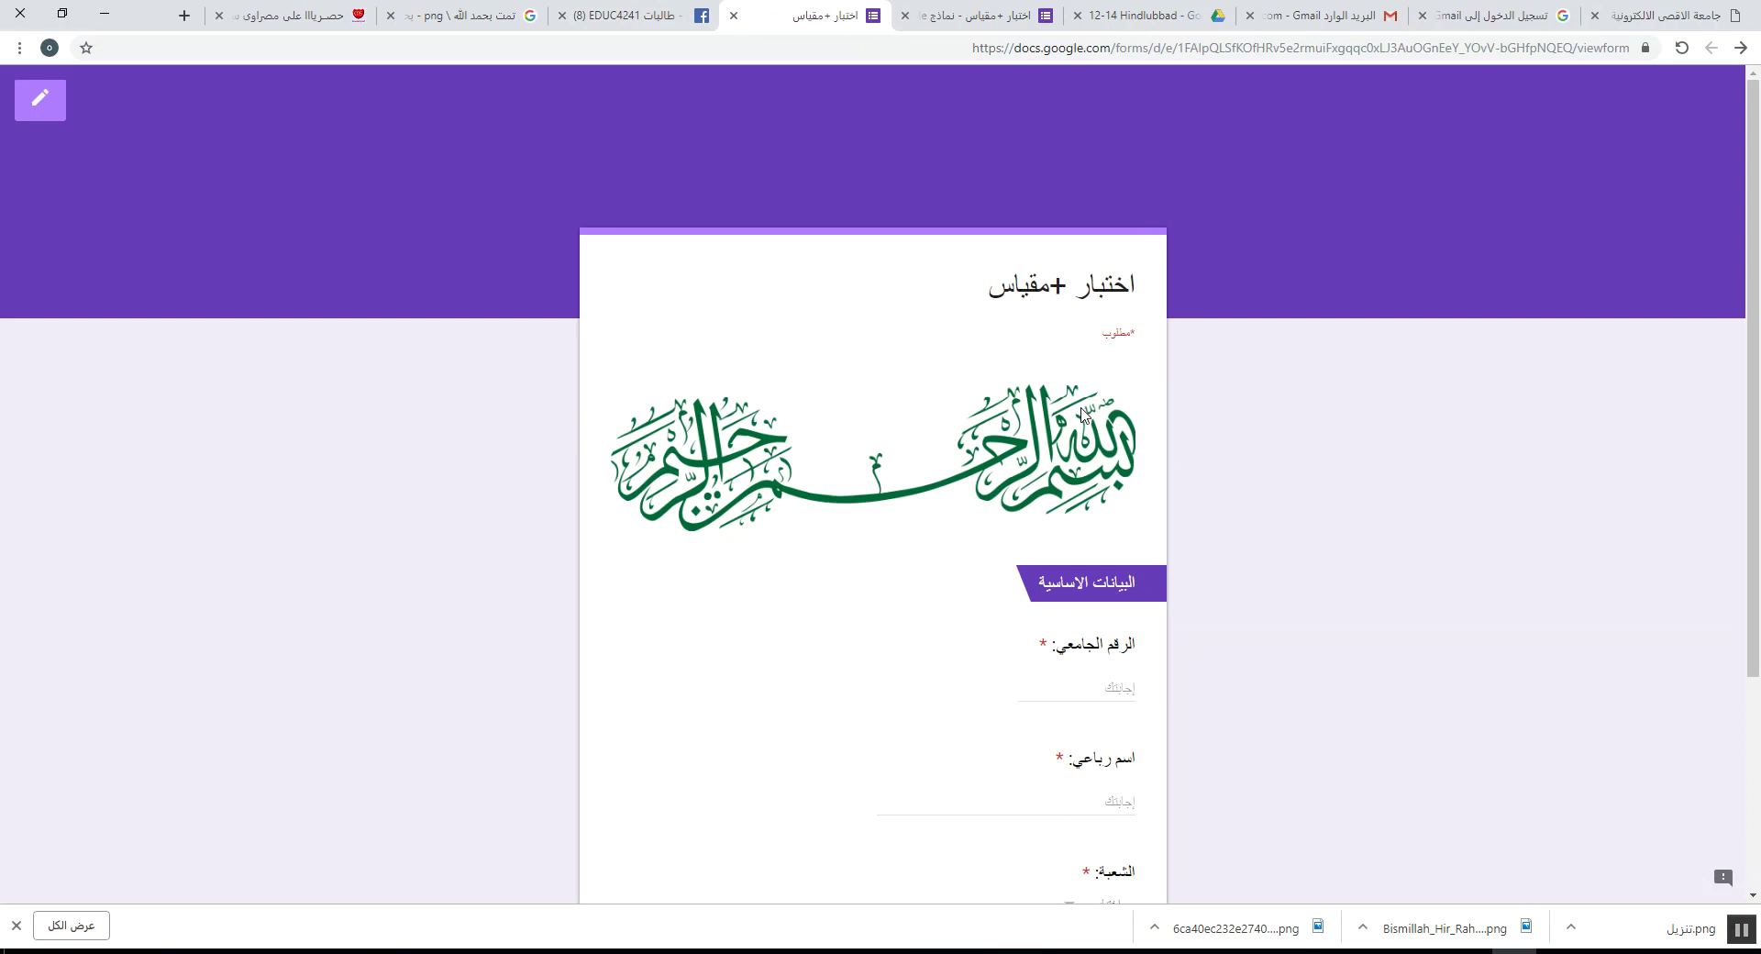
{"action": "scroll", "coordinate": [1078, 440], "scroll_direction": "down", "scroll_amount": 3}
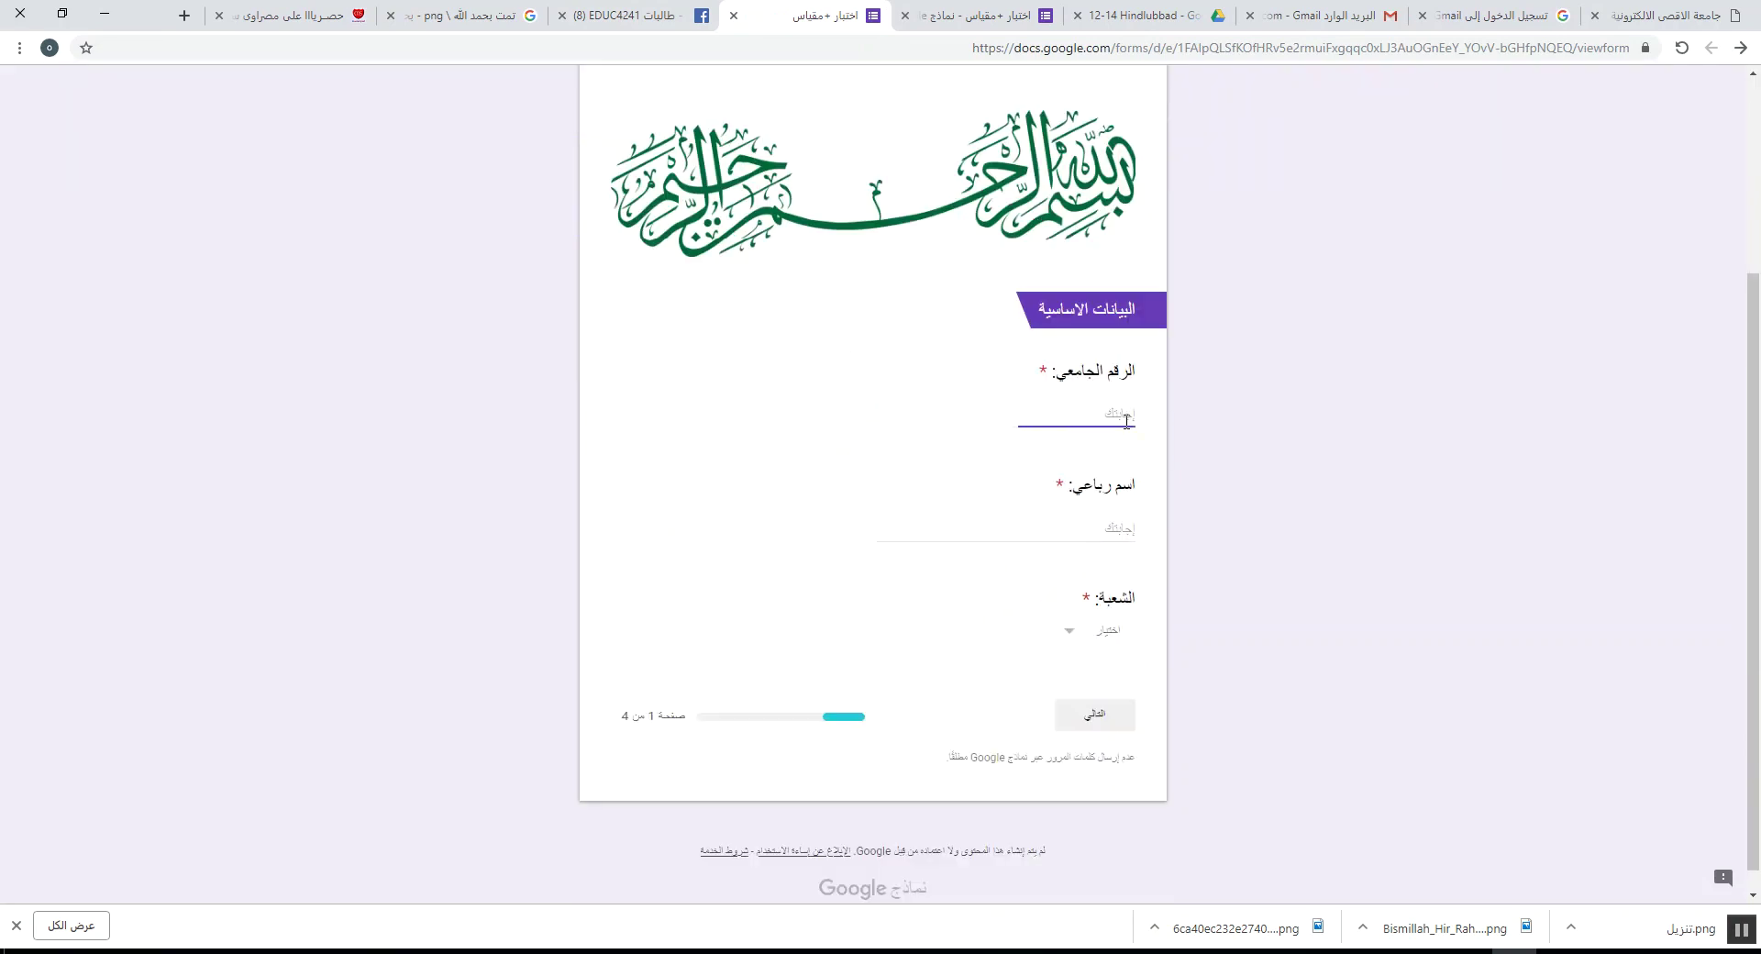
{"action": "left_click", "coordinate": [1105, 524]}
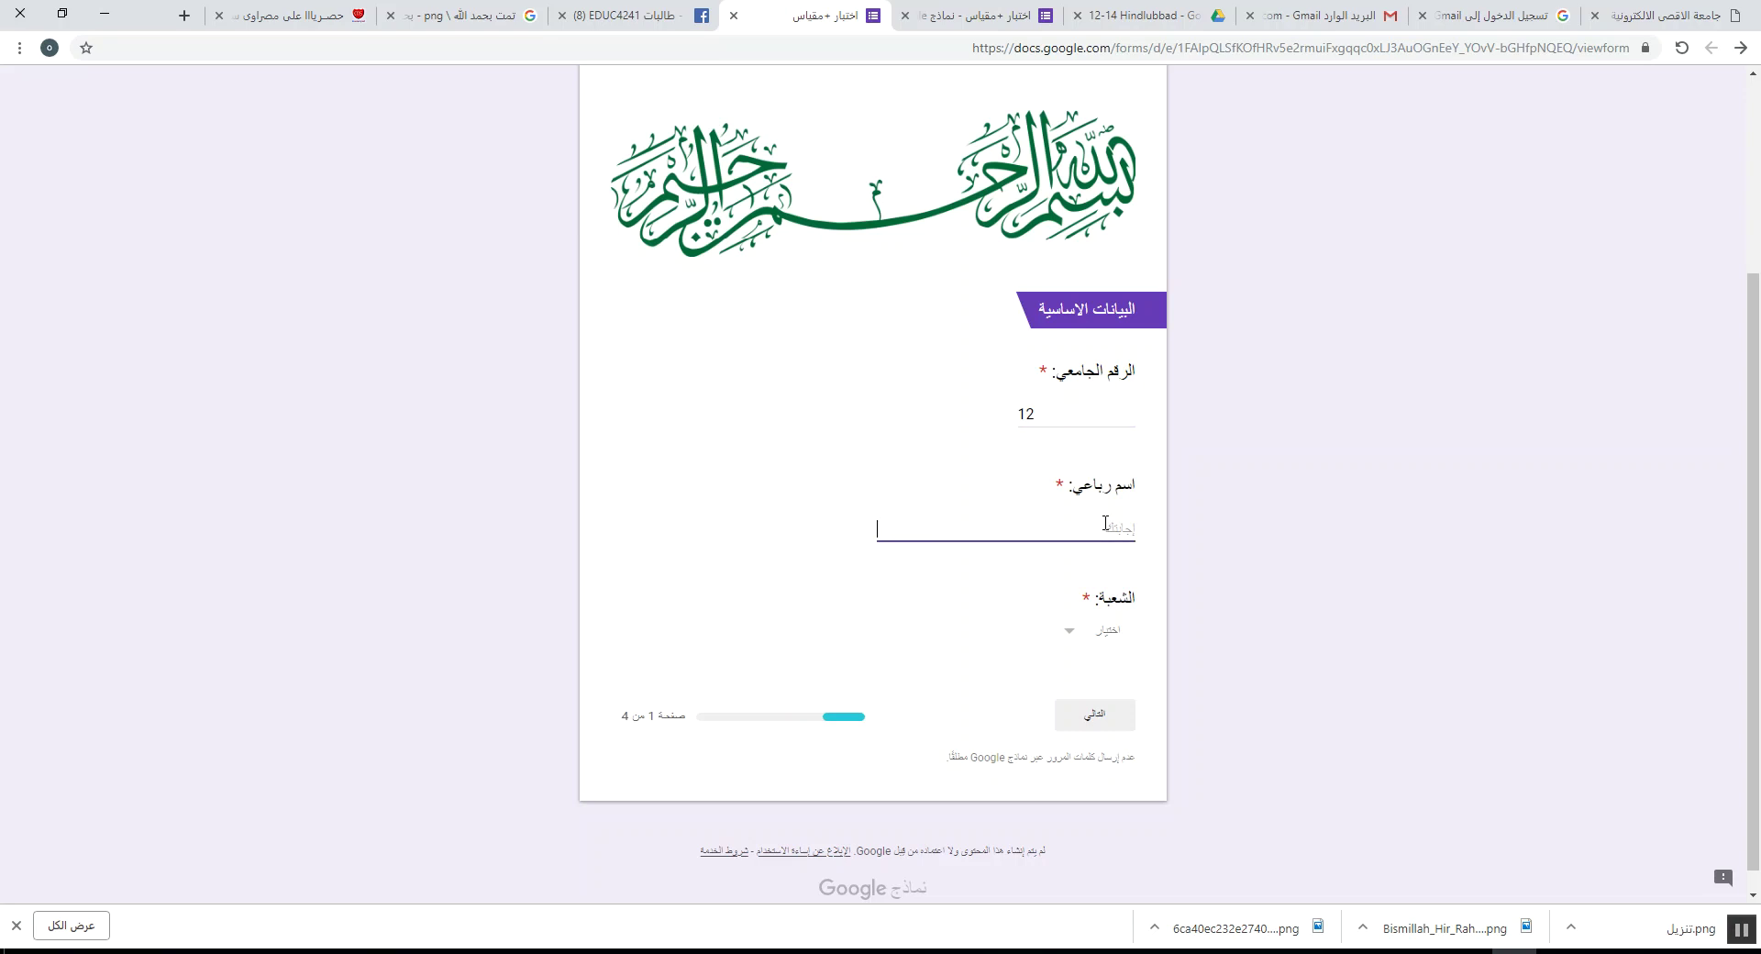
{"action": "left_click", "coordinate": [1100, 630]}
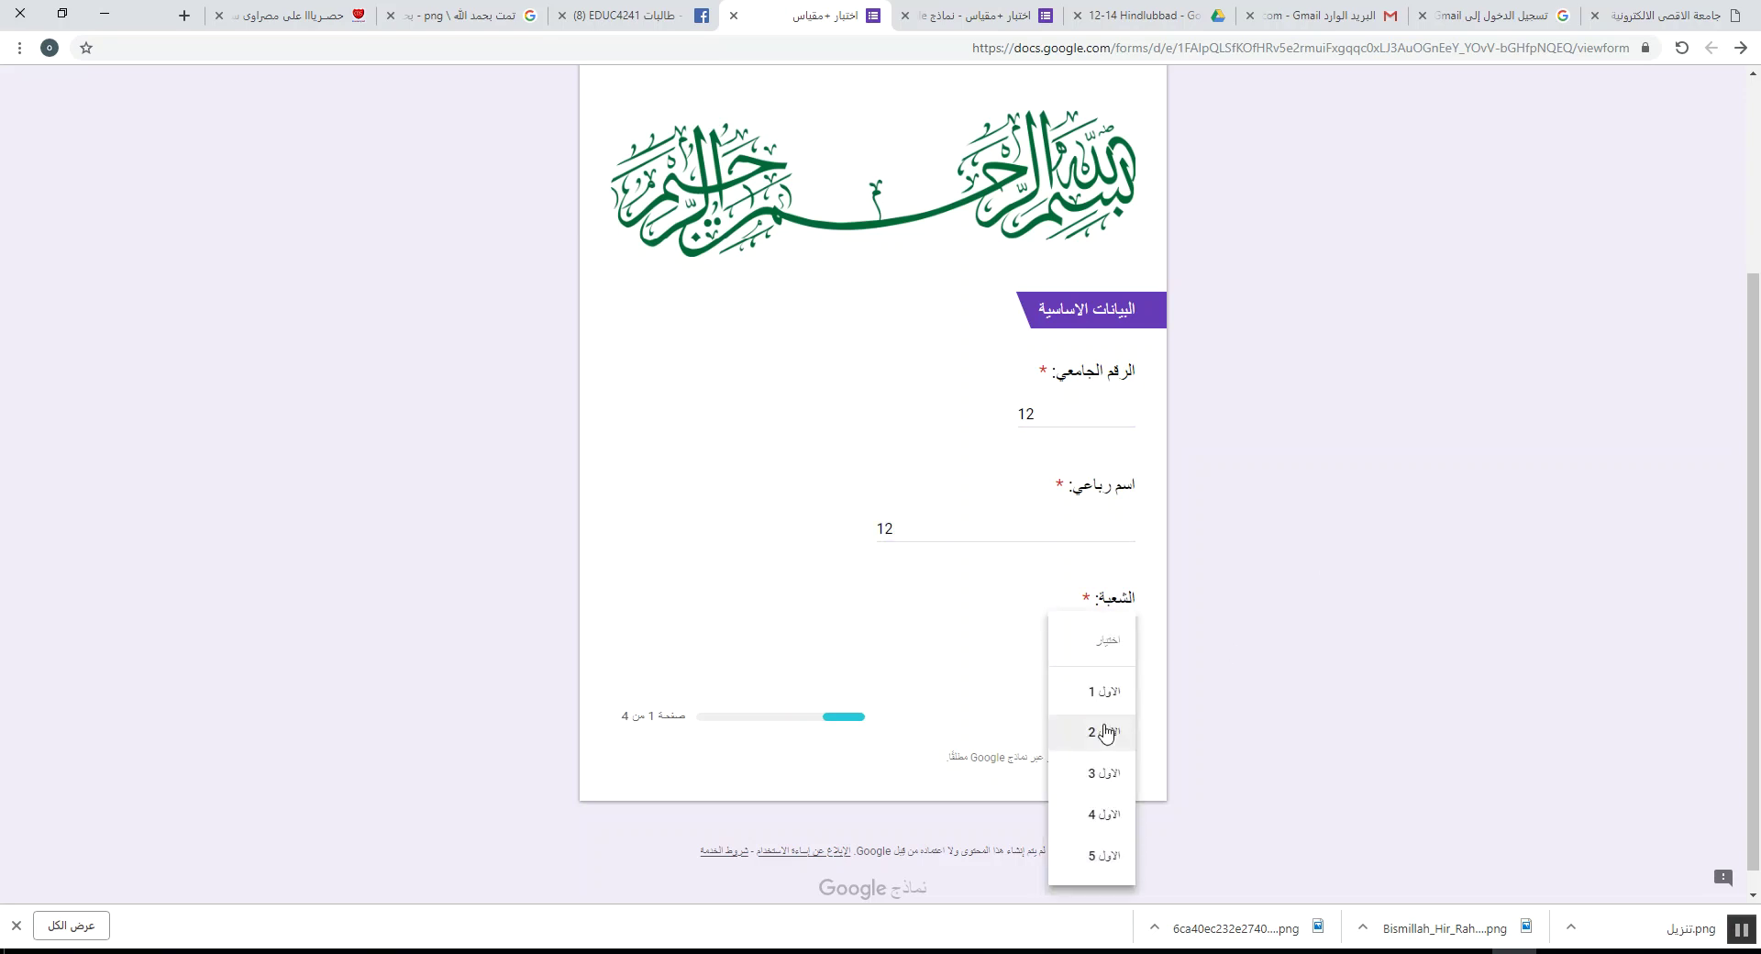
{"action": "left_click", "coordinate": [1105, 727]}
{"action": "left_click", "coordinate": [1099, 715]}
- Answer أسد for the meat-eater question and زرافة for both the herbivore and house-animal questions, and continue to page 3
{"action": "left_click", "coordinate": [1126, 492]}
{"action": "scroll", "coordinate": [1108, 568], "scroll_direction": "down", "scroll_amount": 1}
{"action": "scroll", "coordinate": [1105, 630], "scroll_direction": "down", "scroll_amount": 2}
{"action": "left_click", "coordinate": [1128, 583]}
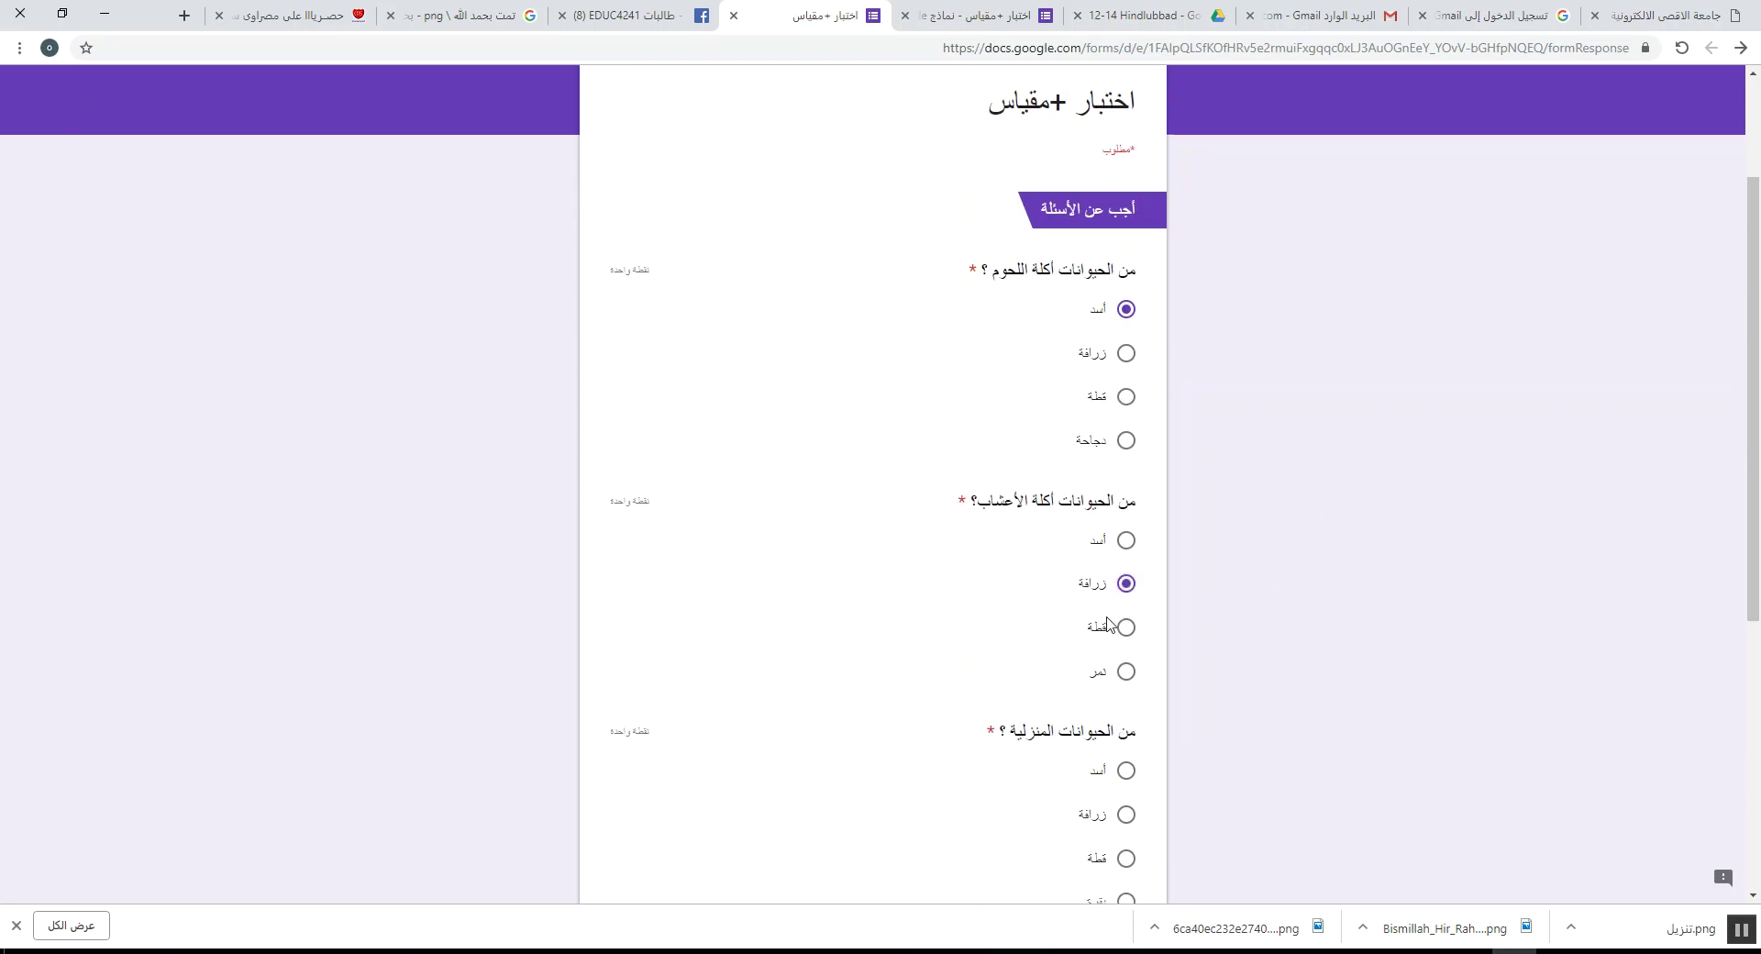
{"action": "scroll", "coordinate": [1129, 624], "scroll_direction": "down", "scroll_amount": 2}
{"action": "left_click", "coordinate": [1126, 633]}
{"action": "scroll", "coordinate": [1119, 651], "scroll_direction": "down", "scroll_amount": 3}
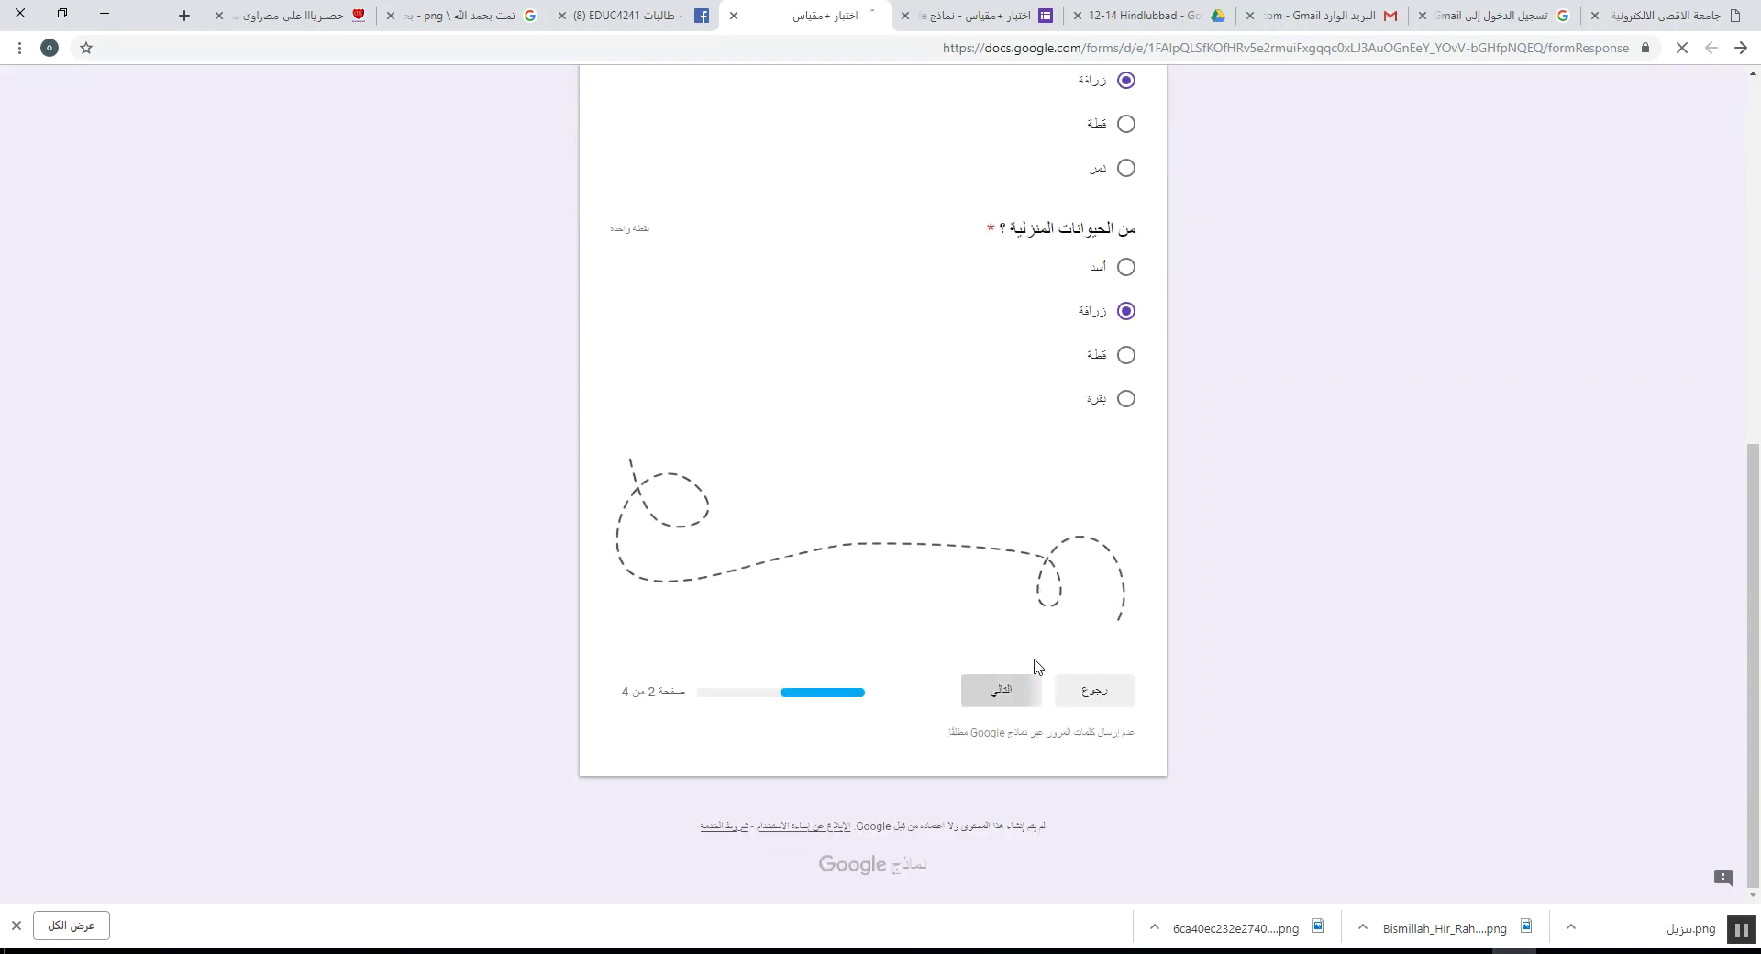
{"action": "left_click", "coordinate": [1002, 692]}
- Answer قطة for من أنا ؟ and الخيار رقم 1 for الموز ؟, and continue to page 4
{"action": "left_click", "coordinate": [1103, 770]}
{"action": "scroll", "coordinate": [1097, 773], "scroll_direction": "down", "scroll_amount": 5}
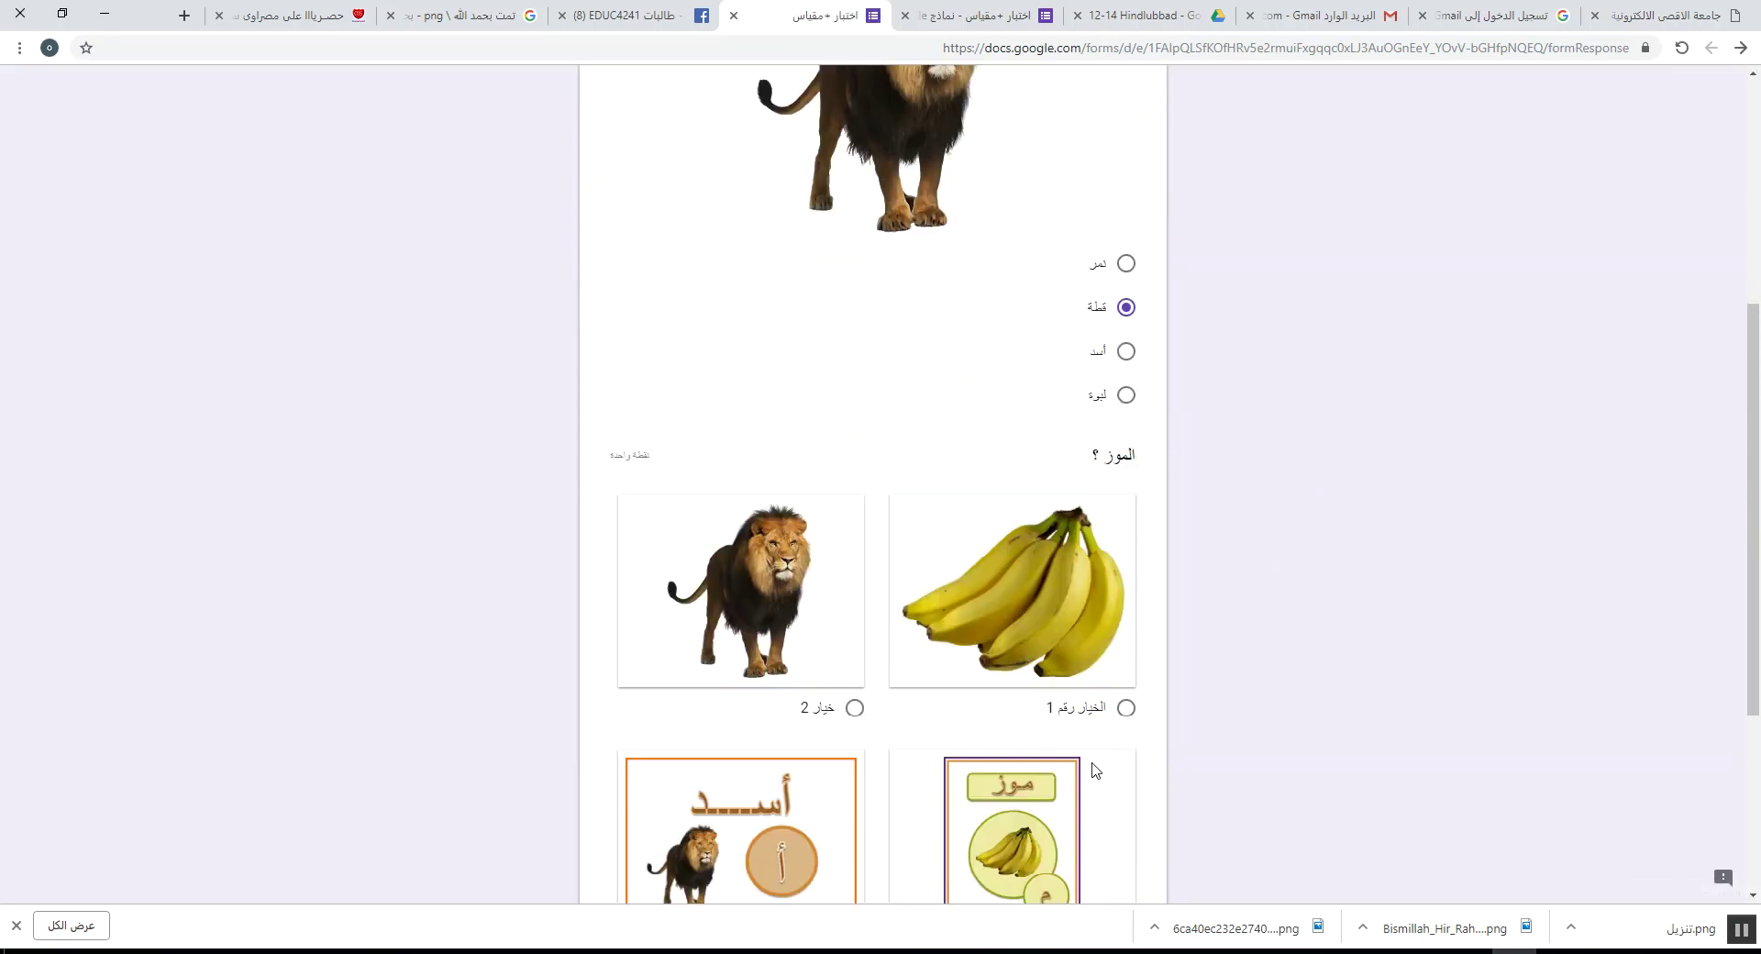
{"action": "left_click", "coordinate": [1106, 721]}
{"action": "scroll", "coordinate": [1083, 727], "scroll_direction": "down", "scroll_amount": 4}
{"action": "left_click", "coordinate": [1002, 692]}
- Answer الاسد for the animals-in-the-video question and mark all seven animals as صح in the grid below it
{"action": "scroll", "coordinate": [1101, 412], "scroll_direction": "down", "scroll_amount": 5}
{"action": "left_click", "coordinate": [1101, 408]}
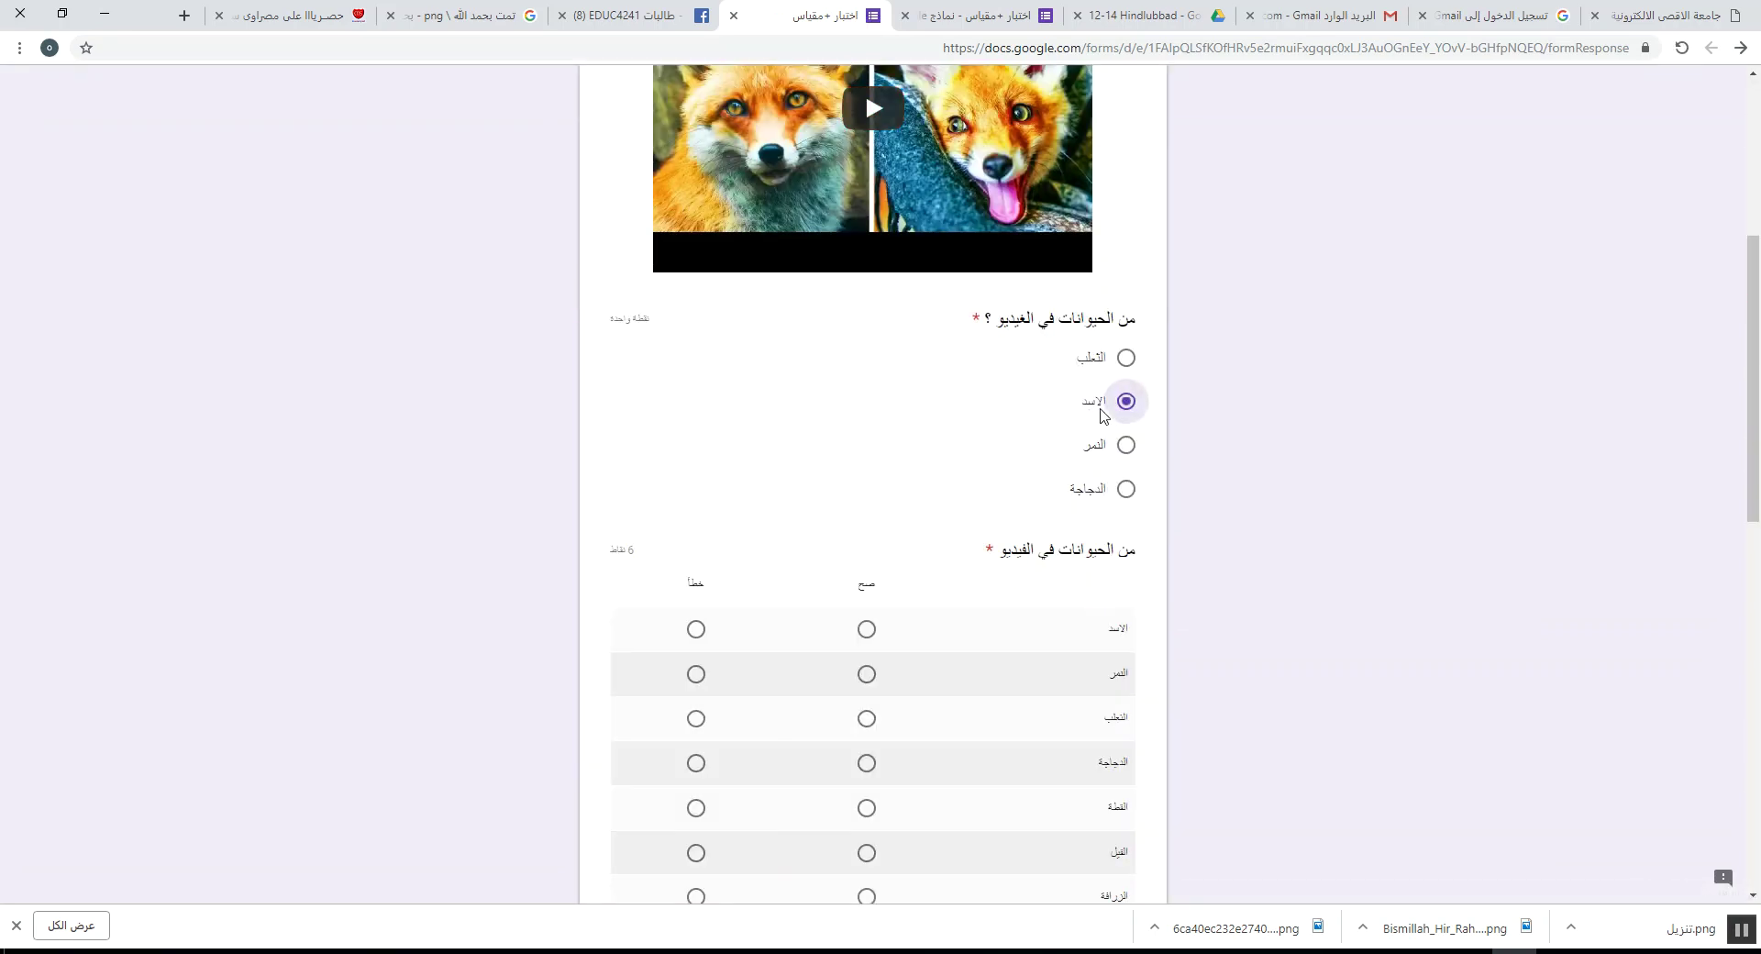
{"action": "scroll", "coordinate": [915, 536], "scroll_direction": "down", "scroll_amount": 3}
{"action": "left_click", "coordinate": [866, 400]}
{"action": "left_click", "coordinate": [867, 356]}
{"action": "left_click", "coordinate": [867, 445]}
{"action": "left_click", "coordinate": [866, 489]}
{"action": "left_click", "coordinate": [867, 535]}
{"action": "left_click", "coordinate": [866, 578]}
{"action": "left_click", "coordinate": [867, 623]}
- Tick اليف for all seven animals, from الاسد to جاموسة, in the animal classification grid
{"action": "scroll", "coordinate": [1023, 688], "scroll_direction": "down", "scroll_amount": 4}
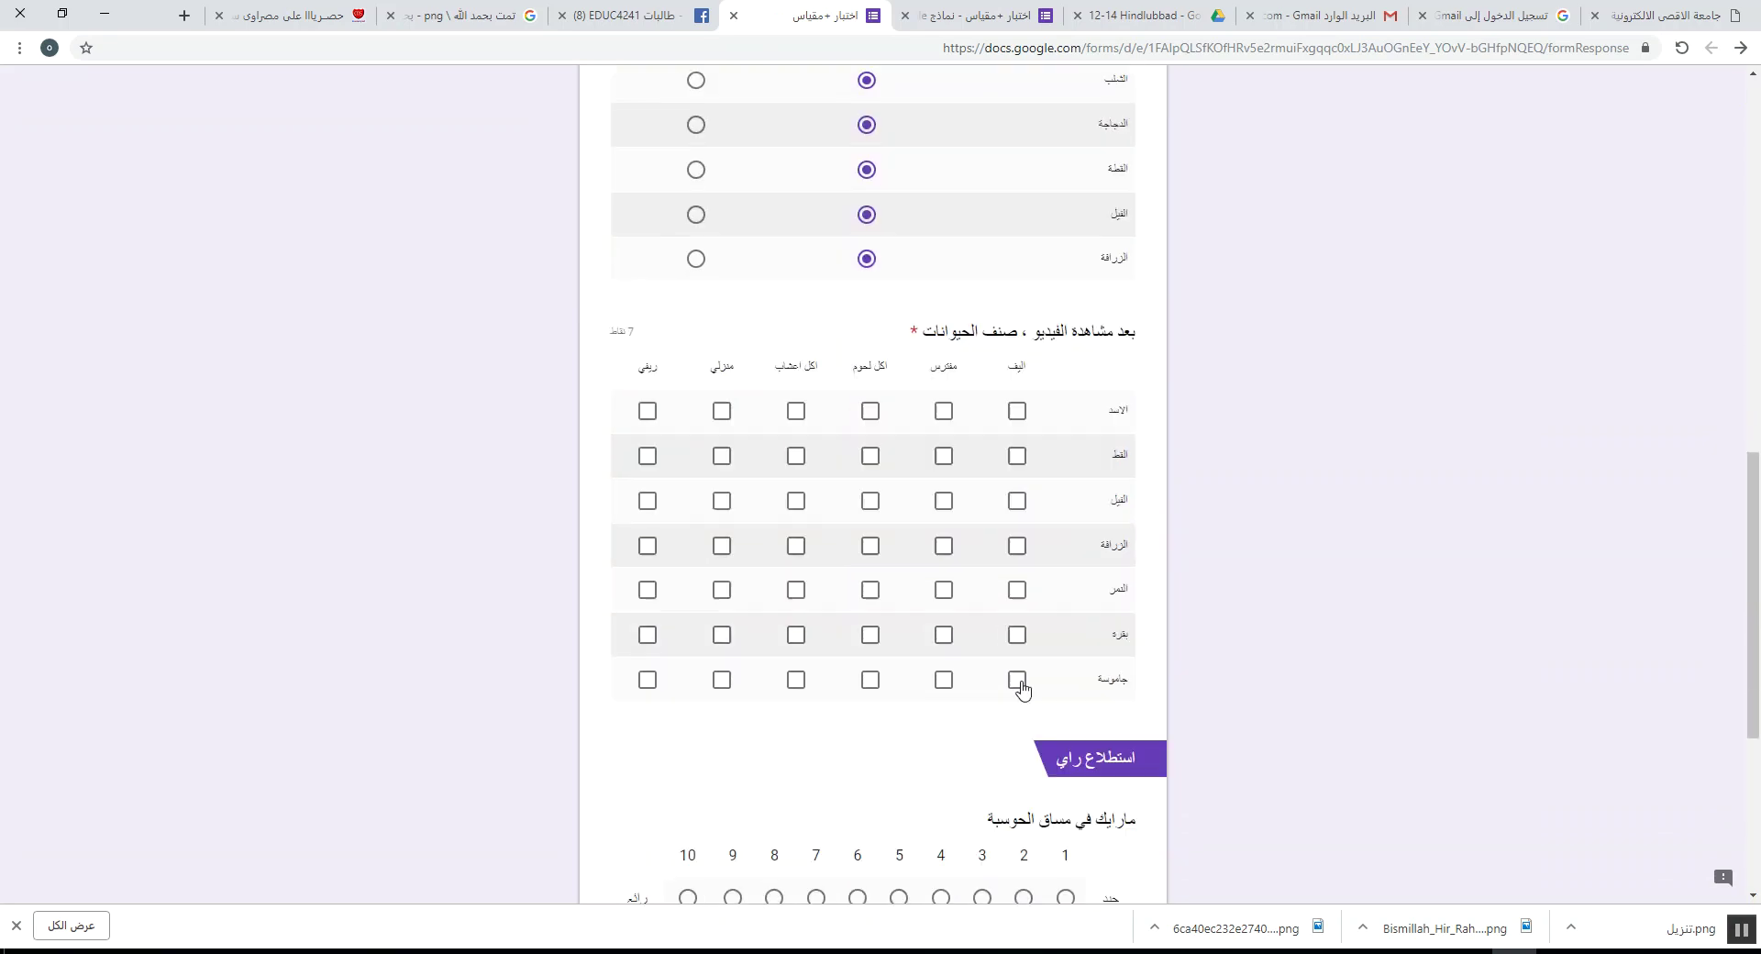
{"action": "left_click", "coordinate": [1017, 412]}
{"action": "left_click", "coordinate": [1016, 458]}
{"action": "left_click", "coordinate": [1016, 507]}
{"action": "left_click", "coordinate": [1017, 550]}
{"action": "left_click", "coordinate": [1017, 596]}
{"action": "left_click", "coordinate": [1017, 635]}
{"action": "left_click", "coordinate": [1017, 679]}
- Rate the مارايك في مساق الحوسبة question 7 and submit the response
{"action": "scroll", "coordinate": [967, 683], "scroll_direction": "down", "scroll_amount": 5}
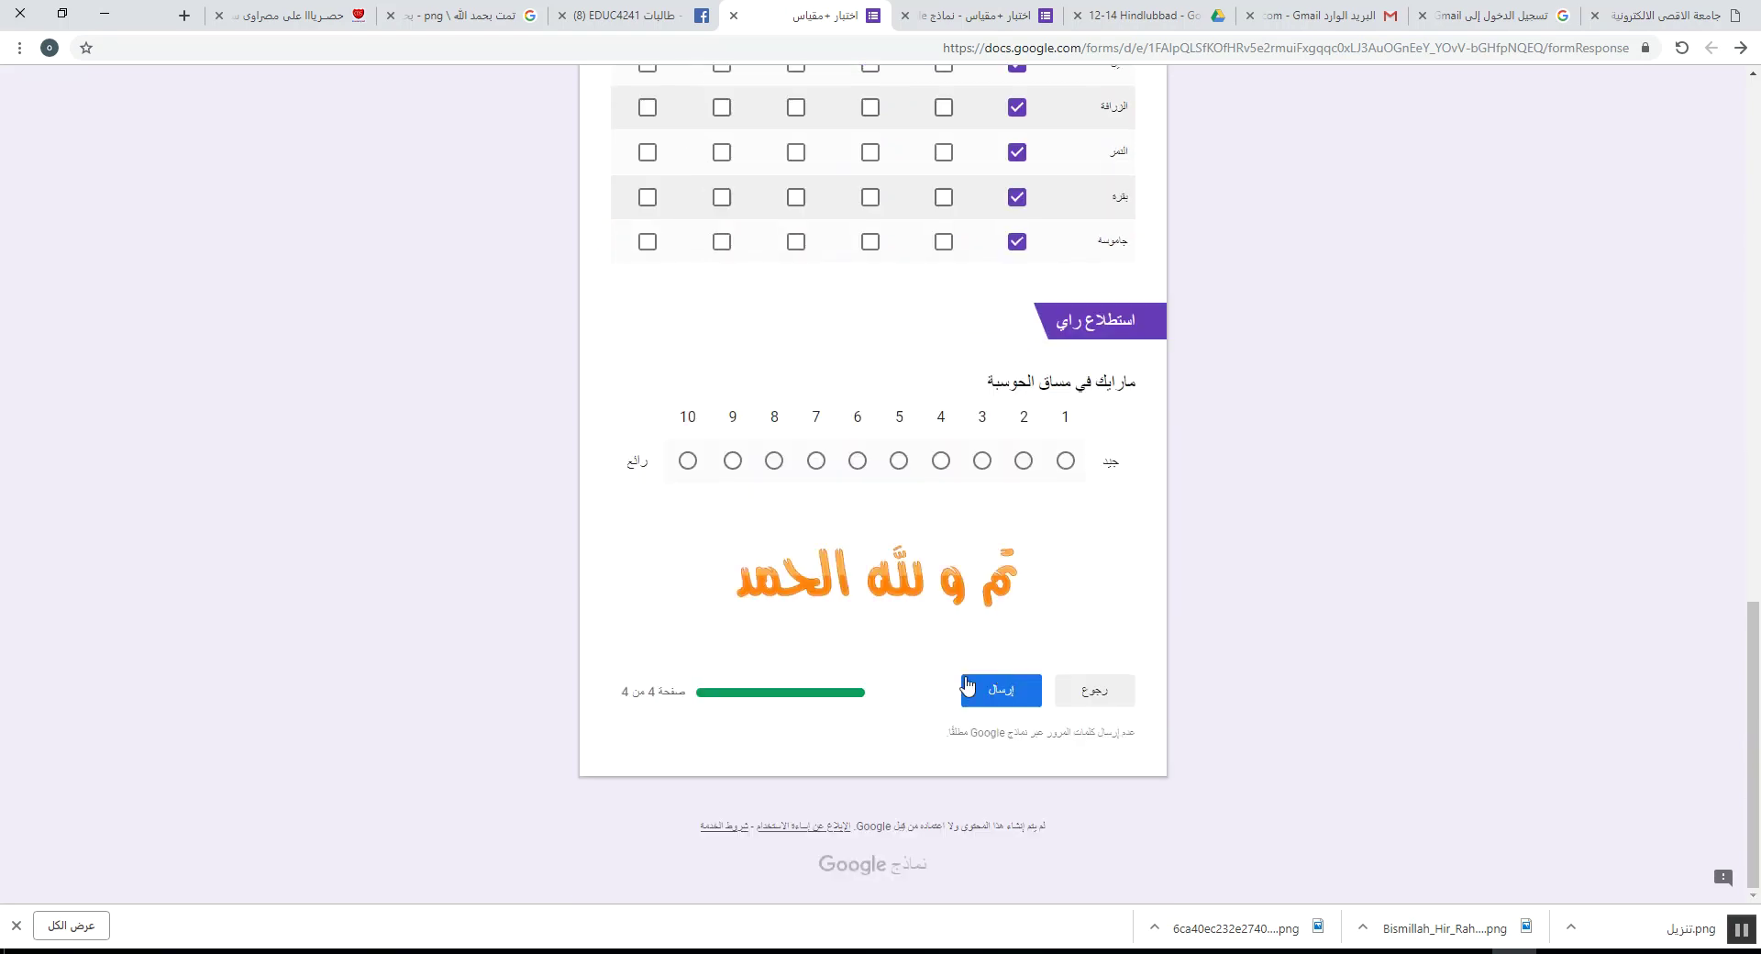
{"action": "left_click", "coordinate": [814, 461]}
{"action": "left_click", "coordinate": [999, 695]}
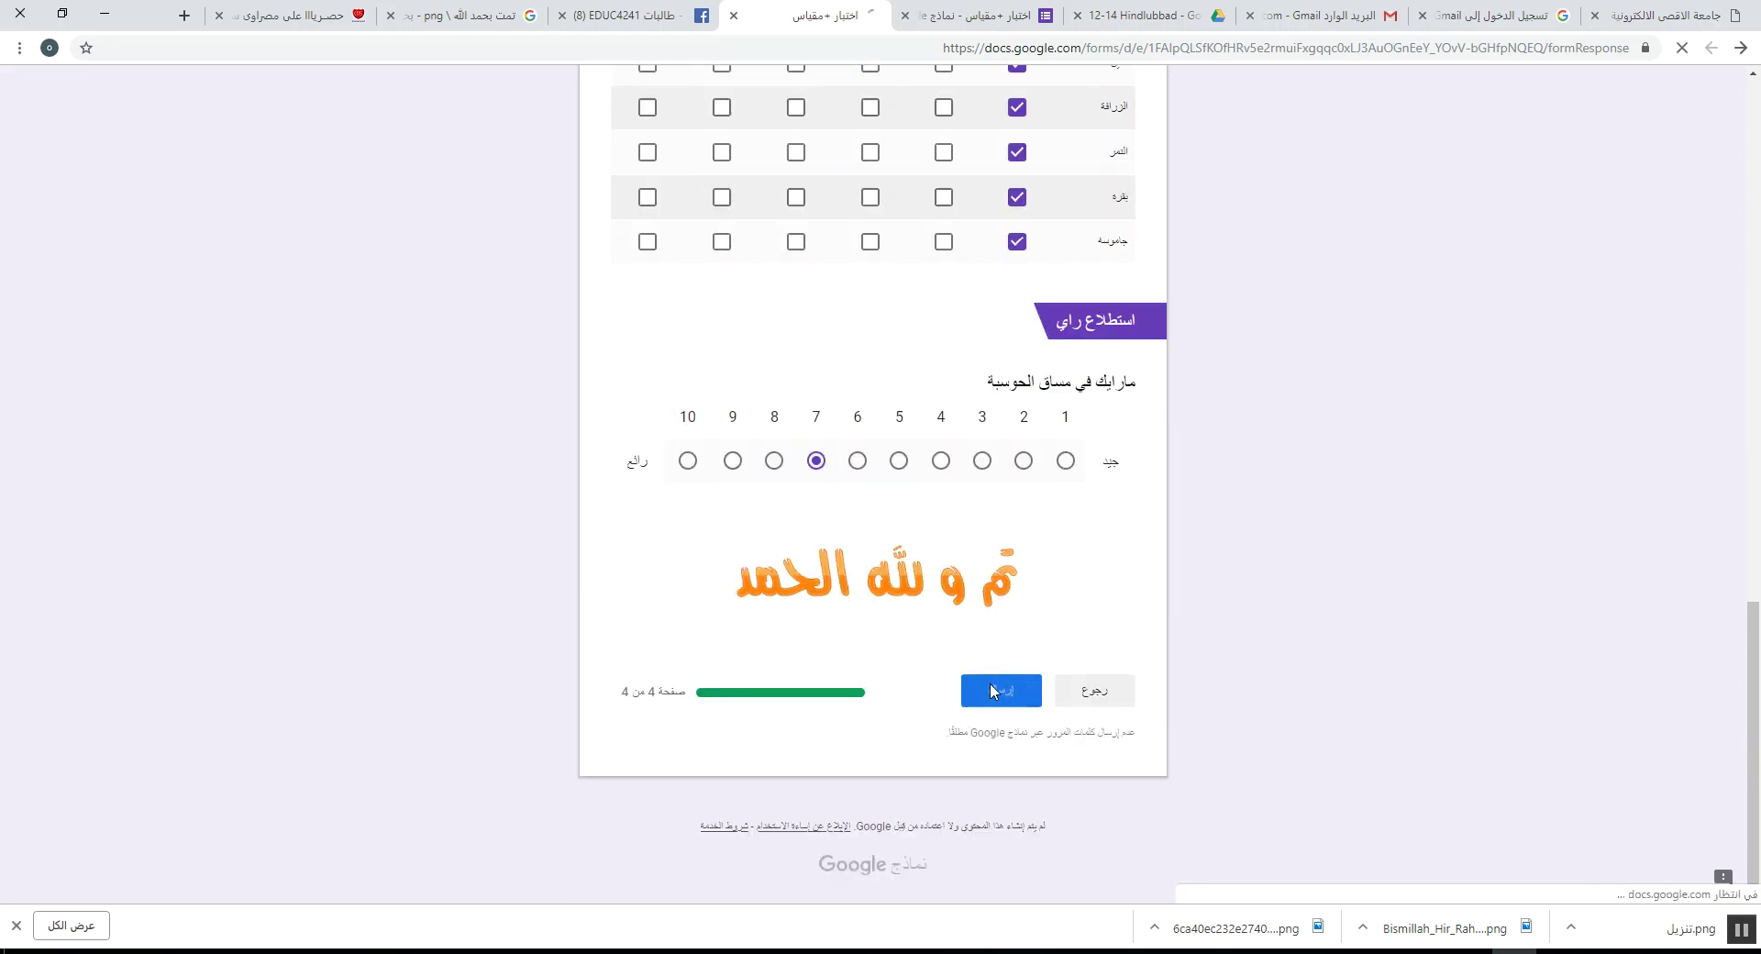
- View the graded result of the new response through to its end, and close the result and the confirmation page
{"action": "left_click", "coordinate": [1096, 377]}
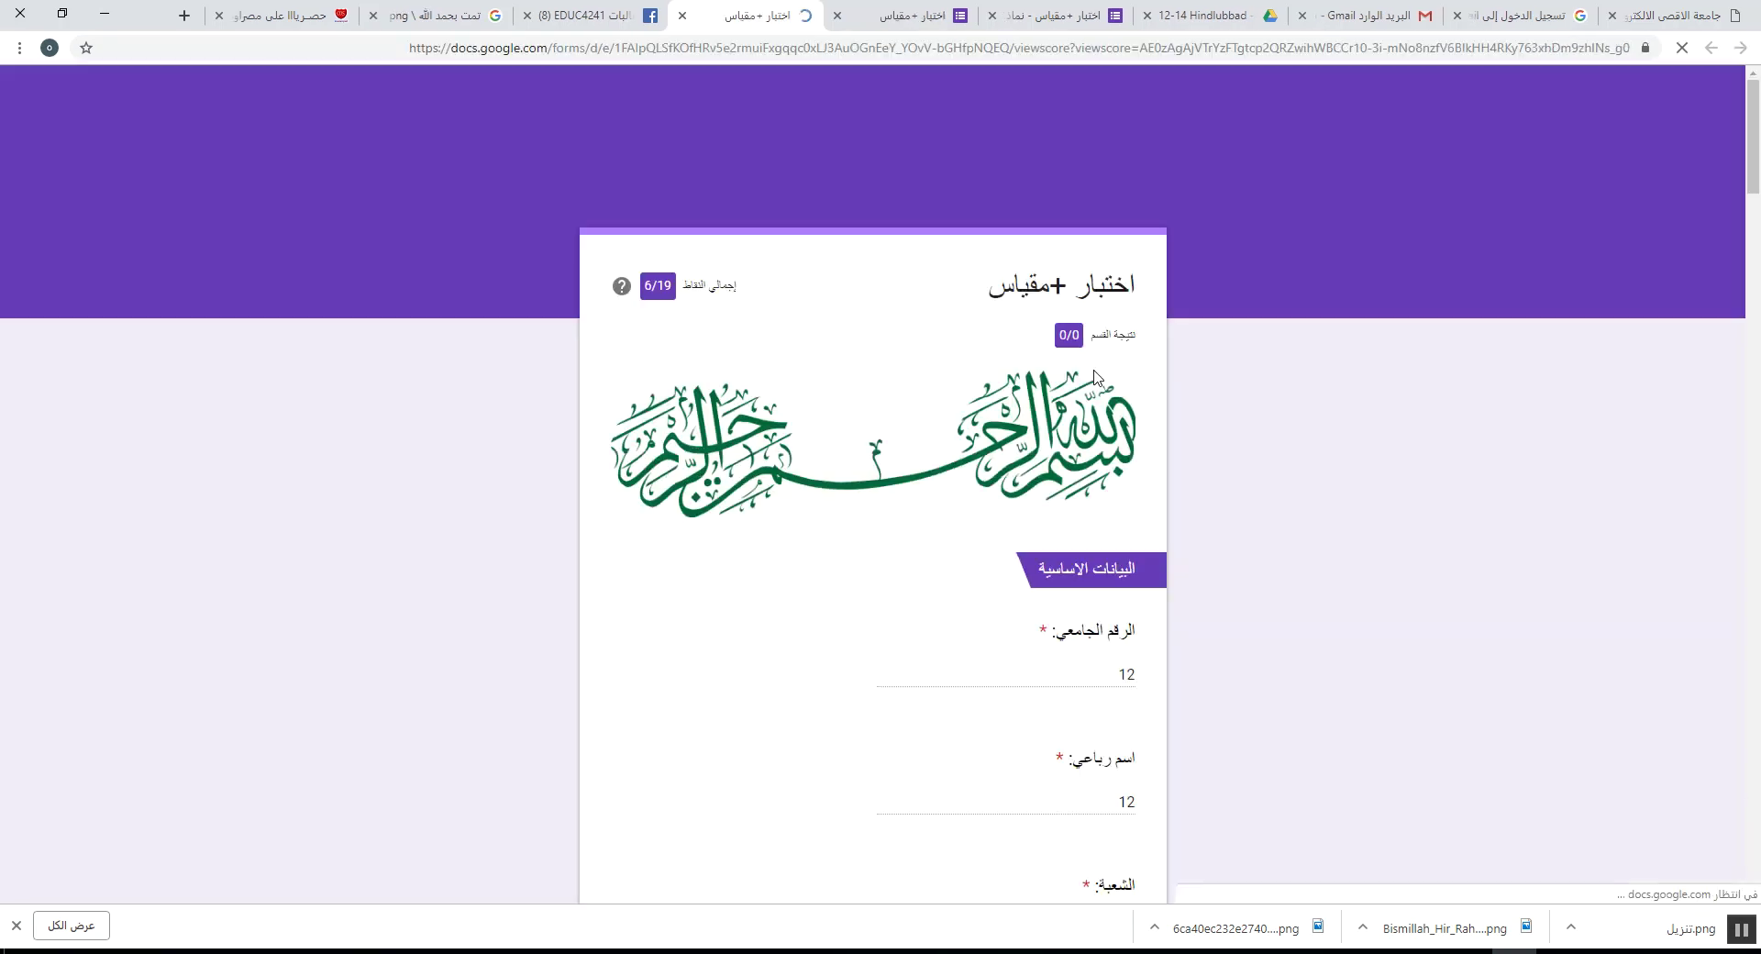
{"action": "scroll", "coordinate": [1093, 425], "scroll_direction": "down", "scroll_amount": 7}
{"action": "scroll", "coordinate": [1093, 427], "scroll_direction": "down", "scroll_amount": 20}
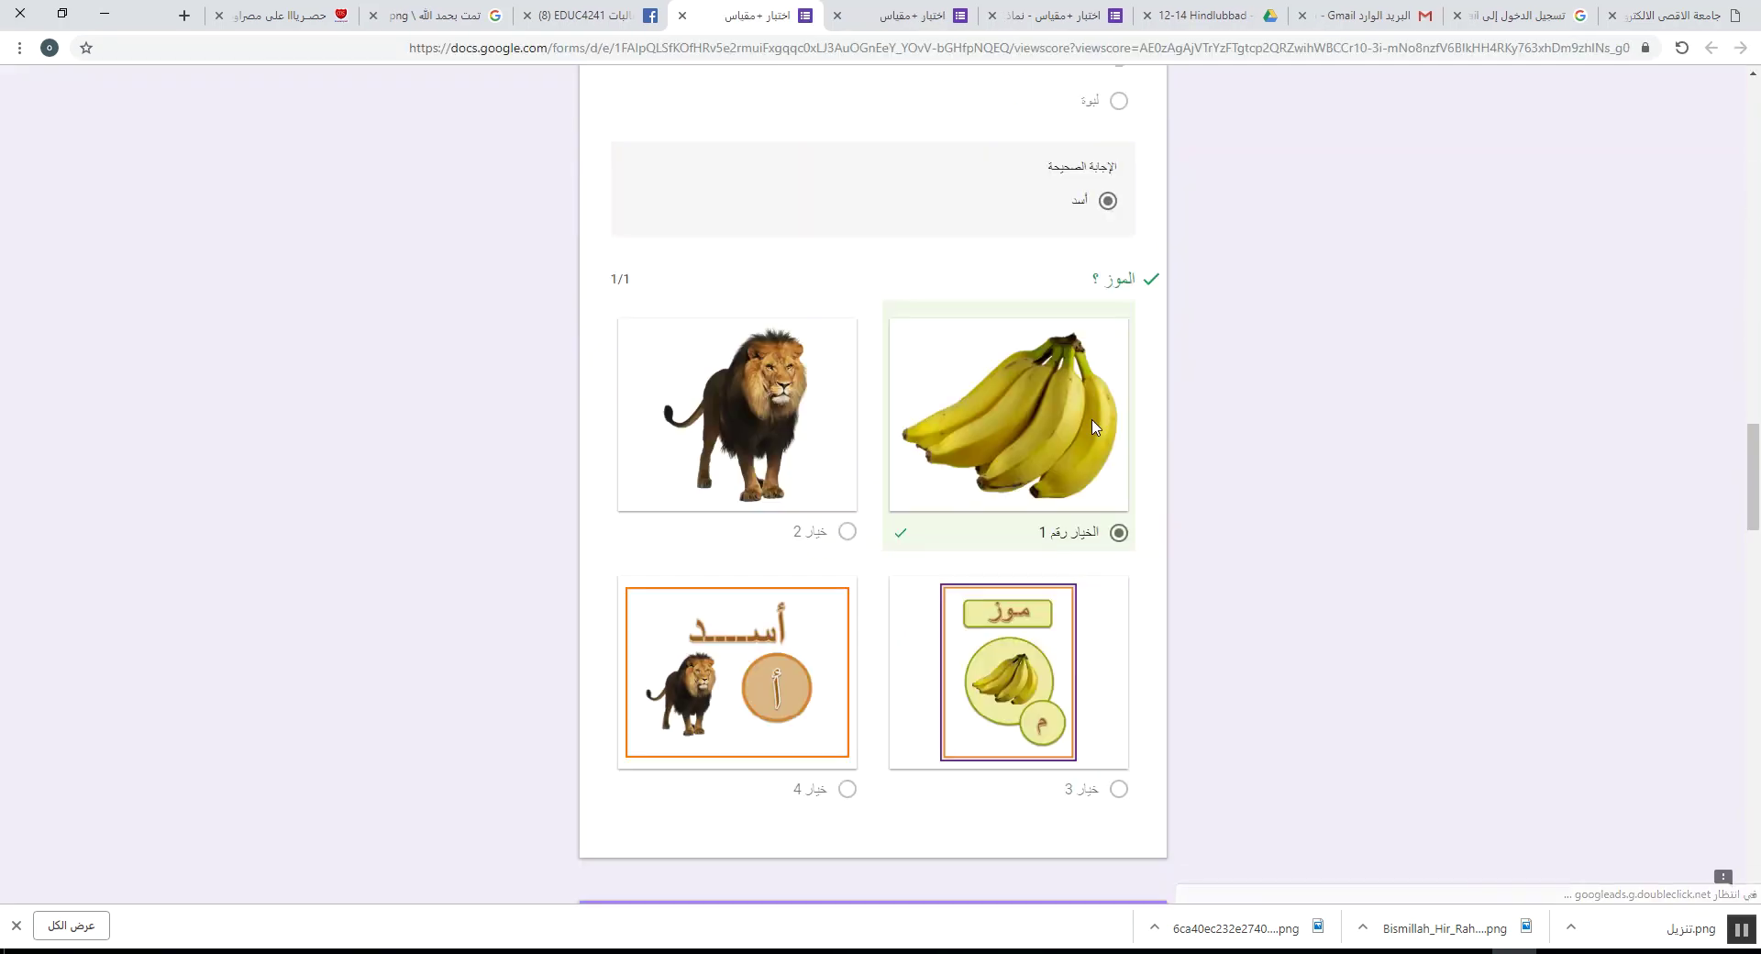
{"action": "scroll", "coordinate": [1093, 427], "scroll_direction": "down", "scroll_amount": 15}
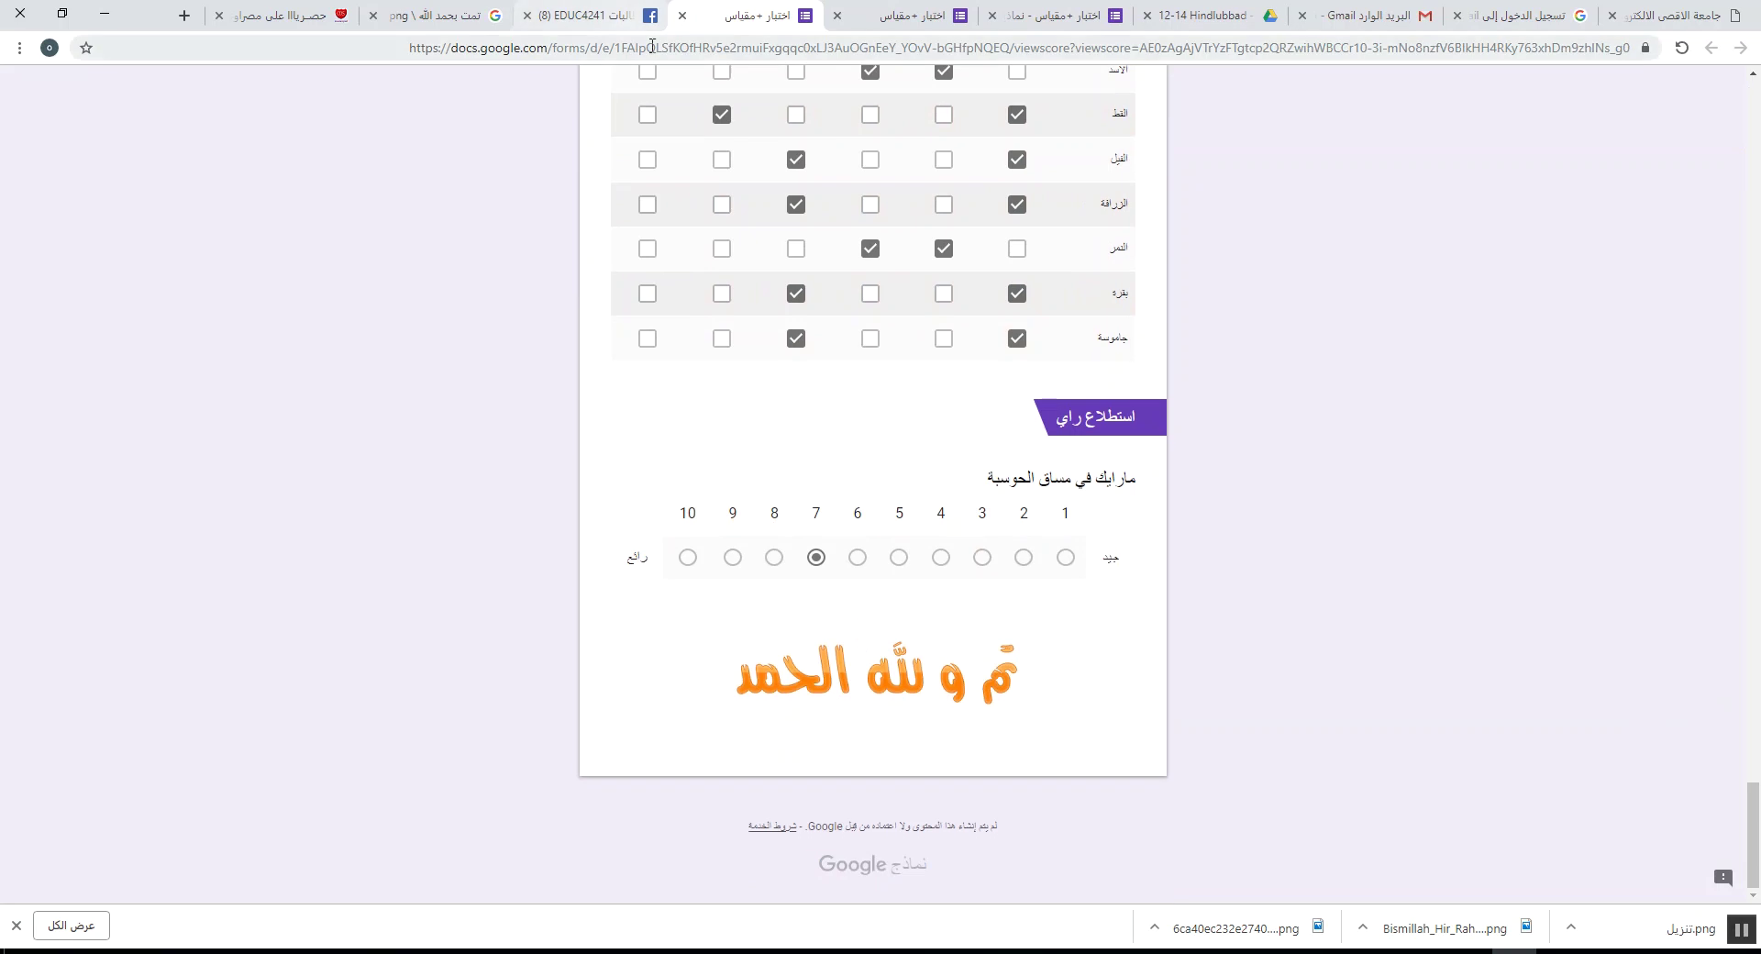
{"action": "left_click", "coordinate": [681, 15]}
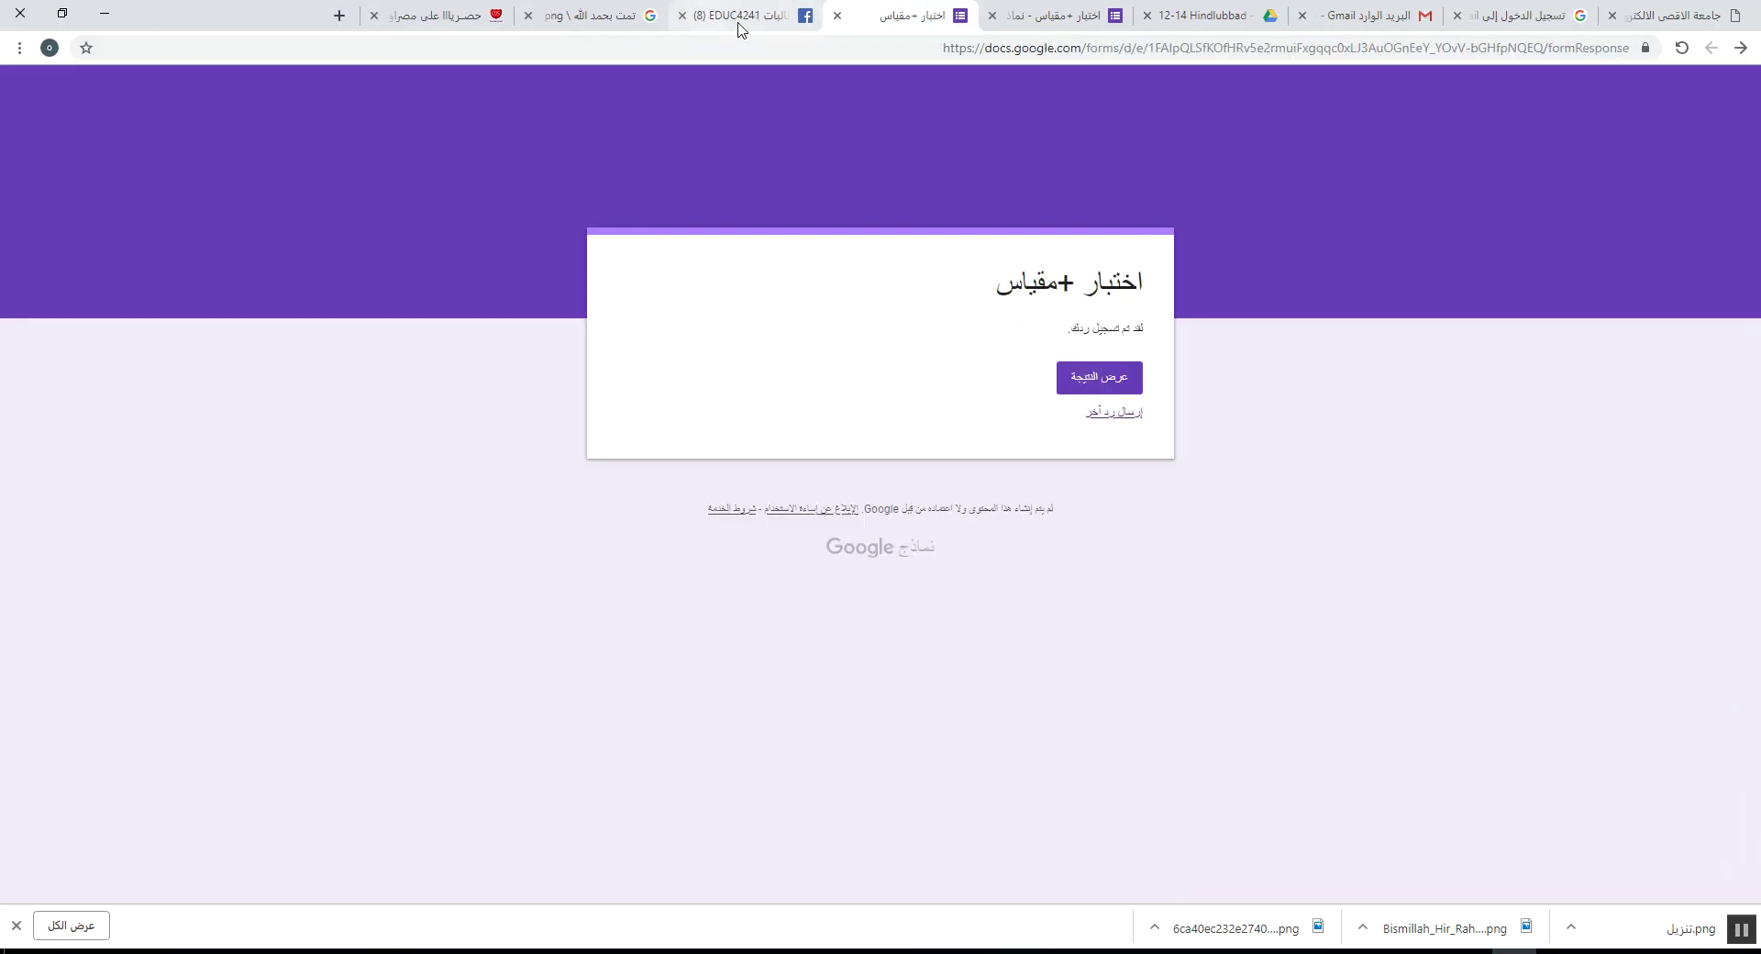
{"action": "left_click", "coordinate": [837, 16]}
- Enable التقييد برد واحد and التعديل بعد الإرسال in the form's general settings and save them
{"action": "left_click", "coordinate": [1055, 16]}
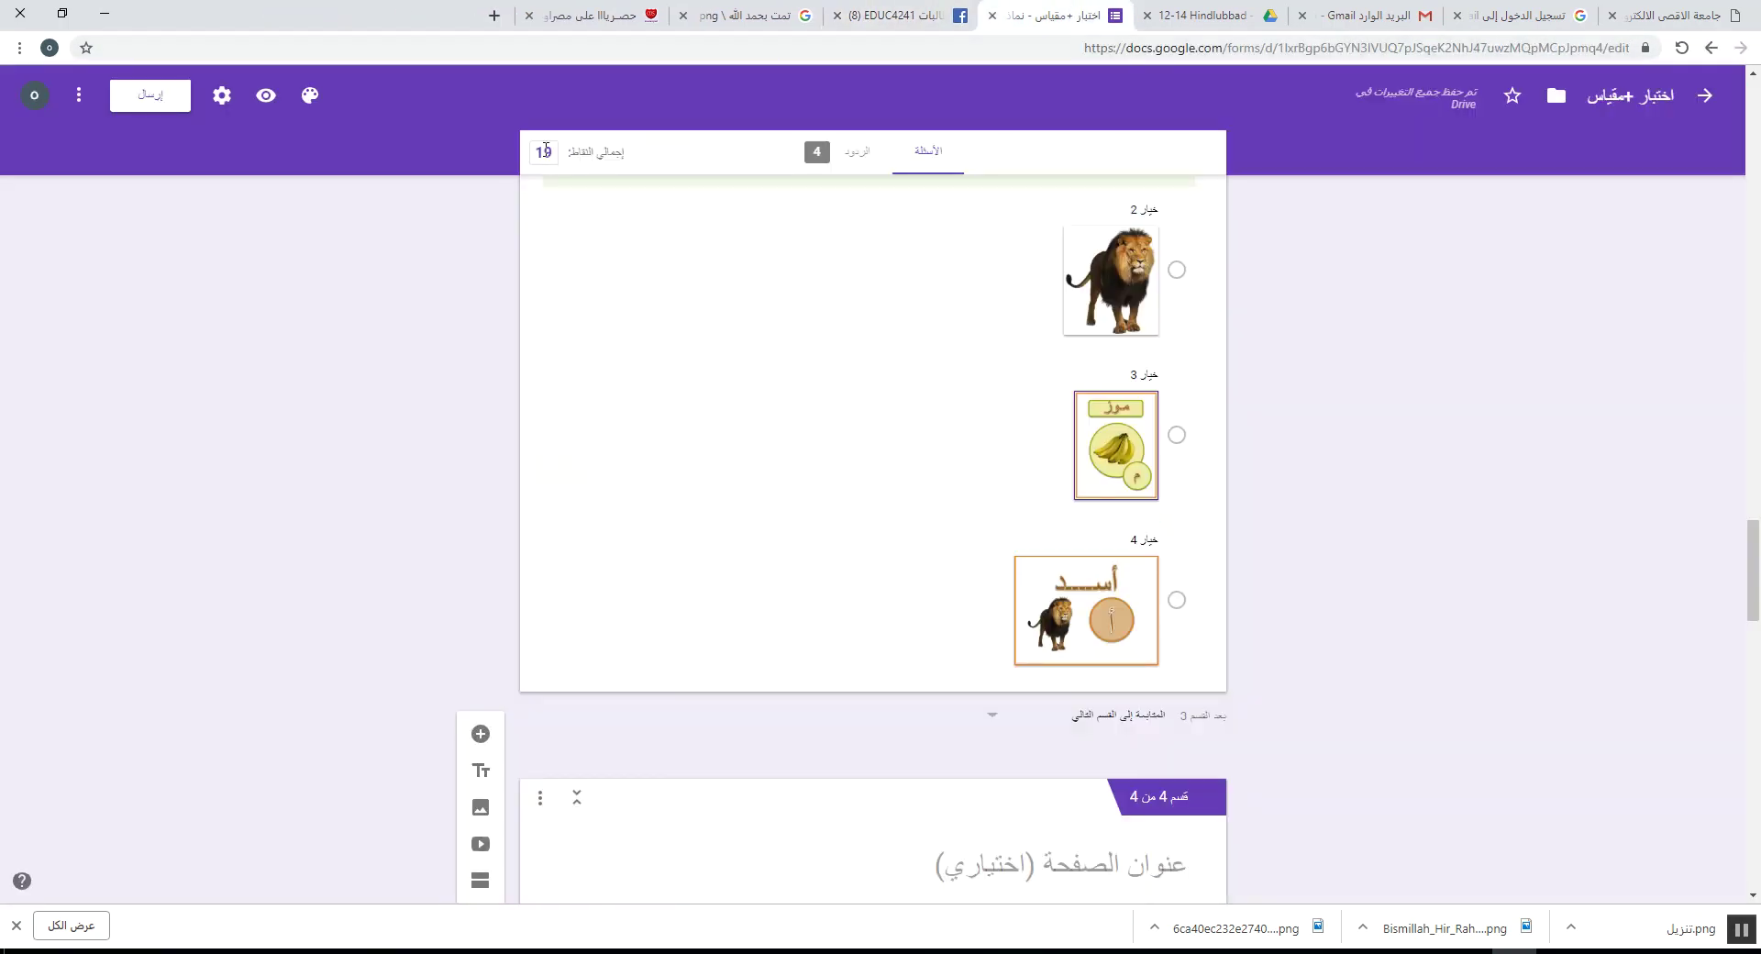
{"action": "left_click", "coordinate": [222, 97]}
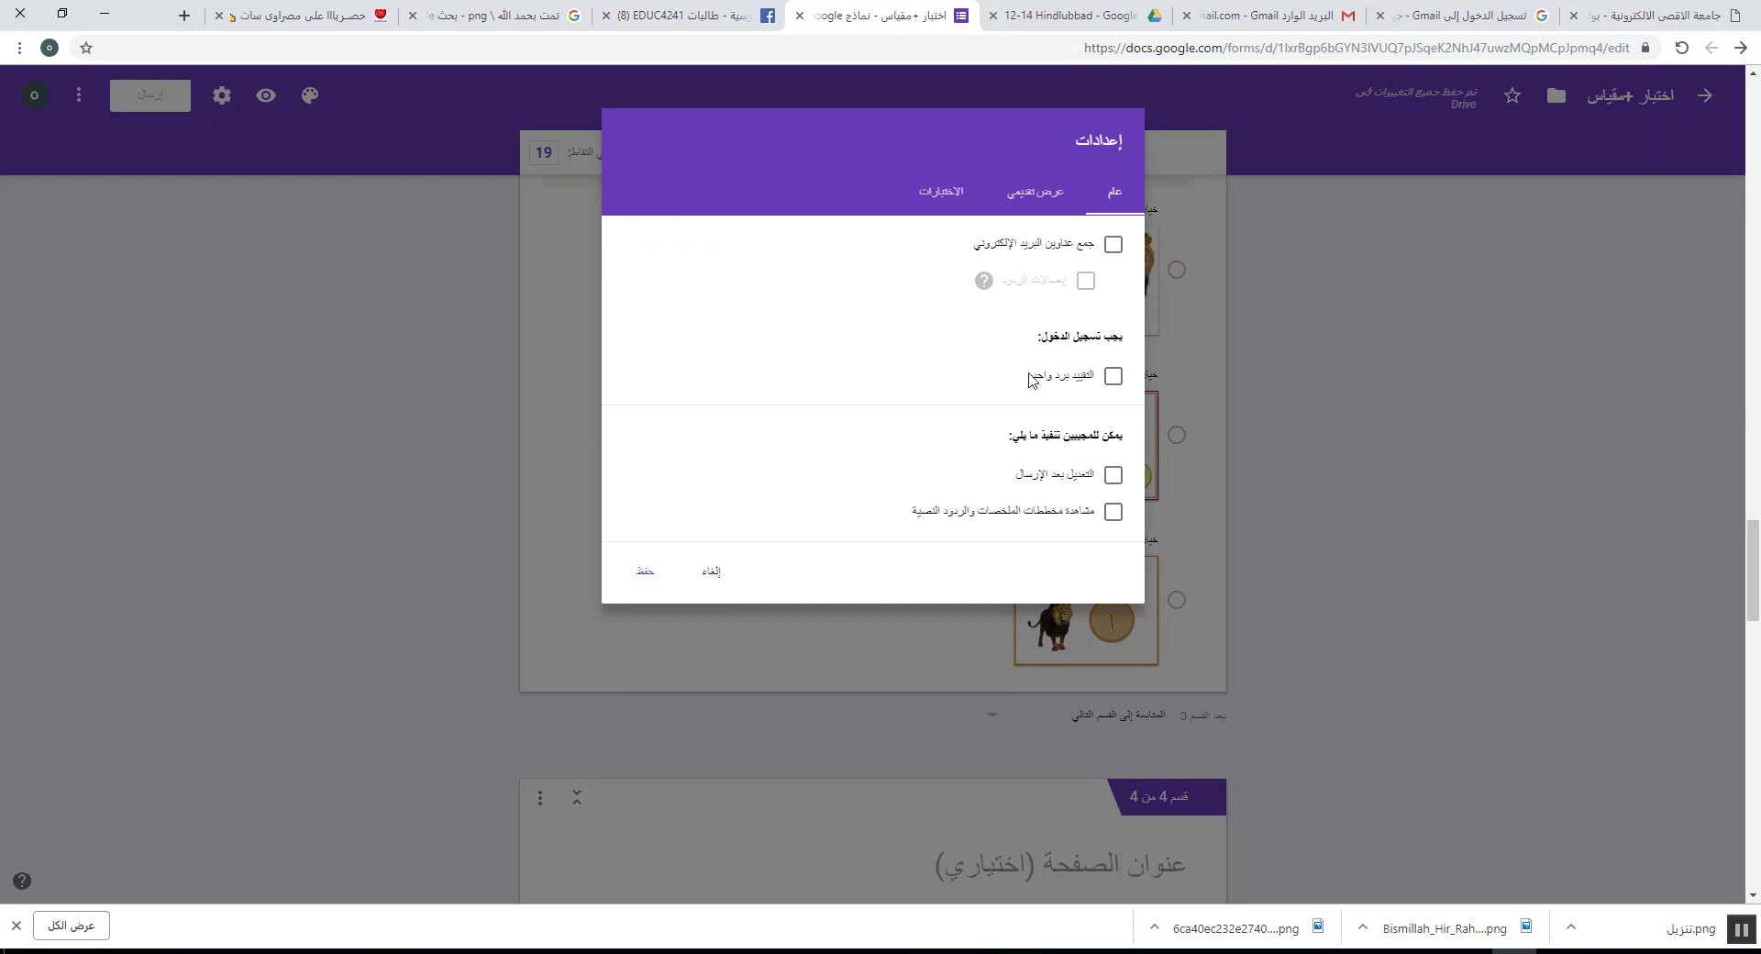
{"action": "left_click", "coordinate": [1069, 391]}
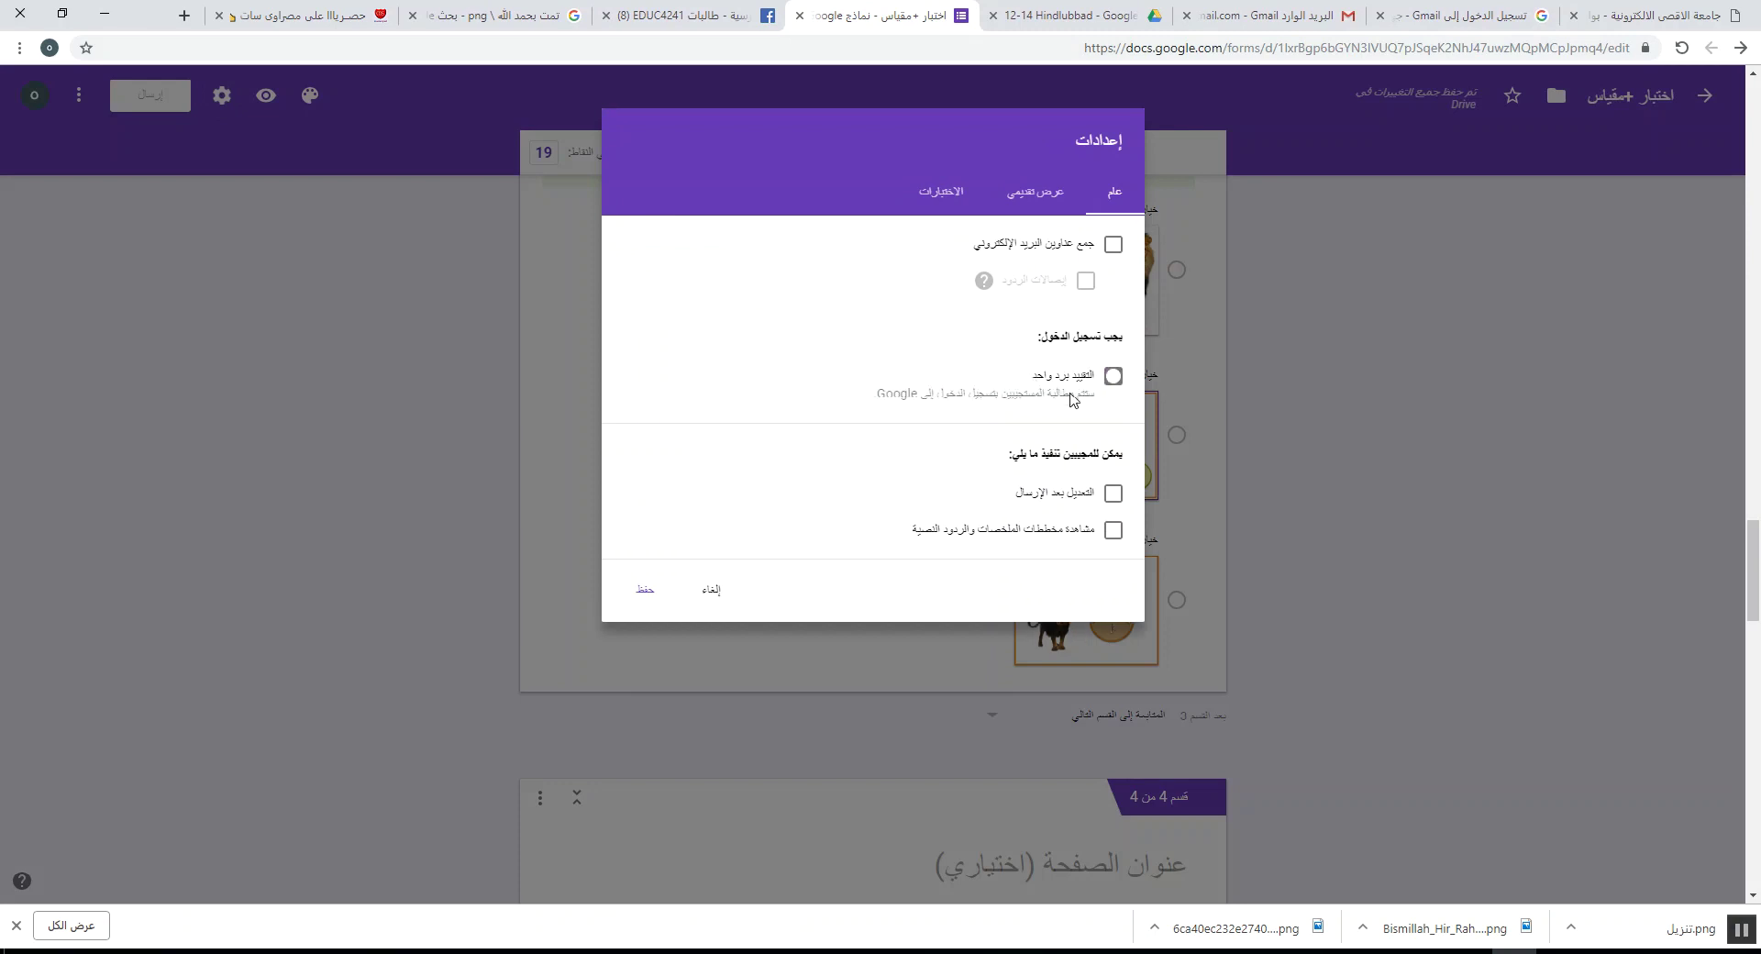
{"action": "left_click", "coordinate": [1077, 502]}
{"action": "left_click", "coordinate": [643, 589]}
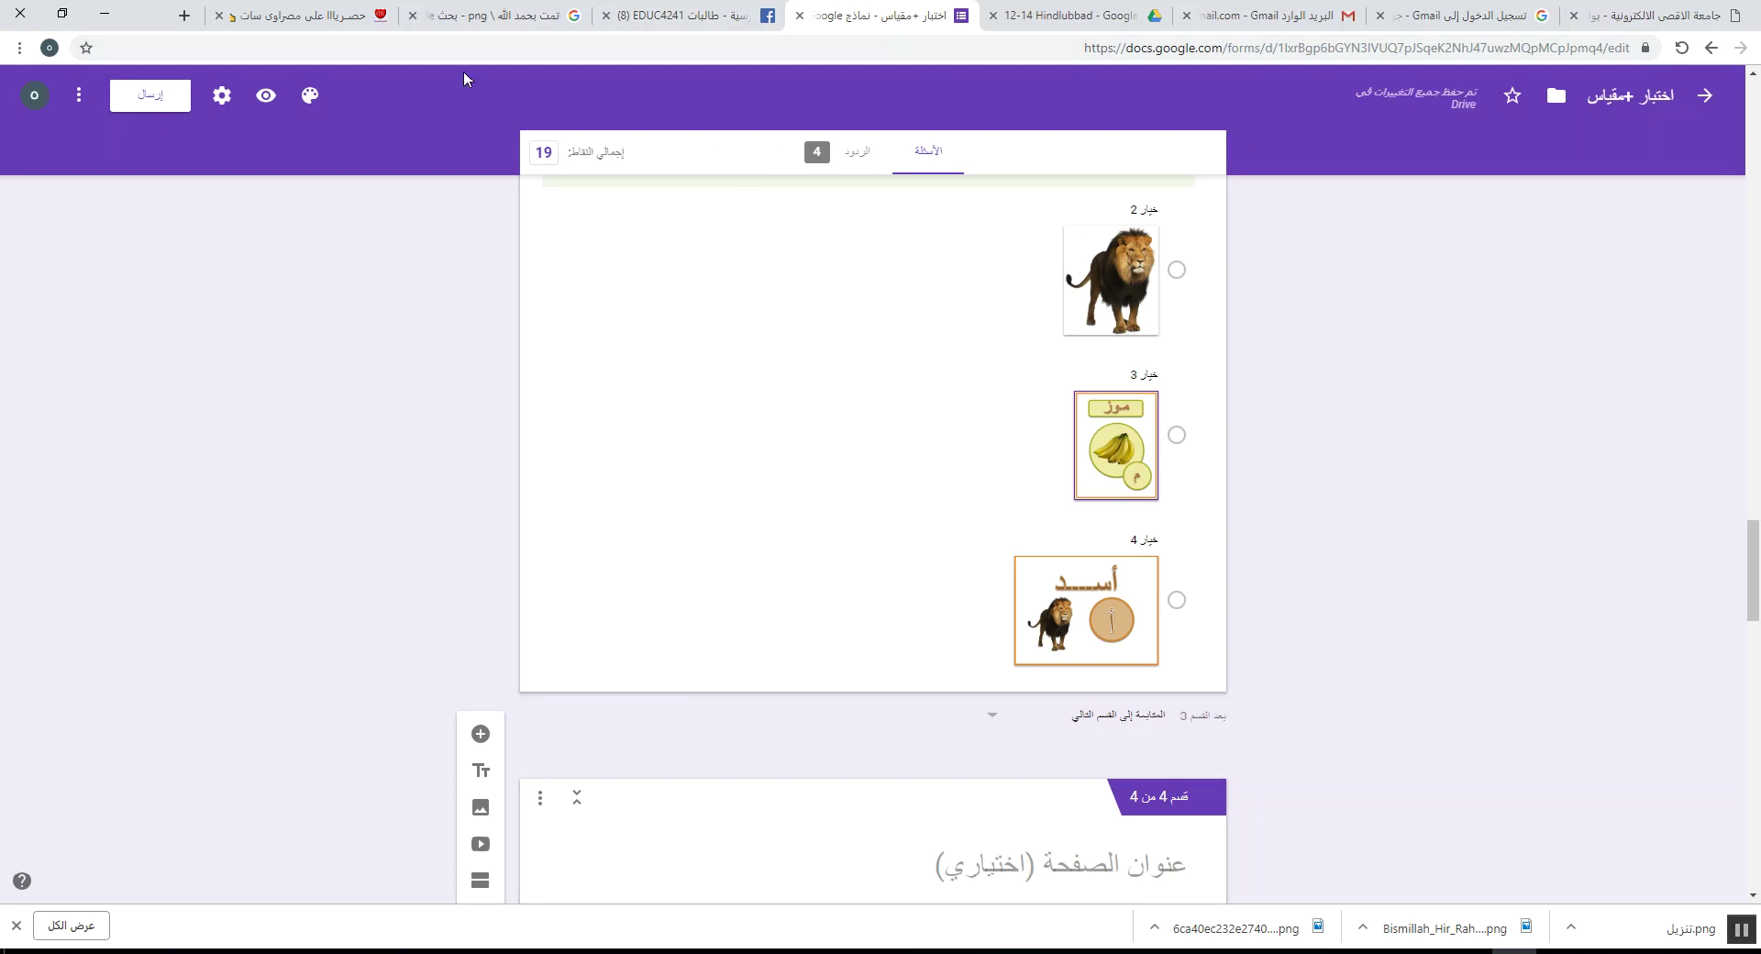
- Preview the form, fill in the university number and full name, choose الاول 1 as الشعبة, and continue to page 2
{"action": "left_click", "coordinate": [272, 102]}
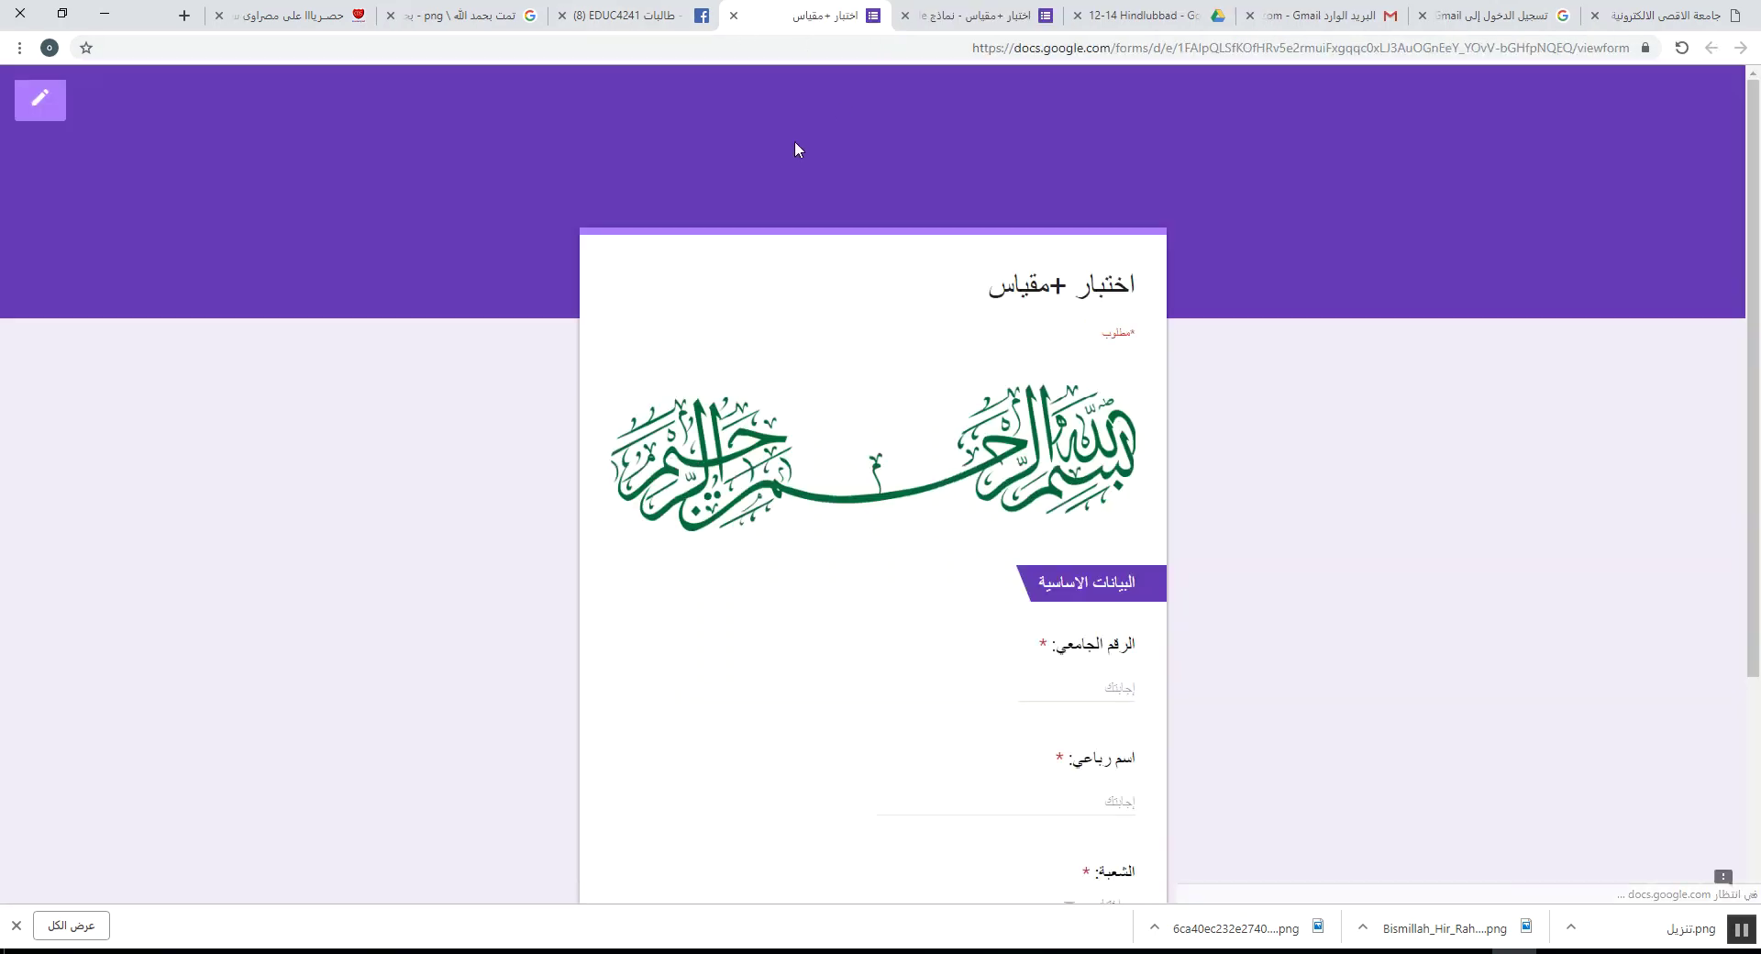
{"action": "scroll", "coordinate": [782, 341], "scroll_direction": "down", "scroll_amount": 3}
{"action": "left_click", "coordinate": [1079, 391]}
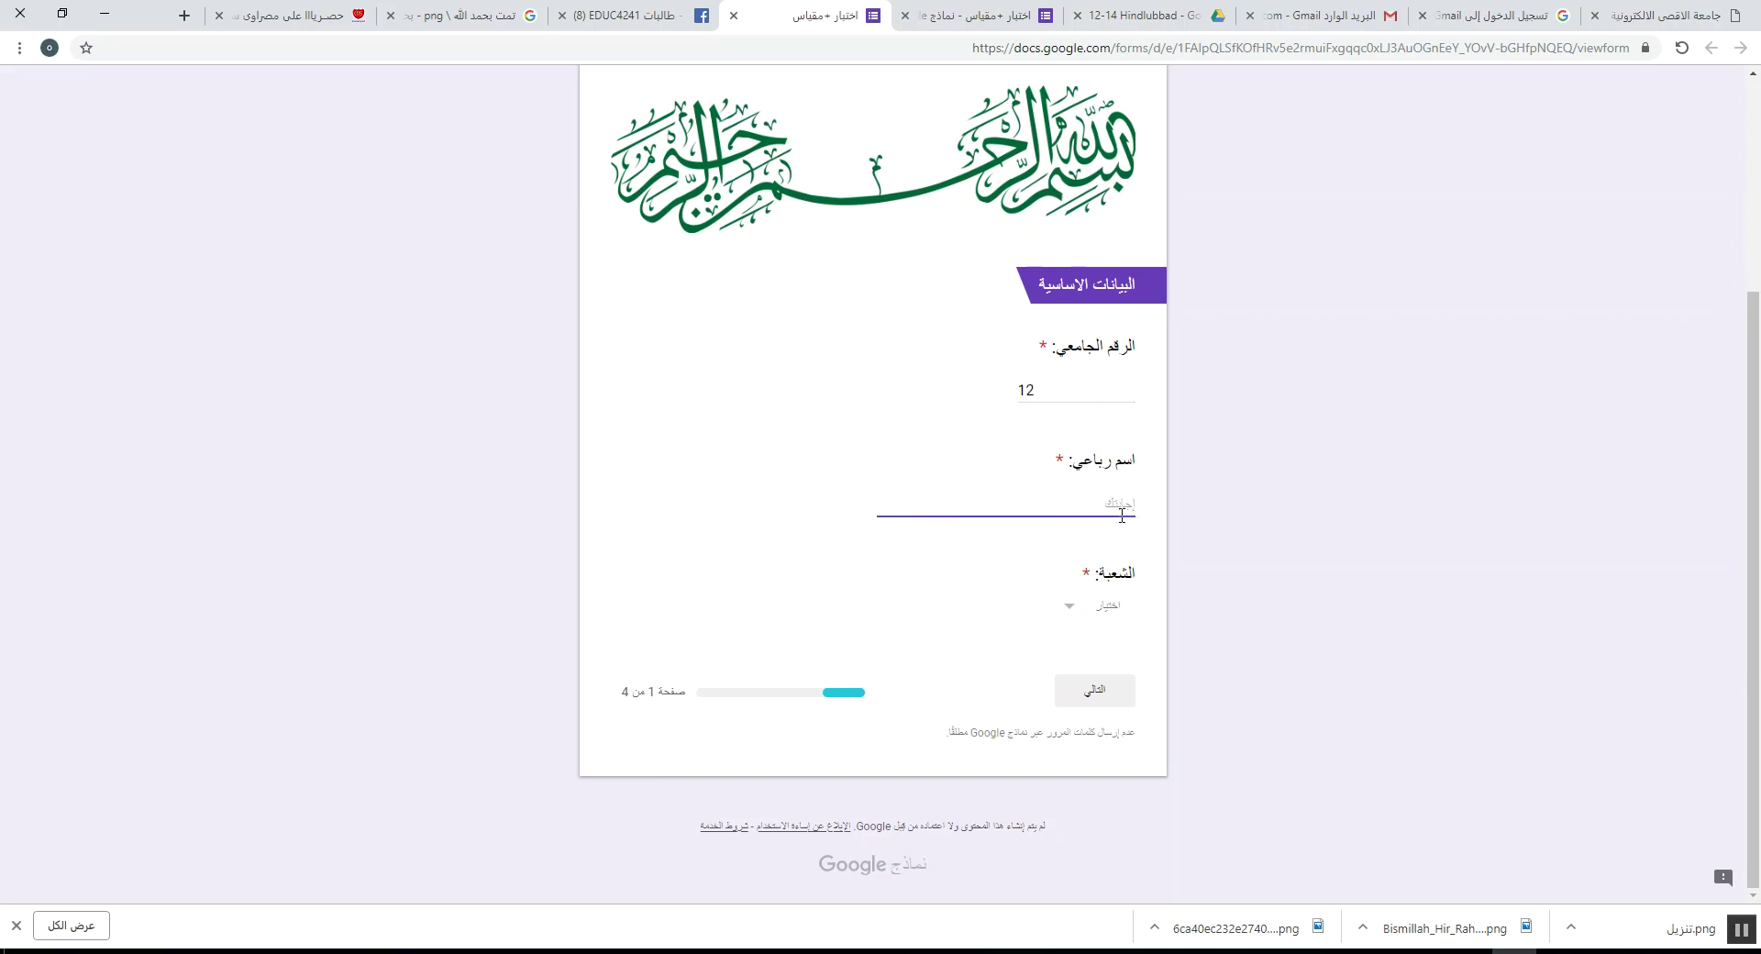
{"action": "left_click", "coordinate": [1105, 610]}
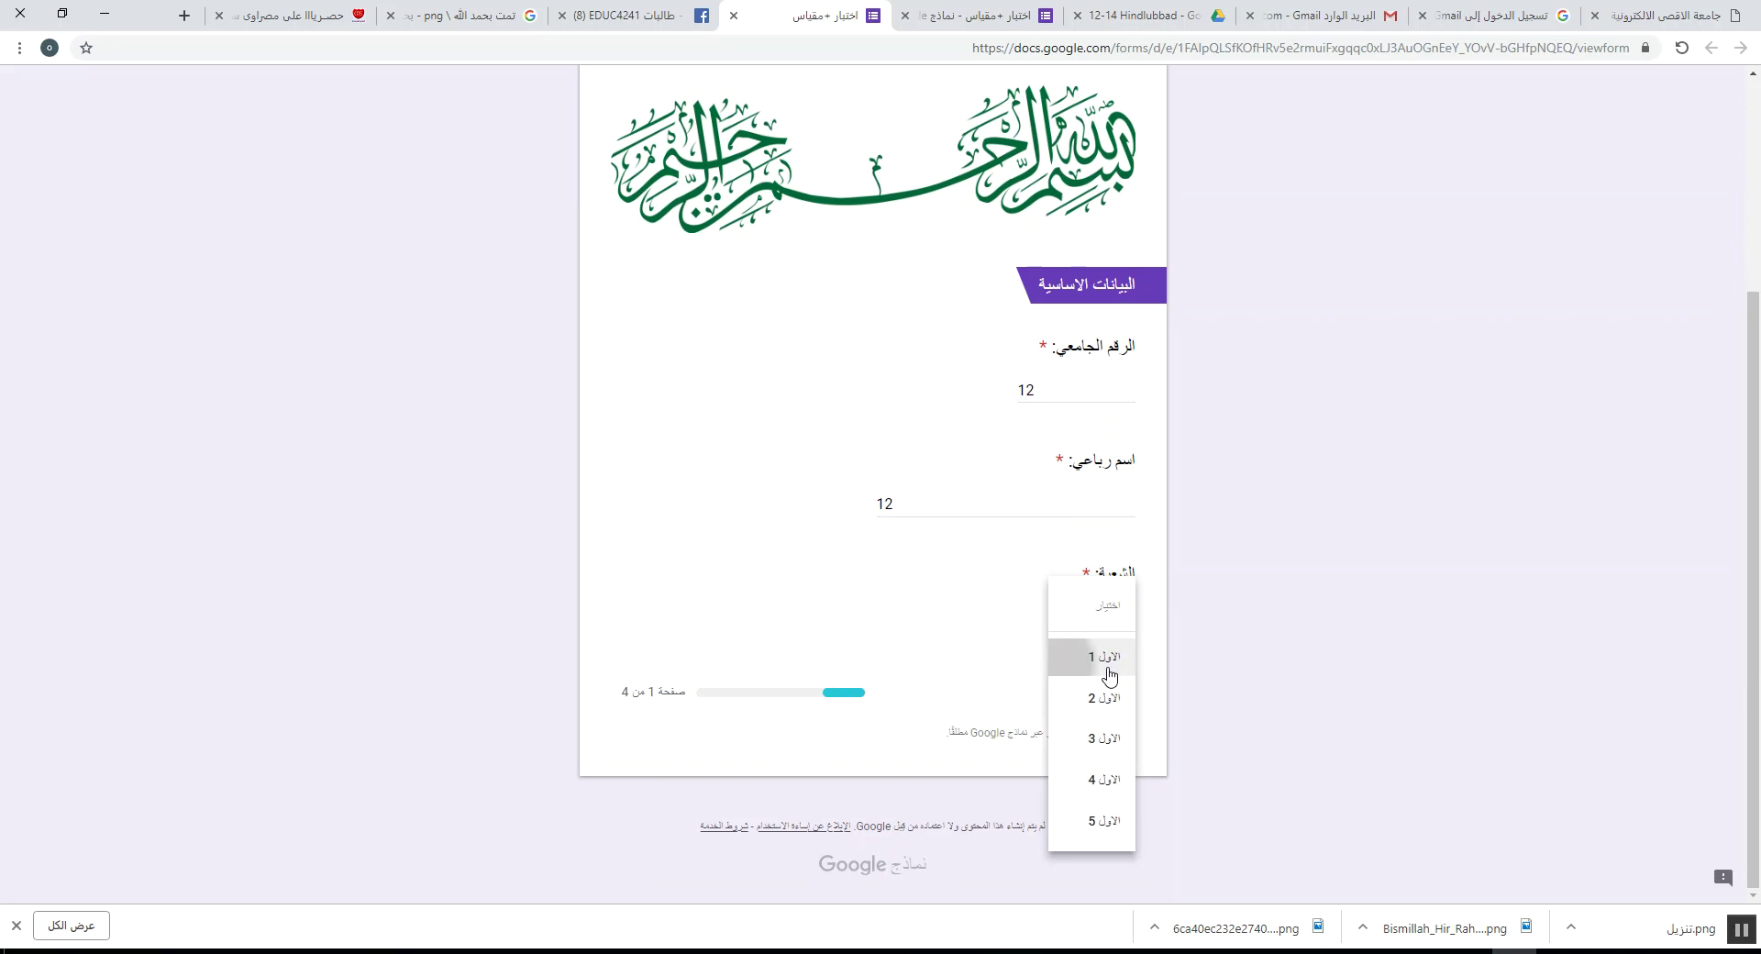
{"action": "left_click", "coordinate": [1108, 662]}
{"action": "left_click", "coordinate": [1098, 703]}
- Answer page 2 with أسد for the meat eater, زرافة for the plant eater and بقرة for the domestic animal, and continue to page 3
{"action": "left_click", "coordinate": [1126, 495]}
{"action": "scroll", "coordinate": [1125, 627], "scroll_direction": "down", "scroll_amount": 2}
{"action": "left_click", "coordinate": [1127, 588]}
{"action": "scroll", "coordinate": [1127, 577], "scroll_direction": "down", "scroll_amount": 4}
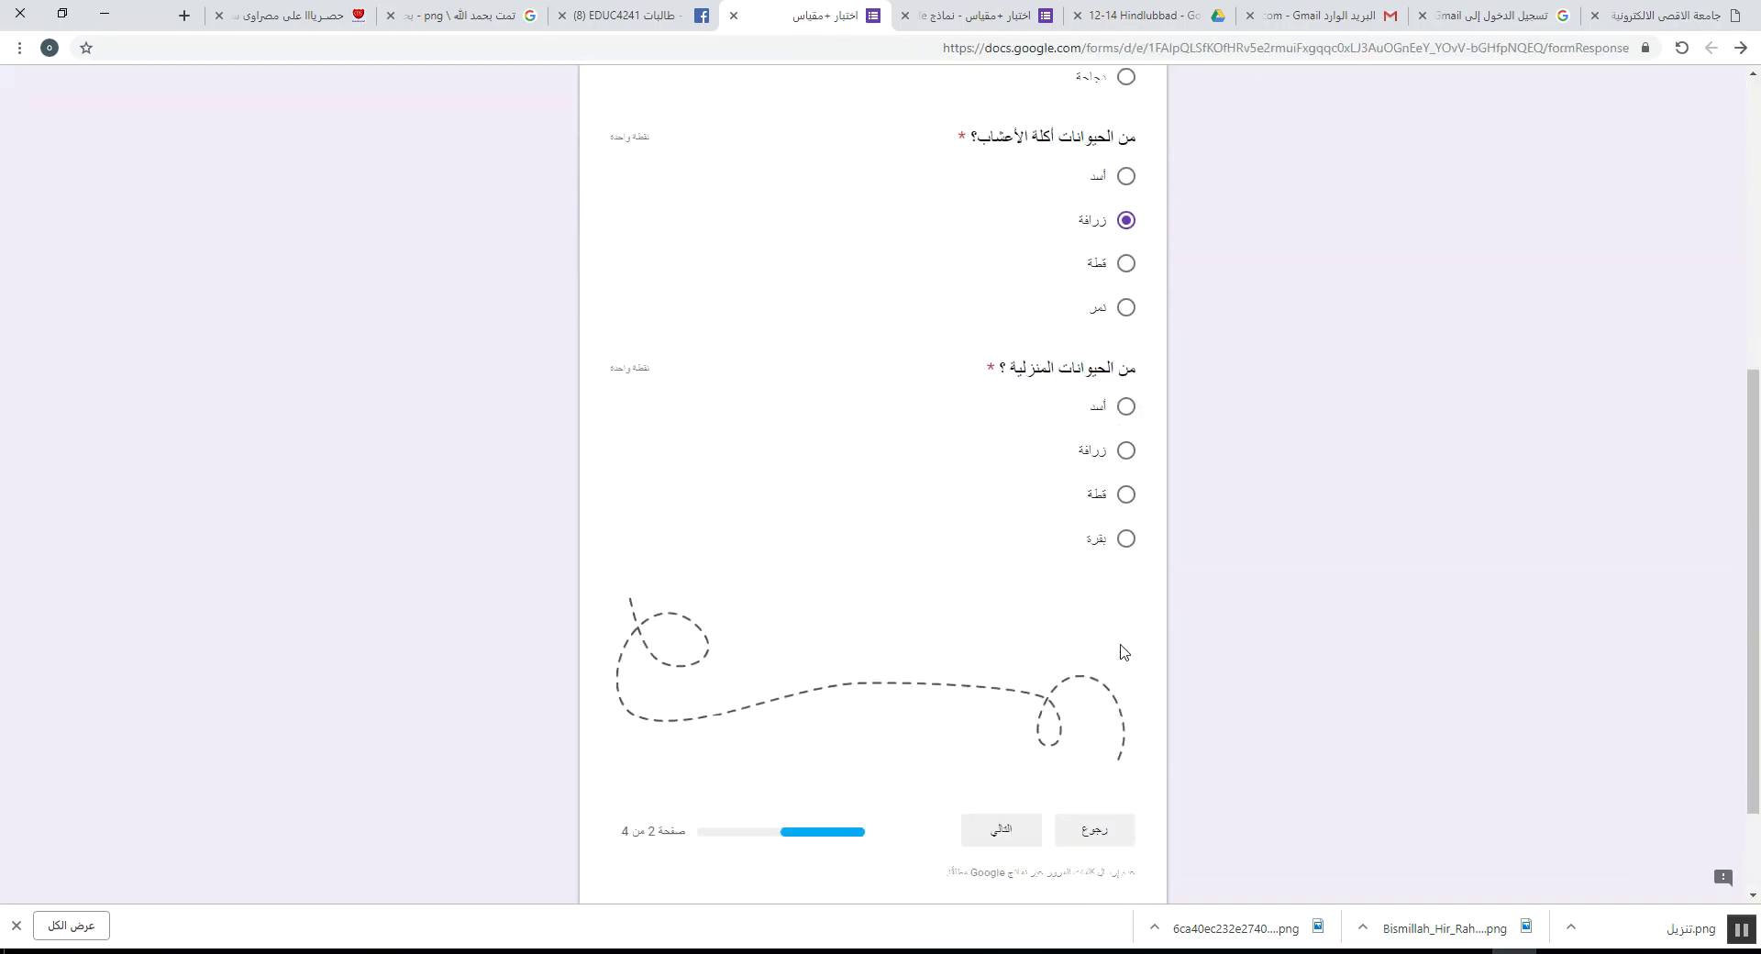
{"action": "left_click", "coordinate": [1125, 541]}
{"action": "left_click", "coordinate": [1005, 841]}
- Answer page 3 with نمر for من أنا ؟ and الخيار رقم 1 for الموز ؟, and continue to page 4
{"action": "left_click", "coordinate": [1127, 719]}
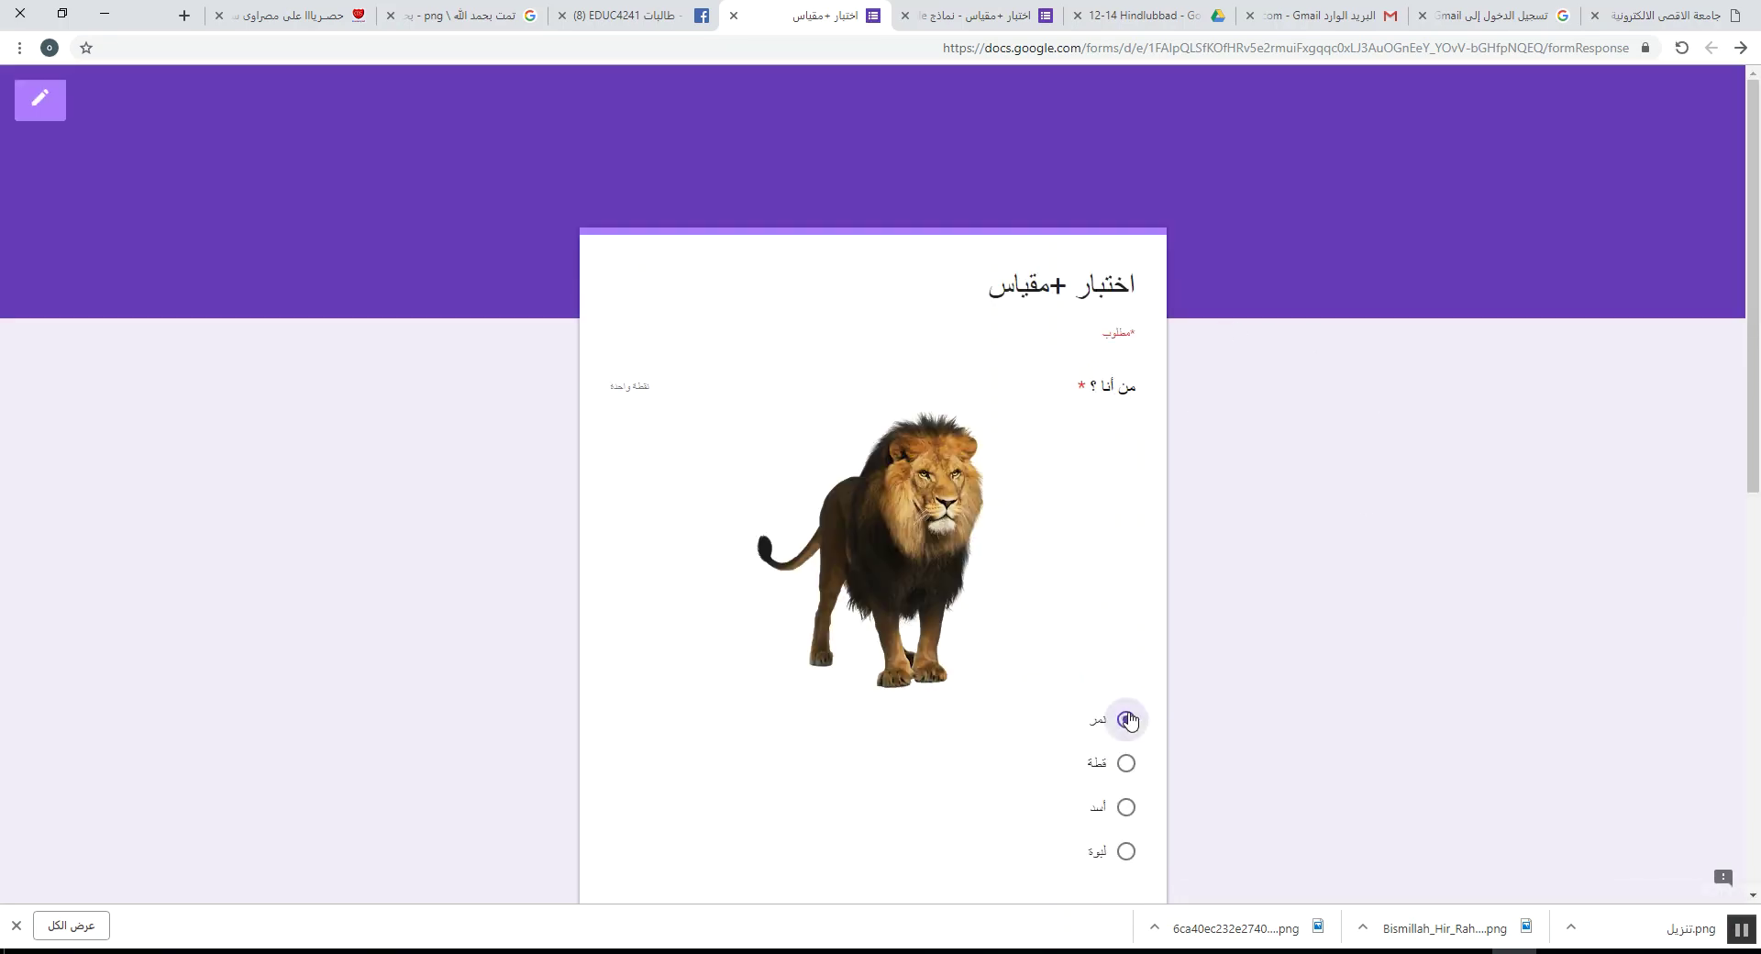
{"action": "scroll", "coordinate": [1135, 699], "scroll_direction": "down", "scroll_amount": 6}
{"action": "left_click", "coordinate": [1126, 615]}
{"action": "scroll", "coordinate": [1127, 631], "scroll_direction": "down", "scroll_amount": 3}
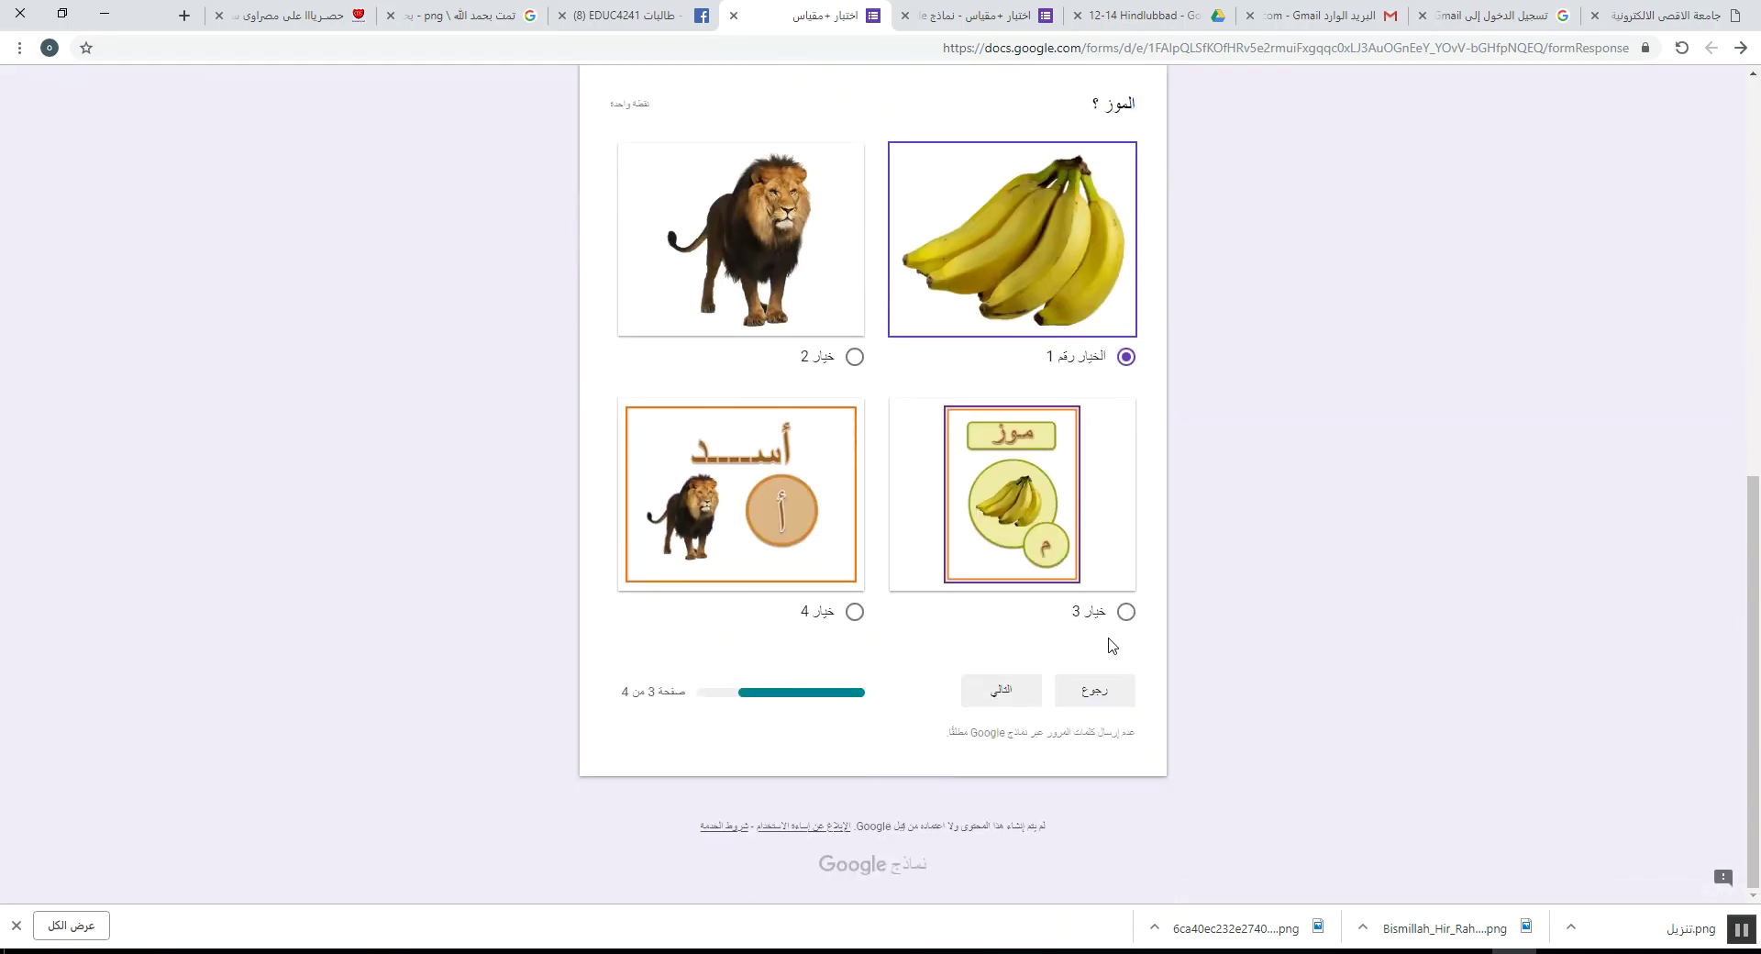
{"action": "left_click", "coordinate": [995, 691]}
- Answer the video question with الثعلب, and in the grid mark الاسد, الثعلب and الدجاجة as خطأ and النمر, القطة, الفيل and الزرافة as صح
{"action": "scroll", "coordinate": [1133, 422], "scroll_direction": "down", "scroll_amount": 4}
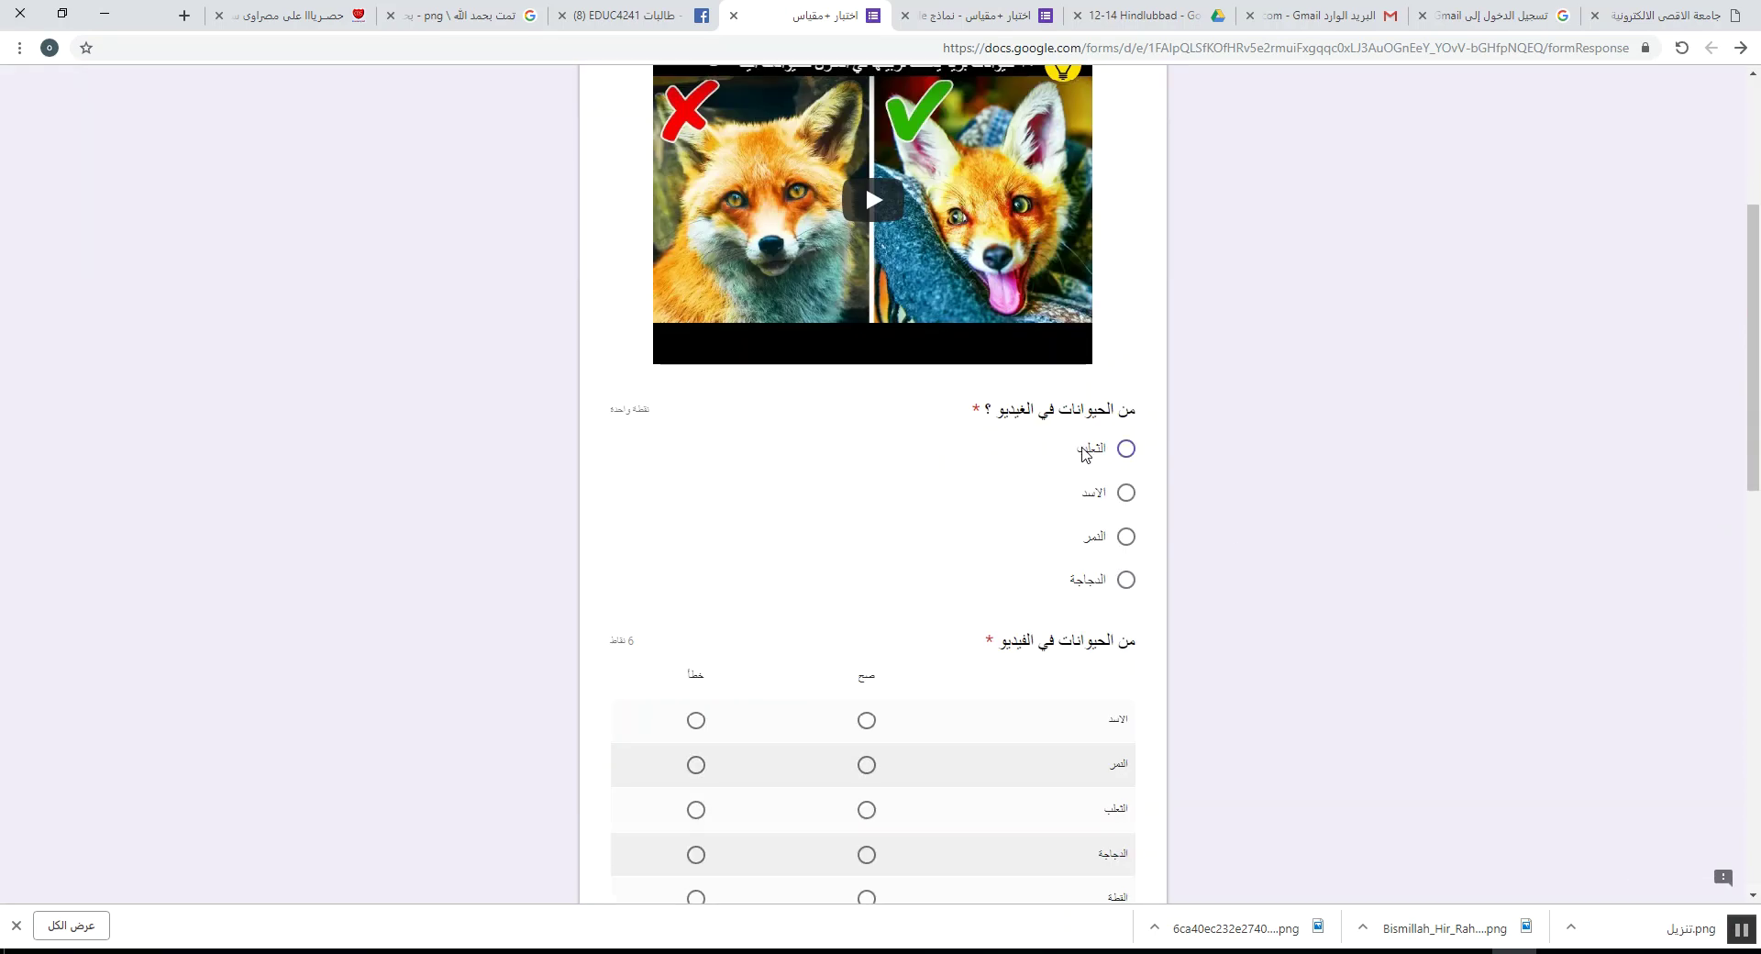
{"action": "scroll", "coordinate": [1007, 540], "scroll_direction": "down", "scroll_amount": 5}
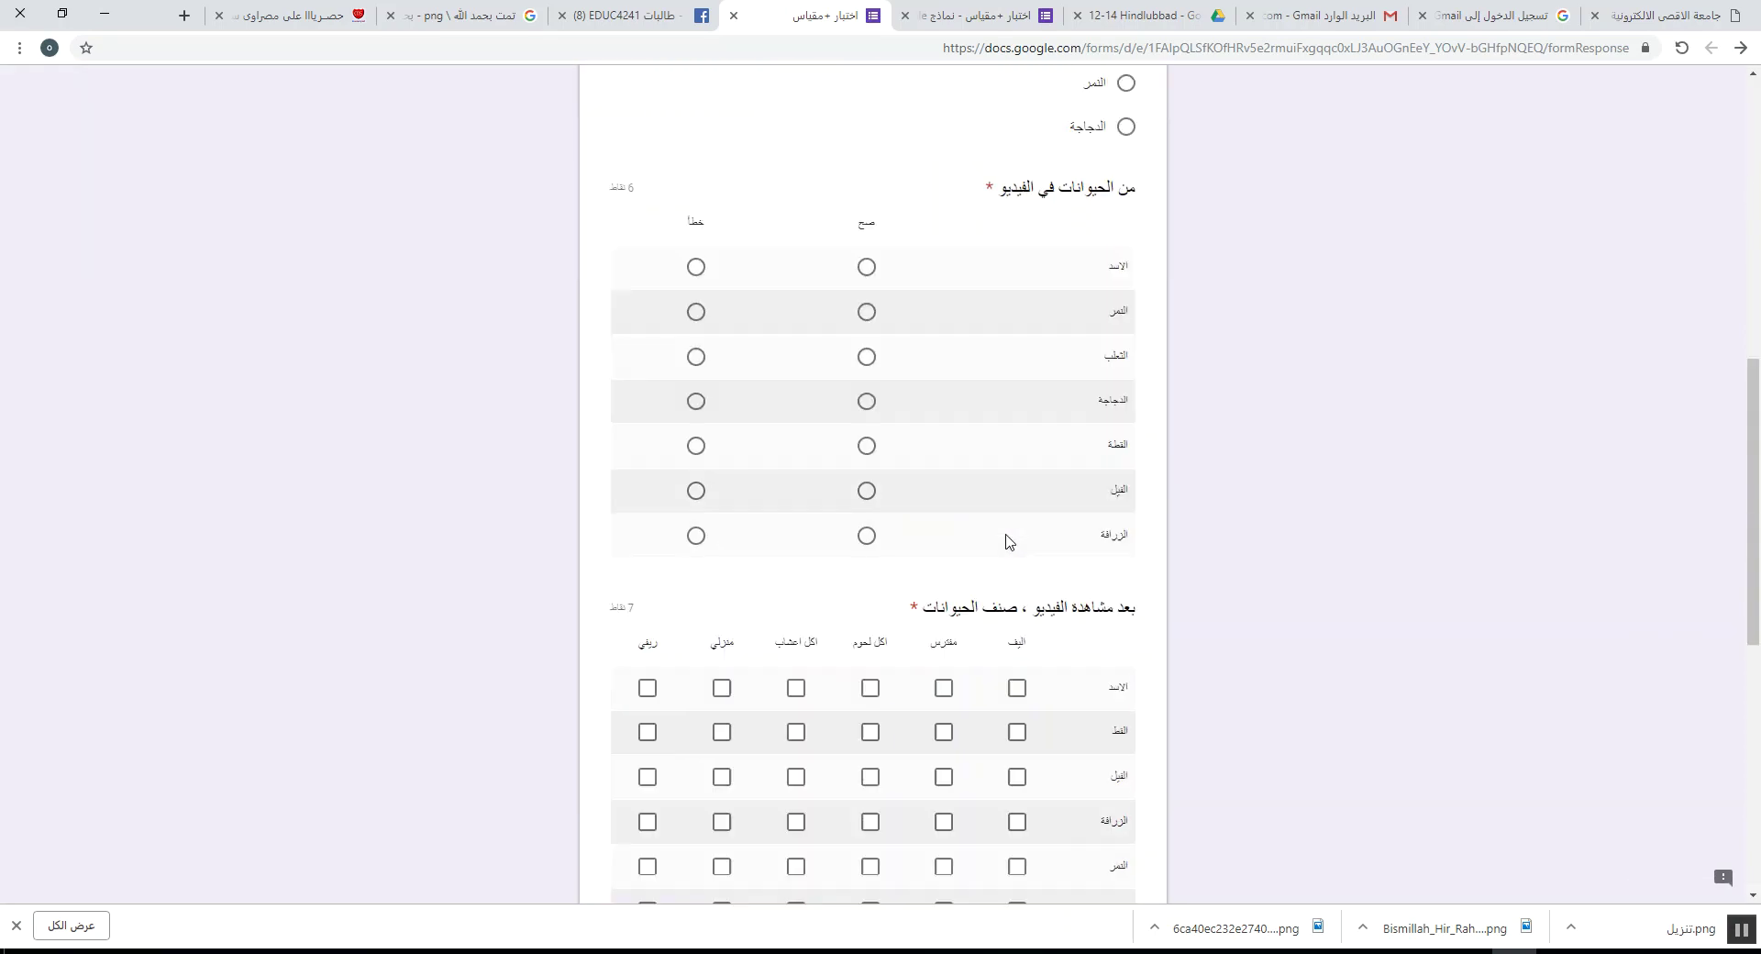
{"action": "left_click", "coordinate": [866, 312]}
{"action": "left_click", "coordinate": [696, 264]}
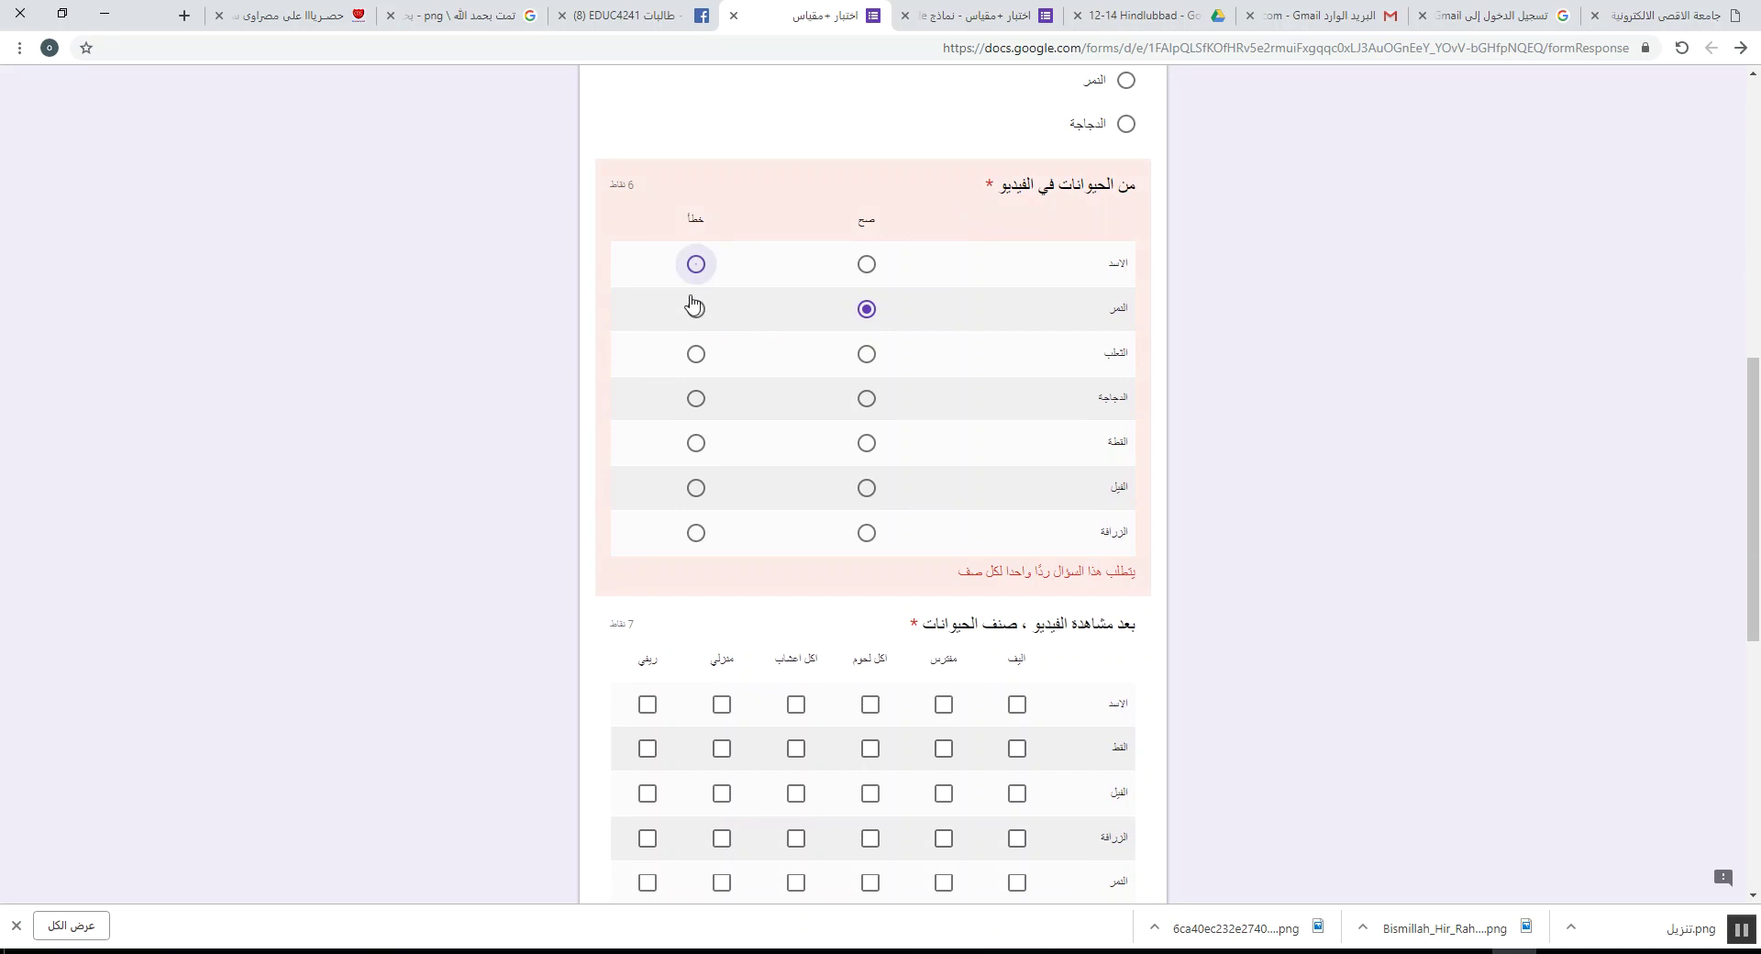
{"action": "left_click", "coordinate": [696, 354]}
{"action": "left_click", "coordinate": [696, 398]}
{"action": "left_click", "coordinate": [866, 442]}
{"action": "left_click", "coordinate": [867, 488]}
{"action": "left_click", "coordinate": [867, 533]}
{"action": "scroll", "coordinate": [1044, 697], "scroll_direction": "down", "scroll_amount": 3}
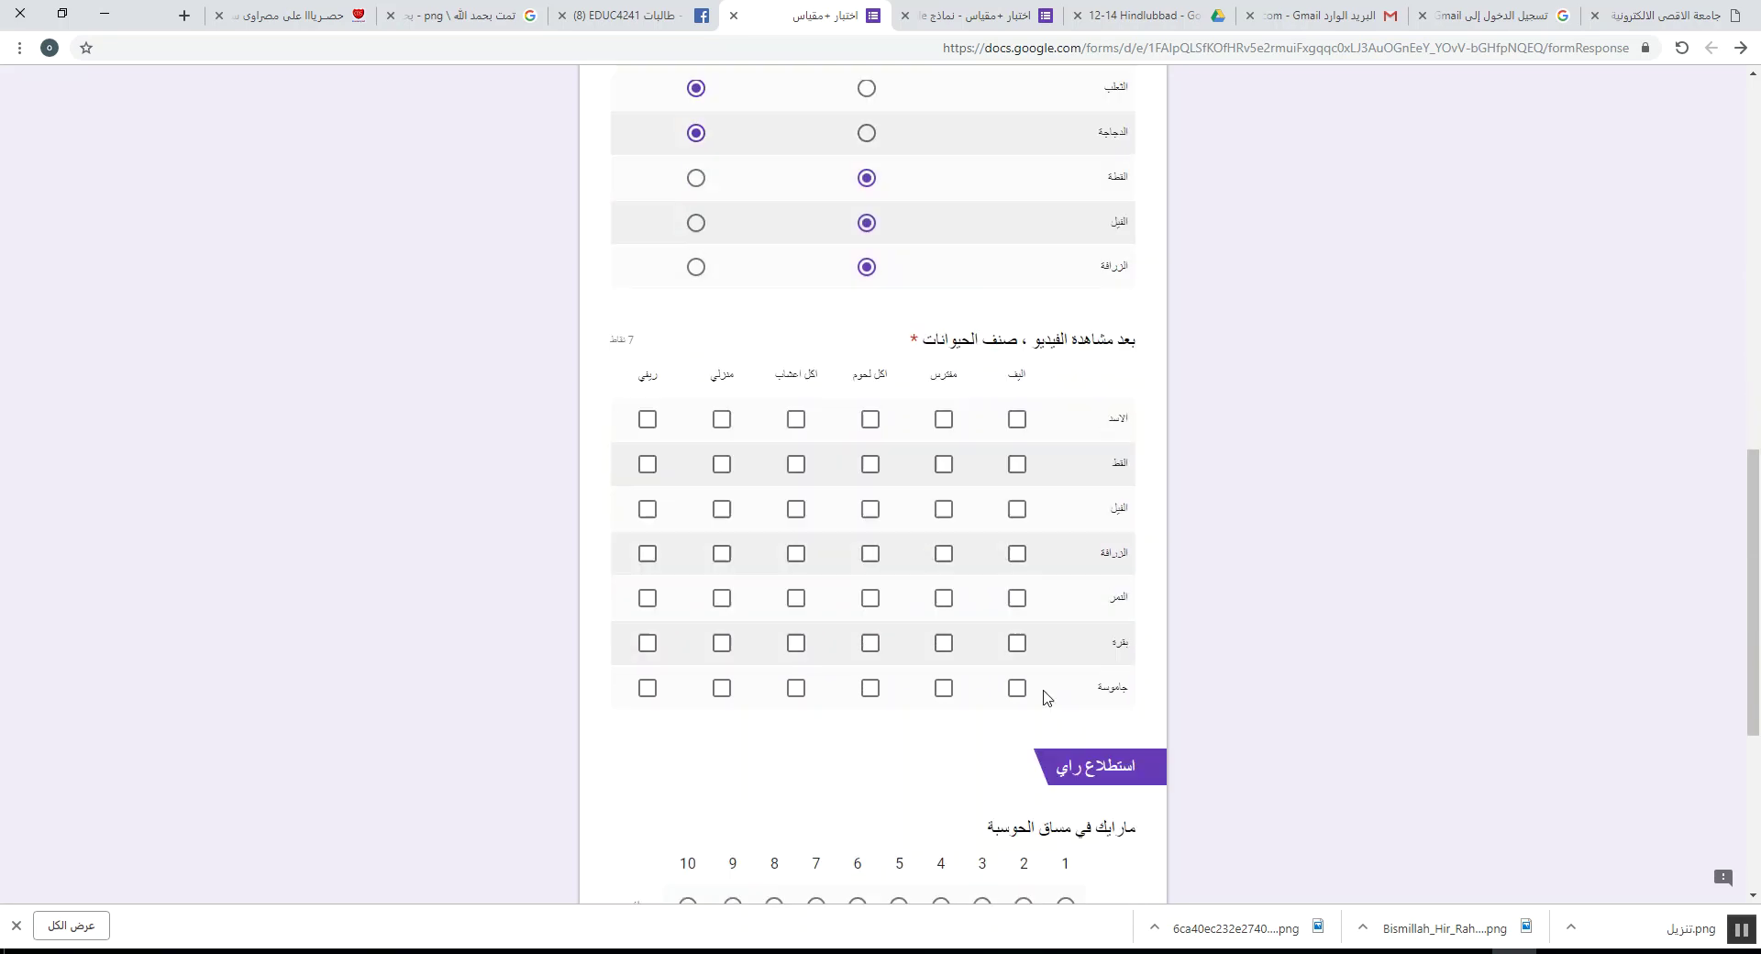
- Classify all seven animals in the checkbox grid as اليف, from الاسد through جاموسة
{"action": "left_click", "coordinate": [1017, 411]}
{"action": "left_click", "coordinate": [1017, 455]}
{"action": "left_click", "coordinate": [1017, 503]}
{"action": "left_click", "coordinate": [1017, 547]}
{"action": "left_click", "coordinate": [1017, 591]}
{"action": "left_click", "coordinate": [1017, 636]}
{"action": "left_click", "coordinate": [1017, 679]}
- Rate the مارايك في مساق الحوسبة question 3 and submit the response
{"action": "scroll", "coordinate": [1017, 642], "scroll_direction": "down", "scroll_amount": 5}
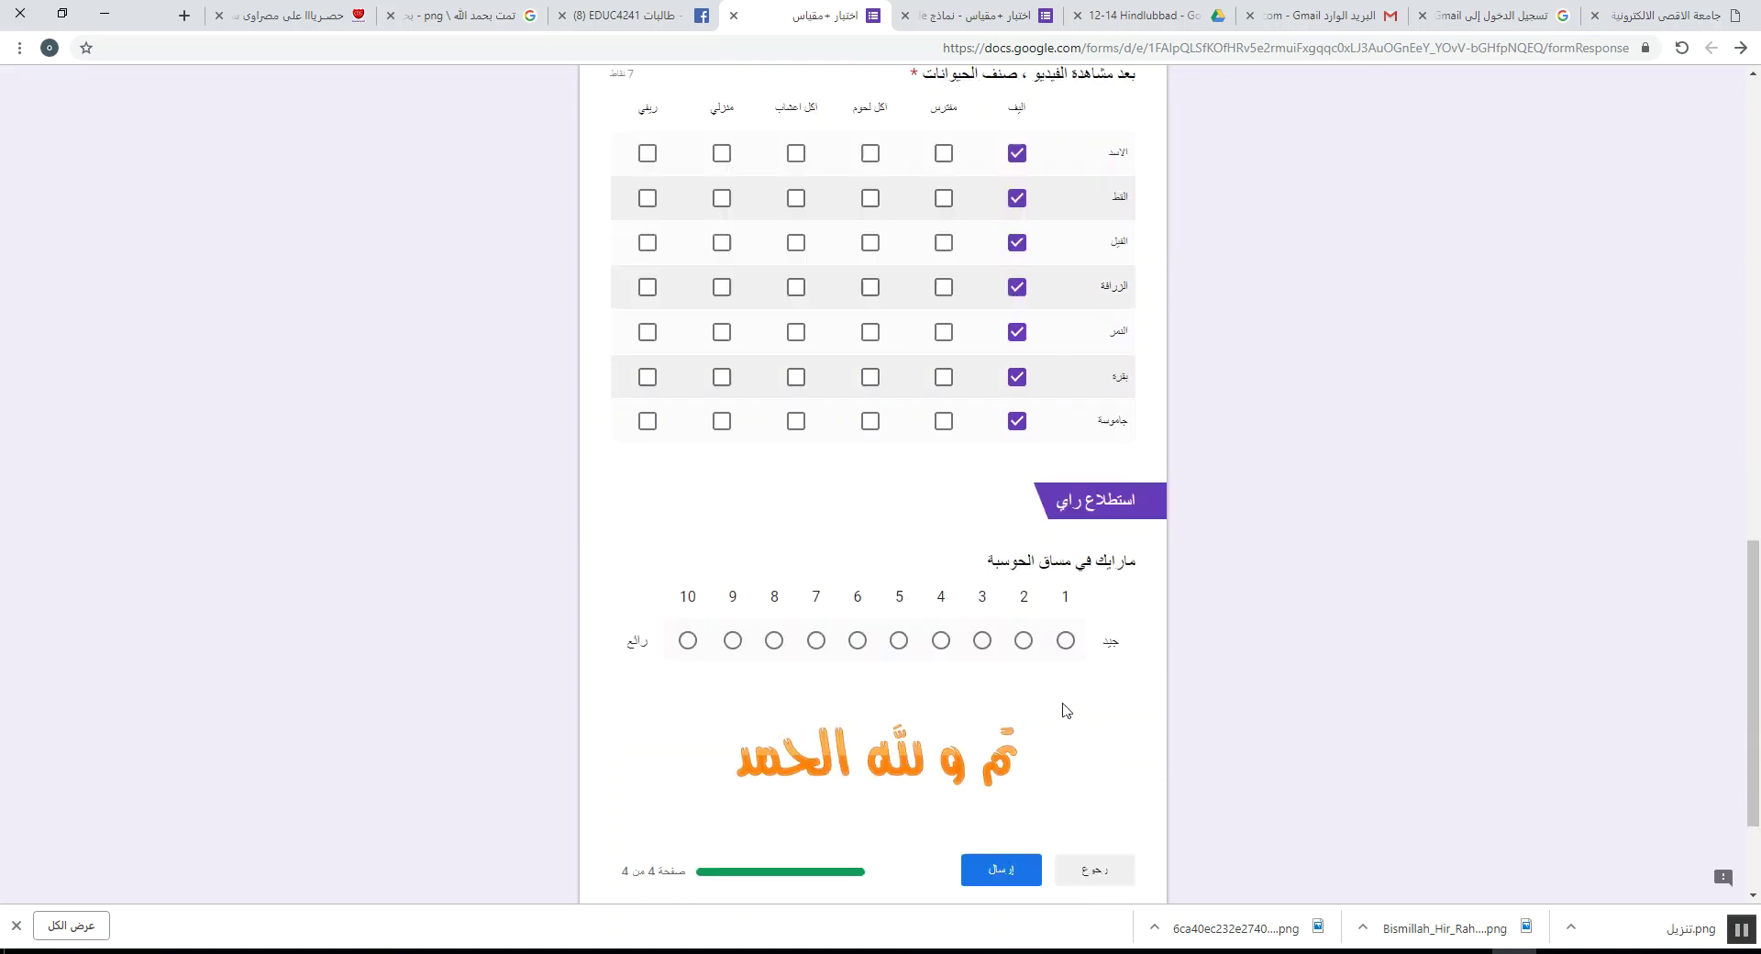
{"action": "left_click", "coordinate": [981, 460]}
{"action": "left_click", "coordinate": [1002, 689]}
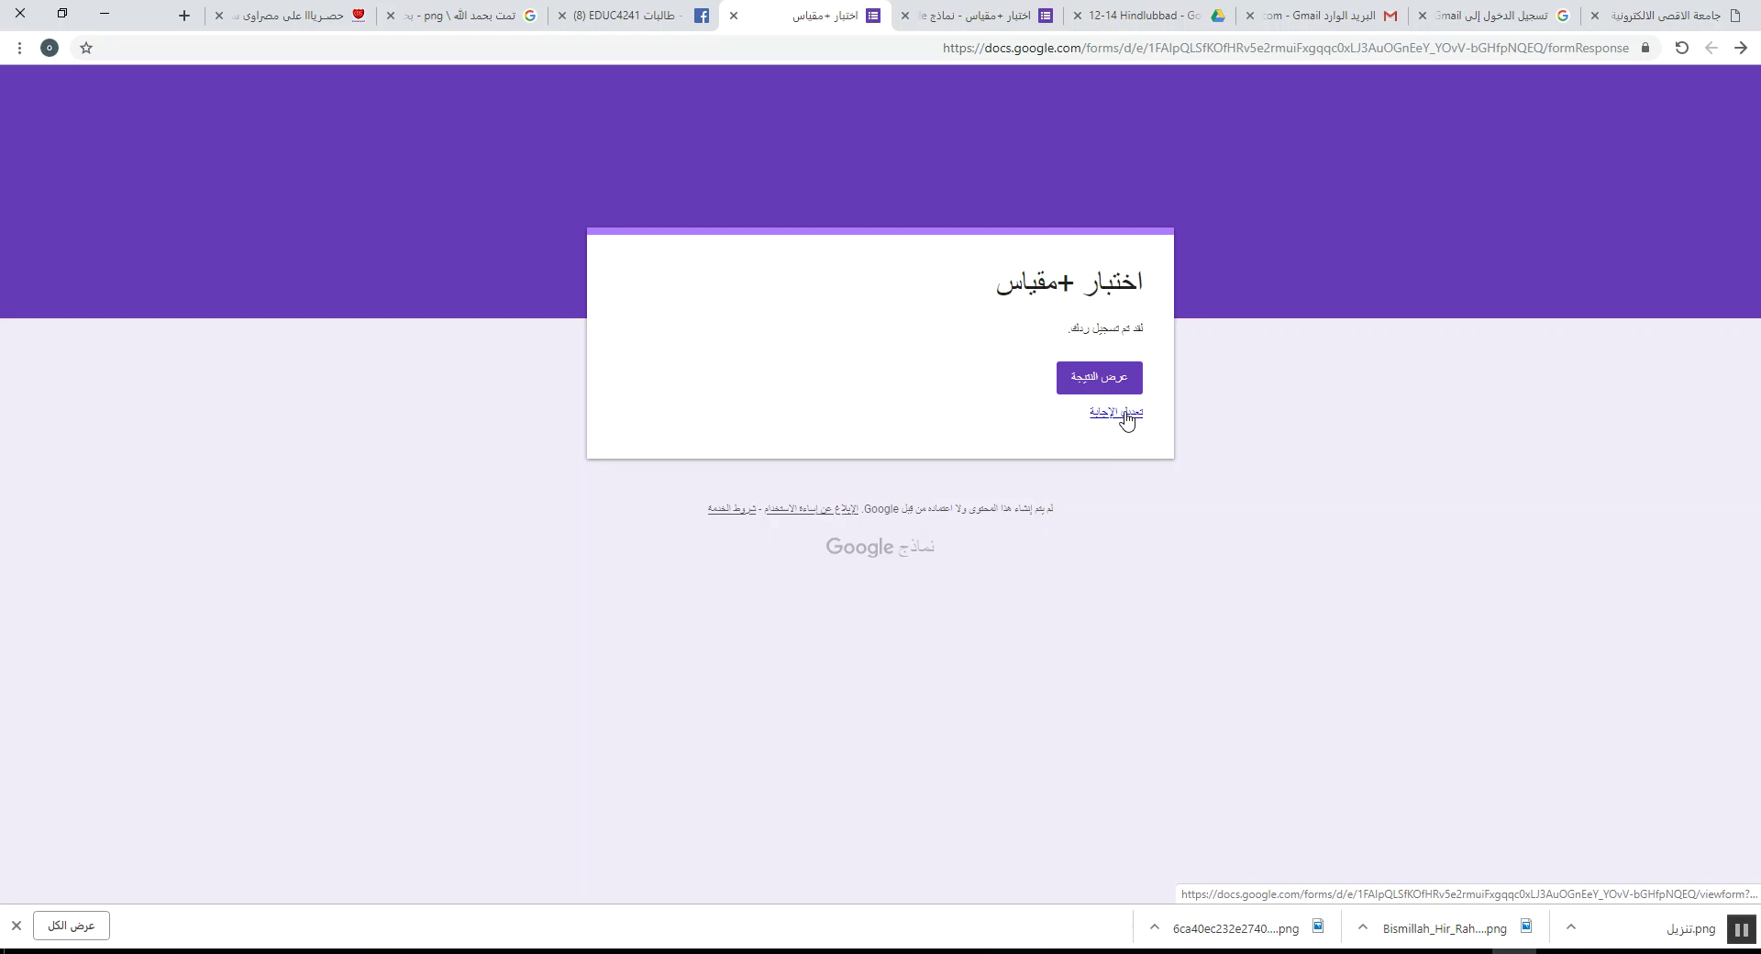
- Stop accepting responses in the form editor, and reload the respondent's page with resubmission to check the closed form
{"action": "left_click", "coordinate": [983, 16]}
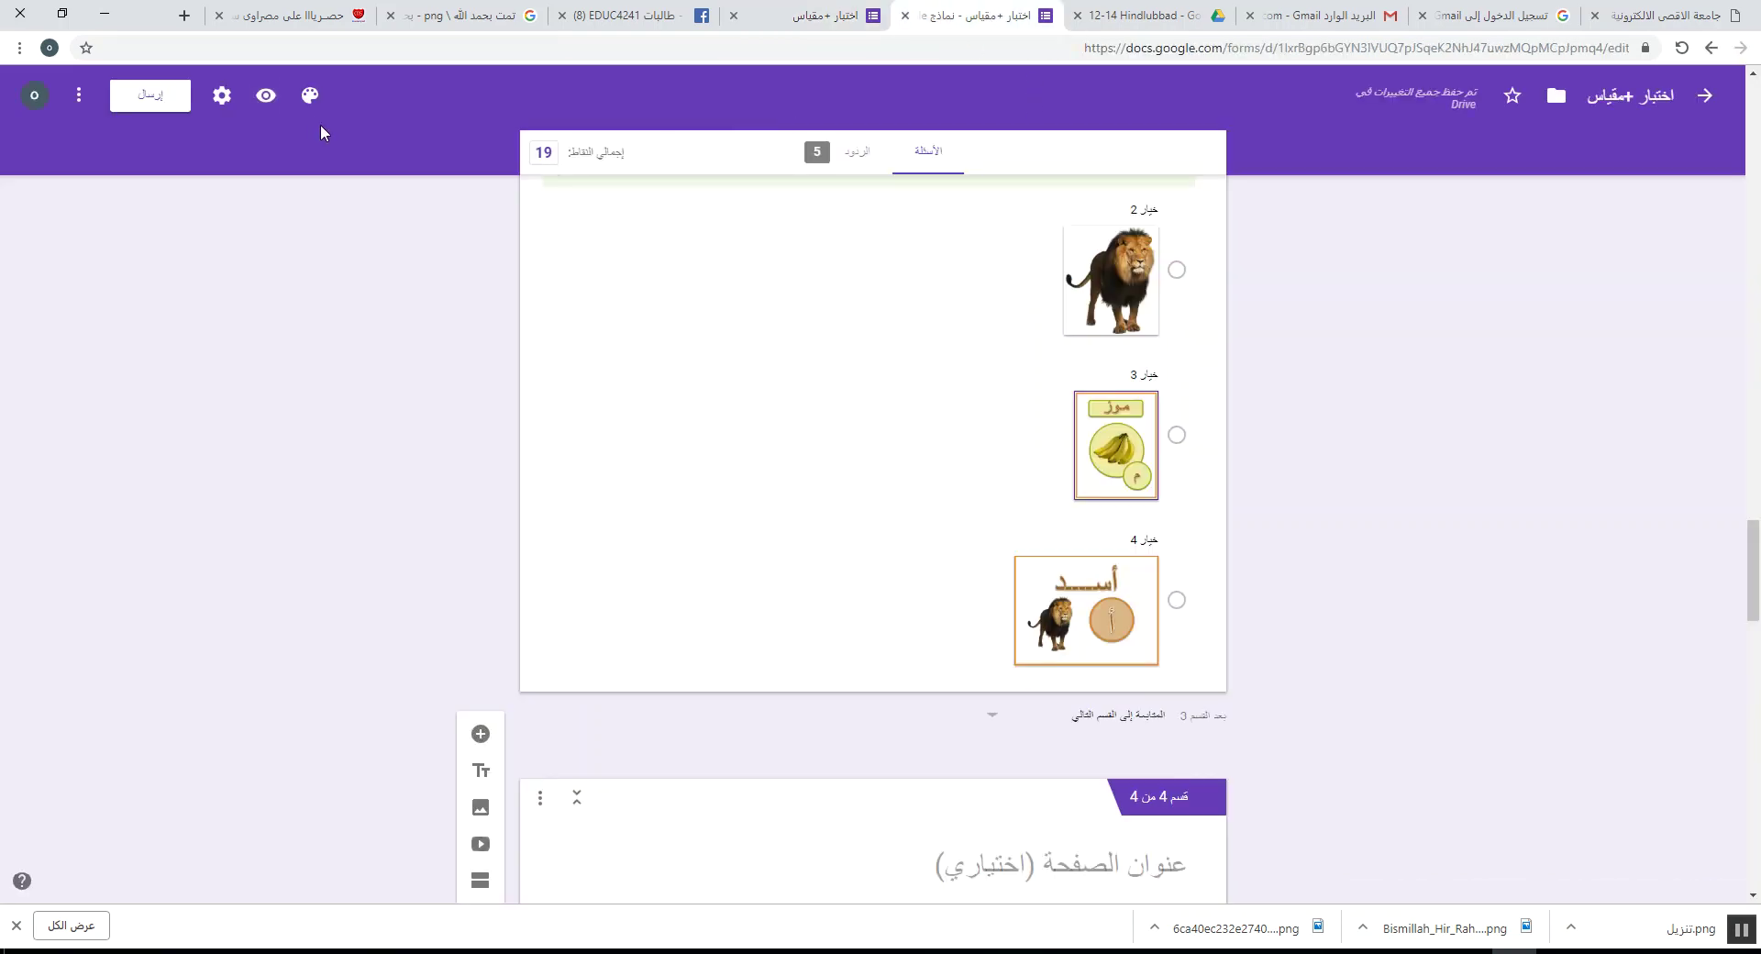
{"action": "left_click", "coordinate": [849, 169]}
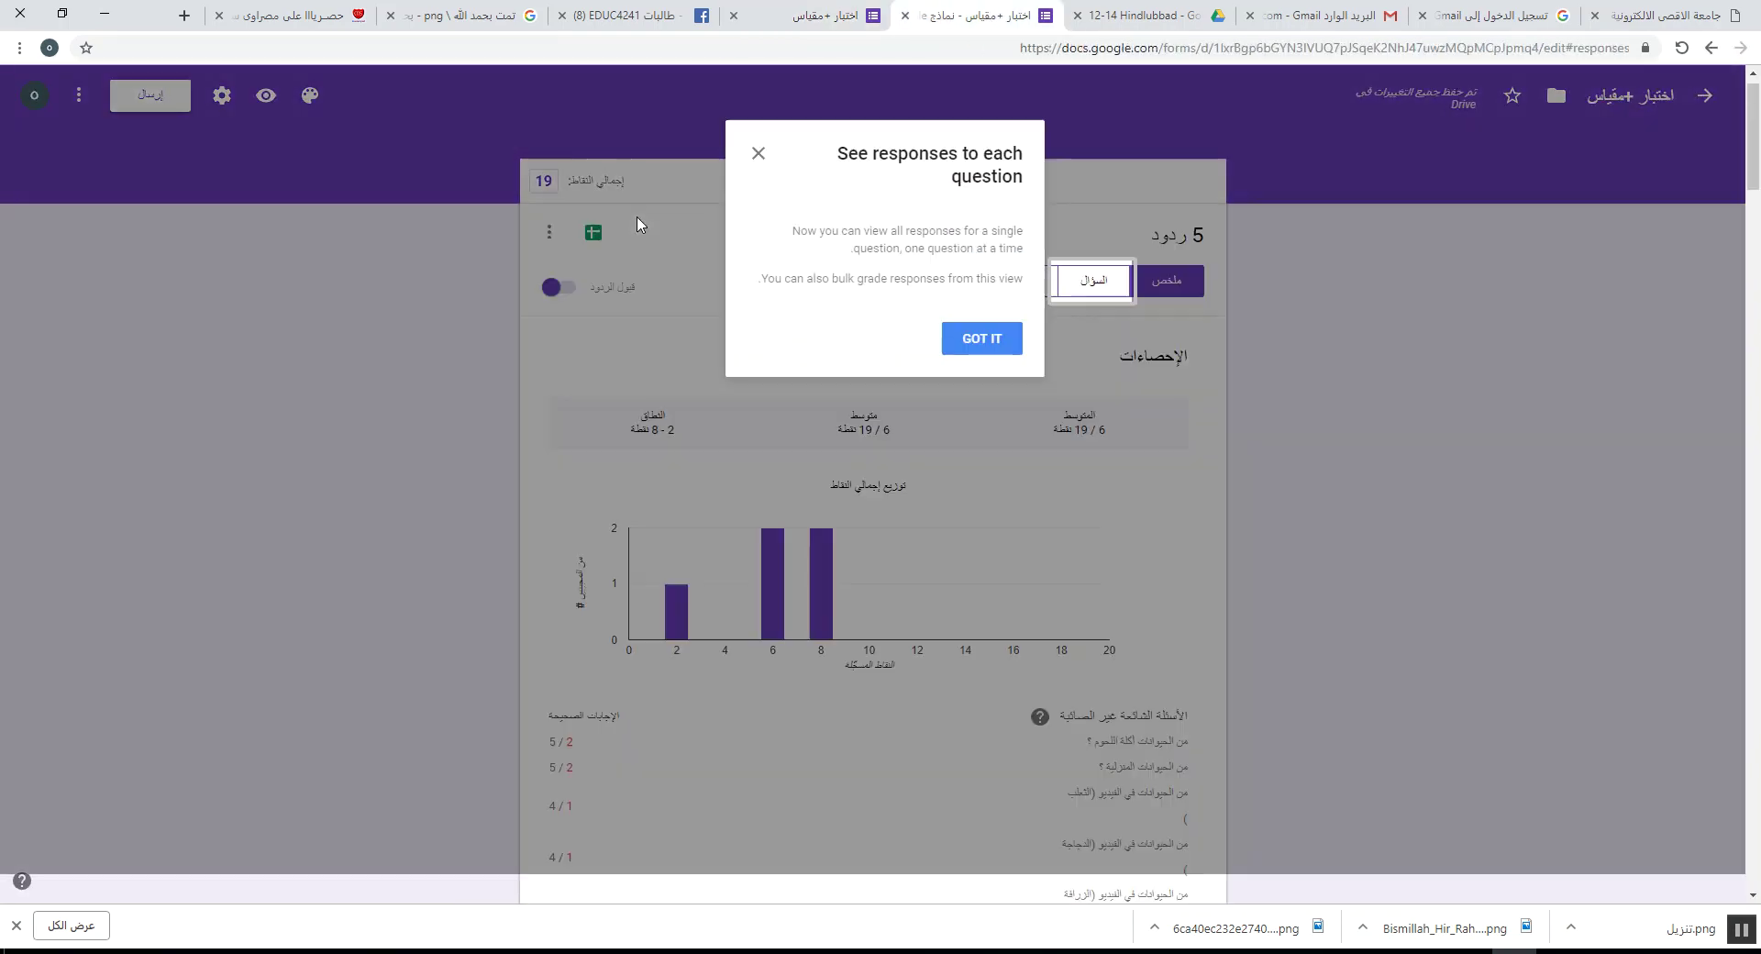
{"action": "left_click", "coordinate": [974, 345]}
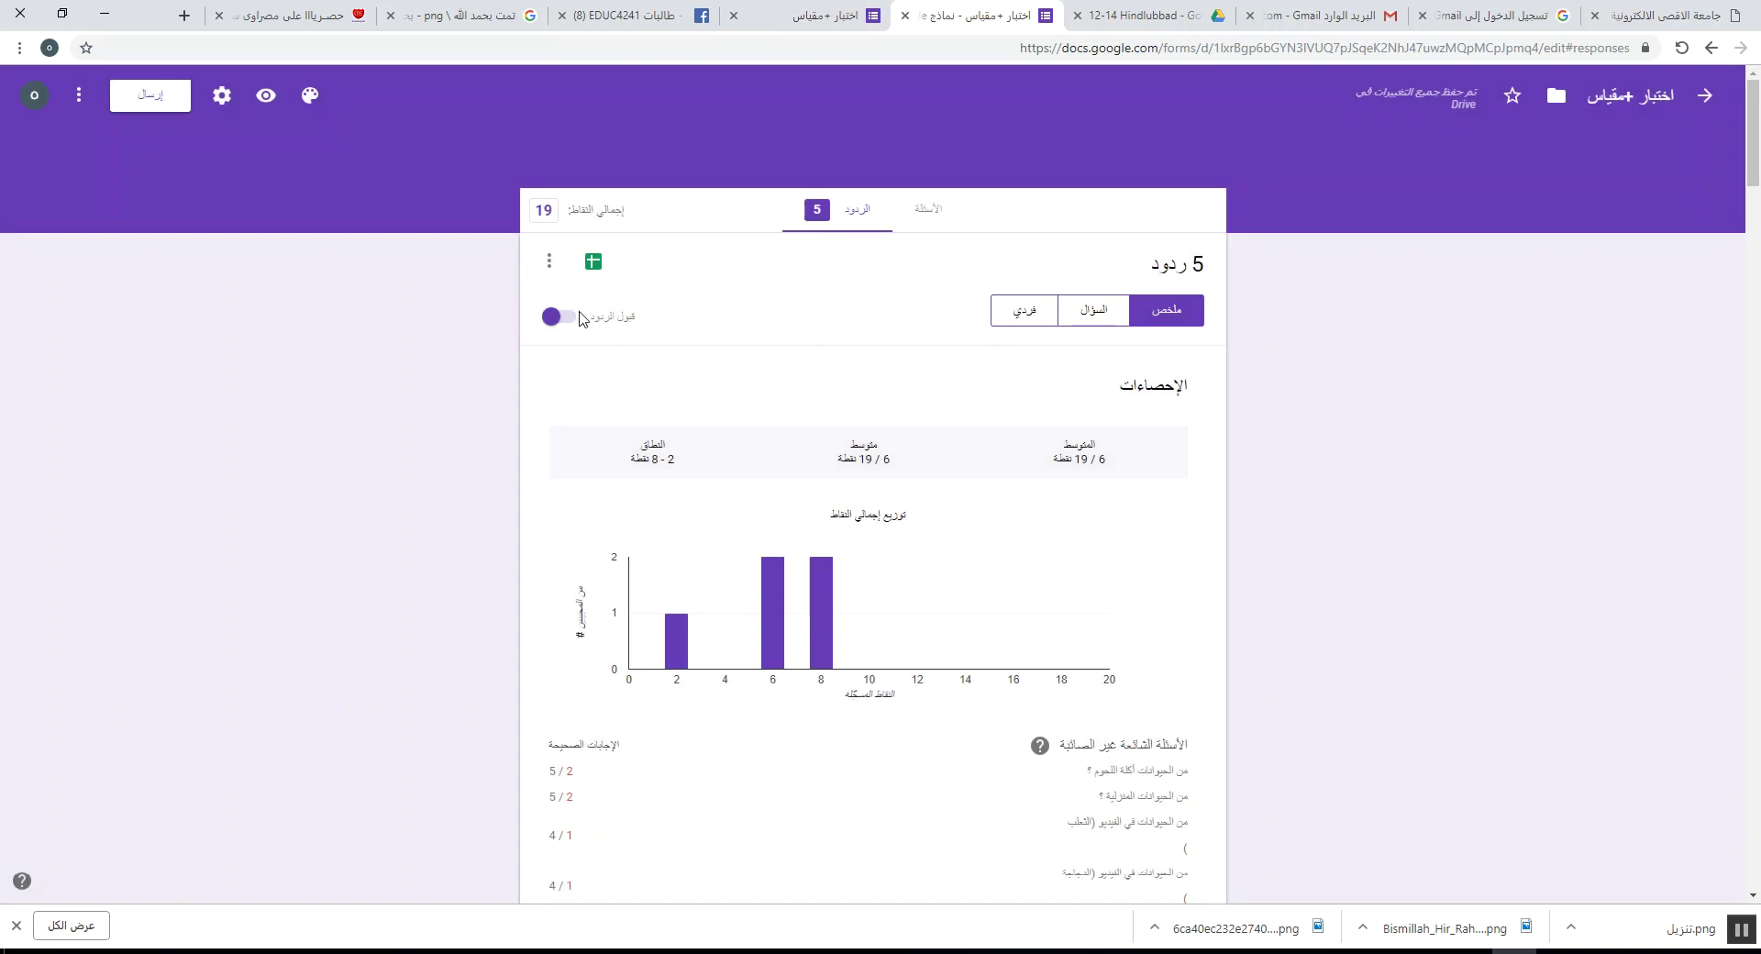
{"action": "left_click", "coordinate": [566, 320]}
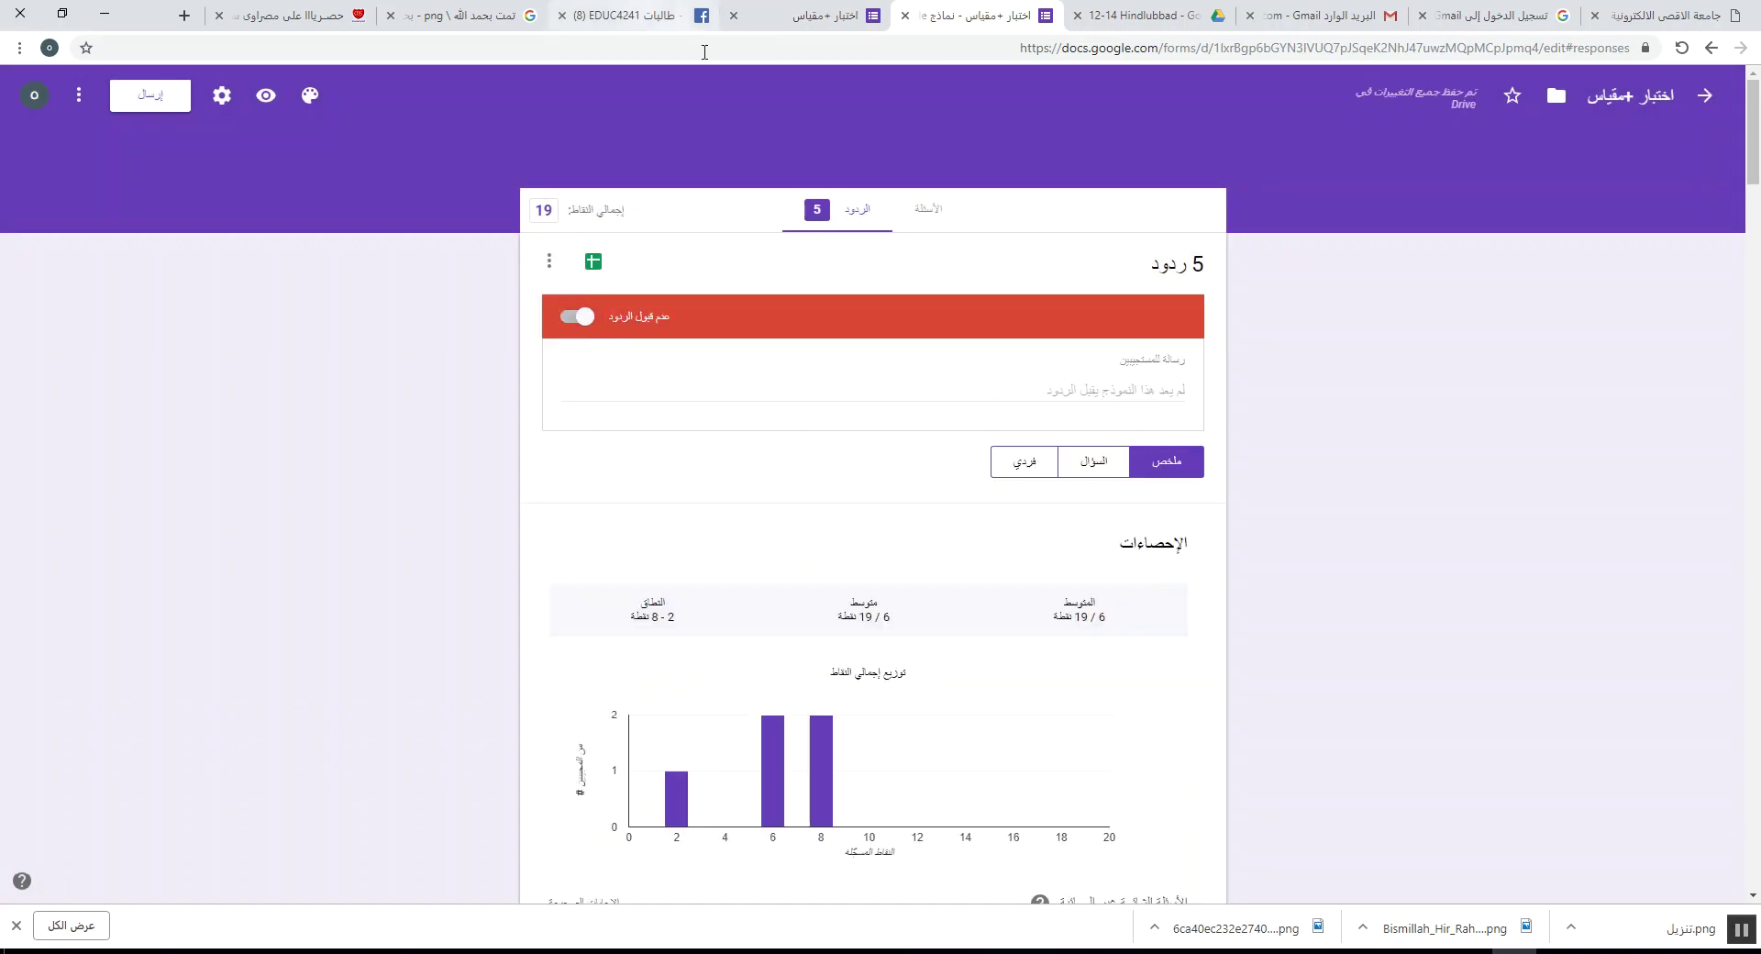
{"action": "left_click", "coordinate": [807, 16]}
{"action": "left_click", "coordinate": [1681, 47]}
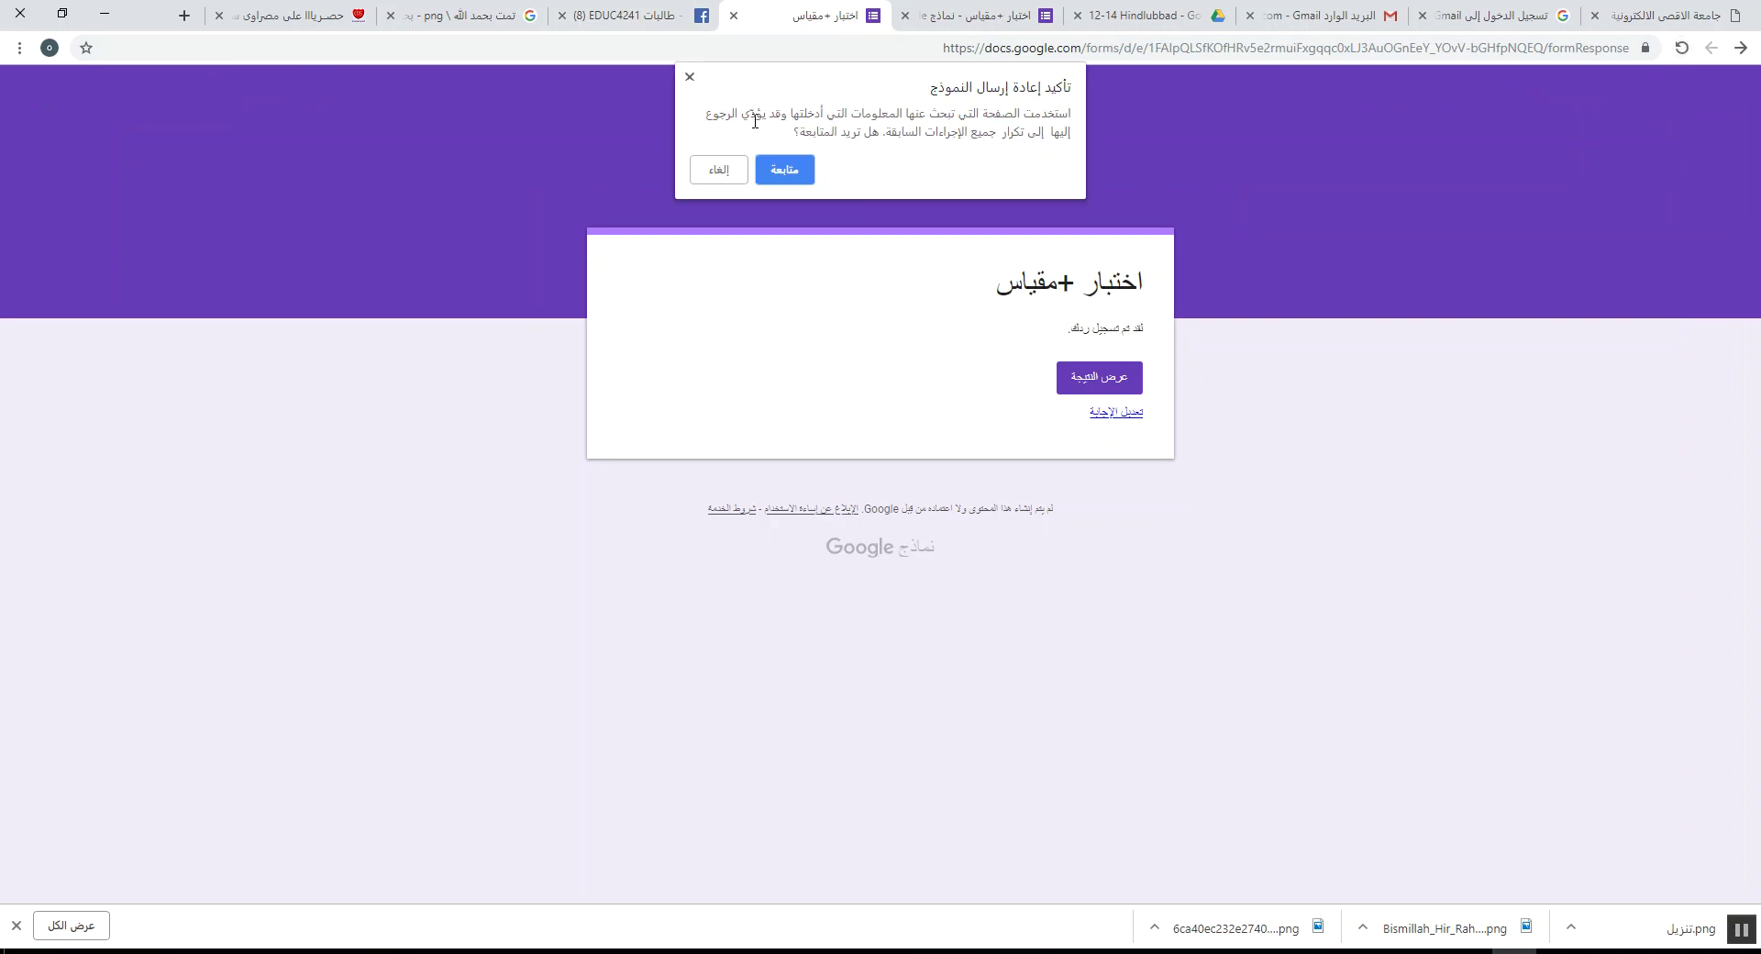
{"action": "left_click", "coordinate": [770, 165]}
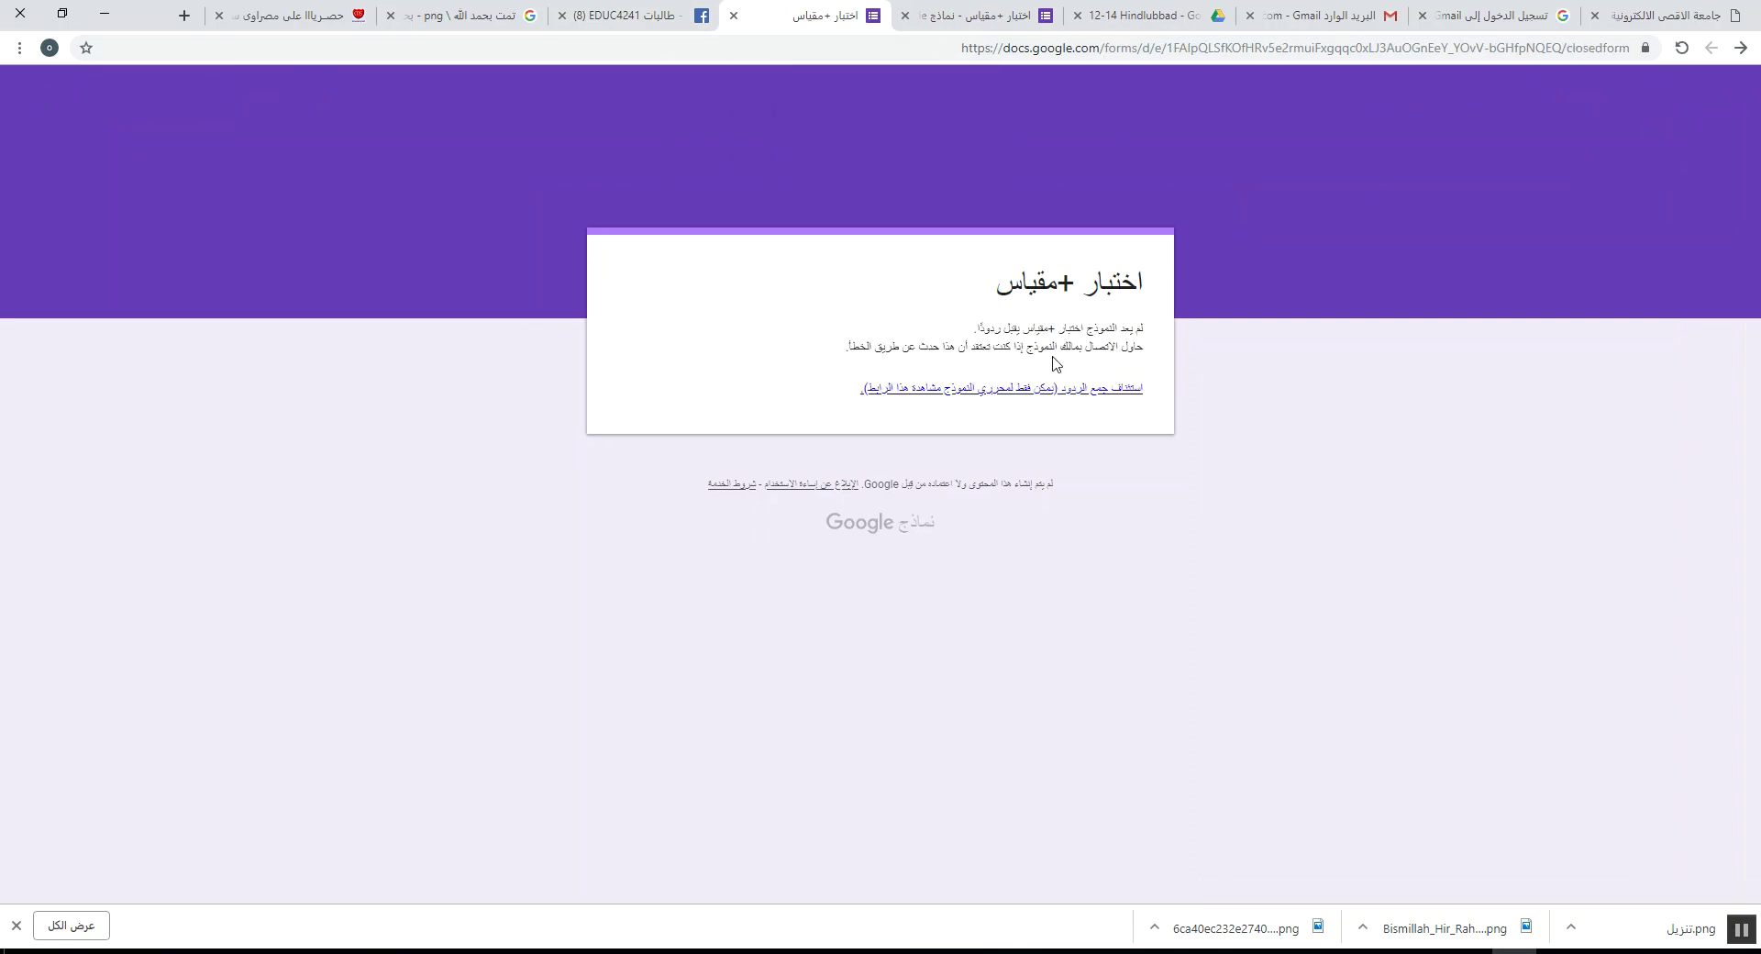
- Turn accepting responses back on for the form, and reload the respondent's page to check it
{"action": "left_click", "coordinate": [1022, 13]}
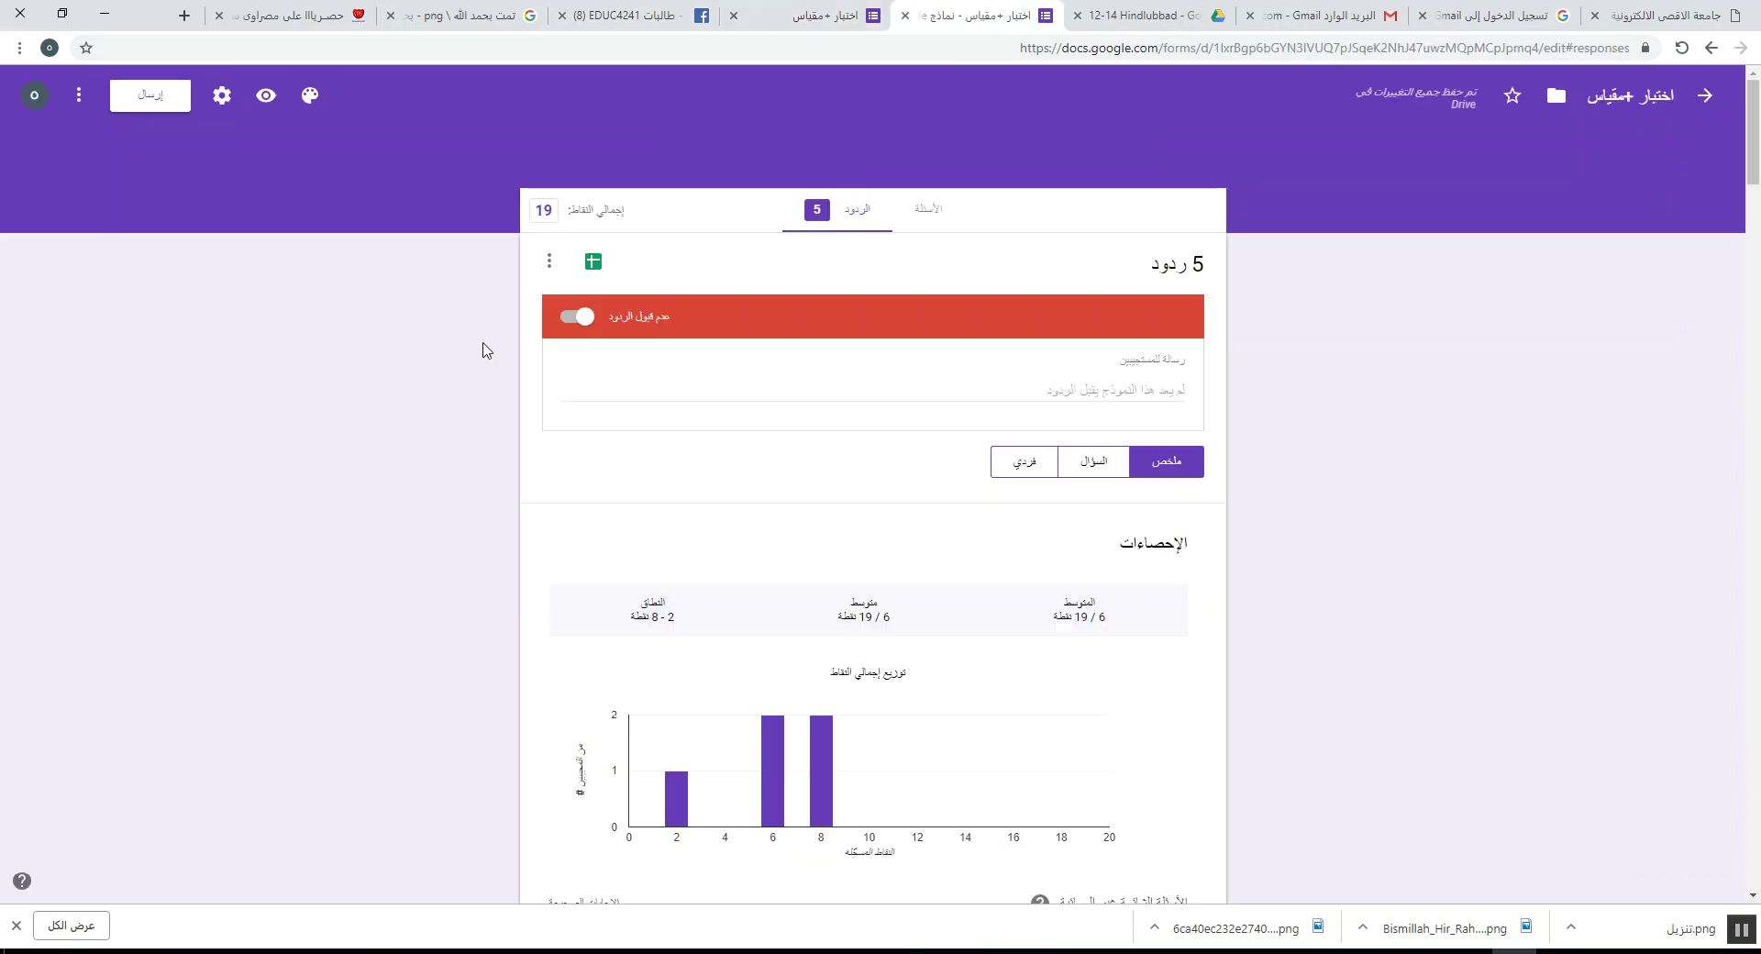
{"action": "left_click", "coordinate": [561, 316]}
{"action": "left_click", "coordinate": [809, 22]}
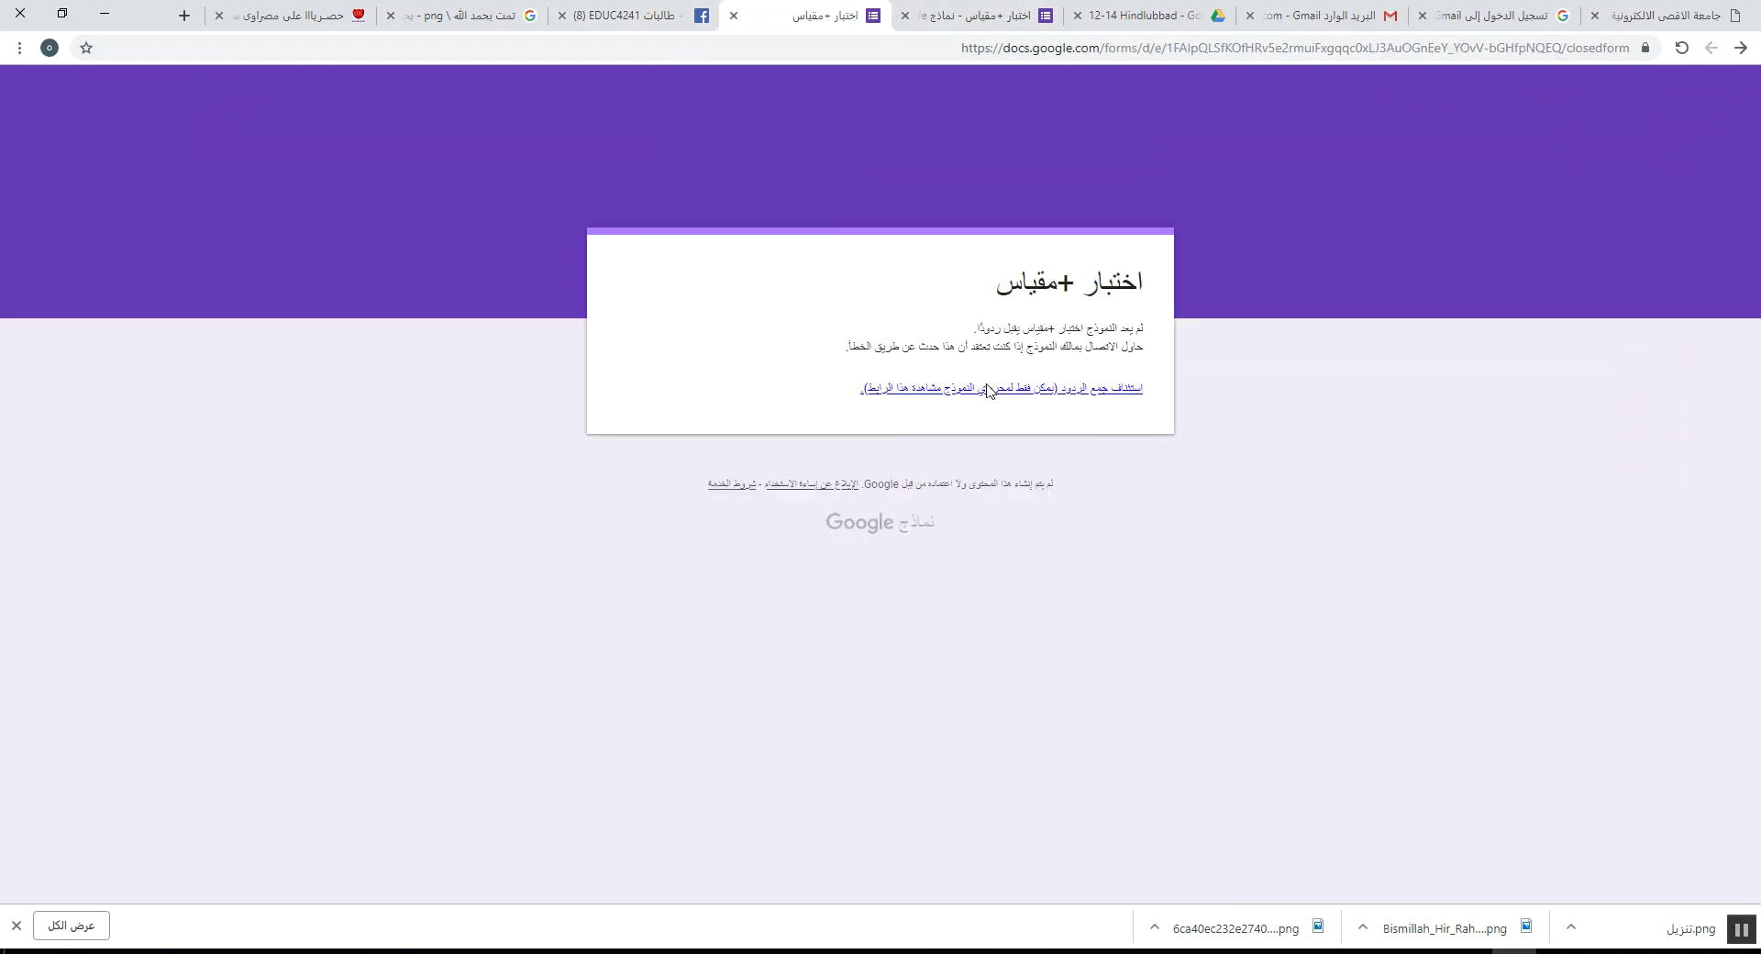
{"action": "left_click", "coordinate": [1681, 48]}
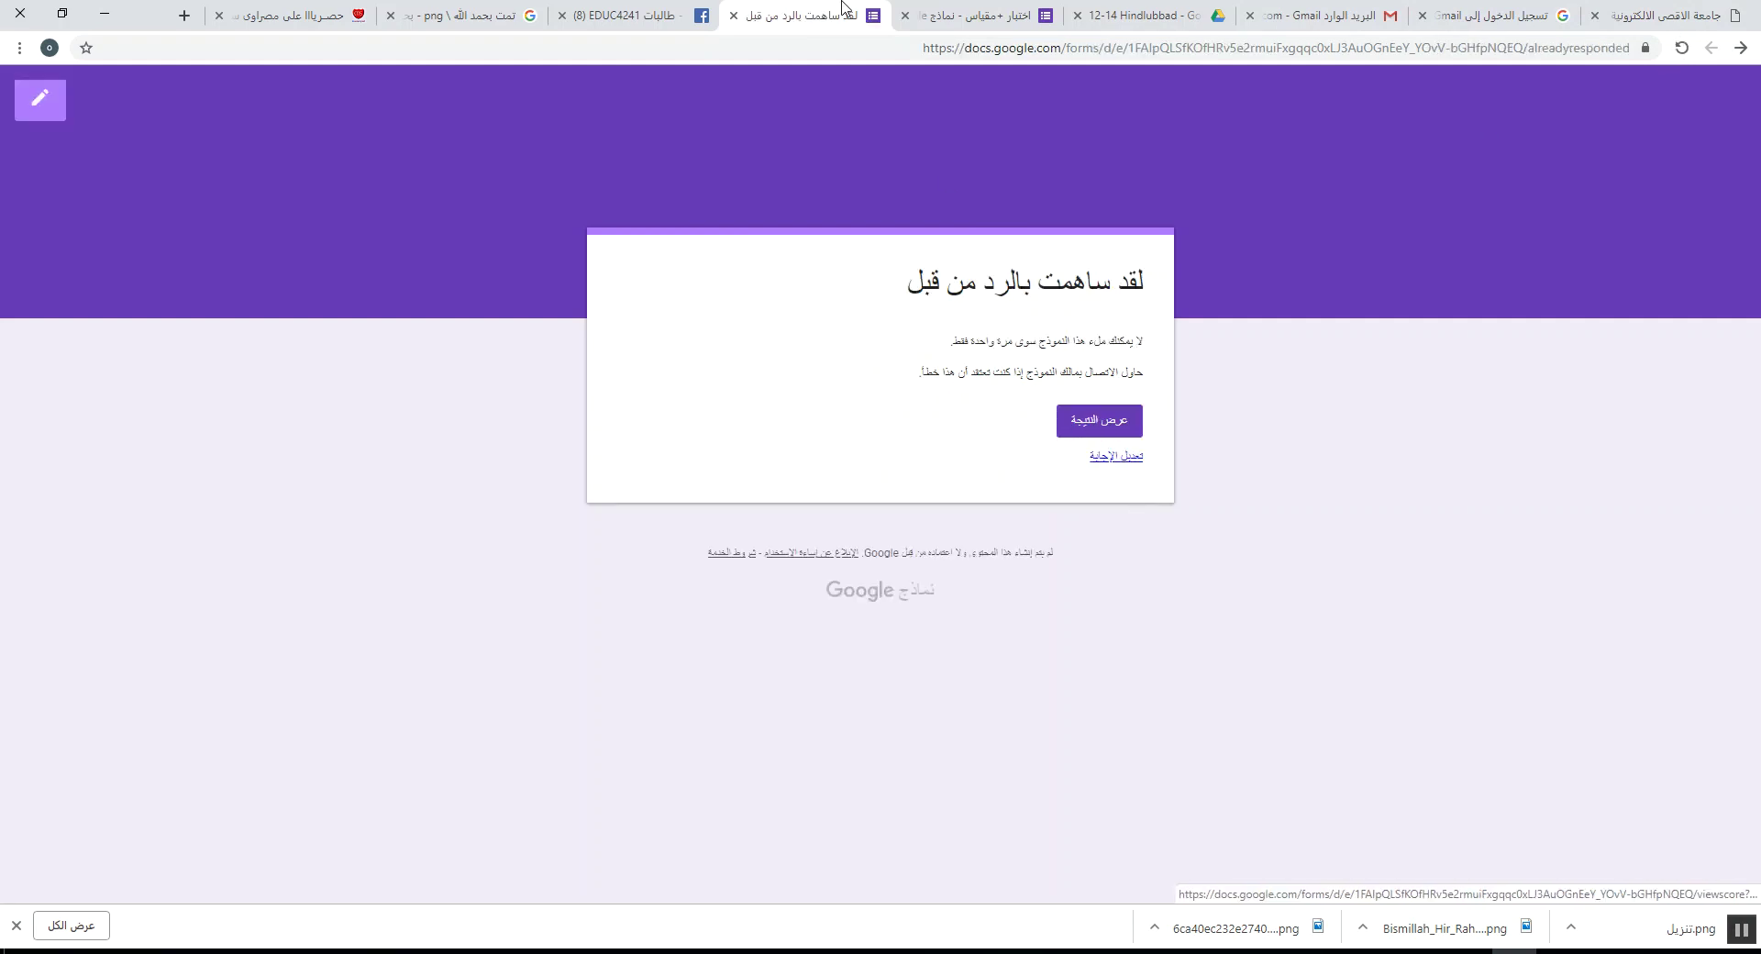
- Review the summary of the form's responses, and go through the per-question responses up to من الحيوانات المنزلية ؟
{"action": "left_click", "coordinate": [972, 16]}
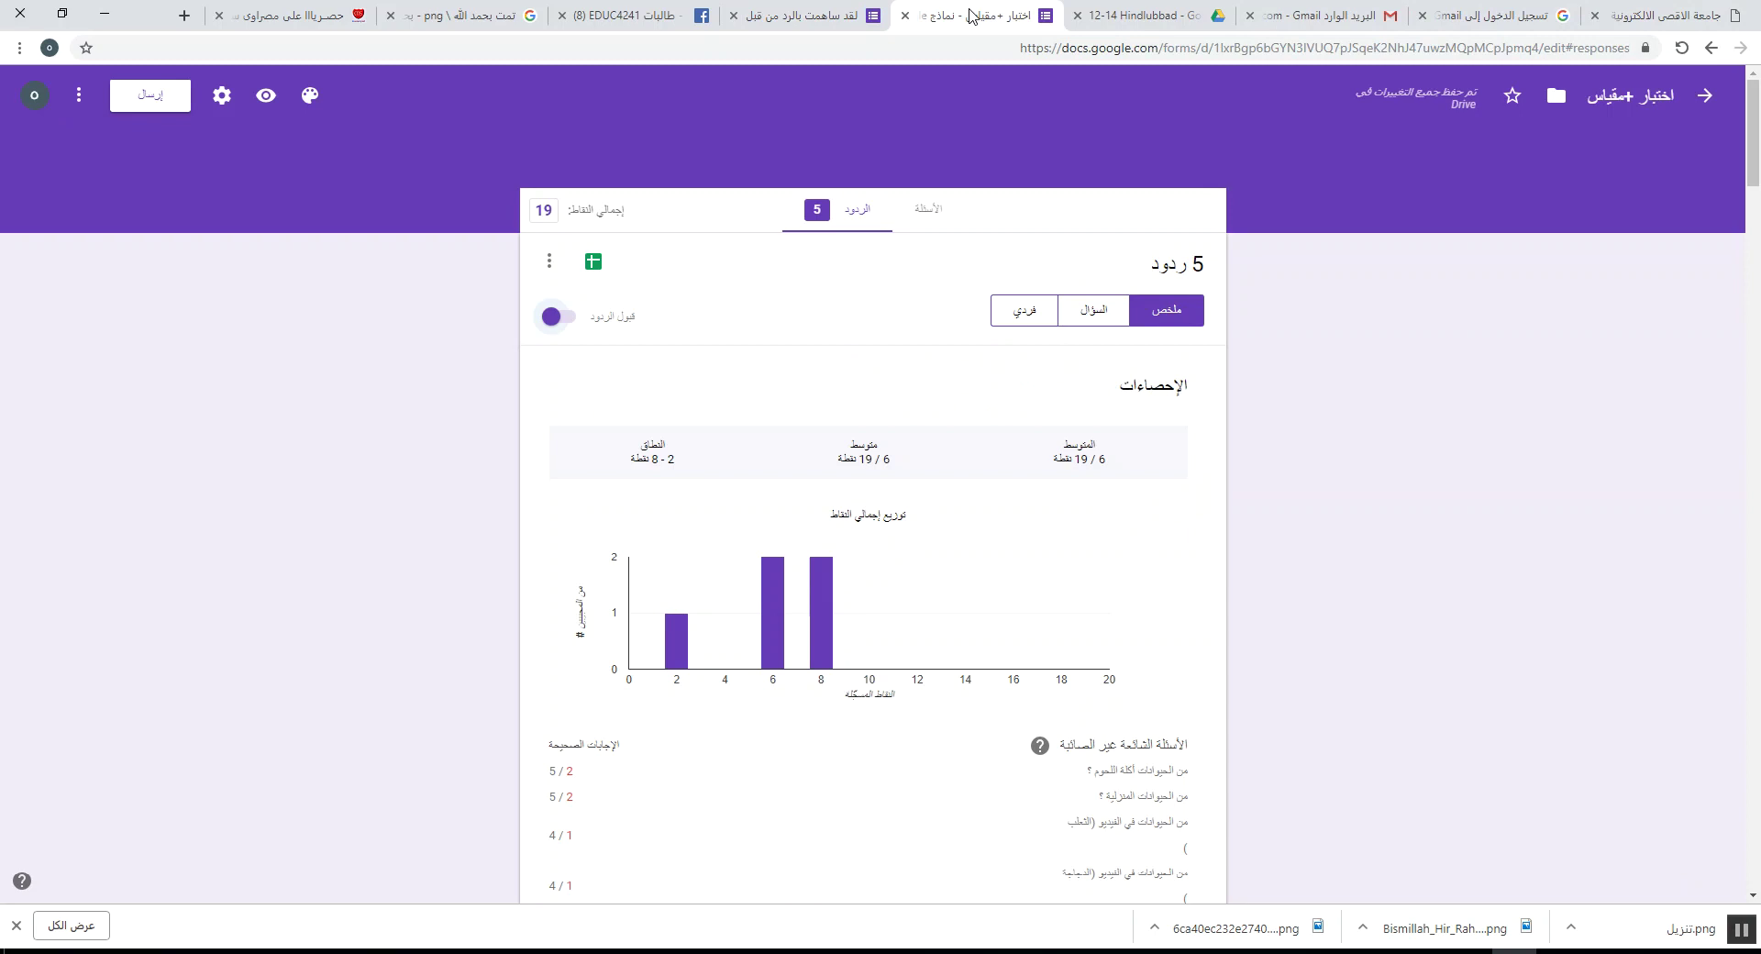
{"action": "scroll", "coordinate": [1073, 303], "scroll_direction": "down", "scroll_amount": 6}
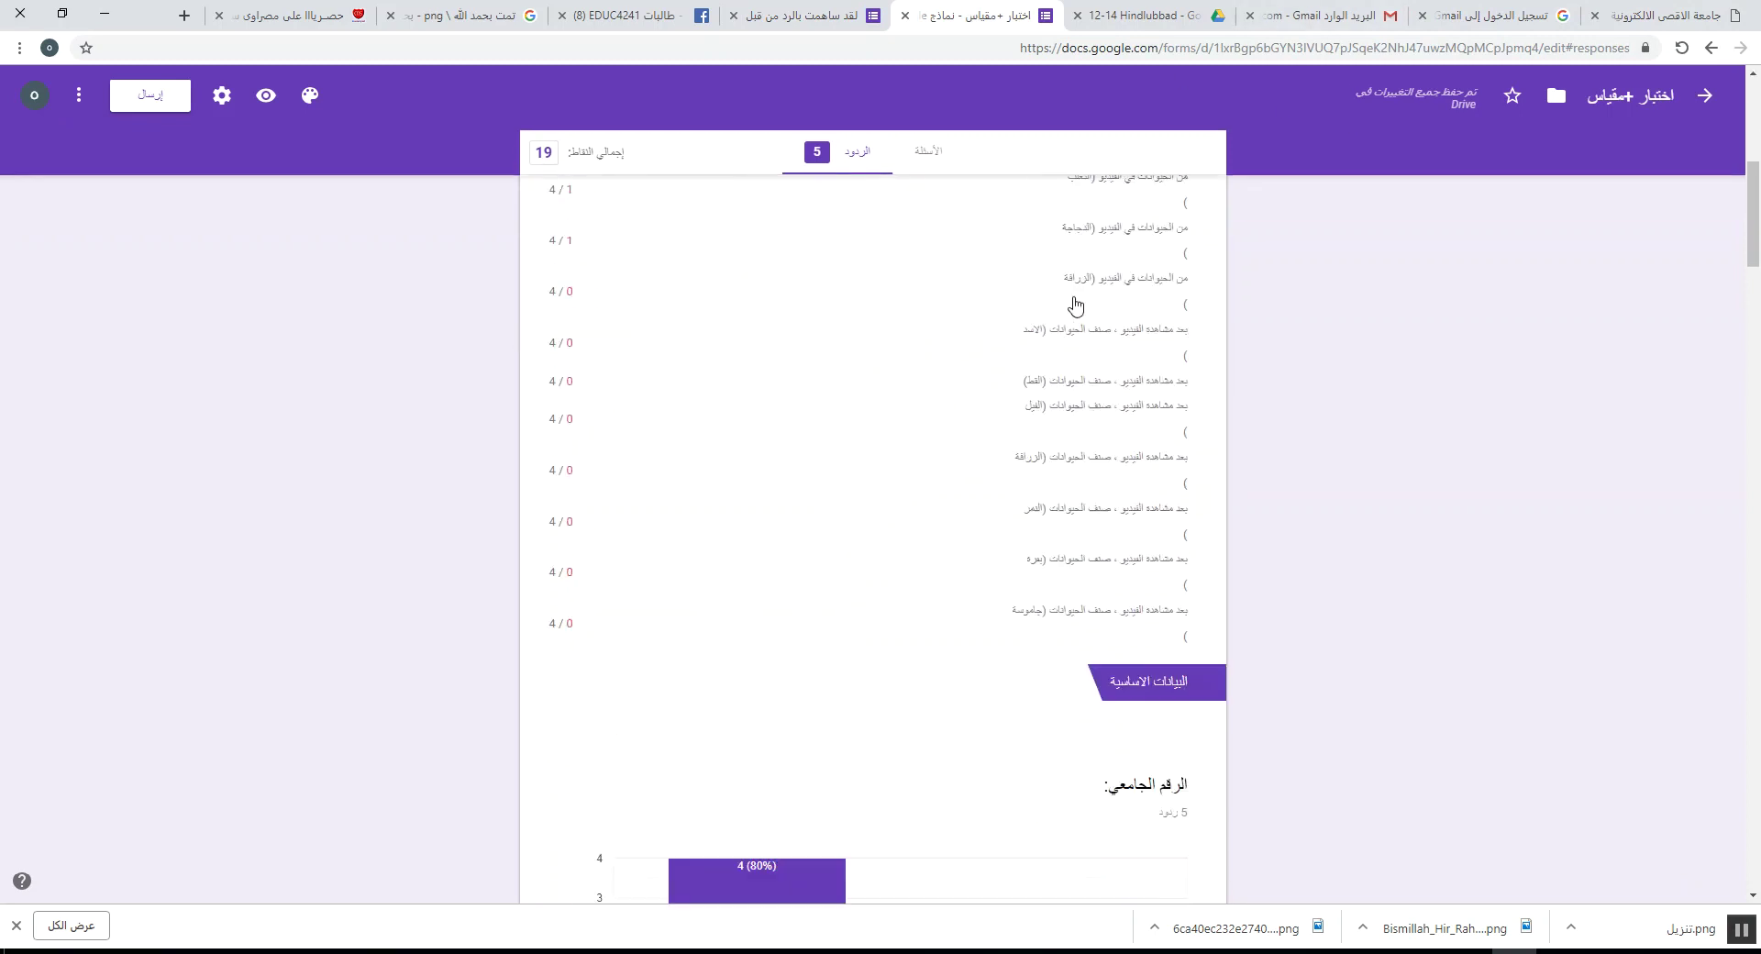
{"action": "scroll", "coordinate": [1002, 269], "scroll_direction": "up", "scroll_amount": 6}
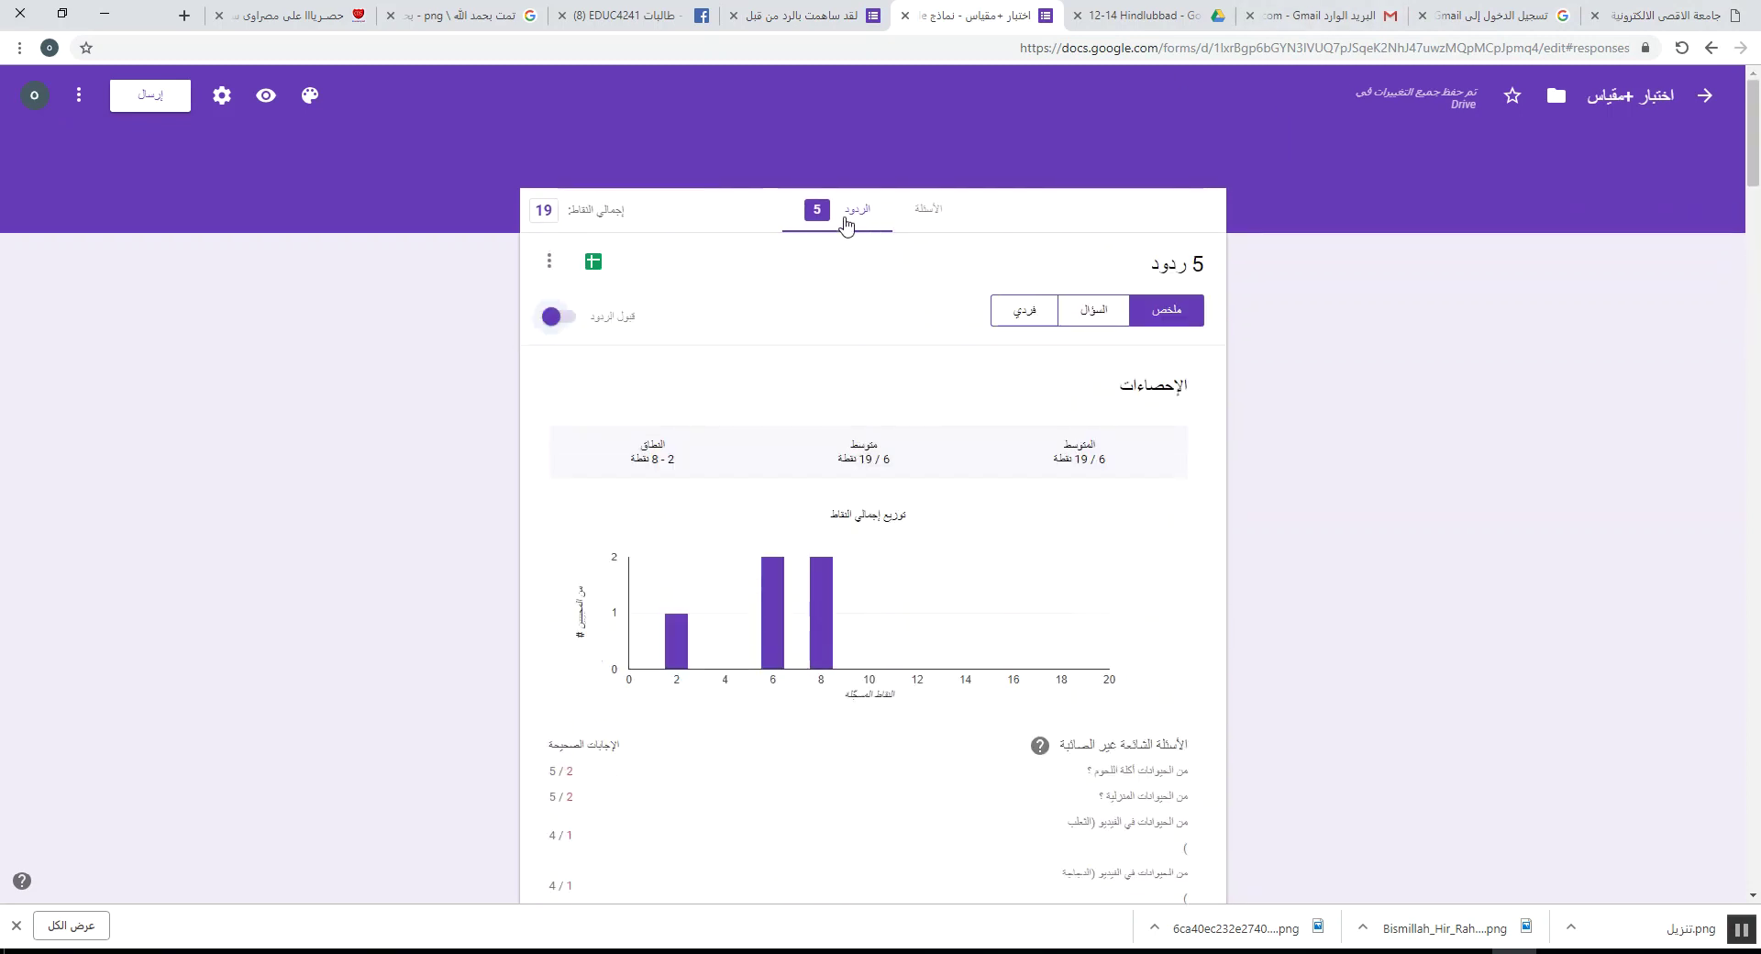
{"action": "scroll", "coordinate": [924, 246], "scroll_direction": "down", "scroll_amount": 1}
{"action": "left_click", "coordinate": [1110, 224]}
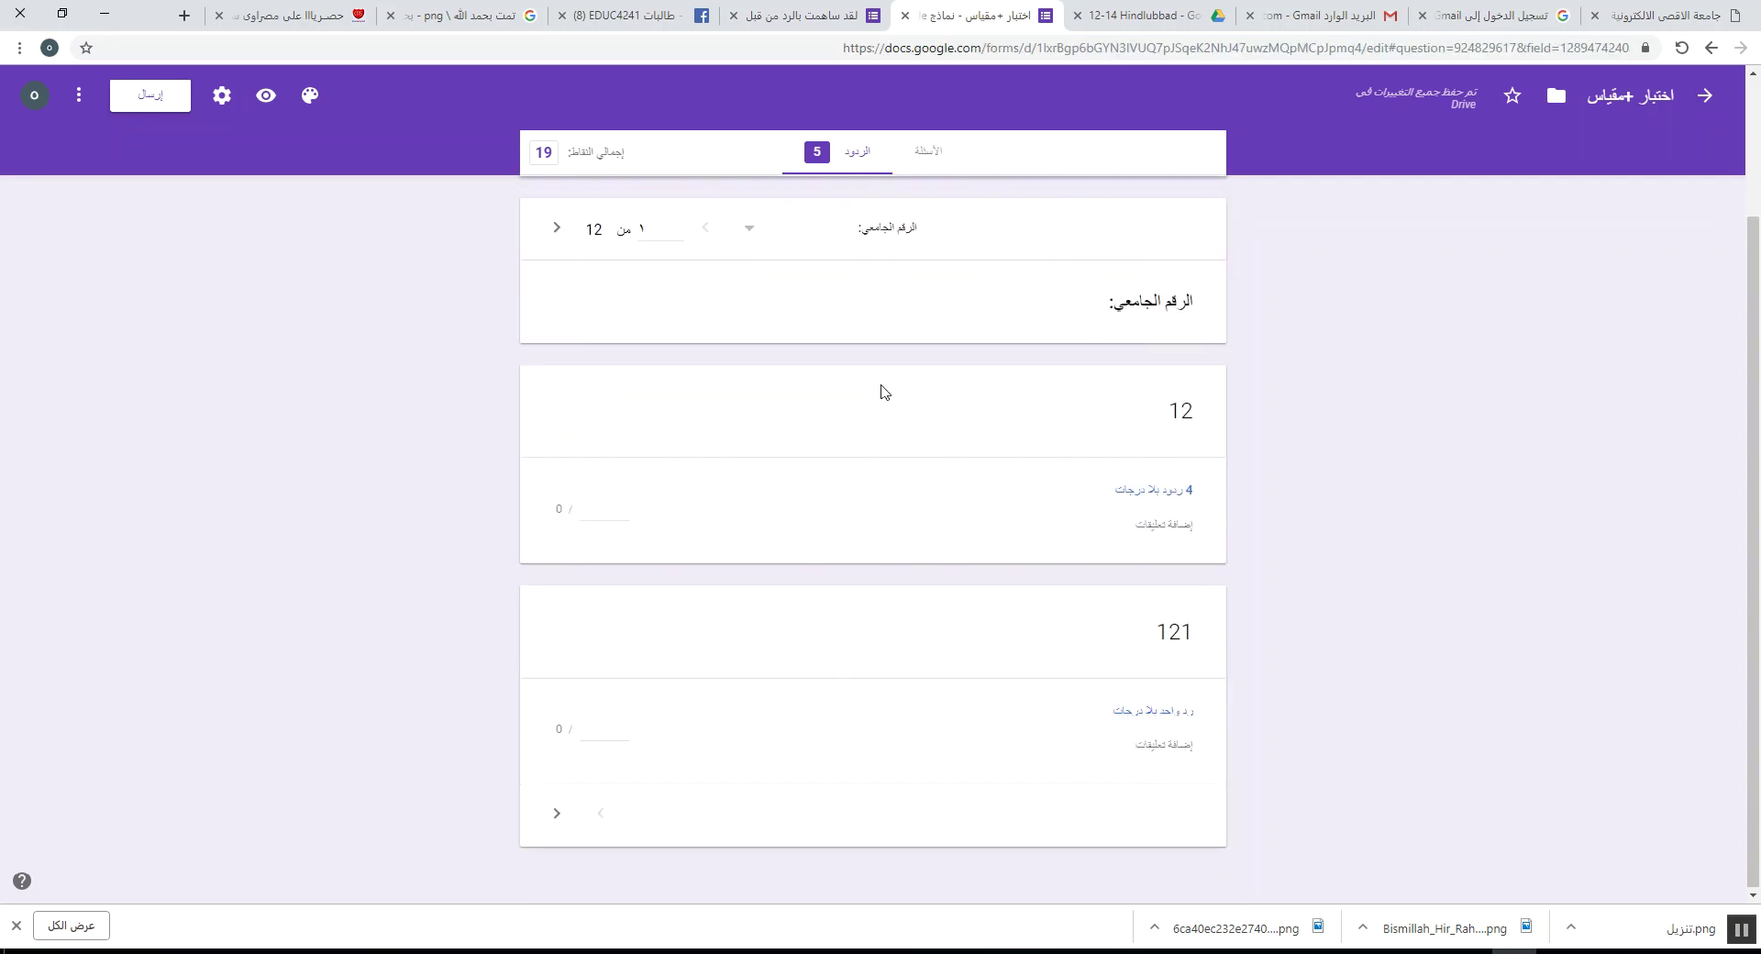
{"action": "left_click", "coordinate": [558, 401]}
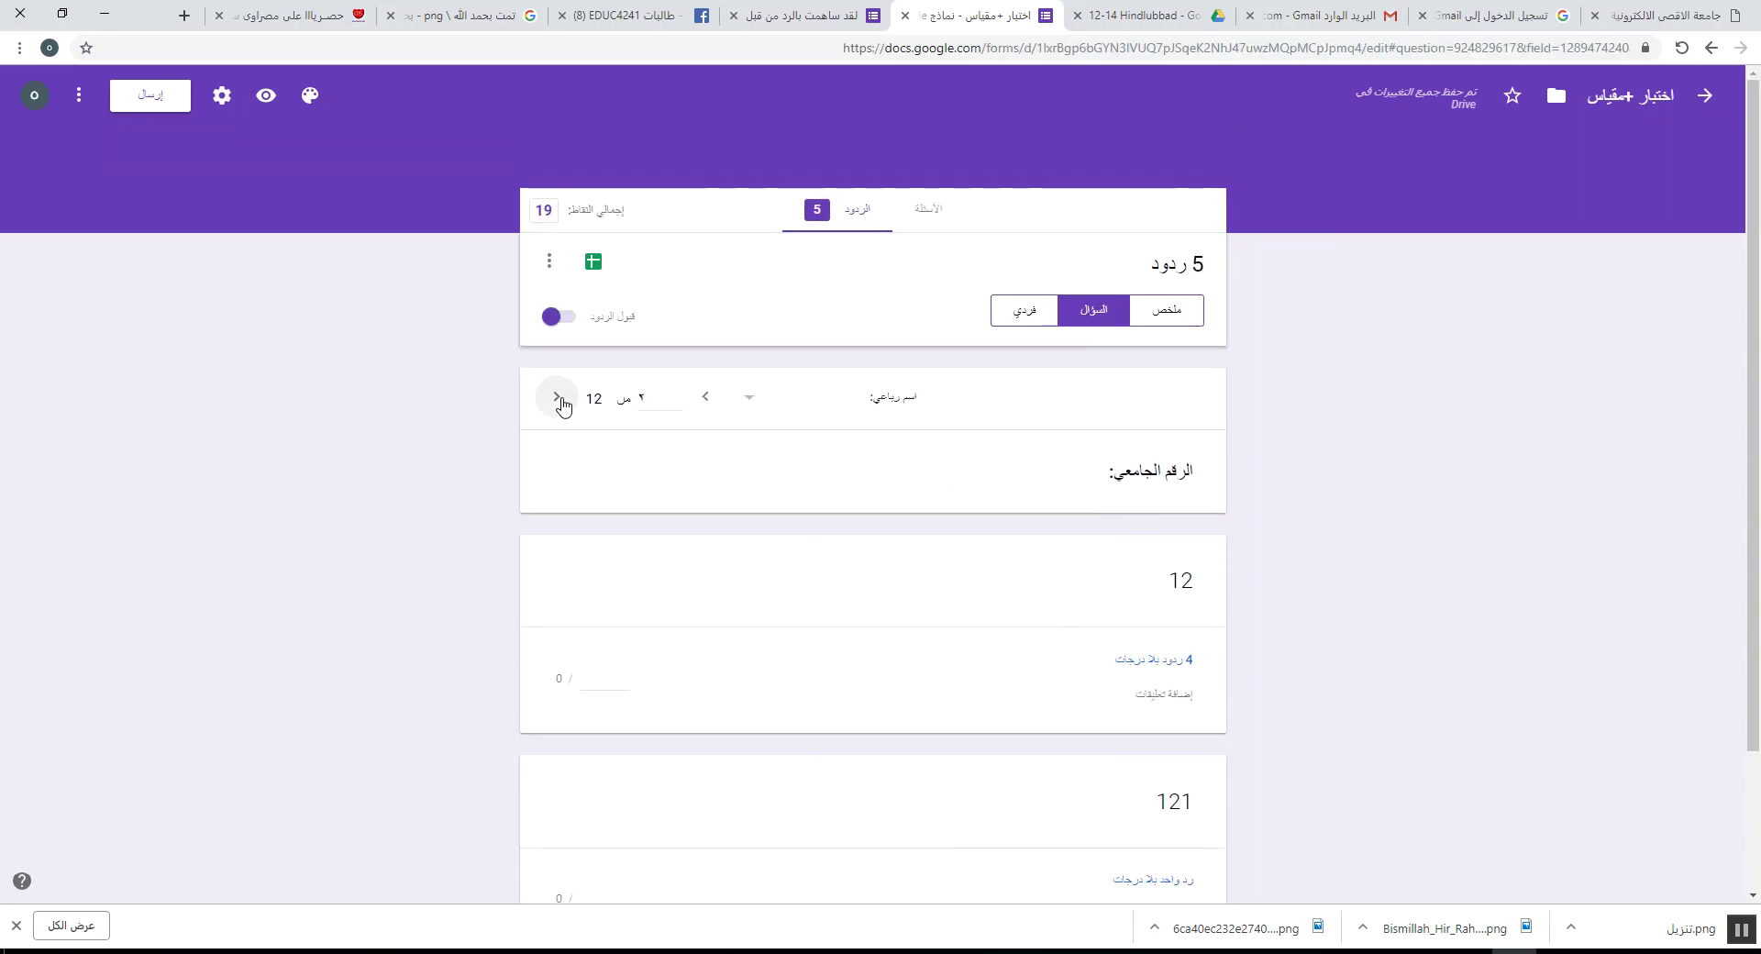
{"action": "left_click", "coordinate": [559, 400]}
{"action": "left_click", "coordinate": [558, 401]}
{"action": "left_click", "coordinate": [559, 401]}
{"action": "left_click", "coordinate": [558, 400]}
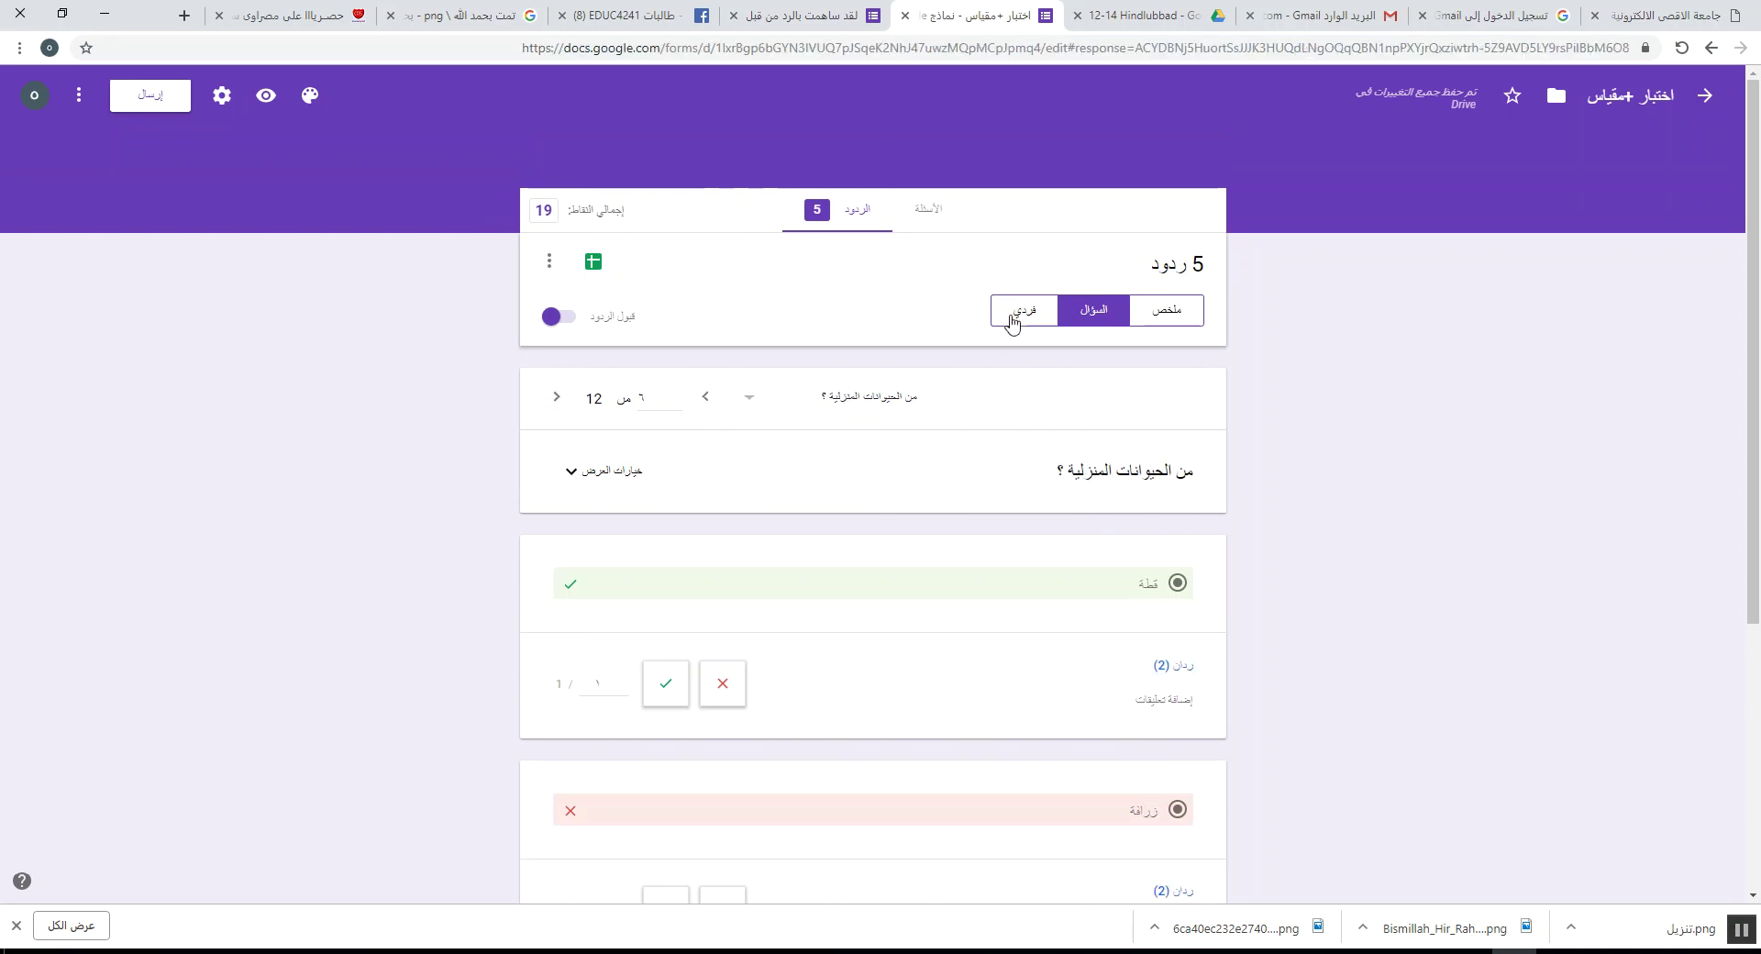
- Examine the first individual response and its score, and return to the responses summary
{"action": "left_click", "coordinate": [1016, 314]}
{"action": "scroll", "coordinate": [800, 442], "scroll_direction": "down", "scroll_amount": 5}
{"action": "scroll", "coordinate": [799, 453], "scroll_direction": "up", "scroll_amount": 5}
{"action": "scroll", "coordinate": [801, 451], "scroll_direction": "down", "scroll_amount": 14}
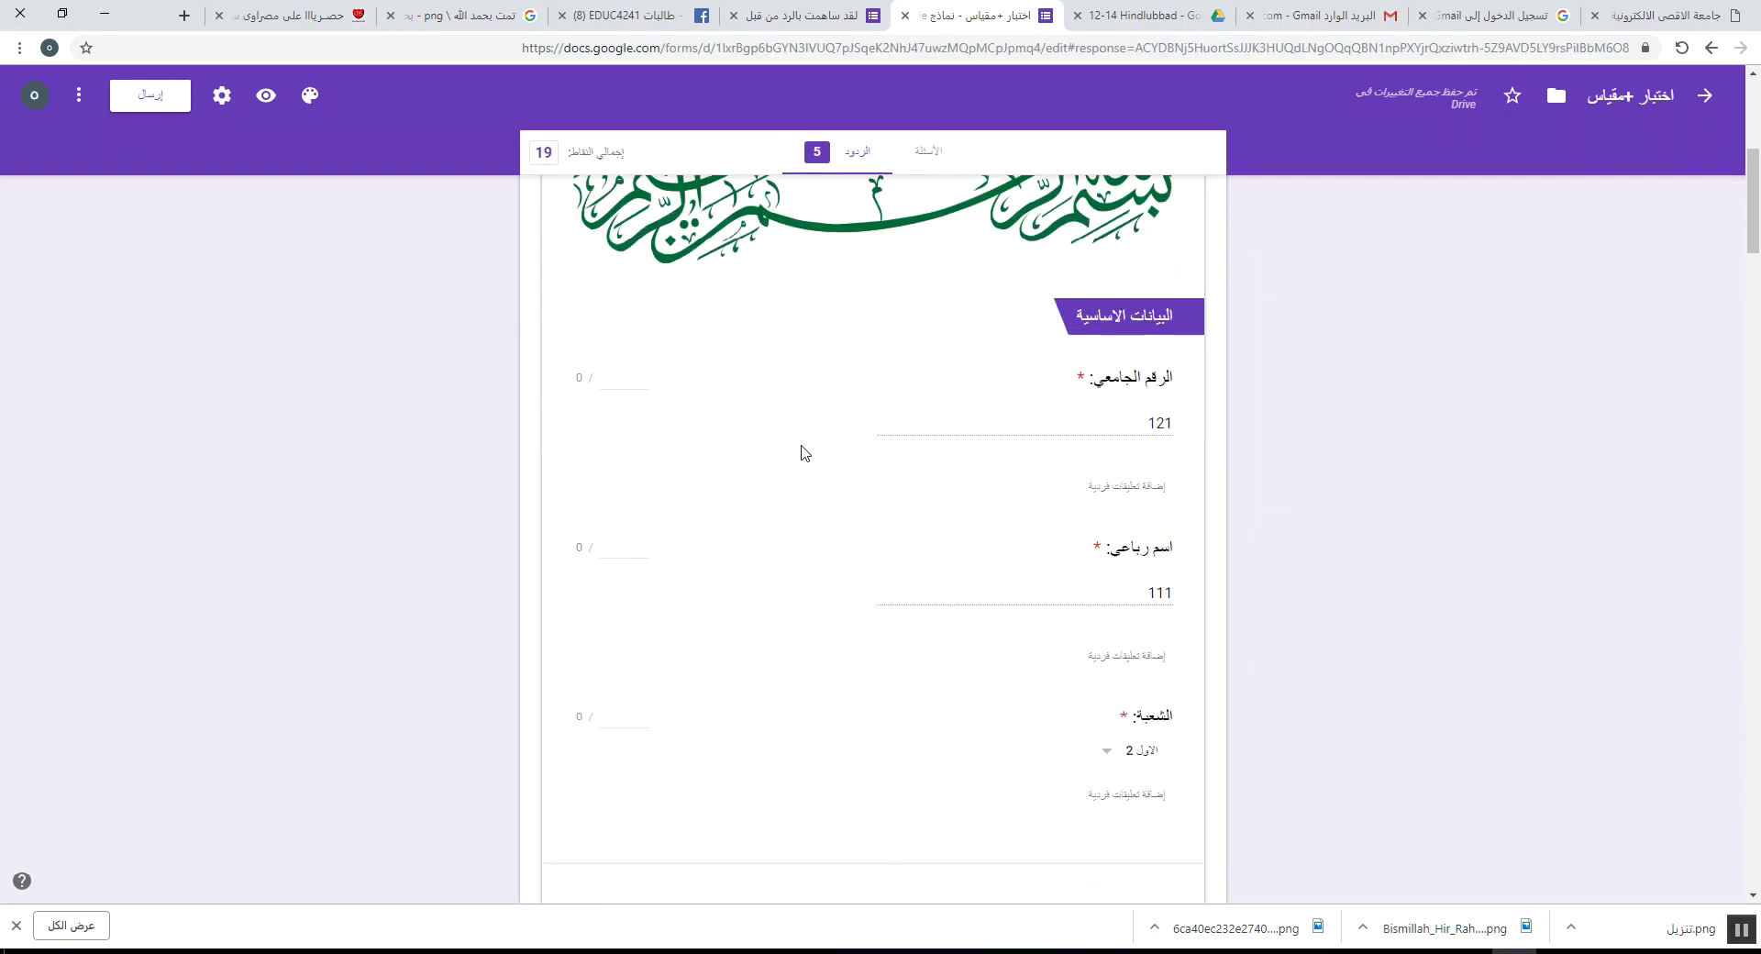
{"action": "scroll", "coordinate": [801, 452], "scroll_direction": "up", "scroll_amount": 15}
{"action": "scroll", "coordinate": [801, 452], "scroll_direction": "down", "scroll_amount": 12}
{"action": "scroll", "coordinate": [800, 452], "scroll_direction": "up", "scroll_amount": 20}
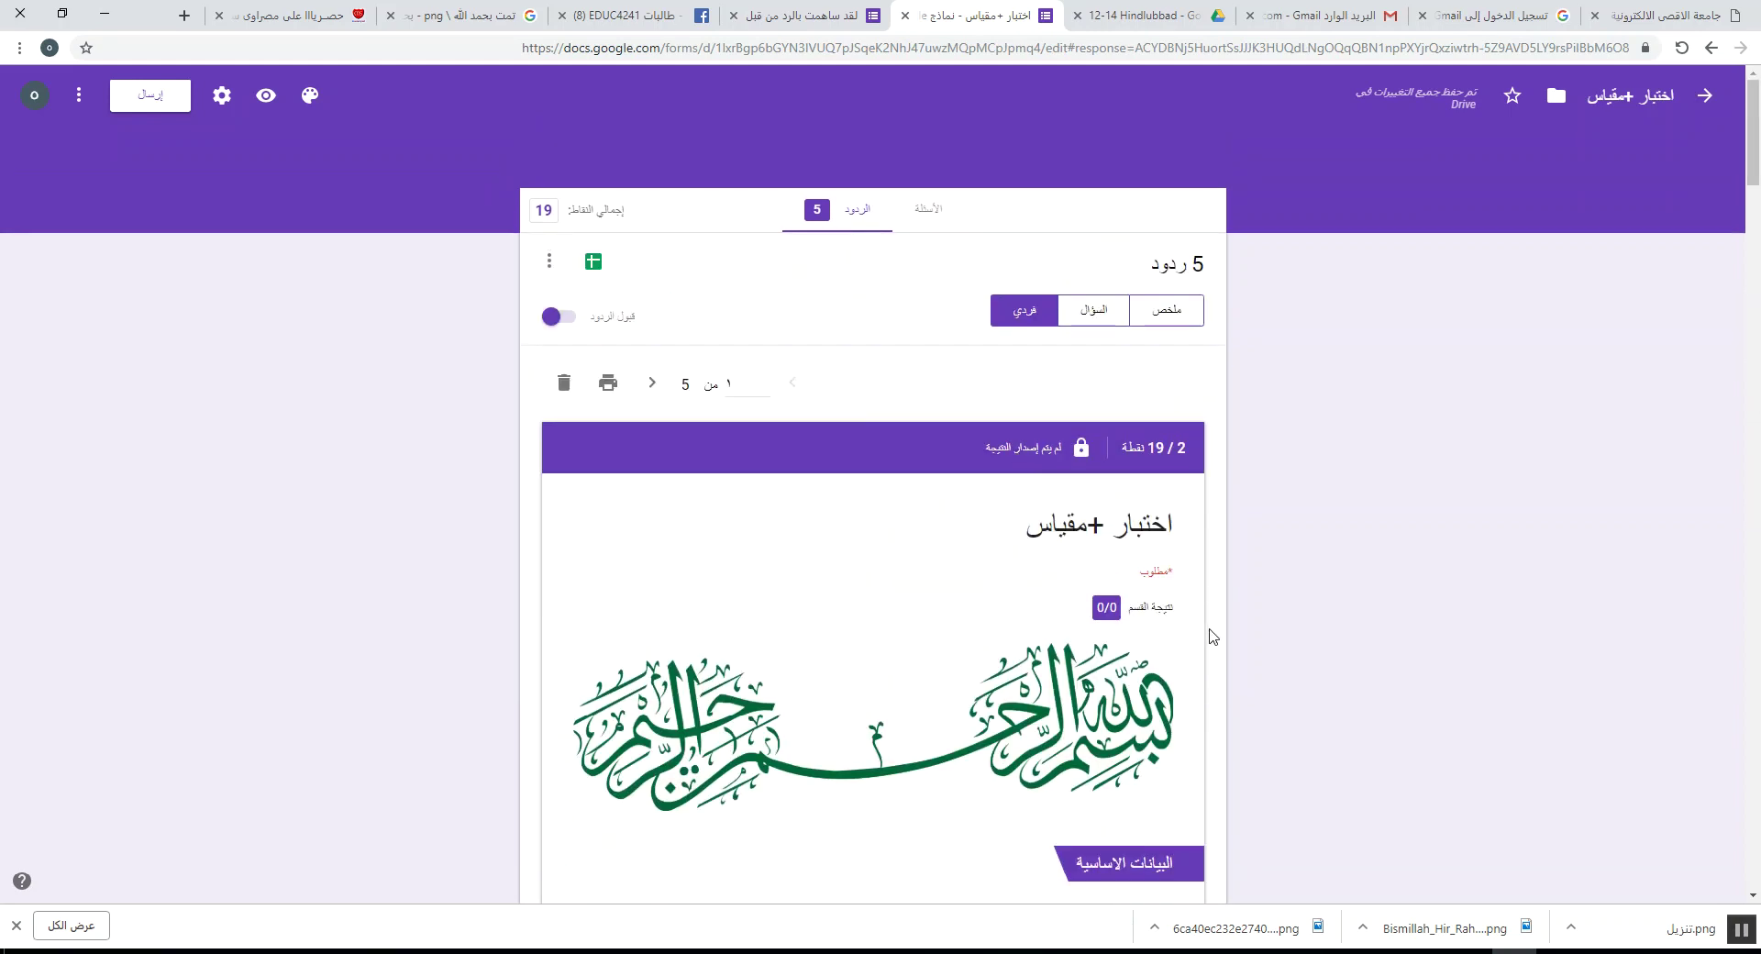
{"action": "left_click", "coordinate": [1165, 311]}
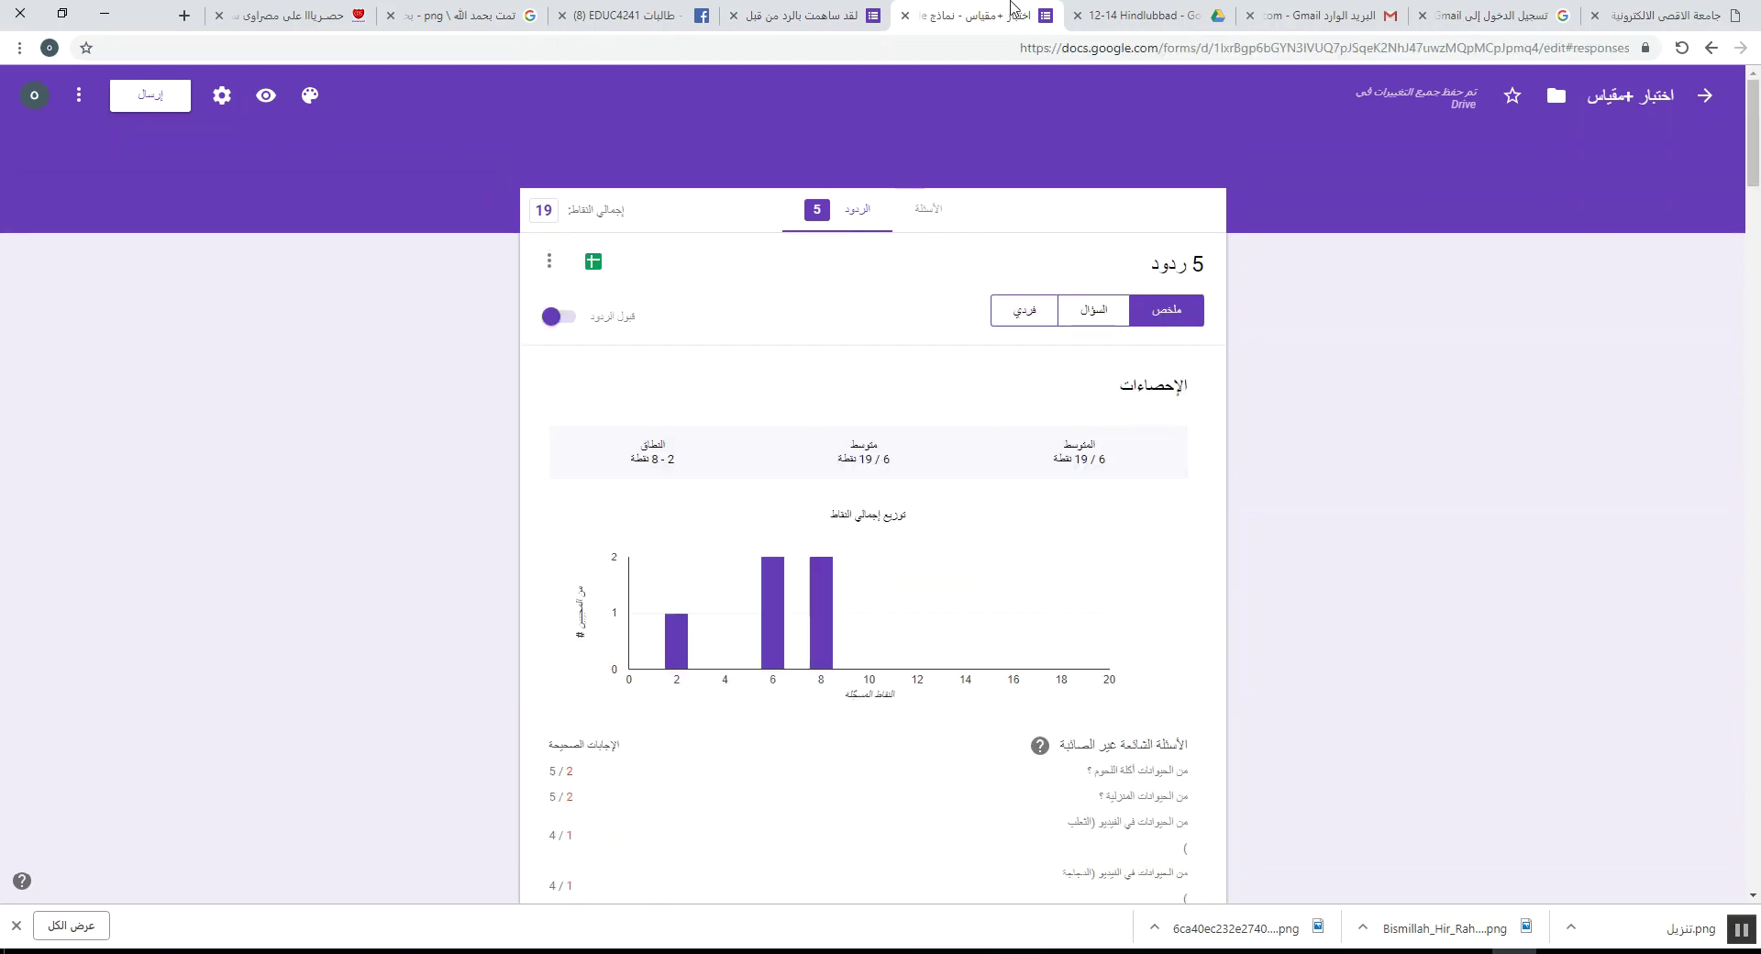
- Open the اختبار +مقياس (الردود) spreadsheet from the Drive folder and view its النتيجة column
{"action": "left_click", "coordinate": [1122, 18]}
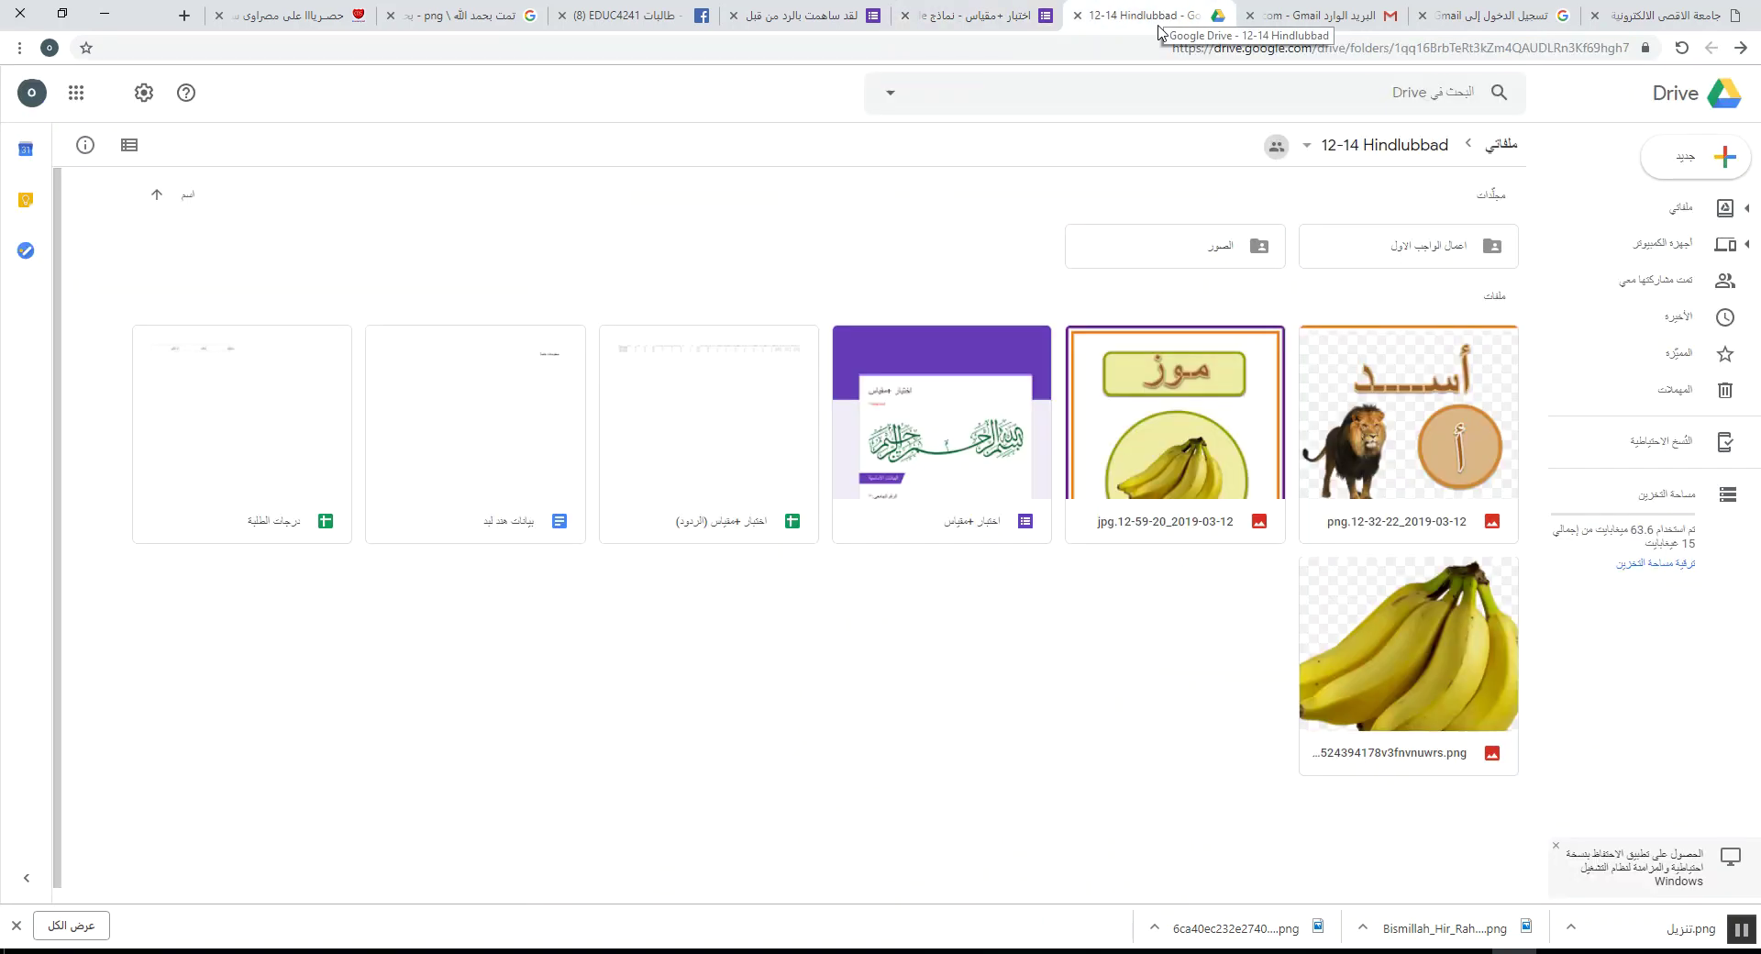
{"action": "double_click", "coordinate": [680, 465]}
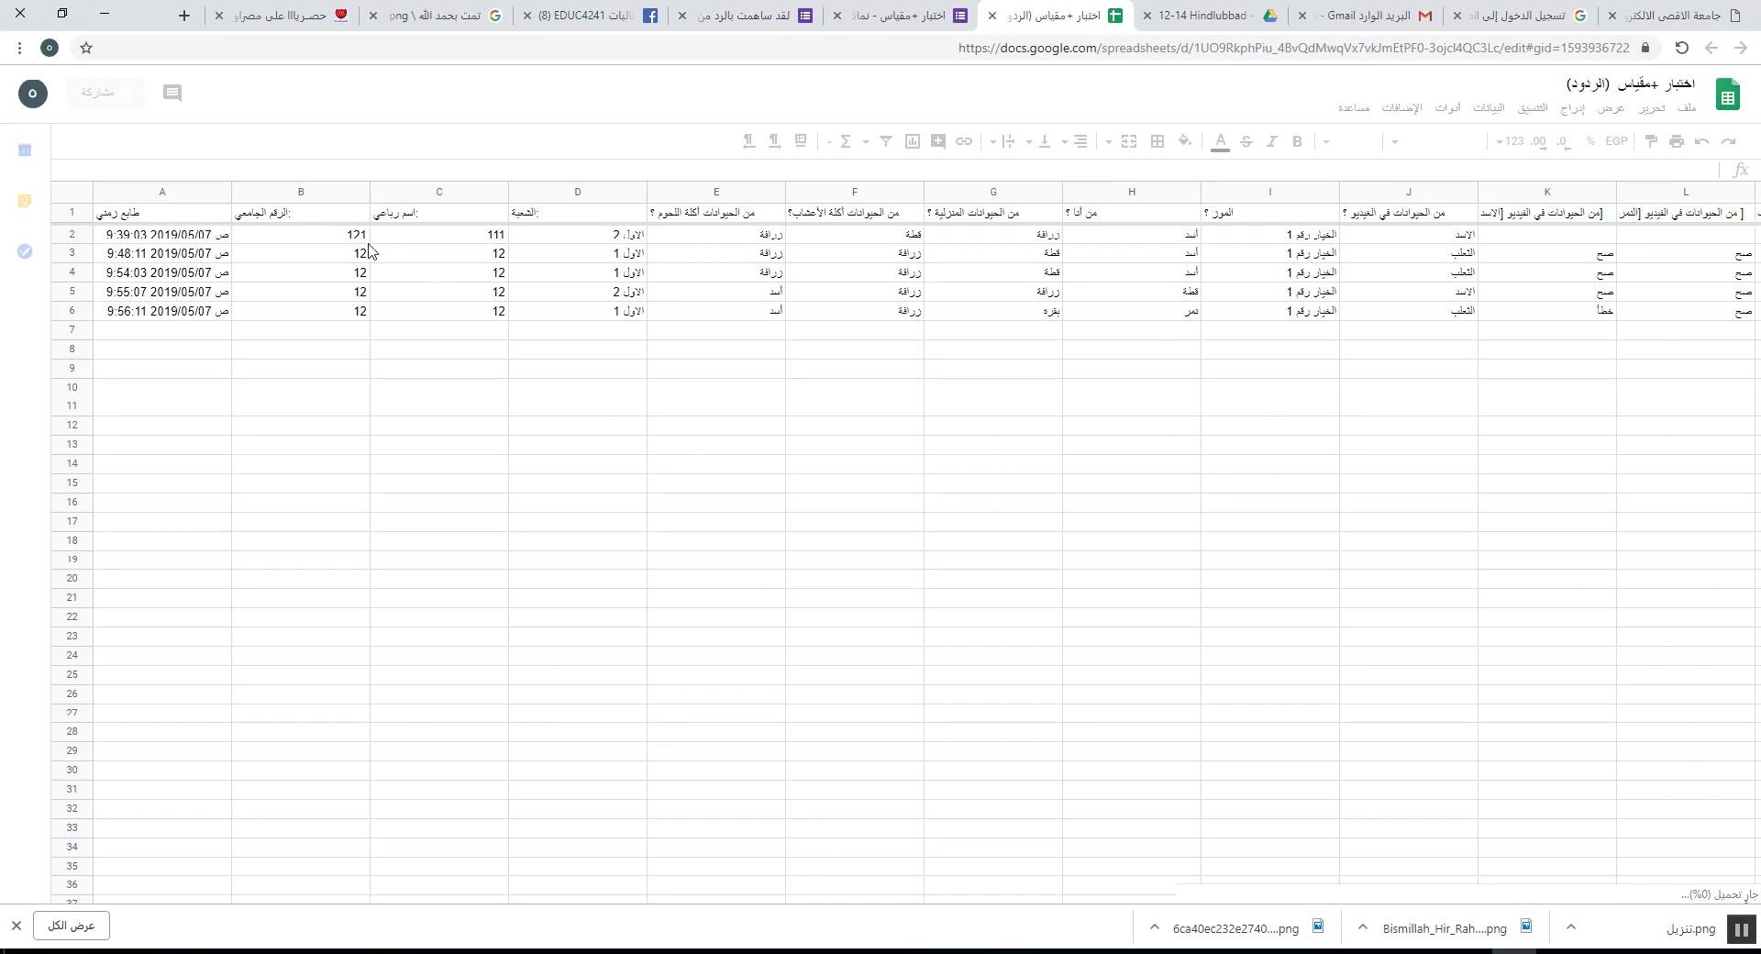
{"action": "left_click_drag", "start_coordinate": [438, 868], "coordinate": [1356, 892]}
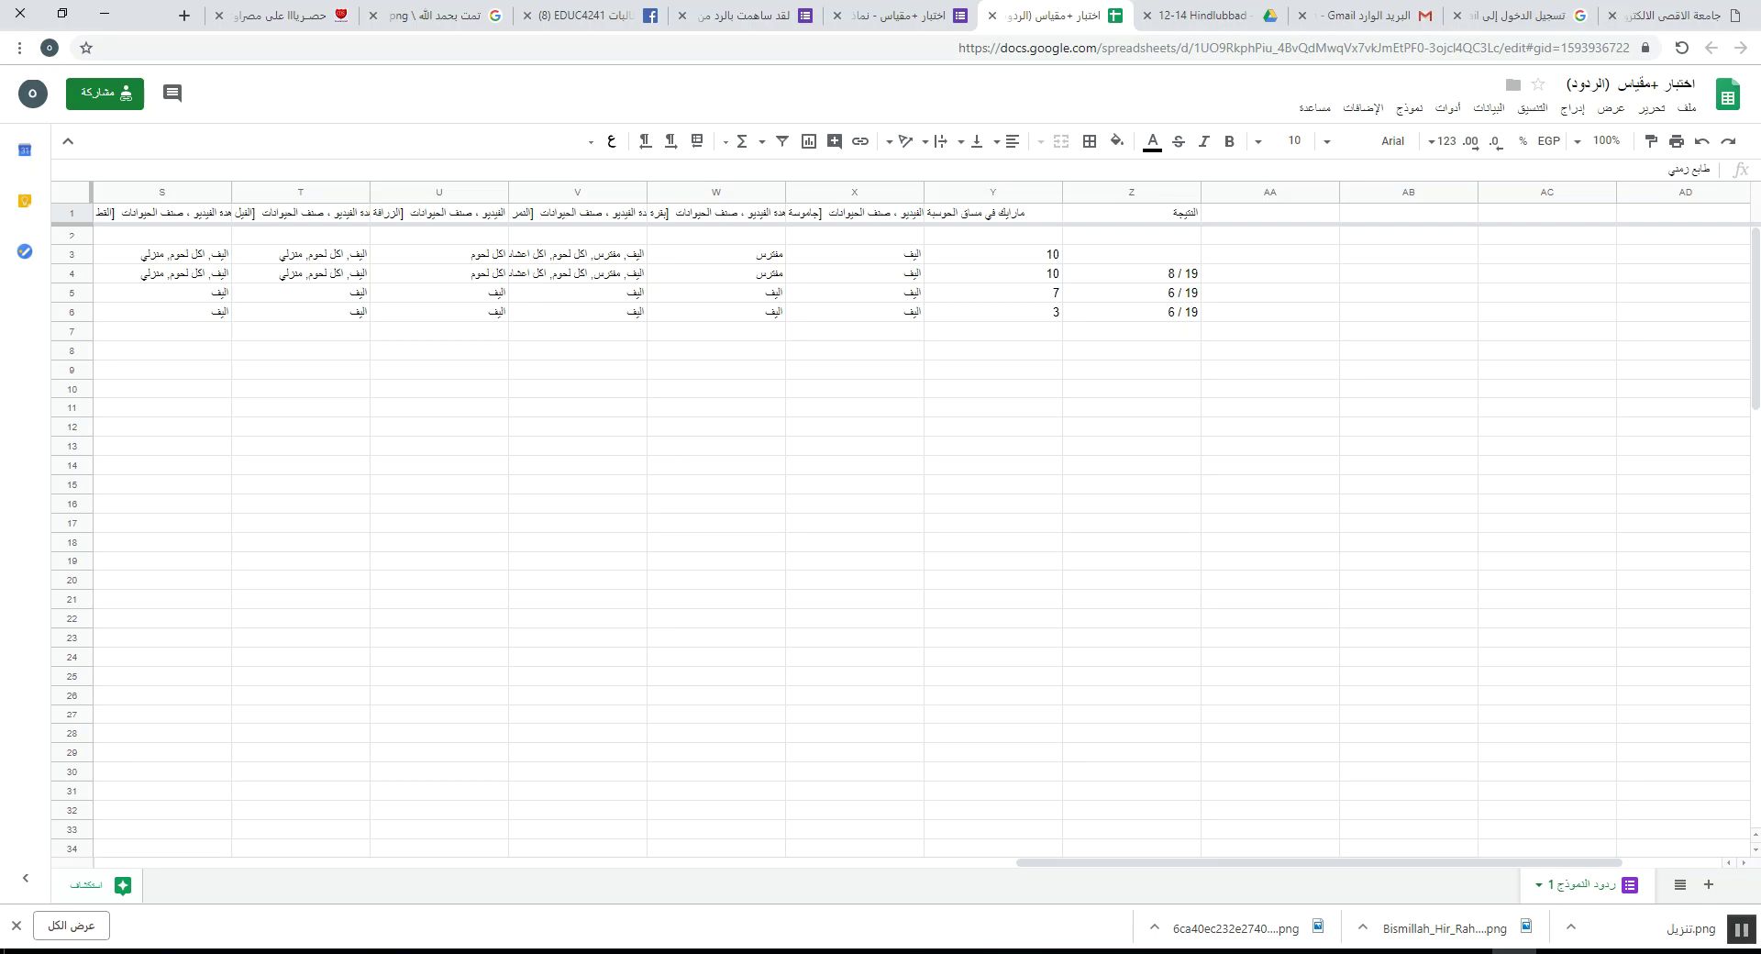
{"action": "left_click", "coordinate": [1749, 936]}
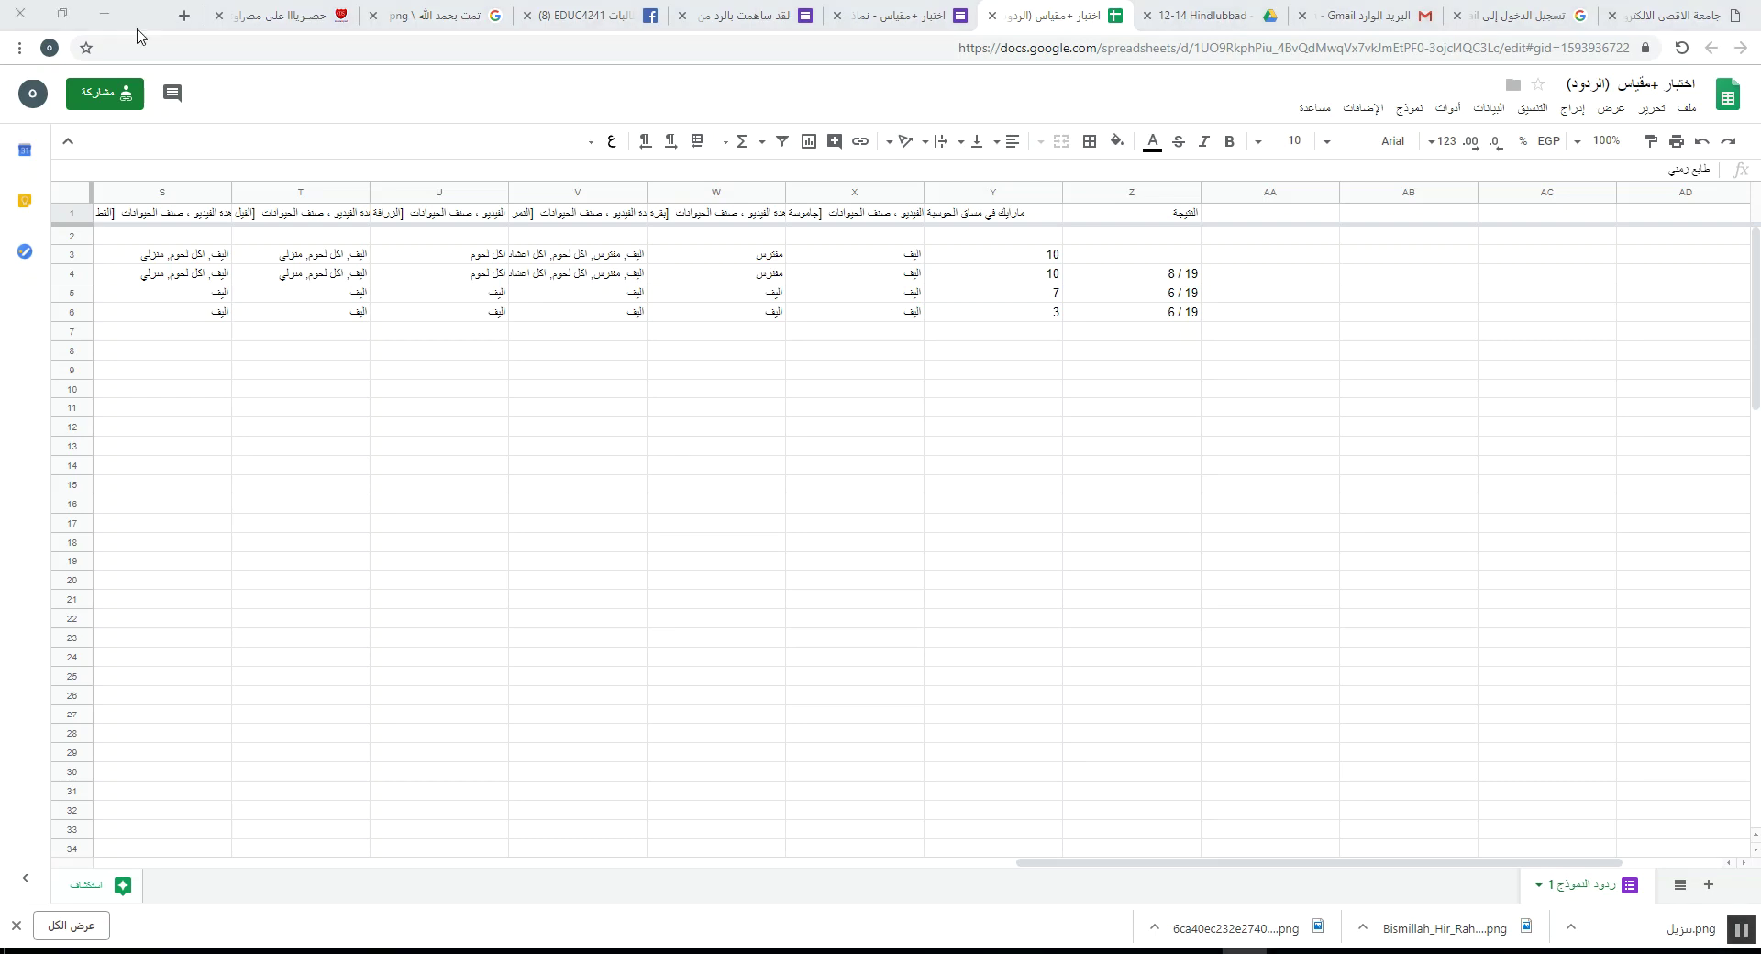